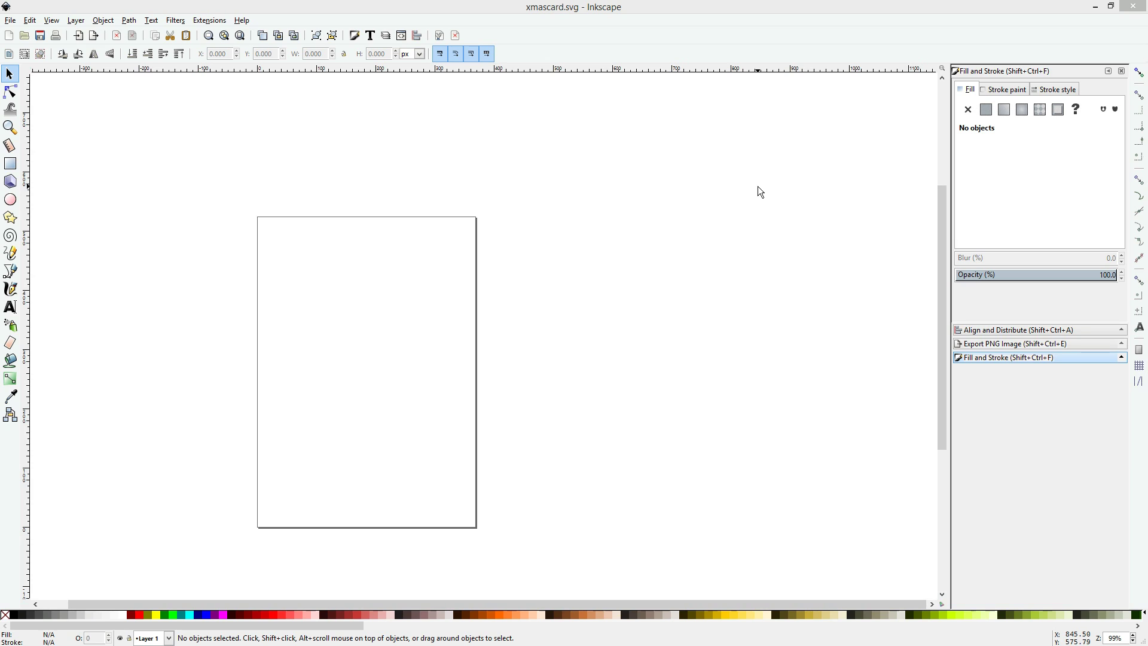
- Draw a square about 156 px wide beside the page and fill it with green
left_click(10, 163)
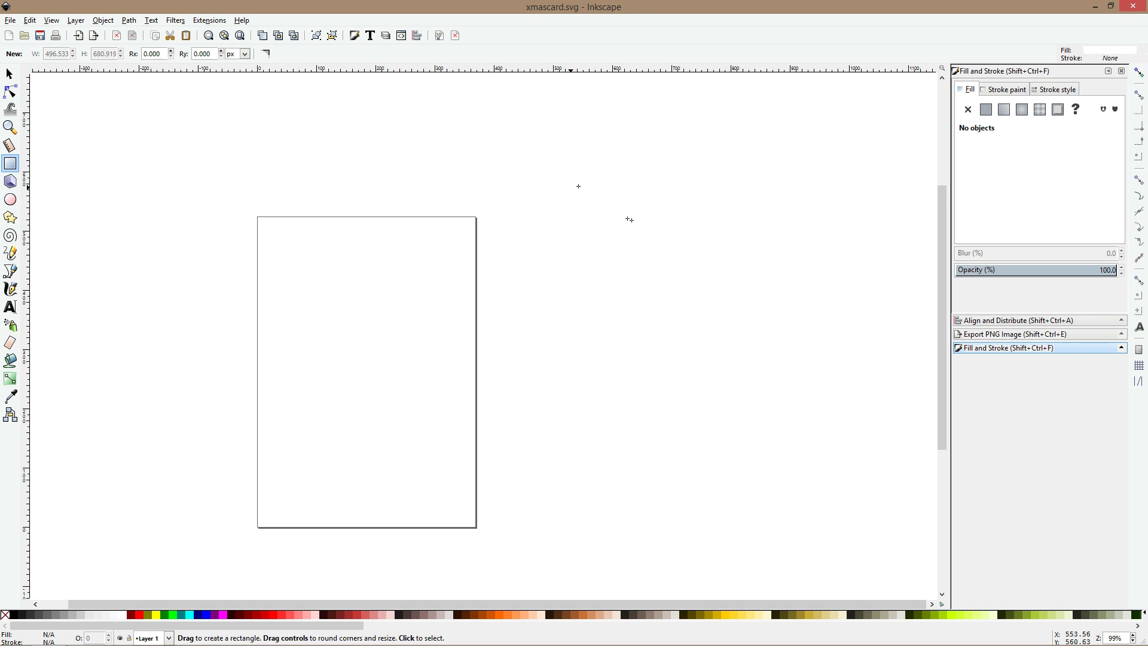
mouse_move(630, 220)
left_mouse_down()
mouse_move(456, 182)
mouse_move(558, 235)
mouse_move(546, 238)
left_mouse_up()
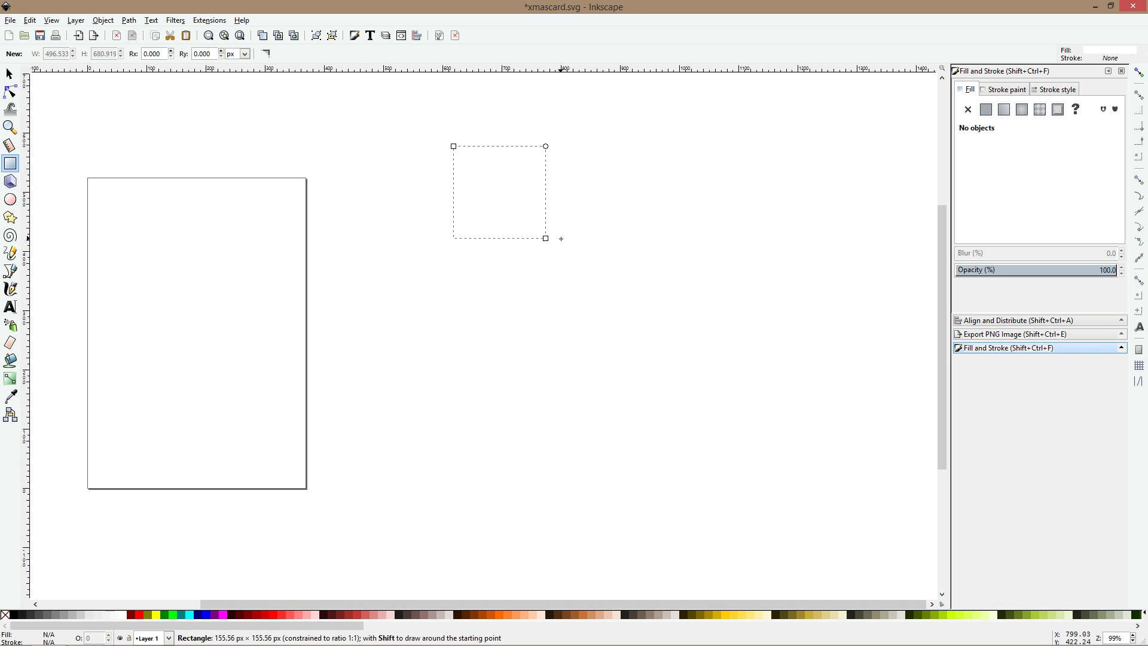
left_click(169, 614)
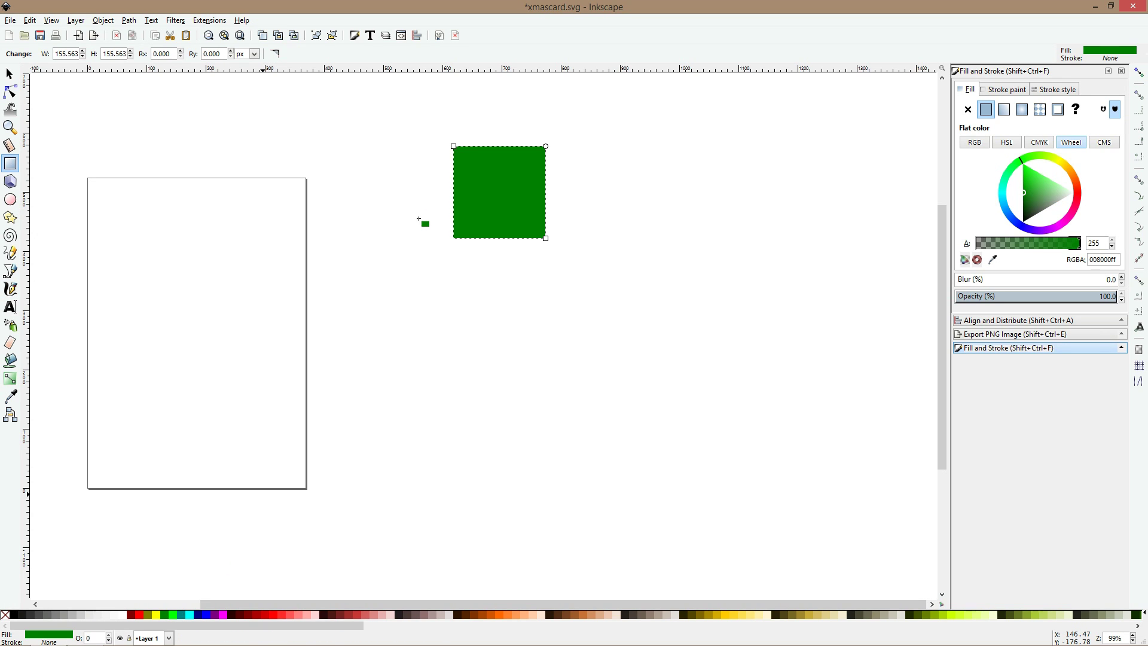
- Rotate the green square by 45 degrees so it stands on its corner as a diamond
left_click(9, 73)
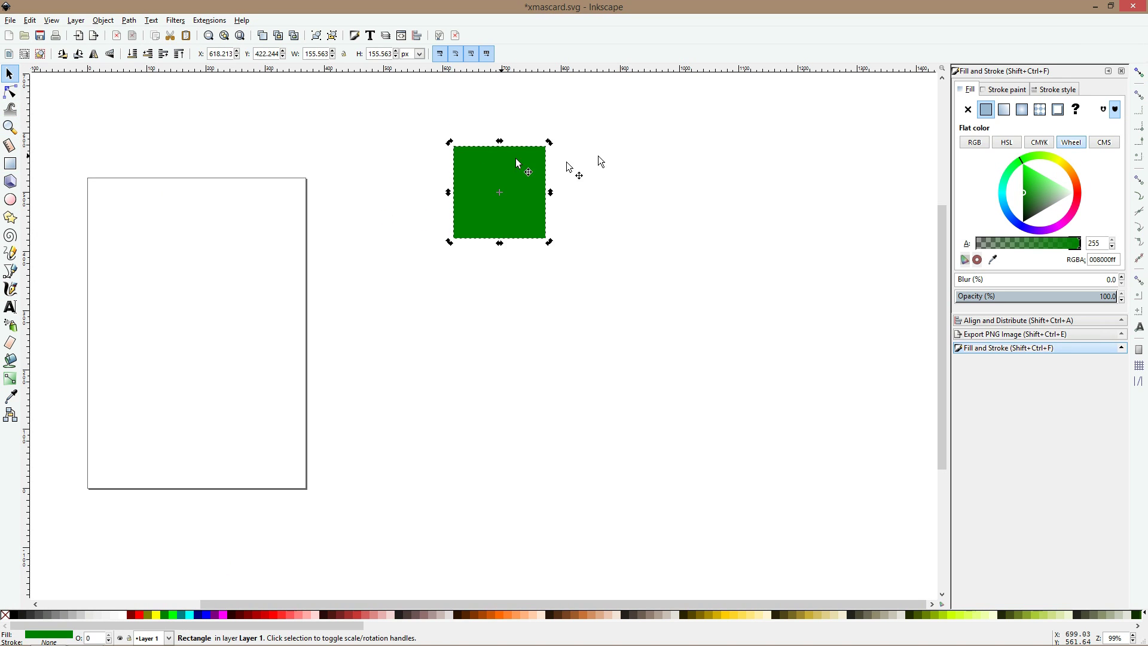
left_click_drag(550, 147, 565, 190)
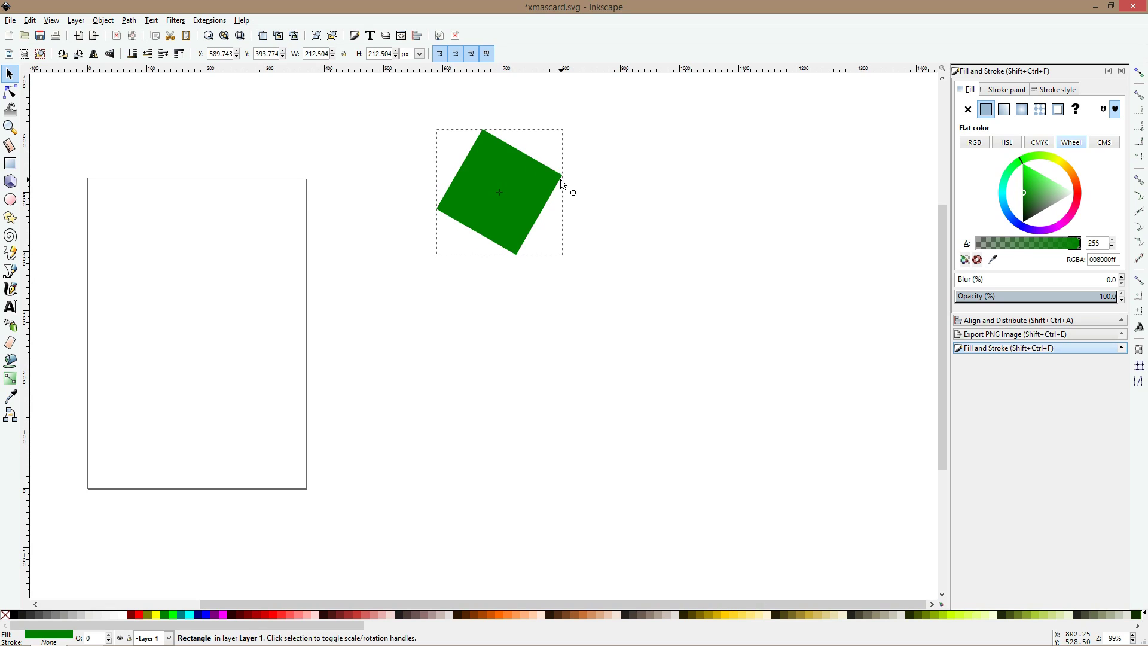
left_click_drag(573, 128, 580, 151)
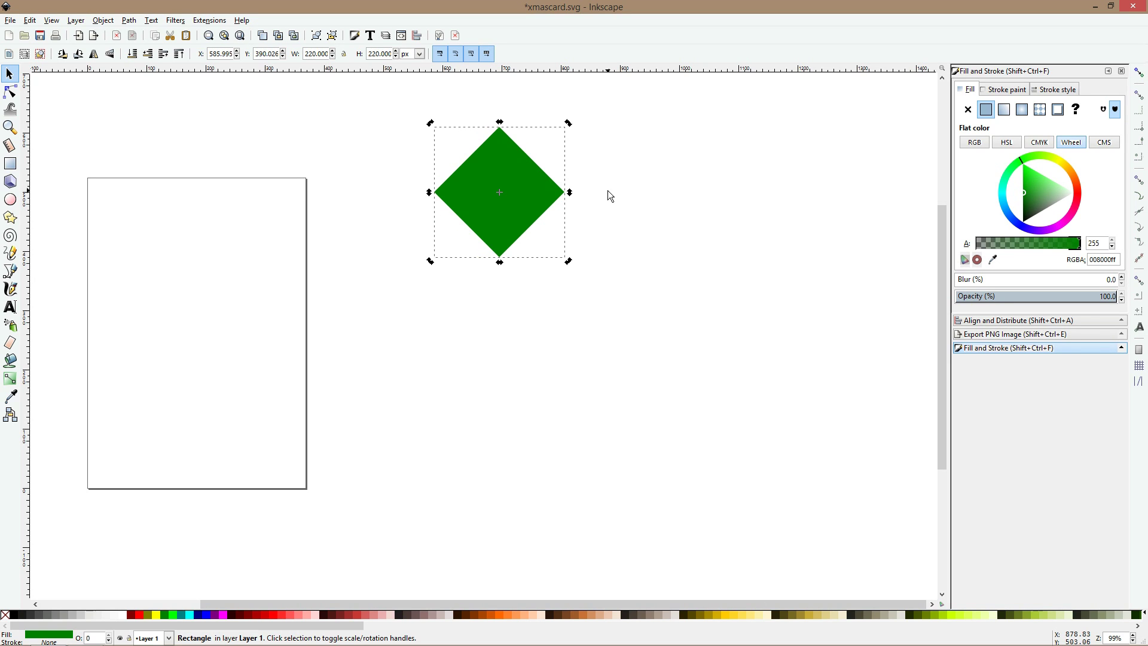
- Draw a wide rectangle over the diamond's lower part and subtract it with Difference, leaving a triangle
left_click(11, 163)
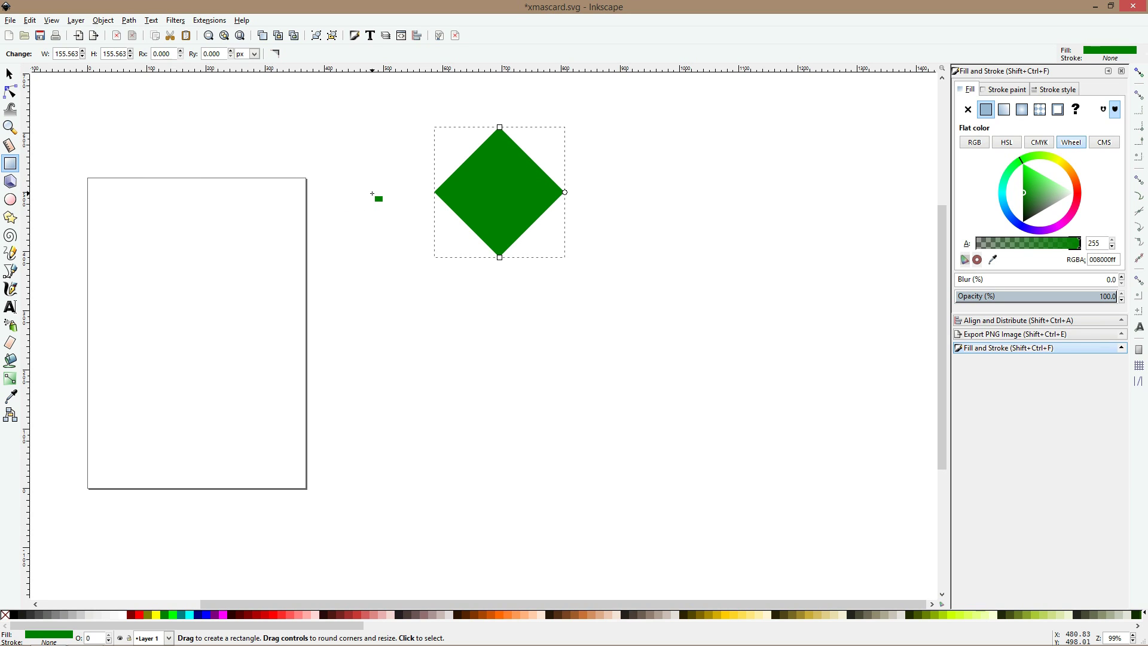
mouse_move(405, 169)
left_mouse_down()
mouse_move(629, 247)
mouse_move(632, 304)
left_mouse_up()
key("s")
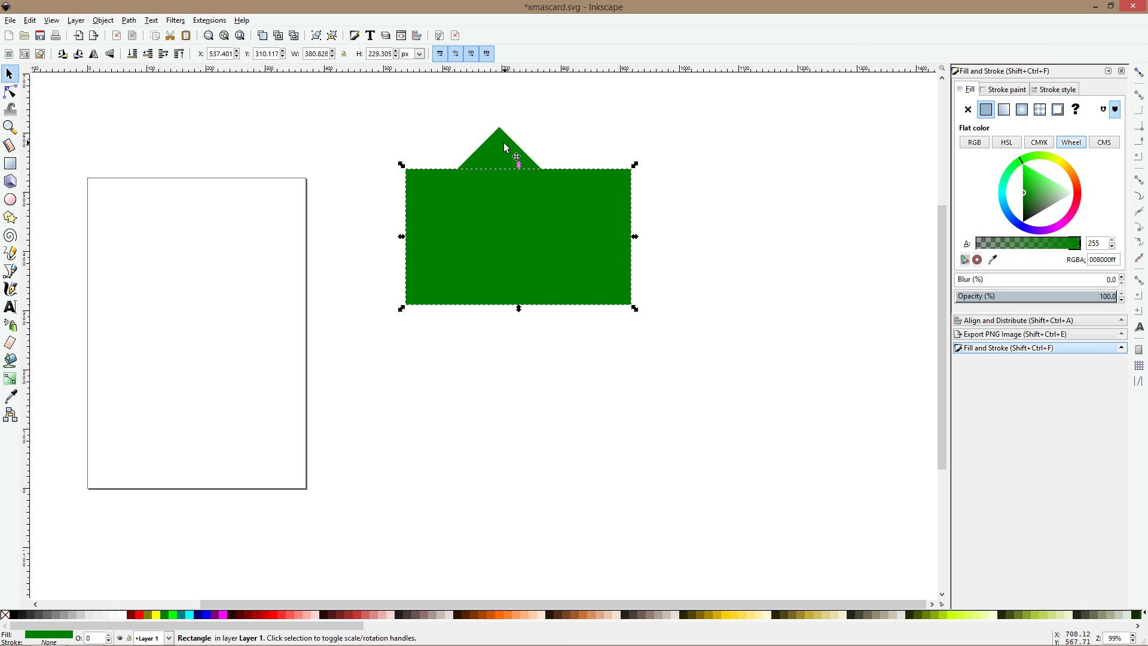
mouse_move(514, 185)
left_mouse_down()
mouse_move(516, 214)
mouse_move(516, 193)
left_mouse_up()
left_click(503, 164, "shift")
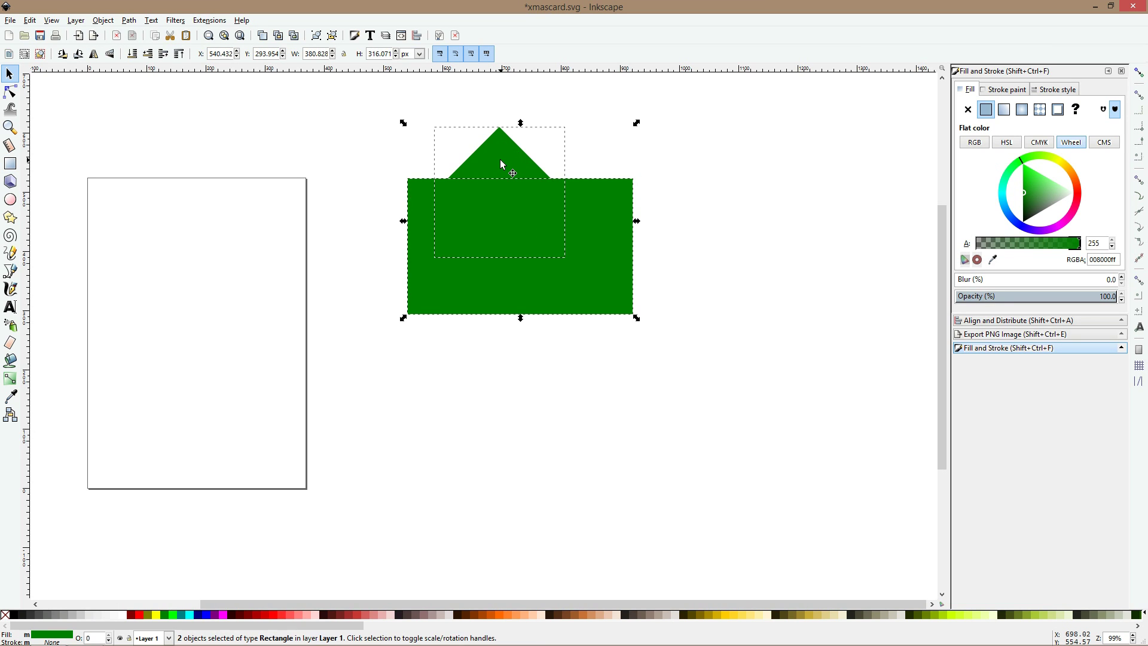
key("ctrl+minus")
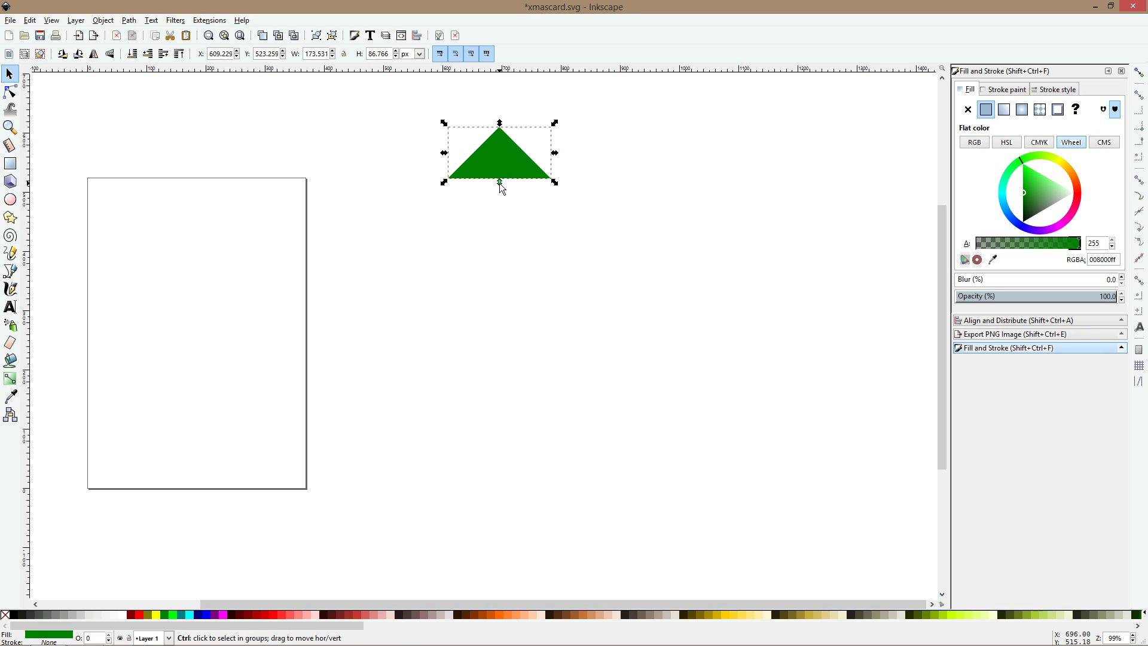
- Bend the triangle's edges into curves, with the two sides curving inward and the base bulging downward
left_click(10, 91)
mouse_move(505, 182)
left_mouse_down()
mouse_move(512, 193)
mouse_move(492, 165)
mouse_move(525, 182)
left_mouse_up()
key("s")
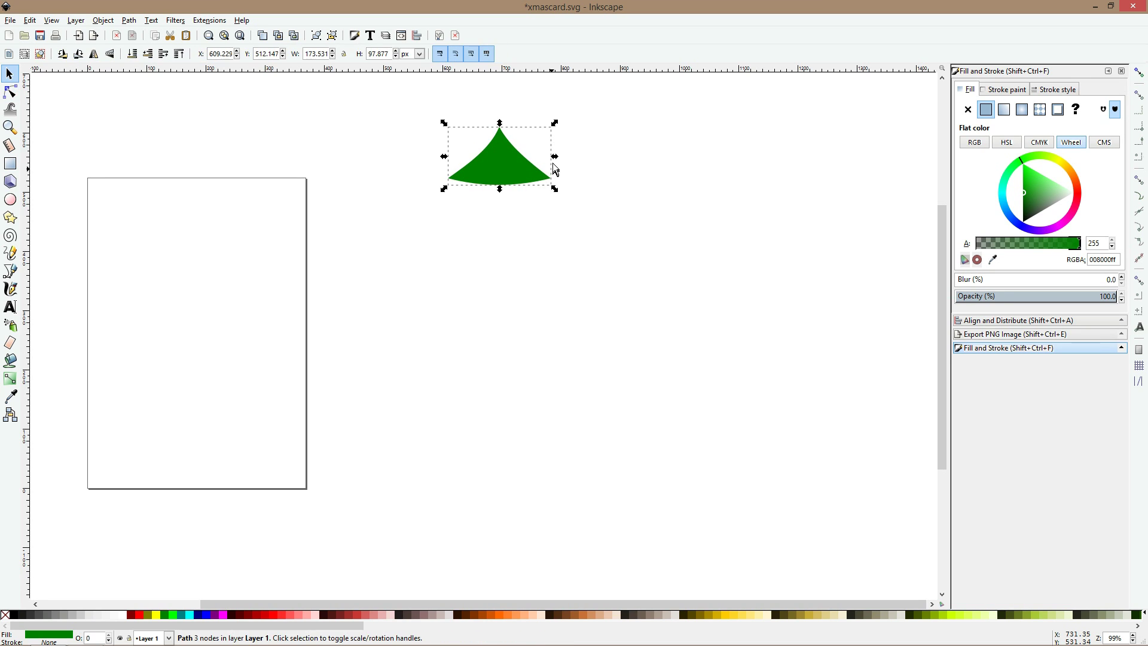
- Duplicate the curved triangle into two larger overlapping tiers below it, making the bottom tier about 358 by 202 px
key("ctrl+d")
left_click_drag(502, 169, 501, 196)
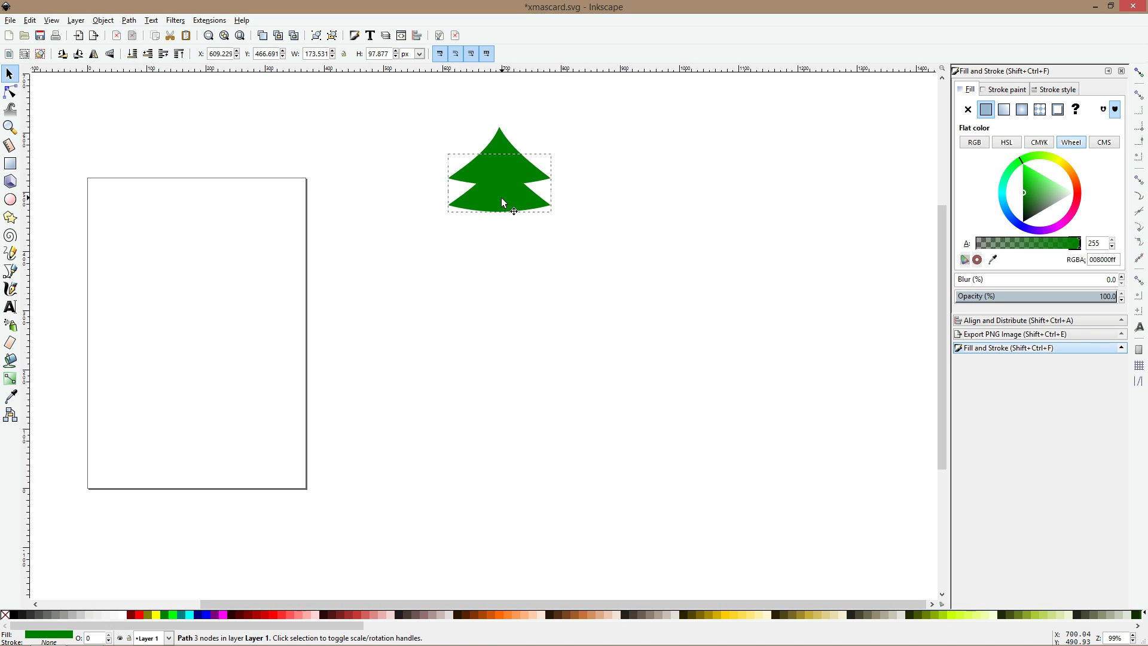
key("ctrl")
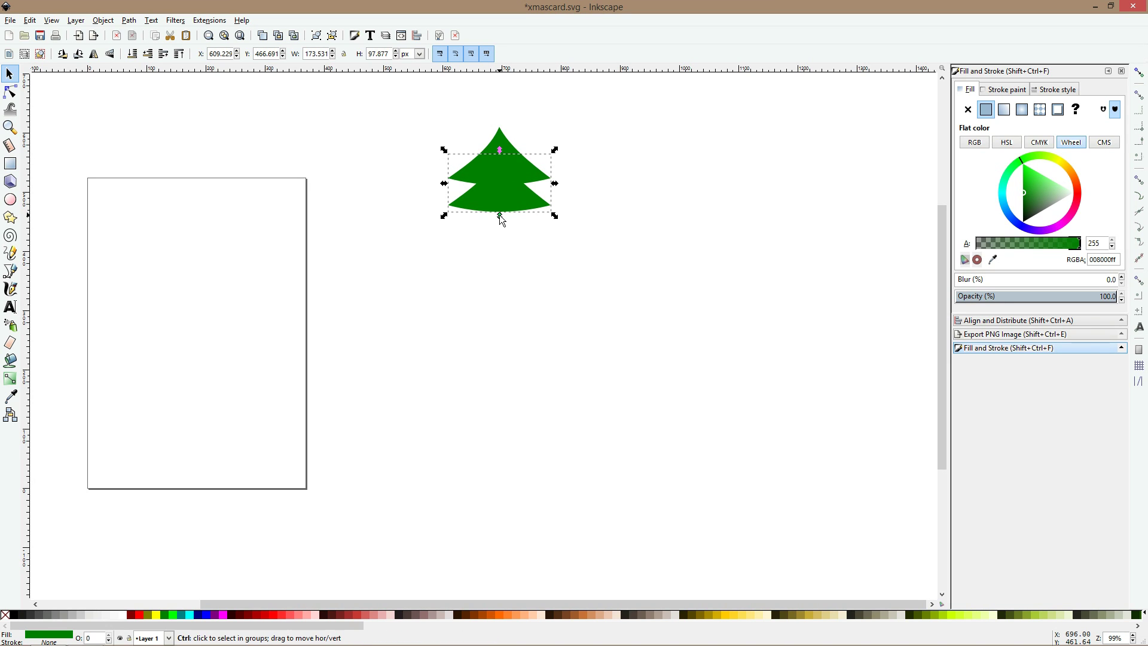
left_click_drag(501, 221, 501, 308)
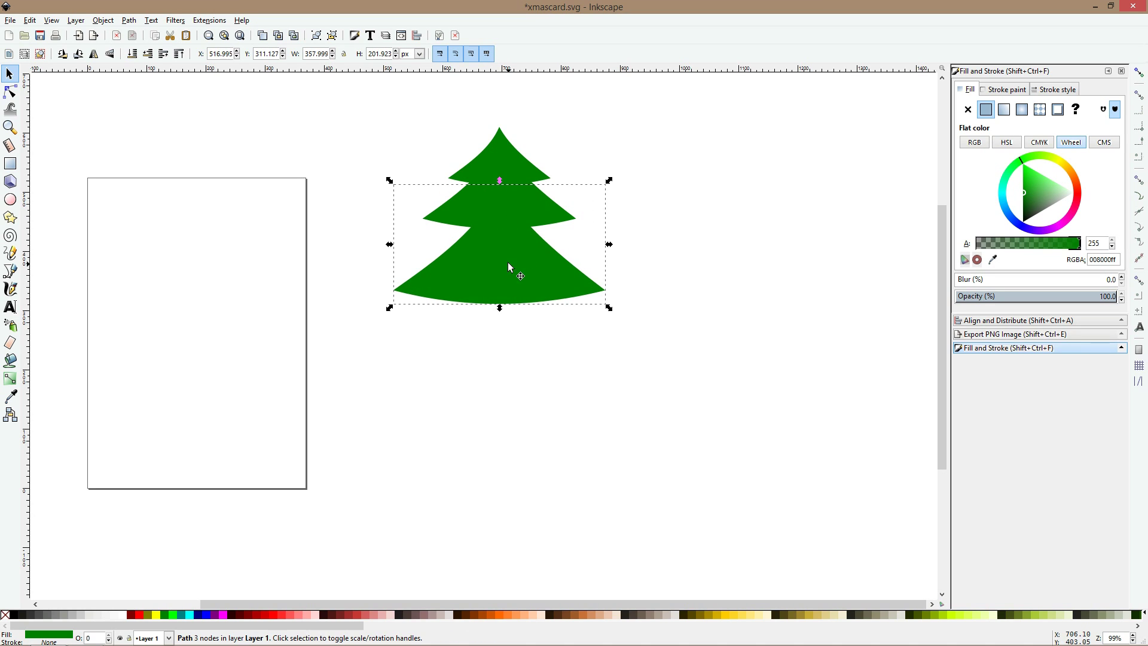
left_click_drag(509, 267, 504, 232)
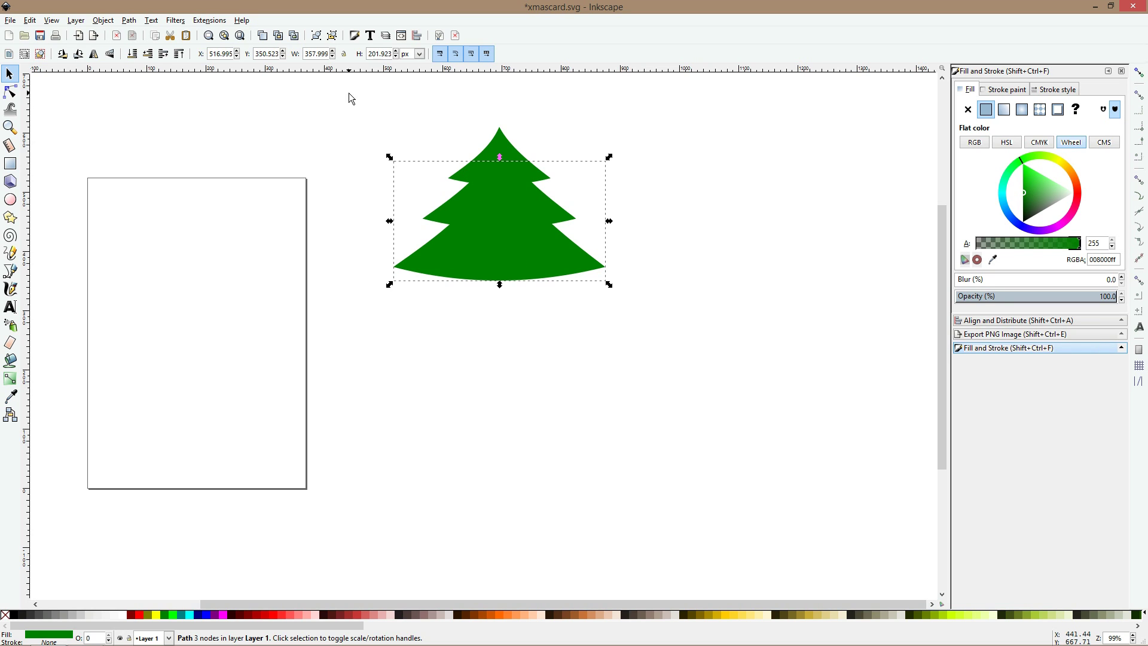
- Select all three tree tiers and narrow them together to about 275 px wide
left_click_drag(351, 97, 638, 316)
left_click_drag(611, 207, 585, 209)
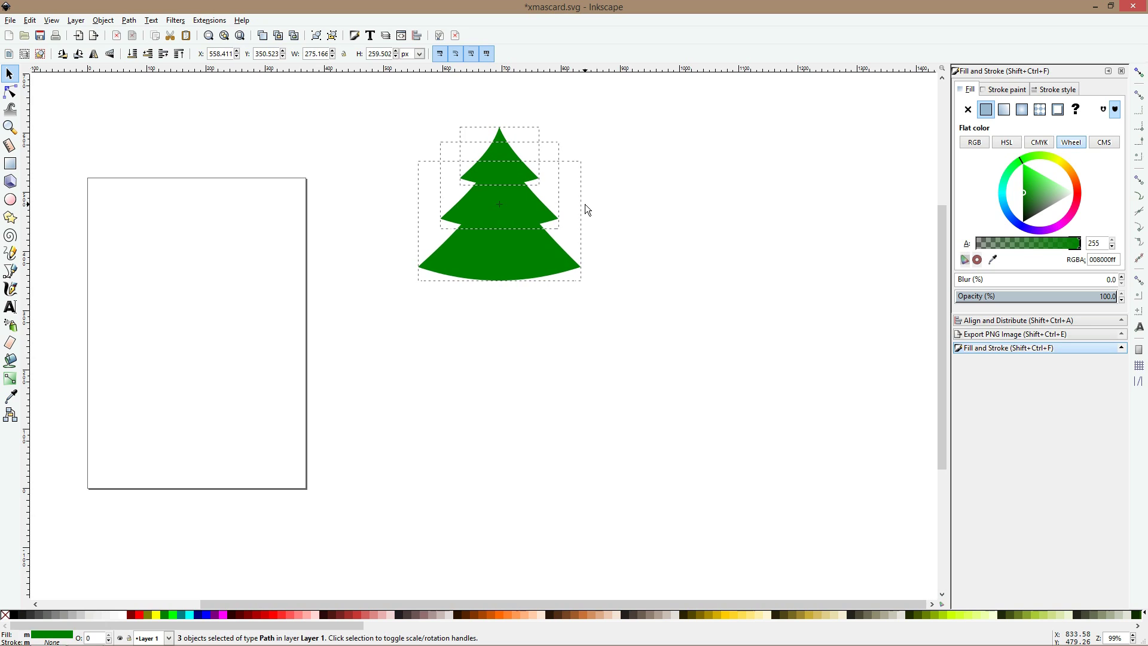
left_click(618, 182)
- Move the whole tree farther away from the page, to about X 856 and Y 571 px
scroll(486, 169, "up", 2)
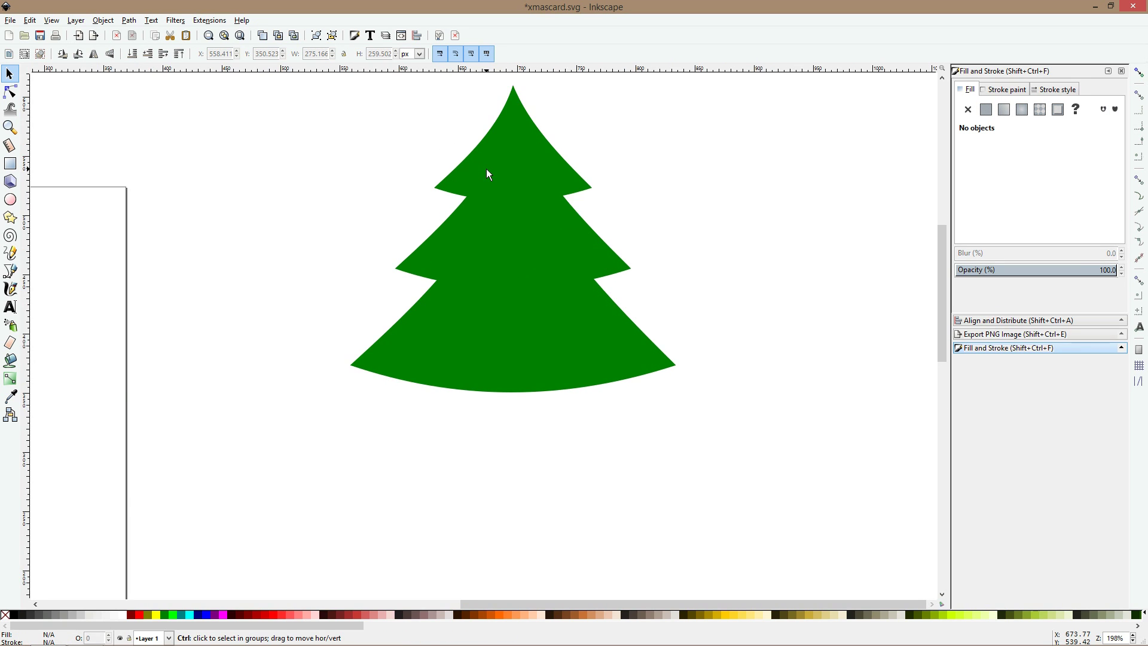
scroll(486, 169, "down", 5)
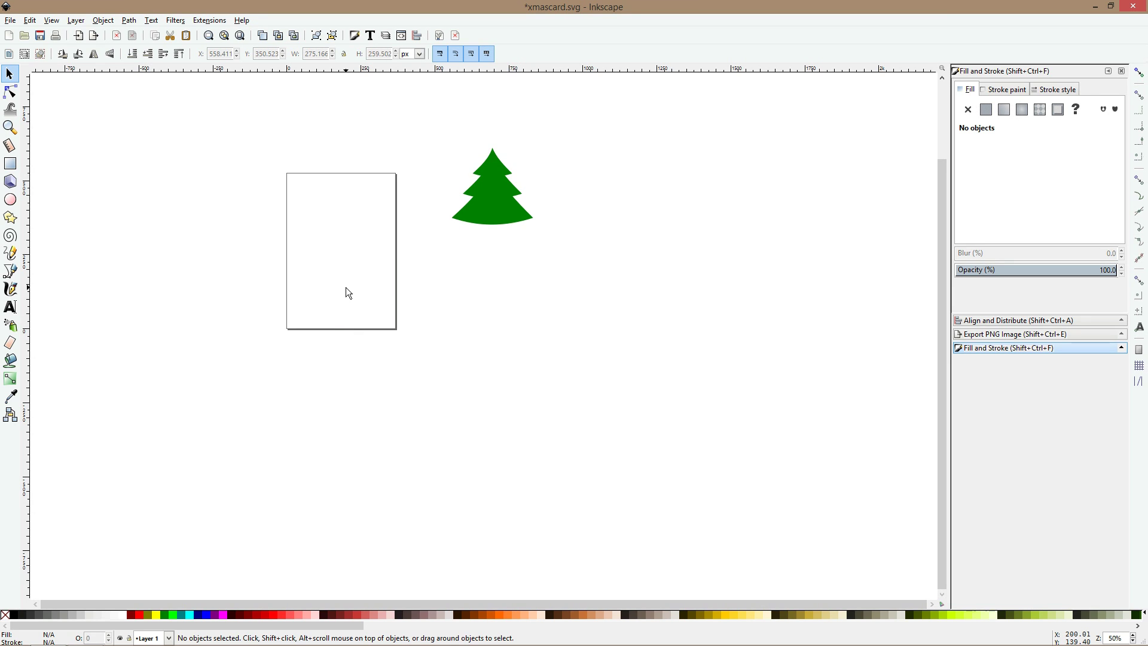
scroll(497, 177, "up", 3)
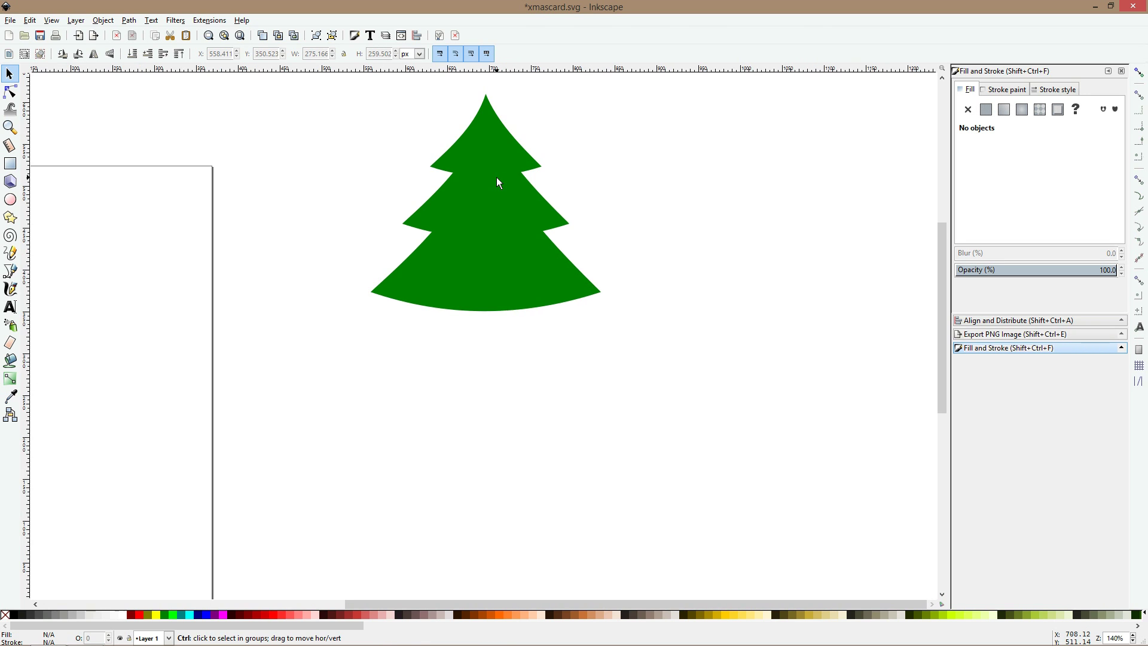
scroll(503, 195, "up", 4)
left_click_drag(367, 167, 674, 502)
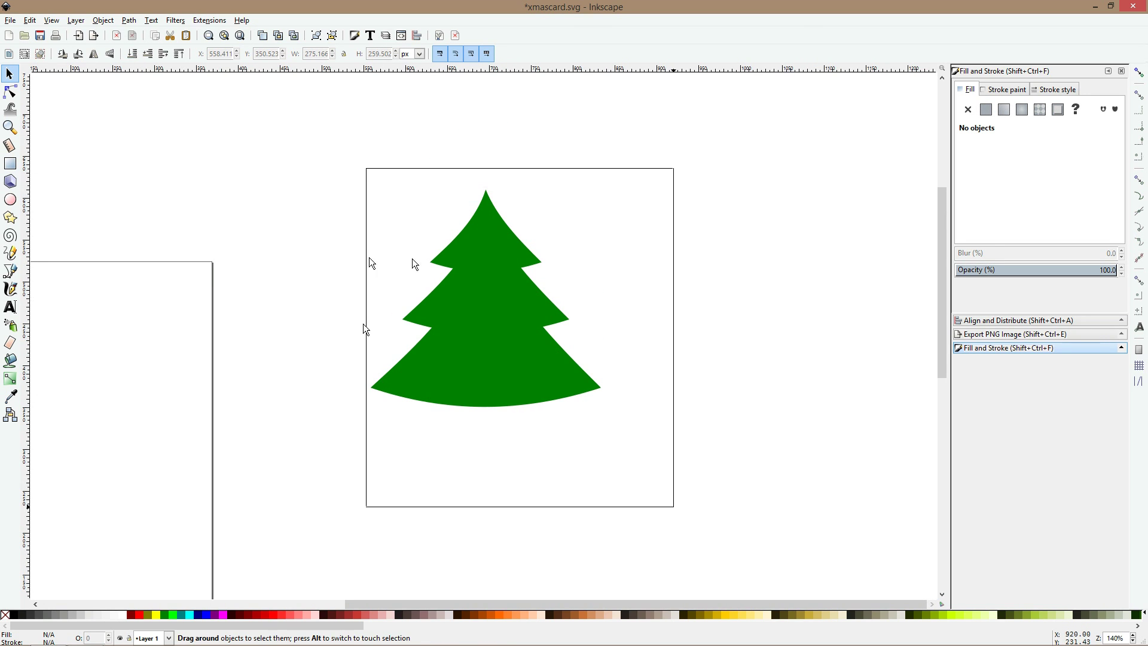
scroll(490, 339, "down", 2)
scroll(490, 338, "down", 2)
left_click_drag(491, 338, 620, 226)
scroll(665, 179, "up", 2)
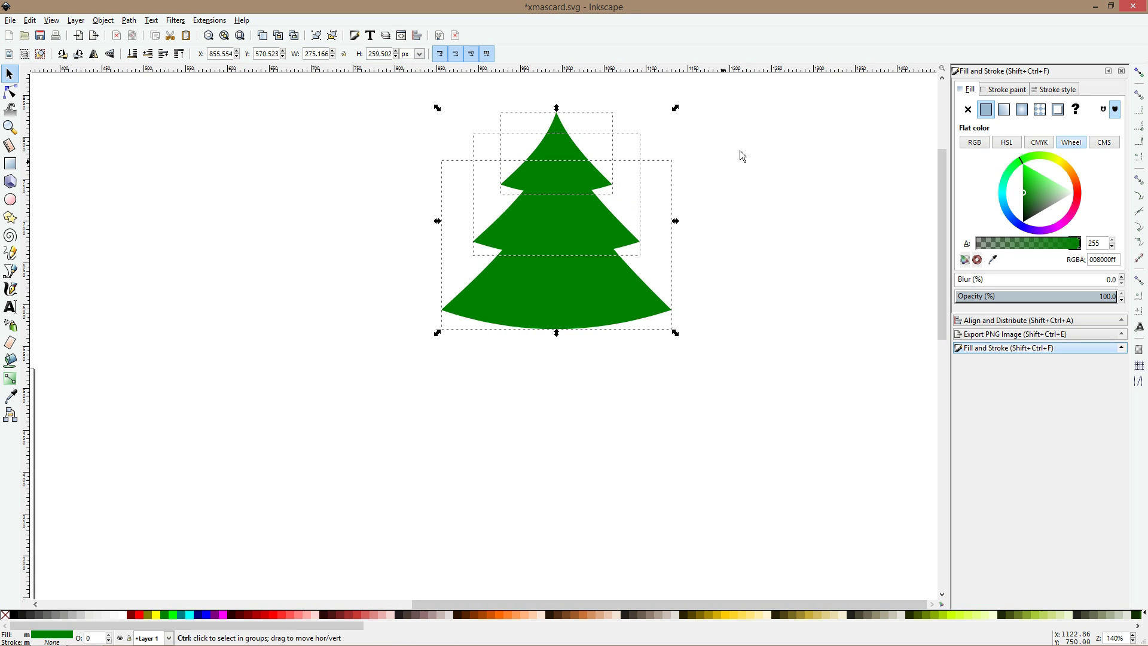
left_click(740, 150)
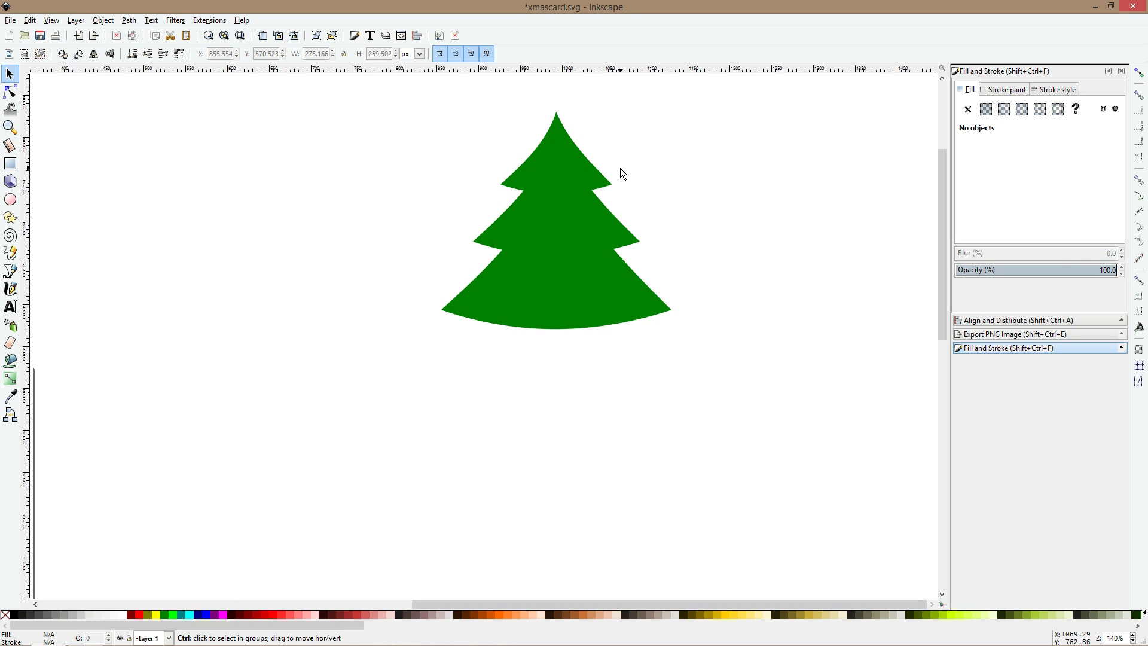
- Draw a small circle beside the treetop as a person's head and fill it with brown c87137
left_click(11, 201)
left_click_drag(656, 123, 699, 165)
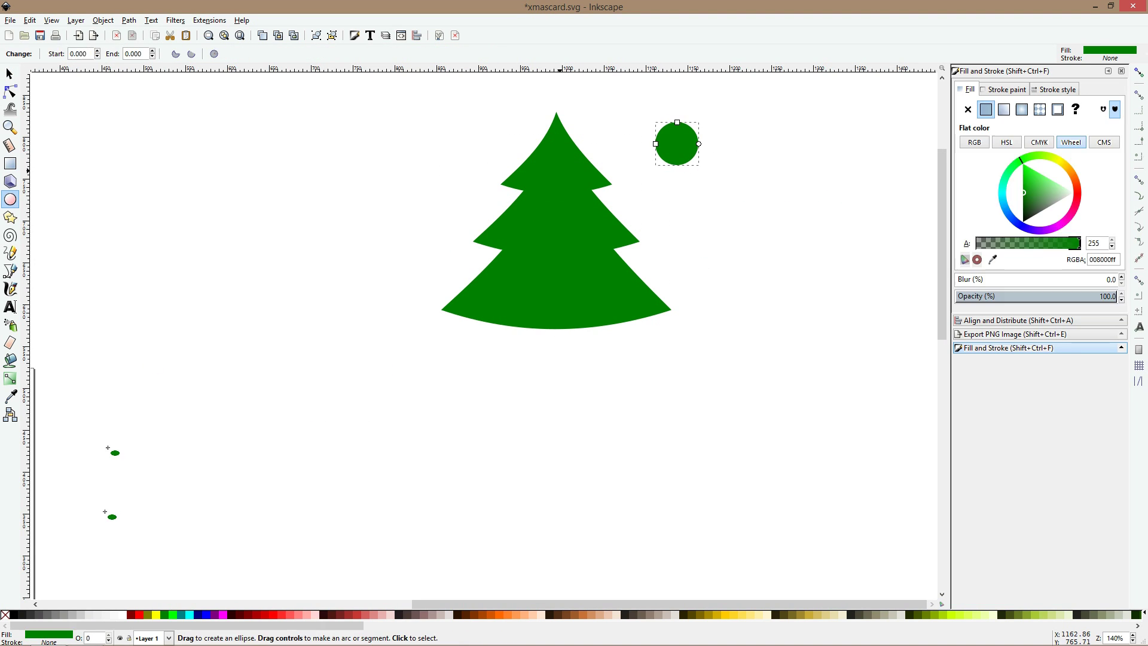
left_click(10, 271)
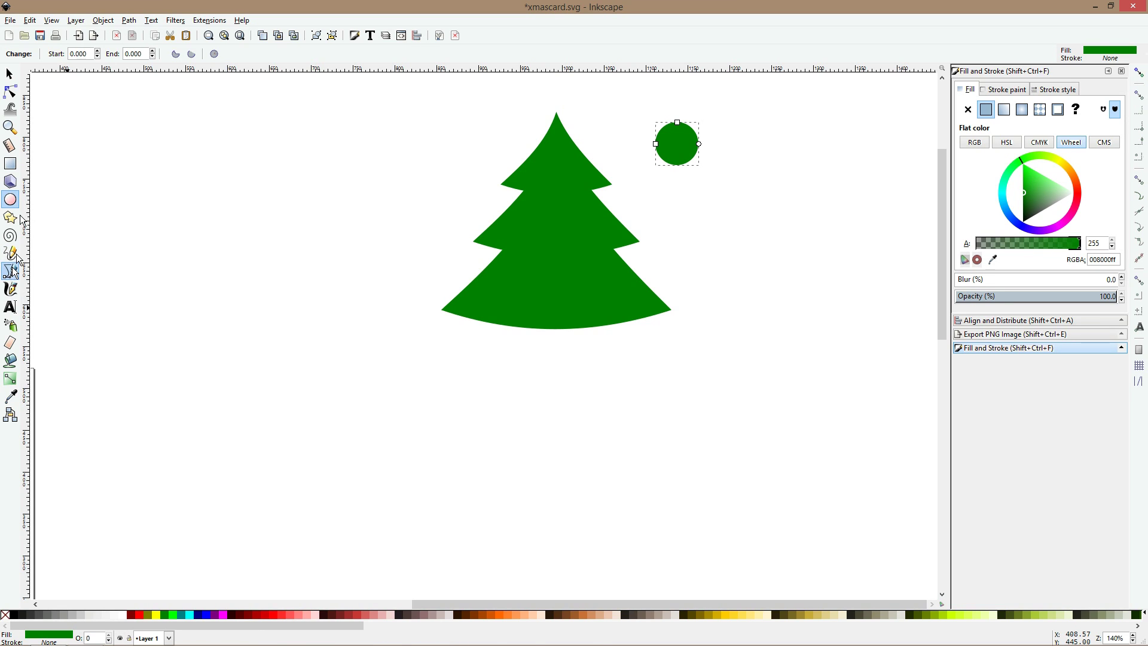
left_click(19, 163)
left_click(583, 614)
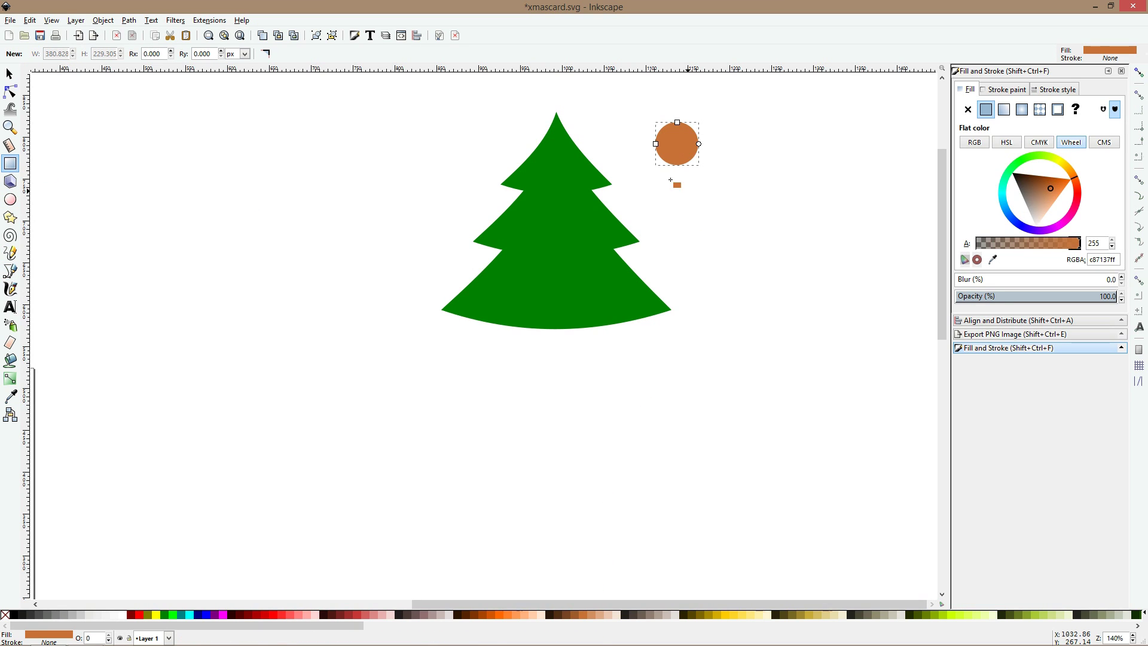
- Draw a brown rectangle as the torso under the head and a narrower one about 24 by 117 px as the legs
left_click_drag(664, 162, 697, 230)
mouse_move(678, 279)
left_mouse_down()
mouse_move(697, 333)
mouse_move(685, 321)
mouse_move(695, 274)
left_mouse_up()
key("s")
scroll(691, 186, "up", 1)
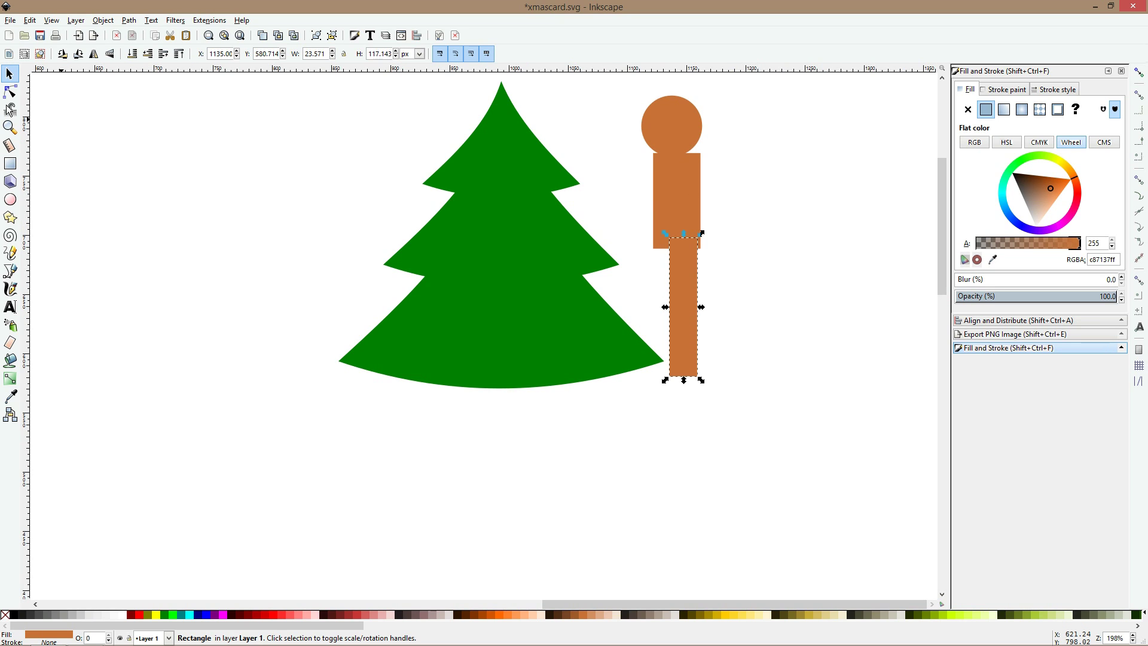
- Draw a closed bent arm with the Bezier tool, reaching from the torso up towards the tree
left_click(11, 271)
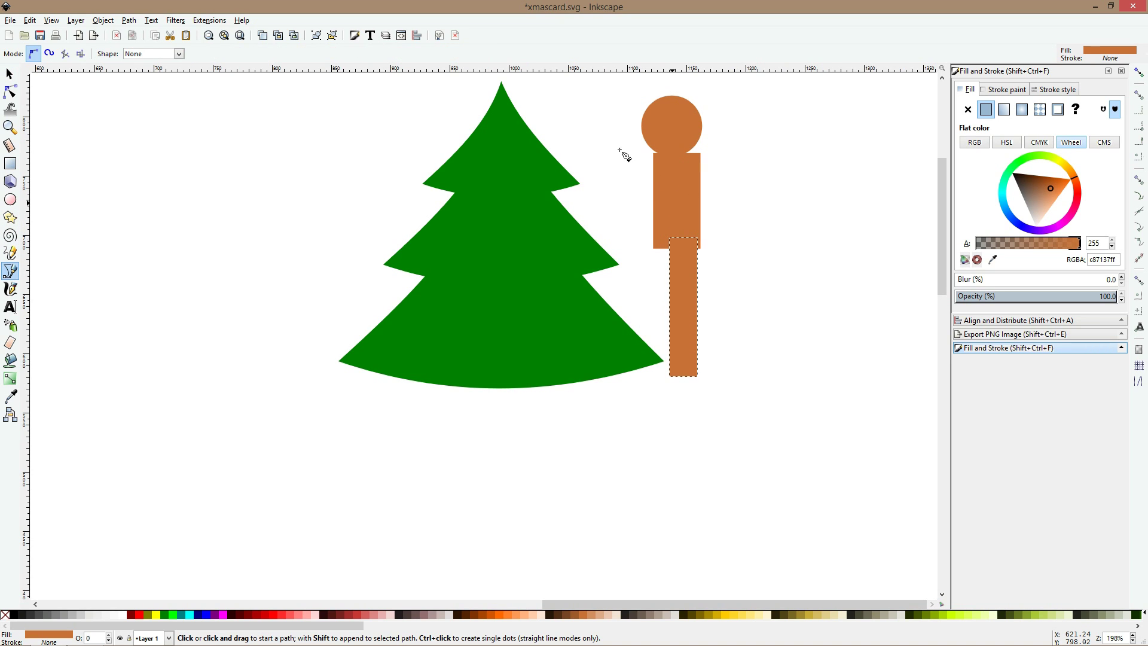
left_click(589, 123)
left_click_drag(618, 155, 623, 157)
left_click(686, 161)
left_click(683, 179)
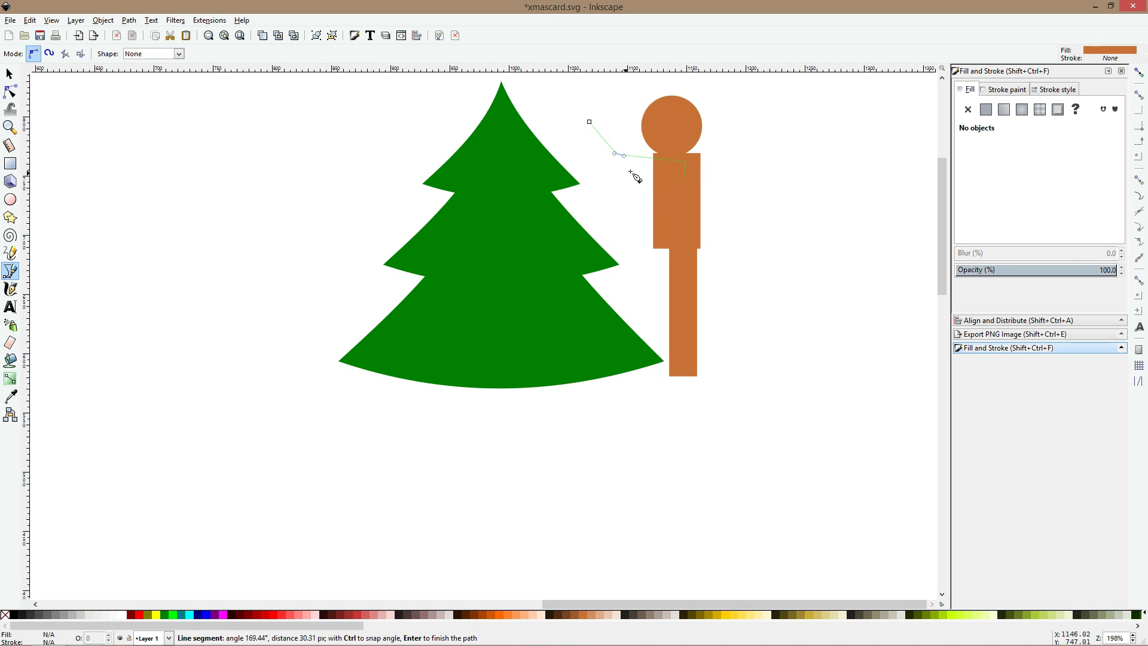
left_click(608, 168)
left_click(584, 127)
left_click(568, 116)
left_click(589, 122)
key("s")
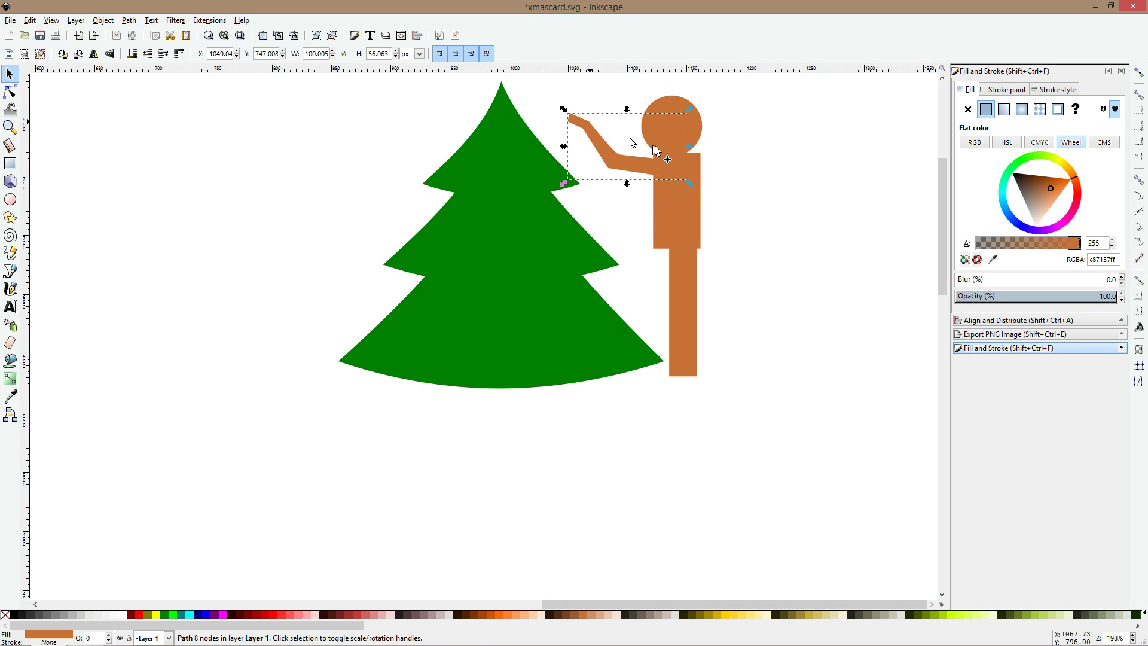
- Select all parts of the person, scale them down to about 214 px tall and move them closer to the tree
scroll(676, 172, "down", 1)
left_click_drag(725, 94, 565, 326)
left_click_drag(646, 114, 641, 134)
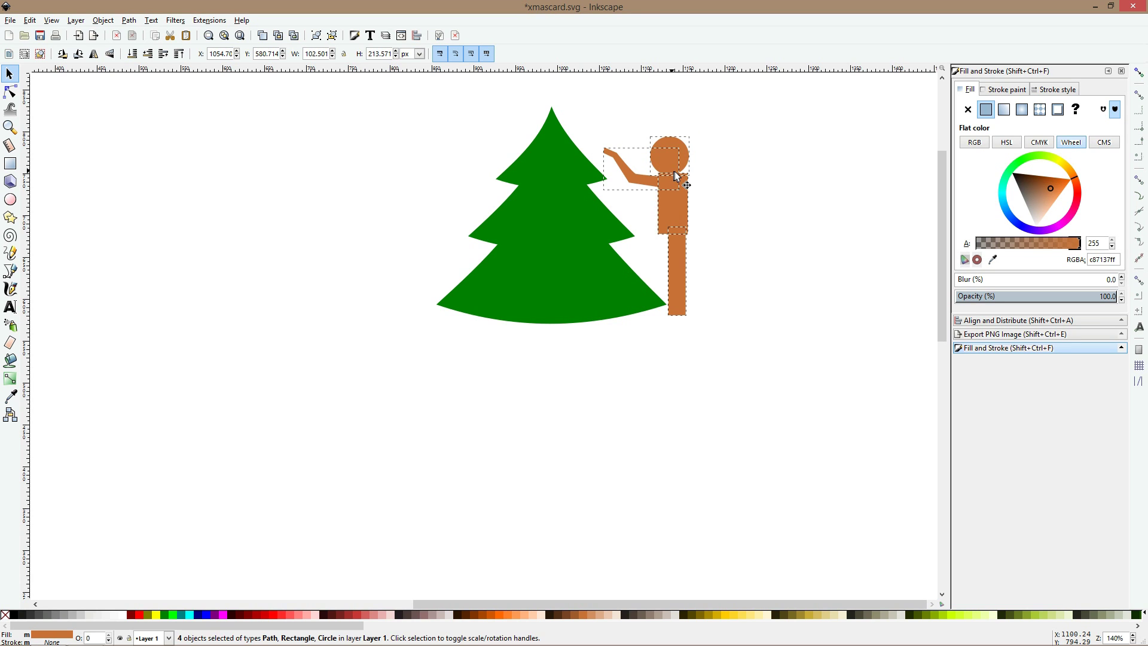
left_click_drag(676, 178, 655, 178)
- Draw a smaller brown circle above the person's raised hand as a child's head
scroll(677, 149, "up", 2)
left_click(637, 160)
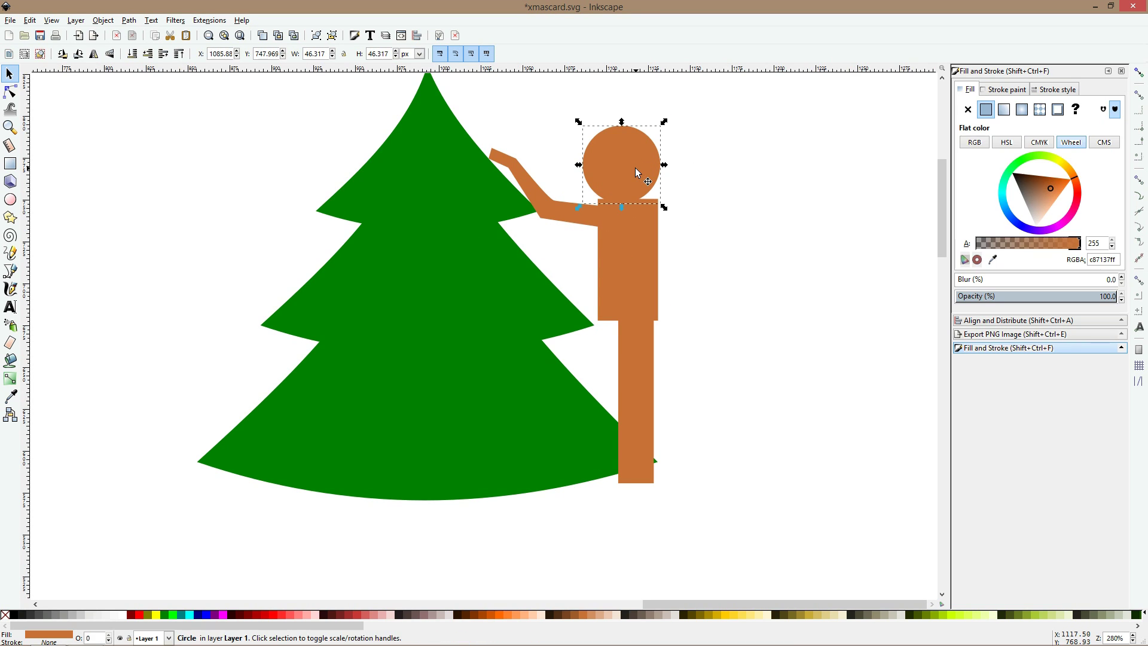
left_click(10, 199)
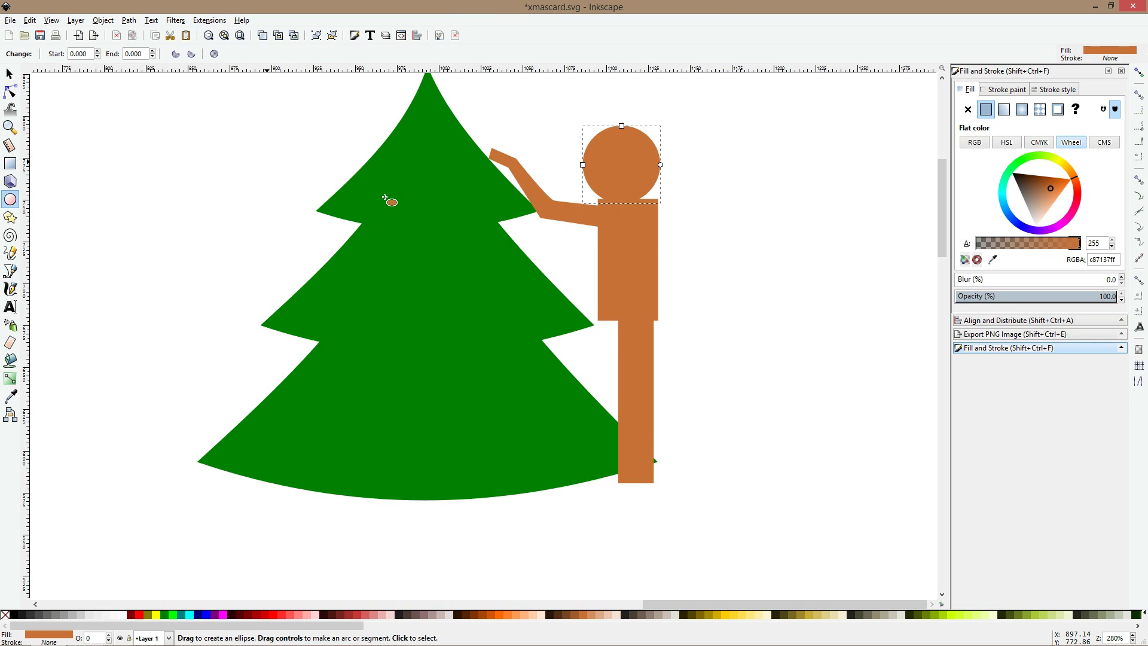
scroll(469, 178, "up", 5)
left_click_drag(505, 203, 512, 209)
left_click_drag(465, 157, 518, 224)
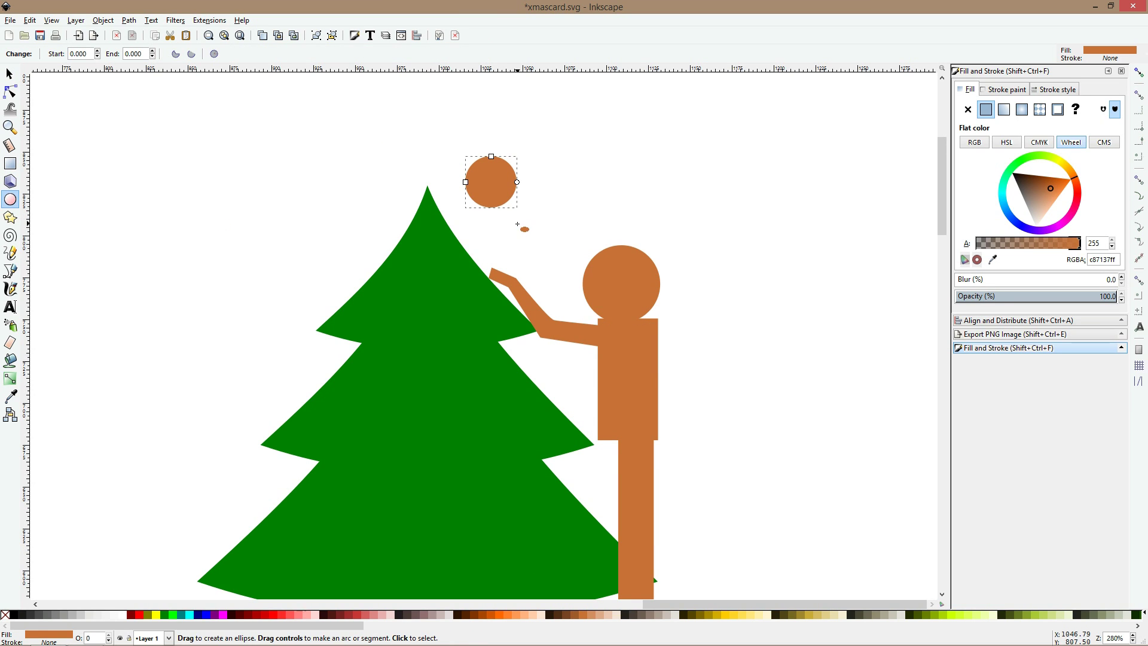
- Draw a brown rectangle about 19 by 35 px under the small head as the child's torso
left_click(10, 163)
mouse_move(439, 196)
left_mouse_down()
mouse_move(507, 213)
mouse_move(518, 268)
mouse_move(509, 257)
left_mouse_up()
key("space")
left_click(494, 210)
- Add a tilted arm reaching from the child's torso to the treetop and a leg about 10 by 40 px
left_click(10, 163)
key("space")
left_click(10, 163)
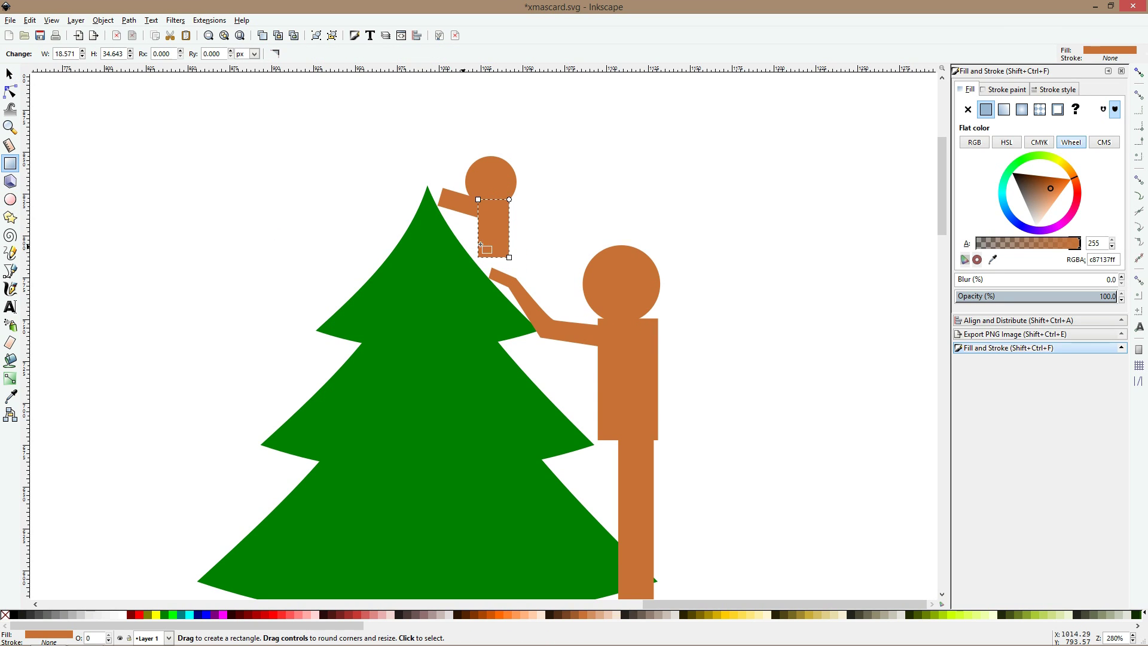
left_click_drag(479, 238, 497, 305)
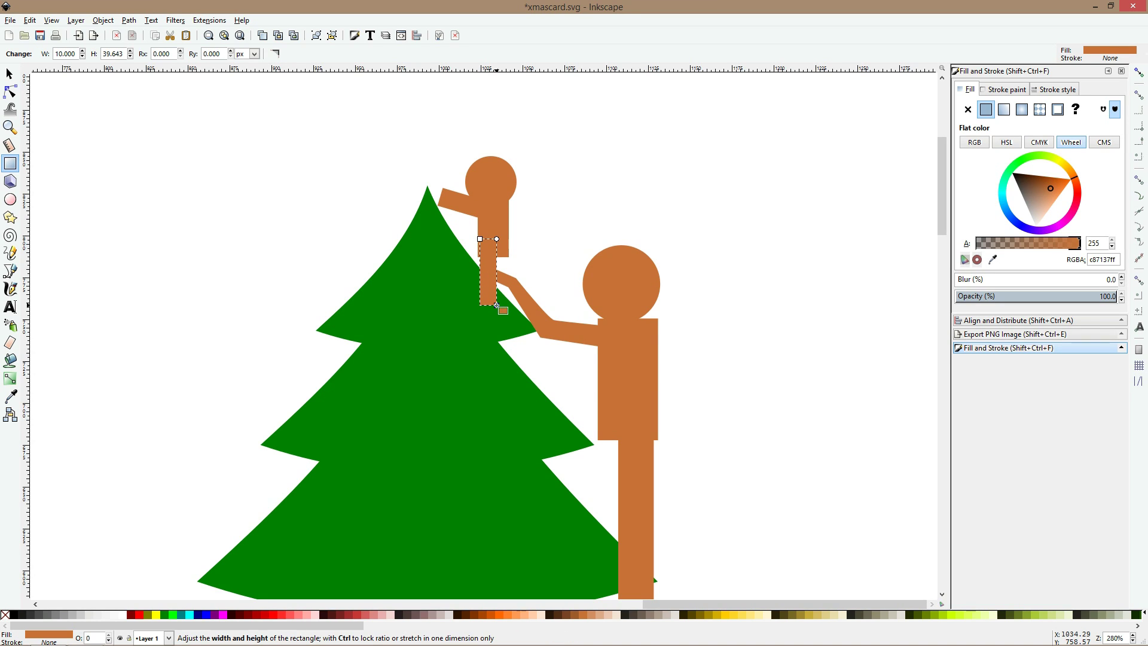
- Tilt the child's leg and fit it beneath the torso, and shift the child's head, torso, arm and leg together slightly lower
key("s")
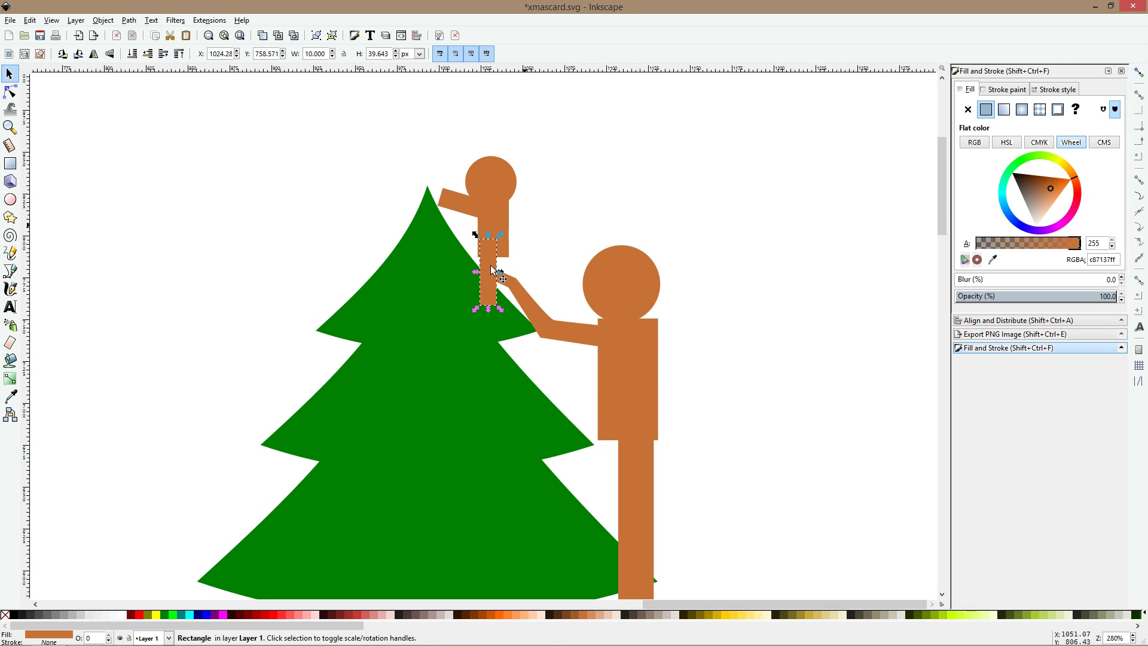
left_click(489, 261)
left_click_drag(500, 308, 509, 307)
left_click_drag(493, 265, 504, 275)
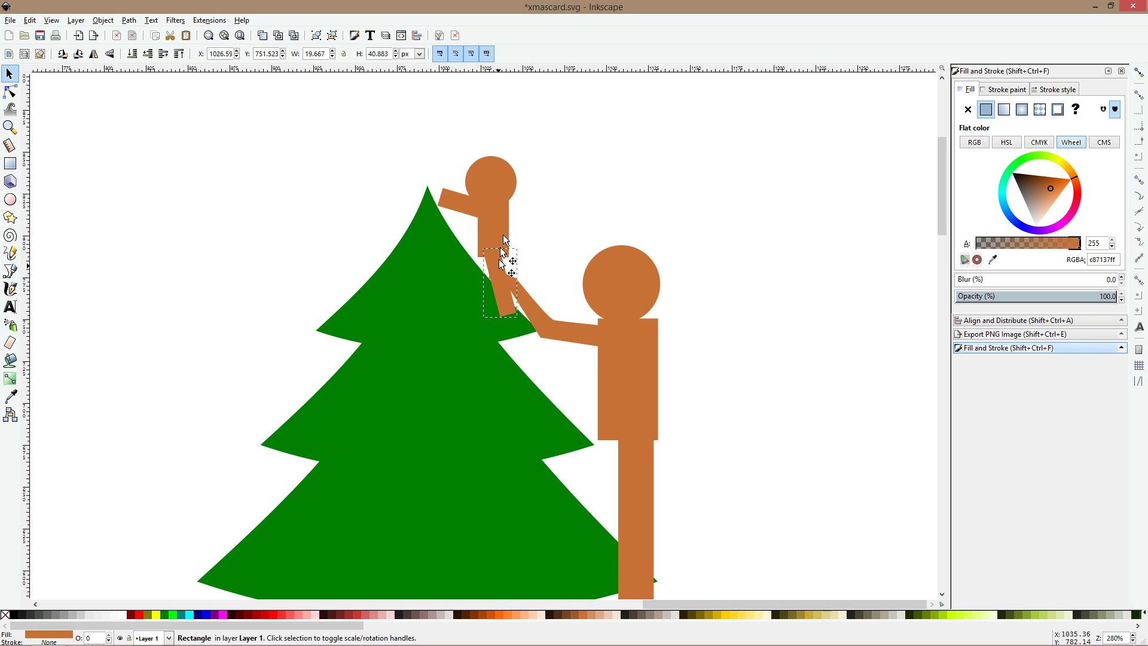
left_click_drag(539, 133, 402, 360)
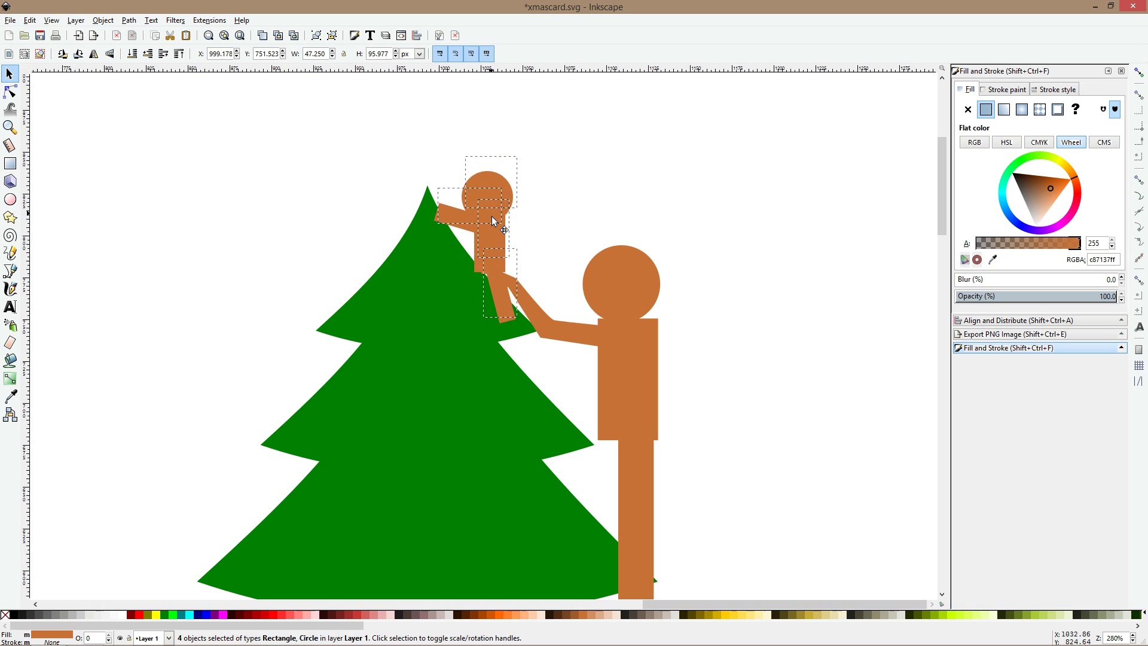
left_click_drag(494, 203, 495, 204)
- Select the adult's arm, head, torso and leg and scale them up together to about 237.5 px tall
left_click(545, 305)
left_click(548, 318)
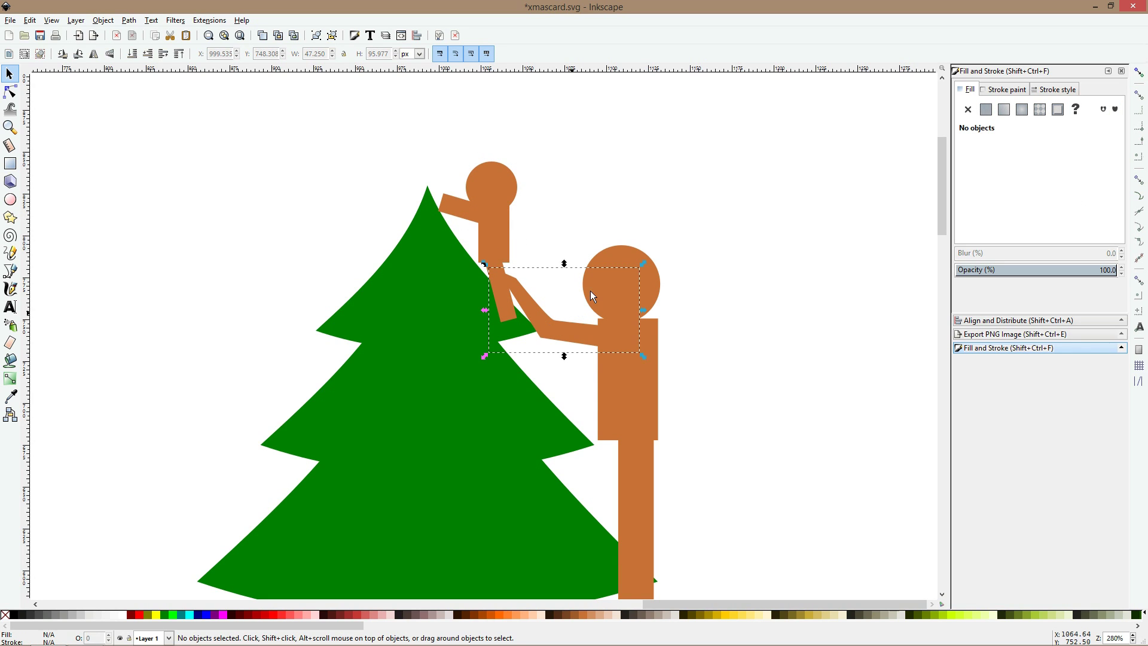
left_click(591, 291, "shift")
left_click(632, 408, "shift")
left_click(629, 476, "shift")
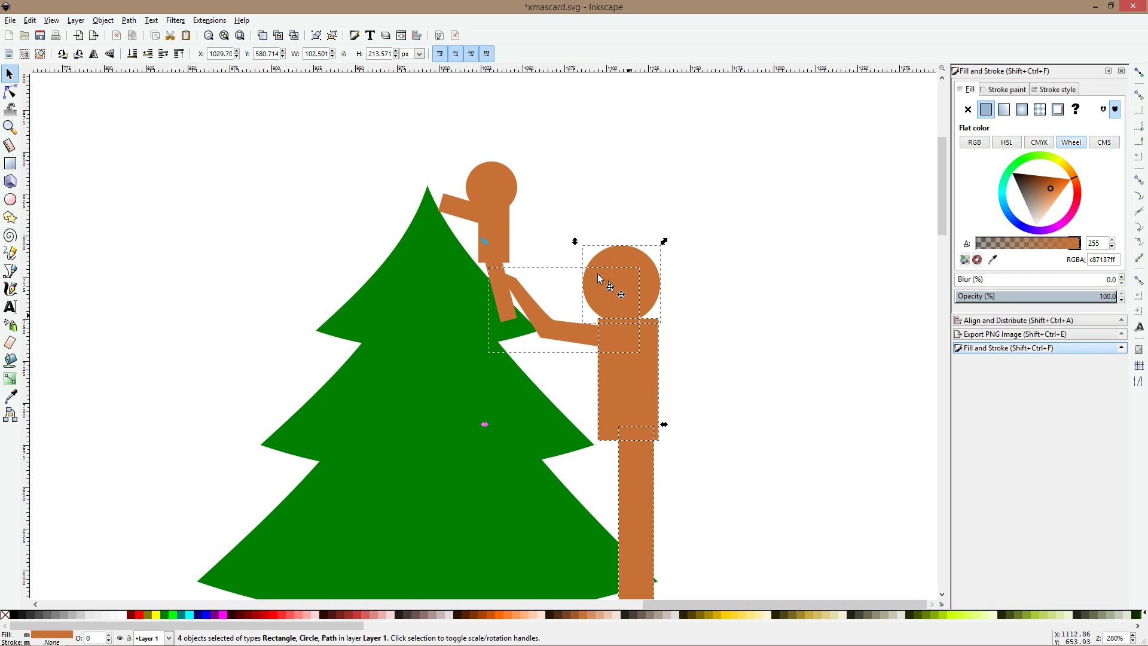
left_click_drag(574, 243, 569, 205)
left_click(687, 311)
scroll(688, 311, "down", 2)
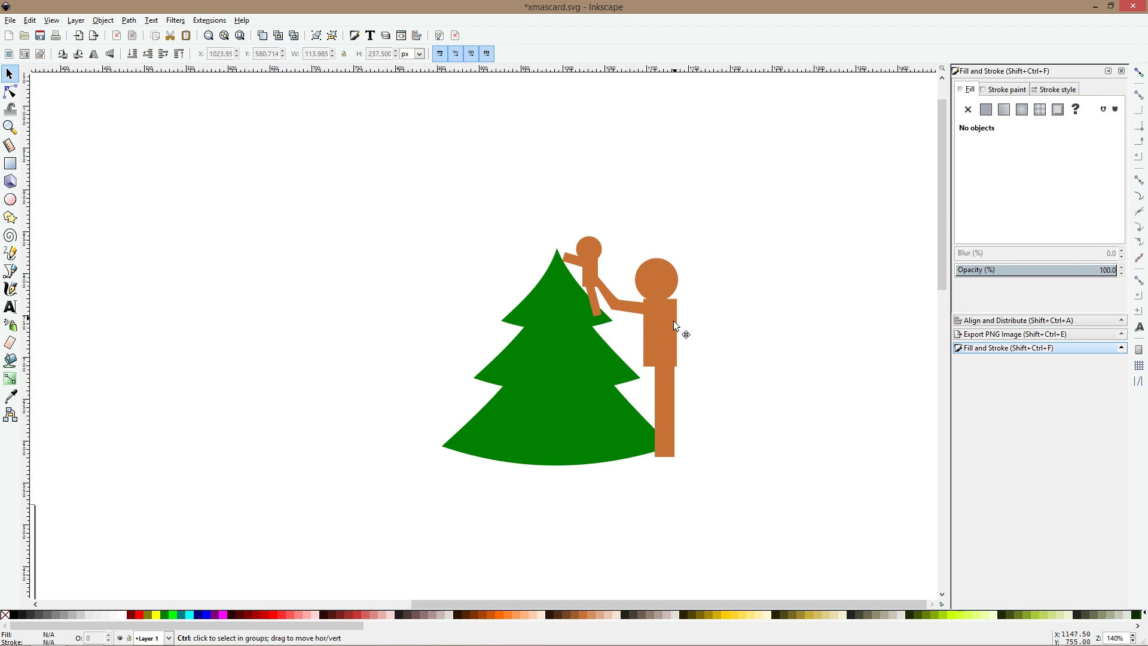
left_click(667, 323)
left_click(659, 279, "shift")
left_click(655, 374, "shift")
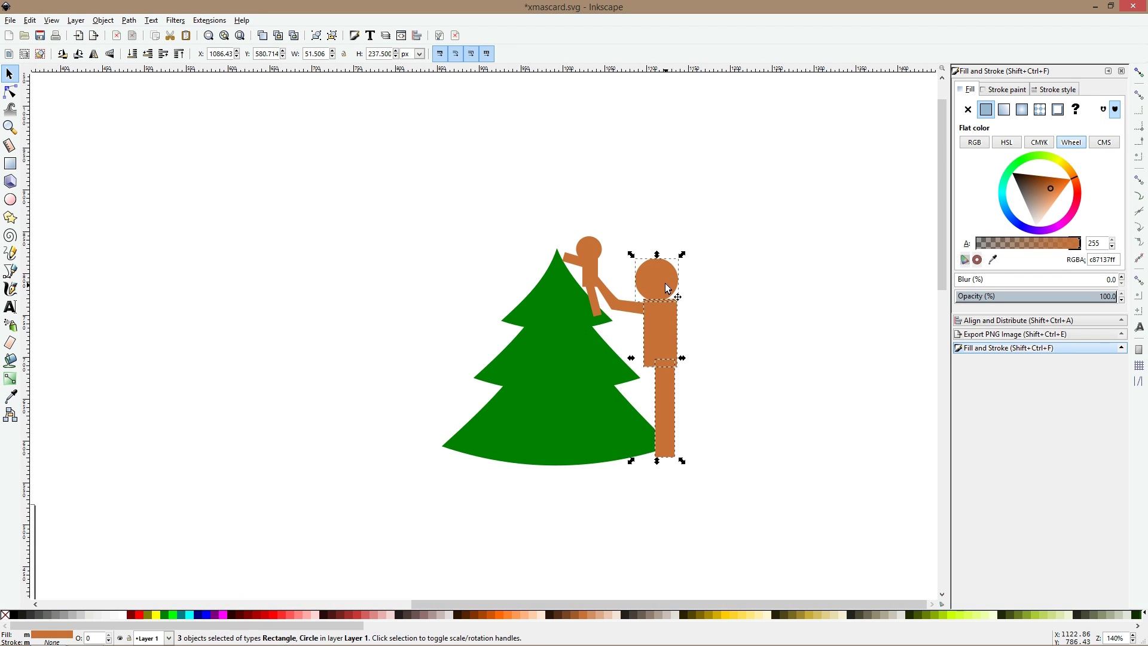
left_click(665, 278, "shift")
left_click(665, 307)
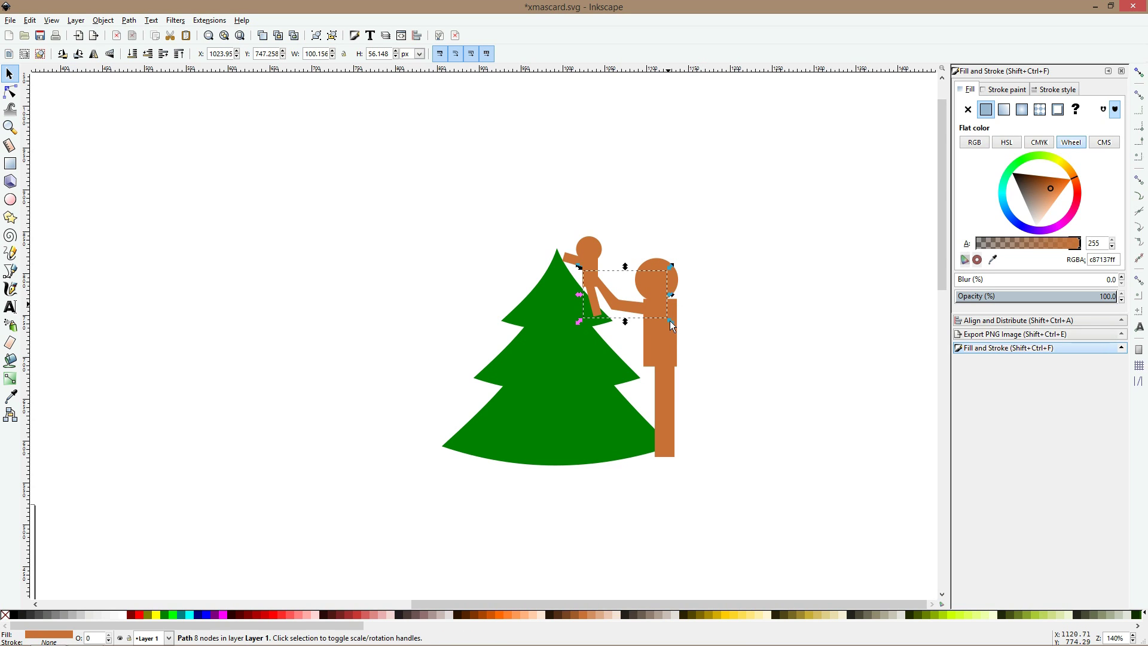
left_click(664, 337, "shift")
left_click(721, 354)
- Skew the adult's torso and leg together so the body leans toward the tree
left_click(670, 353)
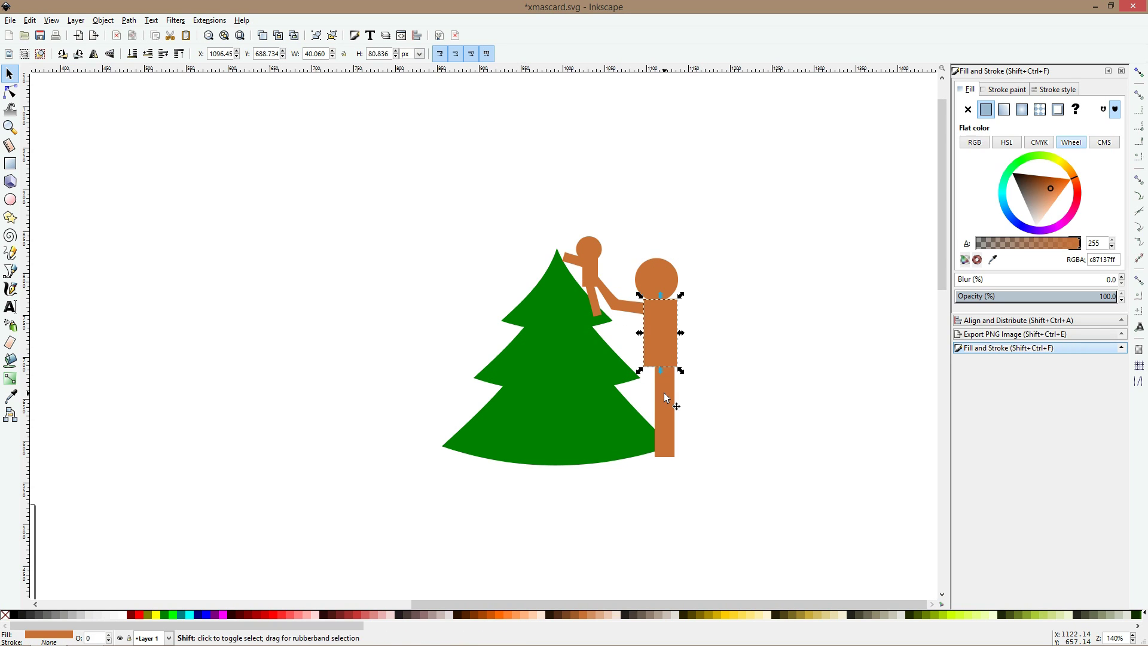
left_click(664, 392, "shift")
left_click(670, 385)
scroll(662, 332, "up", 2)
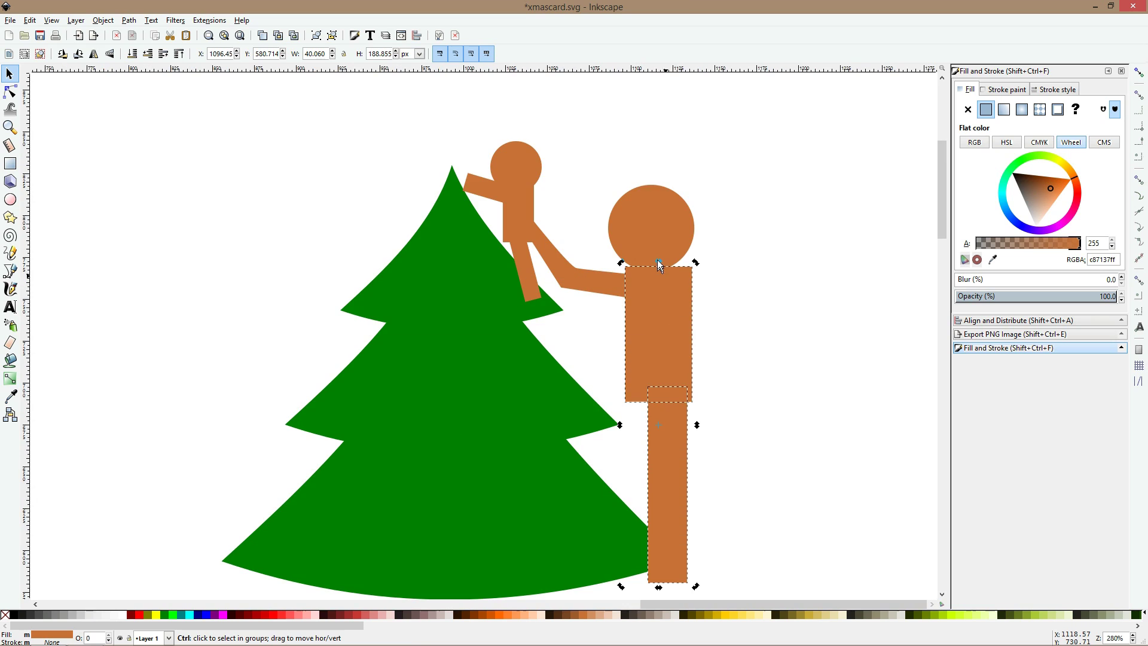
left_click_drag(646, 262, 656, 229)
key("Escape")
- Move the adult's arm and head toward the tree to line up with the leaning torso
left_click(566, 275)
left_click(665, 239)
key("Escape")
- Convert the adult's leg to a path, add a node above its lower tree-side corner and pull that corner outward as a foot
scroll(683, 289, "down", 2)
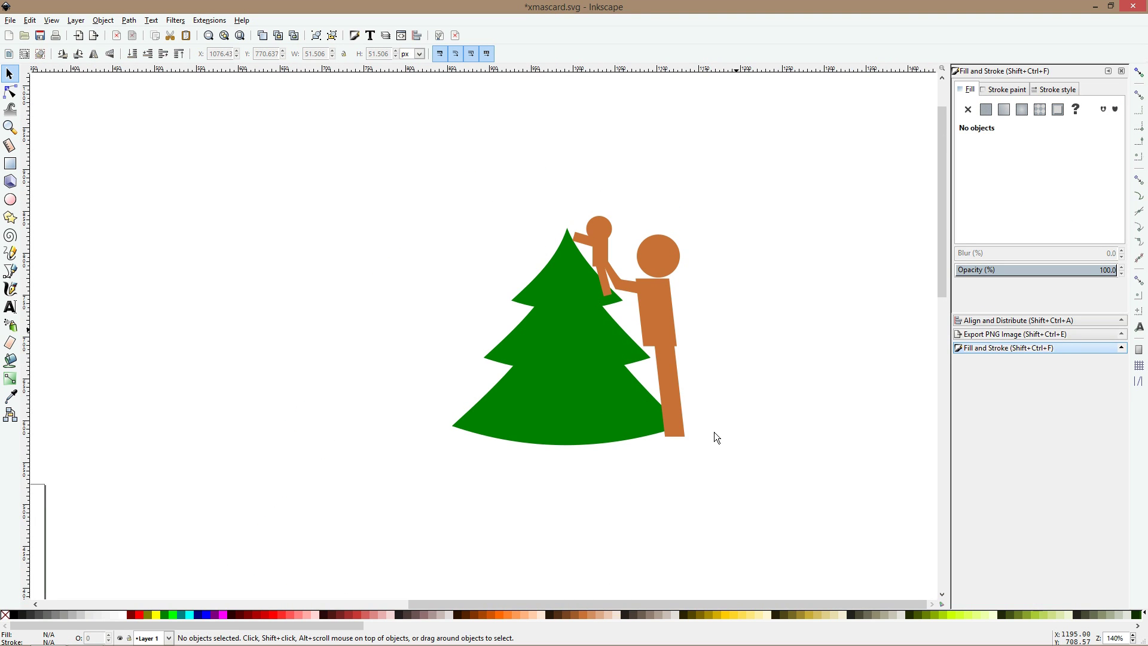
left_click(662, 412)
left_click(10, 92)
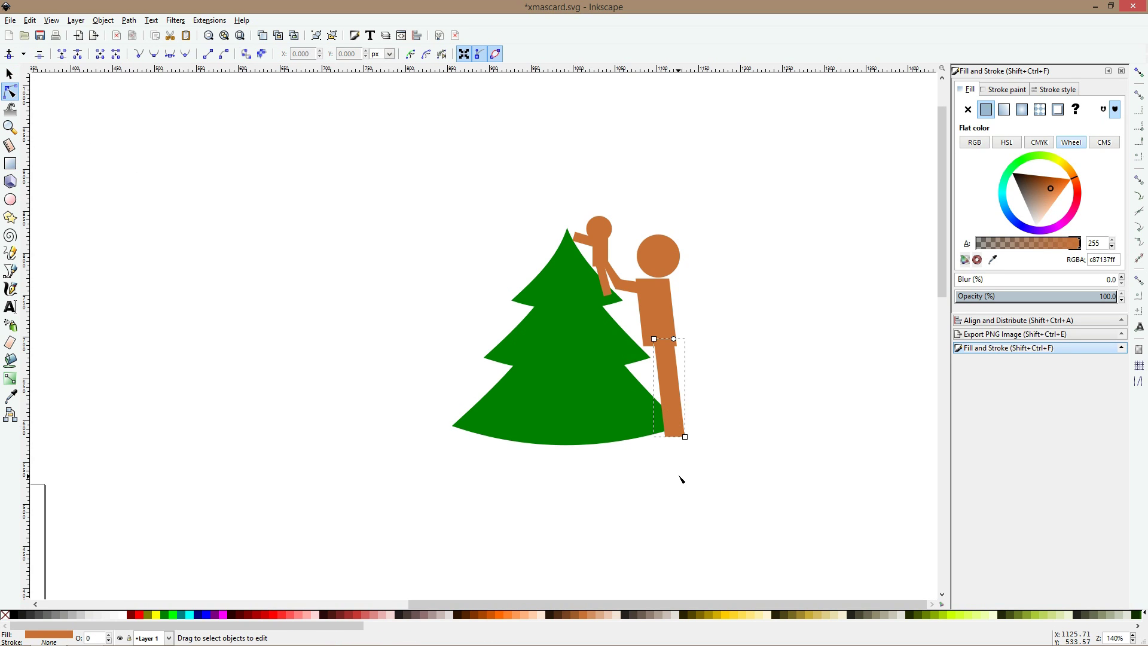
left_click(672, 434)
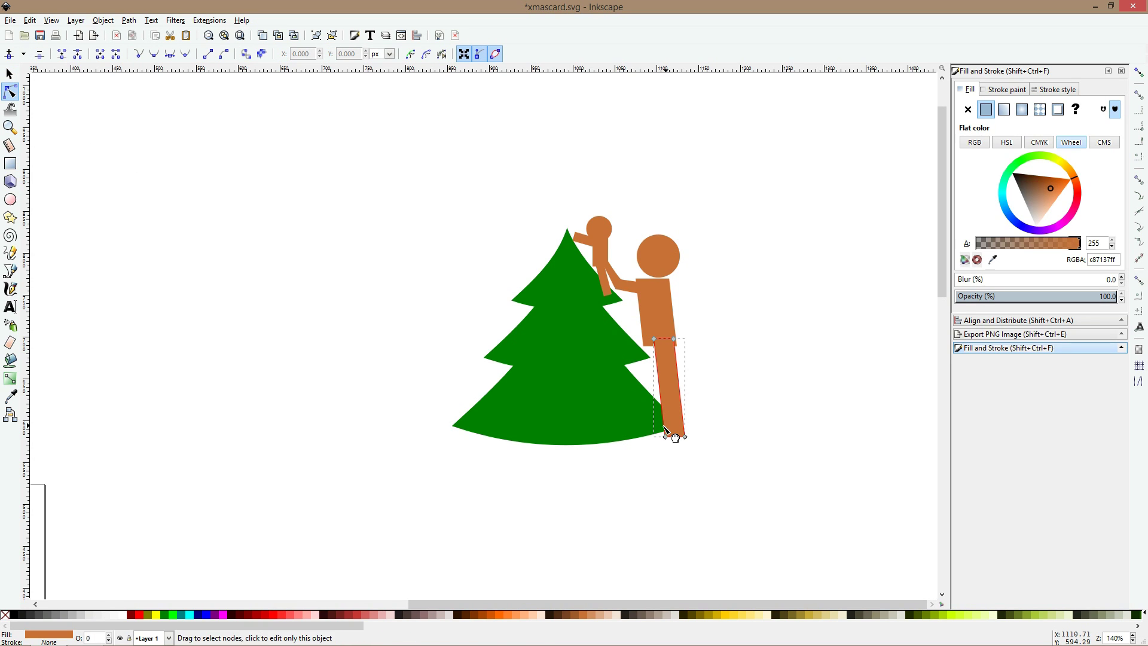
left_click(665, 428)
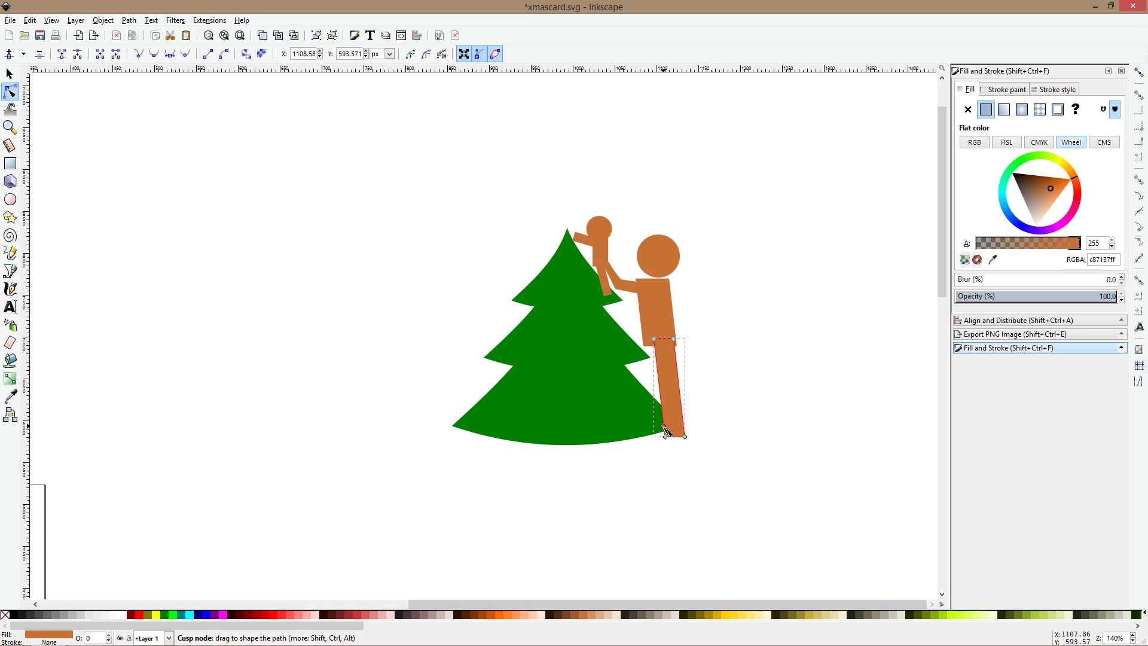
left_click_drag(665, 428, 649, 436)
left_click(695, 477)
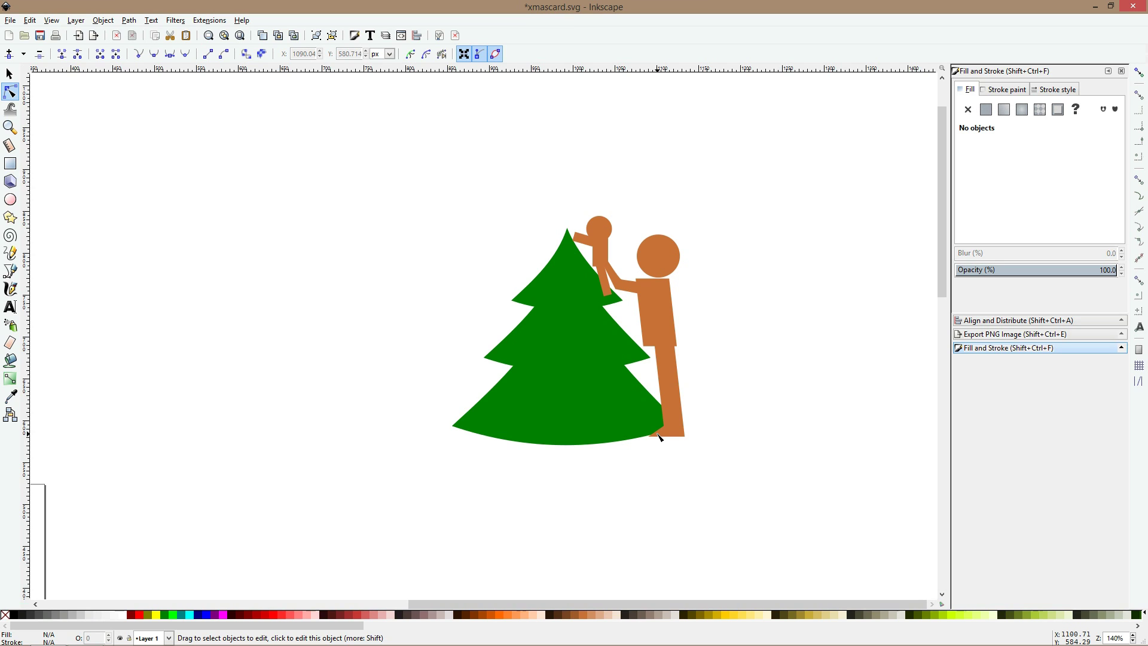
key("s")
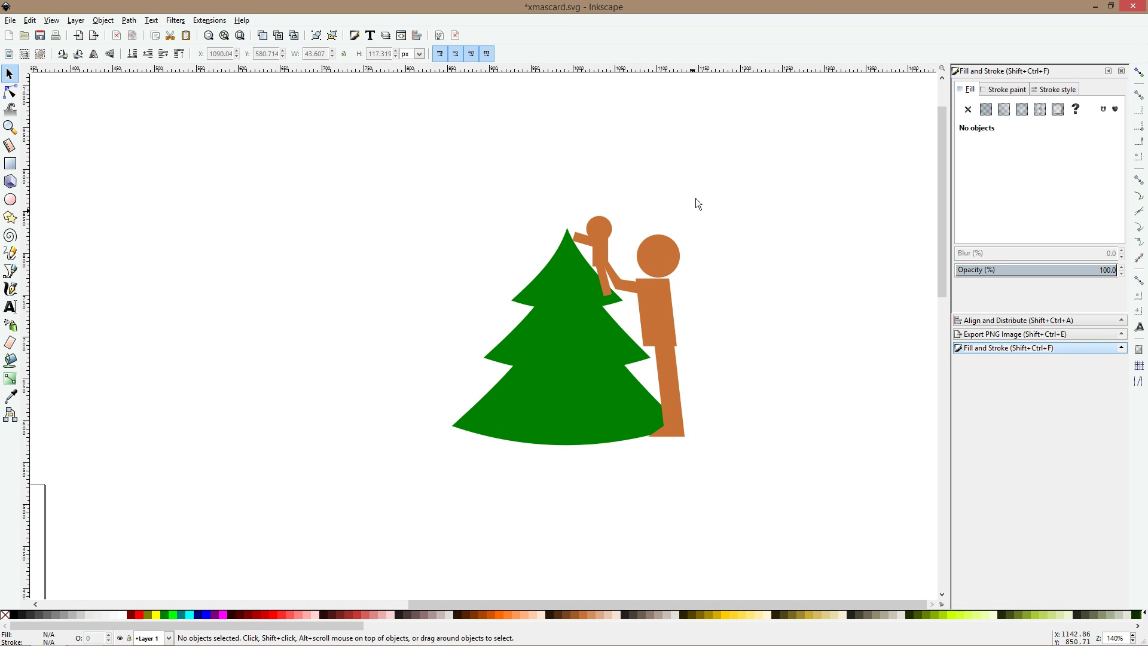
- Draw a brown circle about 49 px wide behind the adult as a second adult's head
left_click(10, 199)
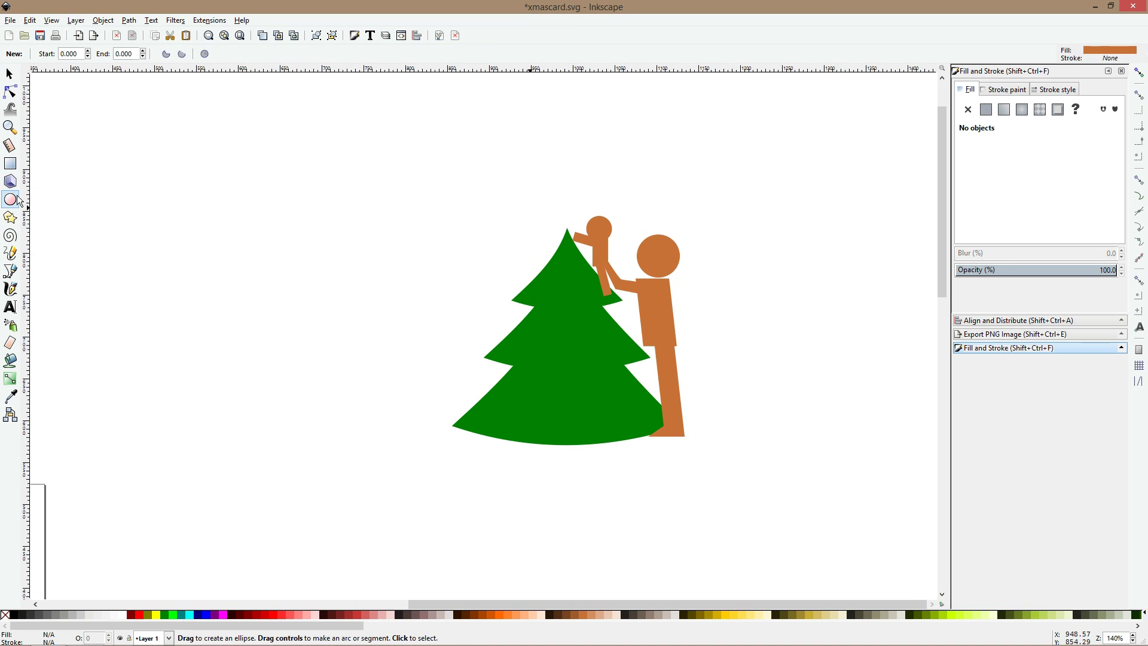
scroll(705, 281, "up", 2)
mouse_move(664, 269)
left_mouse_down()
mouse_move(763, 387)
mouse_move(741, 383)
mouse_move(748, 353)
mouse_move(610, 269)
left_mouse_up()
key("s")
left_click(10, 270)
scroll(530, 252, "up", 2)
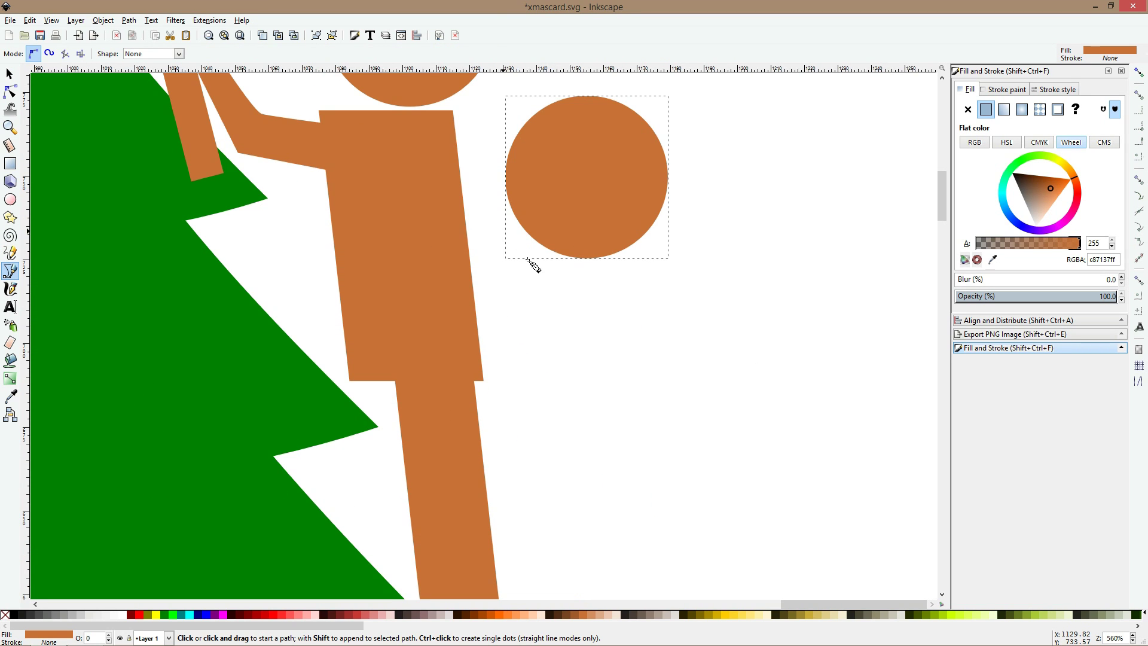
left_click(523, 244)
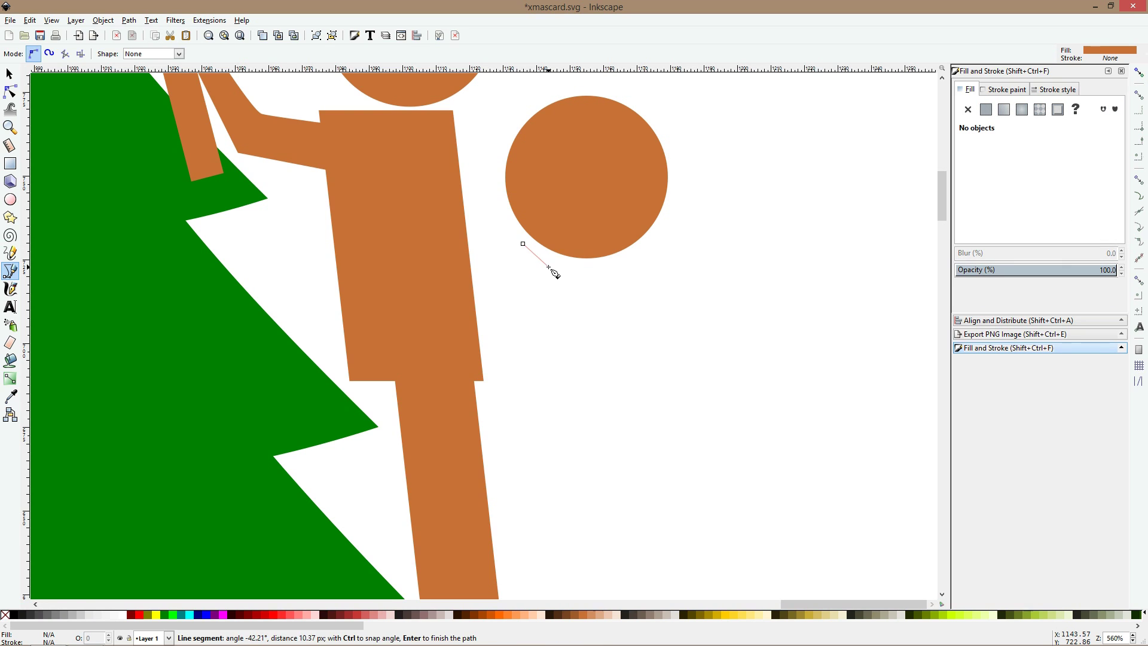
key("s")
key("minus")
key("minus")
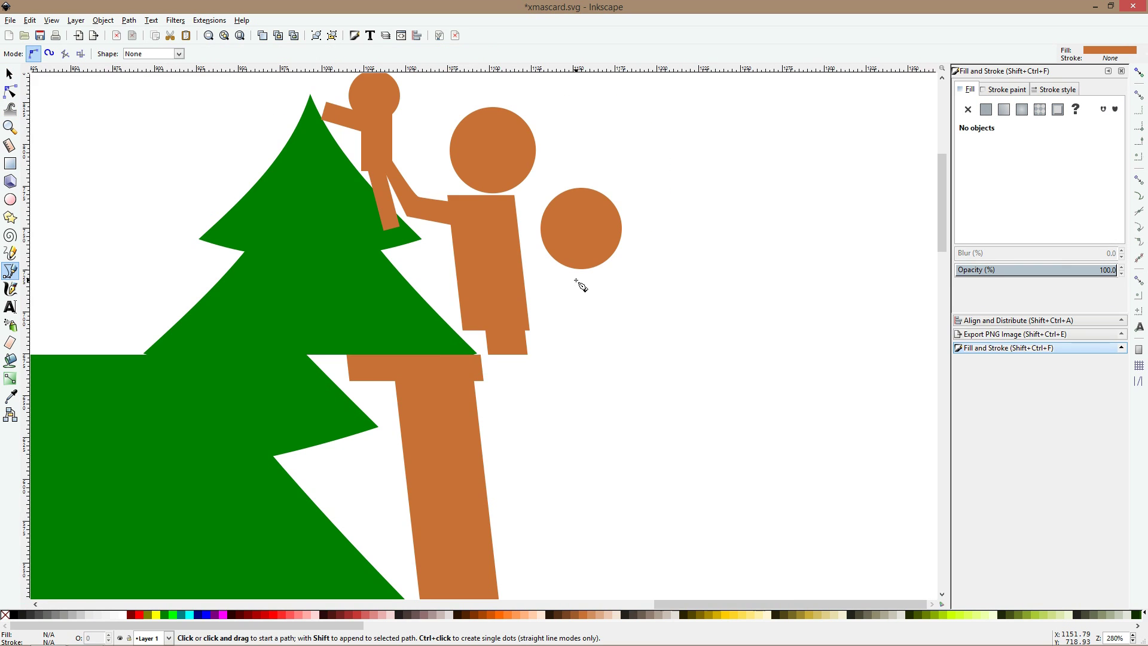
- Move the second adult's head up beside the first adult's head, slightly lower than it
key("F1")
left_click(576, 200)
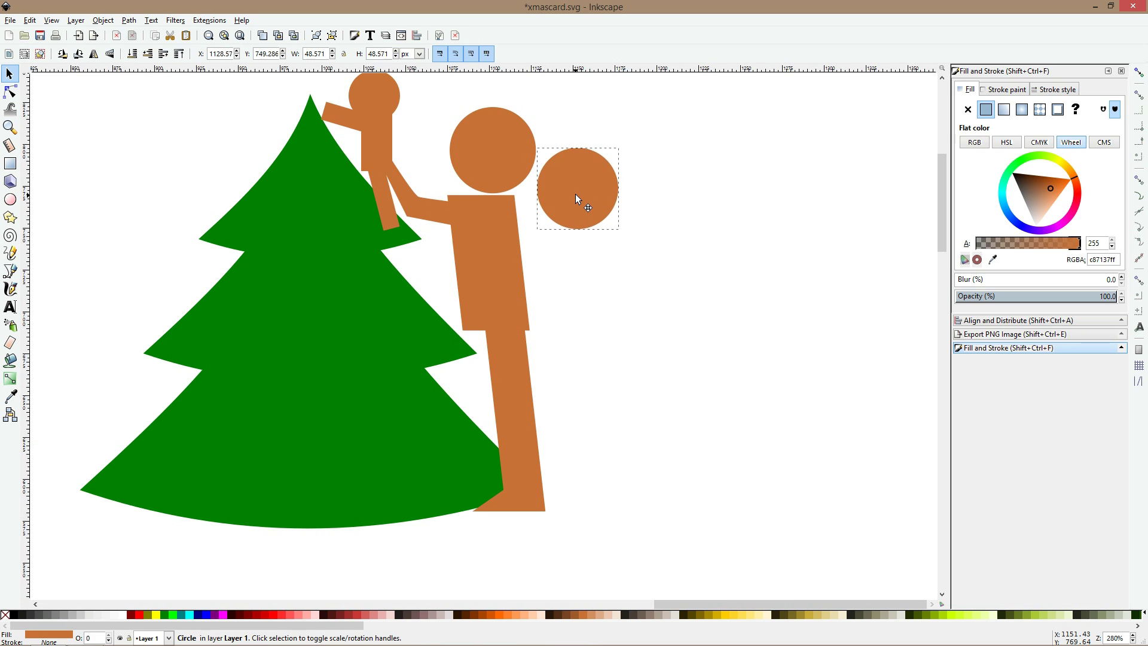
left_click(575, 194)
mouse_move(586, 204)
left_mouse_down()
mouse_move(576, 192)
mouse_move(567, 213)
left_mouse_up()
left_click(11, 270)
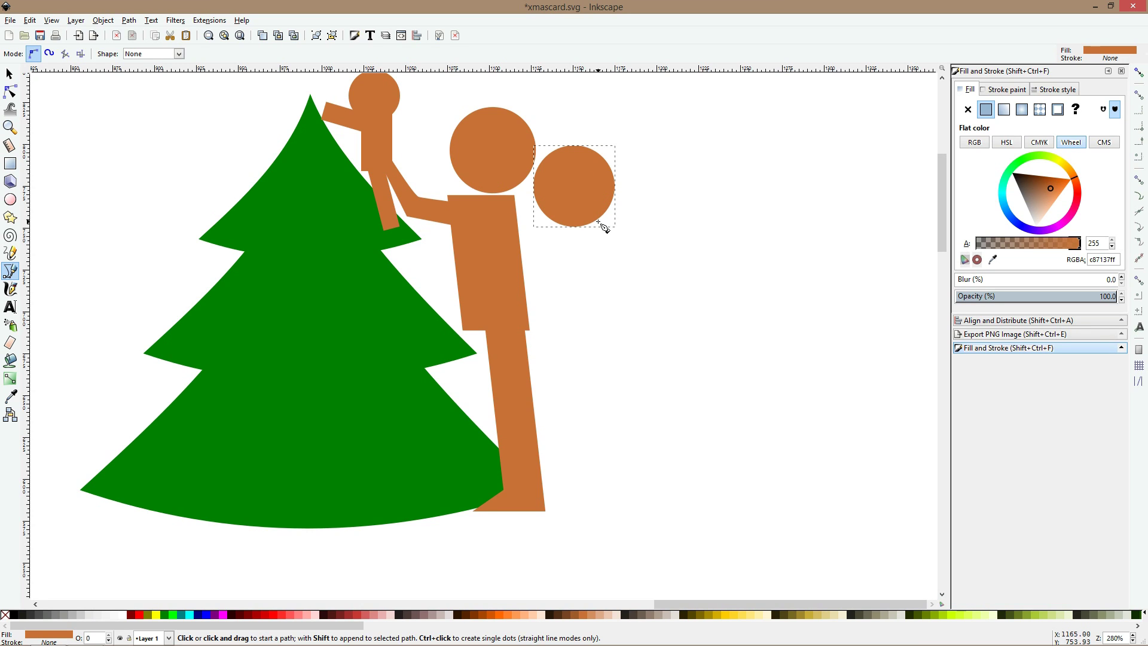
key("s")
left_click_drag(569, 178, 568, 184)
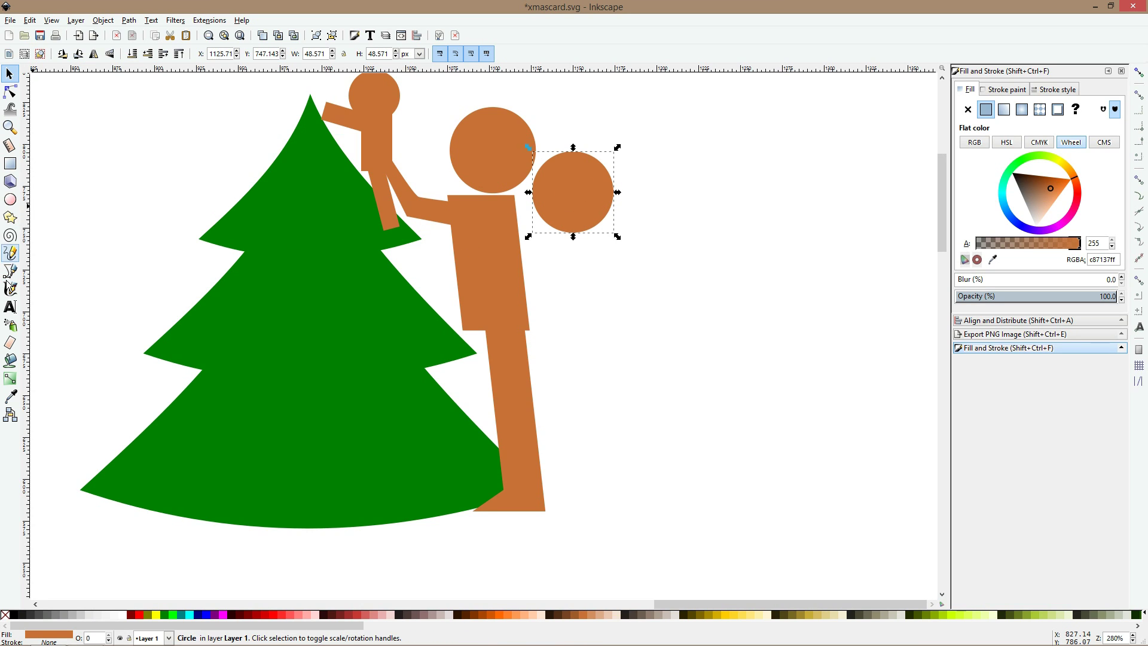
- Draw a closed straight-segment path below the second head, forming a slim torso, a bent leg and a foot pointing toward the tree
left_click(558, 237)
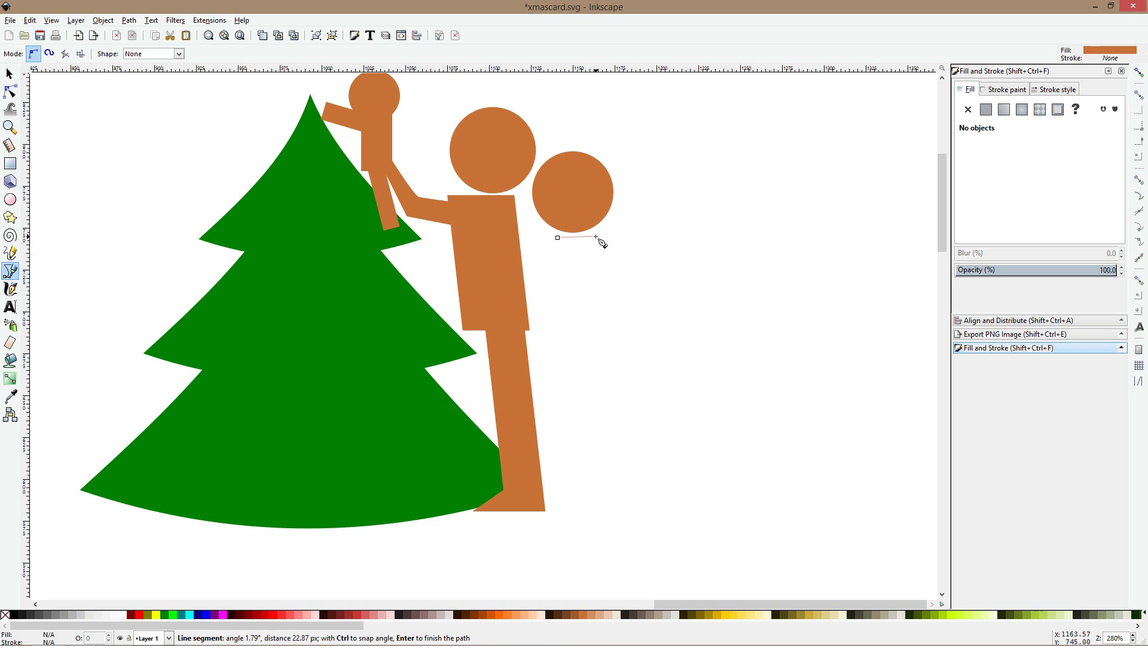
left_click(595, 237)
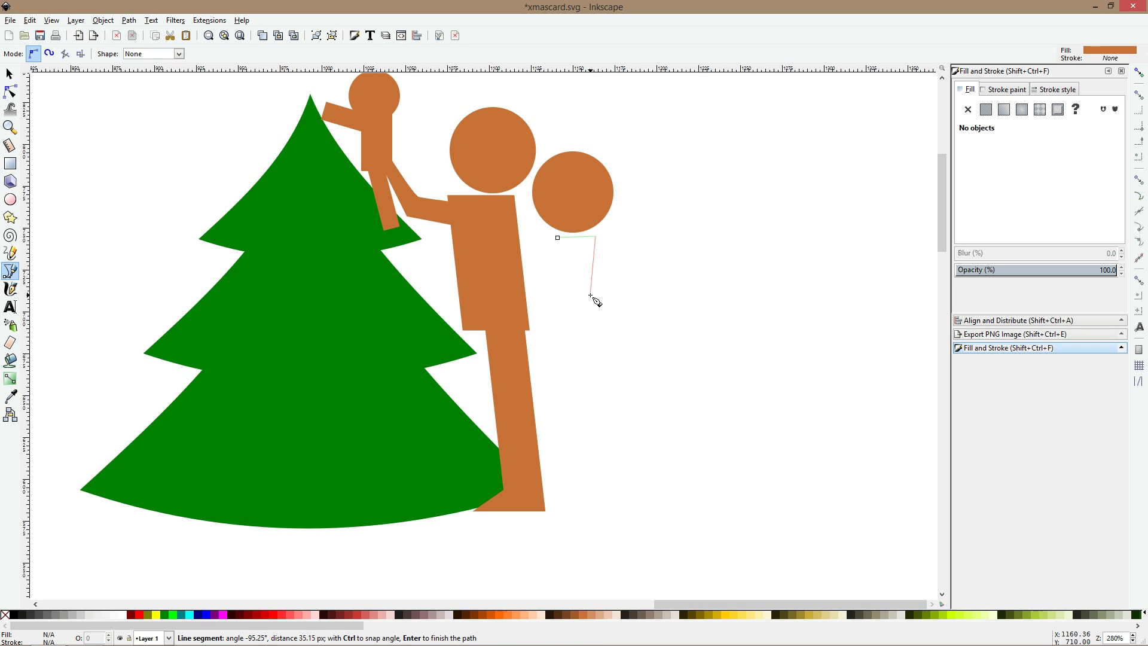
left_click(597, 340)
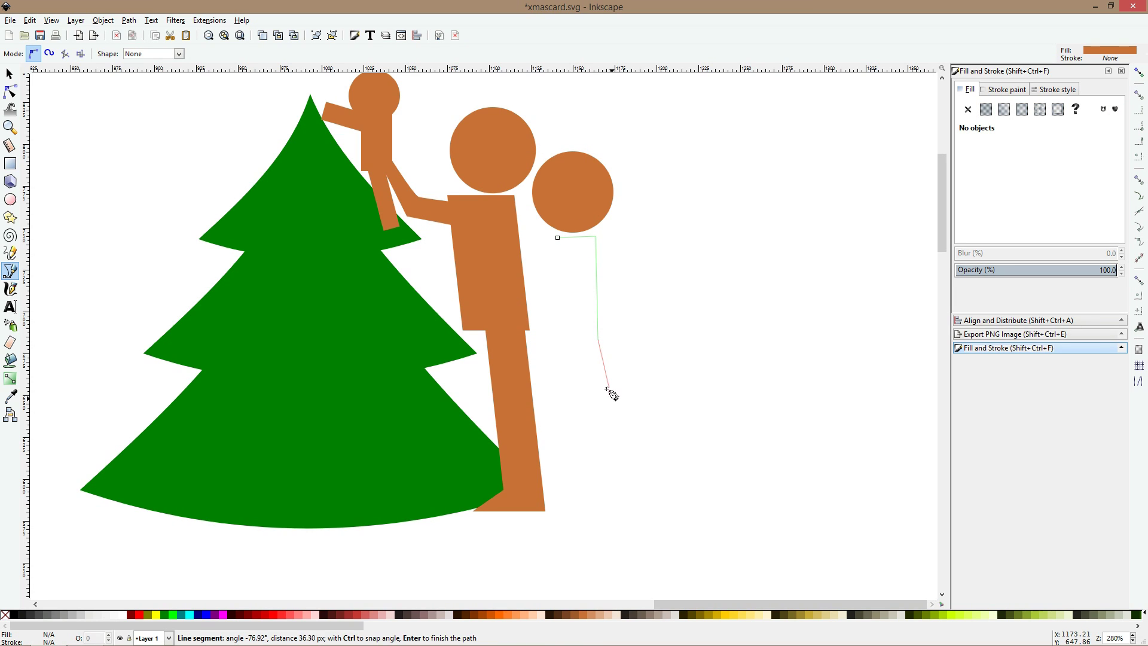
left_click(584, 427)
left_click(600, 504)
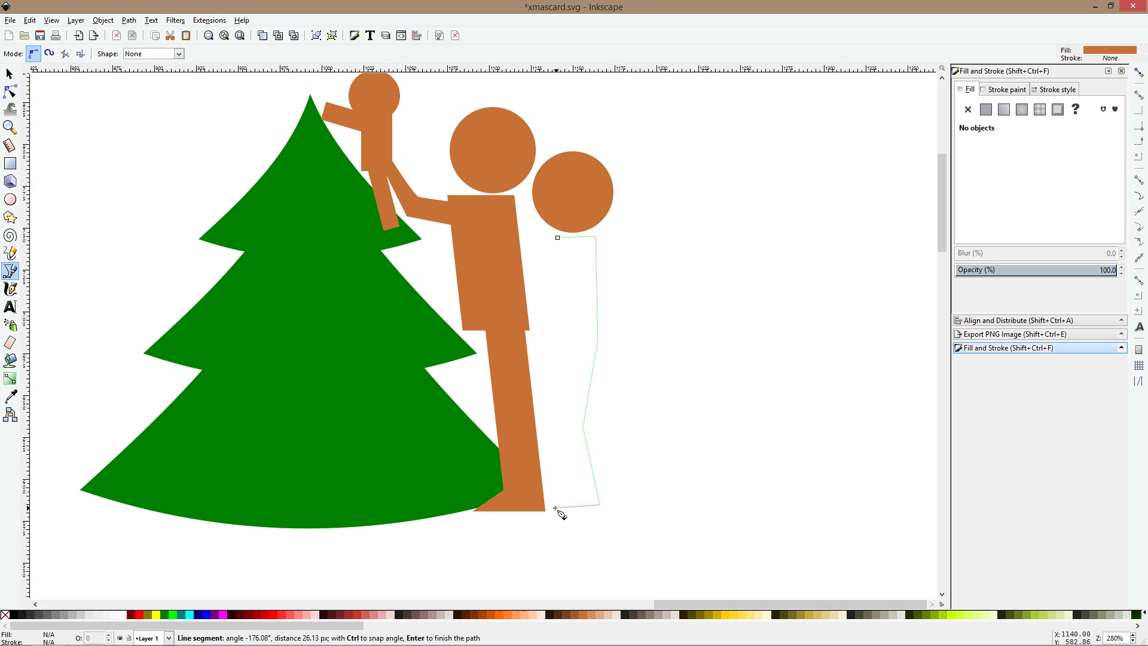
left_click(556, 506)
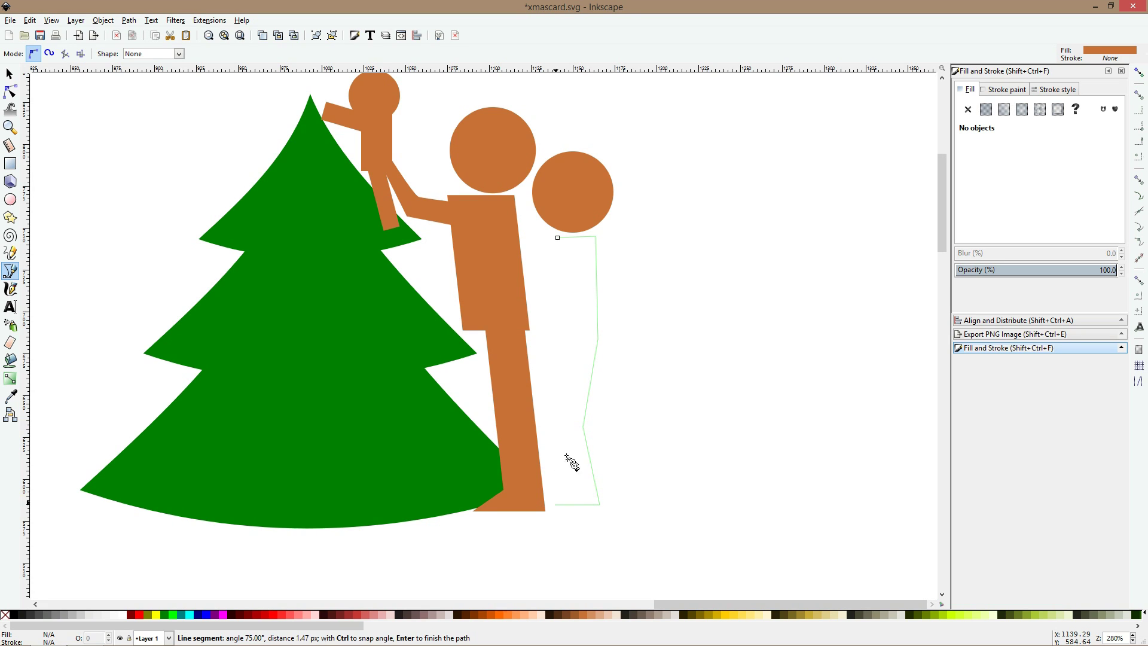
left_click(558, 419)
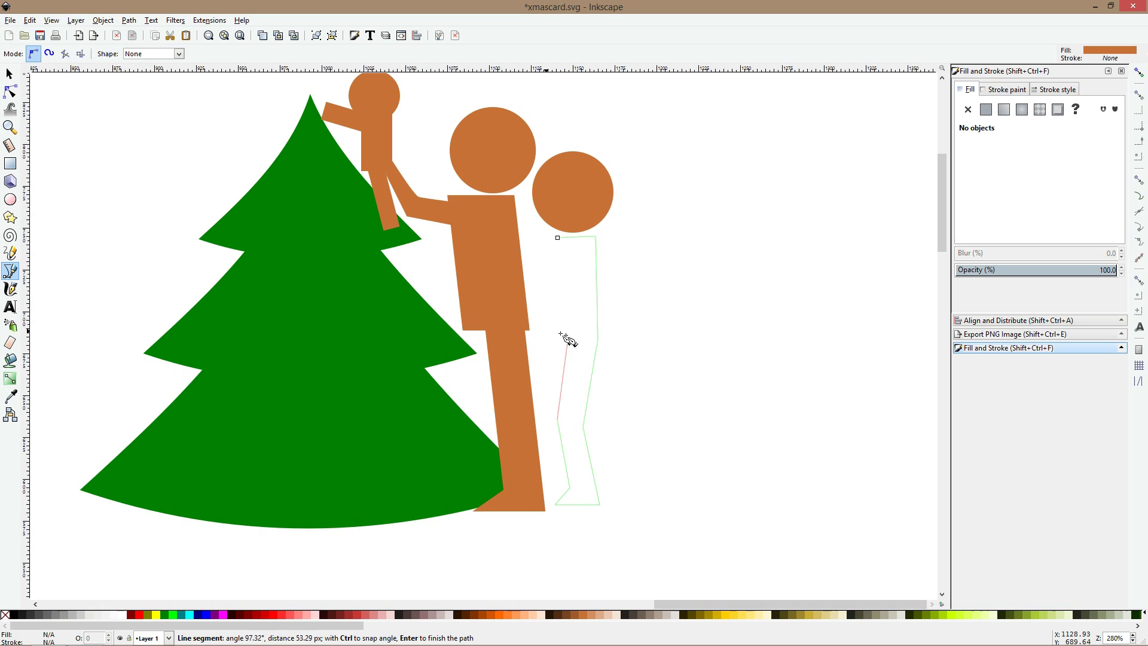
left_click(564, 341)
left_click(558, 238)
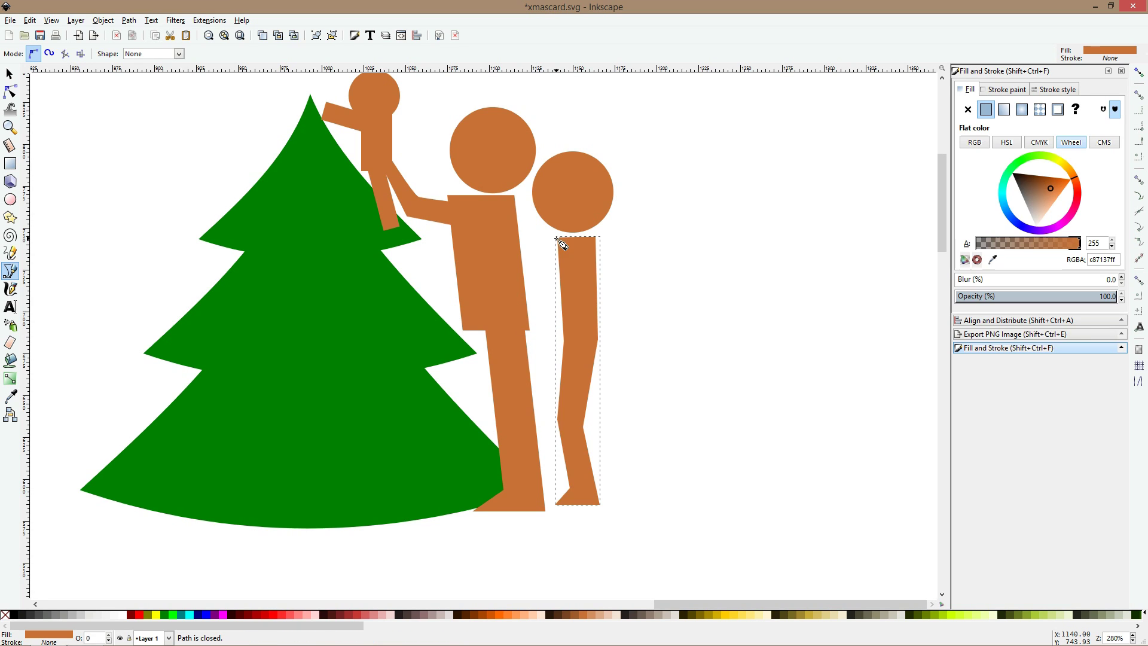
- Draw a closed bent arm path from the second adult's shoulder across the first adult's torso, ending just past its tree-side edge
left_click(576, 239)
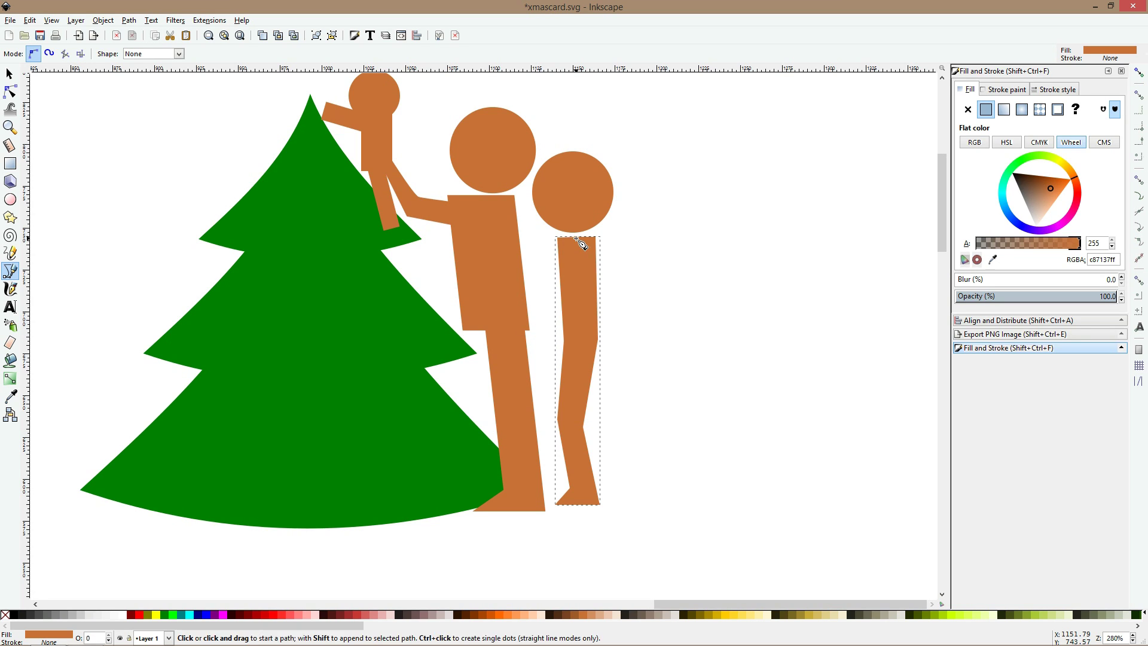
left_click(512, 277)
left_click(448, 271)
left_click(449, 292)
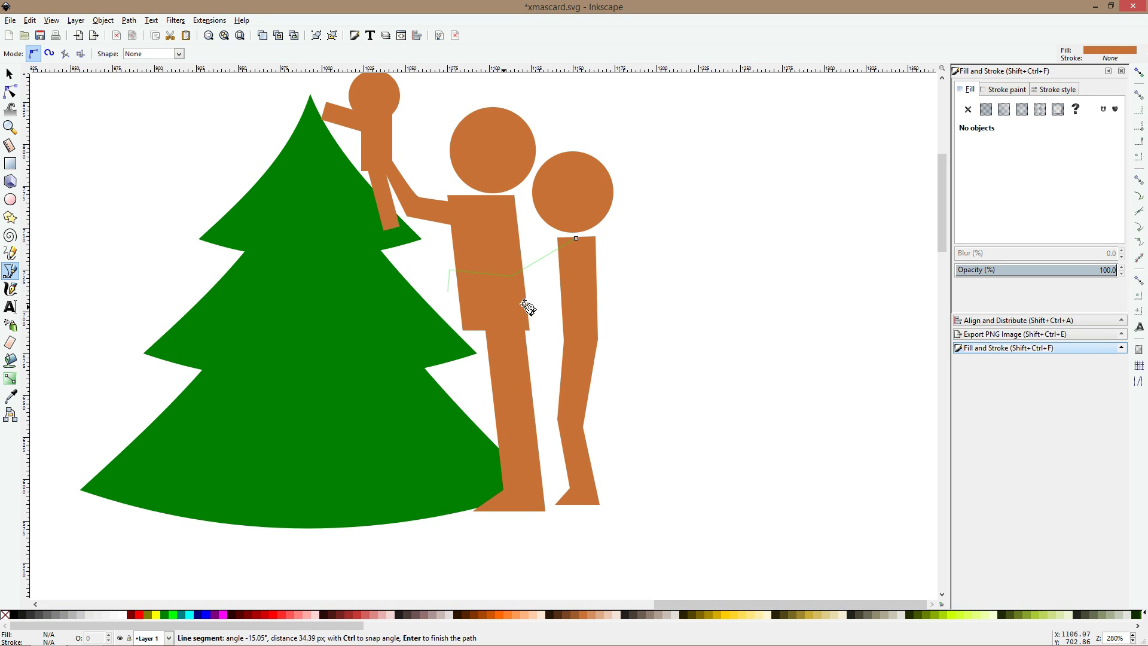
left_click(526, 299)
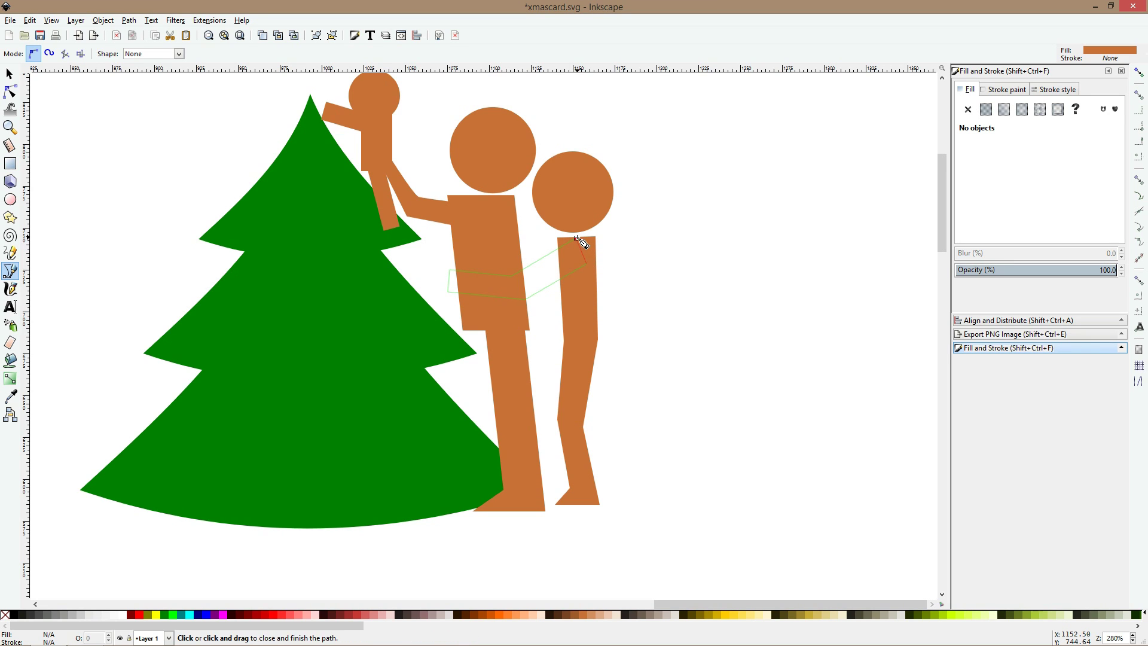
left_click(577, 239)
- Select the second adult's head, arm and body and move them together slightly down and closer to the first adult
key("s")
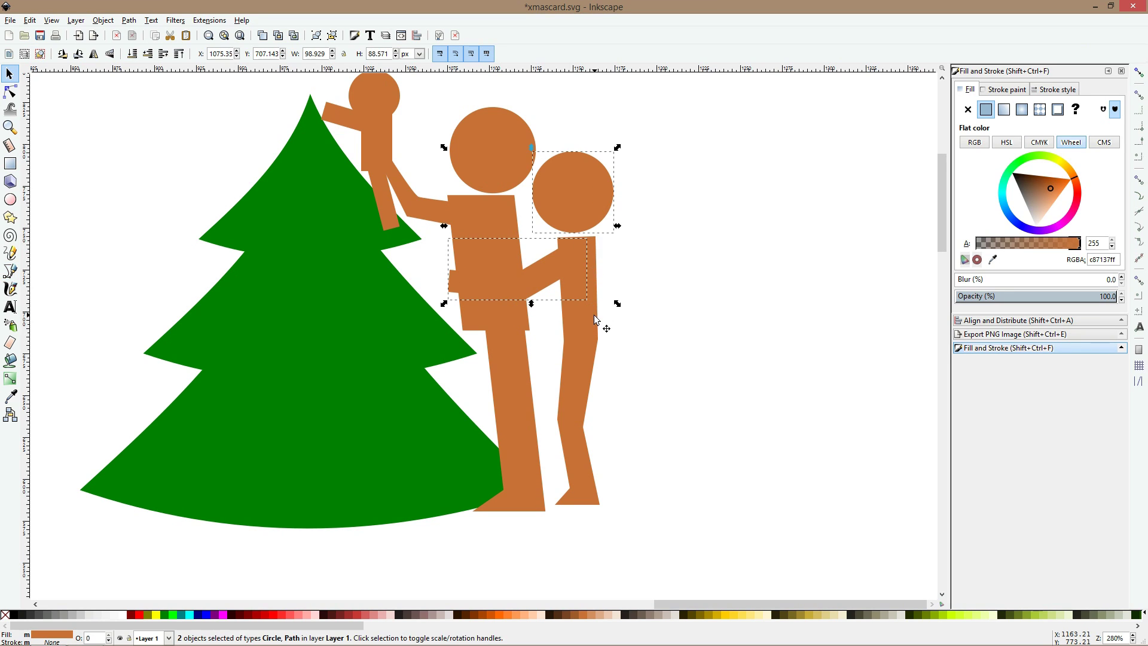
left_click(593, 314, "shift")
left_click_drag(590, 315, 581, 320)
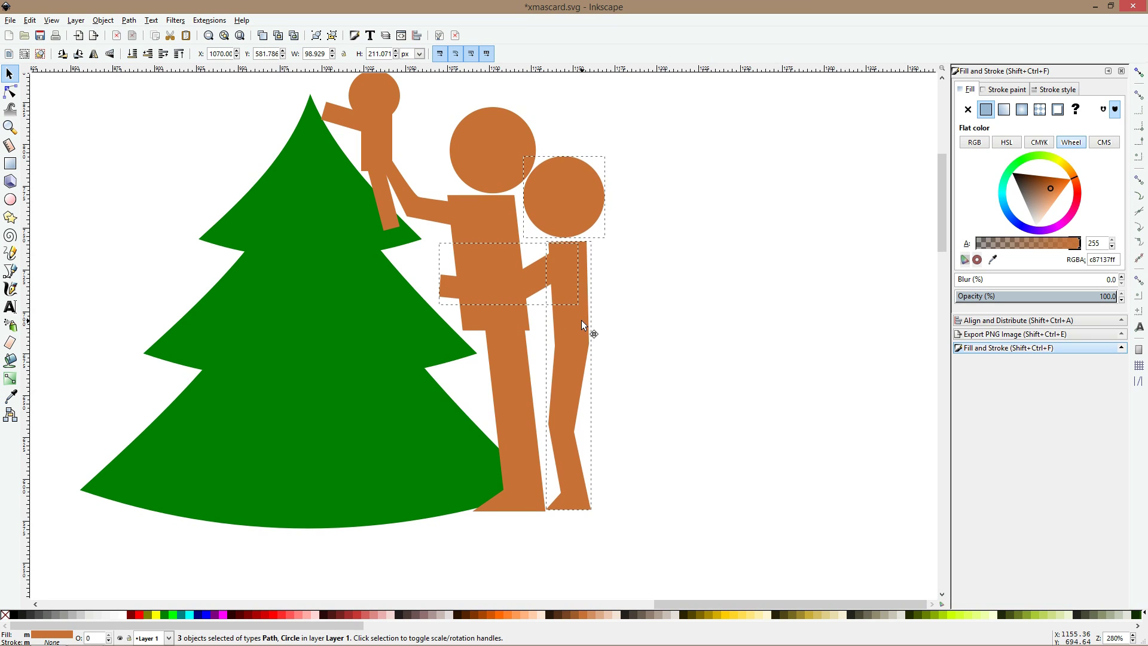
- Move the second adult's head slightly sideways, away from the first adult's head
left_click(623, 260)
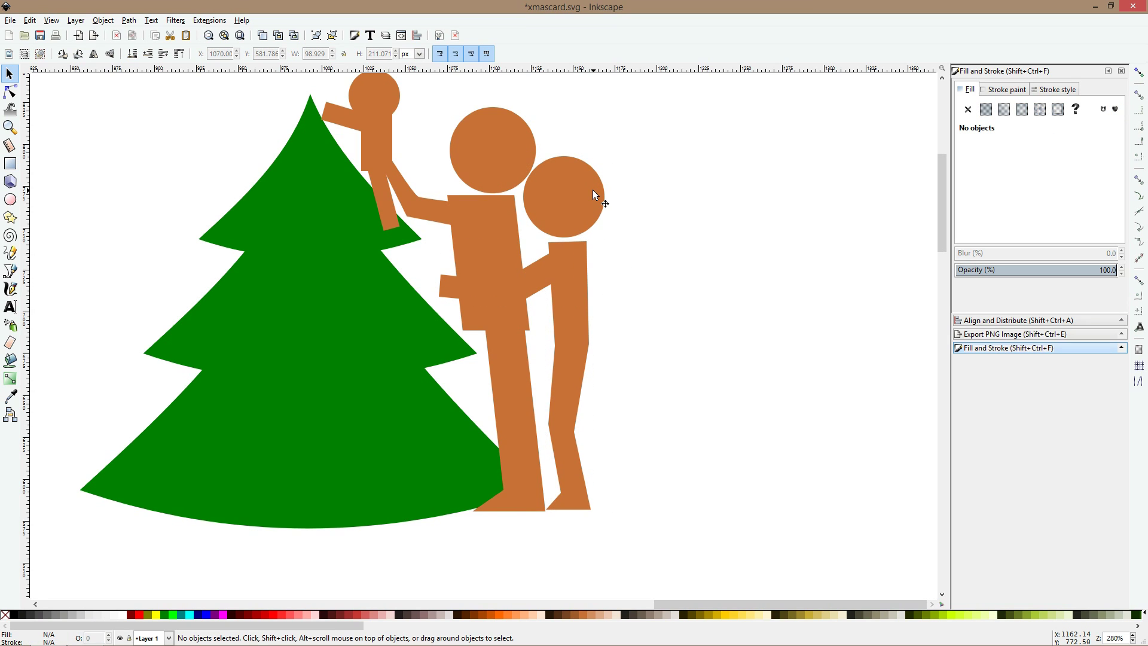
left_click(565, 192)
left_click_drag(565, 192, 583, 192)
left_click(678, 340)
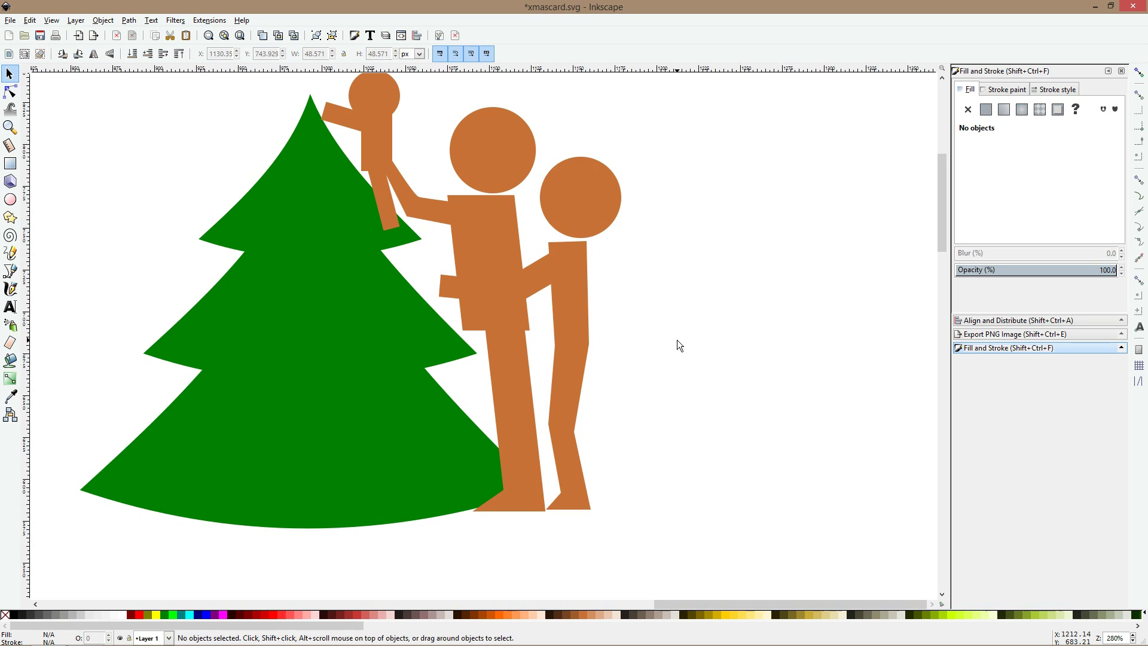
- Select all parts of the child and both adults and recolour them dark grey (4d4d4d)
scroll(677, 340, "down", 2)
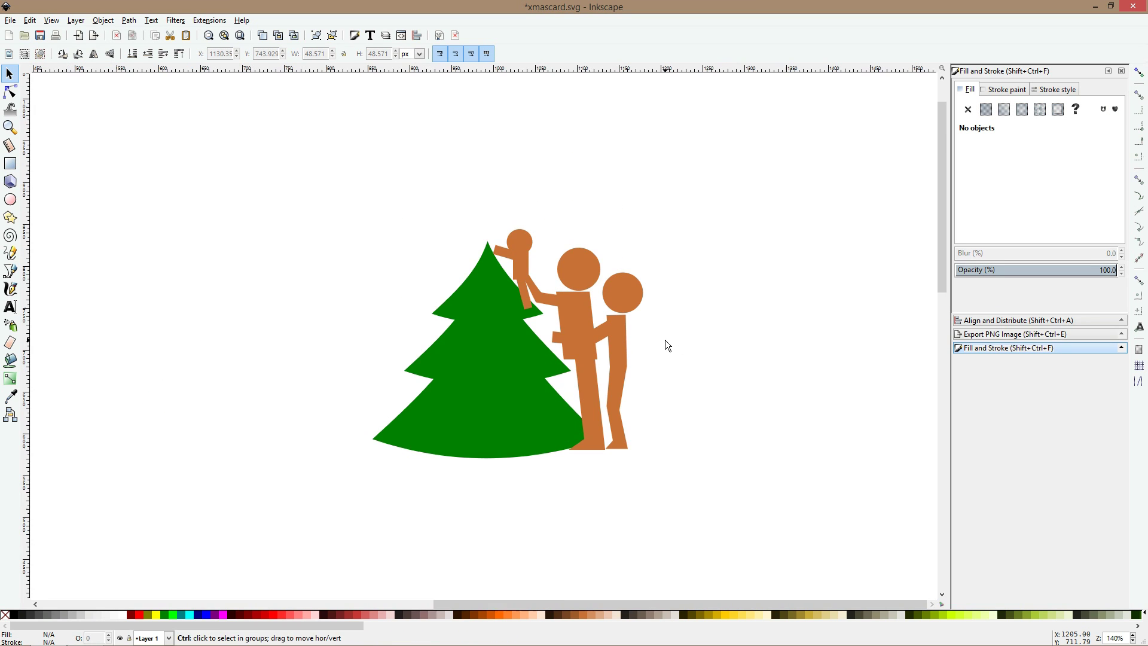
left_click_drag(731, 158, 547, 479)
left_click(728, 237)
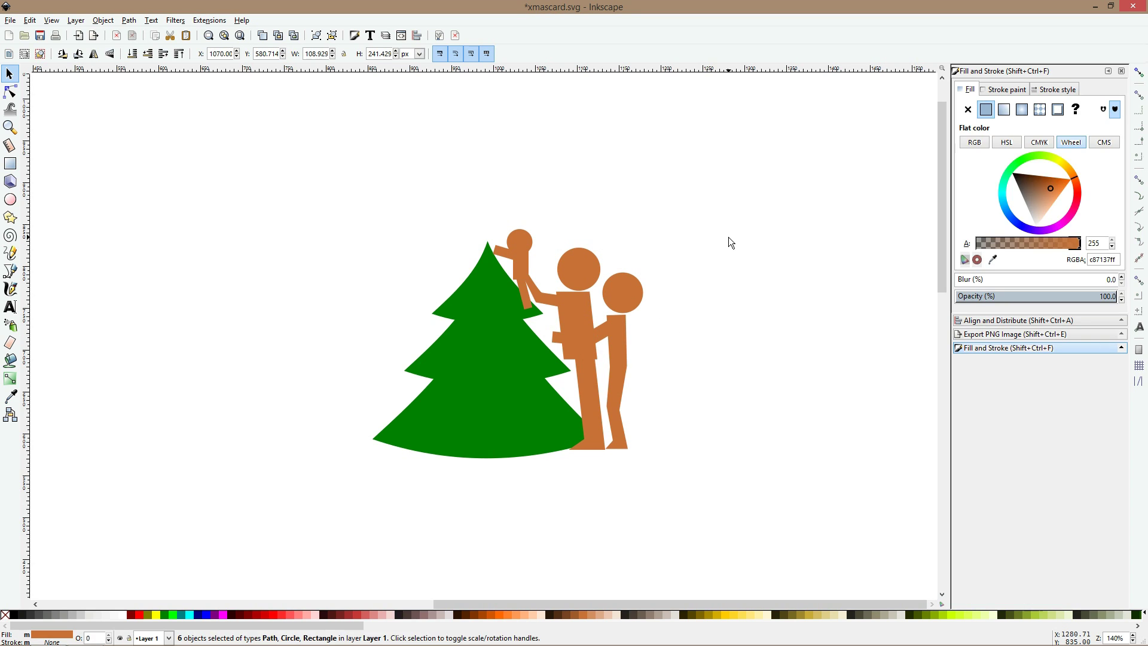
left_click_drag(735, 161, 468, 507)
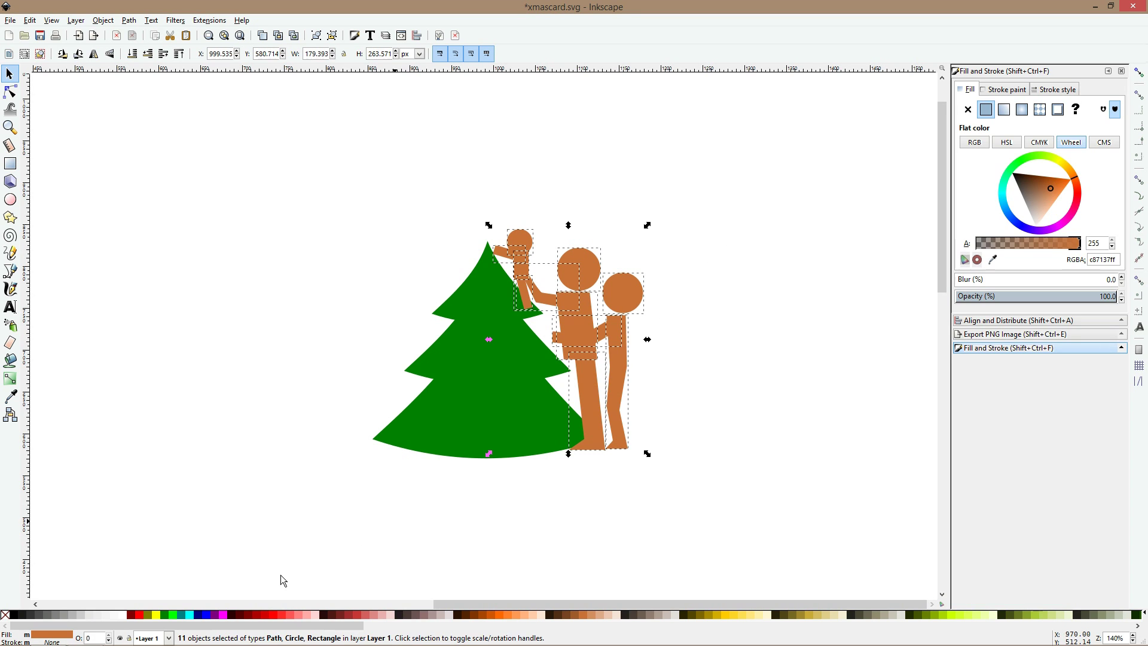
left_click(38, 616)
left_click(683, 274)
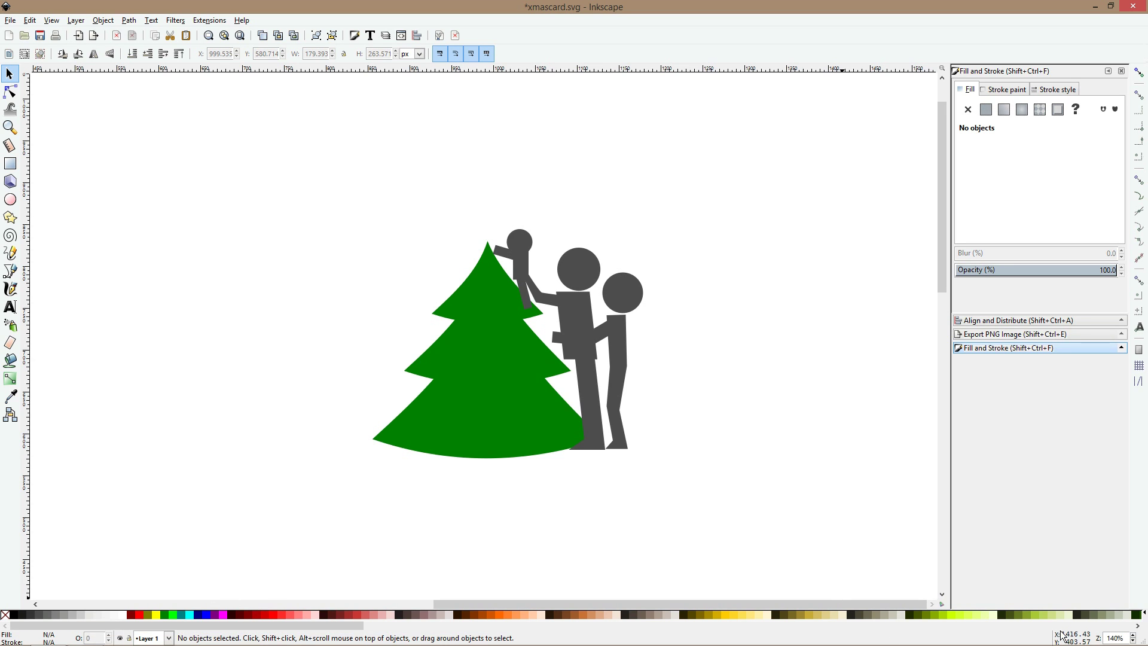
- Select the whole illustration, tree and figures together, and move it onto the page within its lower half
key("plus")
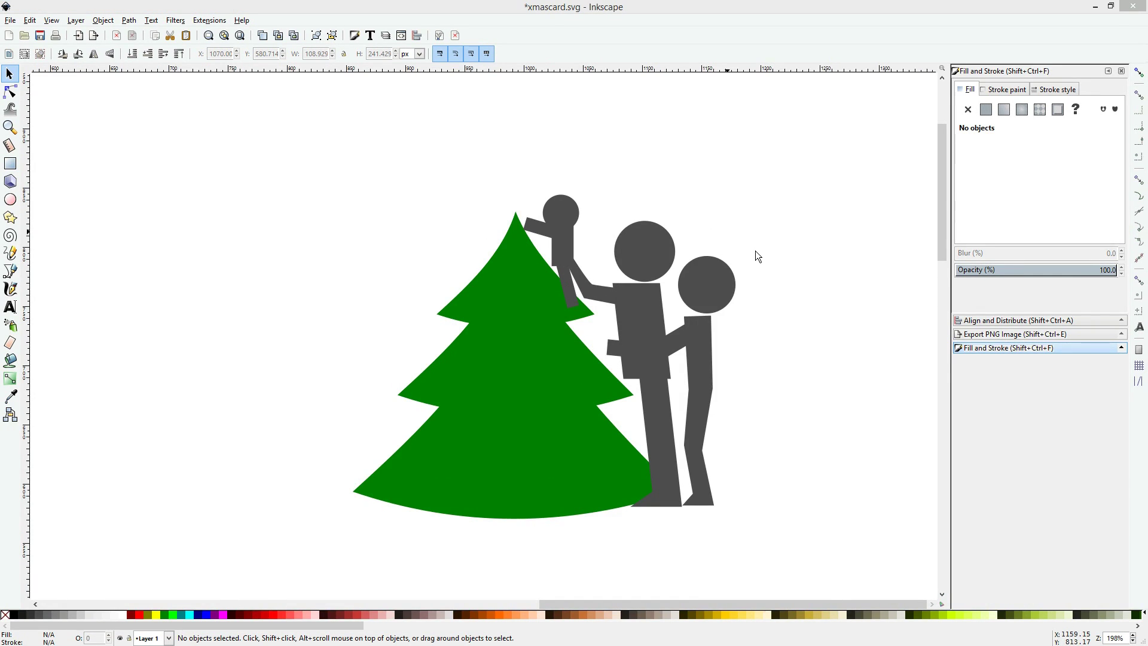
left_click_drag(756, 256, 620, 239)
scroll(577, 202, "down", 2)
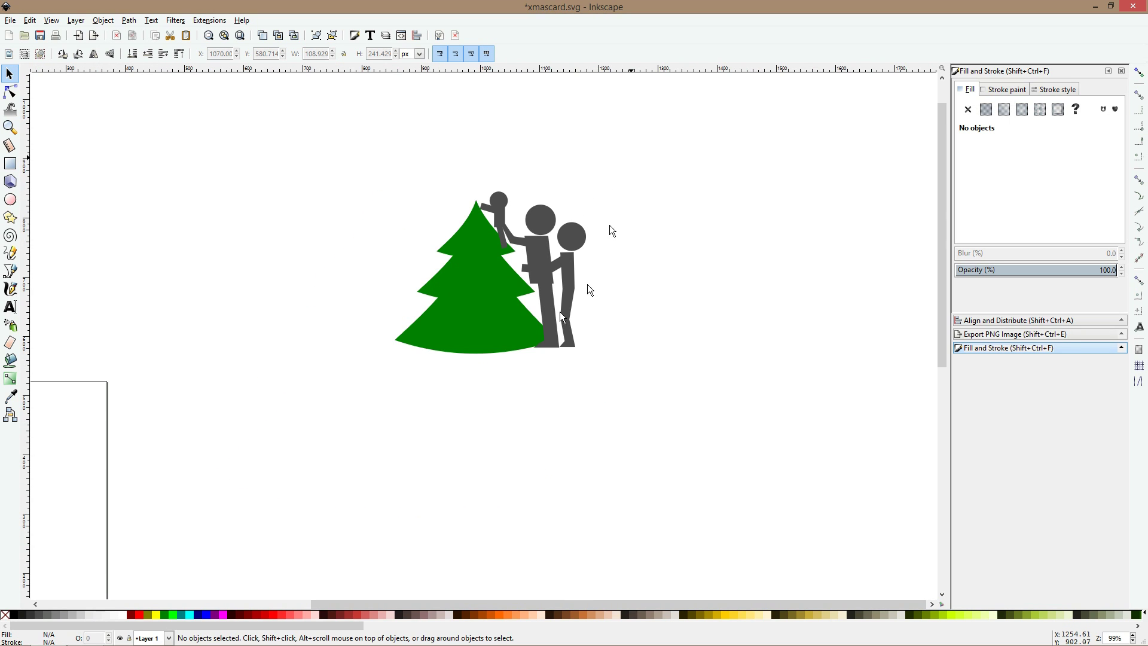
left_click_drag(631, 156, 403, 399)
scroll(484, 357, "down", 3)
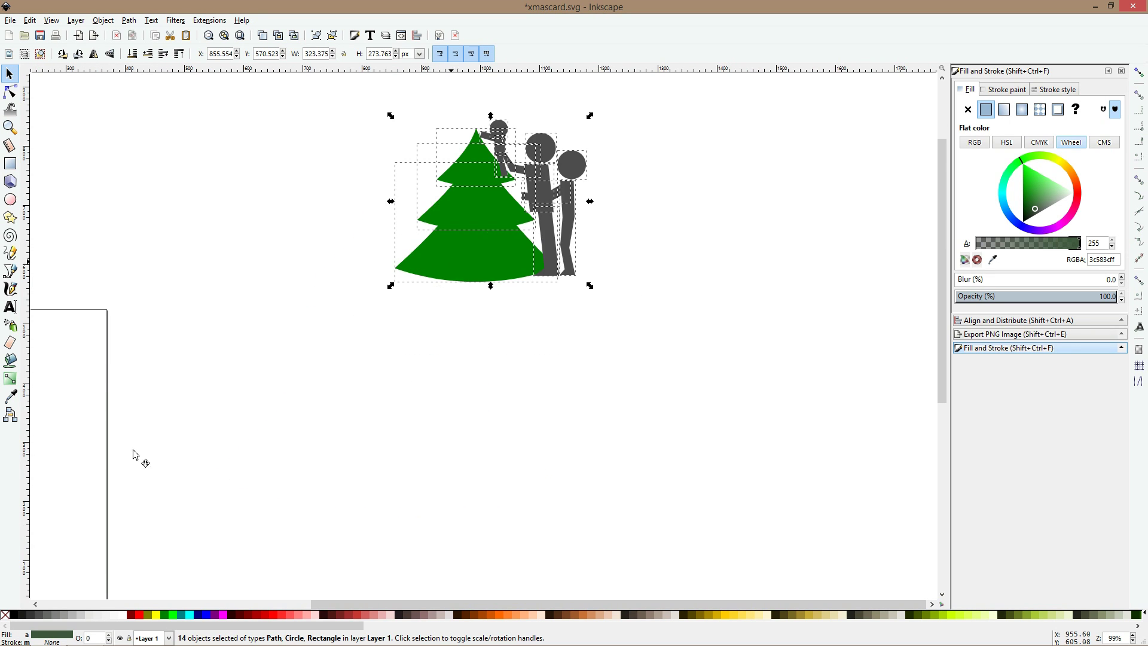
left_click_drag(132, 450, 65, 485)
left_click_drag(319, 440, 623, 261)
left_click_drag(384, 312, 277, 382)
key("Escape")
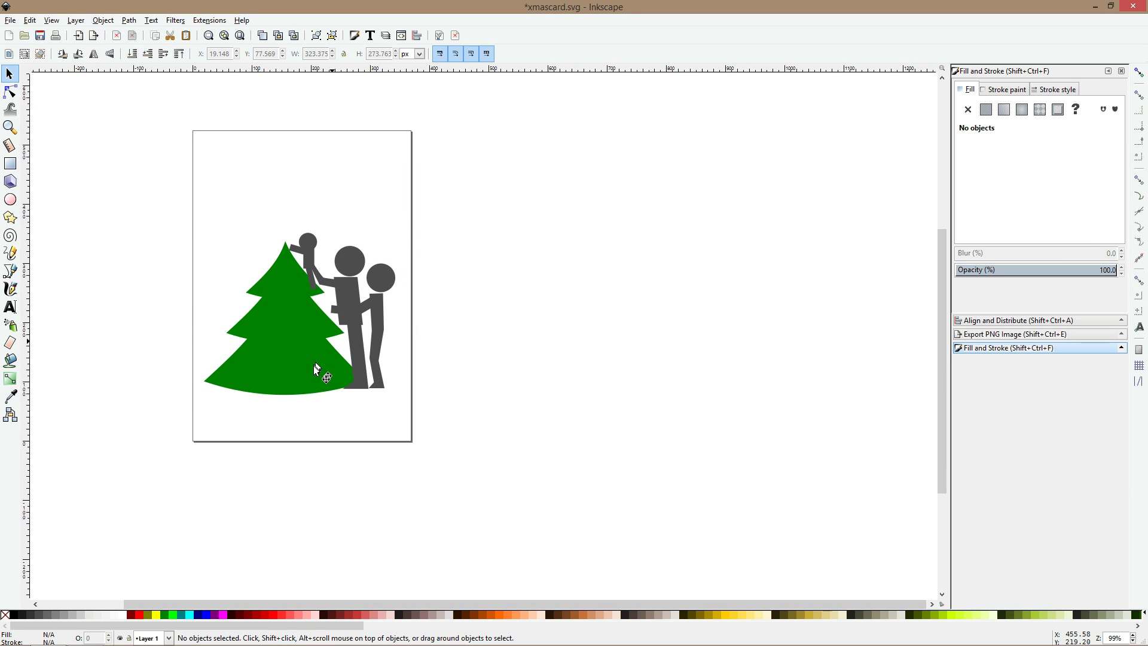
- Select the three tree tiers and resize them together to about 257 px wide and 275 px tall, keeping the base in place
left_click(310, 354)
left_click(291, 275, "shift")
left_click(289, 265)
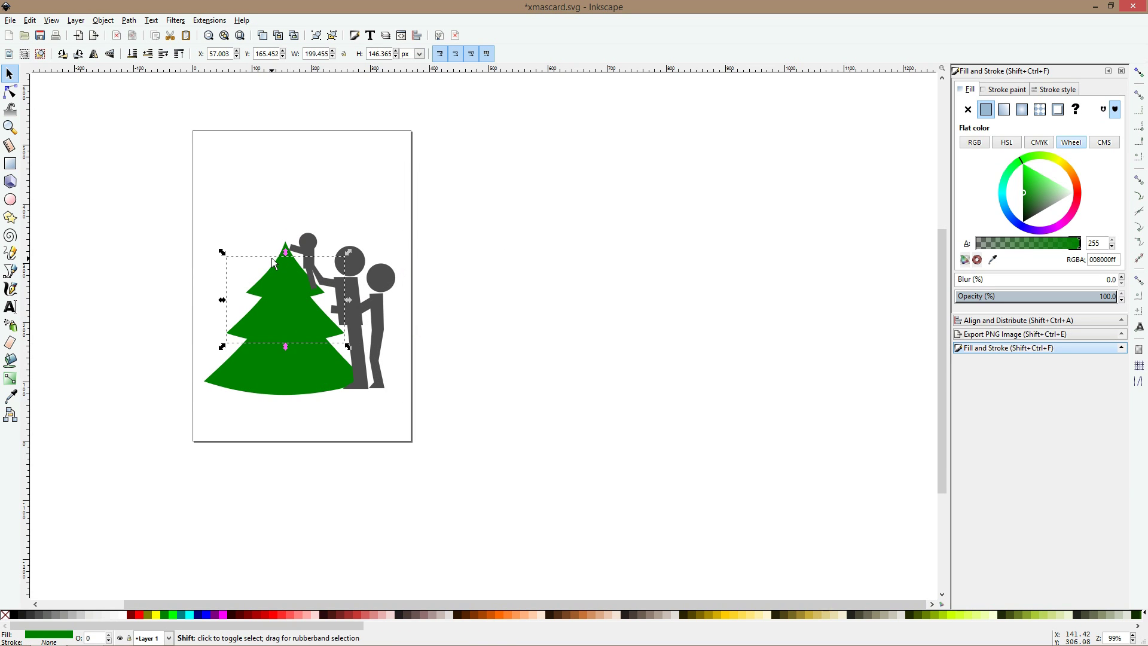
left_click(279, 257, "shift")
left_click(261, 369, "shift")
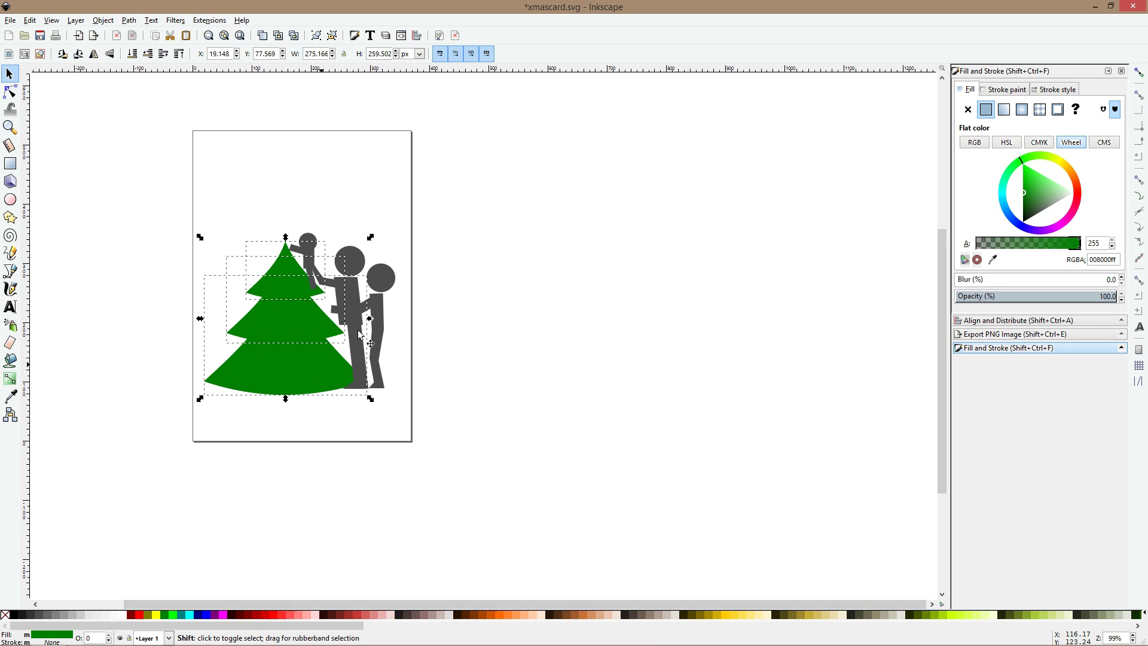
left_click_drag(369, 325, 365, 326)
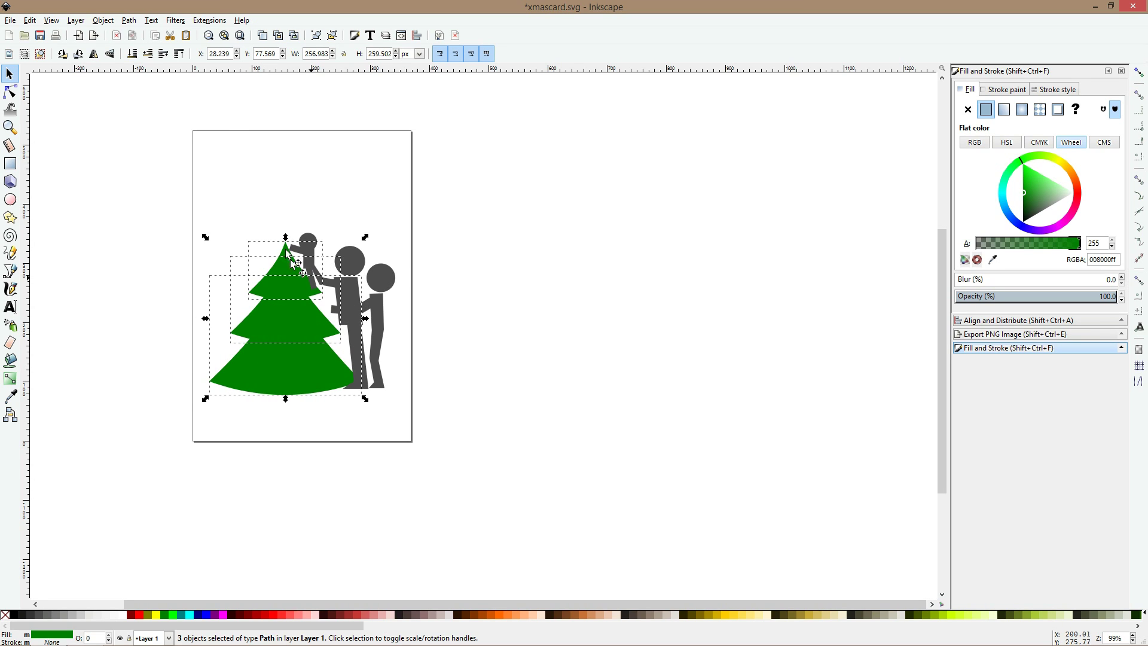
left_click_drag(285, 238, 285, 228)
- Select the child's head, arm, body and leg and move them up together to the taller treetop
left_click(308, 241)
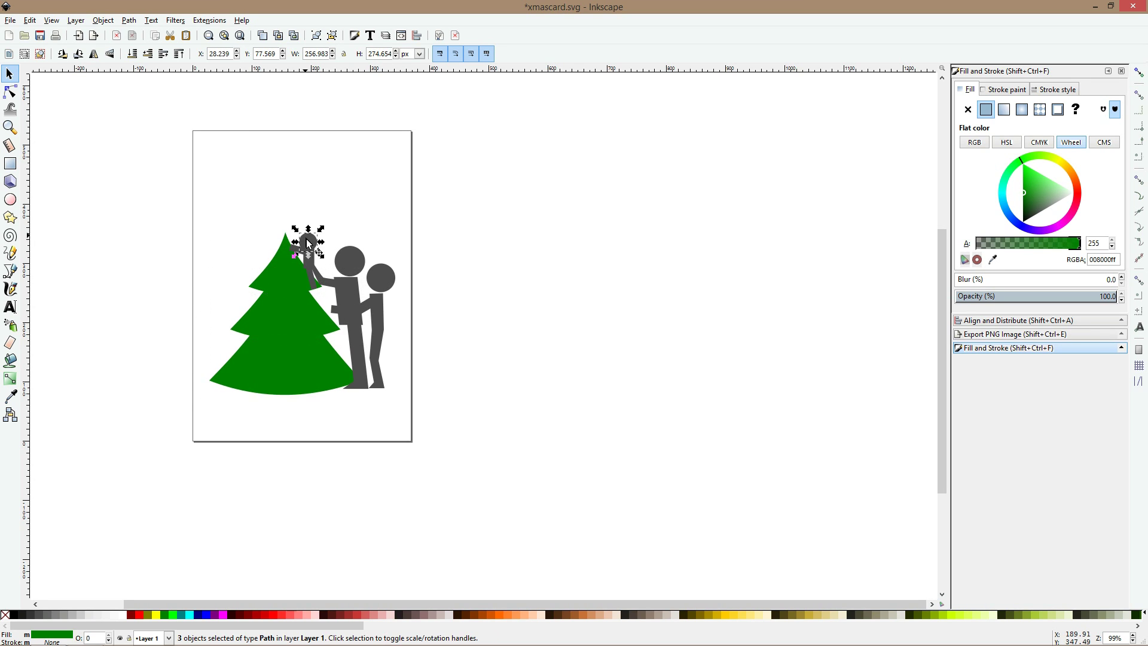
left_click(297, 249, "shift")
left_click(309, 281, "shift")
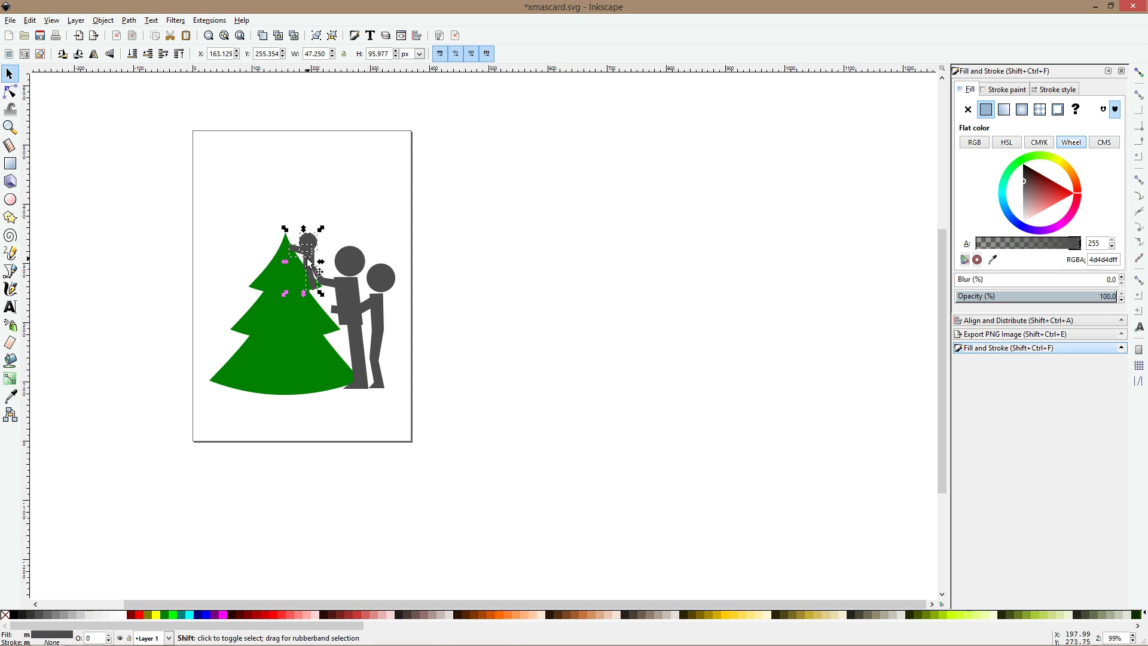
left_click_drag(470, 161, 275, 311)
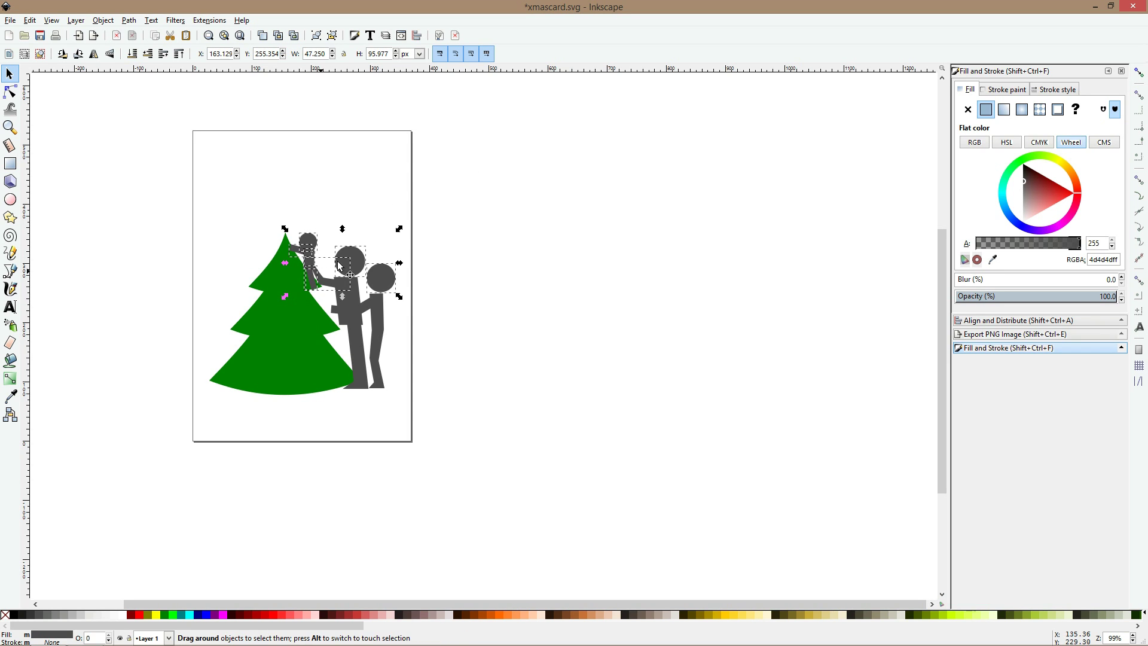
left_click_drag(268, 176, 325, 310)
scroll(286, 243, "up", 1)
left_click_drag(313, 225, 311, 219)
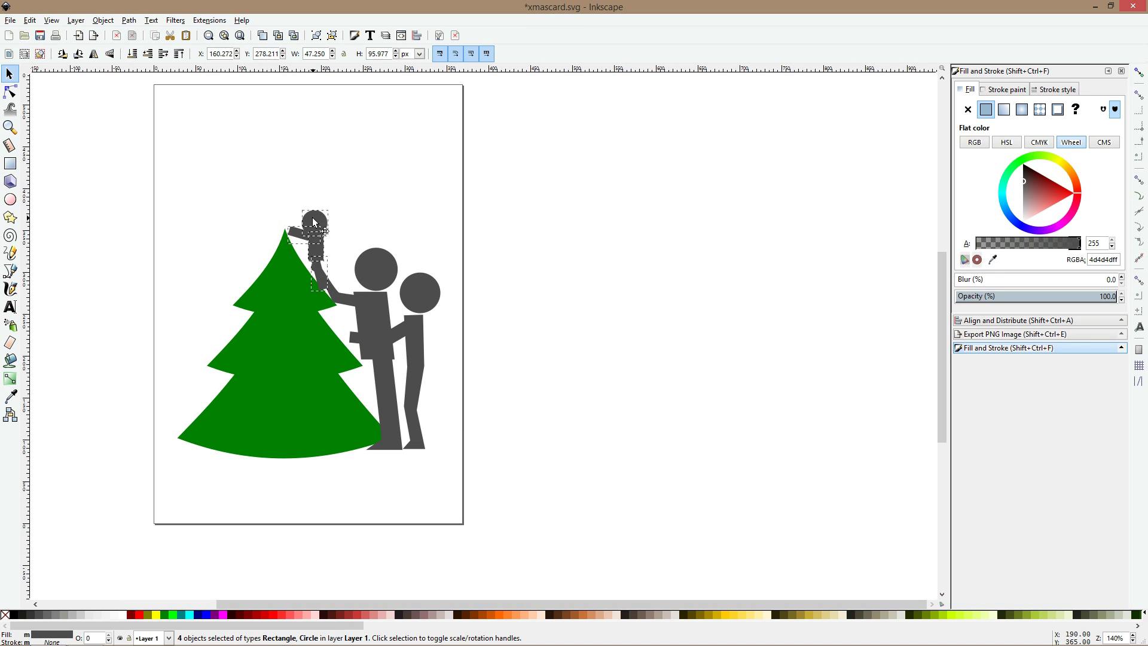
- Set the rotation centre of the first adult's raised arm near the shoulder and rotate the arm to point more steeply upward
left_click(346, 293)
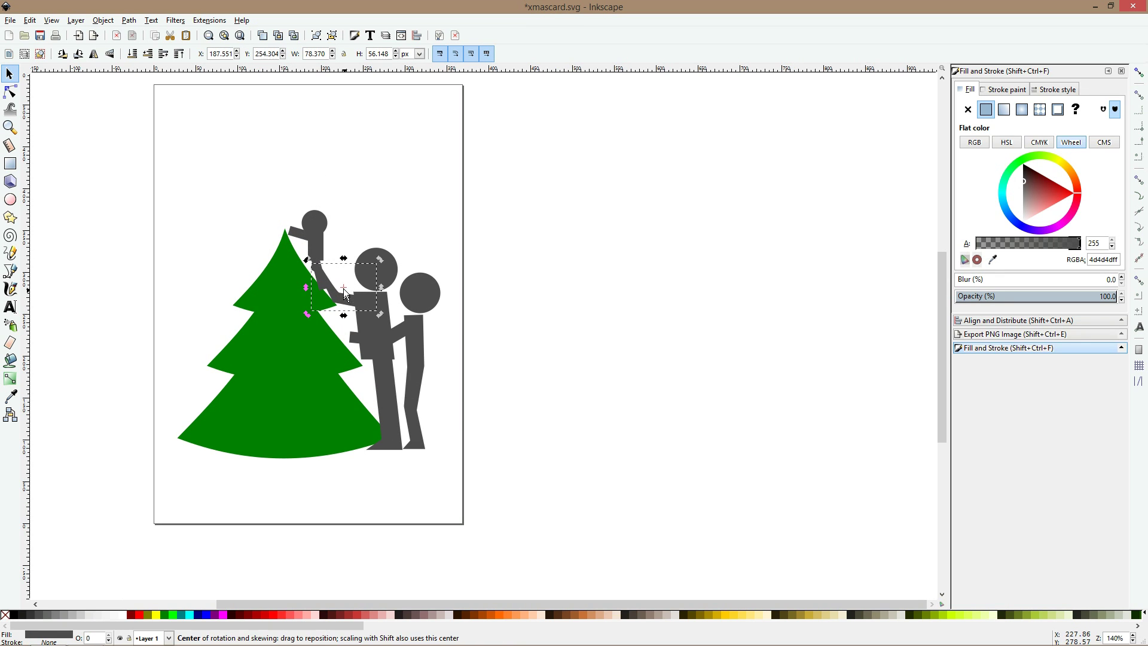
scroll(334, 255, "up", 3)
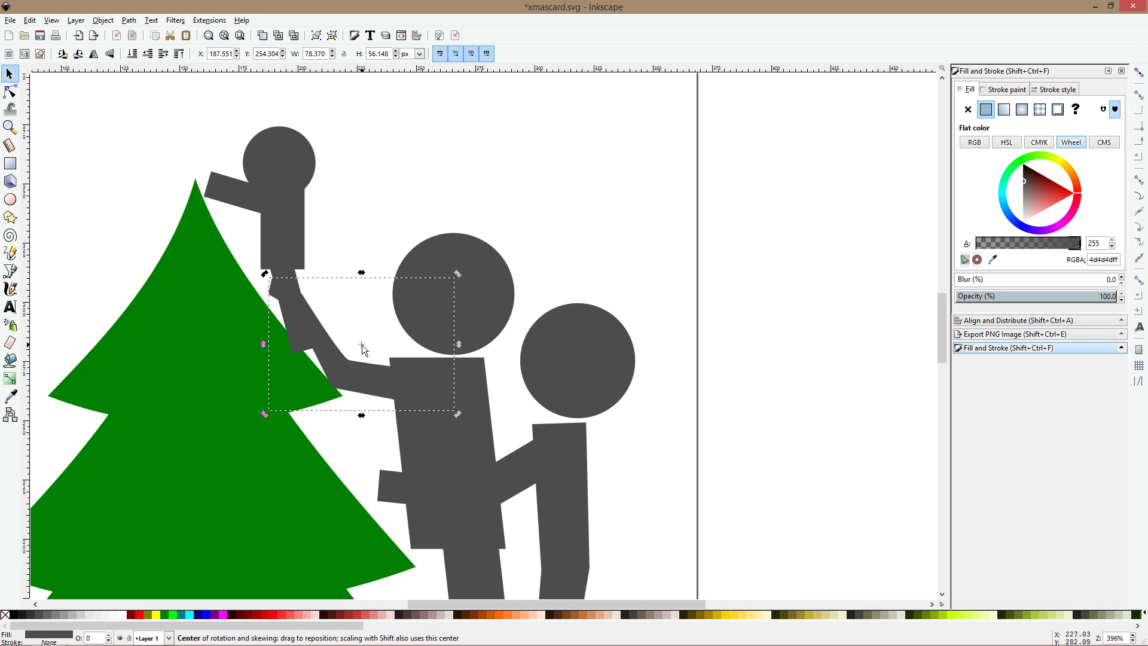
left_click_drag(361, 348, 422, 399)
left_click_drag(268, 275, 314, 267)
scroll(359, 306, "down", 2)
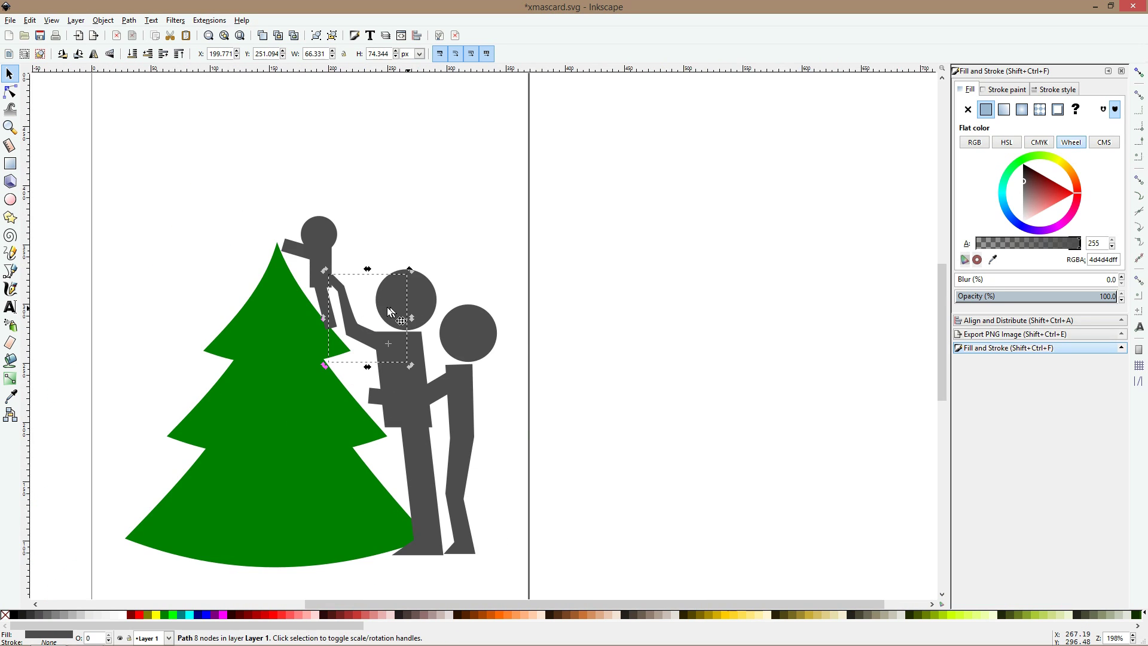
- Stretch both adults slightly taller from the feet up, and raise and slightly enlarge the first adult's lifting arm to match
left_click_drag(653, 218, 355, 591)
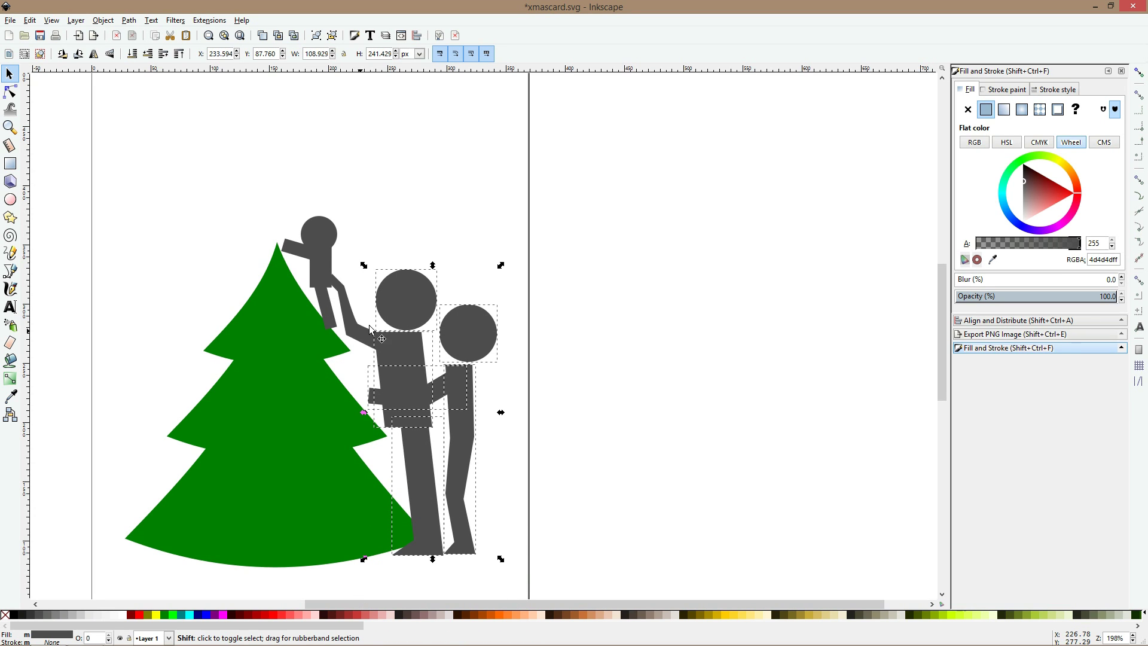
left_click_drag(433, 268, 433, 253)
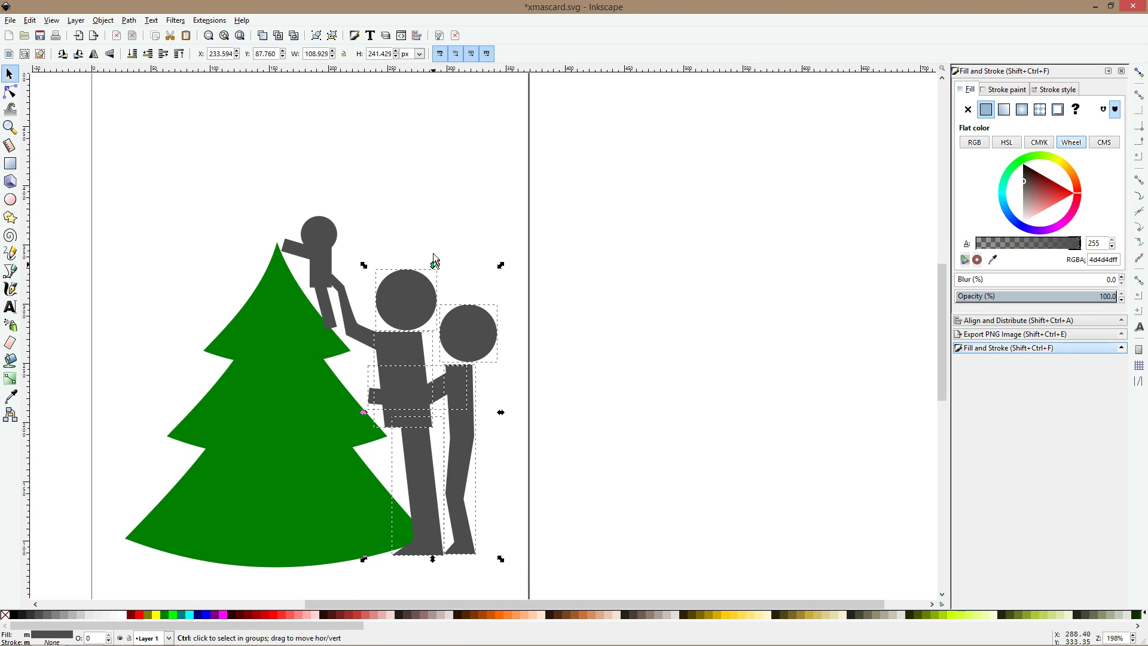
left_click(354, 317)
left_click_drag(353, 316, 358, 318)
left_click_drag(633, 171, 324, 602)
left_click(369, 331)
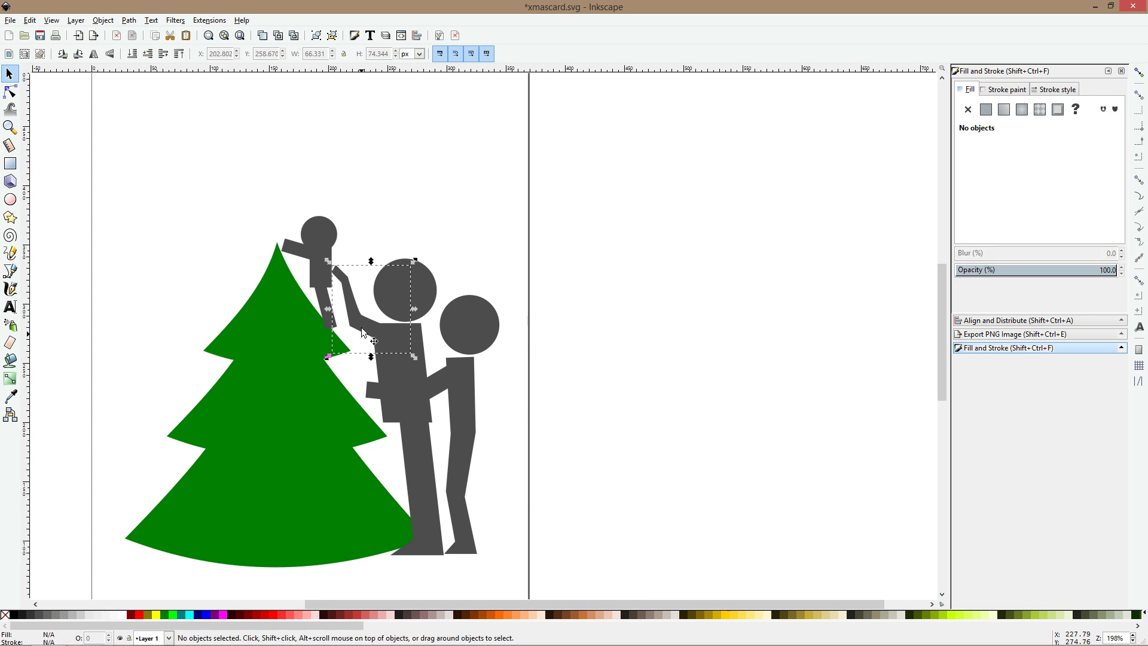
left_click_drag(414, 357, 447, 389)
left_click_drag(445, 389, 385, 333)
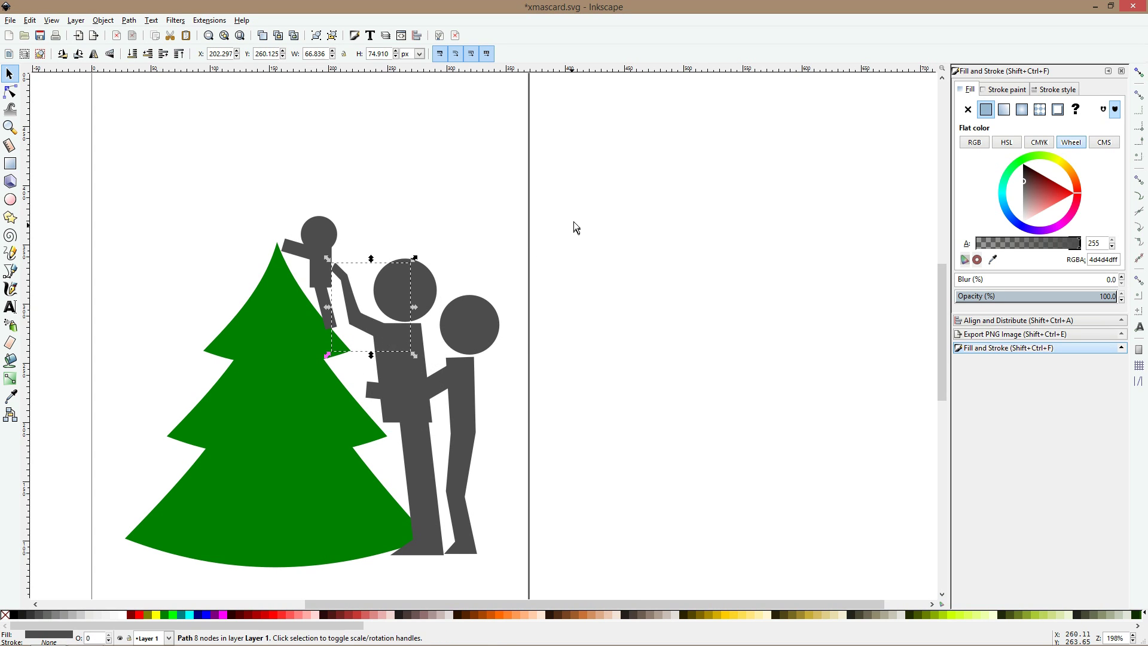
- Select the parts of both adults, leaving out the child's, and move them closer to the tree so they overlap its edge
left_click_drag(574, 227, 304, 562)
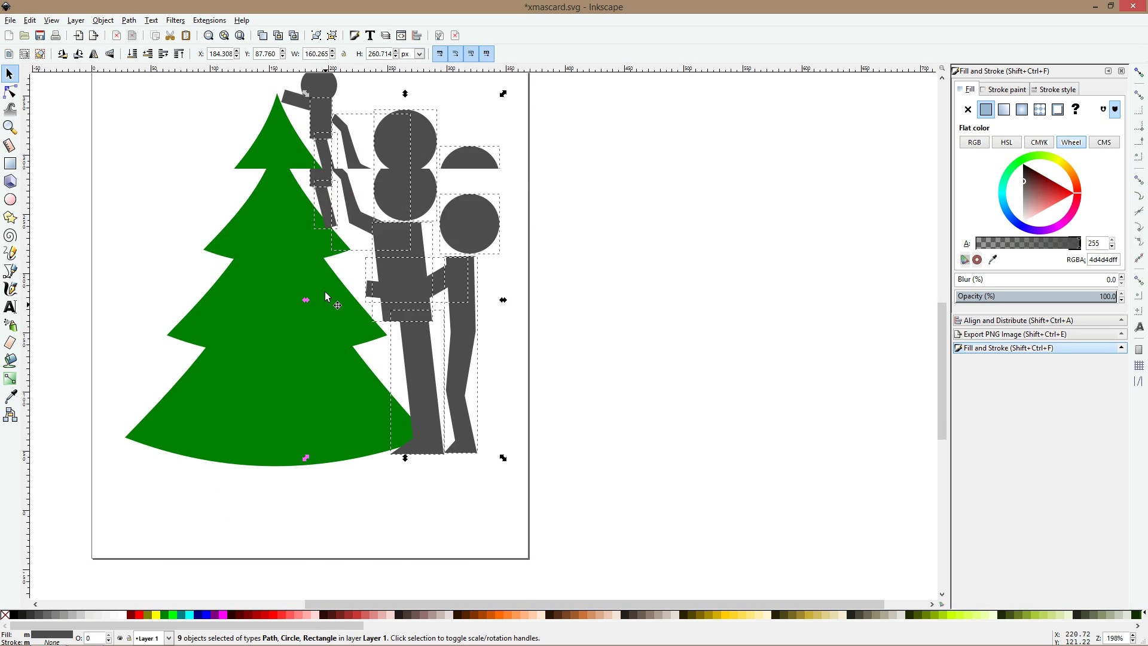
scroll(325, 293, "up", 2)
left_click(318, 263, "shift")
left_click(325, 299, "shift")
left_click_drag(349, 307, 319, 309)
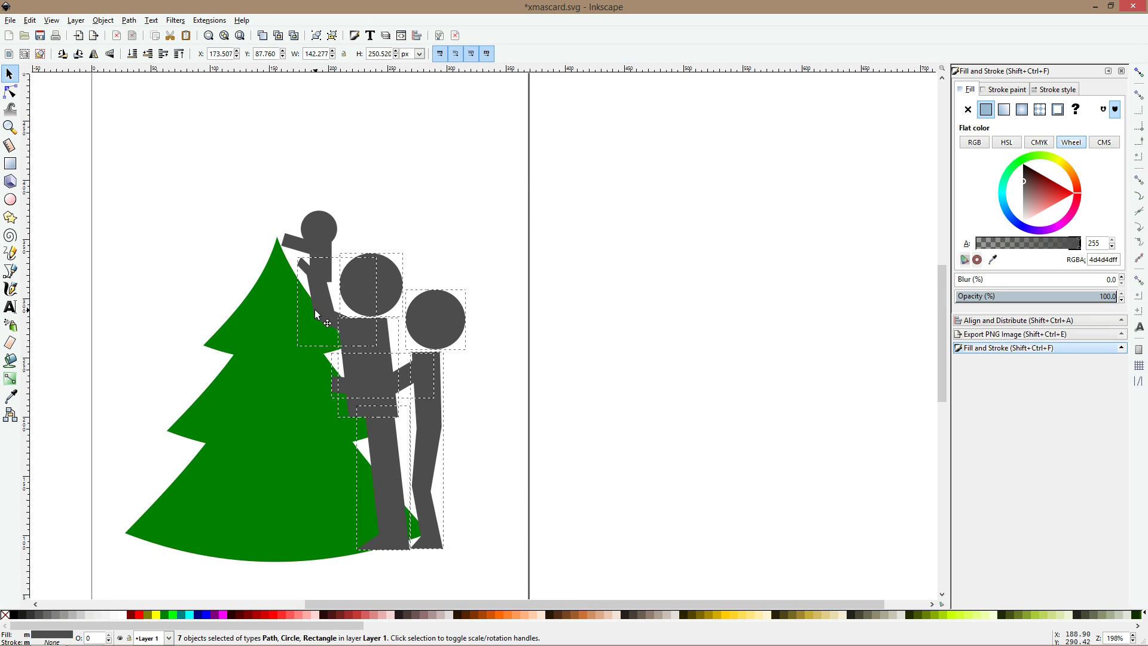
- Select all of the child's parts and move them slightly up and toward the tree
left_click(323, 226)
left_click_drag(234, 170, 345, 344)
left_click_drag(324, 232, 347, 306)
- Turn the child's leg to slant down toward the tree and reattach it under the child's torso
left_click(341, 267)
scroll(302, 331, "up", 2)
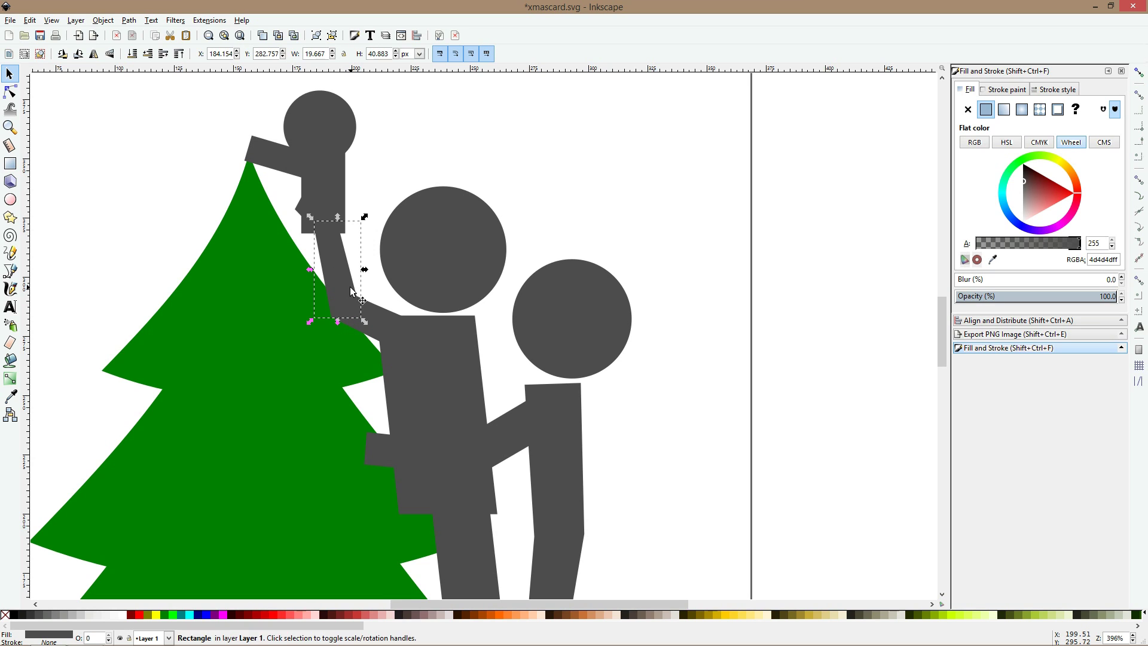
left_click_drag(358, 324, 270, 329)
left_click(286, 304)
key("r")
key("s")
left_click_drag(287, 244, 316, 241)
left_click(478, 169)
scroll(478, 168, "down", 2)
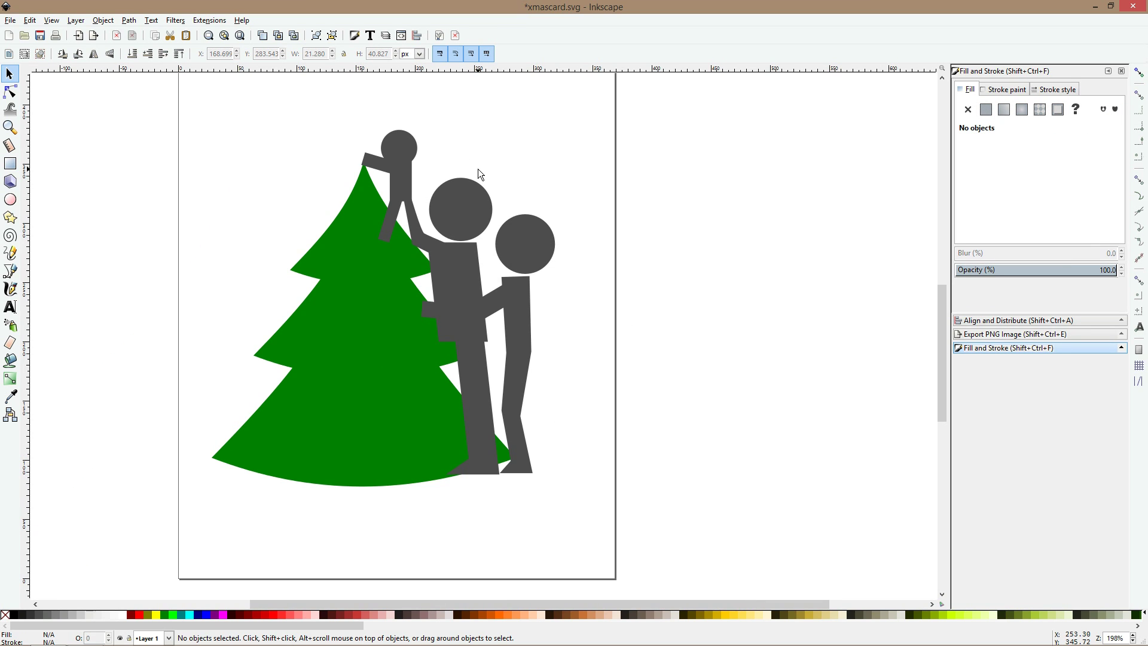
- Move the second adult's body slightly toward the first adult and adjust the position of the head above it
scroll(482, 192, "up", 6)
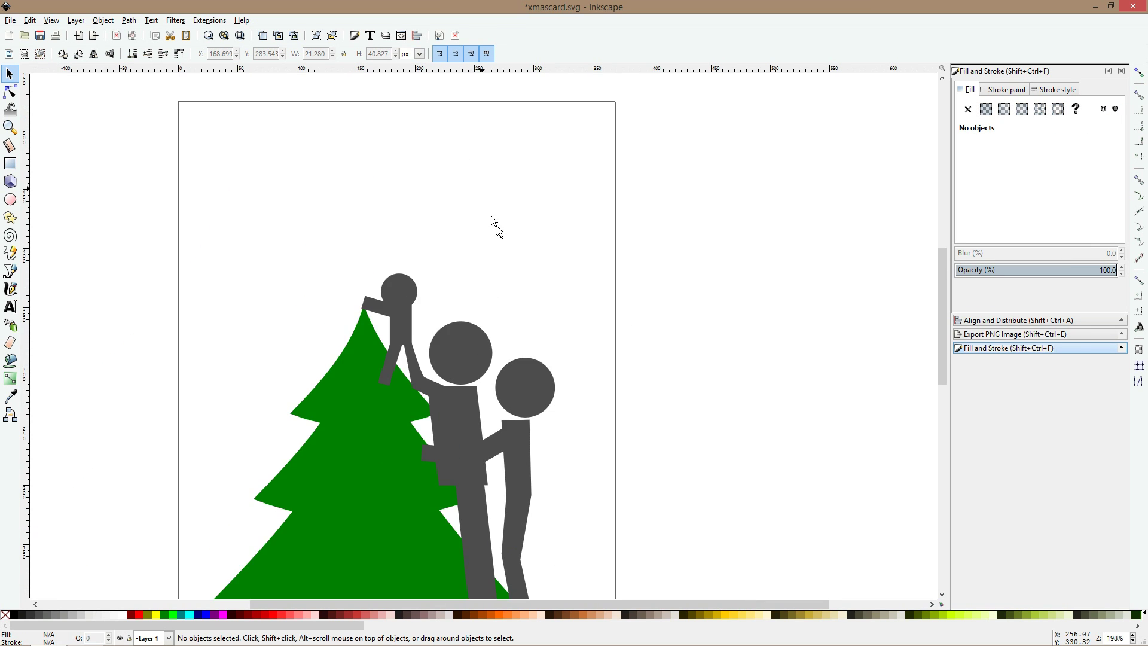
scroll(509, 269, "down", 2)
scroll(550, 442, "down", 1)
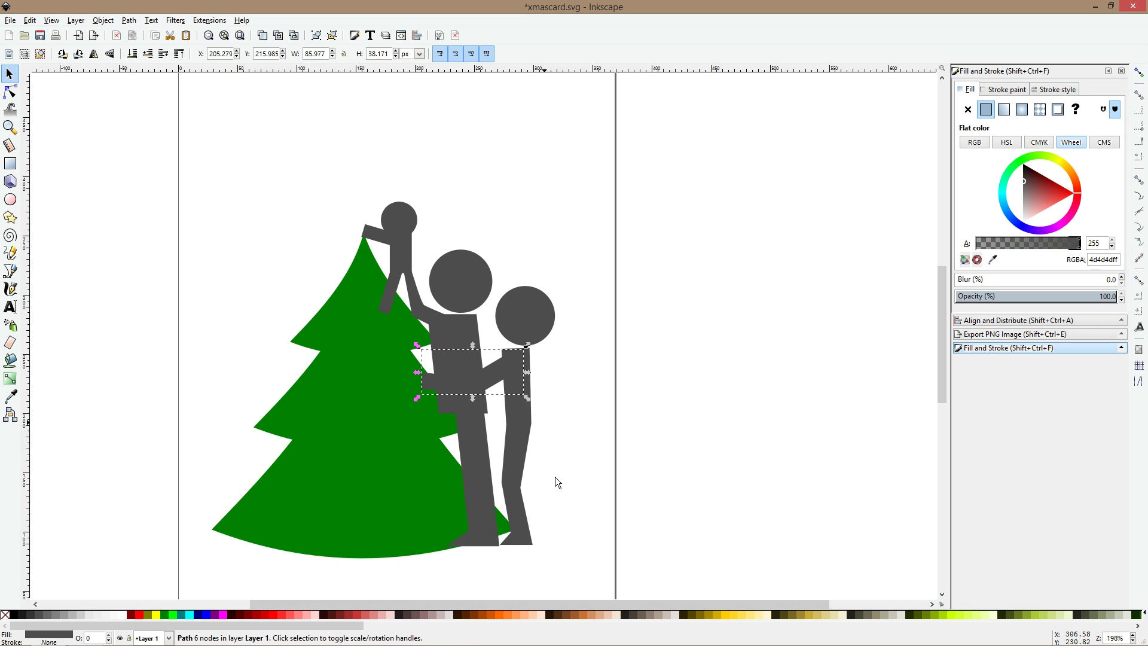
left_click_drag(556, 559, 485, 318)
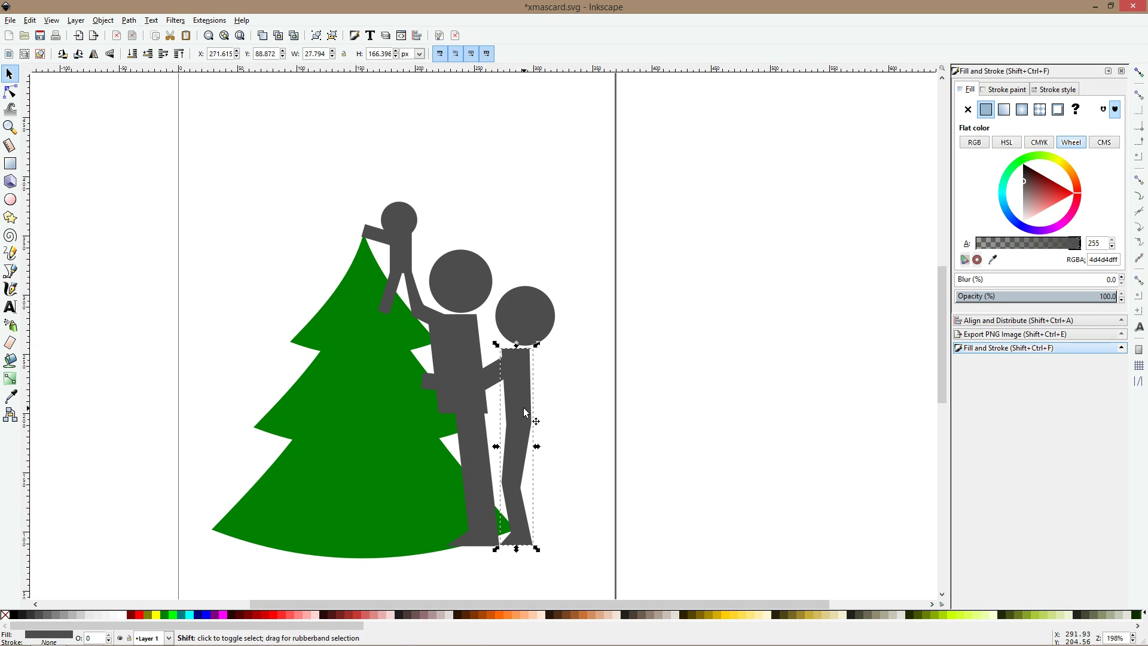
left_click_drag(524, 417, 520, 417)
left_click(540, 306)
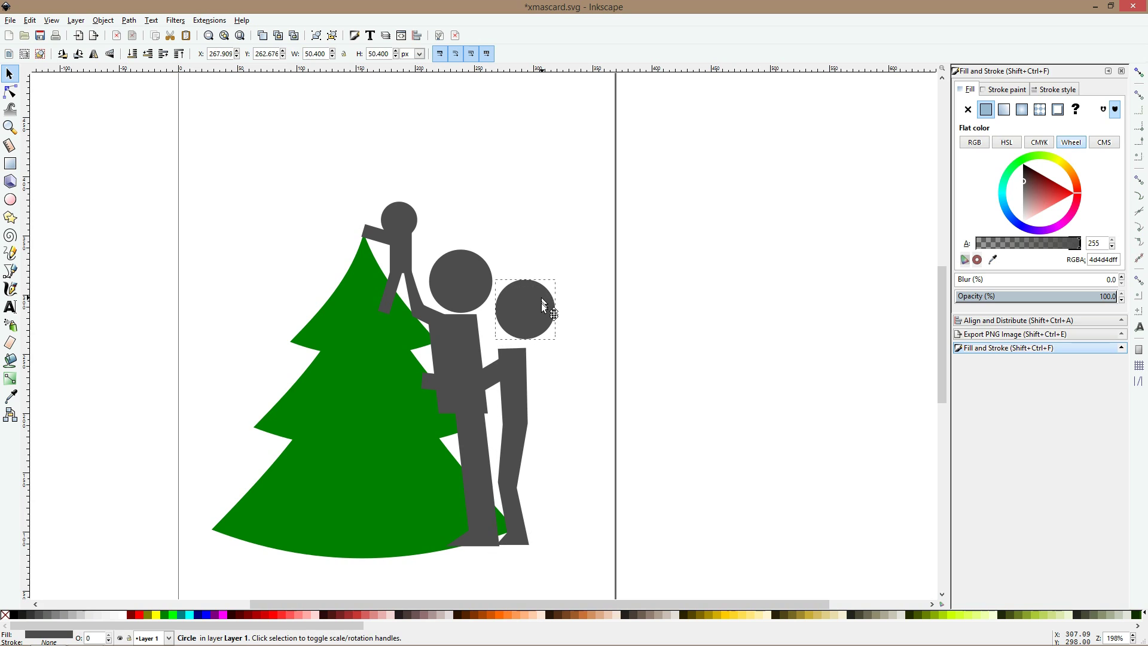
left_click(565, 329)
- Select the whole illustration and enlarge it to about 318 px wide and 330 px tall, positioned between the page's side edges
scroll(566, 329, "down", 2)
left_click_drag(627, 214, 312, 498)
mouse_move(476, 259)
left_mouse_down()
mouse_move(478, 235)
mouse_move(479, 245)
left_mouse_up()
left_click_drag(461, 330, 471, 330)
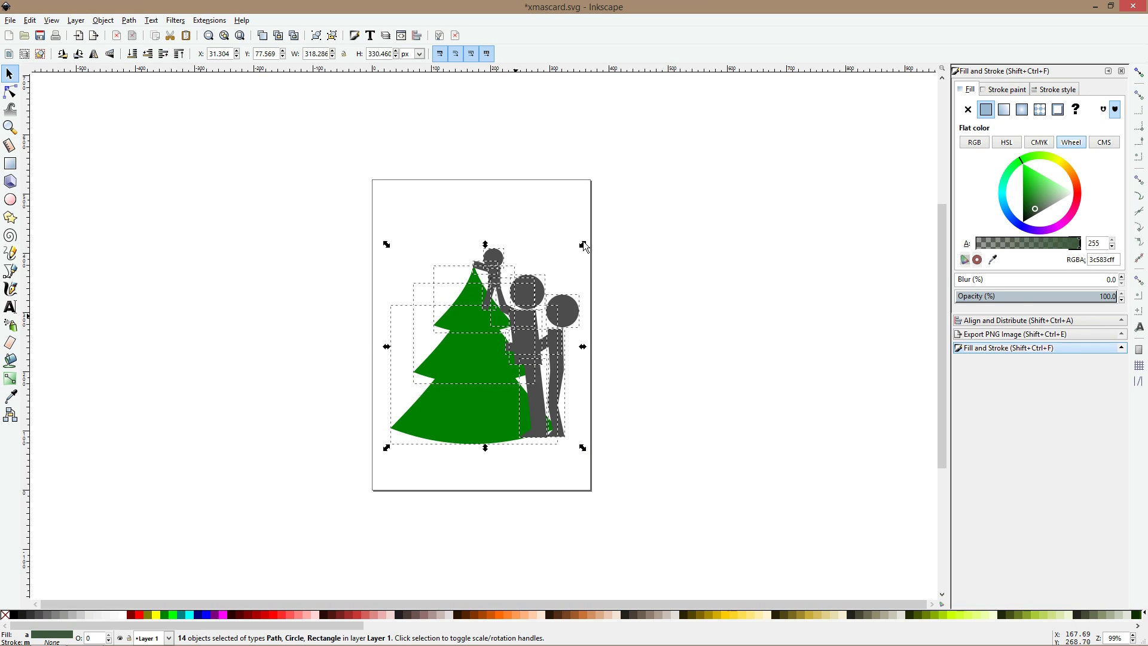
left_click(632, 246)
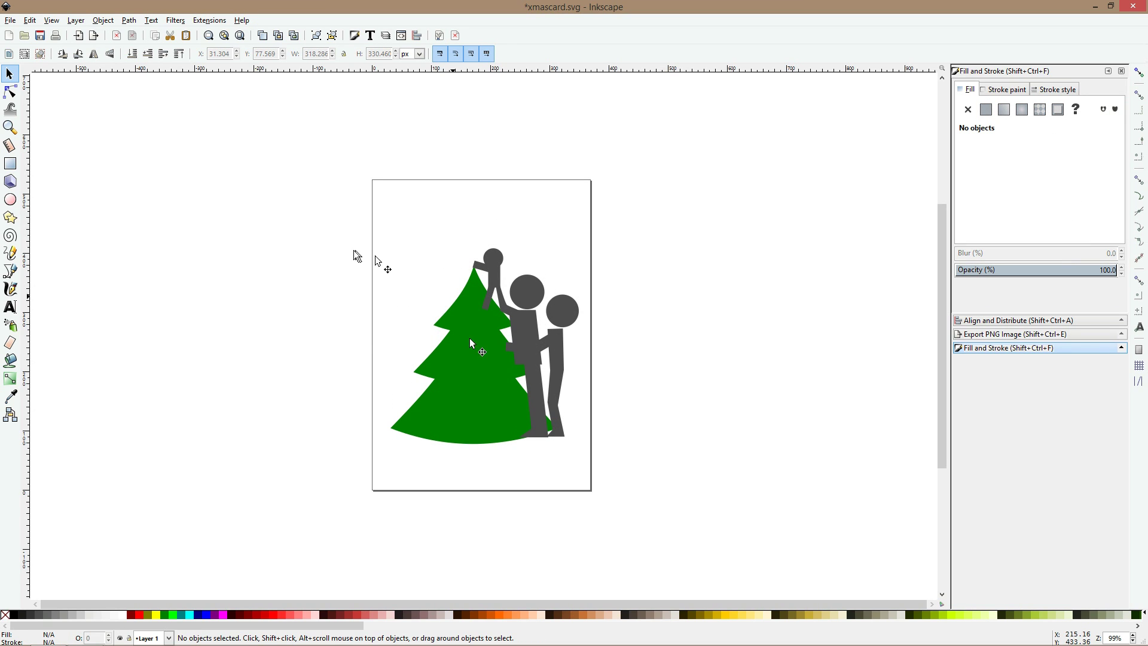
- Select the whole illustration and move it straight up on the page, leaving more empty space below the tree
left_click_drag(315, 202, 620, 469)
mouse_move(521, 418)
left_mouse_down()
mouse_move(520, 390)
mouse_move(501, 422)
left_mouse_up()
left_click(636, 290)
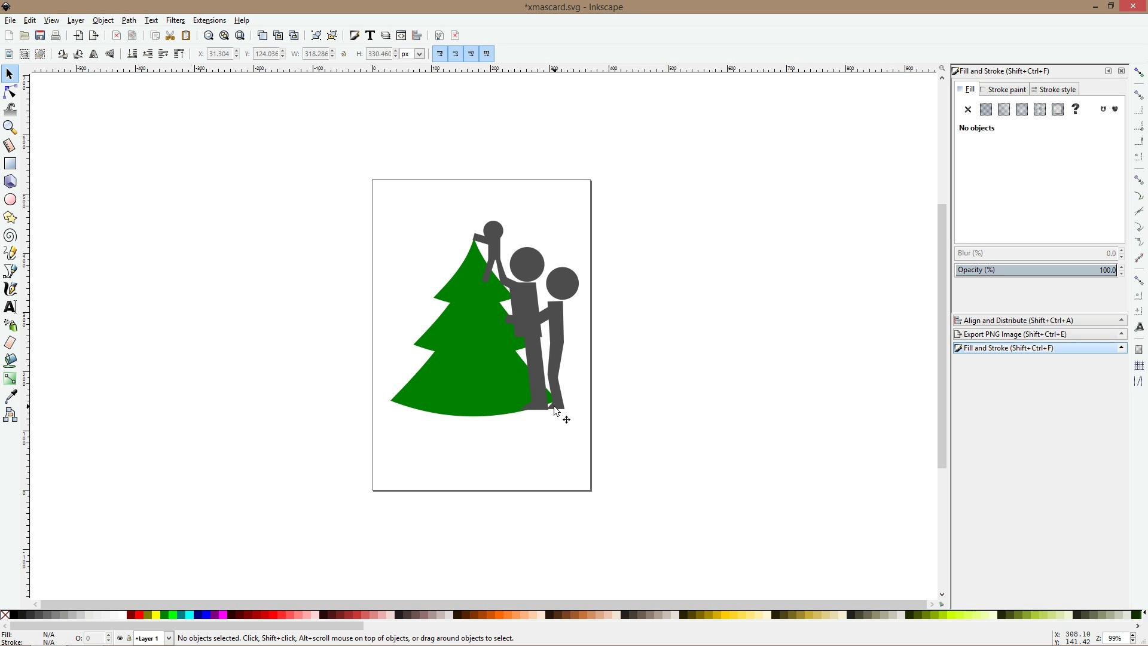
- Move the tree's lowest tier slightly upward under the tier above it and save the card
left_click(472, 402)
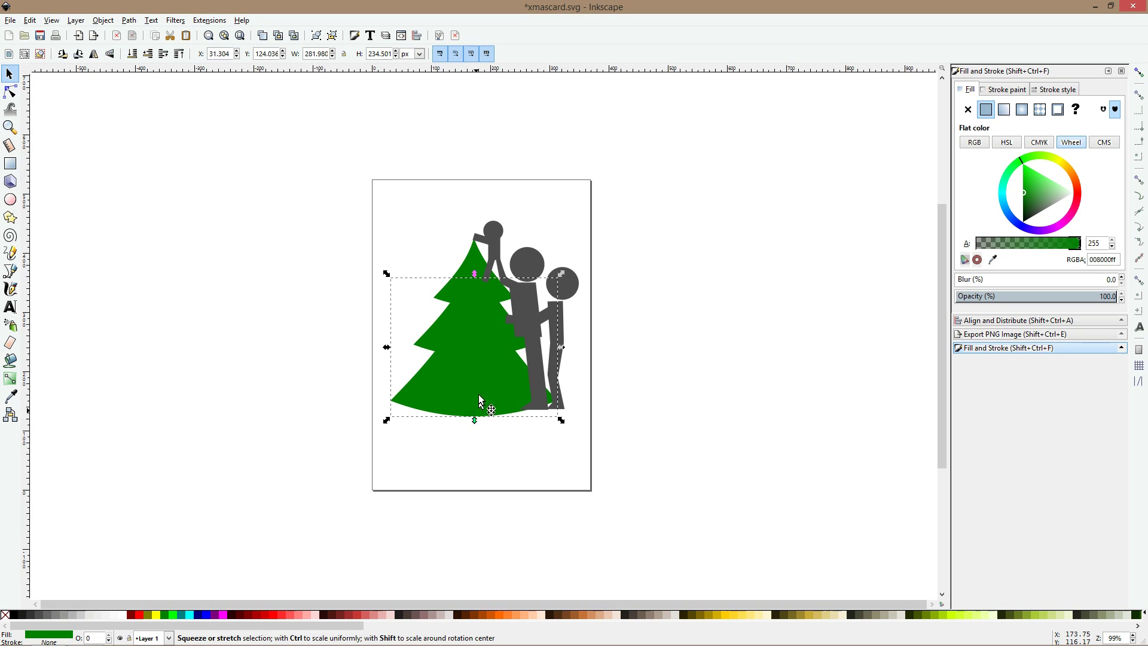
left_click(667, 407)
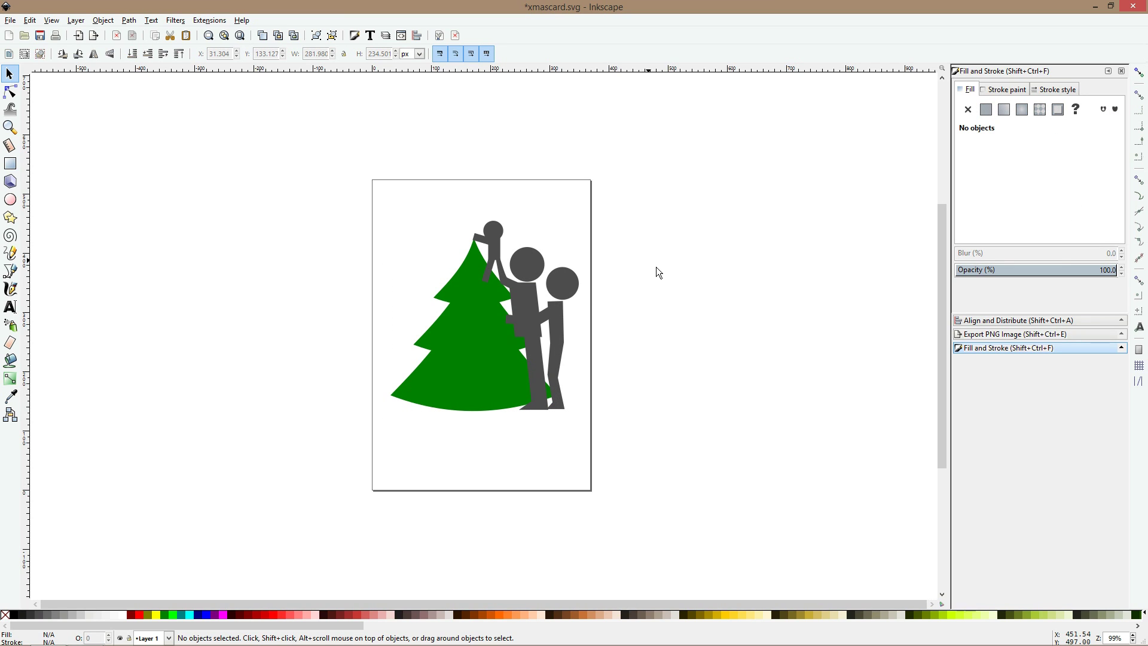
scroll(656, 268, "down", 2)
left_click_drag(659, 268, 466, 276)
key("ctrl+s")
- Duplicate the whole illustration and move the copy horizontally off the page into the empty canvas beside it
mouse_move(516, 192)
left_mouse_down()
mouse_move(447, 306)
mouse_move(275, 379)
left_mouse_up()
key("ctrl+d")
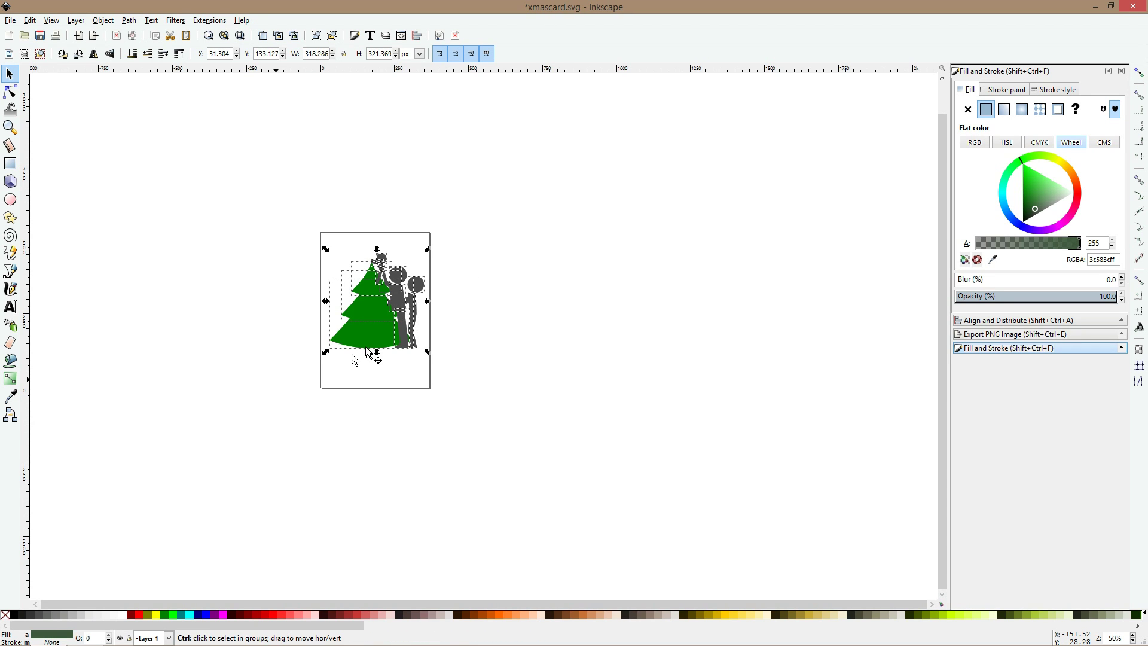
left_click_drag(401, 317, 604, 318)
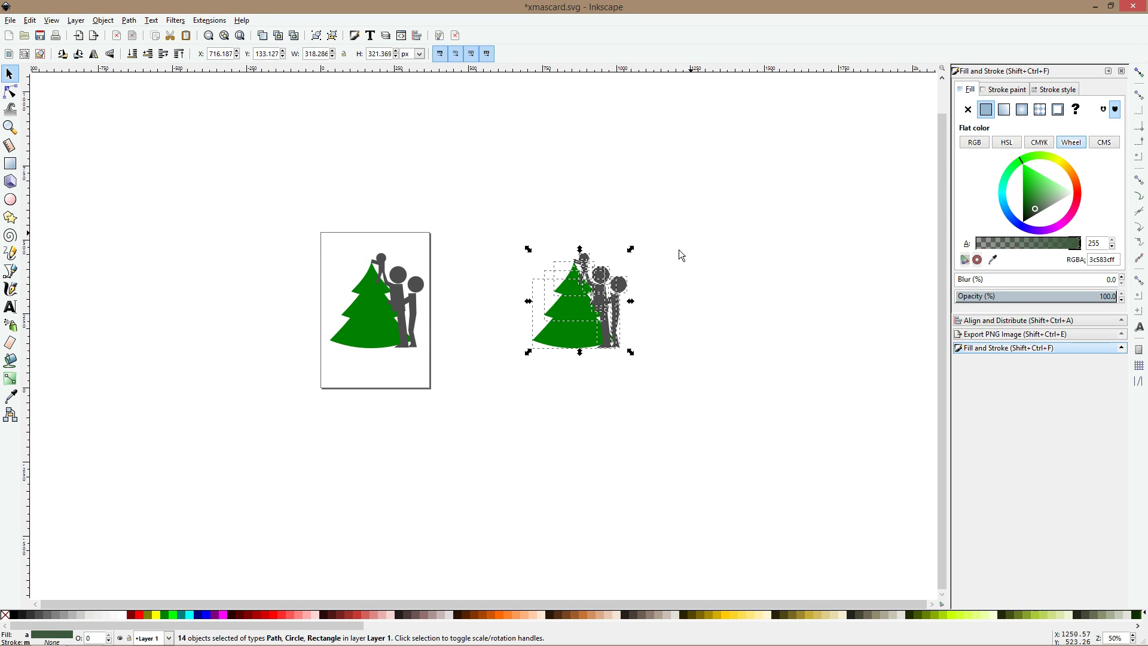
left_click(643, 279)
scroll(643, 279, "up", 2)
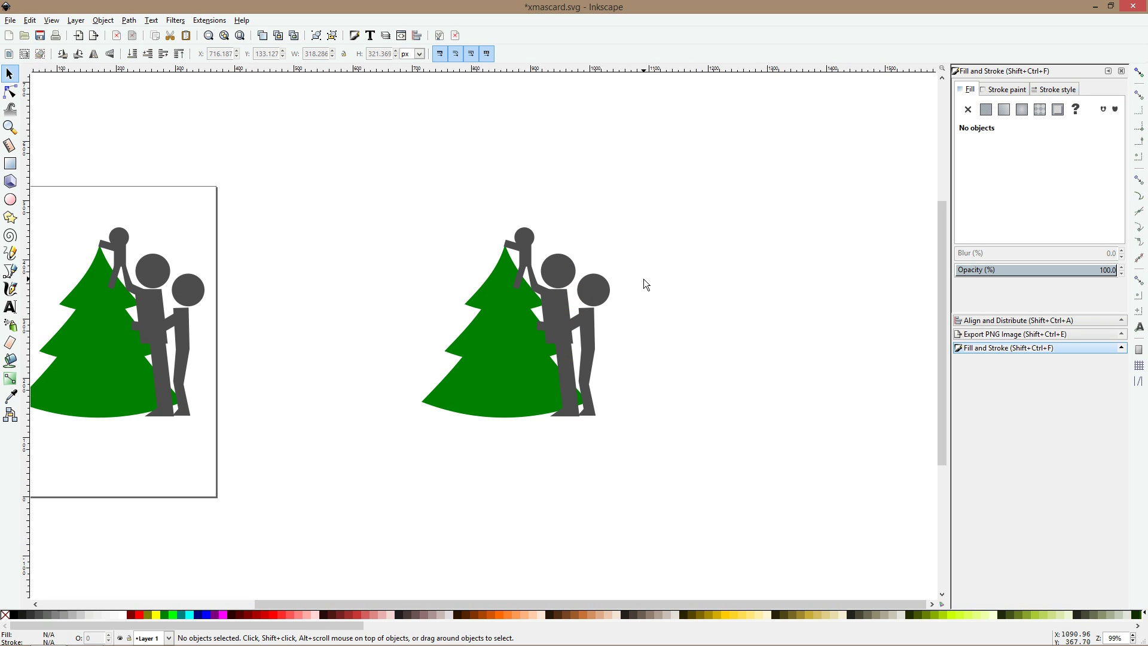
- Move the original illustration off the page and shift the copy further away, so both stand side by side next to the page
scroll(644, 279, "down", 2)
left_click_drag(460, 374, 285, 213)
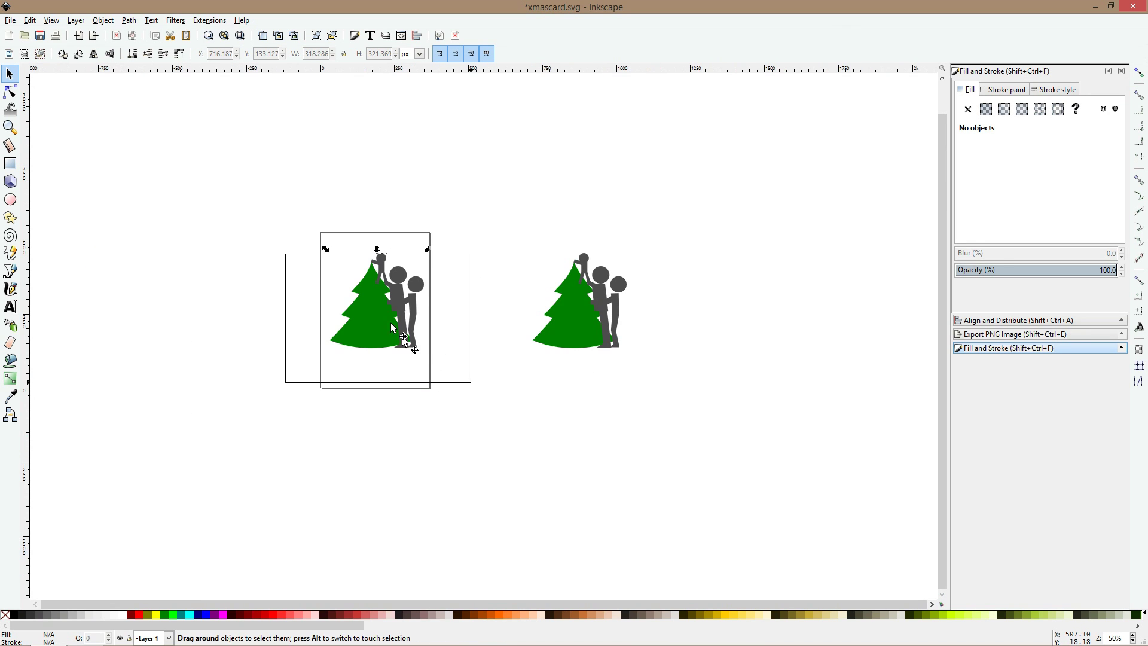
left_click_drag(398, 320, 499, 320)
left_click_drag(418, 216, 709, 411)
left_click_drag(525, 297, 579, 296)
left_click_drag(592, 177, 748, 410)
left_click_drag(584, 220, 742, 412)
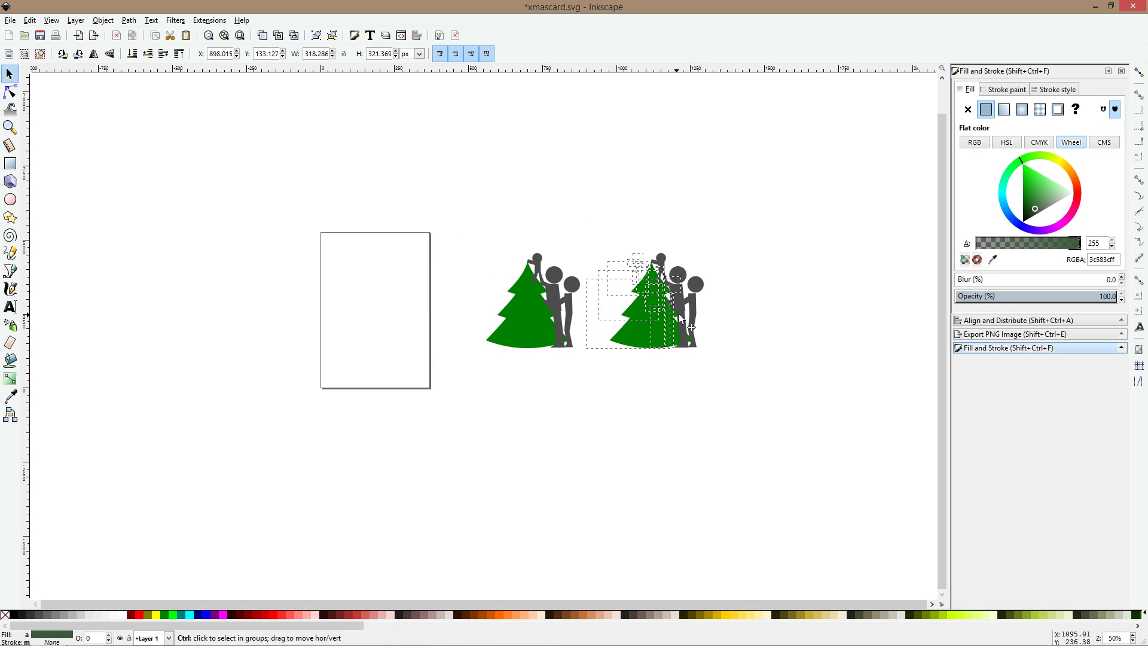
key("3")
left_click(717, 239)
scroll(621, 239, "up", 2)
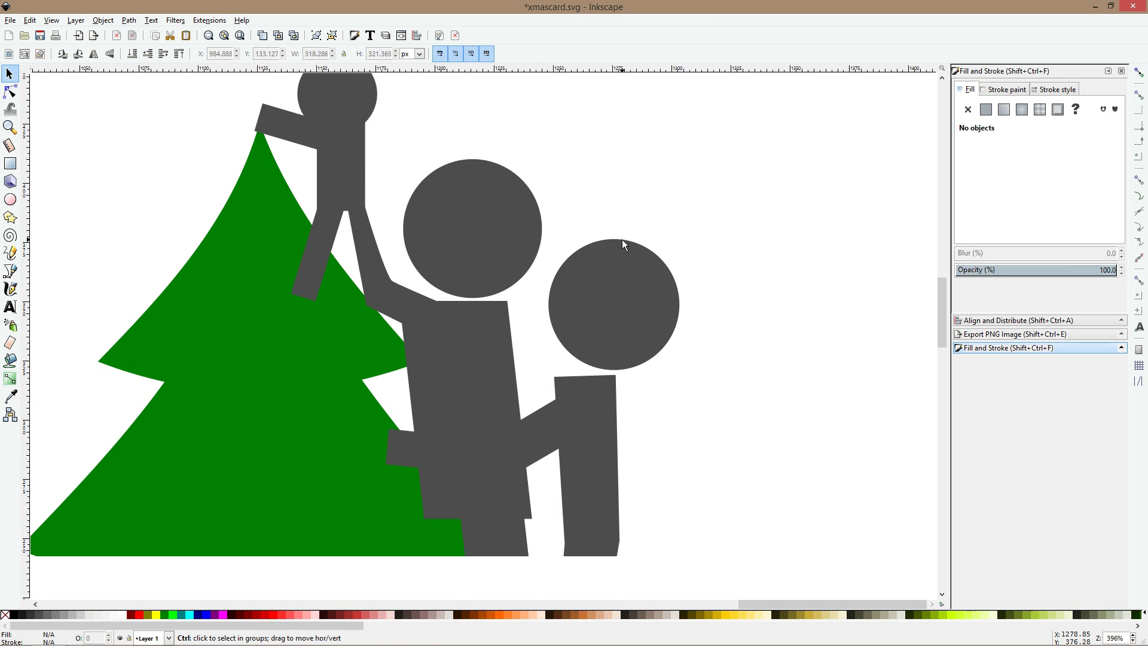
- Draw a small triangular nose with the Bezier pen on the tree-facing side of the second adult's head and curve its edges
left_click(622, 260)
left_click(9, 272)
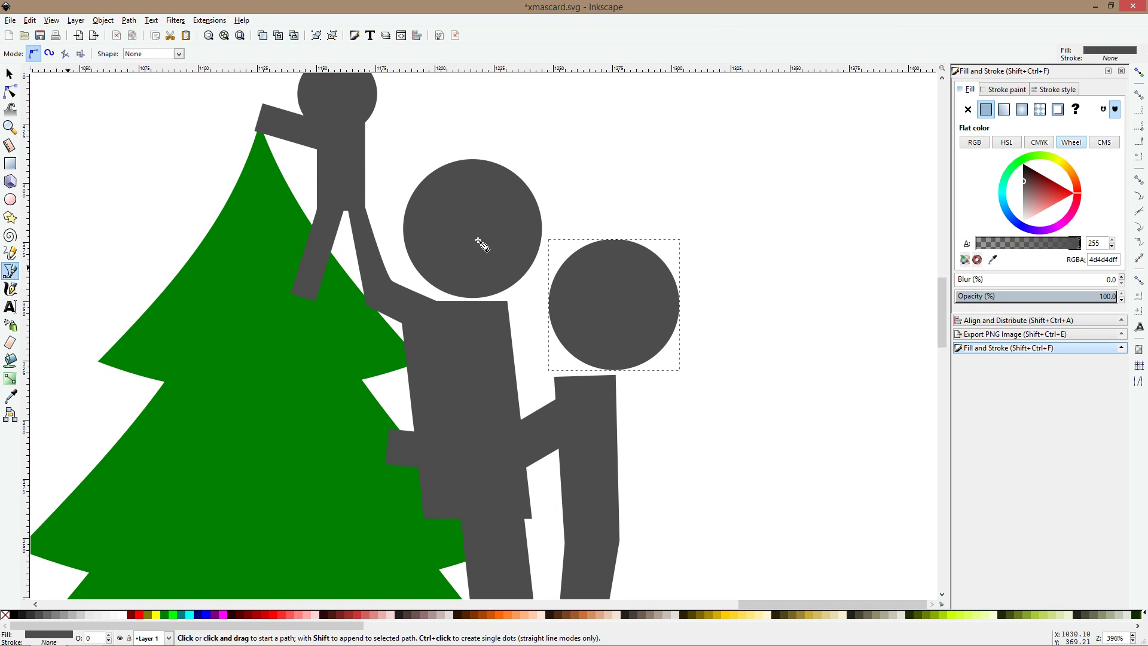
left_click(572, 258)
left_click(538, 274)
left_click(569, 281)
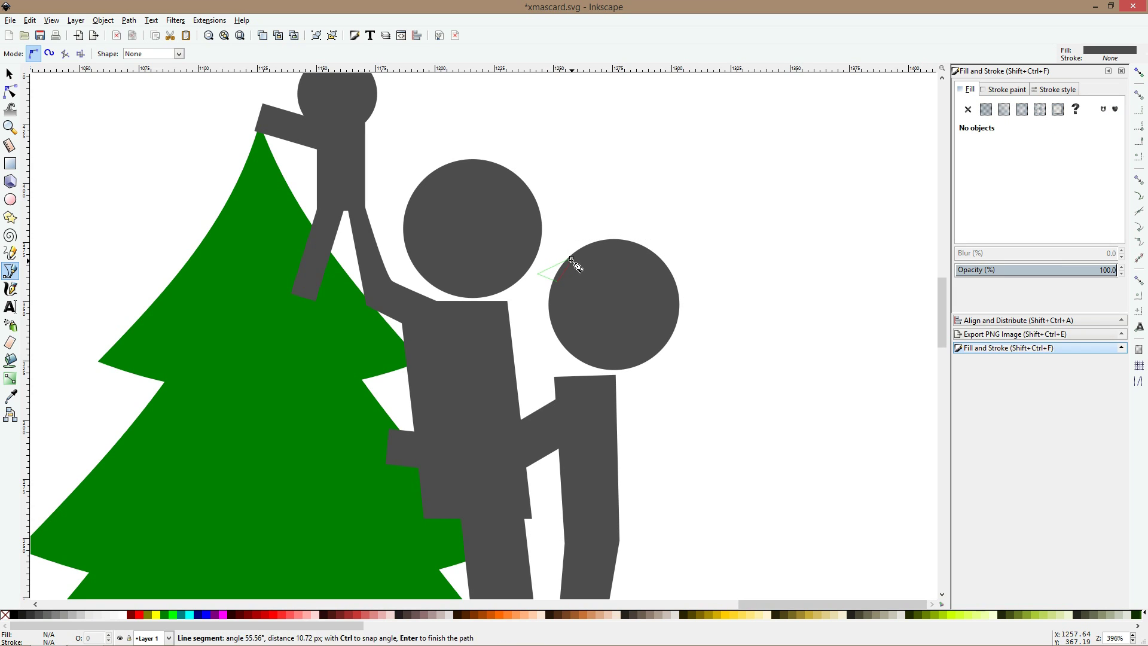
left_click(571, 258)
left_click(10, 91)
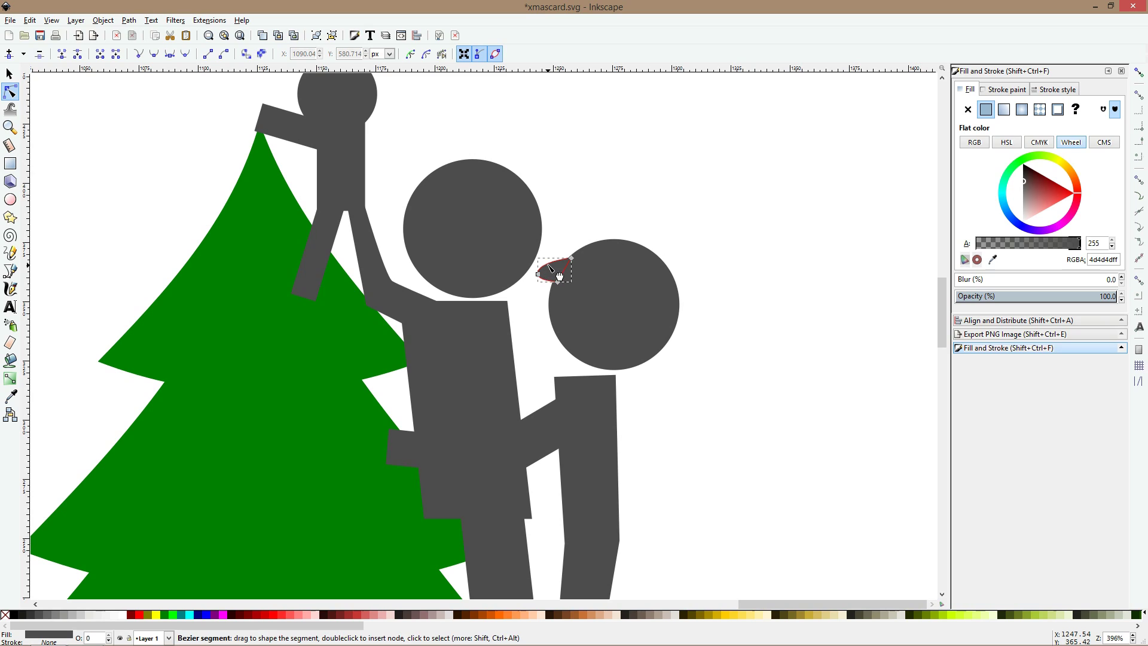
left_click_drag(539, 274, 557, 284)
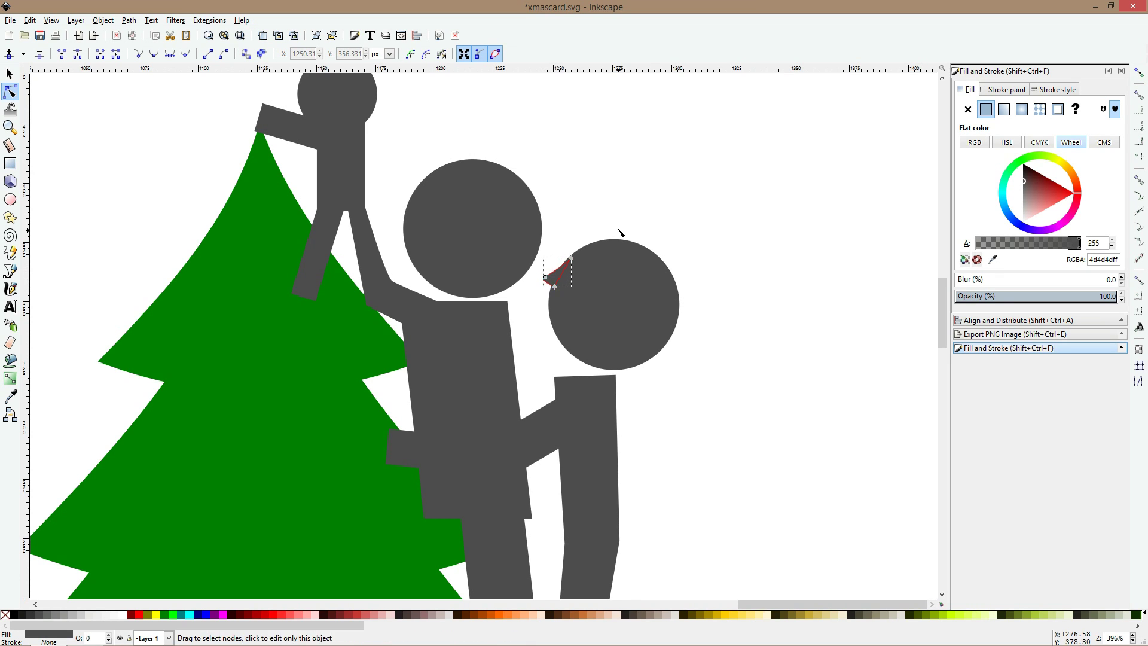
key("Escape")
- Fill the second adult's head circle and nose with a light peach skin tone
left_click(635, 298)
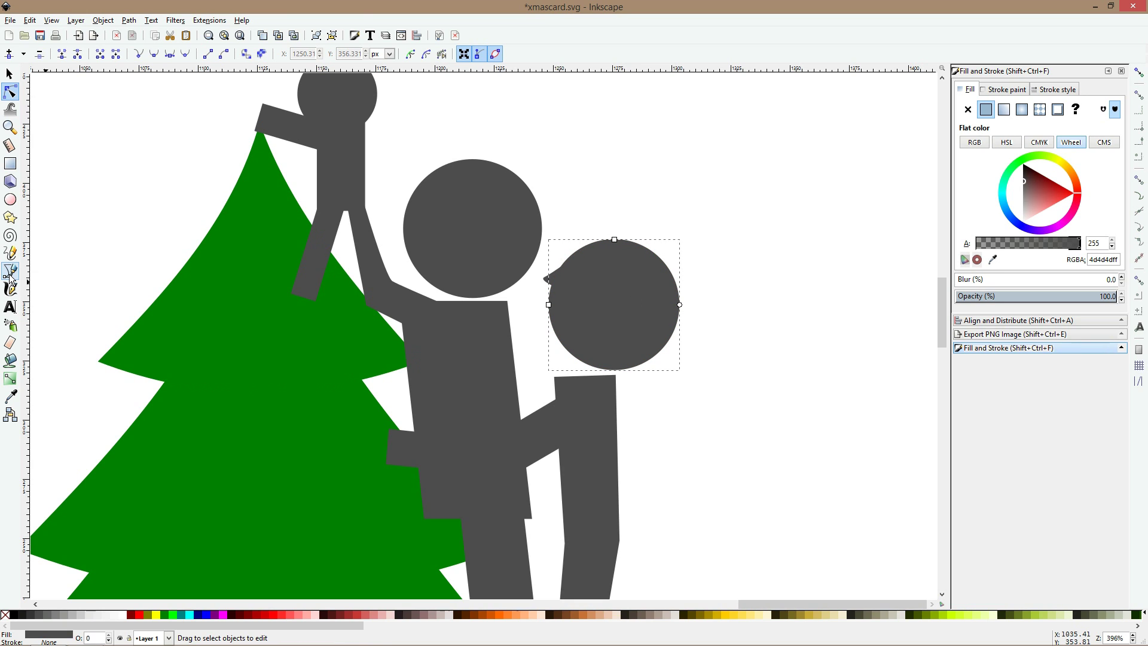
left_click(551, 278, "shift")
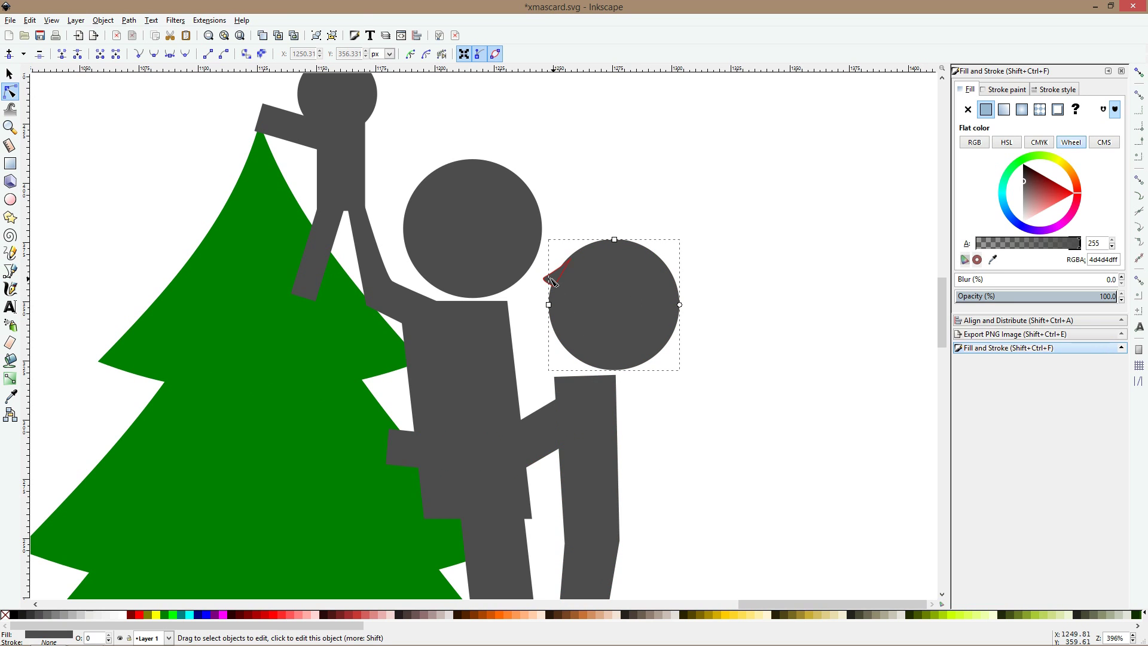
left_click(527, 616)
key("Escape")
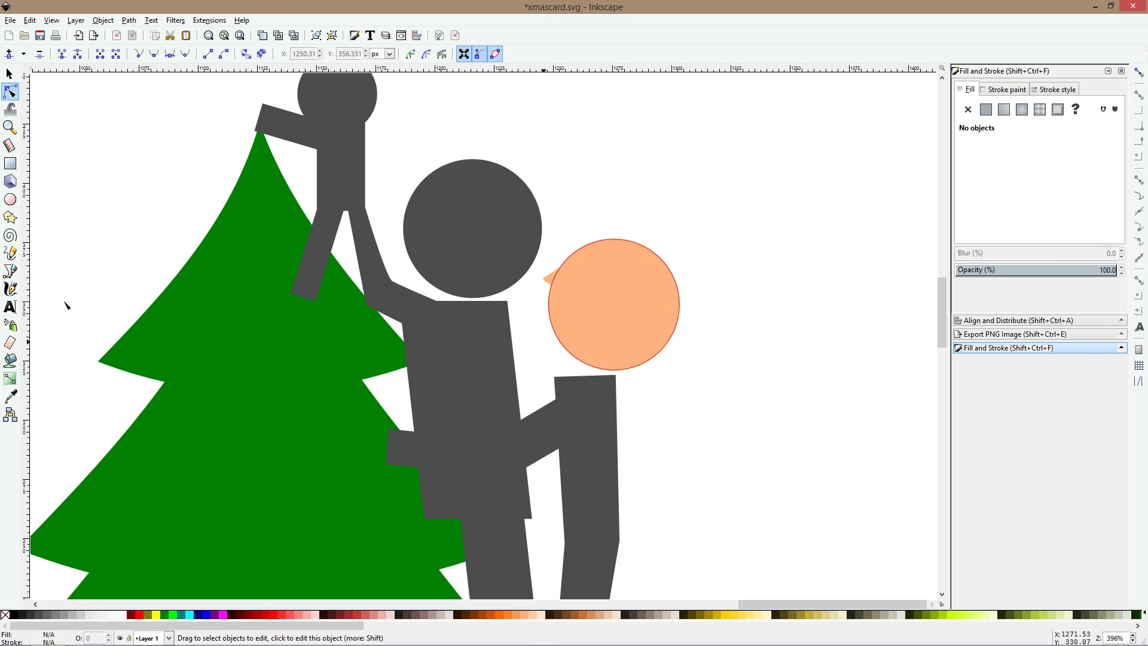
left_click(10, 163)
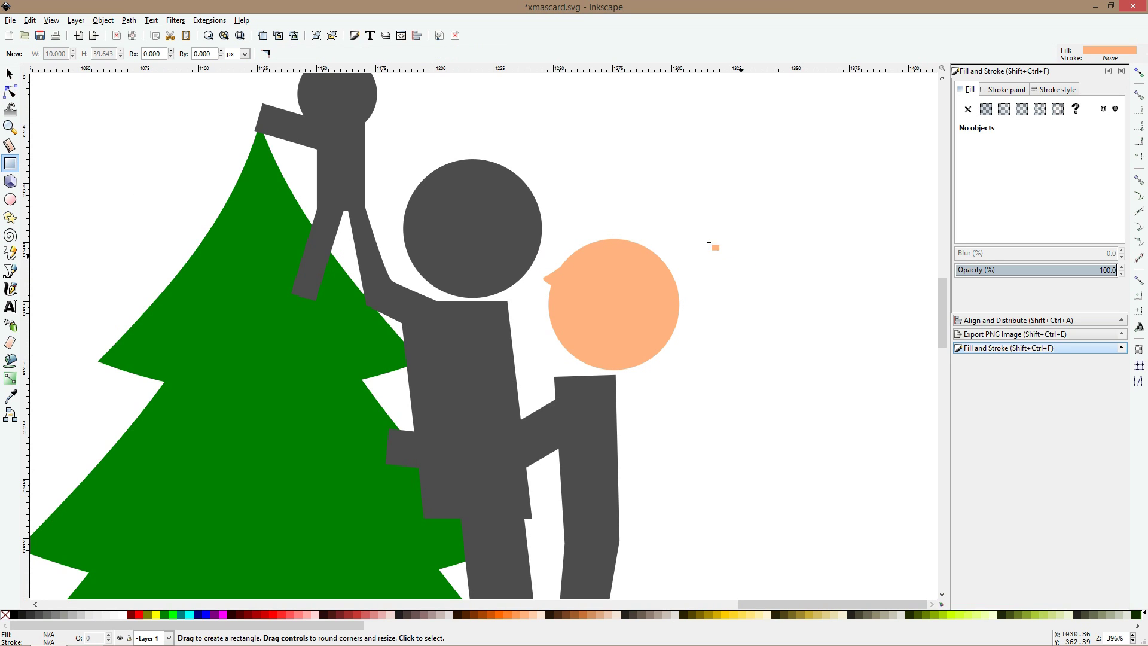
left_click(618, 252)
left_click_drag(615, 217, 658, 309)
key("s")
key("Delete")
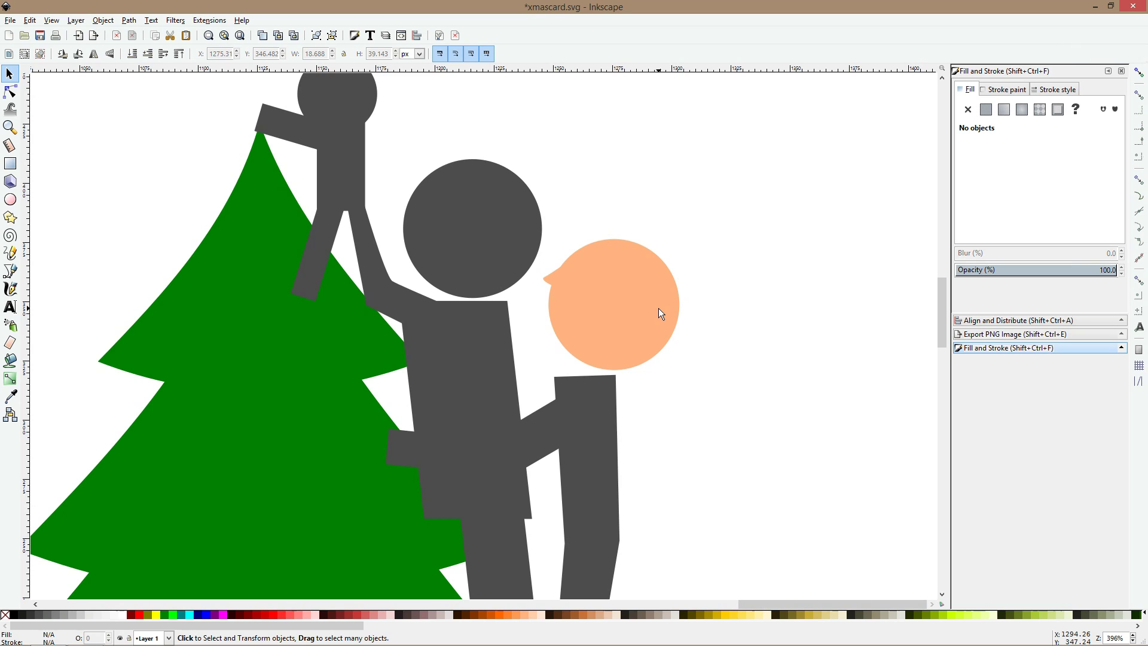
- Save the card, duplicate the second adult's head circle and fill the copy with dark brown 502d16ff
key("ctrl+s")
left_click(662, 325)
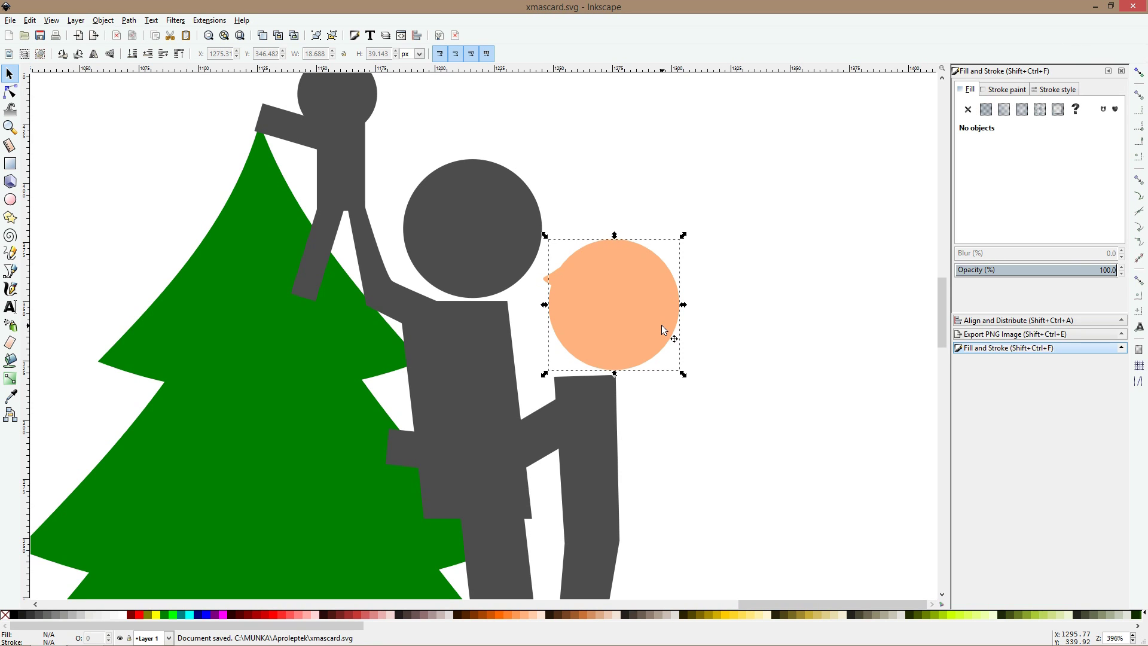
left_click(558, 615)
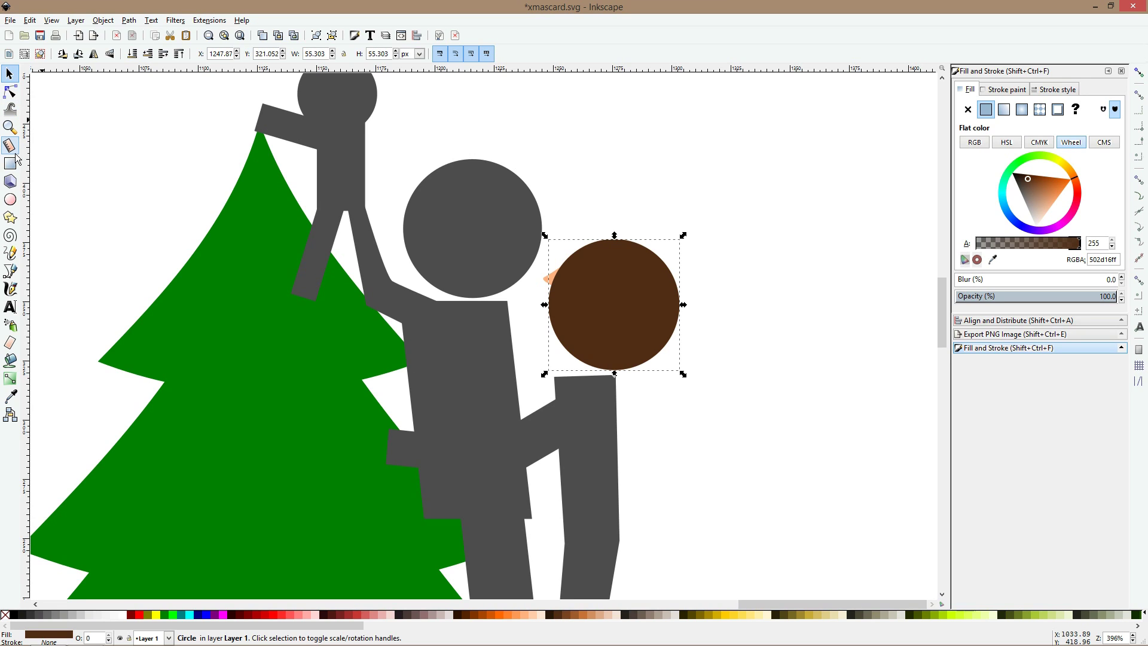
- Cut the brown circle down to roughly a quarter segment and rotate it onto the upper back of the head as hair
left_click(10, 92)
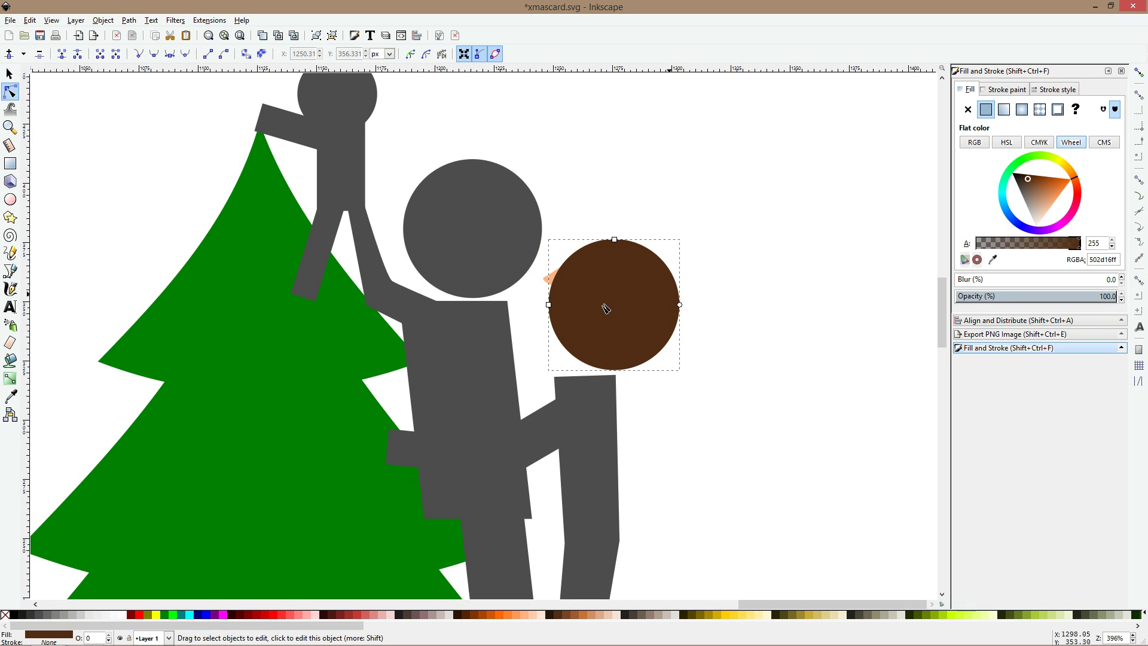
left_click_drag(680, 305, 604, 433)
key("s")
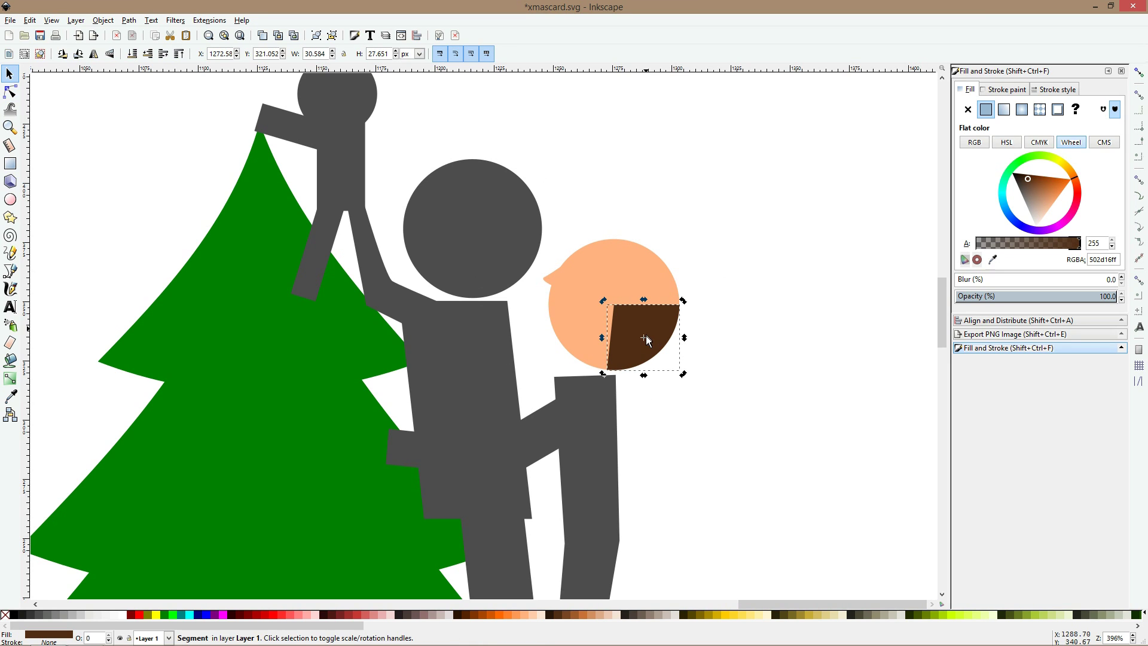
left_click_drag(646, 337, 616, 305)
left_click_drag(681, 373, 684, 238)
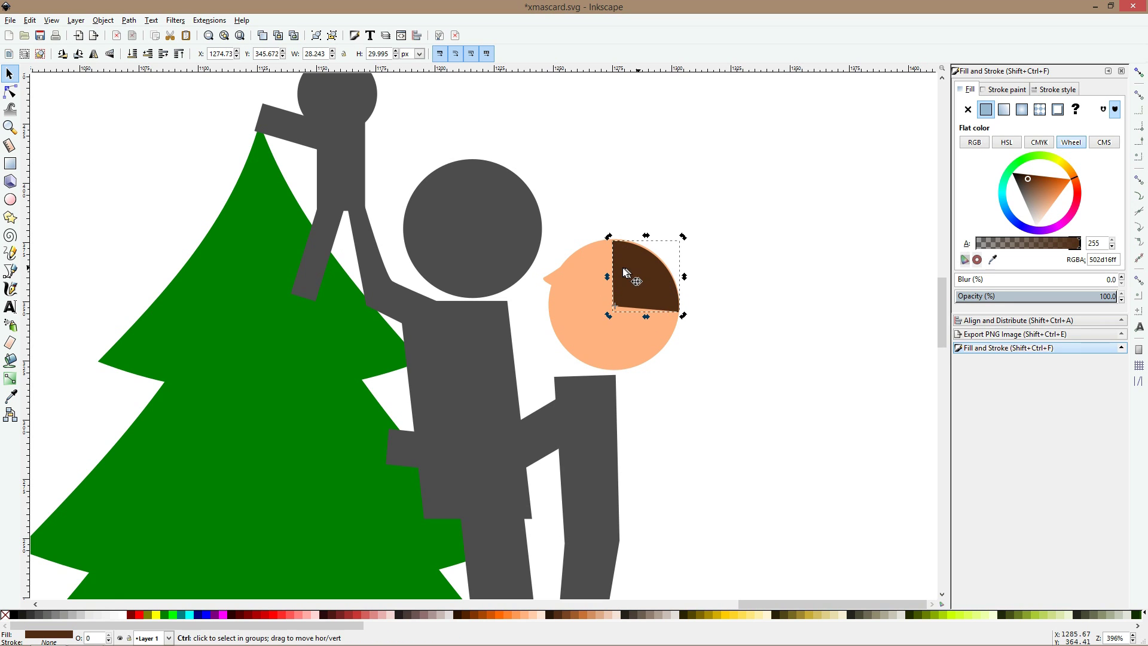
scroll(646, 274, "up", 3, "ctrl")
left_click_drag(646, 274, 647, 252)
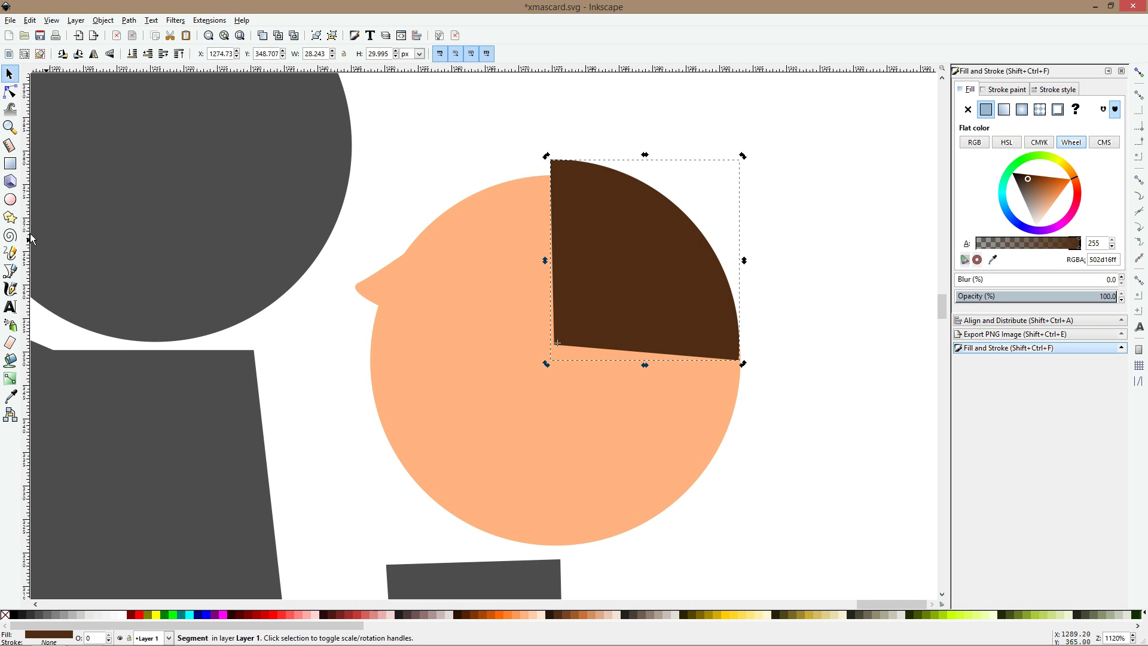
- Draw a dark brown rectangle about 28 by 47.5 px below the hair segment and unite both into one long hair shape
left_click(10, 163)
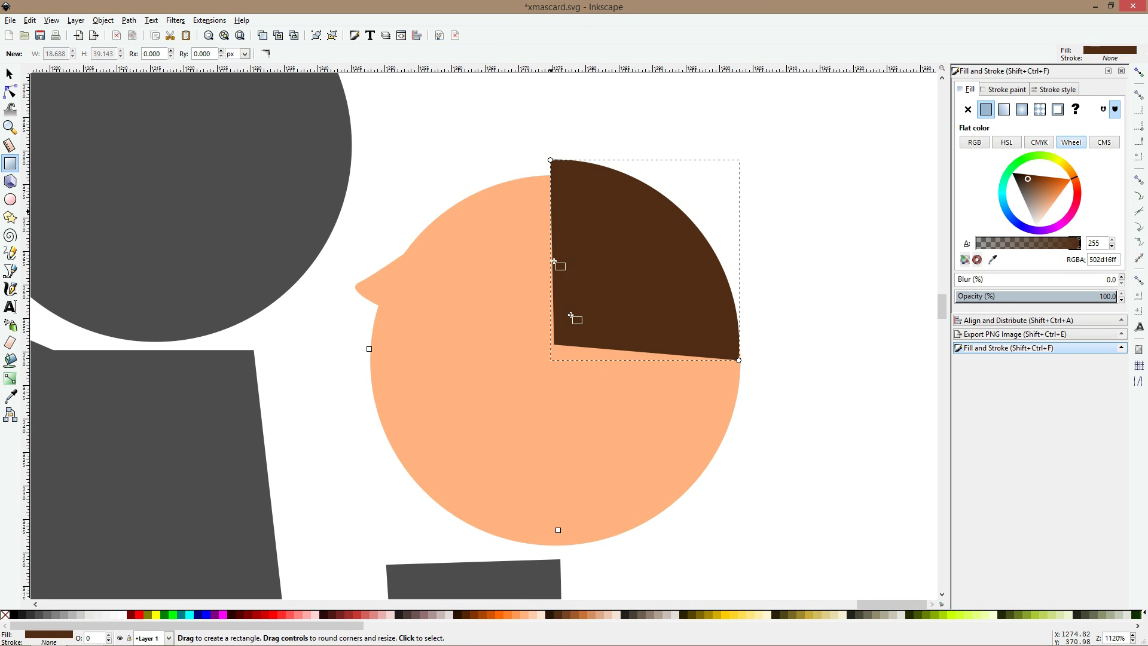
mouse_move(550, 210)
left_mouse_down()
mouse_move(689, 645)
mouse_move(740, 645)
left_mouse_up()
key("s")
mouse_move(646, 211)
left_mouse_down()
mouse_move(633, 346)
mouse_move(630, 320)
left_mouse_up()
scroll(649, 323, "down", 3)
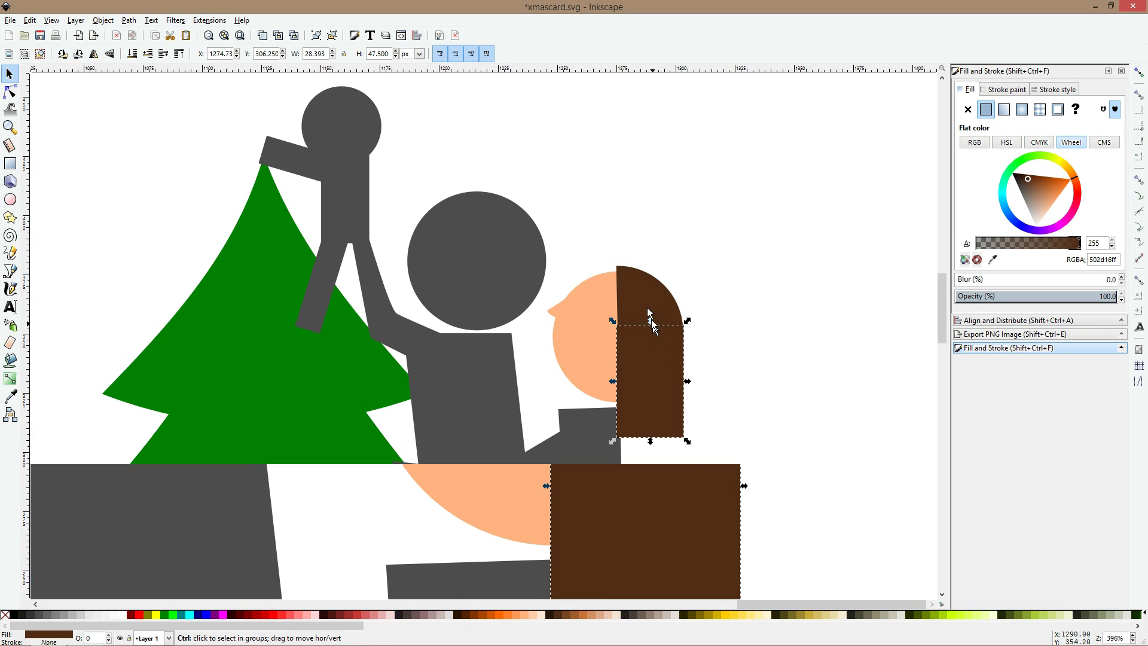
left_click(637, 283, "shift")
key("ctrl+plus")
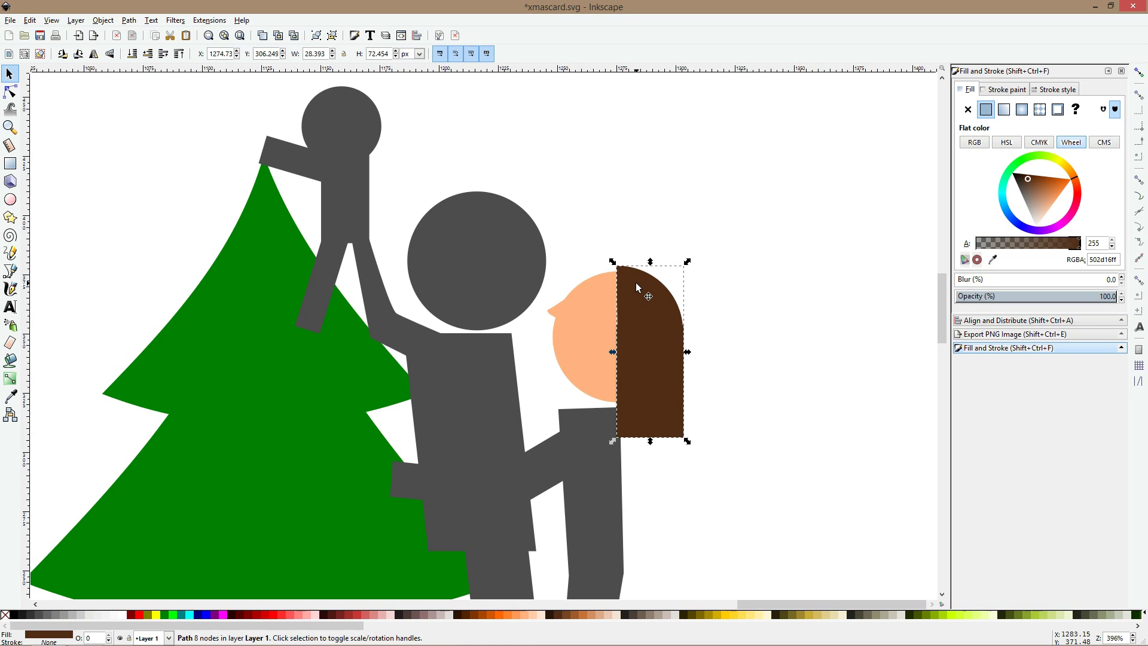
left_click(754, 284)
scroll(714, 404, "down", 2)
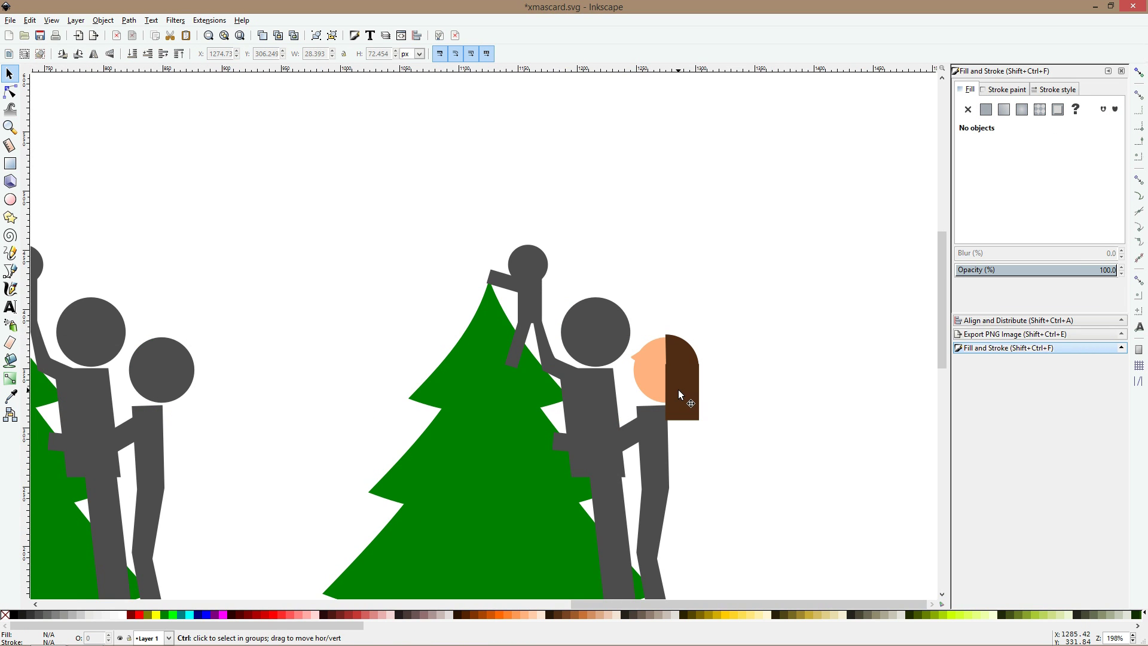
- Delete the four nodes where the hair's rounded top and straight lower part meet
scroll(679, 390, "up", 3)
left_click(9, 93)
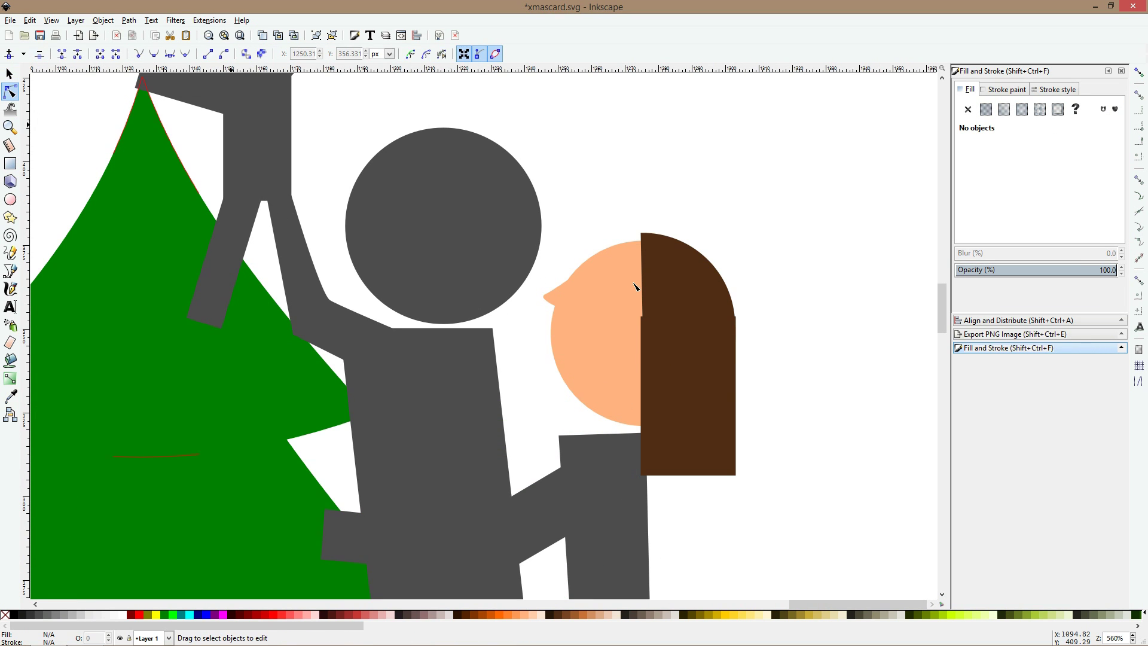
left_click(646, 308)
left_click_drag(616, 293, 748, 339)
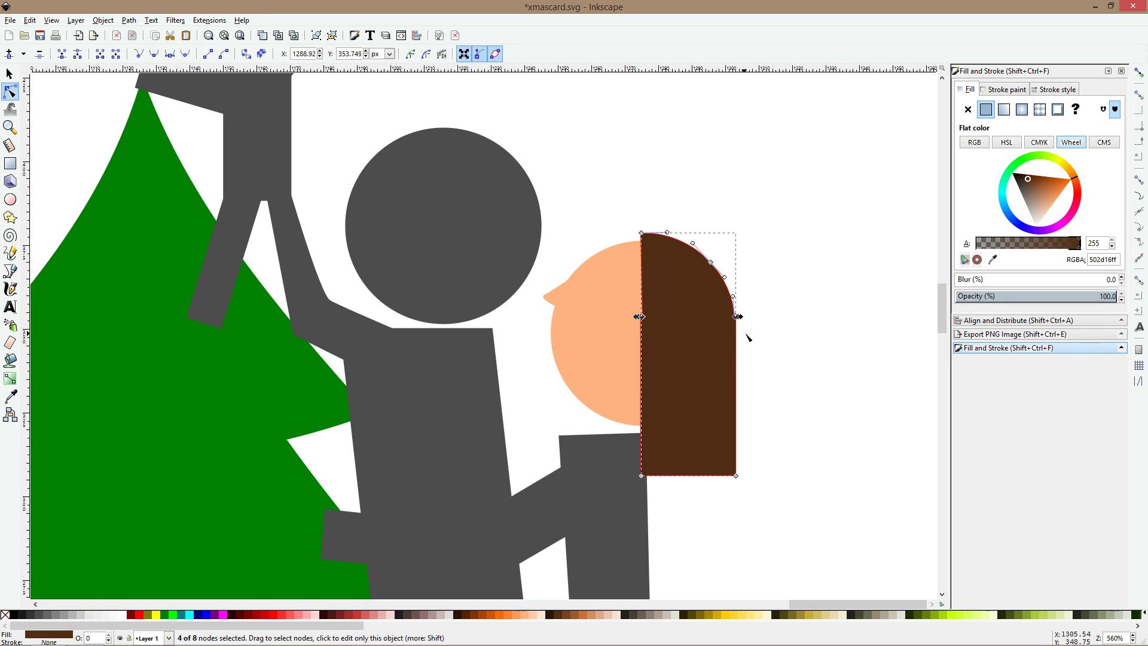
key("Delete")
- Round the hair's lower edge and pull its back corner outward, curving the back edge into a flared wave
left_click_drag(733, 413, 722, 415)
left_click_drag(642, 476, 772, 467)
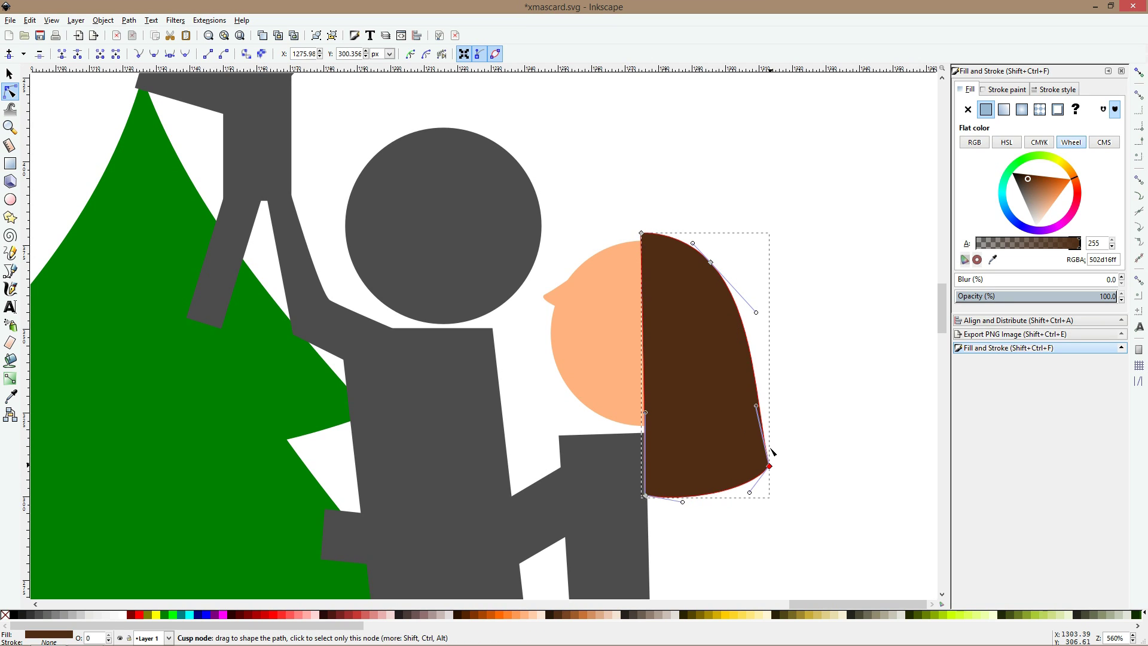
left_click_drag(755, 412, 704, 394)
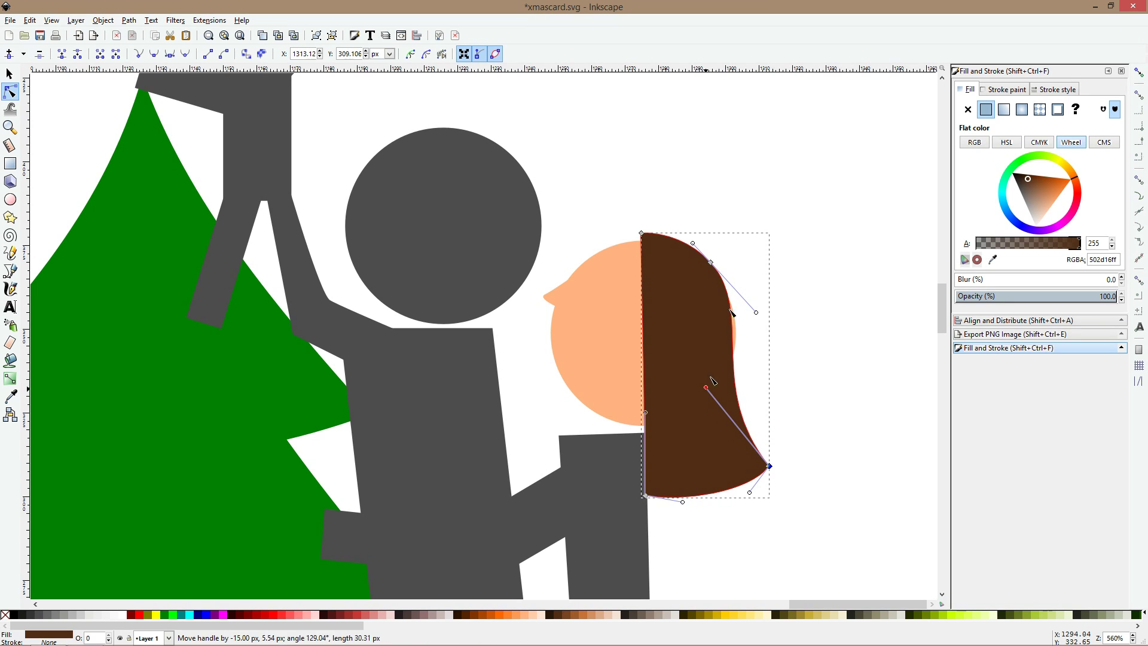
left_click_drag(758, 315, 776, 327)
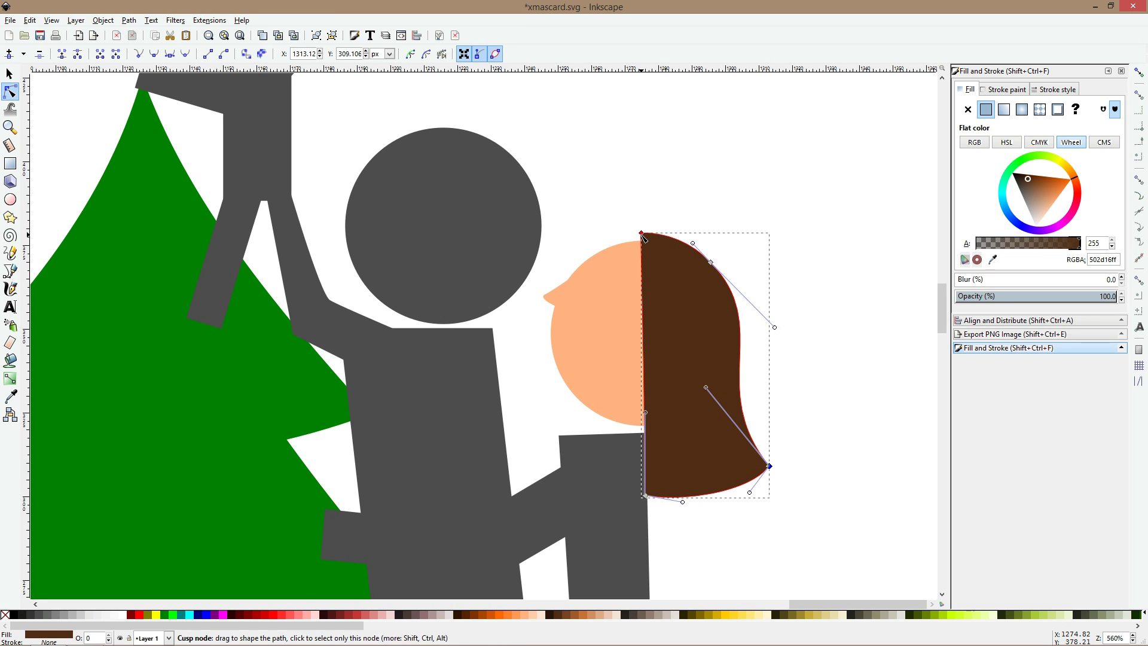
- Extend the hair's top front over the forehead with a rounded curve and add a node to pull its front edge back from the face
mouse_move(643, 239)
left_mouse_down()
mouse_move(624, 238)
mouse_move(638, 219)
left_mouse_up()
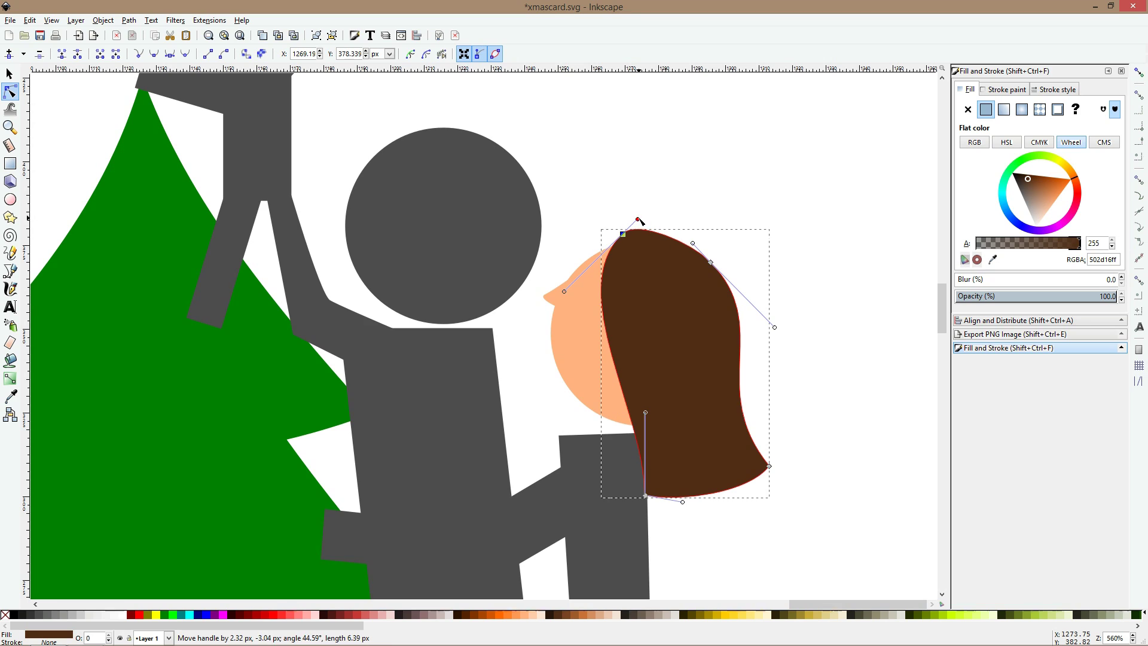
double_click(604, 310)
left_click_drag(604, 311, 628, 311)
left_click(699, 196)
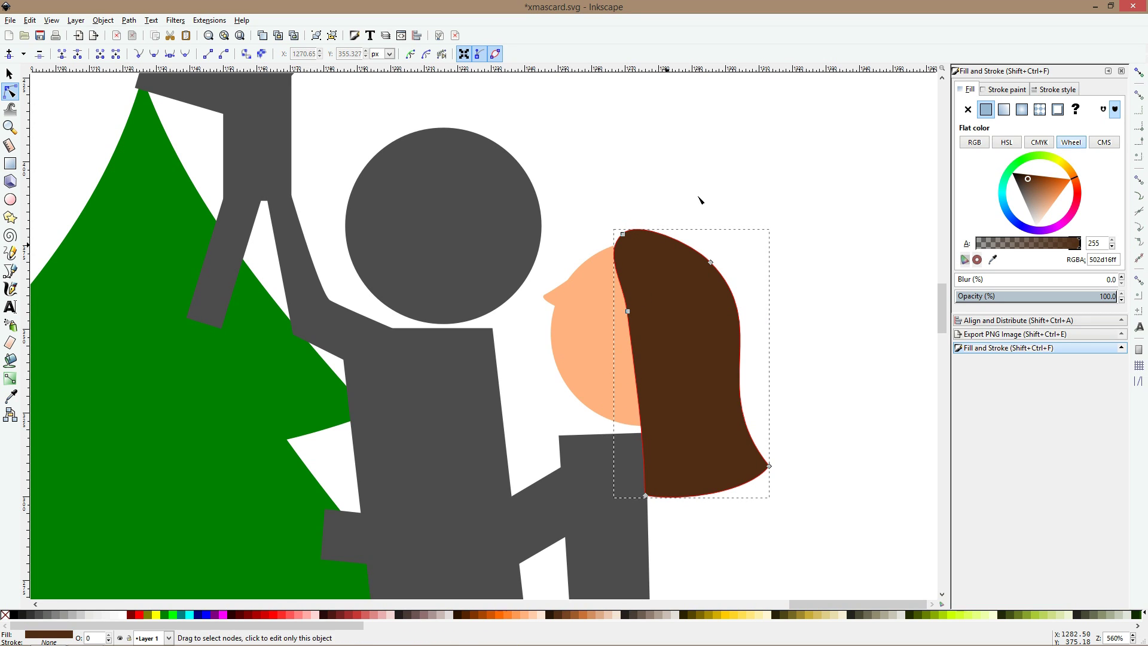
left_click(699, 197)
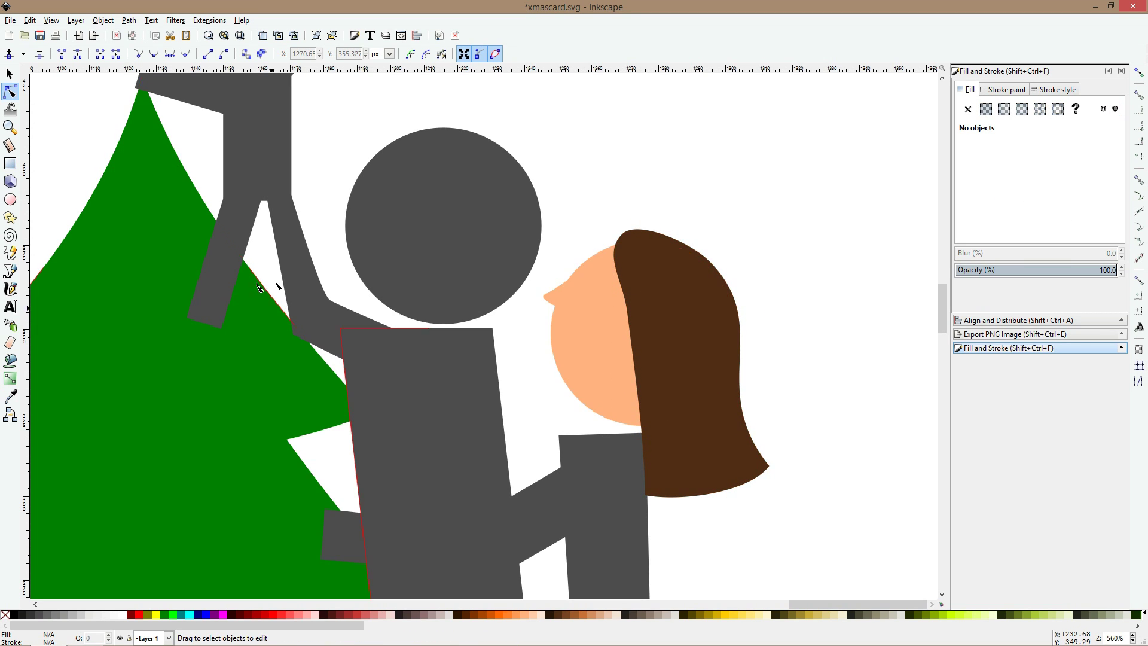
- Fill the man's head circle with a tan skin tone (#e49f70), averaged from a colour sample across the woman's face and hair edge
left_click(436, 248)
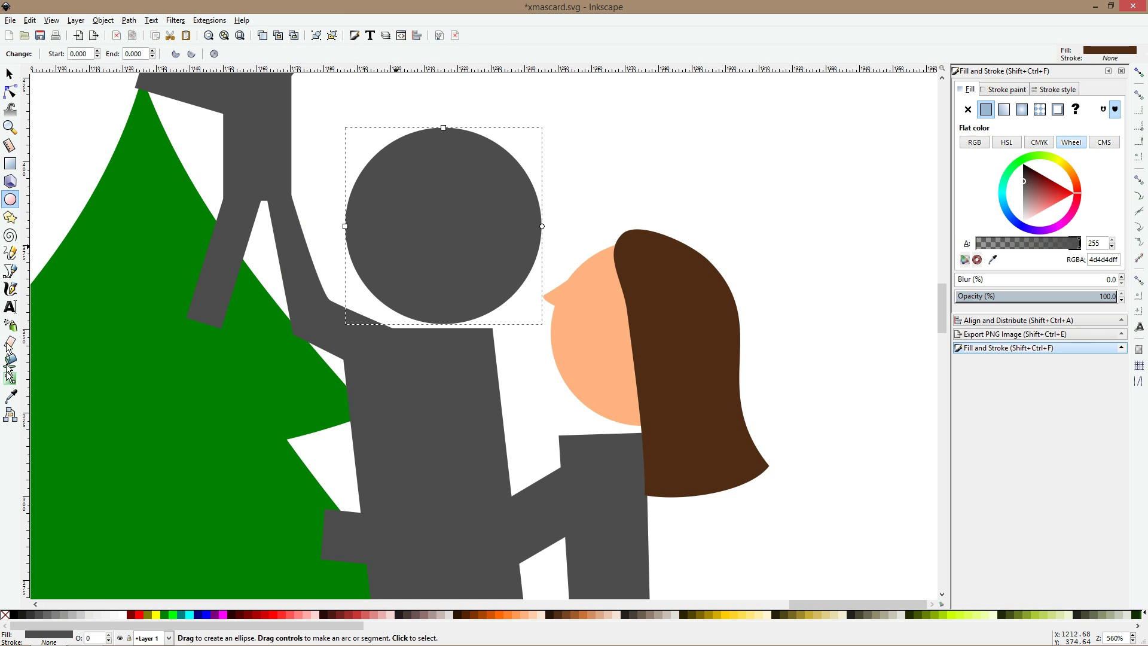
left_click(10, 396)
left_click_drag(616, 328, 626, 346)
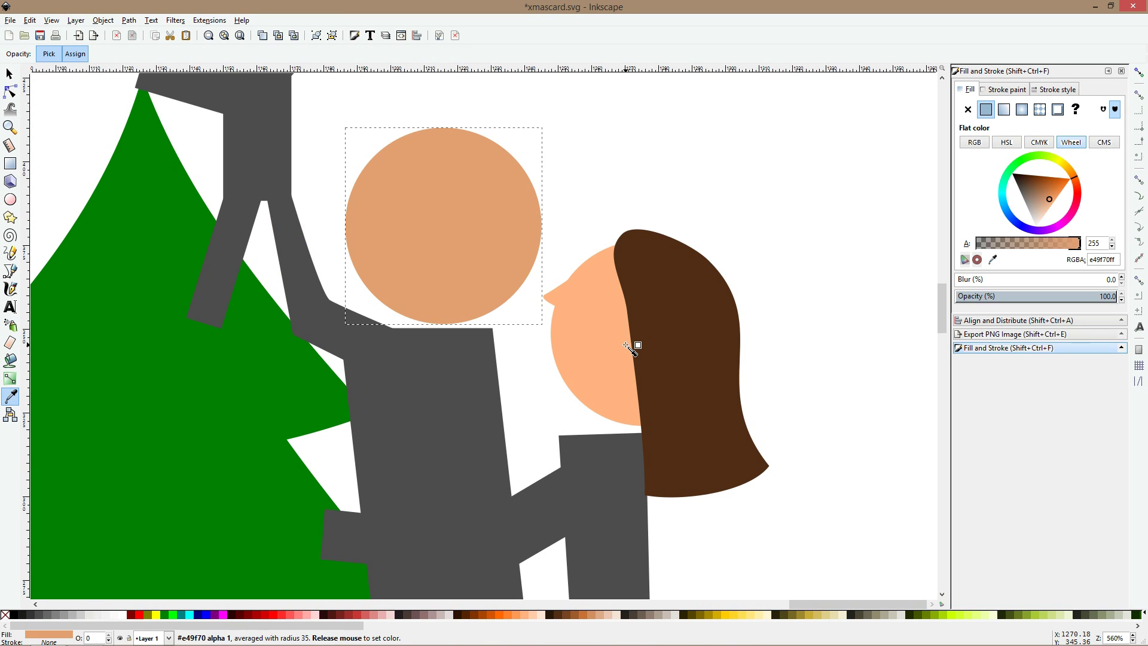
key("s")
left_click(662, 125)
scroll(649, 178, "down", 2)
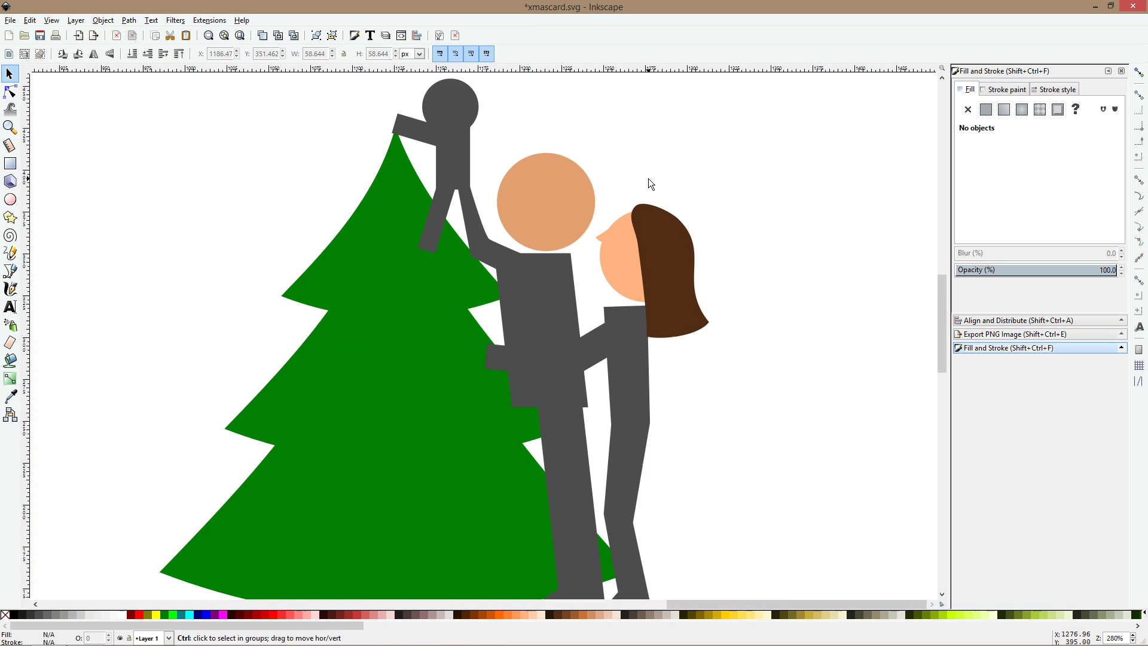
scroll(642, 181, "up", 1)
scroll(642, 181, "up", 2)
- Move the front top node of the woman's hair slightly back and adjust its handle to flatten the curve over the forehead
left_click(659, 279)
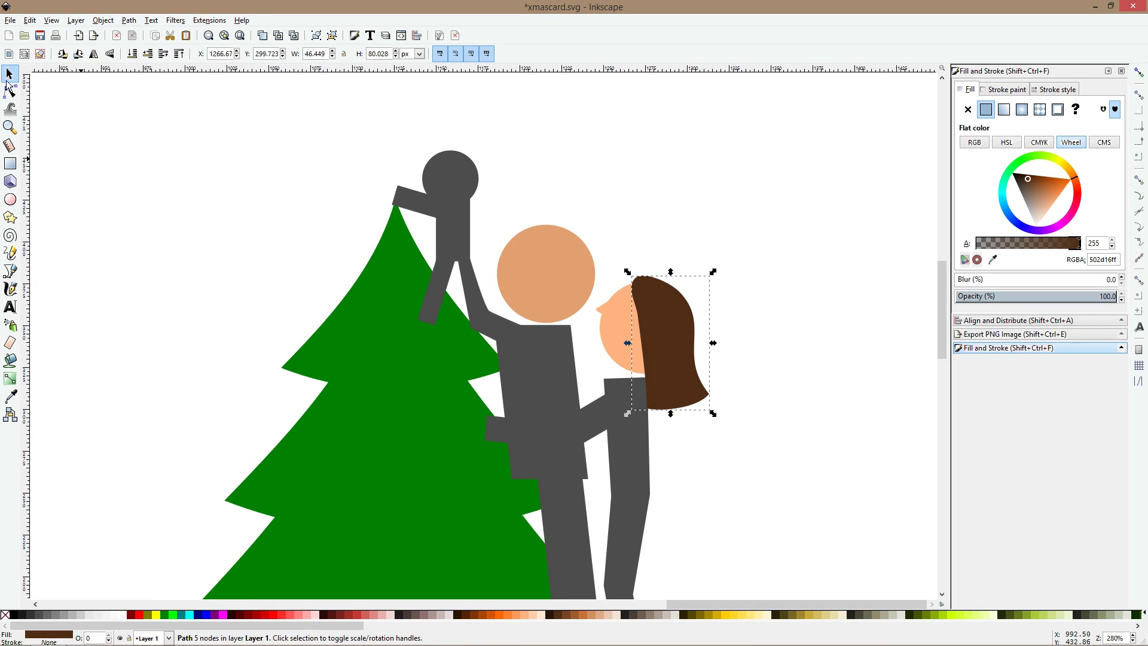
left_click(9, 93)
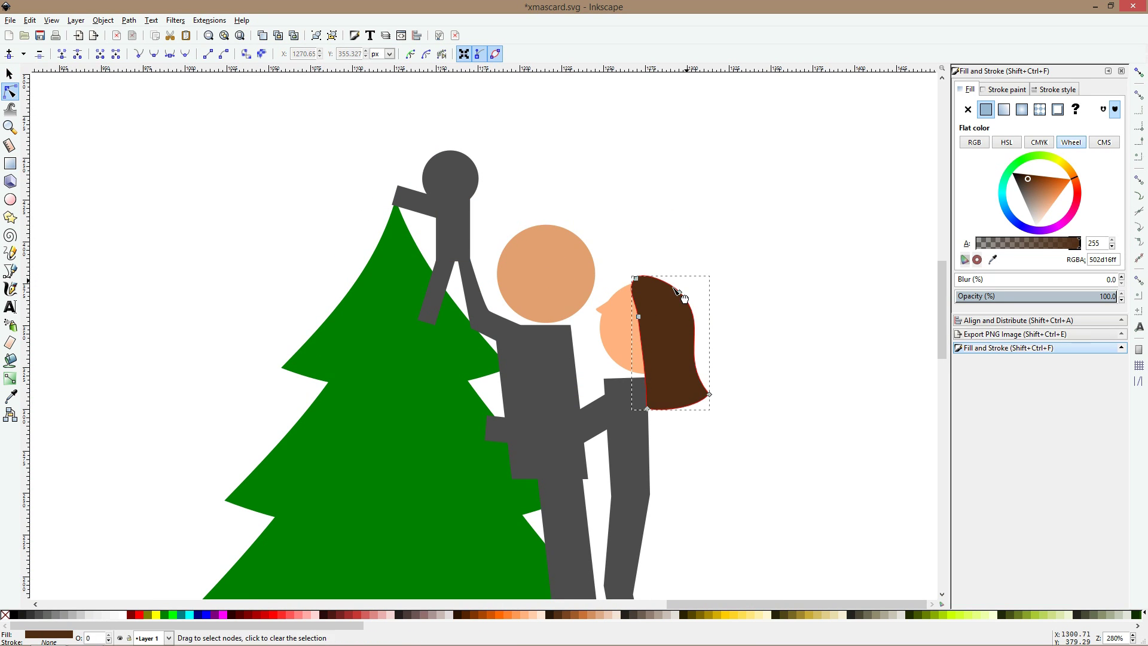
scroll(674, 290, "up", 3)
left_click(578, 260)
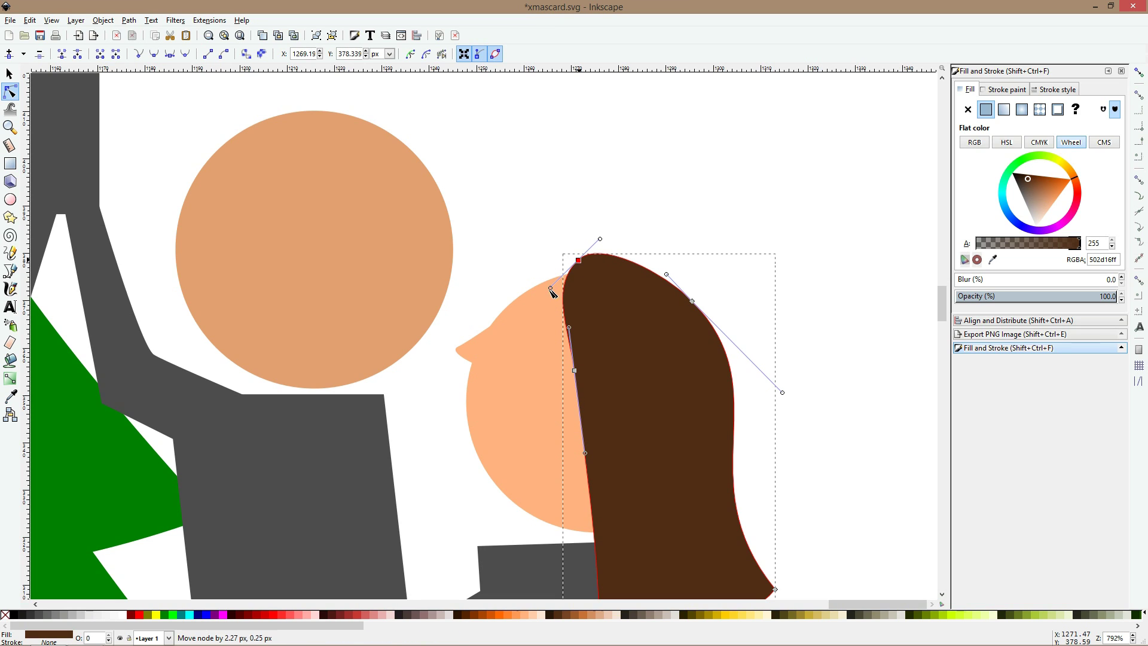
left_click_drag(551, 288, 597, 251)
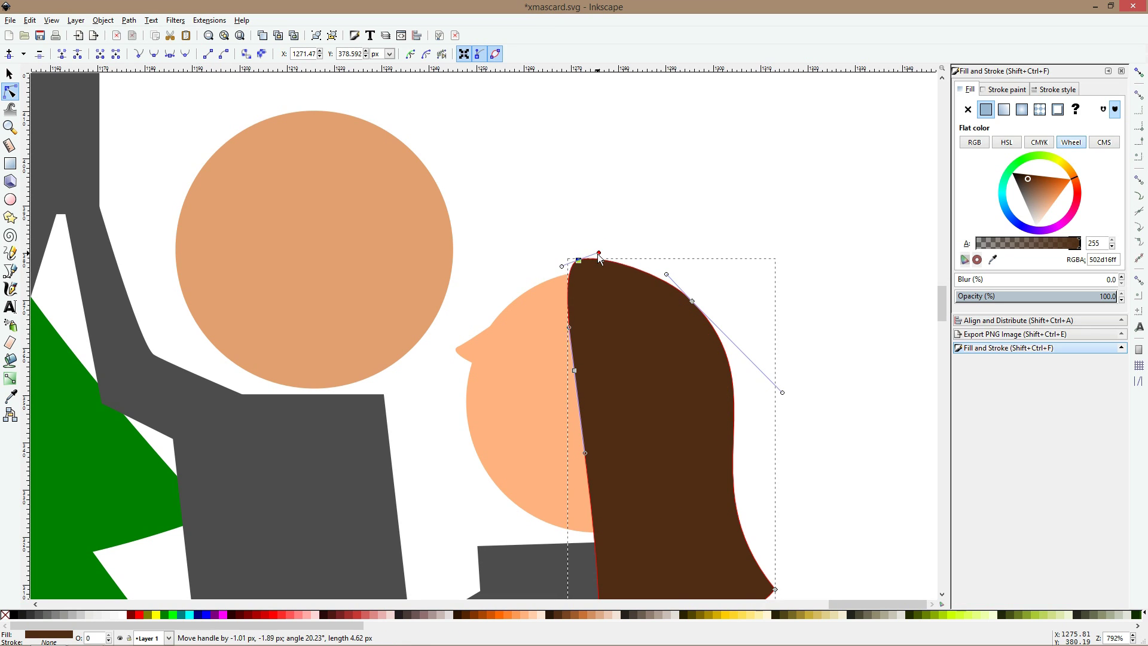
key("F1")
left_click(592, 231)
scroll(592, 231, "down", 4)
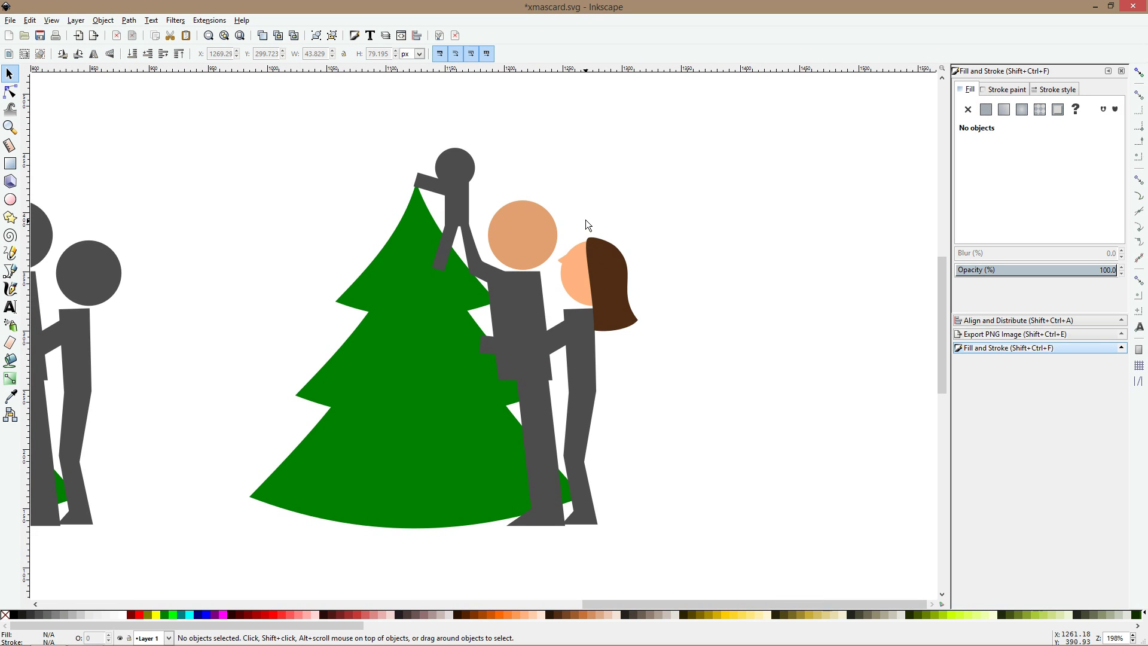
- Fill the man's torso and raised arm with dark red (#aa0000), trying brighter and darker reds first
left_click(525, 311)
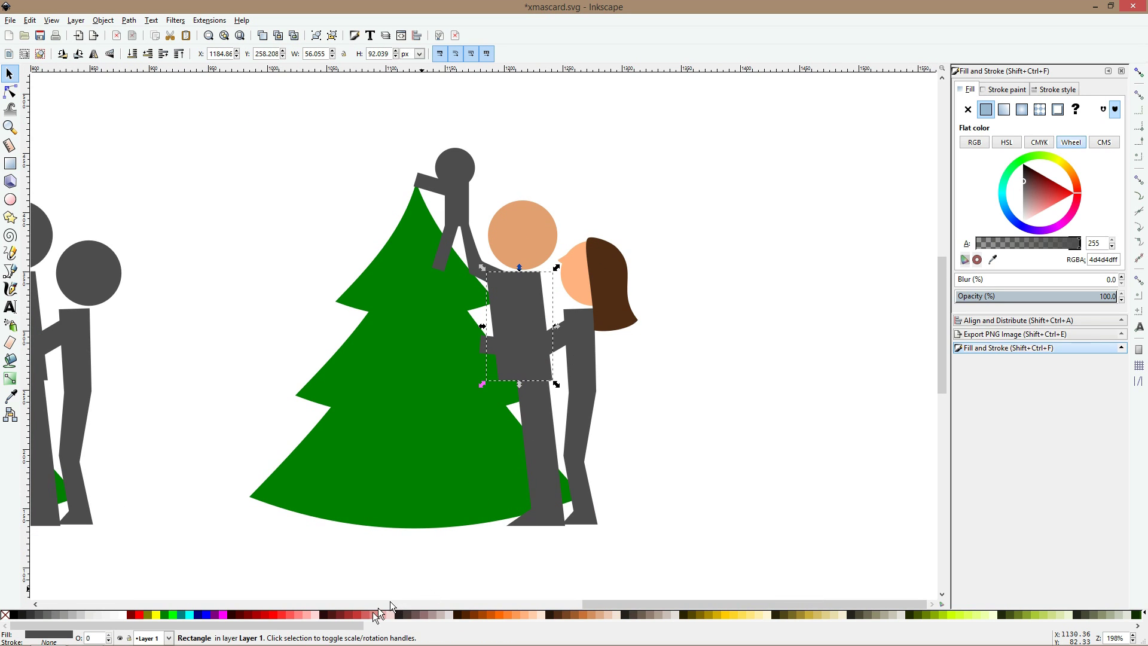
left_click(274, 612)
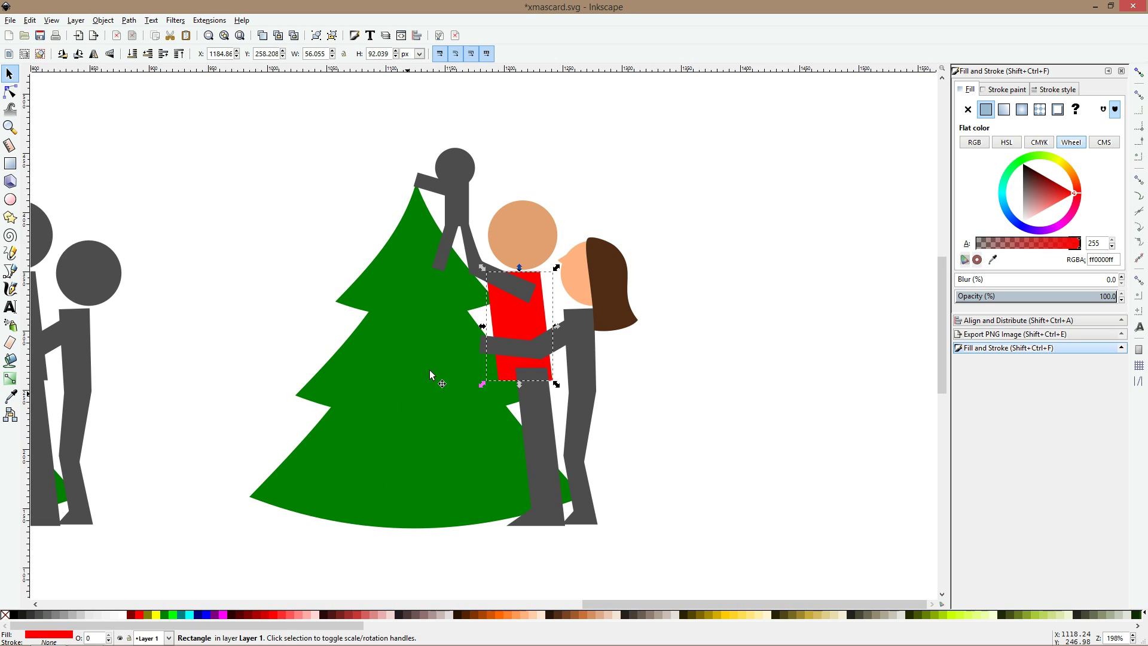
left_click(469, 278, "shift")
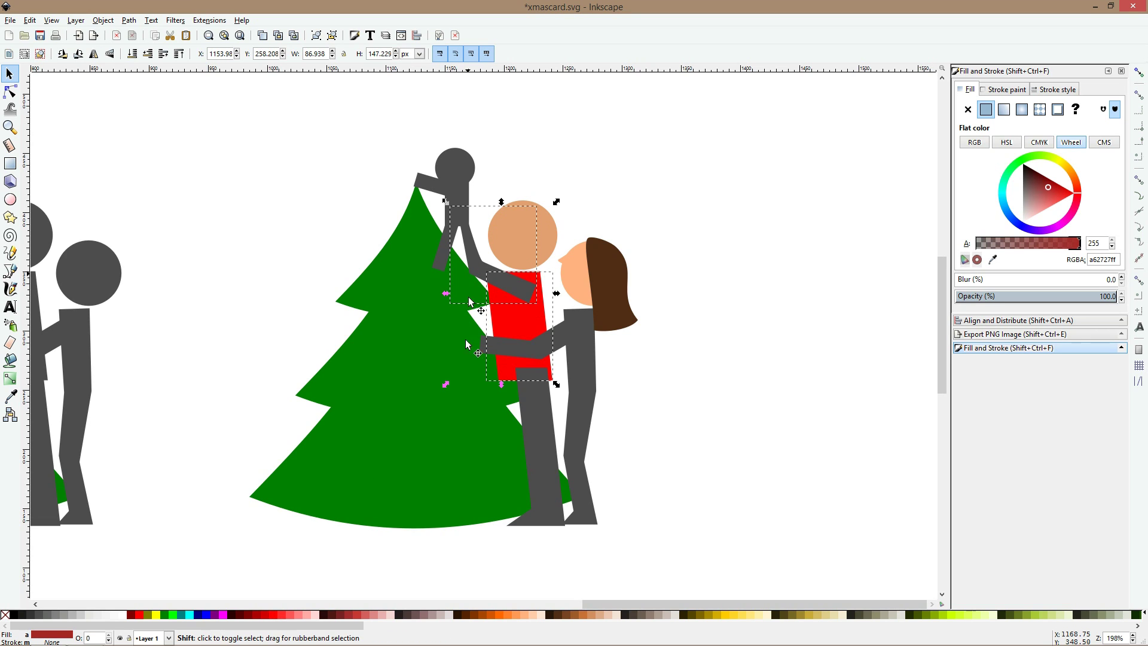
left_click(263, 614)
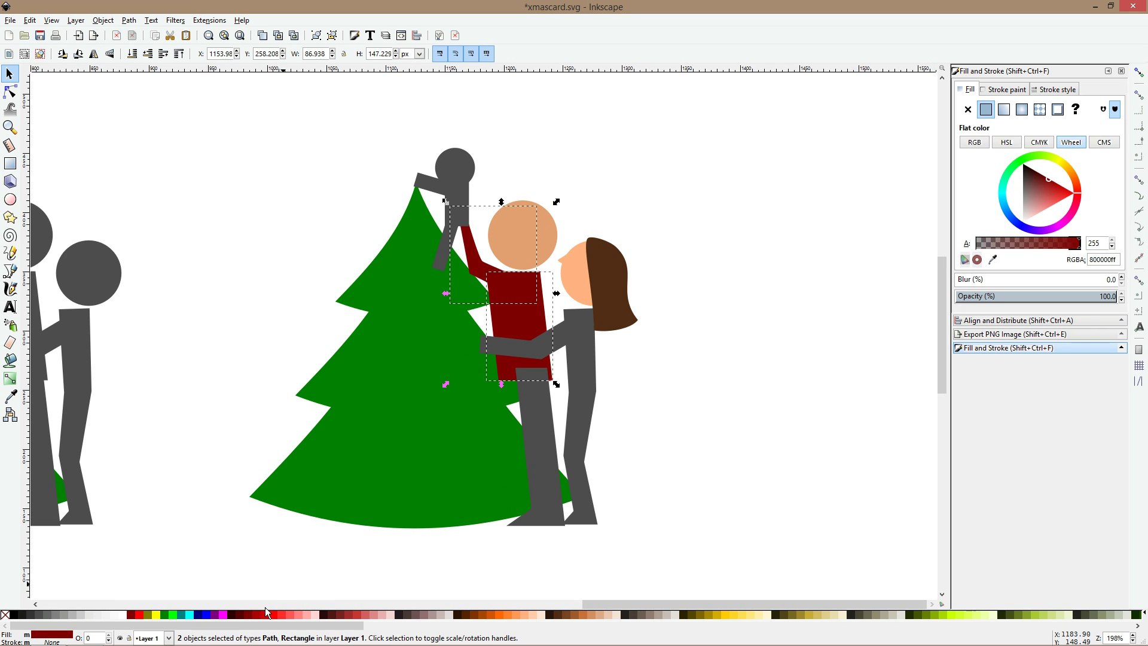
left_click(267, 615)
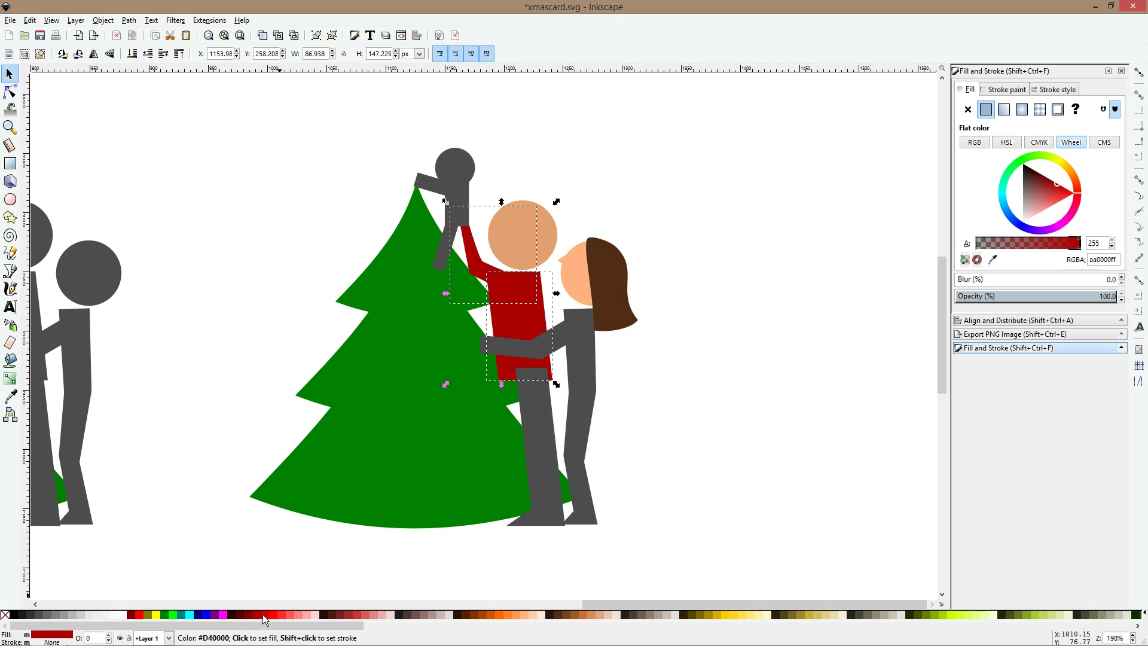
- Draw a rectangle about 83 by 165 px covering the woman's body from the waist down past her feet
left_click(511, 339)
left_click(579, 383, "shift")
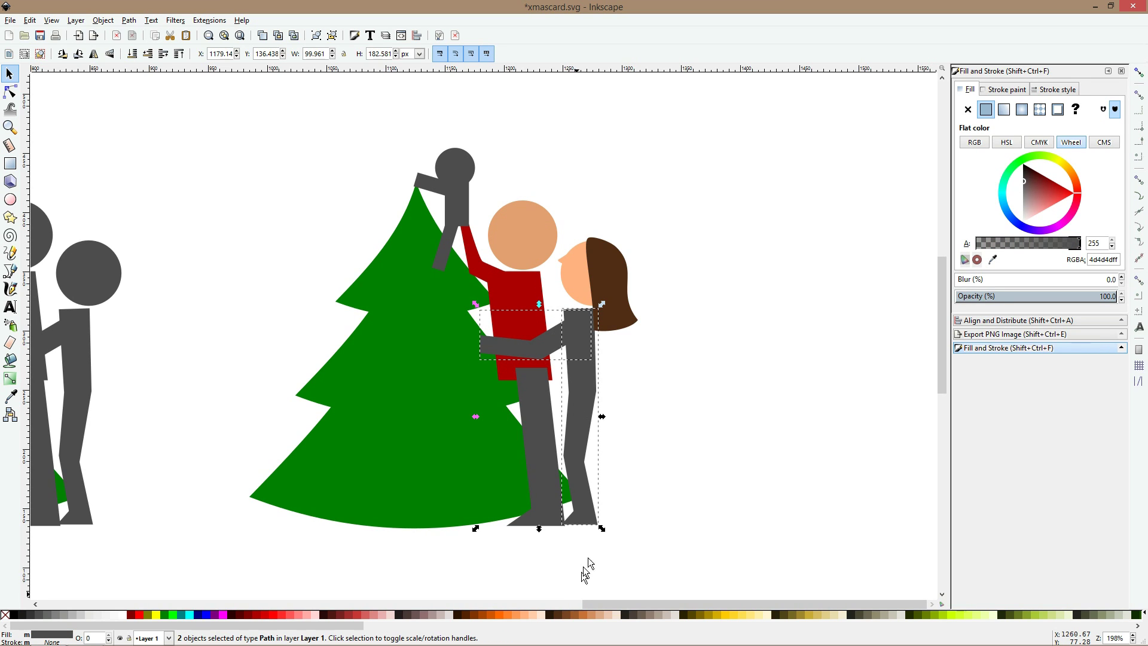
left_click(591, 551)
left_click(574, 372)
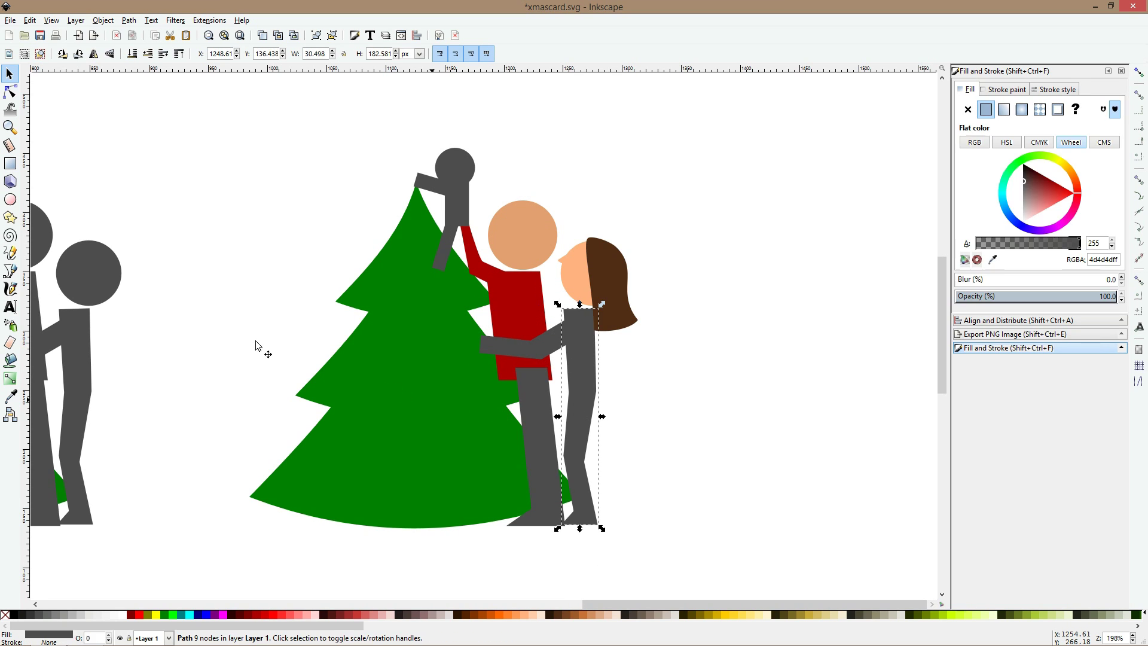
left_click(10, 163)
mouse_move(531, 378)
left_mouse_down()
mouse_move(618, 529)
mouse_move(630, 572)
left_mouse_up()
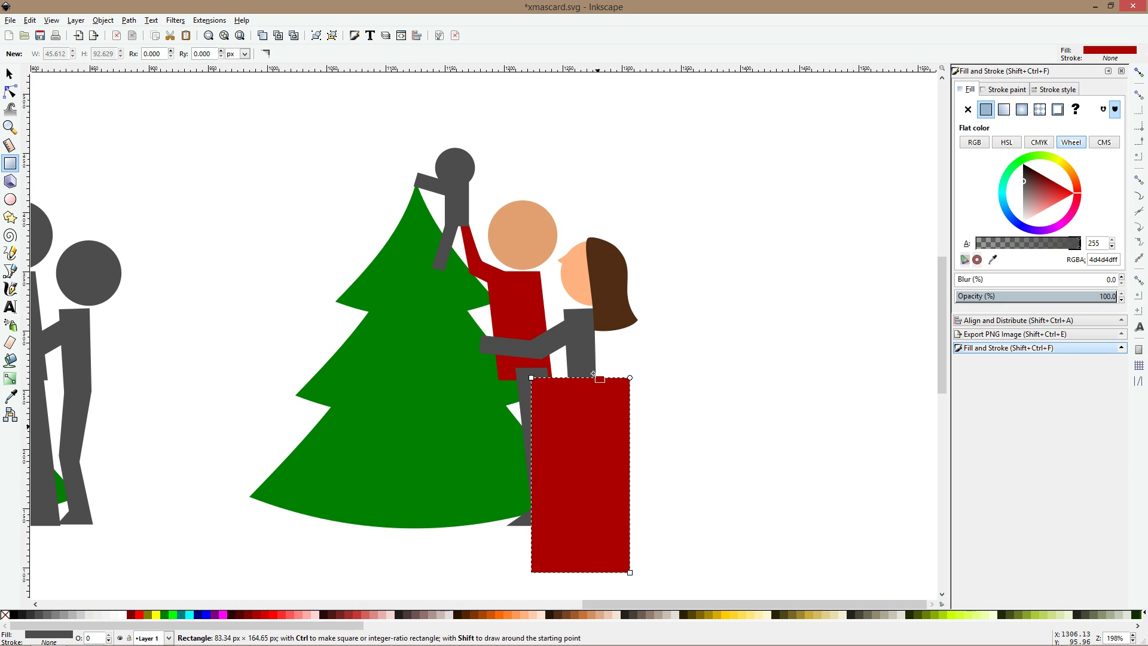
left_click(591, 357, "shift")
key("space")
key("Escape")
- Shift the rectangle slightly down and use Division to split the woman's body into upper body and legs at its top edge
left_click(615, 404)
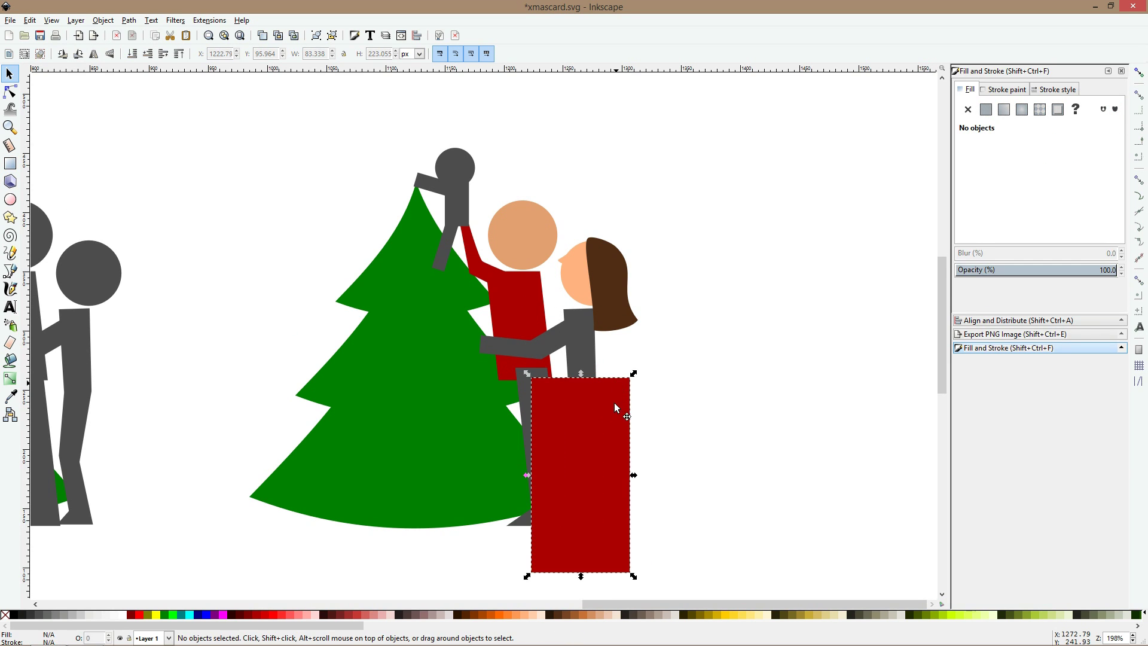
mouse_move(615, 403)
left_mouse_down()
mouse_move(612, 427)
mouse_move(613, 411)
left_mouse_up()
left_click(590, 348, "shift")
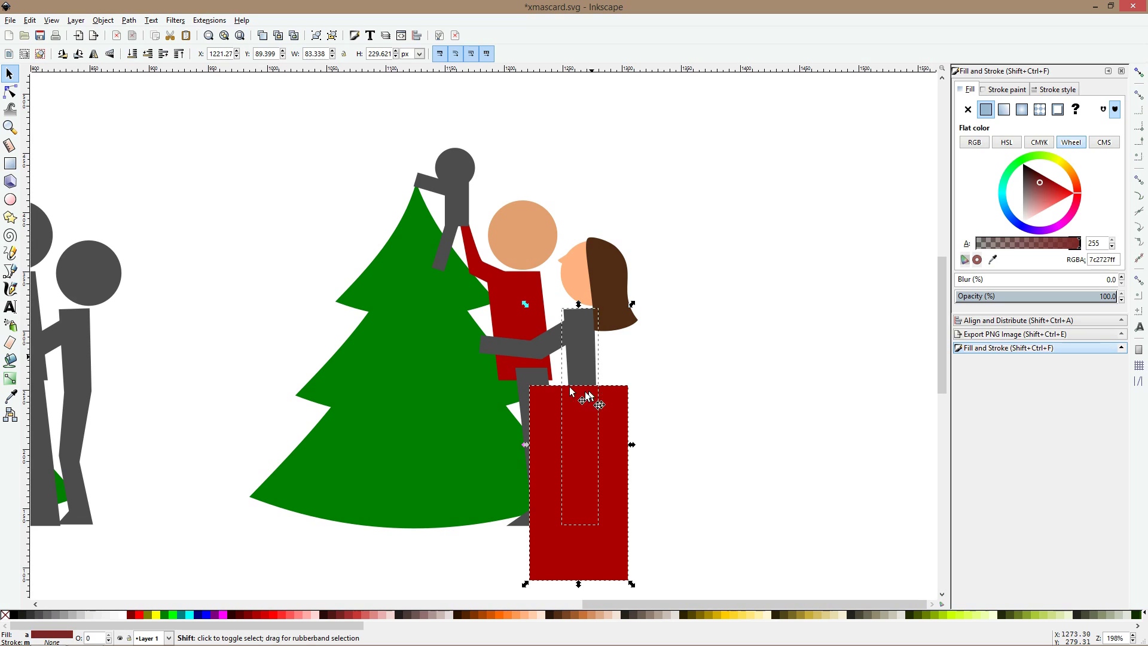
left_click(130, 20)
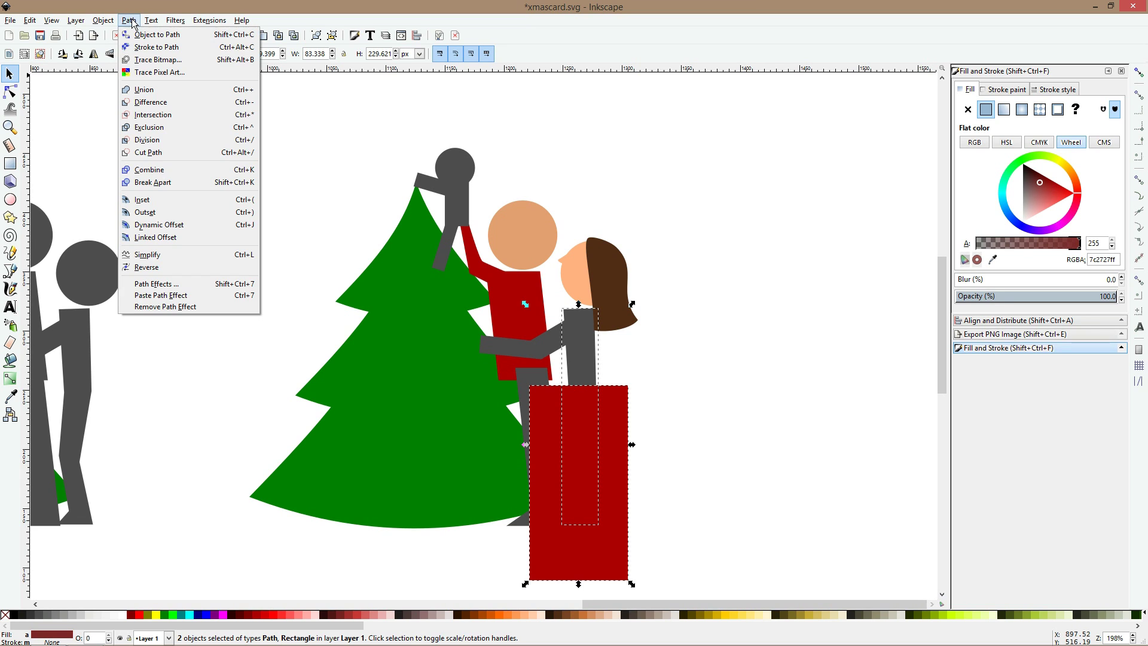
left_click(170, 142)
key("Escape")
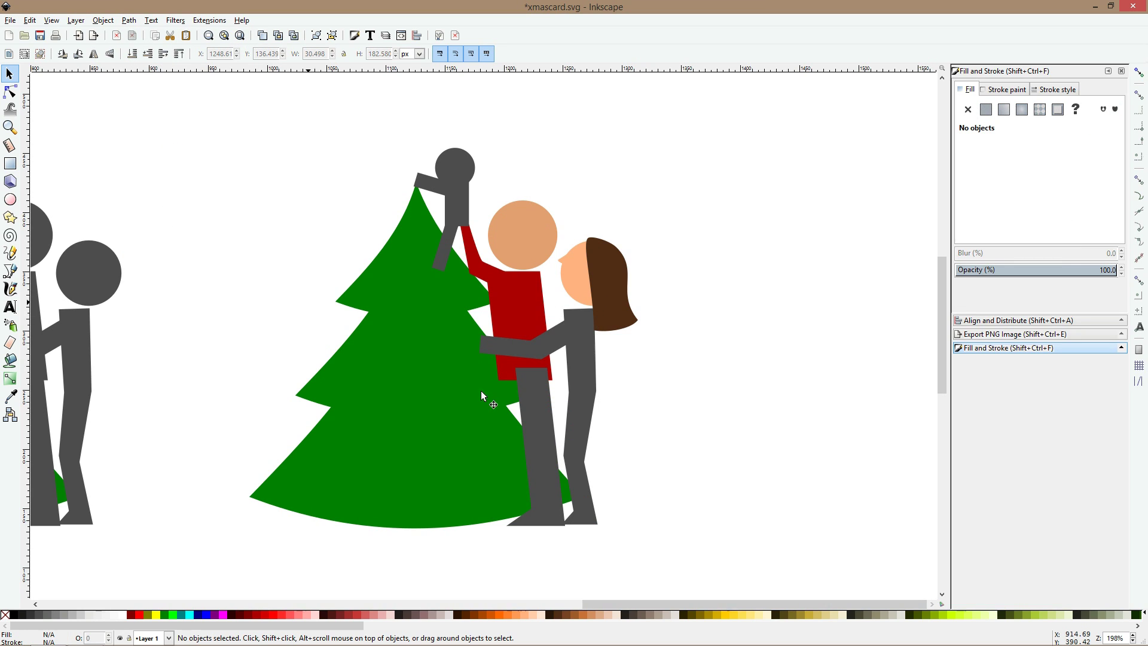
- Fill the woman's upper body and arm with mustard yellow (#D4AA00)
left_click(574, 359)
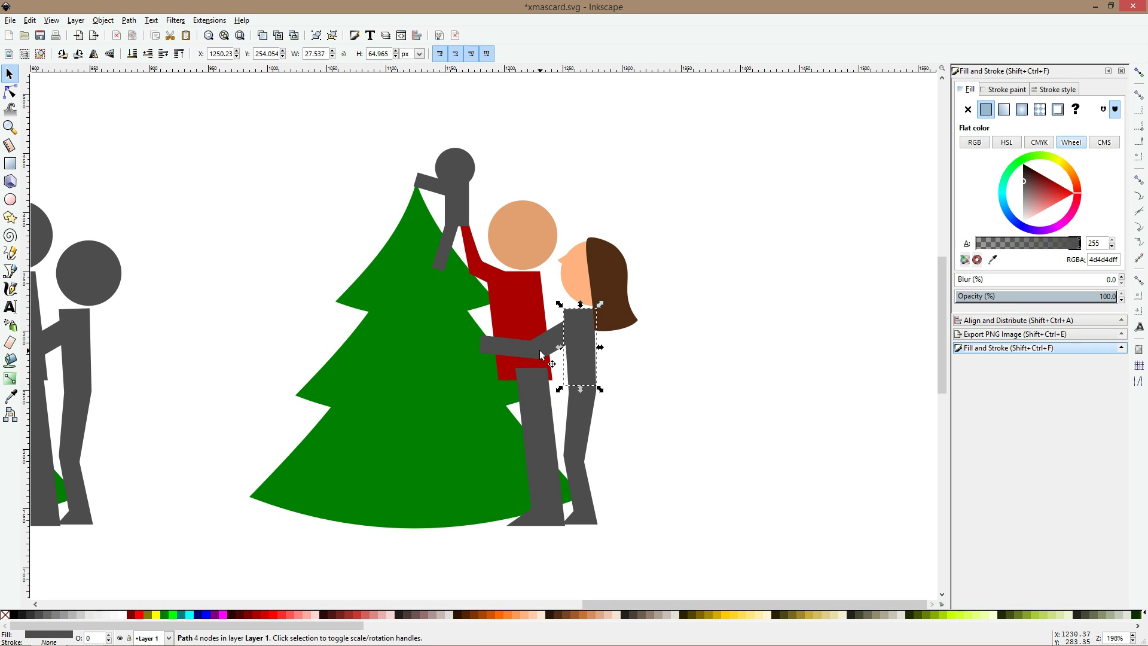
left_click(541, 354, "shift")
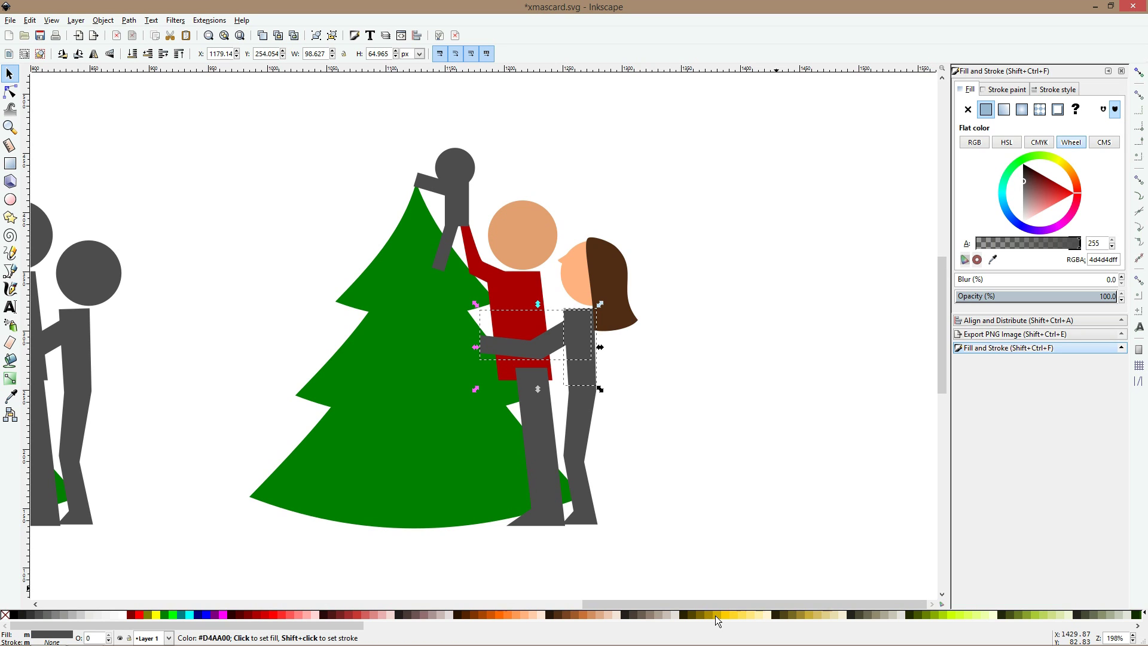
left_click(708, 614)
left_click(716, 342)
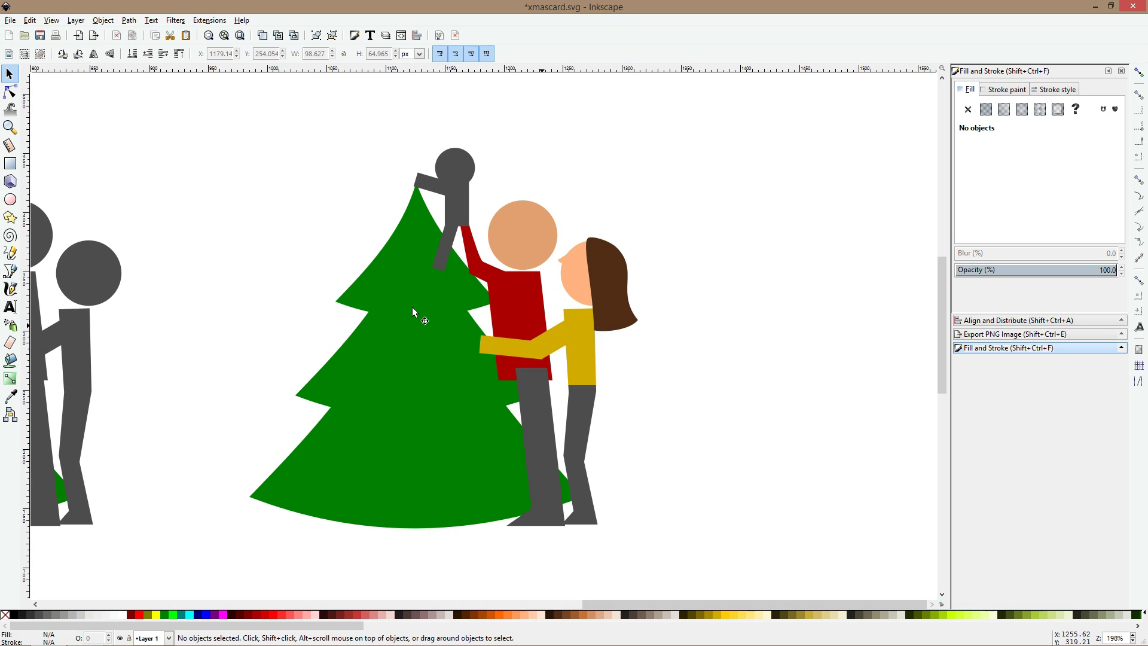
- Fill the woman's legs with a dark greyish brown
left_click(584, 428)
scroll(597, 456, "up", 2)
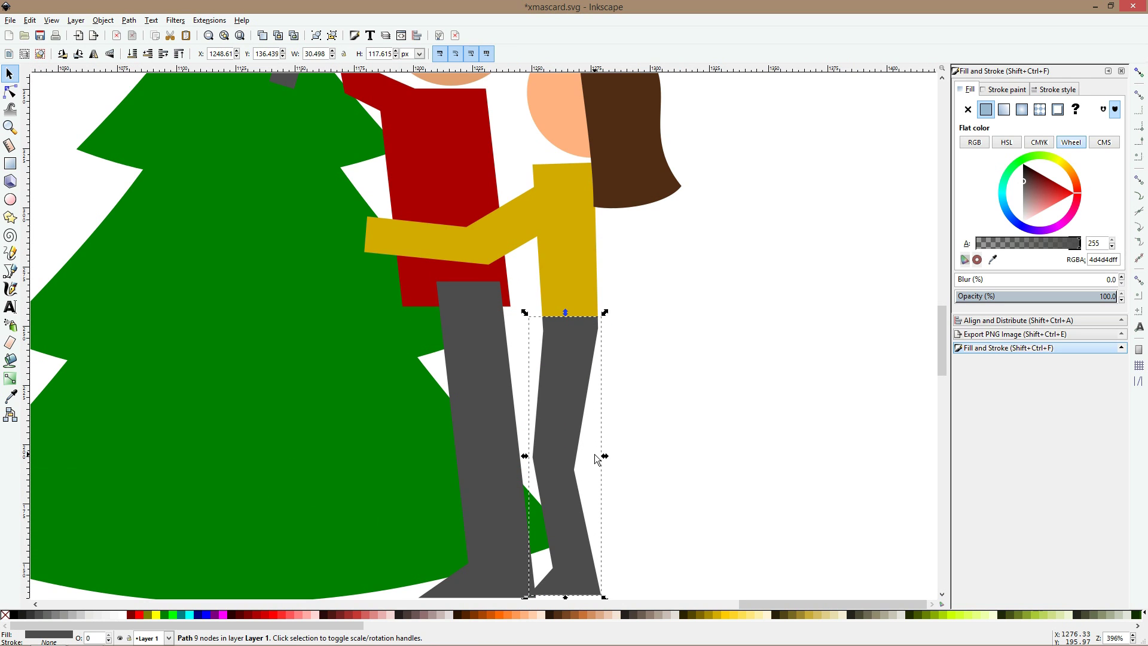
scroll(595, 454, "down", 1)
left_click(407, 615)
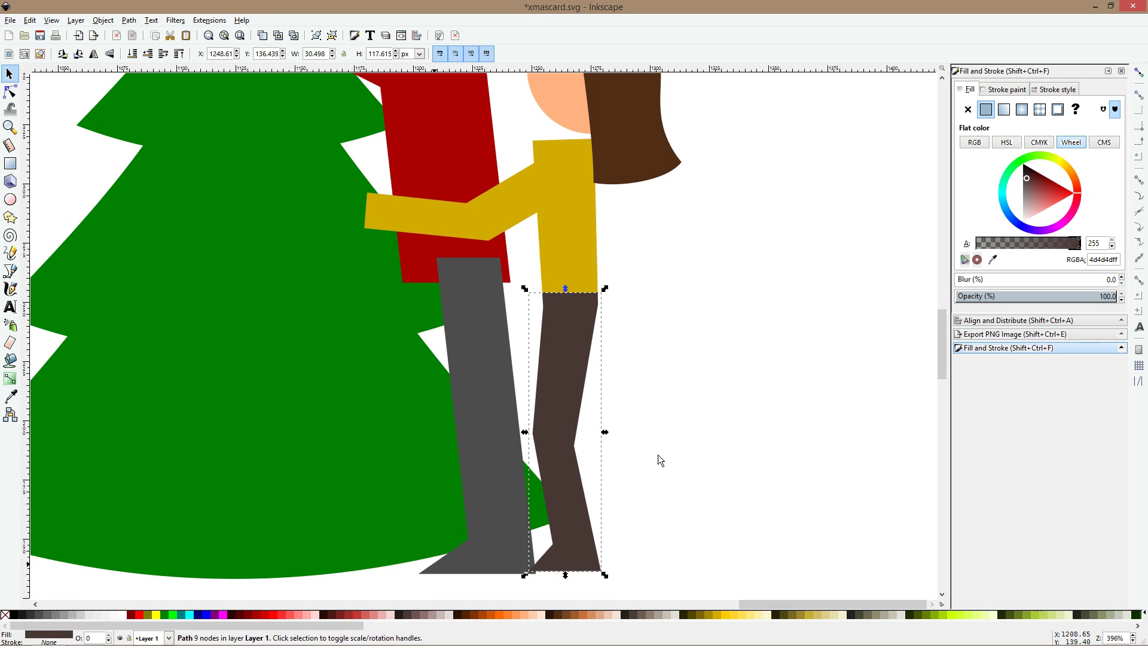
left_click(657, 454)
- Try several blue shades on the man's legs and settle on a muted dark navy fill
left_click(479, 388)
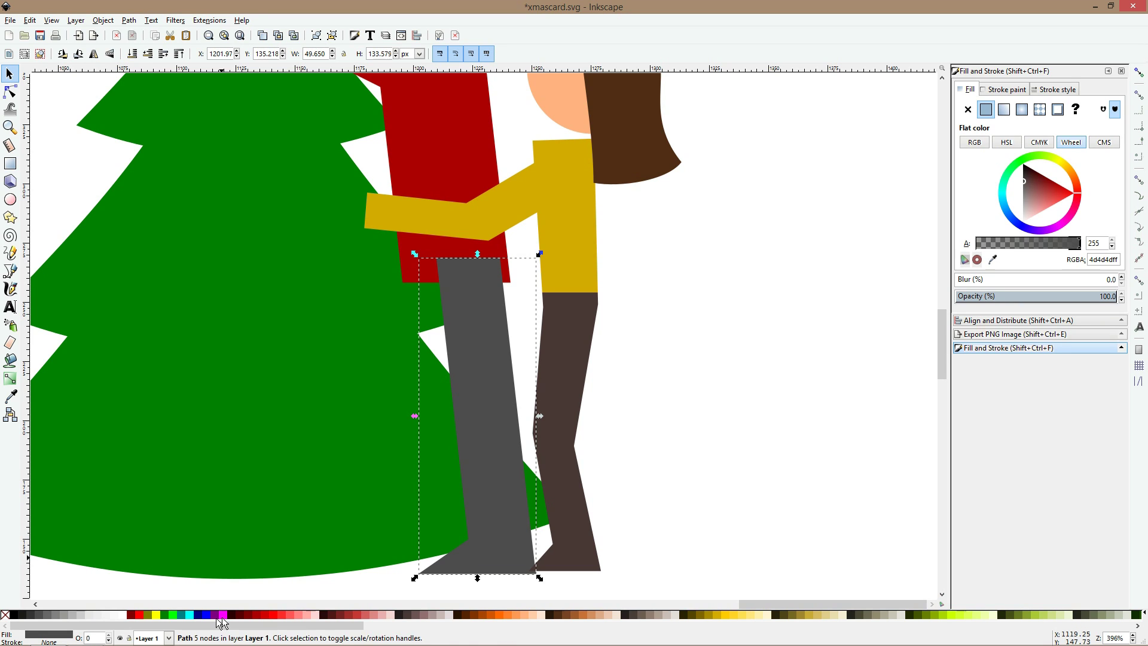
left_click_drag(221, 621, 789, 643)
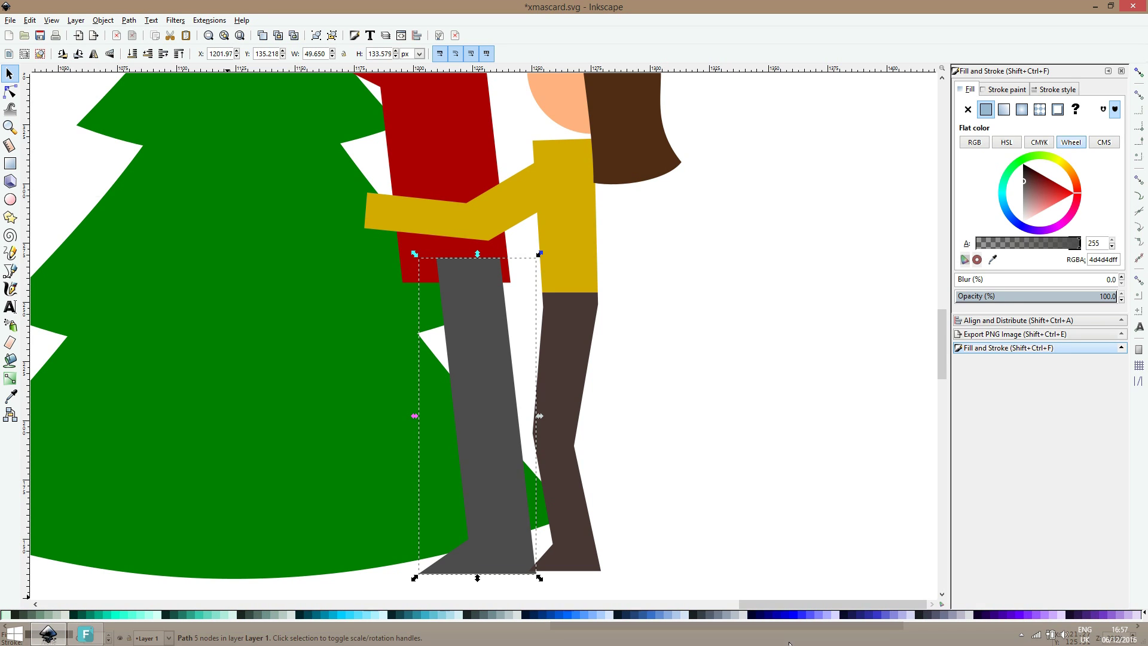
left_click(622, 614)
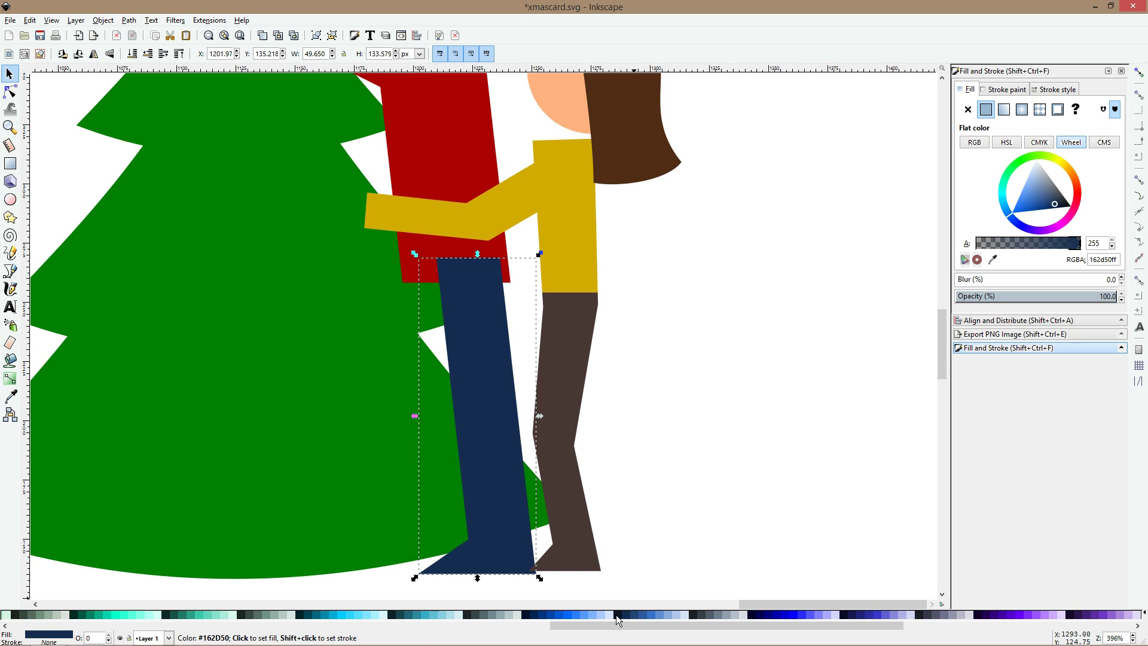
left_click(532, 615)
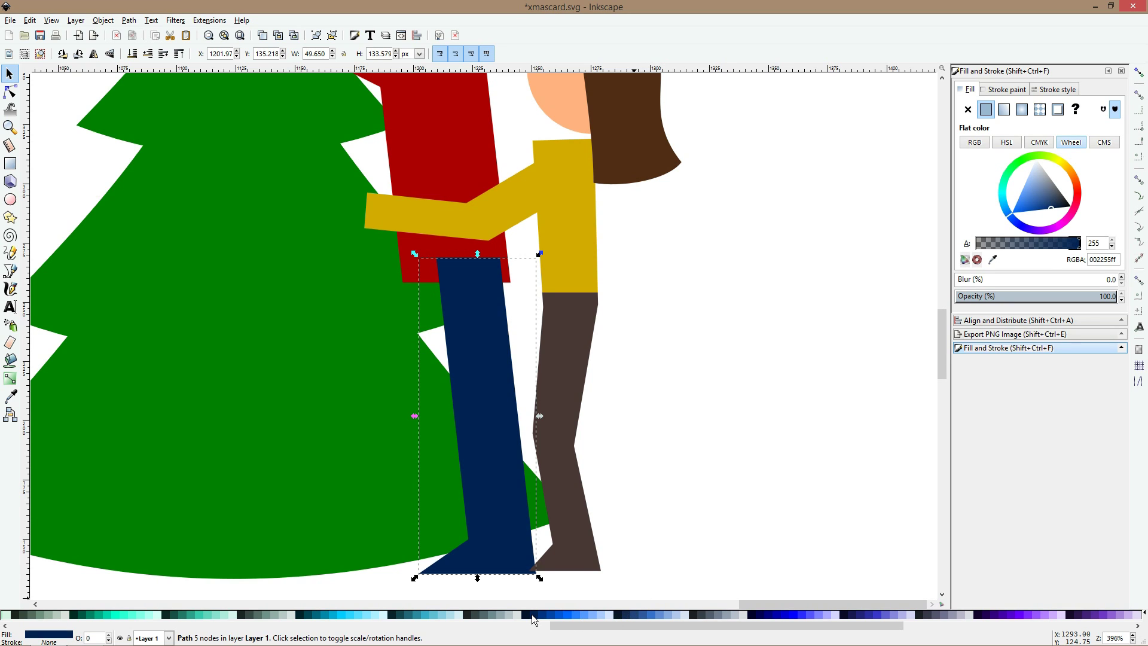
left_click(701, 612)
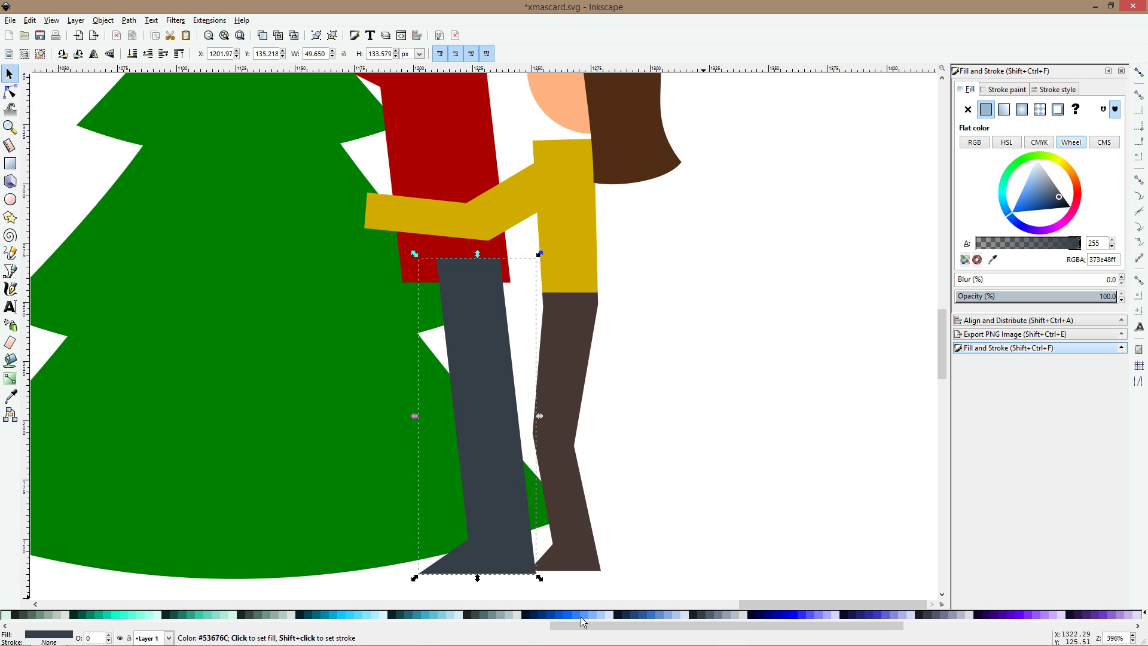
left_click(1042, 210)
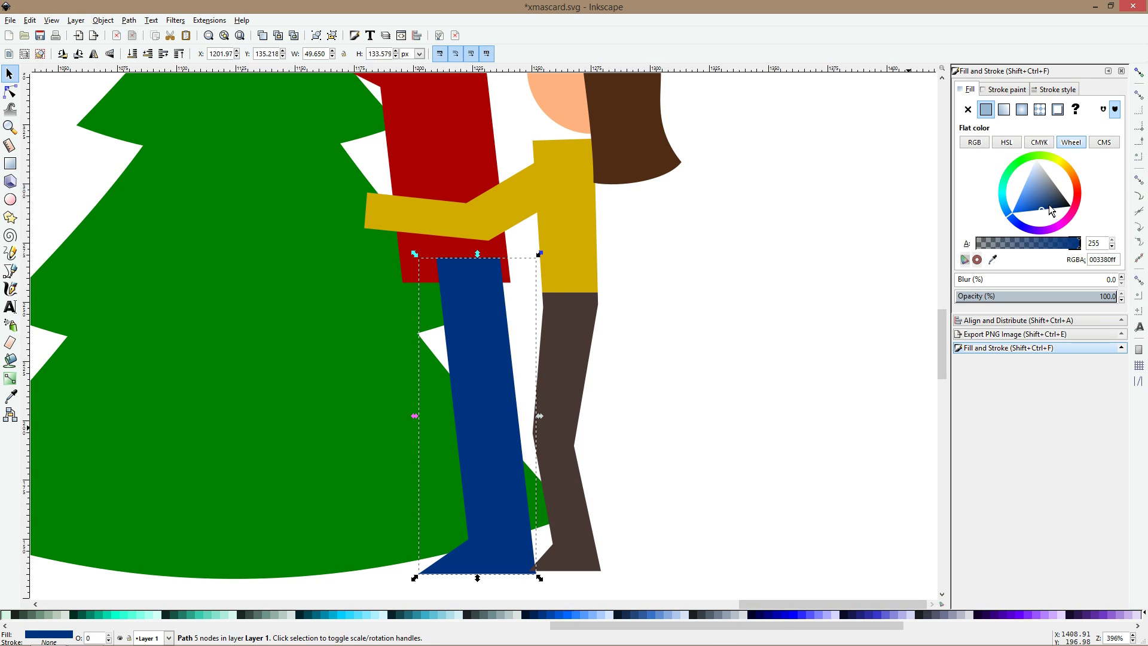
left_click(1050, 204)
left_click_drag(1049, 203, 1054, 205)
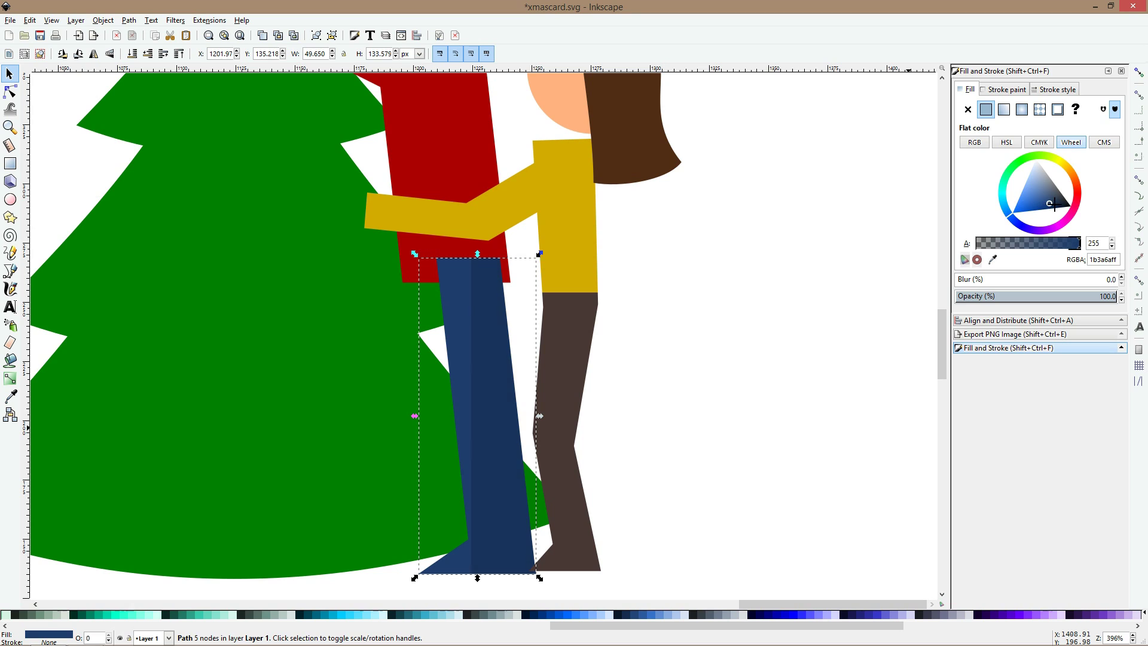
left_click(723, 331)
scroll(536, 308, "down", 3)
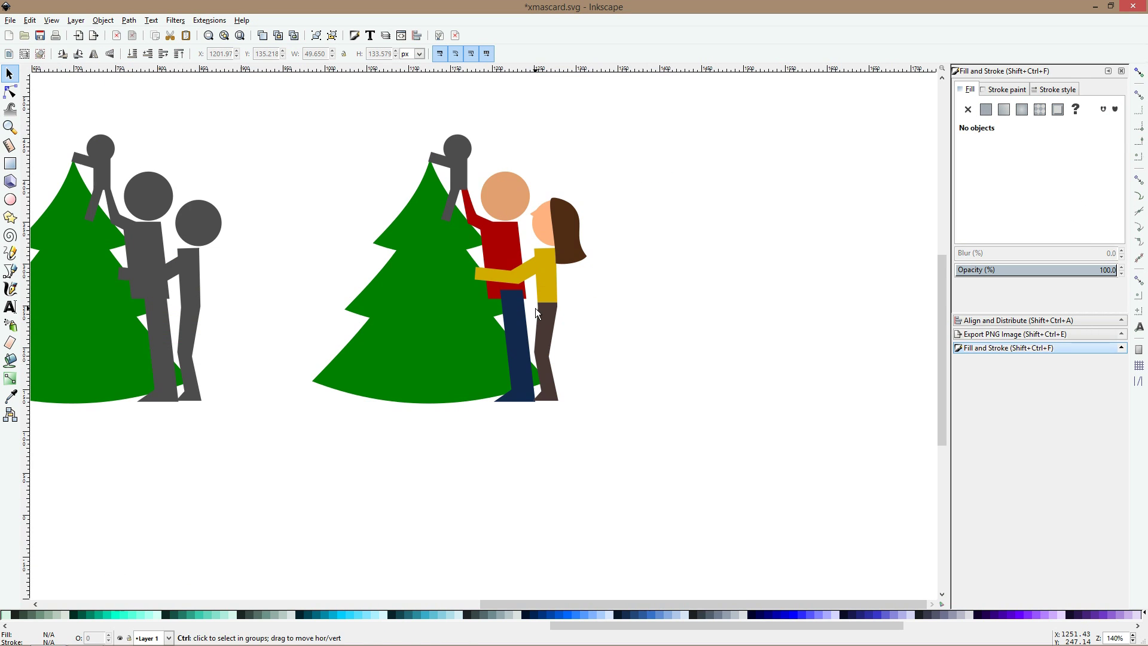
left_click(500, 249, "ctrl")
left_click(10, 91)
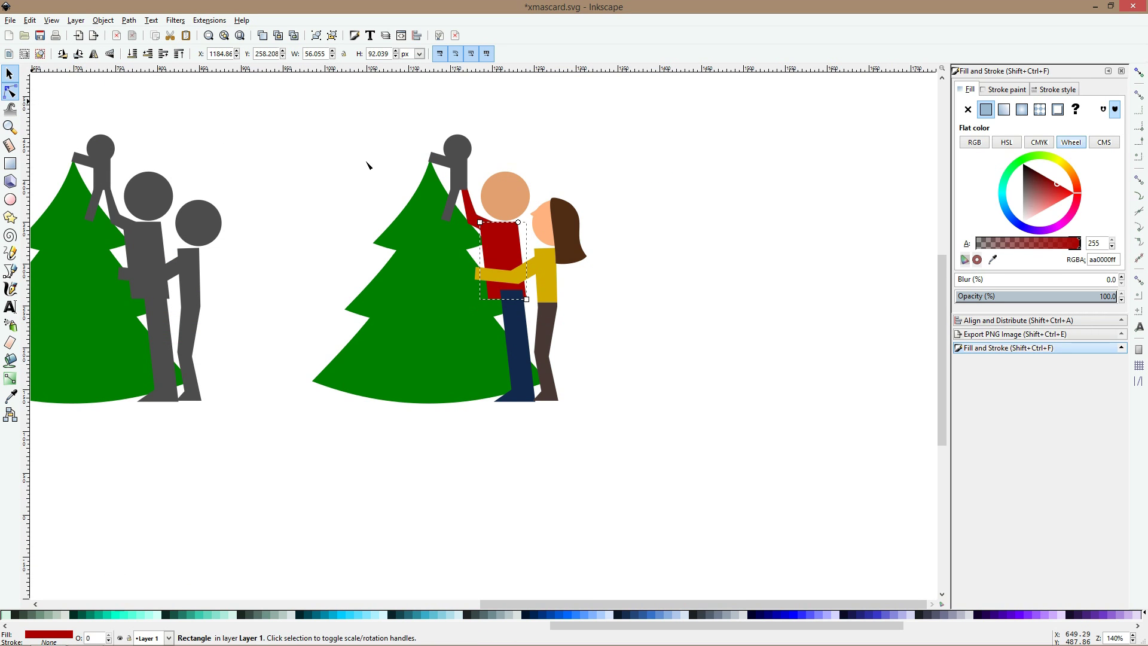
left_click(631, 187)
scroll(528, 166, "up", 1)
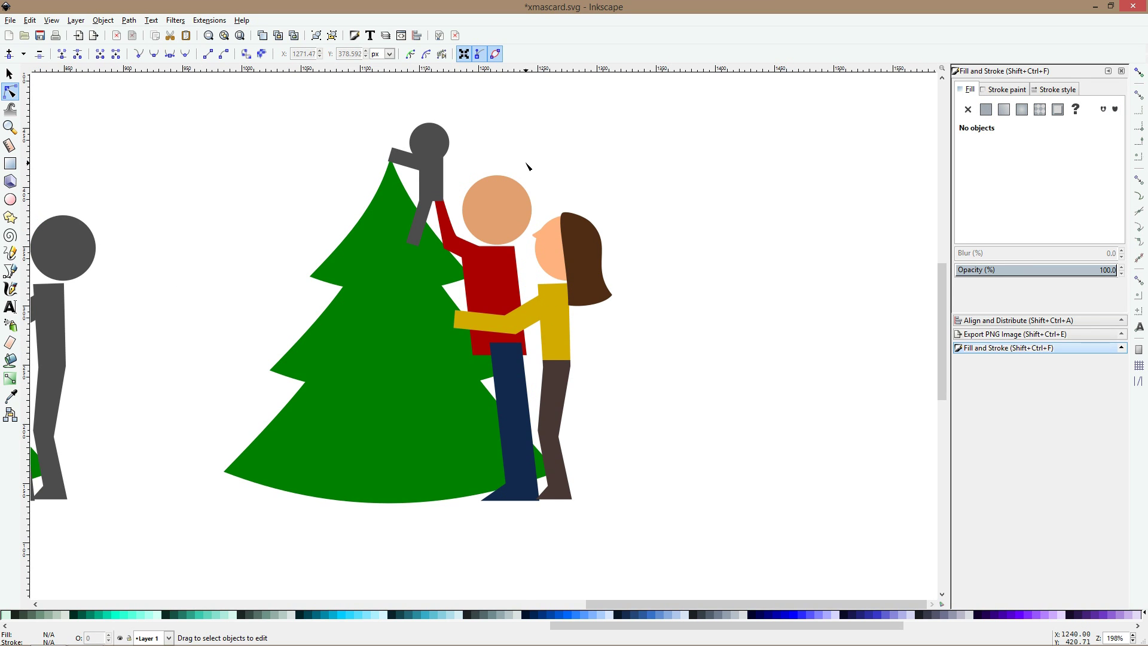
- Stretch the man's head circle upward into an ellipse about 58.6 px wide and 66.5 px high
scroll(528, 167, "up", 2)
left_click(492, 220)
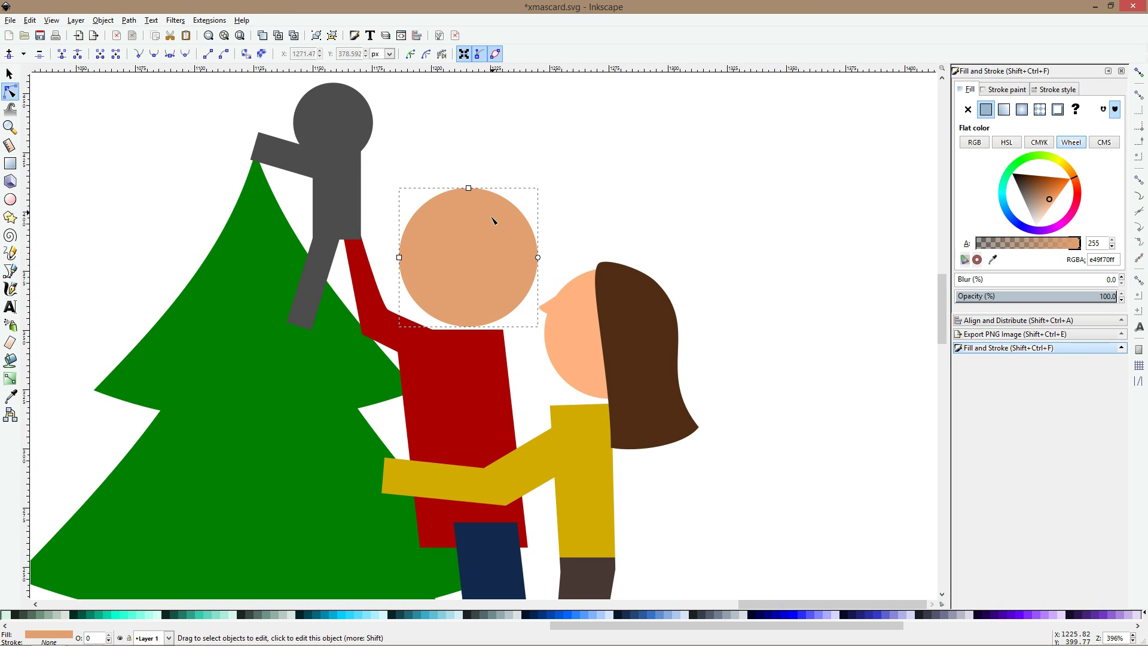
left_click(10, 163)
key("s")
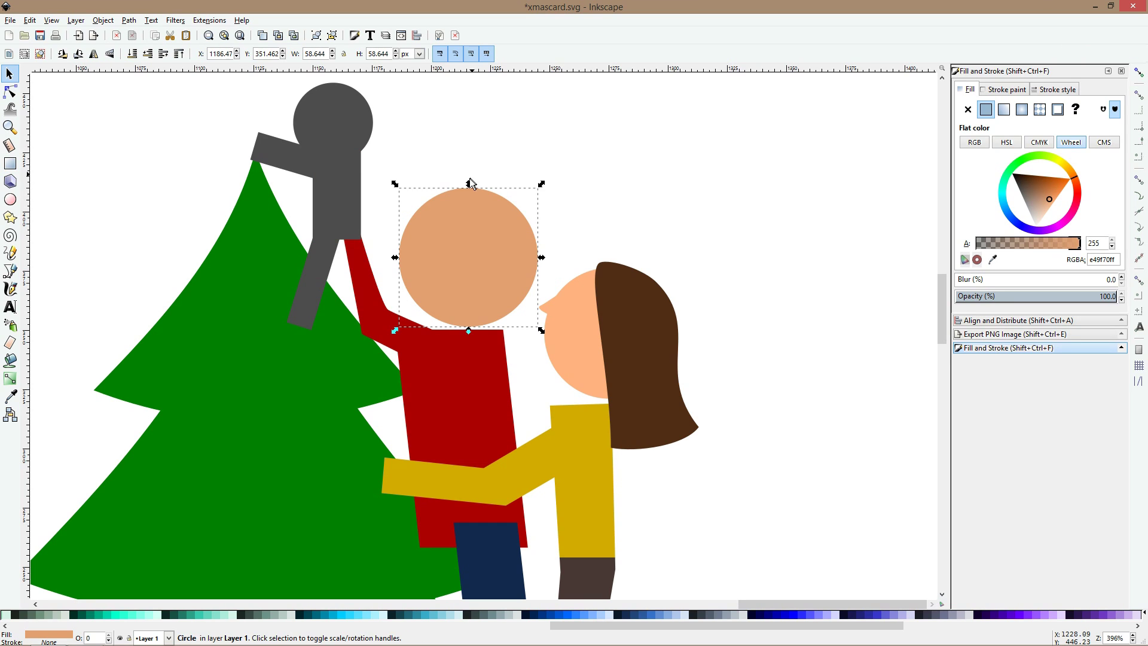
left_click_drag(468, 182, 469, 165)
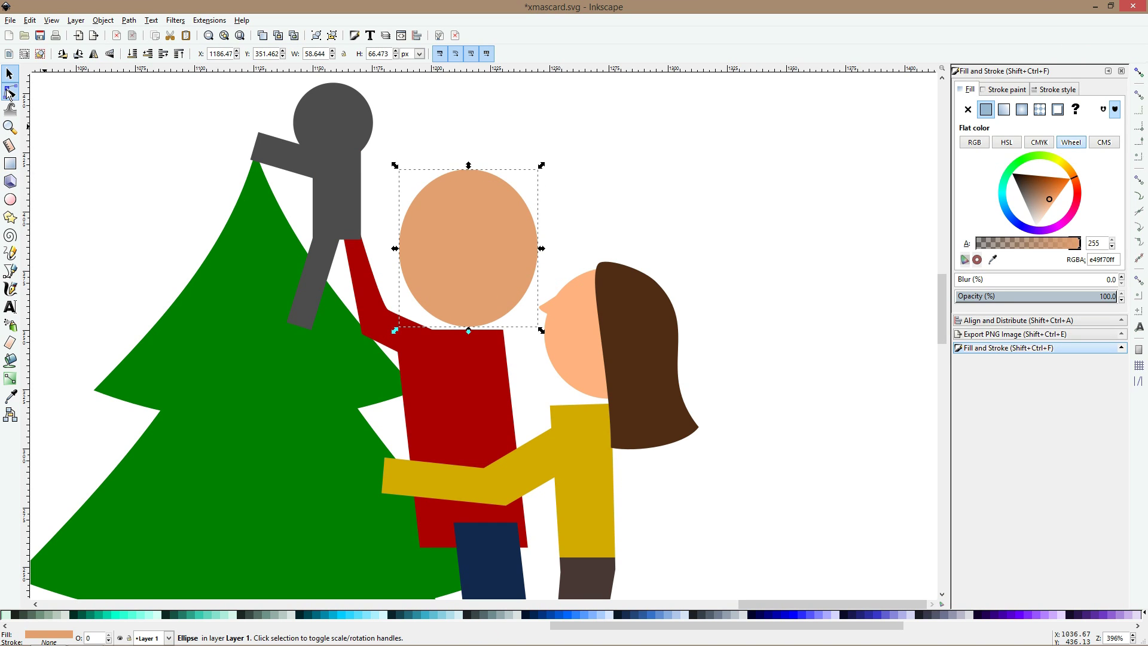
- Convert the man's head to a path and reshape it into an egg by lowering its front node and raising its top node
left_click(9, 93)
key("ctrl+shift+c")
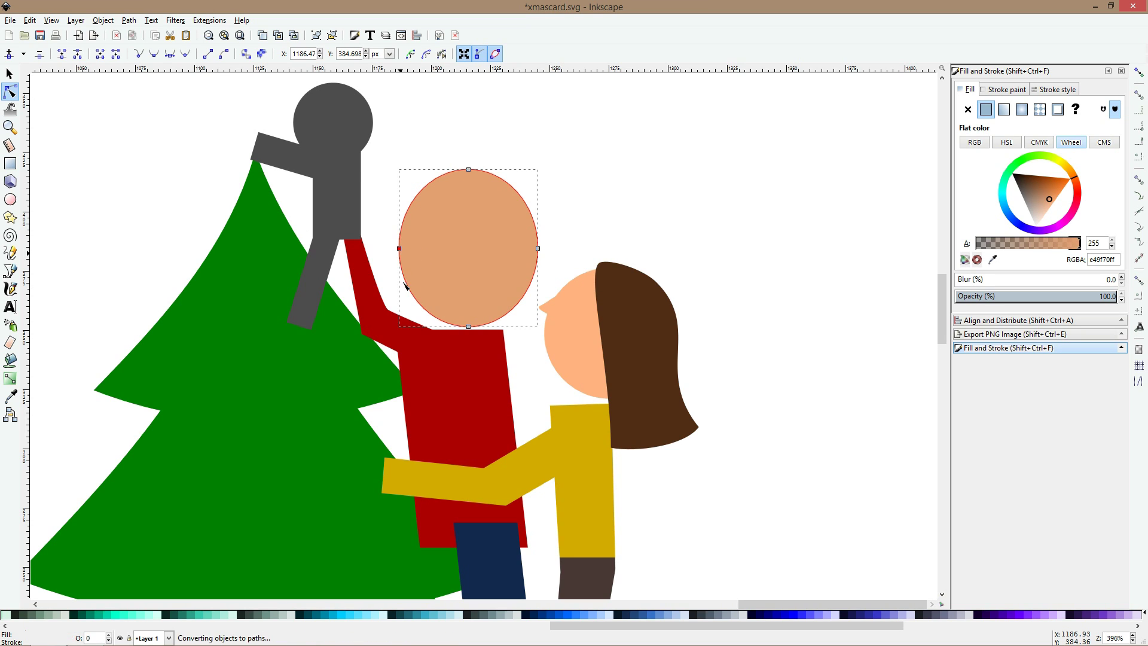
left_click_drag(400, 249, 403, 272)
left_click_drag(470, 169, 469, 159)
- Narrow the woman's face by moving its front node inward, rotate the face slightly and refit her nose to it
left_click(551, 307)
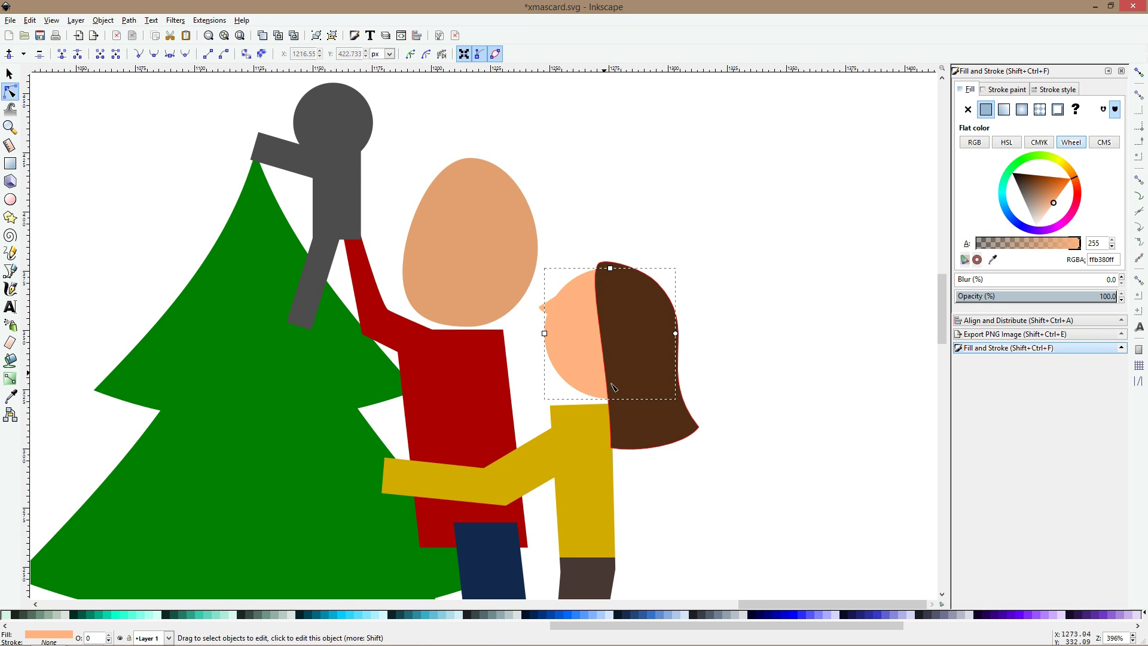
left_click_drag(544, 333, 564, 335)
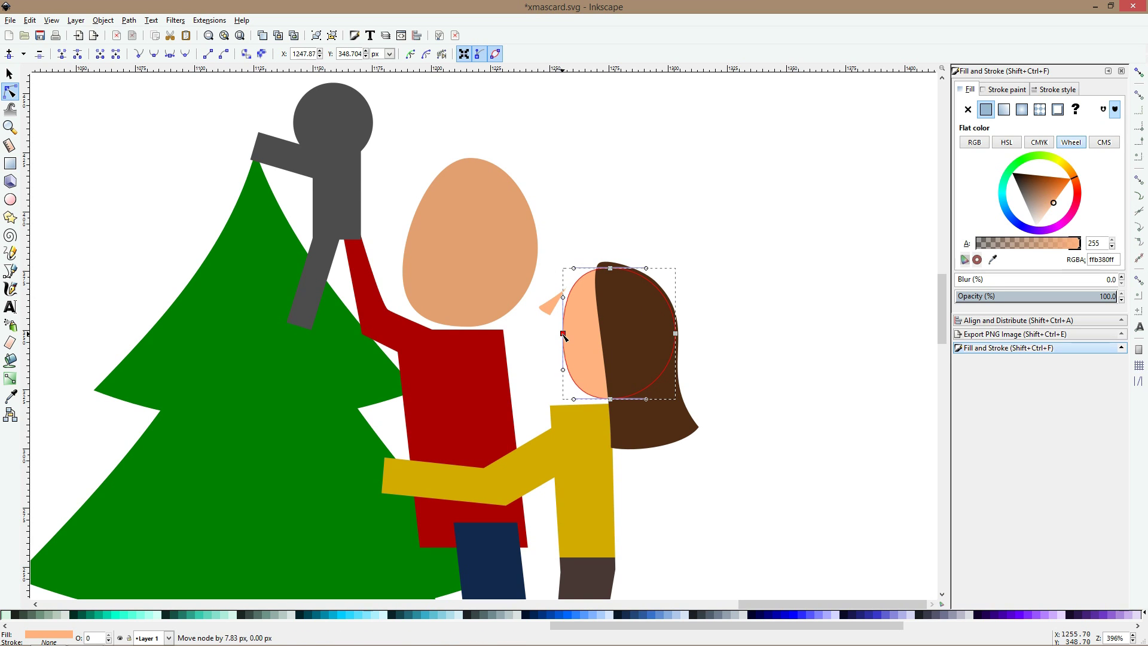
key("s")
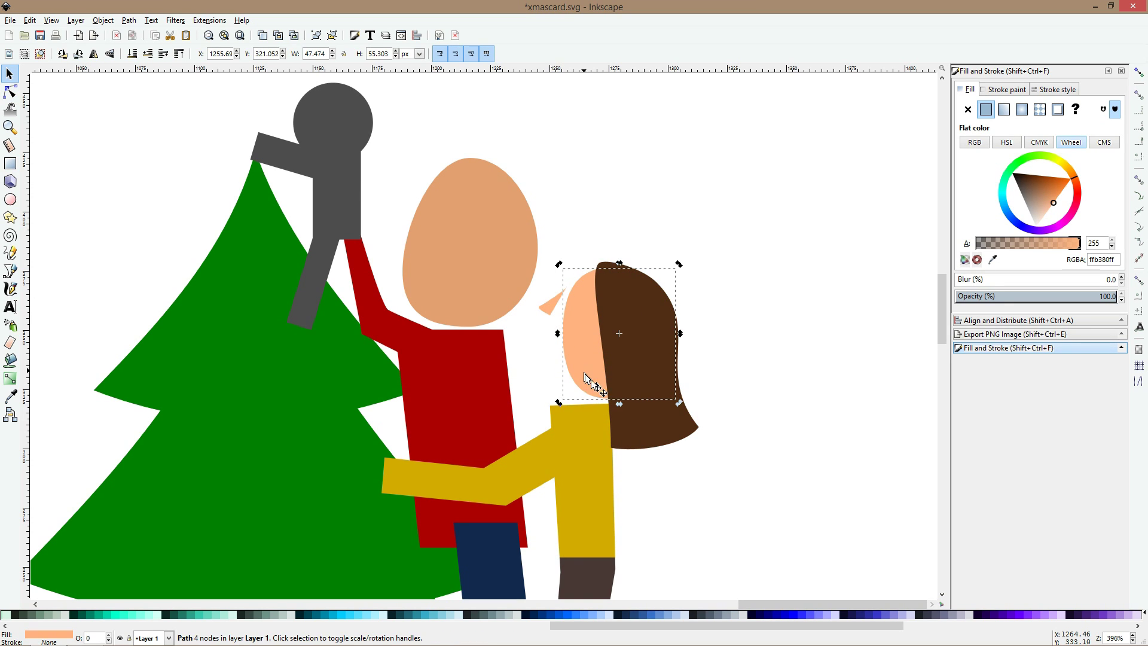
left_click_drag(560, 403, 525, 354)
left_click(553, 309)
key("n")
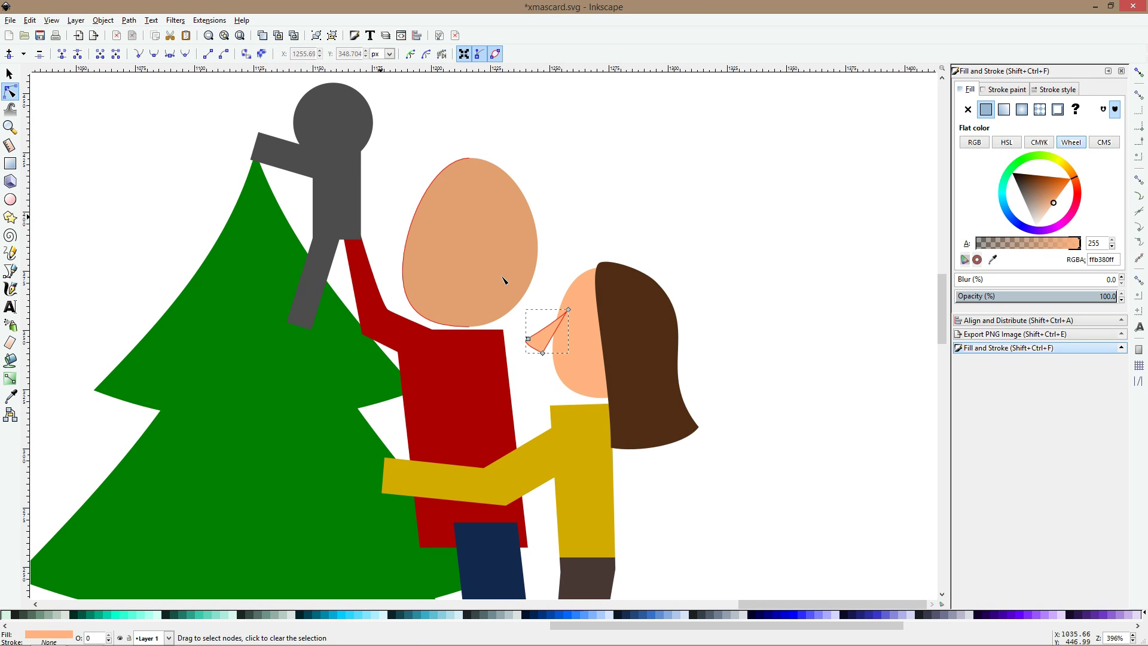
key("s")
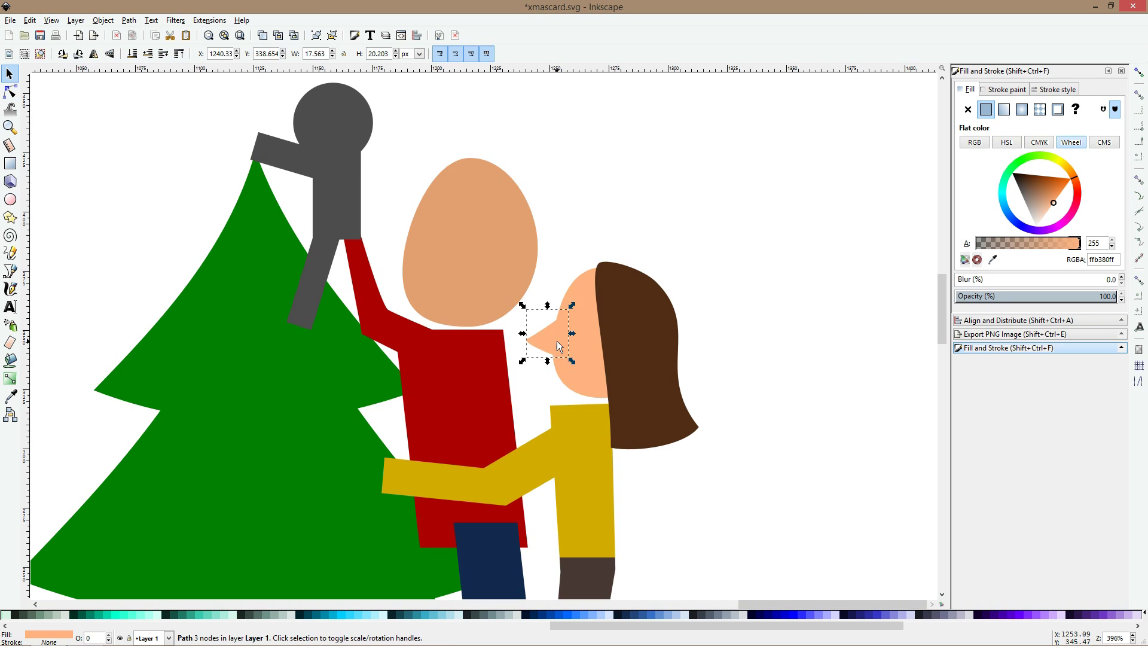
- Place a copy of the woman's nose on the front of the man's face and match it to his skin colour
left_click_drag(556, 326, 396, 216)
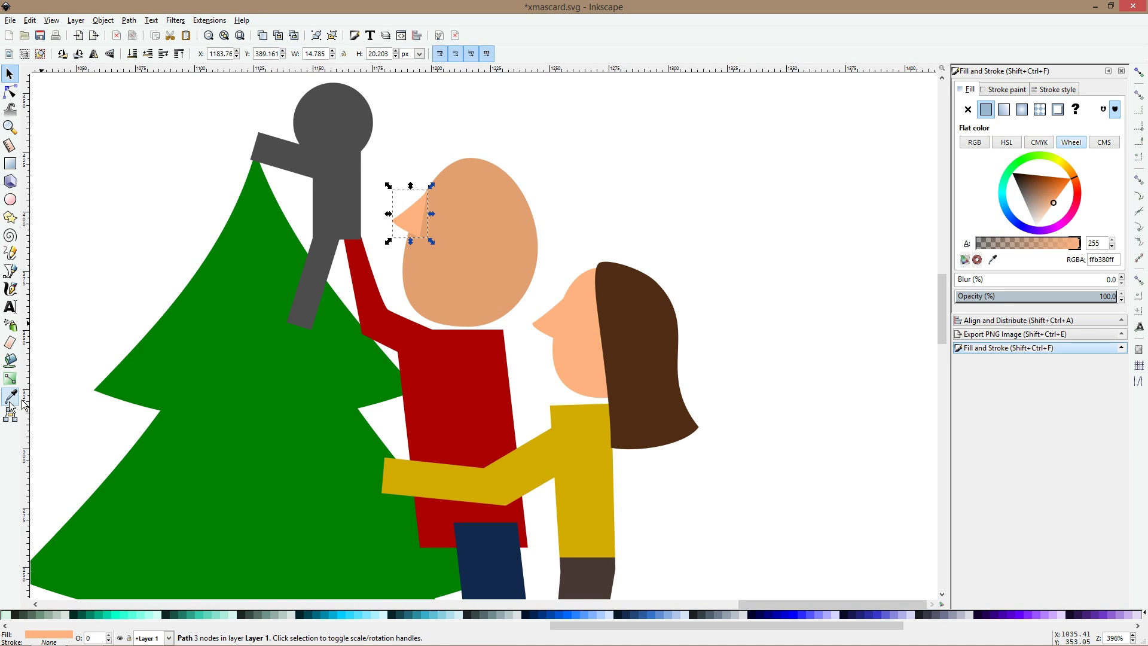
left_click(450, 288, "shift")
key("ctrl+plus")
key("v")
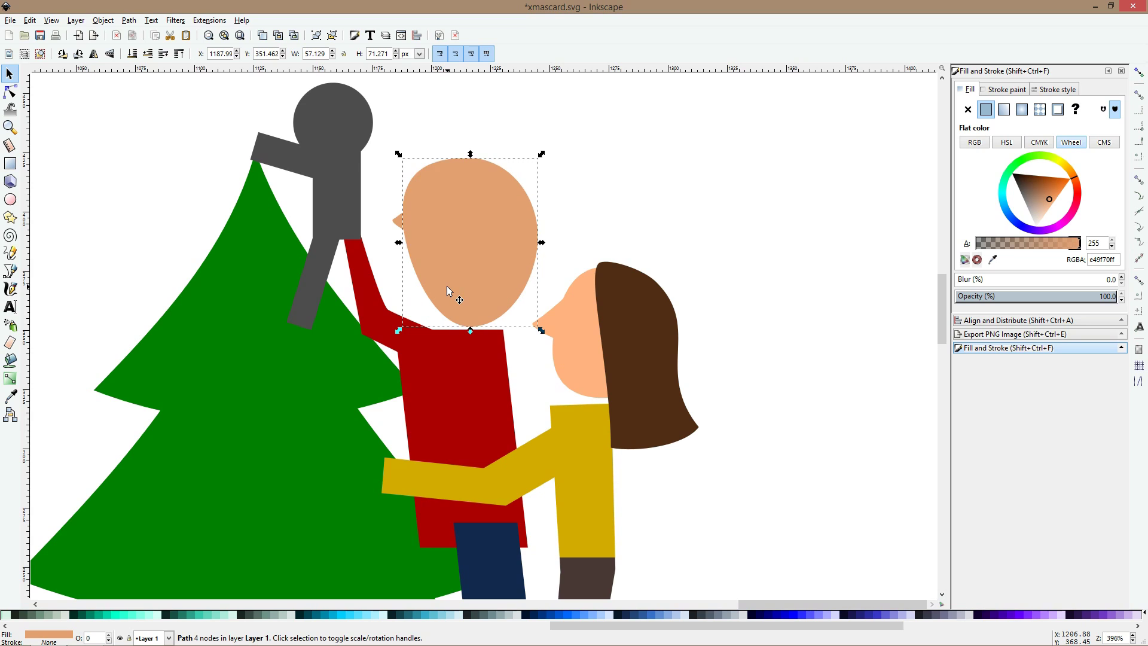
key("h")
key("h")
- Rotate the man's head clockwise, and move head and nose together slightly back and down onto his shoulders
left_click(473, 236)
left_click_drag(541, 156, 590, 213)
key("Escape")
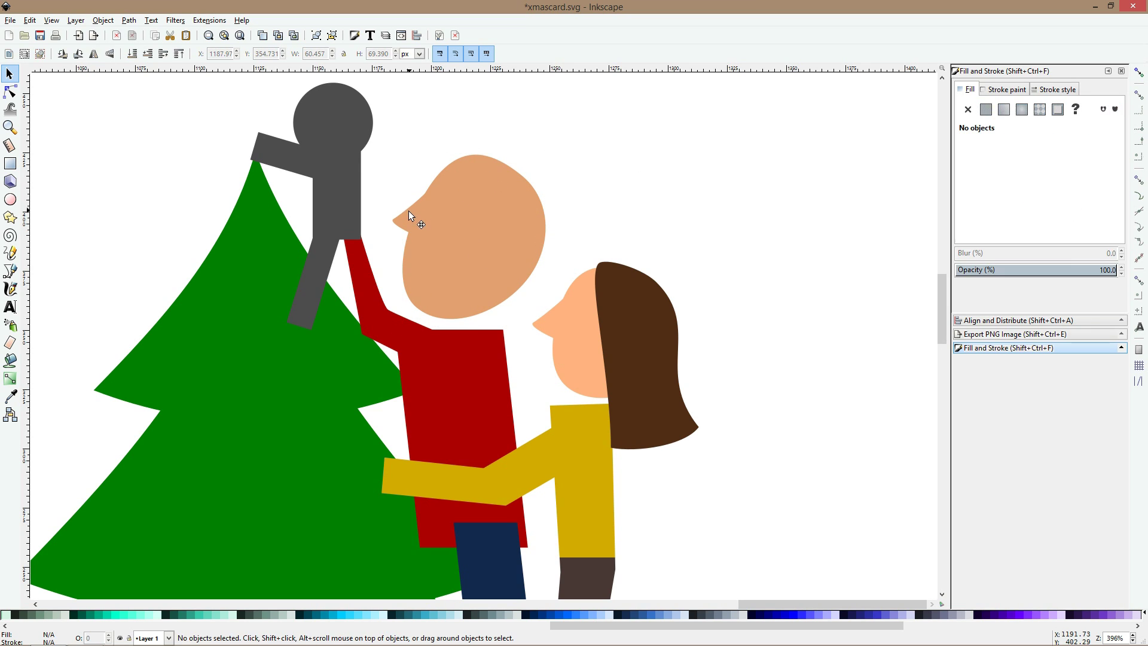
left_click(493, 230, "shift")
left_click_drag(493, 230, 519, 238)
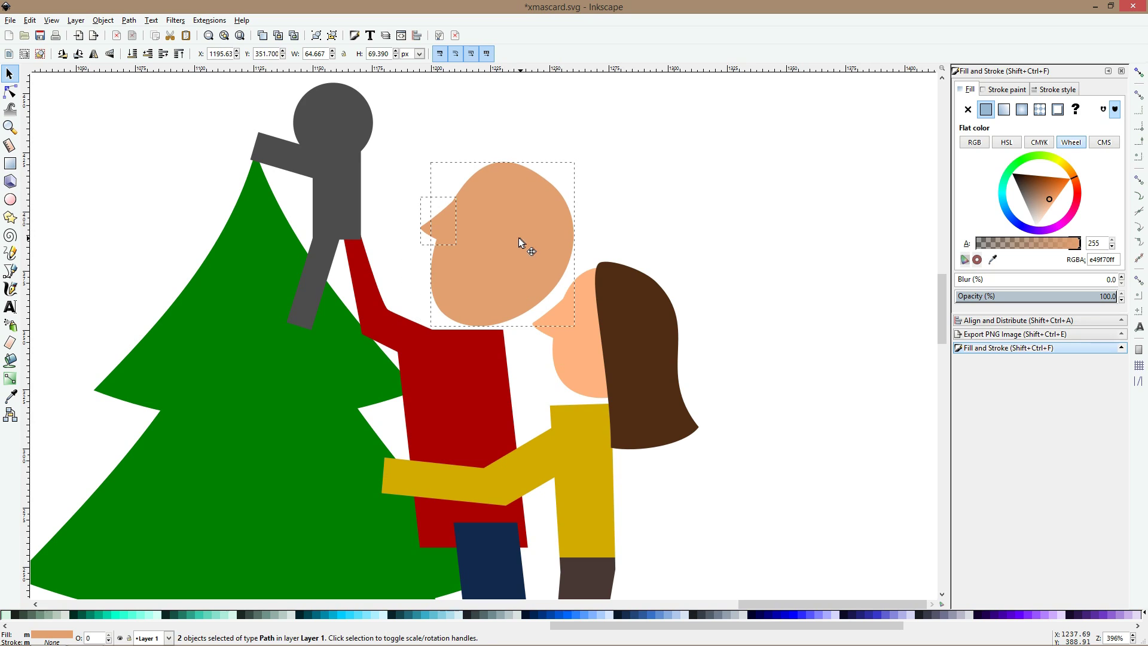
left_click(697, 139)
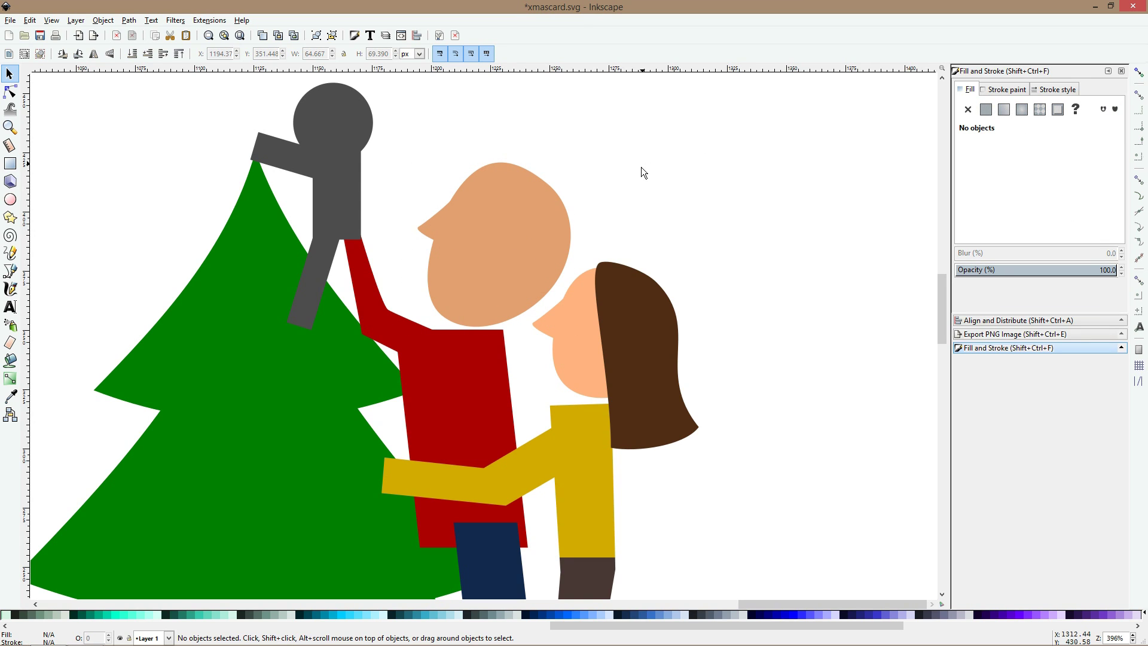
- Fill the child's torso with bright blue (#00AAD4)
left_click(10, 271)
key("s")
scroll(619, 252, "down", 5)
scroll(611, 238, "up", 2)
scroll(611, 238, "up", 2)
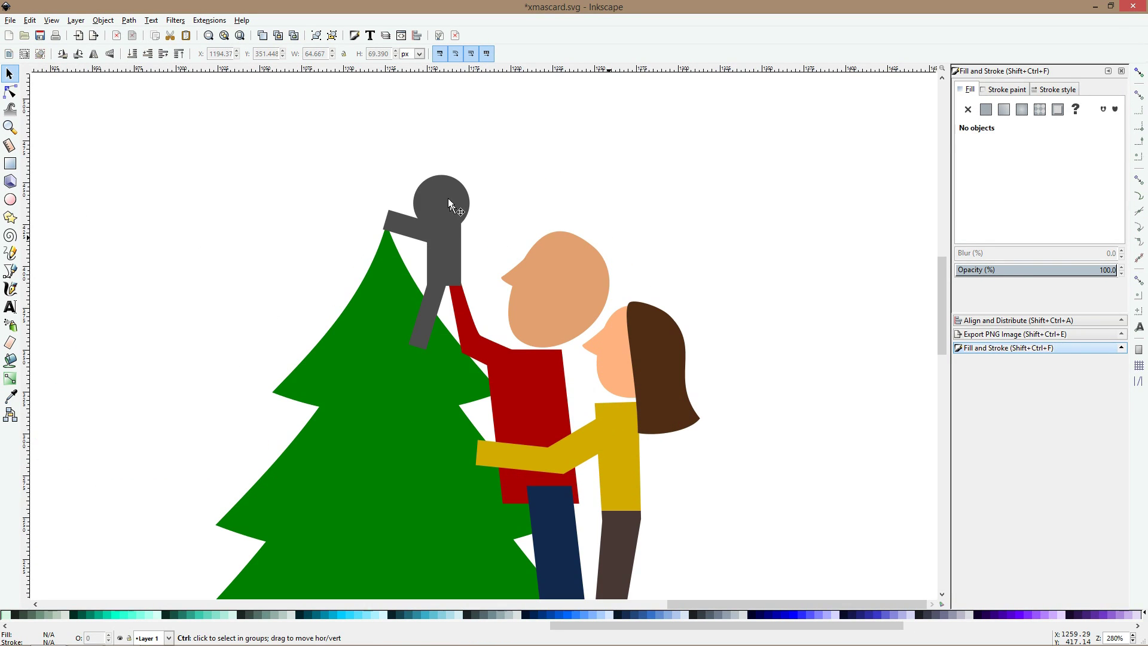
left_click(457, 240)
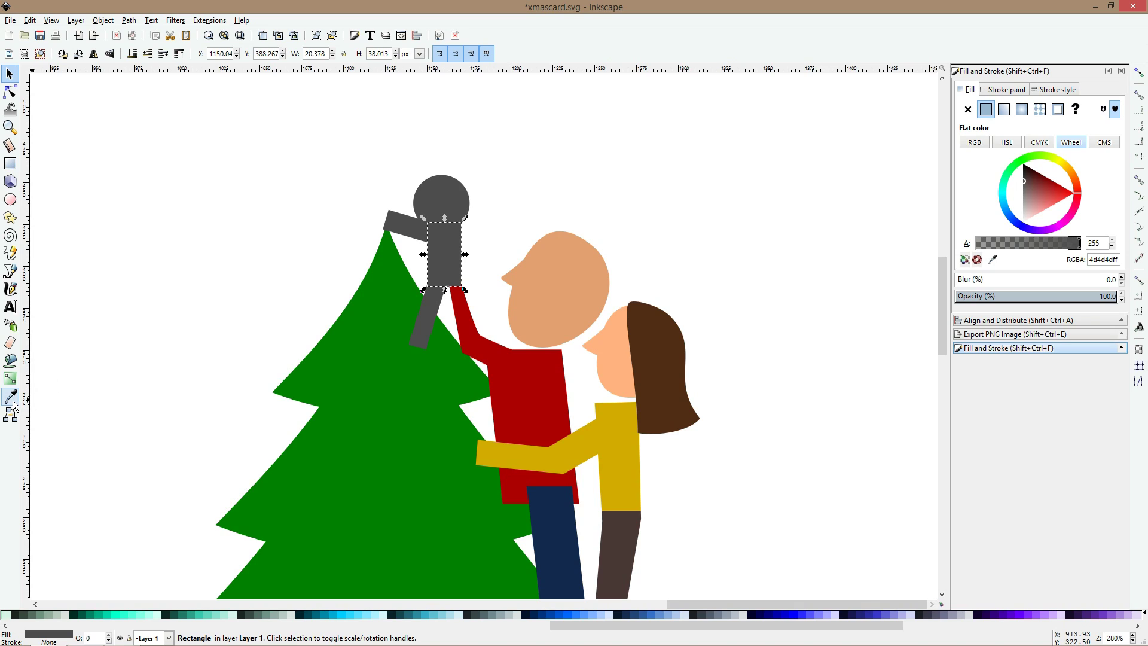
left_click(337, 616)
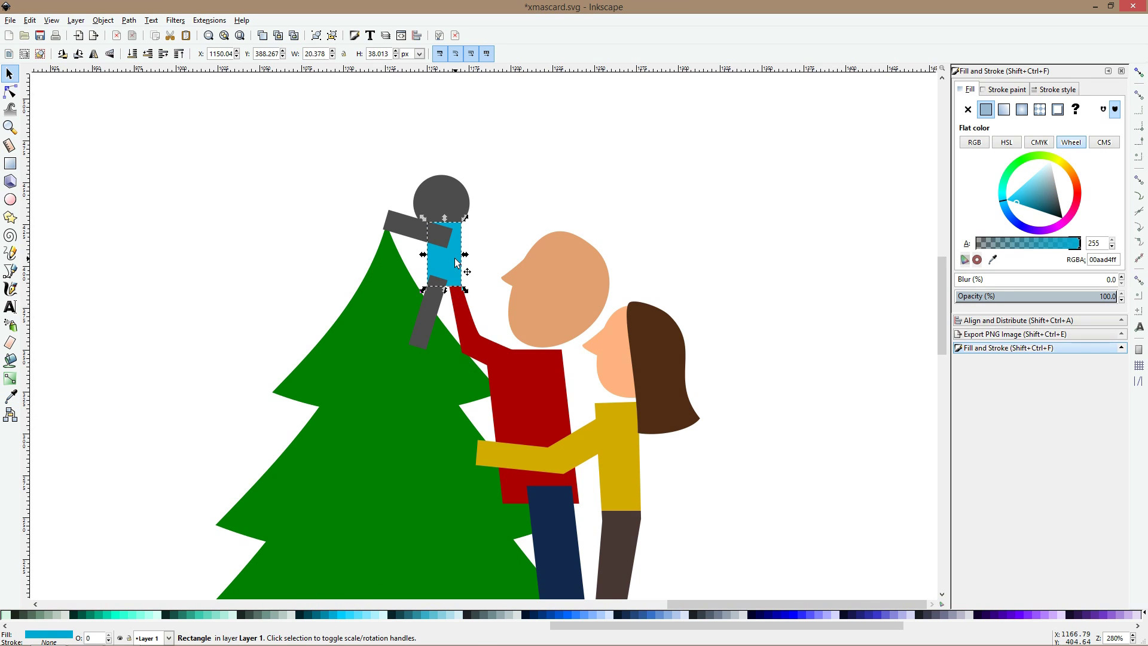
- Fill the child's arm with the blue sampled from the torso and have the man's hand in front of the torso
left_click(403, 224)
left_click(9, 396)
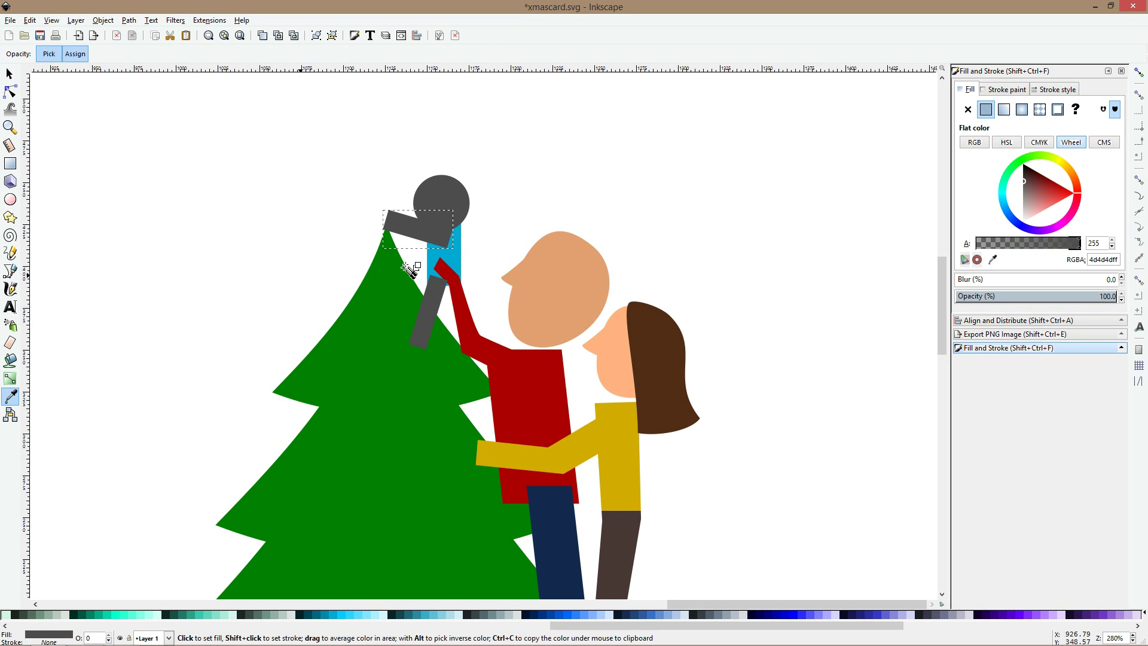
left_click(453, 248)
key("s")
- Fill the child's leg with bright orange (#FF6C00)
left_click(425, 301)
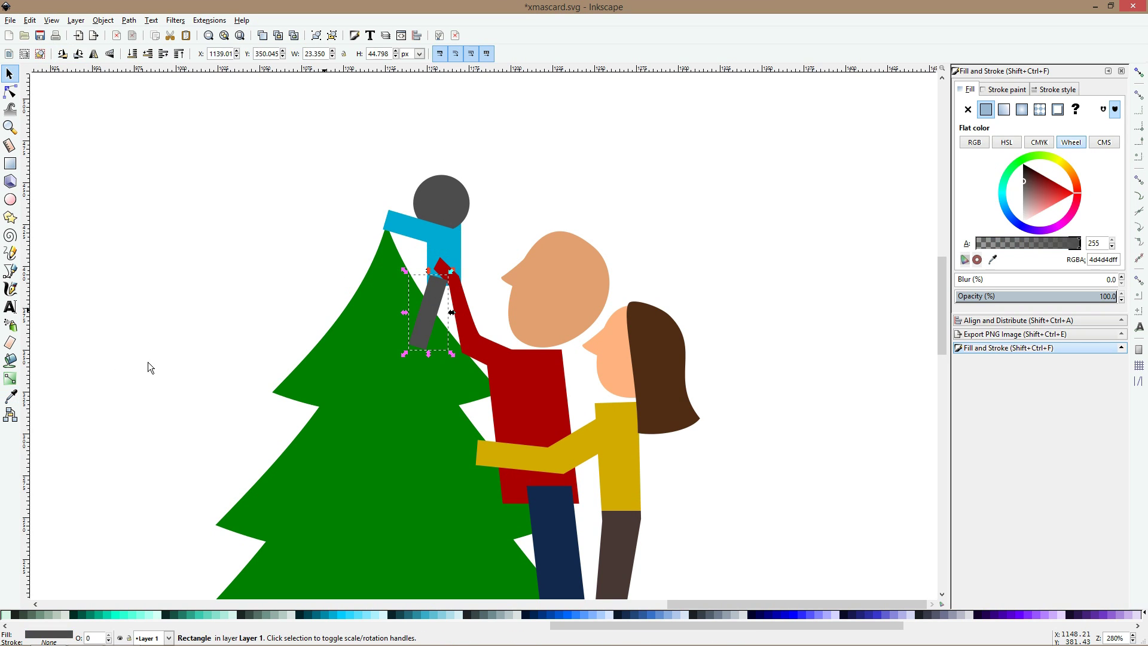
left_click(9, 396)
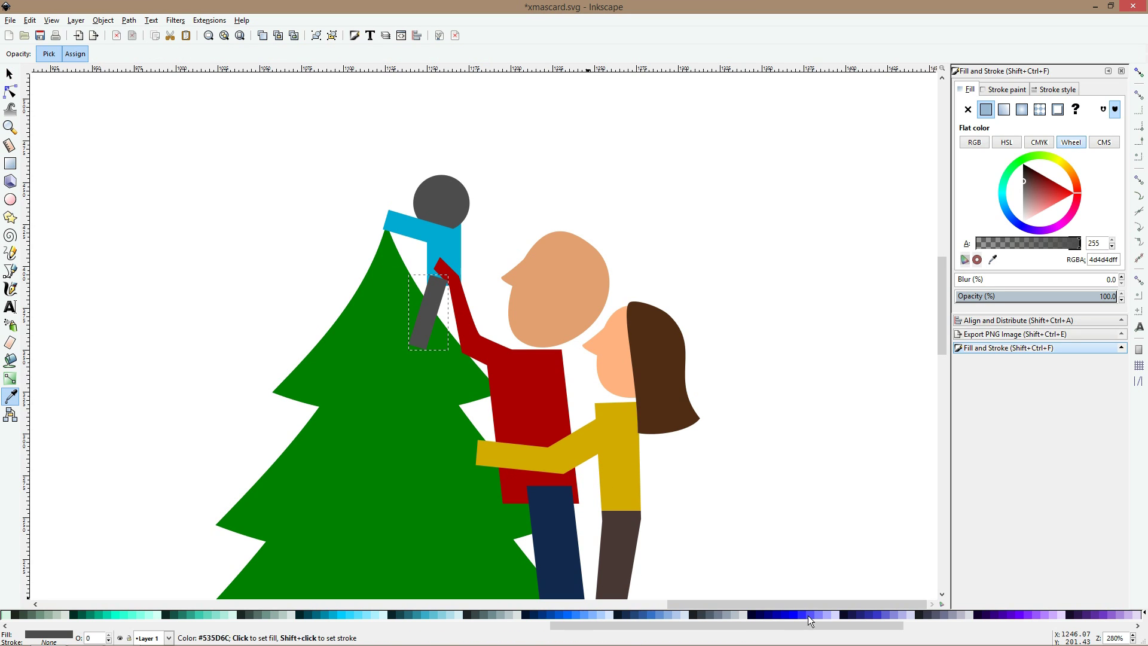
left_click(1051, 186)
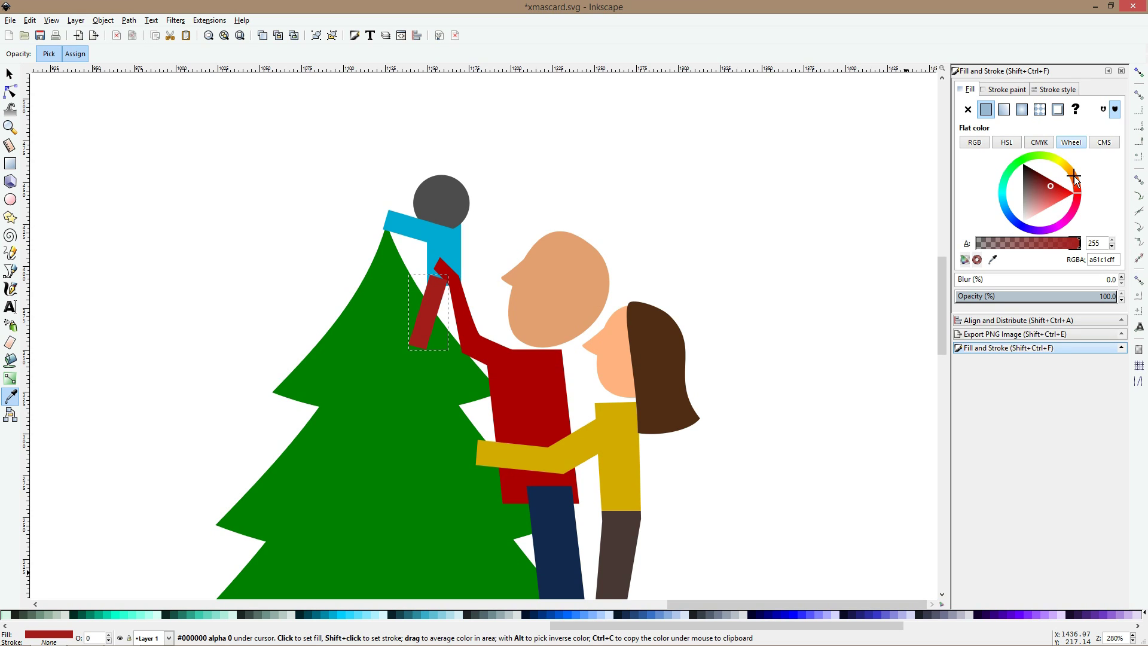
left_click(1075, 177)
left_click_drag(1064, 185, 1076, 183)
left_click(10, 74)
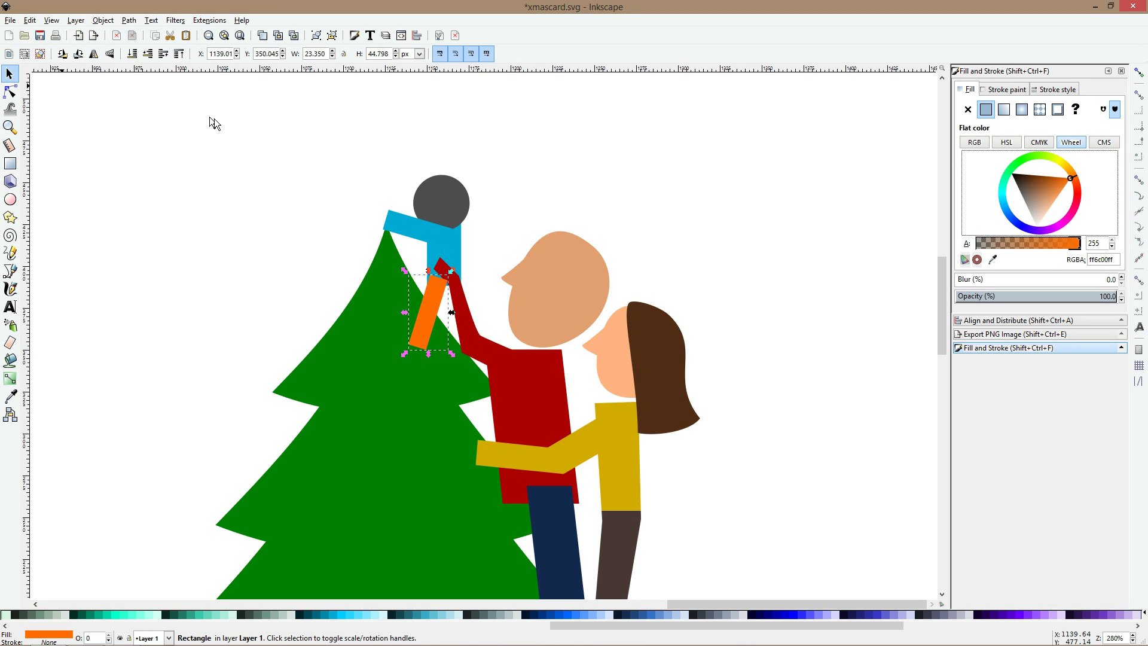
- Fill the child's head with the skin colour sampled from the man's head (#E49F70)
left_click(214, 119)
left_click(10, 397)
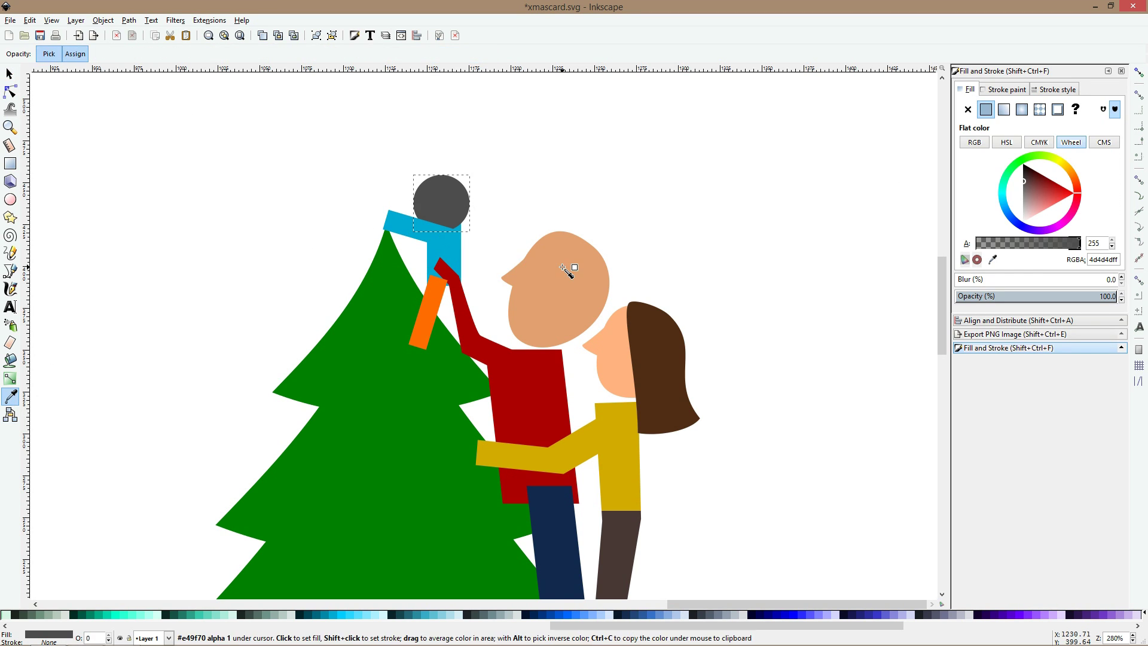
left_click(568, 269)
key("space")
left_click(633, 204)
- Duplicate the whole coloured tree and family and place the copy to the right of the original
scroll(633, 204, "down", 3)
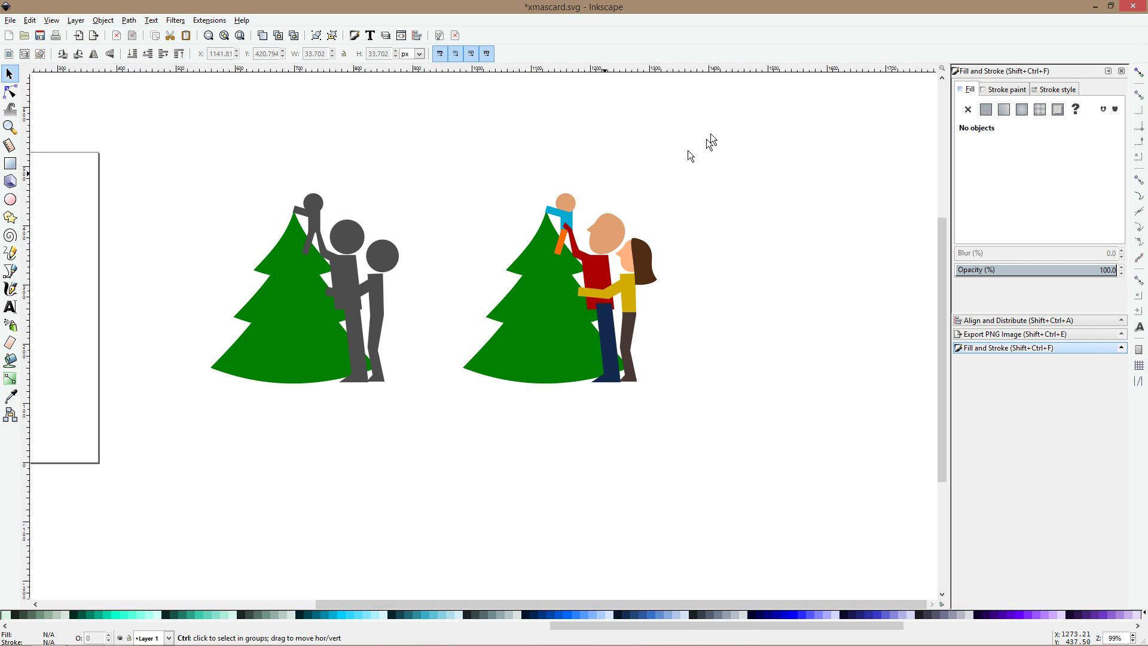
left_click_drag(711, 134, 406, 444)
left_click_drag(549, 379, 337, 377)
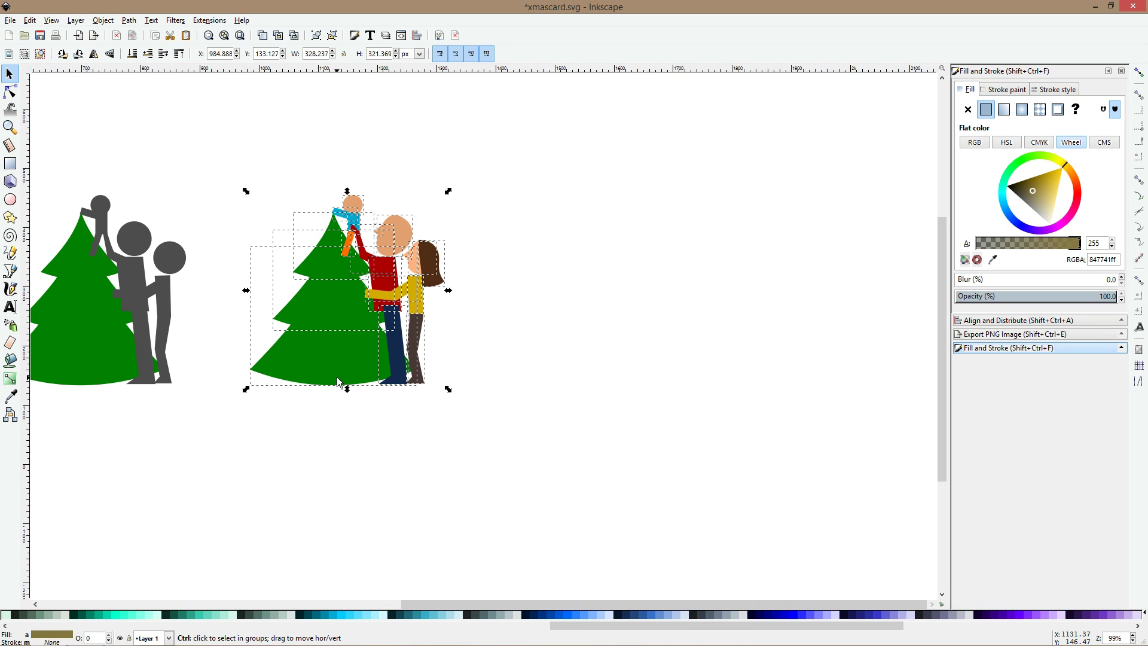
key("ctrl+d")
left_click_drag(345, 338, 609, 336)
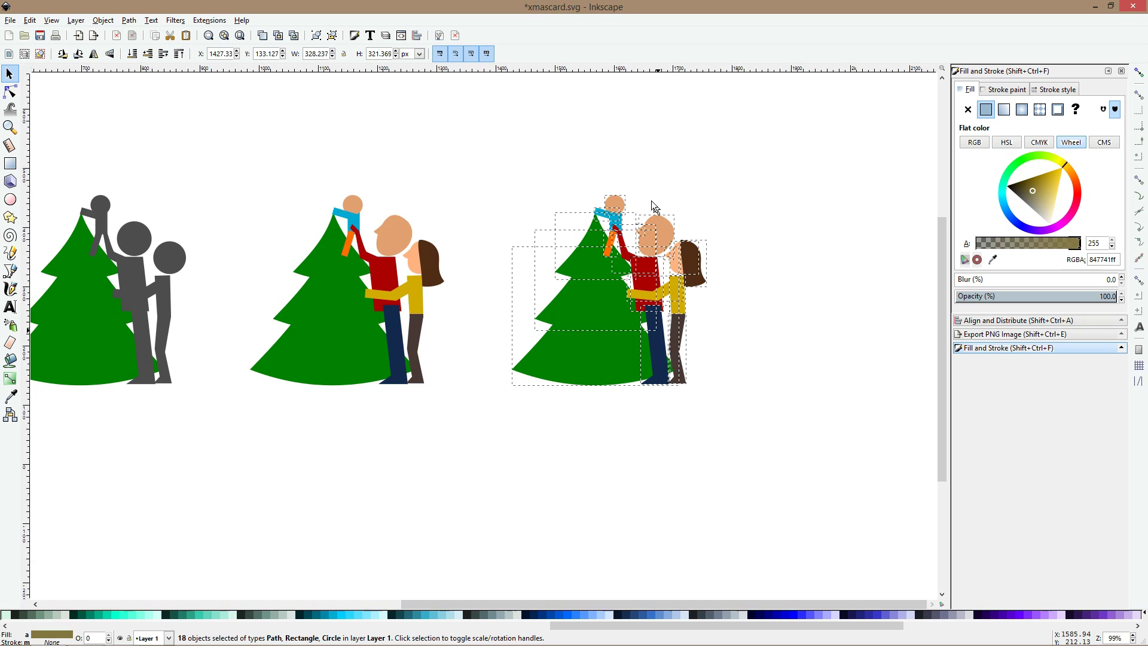
scroll(650, 199, "up", 3)
left_click(651, 198)
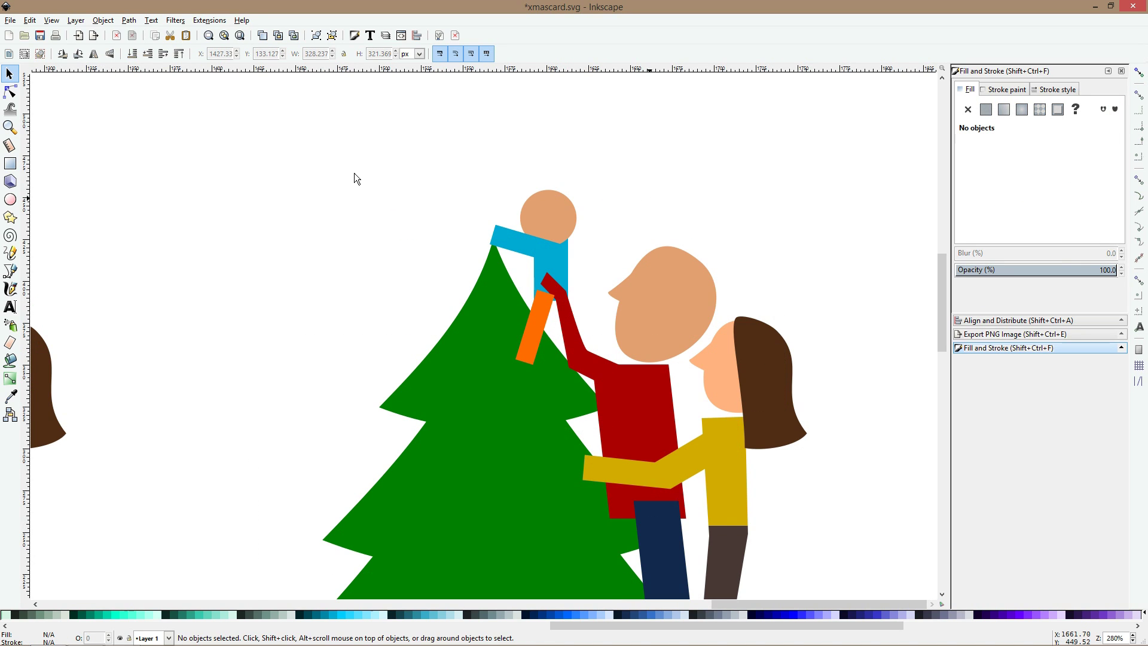
- Slim the woman's arm in the new copy by moving its lower elbow and shoulder nodes inward
left_click(10, 92)
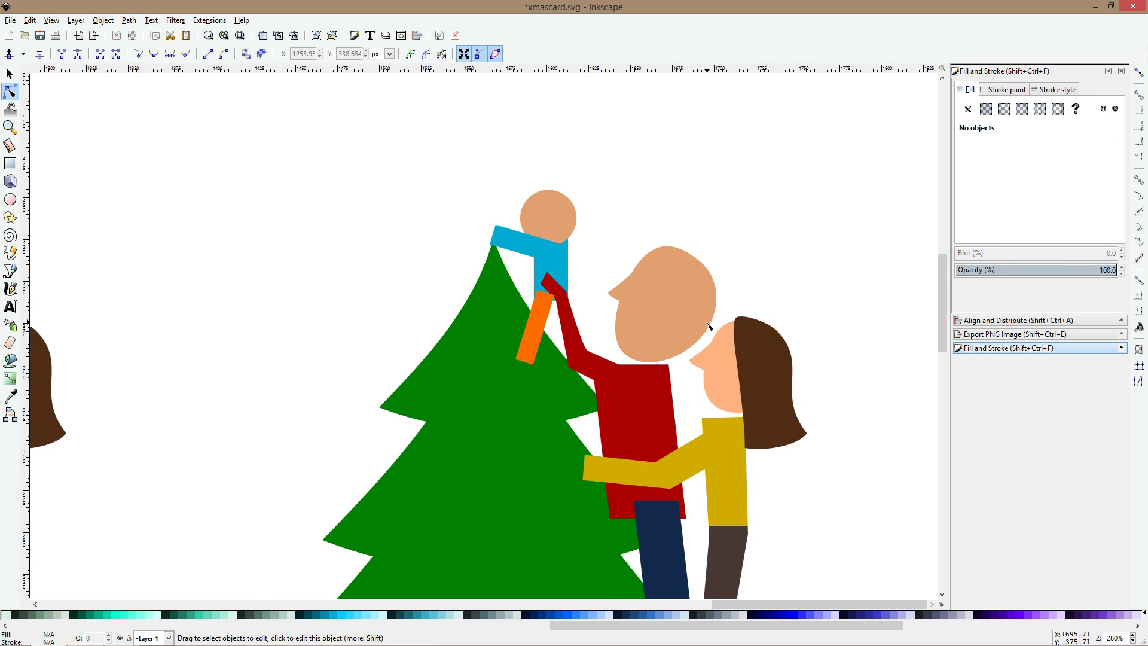
left_click(666, 471)
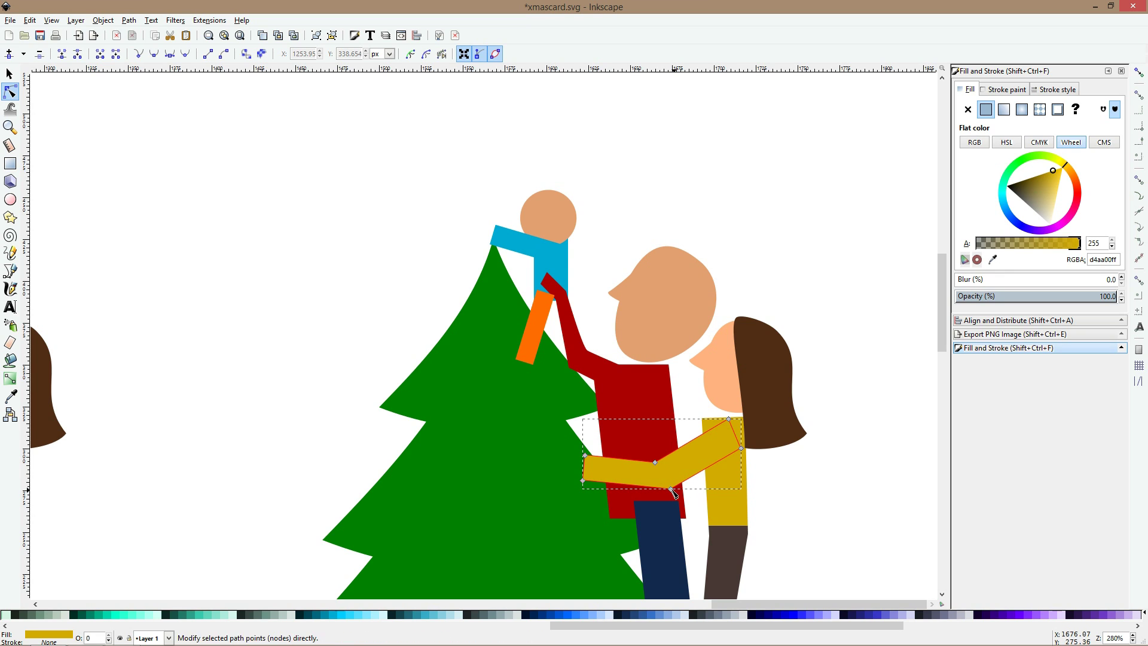
left_click_drag(670, 488, 691, 476)
left_click_drag(741, 447, 736, 436)
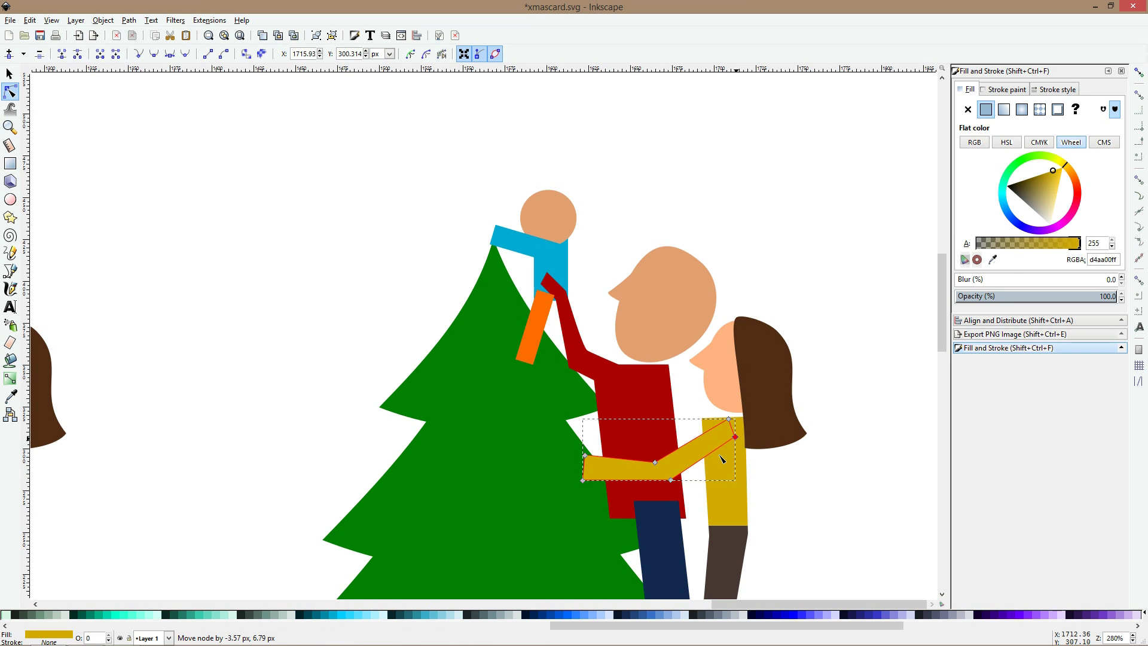
- Shorten the woman's forearm so it ends on the man's back and smooth the elbow nodes into a curve
left_click_drag(585, 457, 665, 461)
left_click(665, 461, "ctrl")
left_click(671, 480, "ctrl")
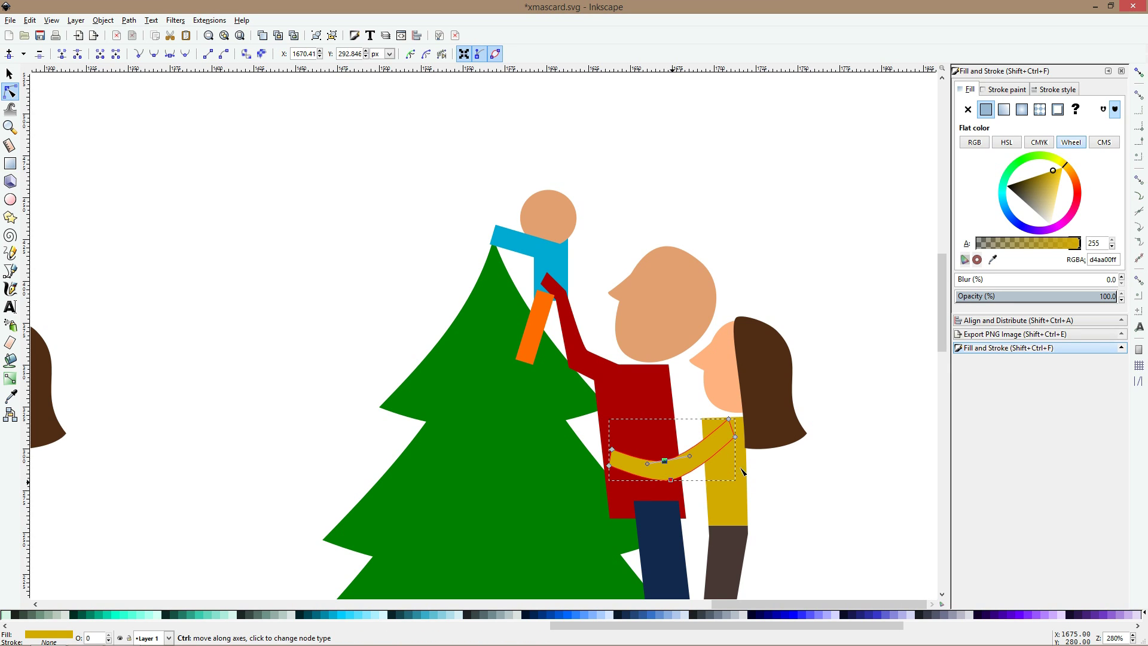
- Move the woman's face, nose and hair together against the man's head and tilt them slightly counterclockwise
left_click(720, 377)
key("F1")
left_click_drag(827, 266, 674, 420)
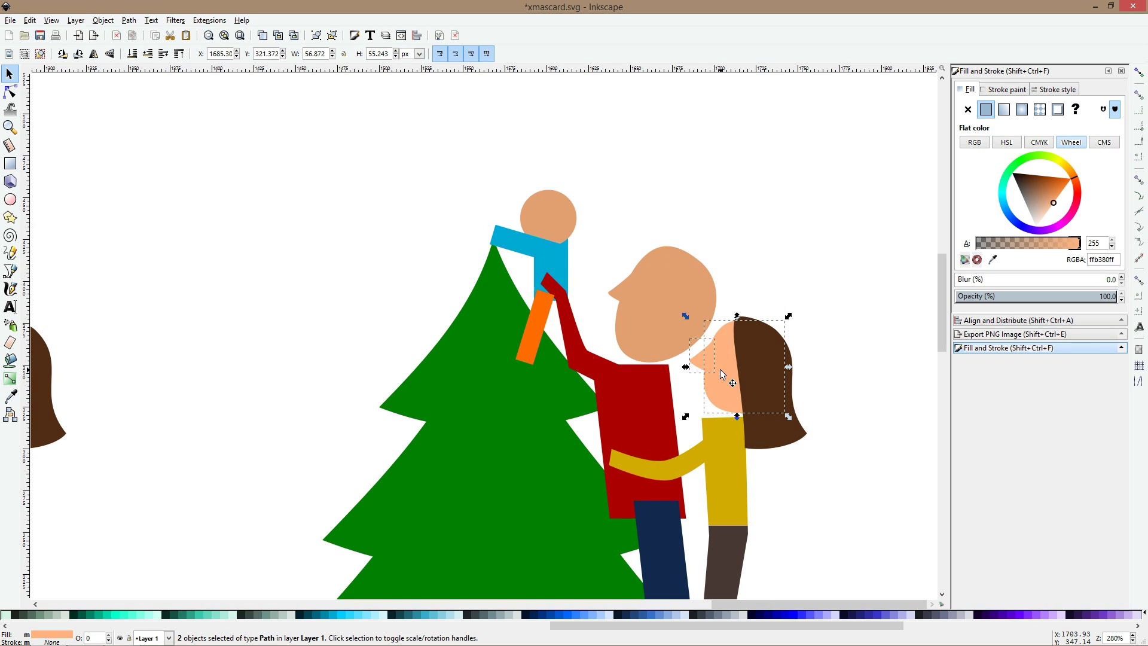
left_click(765, 387, "shift")
left_click_drag(769, 387, 723, 379)
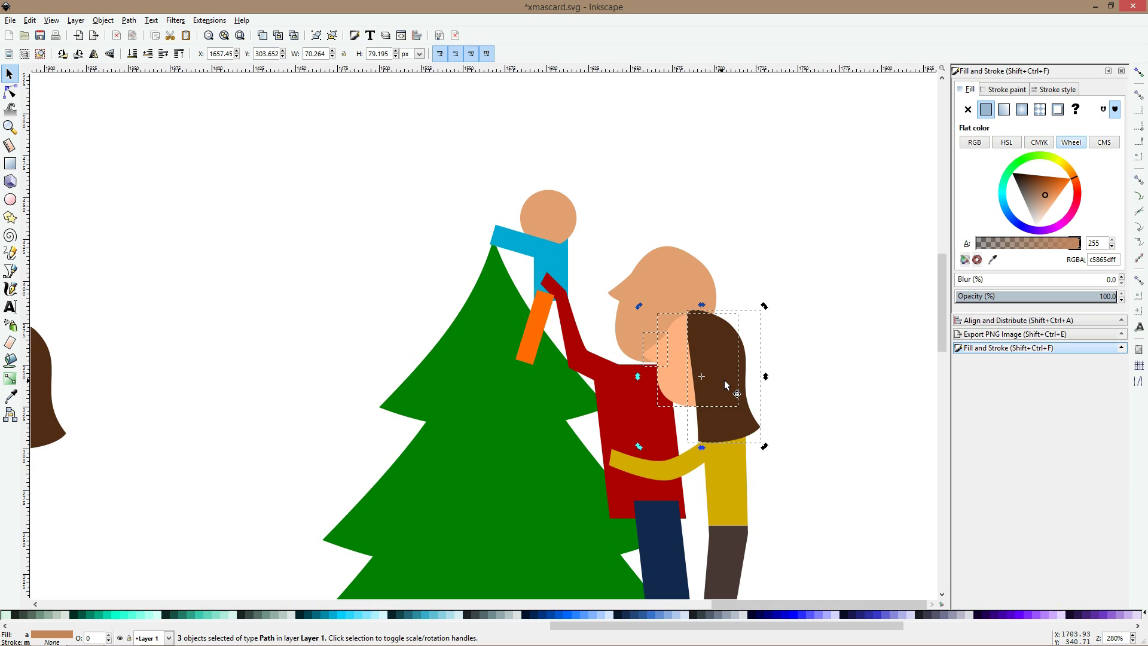
left_click_drag(765, 446, 771, 444)
left_click(764, 434)
- Rotate the woman's yellow torso counterclockwise and move it up under her hair so she leans toward the man
scroll(747, 425, "down", 2)
left_click(730, 426)
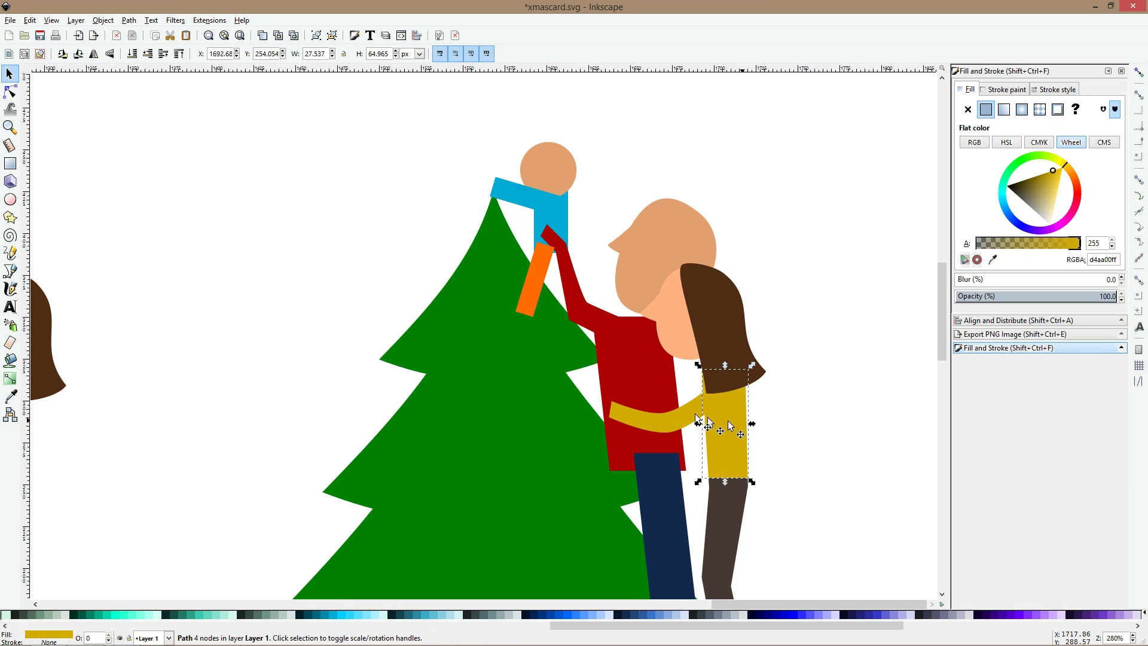
left_click(737, 437, "shift")
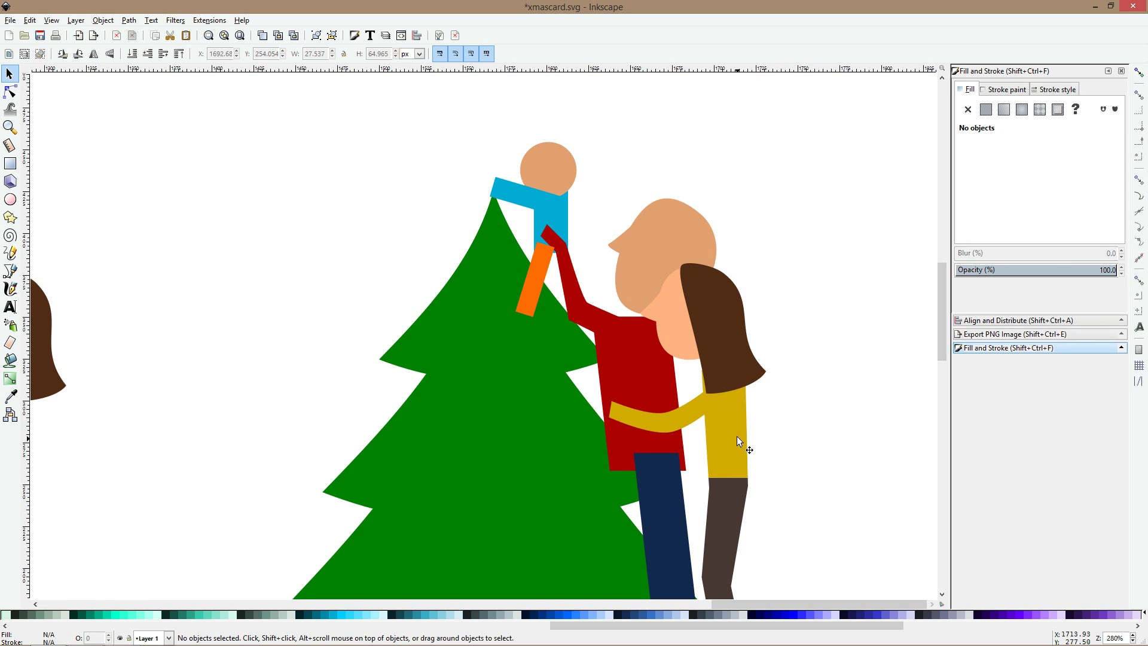
left_click(737, 432, "shift")
left_click(738, 430)
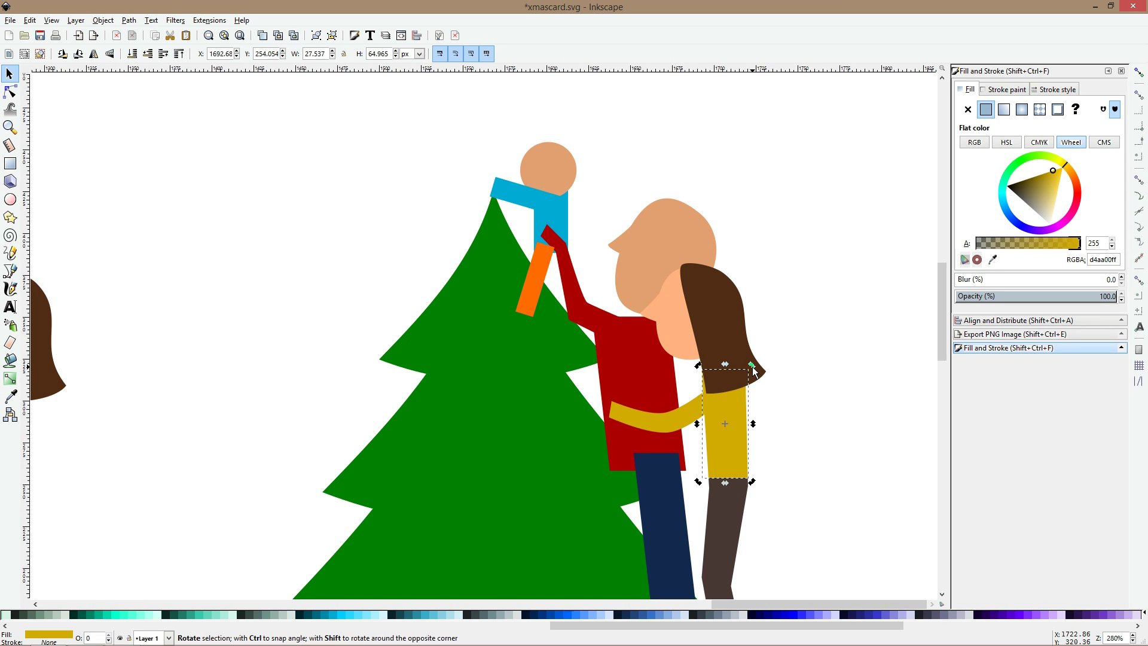
left_click_drag(751, 362, 732, 359)
mouse_move(731, 417)
left_mouse_down()
mouse_move(719, 399)
mouse_move(724, 408)
left_mouse_up()
- Move the shoulder nodes of the woman's arm inward so the arm joins her tilted torso
left_click(688, 413)
left_click(692, 418)
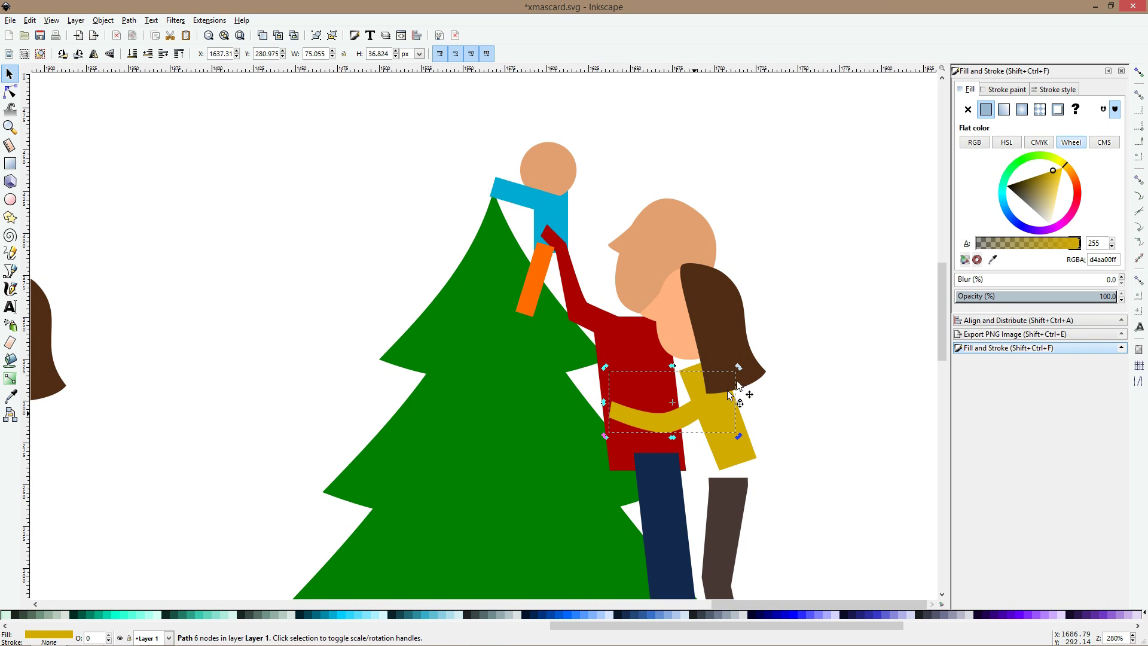
left_click(10, 90)
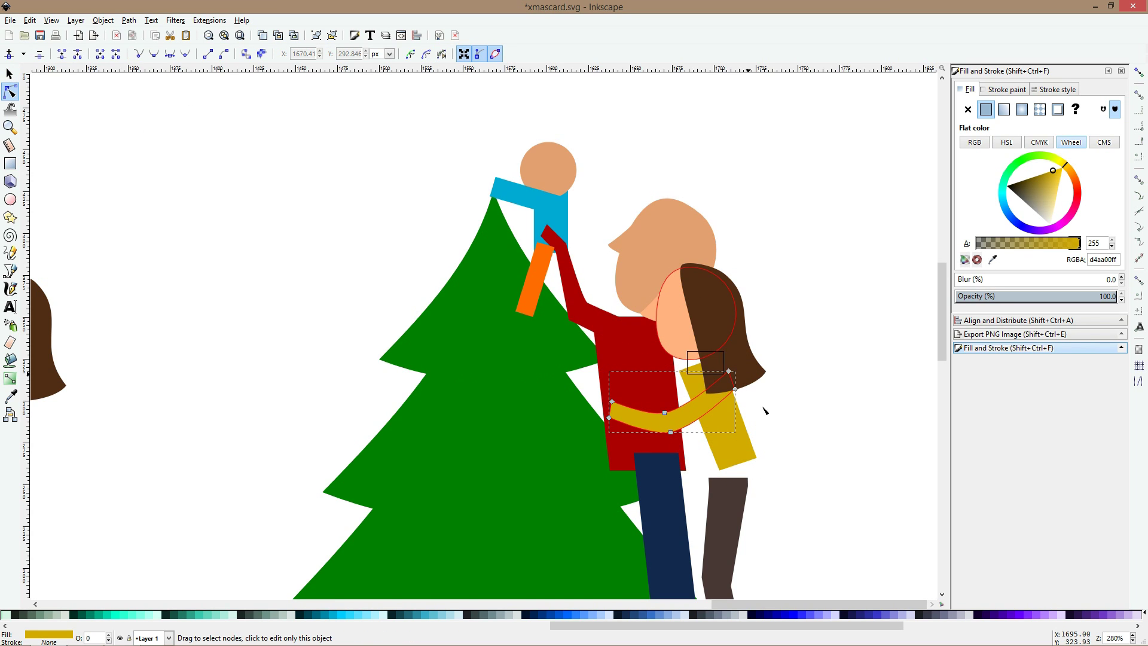
mouse_move(732, 384)
left_mouse_down()
mouse_move(706, 379)
mouse_move(679, 443)
mouse_move(663, 423)
left_mouse_up()
- Move the waist nodes of the woman's trousers up to meet the lower edge of her tilted torso
left_click(728, 498)
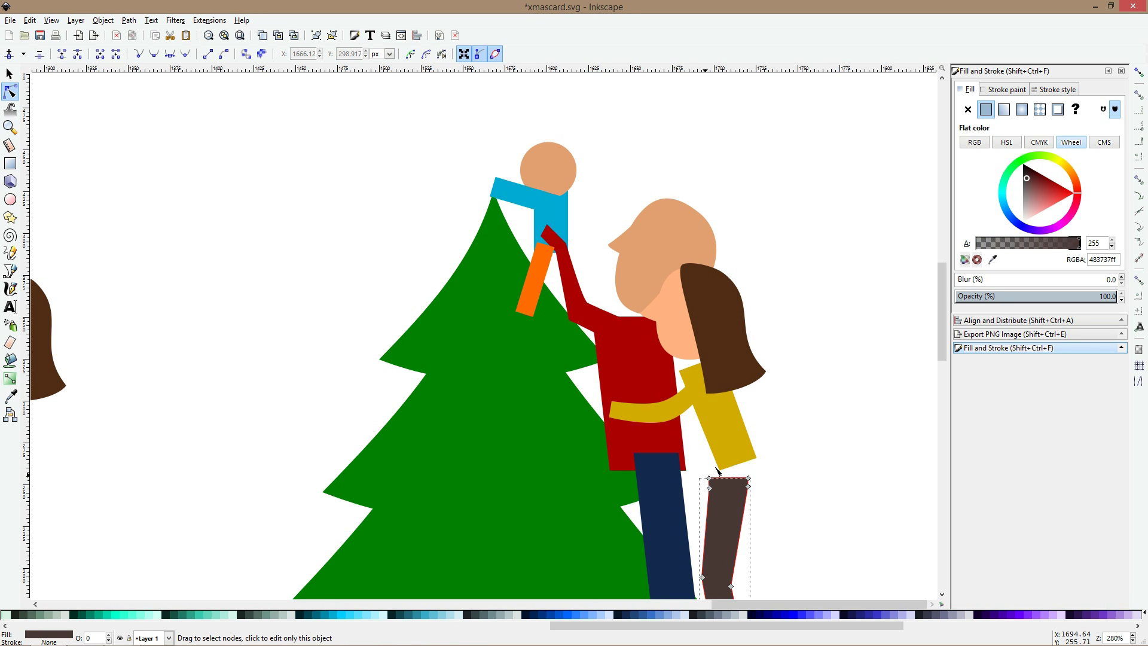
left_click_drag(710, 479, 763, 469)
left_click(771, 472)
- Curve the seat and thigh outlines of the woman's trousers by adjusting the hip nodes and their handles
left_click(759, 465, "ctrl")
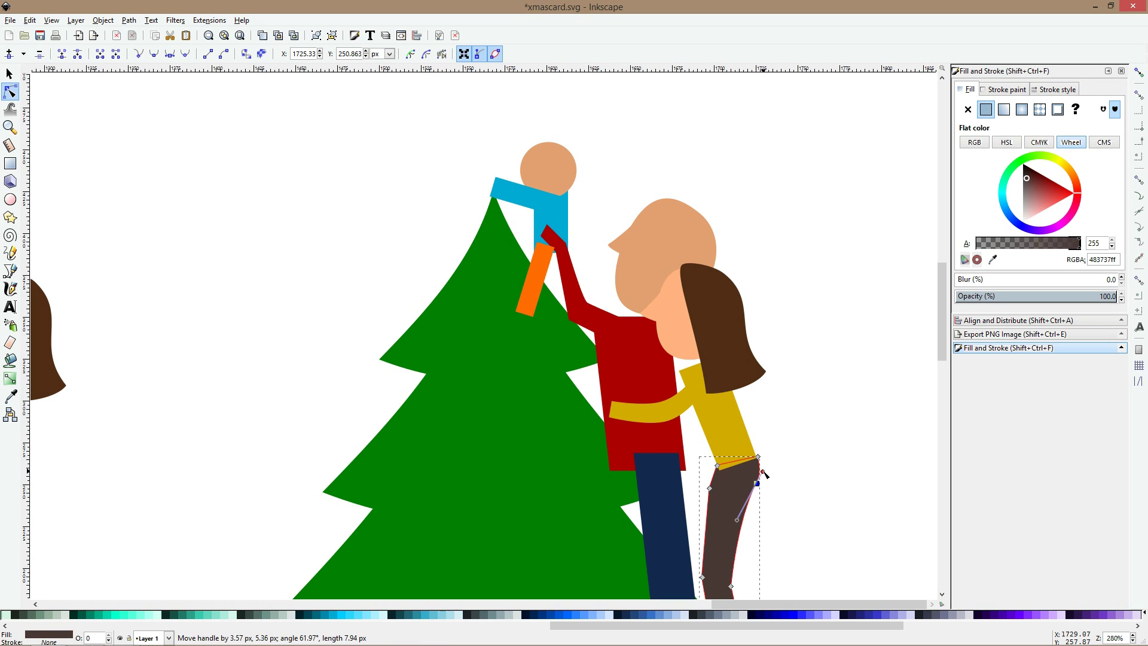
left_click(770, 483)
left_click(711, 489)
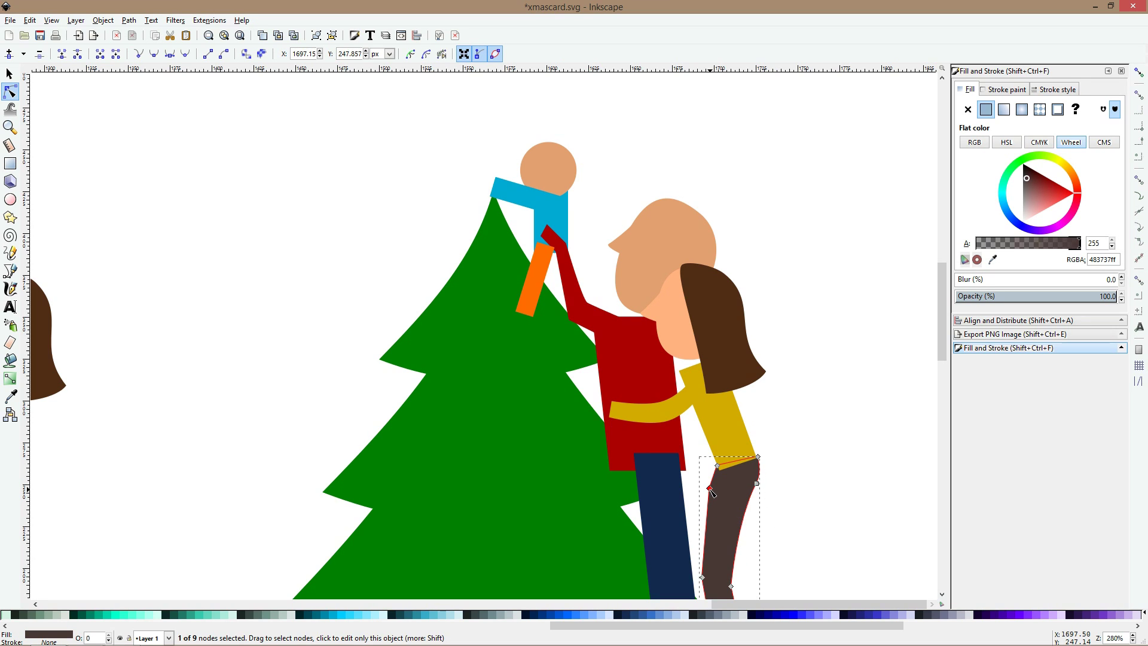
left_click(757, 484, "ctrl")
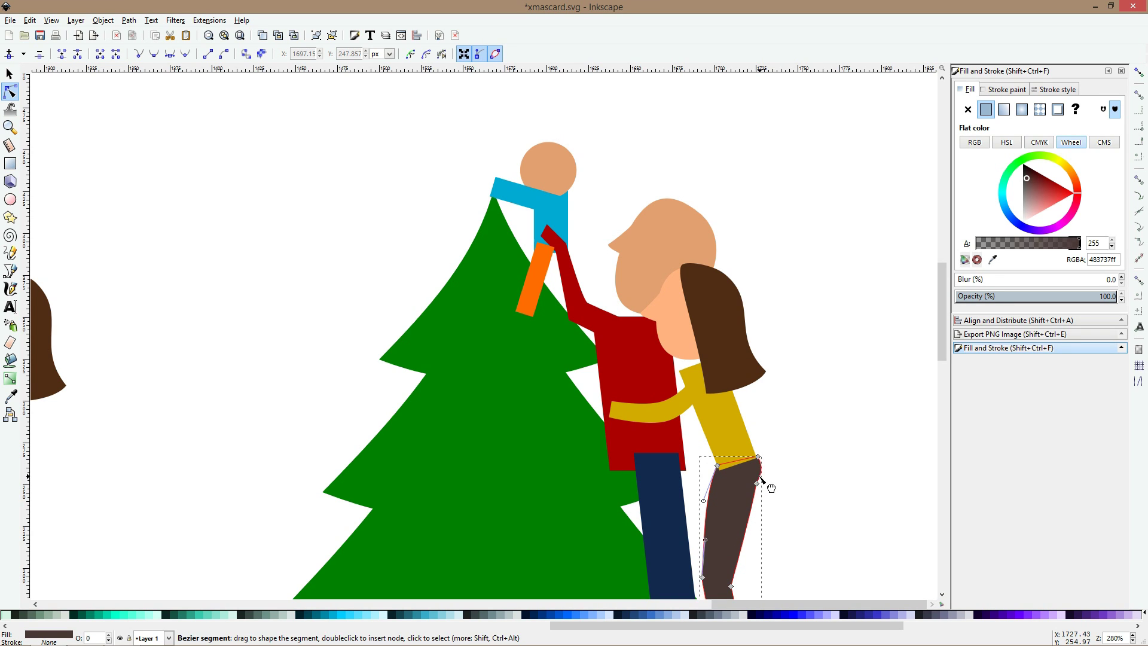
mouse_move(756, 483)
left_mouse_down()
mouse_move(752, 493)
mouse_move(769, 477)
left_mouse_up()
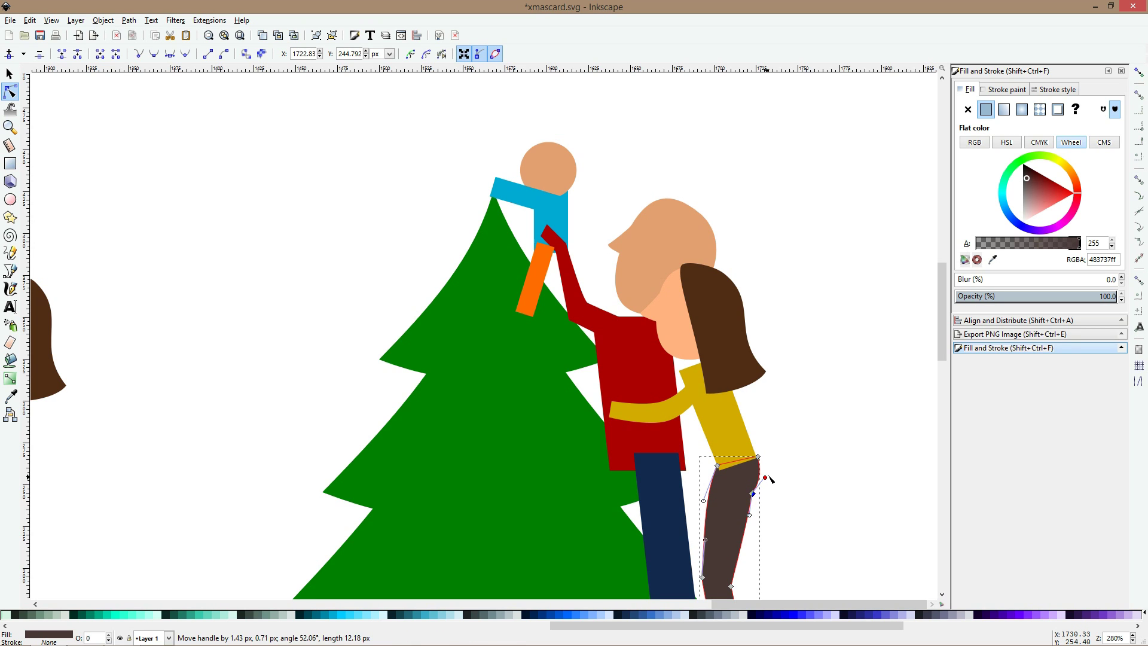
double_click(785, 472)
- Slim the woman's lower leg by adjusting the knee and ankle nodes of her trousers
scroll(745, 470, "down", 2)
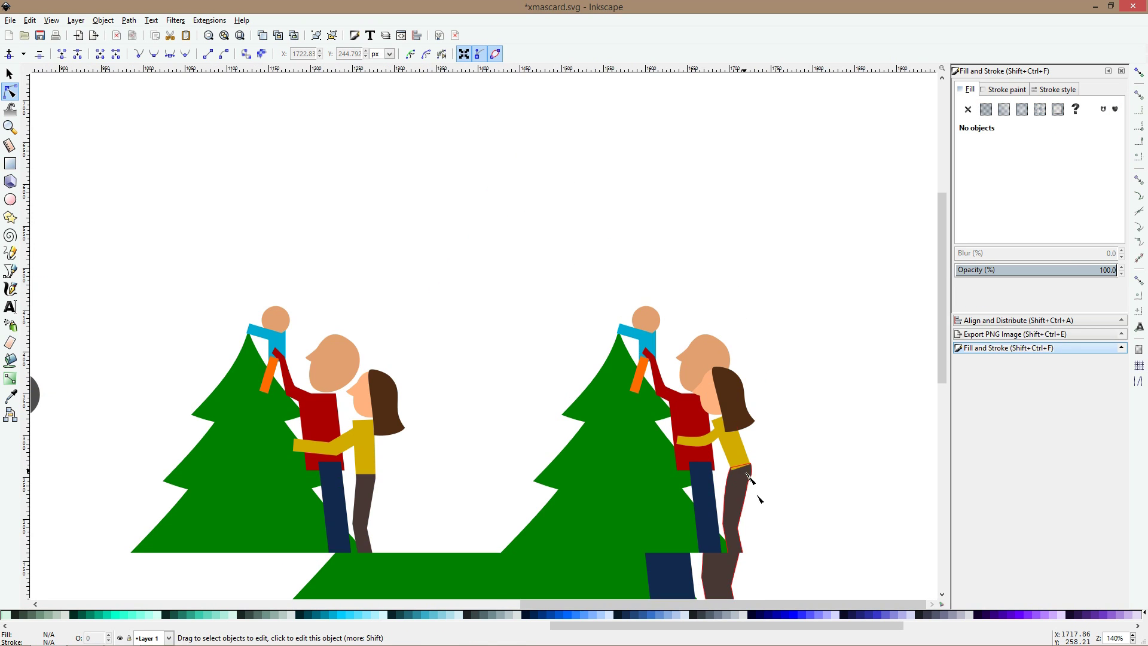
left_click(738, 527)
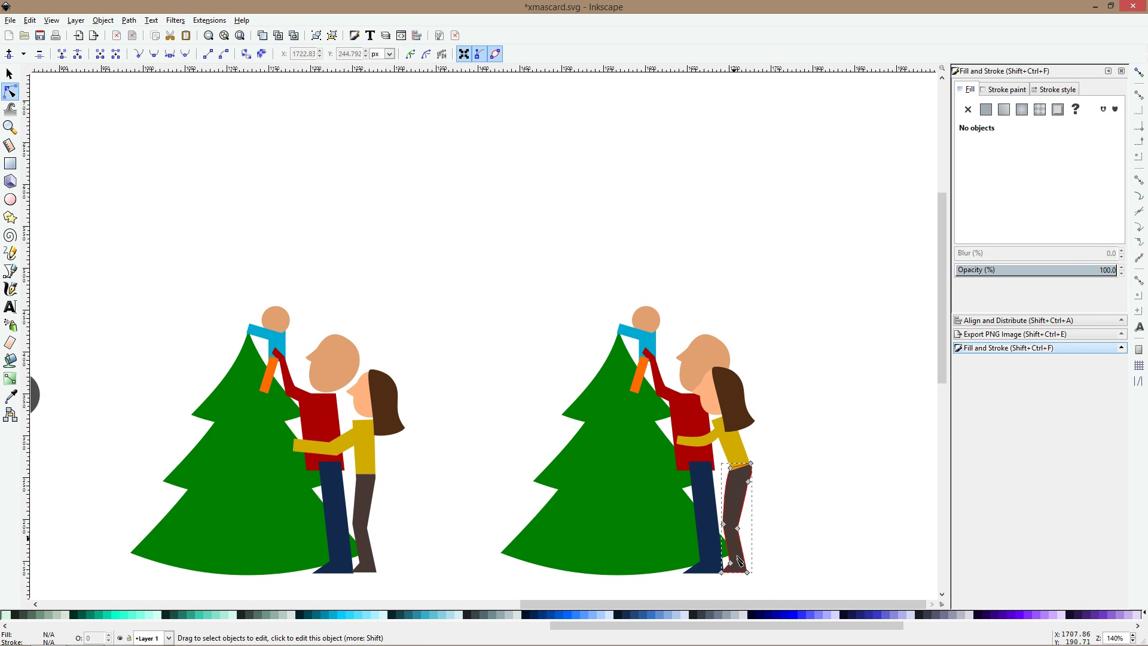
left_click(727, 525)
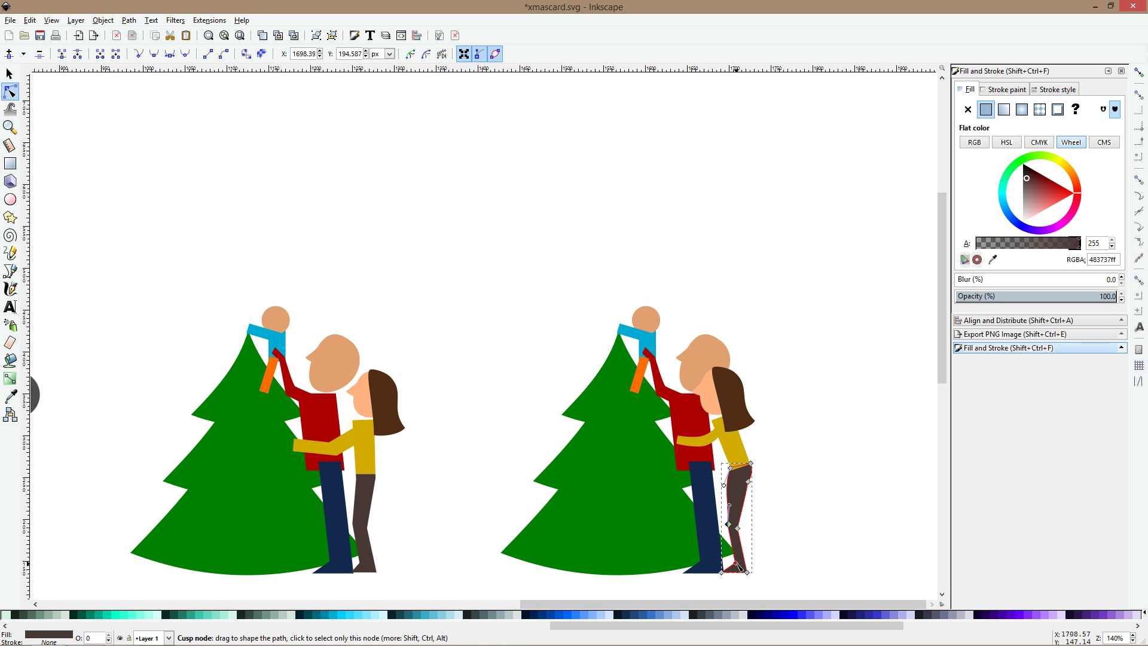
left_click(802, 568)
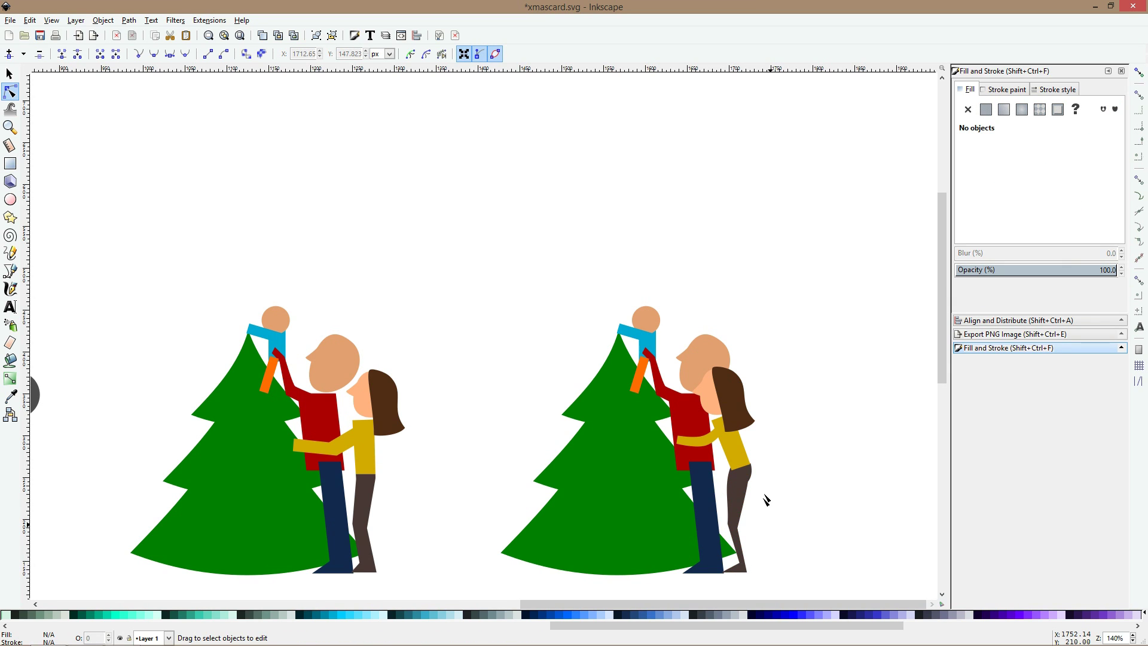
- Taper the woman's forearm by raising the lower node at its end and adjusting the lower elbow node
scroll(766, 500, "up", 3)
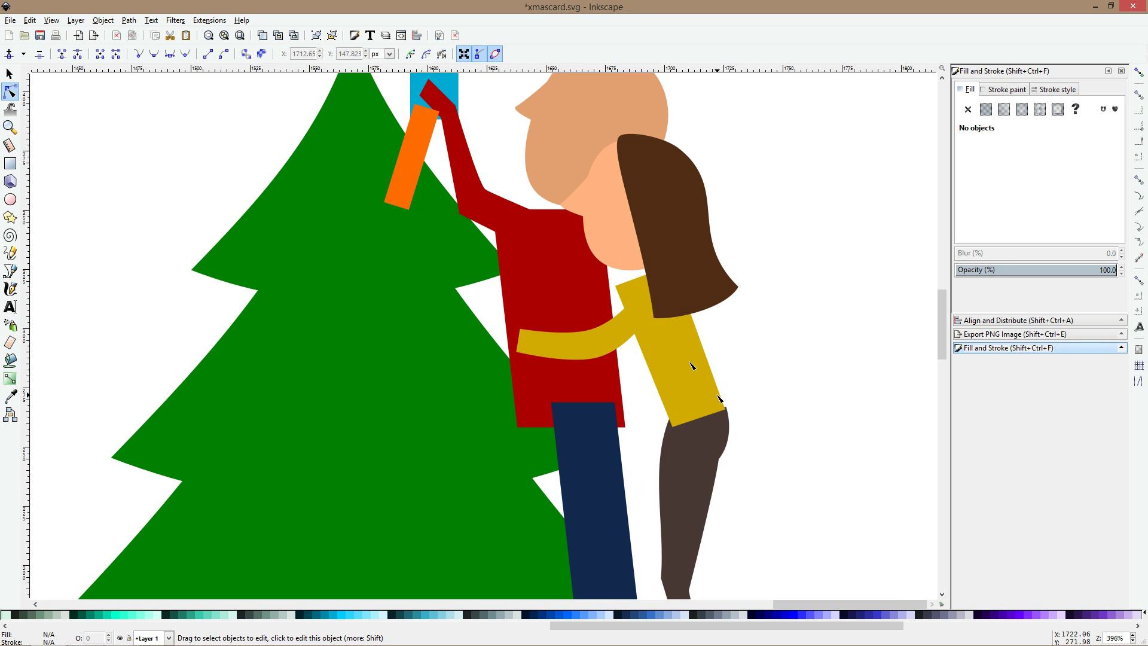
left_click(510, 353)
key("Escape")
left_click(518, 351)
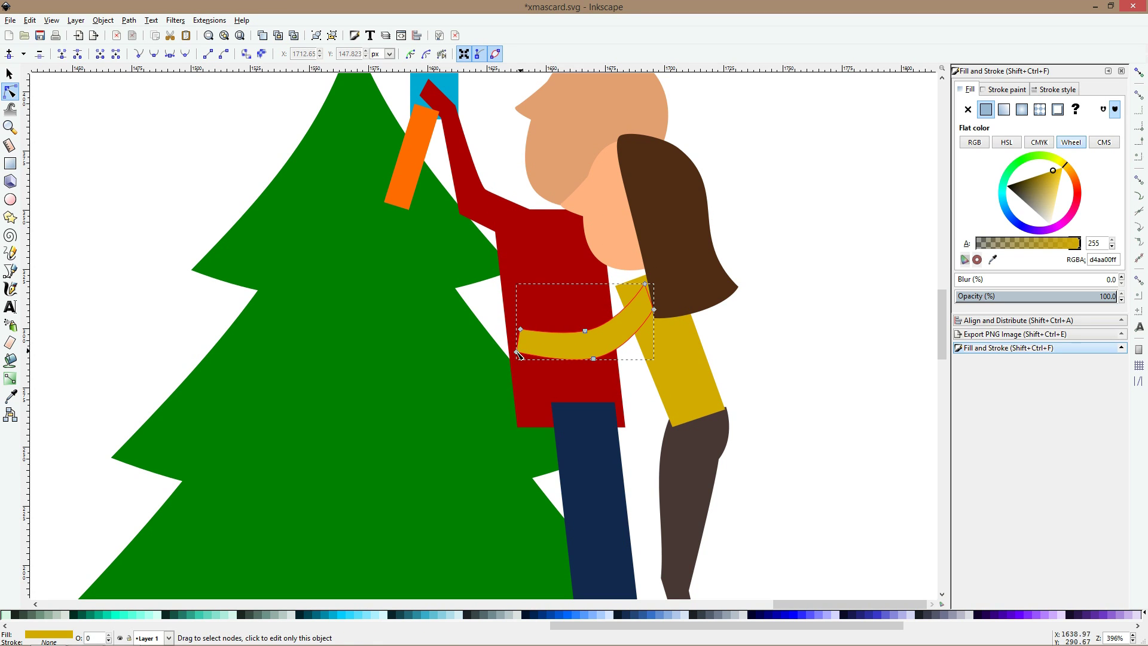
left_click_drag(517, 353, 518, 343)
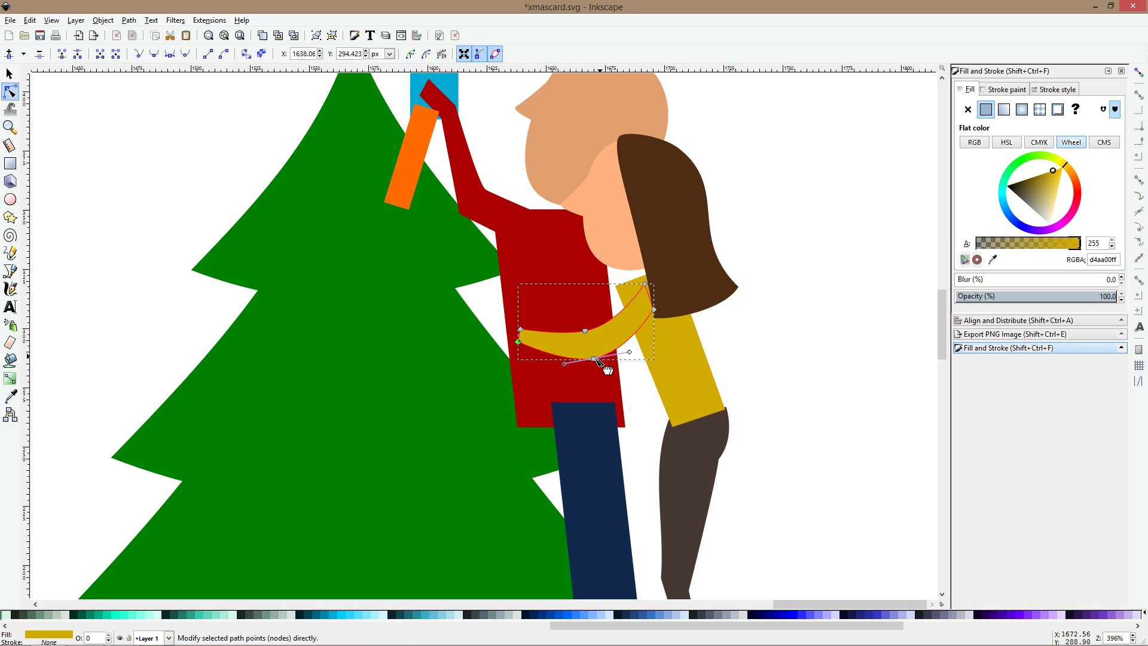
key("grave")
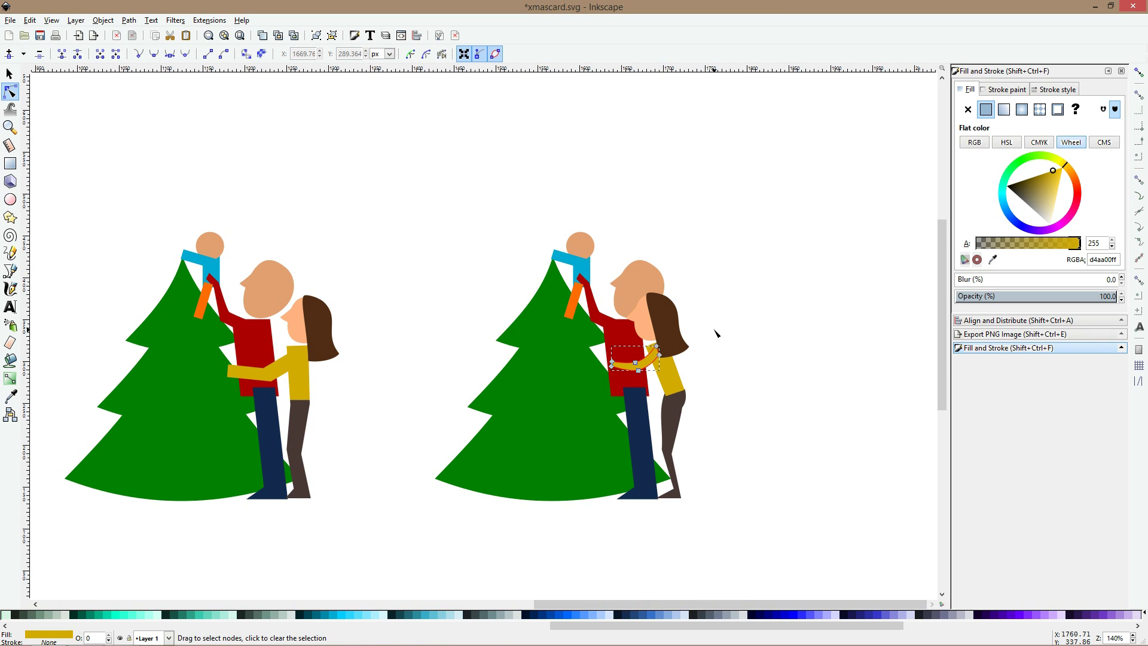
key("Escape")
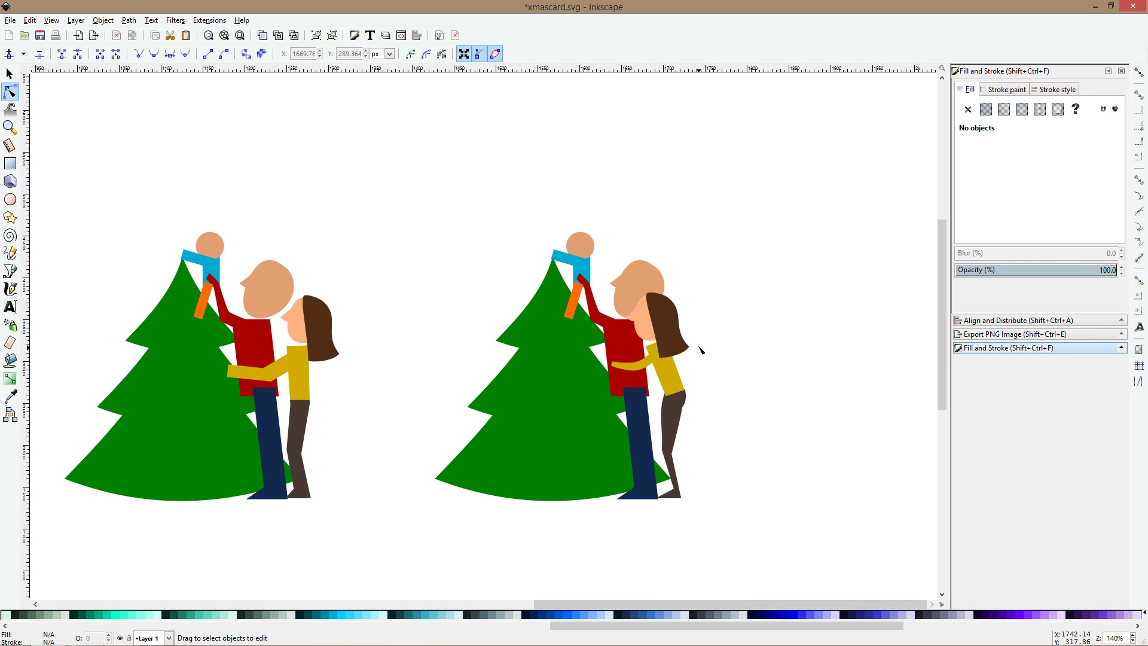
- Narrow the man's red torso by moving its front corner nodes and its lower back node inward
left_click(625, 365)
key("ctrl+shift+c")
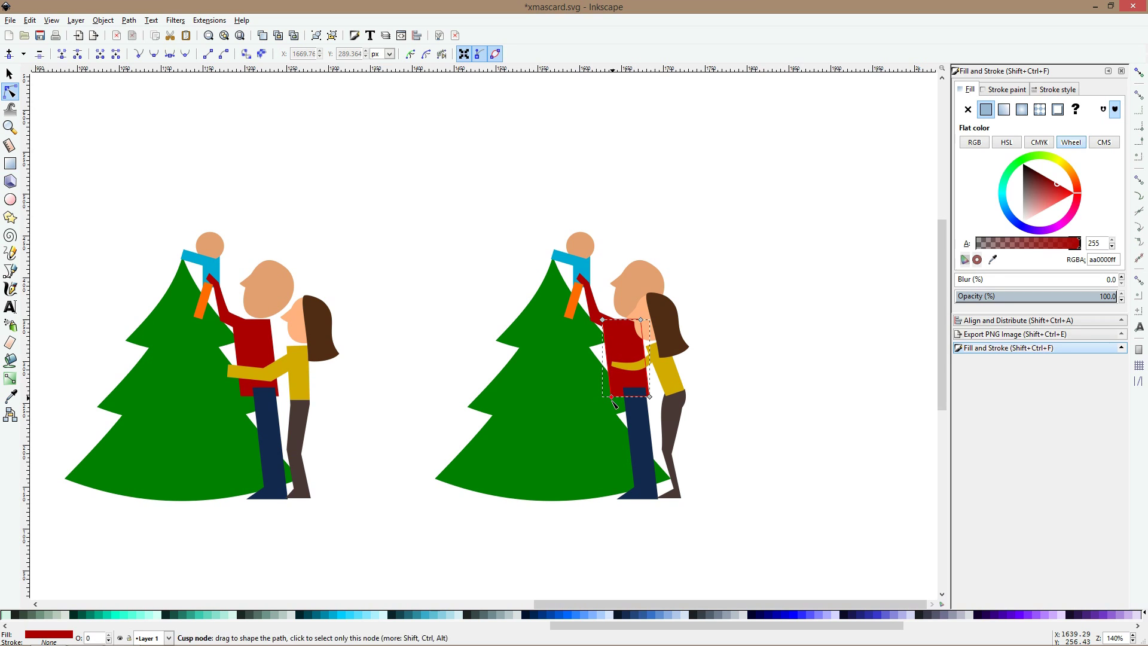
left_click_drag(612, 396, 619, 395)
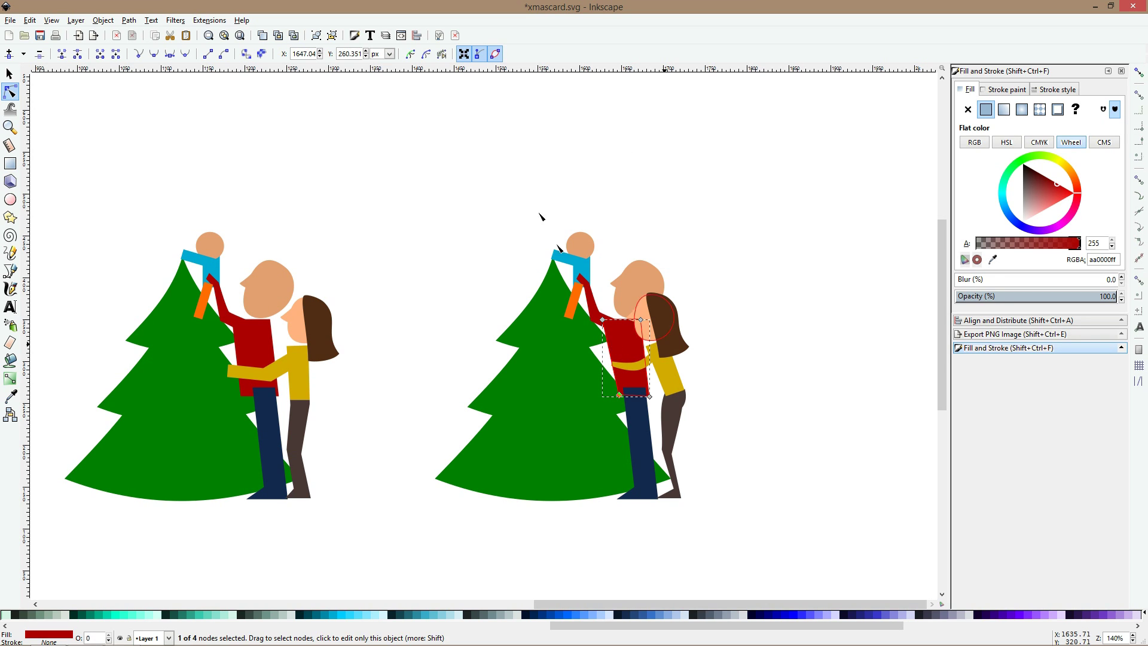
left_click_drag(603, 320, 609, 320)
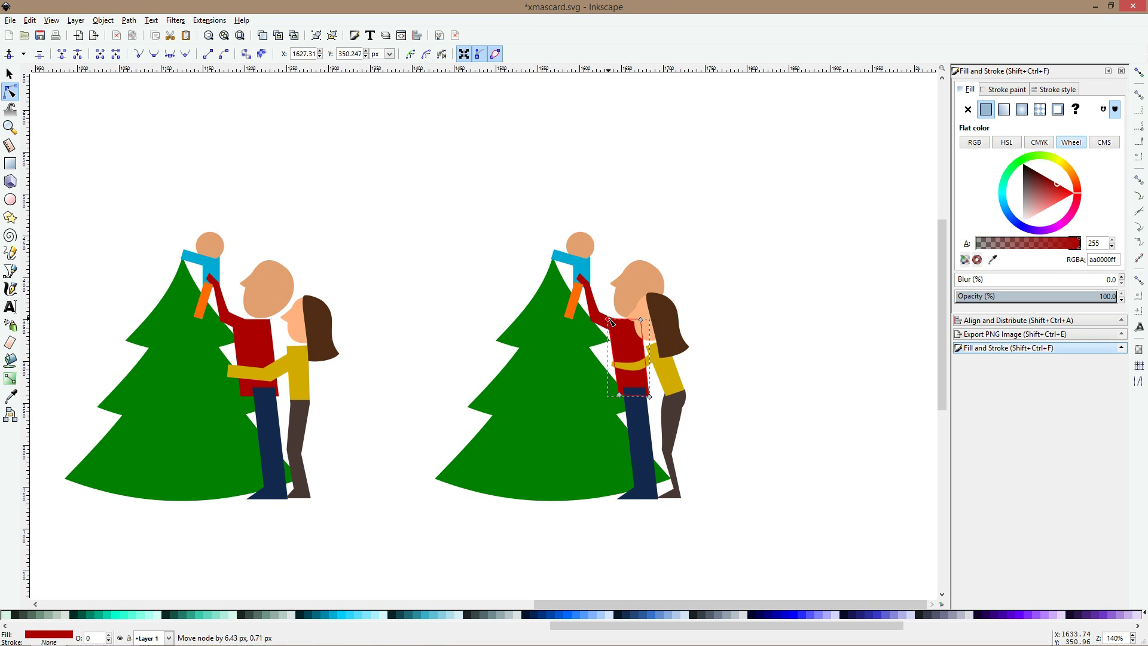
left_click_drag(649, 397, 624, 395)
left_click(630, 417)
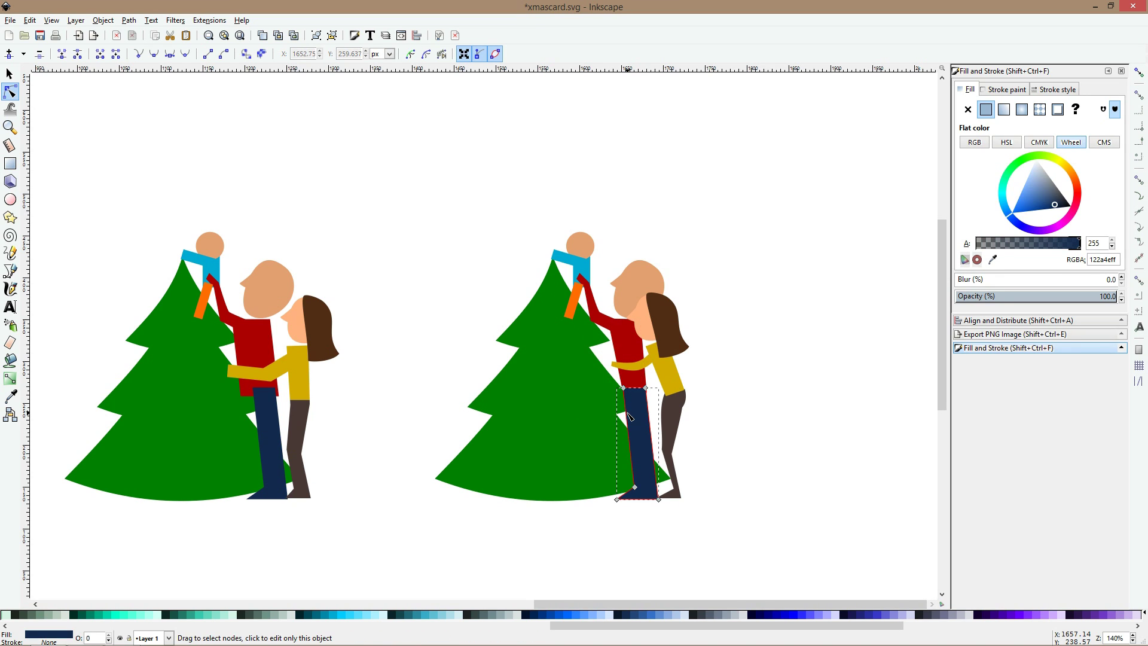
- Smooth the elbow nodes of the man's raised arm into curves and reposition the inner elbow node
scroll(617, 315, "up", 1)
left_click(573, 323)
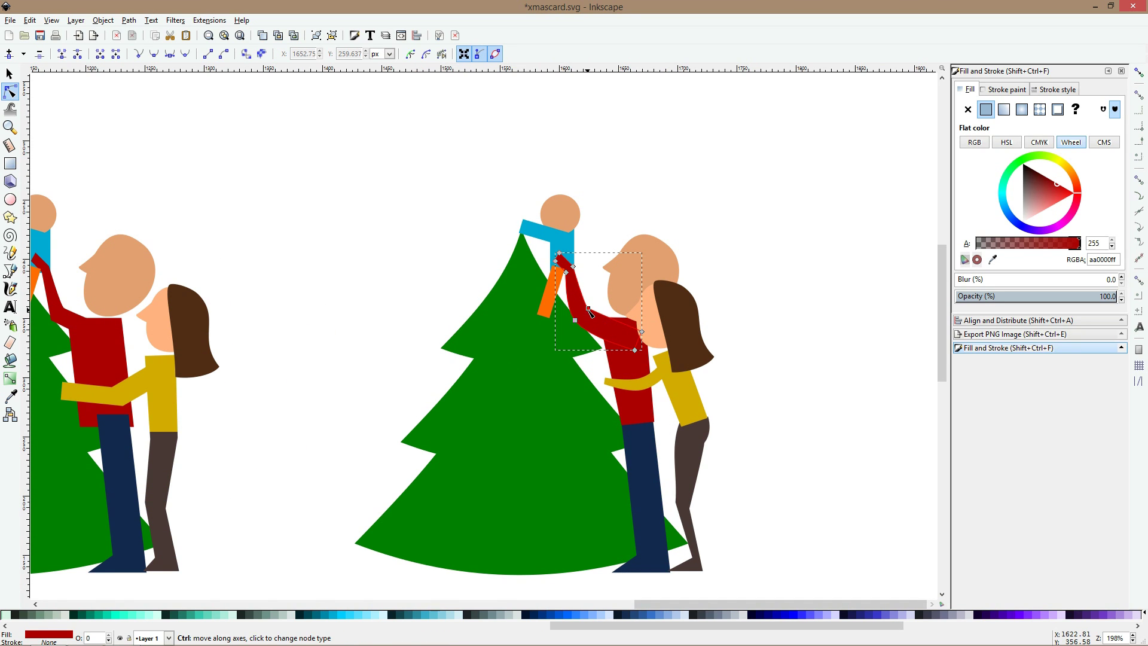
mouse_move(576, 322)
left_mouse_down()
mouse_move(578, 332)
mouse_move(595, 314)
left_mouse_up()
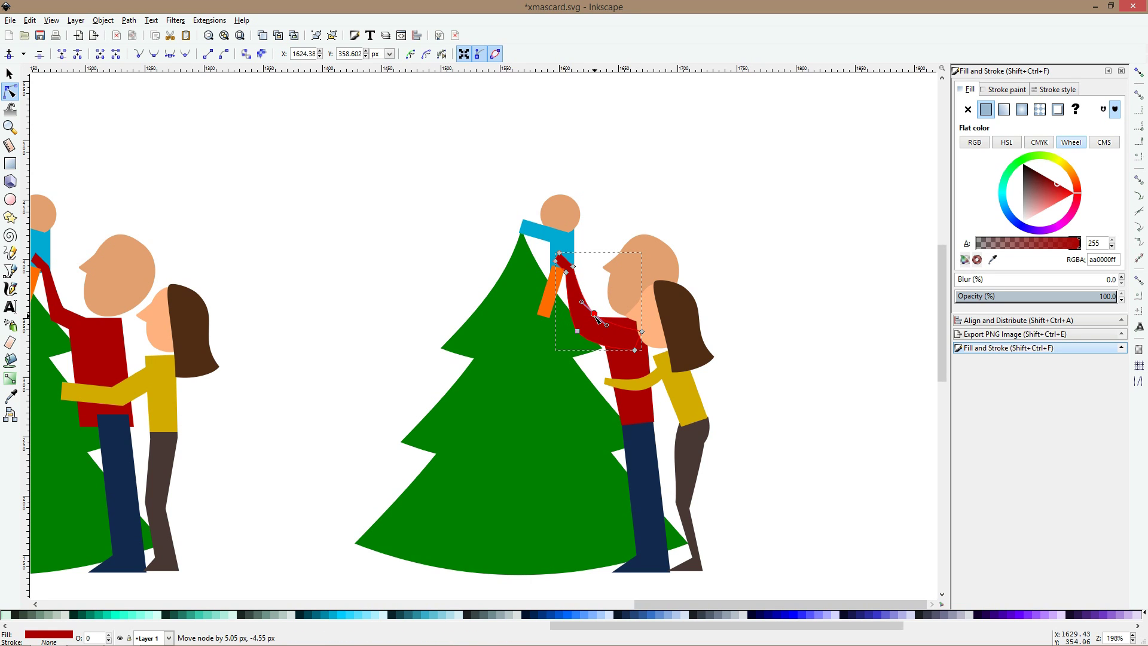
key("Escape")
key("Escape")
- Draw a closed five-sided shape over the man's hand, with its lower edge crossing the wrist
scroll(568, 271, "up", 3)
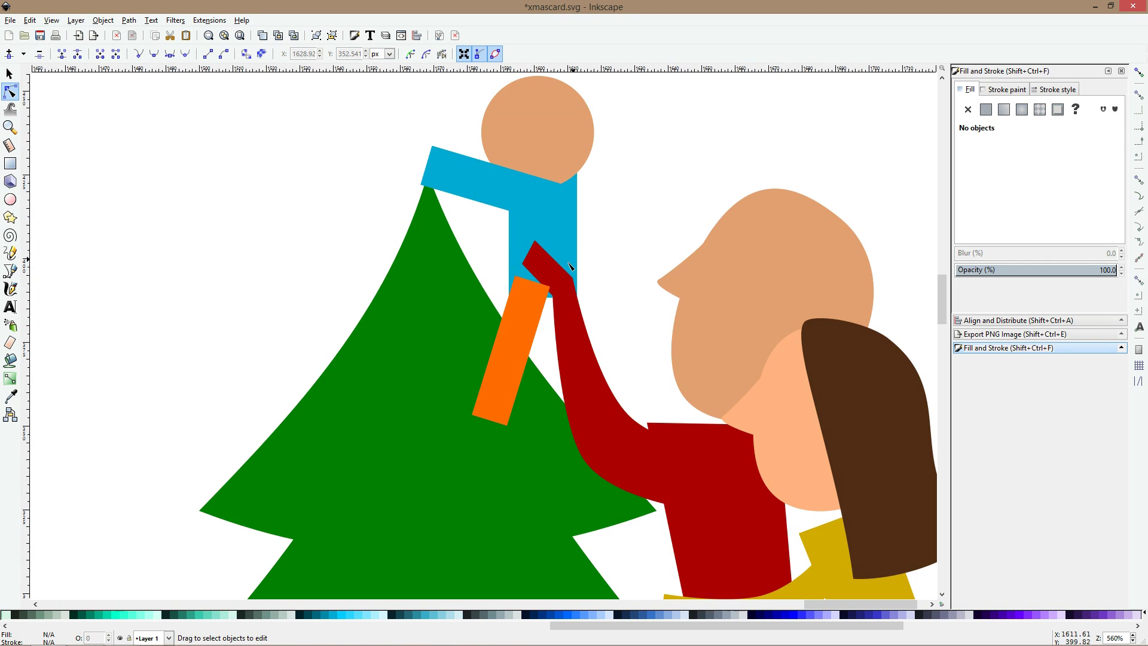
left_click(567, 273)
left_click(10, 271)
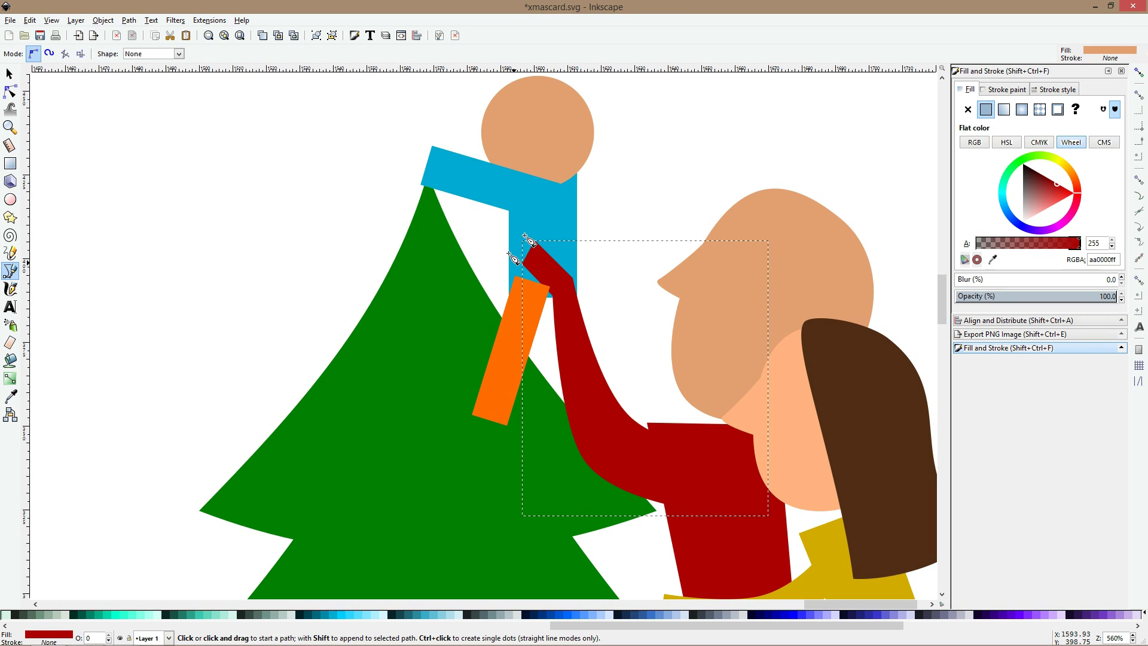
left_click(528, 220)
left_click(482, 261)
left_click(524, 313)
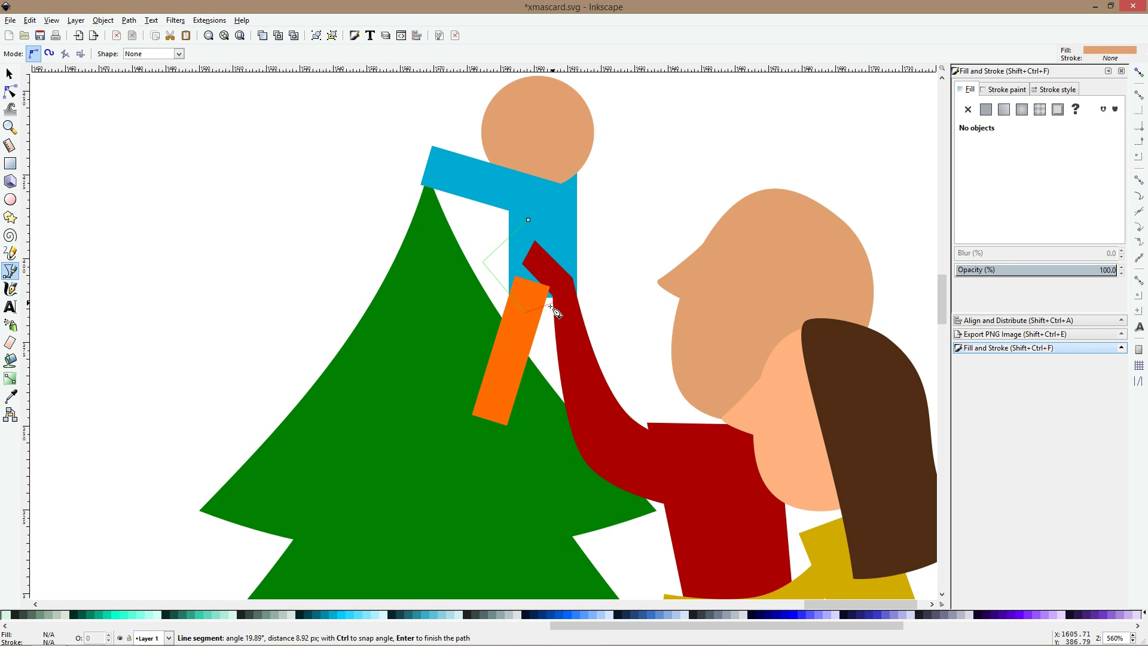
left_click(549, 307)
left_click(593, 277)
left_click(528, 219)
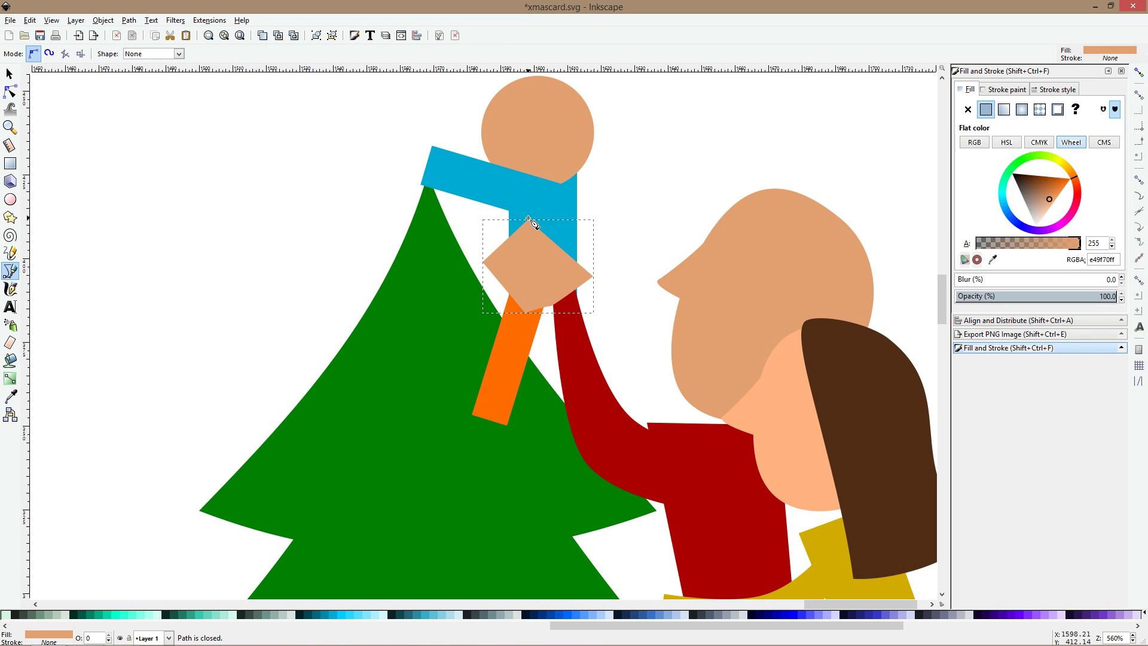
- Divide the man's red arm with the drawn shape to separate the hand from the sleeve
key("s")
left_click(572, 332, "shift")
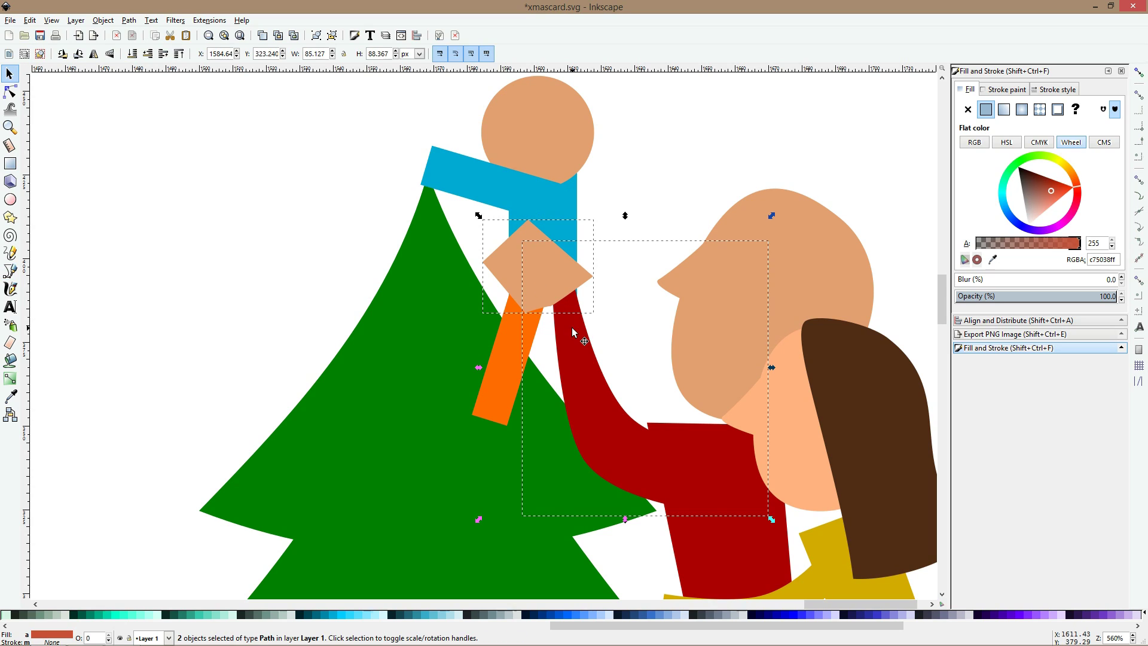
left_click(125, 21)
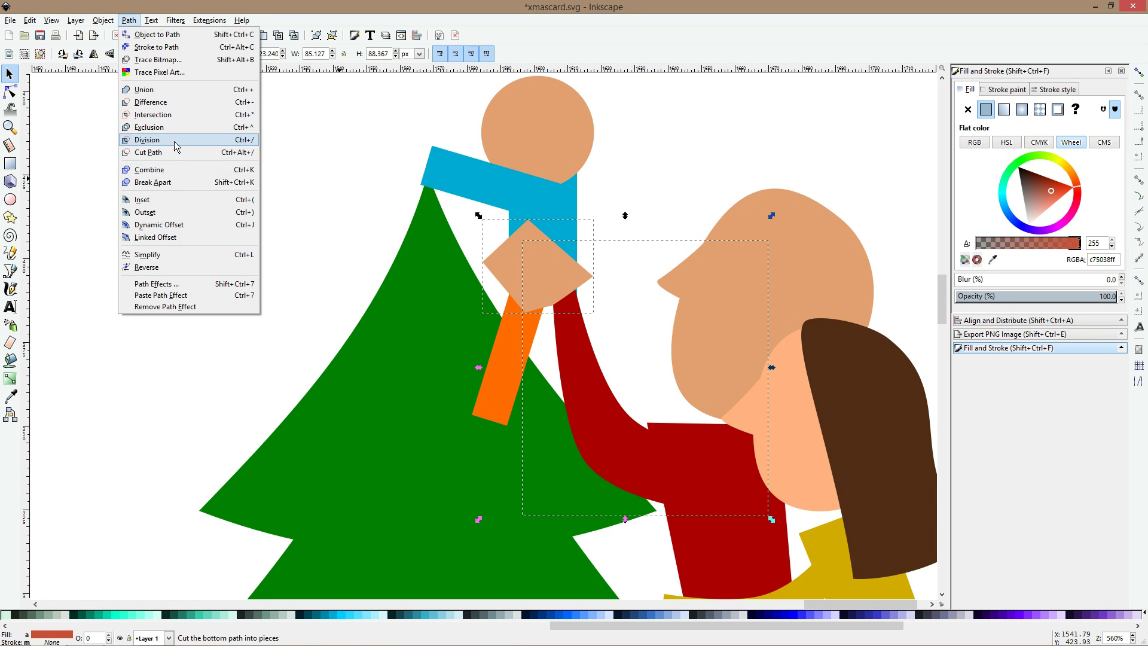
left_click(147, 140)
- Fill the separated hand with the skin colour sampled from the man's face
left_click(530, 258)
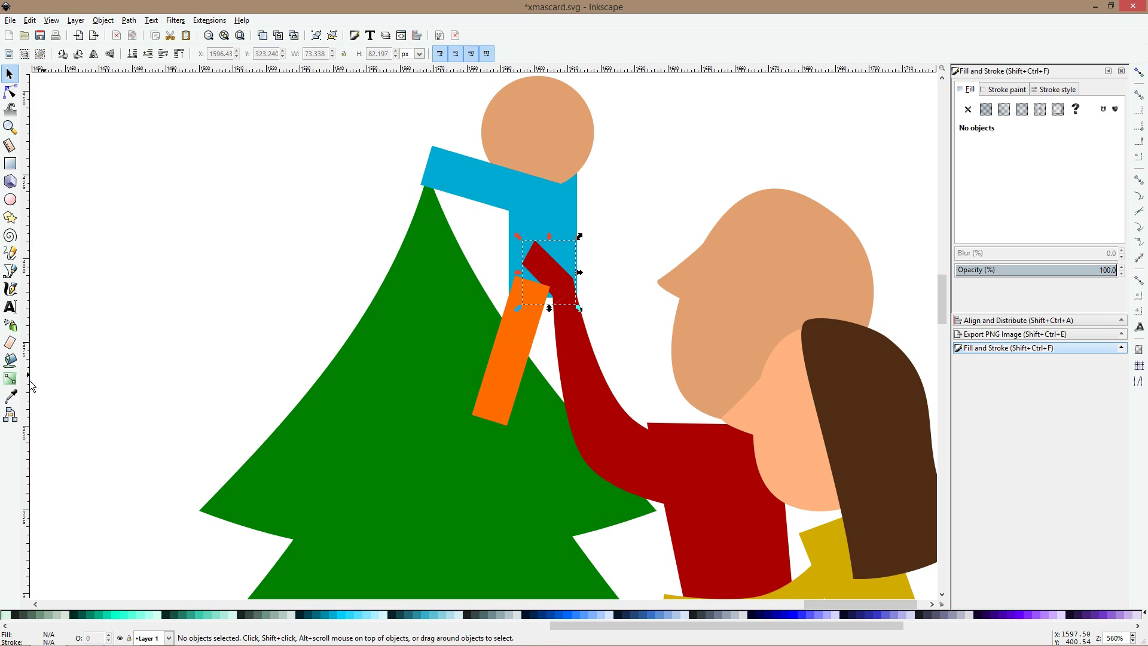
left_click(11, 395)
left_click(707, 266)
left_click(10, 73)
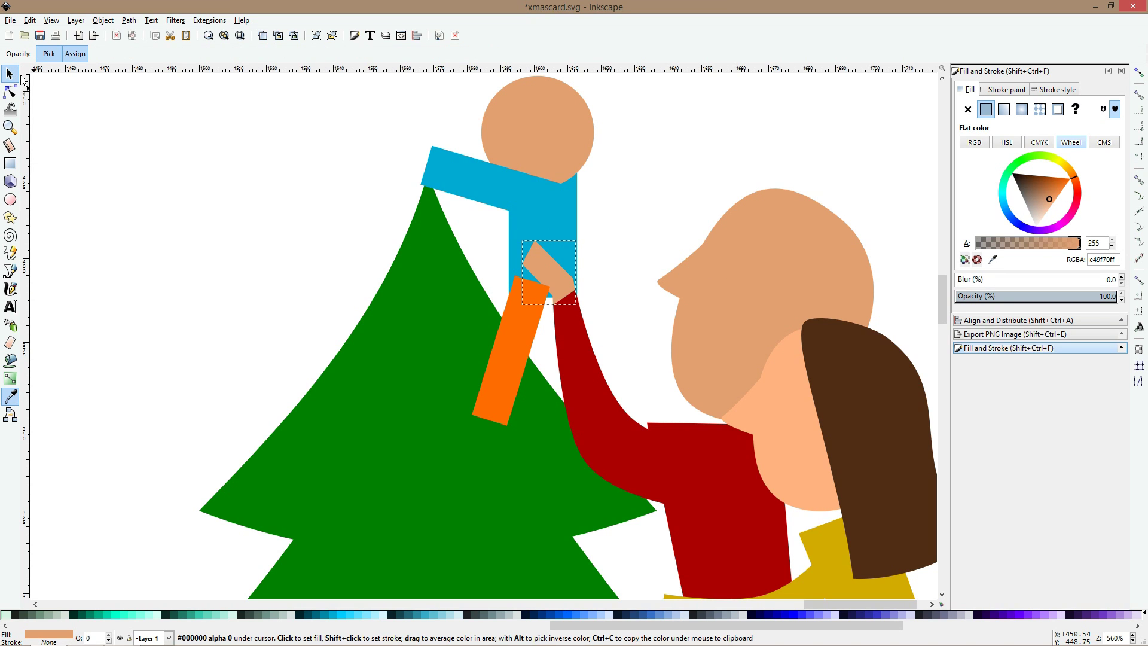
- Widen the man's separated hand by scaling its upper nodes, and reposition the upper corner nodes to open out the palm
left_click(10, 92)
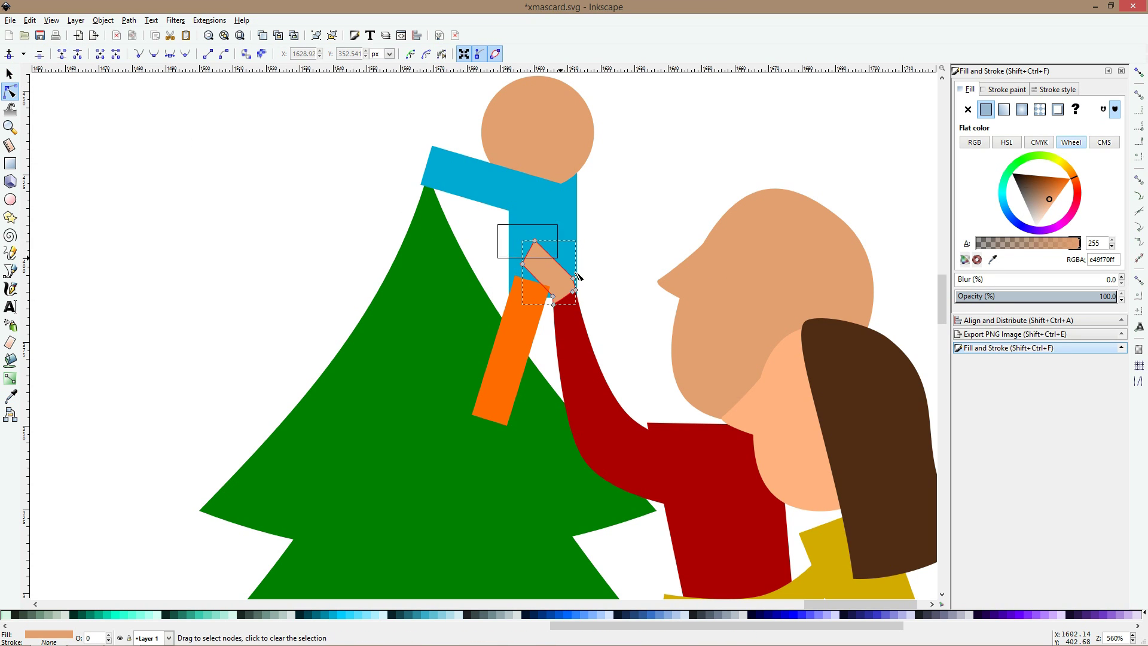
left_click_drag(581, 279, 582, 279)
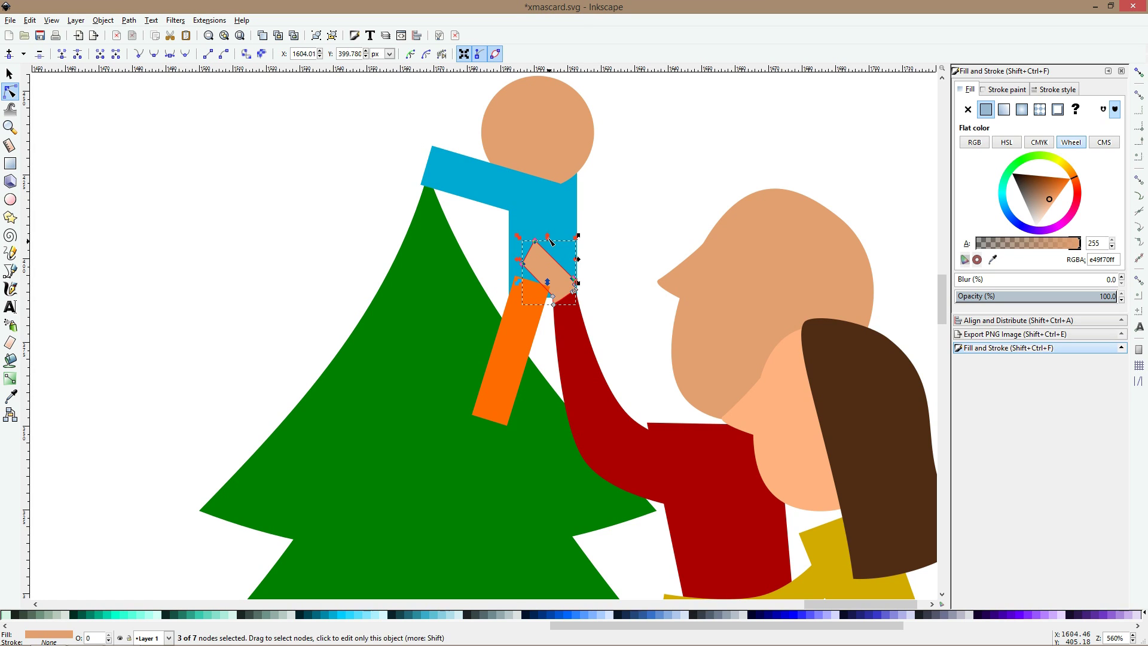
left_click_drag(548, 236, 548, 216)
left_click(587, 278)
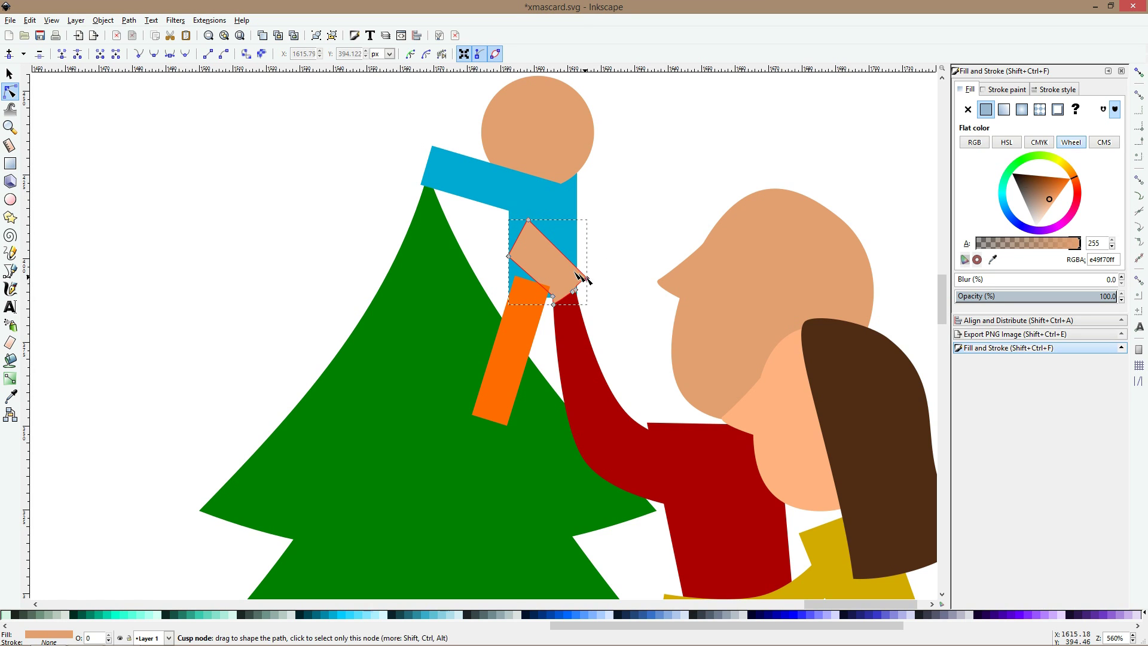
left_click_drag(586, 277, 574, 269)
left_click_drag(500, 204, 536, 276)
mouse_move(528, 220)
left_mouse_down()
mouse_move(512, 226)
mouse_move(508, 261)
mouse_move(507, 226)
left_mouse_up()
left_click(491, 263)
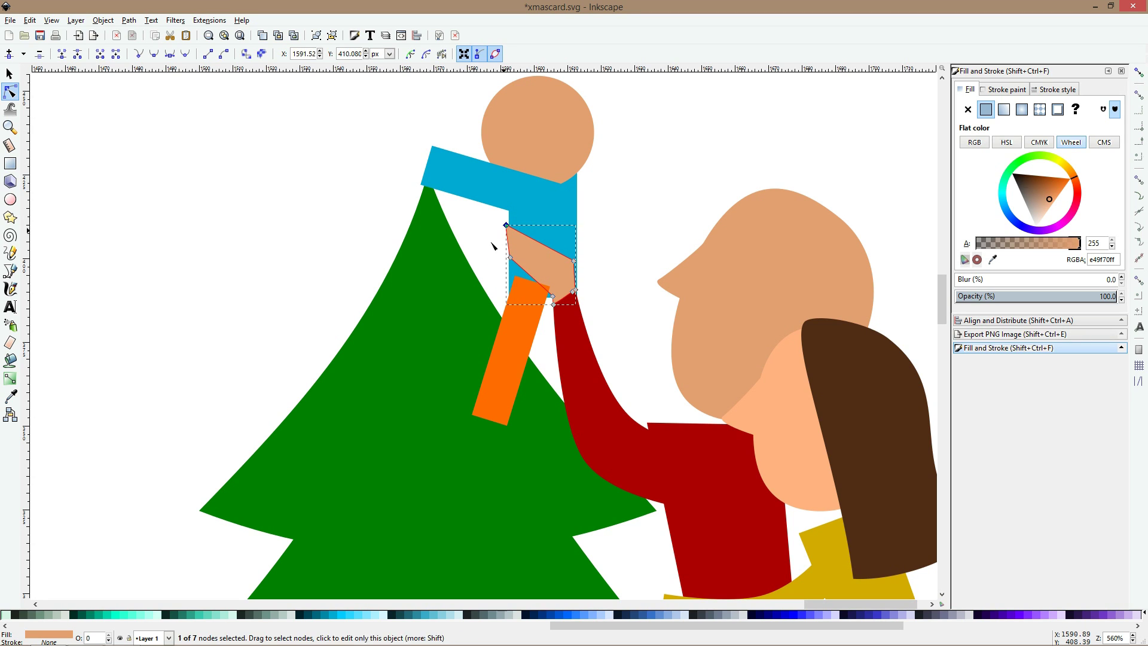
- Add nodes near the wrist-side end of the hand's upper edge and pull them upward into a pointed thumb
left_click(598, 222)
left_click(598, 223)
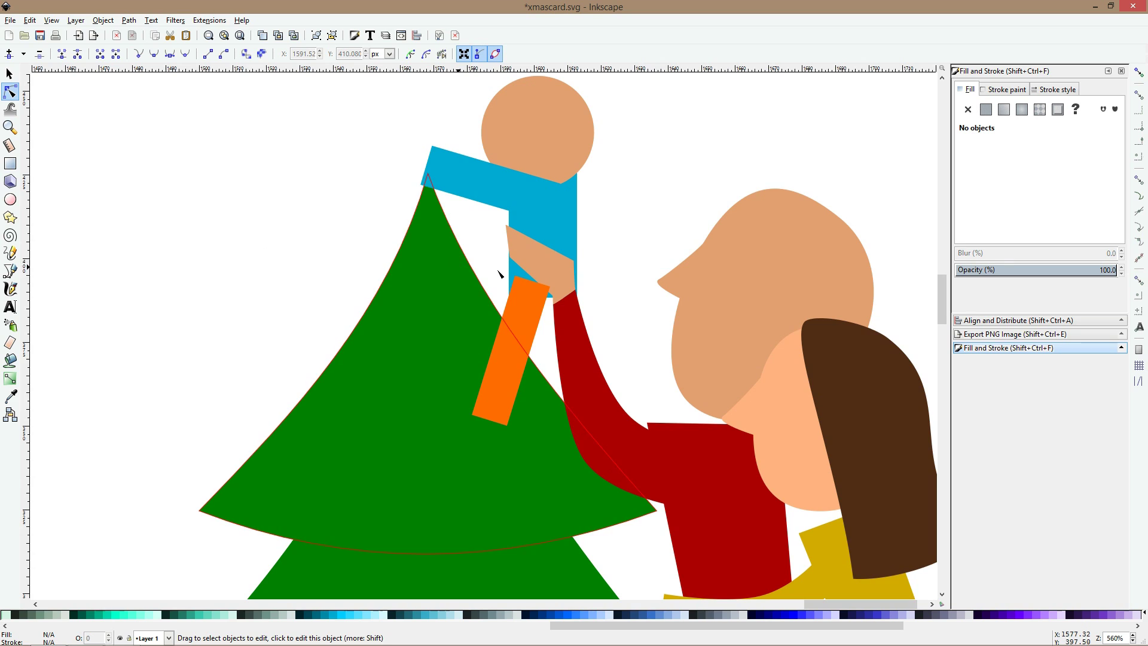
scroll(577, 249, "up", 2)
left_click(545, 272)
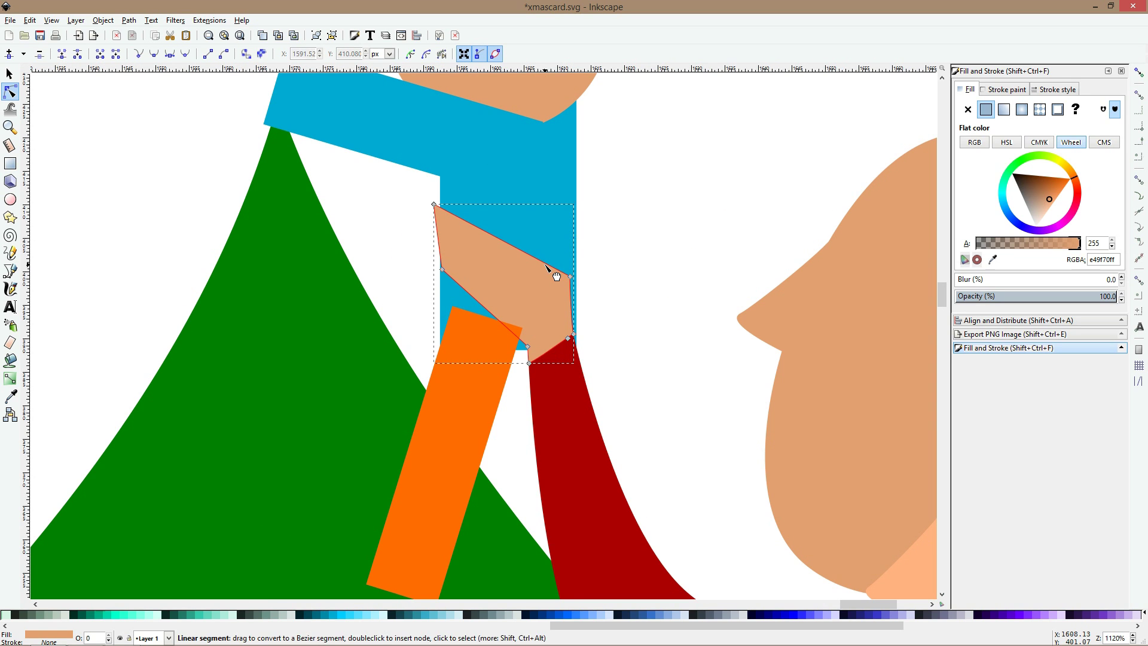
double_click(544, 264)
left_click(565, 274)
left_click(566, 275)
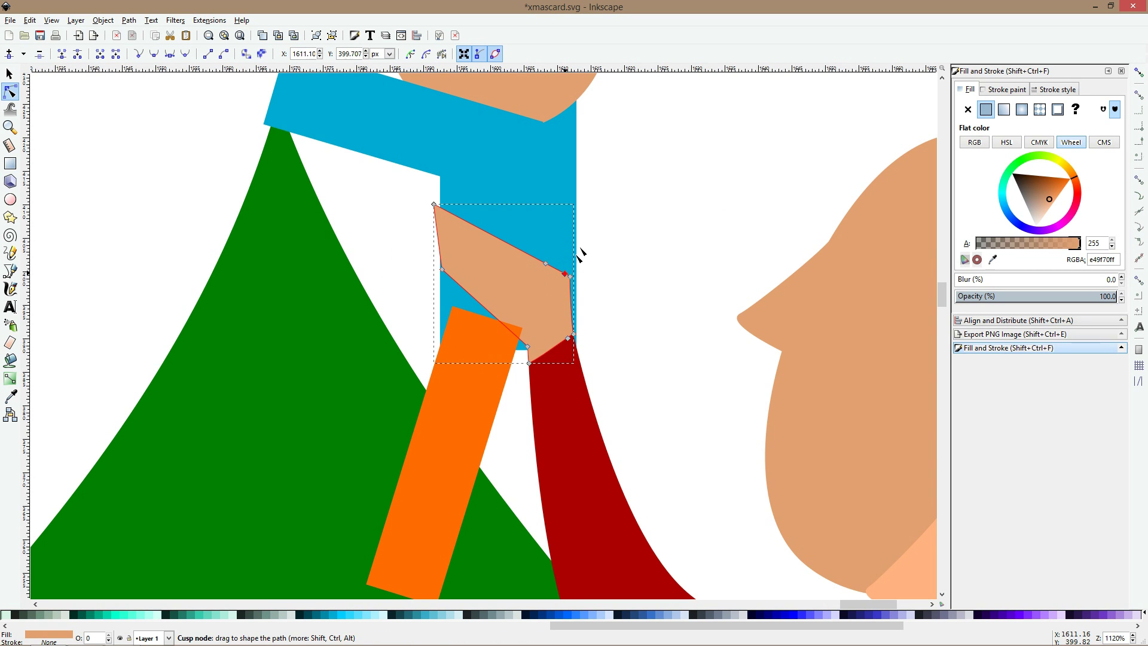
left_click_drag(566, 274, 580, 217)
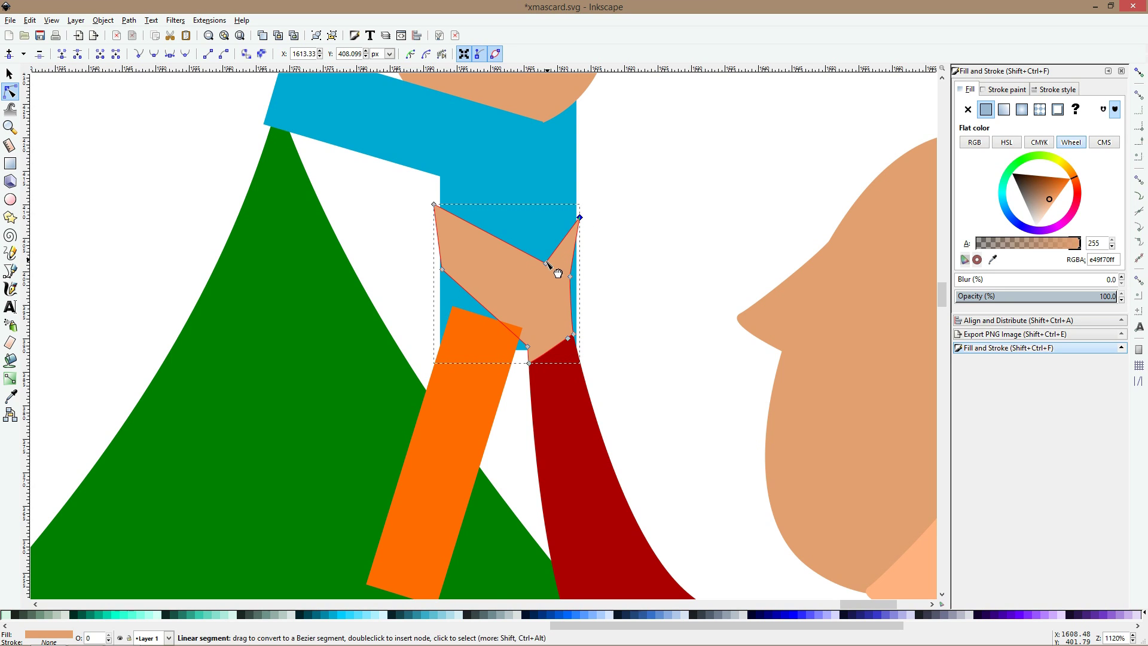
mouse_move(546, 263)
left_mouse_down()
mouse_move(574, 213)
mouse_move(579, 234)
mouse_move(577, 215)
mouse_move(547, 264)
left_mouse_up()
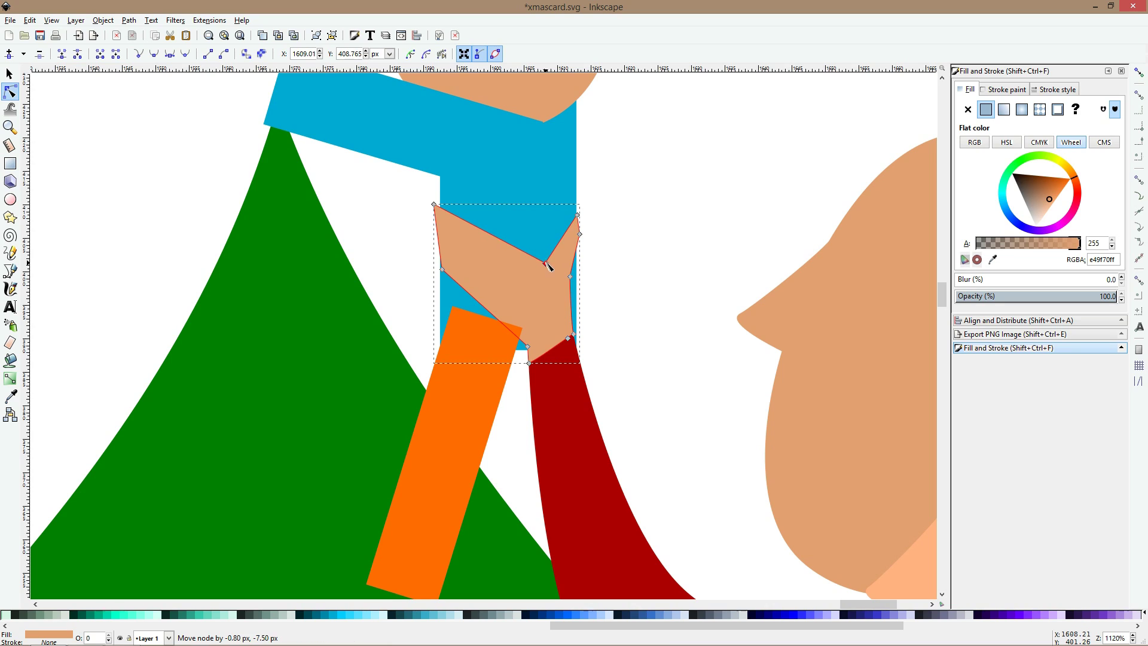
- Add nodes on the hand's tree-side edge to form a fingertip, and curve the palm's upper and lower edges
double_click(438, 235)
double_click(437, 230)
left_click_drag(437, 229, 430, 202)
left_click_drag(510, 250, 513, 257)
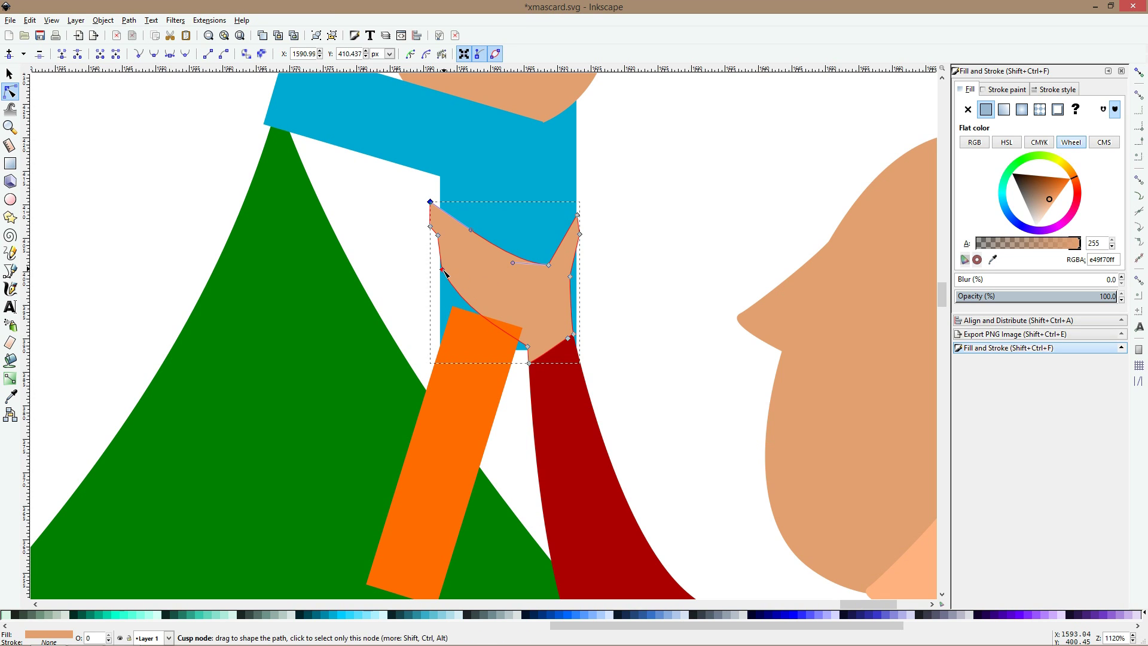
left_click_drag(442, 269, 436, 275)
left_click_drag(592, 204, 584, 231)
left_click(618, 280)
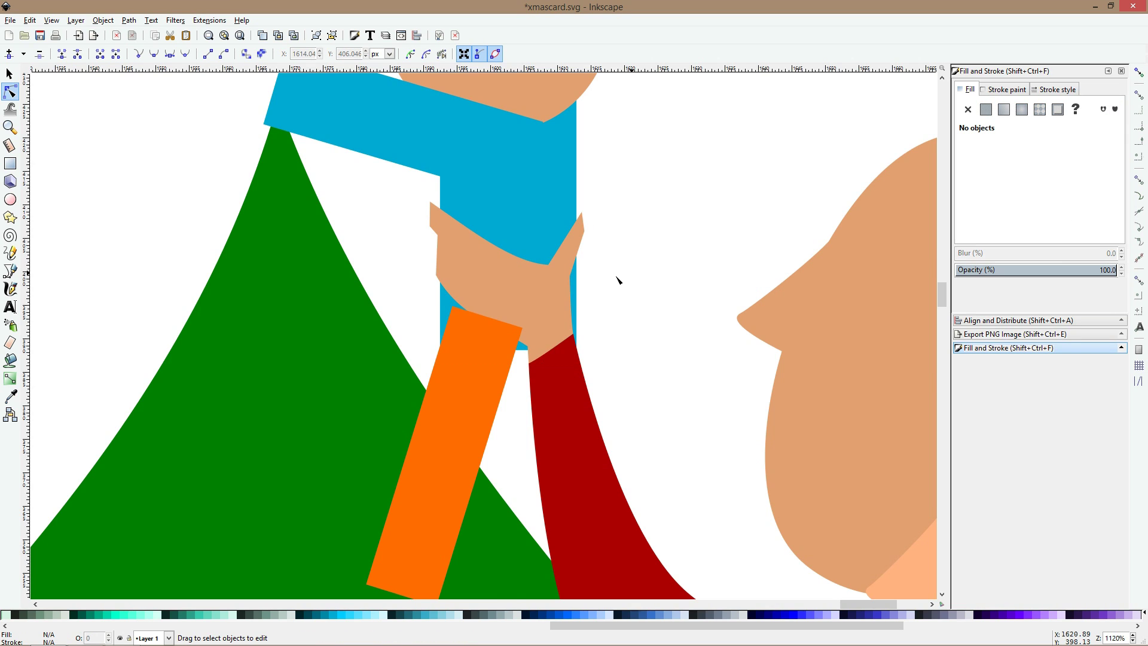
- Rotate the child's blue torso clockwise so its lower end swings toward the tree, and move it back under the shoulder
scroll(617, 280, "down", 3)
left_click(579, 252)
key("s")
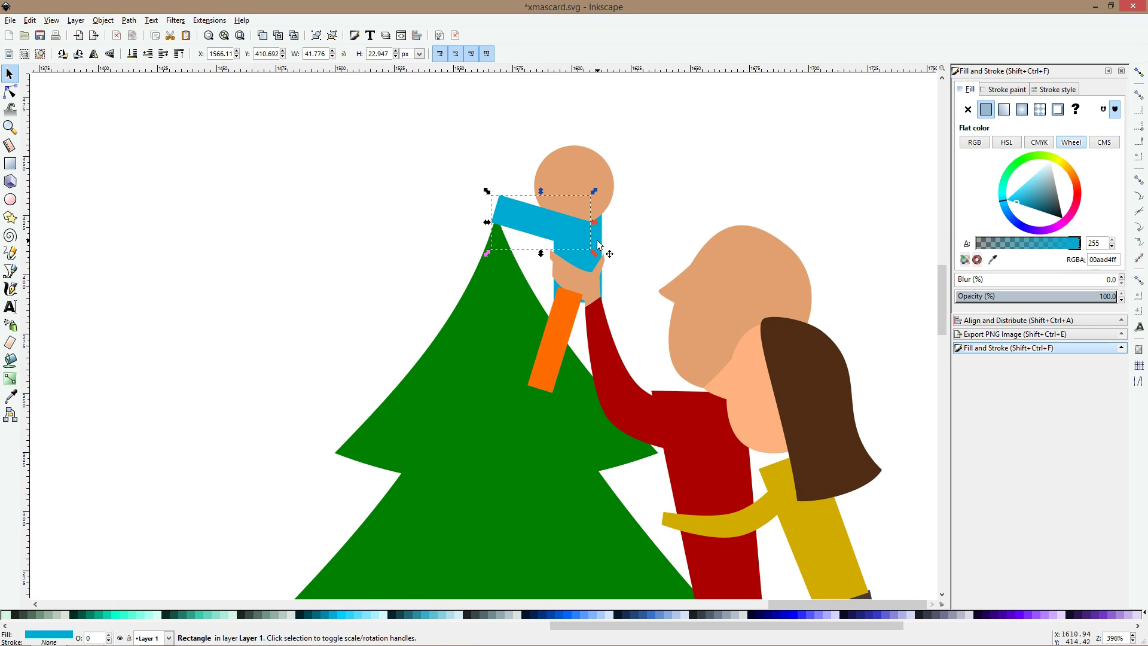
left_click(599, 244)
left_click_drag(607, 307, 588, 308)
left_click_drag(607, 250, 594, 237)
- Convert the child's orange leg to a path, add a node midway along each long side, and bend it at the knee
left_click(561, 335)
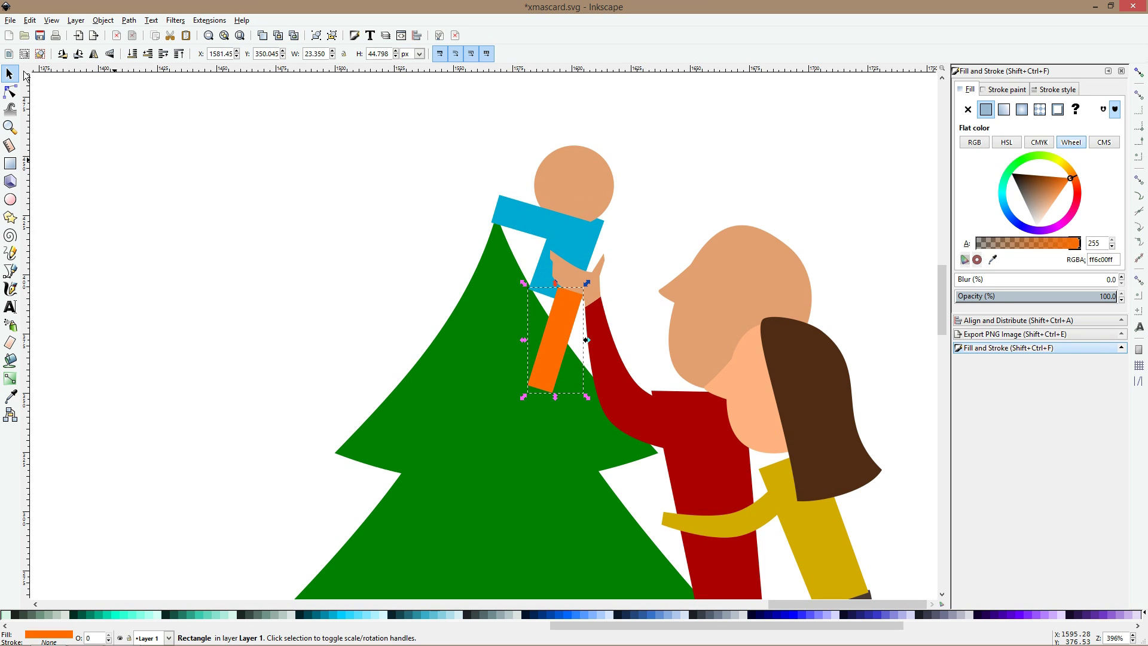
left_click(10, 92)
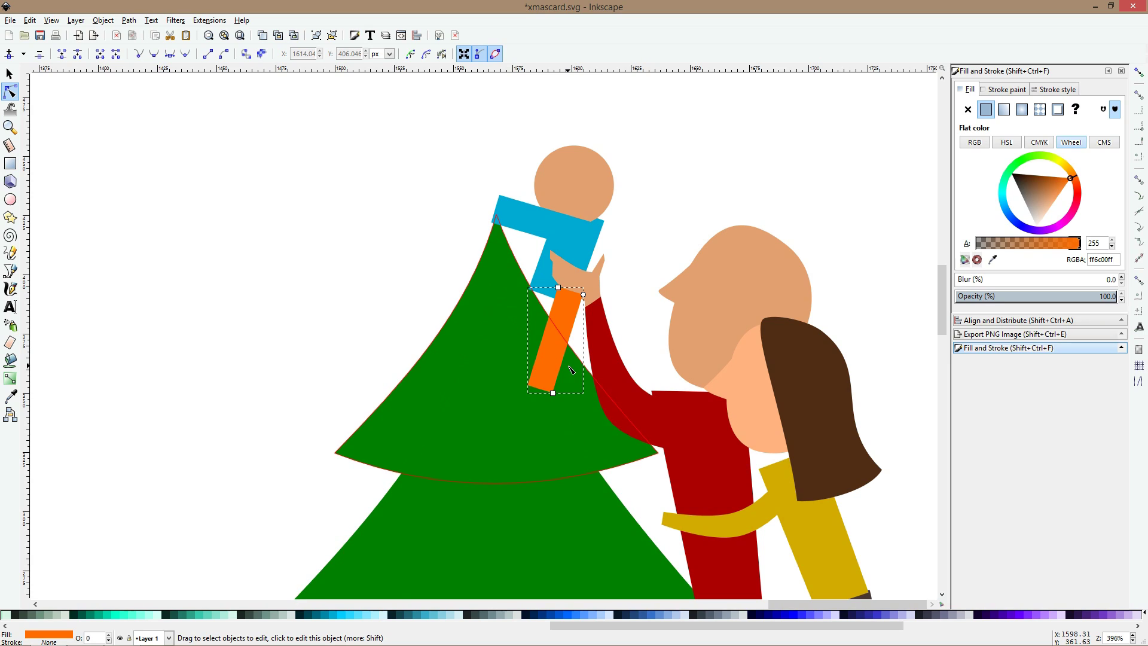
key("ctrl+shift+c")
double_click(543, 338)
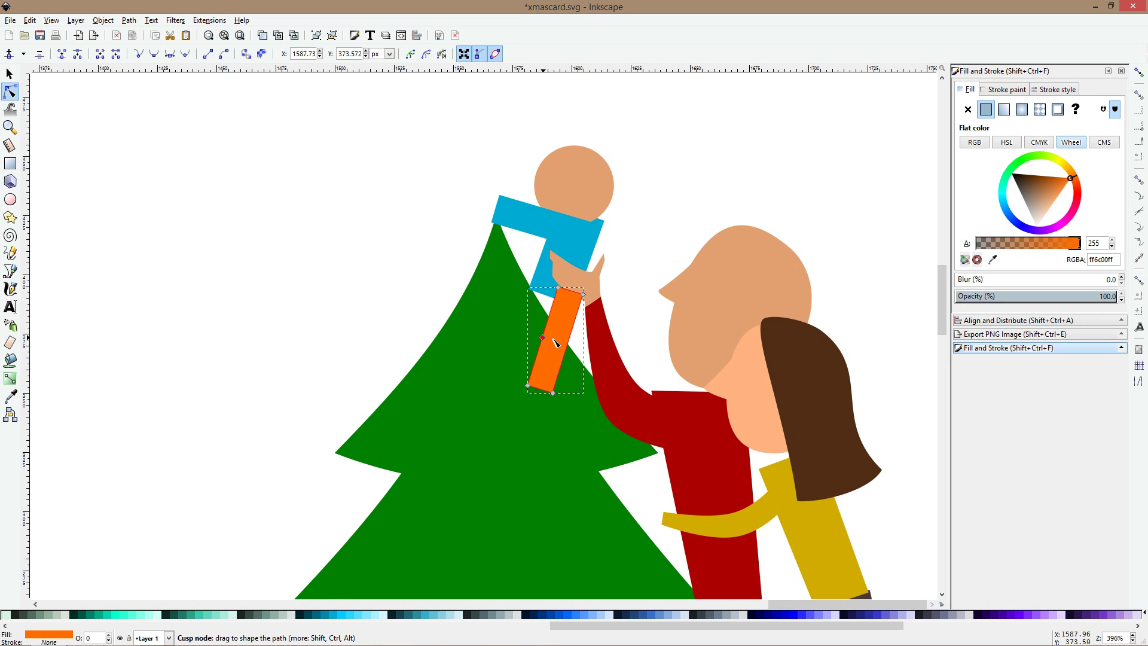
double_click(571, 343)
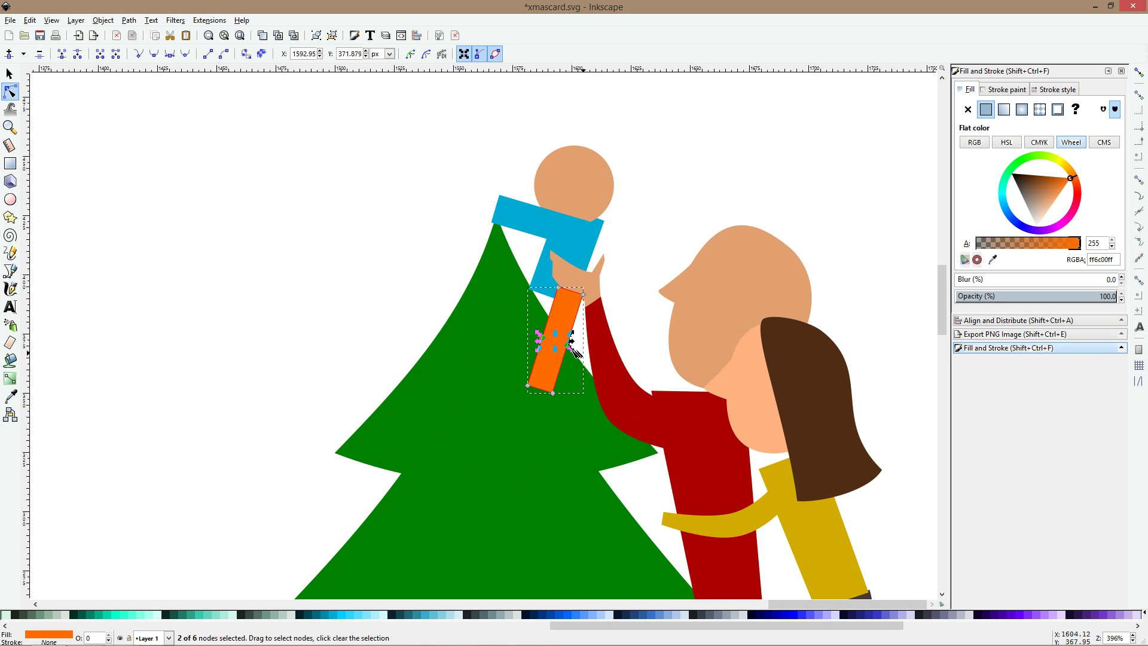
left_click_drag(572, 345, 537, 310)
- Move the bent orange leg under the child's torso and rotate it so the lower leg points backward
key("s")
left_click(526, 365)
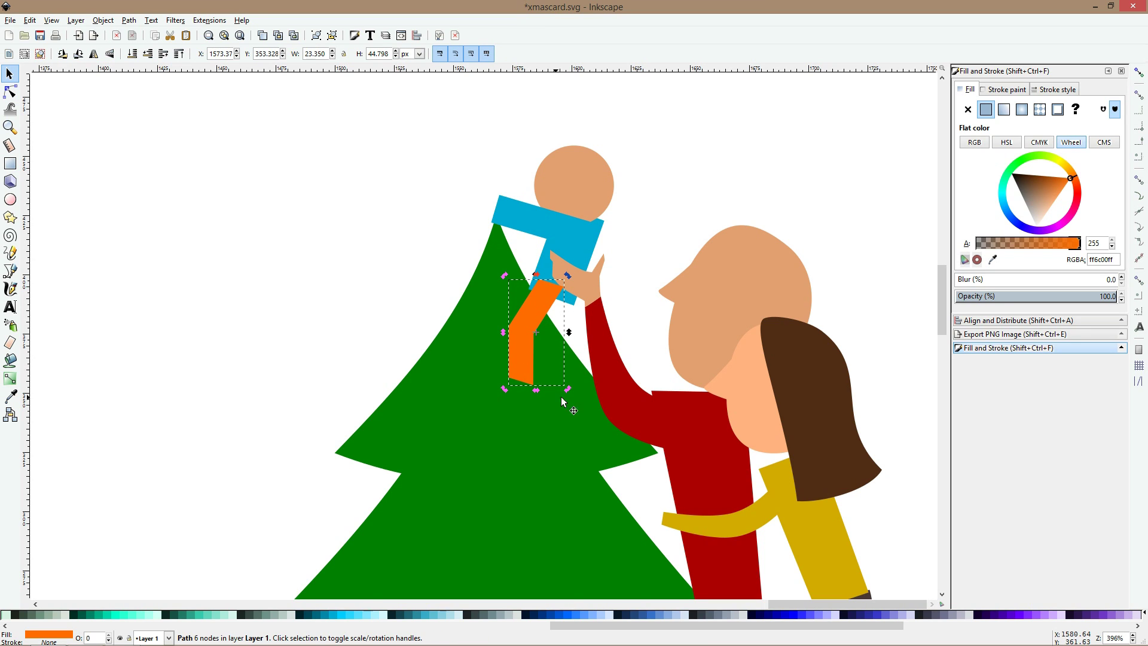
mouse_move(569, 389)
left_mouse_down()
mouse_move(583, 377)
mouse_move(551, 371)
mouse_move(561, 380)
left_mouse_up()
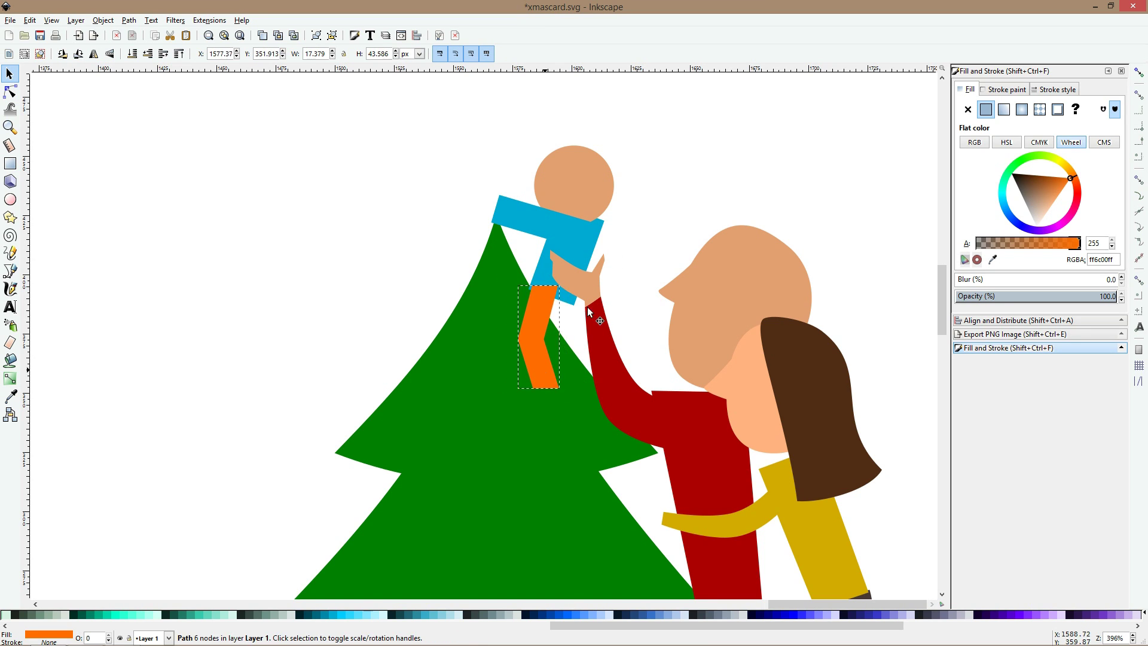
left_click(637, 253)
- Enlarge the child's head, arm, torso and leg together to about 65 by 128 px, excluding the man's hand, and raise them slightly
scroll(636, 254, "down", 3)
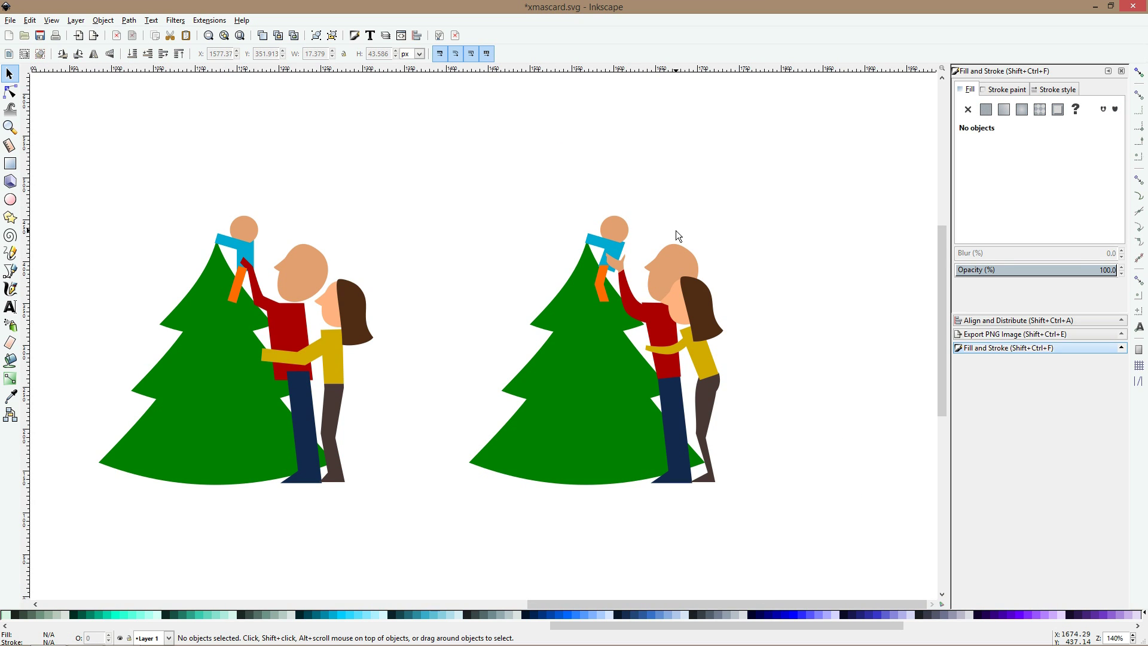
left_click_drag(647, 181, 607, 323)
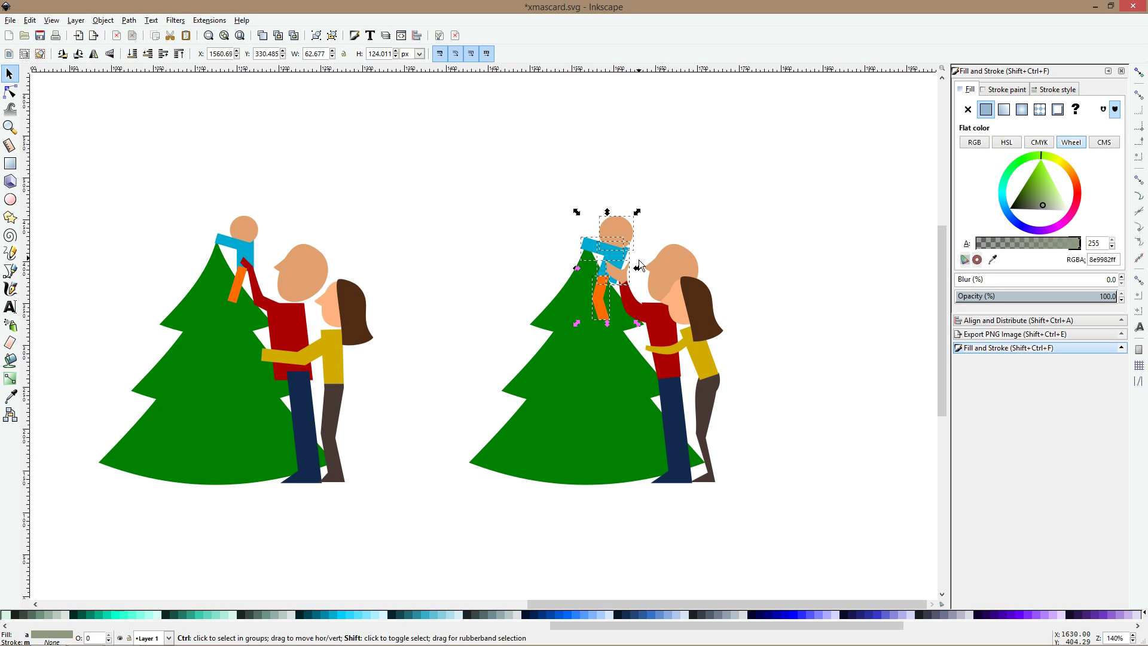
key("ctrl+z")
left_click(619, 265)
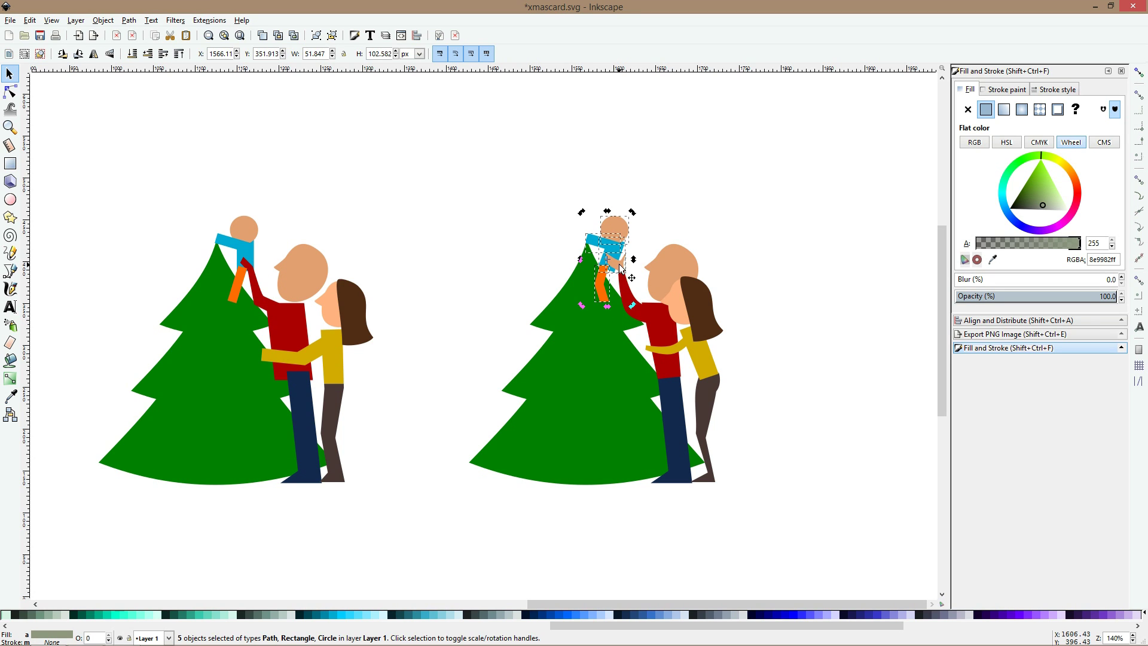
scroll(619, 266, "up", 3, "ctrl")
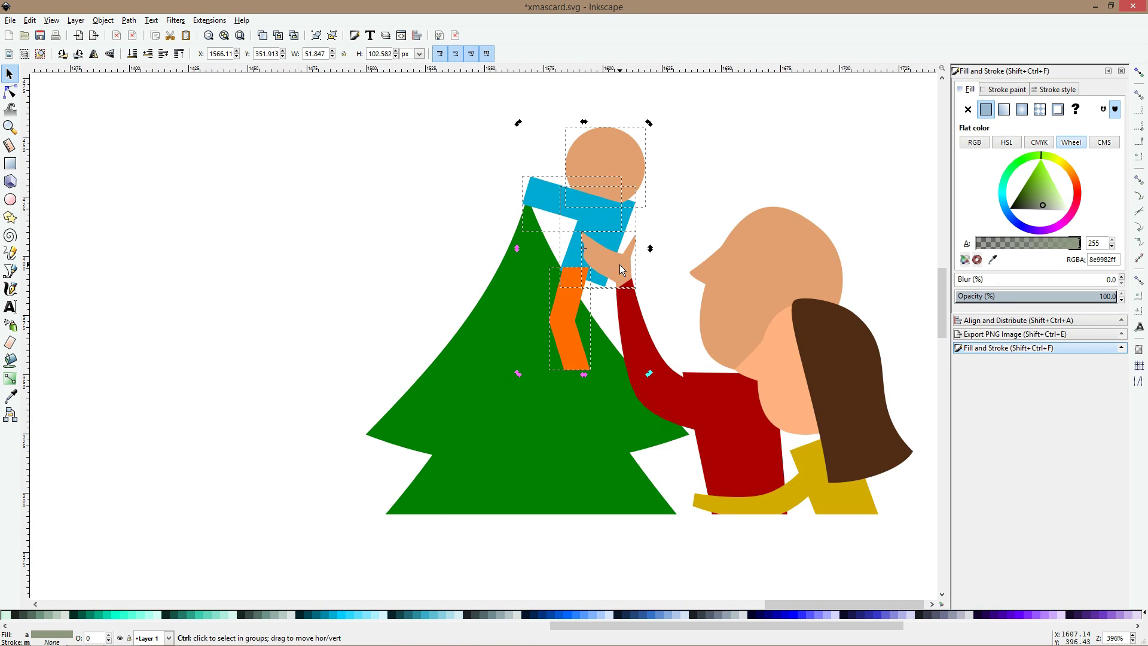
left_click(580, 363)
left_click_drag(584, 374, 575, 436)
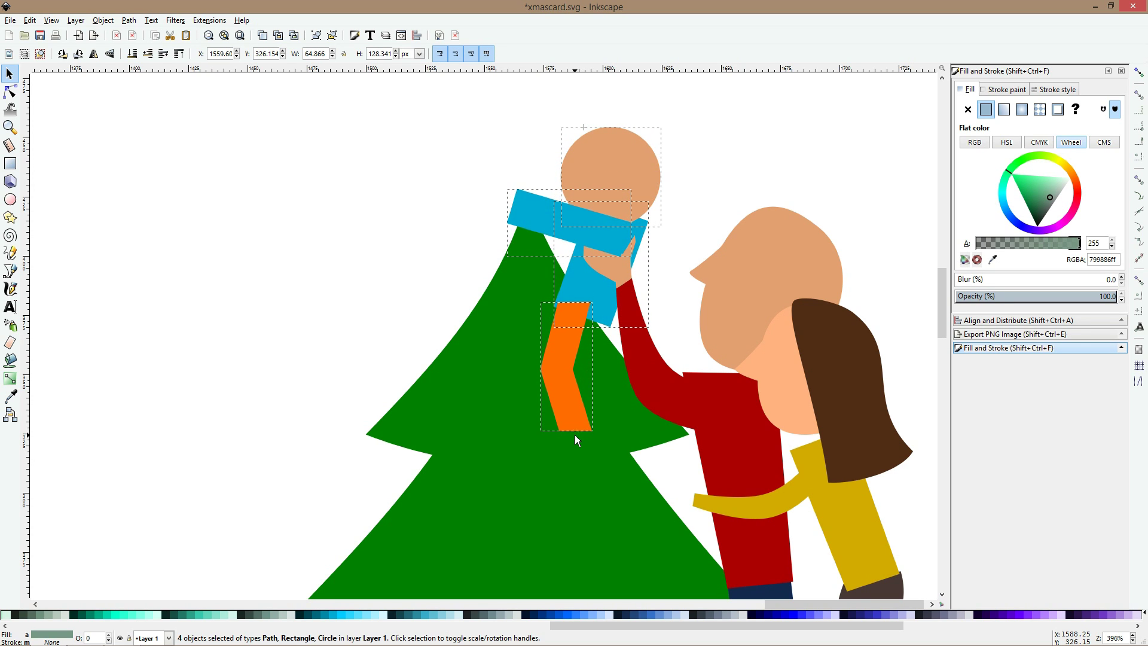
left_click_drag(609, 185, 604, 170)
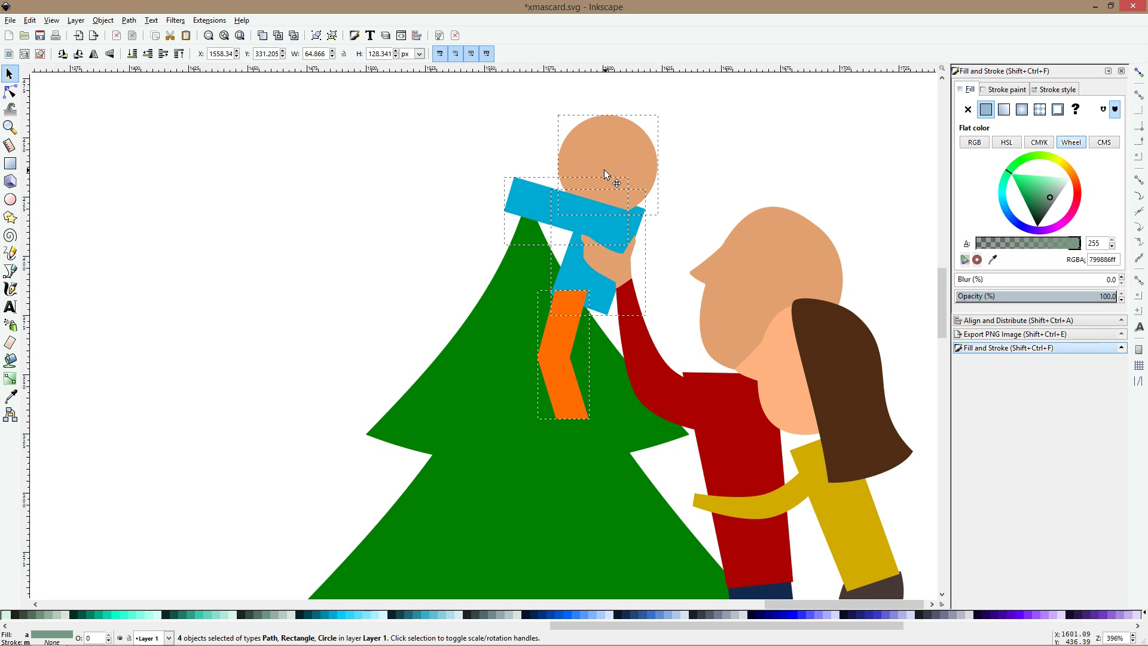
left_click(689, 185)
key("5")
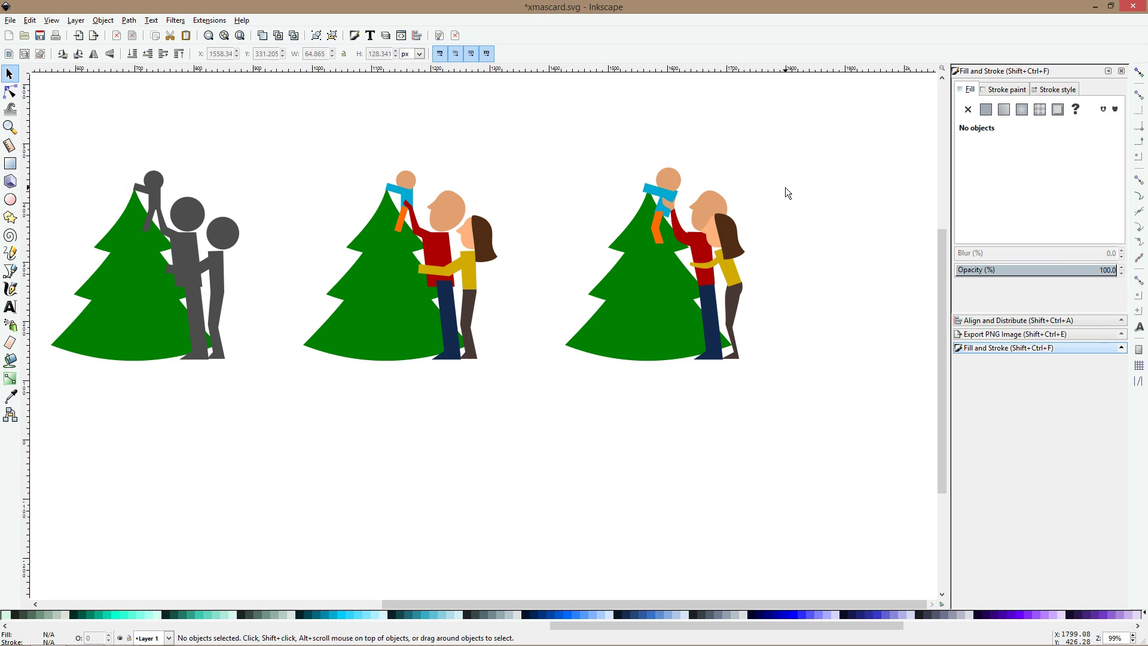
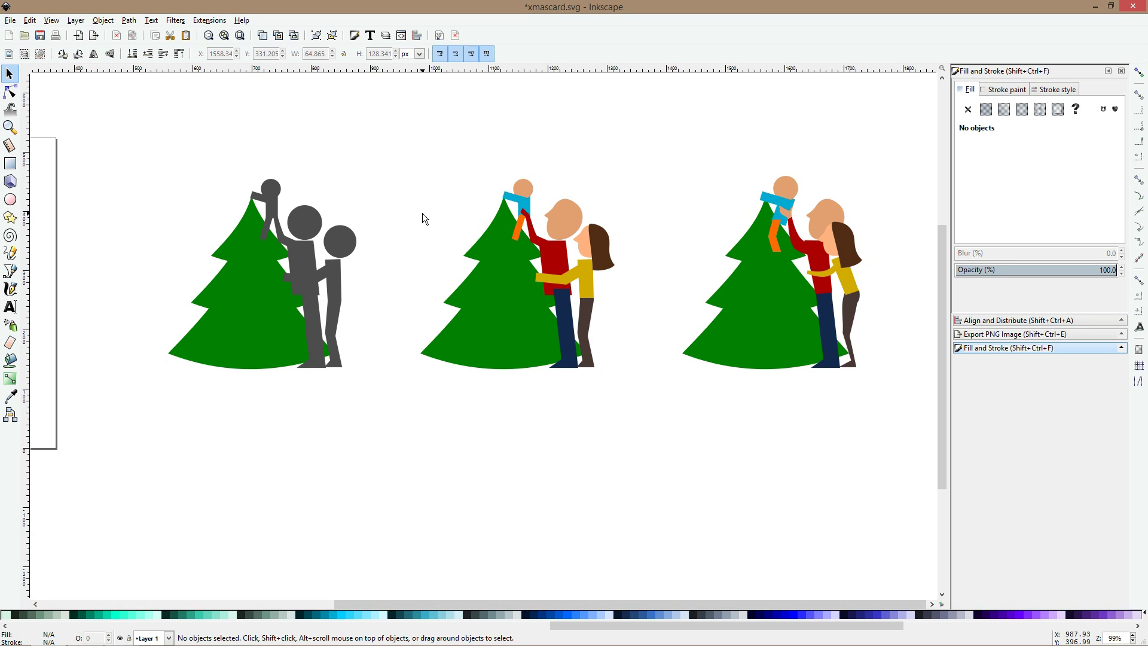
- Turn the front shoulder corner of the man's red torso into a smooth node and move it down and inward
left_click_drag(848, 200, 698, 196)
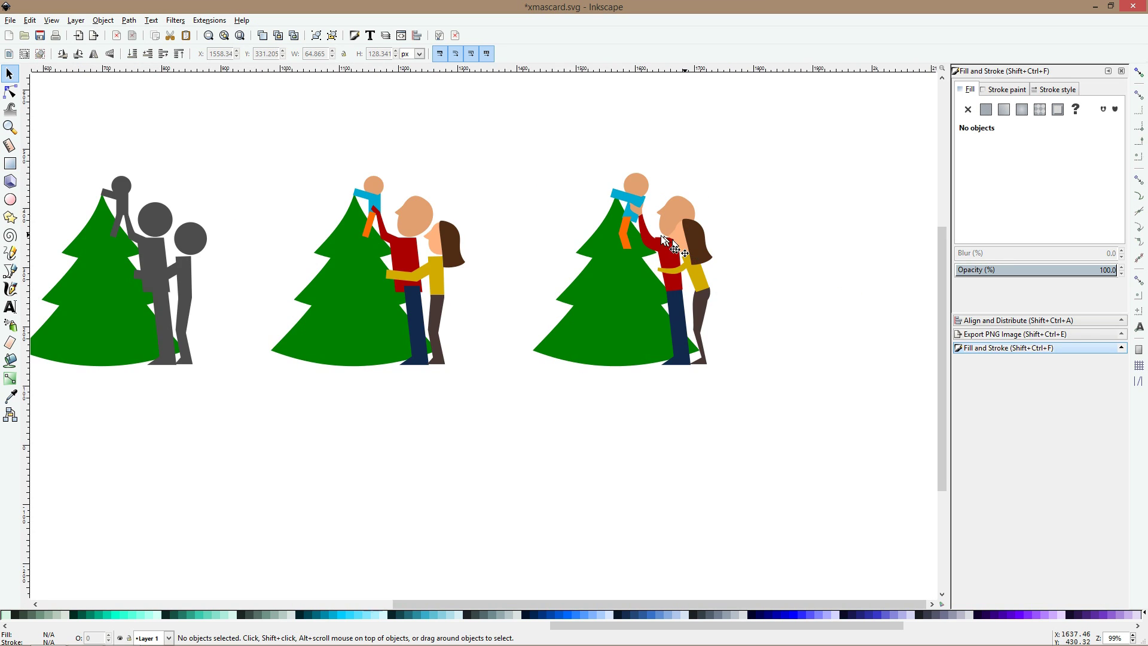
scroll(661, 236, "up", 3)
left_click(10, 93)
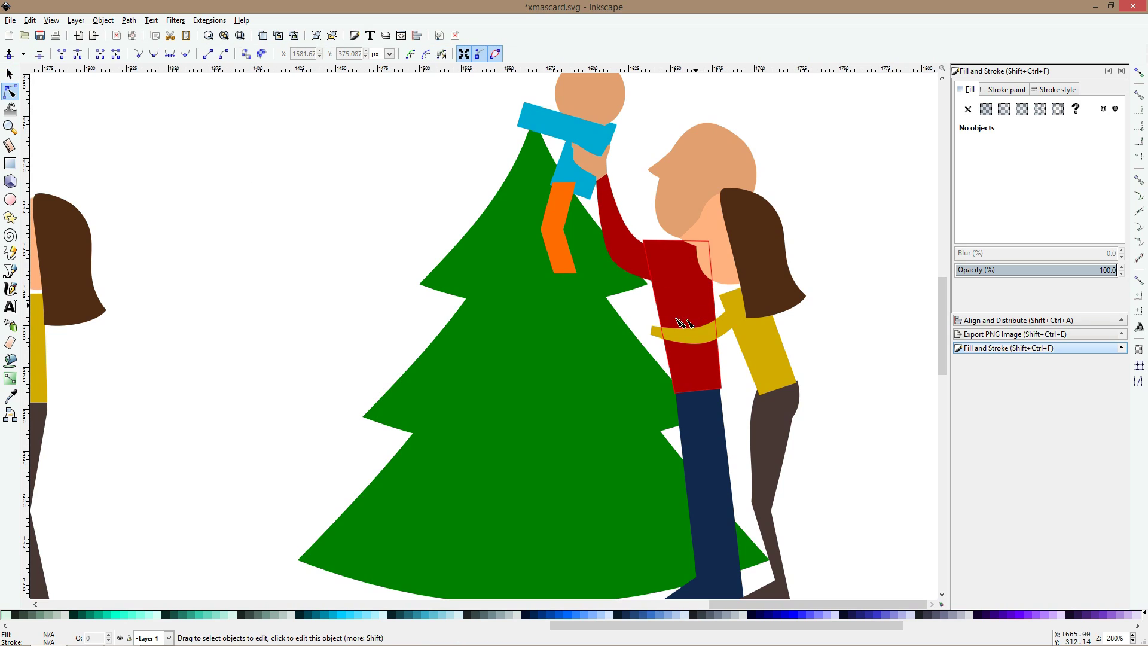
left_click(684, 319)
left_click(643, 239, "ctrl")
left_click_drag(643, 240, 661, 253)
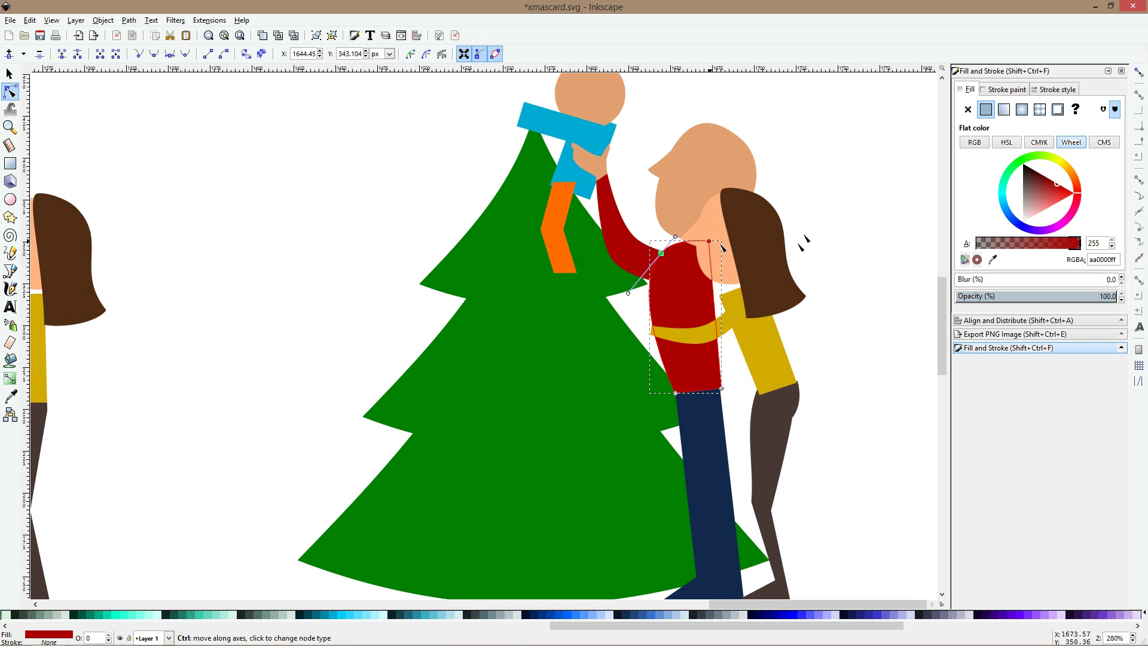
- Shift the smoothed shoulder node of the man's torso slightly further inward and save the drawing
left_click(691, 285)
left_click(685, 299)
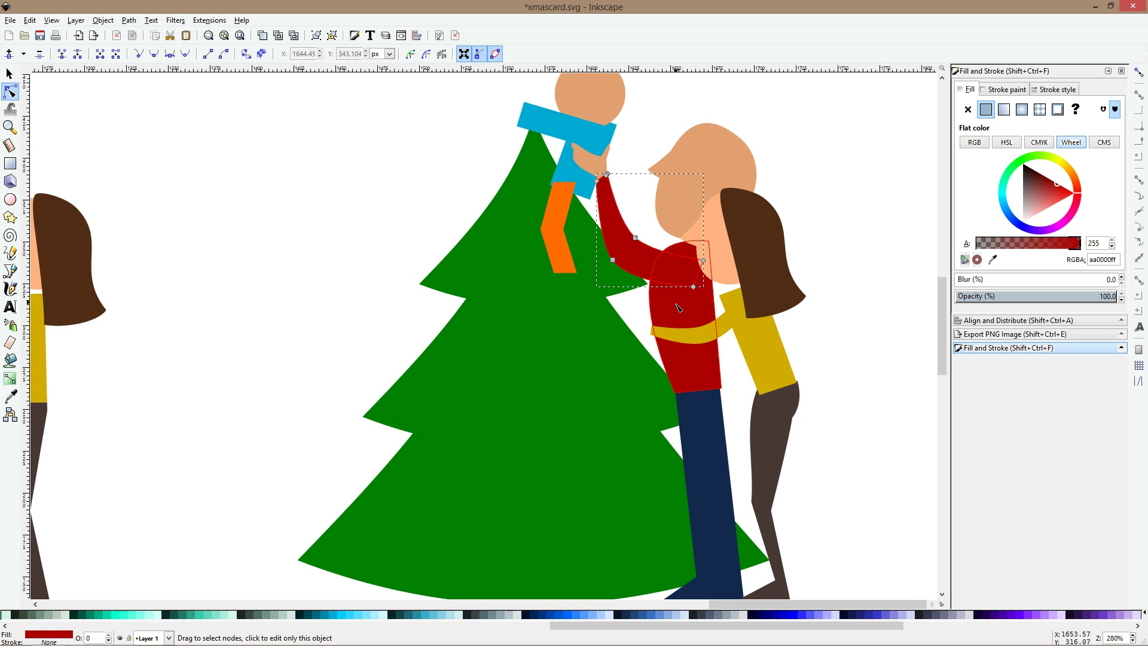
key("ctrl+z")
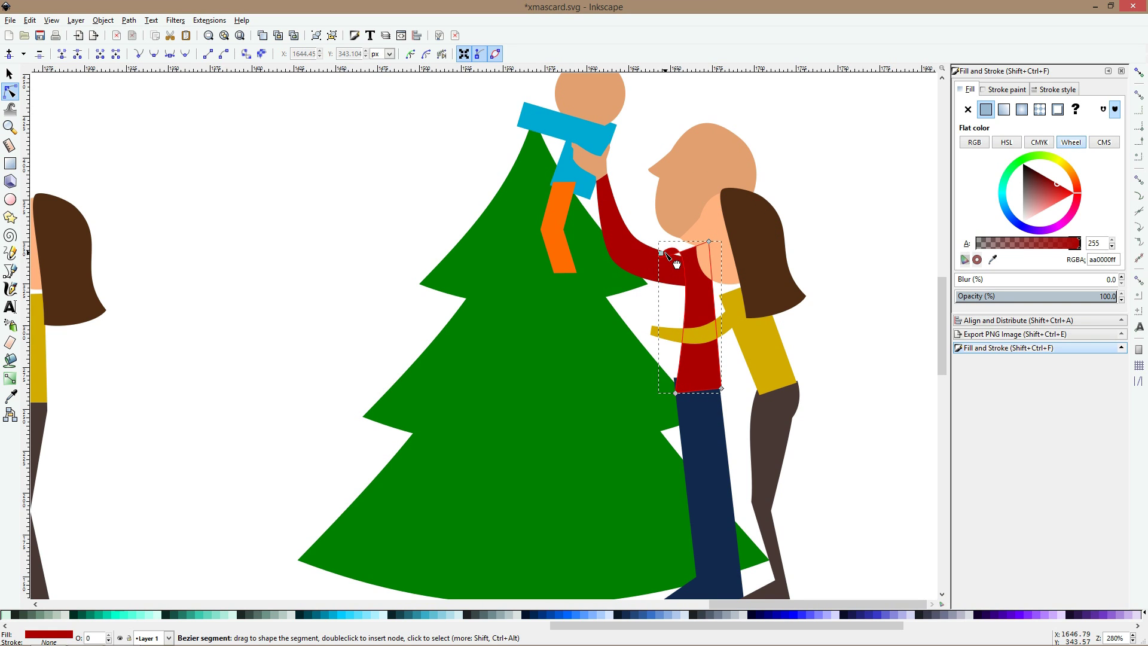
key("ctrl+z")
left_click_drag(661, 253, 668, 252)
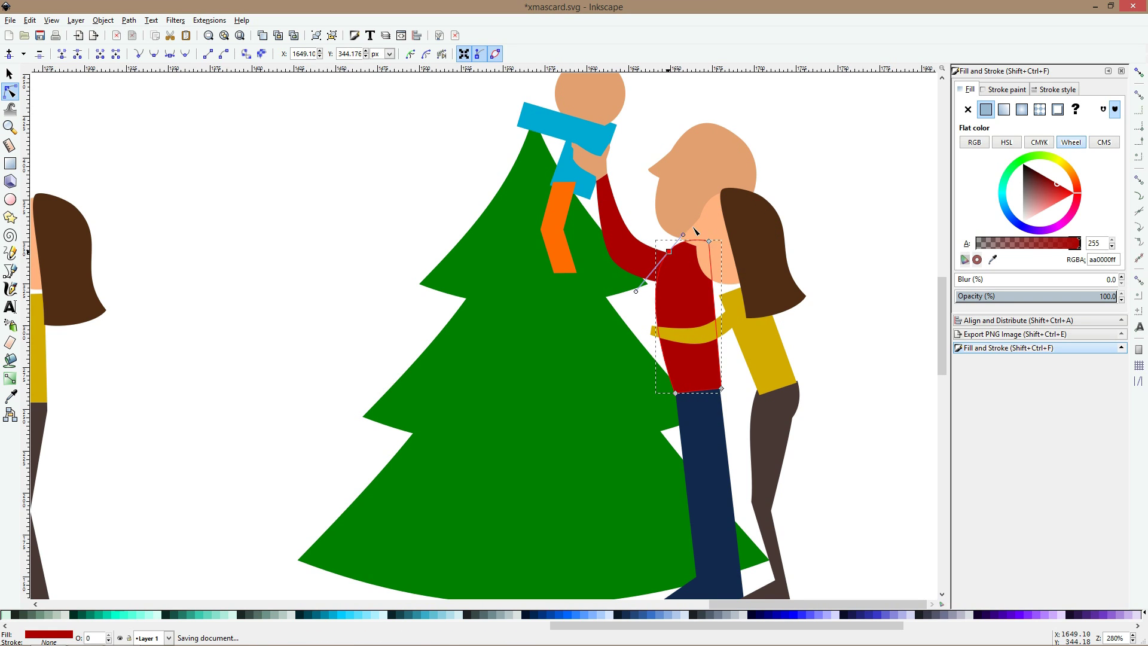
key("ctrl+s")
- Draw a skin-coloured ellipse about 11 by 12 px at the end of the woman's yellow sleeve and convert it to a path
left_click(10, 199)
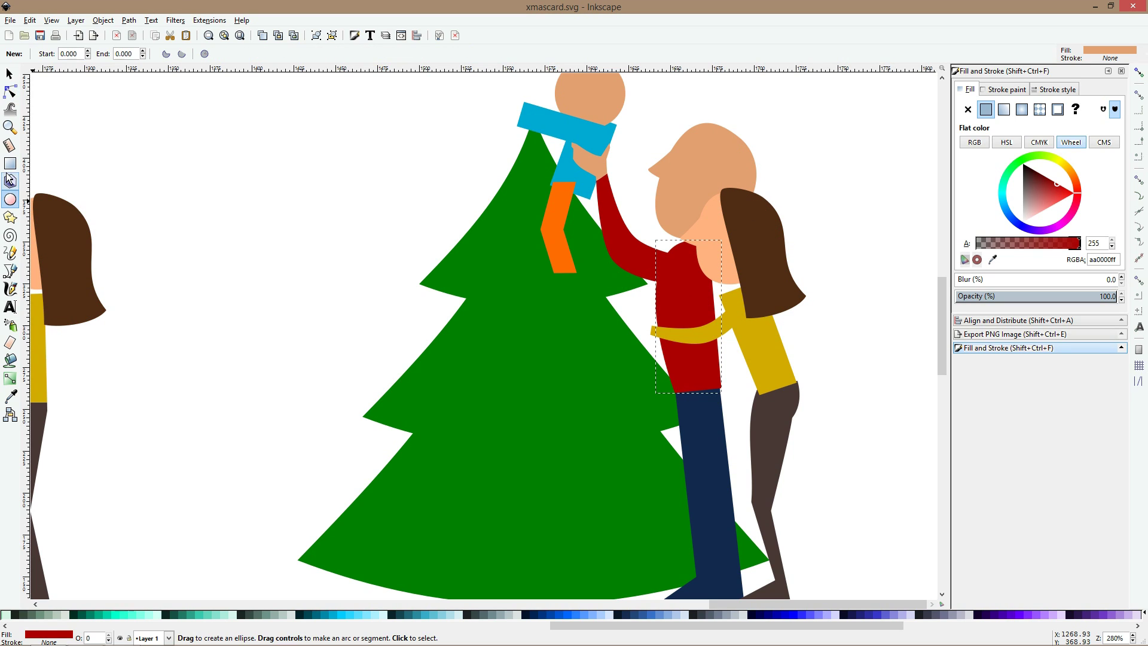
left_click_drag(641, 321, 658, 340)
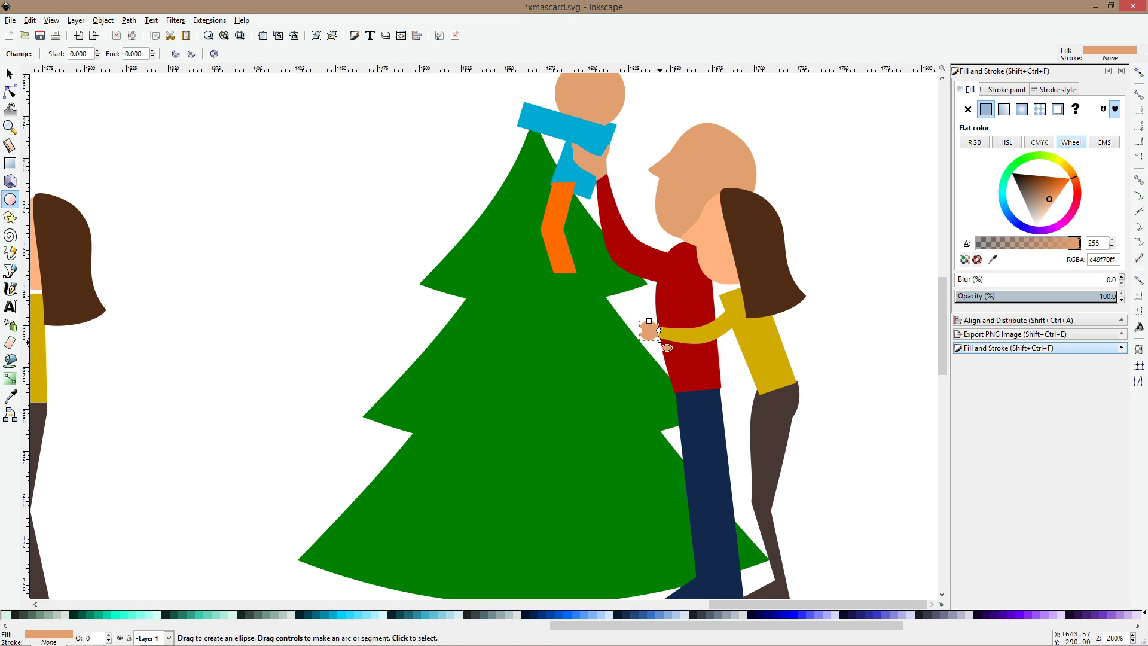
key("space")
key("ctrl+shift+c")
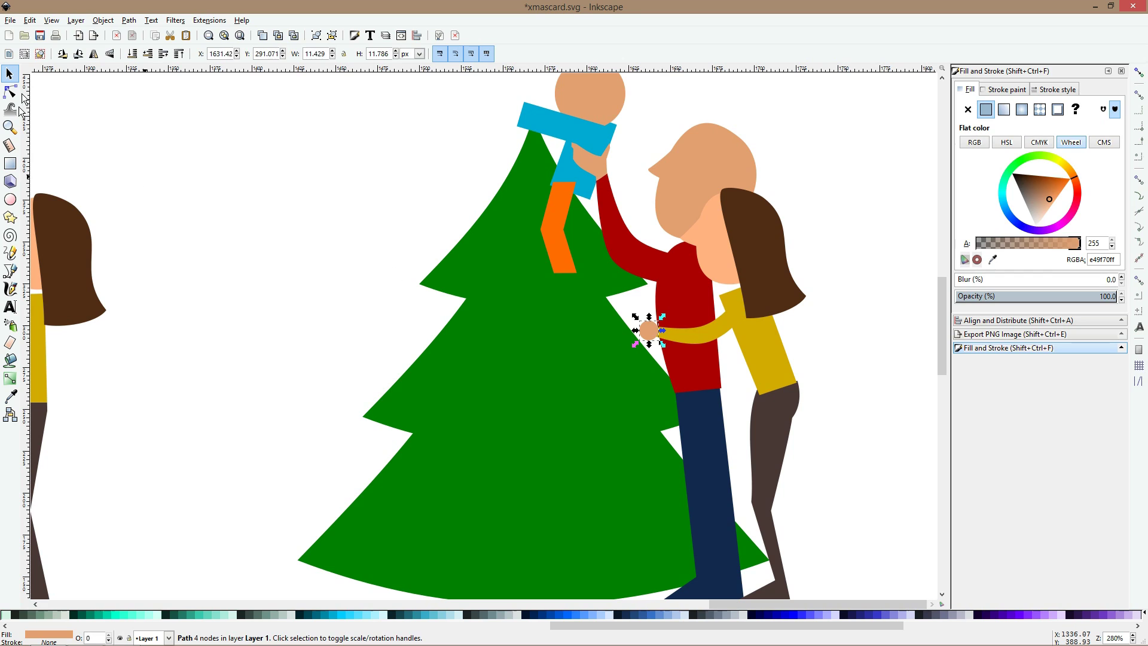
- Flatten the skin-coloured hand to about 8 px wide at the sleeve end and shift hand and yellow sleeve slightly inward over the man's torso
key("n")
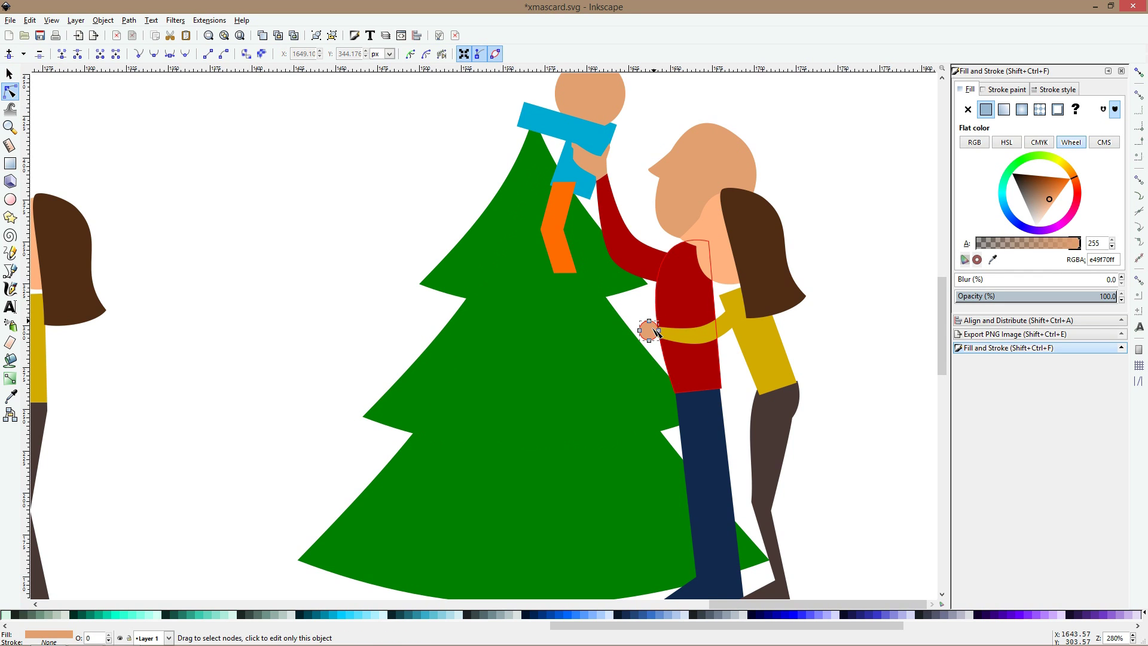
key("space")
scroll(654, 334, "up", 2)
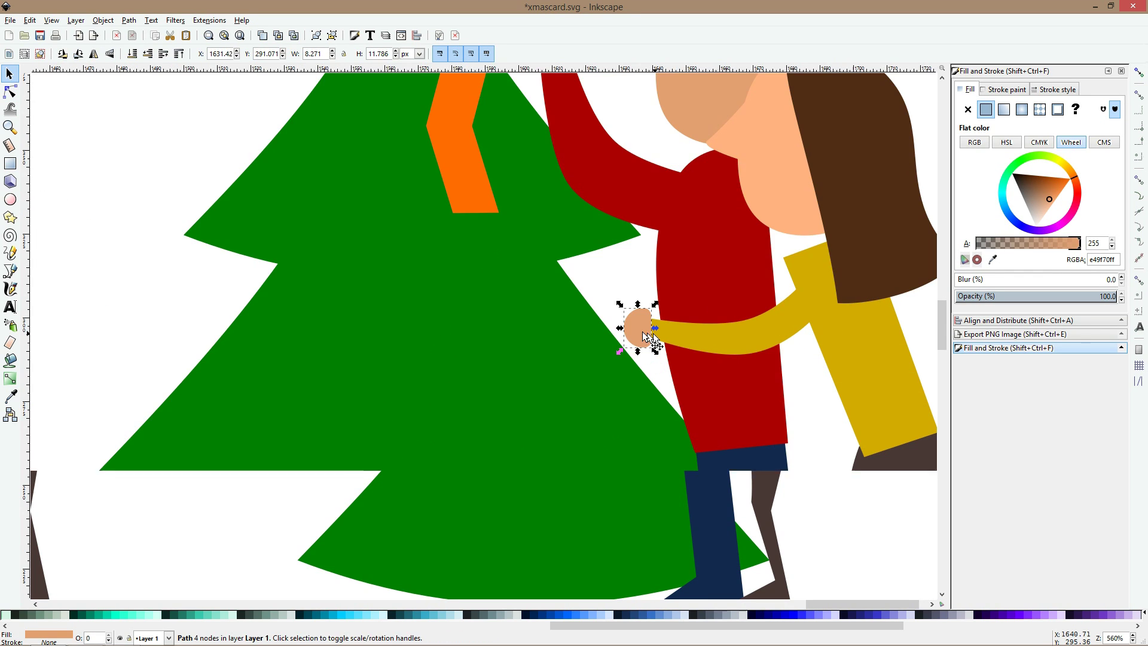
left_click_drag(644, 330, 703, 337)
left_click(685, 337, "shift")
scroll(730, 389, "down", 5)
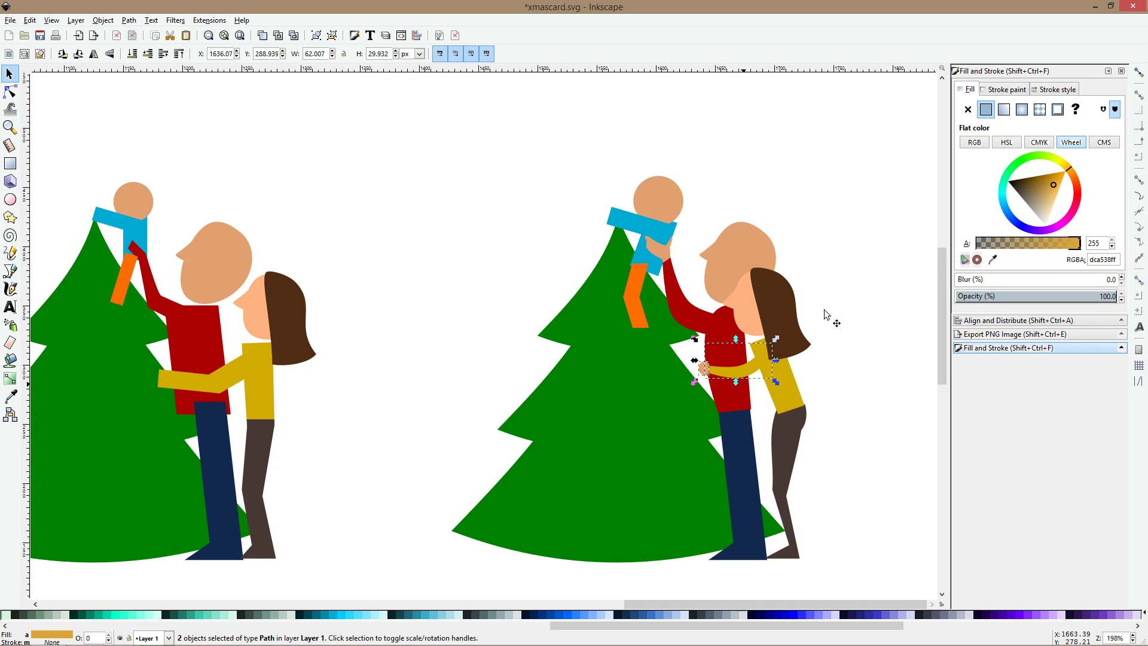
- Reshape the woman's brown hair by curving its front edge inward, extending the rear tip outward and rounding the adjoining edges
left_click(841, 300)
scroll(841, 302, "up", 4)
key("n")
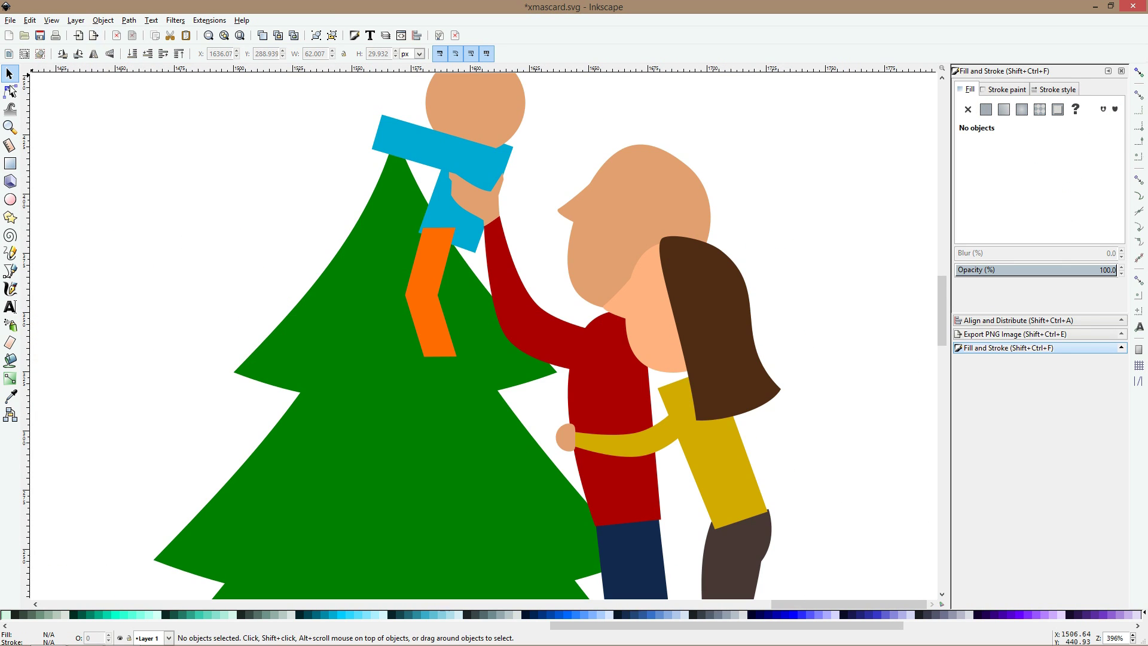
left_click(727, 358)
left_click_drag(687, 375, 685, 389)
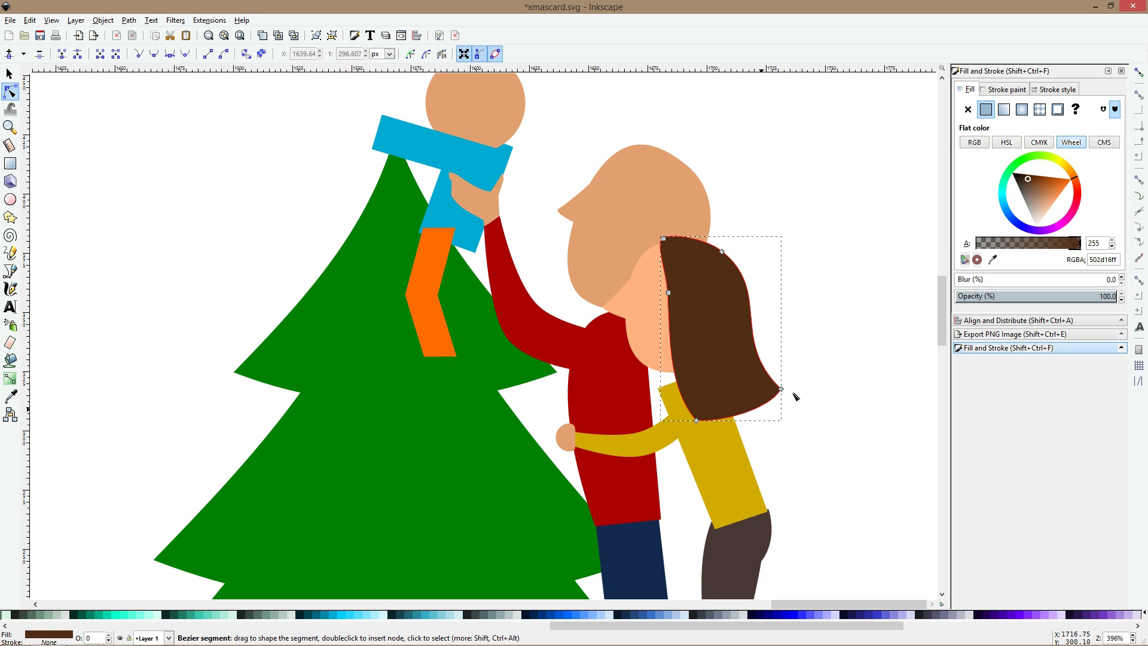
left_click_drag(781, 389, 794, 388)
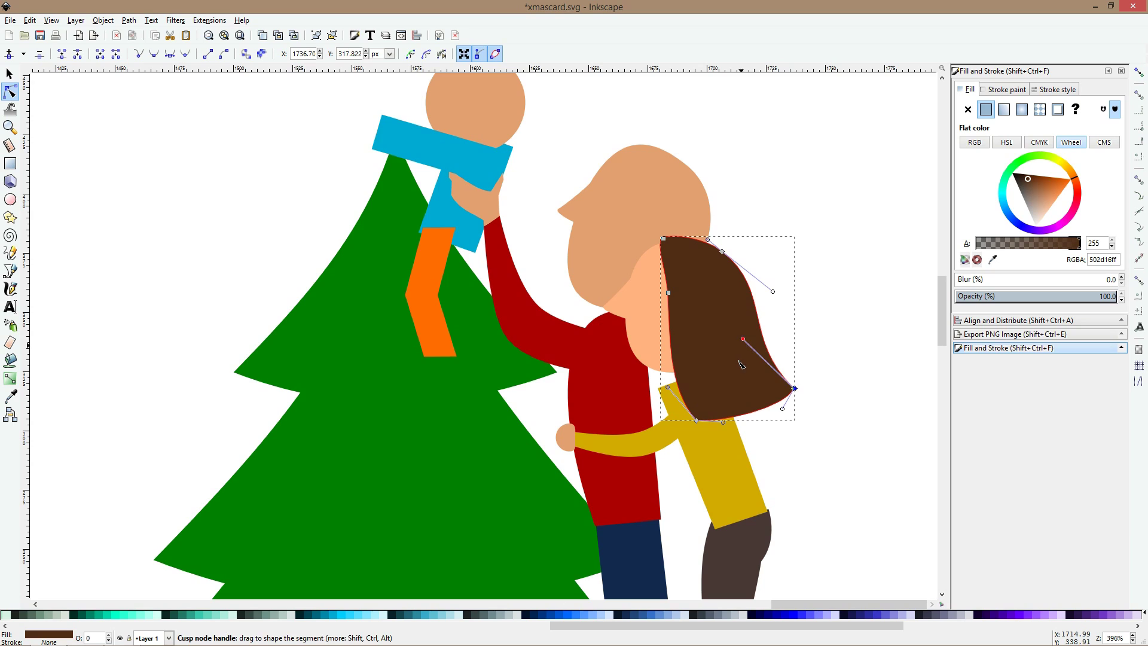
left_click_drag(739, 361, 738, 363)
left_click_drag(723, 422, 730, 433)
left_click(797, 336)
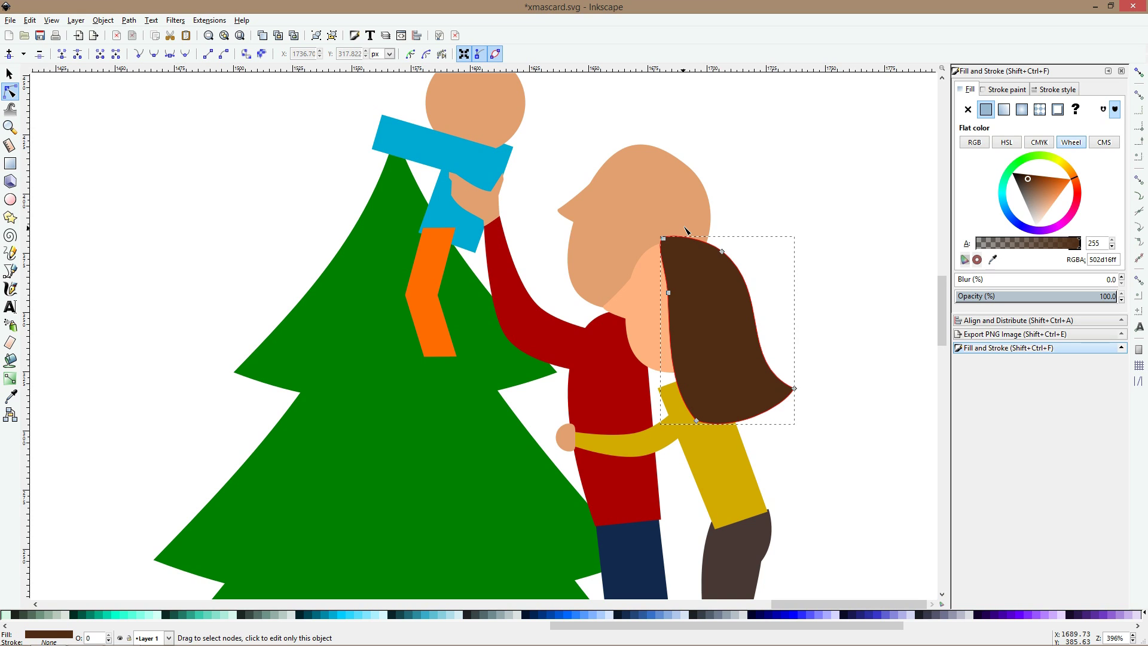
left_click(727, 202)
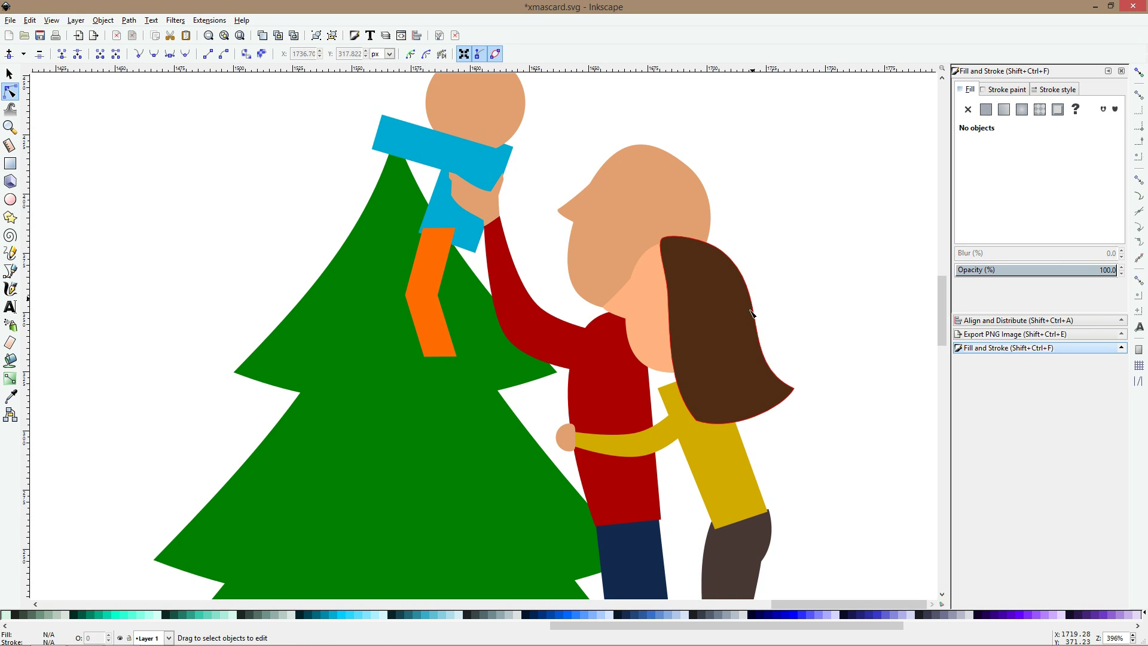
left_click(754, 339)
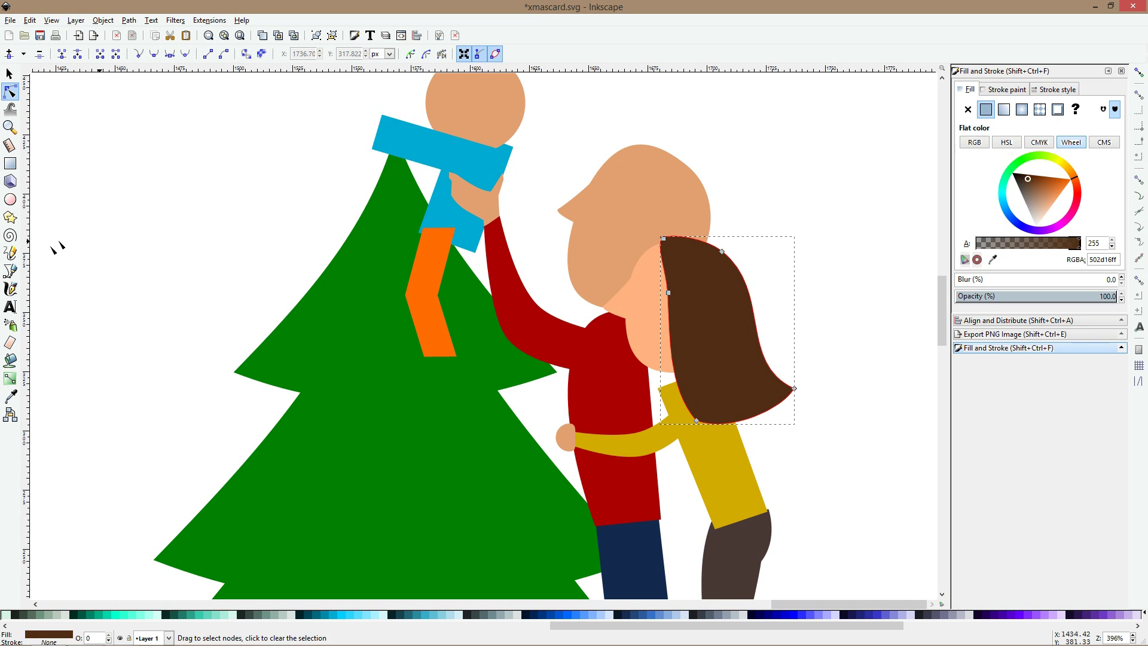
- Draw a dark brown circle about 17 px across on the man's face and subtract a smaller duplicate about 11 px across to form a ring
left_click(11, 199)
left_click_drag(596, 171, 644, 218)
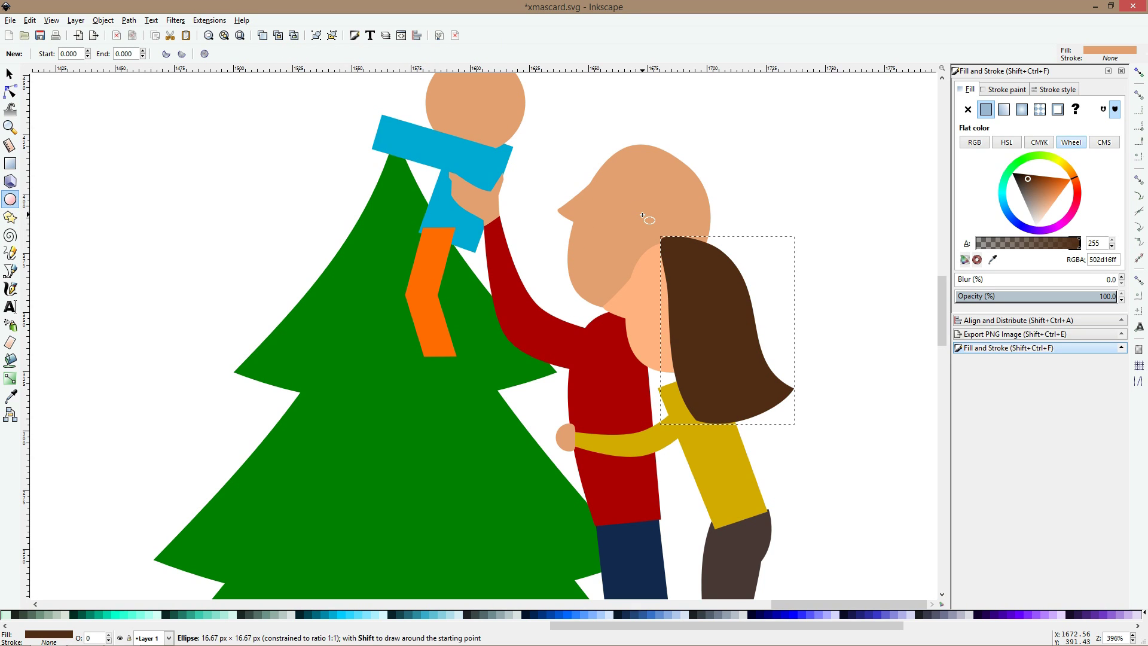
key("s")
left_click(10, 397)
left_click(715, 330)
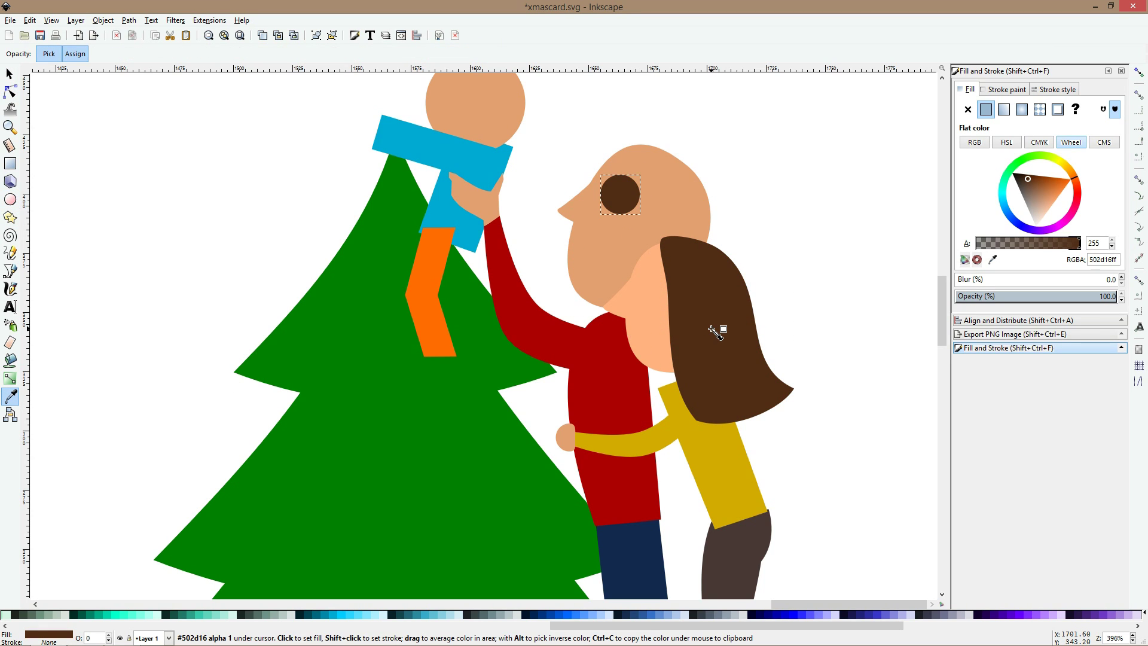
key("s")
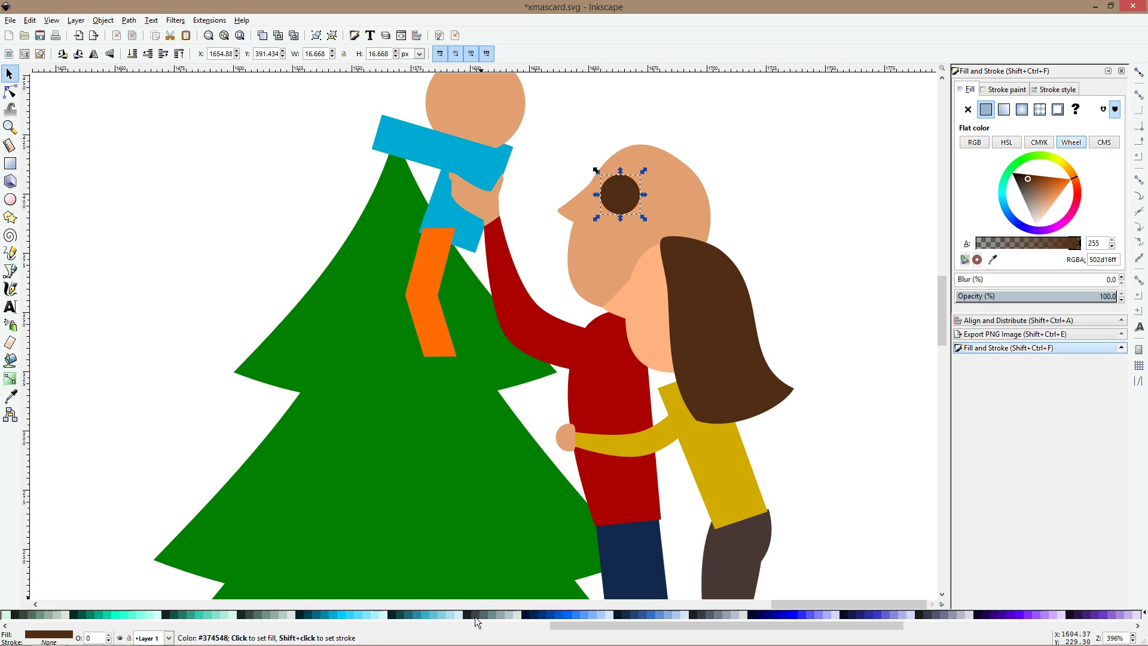
left_click(482, 614)
left_click_drag(644, 170, 640, 174)
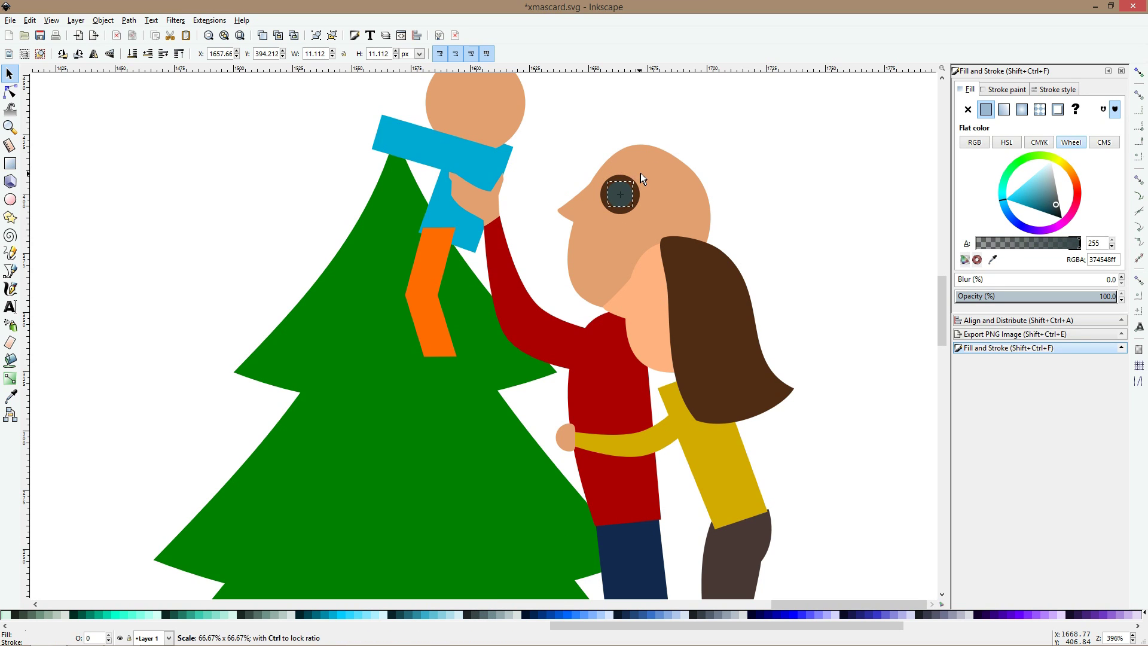
left_click(640, 186, "shift")
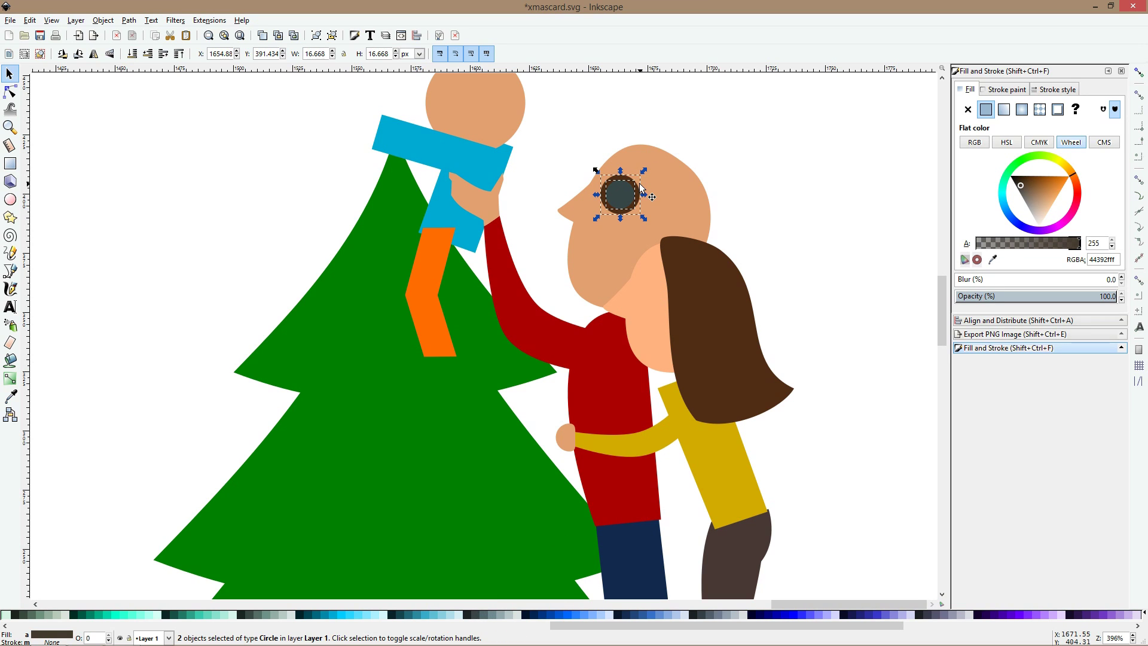
key("ctrl+minus")
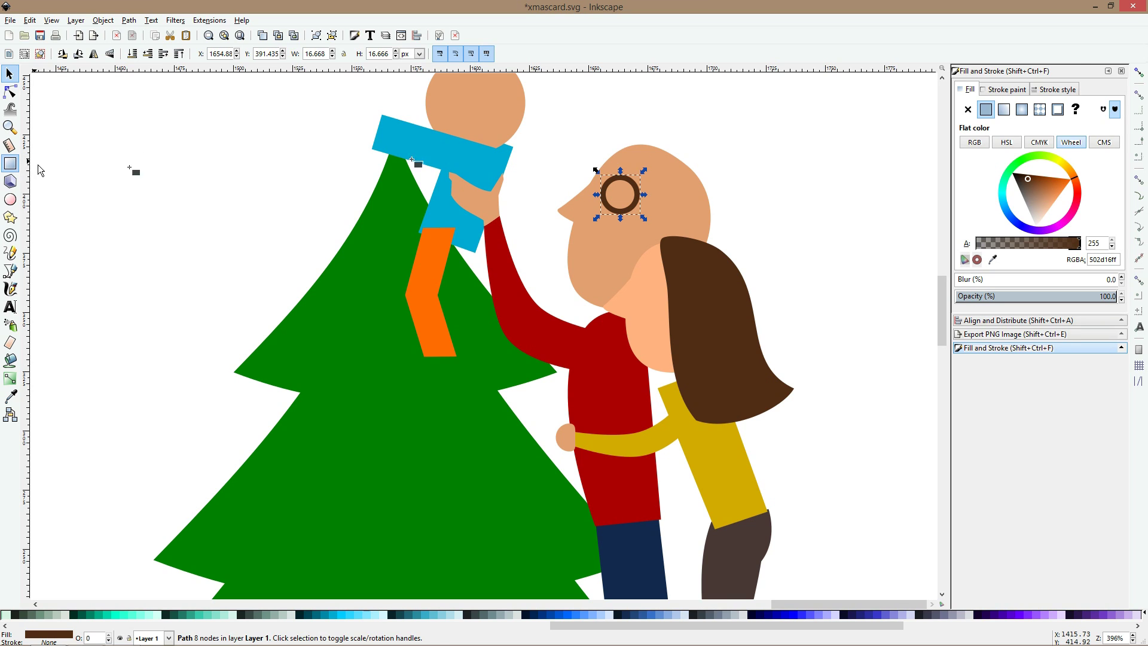
- Draw a rectangle over the upper part of the brown ring, rotate it and subtract it from the ring to leave a closed-eye arc
left_click(9, 164)
mouse_move(571, 160)
left_mouse_down()
mouse_move(668, 192)
mouse_move(676, 184)
left_mouse_up()
key("s")
left_click(667, 179)
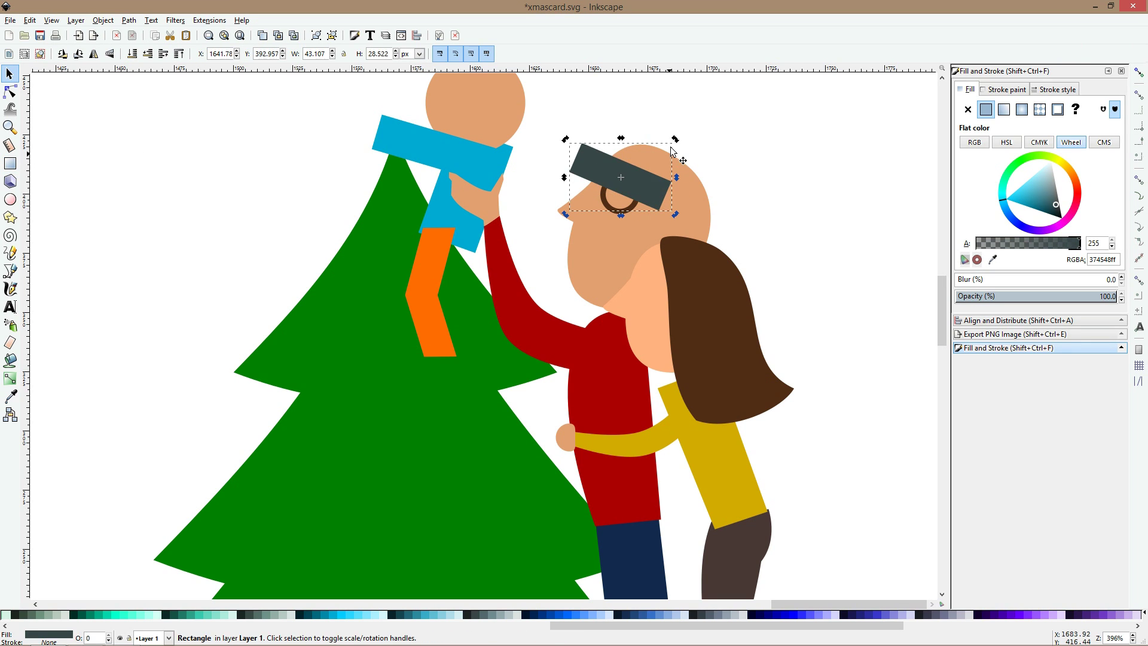
left_click(634, 214, "shift")
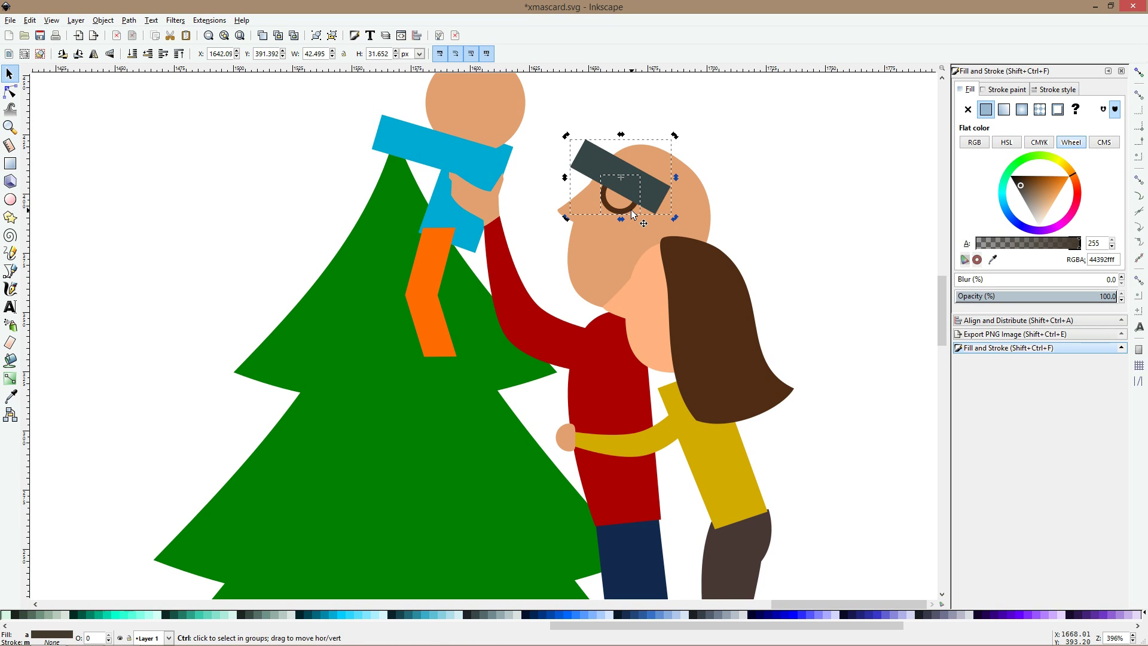
key("ctrl+minus")
- Undo an accidental shift of the man's head, move the brown arc toward the woman's face and remove it
left_click_drag(631, 215, 665, 295)
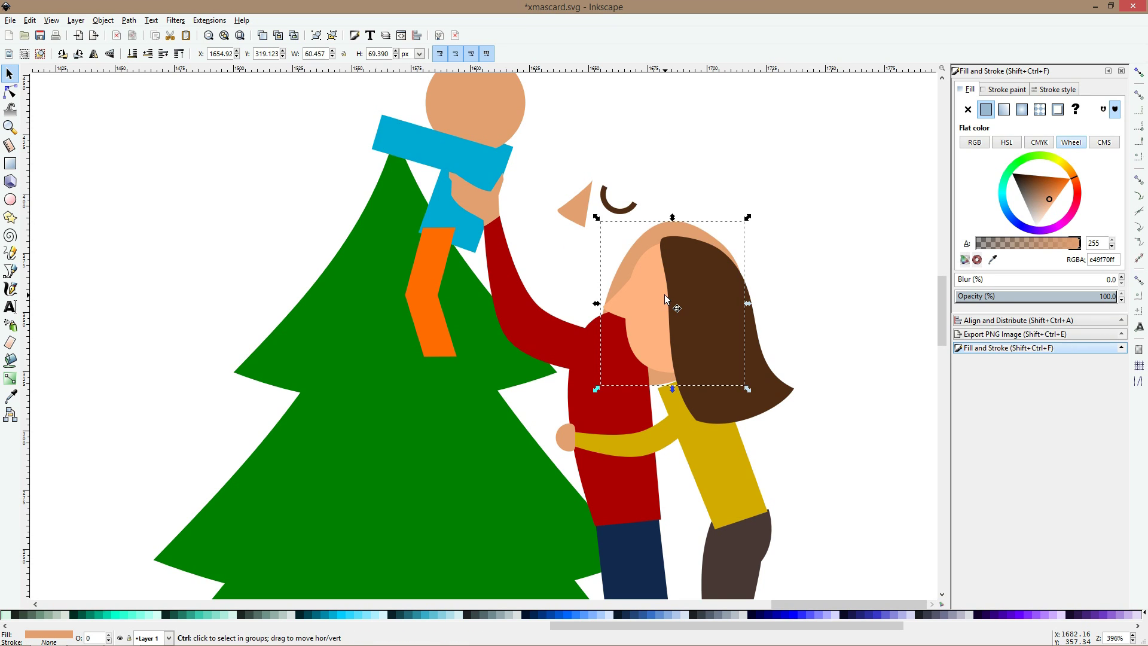
key("ctrl+z")
left_click(626, 209)
left_click_drag(626, 211, 660, 290)
key("Escape")
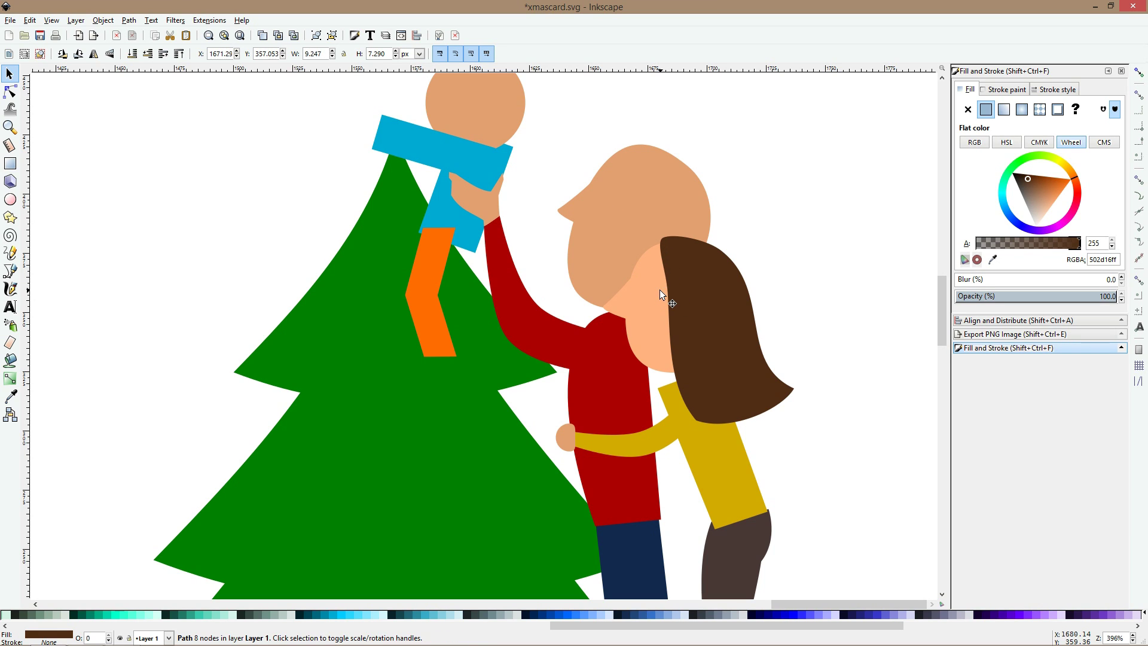
left_click(10, 200)
left_click_drag(603, 172, 640, 223)
key("Delete")
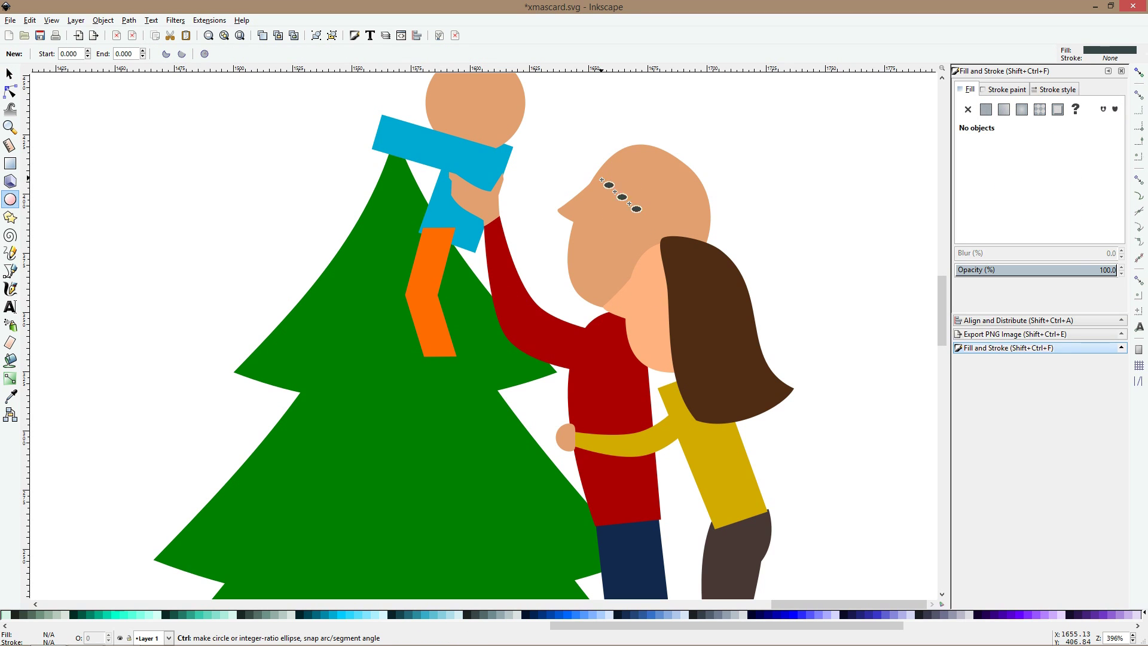
- Draw a circle about 16 px across on the man's face as his eye and fill it white
left_click_drag(601, 178, 645, 217)
key("F1")
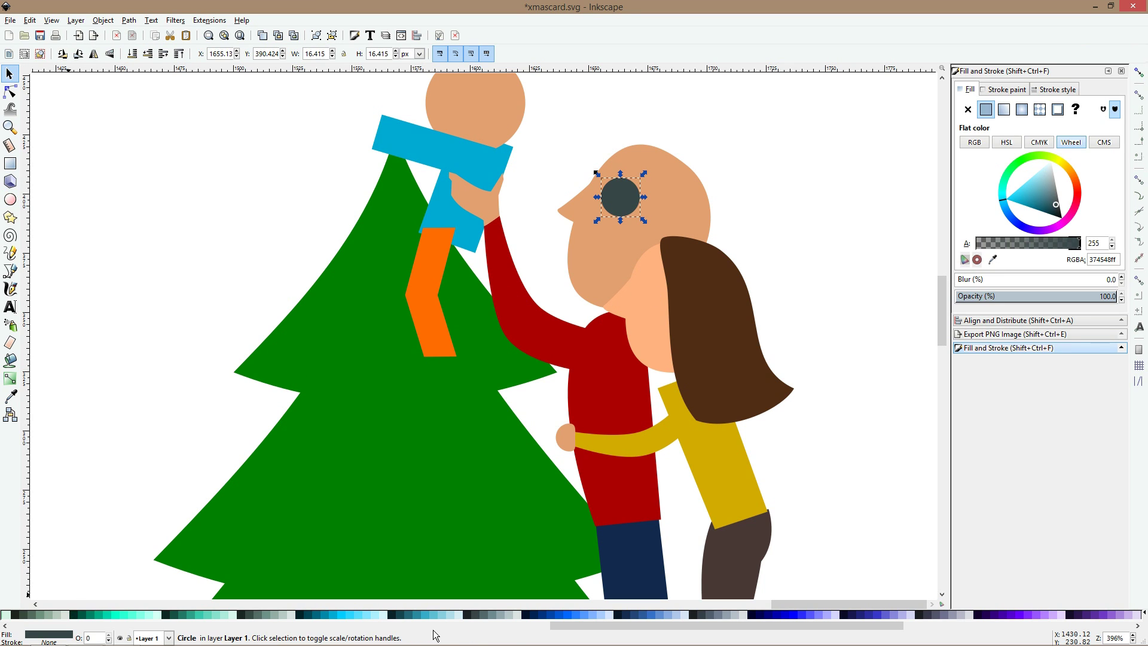
left_click_drag(577, 625, 57, 607)
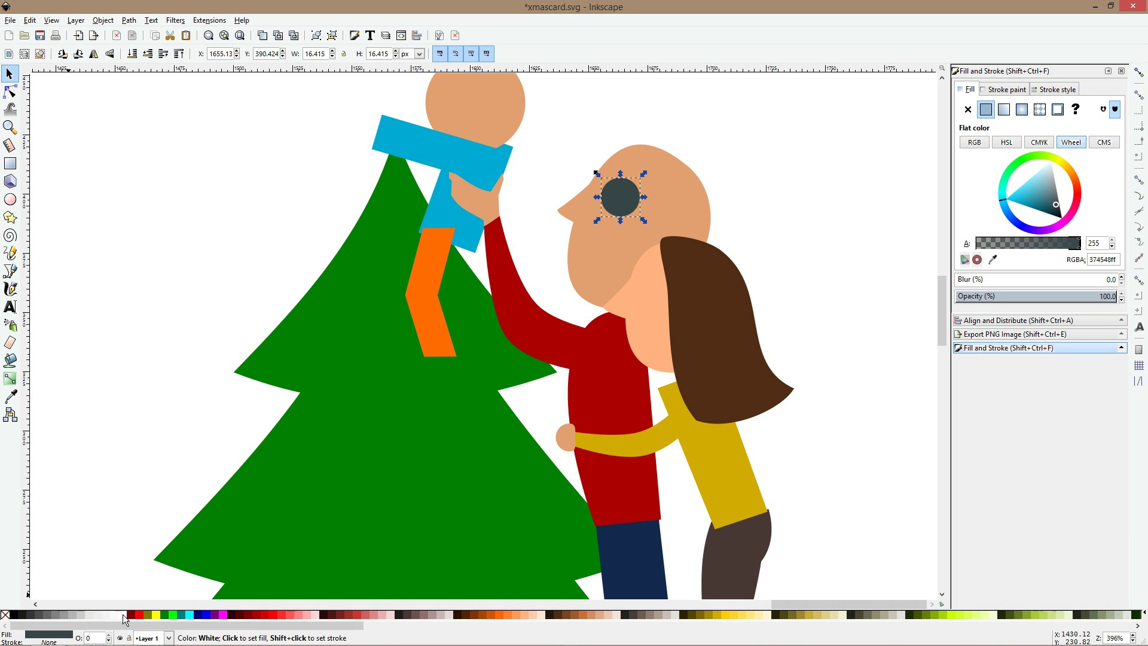
left_click(122, 614)
- Add a dark grey (333333) pupil about 6 px across in the upper front of the man's eye and shrink the white circle slightly
left_click(627, 203)
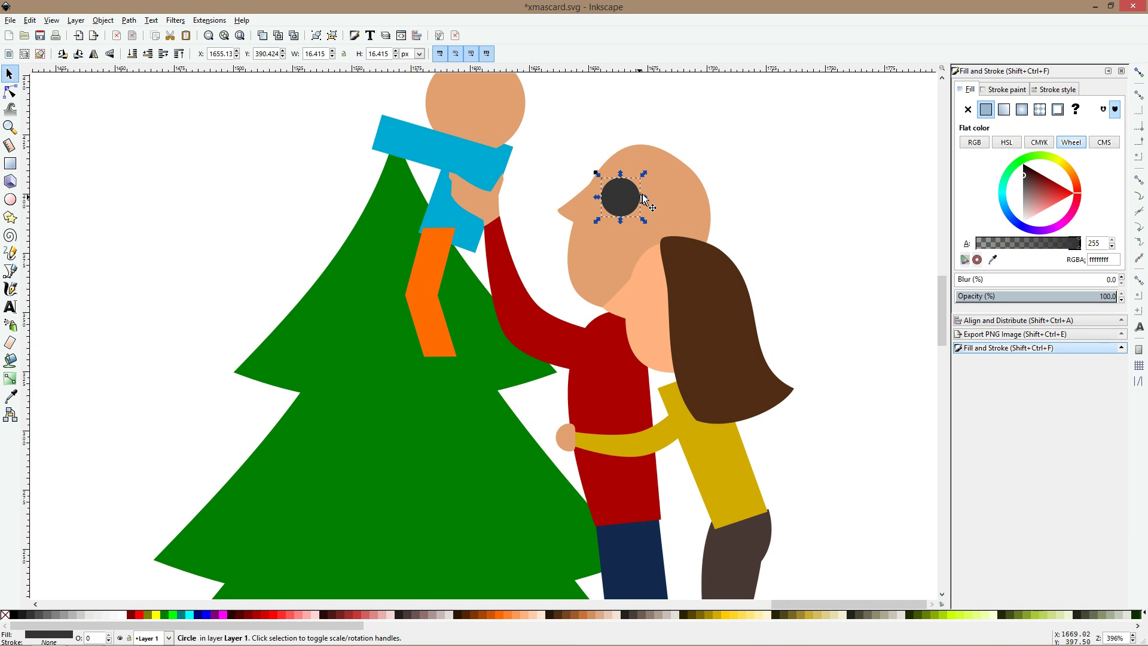
left_click_drag(626, 202, 617, 190)
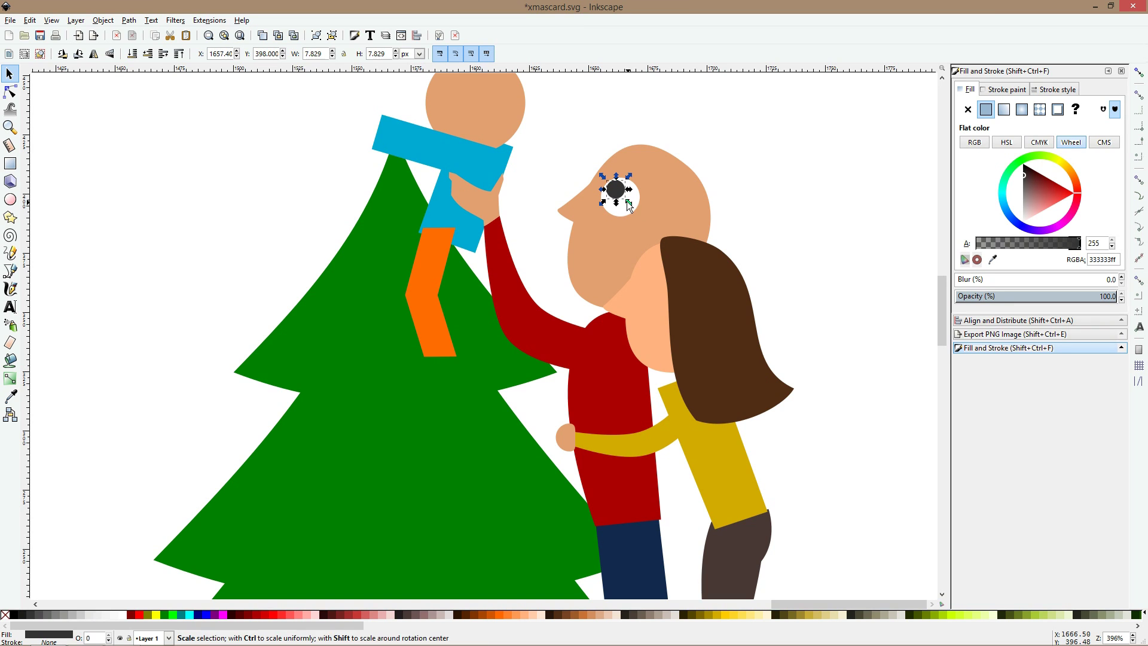
left_click(628, 205)
left_click_drag(623, 224, 623, 218)
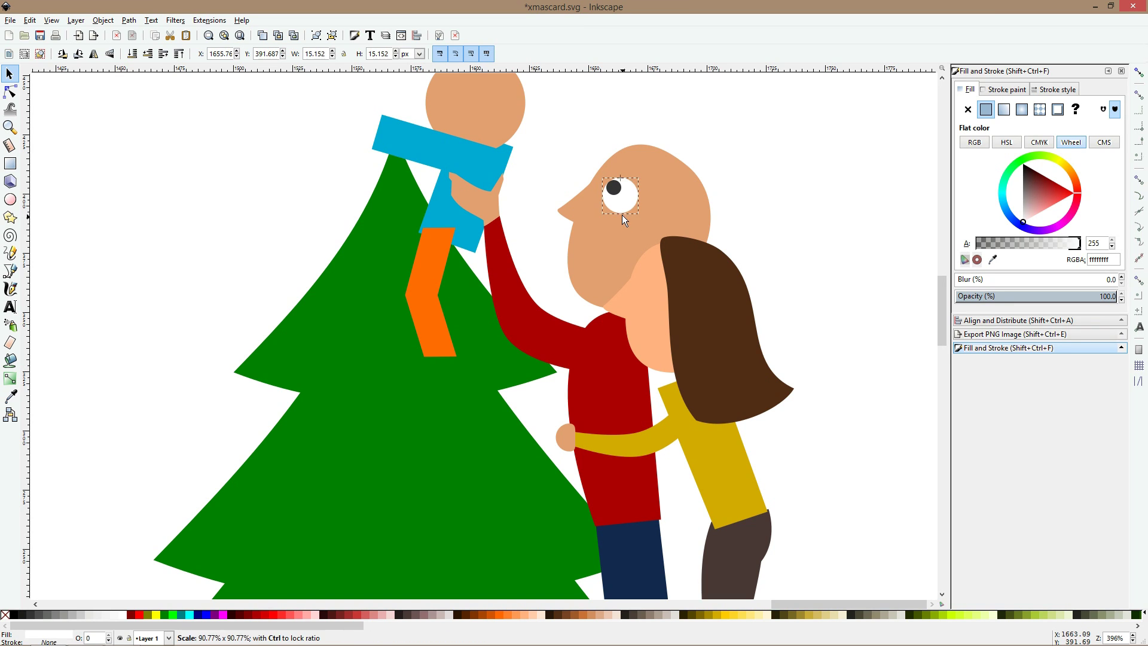
left_click(615, 188)
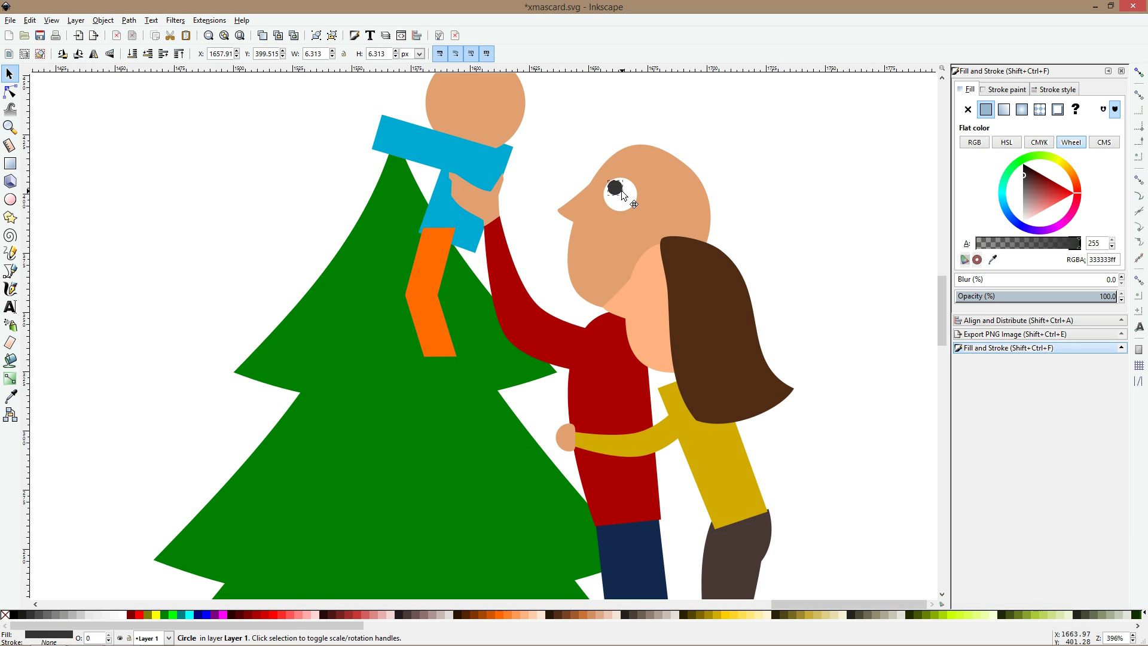
- Draw a slanted dark grey eyebrow with straight segments above the man's eye and raise it slightly
left_click(10, 270)
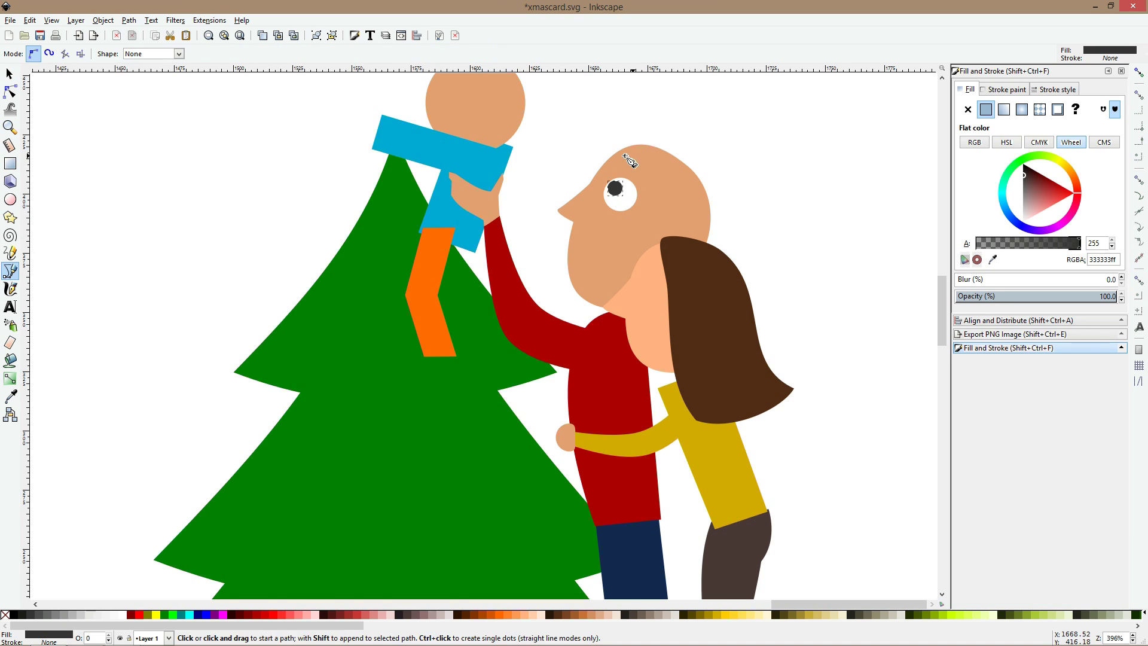
left_click(624, 156)
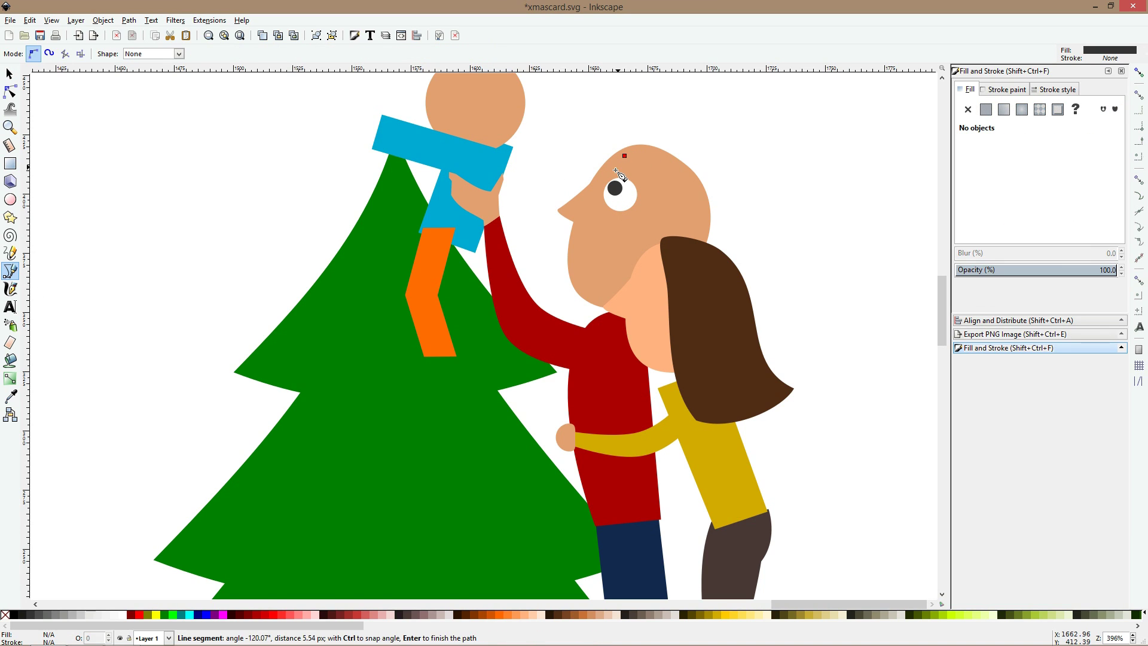
left_click(644, 191)
left_click(625, 156)
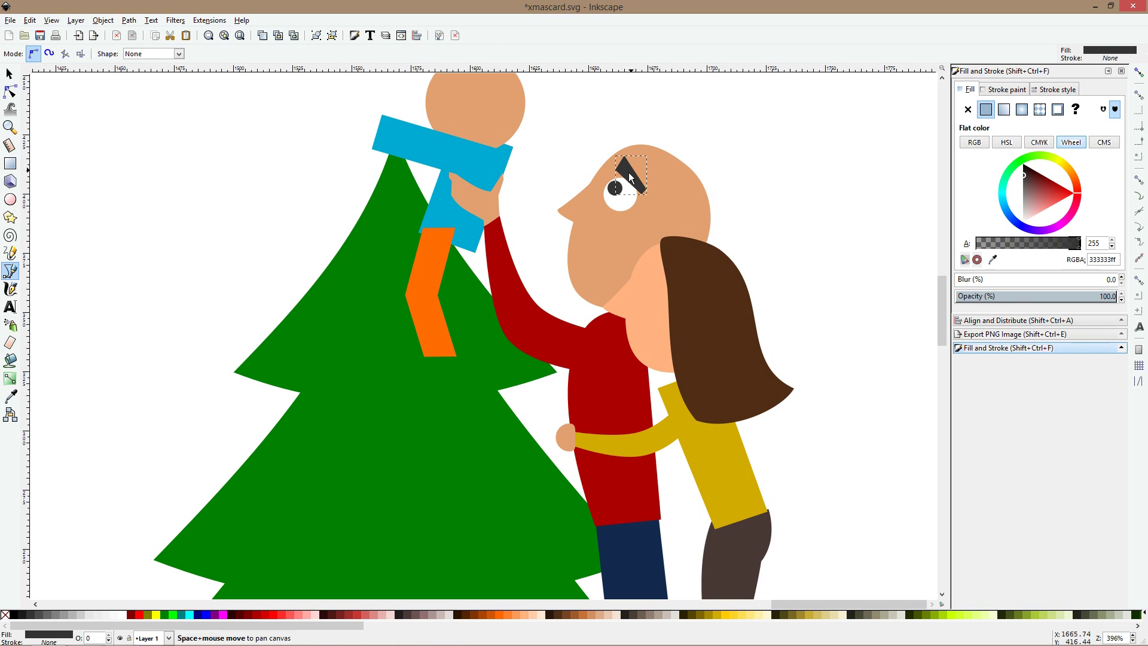
key("s")
- Draw a dark grey triangular mouth below the man's nose, overlapping the front edge of his face
left_click(10, 269)
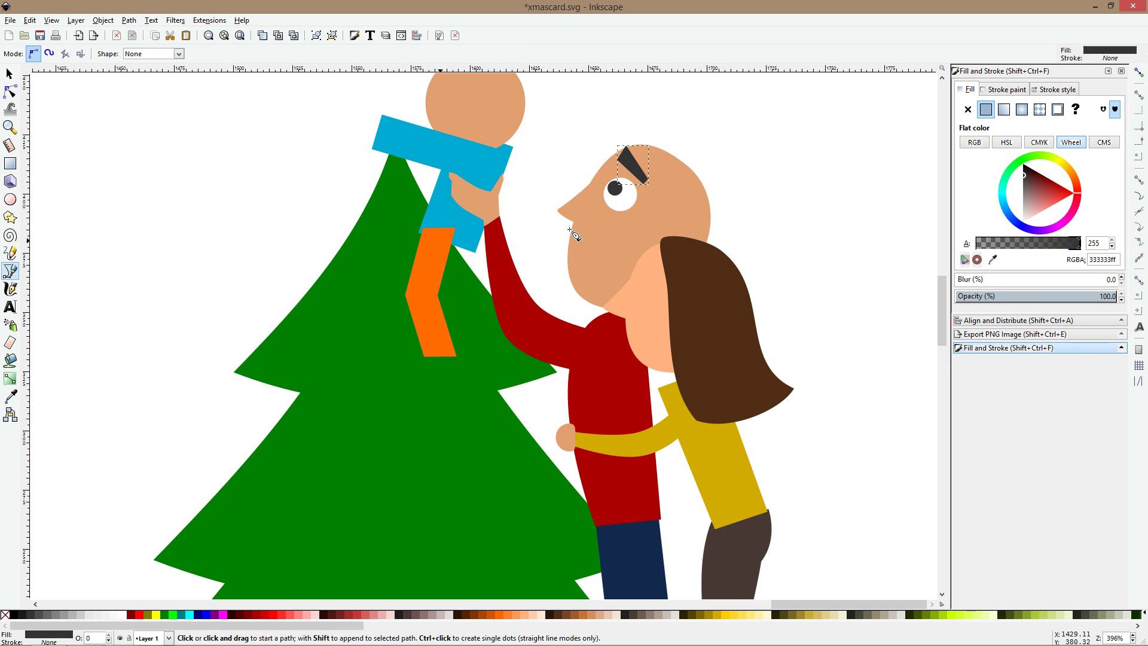
left_click(567, 229)
left_click(622, 242)
left_click(565, 275)
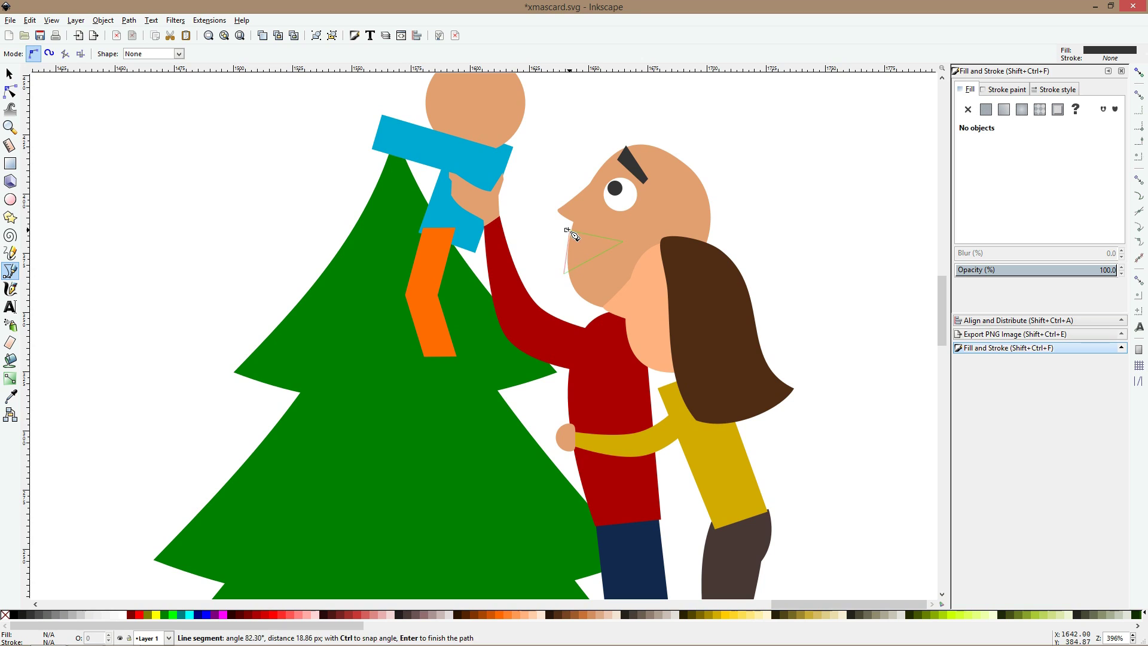
key("Return")
- Raise the mouth's lower front node, curve its upper and lower edges into an open smile and fill it white
left_click(10, 92)
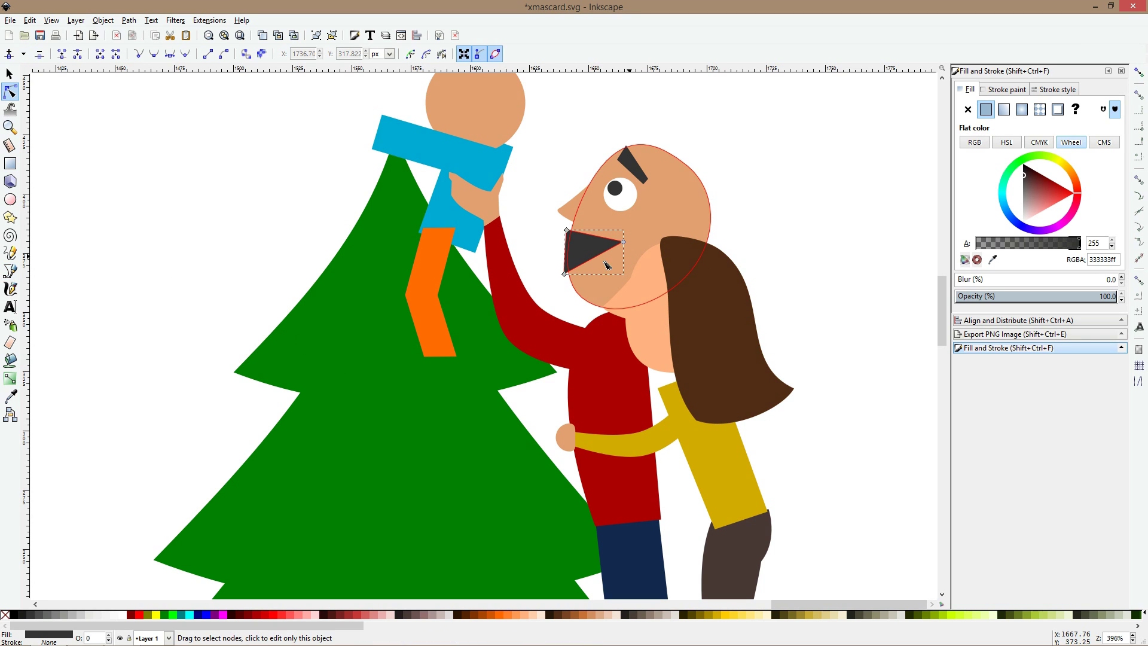
left_click_drag(596, 262, 564, 264)
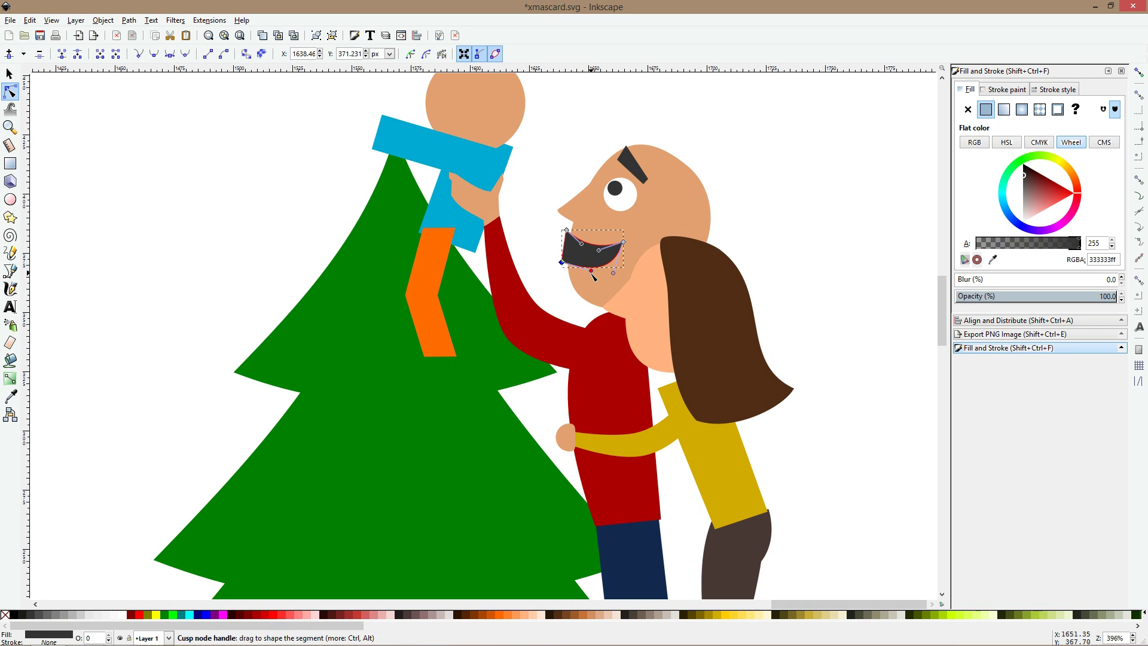
left_click(123, 616)
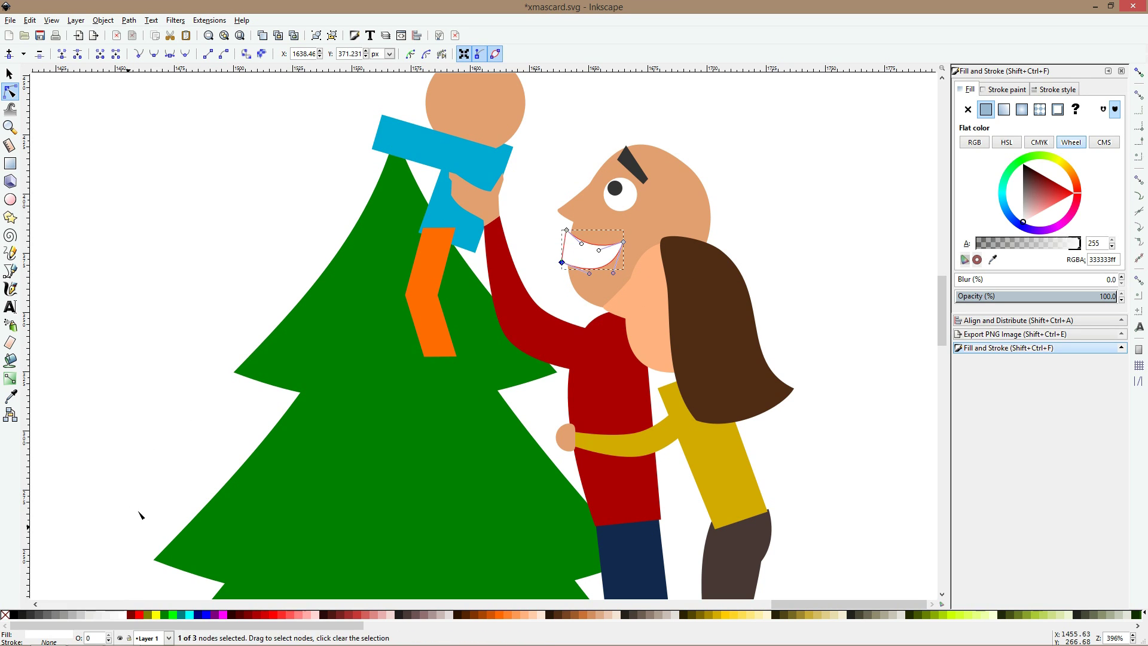
left_click(727, 180)
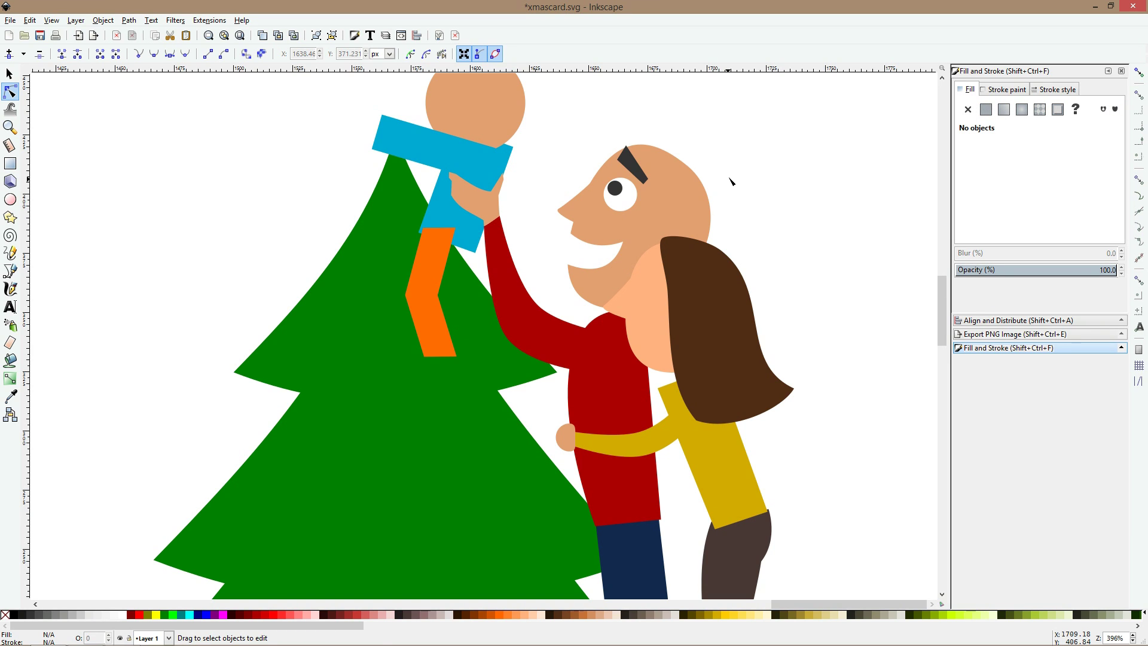
- Round the tip of the man's nose into a smooth curve and slightly soften the tip of the woman's nose
left_click(579, 203)
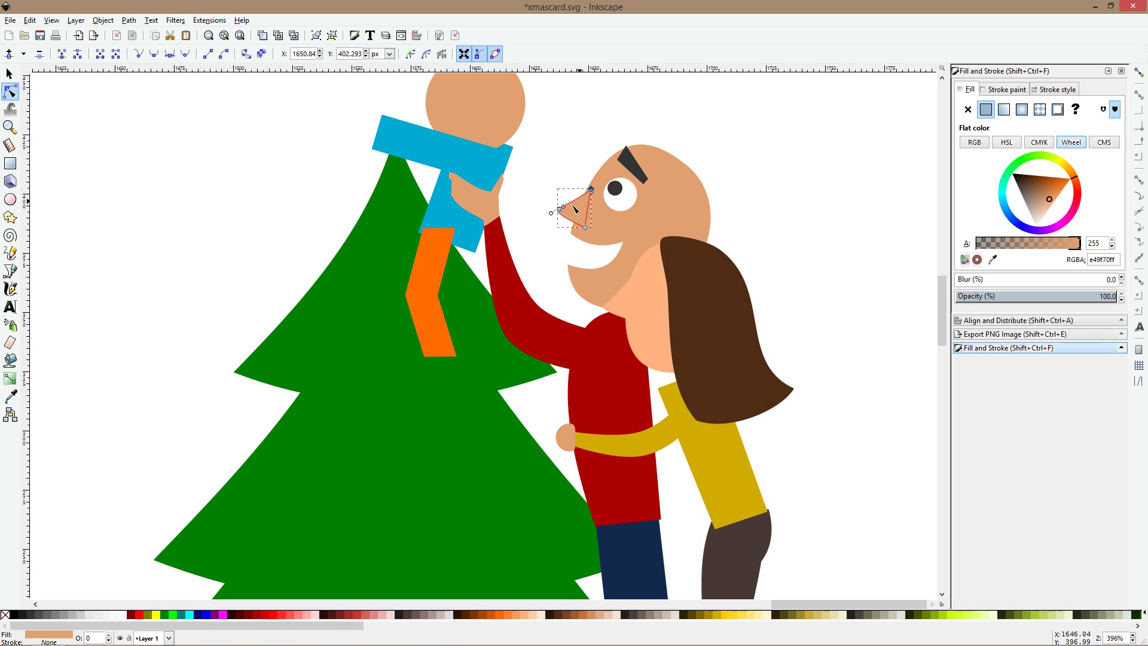
left_click_drag(565, 207, 562, 203)
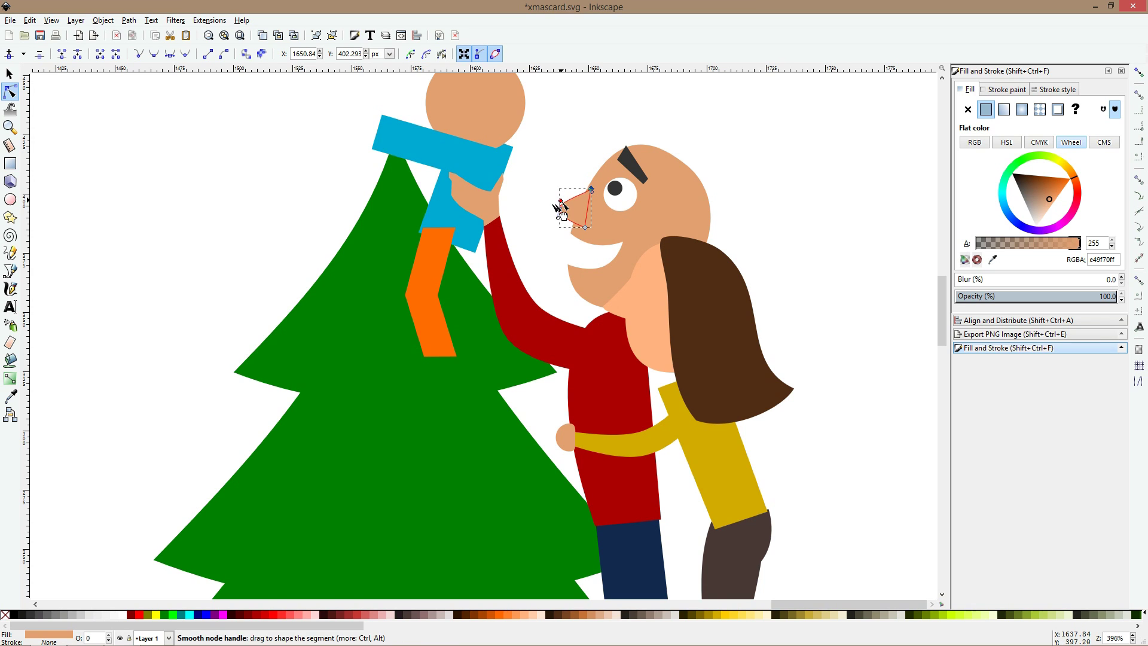
left_click(559, 158)
scroll(560, 156, "down", 2)
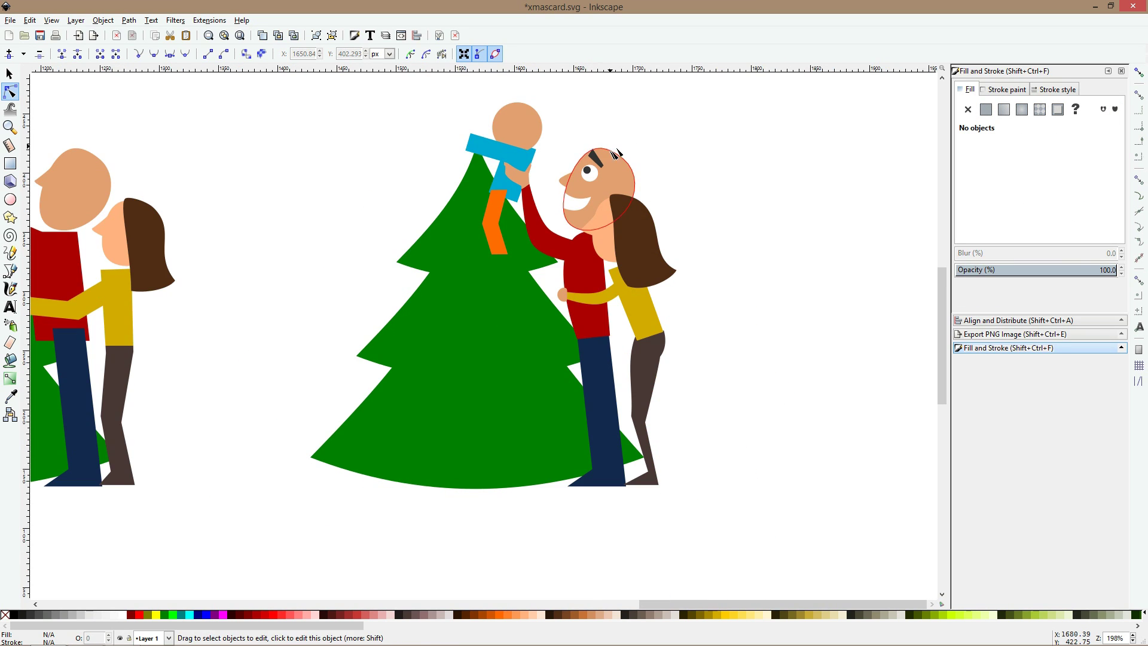
scroll(616, 167, "up", 3)
scroll(588, 303, "up", 2)
left_click(588, 304)
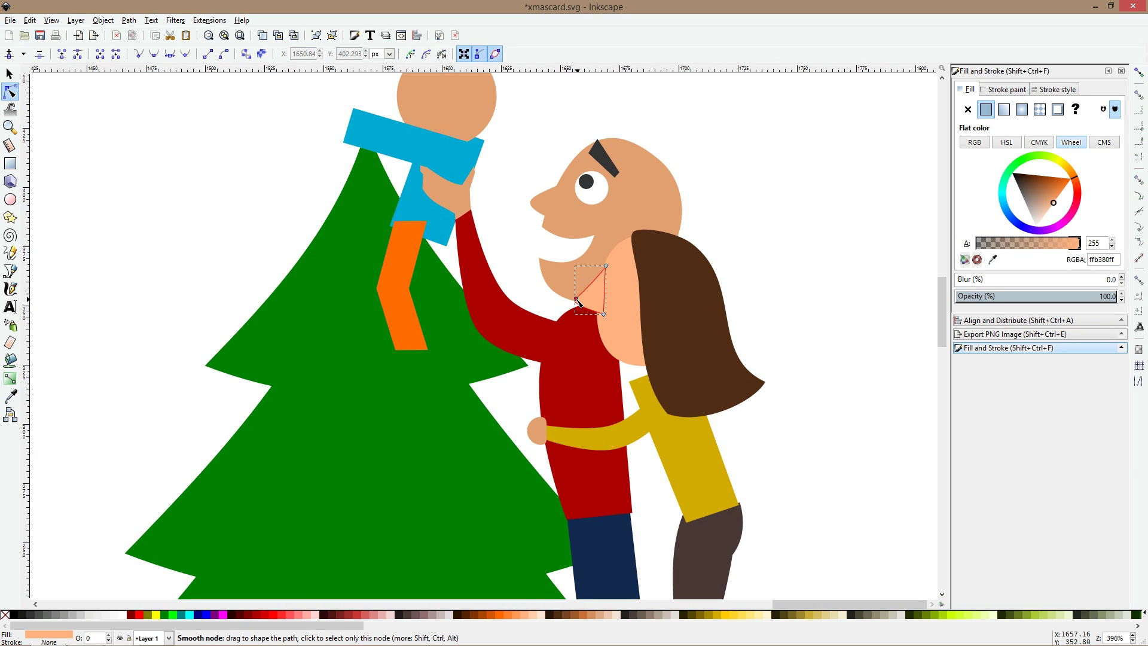
left_click(757, 235)
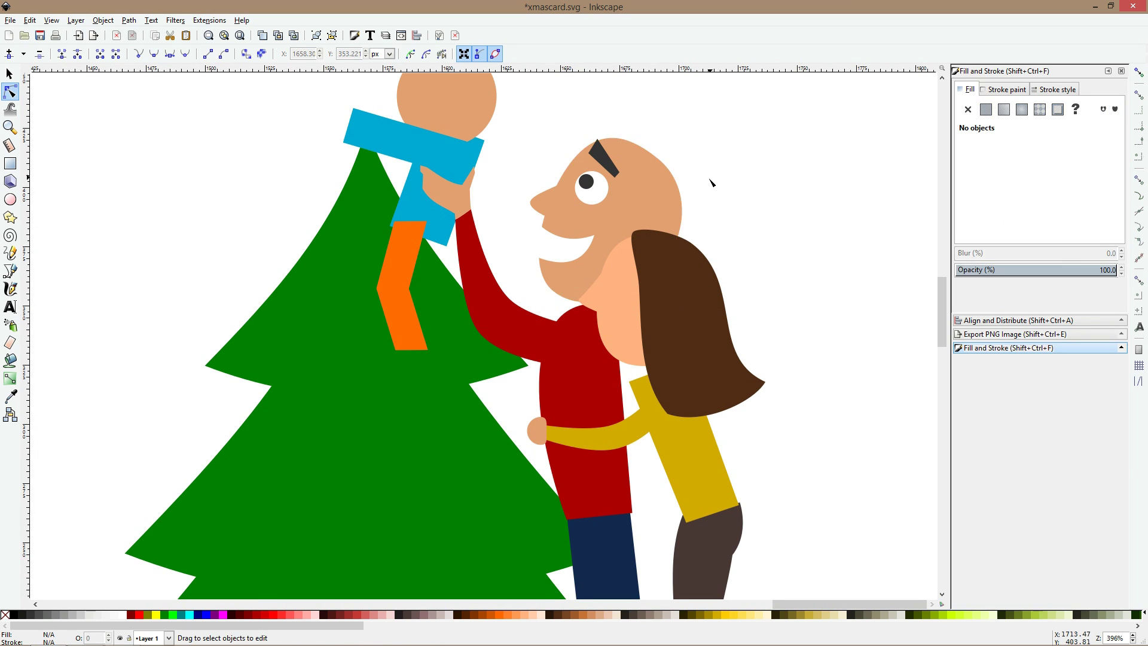
- Draw a spiky straight-segment hair shape over the back of the man's head, filled dark brown (483737) and stacked behind the woman's hair
scroll(224, 211, "up", 3)
left_click(11, 271)
scroll(628, 209, "up", 2)
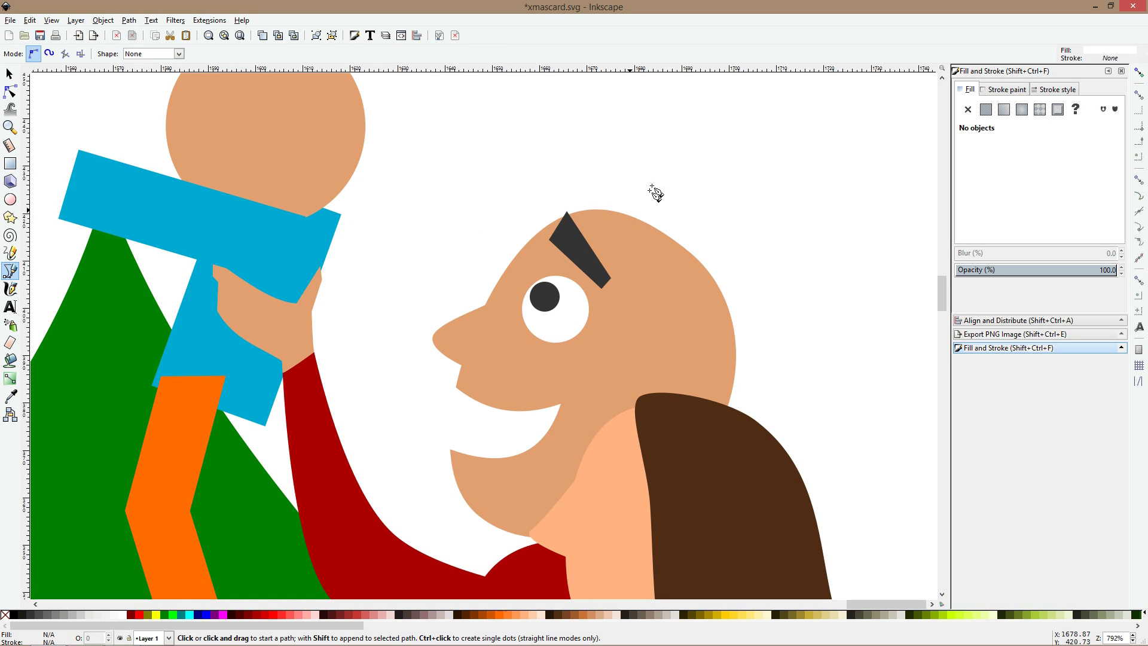
left_click(678, 158)
left_click(627, 240)
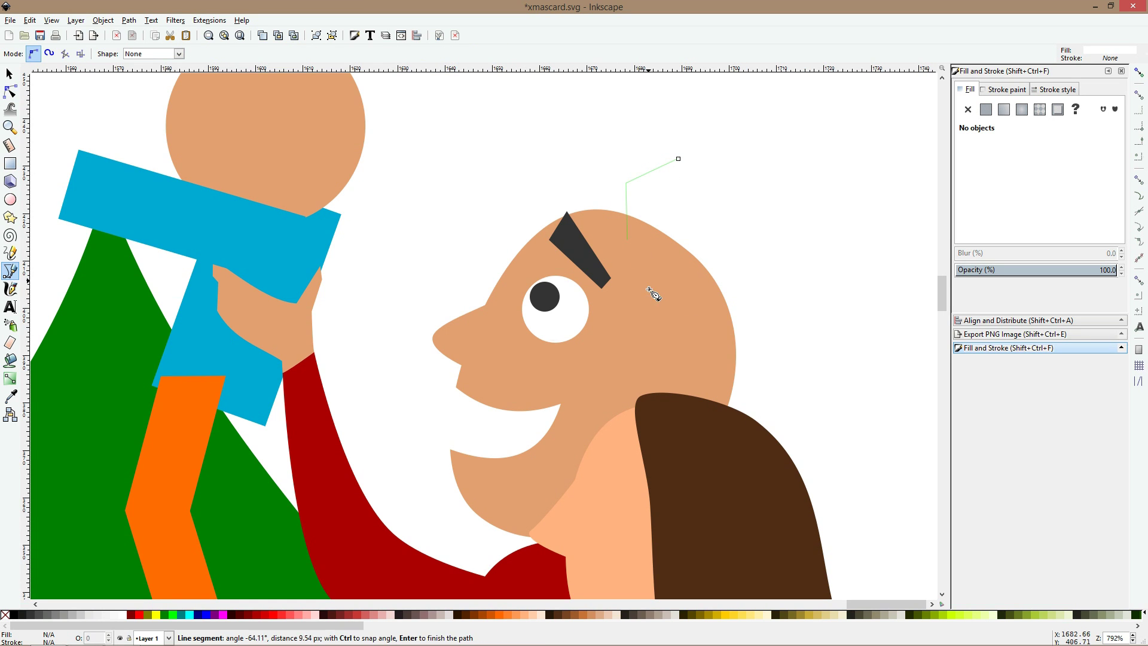
left_click(682, 350)
left_click(726, 442)
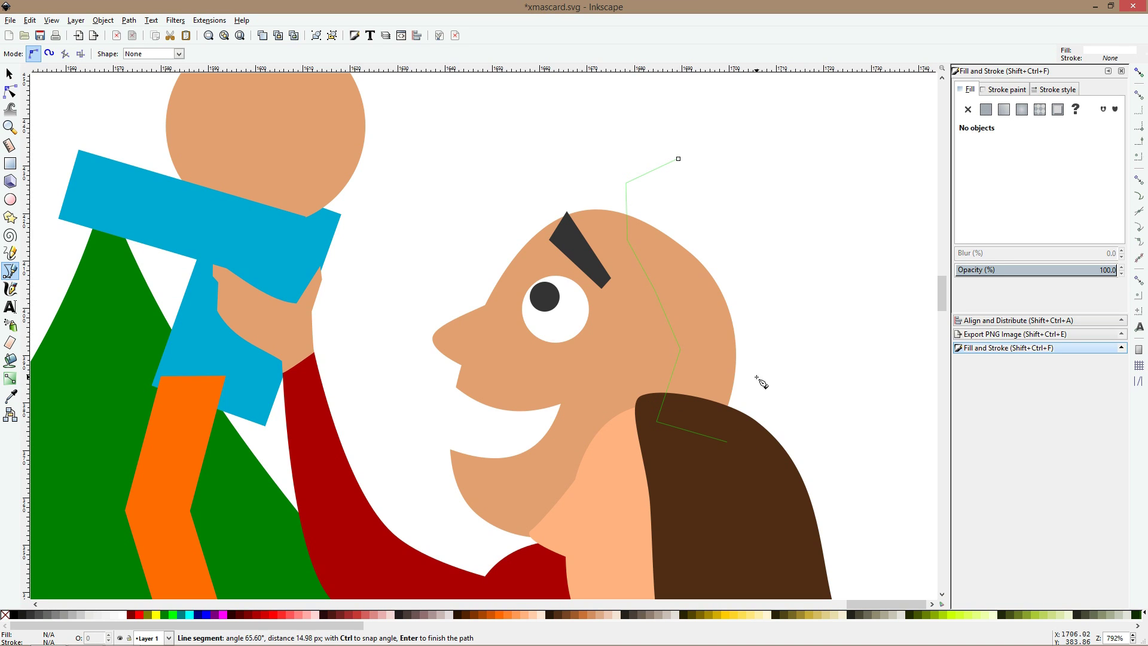
left_click(751, 293)
left_click(704, 217)
left_click(681, 214)
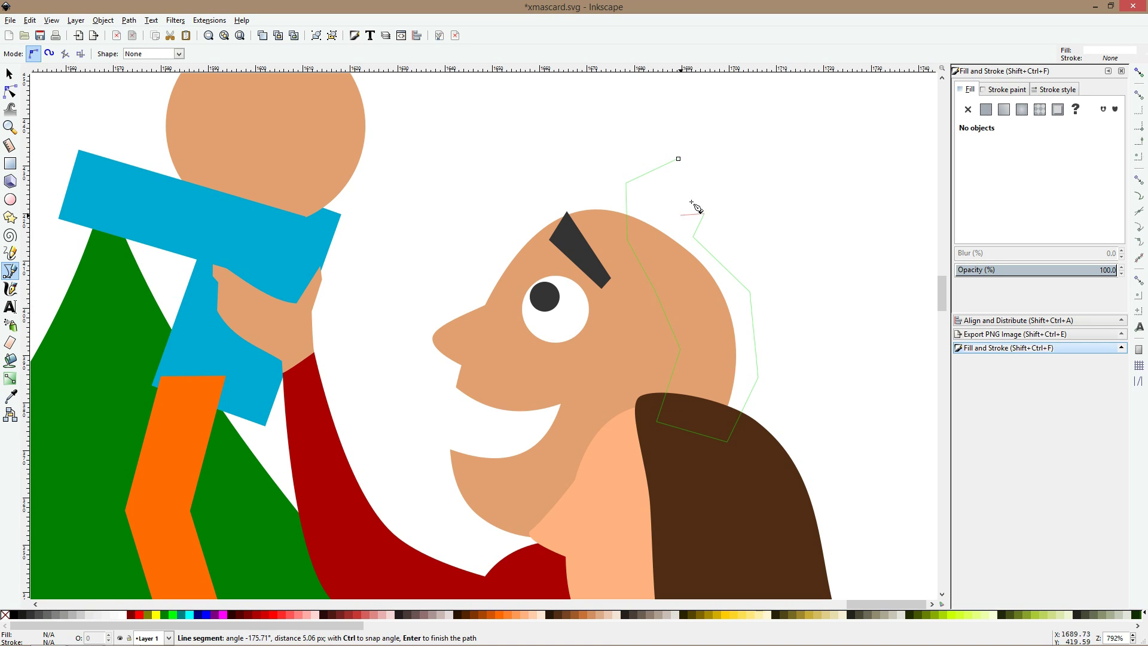
left_click(704, 190)
left_click(672, 190)
left_click(679, 160)
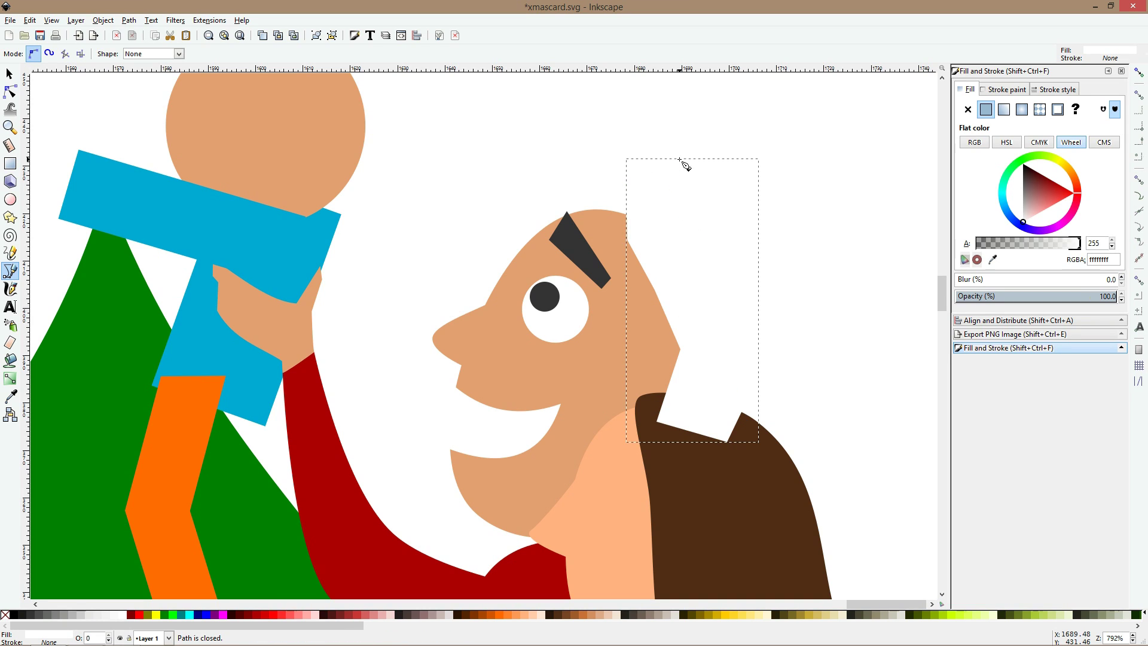
left_click(83, 615)
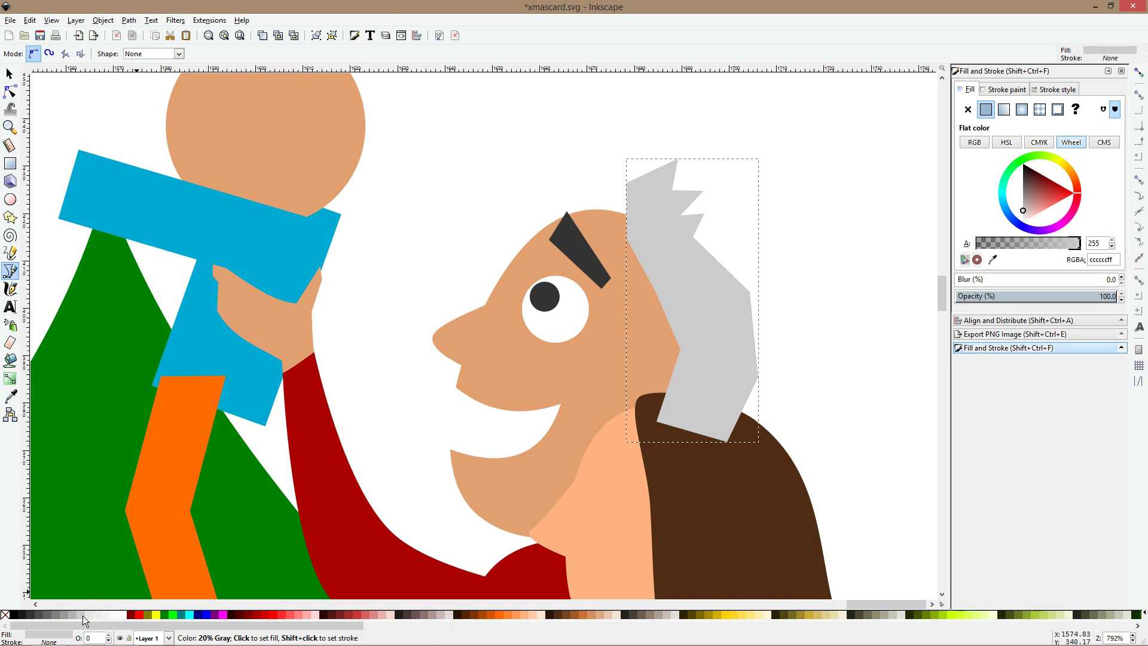
left_click(405, 612)
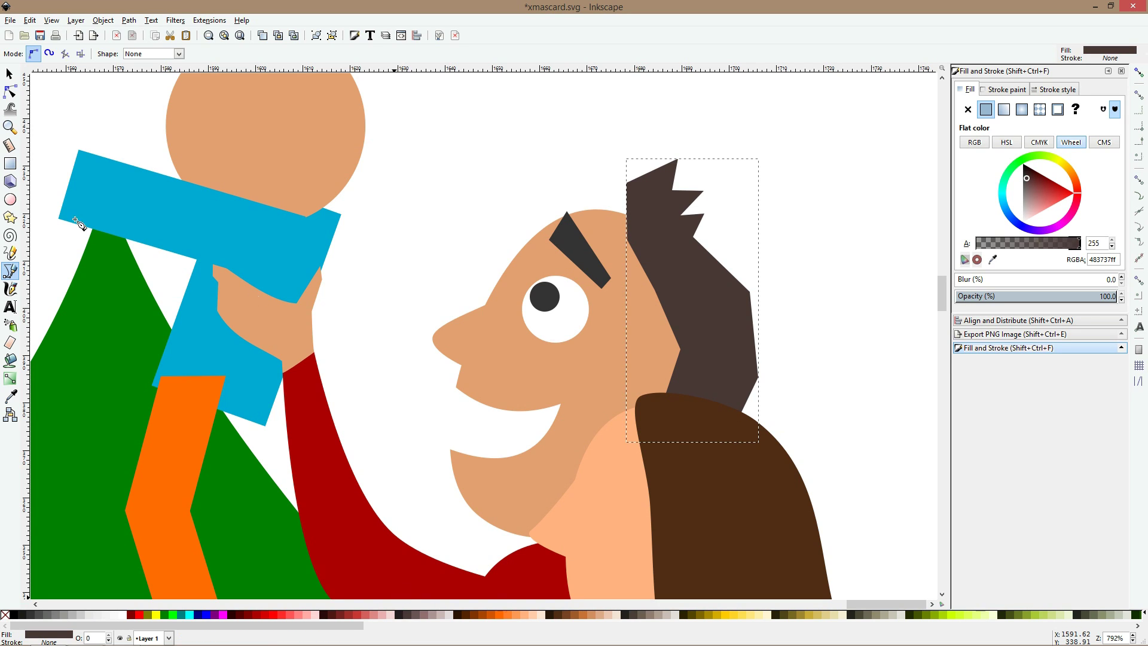
- Delete the upper front corner node of the man's hair and curve that edge into a rounded quiff above the forehead
left_click(12, 96)
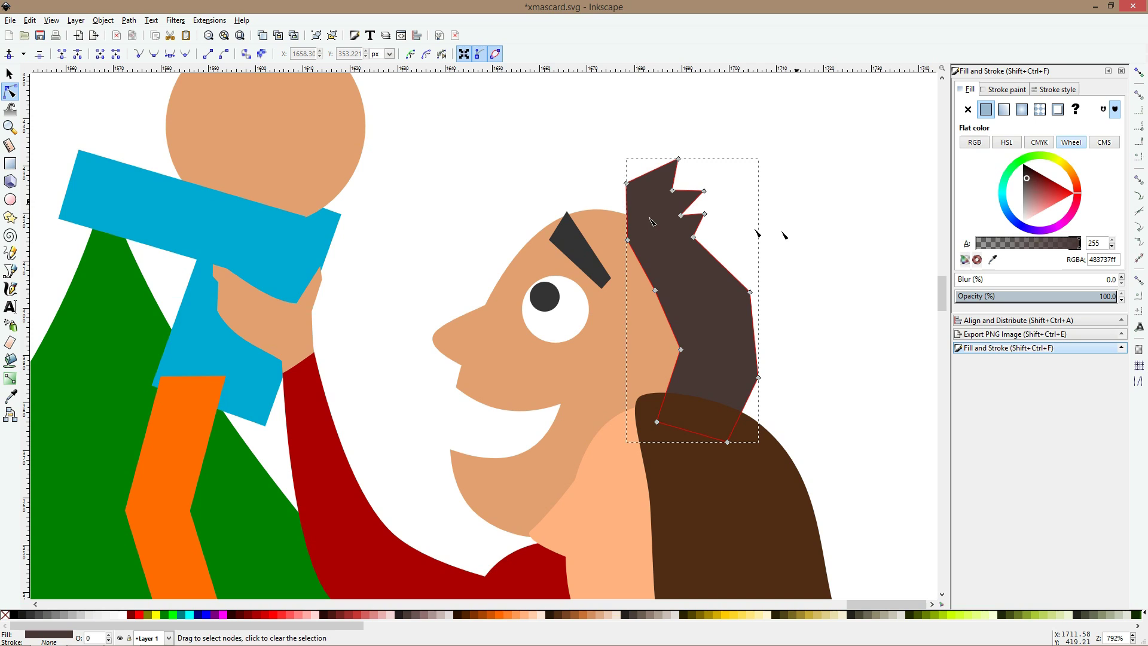
left_click(626, 183, "ctrl")
left_click_drag(623, 235, 608, 233)
key("ctrl+z")
left_click_drag(626, 182, 622, 176)
key("Delete")
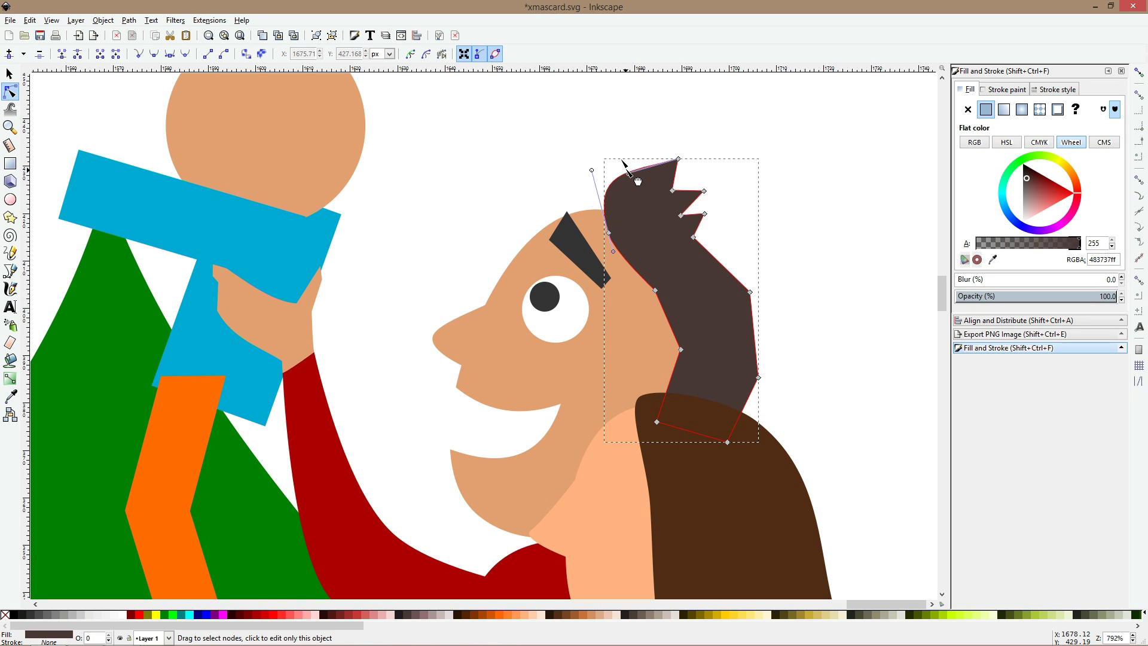
left_click_drag(629, 173, 623, 163)
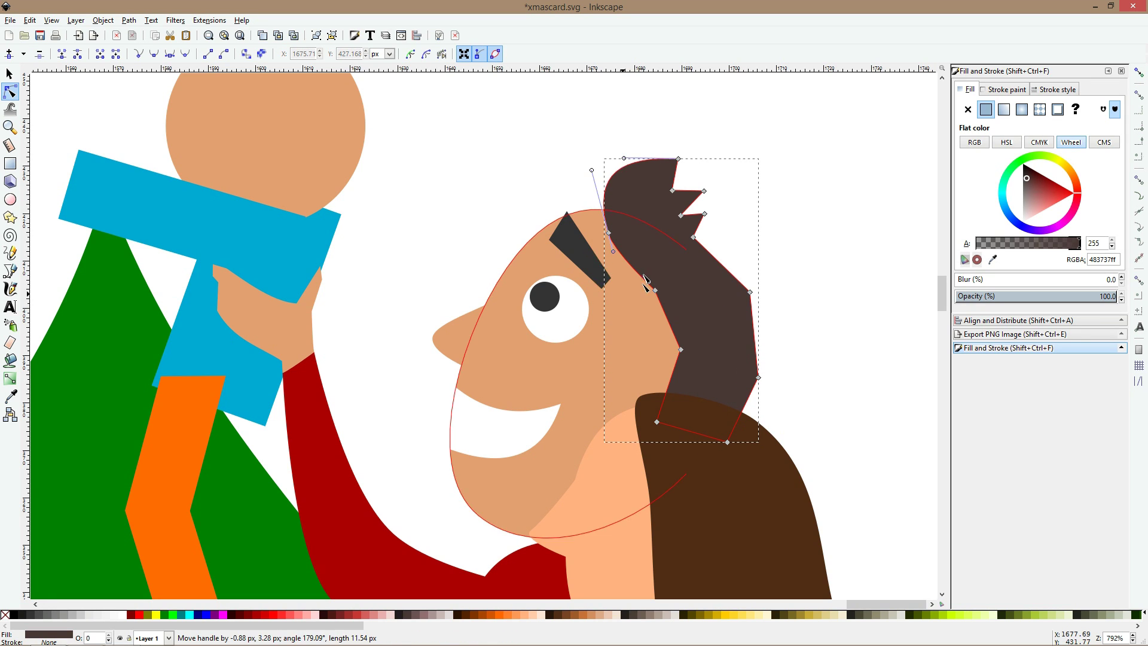
- Smooth the middle nodes along the hair's front and back edges and delete the lower back node for a clean curve
left_click(655, 292, "ctrl")
left_click(681, 349, "ctrl")
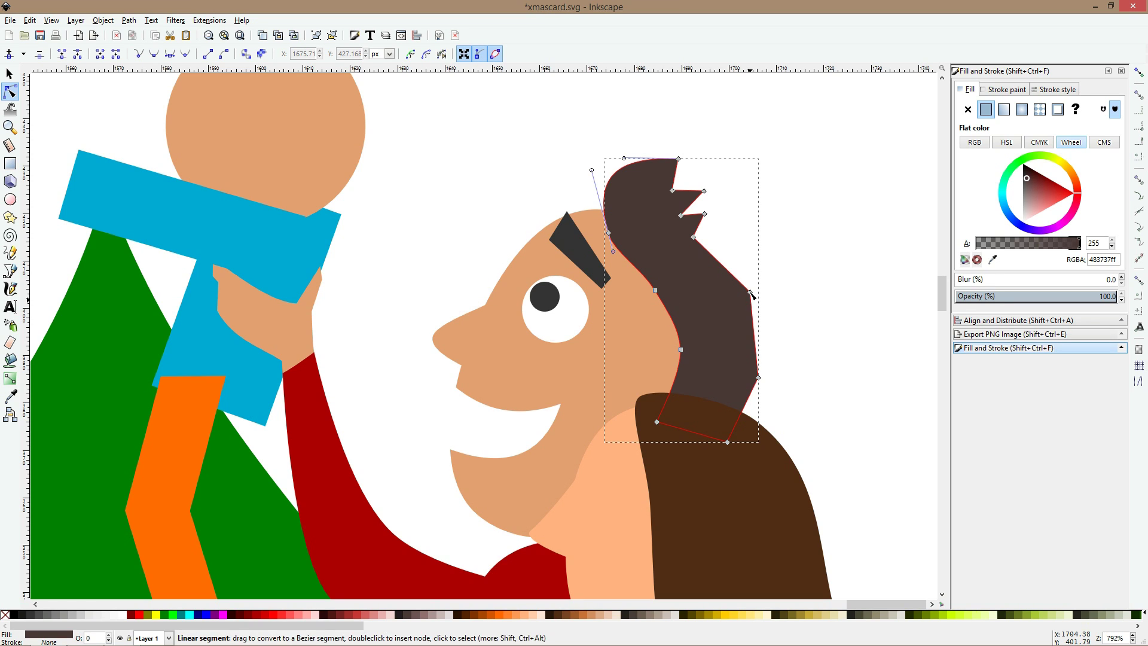
left_click(749, 292, "ctrl")
left_click(758, 378, "ctrl")
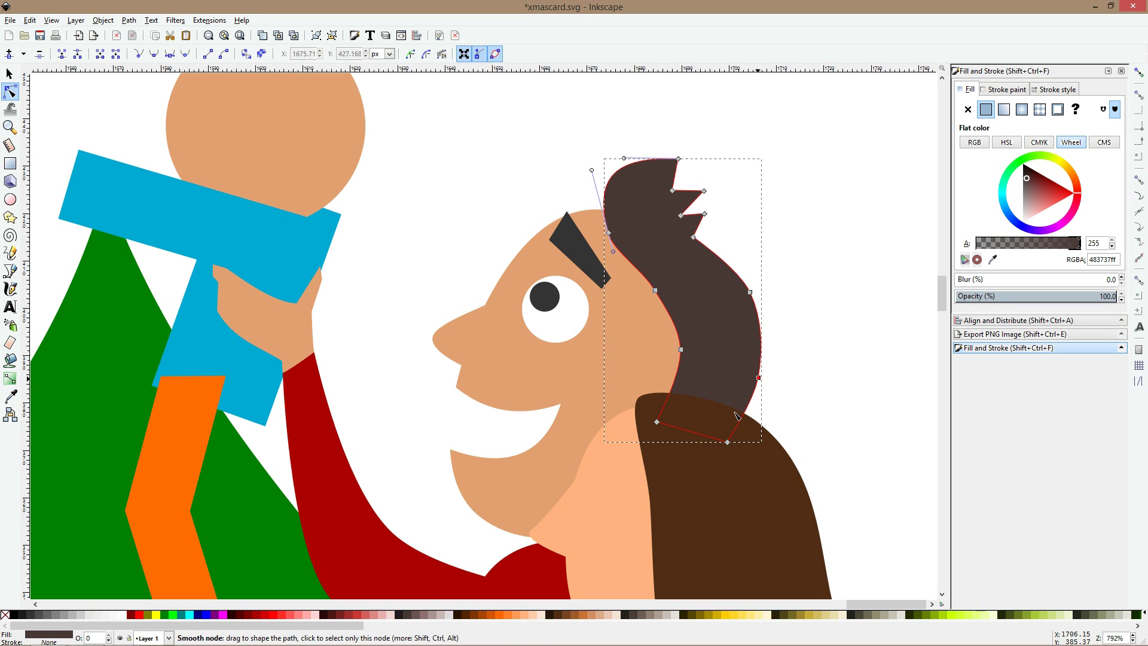
mouse_move(719, 429)
left_mouse_down()
mouse_move(698, 435)
mouse_move(718, 442)
left_mouse_up()
key("Delete")
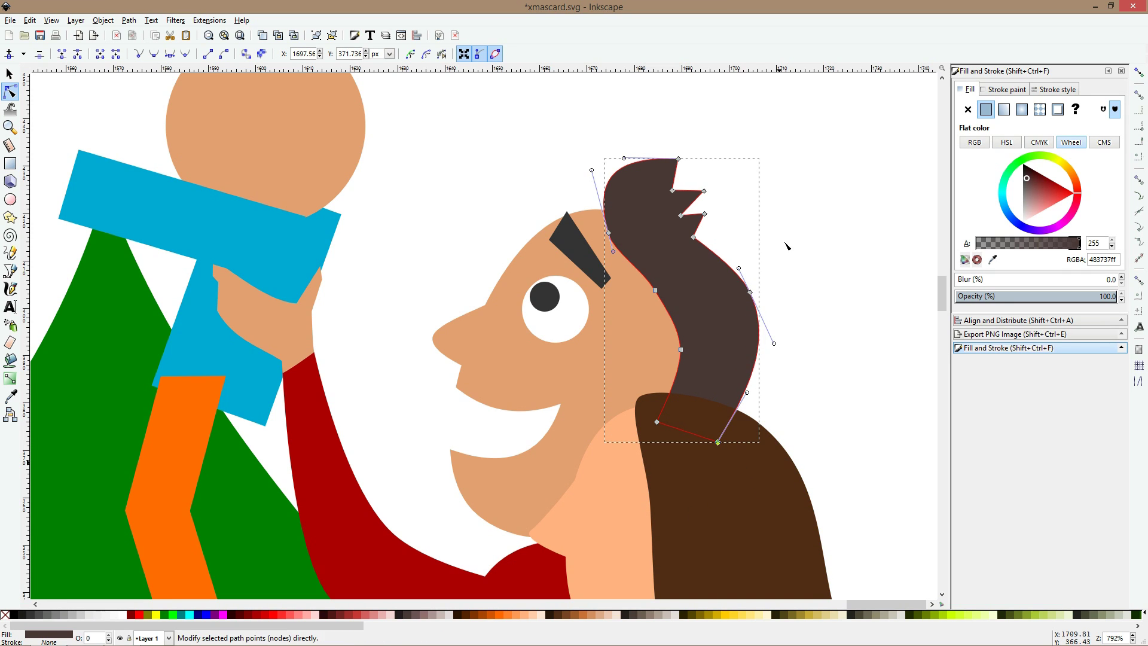
left_click(836, 243)
left_click(835, 242)
- Move the lower node of the hair's front edge forward and down towards the woman's hair to widen it behind the eye
scroll(834, 239, "down", 3)
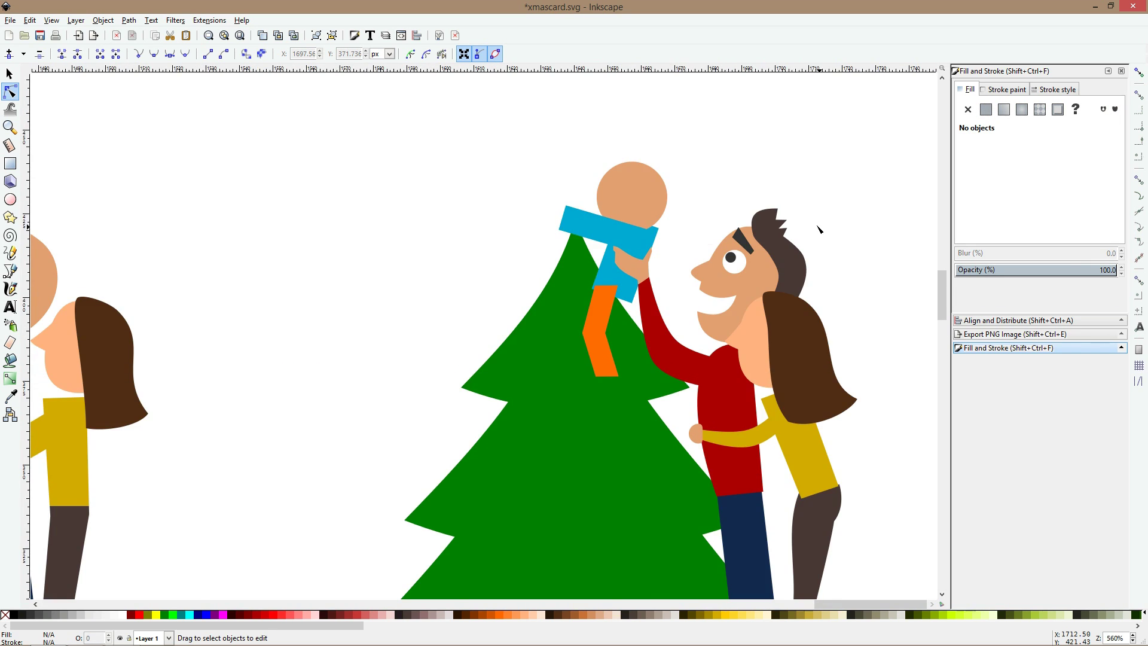
scroll(834, 239, "up", 4)
left_click(664, 287)
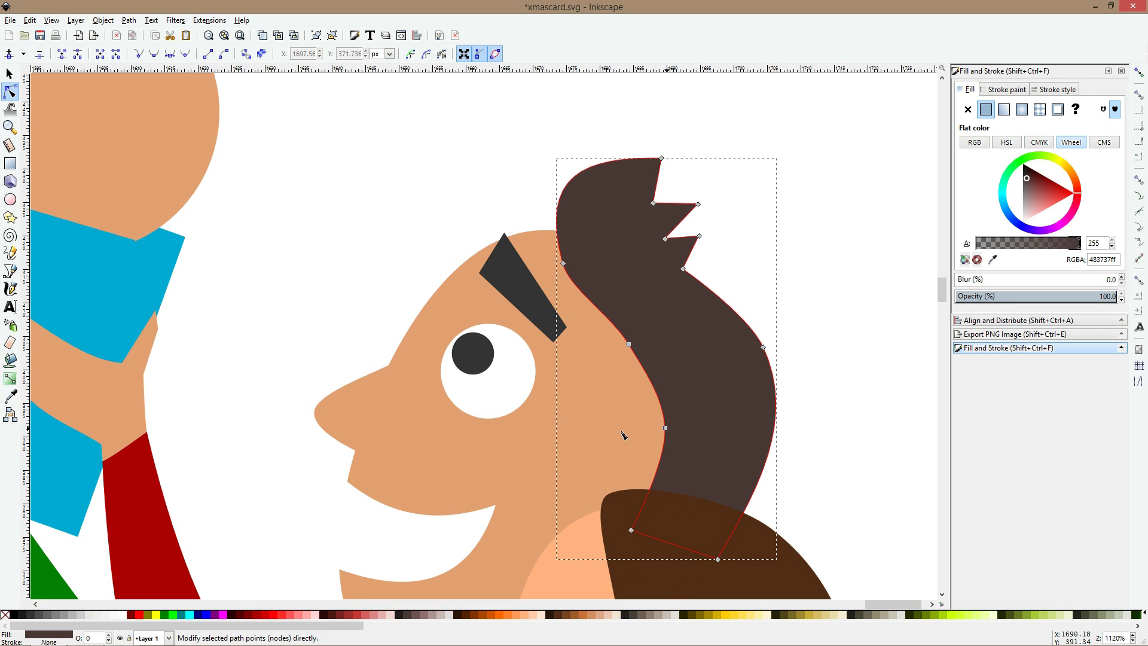
left_click_drag(666, 427, 602, 506)
left_click(822, 339)
left_click(822, 340)
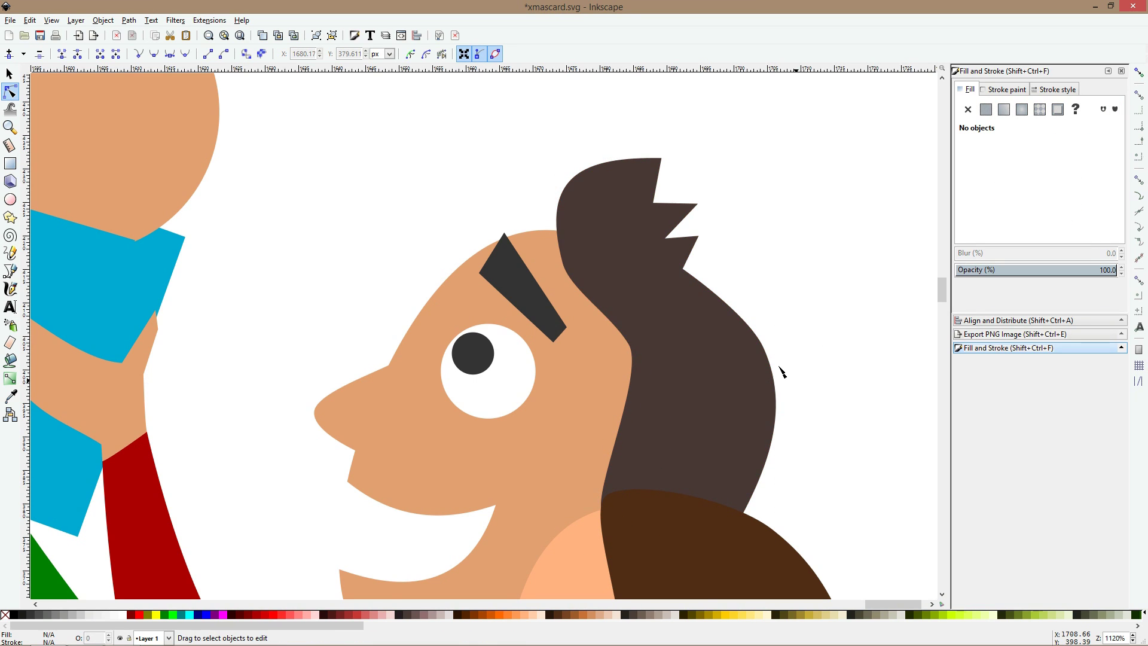
scroll(781, 372, "down", 3)
- Shift the upper nodes of the man's hair forward and up over the forehead and bow the front edge backwards
left_click(729, 358)
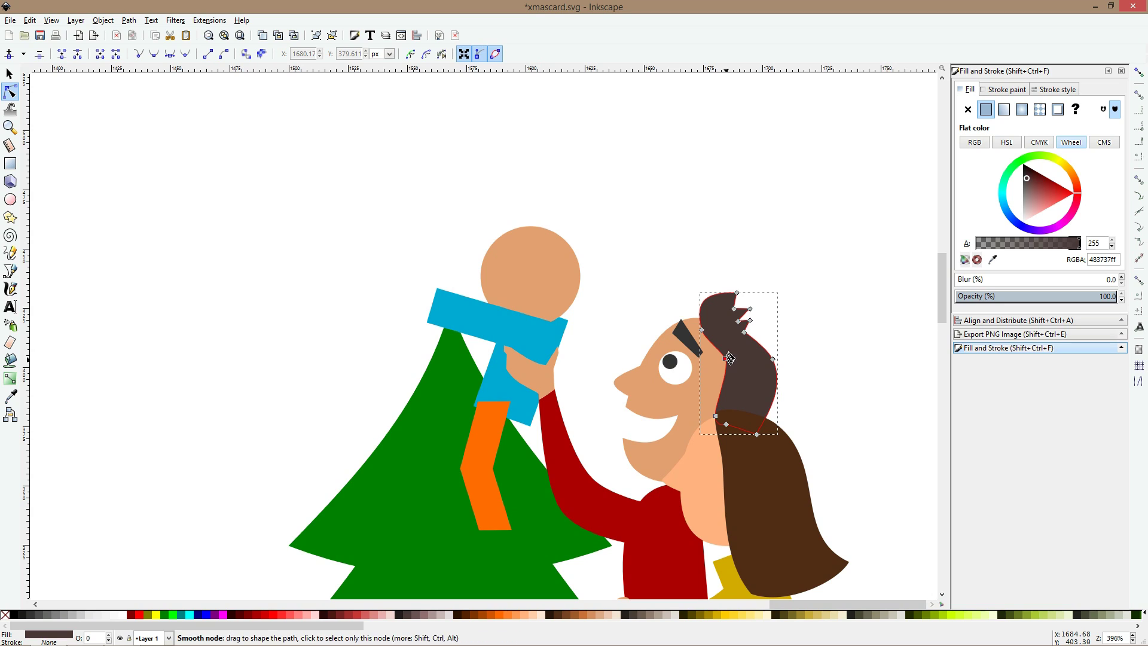
left_click_drag(730, 358, 730, 358)
left_click_drag(680, 257, 762, 375)
left_click_drag(727, 323, 714, 310)
left_click_drag(717, 355, 743, 380)
left_click(804, 371)
scroll(813, 349, "down", 2)
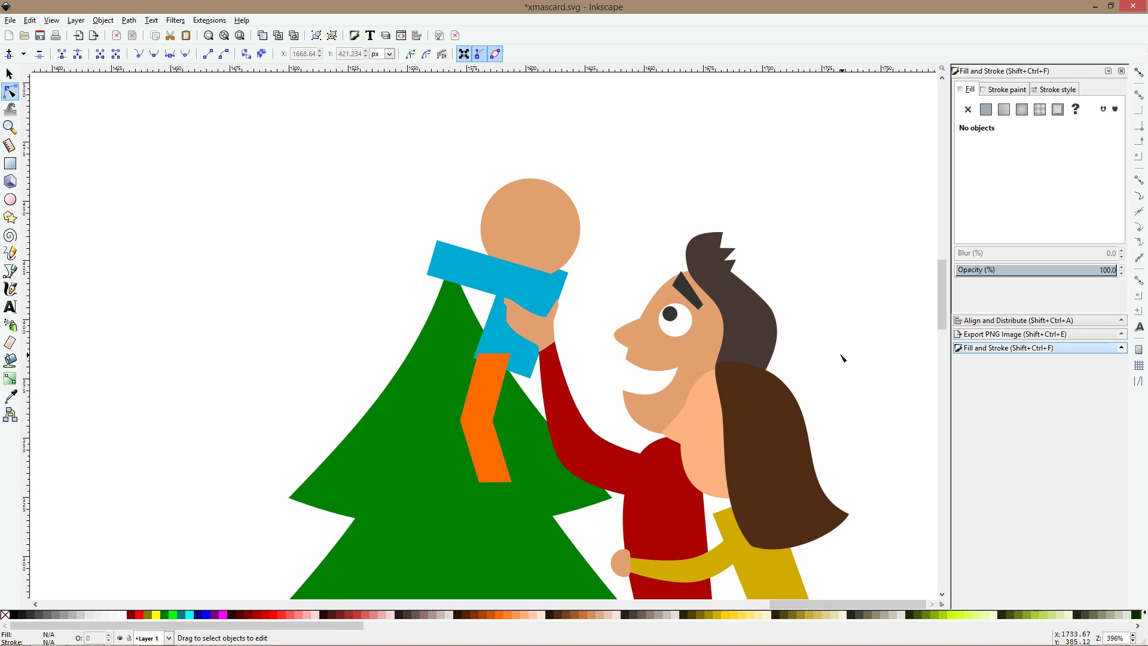
- Extend the upper front corner of the woman's hair forward and adjust the node behind the crown to round the top
left_click_drag(842, 354, 686, 252)
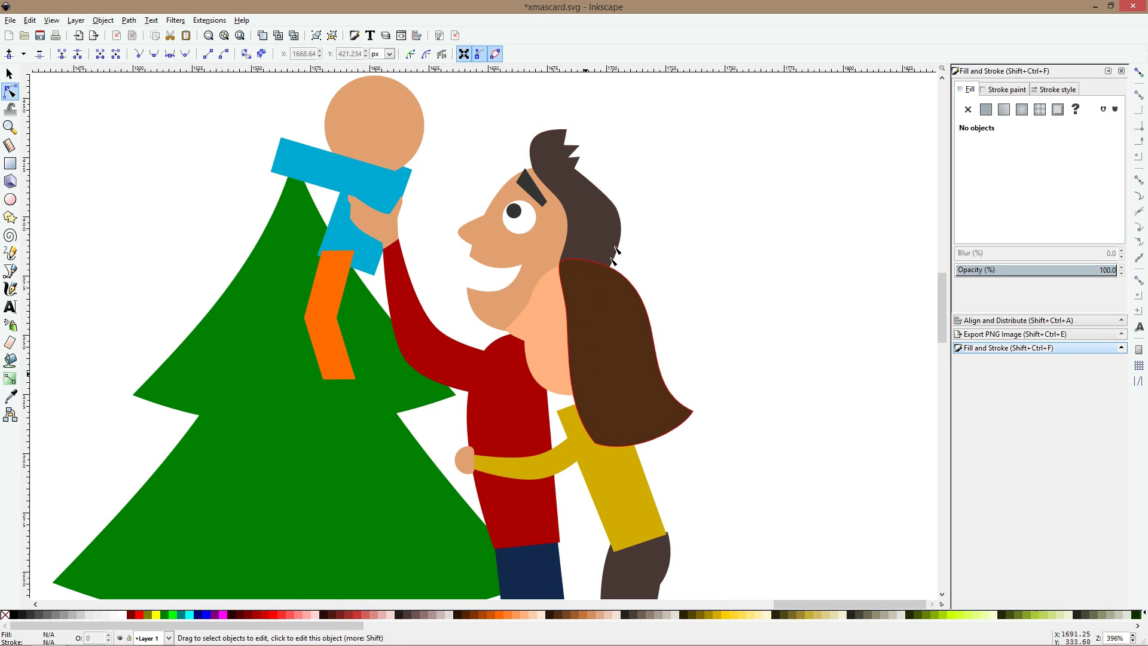
mouse_move(562, 262)
left_mouse_down()
mouse_move(543, 265)
mouse_move(592, 254)
mouse_move(551, 260)
left_mouse_up()
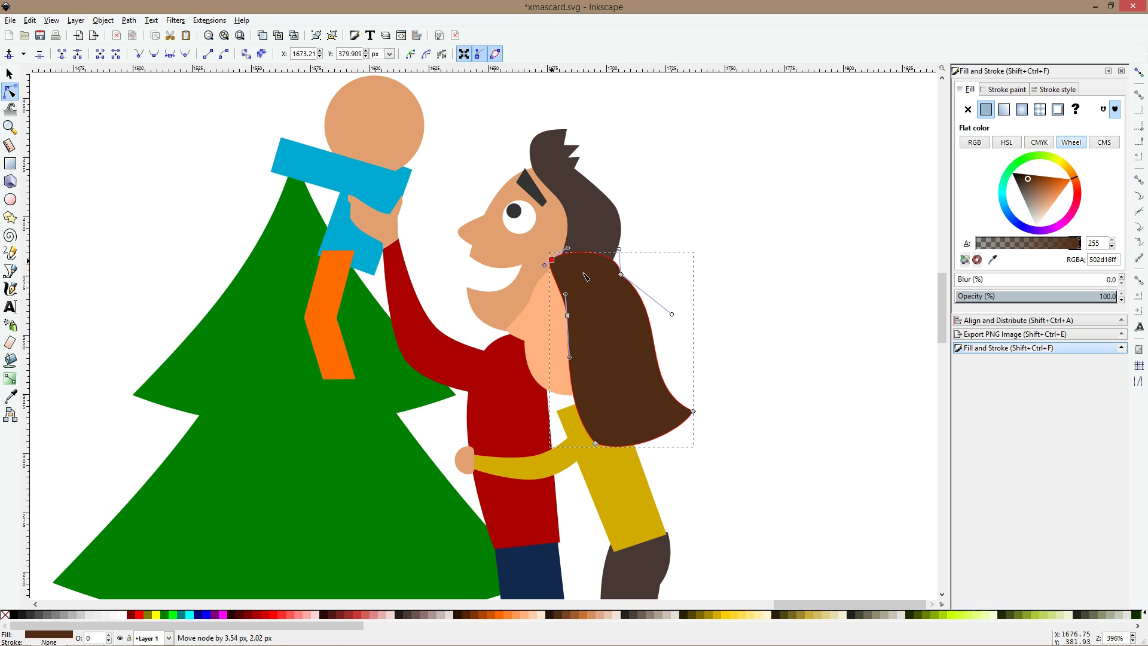
left_click(713, 397)
left_click(622, 276)
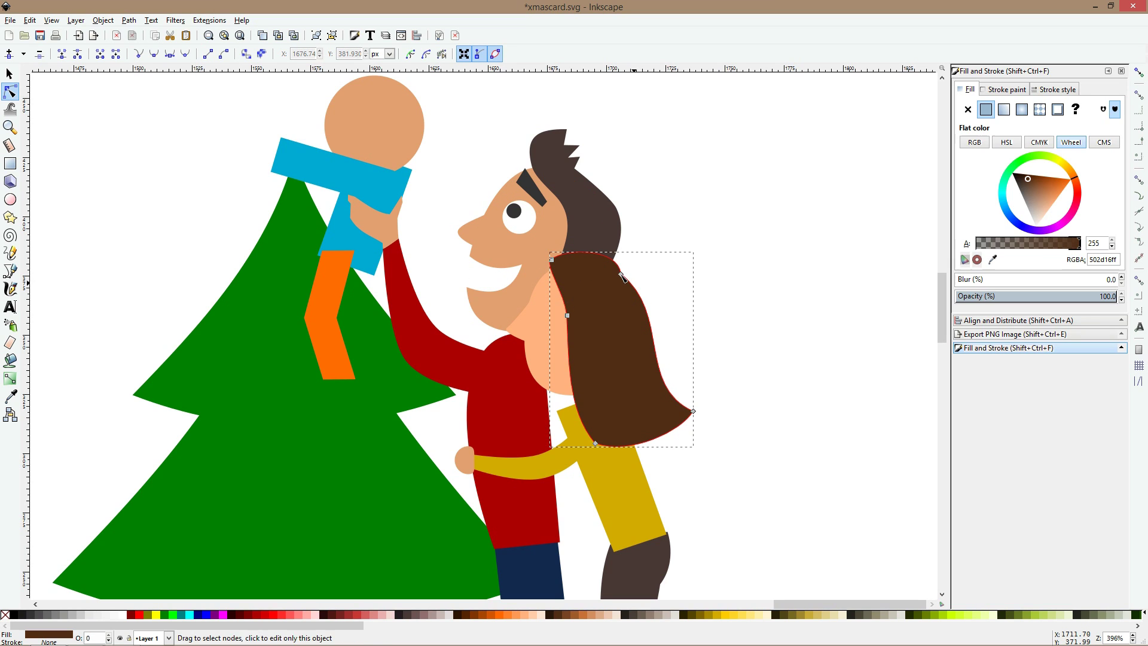
left_click_drag(622, 276, 622, 276)
left_click(707, 354)
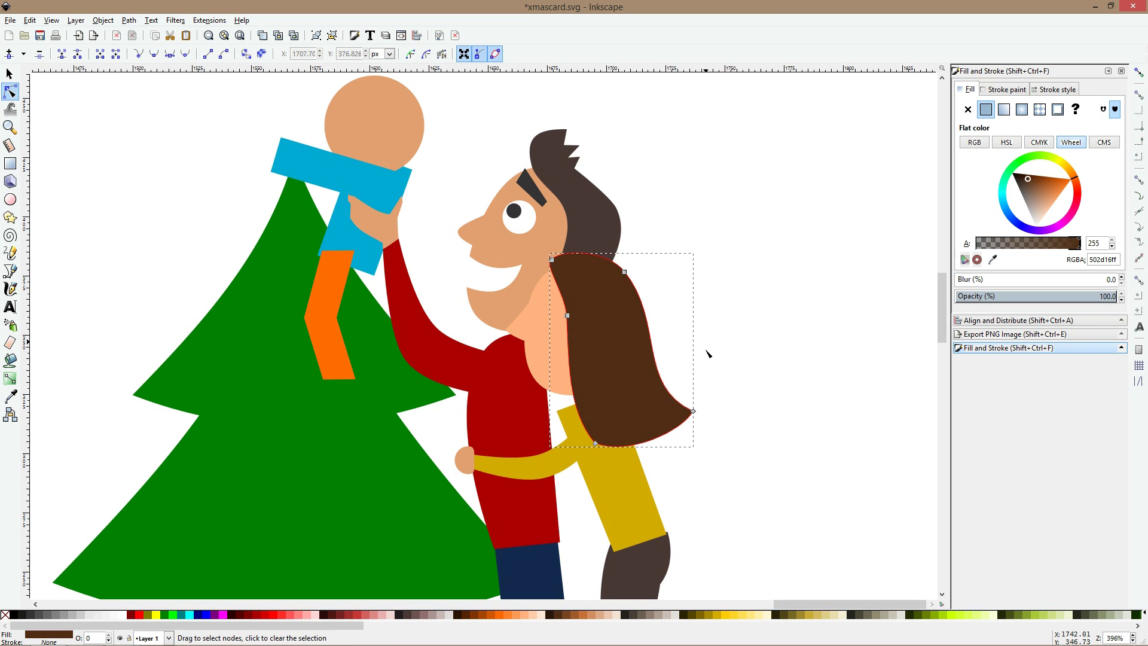
- Duplicate the man's eye with its pupil, place the copy on the woman's face and scale it down slightly
scroll(604, 253, "down", 2, "ctrl")
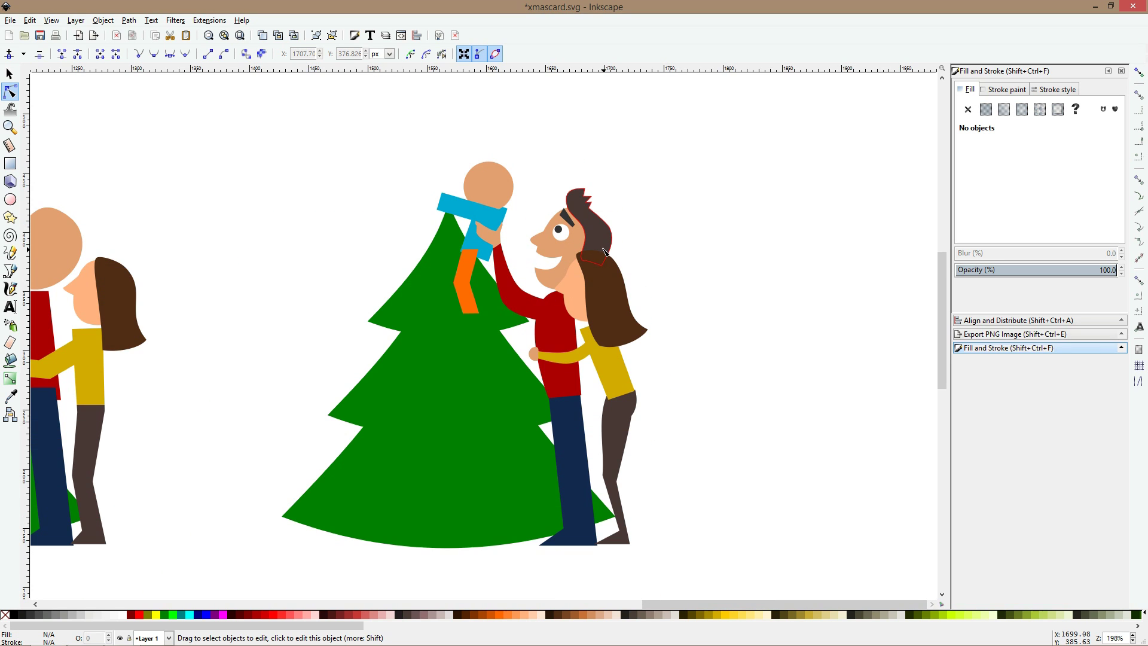
scroll(488, 190, "up", 3, "ctrl")
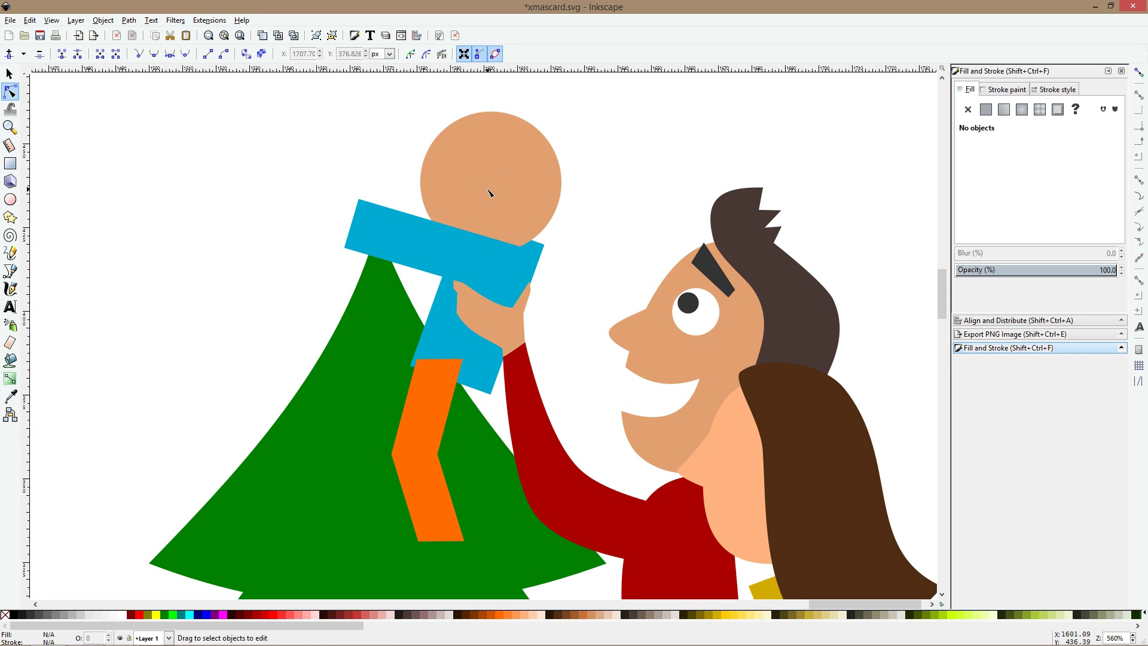
left_click(696, 318)
key("s")
left_click(695, 309, "shift")
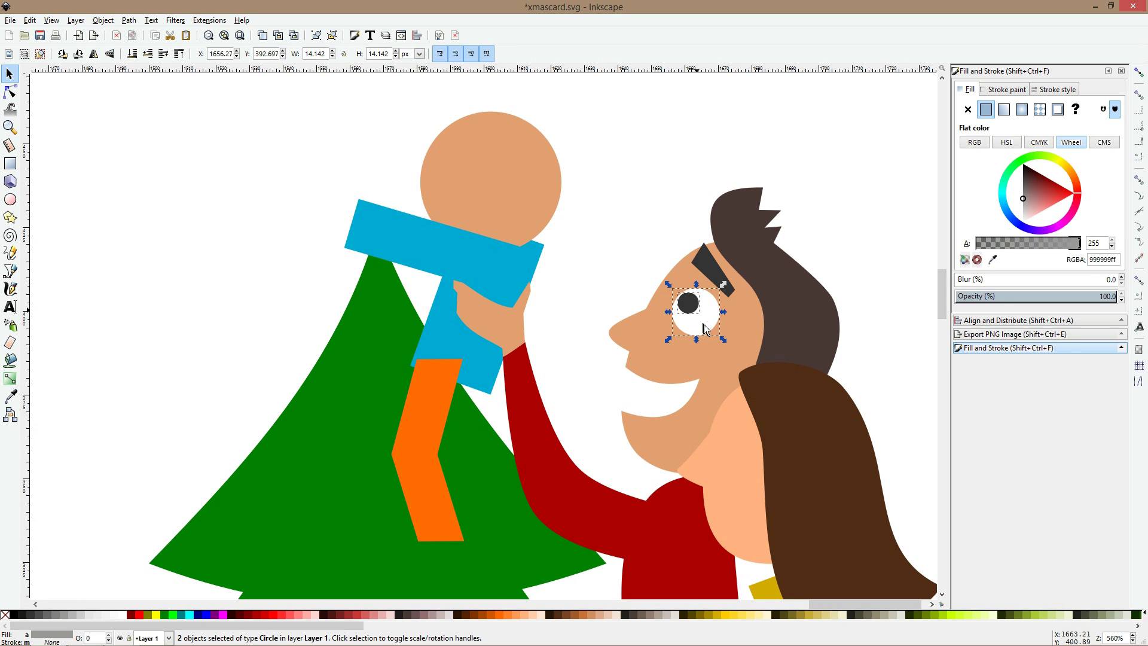
key("ctrl+d")
left_click_drag(703, 328, 744, 460)
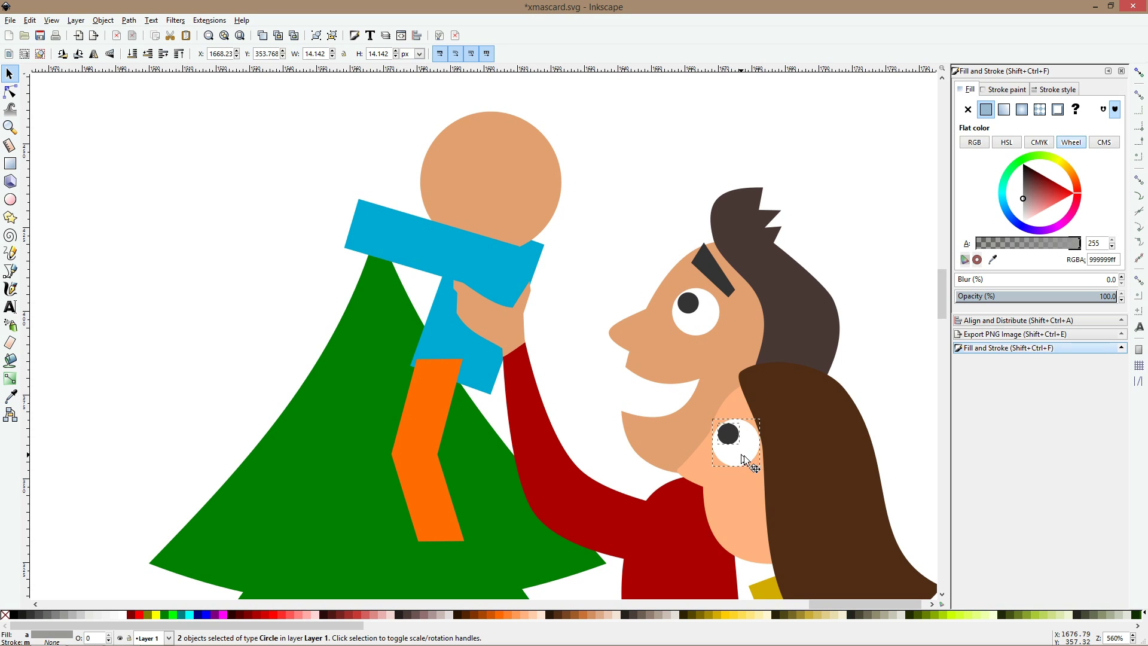
left_click_drag(763, 415, 758, 491, "ctrl")
- Draw an ellipse about 21 × 13 px over the lower part of the woman's eye and fill it with her skin colour (ffb380)
left_click(11, 198)
key("d")
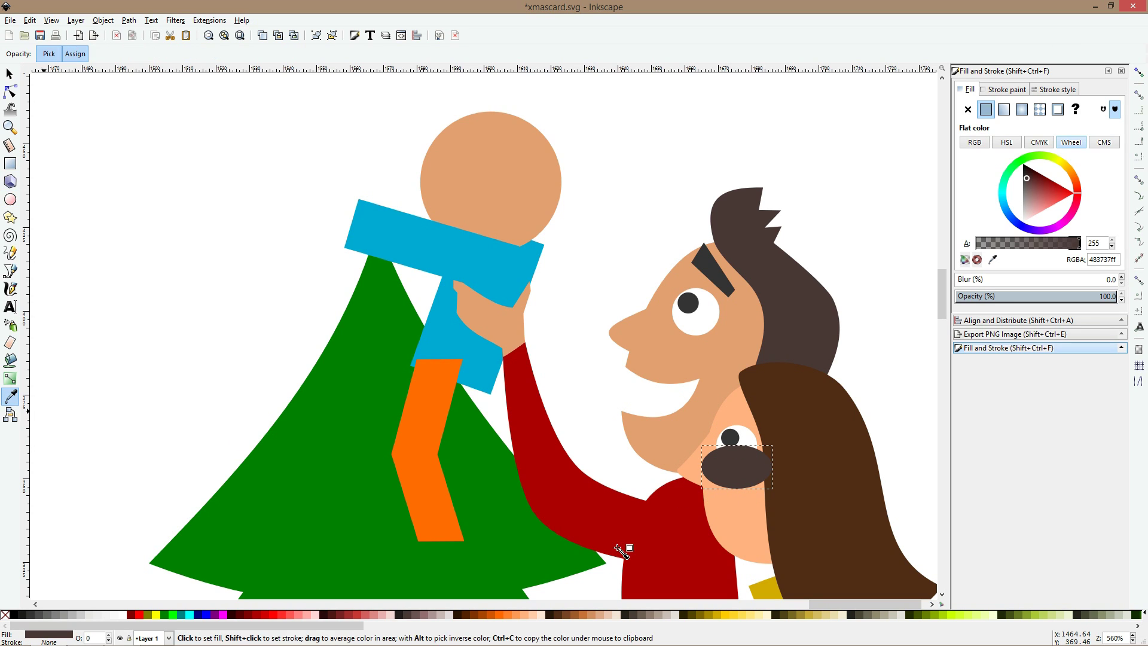
left_click(740, 525)
key("s")
scroll(744, 499, "up", 2, "ctrl")
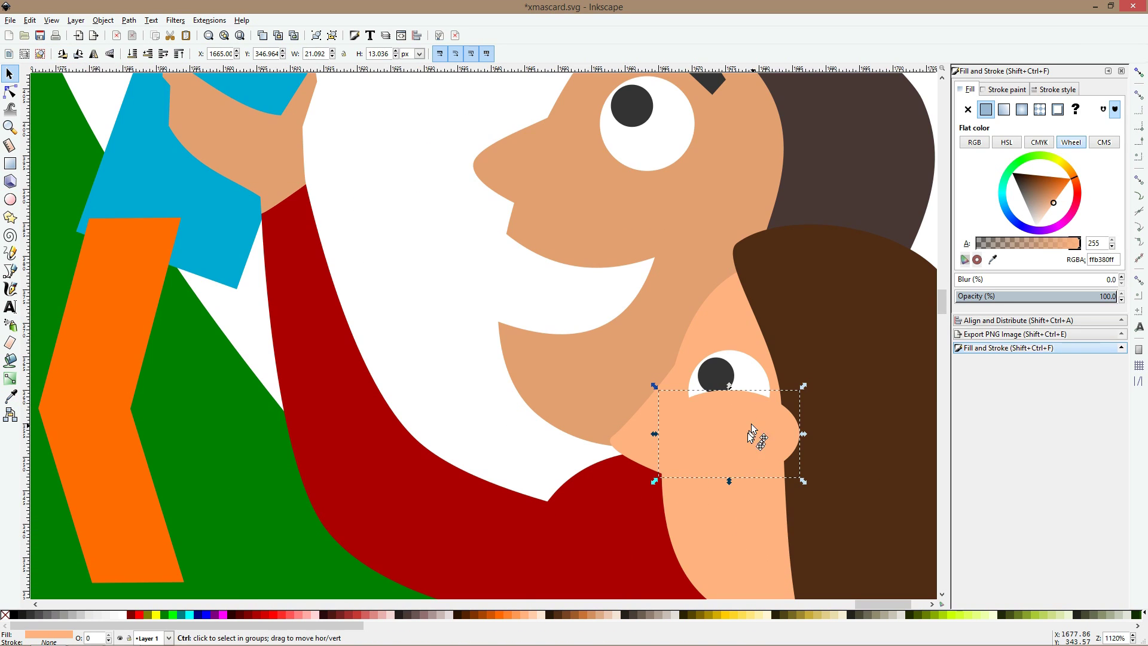
left_click(731, 419)
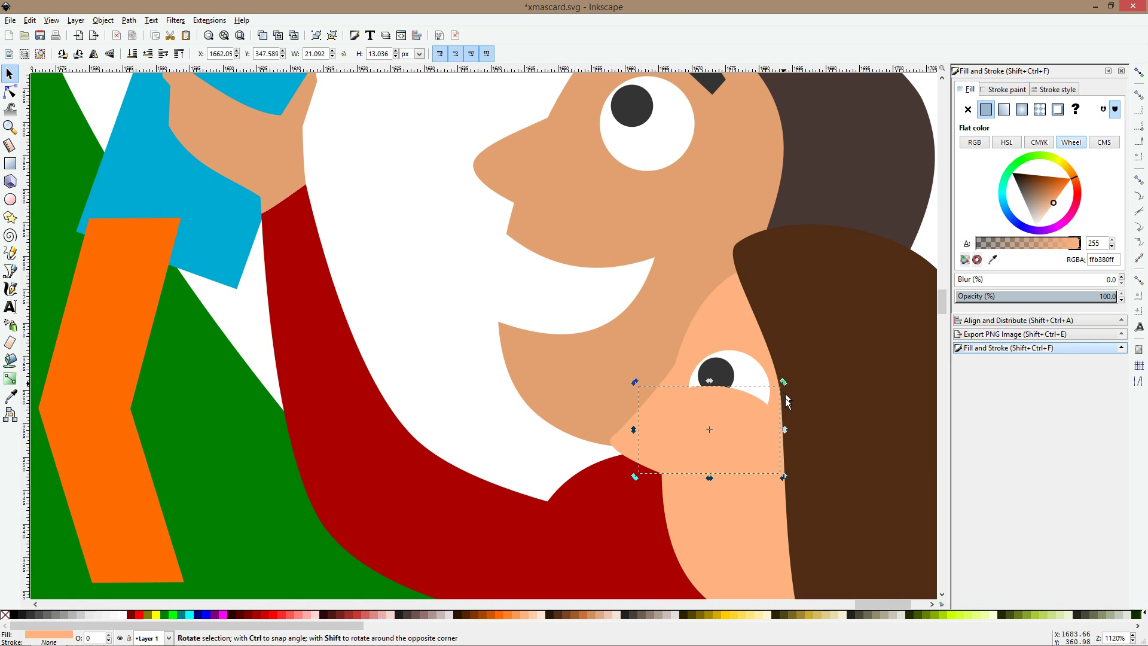
- Tilt and widen the skin-coloured ellipse to about 28 px across and move the woman's pupil slightly up and forward
left_click_drag(784, 384, 822, 433)
left_click(748, 421)
left_click(774, 400)
left_click_drag(732, 386, 725, 375)
left_click(734, 394)
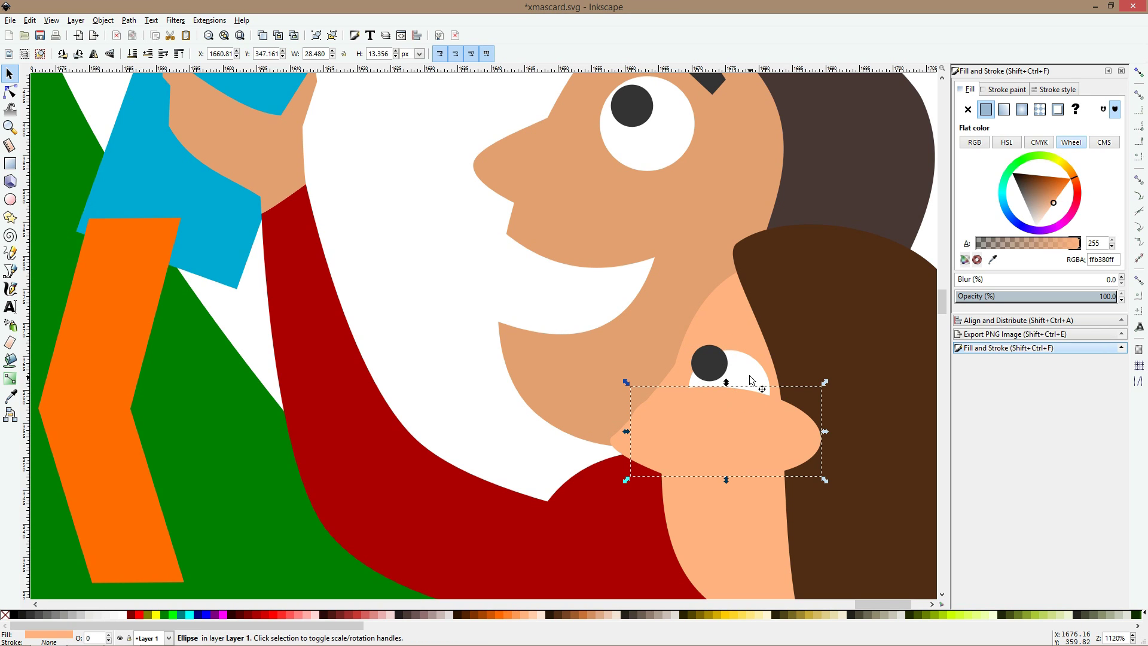
- Subtract the skin-coloured ellipse from the white of the woman's eye and clip her pupil to a duplicate of the remaining shape
left_click(752, 380)
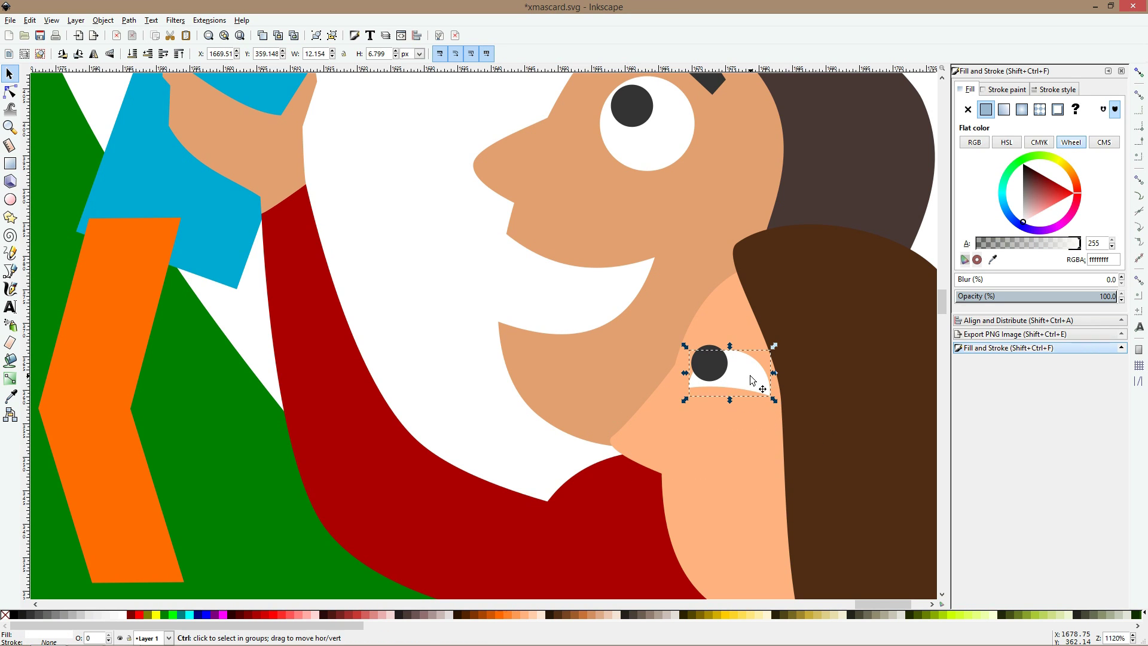
key("Page_Up")
left_click(710, 350, "shift")
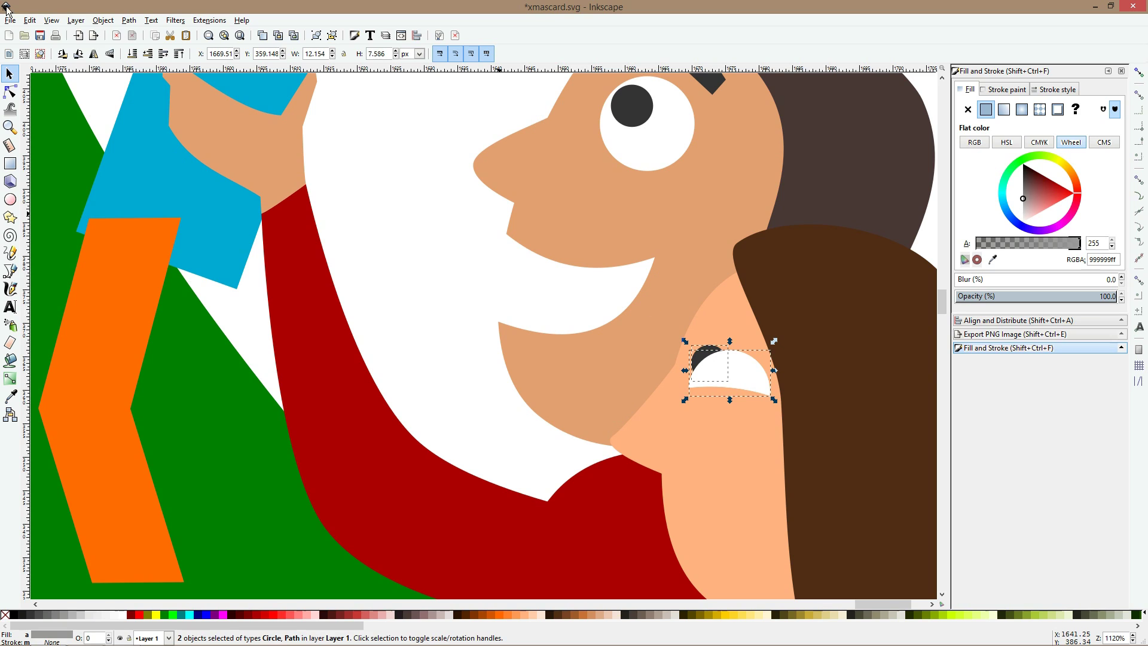
left_click(131, 20)
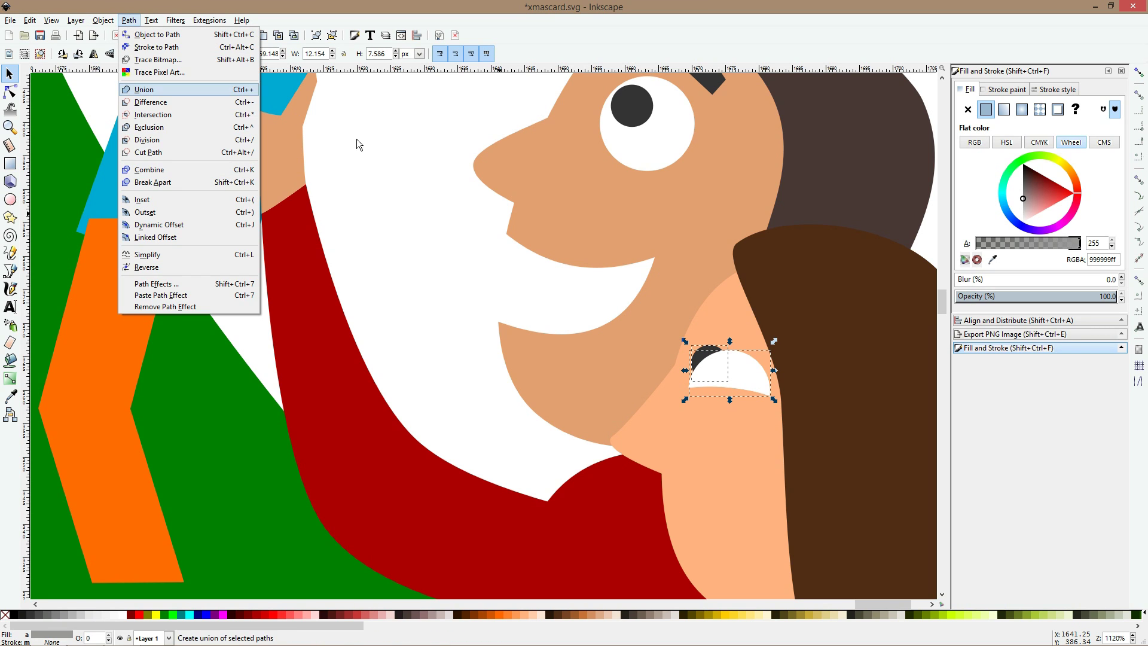
left_click(640, 352)
left_click(630, 328)
left_click(701, 347)
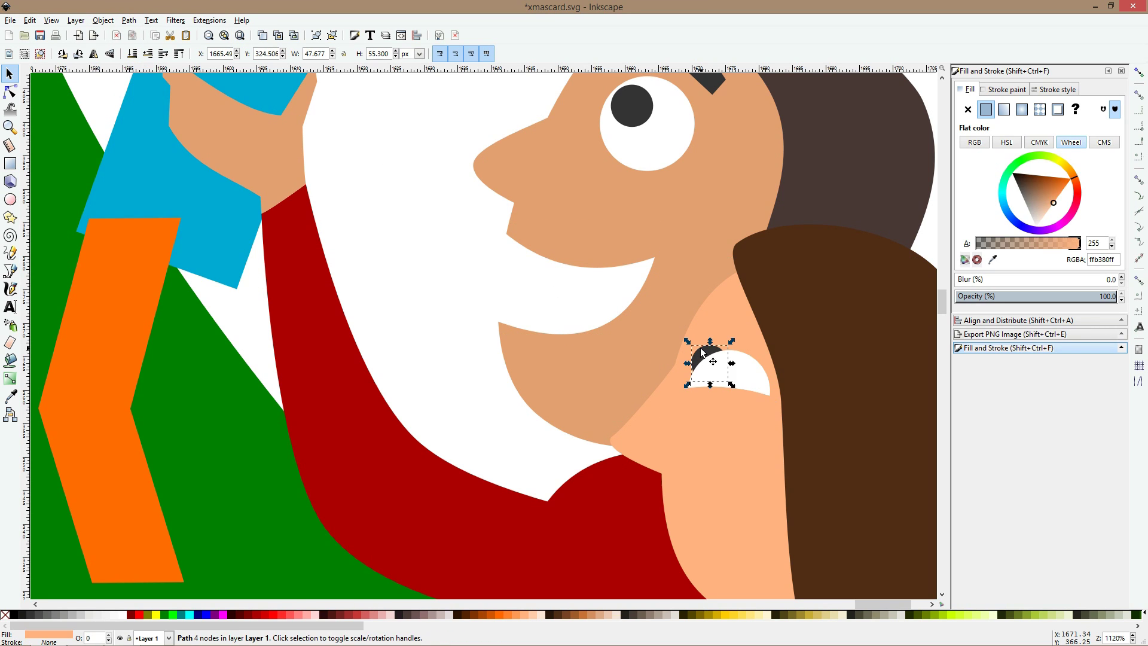
left_click(714, 371, "shift")
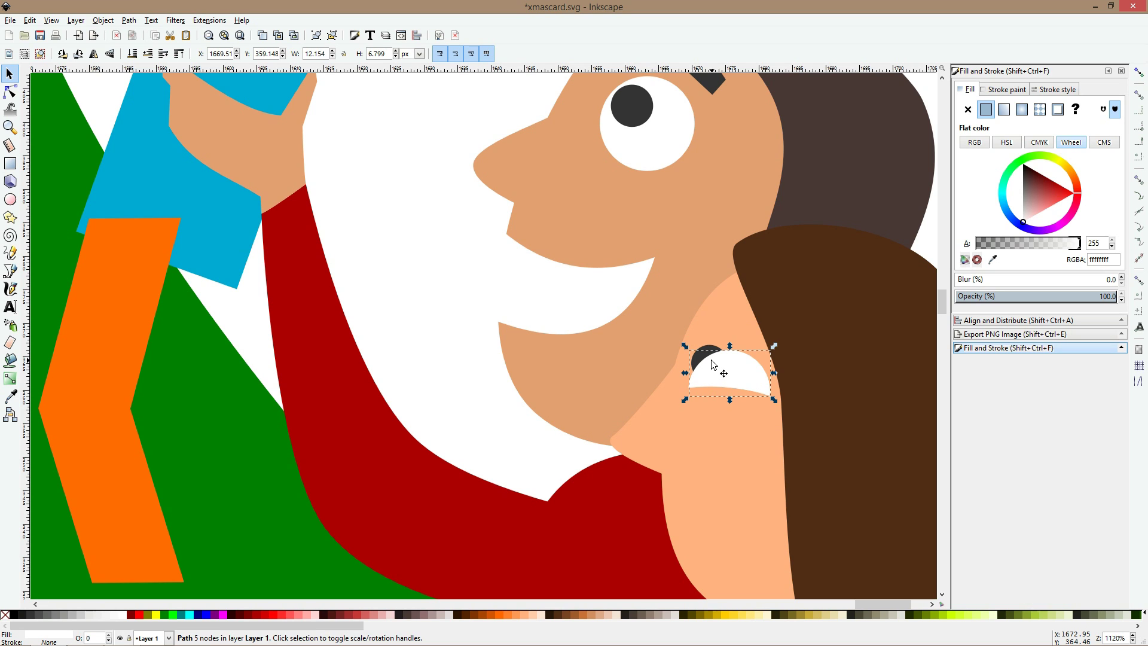
right_click(707, 350)
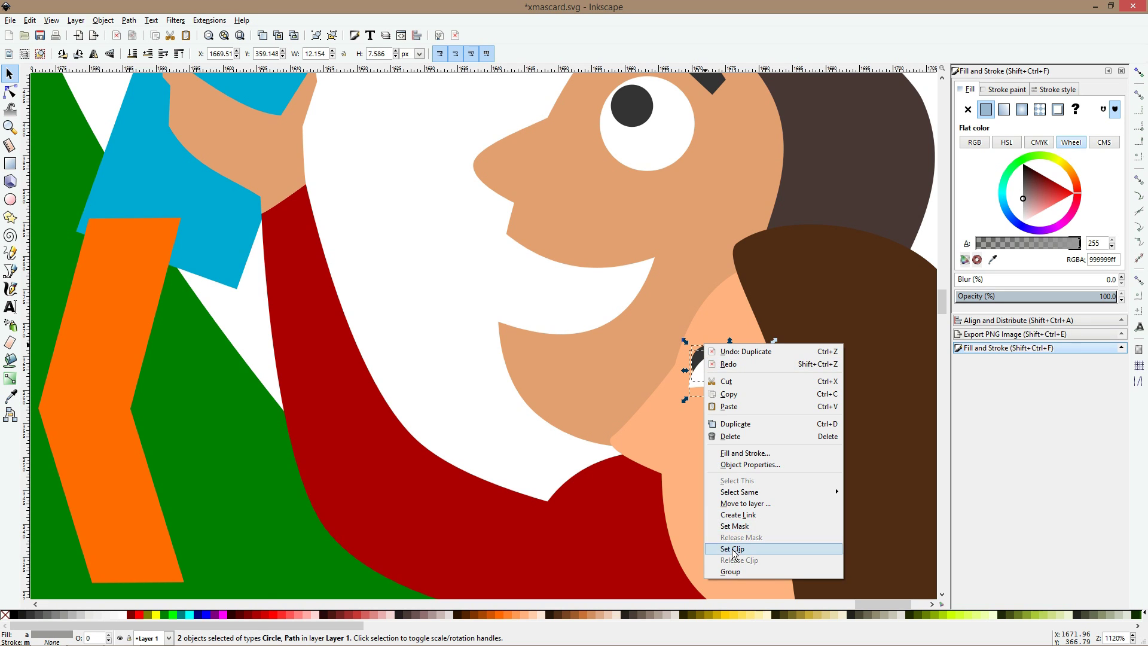
left_click(741, 548)
left_click(730, 451)
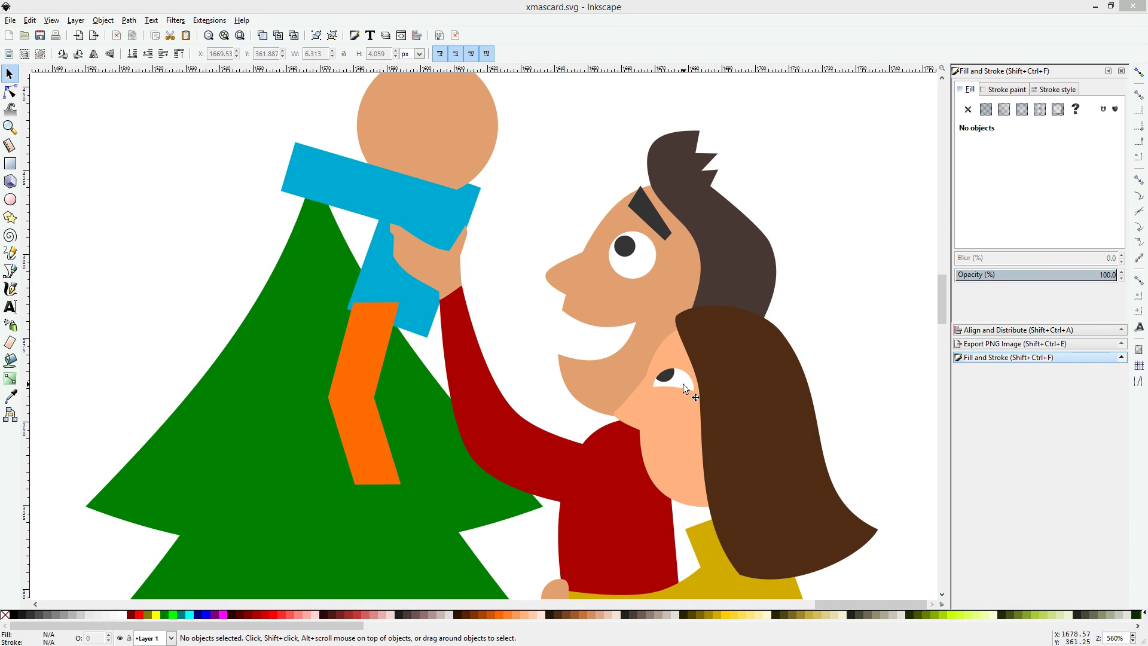
- Draw a line about 16 px wide across the woman's mouth area with a brown stroke (a46d49) and no fill, and bend it into a smile
scroll(731, 375, "down", 4)
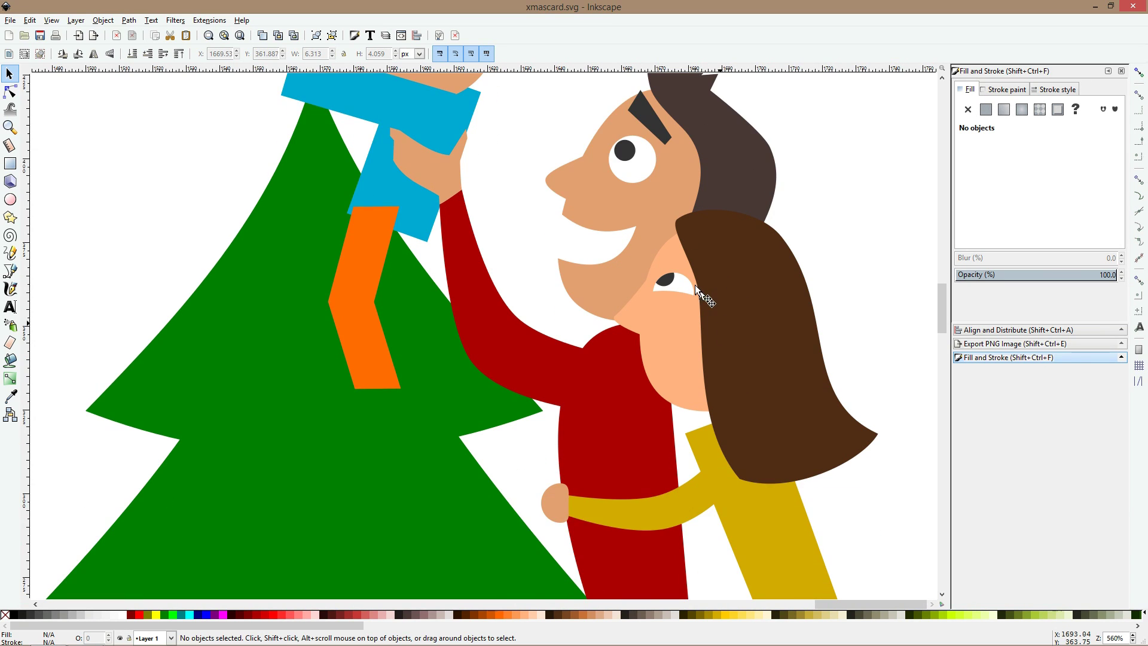
scroll(695, 285, "up", 2, "ctrl")
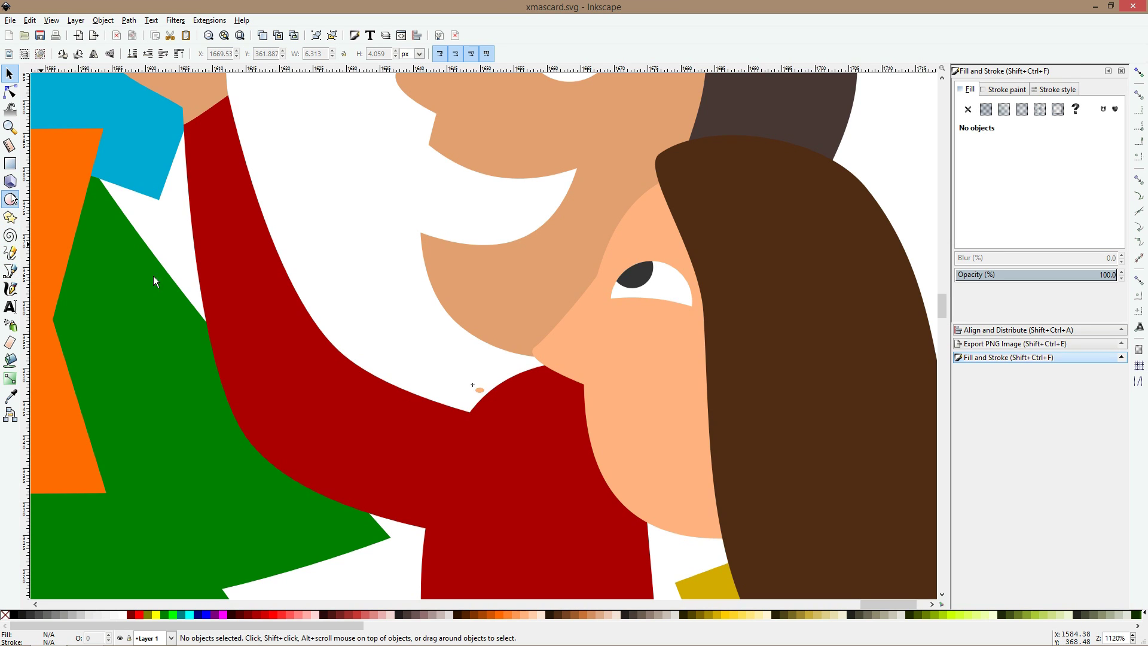
key("b")
left_click(569, 419)
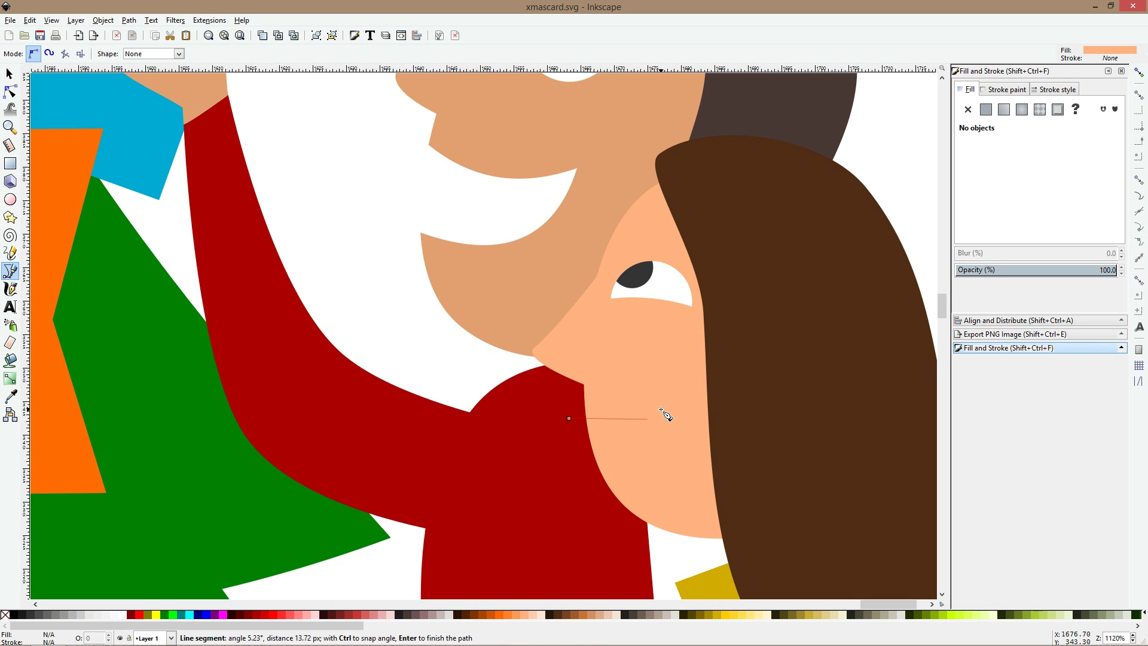
double_click(669, 407)
left_click(10, 396)
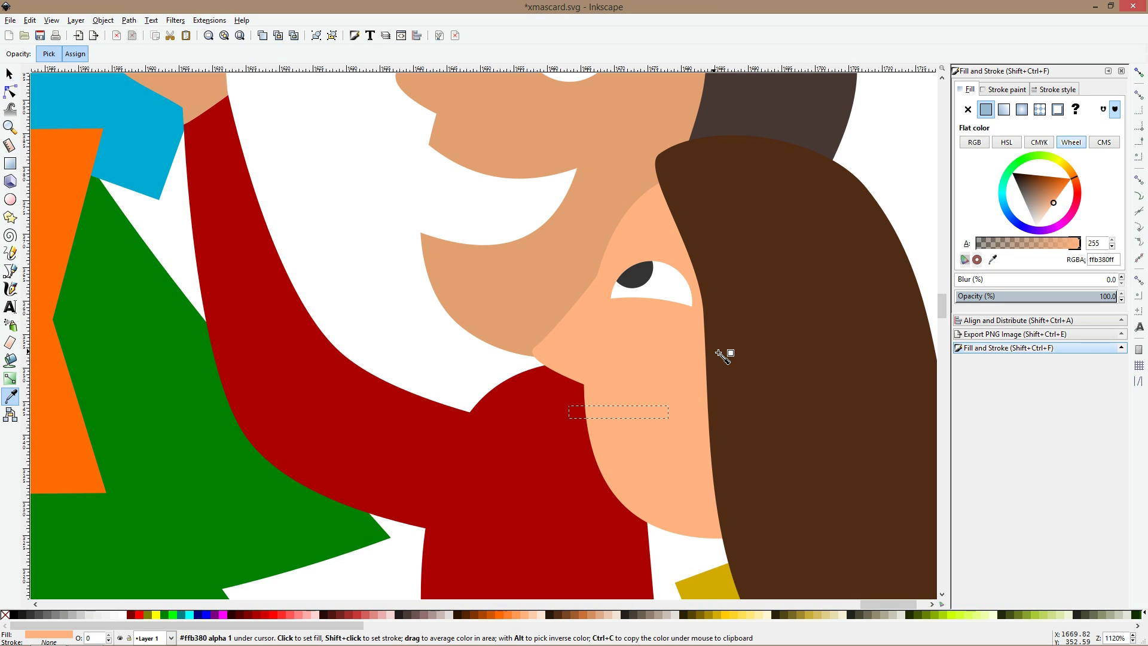
left_click_drag(720, 389, 723, 390)
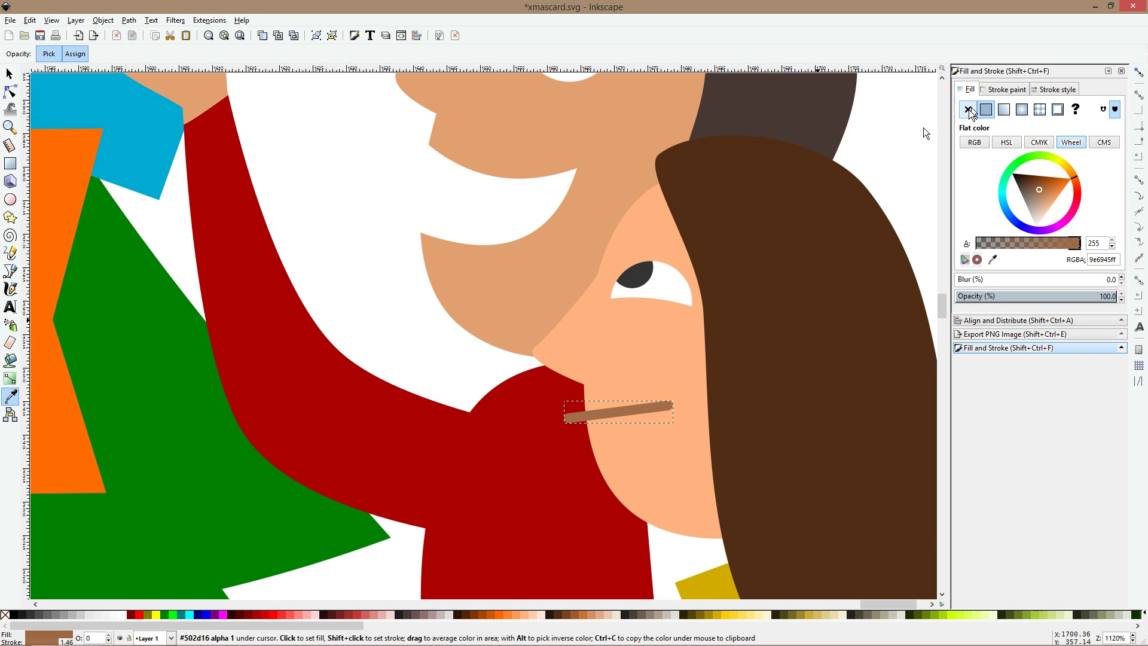
left_click(12, 91)
mouse_move(633, 414)
left_mouse_down()
mouse_move(628, 426)
mouse_move(597, 414)
mouse_move(597, 399)
mouse_move(602, 411)
left_mouse_up()
key("space")
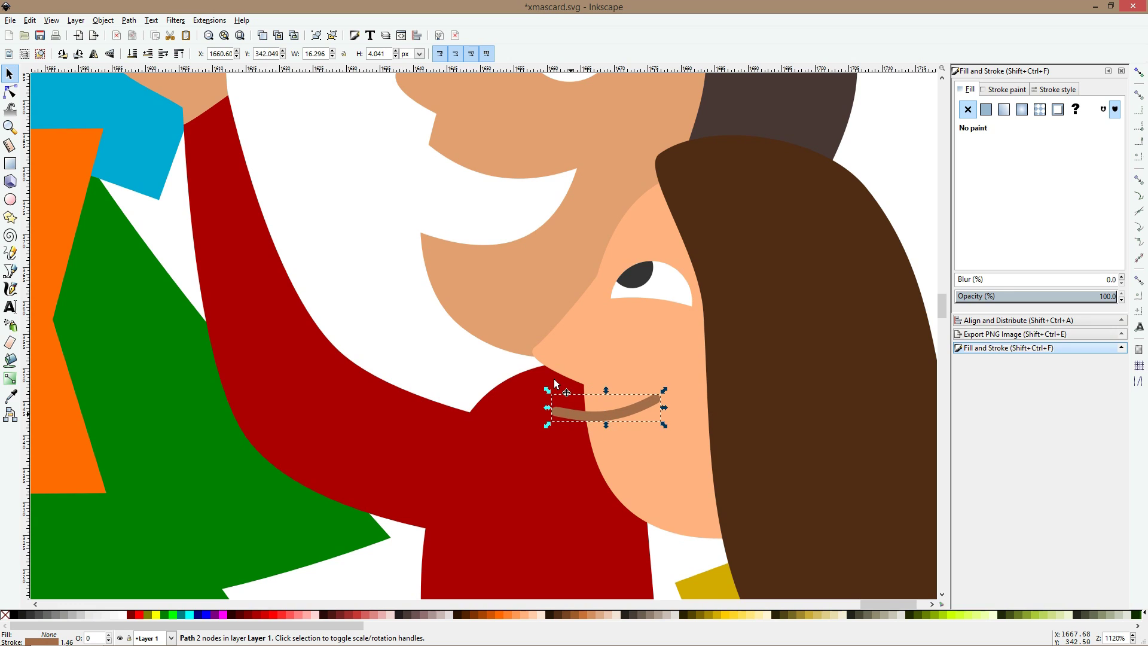
- Duplicate the curved brown mouth line, move the copy up onto the front of the woman's hair and delete the original line
key("ctrl")
key("ctrl+d")
mouse_move(615, 414)
left_mouse_down()
mouse_move(715, 268)
mouse_move(729, 192)
left_mouse_up()
left_click(615, 393)
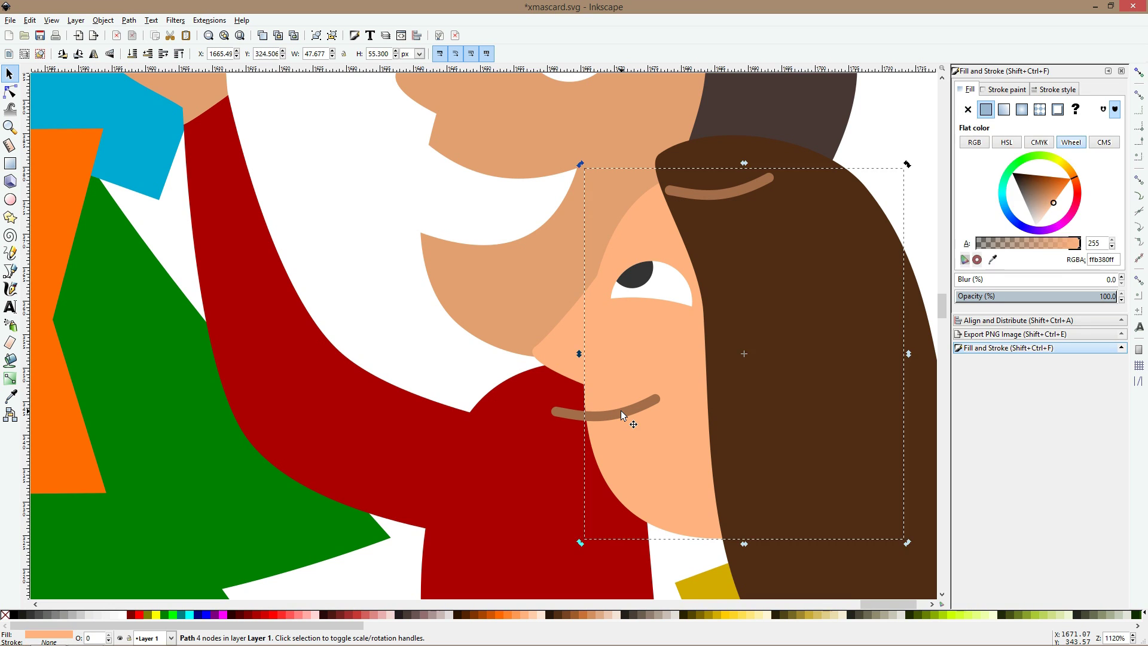
left_click(621, 410)
key("Delete")
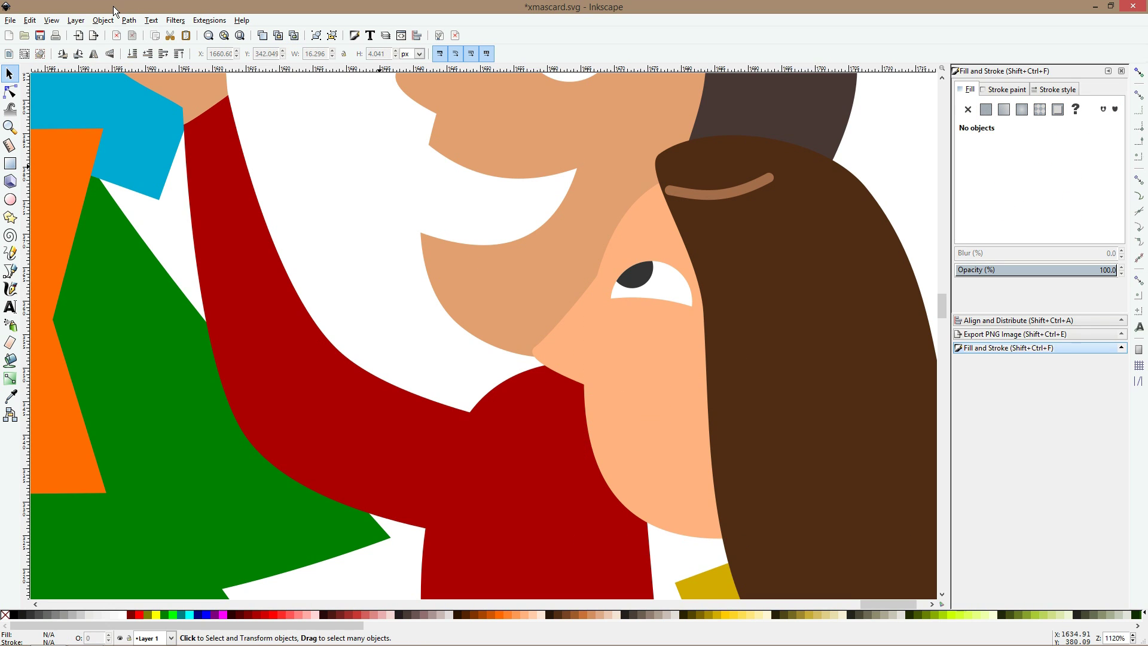
- Draw a narrow triangle about 13 px wide at the woman's mouth with a flat black fill and no stroke
left_click(11, 270)
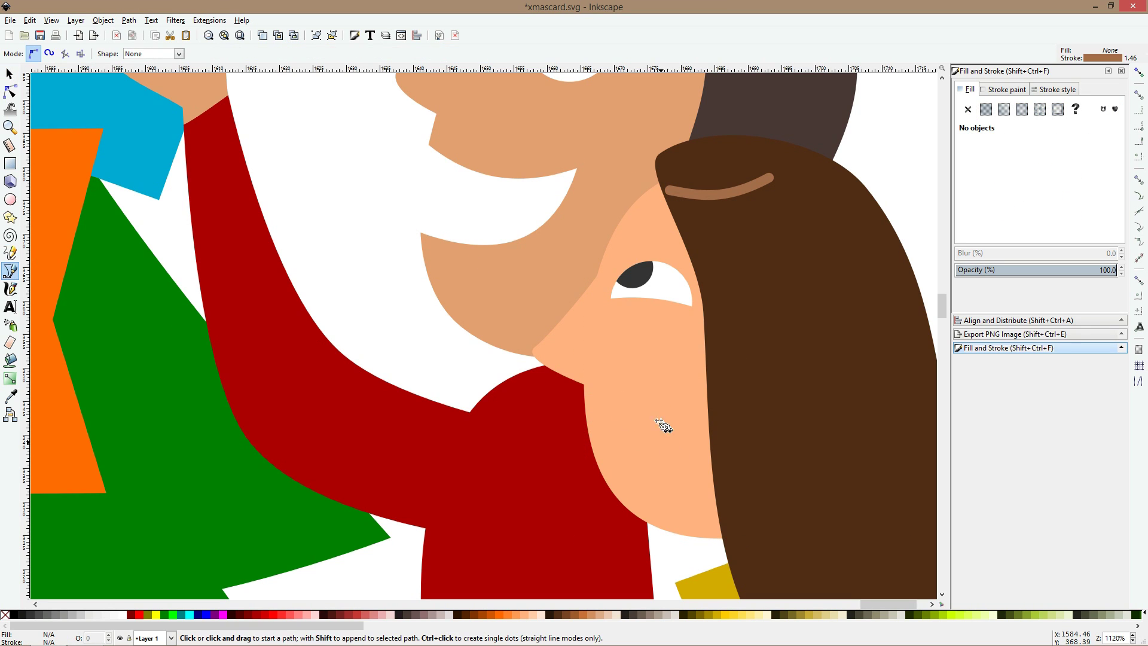
left_click(567, 400)
left_click(658, 395)
left_click(573, 429)
left_click(567, 400)
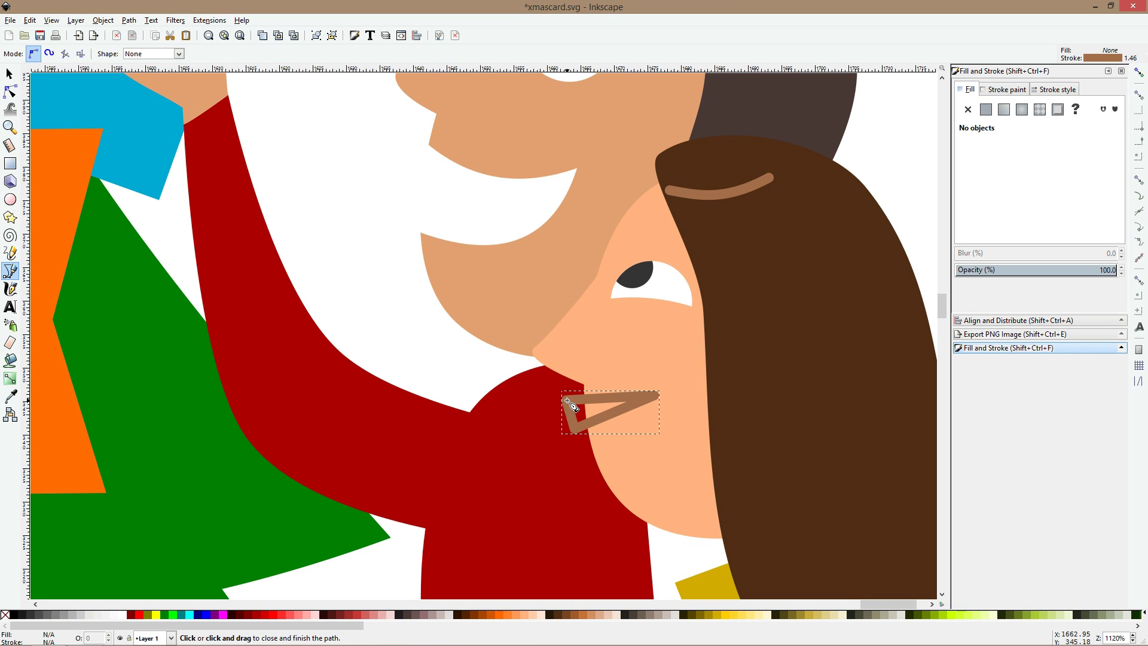
left_click(997, 106)
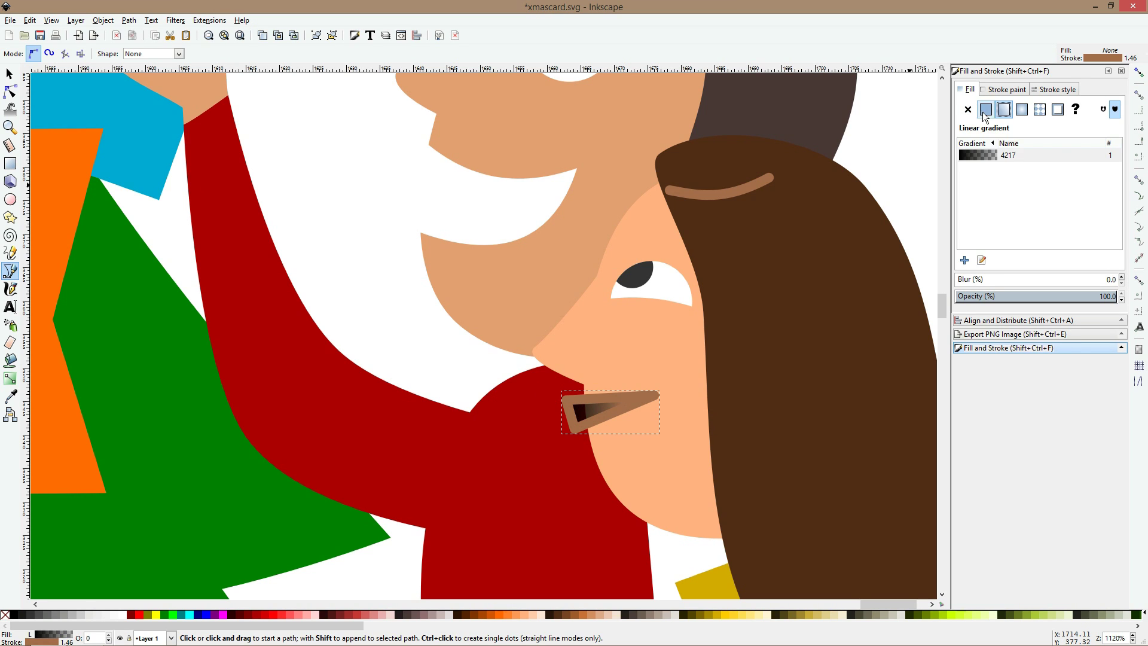
left_click(986, 109)
left_click(1005, 89)
left_click(968, 109)
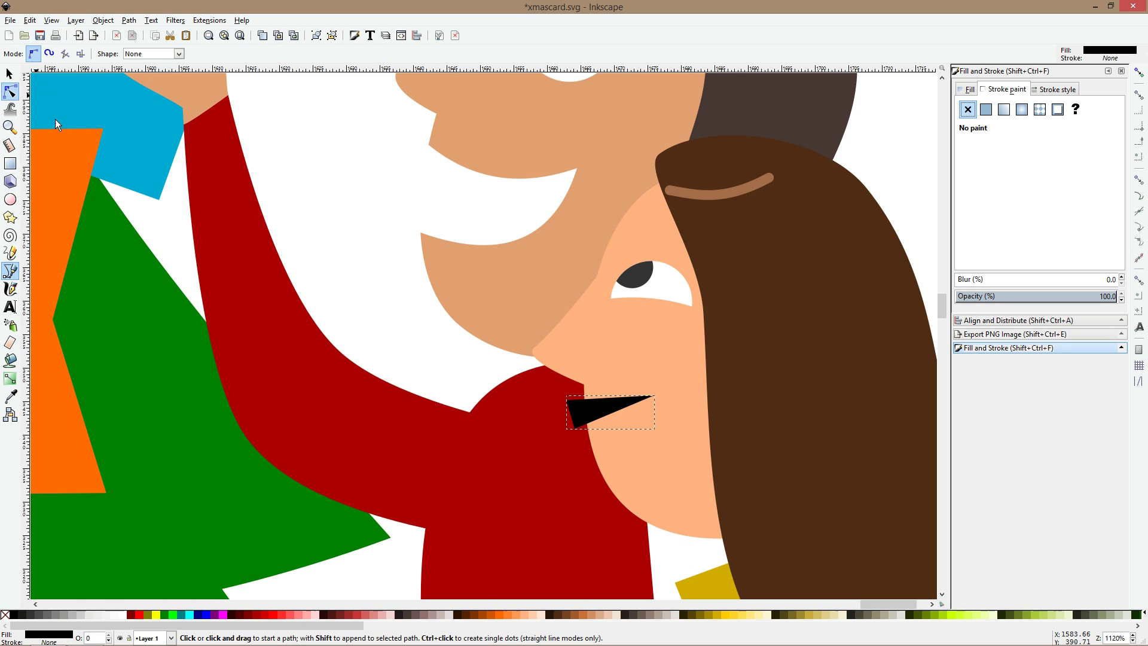
- Curve the long edges of the black triangle, shift it slightly down and subtract it from the woman's face as an open mouth
key("n")
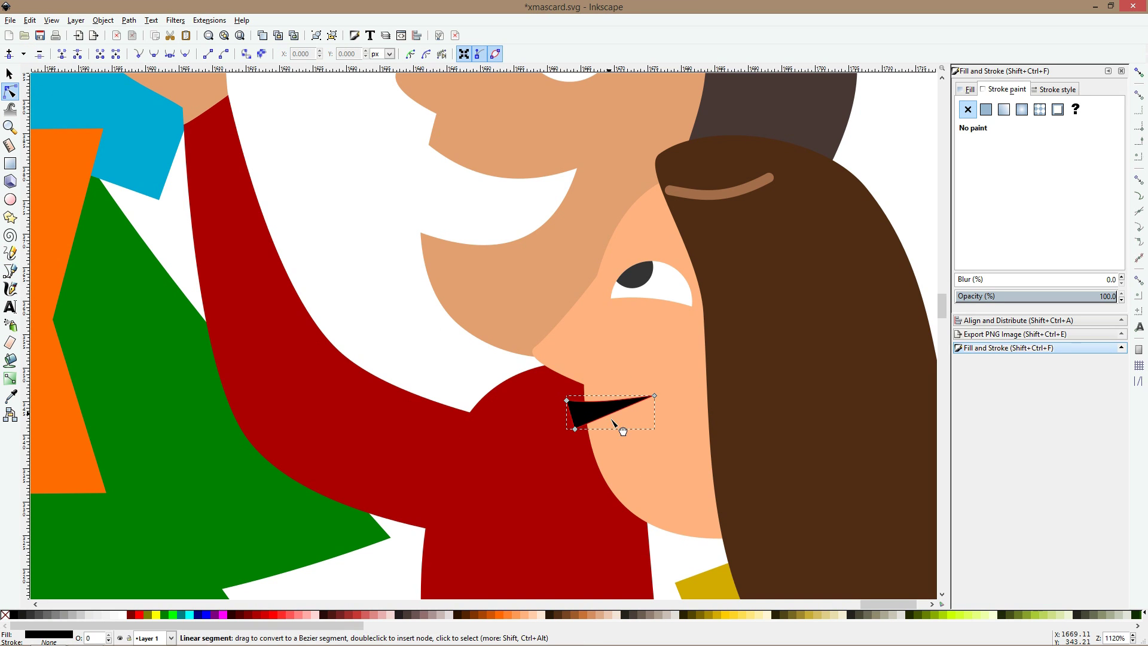
left_click_drag(612, 420, 611, 426)
key("s")
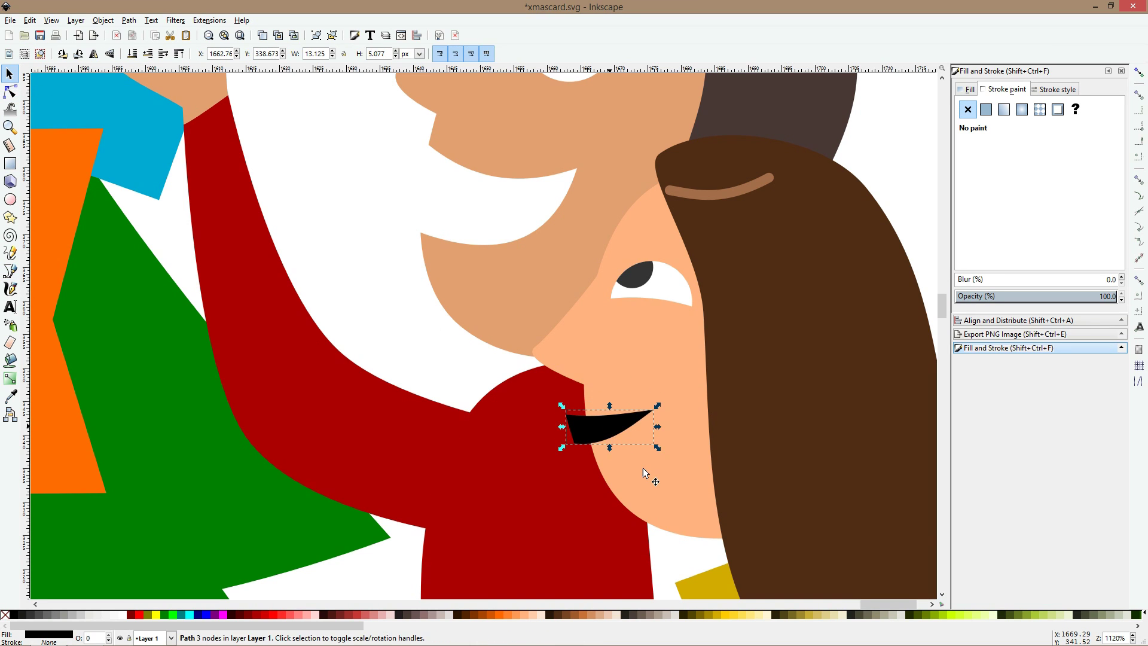
left_click(643, 468, "shift")
key("ctrl+minus")
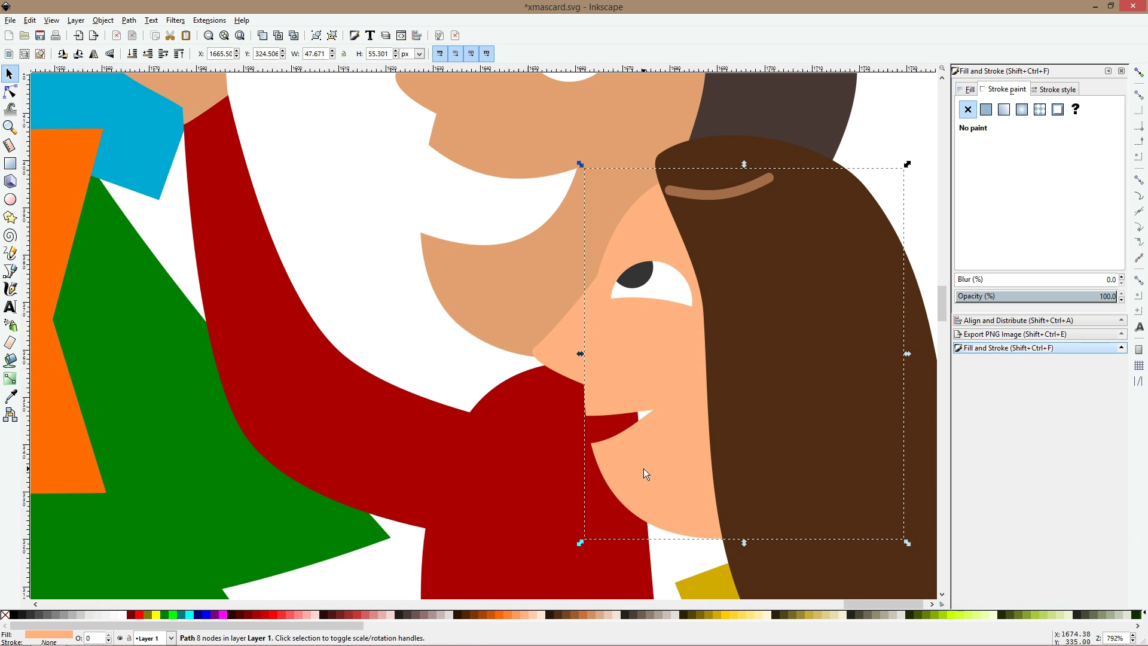
- Place the brown curved line above the woman's eye as a smaller, downward-sloping eyebrow and set its stroke to her hair colour (502d16)
scroll(644, 469, "down", 3)
key("Escape")
scroll(651, 401, "up", 2)
scroll(655, 393, "down", 2)
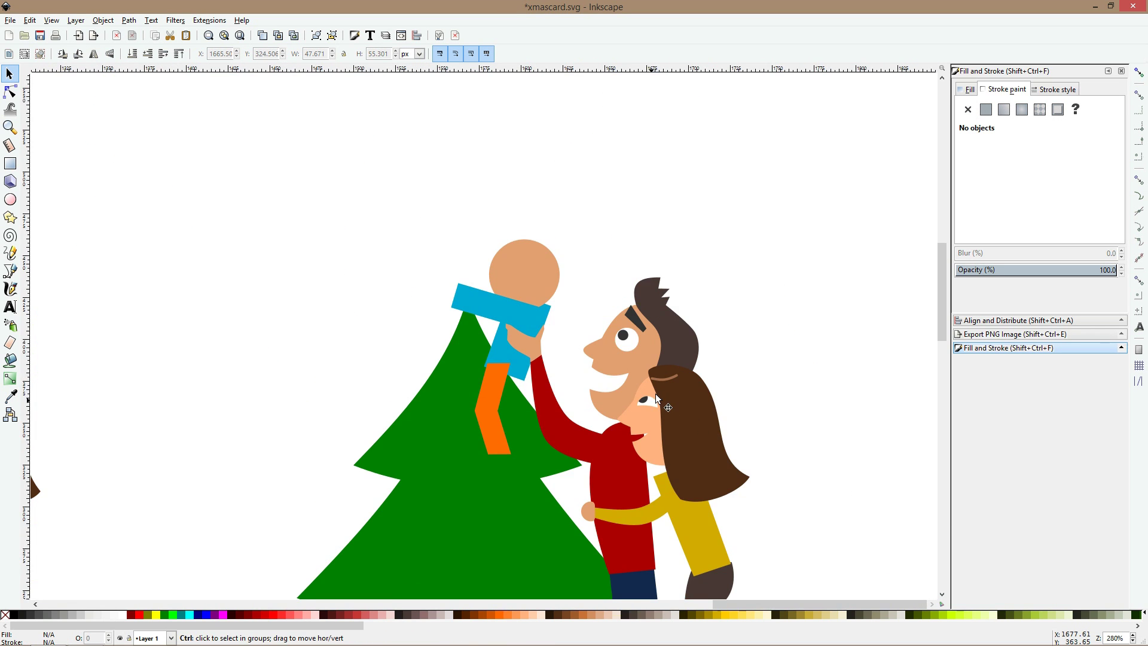
scroll(655, 393, "up", 3)
left_click(668, 374)
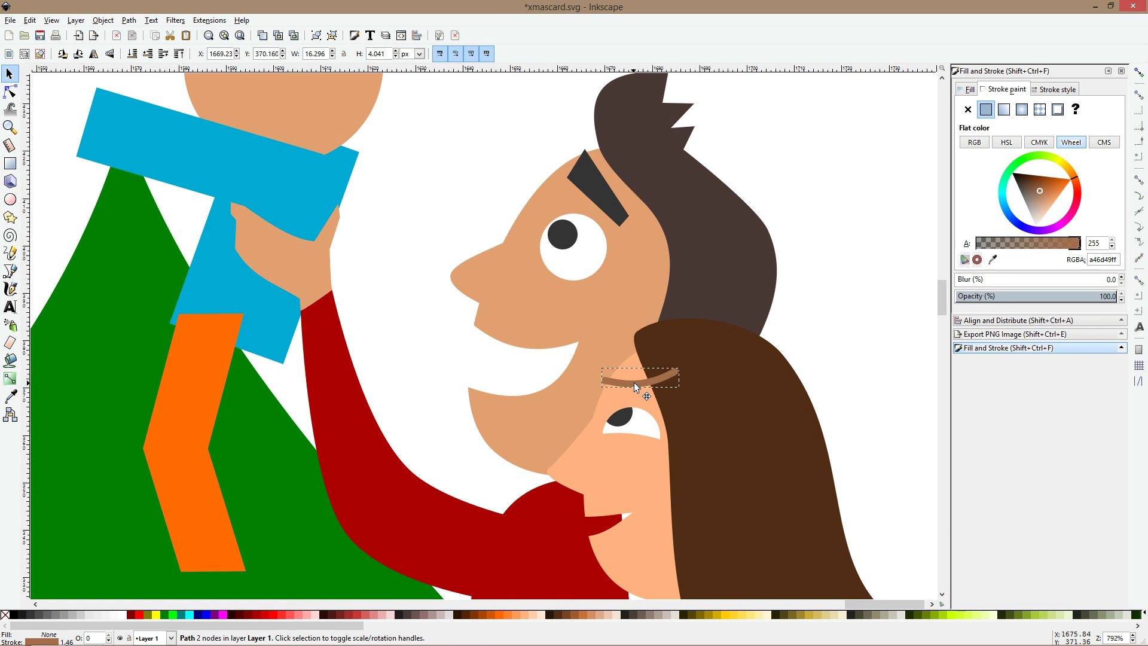
left_click_drag(681, 369, 667, 413)
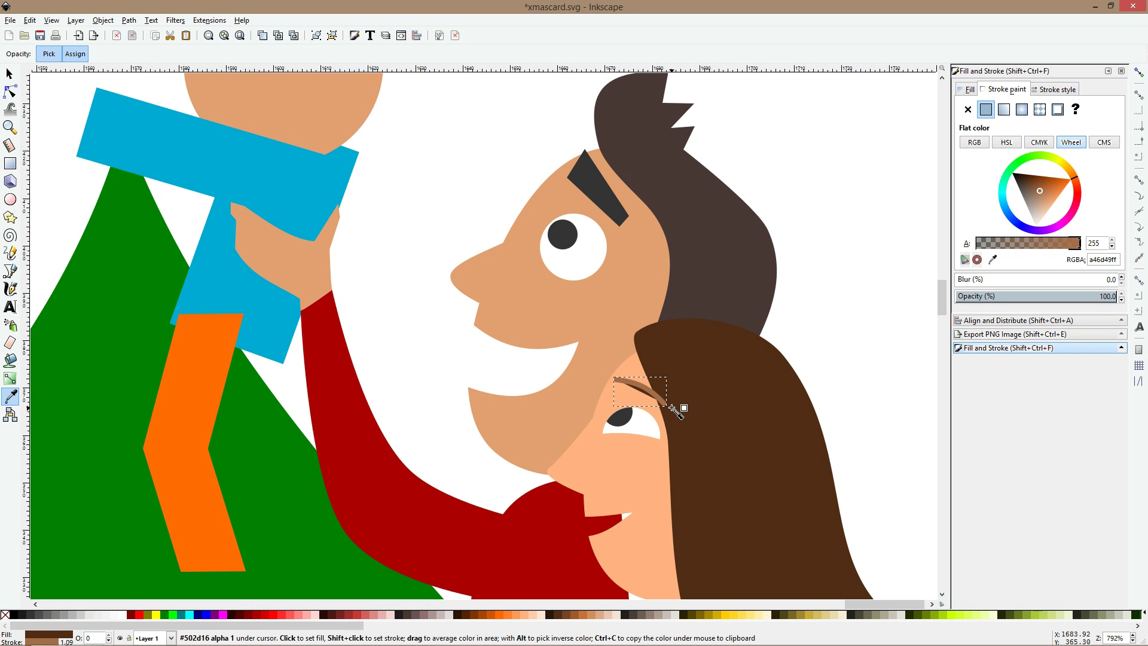
left_click(688, 394, "shift")
- Lower the front end node of the woman's eyebrow slightly and adjust its curve into a rounder arch
left_click(11, 92)
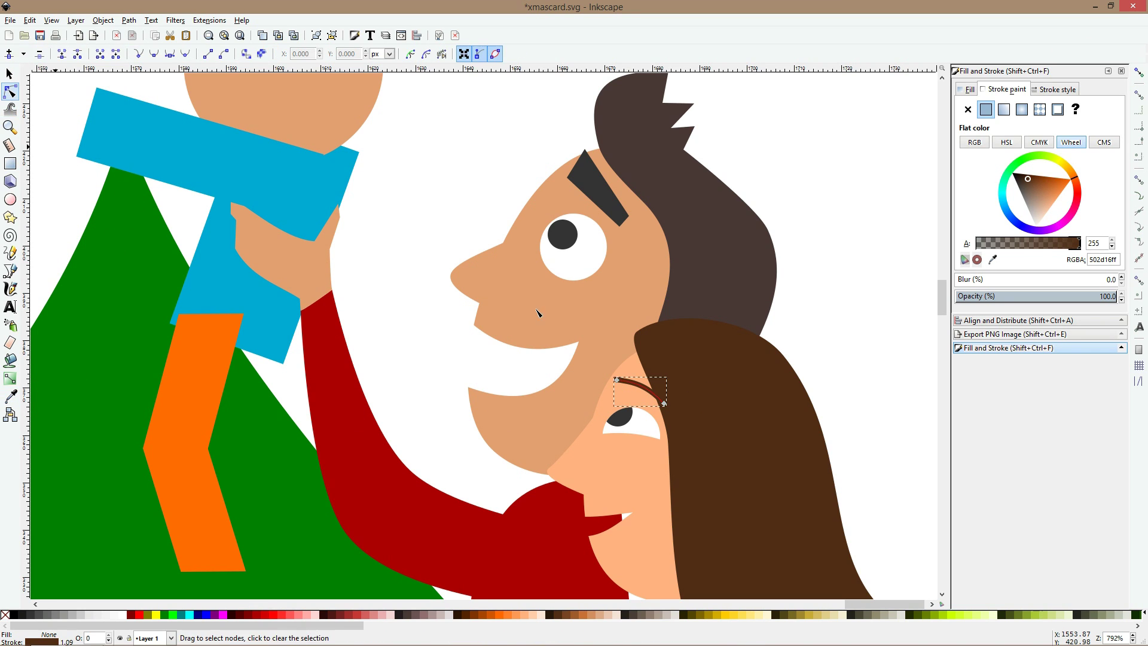
mouse_move(617, 383)
left_mouse_down()
mouse_move(622, 395)
mouse_move(628, 385)
left_mouse_up()
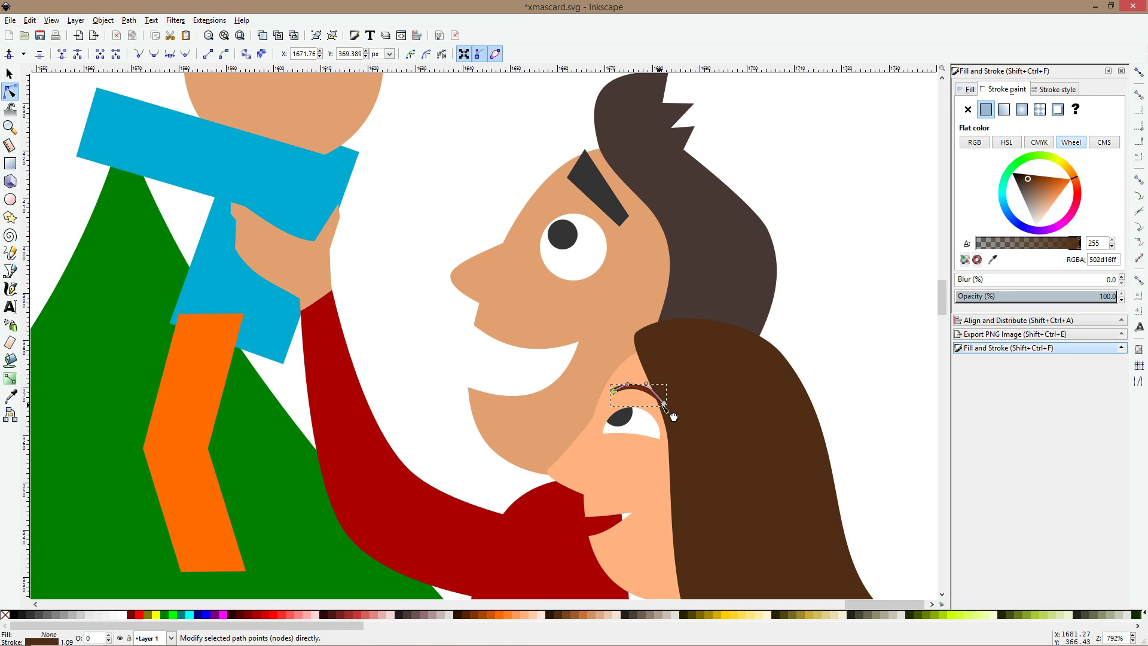
left_click(664, 406)
- Duplicate the white of the woman's eye over the pupil and fill the copy with her hair colour (502d16)
scroll(661, 426, "up", 3)
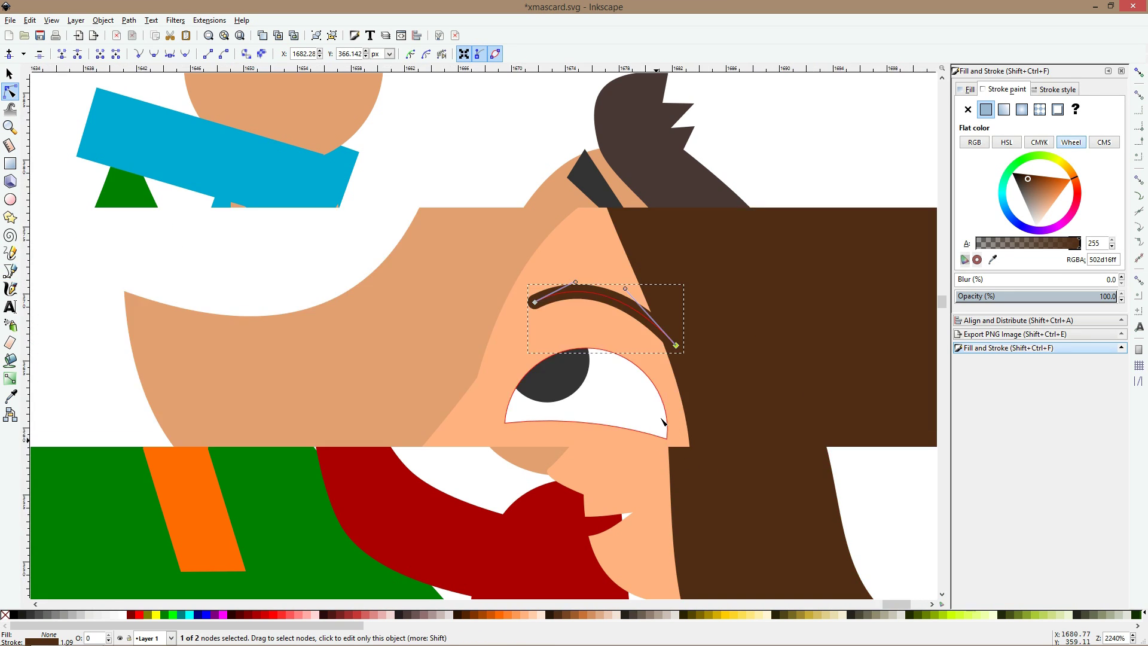
left_click(659, 415)
key("s")
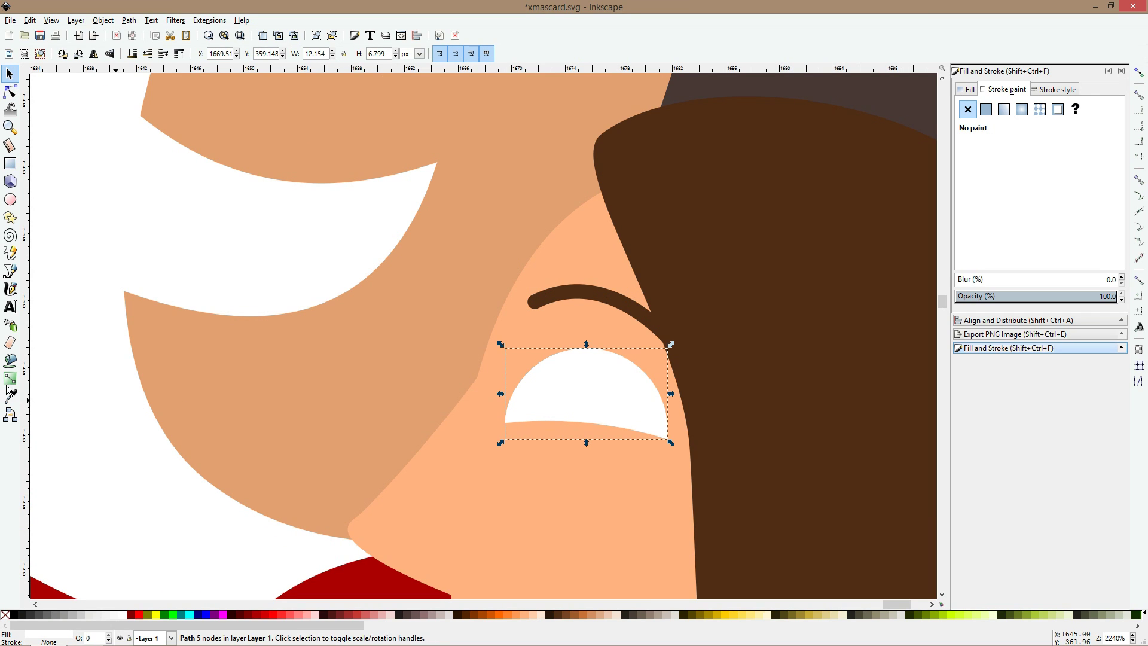
left_click(9, 392)
left_click(566, 292)
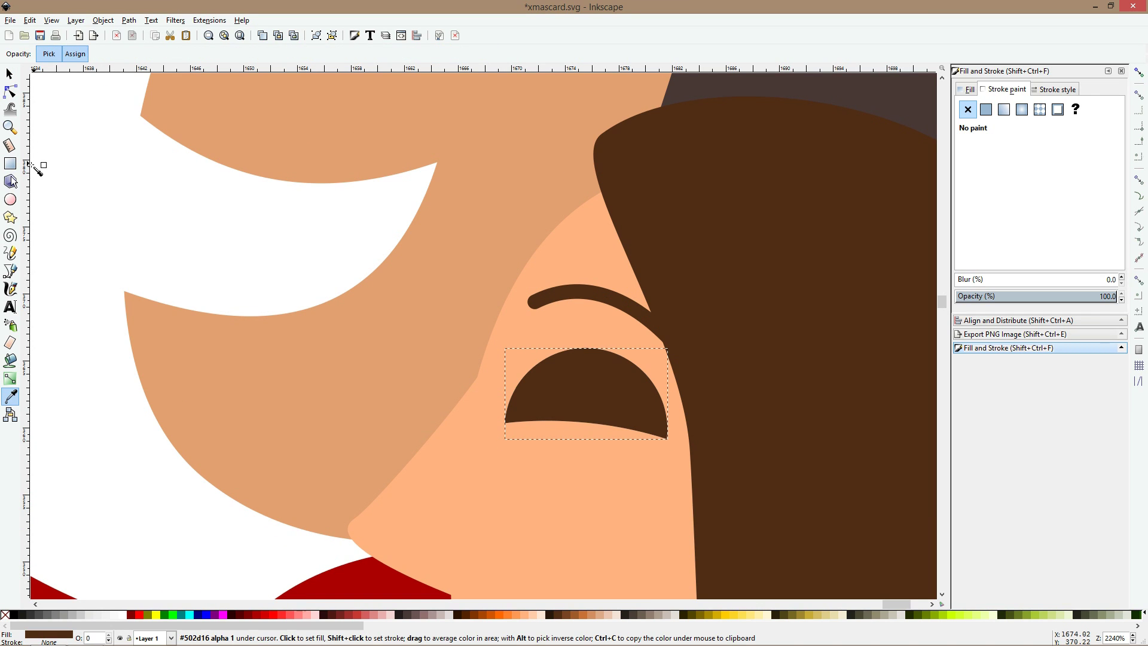
- Draw a closed zigzag eyelash shape at the back edge of the brown eye copy, filled with 502d16 and without a stroke
left_click(10, 271)
left_click(626, 367)
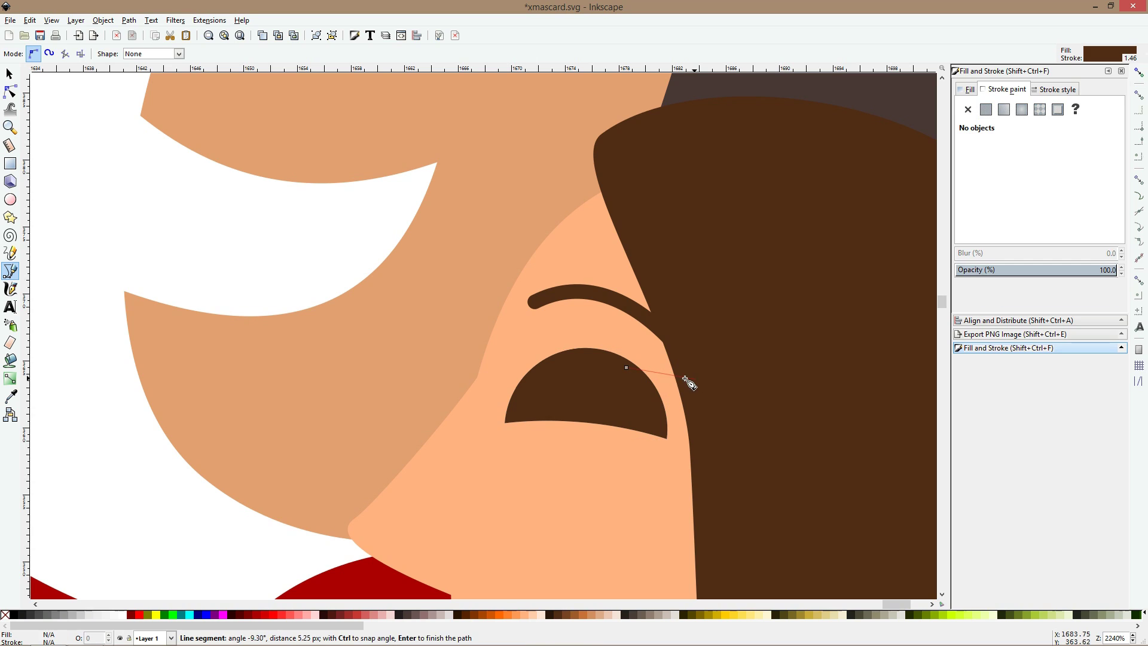
left_click(684, 389)
left_click(668, 391)
left_click(703, 412)
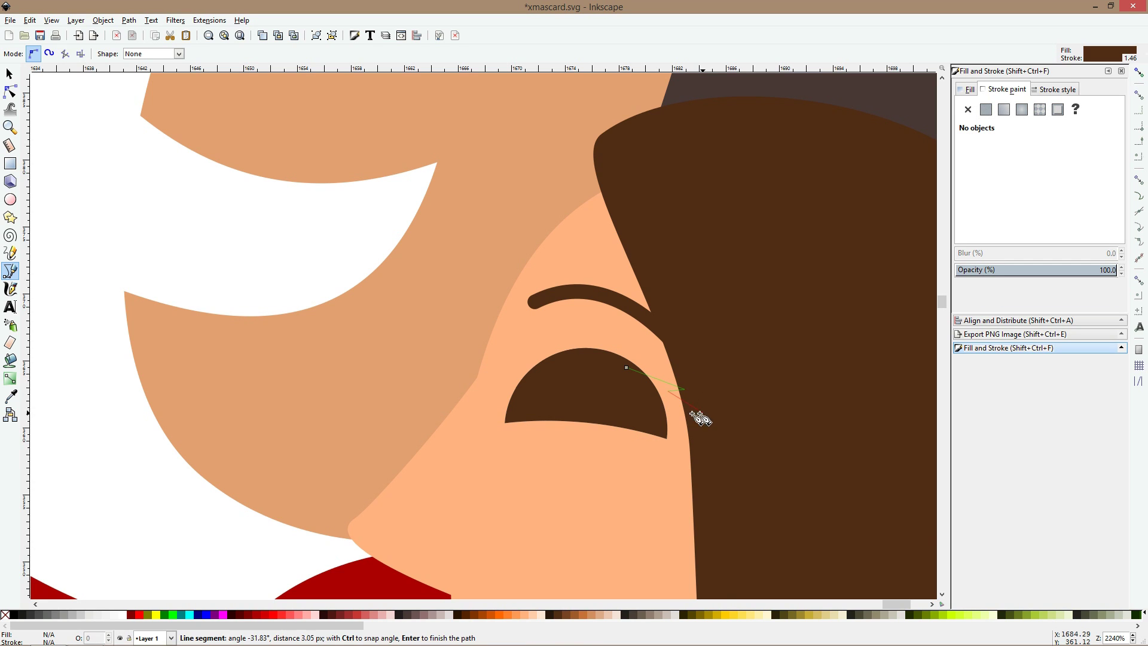
left_click(677, 418)
left_click(706, 423)
left_click(667, 439)
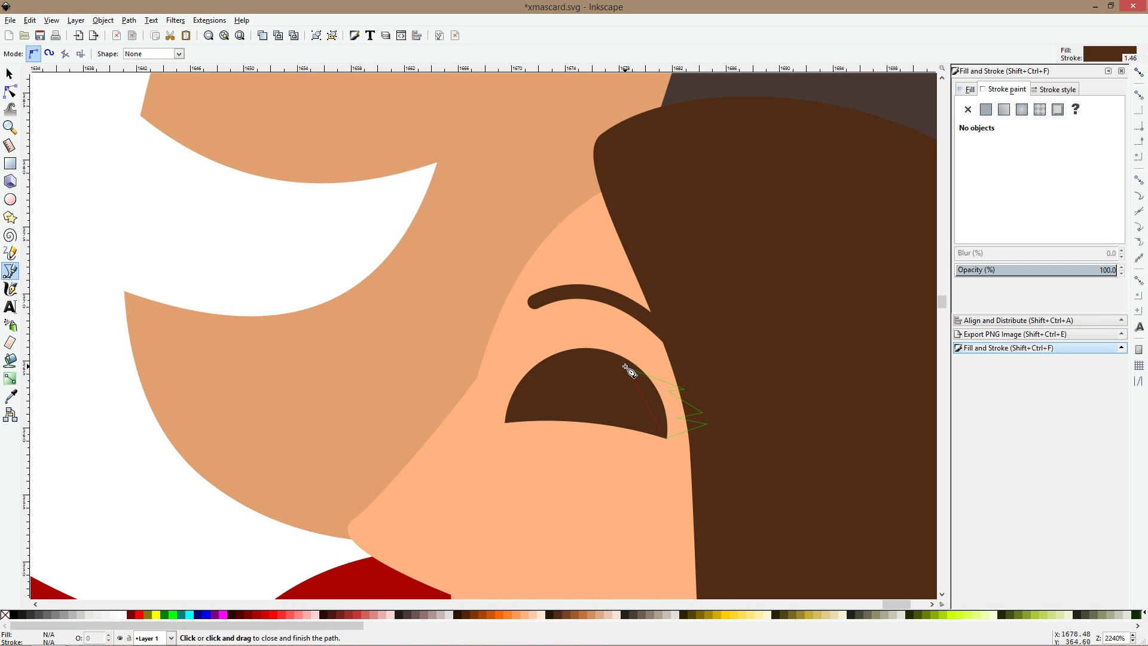
left_click(626, 368)
left_click(968, 110)
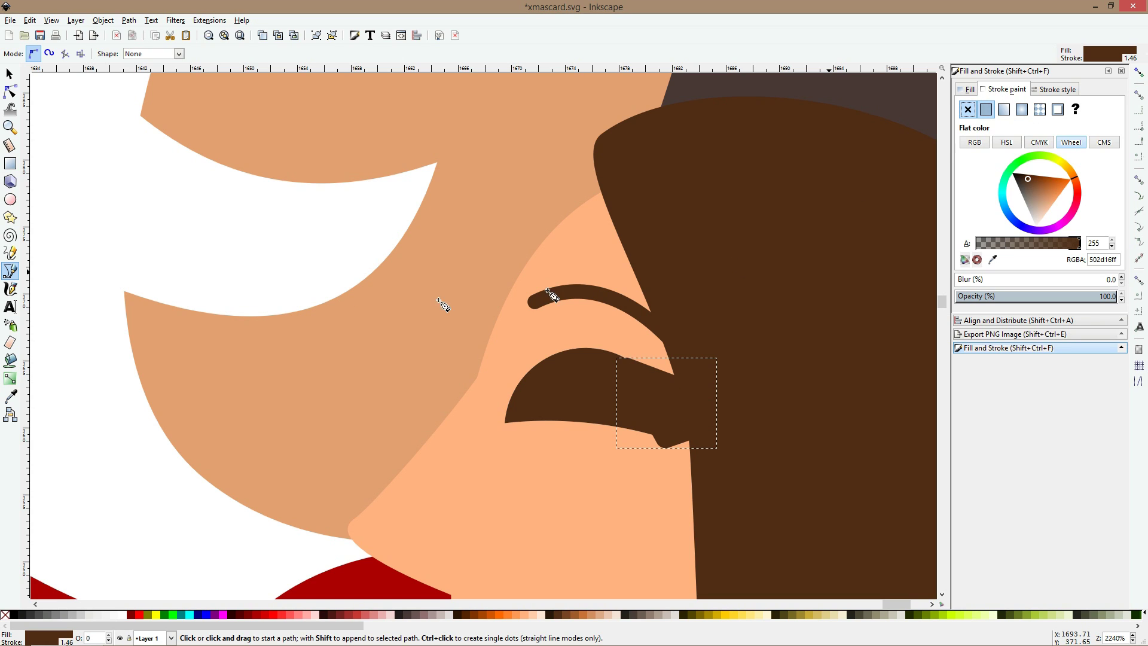
key("n")
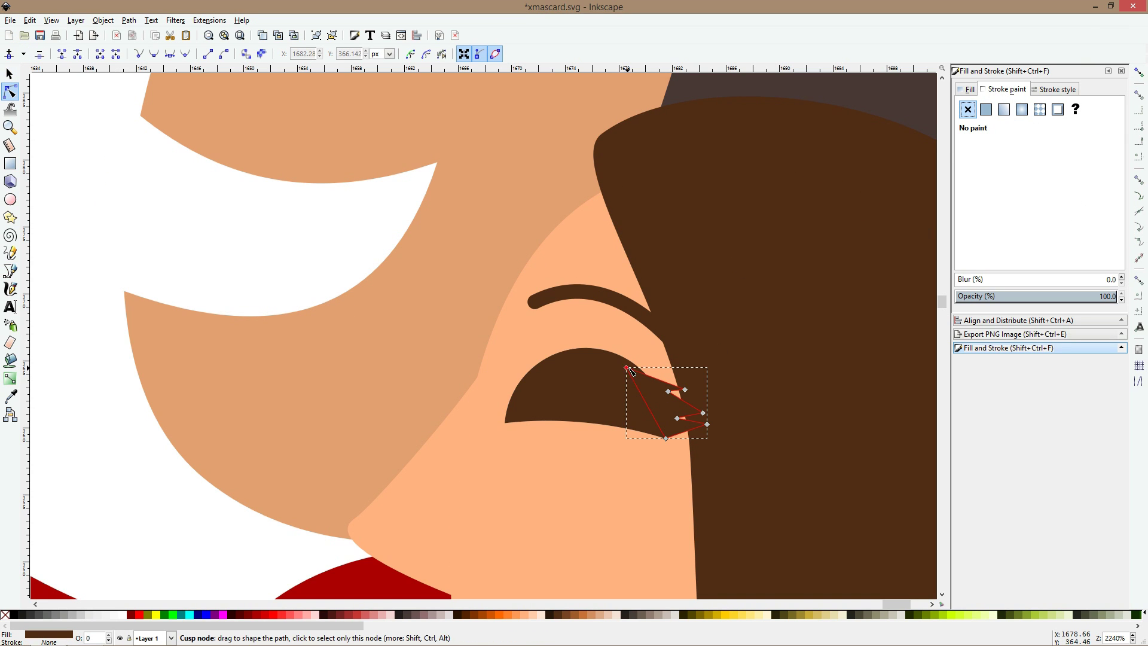
- Move the eyelash shape's upper node into the brown eye copy, merge both with Union, and curve the lash edges
left_click_drag(626, 367, 634, 368)
left_click(608, 375, "shift")
key("ctrl+plus")
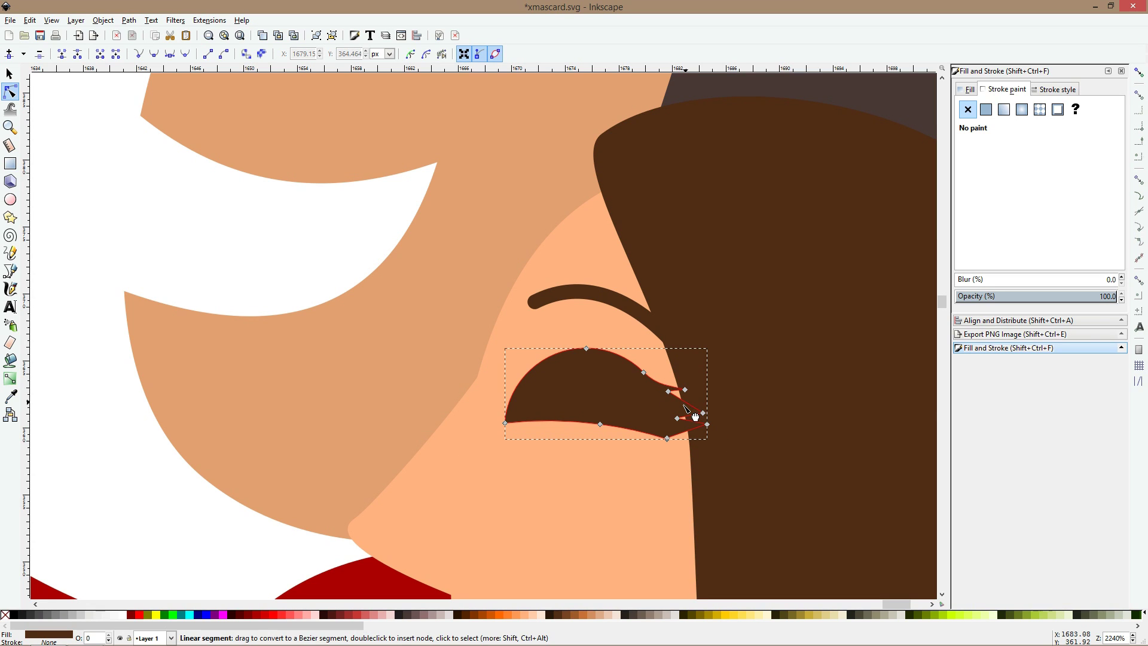
left_click_drag(685, 403, 682, 405)
- Lower the merged eyelash shape behind the woman's pupil and eye white and enlarge it to about 16.4 × 7.4 px
key("s")
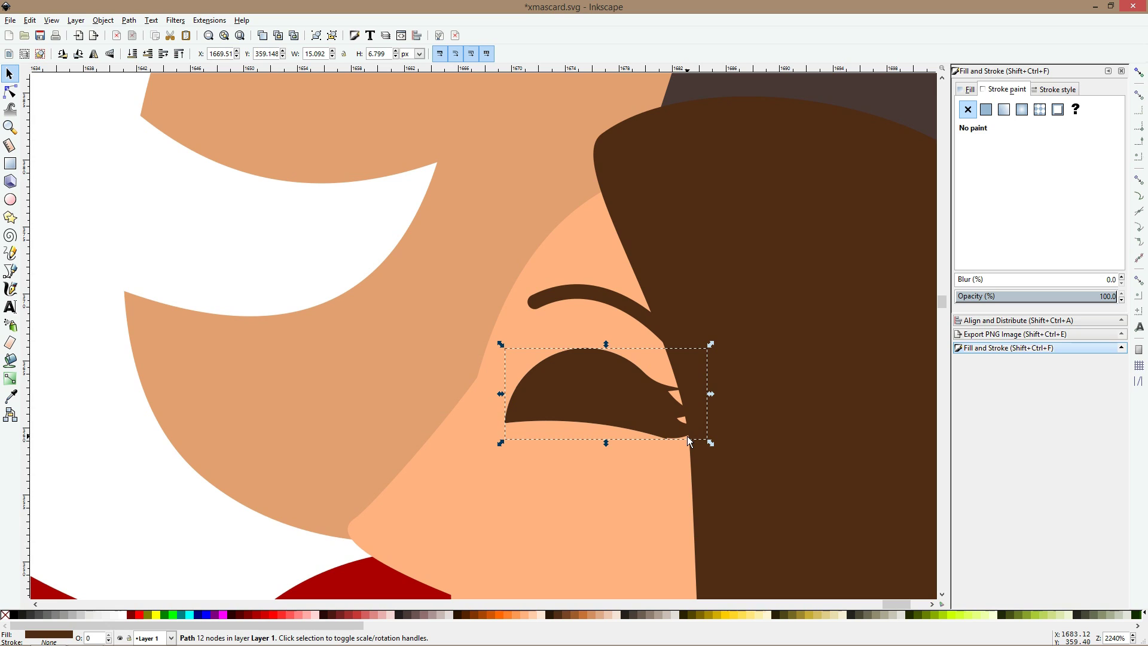
key("Page_Down")
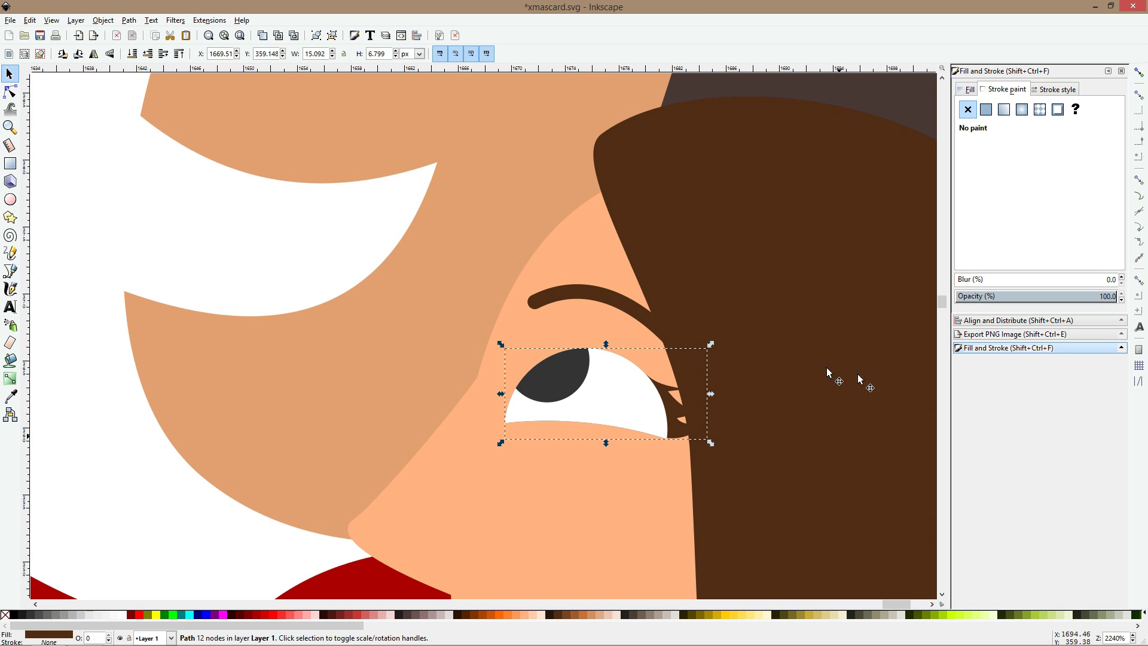
left_click_drag(712, 344, 723, 333)
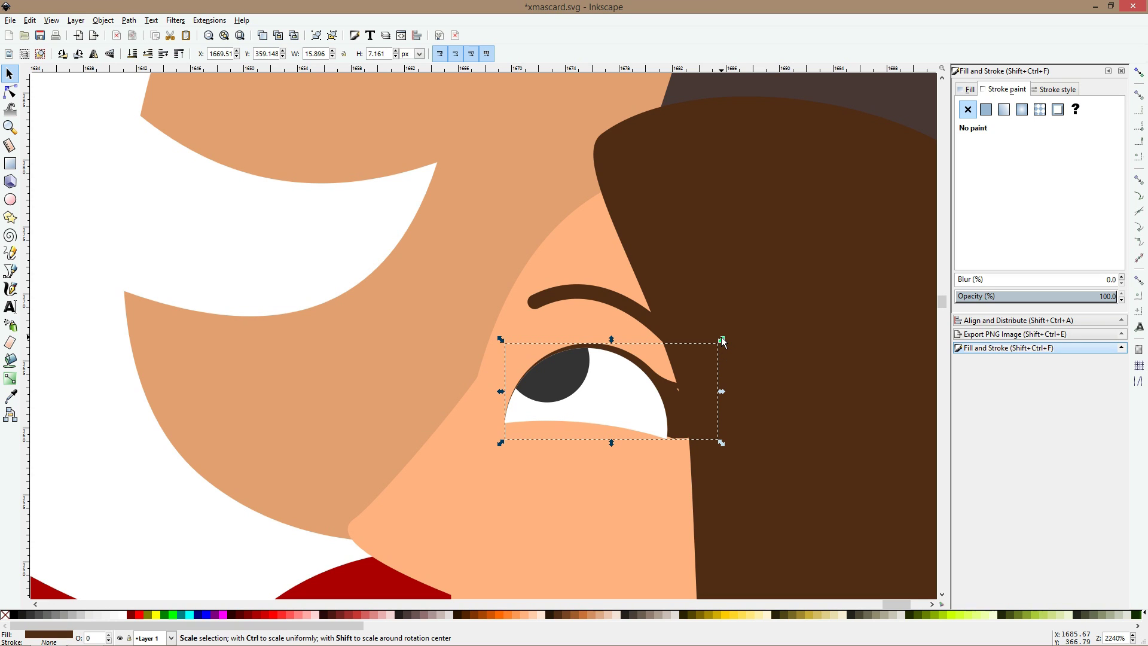
left_click_drag(723, 339, 728, 336)
- Move the node on the front edge of the woman's hair beside her eye backward to uncover the eyelashes
scroll(747, 356, "down", 2, "ctrl")
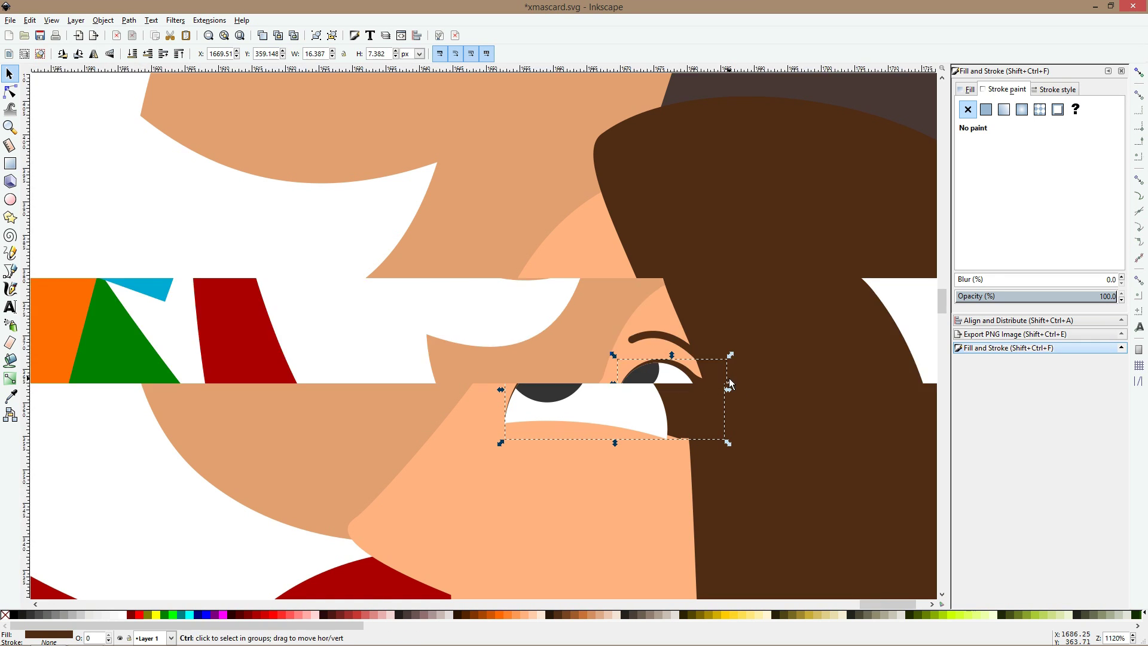
left_click(746, 356)
left_click(10, 92)
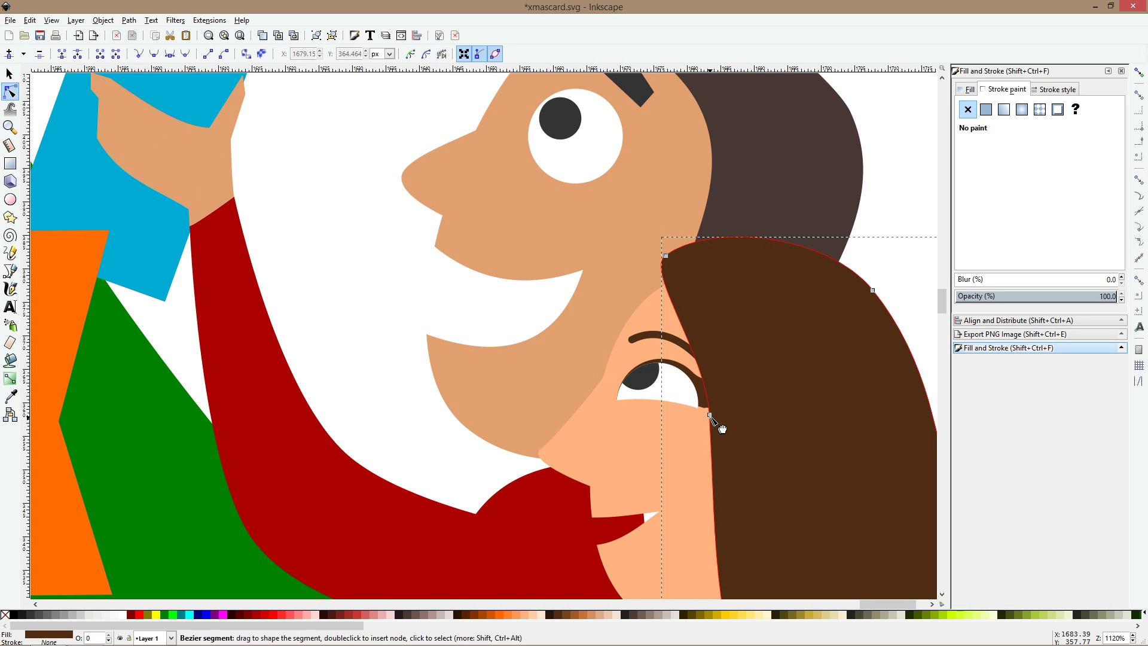
mouse_move(720, 428)
left_mouse_down()
mouse_move(713, 415)
mouse_move(738, 417)
left_mouse_up()
key("ctrl+z")
scroll(738, 419, "down", 3, "ctrl")
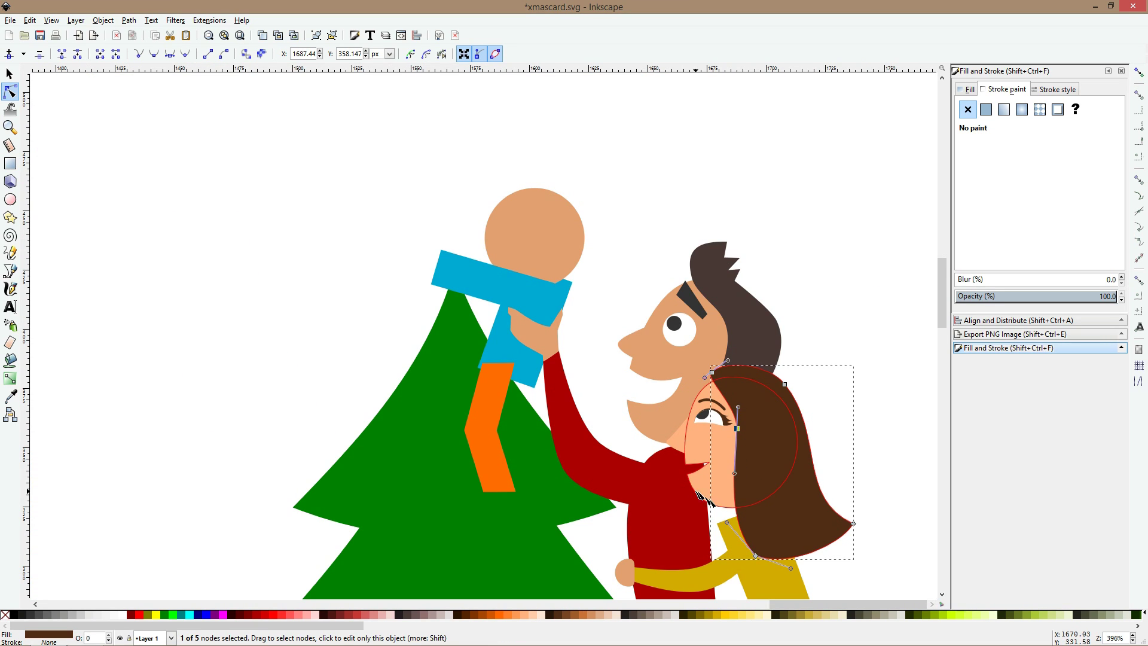
- Reshape the woman's chin and jawline by moving the lower node of her face and adjusting the curve below her mouth
left_click(744, 506)
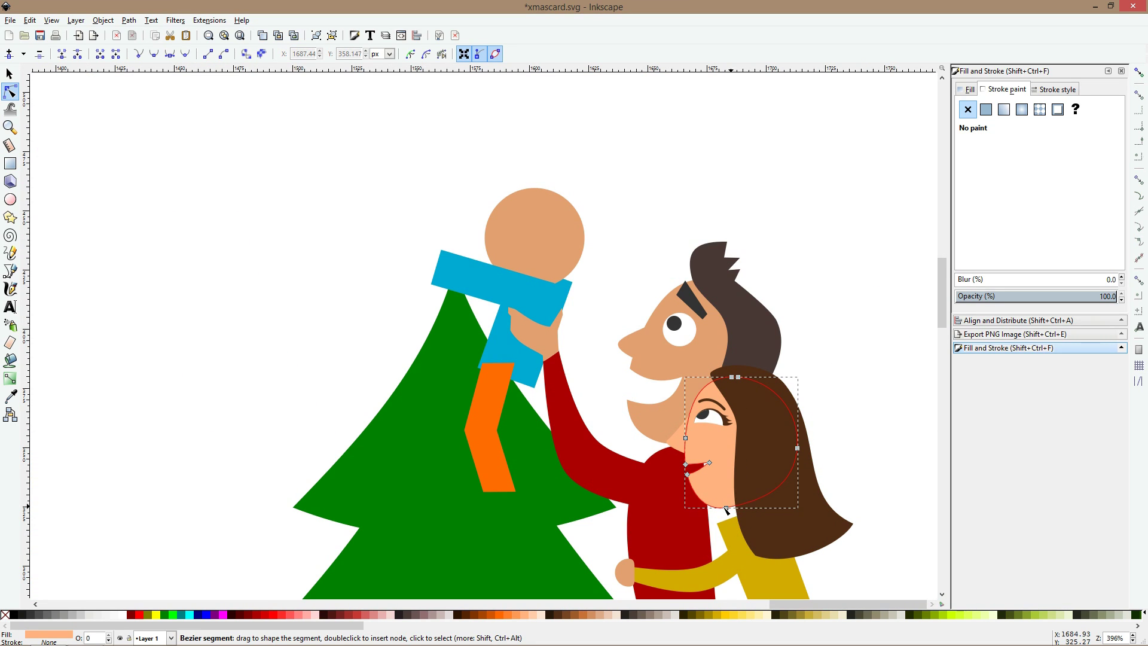
left_click_drag(726, 509, 741, 518)
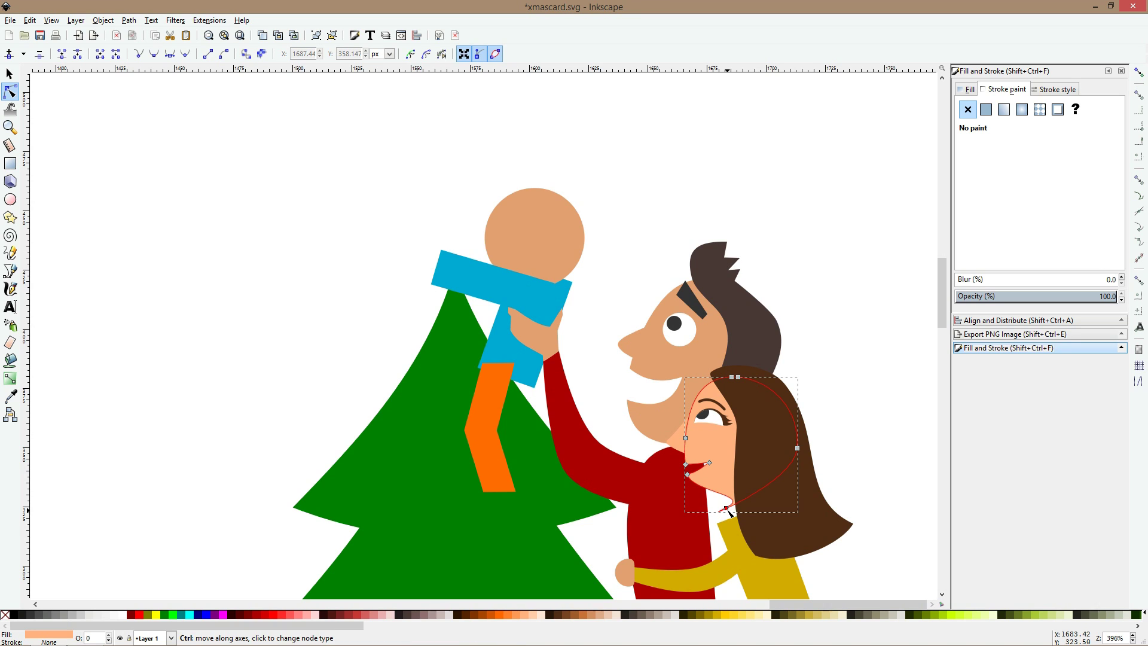
key("ctrl+z")
left_click(735, 510)
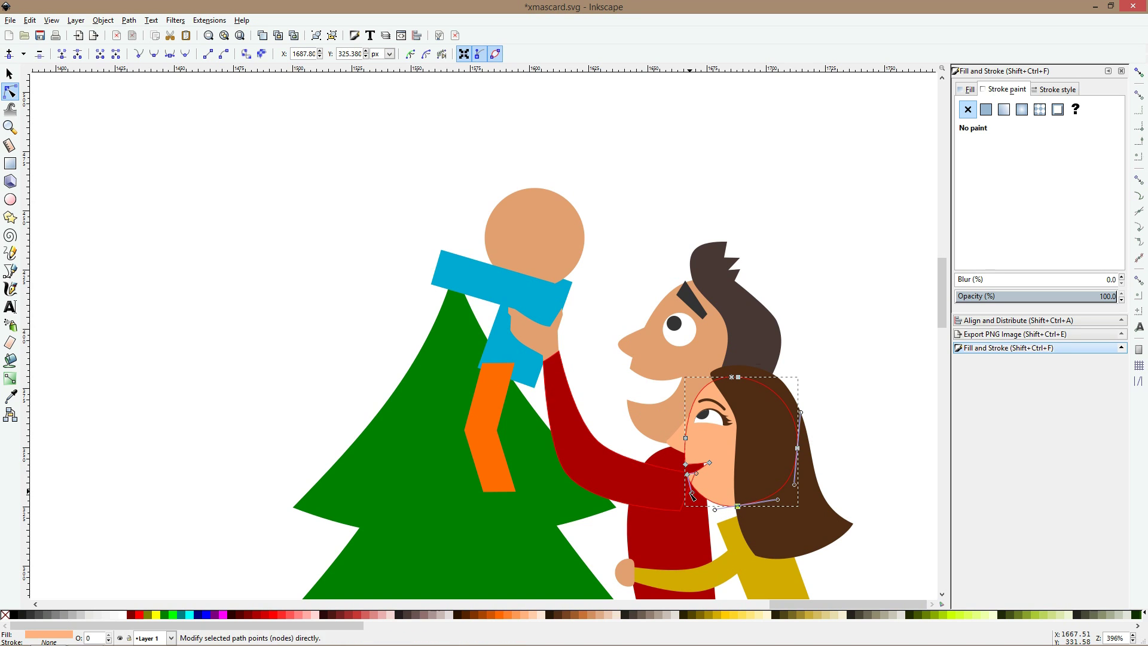
left_click_drag(697, 495, 705, 494)
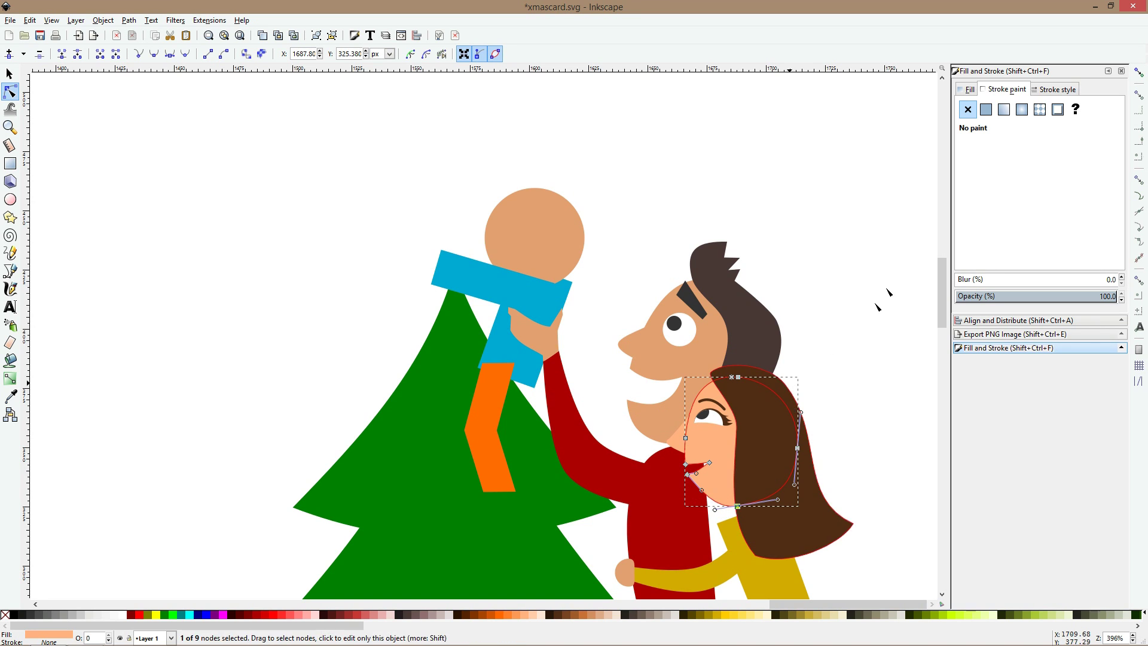
left_click(829, 311)
scroll(836, 334, "down", 2)
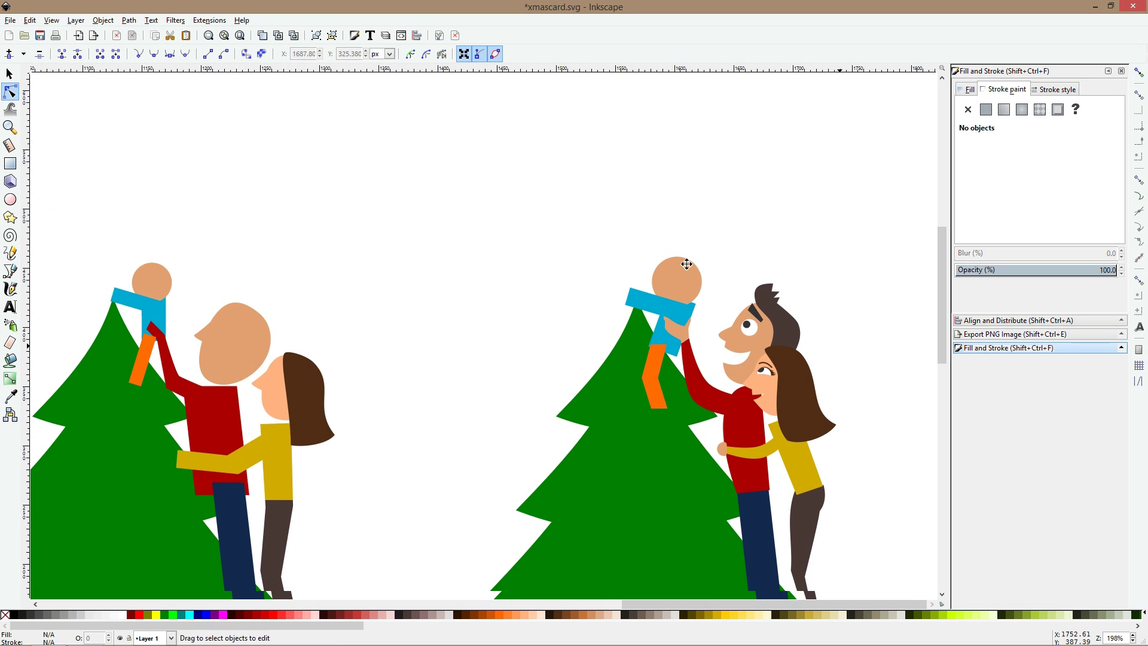
- Fill the man's eyebrow and hair with the brown sampled from the woman's hair
scroll(861, 353, "up", 3)
left_click(524, 226)
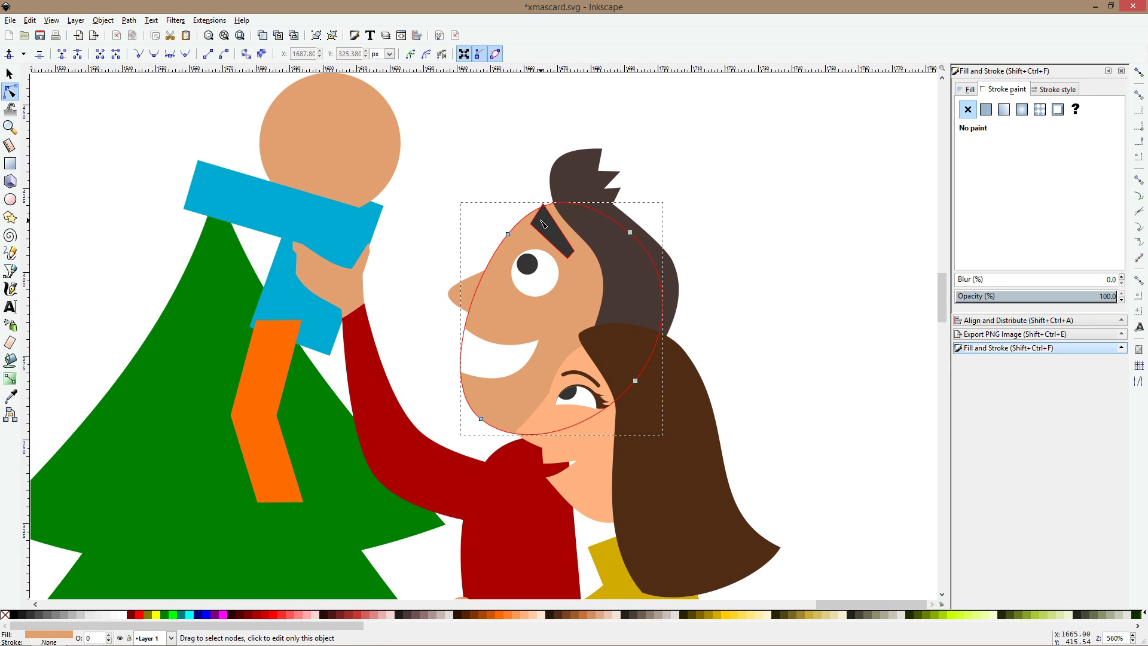
left_click(550, 229)
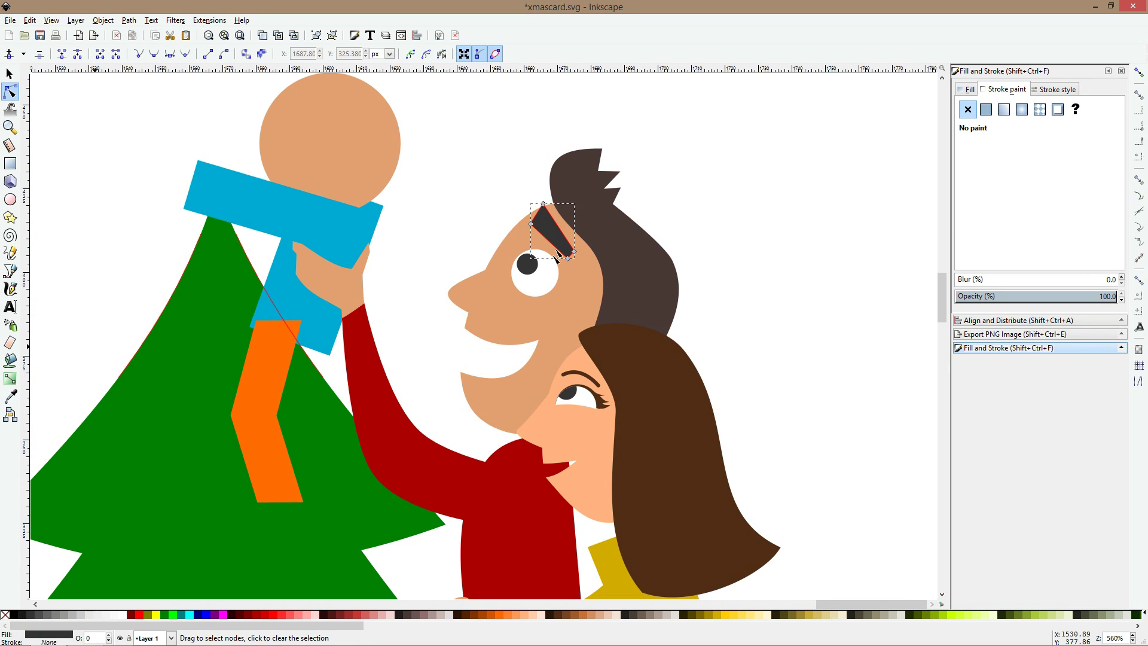
left_click(10, 396)
left_click_drag(626, 330, 632, 336)
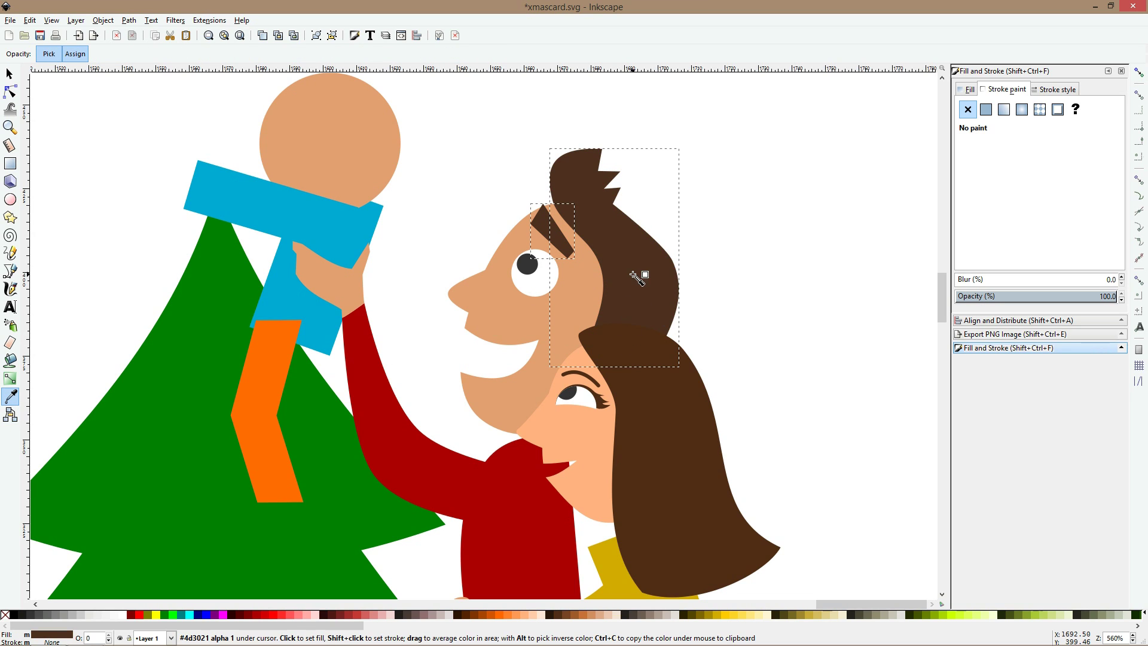
- Darken the fill of the man's hair and eyebrow to a very dark brown, and clear the selection
left_click(966, 89)
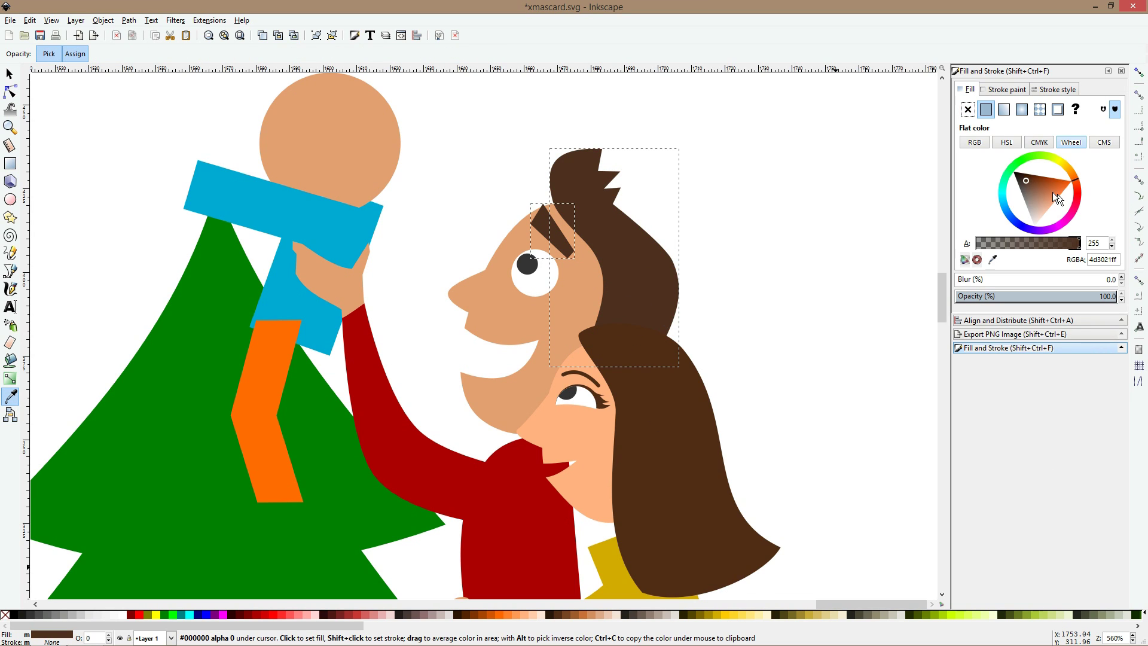
left_click(1021, 178)
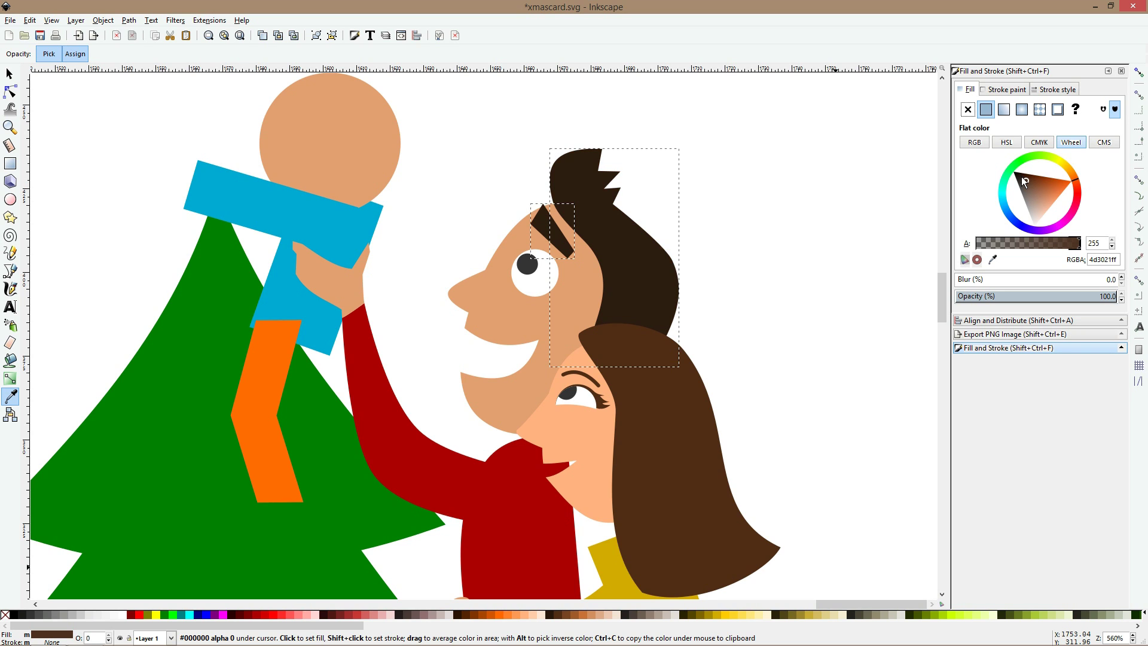
left_click(9, 75)
key("Escape")
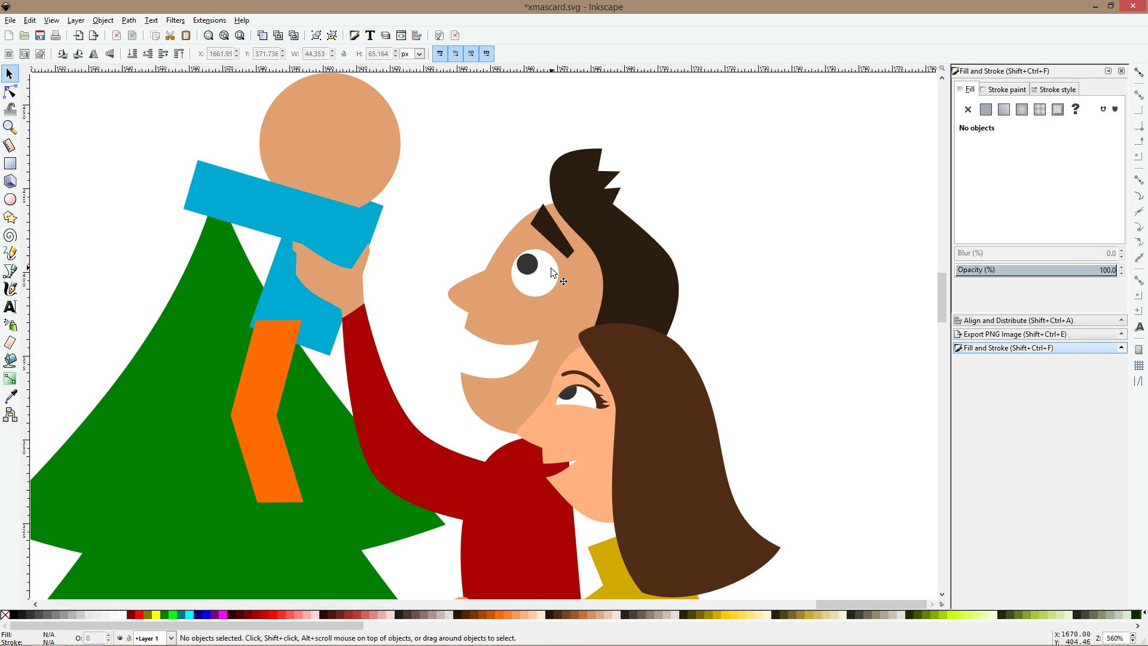
- Nudge the dark pupil of the woman's eye slightly left and up
scroll(556, 264, "down", 2)
scroll(555, 292, "up", 4)
scroll(556, 292, "up", 3)
scroll(556, 292, "down", 2)
scroll(556, 293, "down", 10)
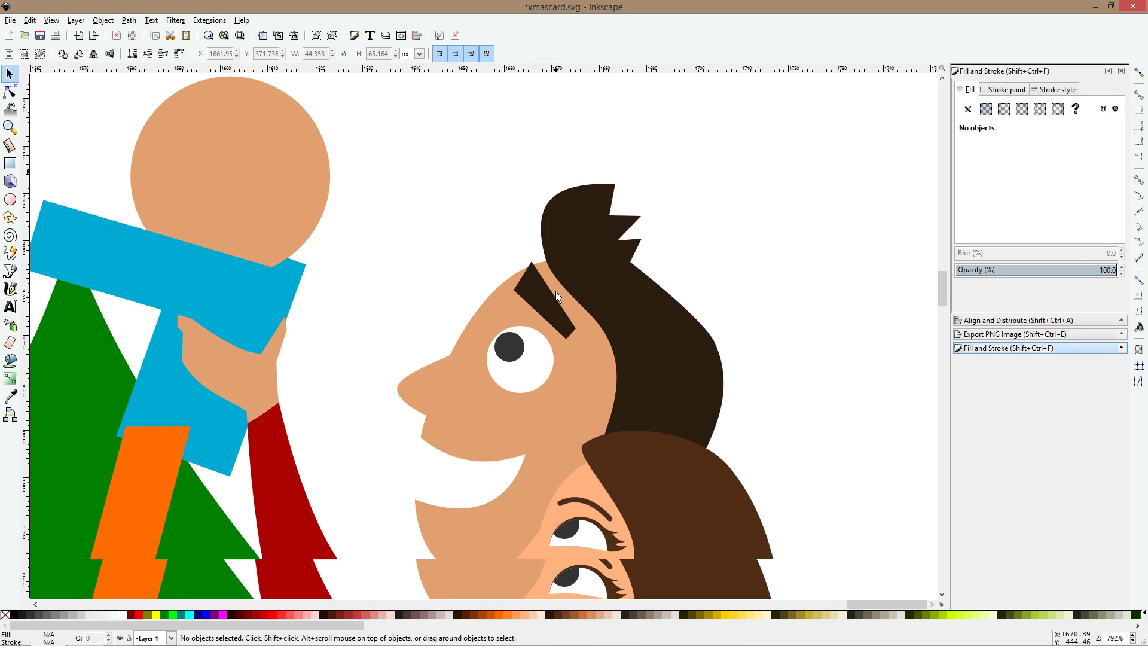
scroll(567, 314, "up", 3)
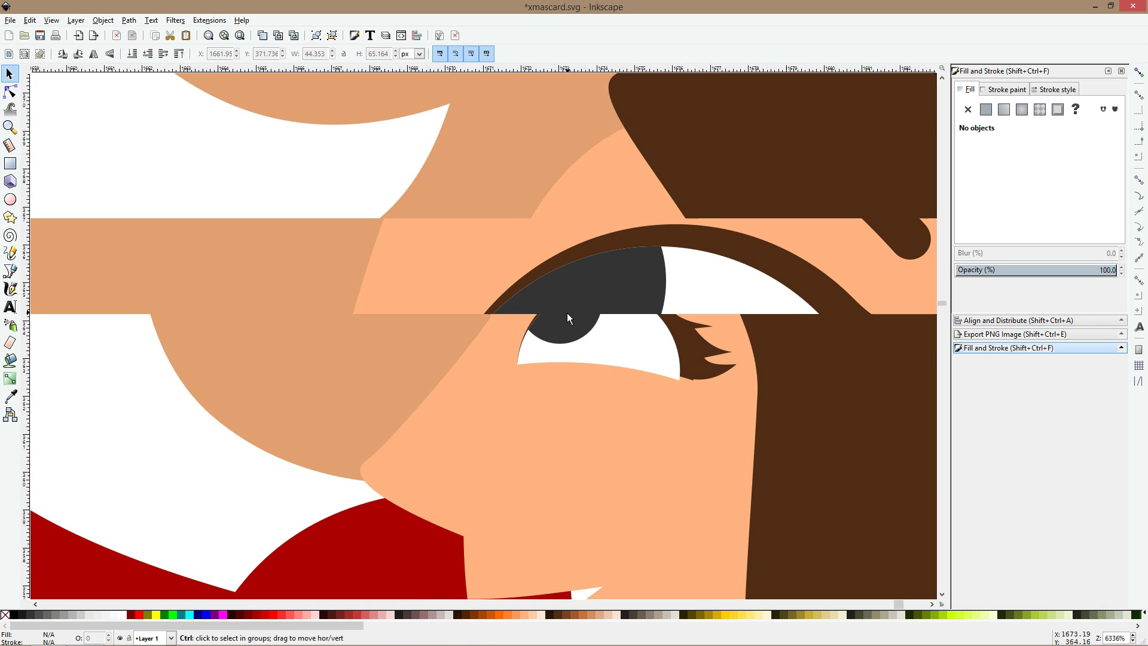
scroll(567, 313, "up", 3)
left_click(566, 312)
key("alt+Left")
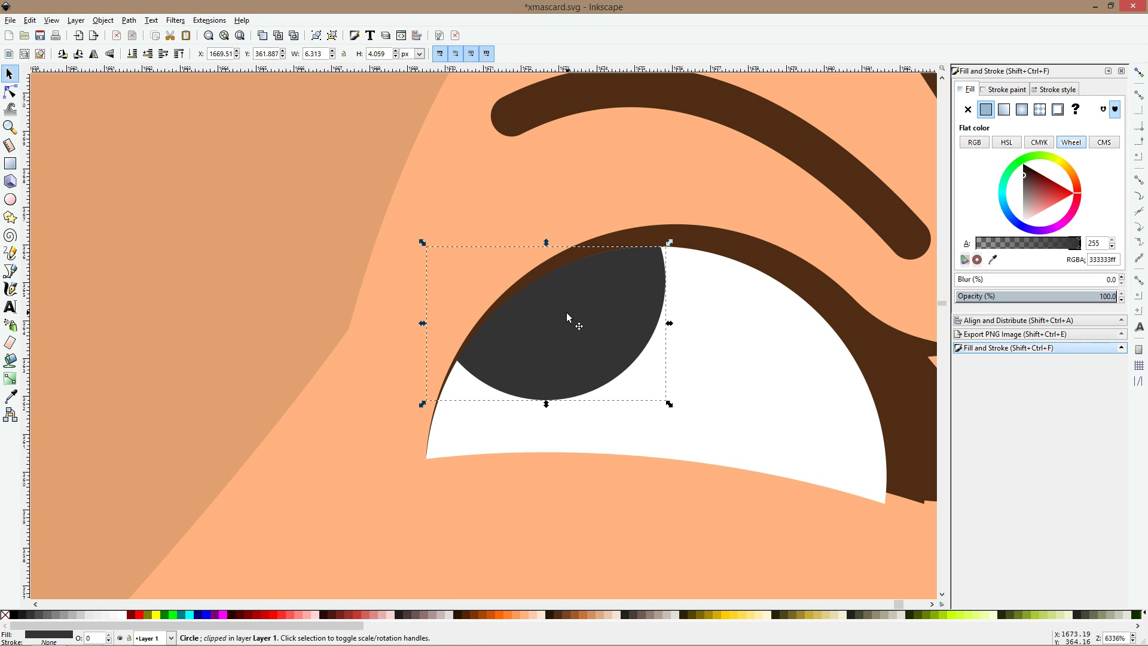
key("alt+Up")
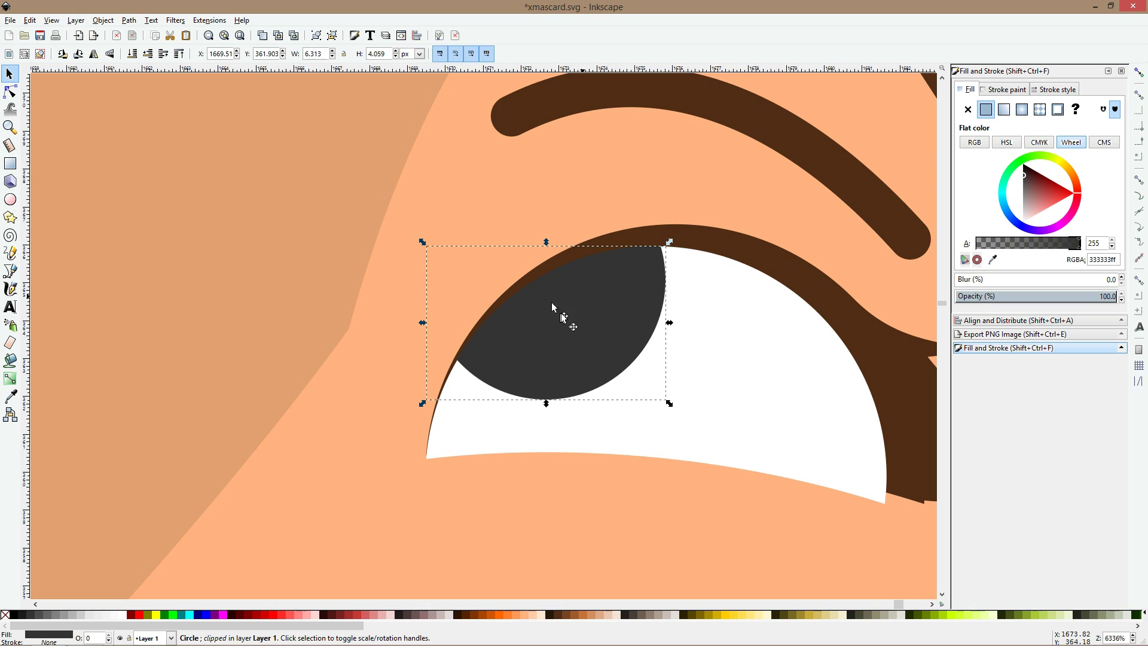
key("1")
left_click(561, 275)
- Reposition the shoulder-end node of the man's raised red arm so the arm blends into his shoulder
scroll(483, 341, "up", 2)
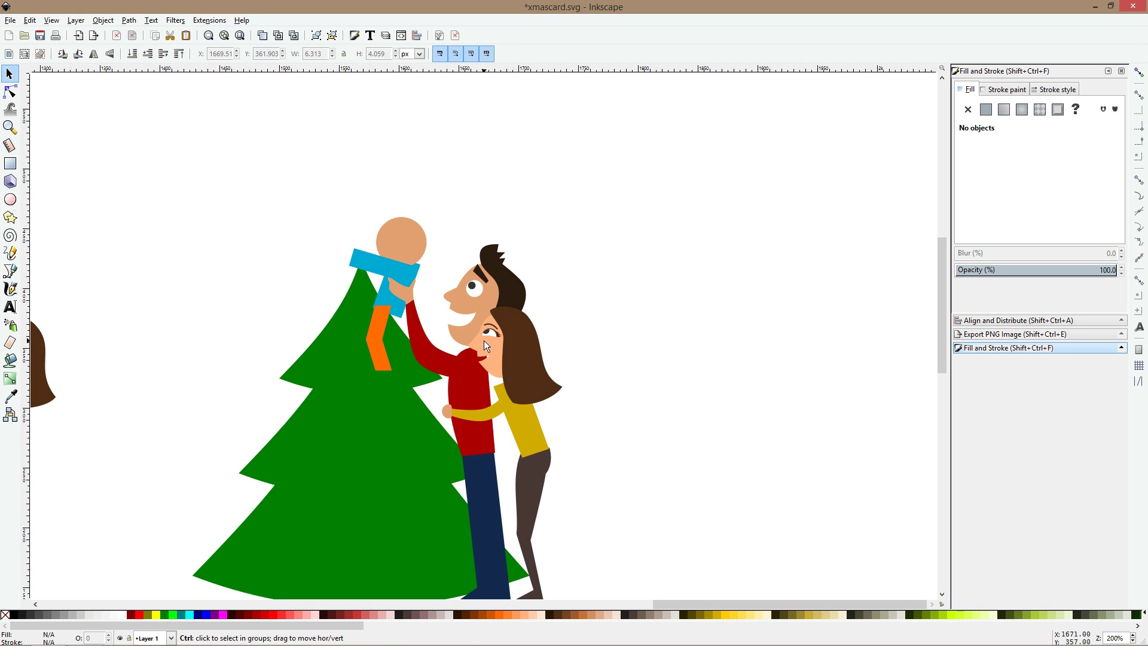
scroll(483, 340, "up", 6)
scroll(478, 346, "down", 3)
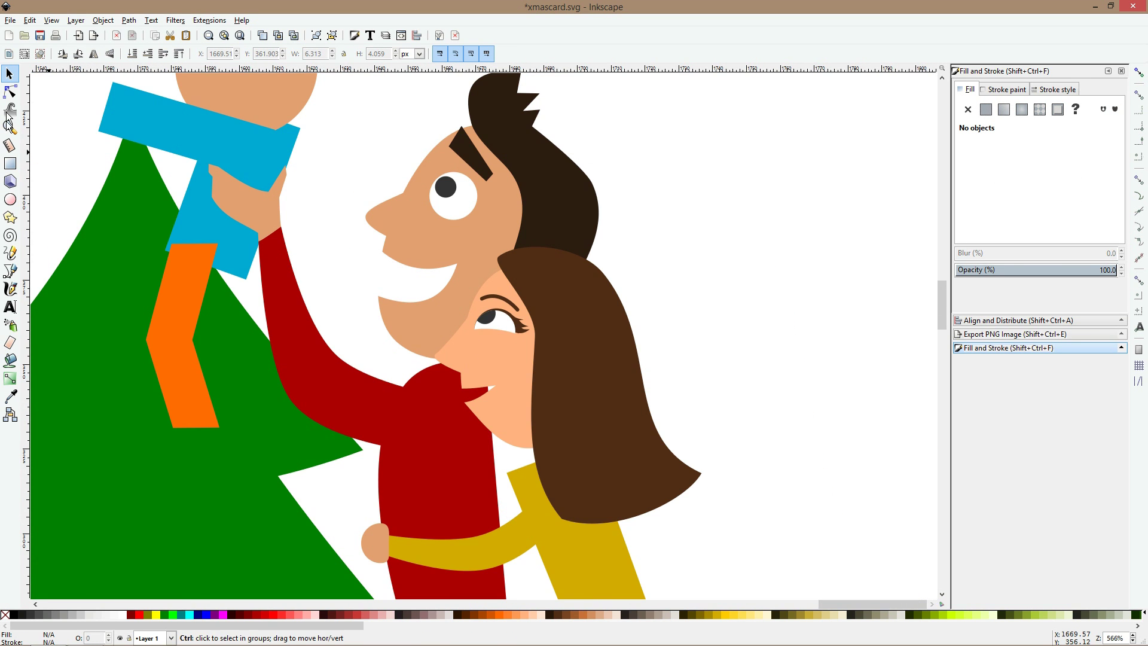
key("n")
left_click(272, 356)
left_click(473, 371)
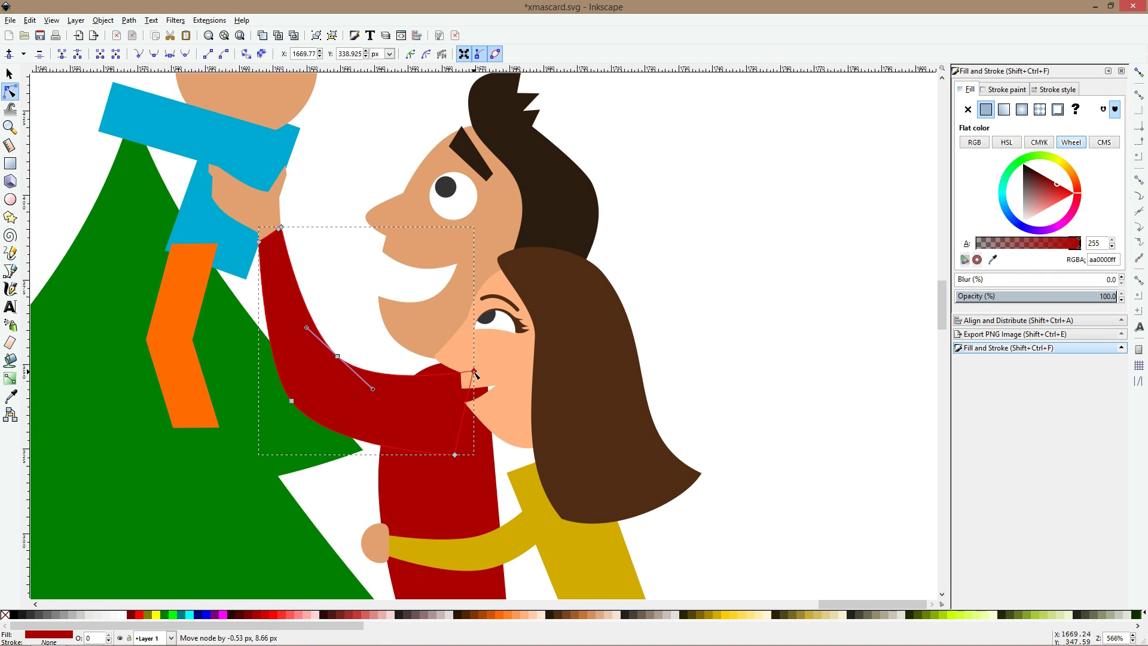
- Add a node on the back edge of the man's red torso and bend that edge inward into a curve
left_click(440, 477)
scroll(518, 413, "down", 2)
left_click(507, 454)
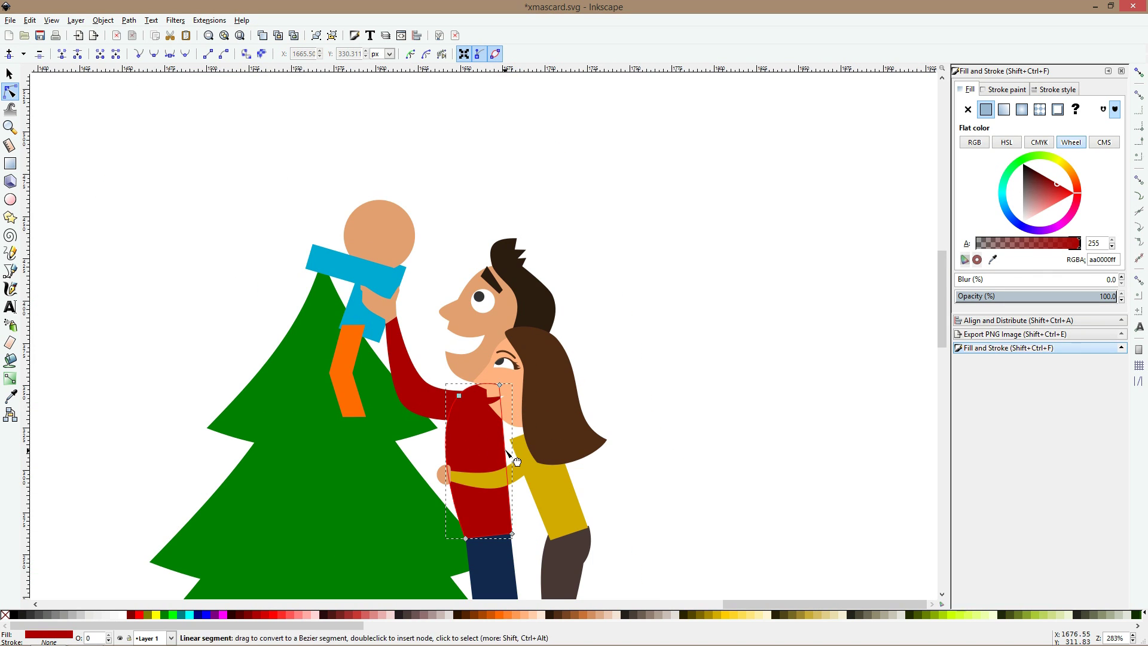
double_click(503, 412)
left_click_drag(502, 413, 508, 412)
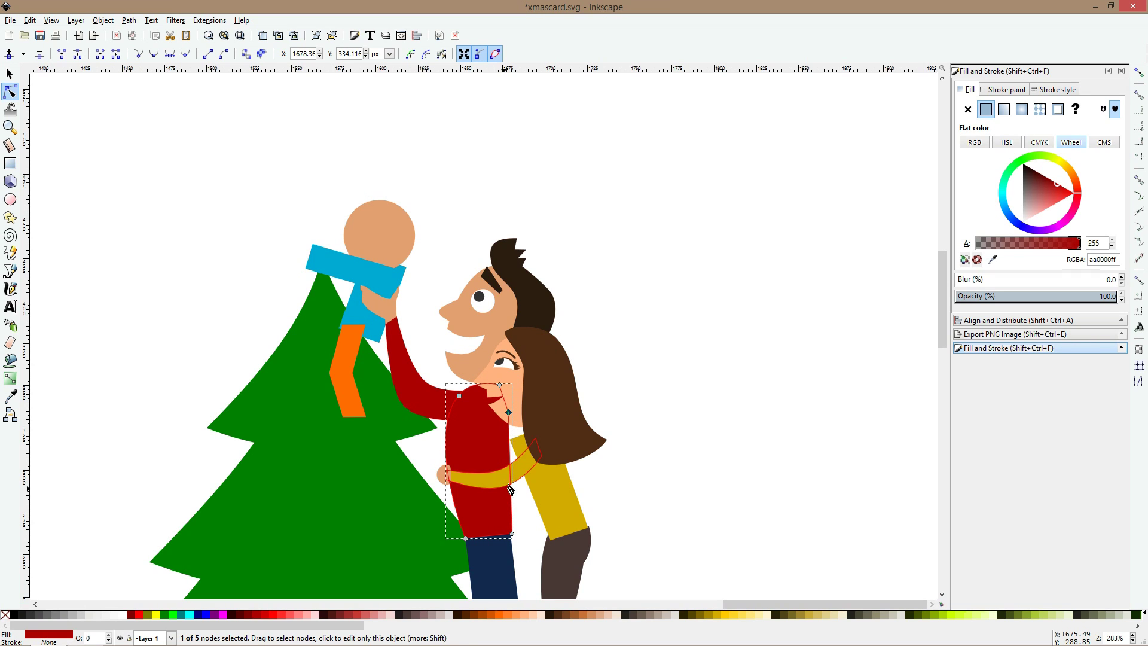
left_click_drag(510, 476, 507, 470)
left_click(8, 168)
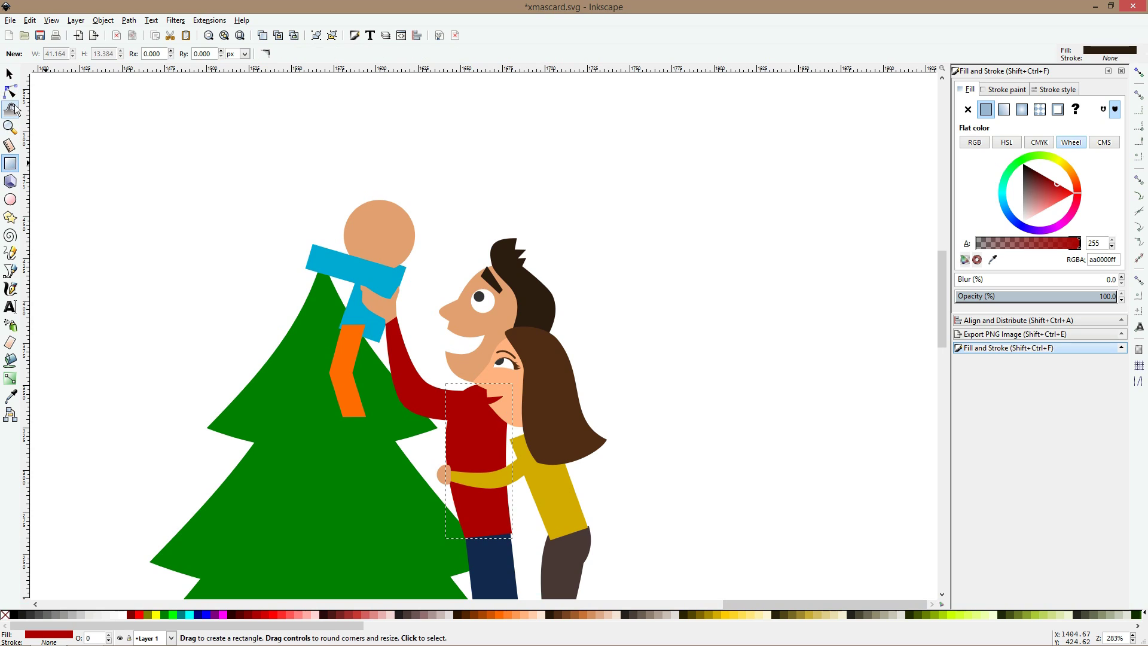
- Add extra nodes along both edges of the man's raised red sleeve just below the wrist
left_click(10, 92)
scroll(400, 327, "up", 3)
left_click(364, 334)
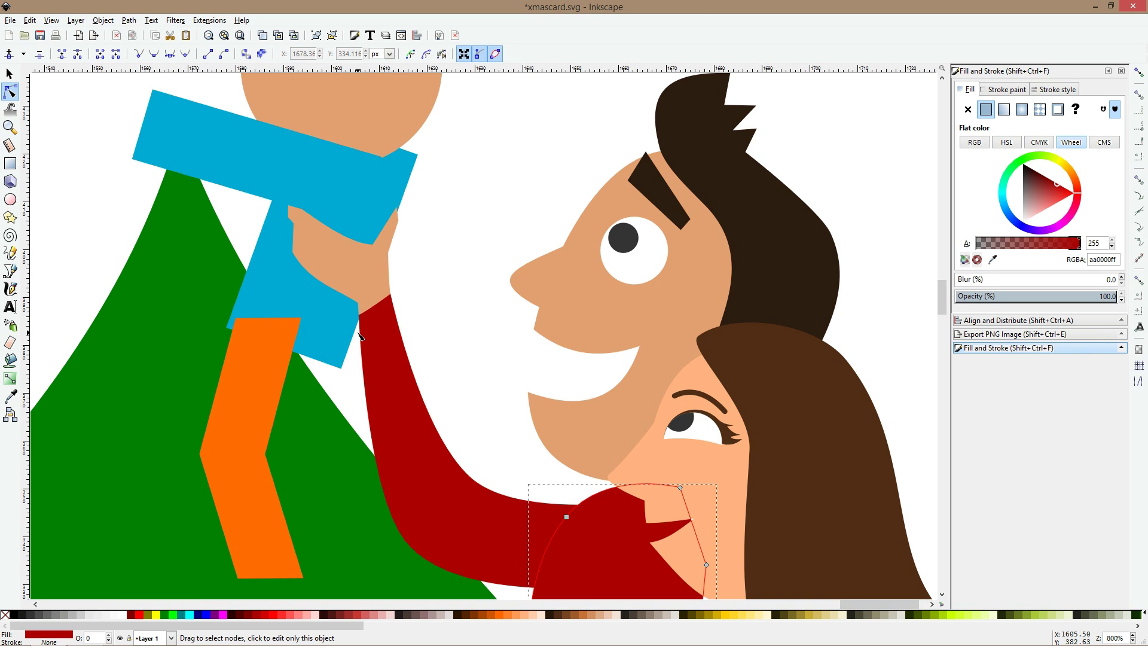
left_click(398, 328)
double_click(396, 318)
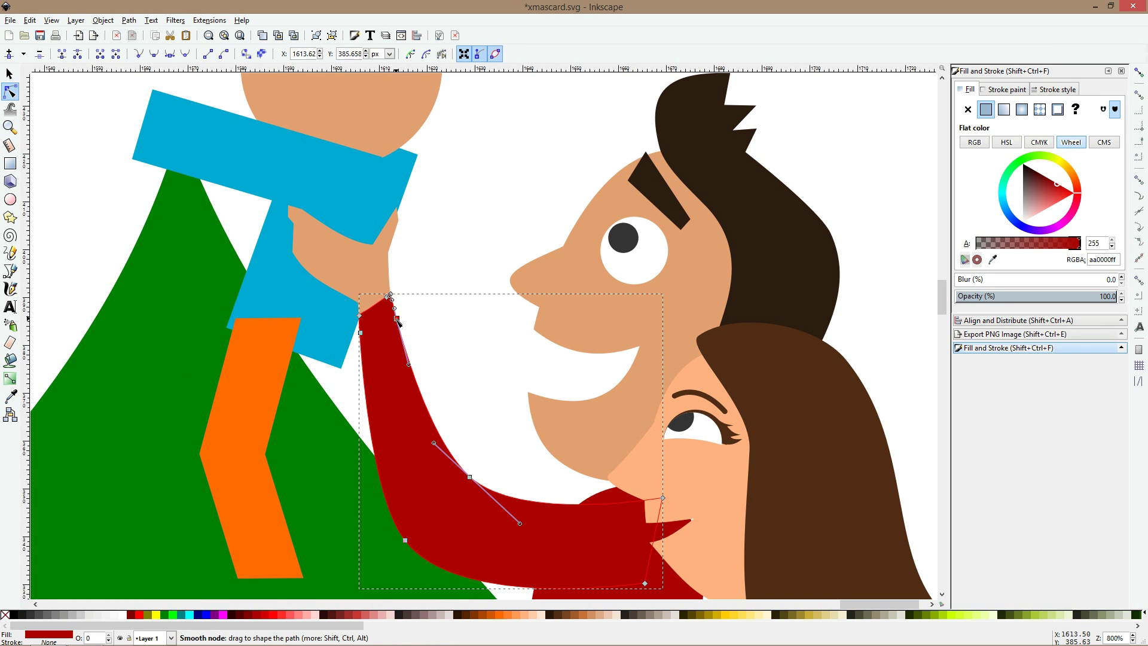
double_click(400, 331)
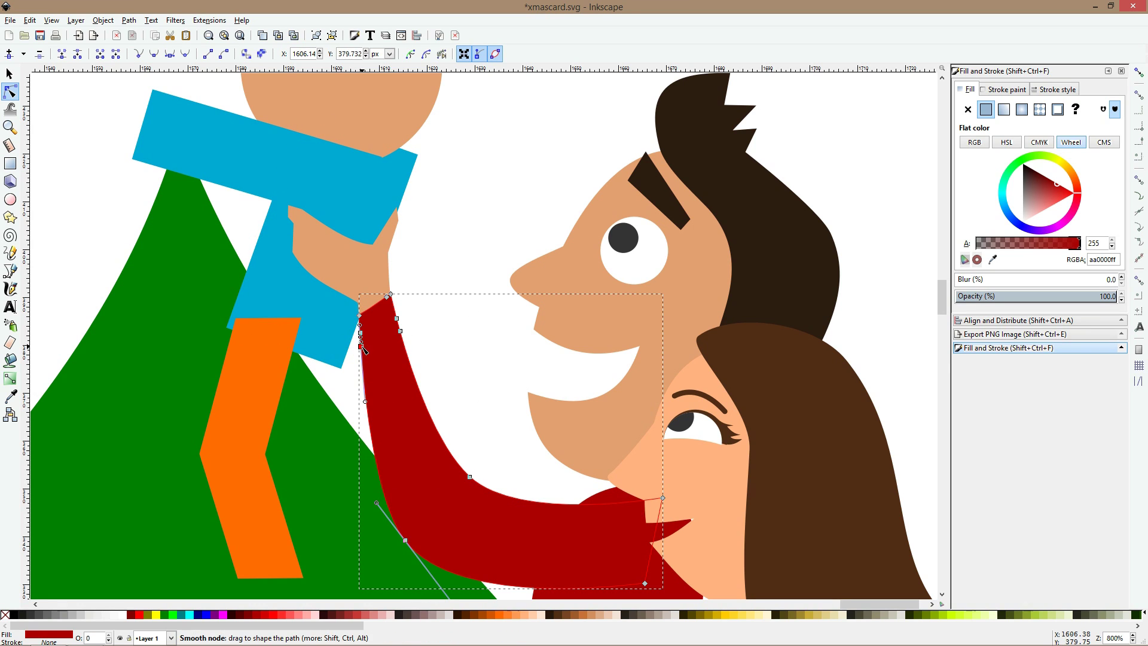
- Pull the lower added nodes outward on both sides of the man's raised arm to form a wider sleeve beneath a narrow cuff
left_click_drag(362, 348, 406, 317)
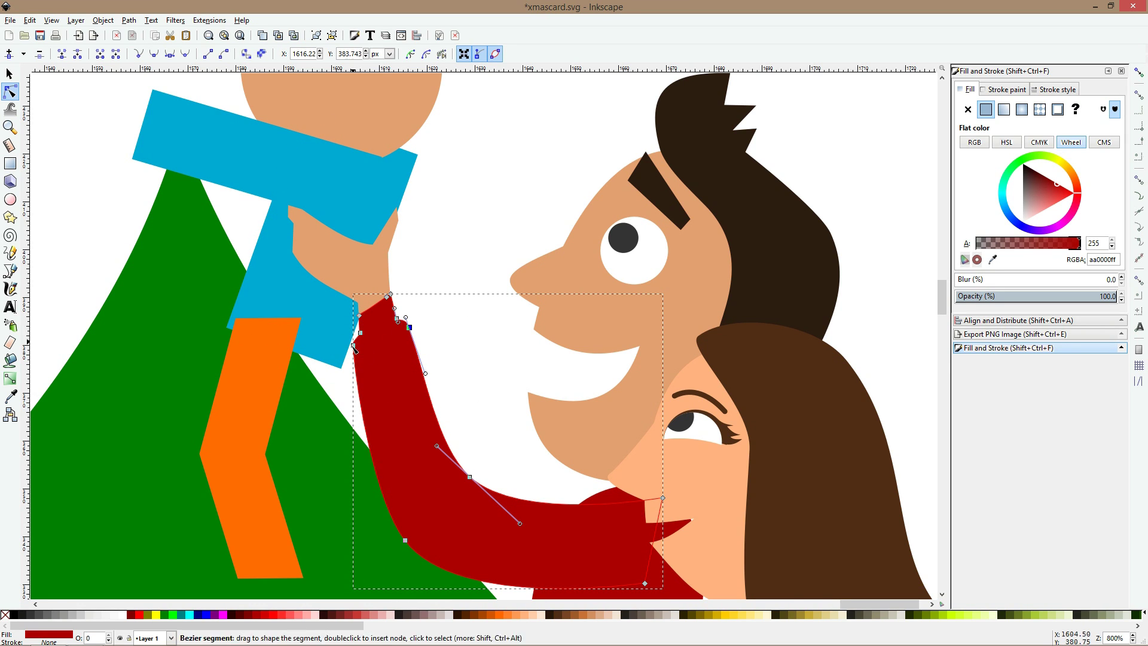
left_click(353, 345)
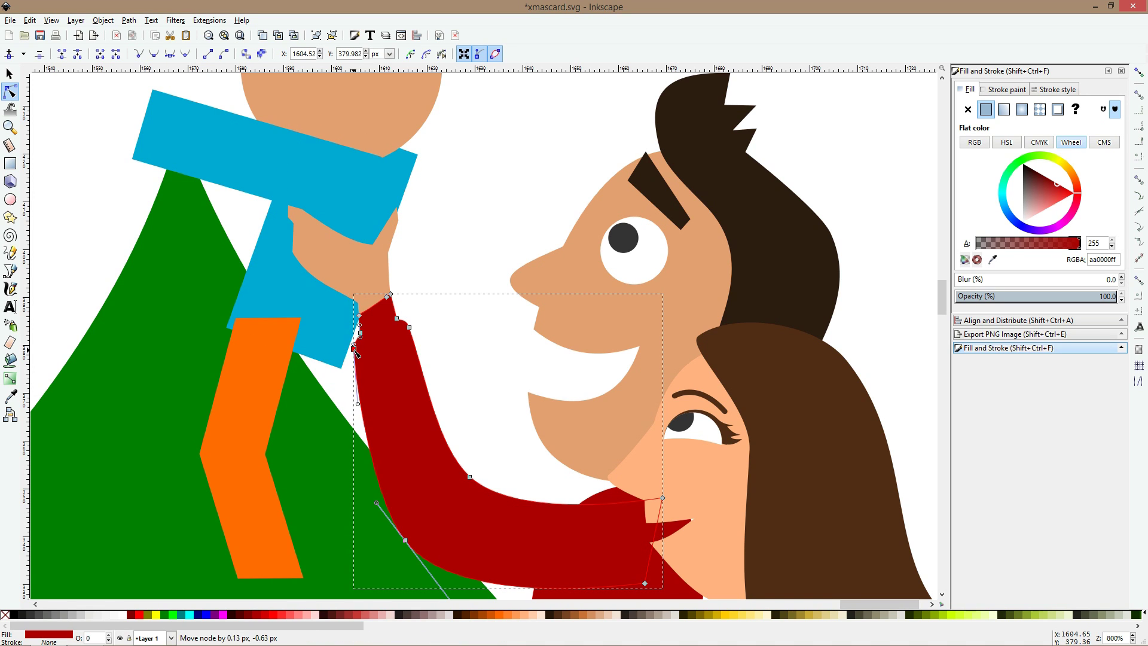
left_click_drag(355, 336, 356, 342)
key("s")
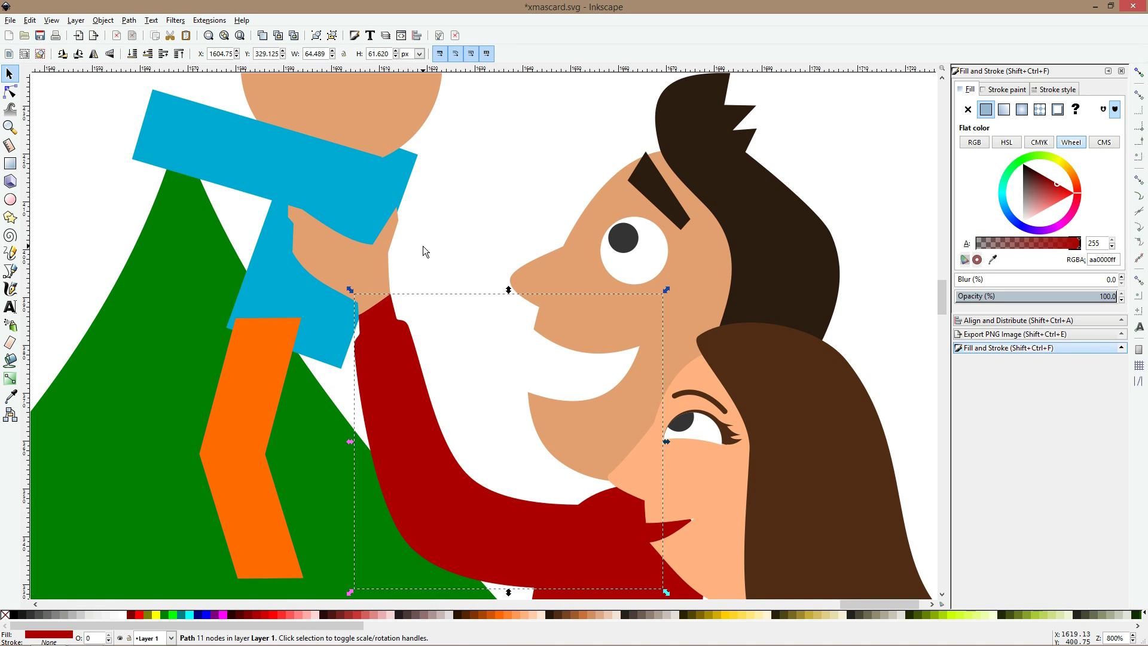
left_click(431, 314)
scroll(431, 314, "down", 3)
scroll(387, 374, "down", 4)
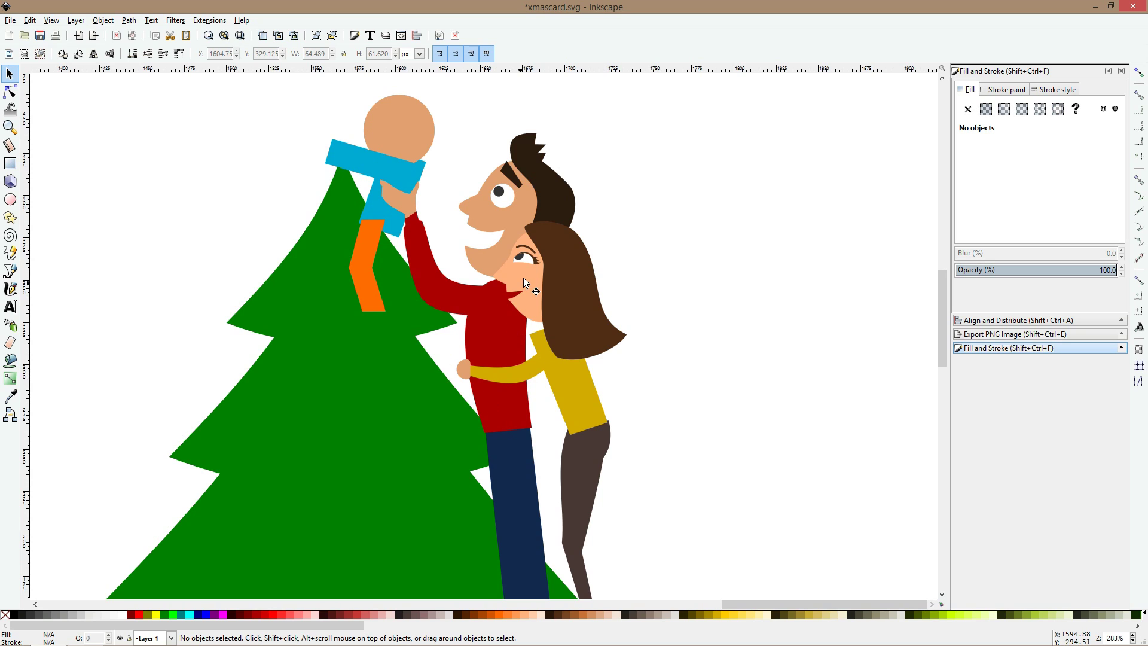
- Move all parts of the woman's head, and her yellow torso, slightly up and closer to the man
scroll(608, 245, "down", 3)
left_click_drag(679, 148, 661, 174)
scroll(634, 217, "up", 2)
left_click_drag(630, 225, 491, 364)
left_click_drag(650, 243, 486, 371)
scroll(539, 306, "up", 2)
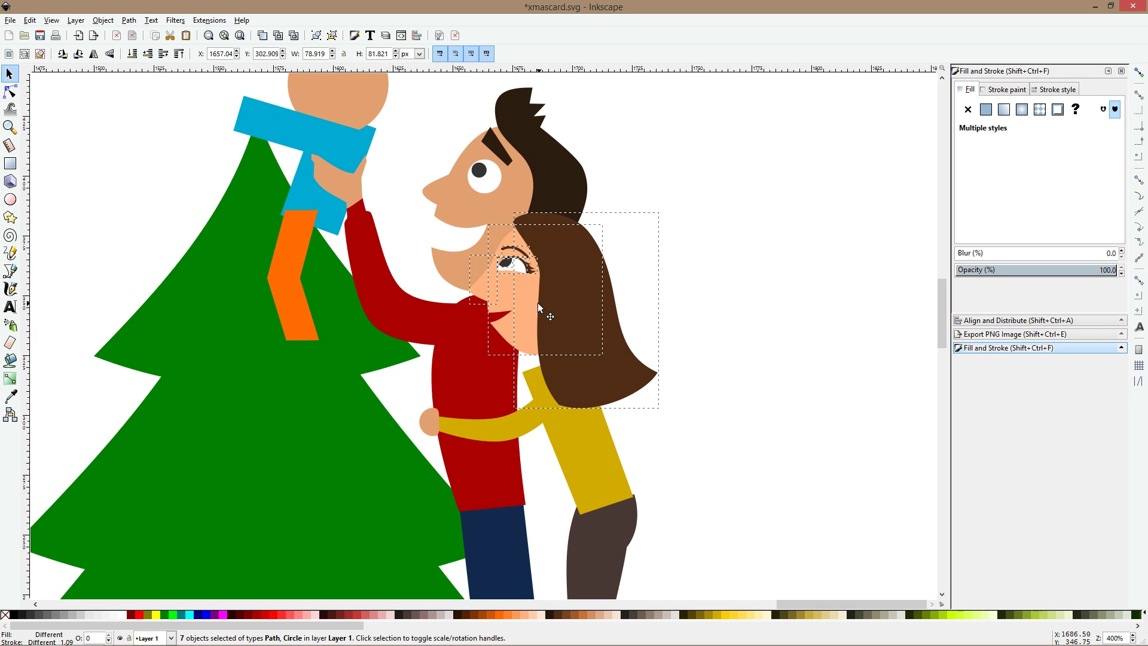
left_click_drag(538, 307, 533, 296)
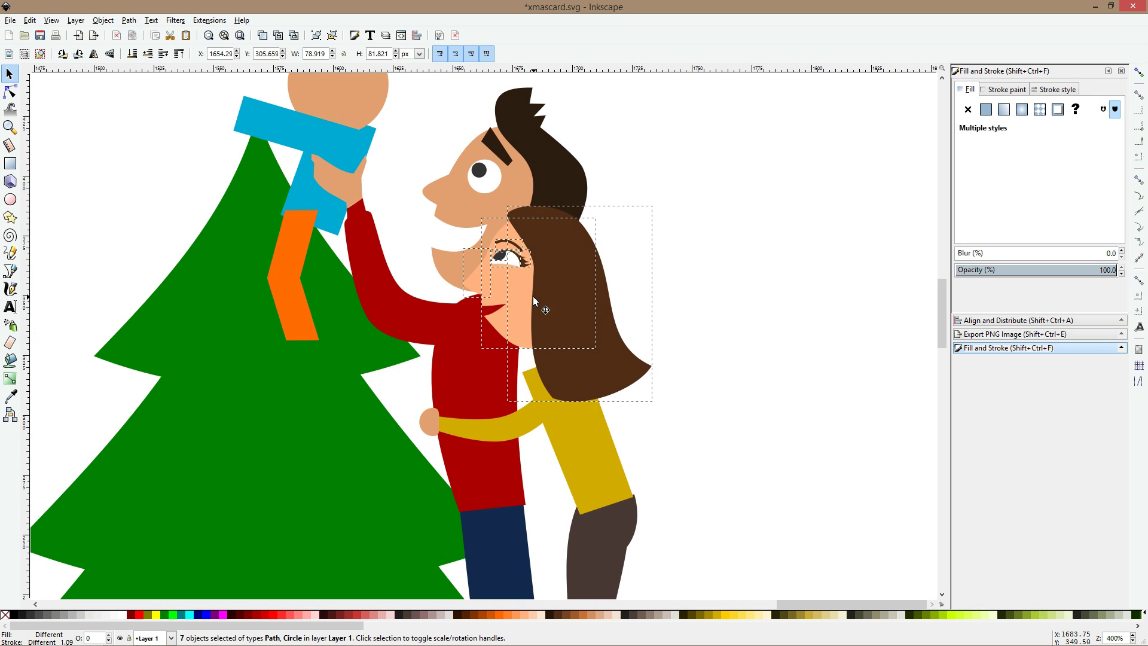
left_click(538, 427)
left_click(587, 435)
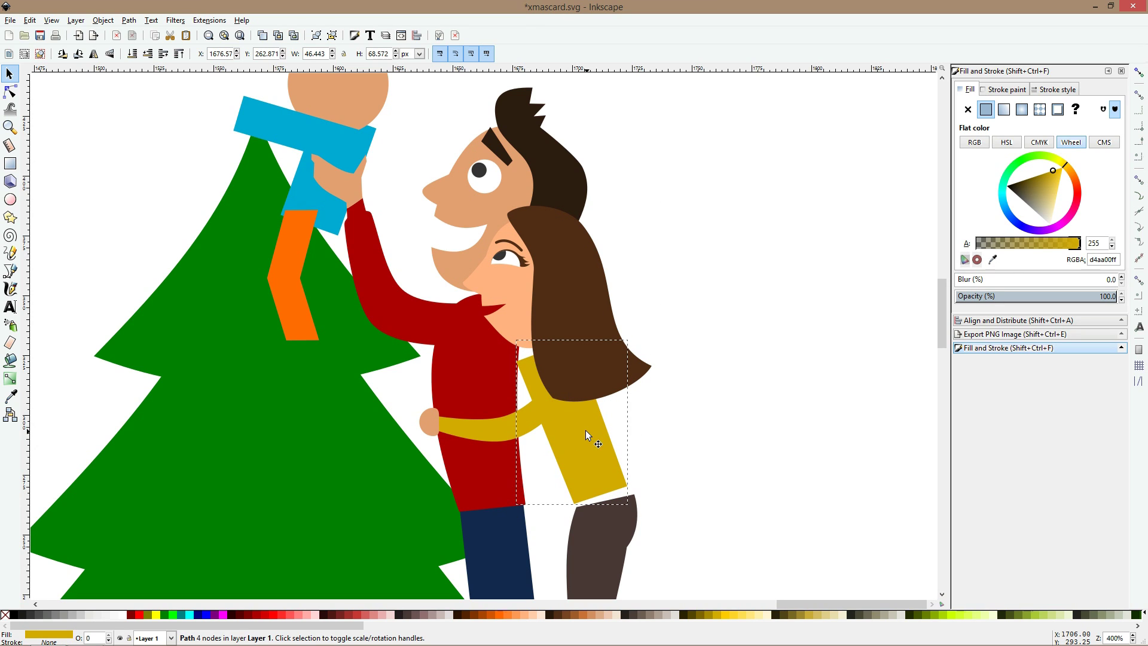
- Round the woman's yellow torso by smoothing its two upper nodes, and shift the front shoulder node inward
left_click(10, 92)
left_click(518, 361, "ctrl")
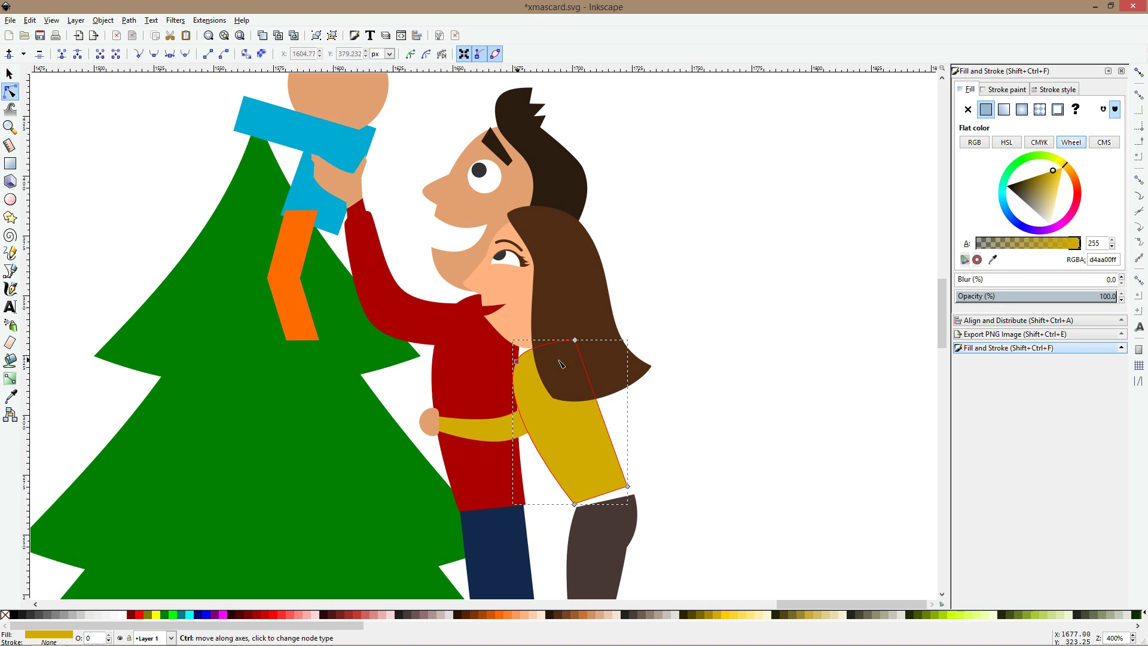
left_click(575, 339, "ctrl")
left_click(516, 361)
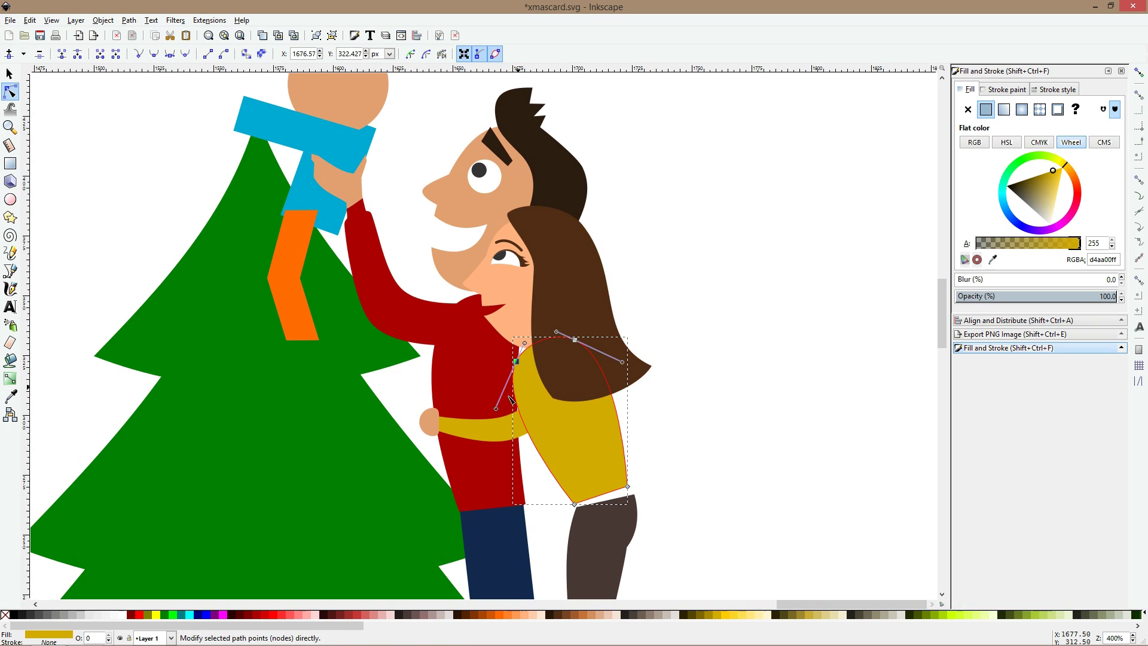
left_click_drag(496, 409, 537, 420)
left_click_drag(517, 362, 530, 365)
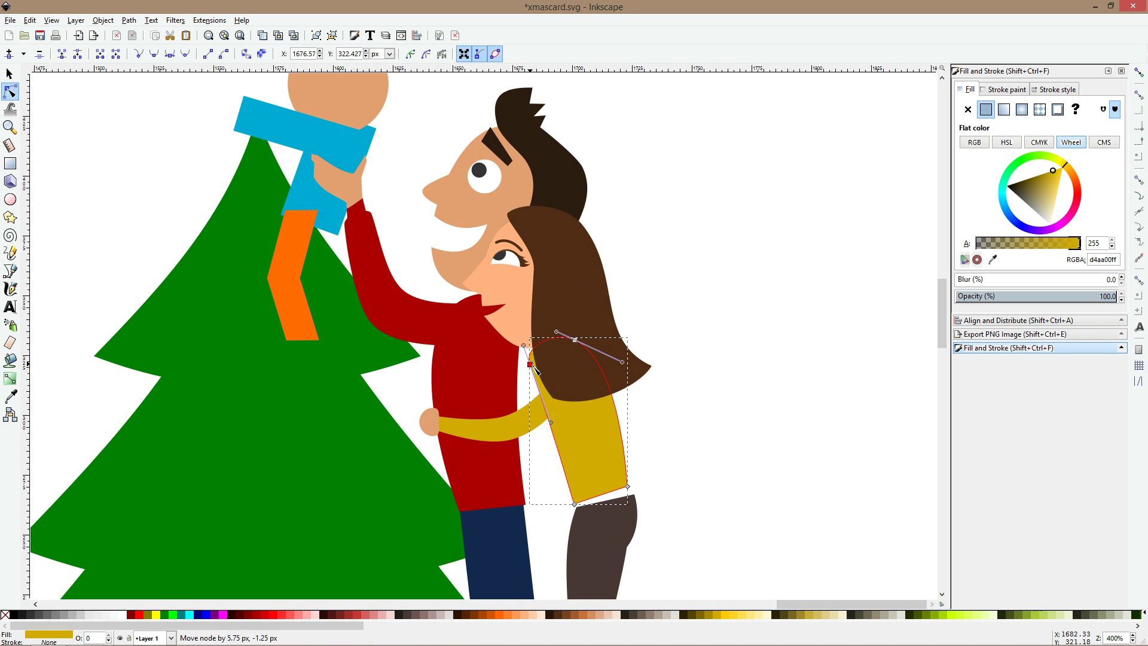
- Raise the shoulder end of the woman's yellow arm and lift its middle nodes to flatten the bend around the man
left_click(558, 405)
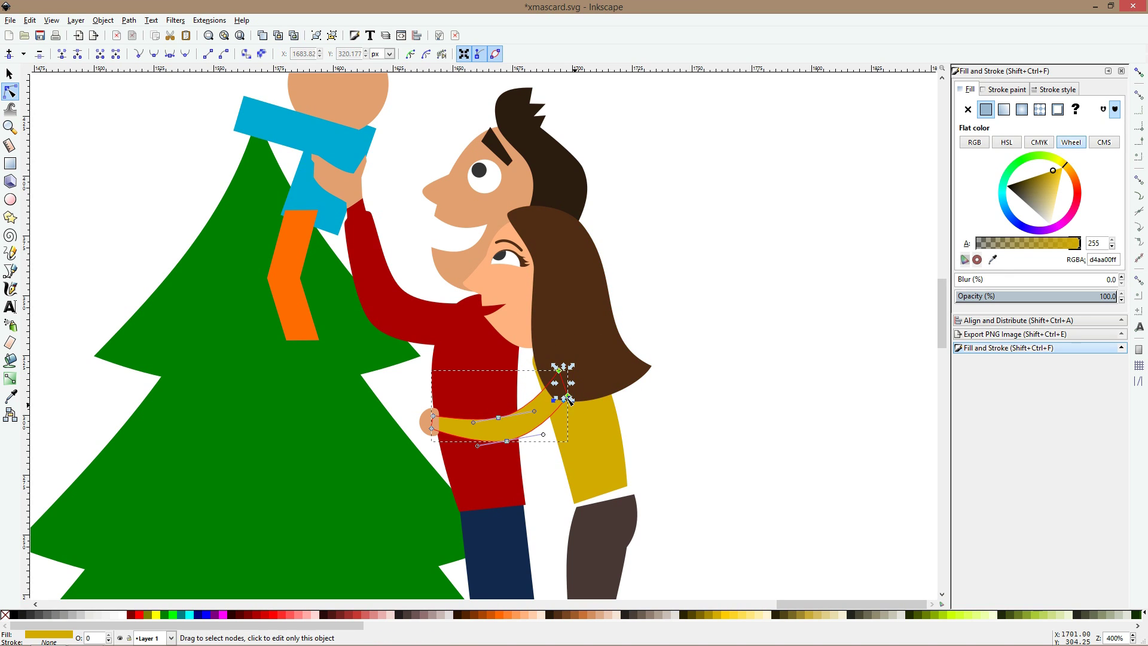
left_click_drag(569, 399, 575, 365)
left_click(508, 441)
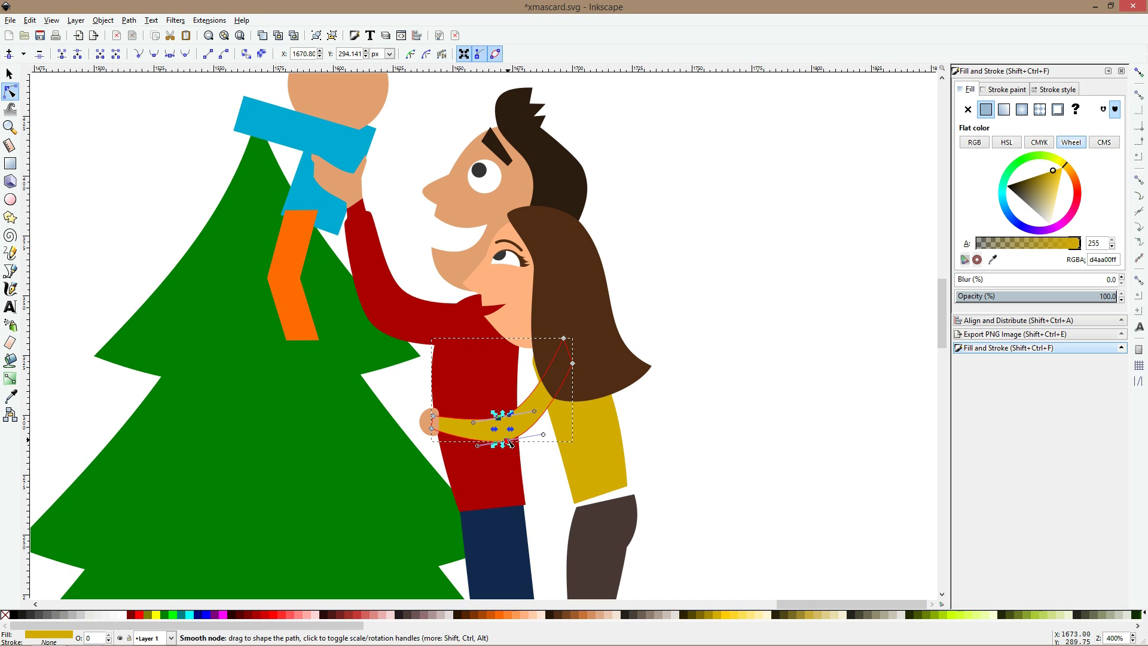
left_click_drag(510, 443, 508, 425)
left_click(568, 431)
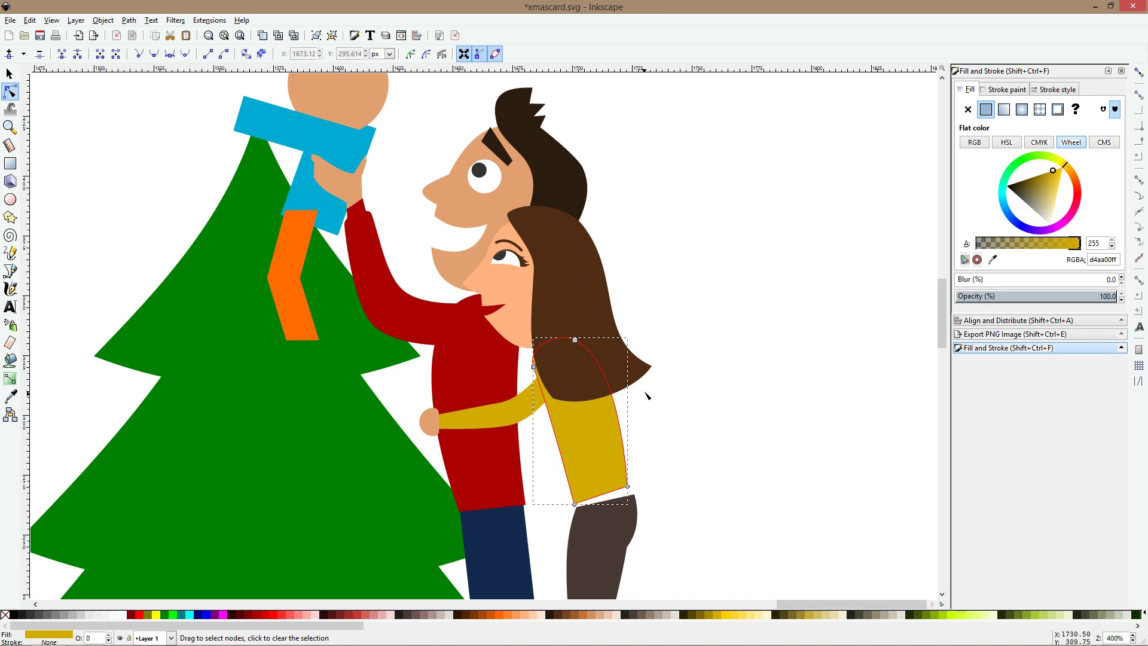
- Move the woman's yellow torso and her dark trousers slightly closer to the man
key("F1")
mouse_move(605, 423)
left_mouse_down()
mouse_move(579, 425)
mouse_move(577, 437)
mouse_move(596, 428)
left_mouse_up()
scroll(634, 498, "down", 5)
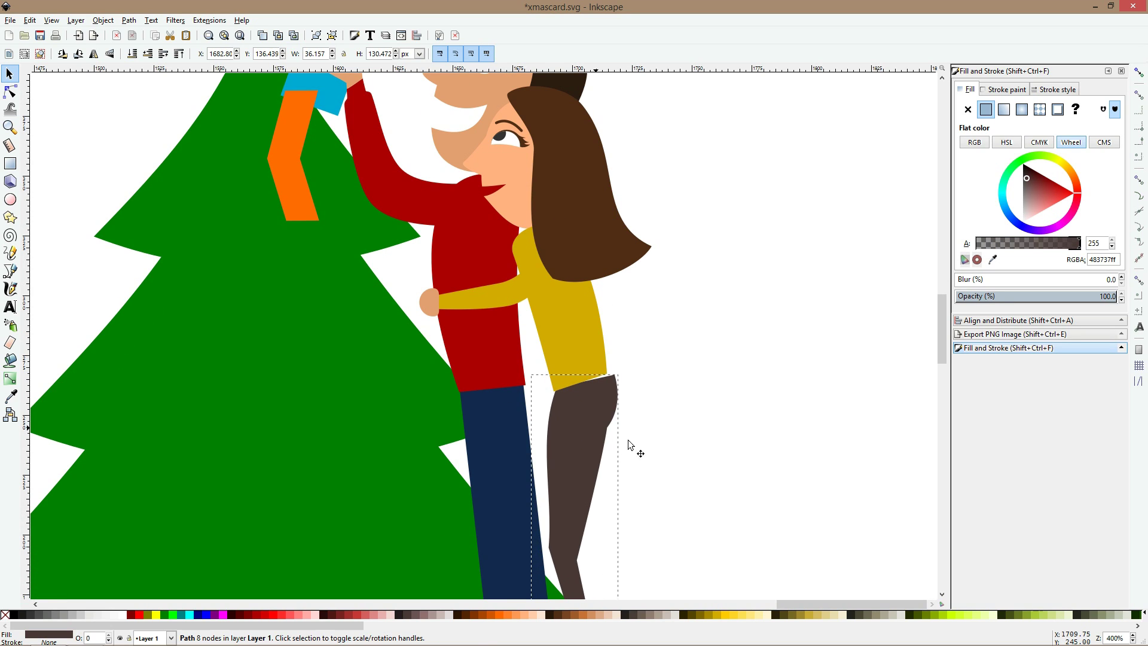
scroll(629, 445, "down", 2)
left_click(657, 442)
scroll(604, 375, "up", 3)
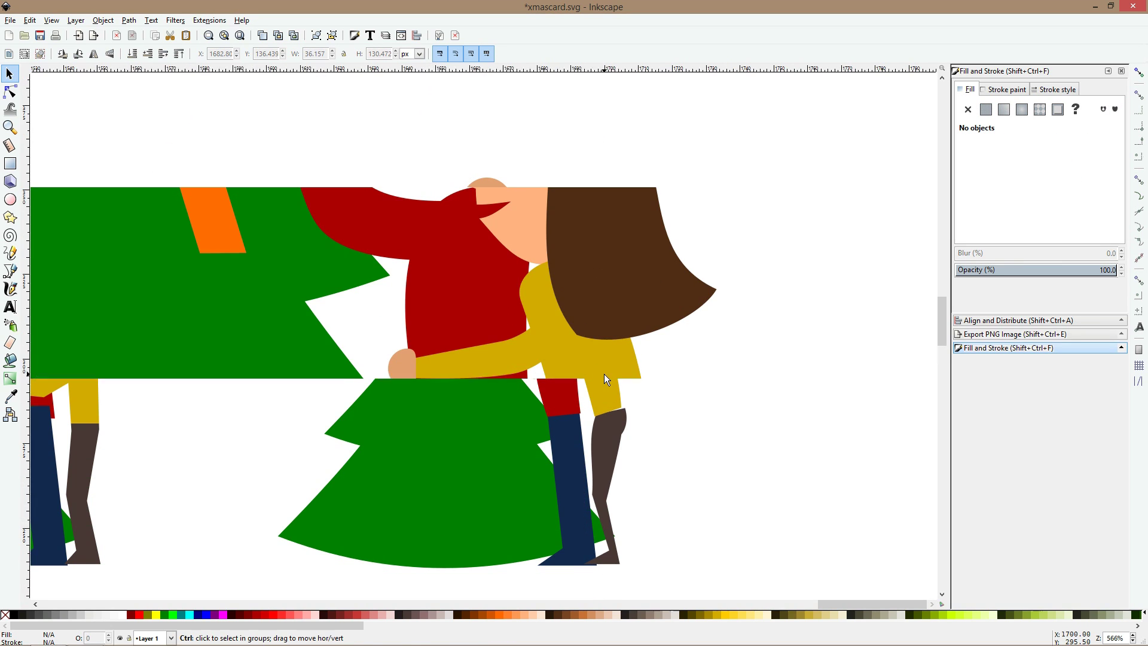
- Reshape the woman's torso by pulling the front shoulder node inward, the lower back corner outward and the top node slightly back
key("F2")
left_click(529, 293)
left_click_drag(521, 301, 529, 301)
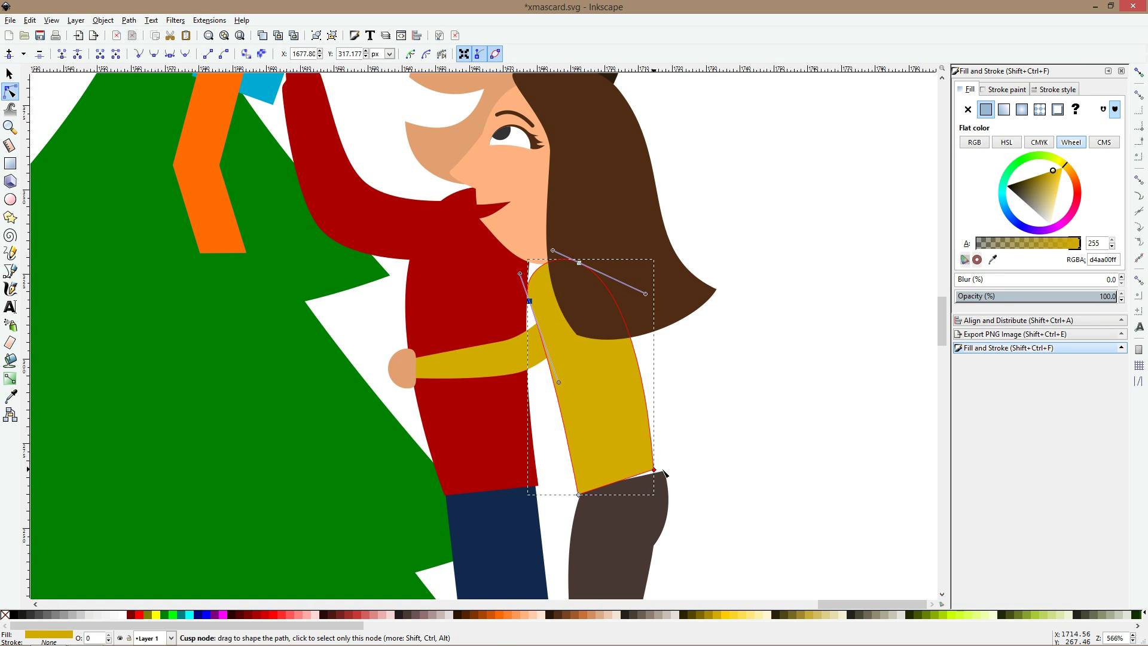
left_click_drag(654, 470, 666, 470)
left_click_drag(530, 302, 536, 275)
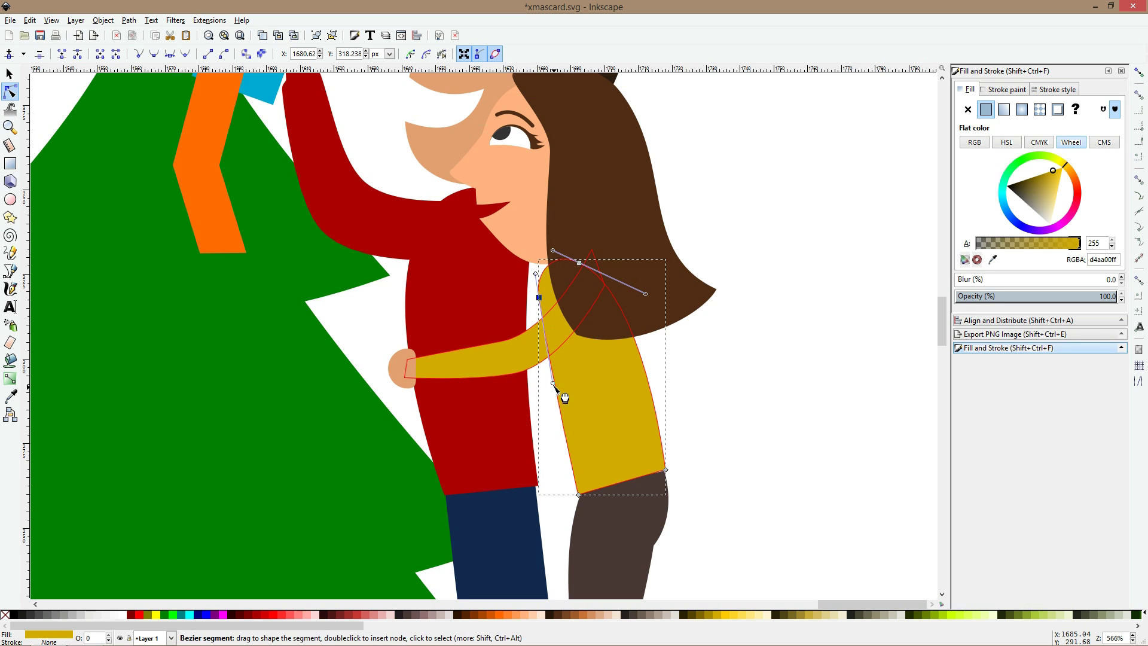
left_click_drag(553, 383, 560, 381)
left_click_drag(582, 266, 591, 264)
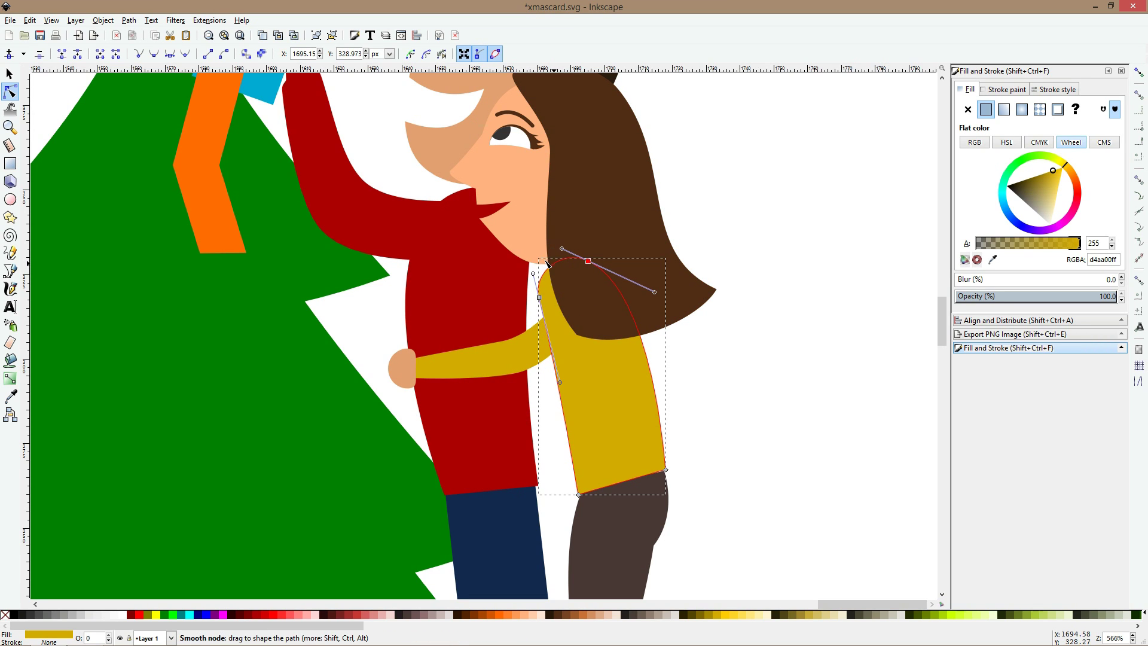
- Pull the lower back corner of the man's red sweater slightly inward
left_click(519, 387)
left_click_drag(538, 484, 534, 483)
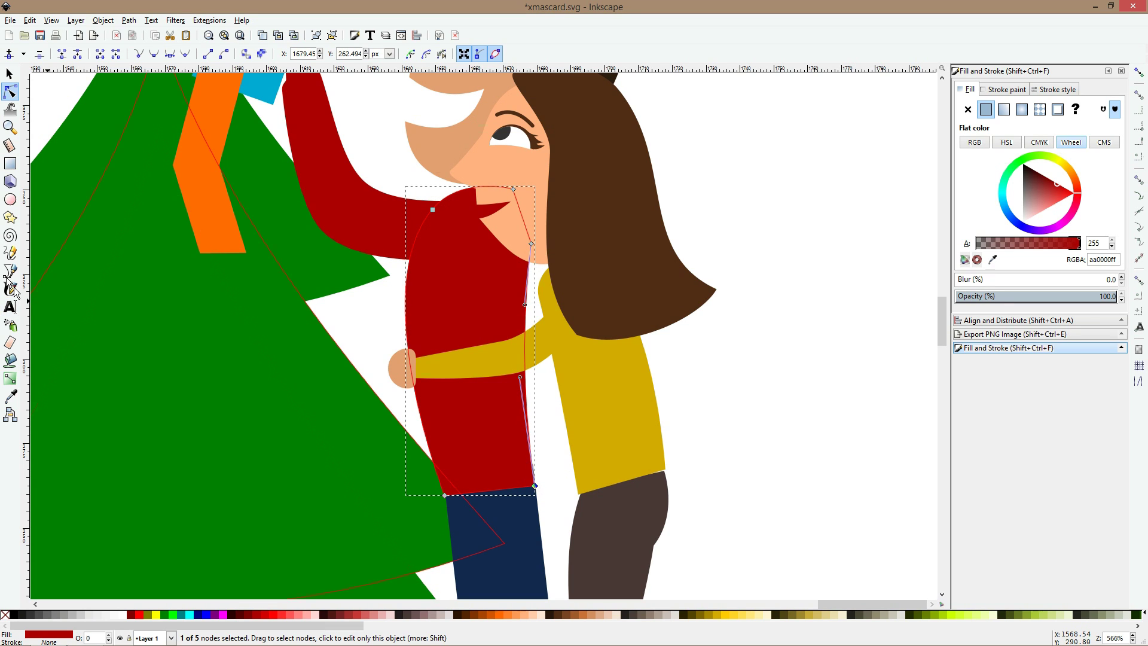
key("b")
key("s")
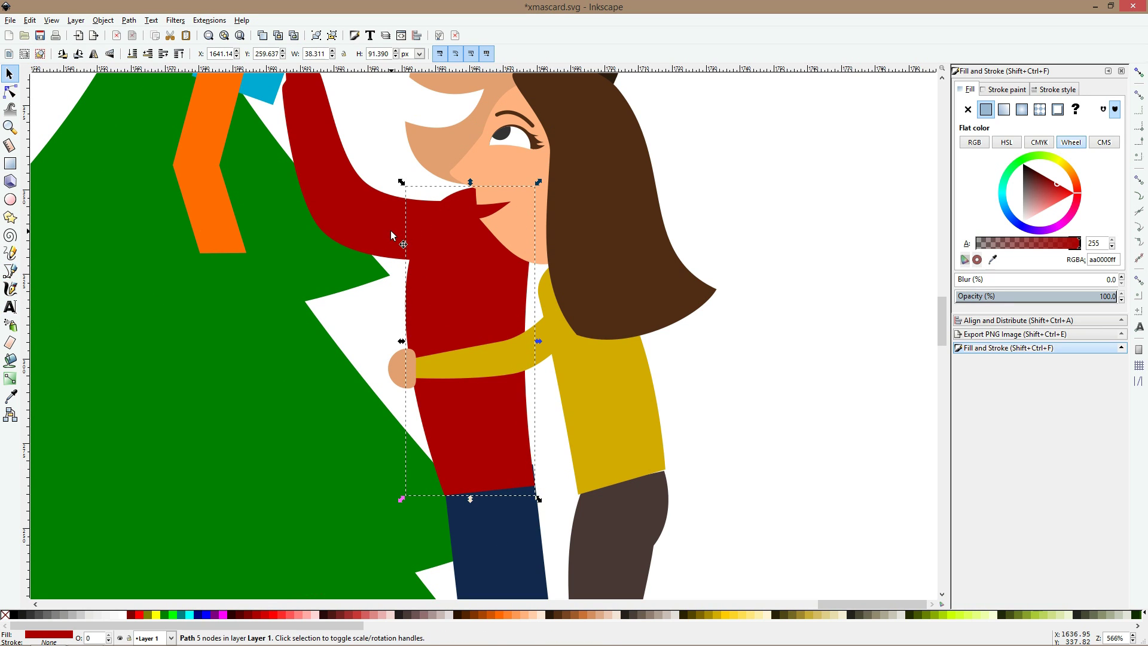
left_click(398, 233)
scroll(400, 234, "down", 2)
left_click(605, 205)
scroll(534, 219, "up", 3)
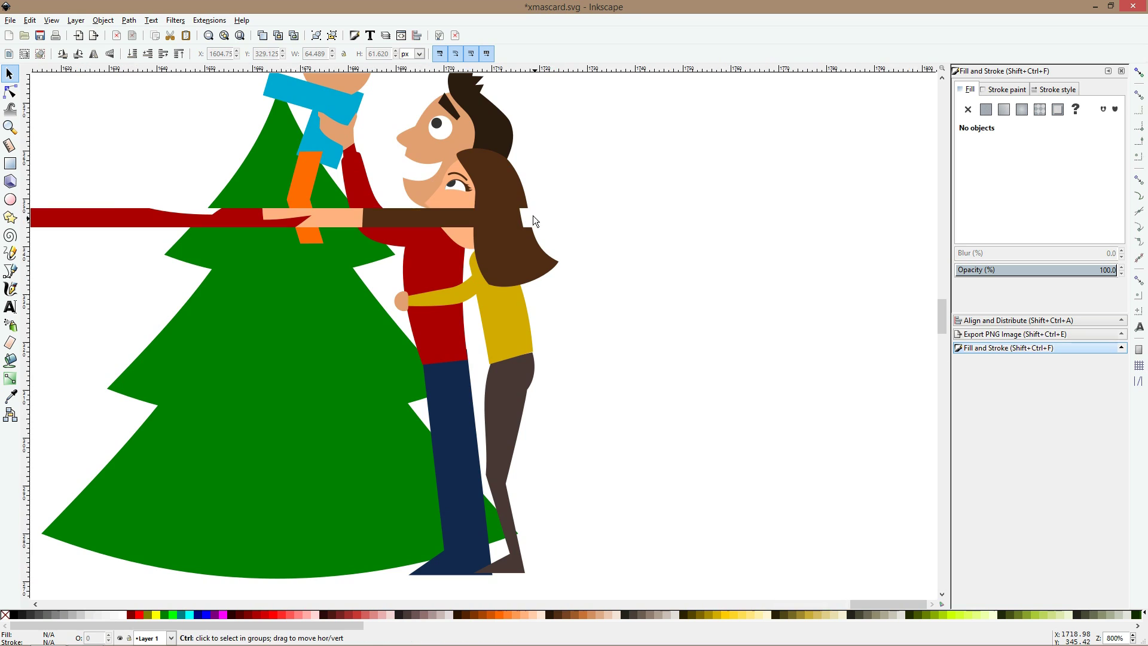
- Draw a closed wavy freehand band across the lower part of the woman's hair, extending past both edges
left_click(10, 254)
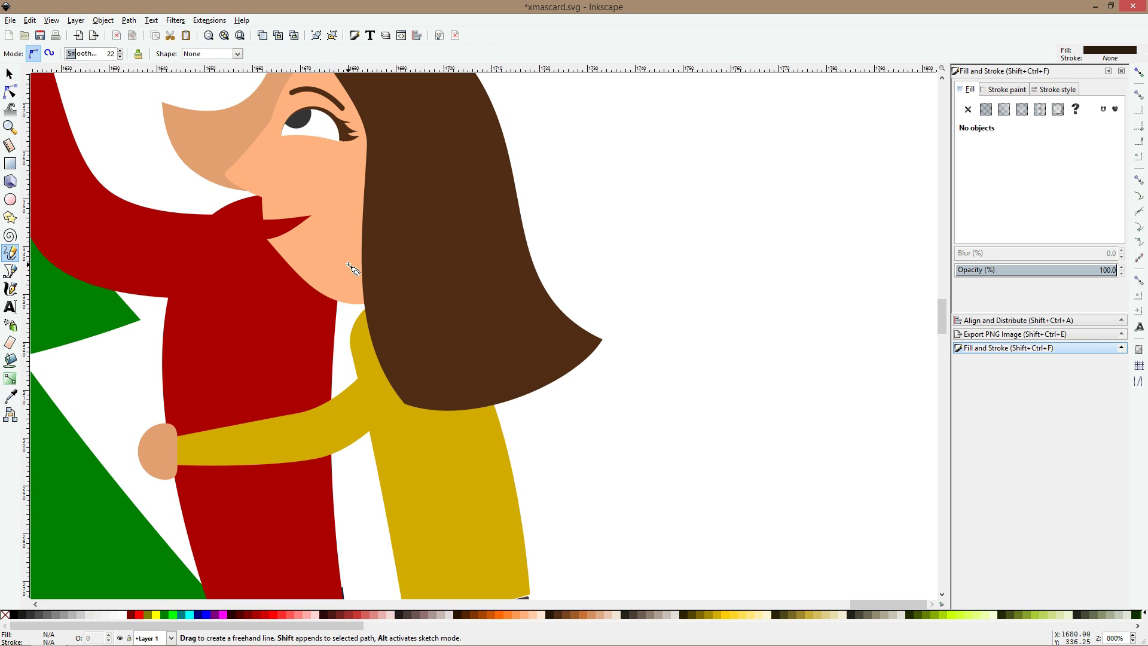
scroll(437, 263, "up", 5)
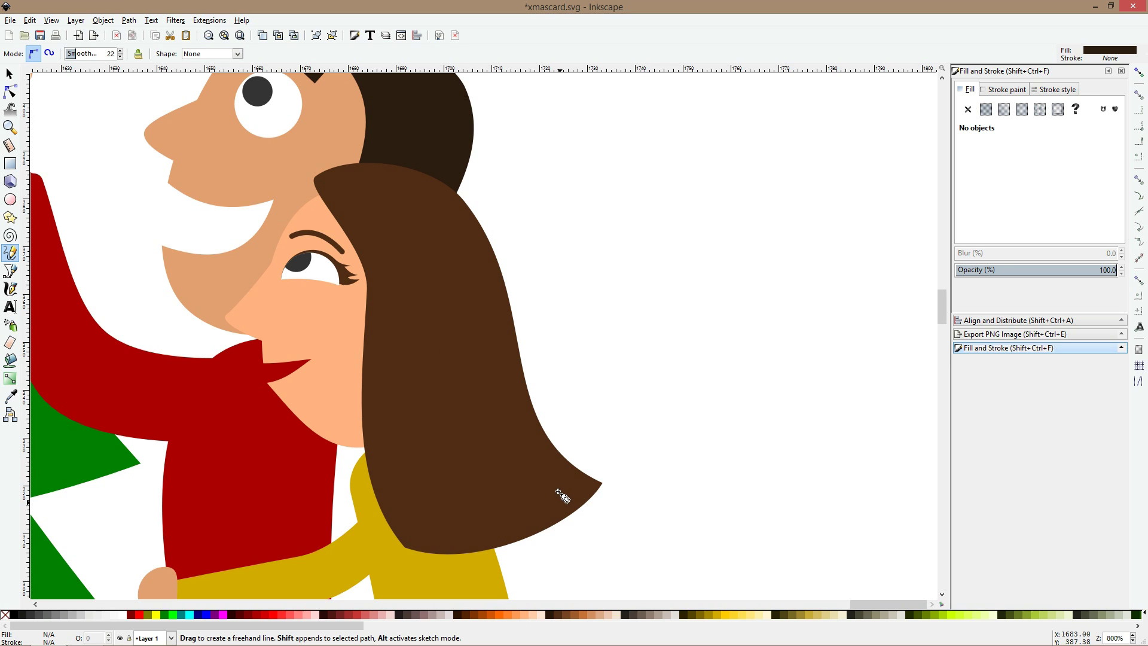
left_click_drag(605, 438, 545, 469)
left_click_drag(379, 494, 360, 500)
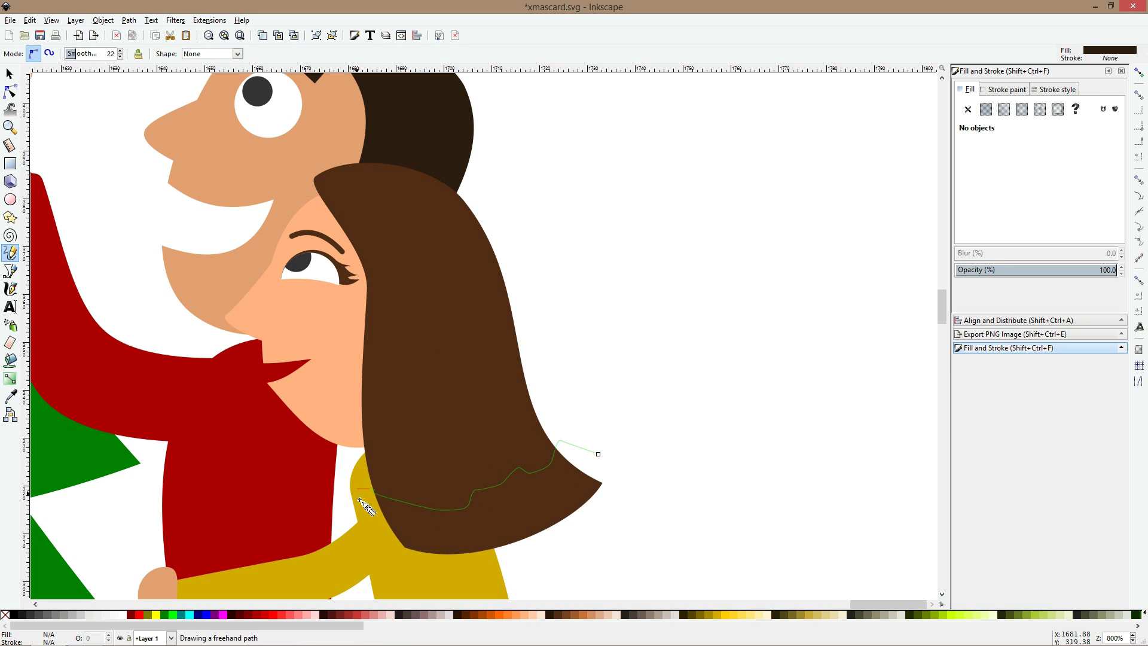
mouse_move(492, 520)
left_mouse_down()
mouse_move(553, 485)
mouse_move(598, 455)
left_mouse_up()
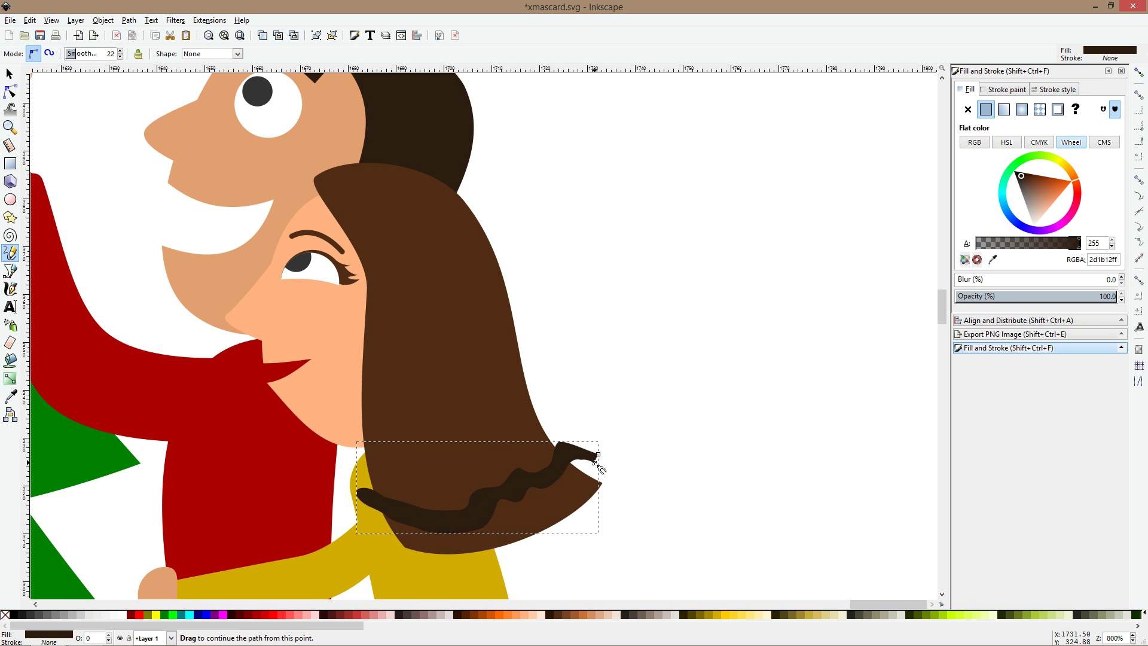
- Trim the wavy band to the hair outline by intersecting it with a duplicate of the woman's hair
key("s")
left_click(497, 388)
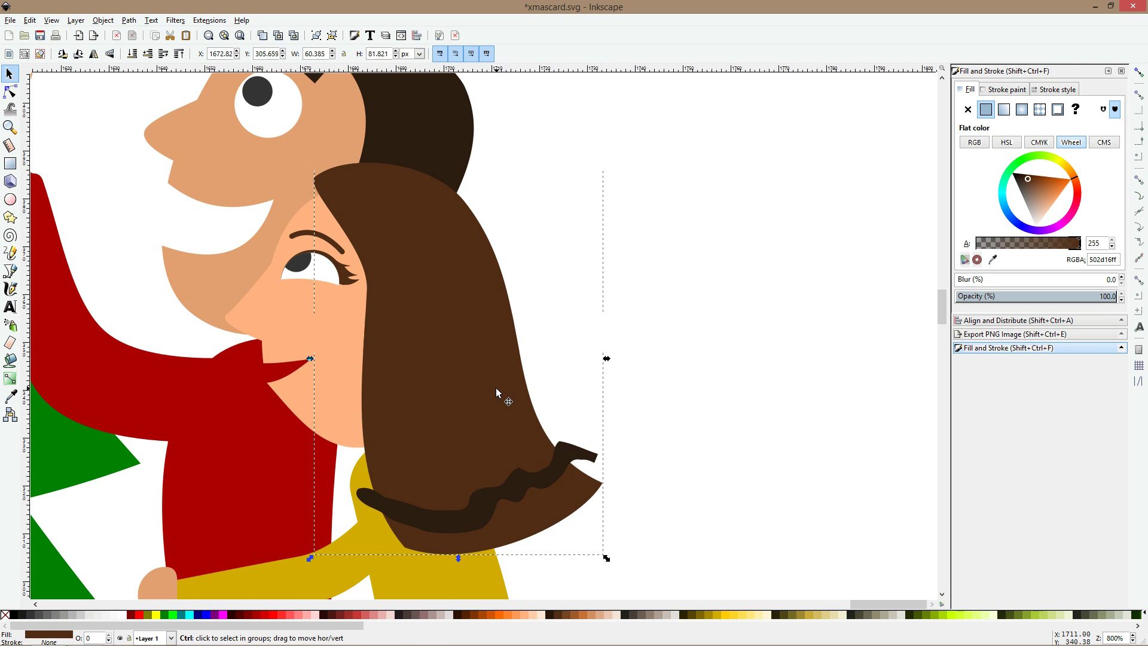
key("Page_Up")
left_click(589, 458, "shift")
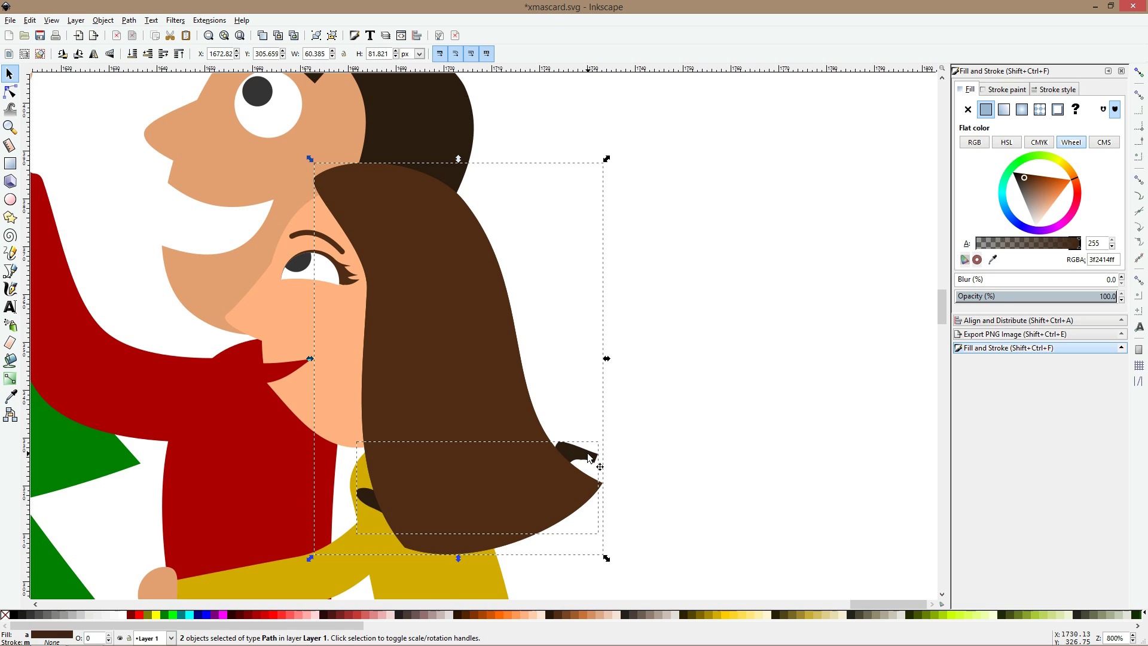
key("ctrl+asterisk")
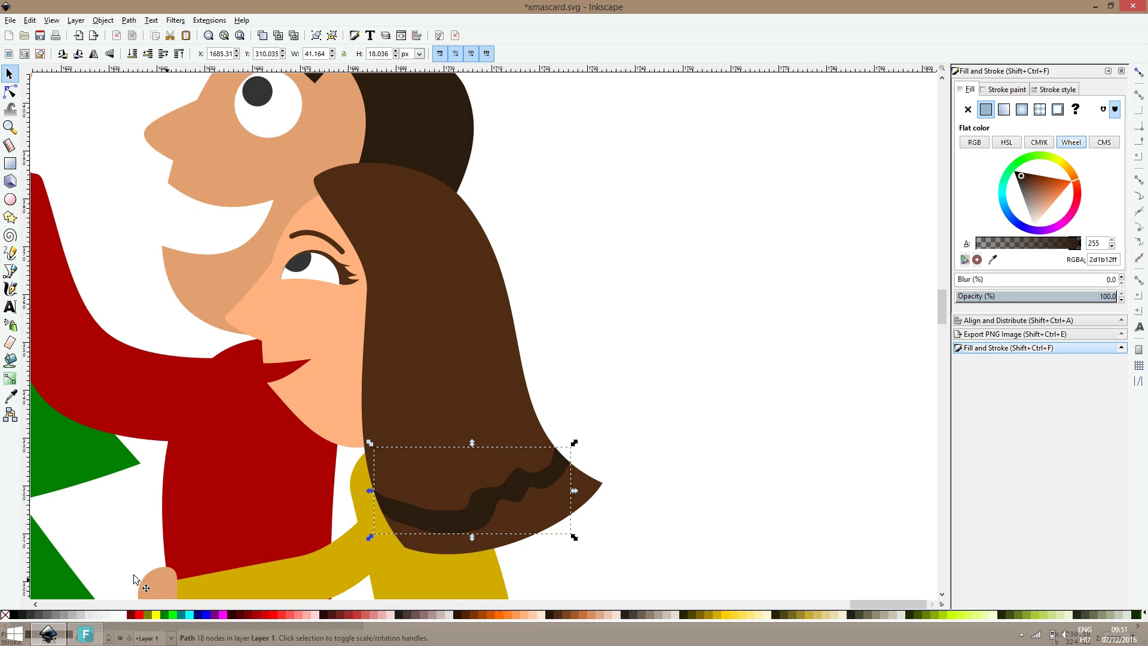
- Recolour the wavy band from a sampled hair brown to a light tan, d6a585ff
left_click(10, 396)
left_click(511, 433)
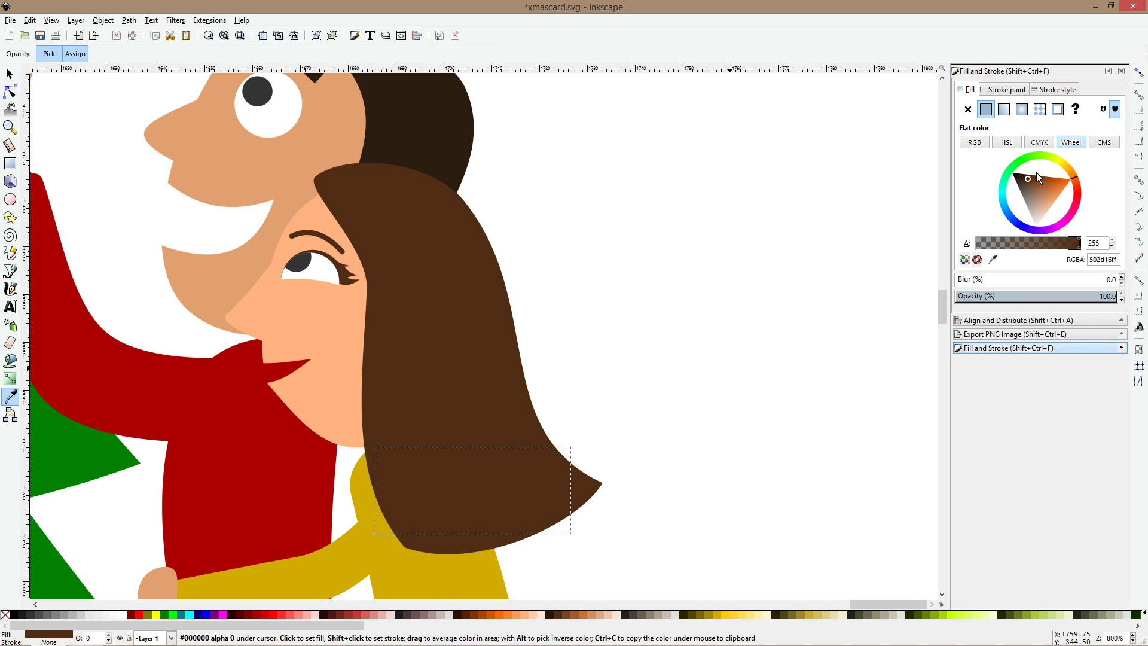
left_click_drag(1031, 189, 1035, 195)
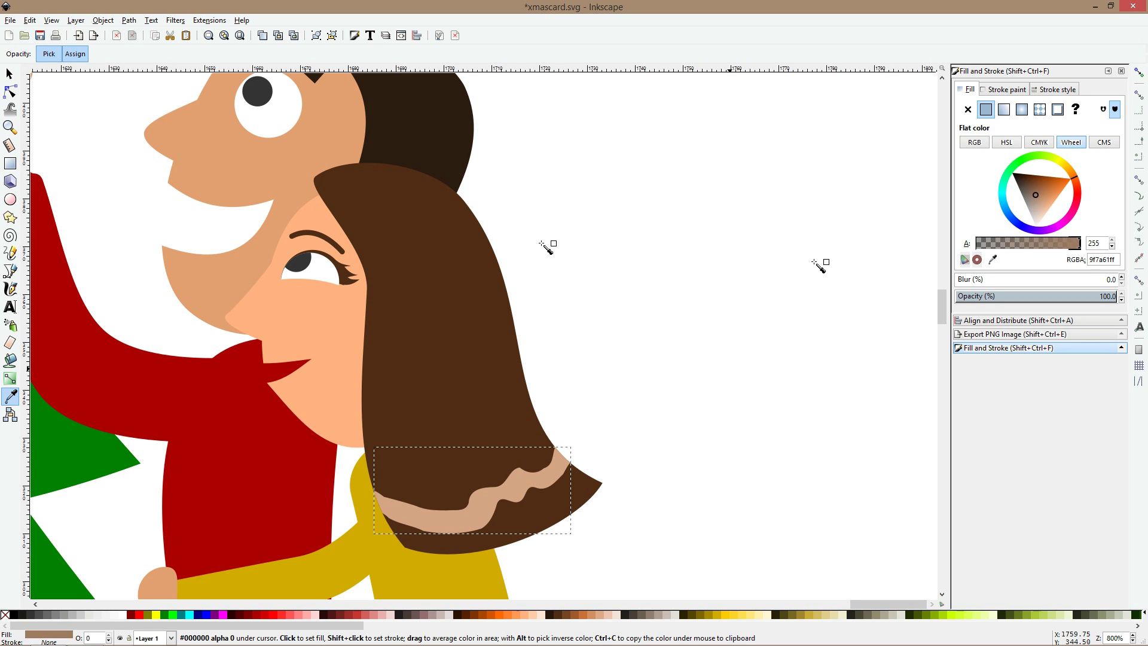
- Draw a tan freehand band across the crown of the woman's hair, running from her forehead to the back
left_click(10, 253)
left_click(376, 184)
left_click_drag(328, 226, 457, 175)
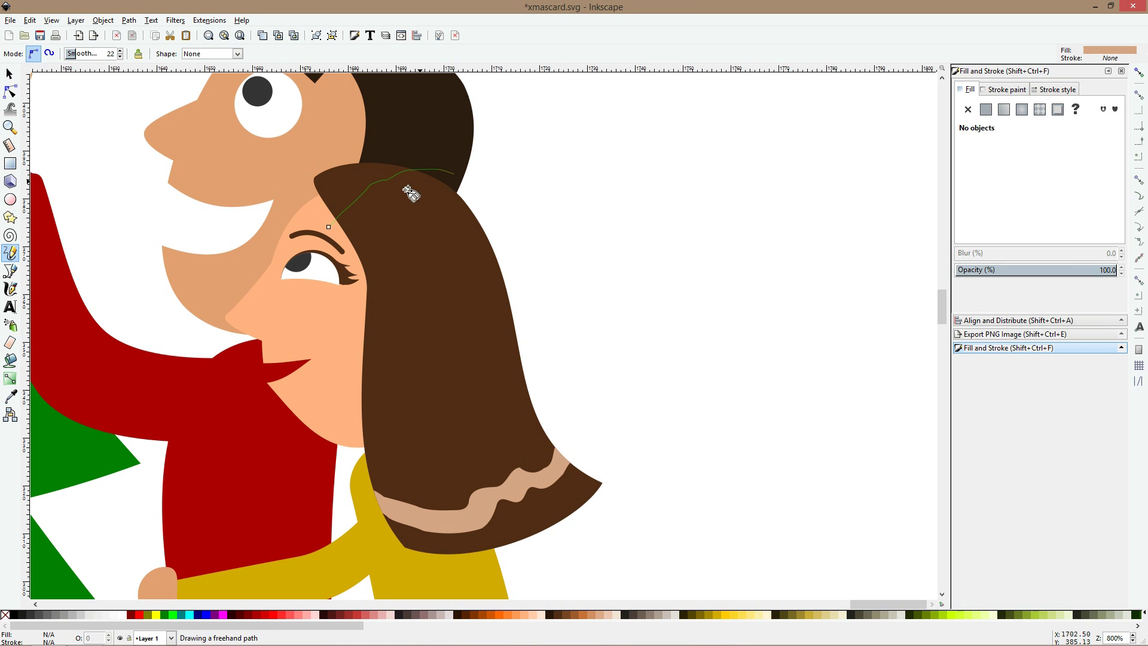
left_click_drag(338, 234, 332, 254)
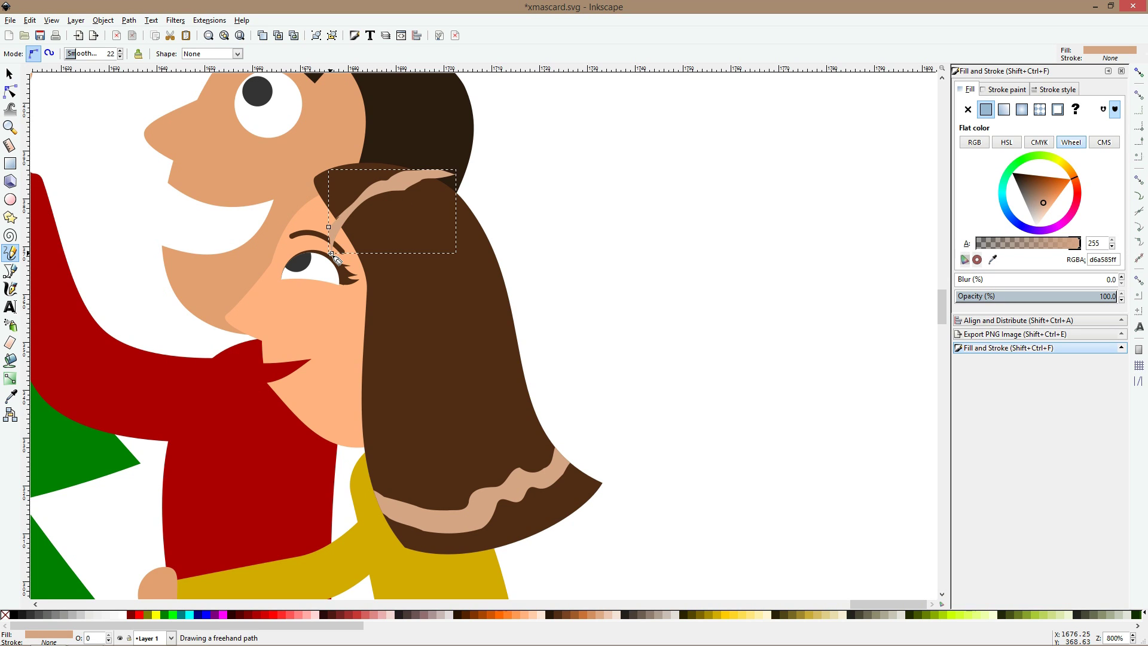
- Trim the crown band to the hair outline by intersecting it with a duplicate of the woman's hair
key("s")
left_click(425, 202)
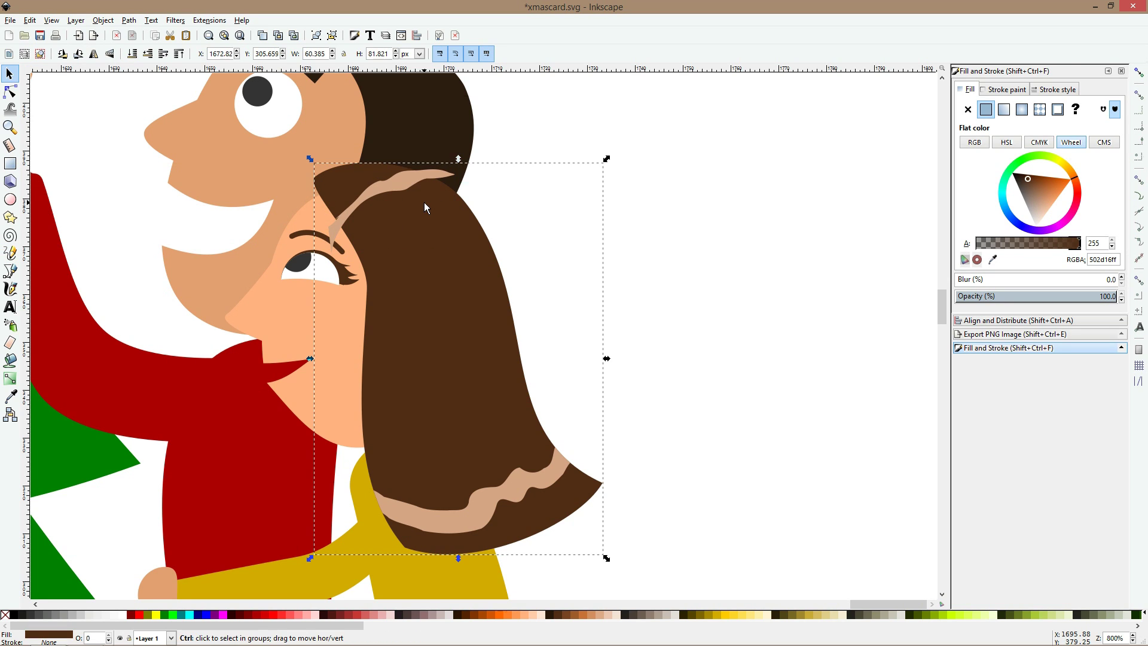
key("Home")
left_click(450, 177, "shift")
key("ctrl+z")
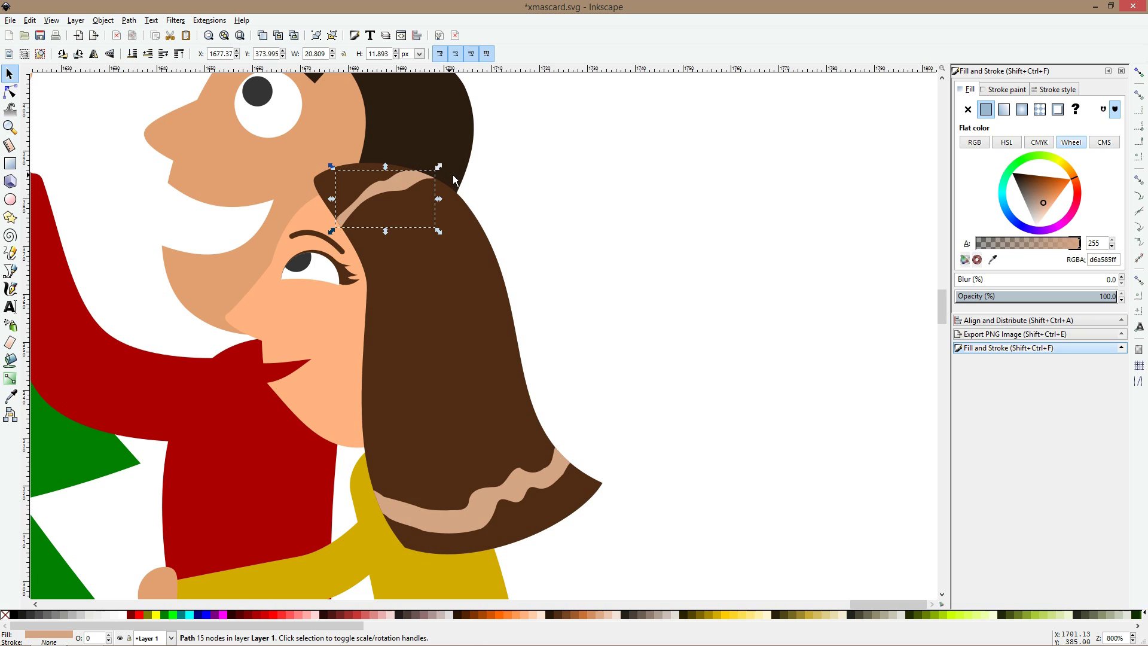
left_click(529, 209)
scroll(540, 210, "down", 3)
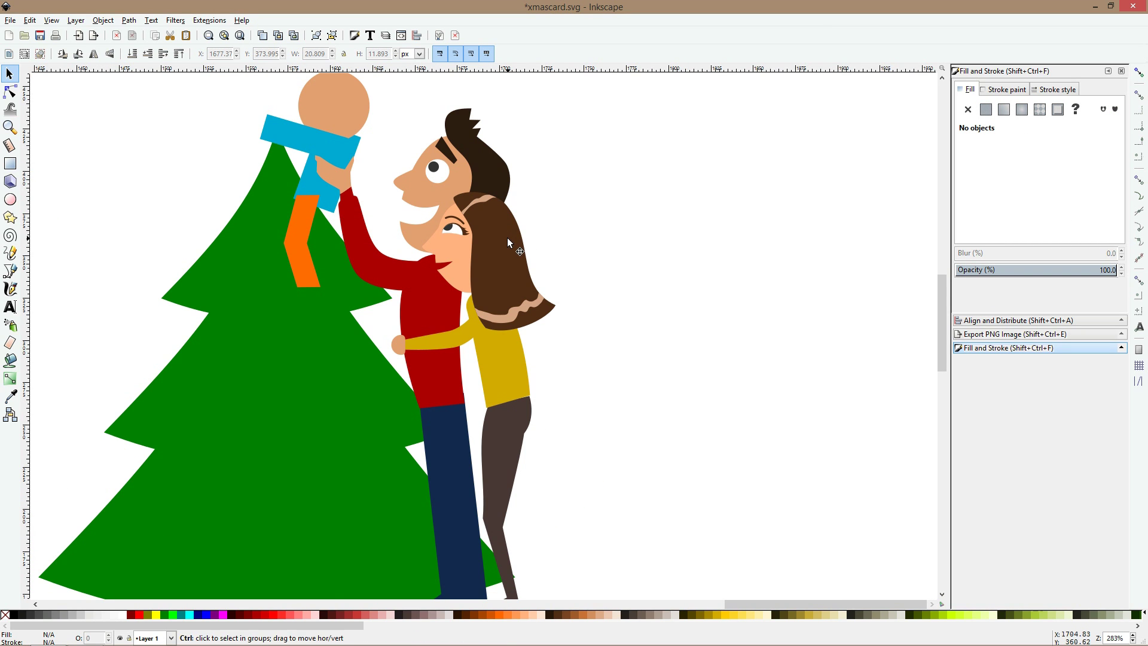
- Apply a linear gradient to the woman's hair, running from the upper hair down towards the tips
left_click(532, 254)
key("g")
mouse_move(521, 294)
left_mouse_down()
mouse_move(495, 213)
mouse_move(504, 303)
left_mouse_up()
key("ctrl+z")
left_click(987, 109)
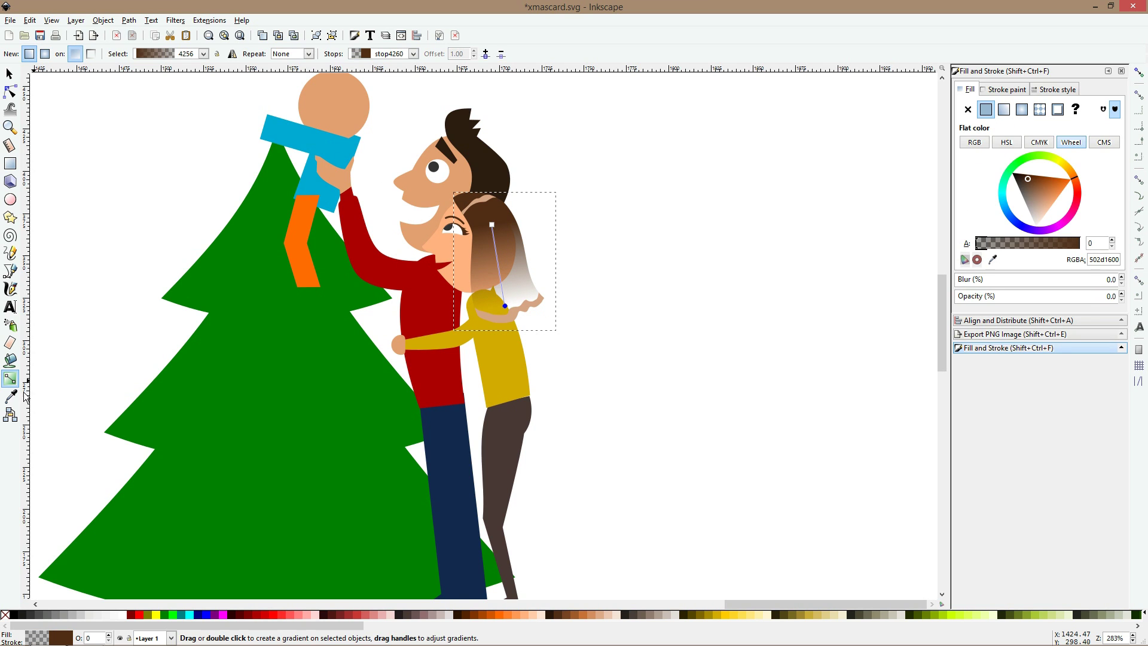
- Colour the gradient's lower stop dark brown sampled from the man's hair, and stretch the gradient over the woman's full hair length
left_click(10, 396)
left_click(509, 216)
left_click(503, 193)
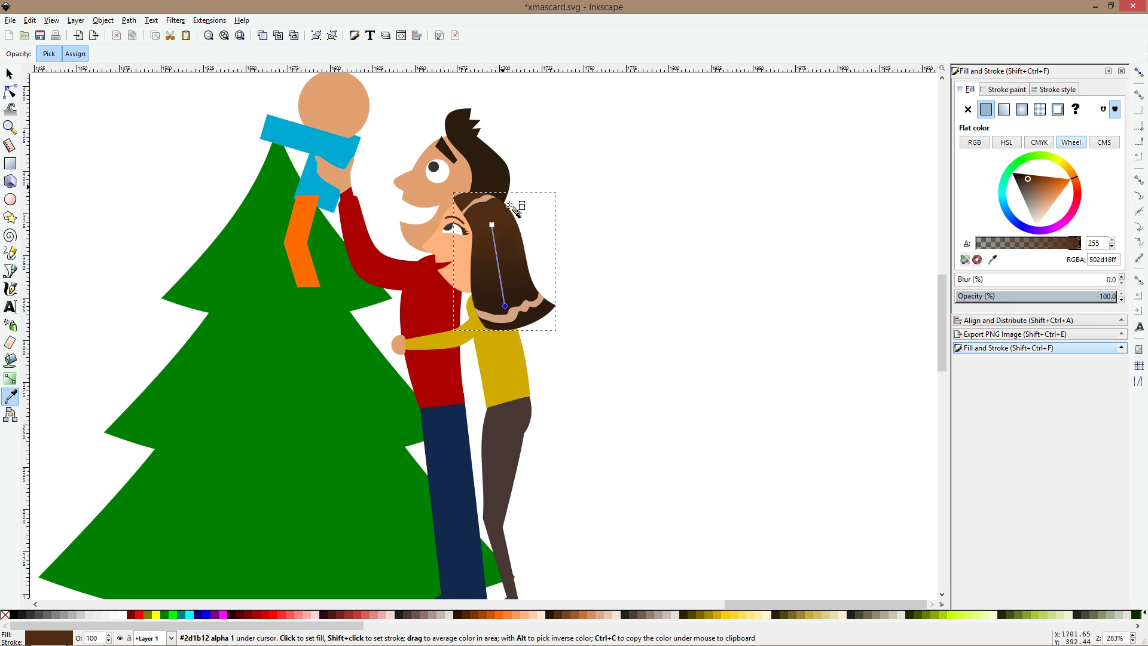
left_click(485, 204)
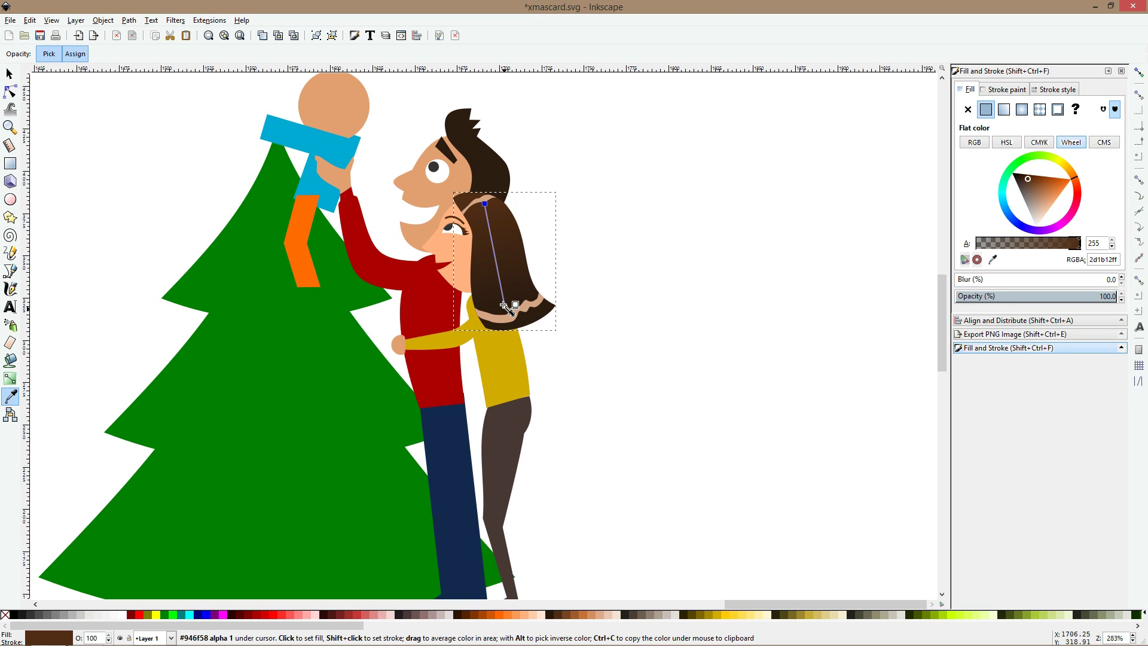
left_click_drag(505, 305, 510, 319)
left_click(516, 282)
key("s")
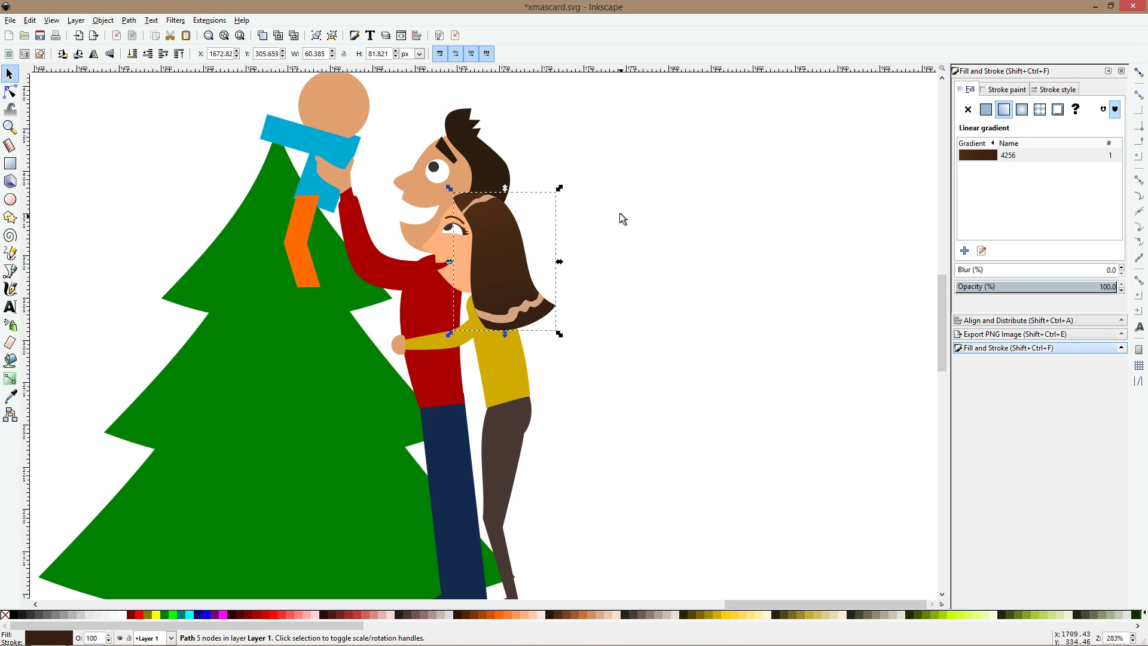
left_click(632, 249)
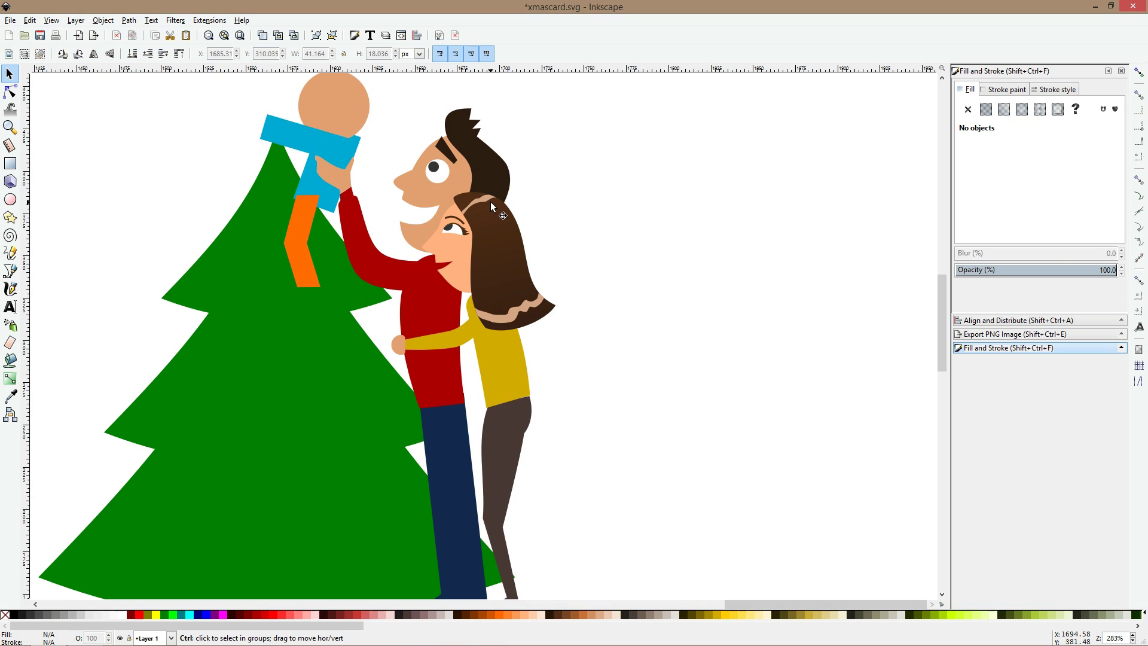
left_click(529, 304, "ctrl")
left_click(553, 210)
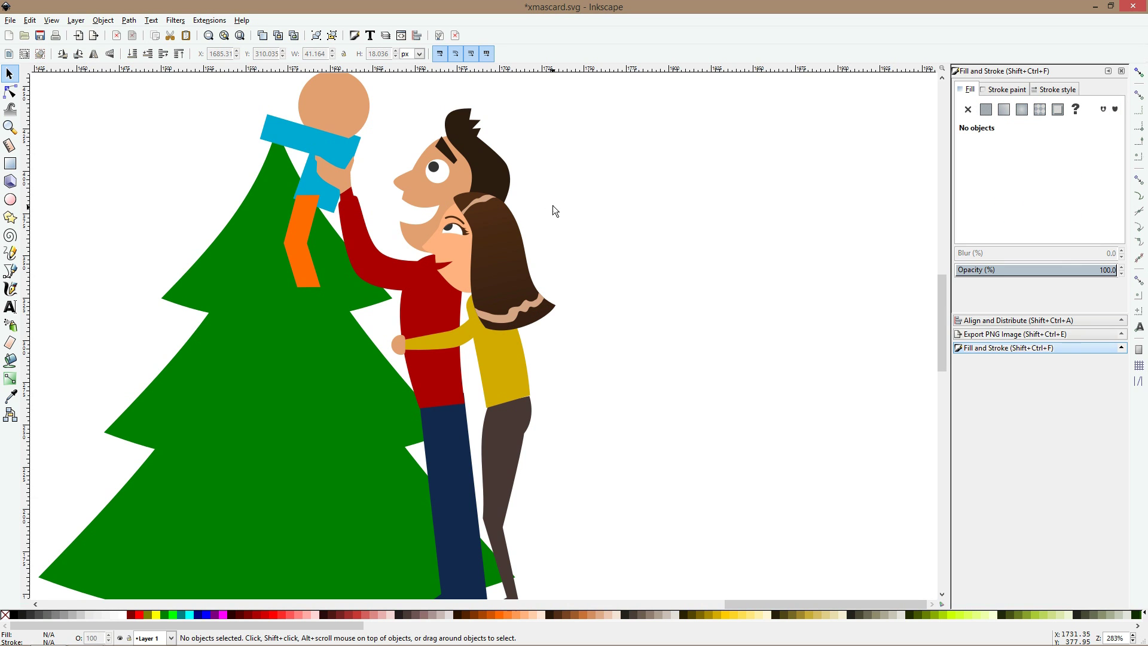
key("plus")
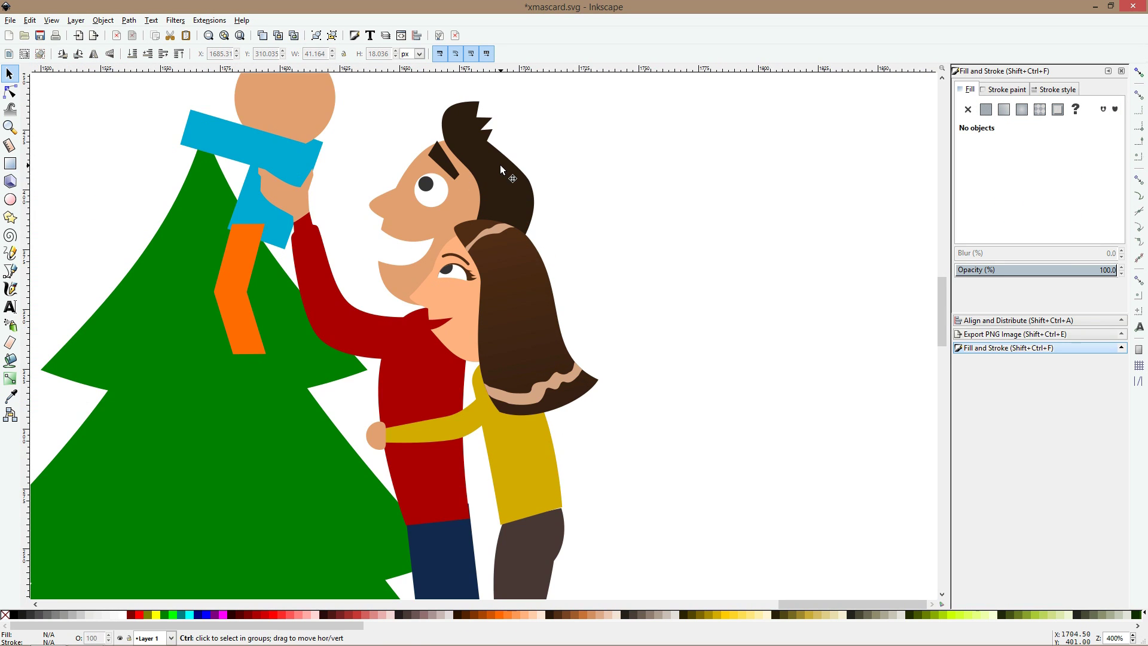
key("minus")
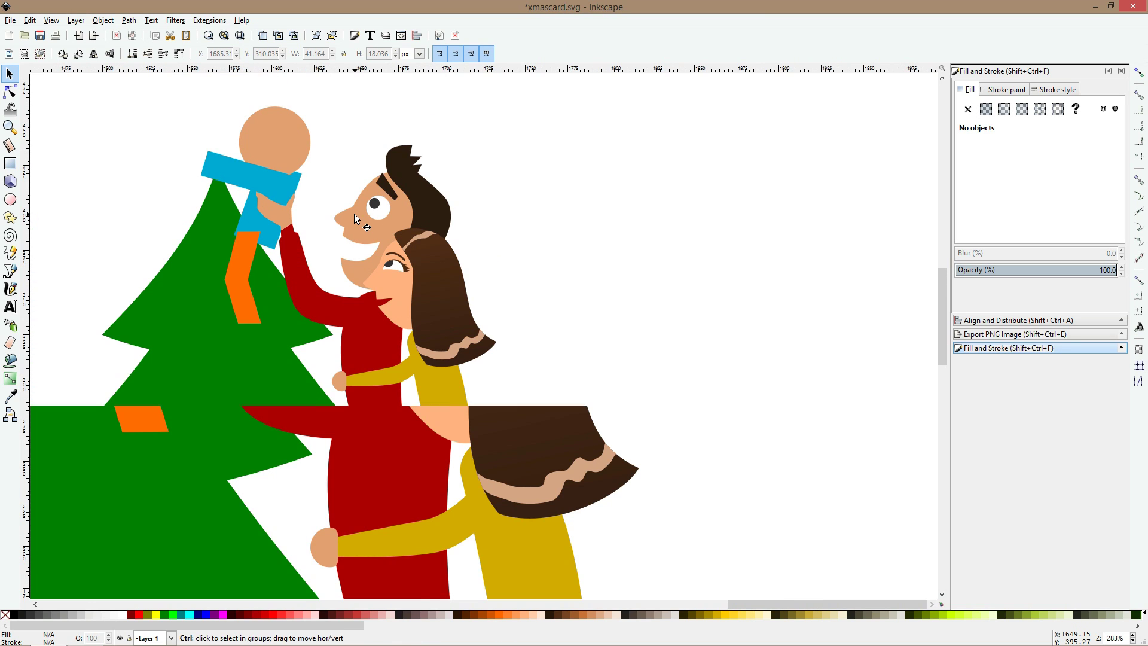
scroll(331, 204, "down", 3)
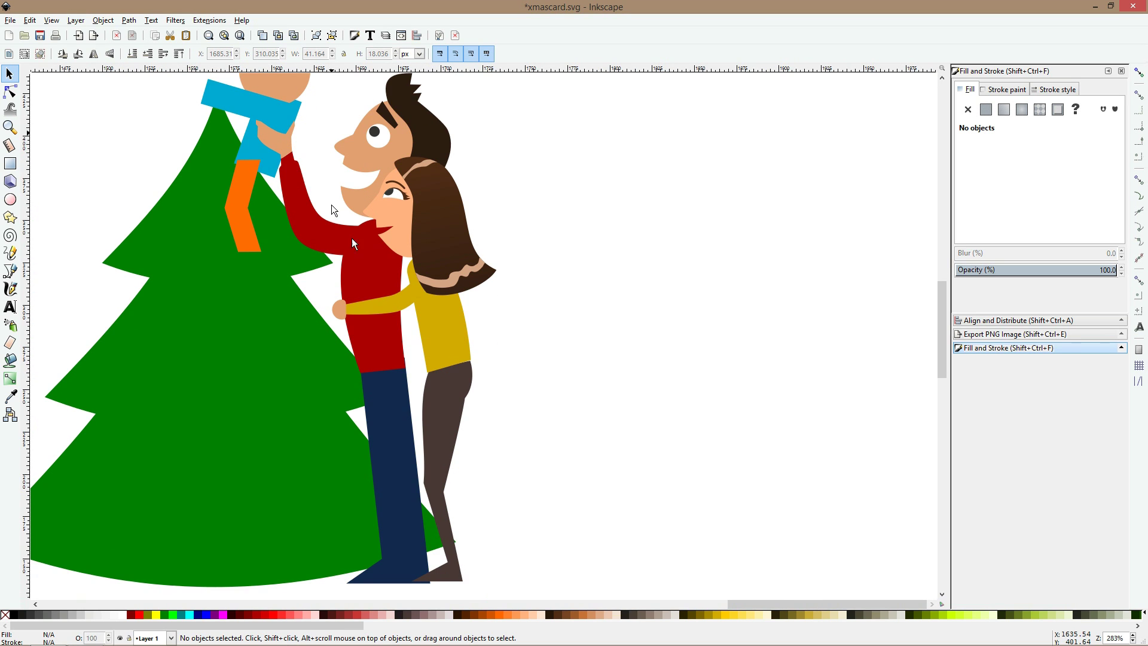
- Add nodes to the front edge of the woman's yellow top and pull it outward under the shoulder so it blends into her sleeve
left_click(10, 91)
left_click(416, 302)
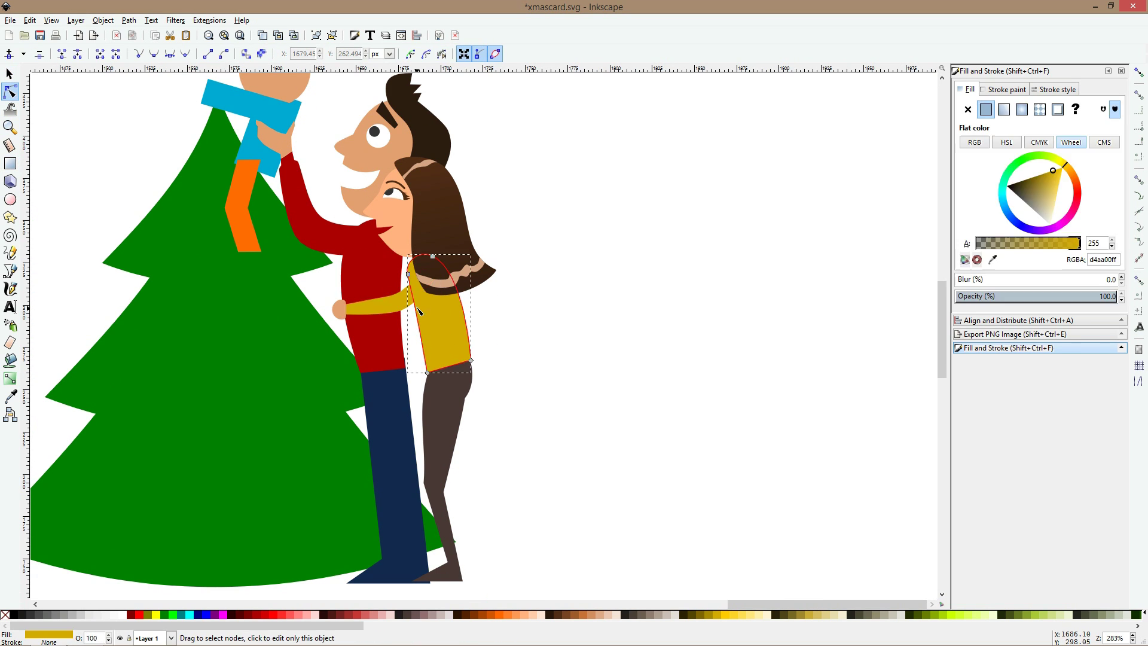
double_click(410, 283)
double_click(415, 310)
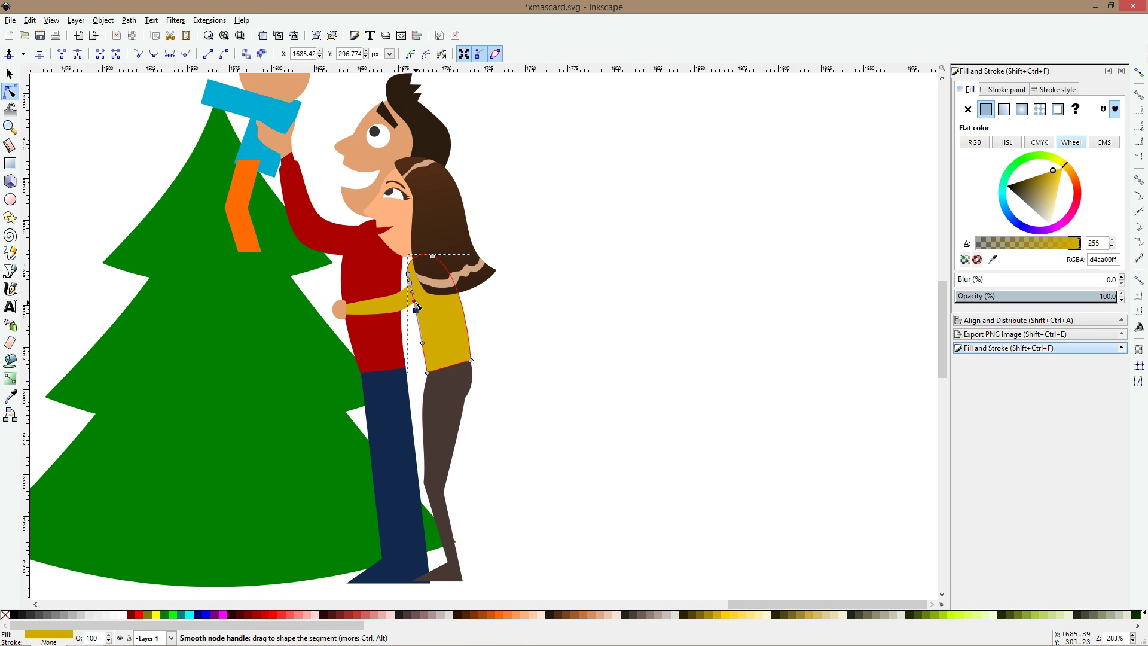
scroll(421, 305, "up", 2)
double_click(405, 295)
mouse_move(406, 295)
left_mouse_down()
mouse_move(393, 303)
mouse_move(413, 327)
mouse_move(386, 286)
mouse_move(394, 314)
left_mouse_up()
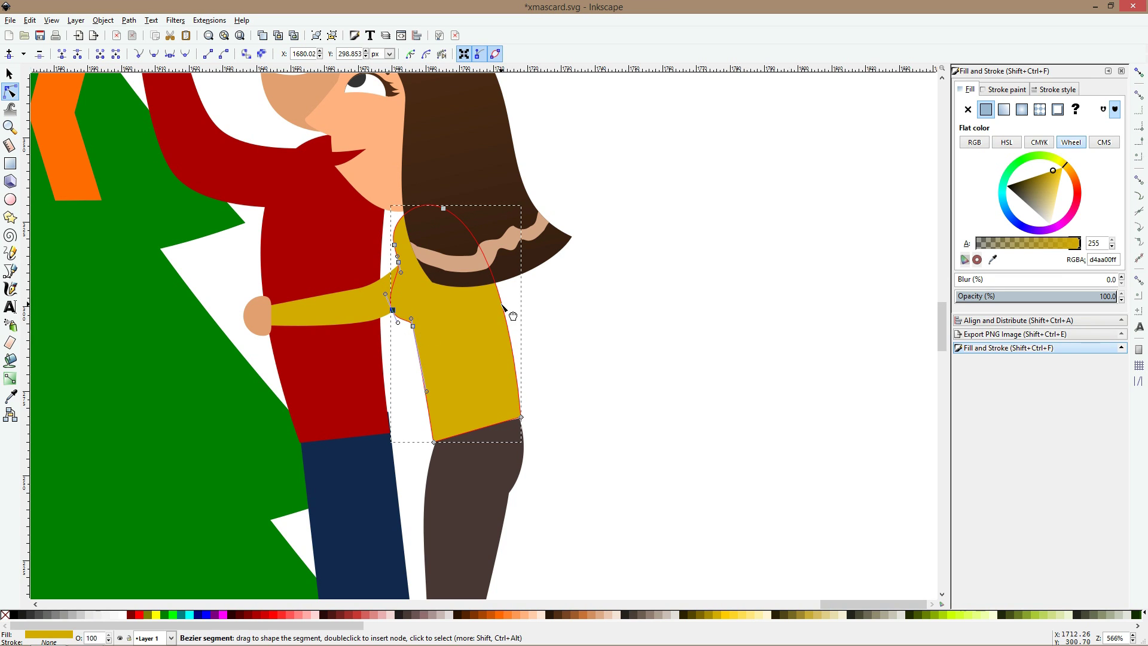
- Flatten the back edge of the woman's yellow top and curve its lower front edge inward at the waist
left_click_drag(505, 312, 494, 312)
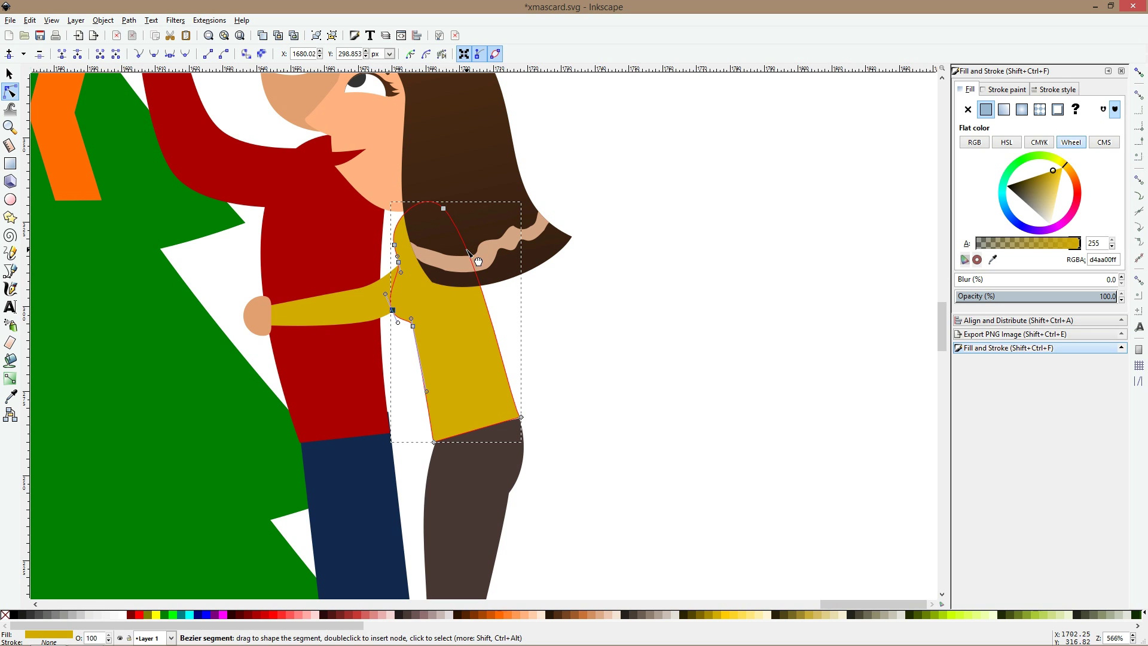
key("F1")
left_click(557, 349)
scroll(557, 349, "down", 3)
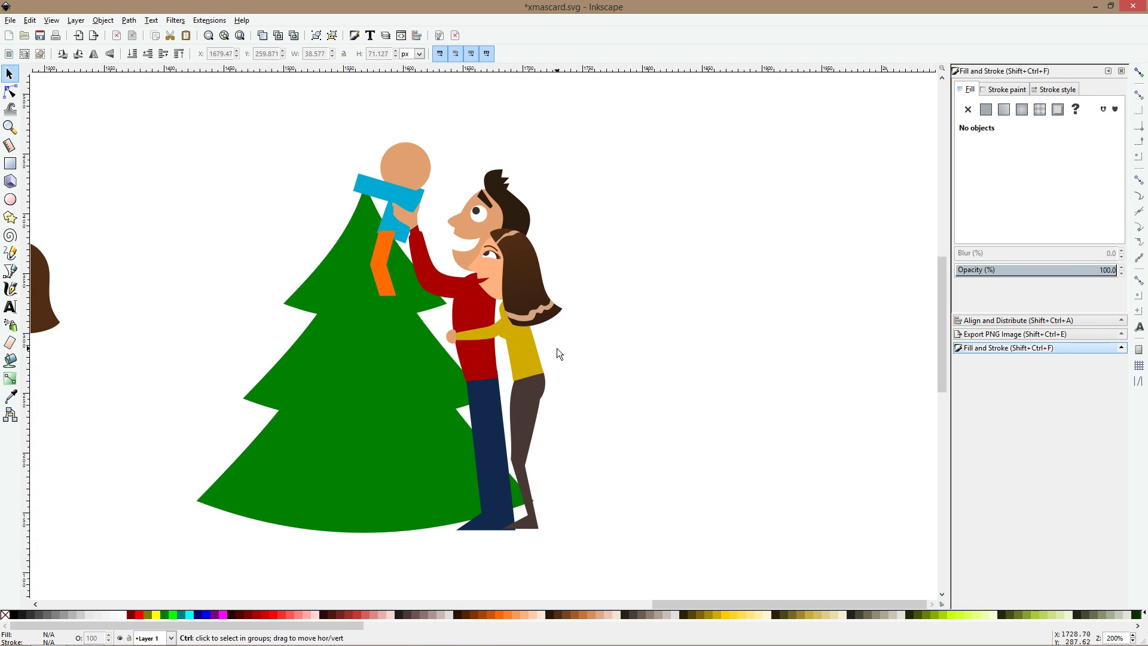
double_click(511, 353)
scroll(552, 368, "up", 1)
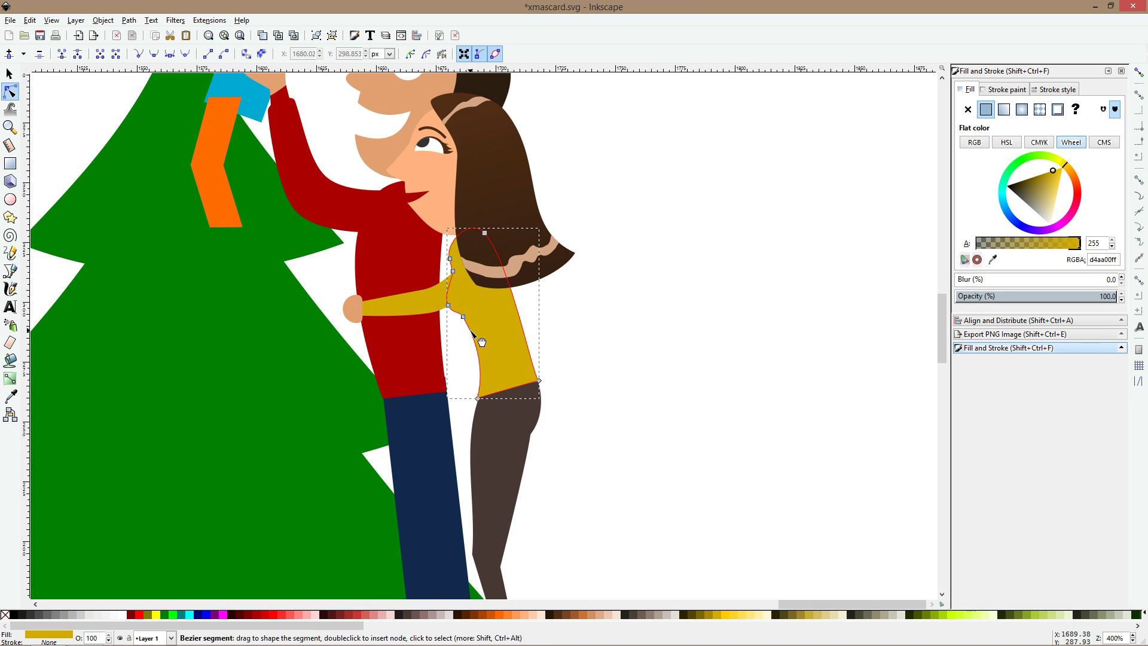
- Widen the woman's hips by moving the rear waist nodes of her top and trousers, plus the seat node, outward together
left_click(538, 400)
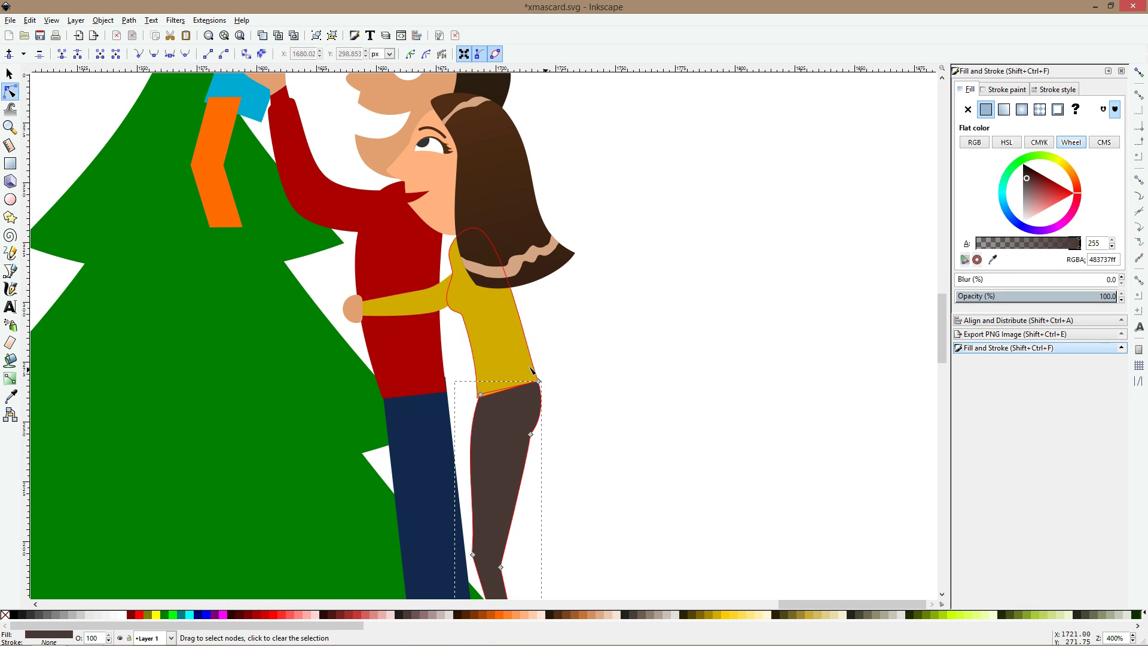
left_click(532, 372, "shift")
left_click_drag(564, 361, 517, 441)
left_click_drag(540, 381, 551, 381)
- Curve the back of the woman's lower leg outward to form a rounded calf
left_click(573, 472)
left_click(573, 473)
left_click(540, 438)
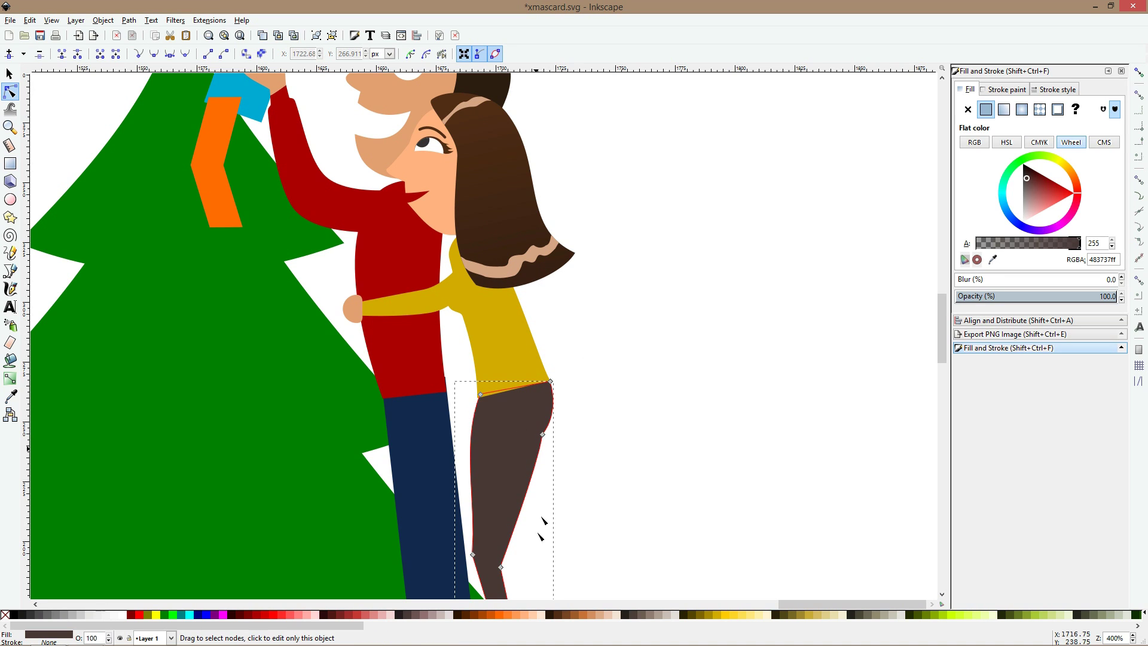
scroll(540, 535, "down", 4)
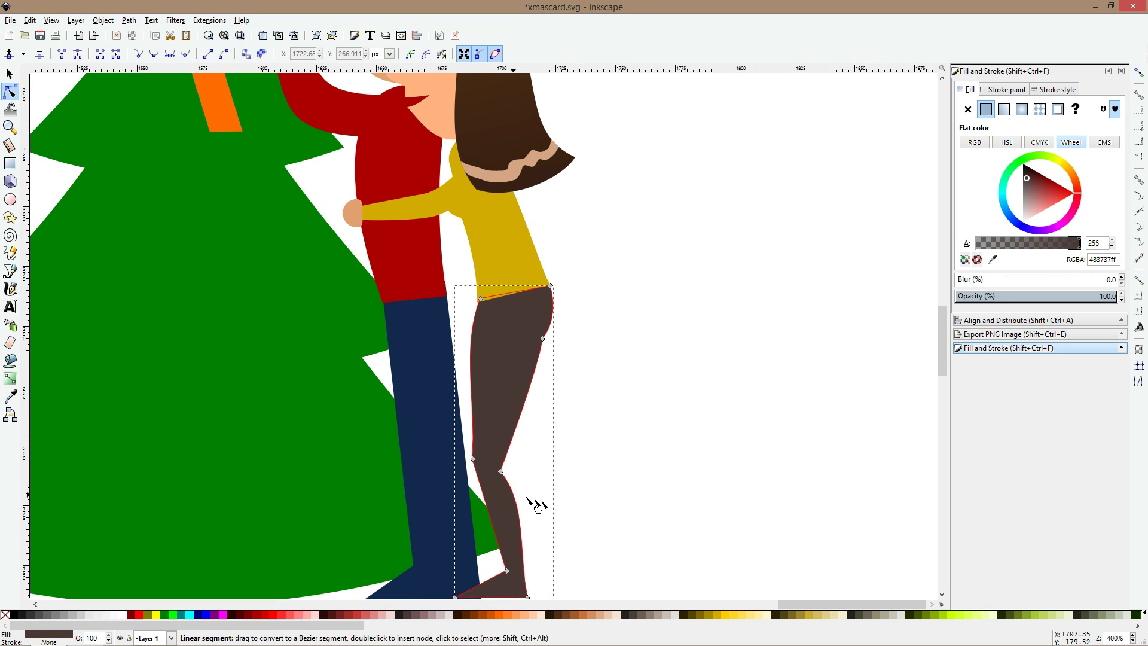
left_click(538, 506)
scroll(568, 392, "down", 2)
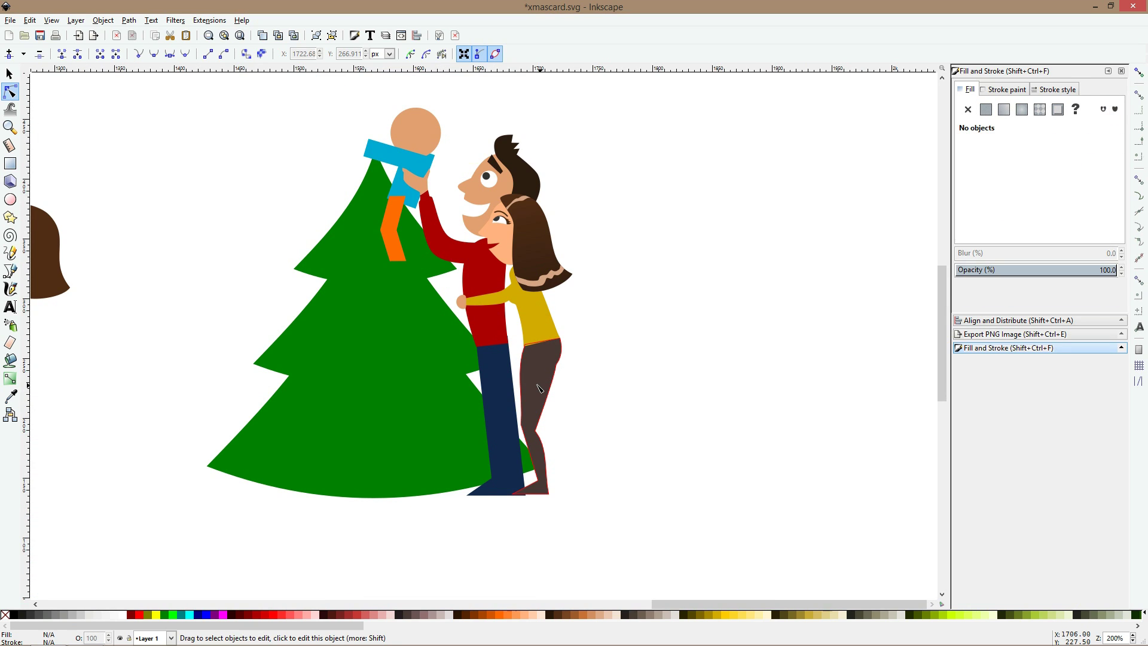
- Duplicate the woman's trousers and shift the copy's knee and foot nodes backward to form a second leg
left_click(538, 385)
scroll(537, 386, "up", 2)
key("s")
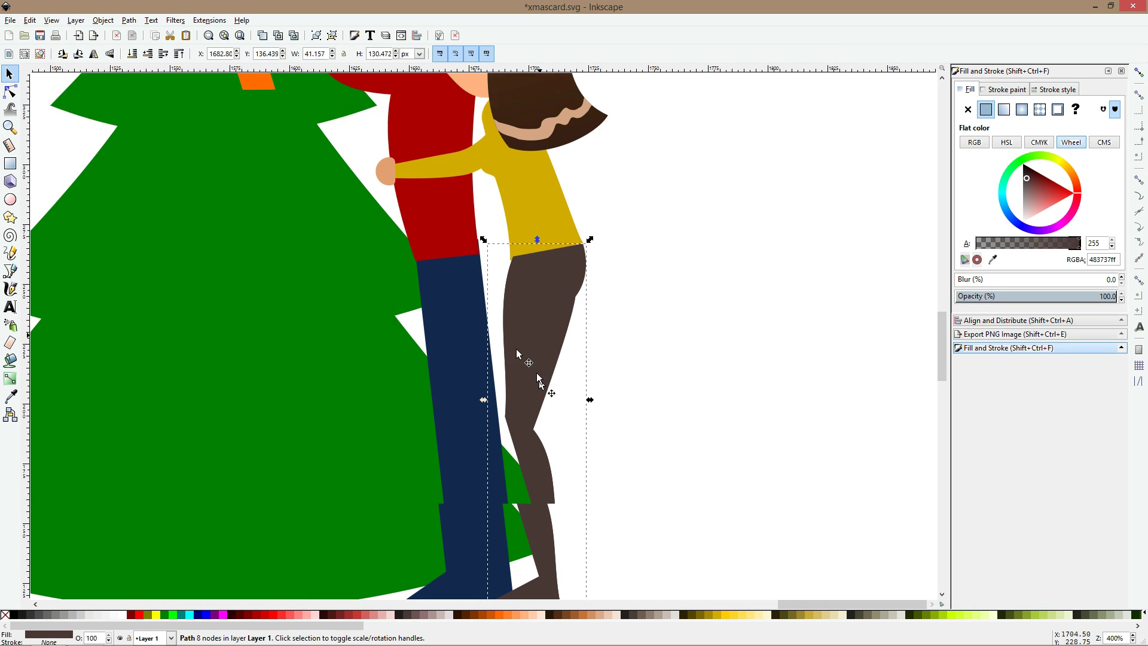
scroll(536, 383, "down", 2)
left_click(9, 91)
left_click_drag(436, 345, 514, 419)
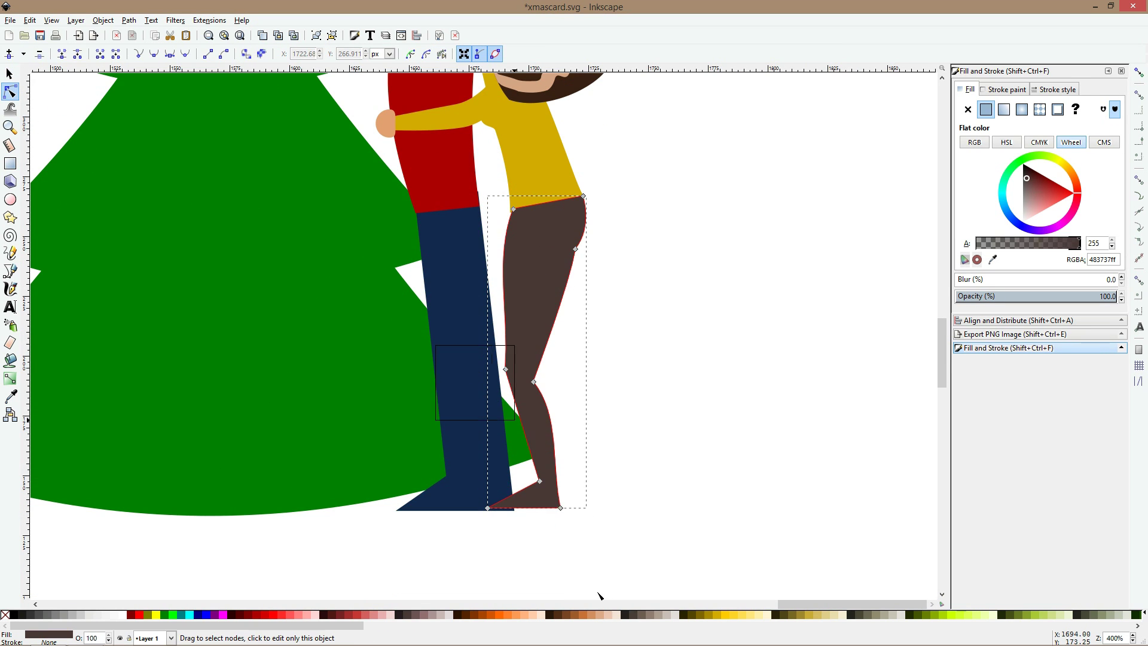
left_click_drag(599, 595, 598, 596)
left_click_drag(563, 509, 585, 510)
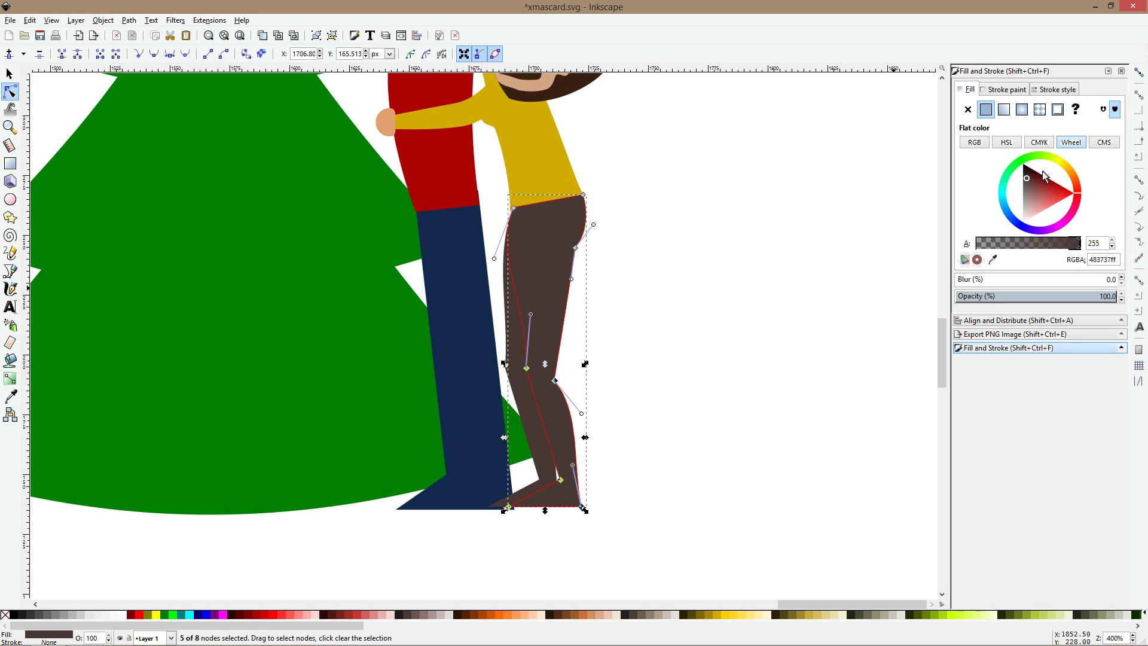
- Darken the duplicated leg's fill to 2c2929 and lower it behind the original trousers
left_click_drag(1026, 179, 1023, 174)
key("s")
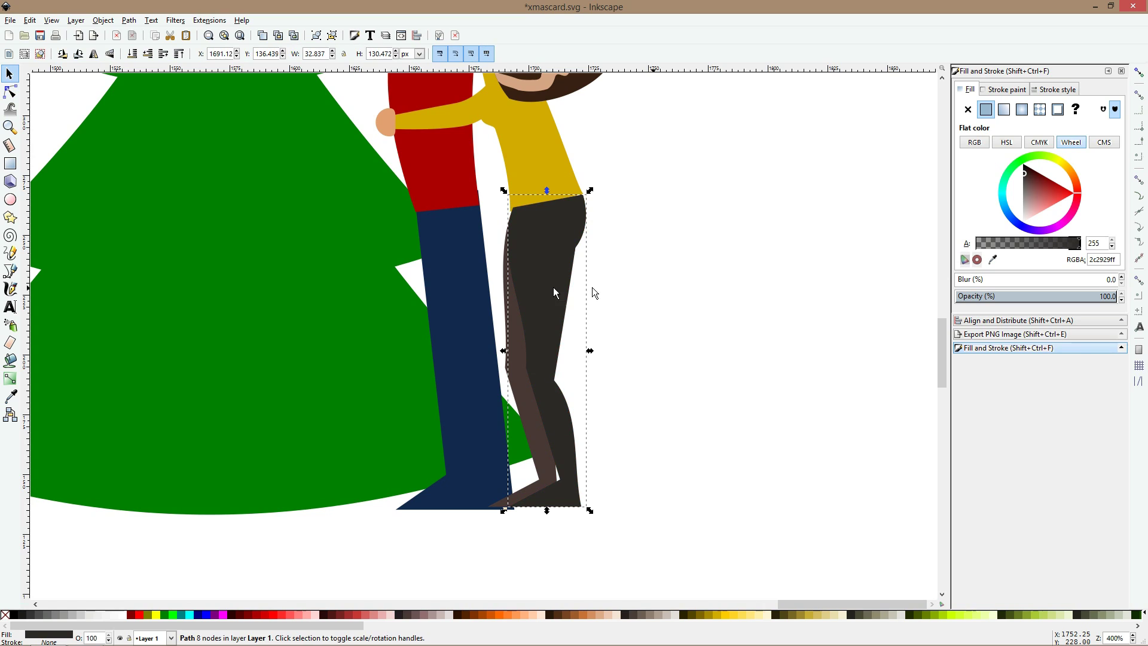
key("Page_Down")
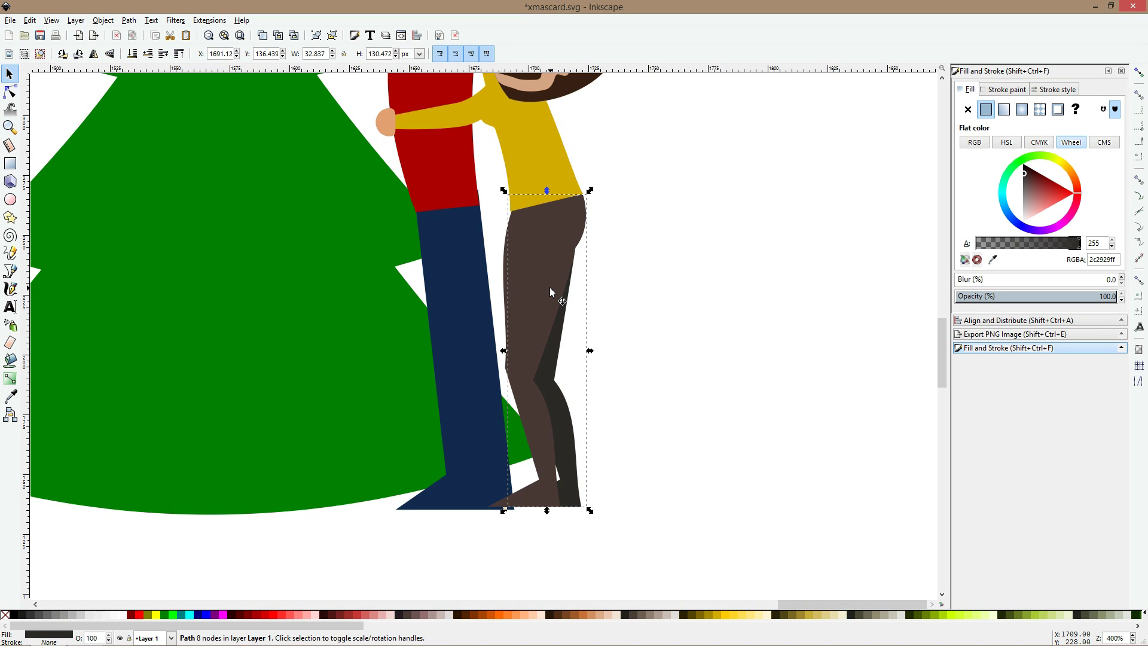
left_click(630, 296)
scroll(632, 295, "down", 4)
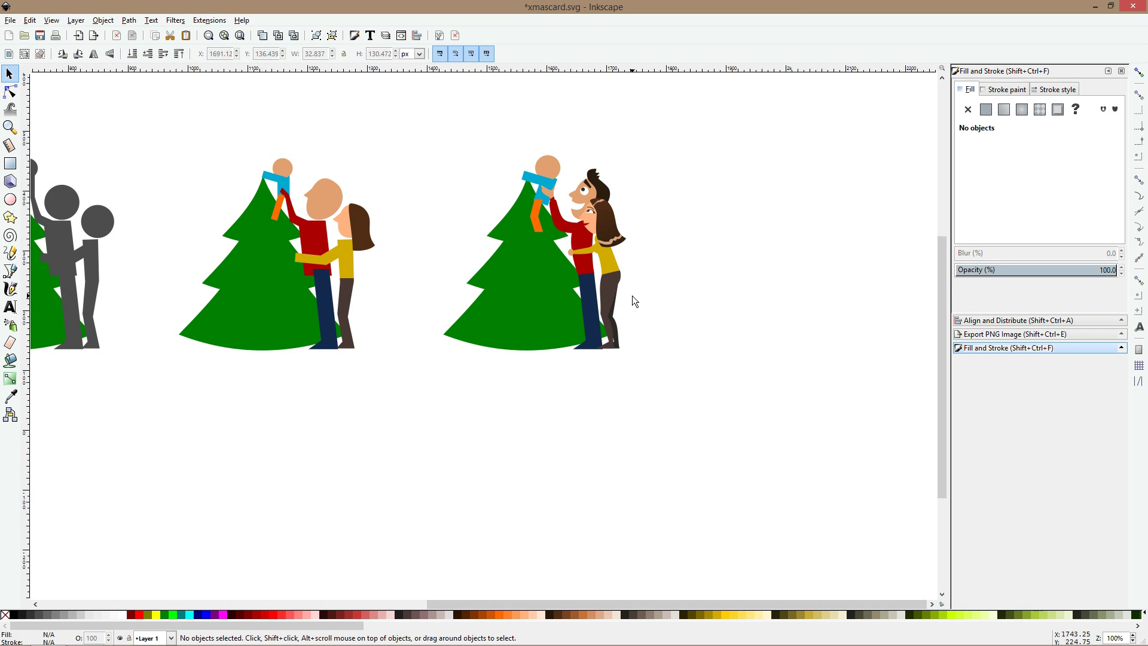
- Add a node below the waist on the back edge of the man's trousers and shape the edge into a rounded seat
scroll(612, 294, "up", 2)
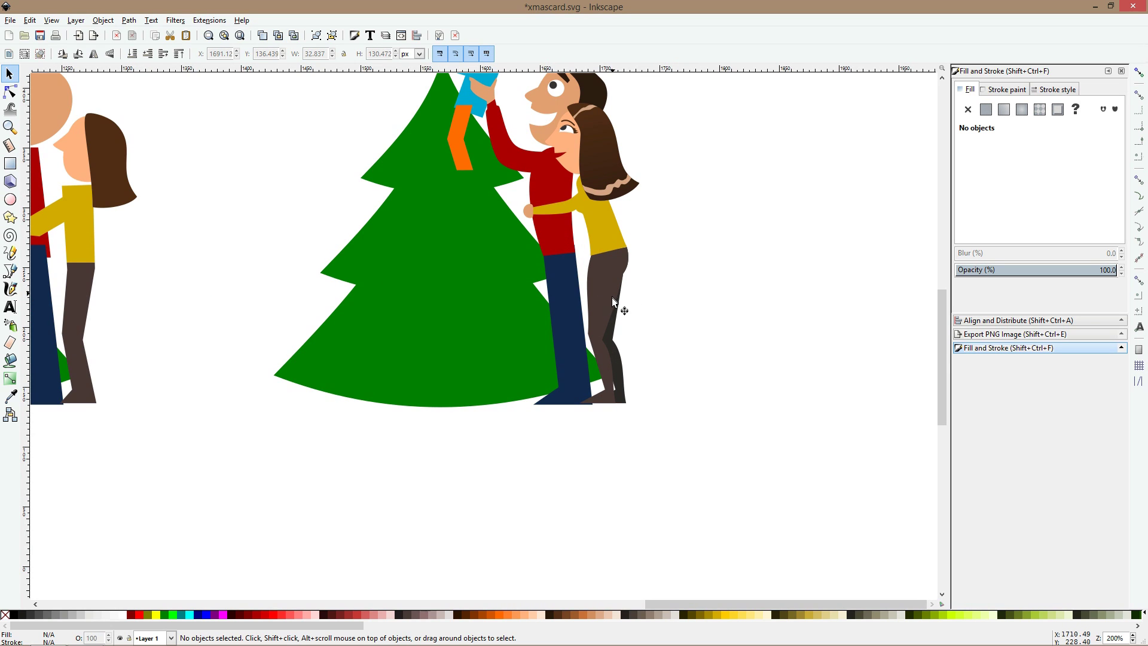
left_click(546, 282)
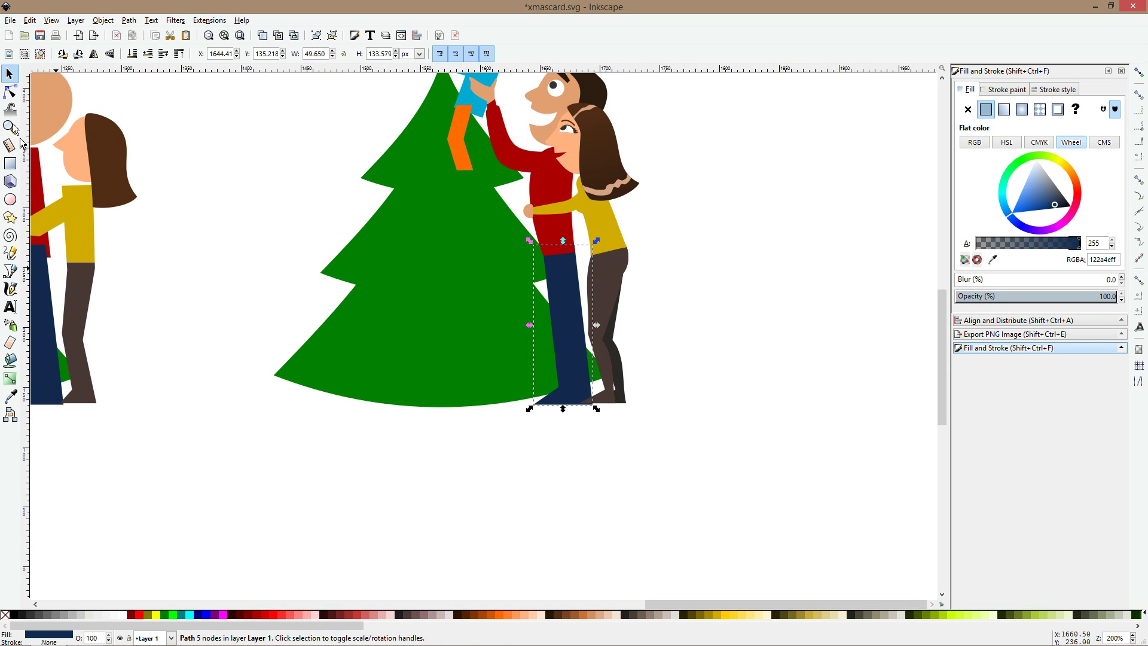
left_click(10, 95)
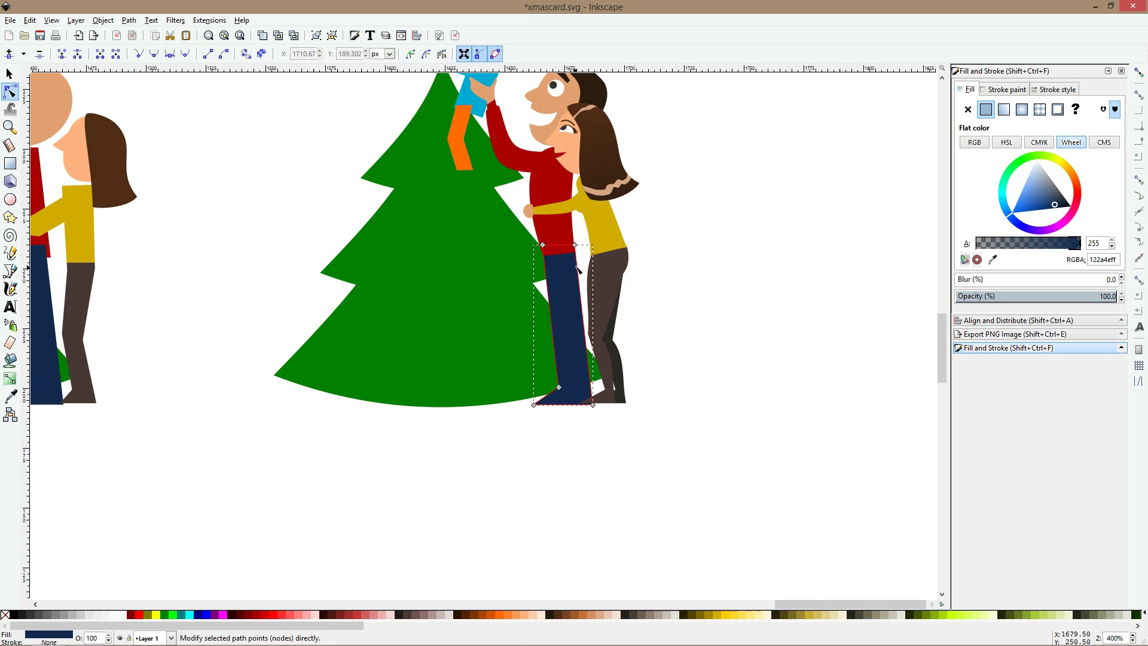
scroll(576, 265, "up", 3)
double_click(580, 261)
left_click_drag(581, 274, 583, 365)
key("ctrl+z")
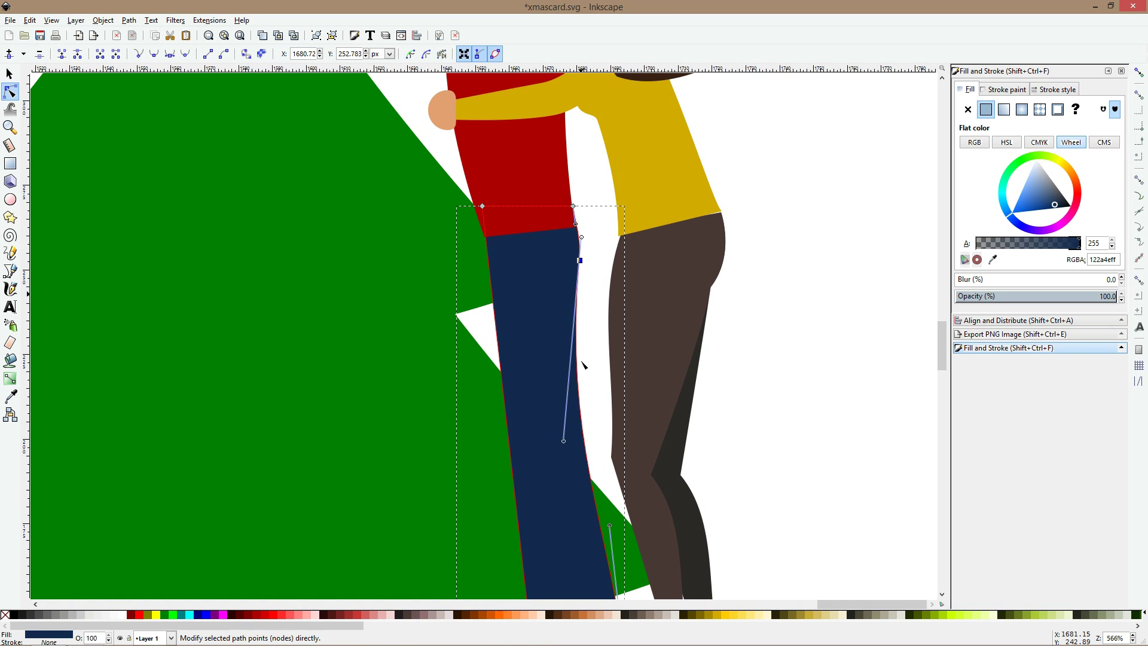
- Add a knee node on the front edge of the man's trousers, pull it forward, and bow the back edge inward
left_click(507, 422)
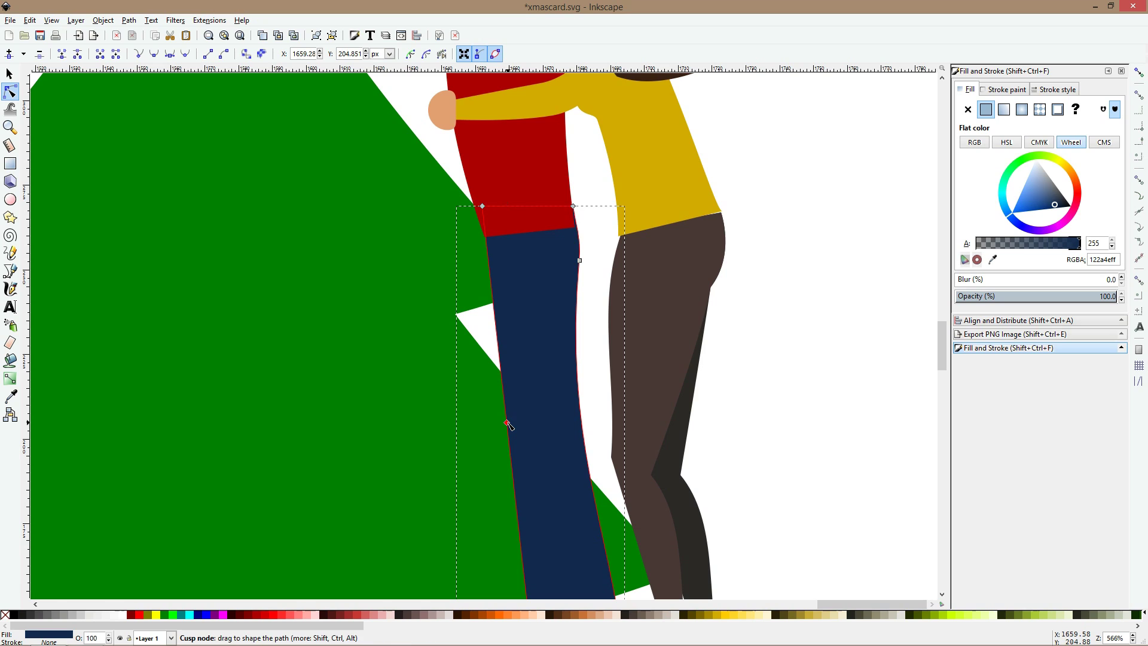
scroll(512, 428, "down", 4)
scroll(513, 428, "down", 2)
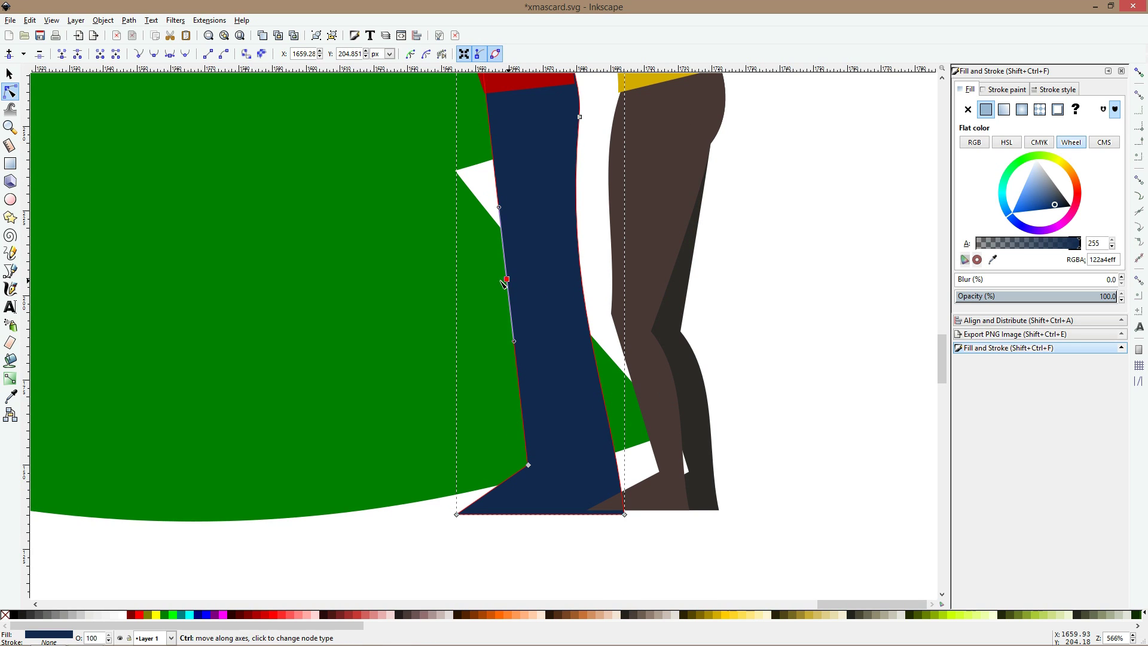
left_click_drag(504, 284, 491, 288)
left_click_drag(586, 275, 547, 278)
left_click(579, 118)
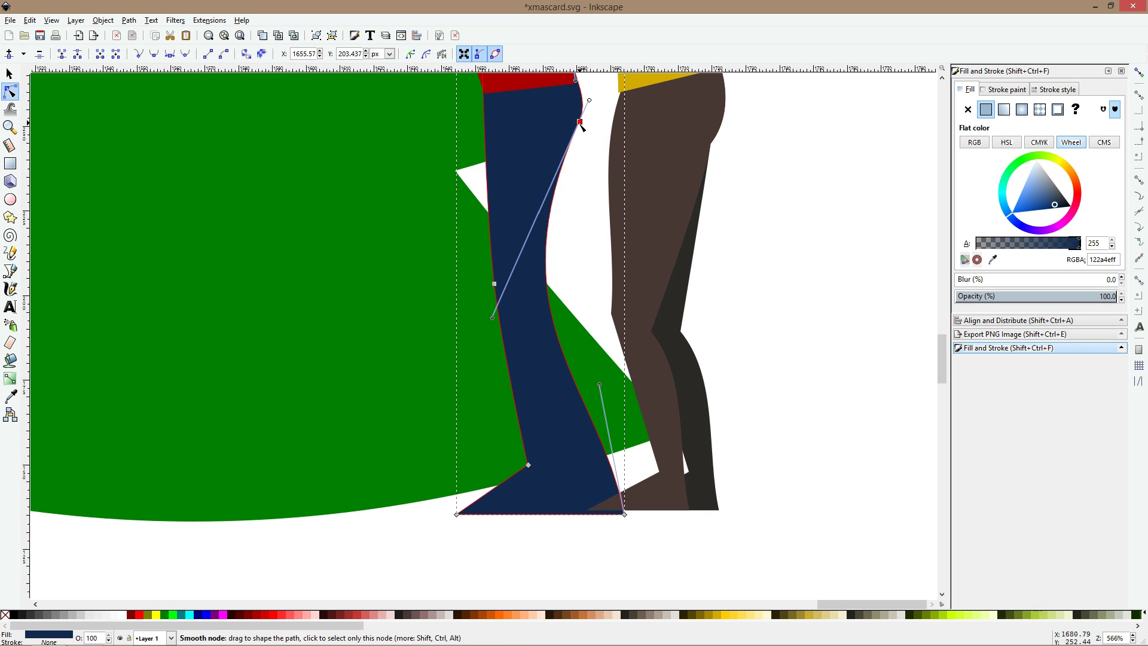
left_click_drag(557, 289, 569, 289)
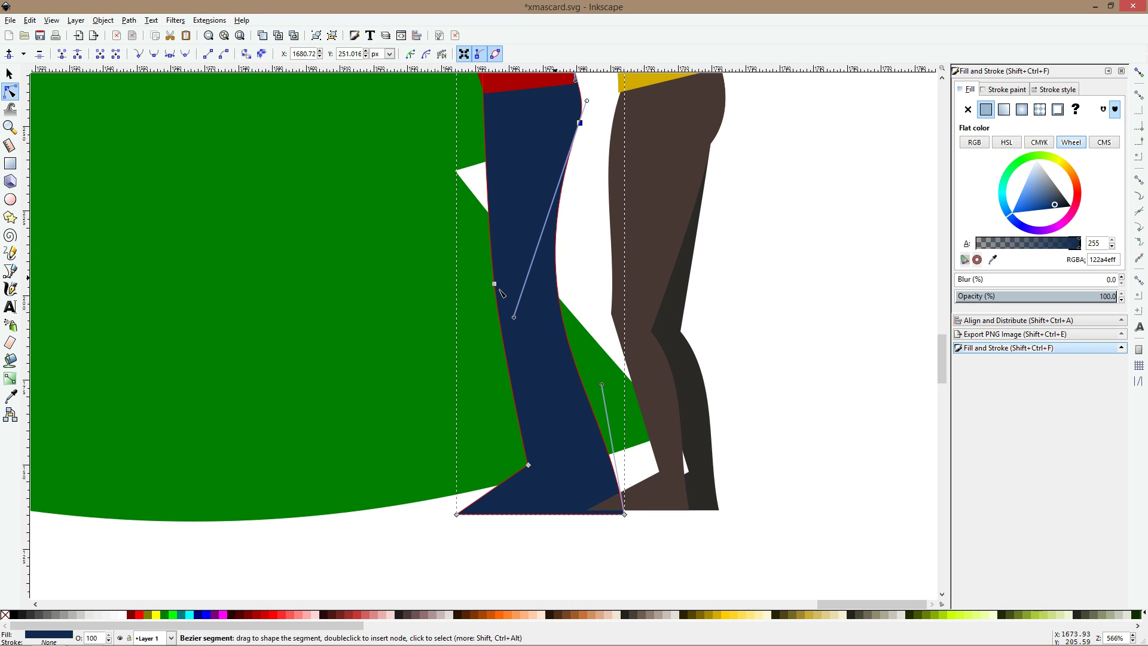
left_click_drag(494, 283, 498, 283)
- Move the man's front ankle node slightly back and round the upper edge of his foot
left_click_drag(528, 465, 539, 464)
left_click_drag(476, 510, 470, 498)
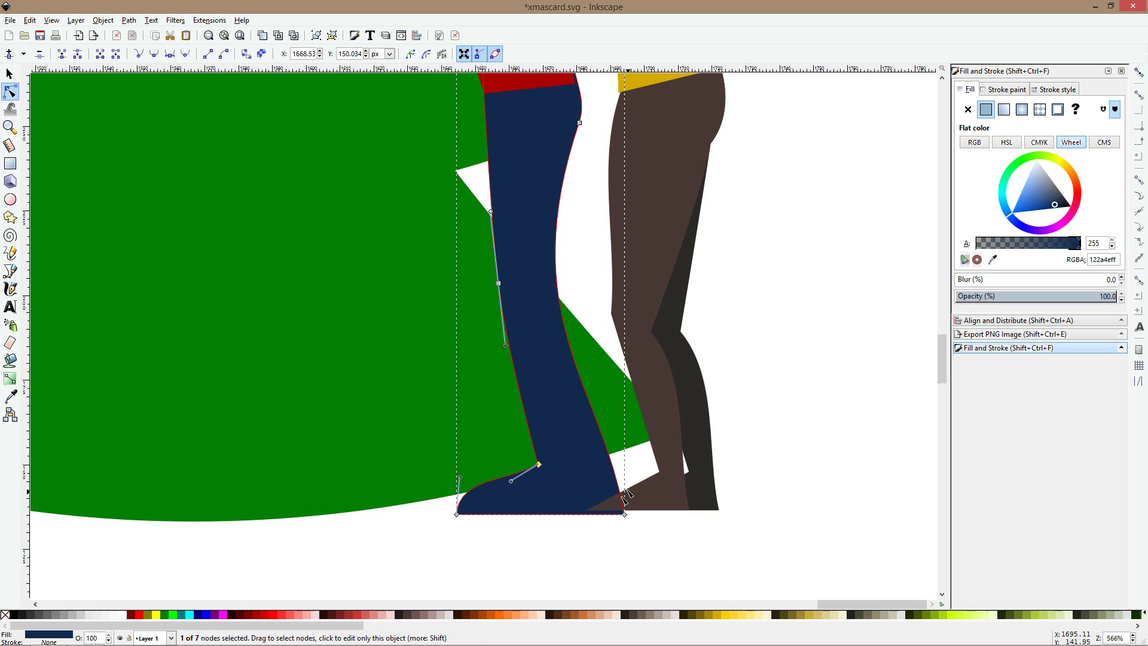
key("s")
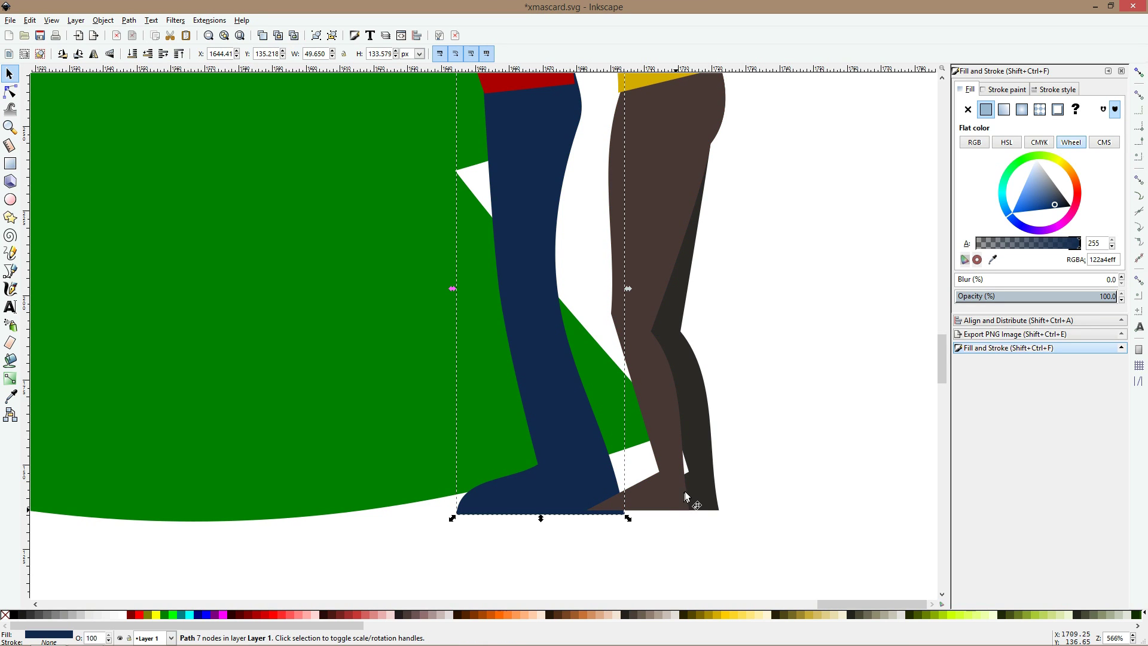
- Stretch both of the woman's leg shapes slightly downward so her feet reach just below the man's
scroll(689, 492, "down", 2)
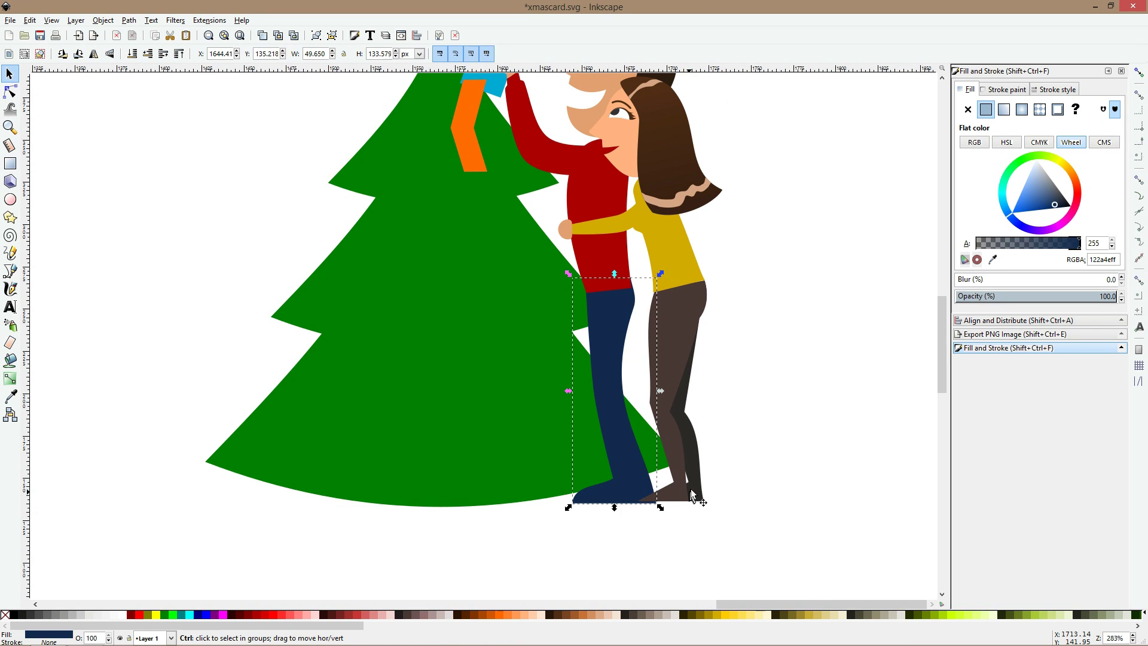
left_click(698, 428, "ctrl")
left_click(684, 487, "shift")
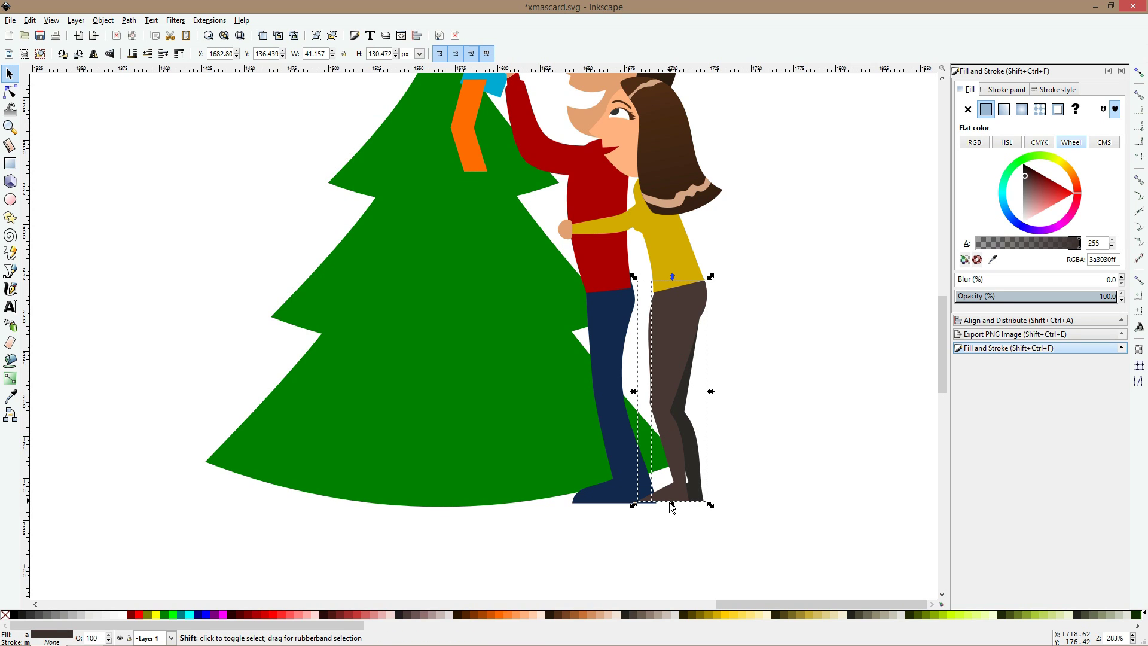
left_click_drag(670, 506, 673, 508)
left_click(757, 464)
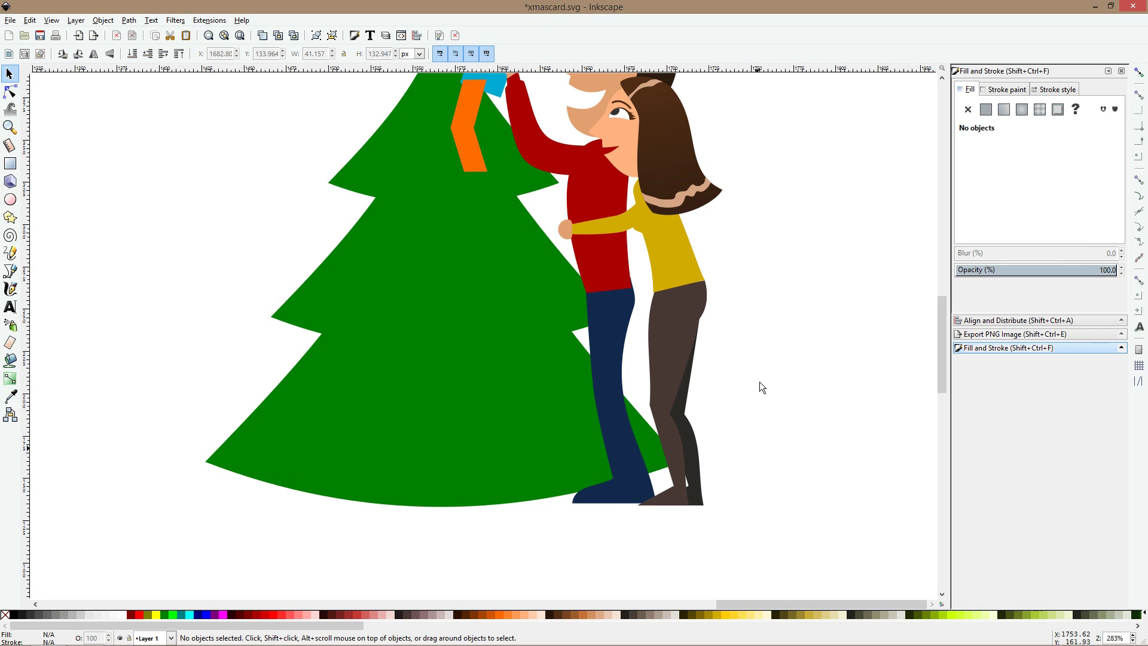
- Shorten both of the woman's leg shapes by lowering their shared waist edge while keeping the feet in place
key("1")
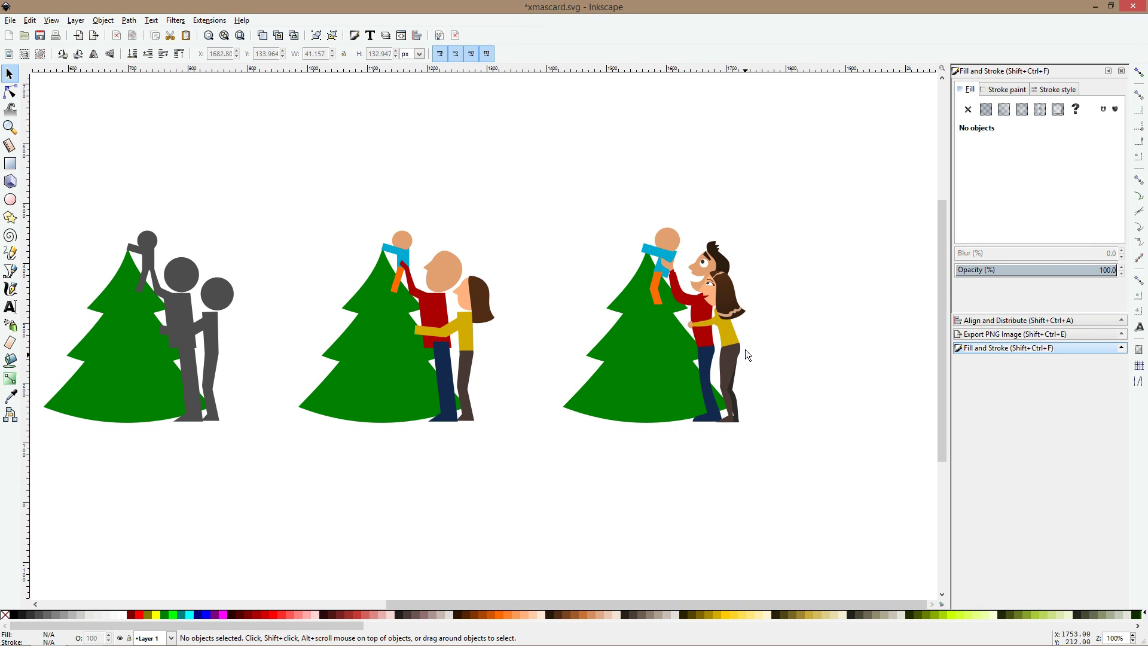
key("grave")
left_click(690, 314)
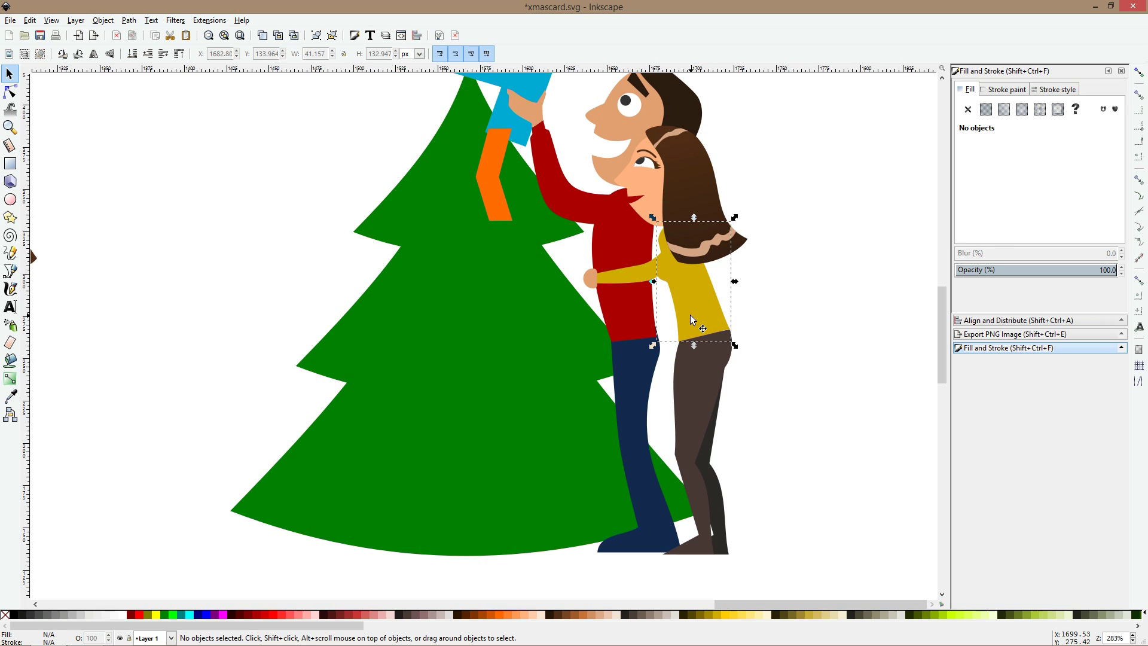
left_click(708, 356)
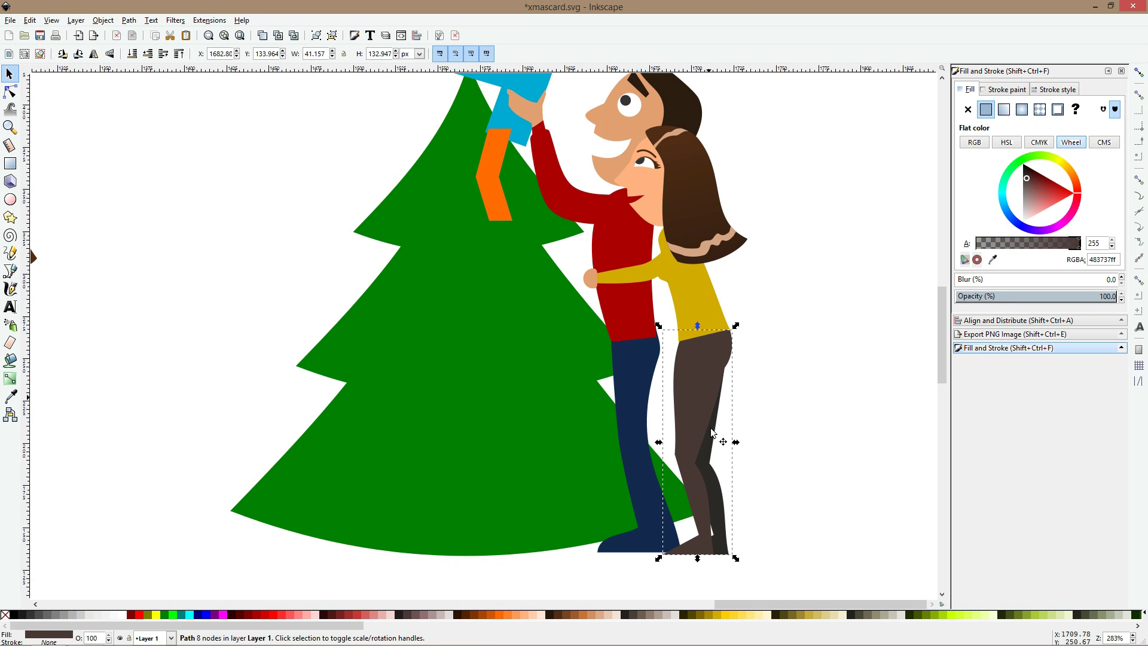
left_click(717, 433, "shift")
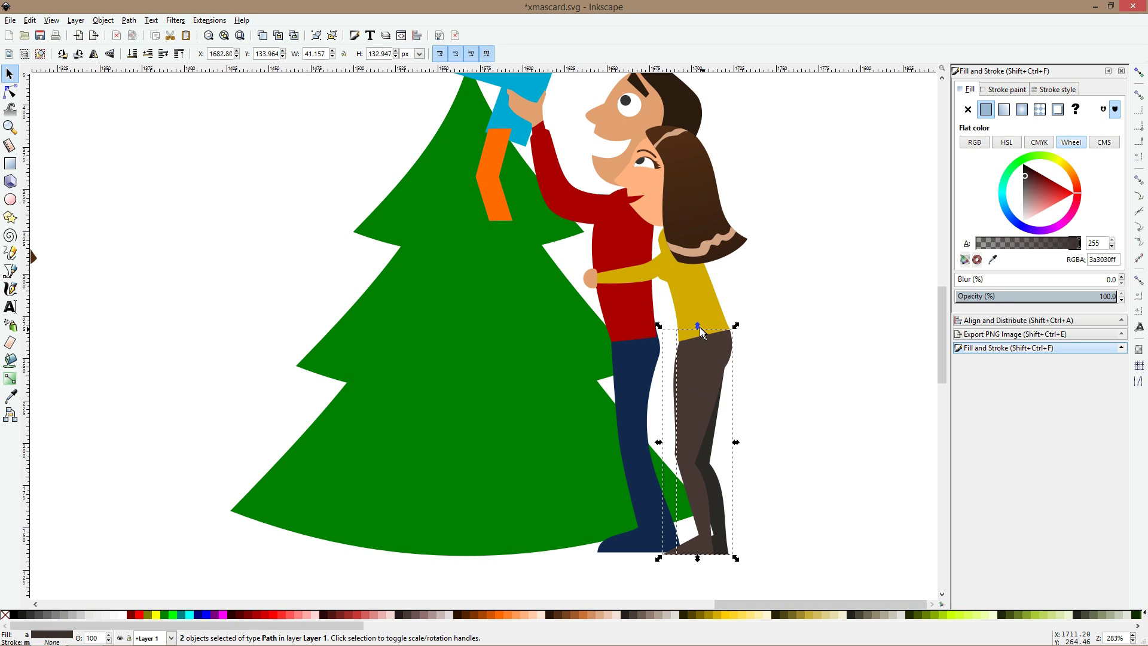
left_click_drag(697, 326, 697, 349)
- Lengthen the woman's yellow sweater by moving its lower hem nodes down to meet the lowered trouser waist
left_click(711, 318)
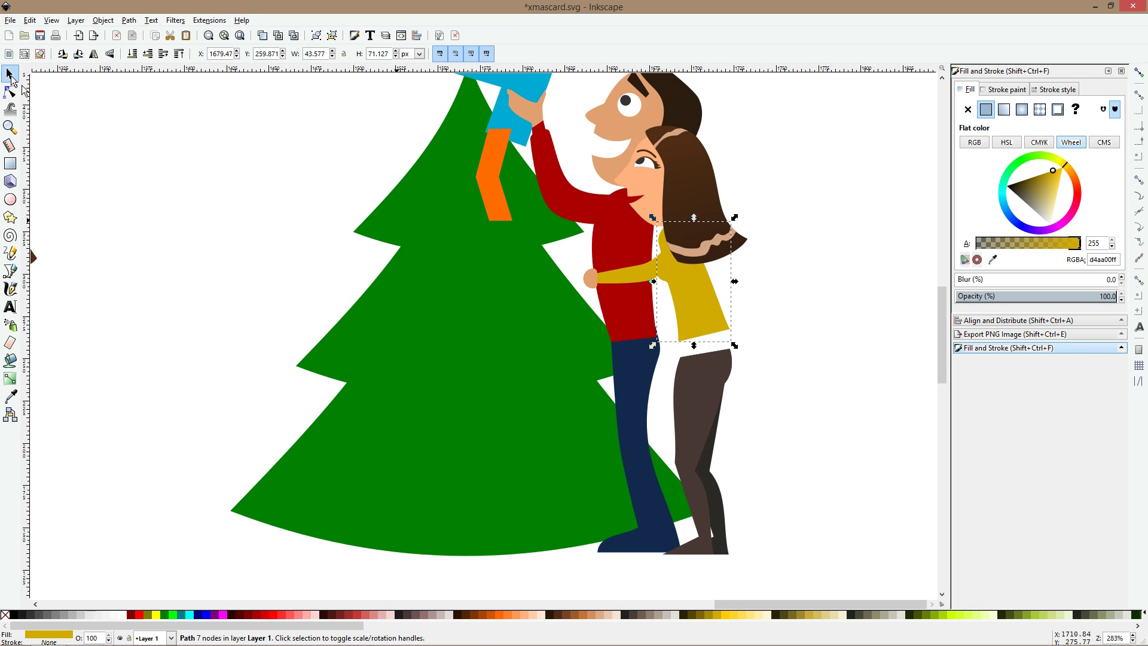
left_click(17, 91)
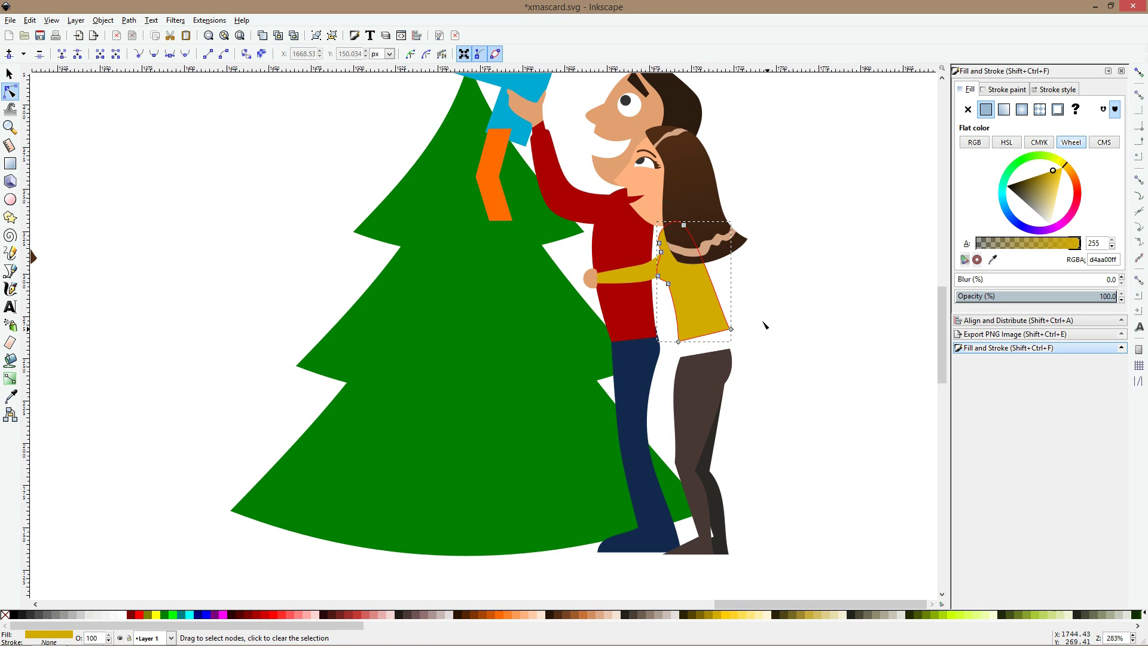
left_click_drag(728, 335, 735, 350)
left_click(782, 352)
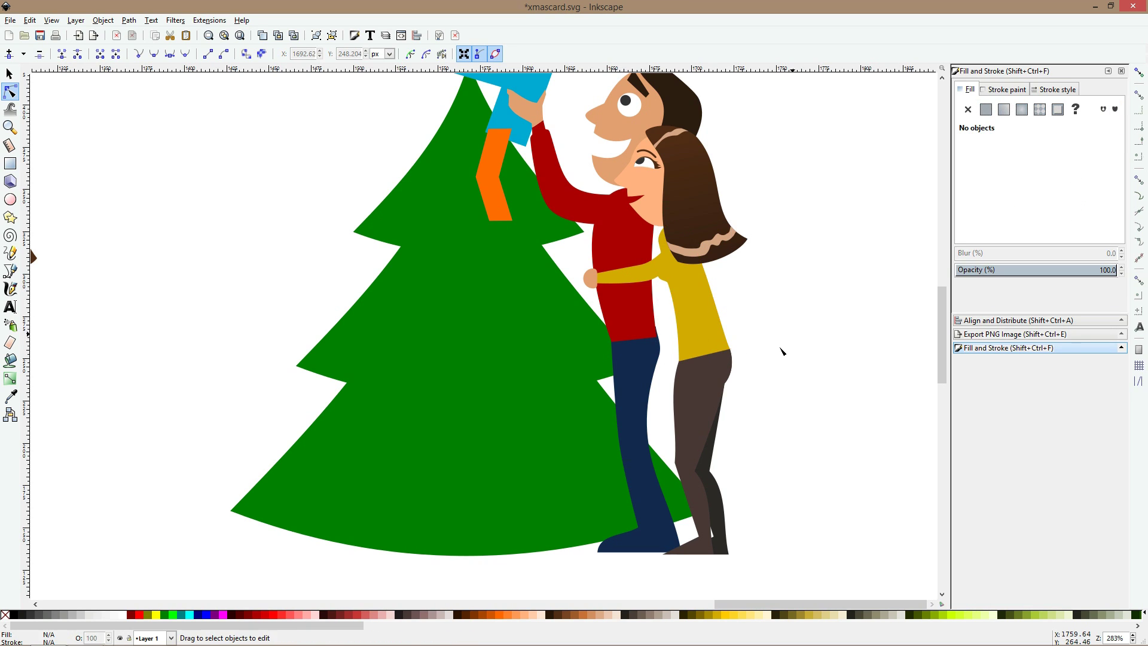
- Bow the bottom hem of the woman's yellow sweater downward into a gentle curve
scroll(776, 349, "down", 2)
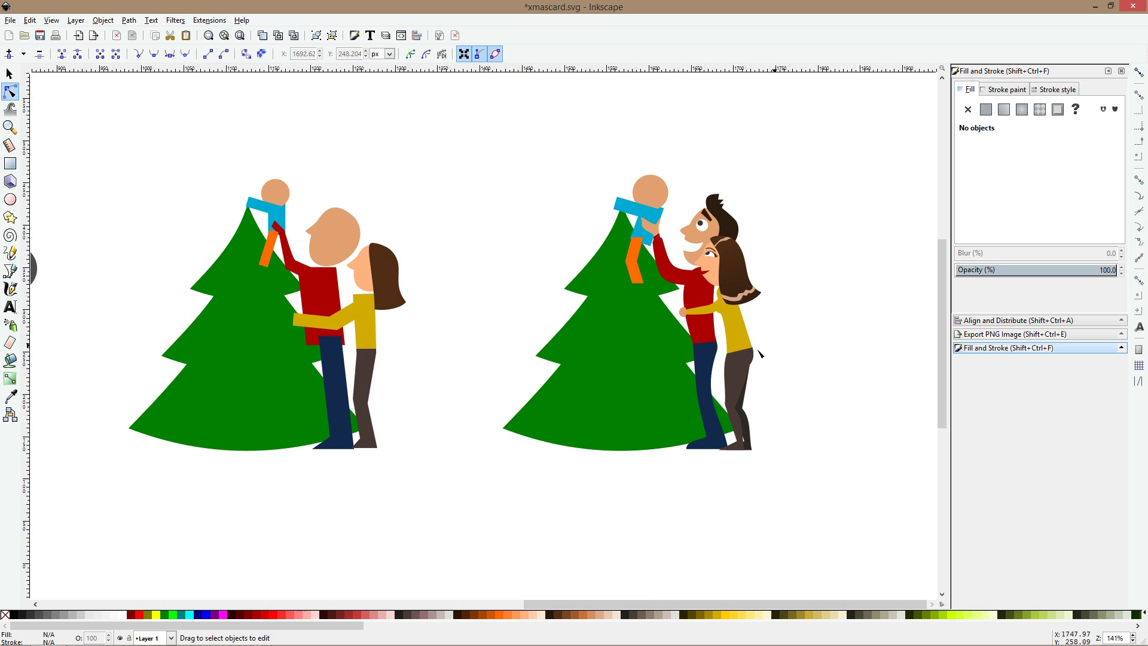
scroll(759, 354, "up", 4)
left_click(692, 350)
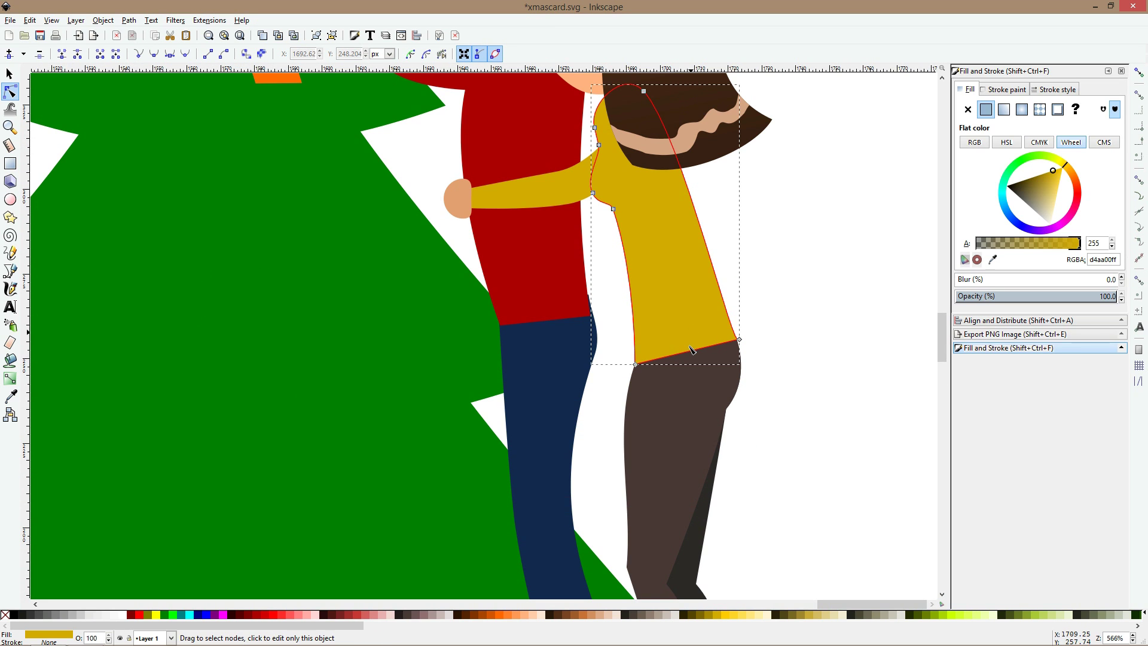
left_click_drag(688, 359, 669, 362)
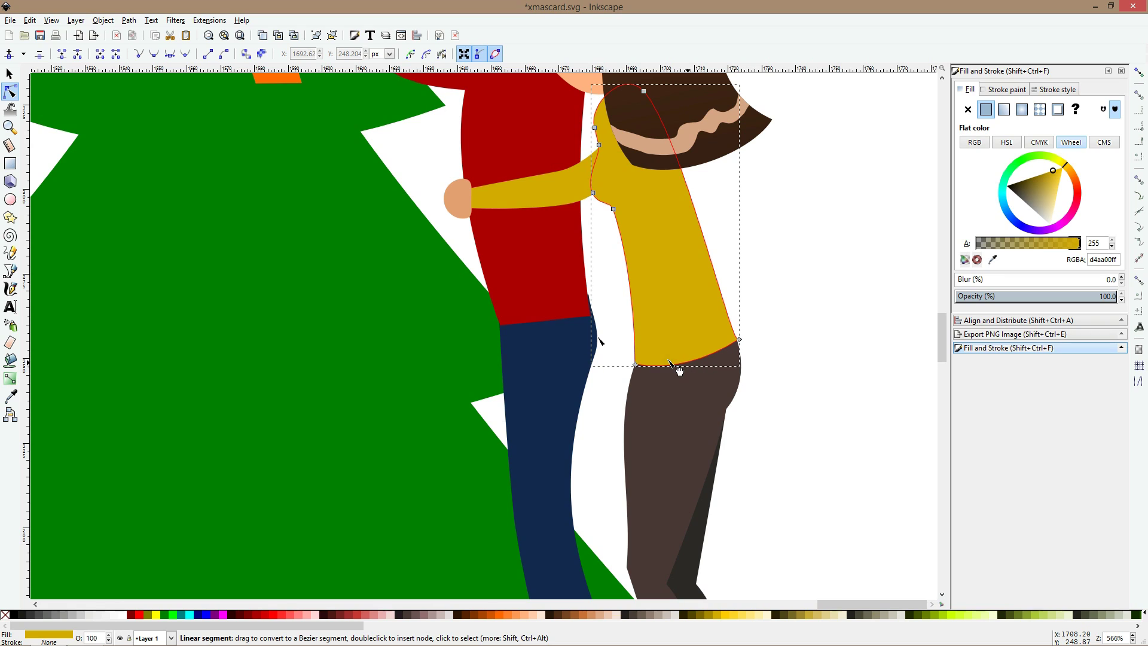
- Curve the bottom hem of the man's red sweater downward and move its back corner node slightly outward
left_click(543, 324)
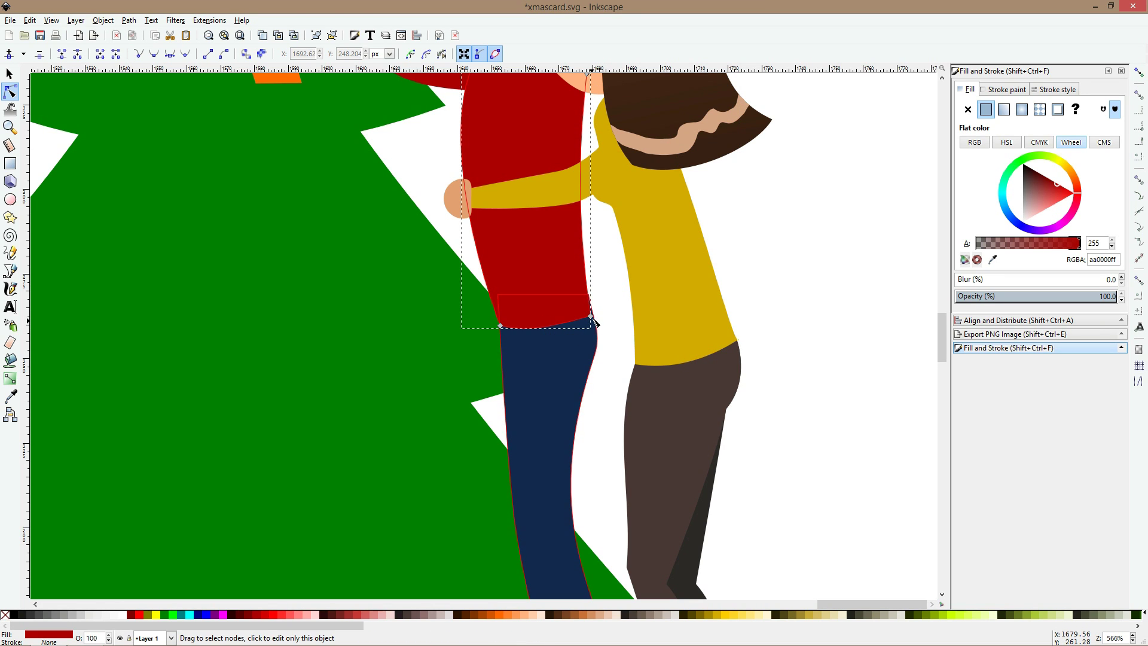
left_click_drag(591, 318, 594, 314)
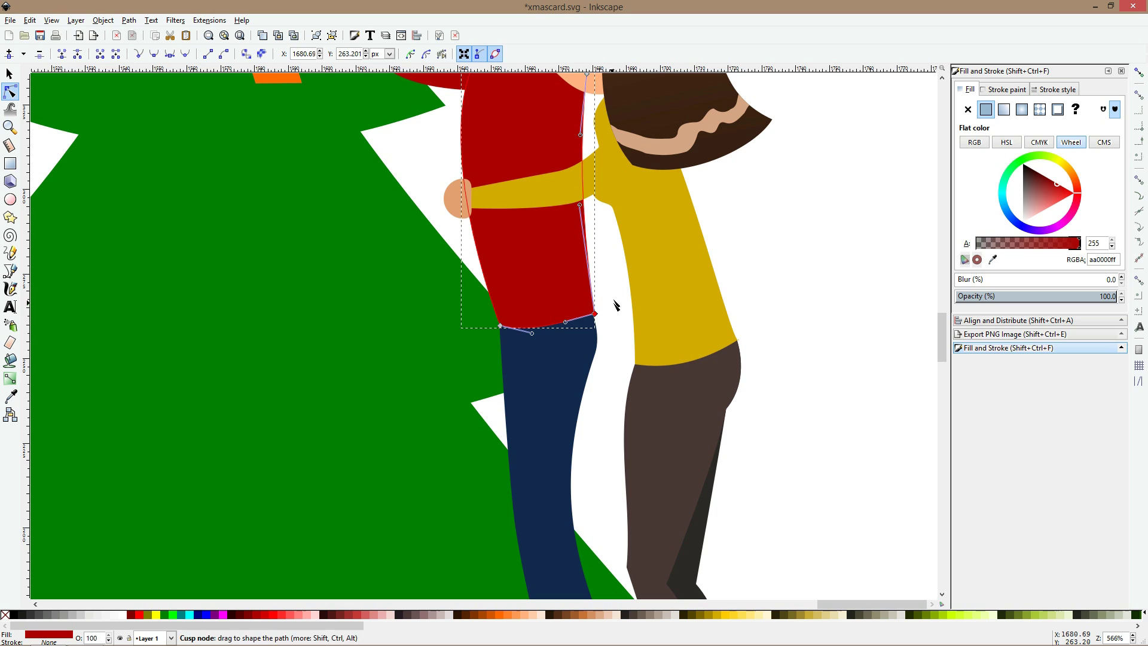
left_click(610, 325)
scroll(604, 328, "down", 2)
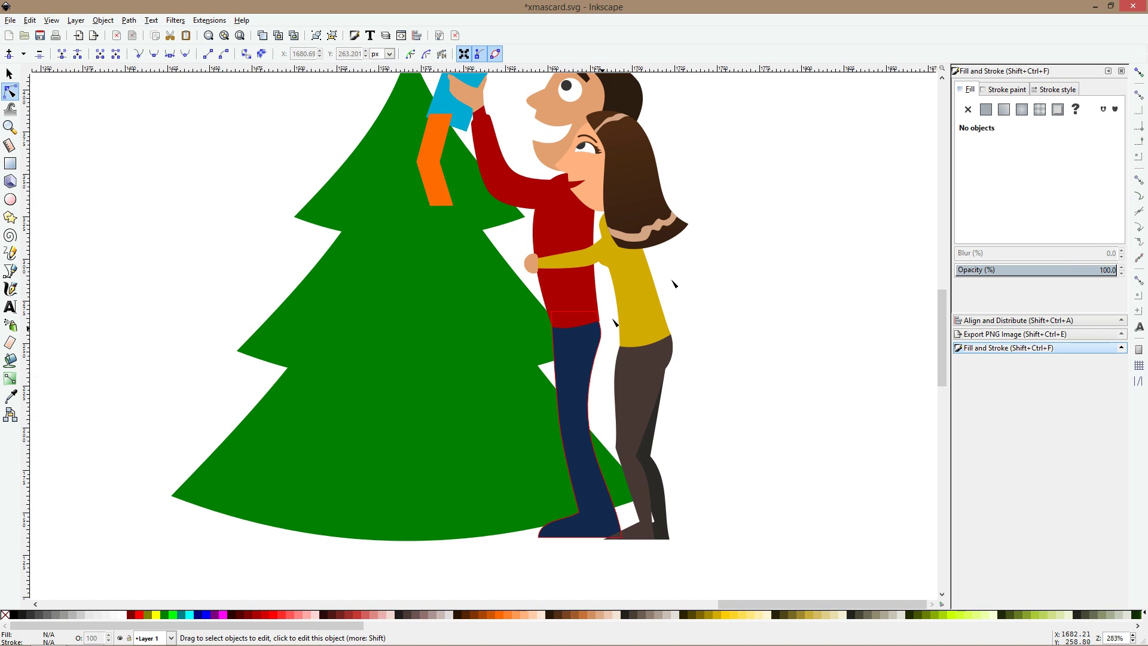
- Convert the child's head circle to a path and nudge its side and bottom nodes into a less regular head shape
scroll(712, 266, "up", 1)
scroll(717, 263, "up", 5)
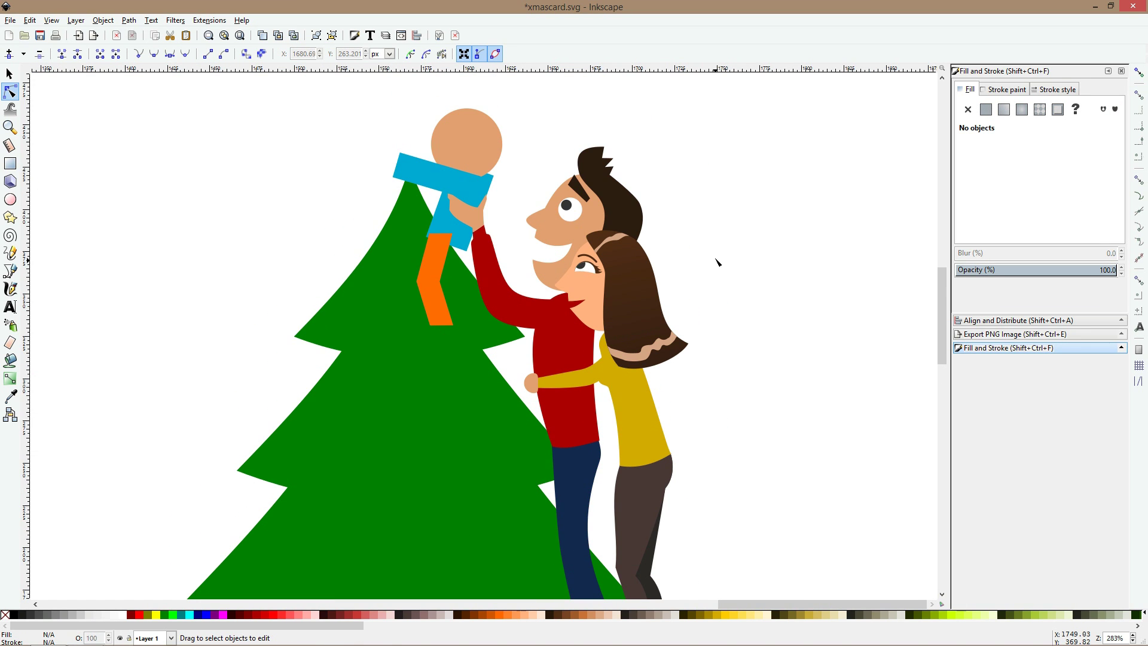
scroll(717, 261, "down", 2)
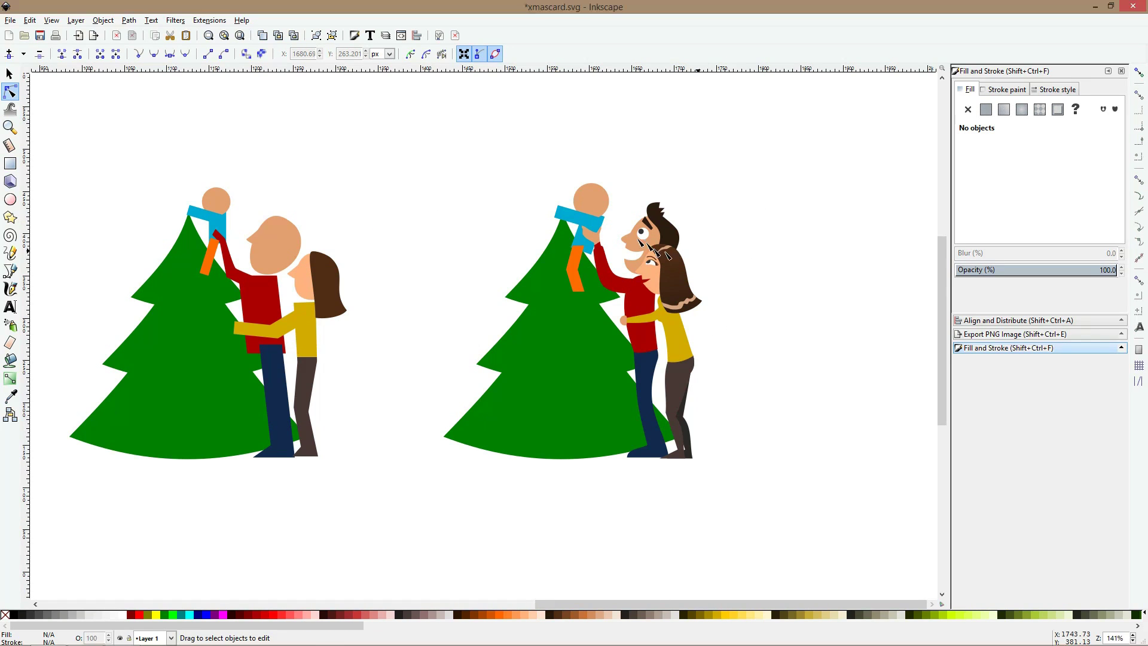
scroll(569, 198, "up", 4)
left_click(592, 217)
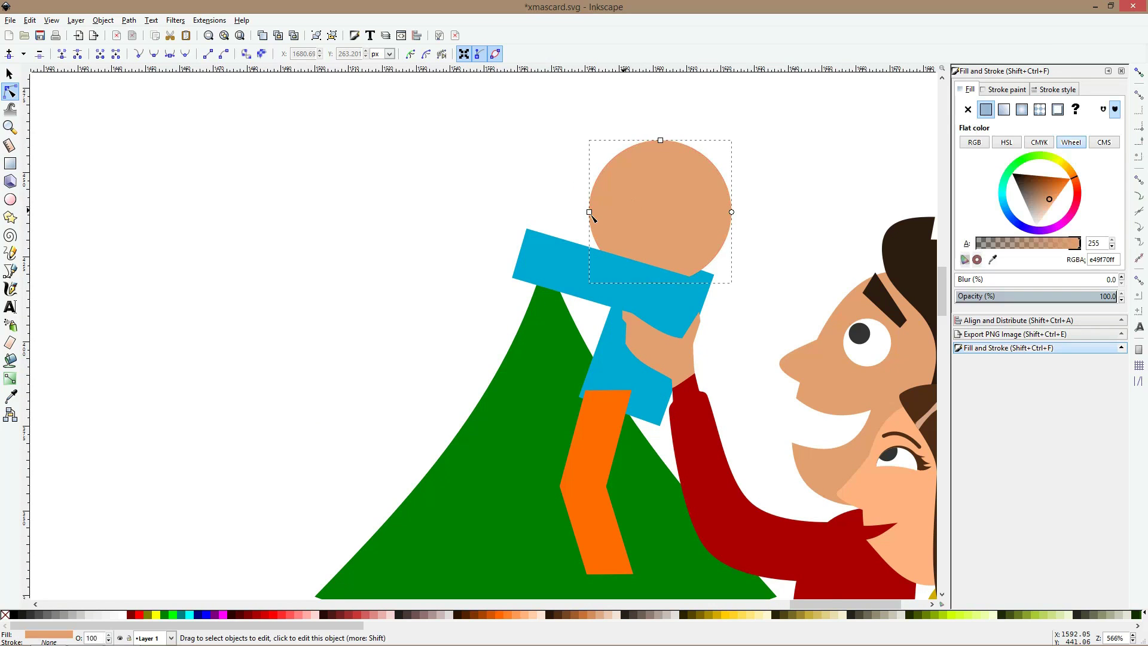
key("ctrl+shift+c")
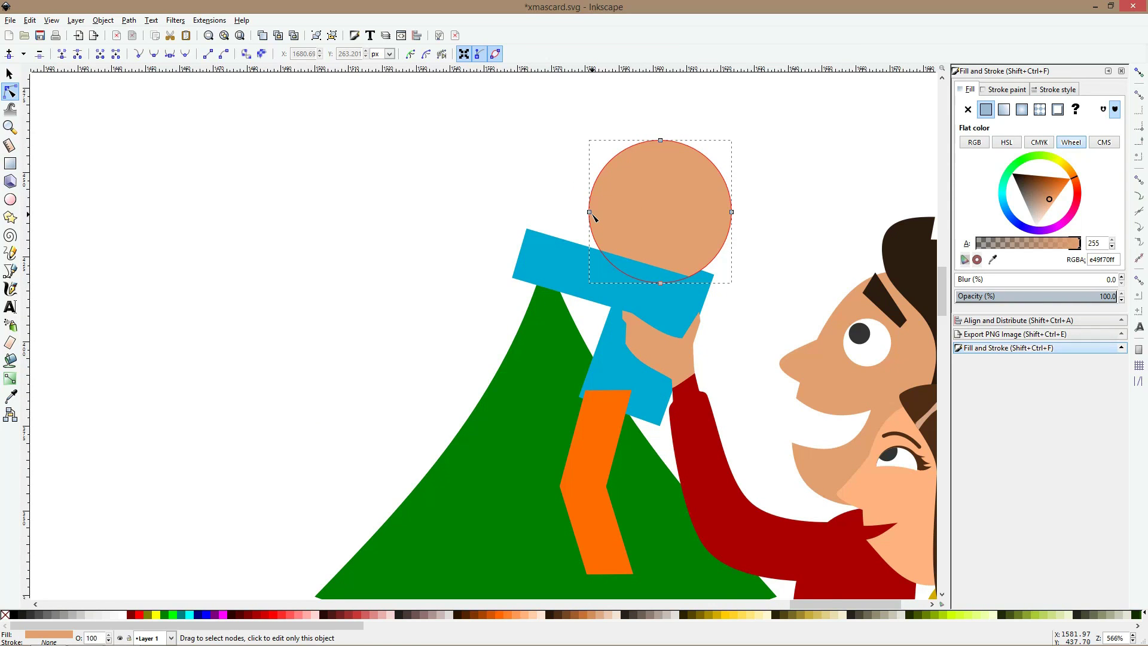
left_click_drag(590, 213, 594, 212)
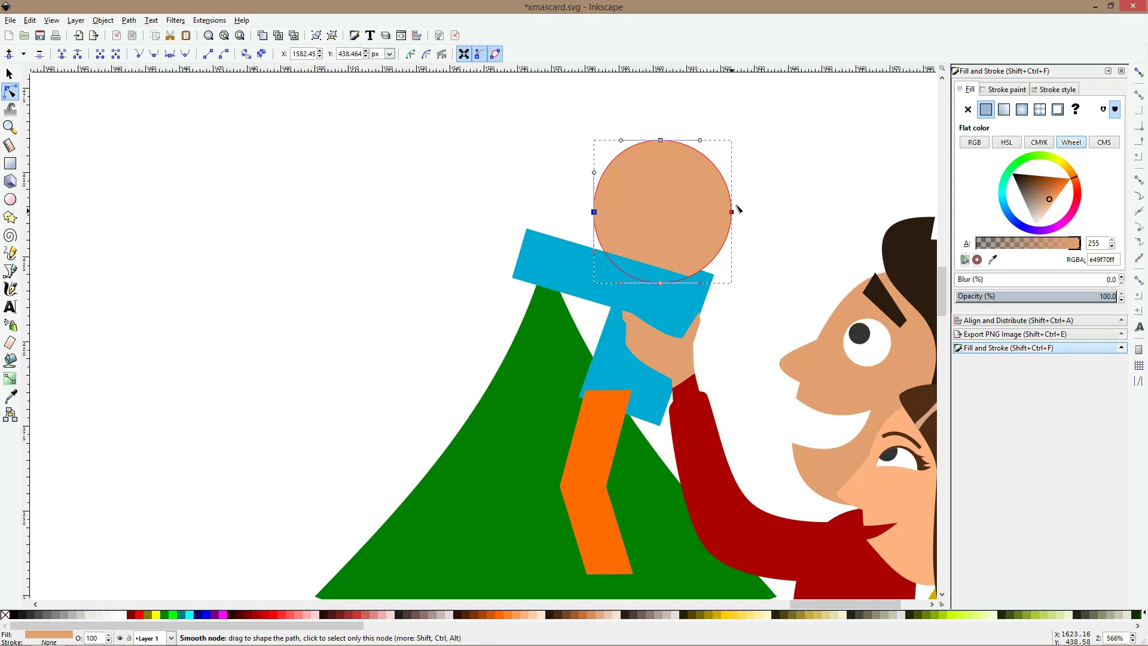
left_click_drag(733, 213, 733, 207)
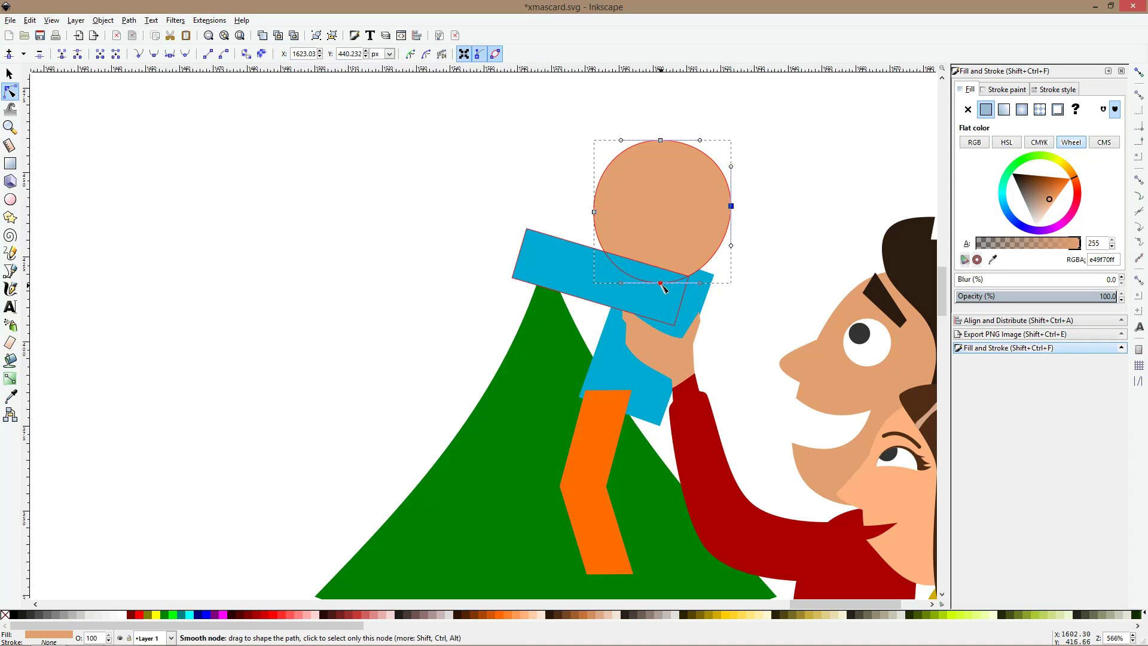
left_click_drag(661, 283, 666, 282)
- Draw a dark triangular mouth shape across the child's lower face and bow its upper and lower edges downward
left_click(11, 271)
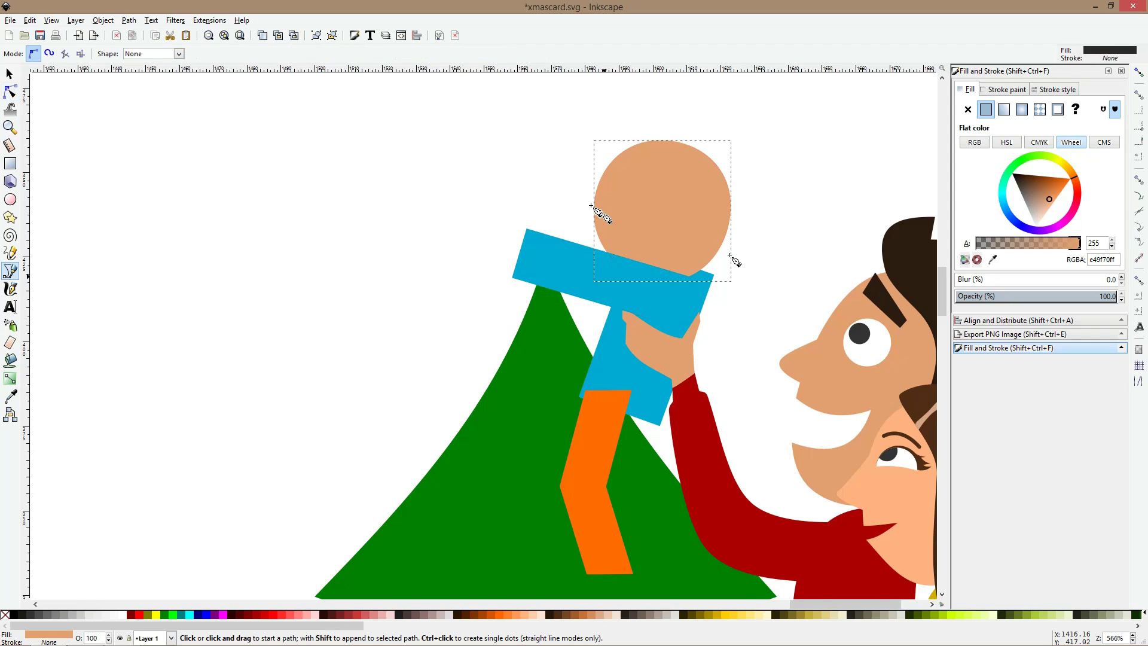
scroll(596, 210, "up", 2)
left_click(582, 239)
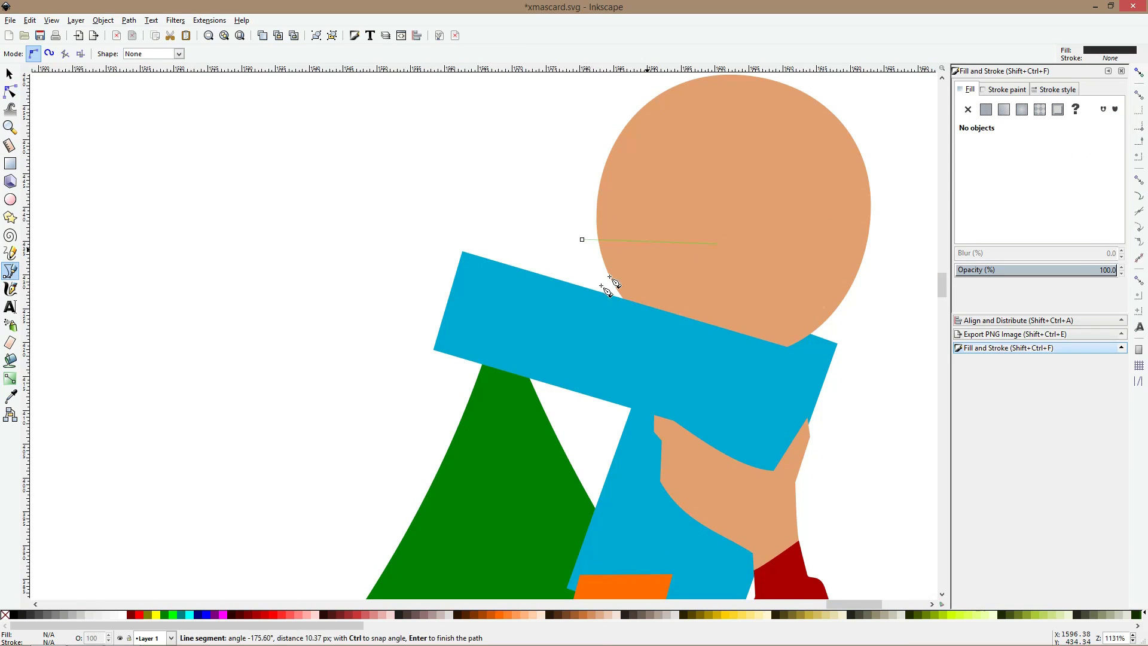
left_click(597, 310)
left_click(582, 239)
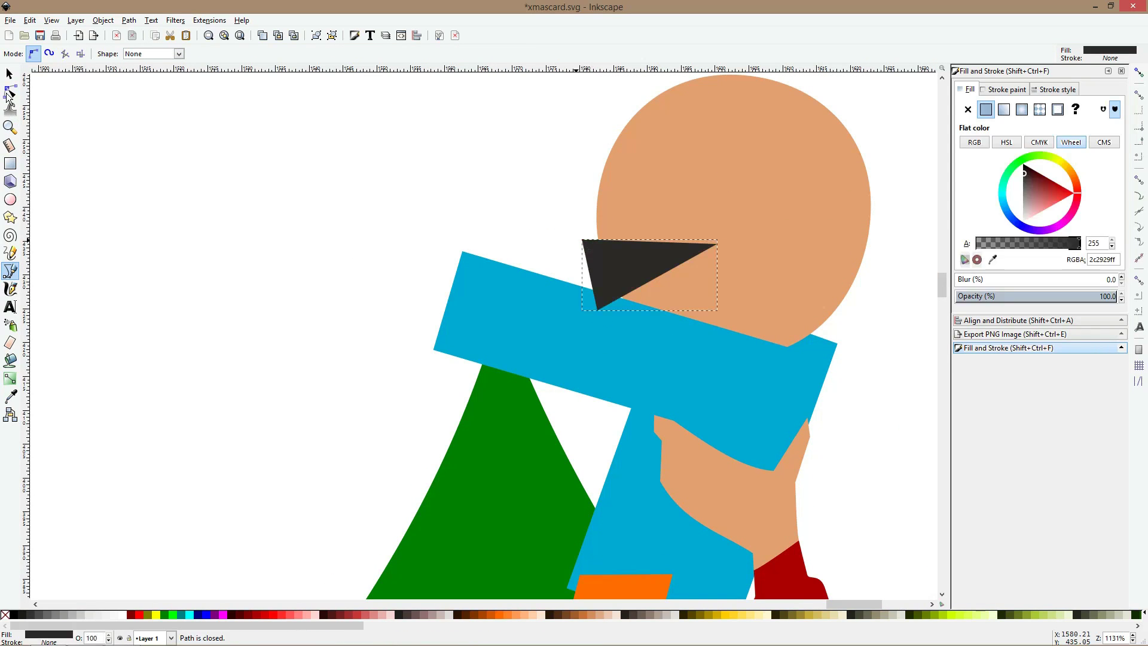
left_click(11, 91)
left_click_drag(651, 242, 664, 296)
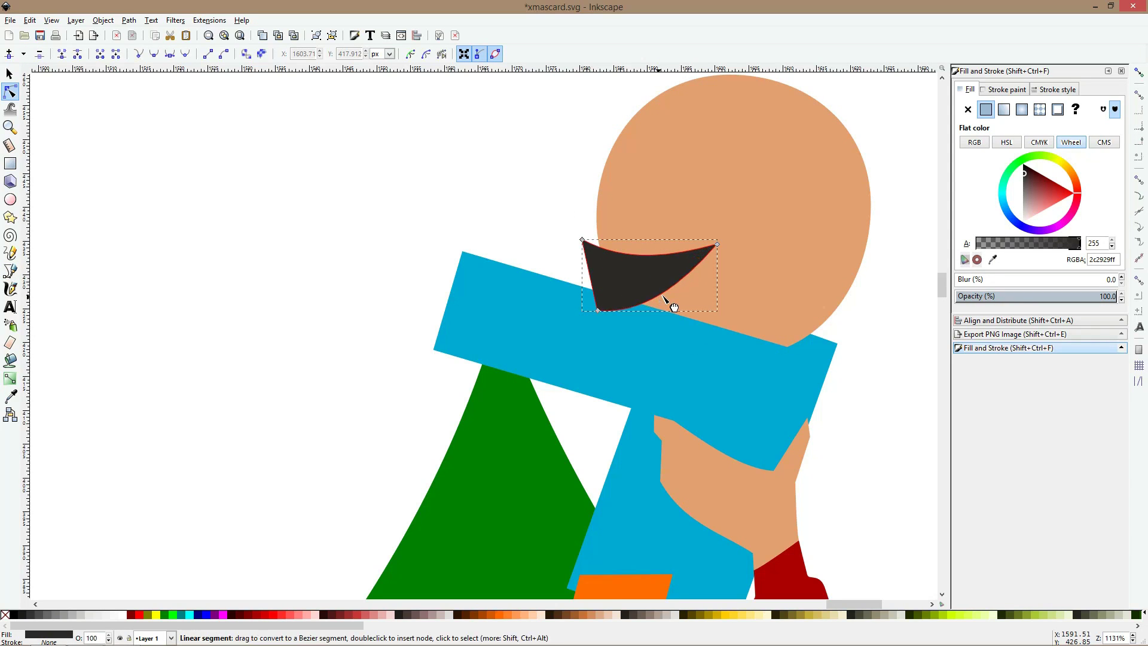
- Subtract the mouth shape from the child's head to leave an open smile
key("s")
left_click(676, 189, "shift")
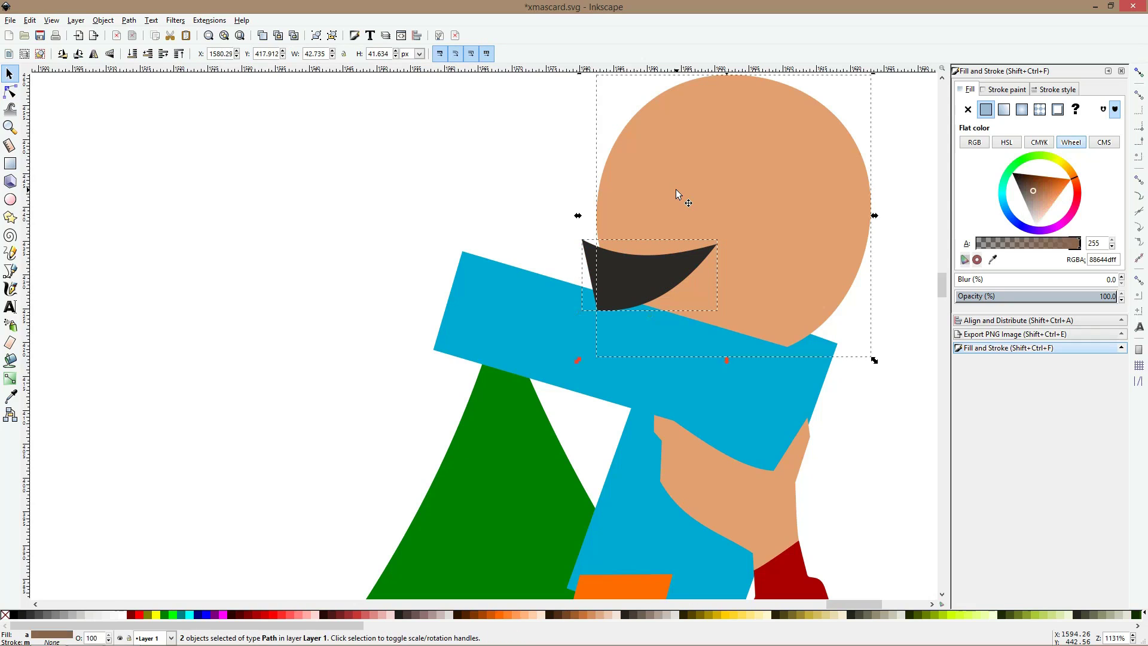
key("ctrl+minus")
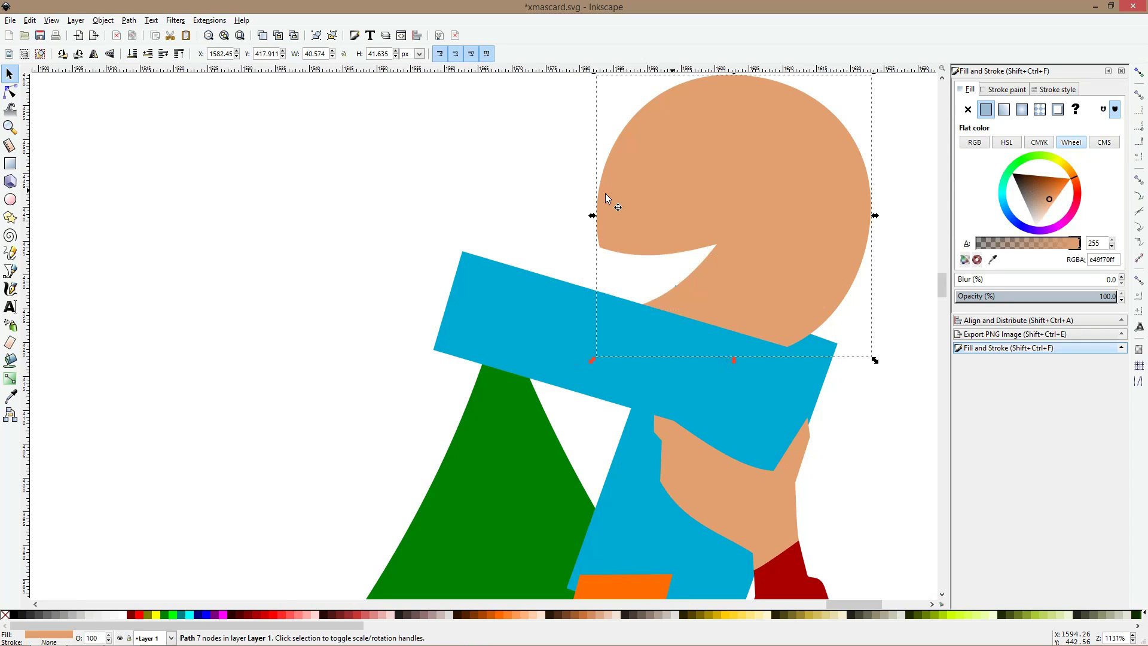
- Draw an ellipse about 8.75 by 4.95 px at the front of the child's face as a nose and fill it with the head's skin colour
left_click(12, 201)
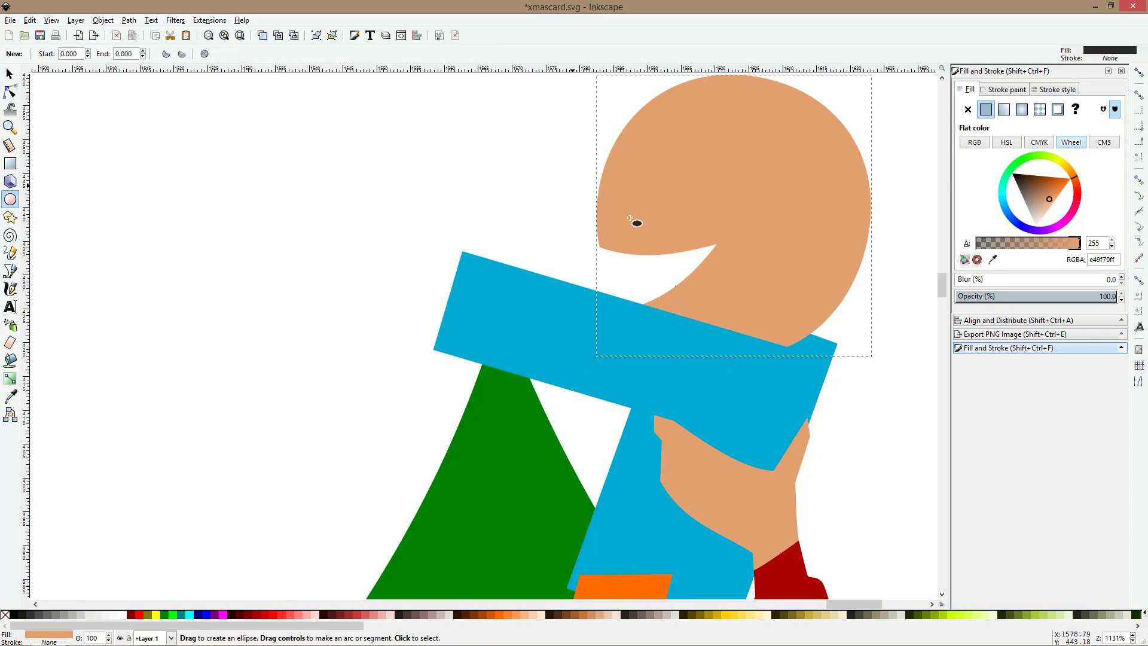
left_click_drag(629, 219, 571, 185)
key("s")
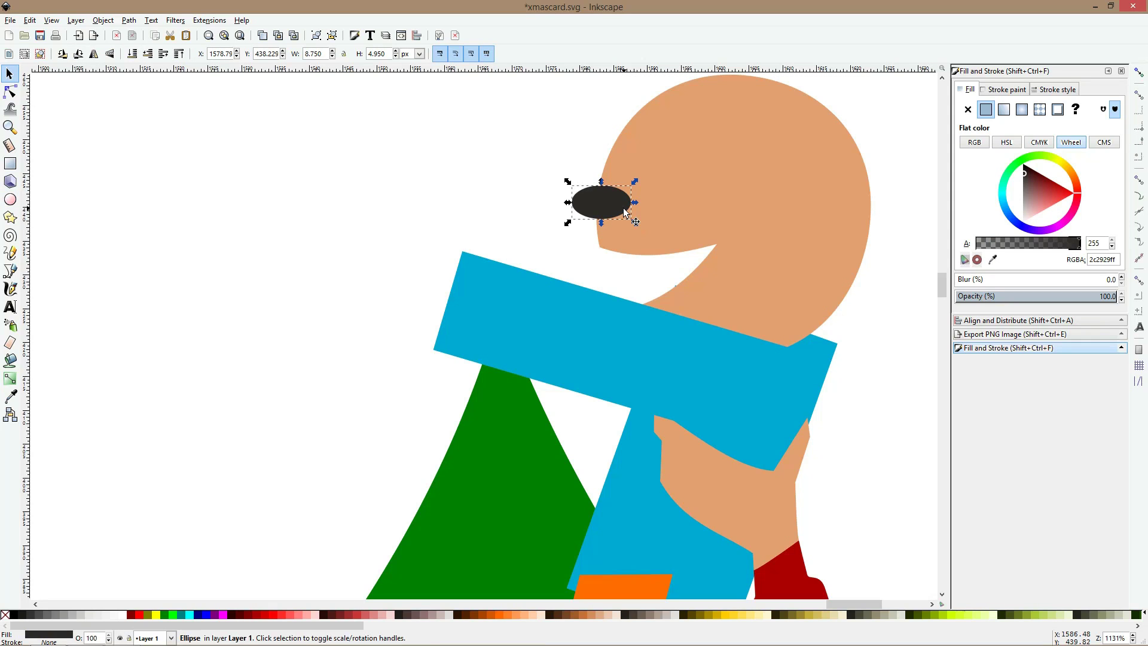
scroll(623, 187, "up", 6)
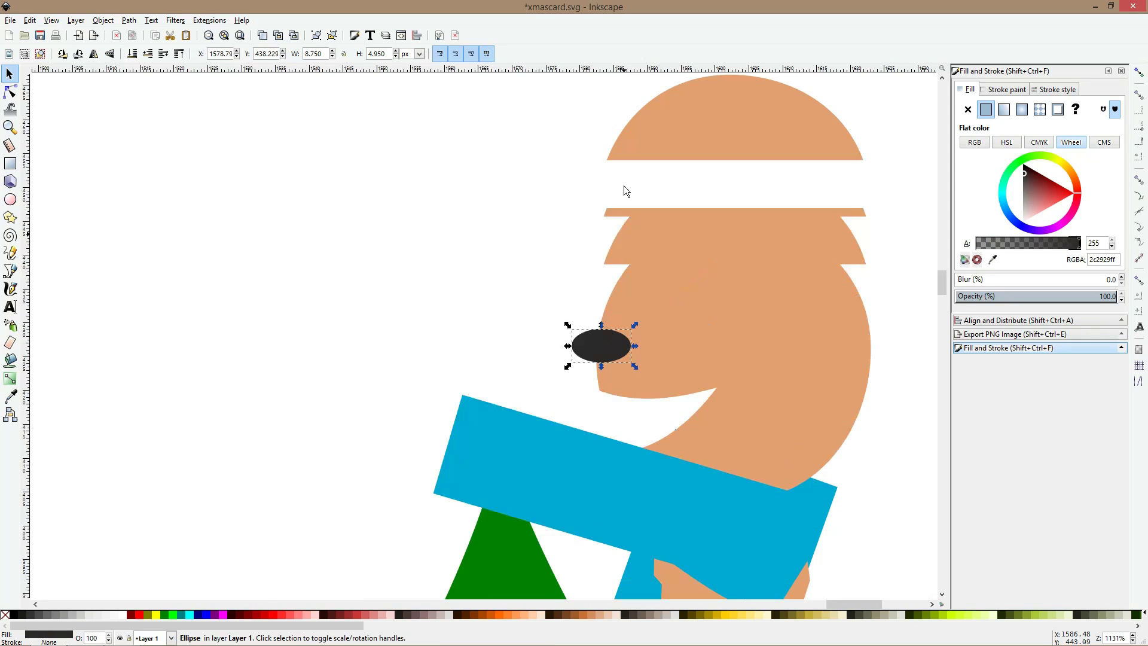
left_click(11, 396)
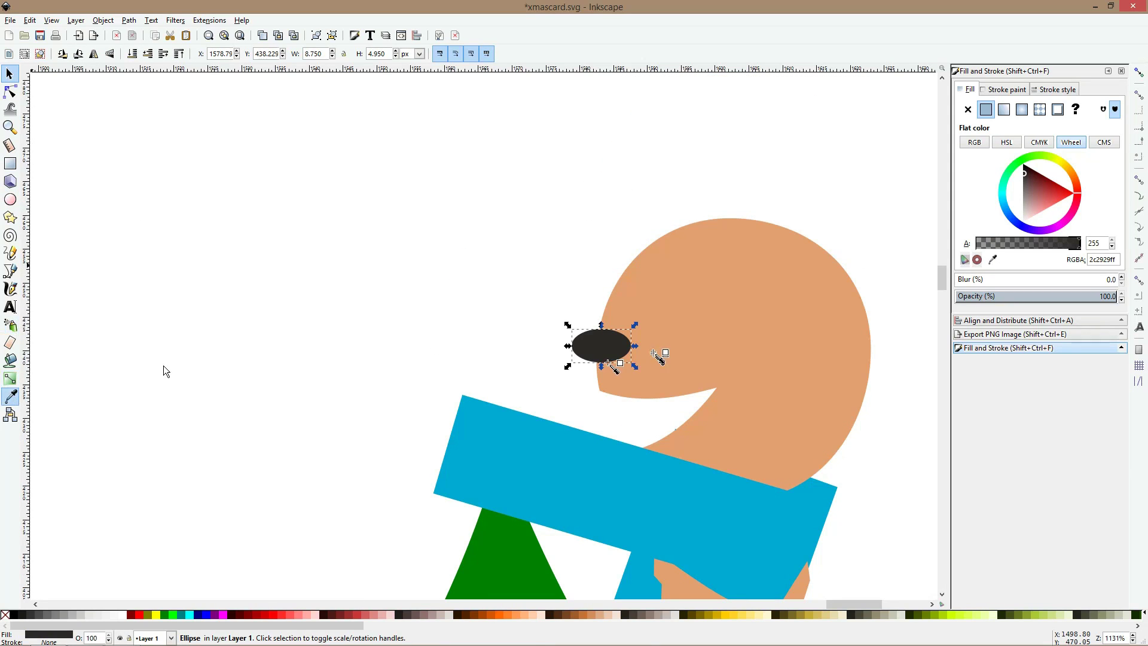
left_click(668, 318)
key("s")
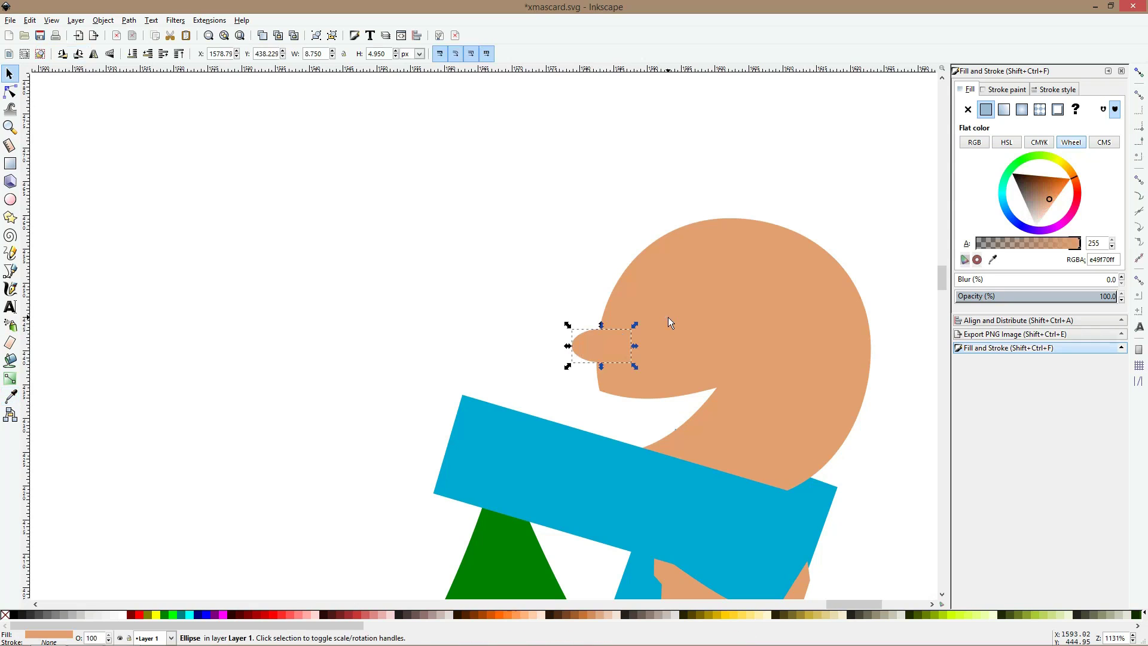
- Convert the child's nose to a path, pull its top node up into a sloping bridge, and scale the nose down slightly
left_click(13, 94)
key("ctrl+shift+c")
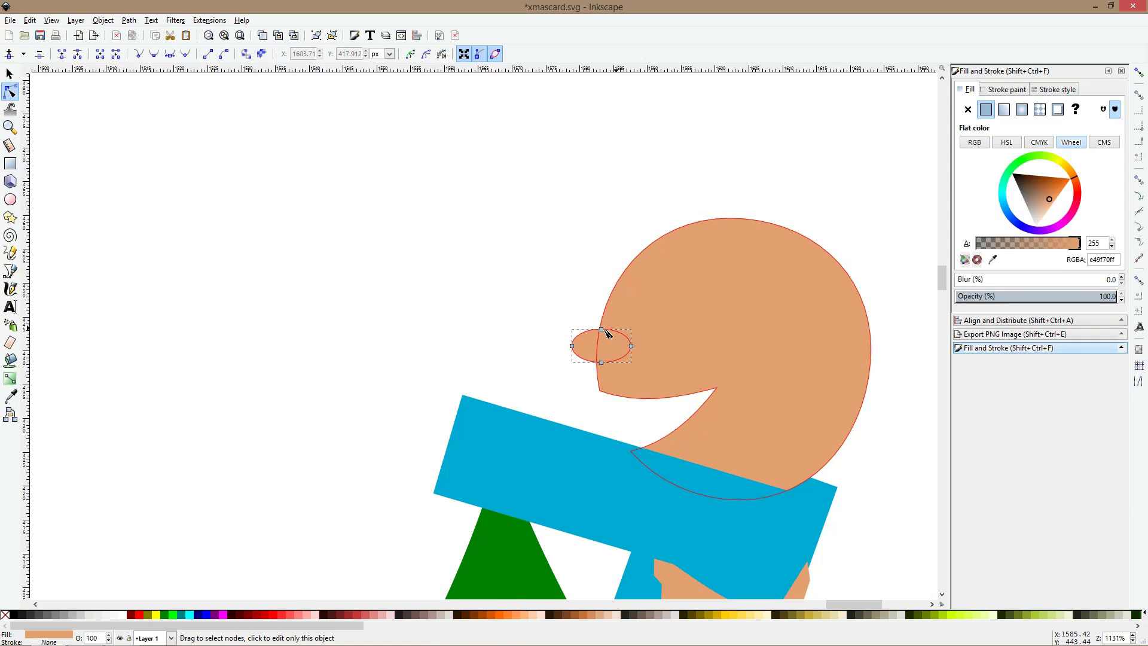
left_click_drag(607, 323, 573, 324)
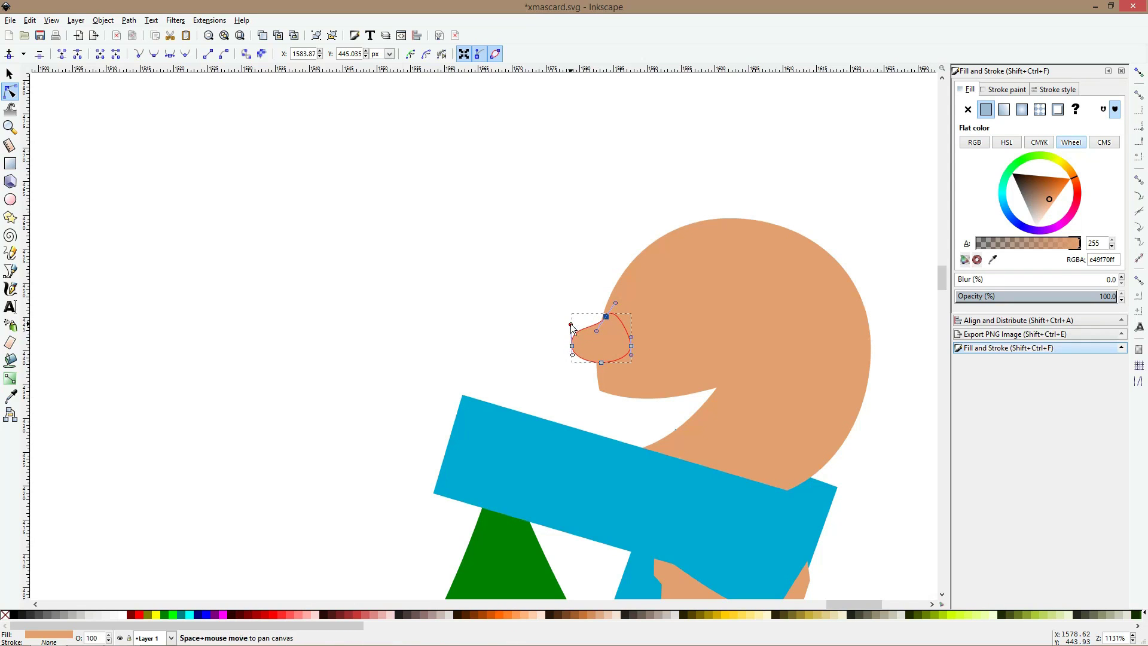
key("s")
left_click_drag(633, 368, 607, 353)
left_click(514, 318)
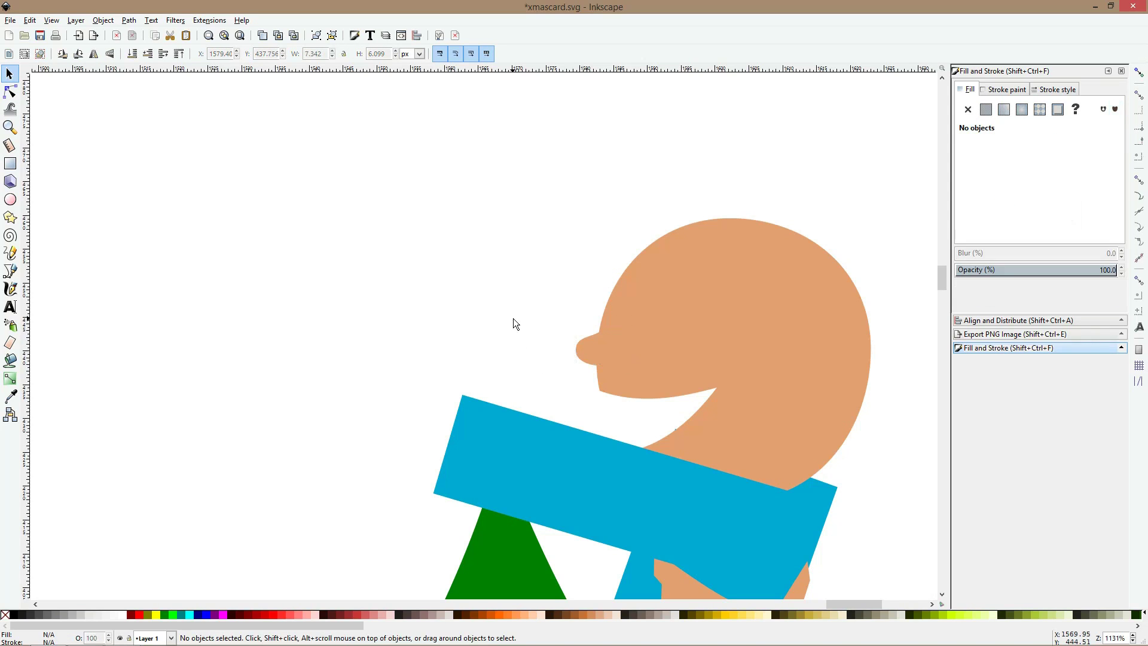
scroll(515, 320, "down", 2, "ctrl")
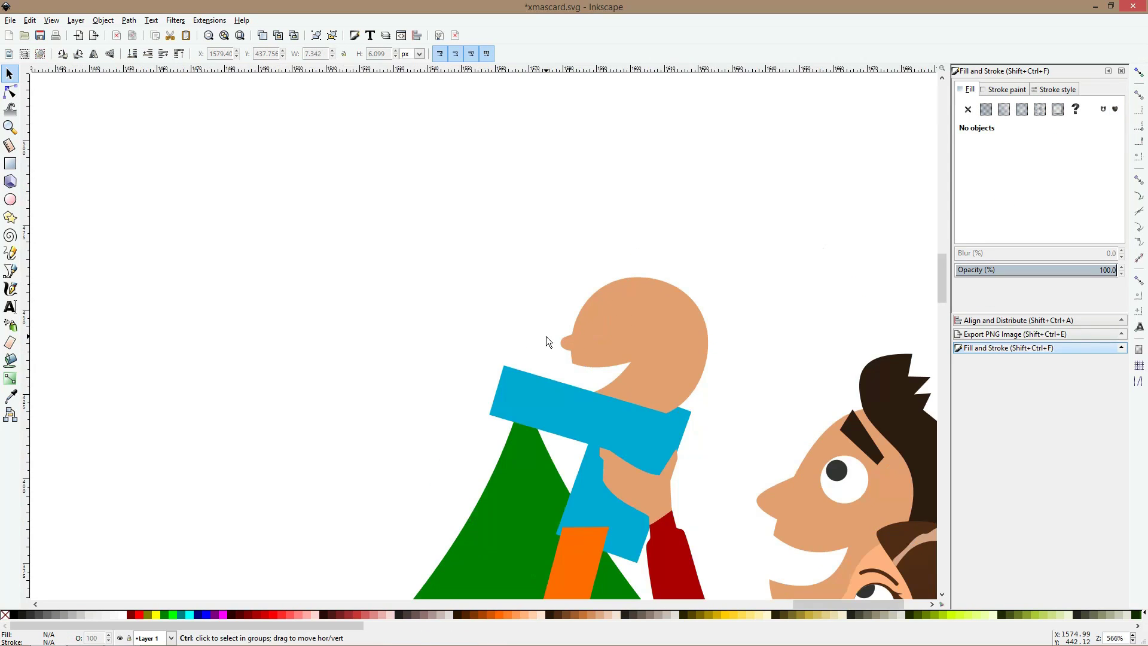
scroll(547, 338, "down", 4, "ctrl")
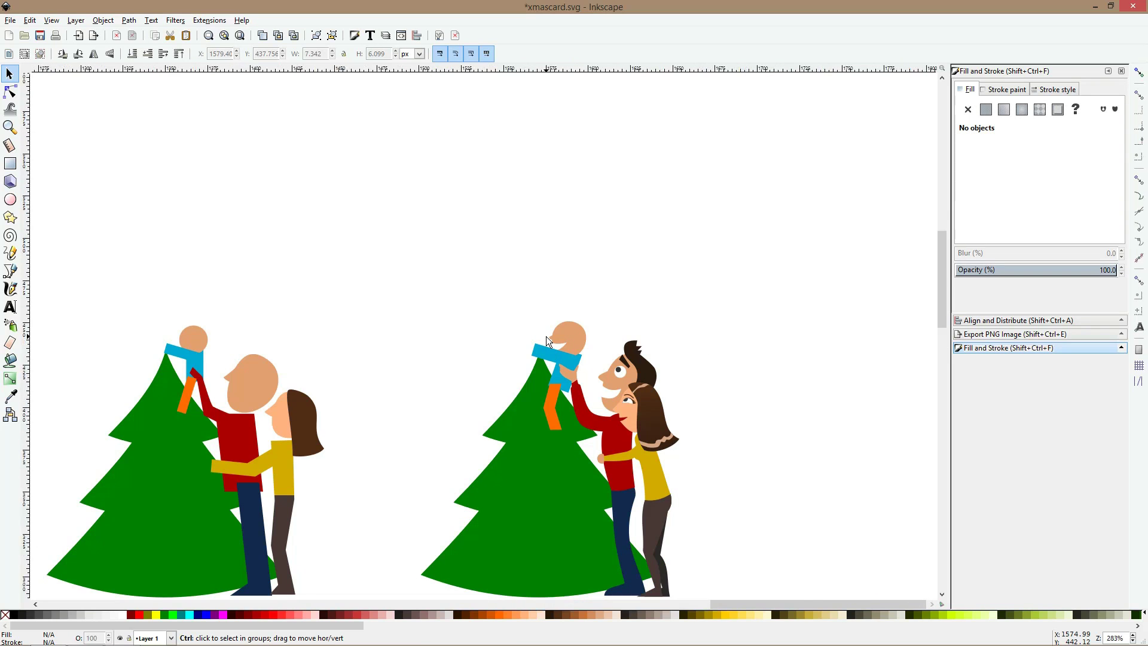
- Draw a circle about 10.3 px wide on the child's face for the eye and fill it with the mother's dark brown hair colour
scroll(546, 336, "up", 7, "ctrl")
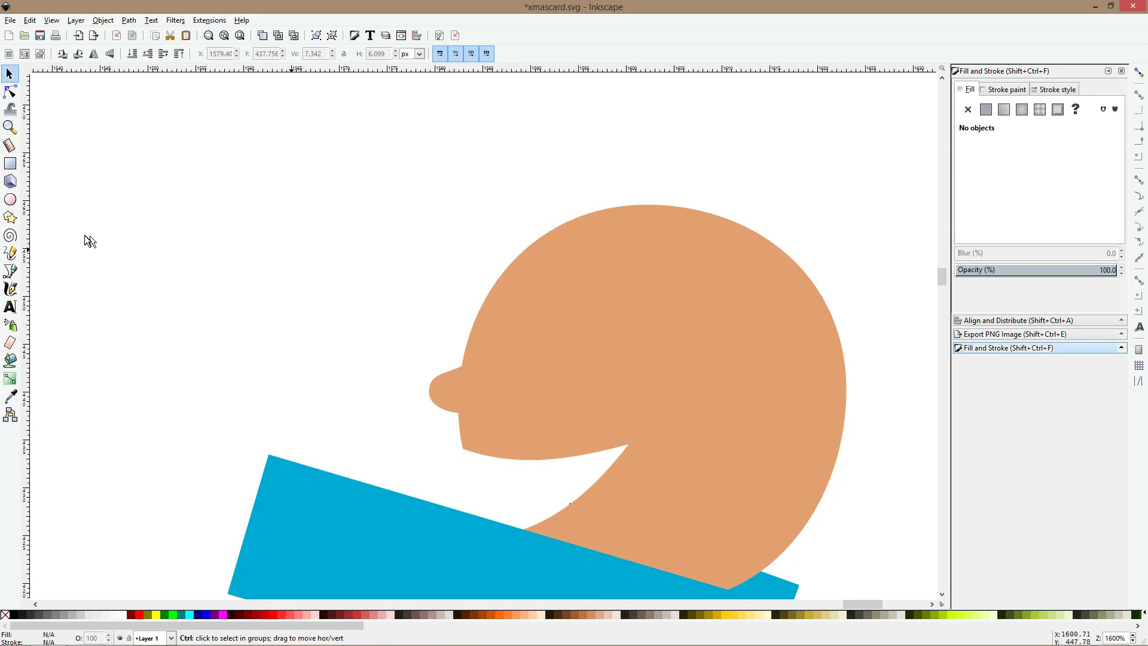
left_click(10, 199)
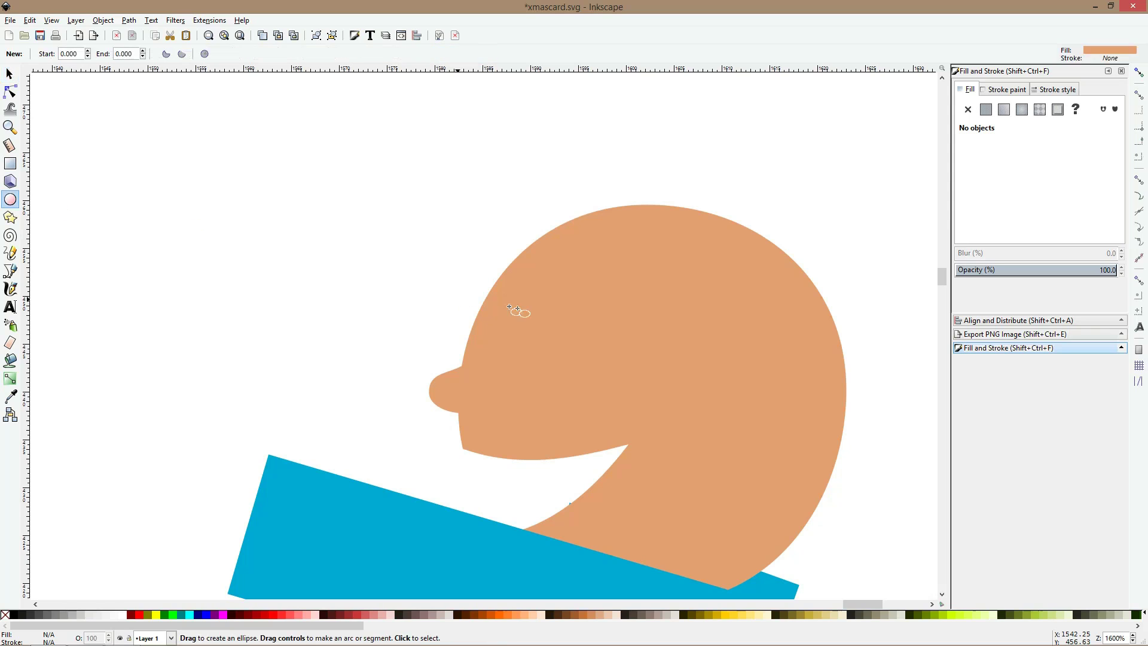
left_click_drag(514, 303, 613, 412)
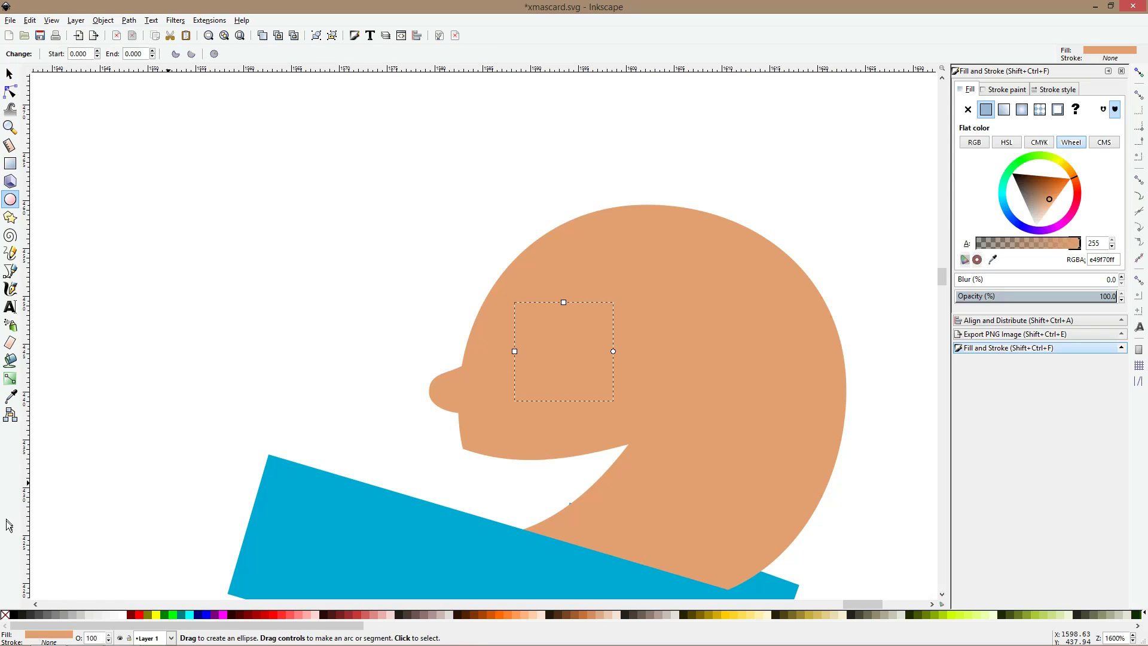
left_click(12, 397)
scroll(676, 475, "down", 2)
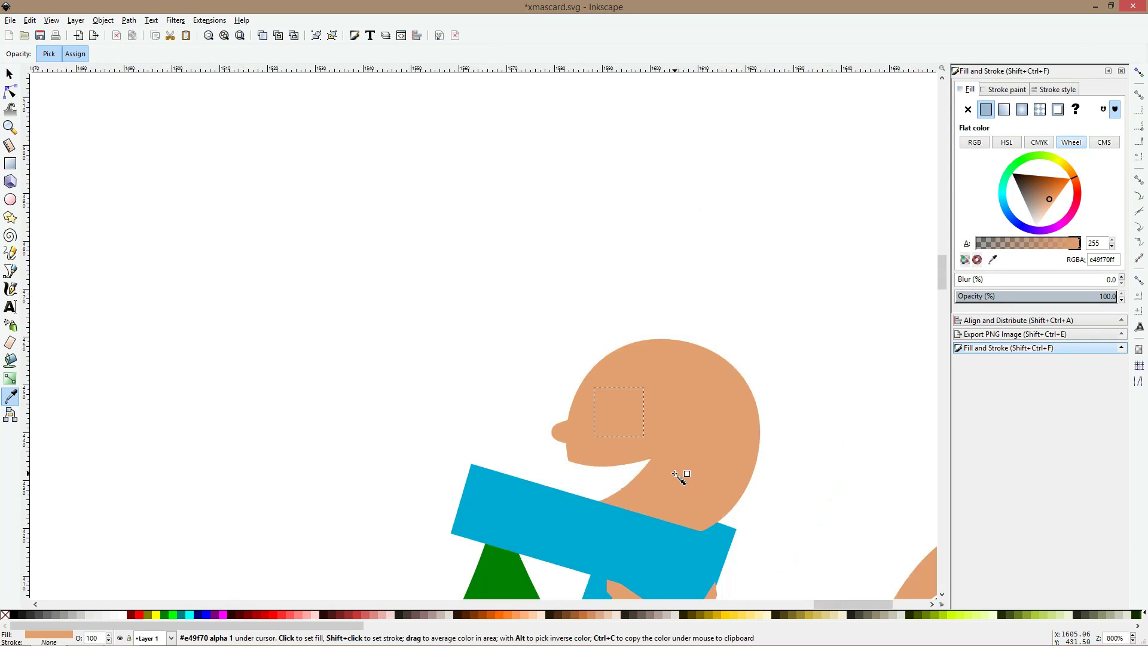
scroll(675, 474, "down", 4)
left_click_drag(680, 479, 552, 391)
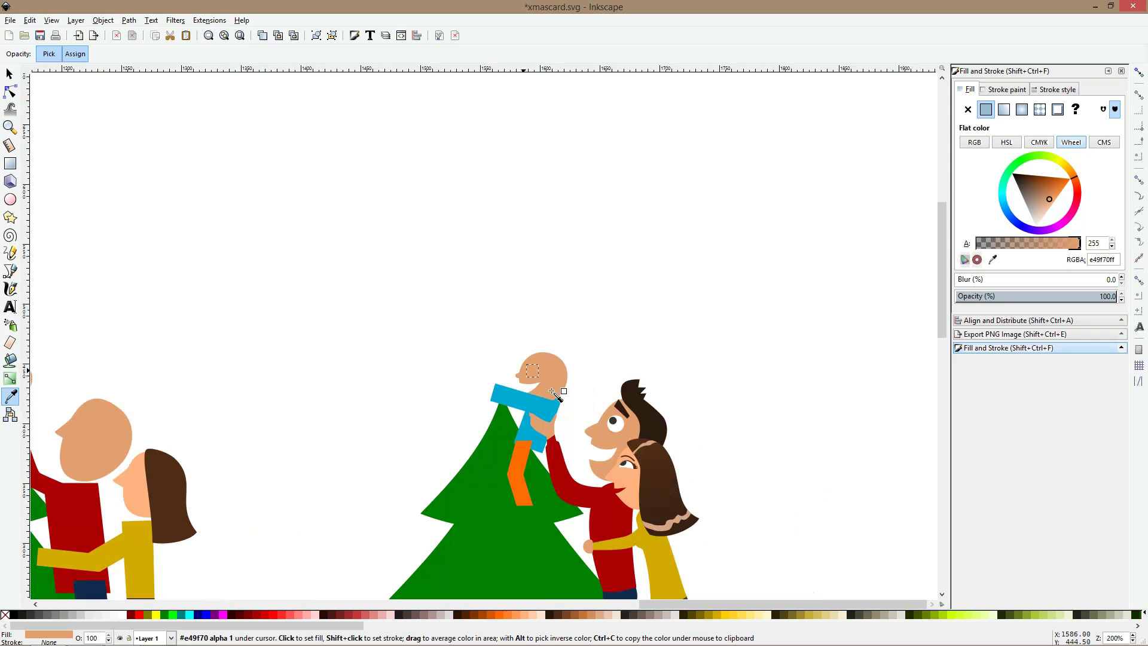
left_click(656, 485)
scroll(544, 372, "up", 3)
key("s")
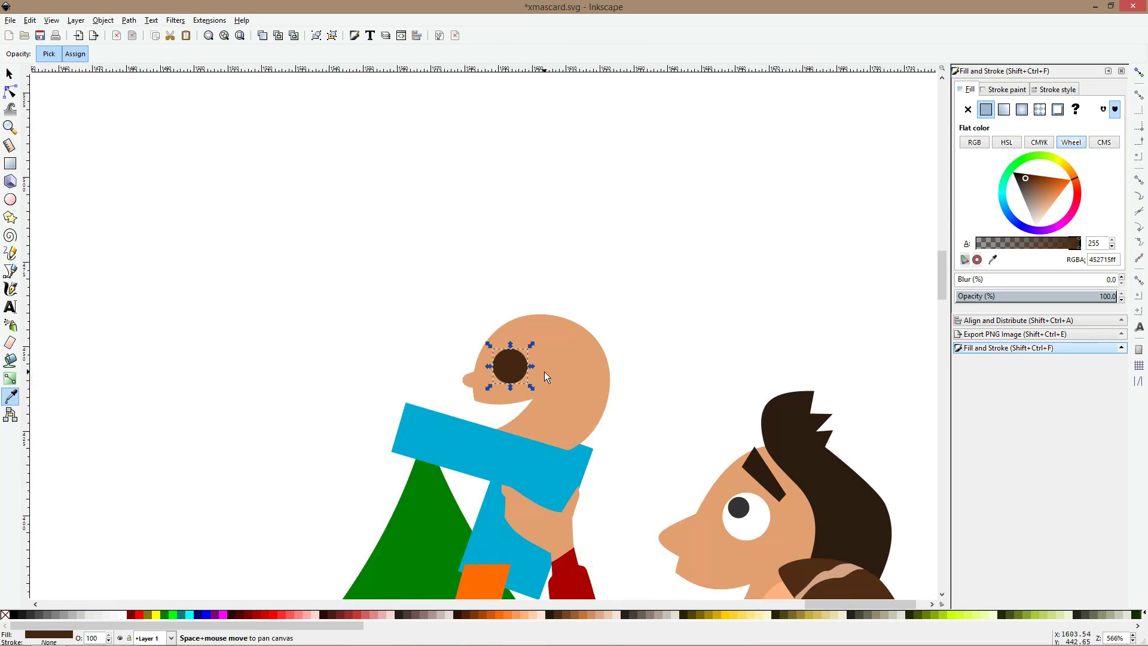
- Duplicate the eye circle, shrink the copy slightly about its centre, and subtract it from the original to form a ring
scroll(545, 371, "up", 3)
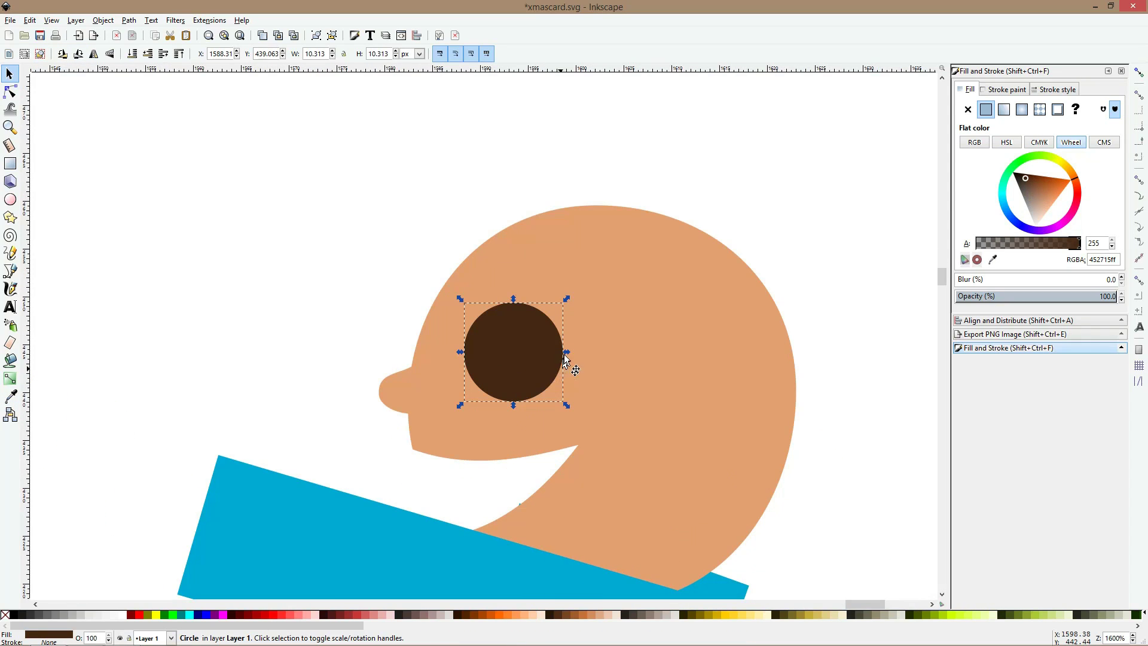
key("ctrl+d")
left_click_drag(565, 353, 554, 351)
left_click(561, 342, "shift")
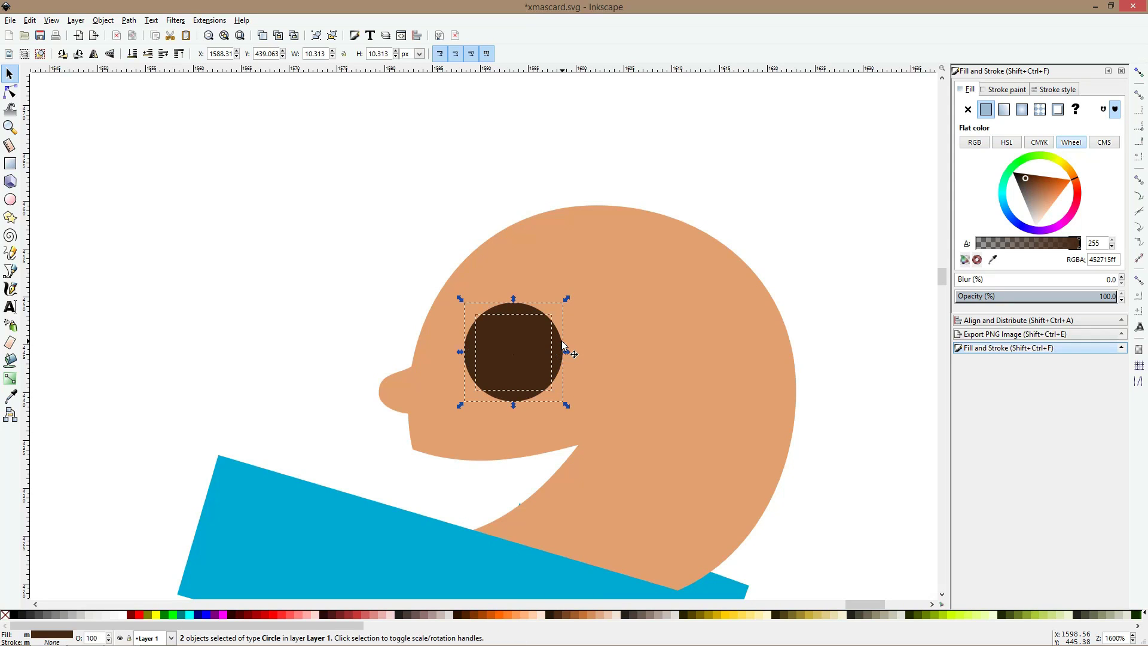
key("ctrl+minus")
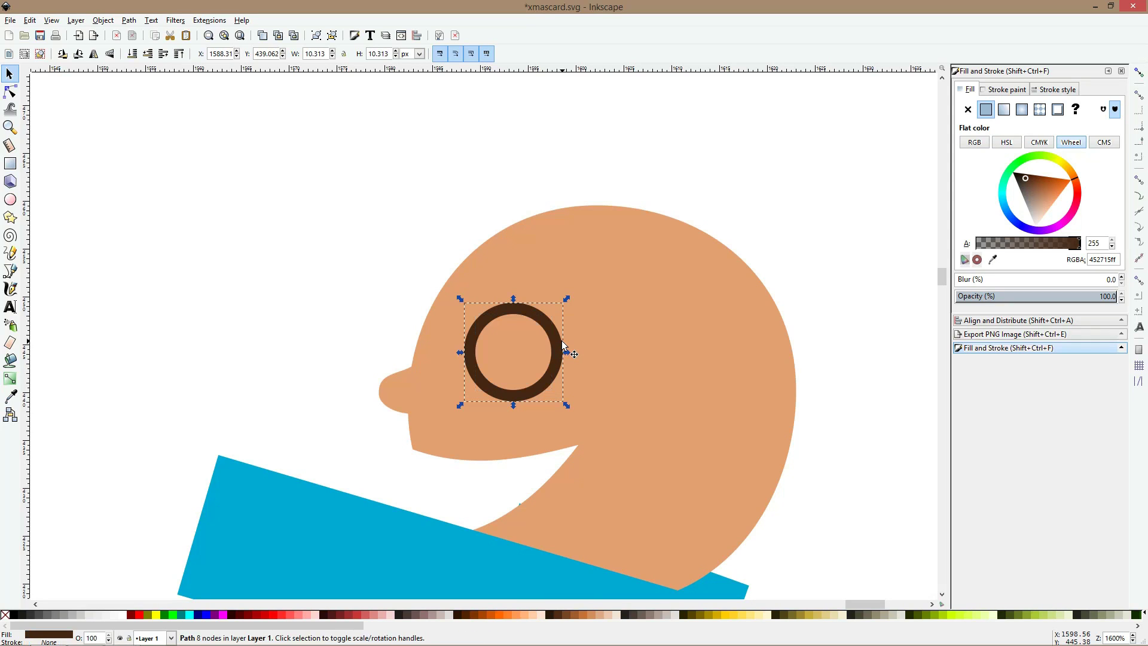
- Cut away the ring's lower half with a rectangle about 15.4 by 7.9 px and rotate the remaining arch slightly clockwise as a closed eye
left_click(11, 163)
mouse_move(427, 346)
left_mouse_down()
mouse_move(582, 401)
mouse_move(573, 421)
left_mouse_up()
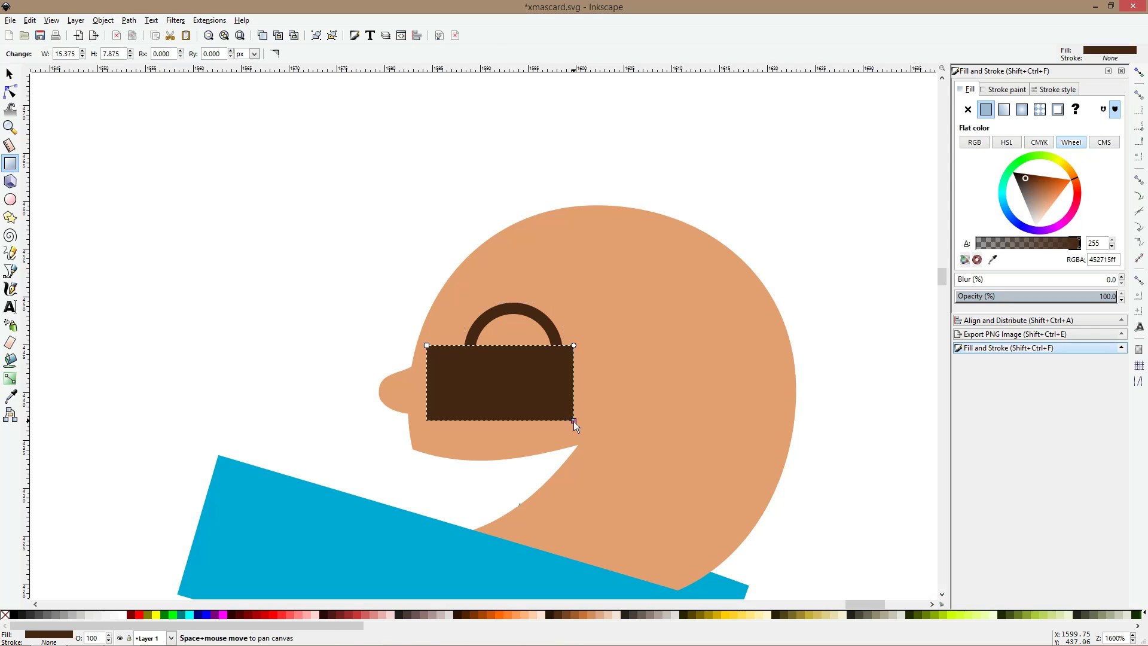
key("space")
left_click_drag(569, 366, 574, 370)
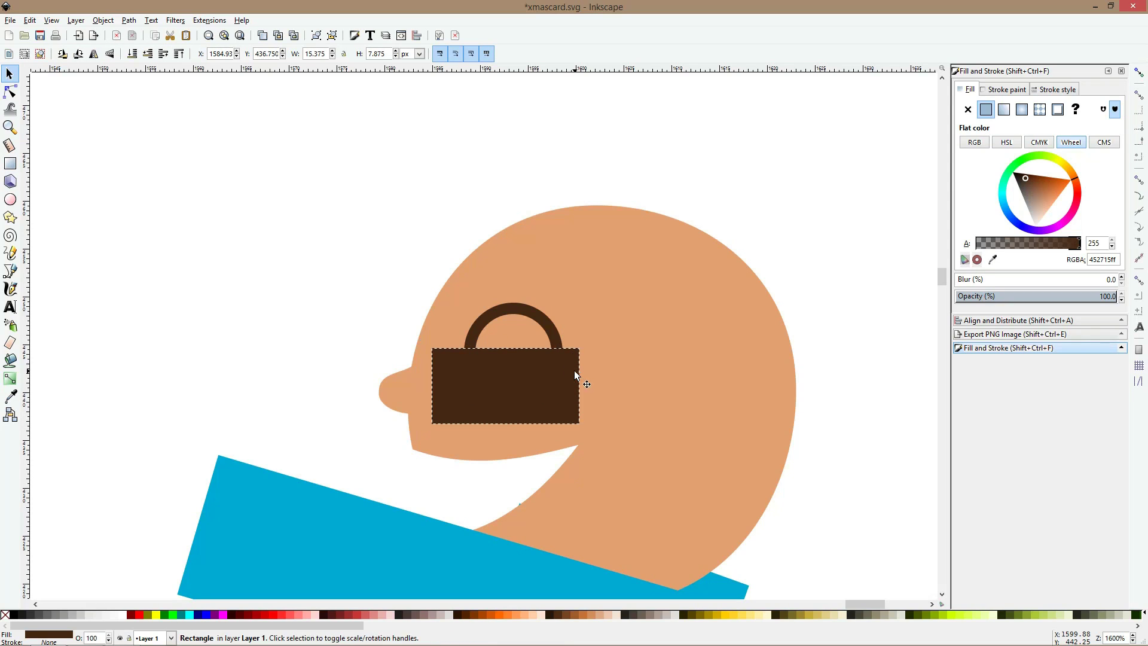
left_click(544, 315, "shift")
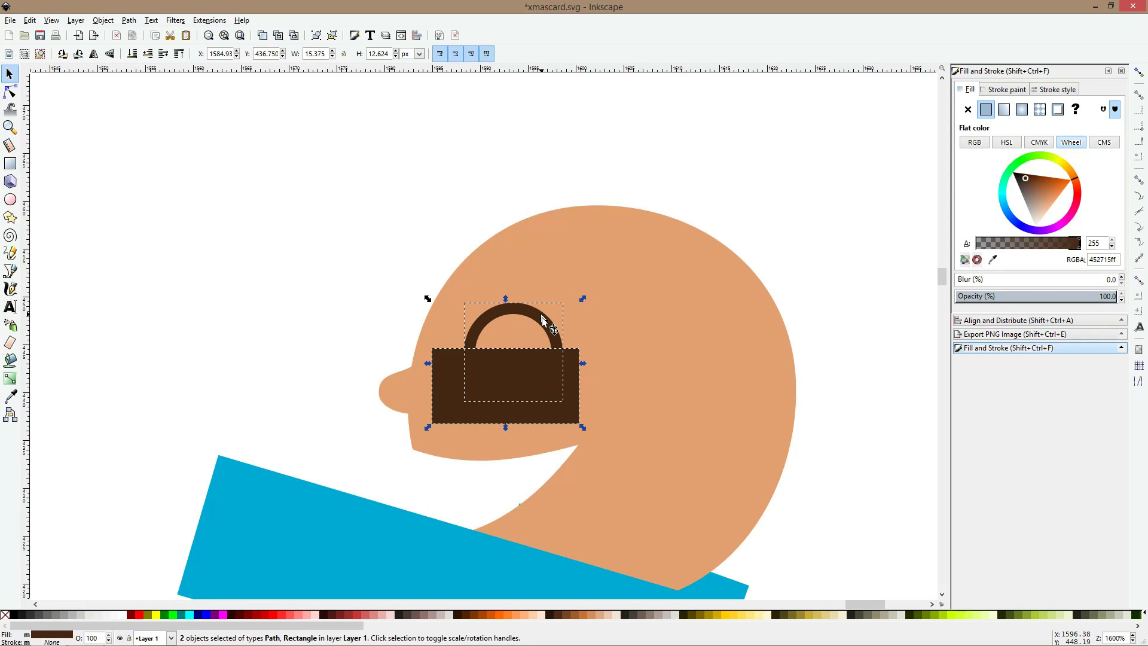
key("ctrl+minus")
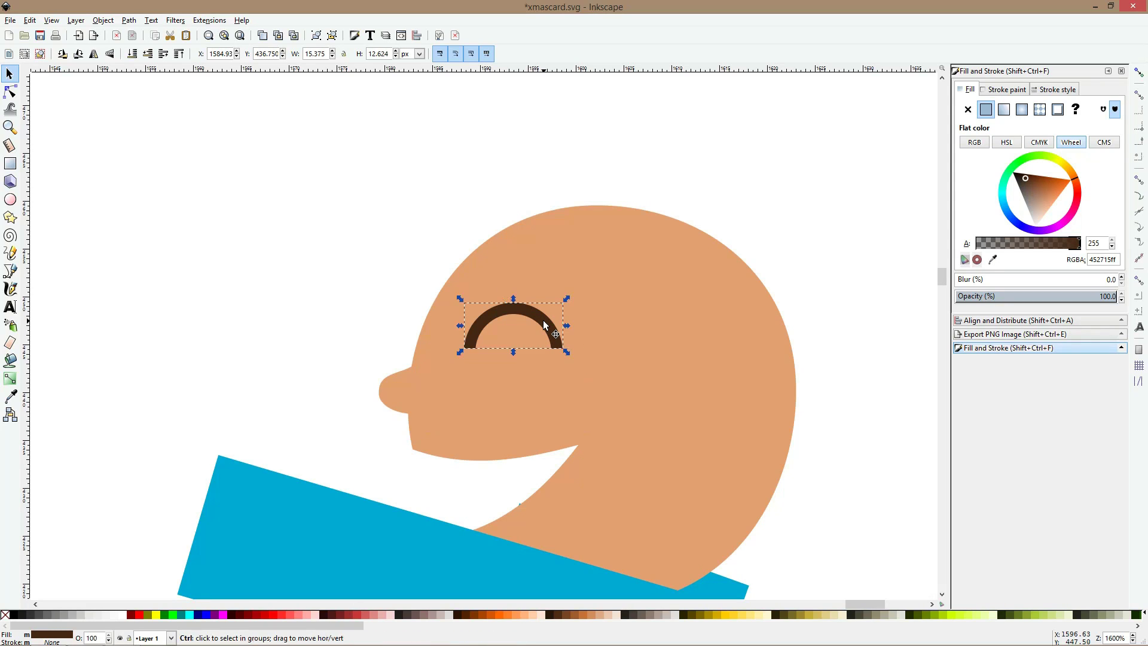
left_click_drag(567, 298, 573, 304)
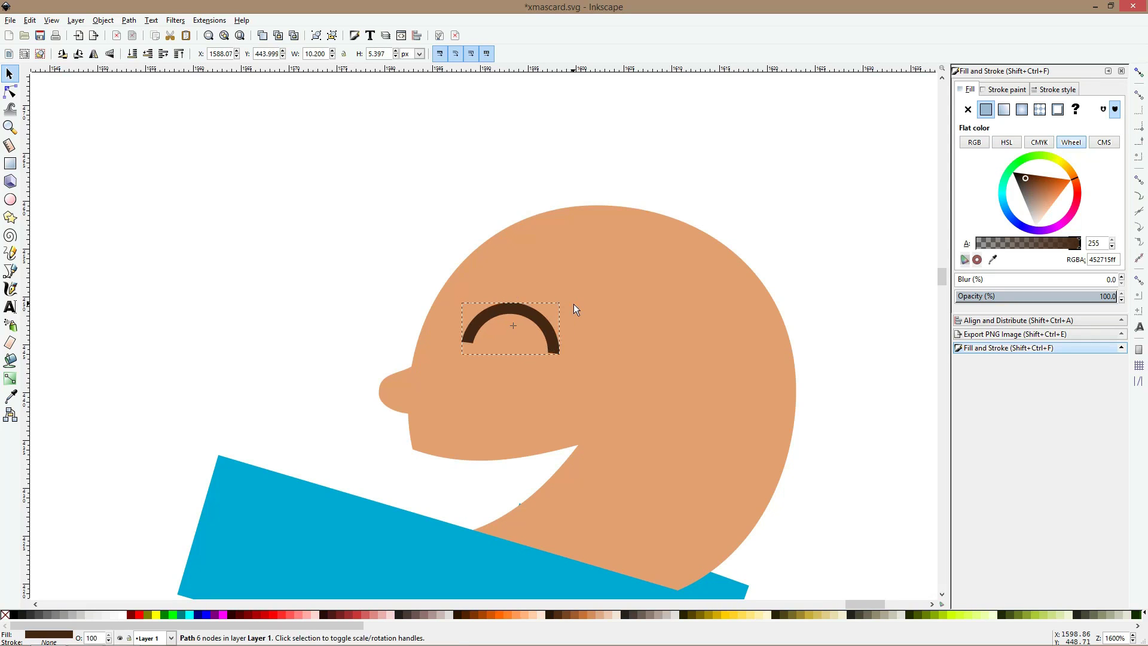
- Draw a slanted four-sided eyebrow about 6.1 by 6.5 px above the child's closed eye, tapering toward the back of the head
left_click(9, 269)
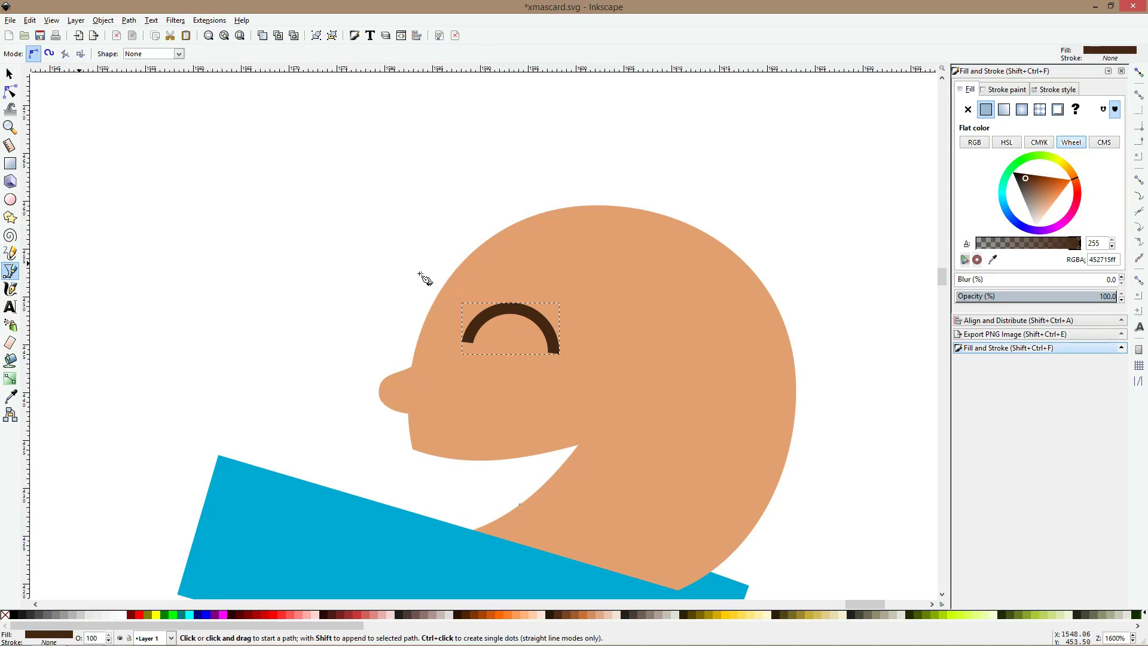
left_click(503, 267)
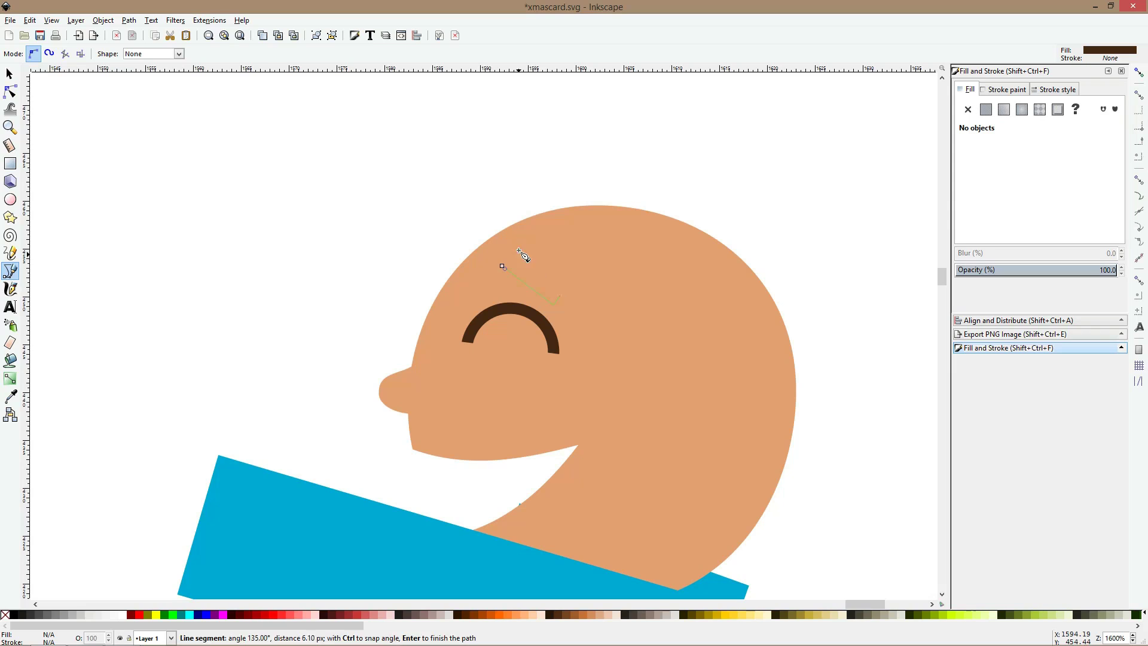
left_click(516, 245)
left_click(503, 267)
key("s")
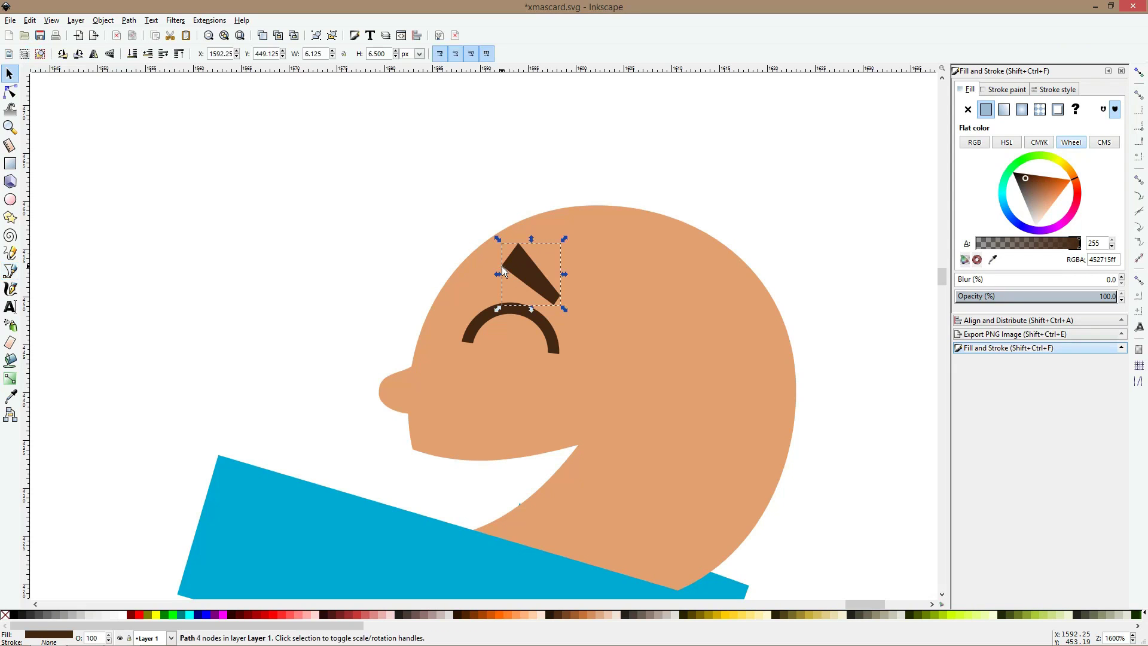
- Draw a closed dark brown hair outline over the back of the child's head, with spiky tufts above the forehead and a pointed nape
key("b")
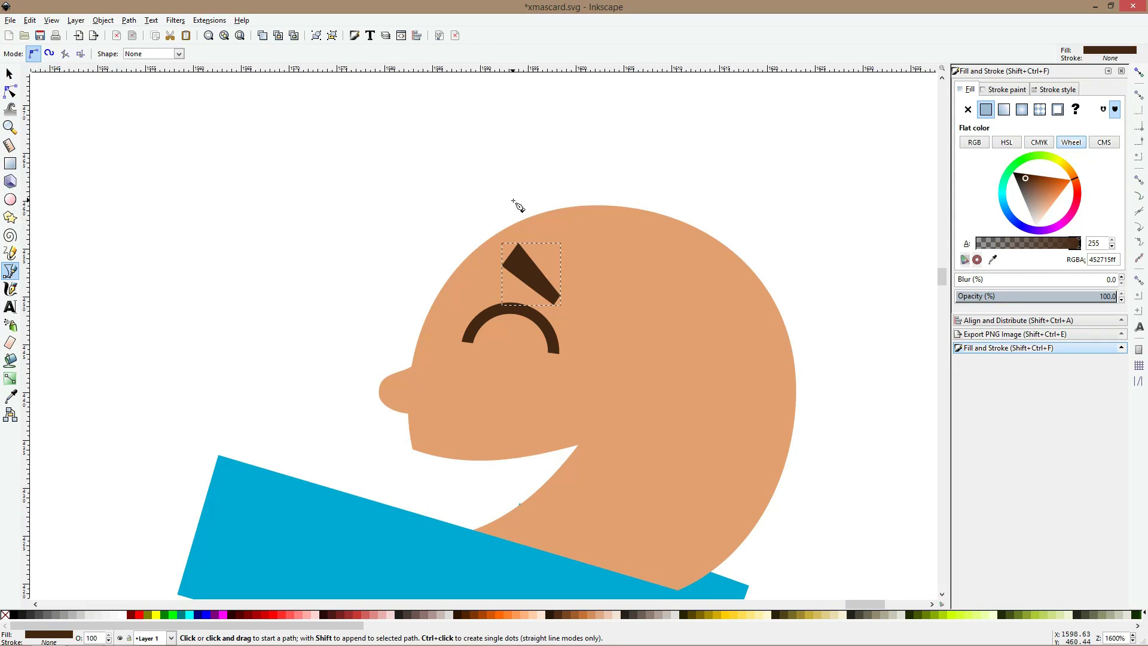
left_click(533, 180)
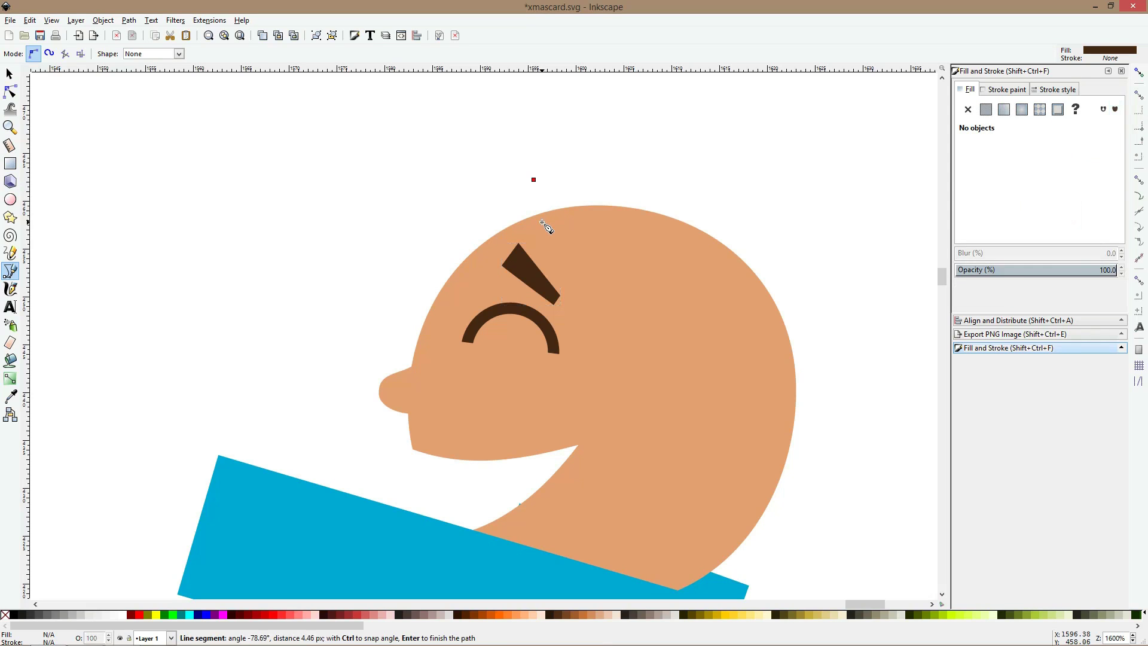
left_click(542, 222)
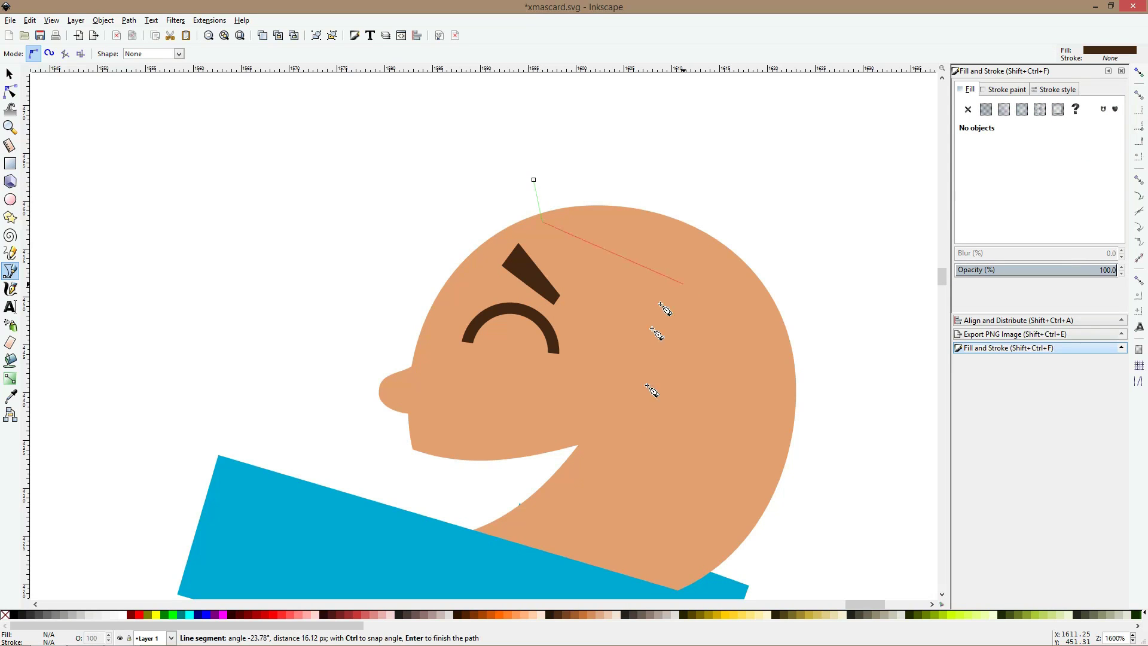
left_click(712, 454)
left_click(711, 573)
left_click(791, 491)
left_click(809, 308)
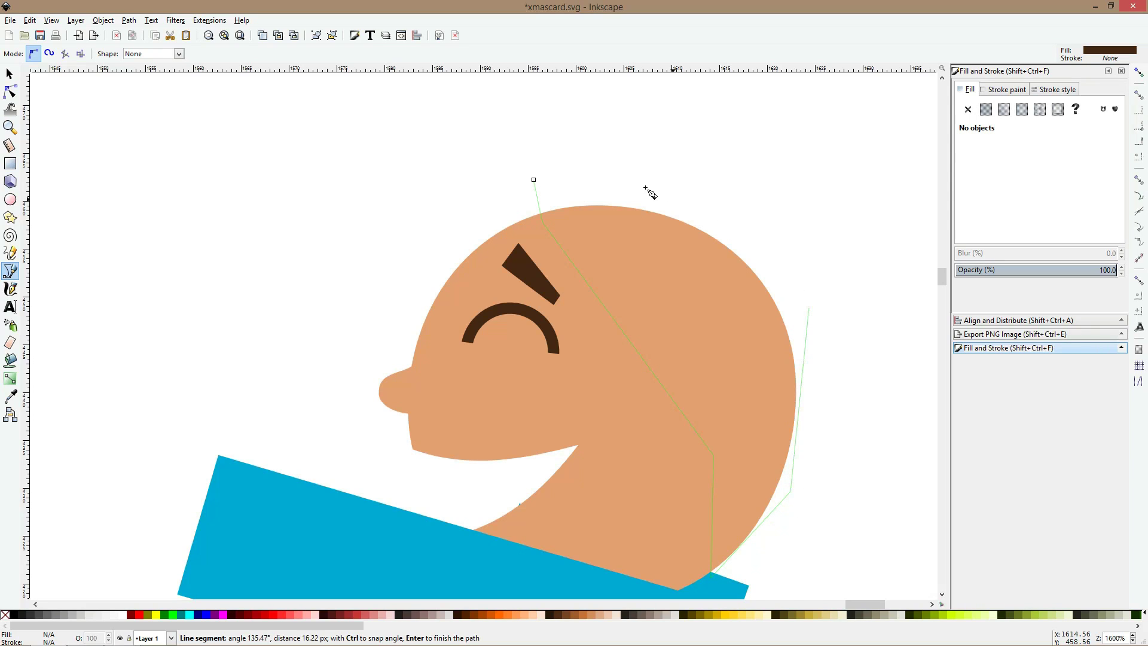
left_click(640, 191)
left_click(595, 131)
left_click(584, 175)
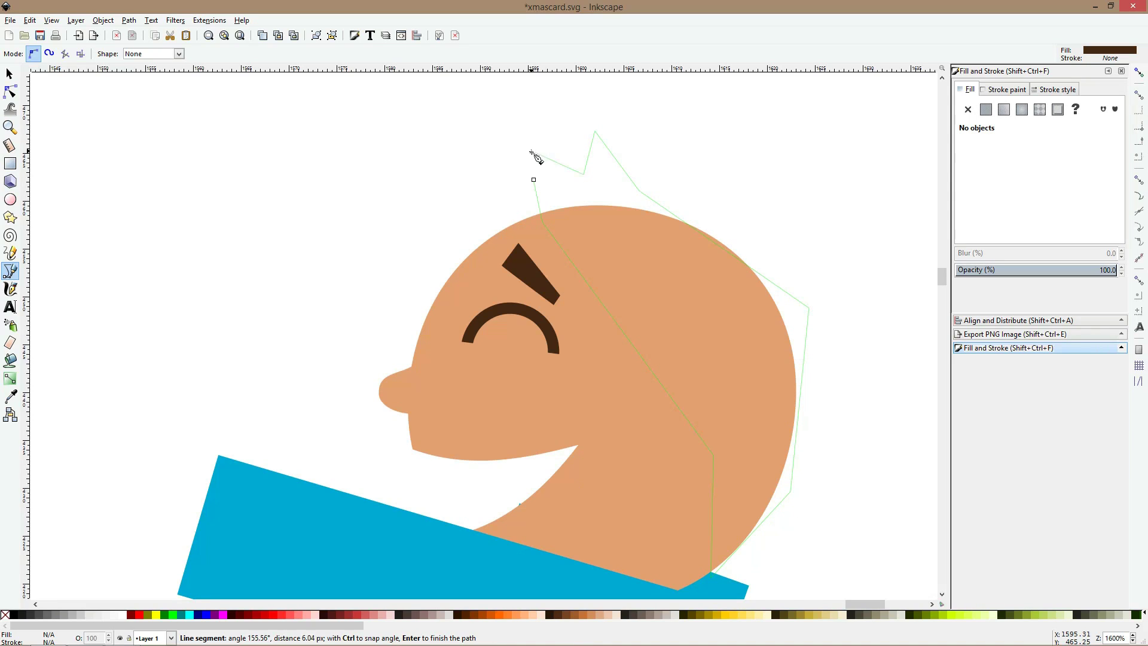
left_click(531, 151)
left_click(533, 179)
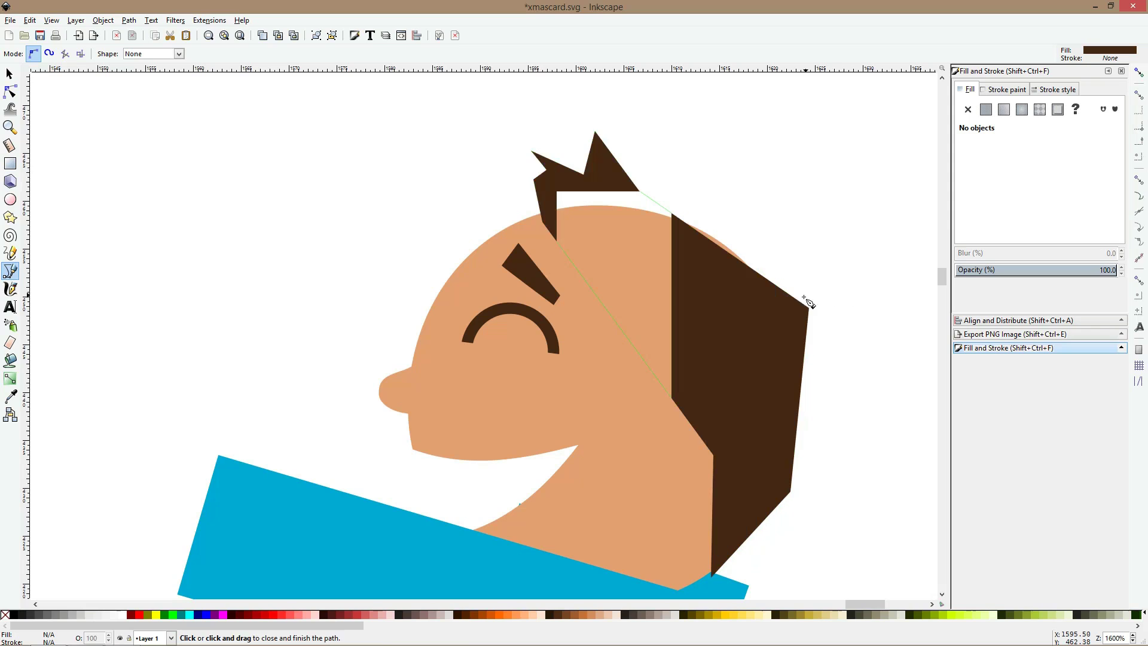
- Extend the child's front hair tuft forward and bend the edges of the spikes into curves
left_click(12, 93)
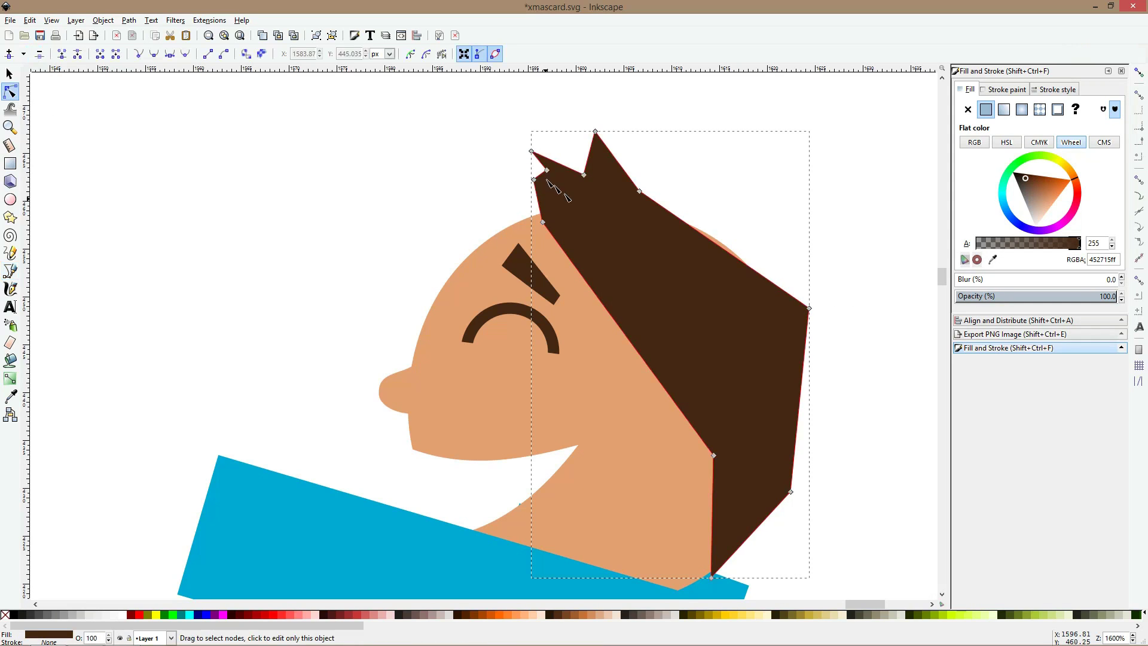
left_click_drag(533, 179, 509, 178)
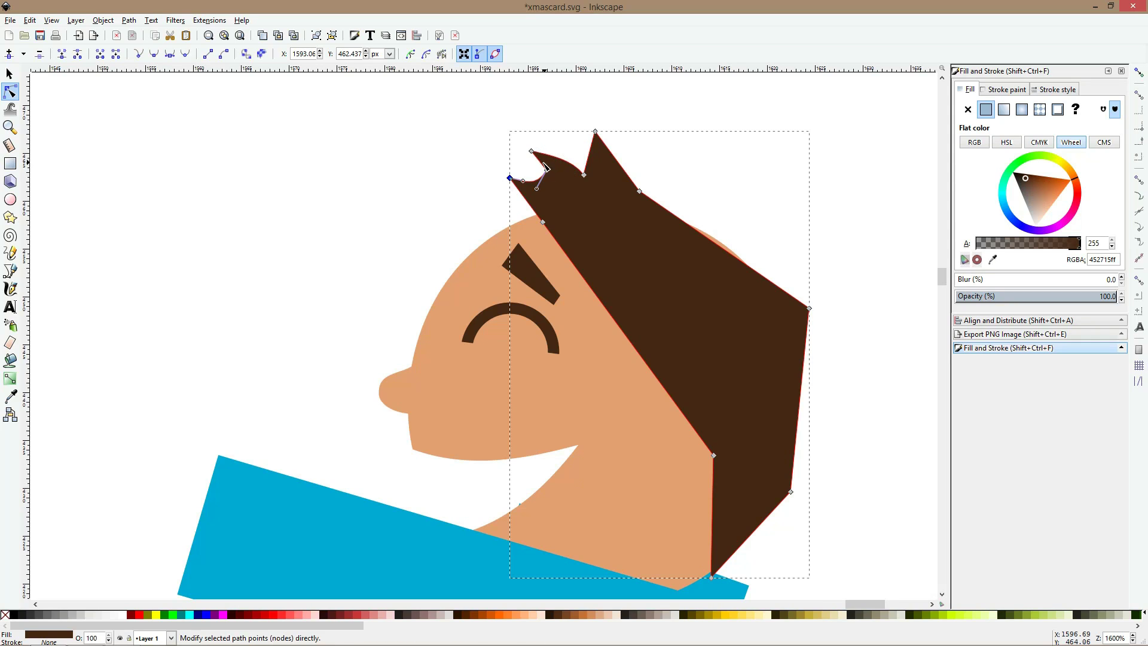
left_click_drag(589, 153, 611, 170)
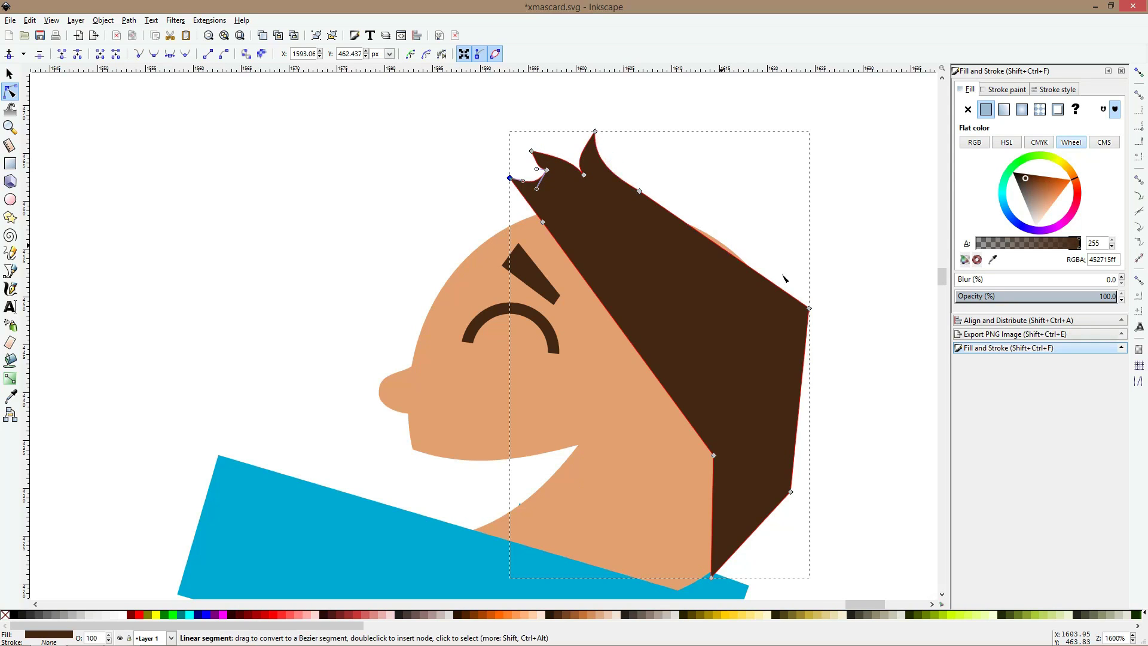
- Smooth the nodes at the back of the child's hair to round its outline and bow the front hairline outward
left_click(810, 310, "ctrl")
left_click_drag(809, 308, 796, 285)
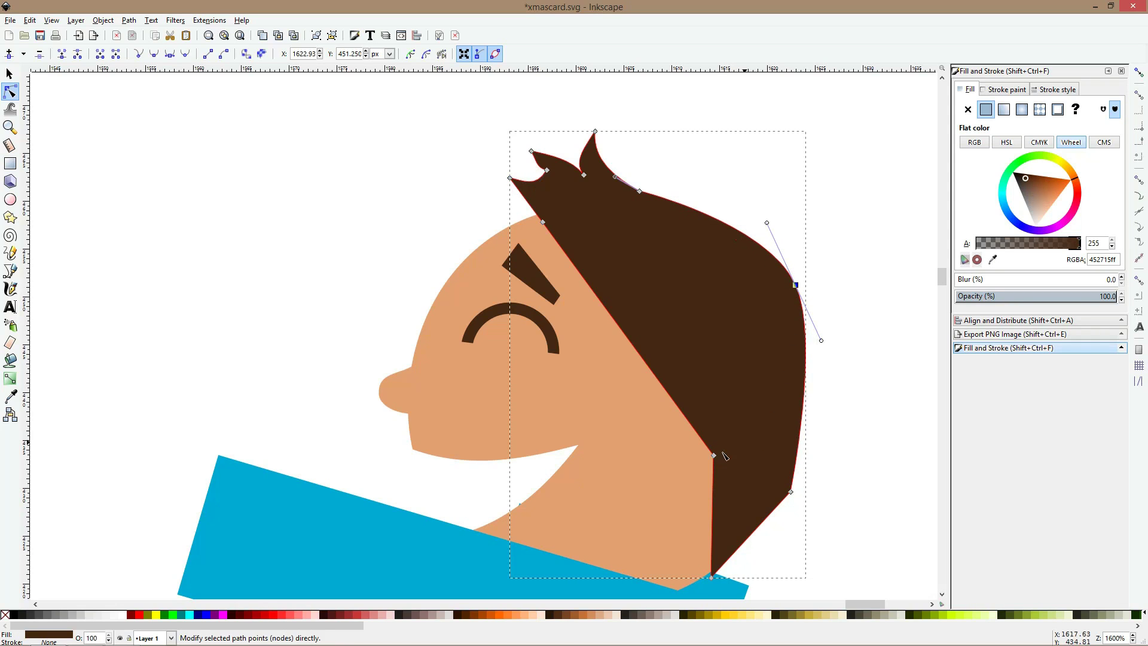
left_click_drag(643, 359, 662, 349)
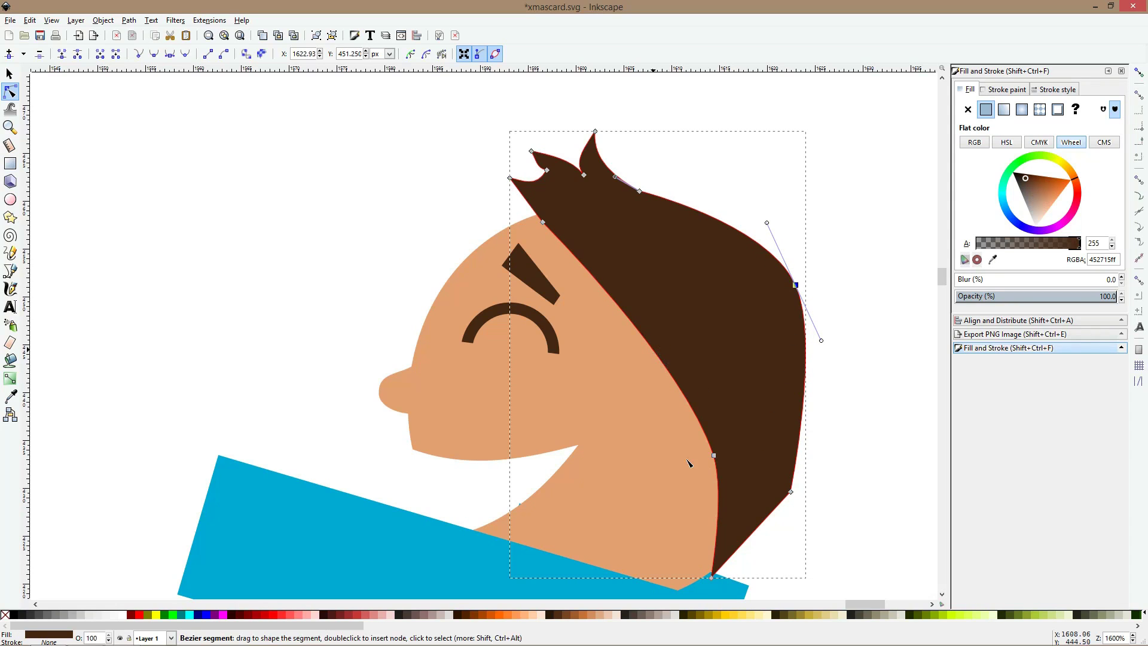
left_click(789, 494, "ctrl")
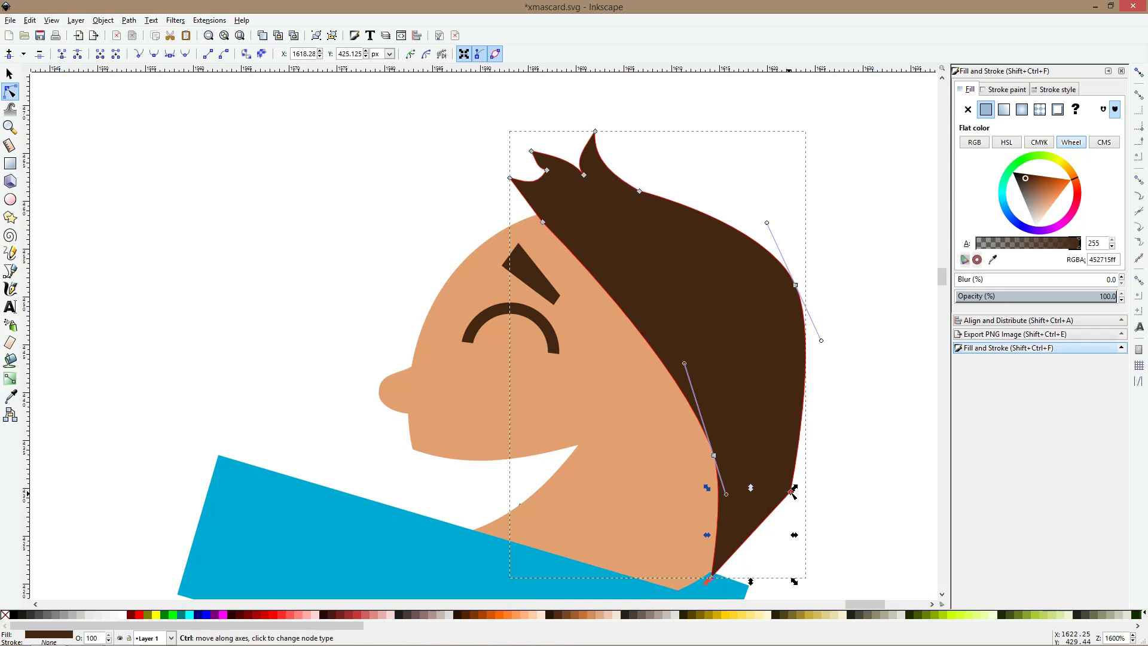
left_click(790, 492, "ctrl")
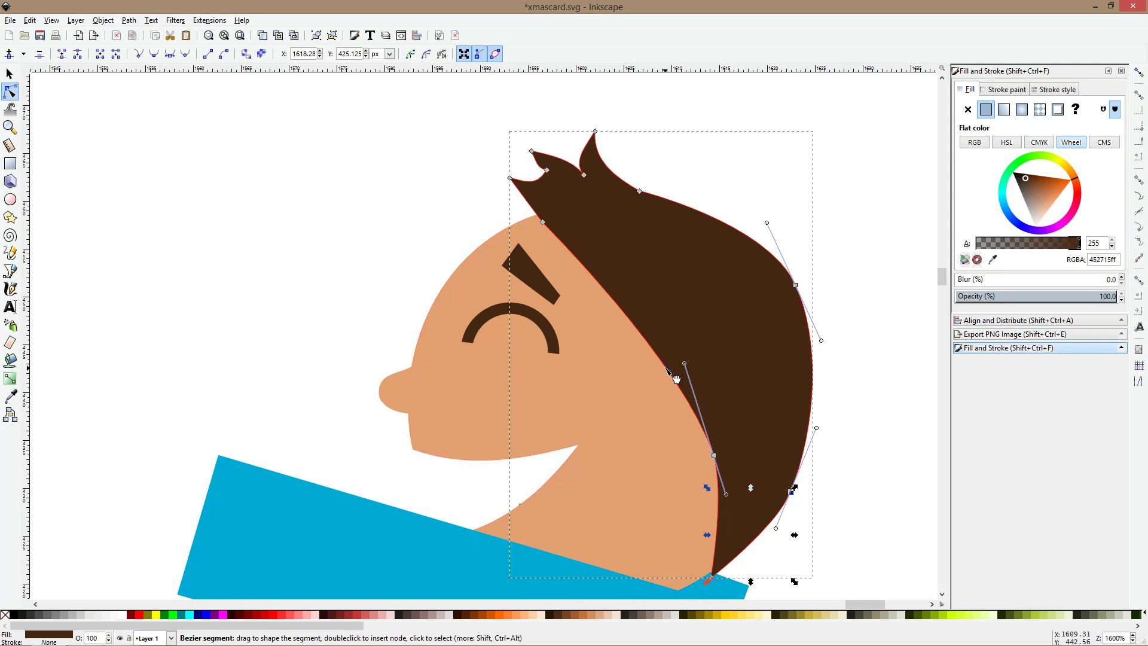
- Add a node midway along the child's front hairline, curve the hairline through it, and move the node below it down toward the neck
double_click(643, 354)
left_click_drag(643, 354, 638, 358)
scroll(605, 306, "up", 2)
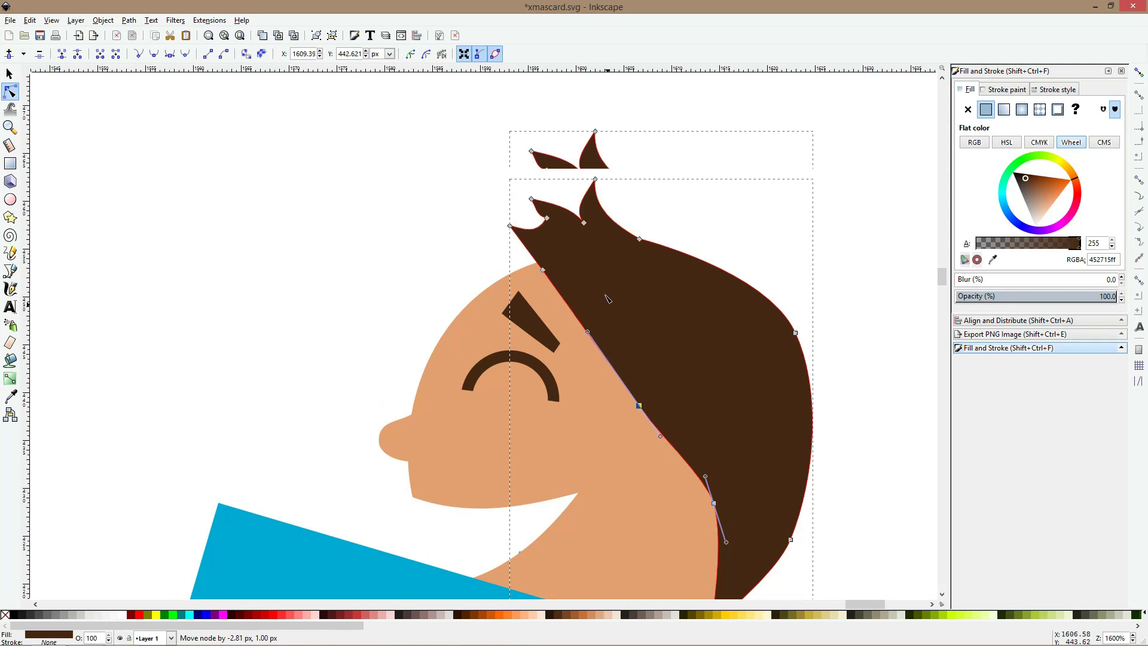
left_click_drag(587, 330, 618, 308)
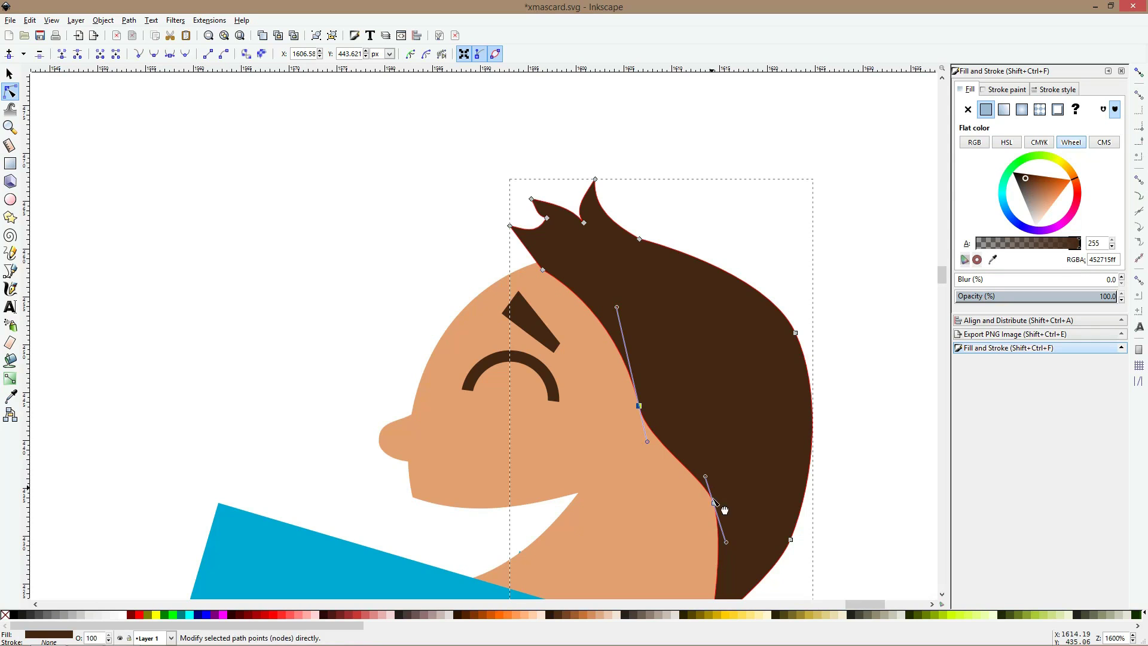
left_click_drag(713, 504, 690, 524)
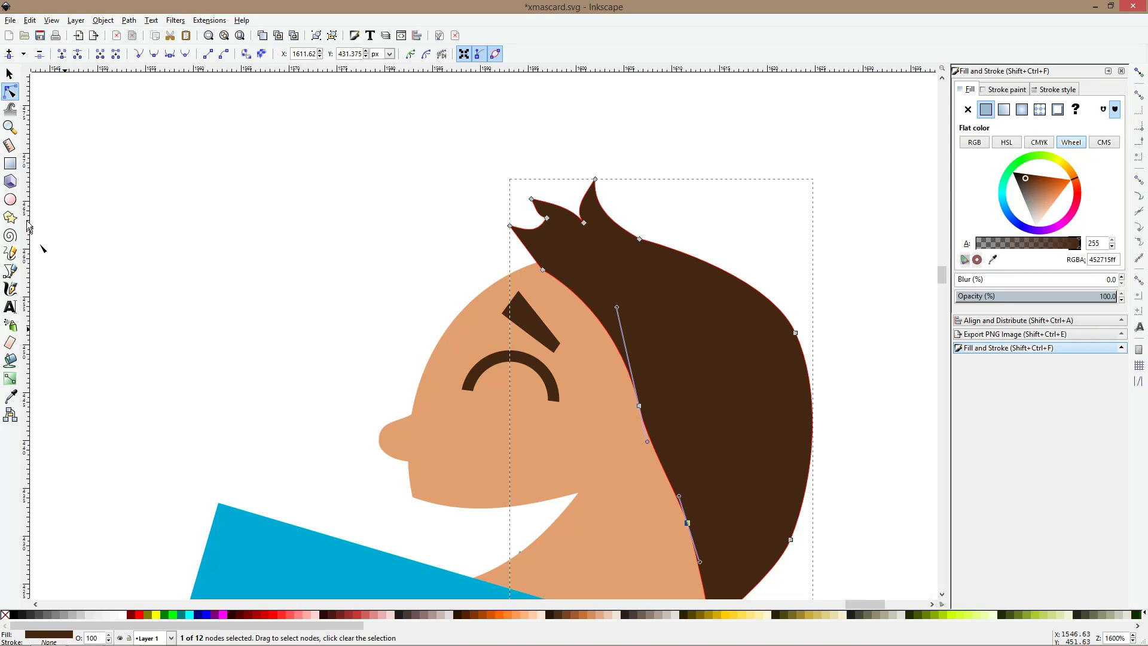
- Draw an ellipse about 5.9 by 11 px for the child's ear over the hairline and fill it with the neck's skin colour
left_click(12, 202)
scroll(671, 271, "down", 8)
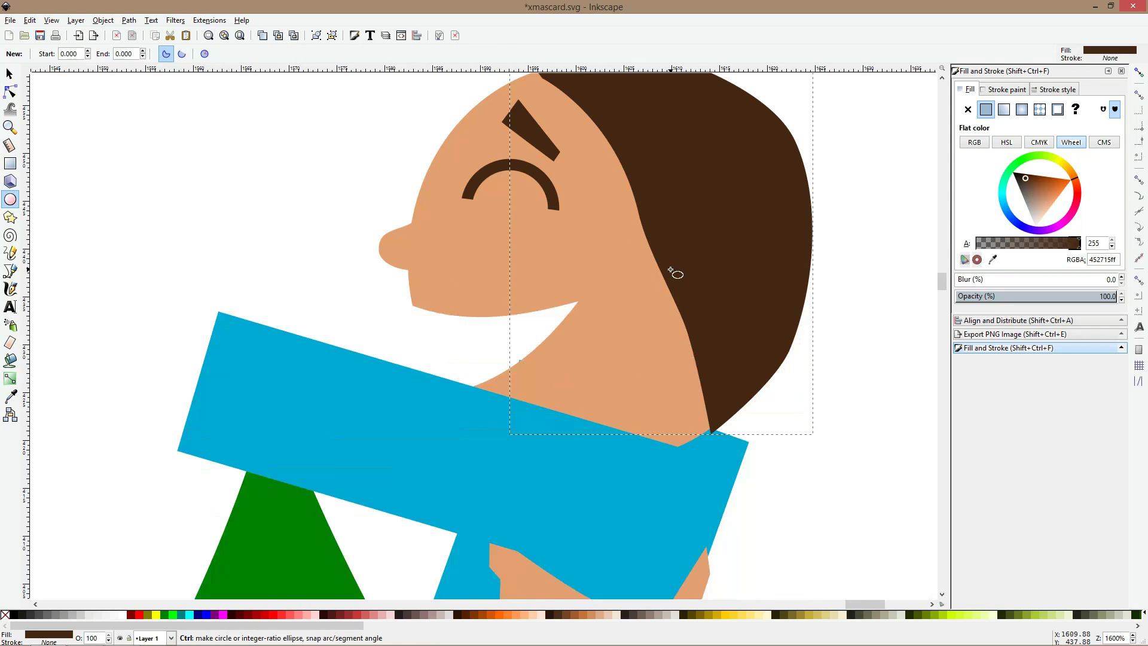
left_click_drag(660, 241, 716, 345)
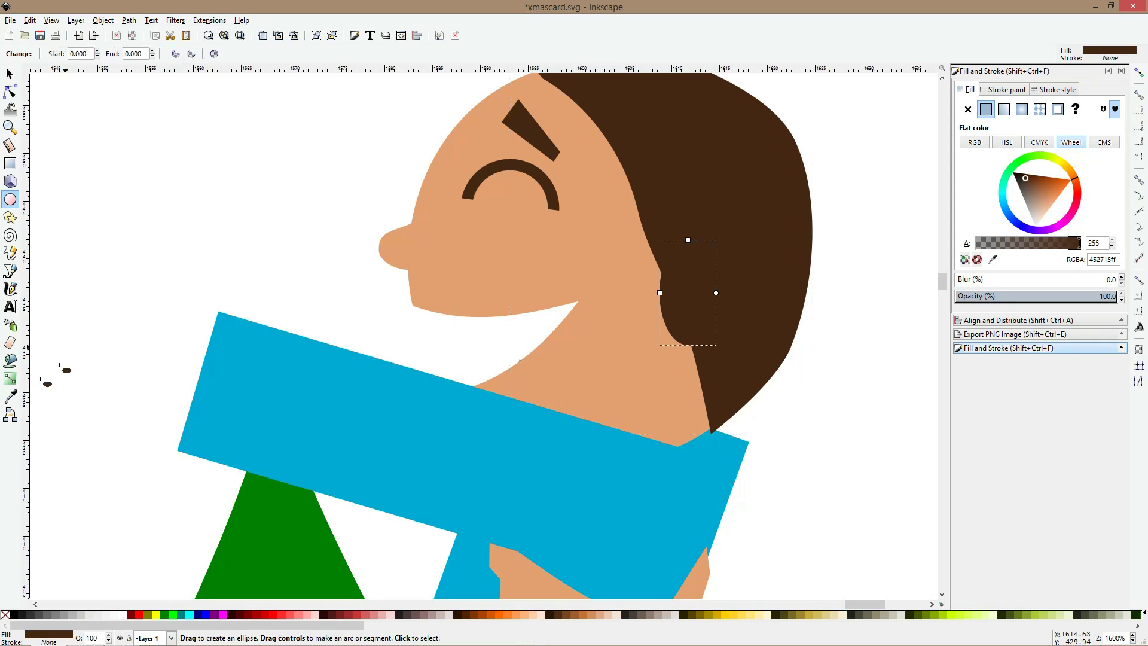
key("d")
left_click(601, 389)
key("s")
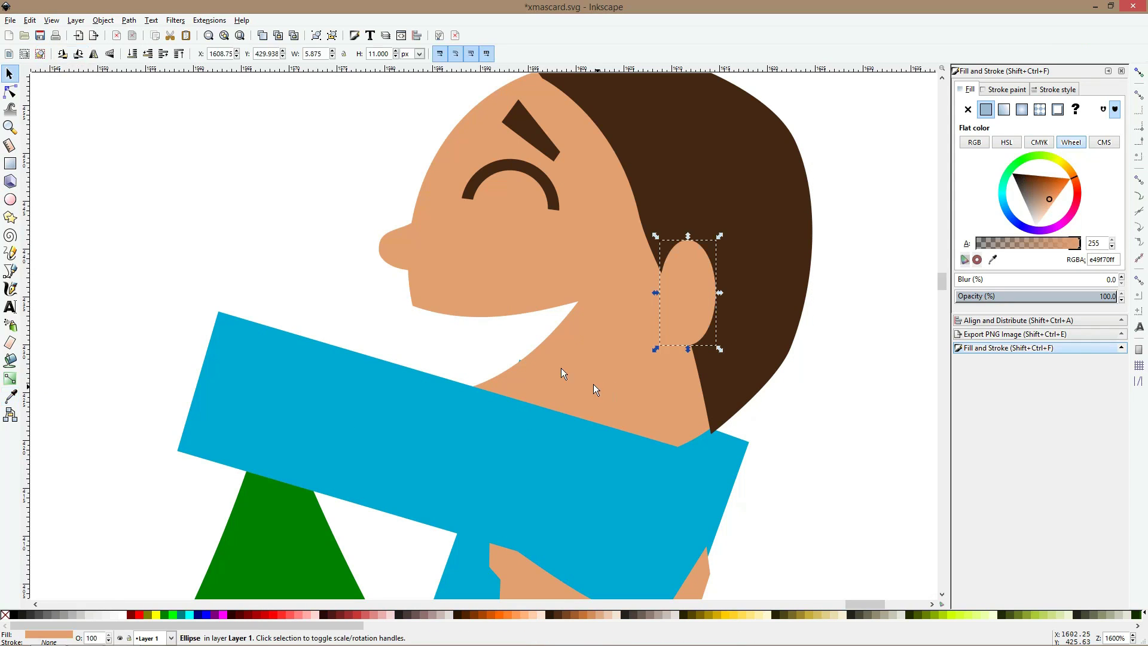
- Convert the ear ellipse to a path, widen it at both sides and pull its lower back edge inward to form an earlobe
left_click(11, 91)
key("shift+ctrl+c")
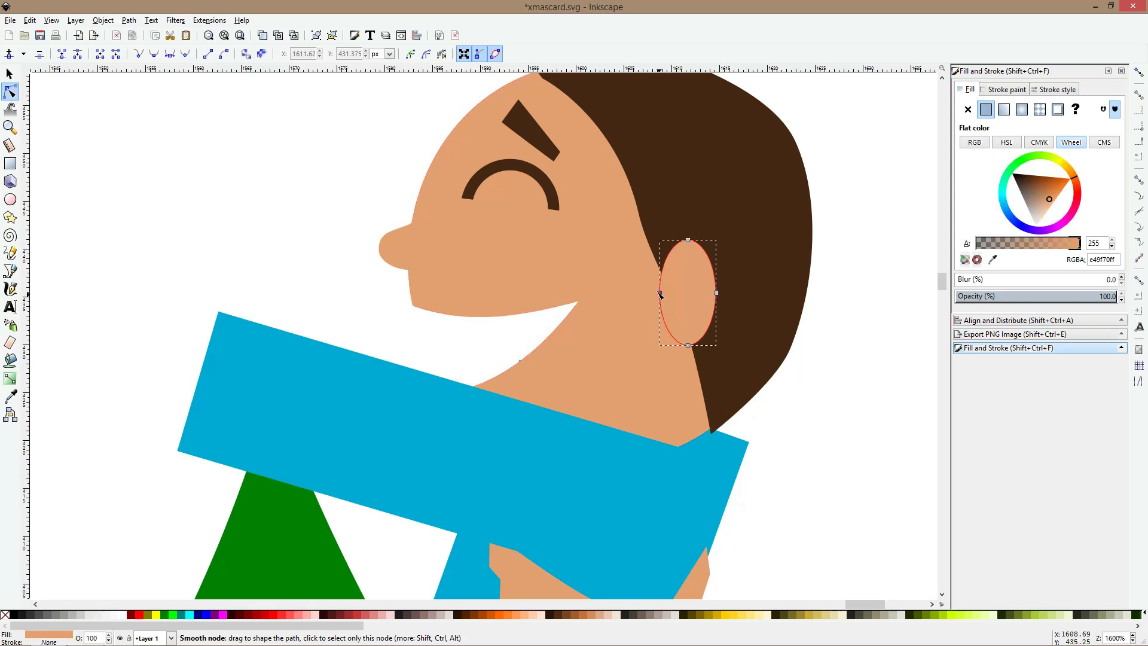
left_click_drag(658, 292, 645, 295)
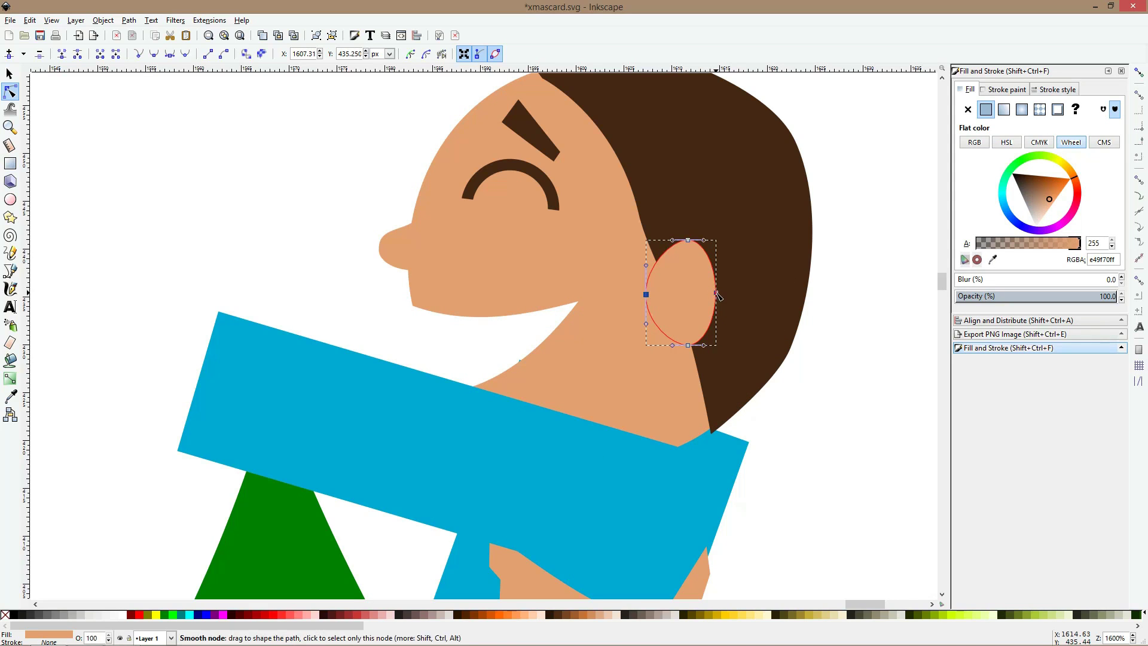
left_click_drag(717, 292, 727, 291)
left_click_drag(703, 345, 708, 312)
- Rotate the ear slightly clockwise and shift it a little toward the back of the head
key("s")
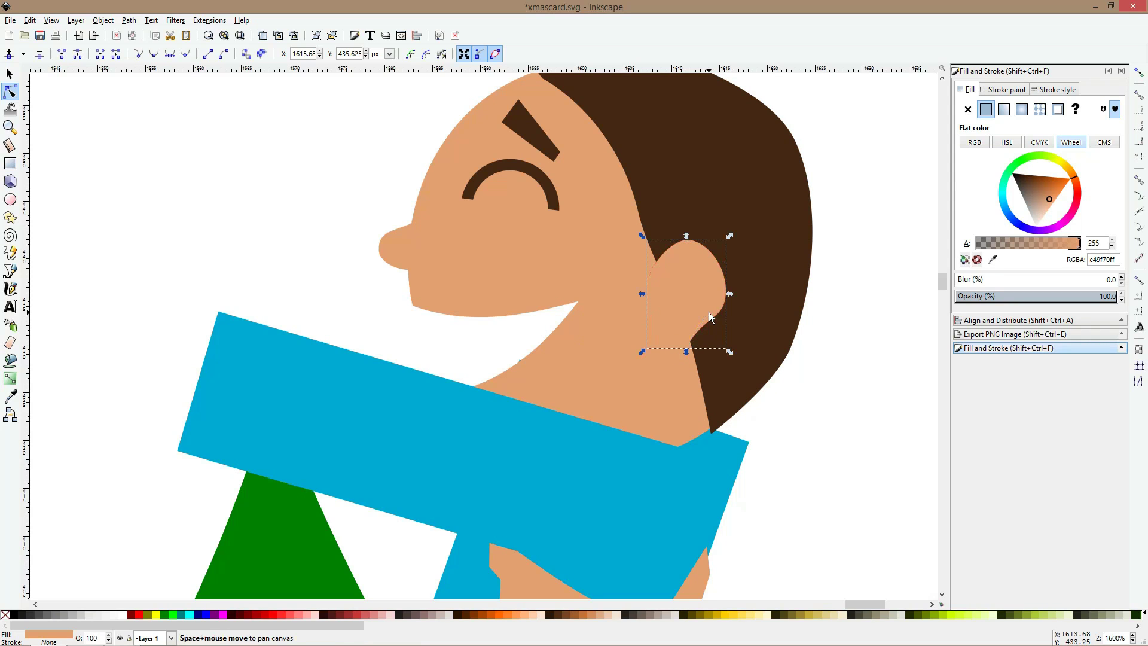
left_click_drag(728, 237, 738, 241)
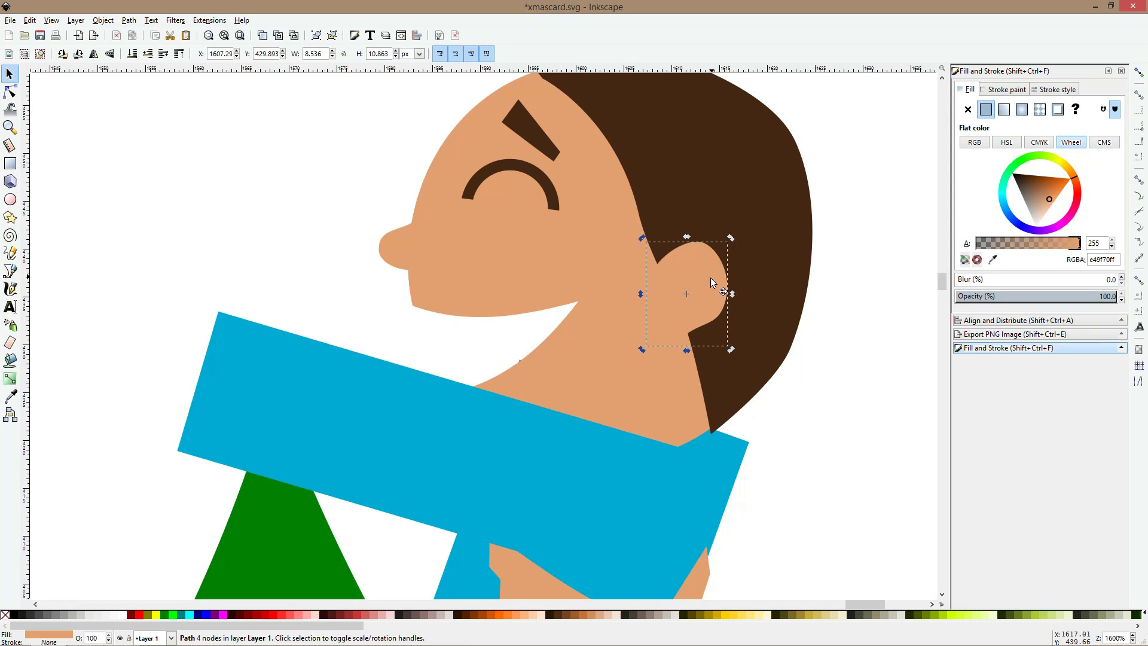
left_click_drag(710, 277, 722, 281)
- Bend the child's hairline below the ear forward so it curves down to the nape
left_click(10, 92)
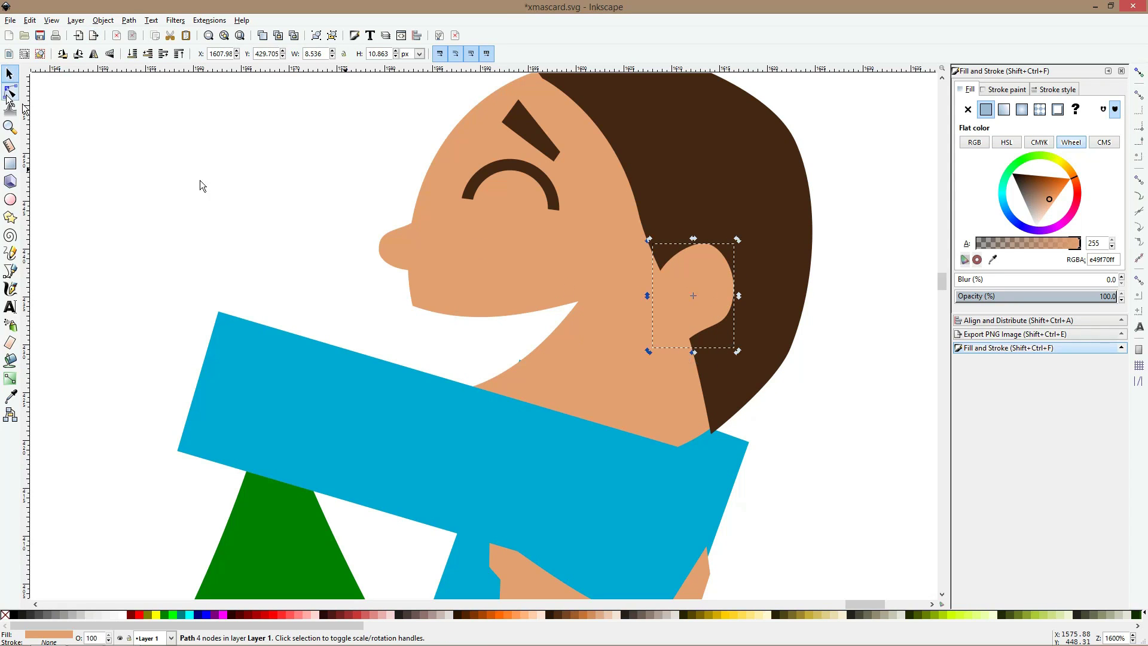
left_click(751, 346)
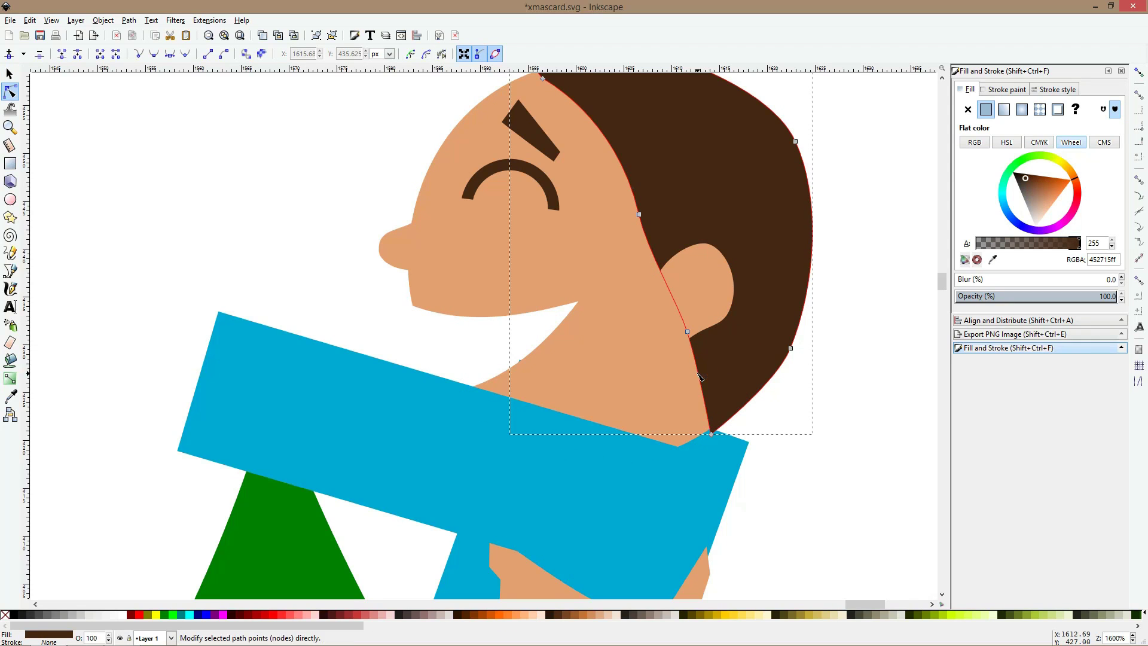
left_click(713, 433)
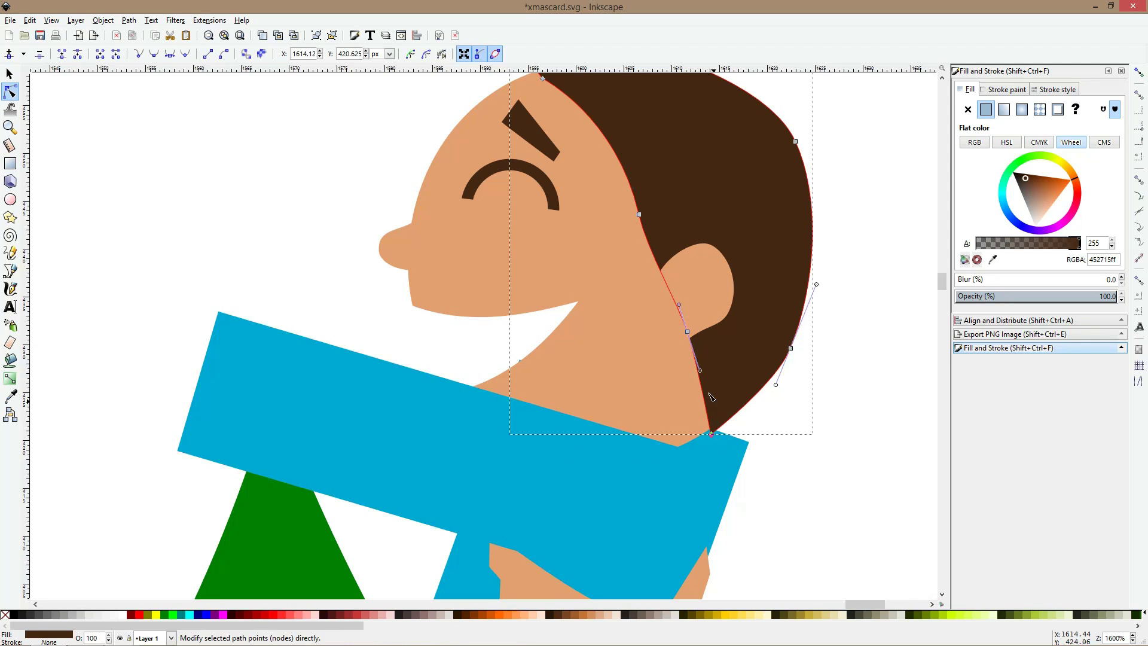
left_click_drag(702, 374, 689, 433)
left_click(768, 477)
scroll(771, 444, "down", 2)
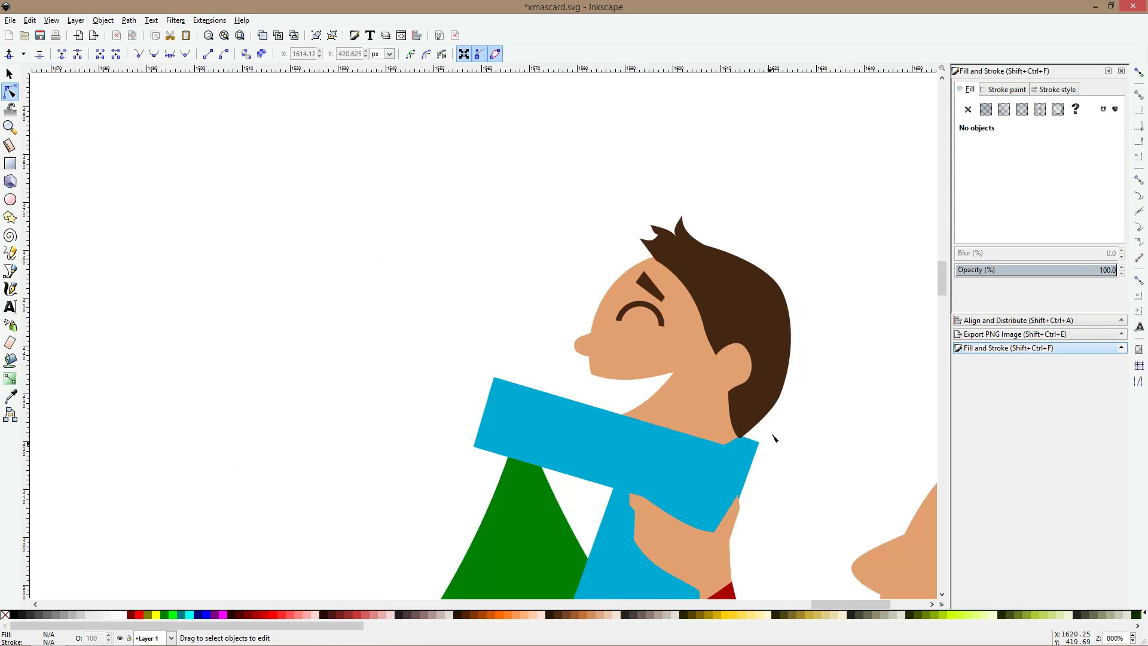
- Draw a closed jagged hair tuft with four spikes at the upper back of the child's head
left_click(10, 271)
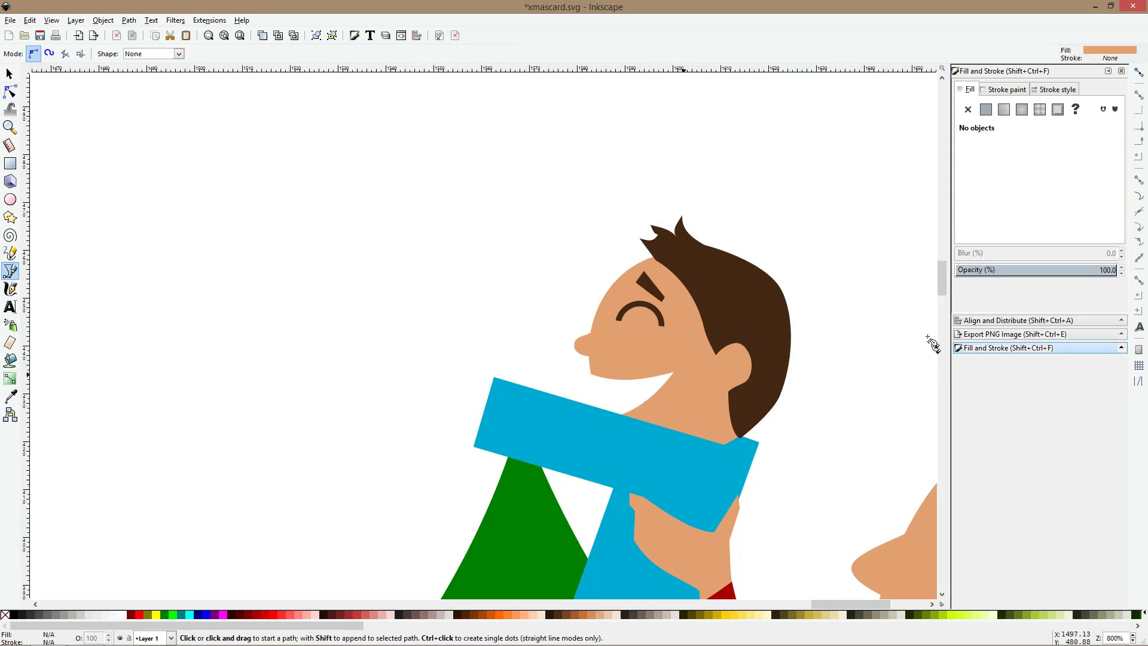
scroll(710, 282, "up", 4)
left_click(670, 349)
left_click(670, 263)
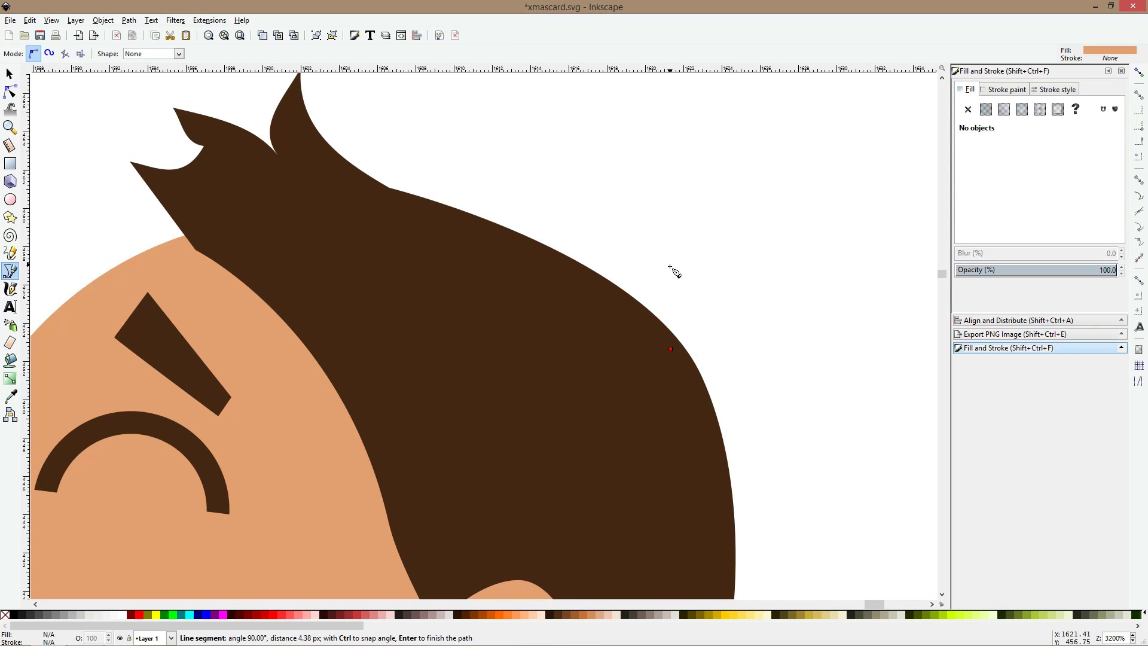
left_click(752, 353)
left_click(727, 365)
left_click(767, 440)
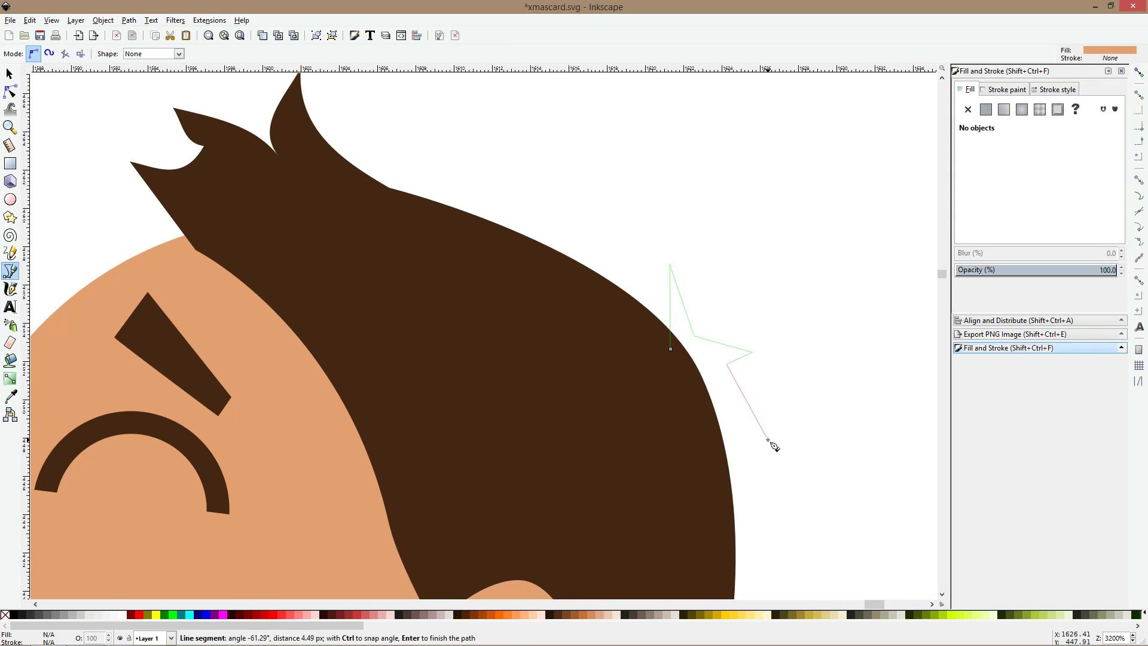
left_click(739, 441)
left_click(765, 489)
left_click(707, 482)
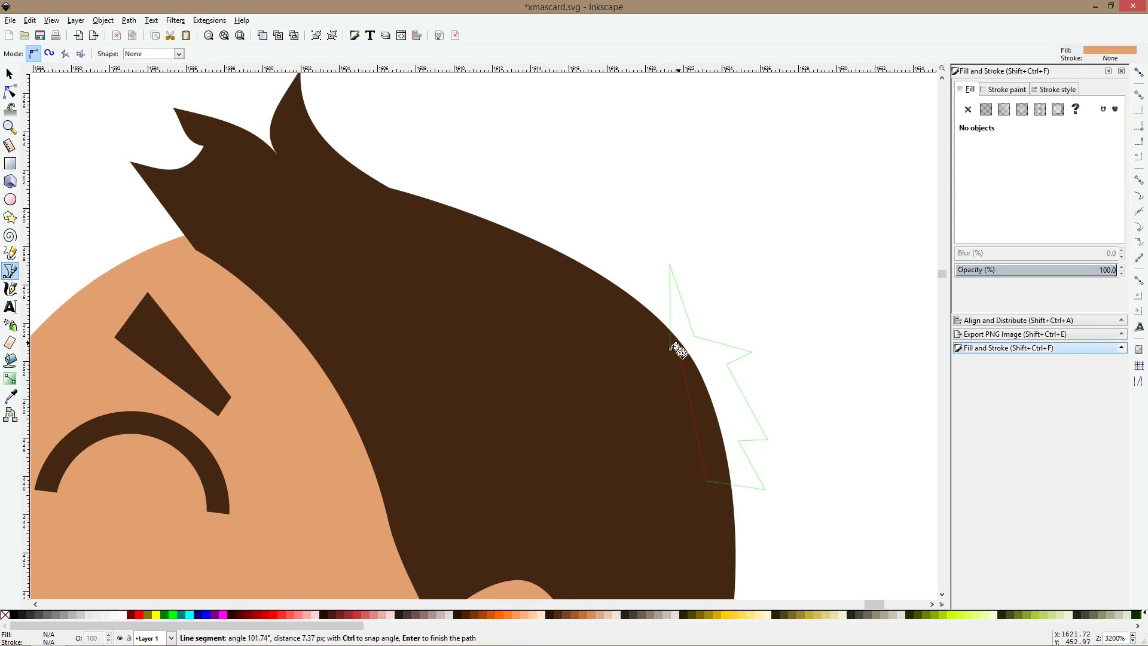
left_click(671, 349)
- Fill the new back tuft with the dark brown sampled from the child's hair
left_click(12, 92)
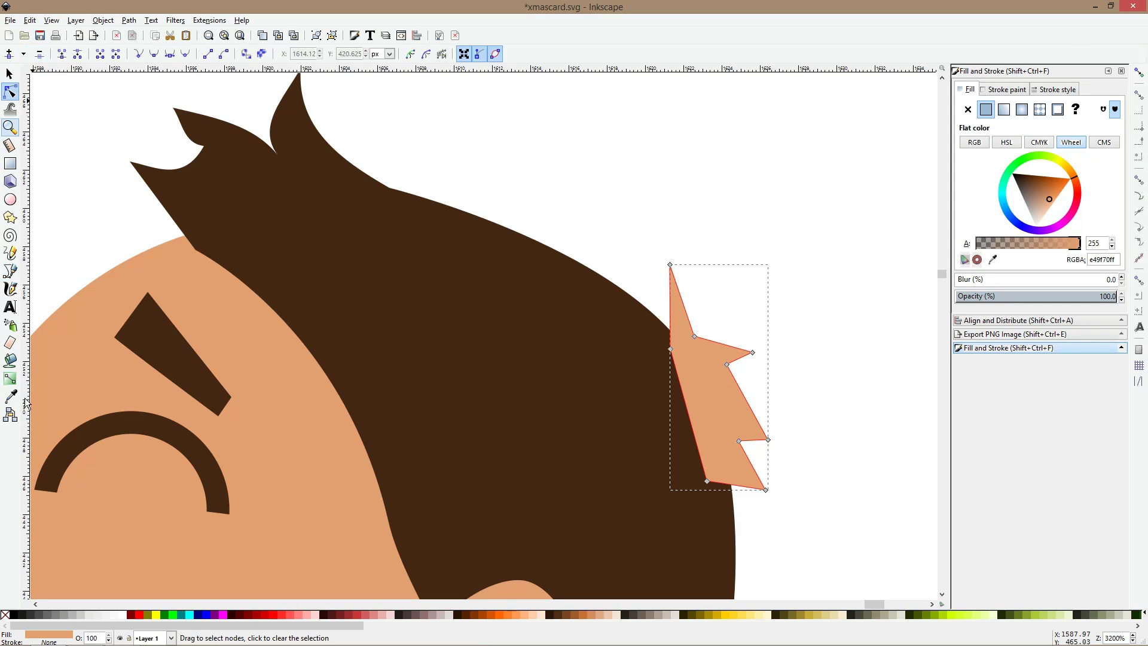
left_click(11, 397)
left_click(428, 372)
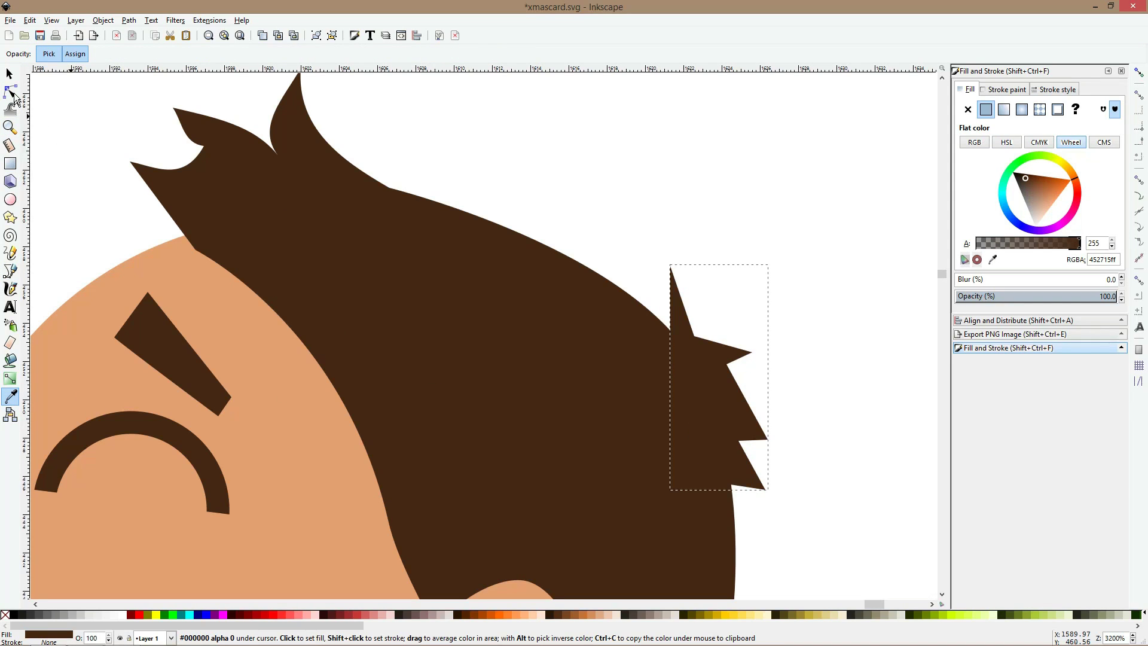
- Pull the back tuft's second spike outward and up, and bend the straight edges between the spikes into curves
key("n")
left_click_drag(753, 353, 761, 342)
left_click_drag(673, 323, 666, 325)
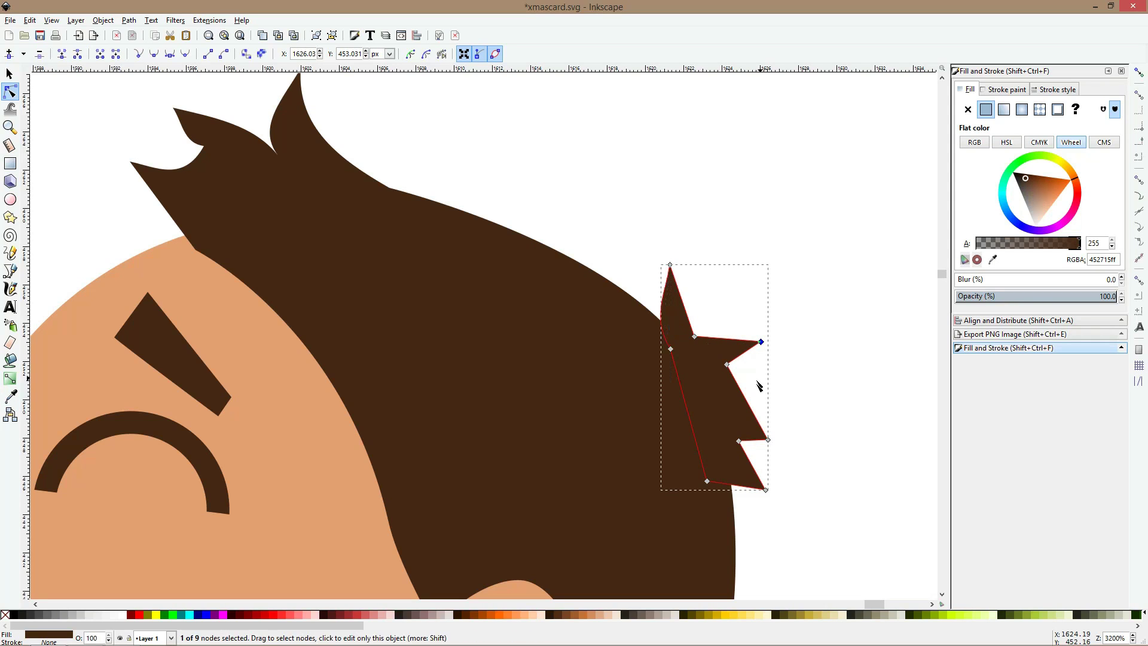
left_click_drag(744, 402, 736, 404)
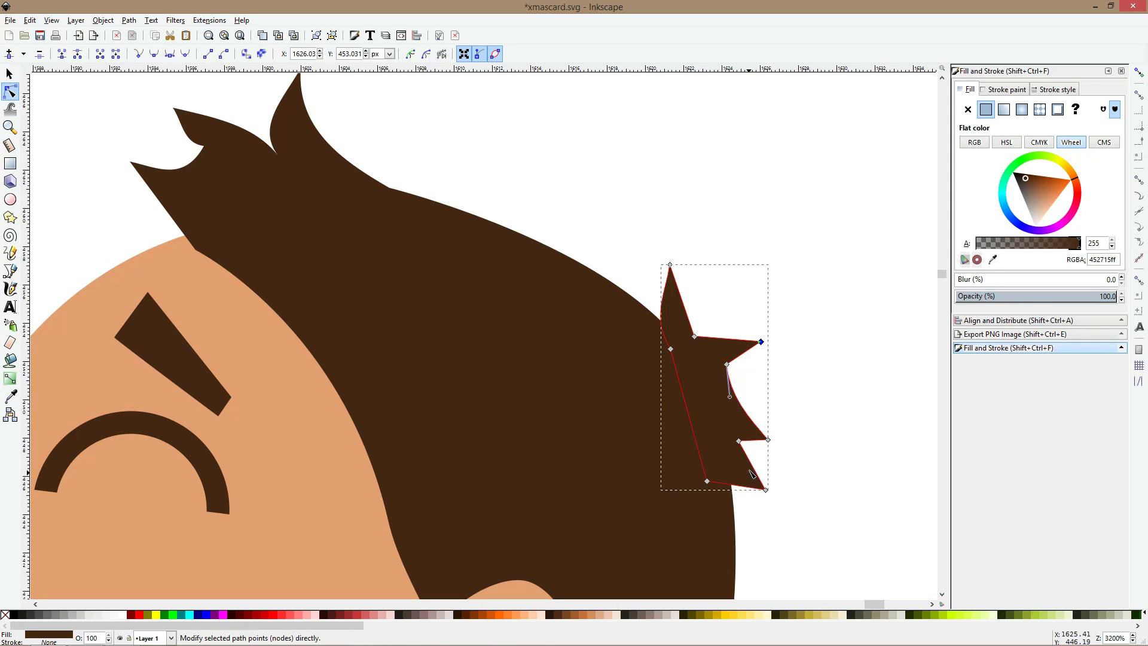
left_click_drag(751, 468, 739, 509)
left_click(785, 439)
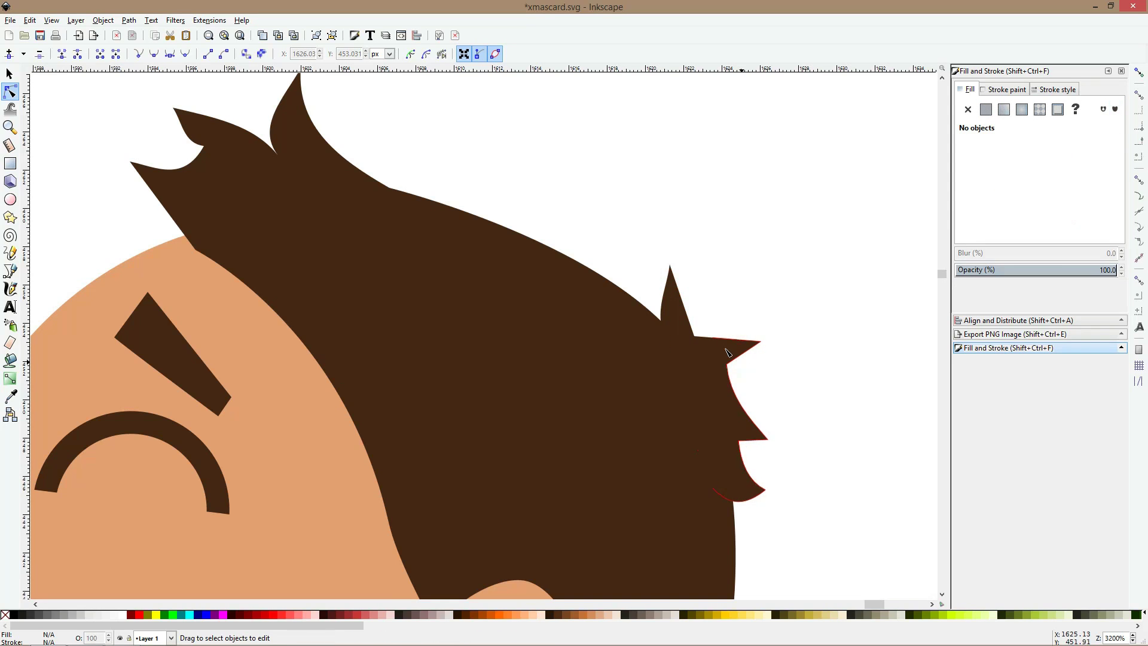
left_click_drag(723, 341, 741, 355)
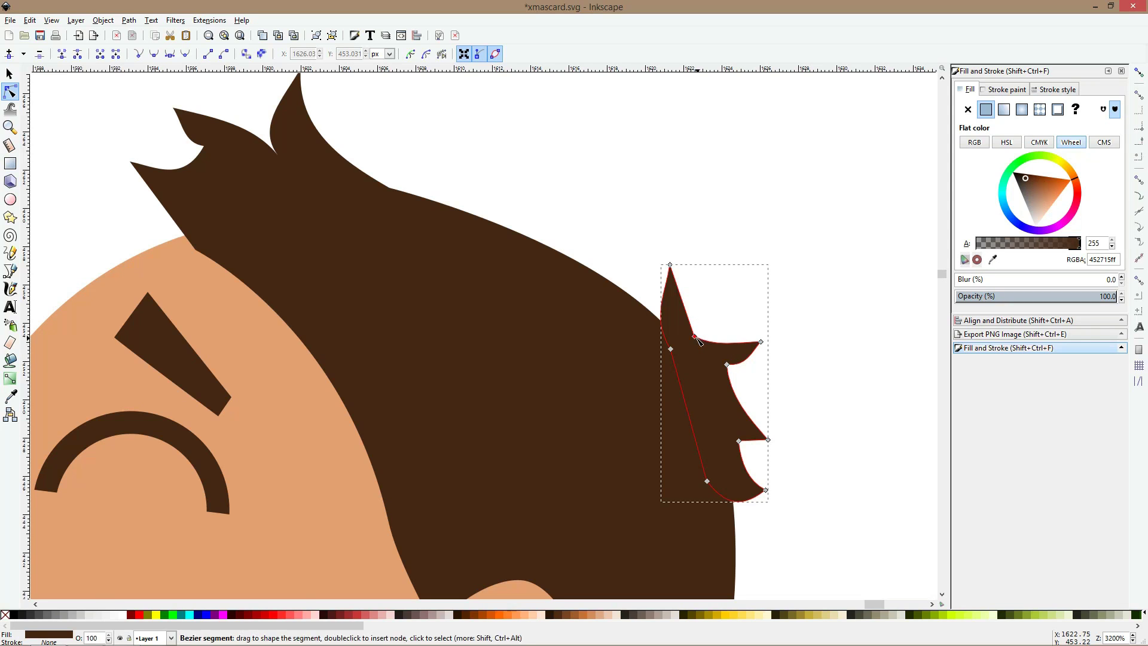
- Curve the outer edge of the back tuft's uppermost spike and move its tip slightly backward
left_click(702, 300)
left_click(676, 278)
left_click_drag(670, 265, 681, 265)
left_click(715, 220)
scroll(608, 315, "down", 3)
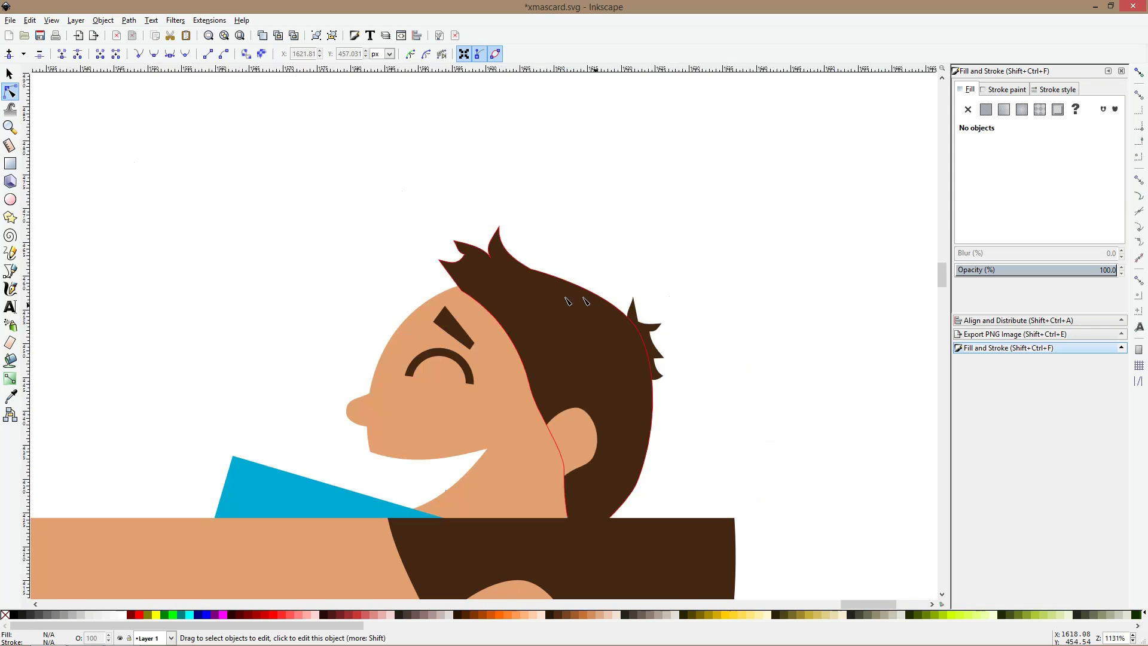
- Bow the lower edge of the child's front hair tuft, move the notch above it inward and reshape the notch's curve
left_click(463, 272)
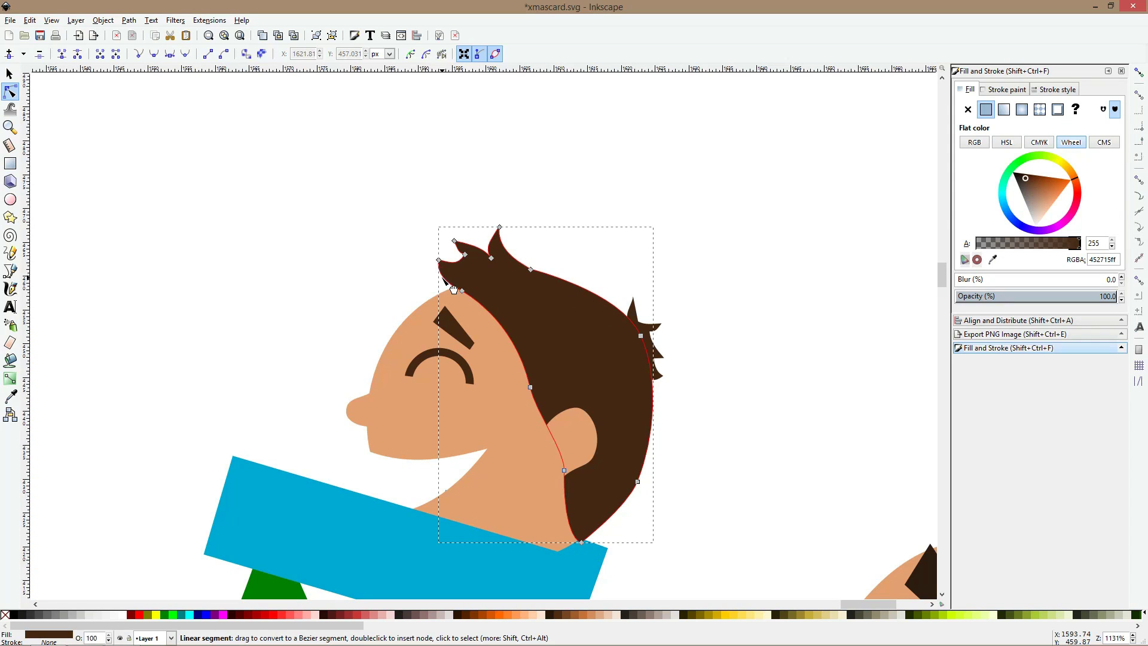
double_click(457, 289)
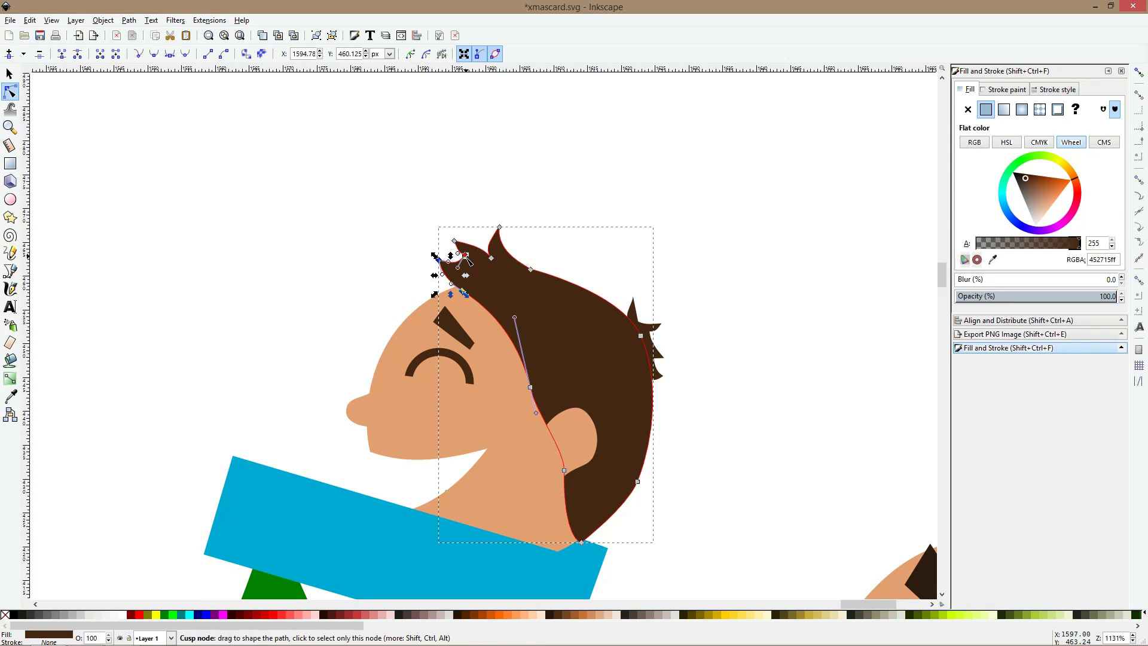
left_click(468, 261)
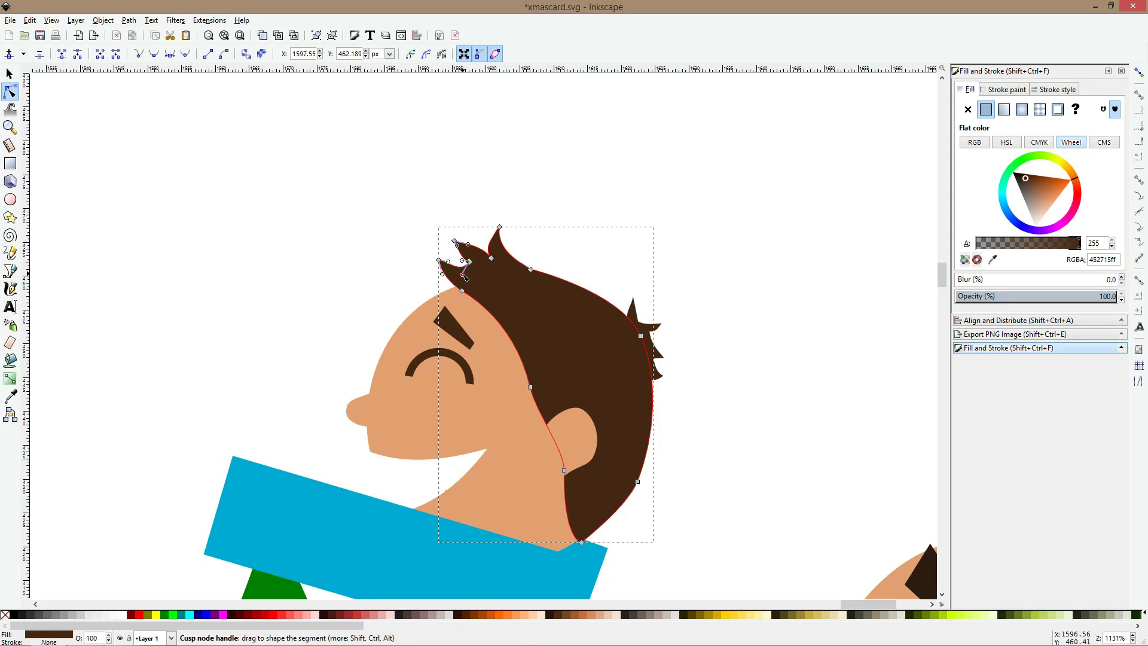
left_click_drag(465, 277, 471, 258)
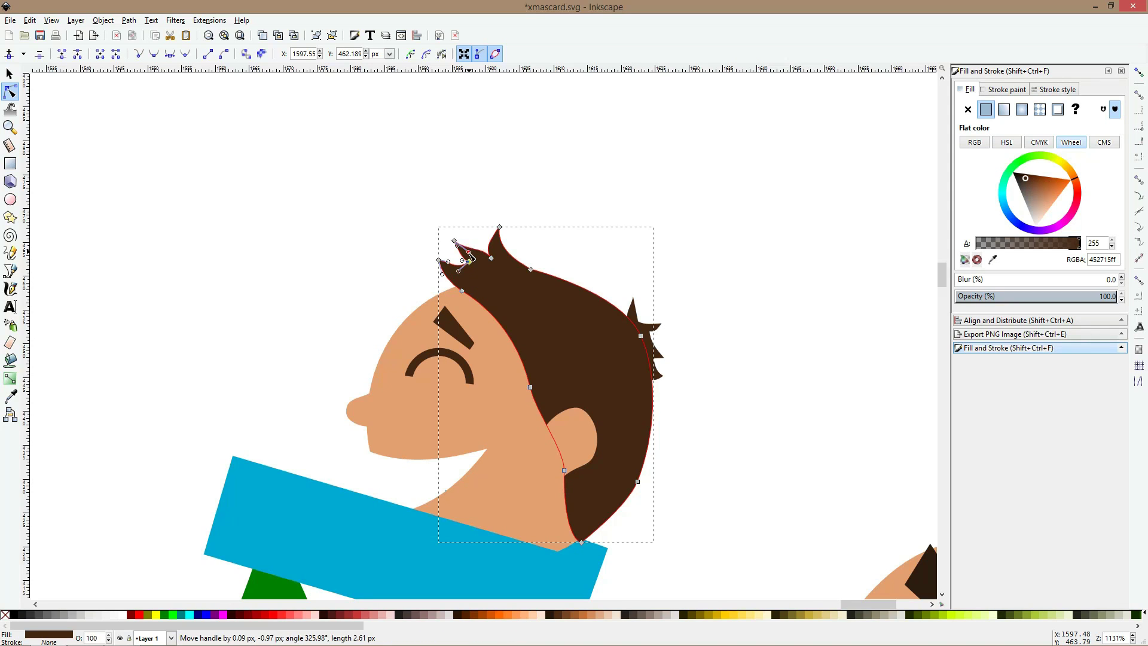
left_click(684, 274)
- Check the child's finished head against the whole family scene and save the drawing
scroll(685, 278, "down", 3, "ctrl")
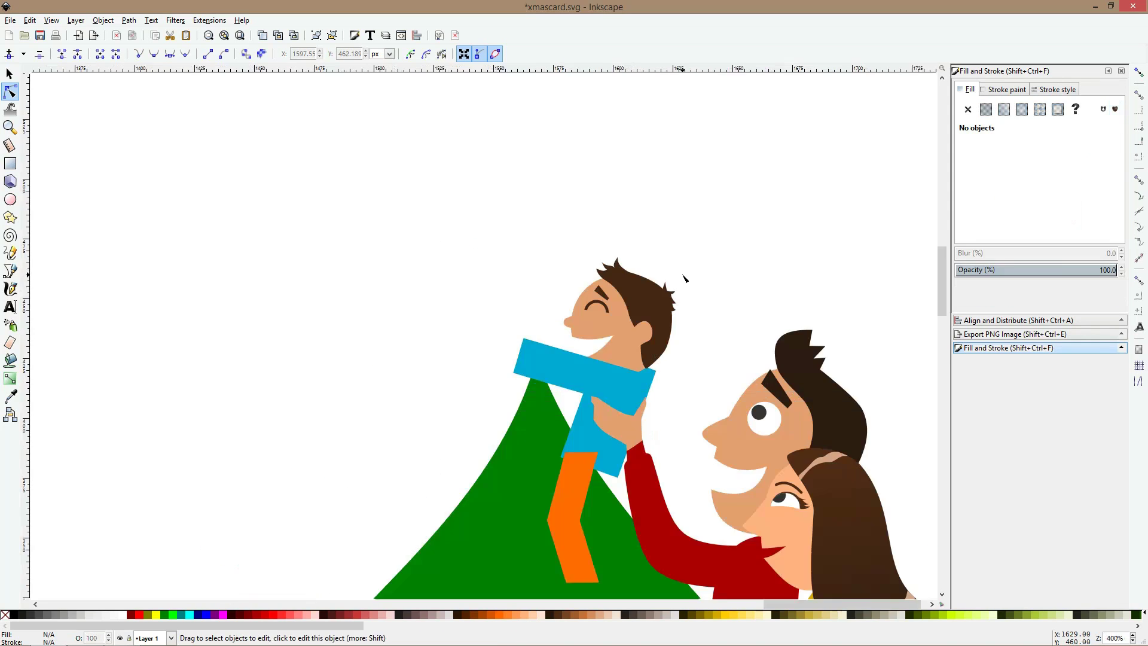
scroll(625, 233, "down", 2, "ctrl")
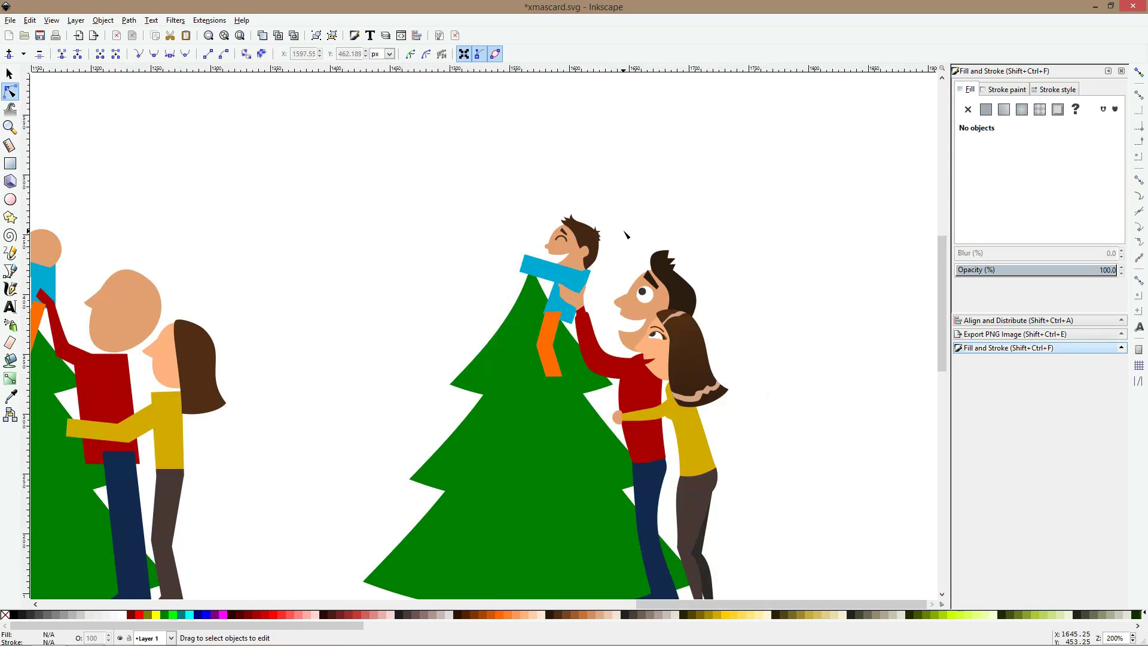
key("s")
scroll(752, 290, "up", 1, "ctrl")
scroll(594, 172, "up", 1, "ctrl")
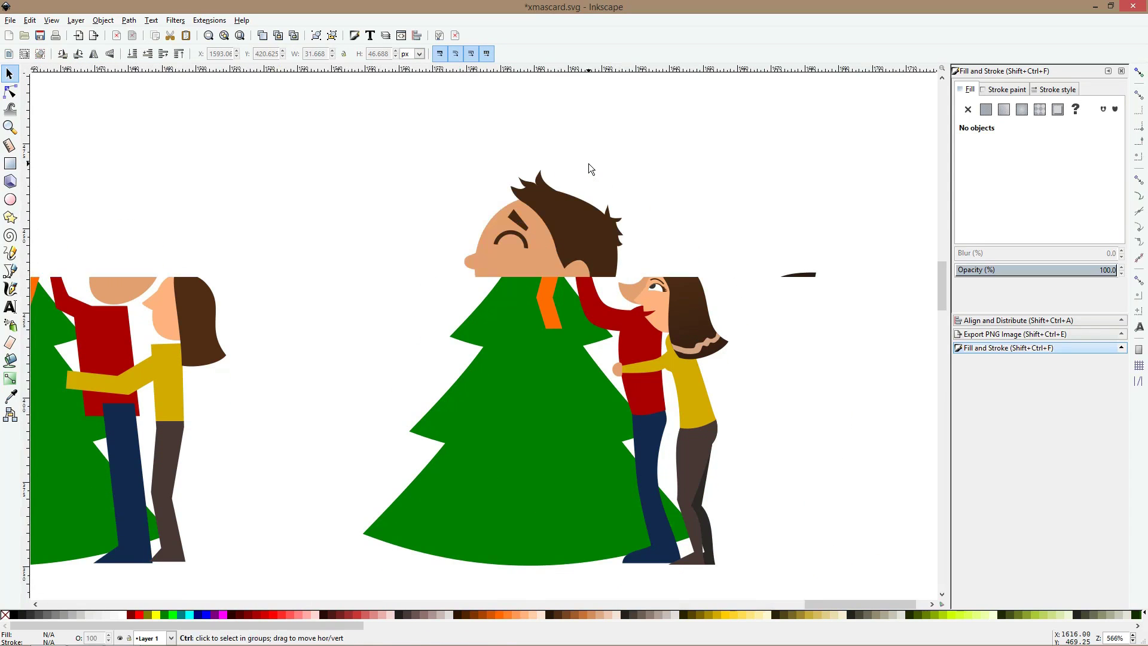
scroll(588, 163, "up", 1, "ctrl")
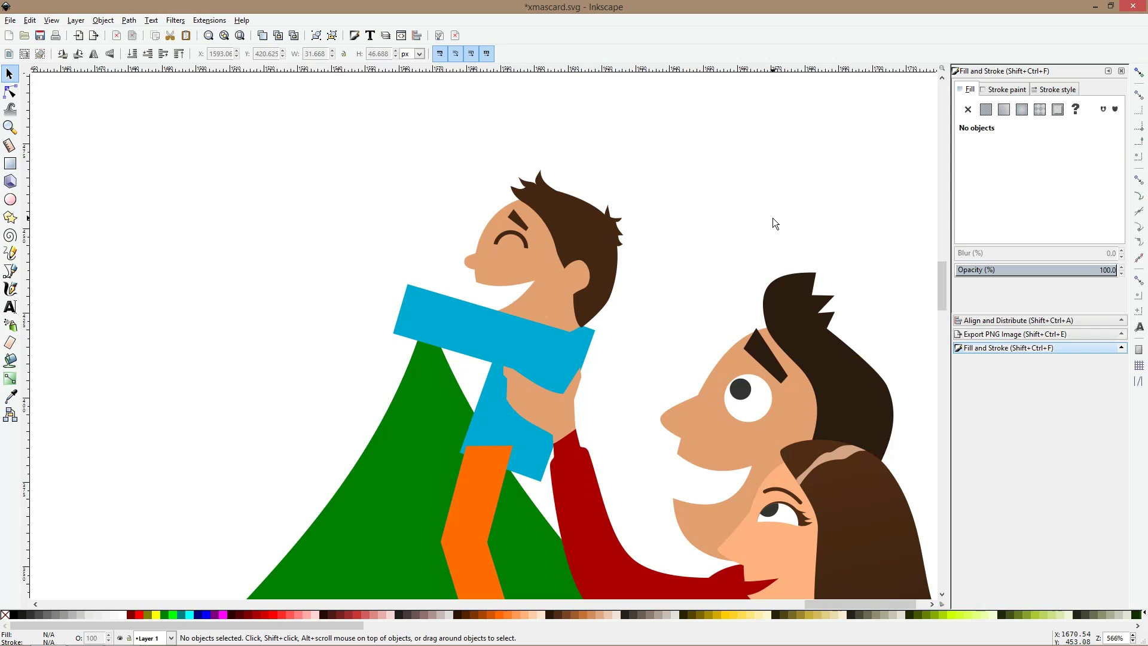
key("ctrl+s")
- Convert the child's blue sleeve rectangle to a path, bend its long edges downward and pull its front end in above the treetop
key("minus")
key("minus")
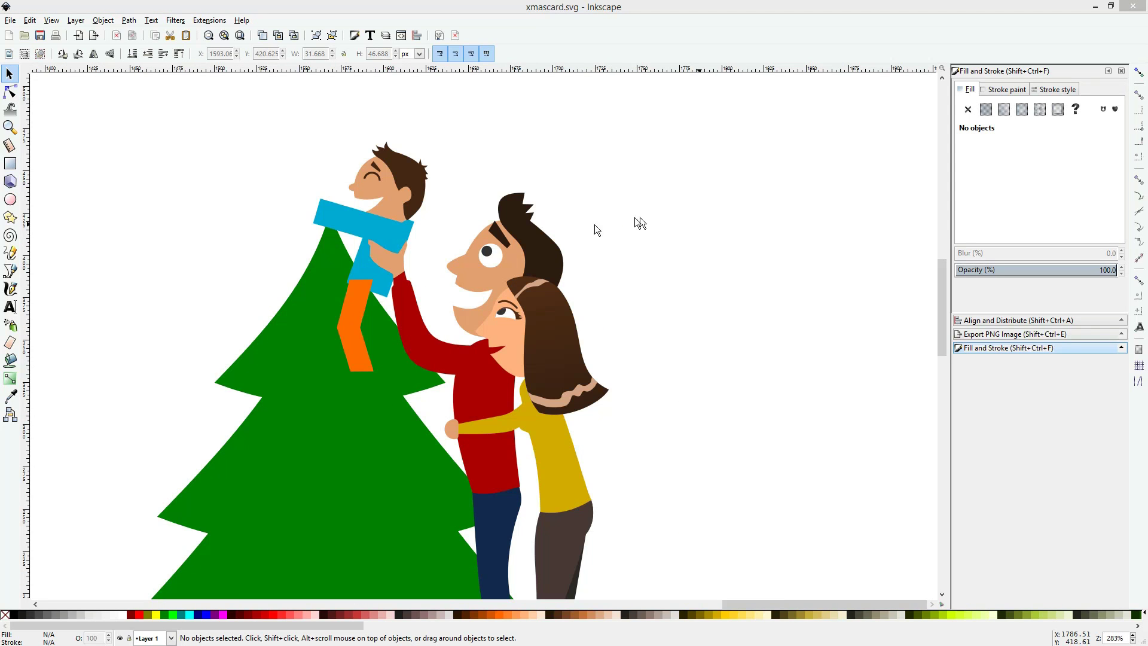
left_click(9, 92)
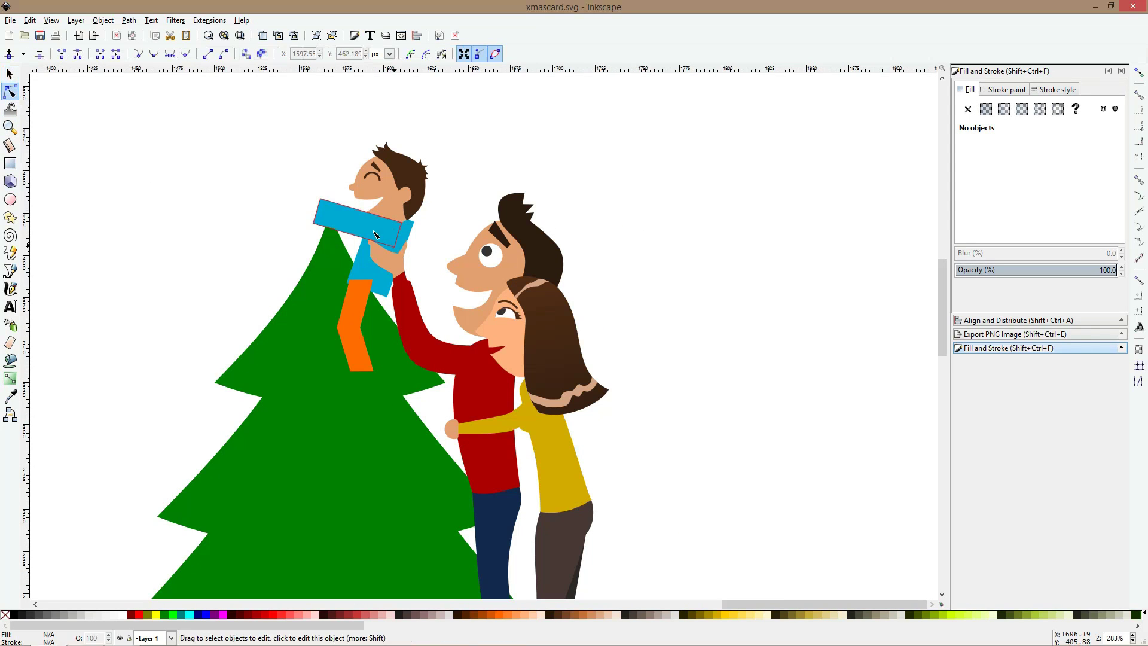
left_click(361, 226)
key("ctrl+shift+c")
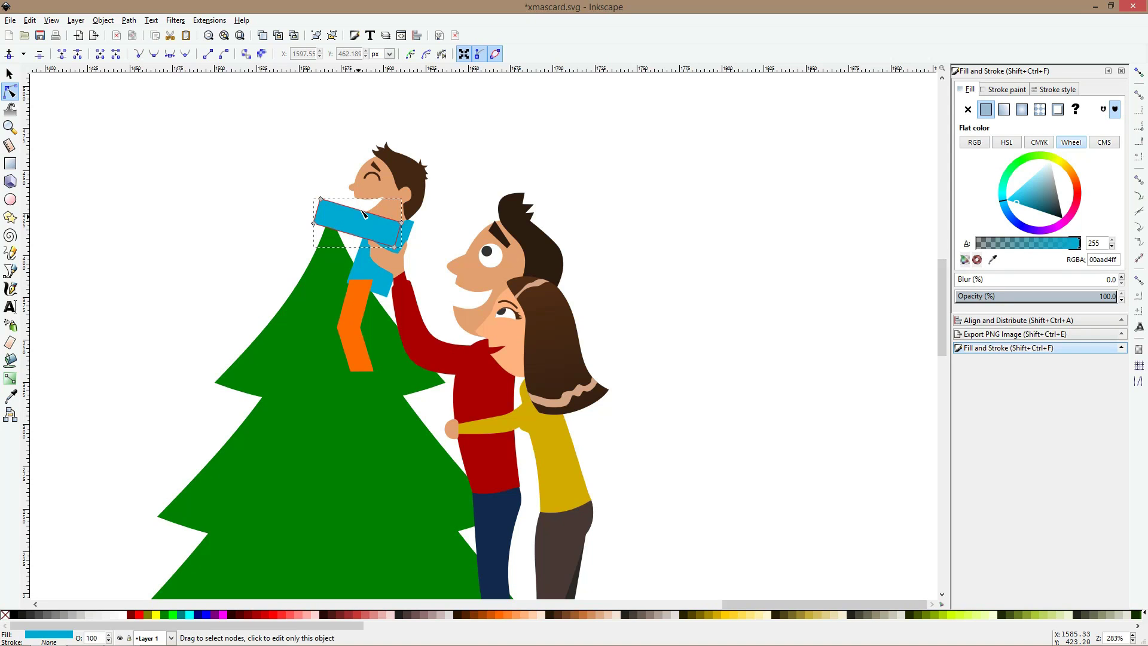
left_click_drag(361, 212, 352, 228)
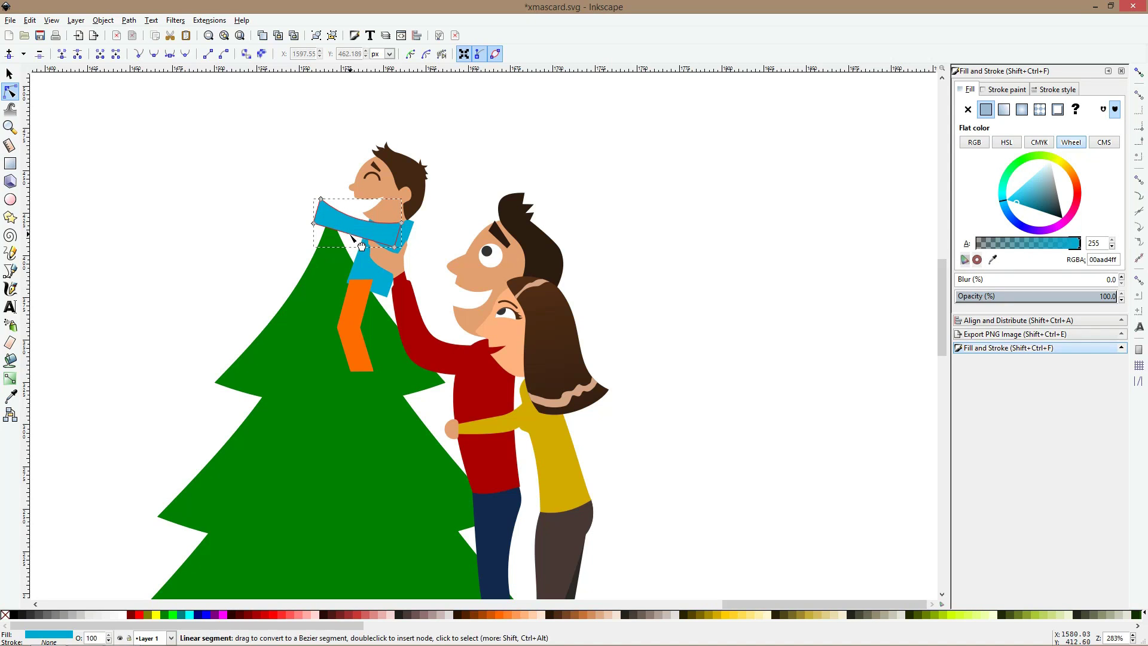
left_click_drag(301, 171, 337, 204)
left_click(330, 178)
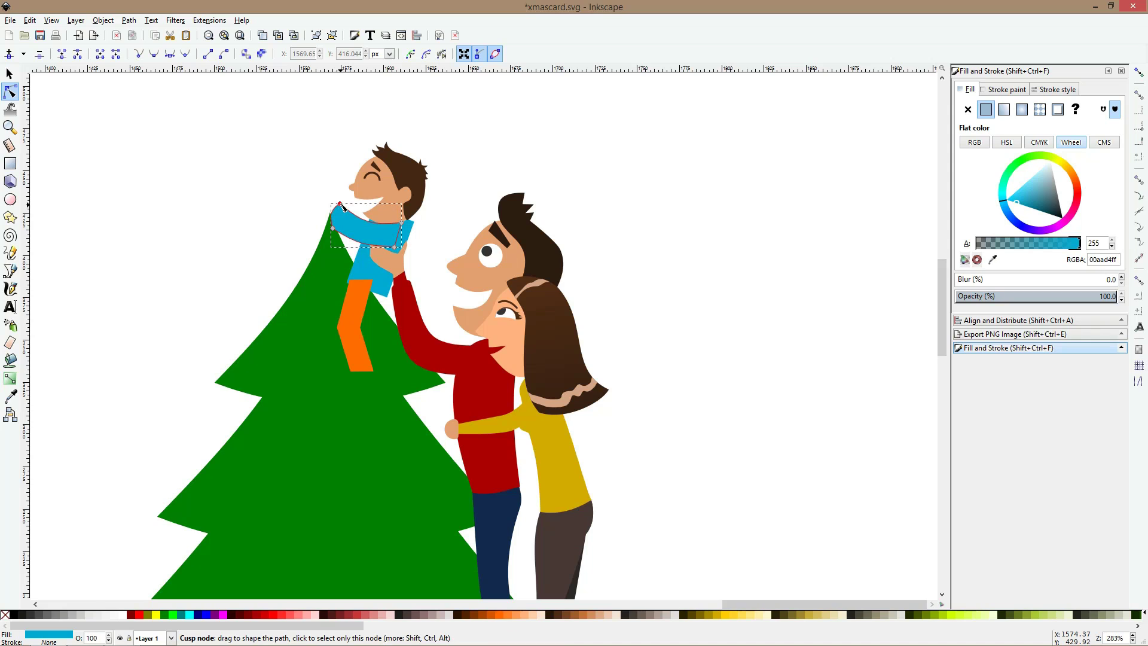
- Adjust the child's blue sleeve by lowering its upper front corner and moving its lower shoulder-end corner slightly back and up
left_click_drag(340, 204, 338, 209)
left_click_drag(394, 246, 397, 242)
scroll(372, 257, "up", 2)
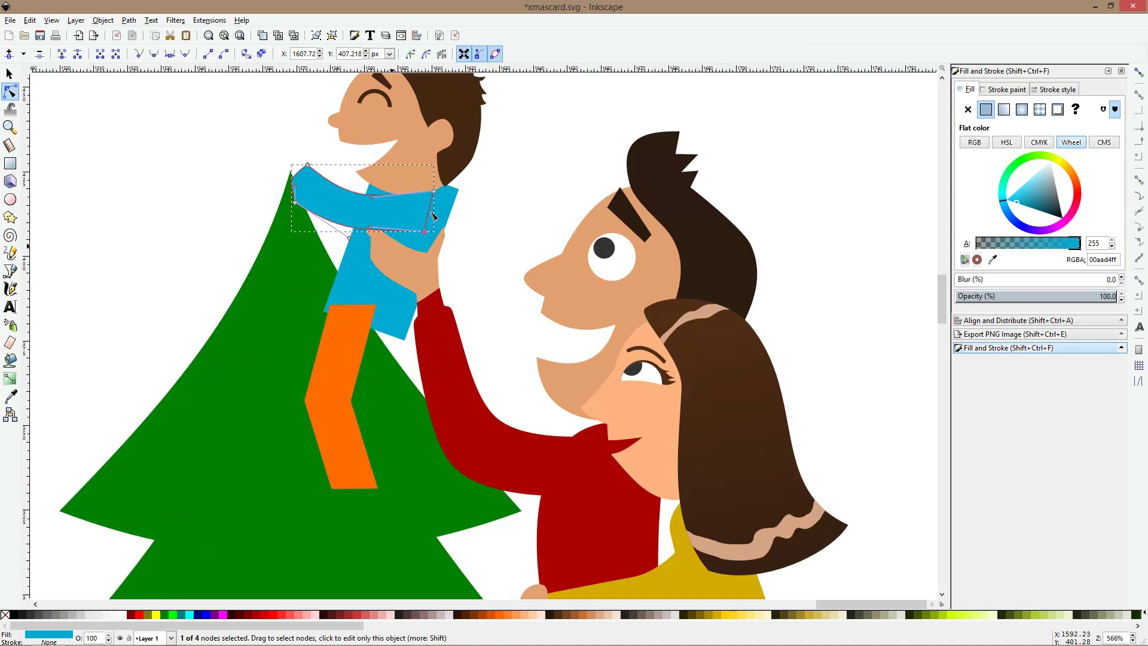
- Convert the child's blue torso to a path, smooth its upper back corner and pull both upper corners inward beneath the head
left_click(453, 205)
key("ctrl+shift+c")
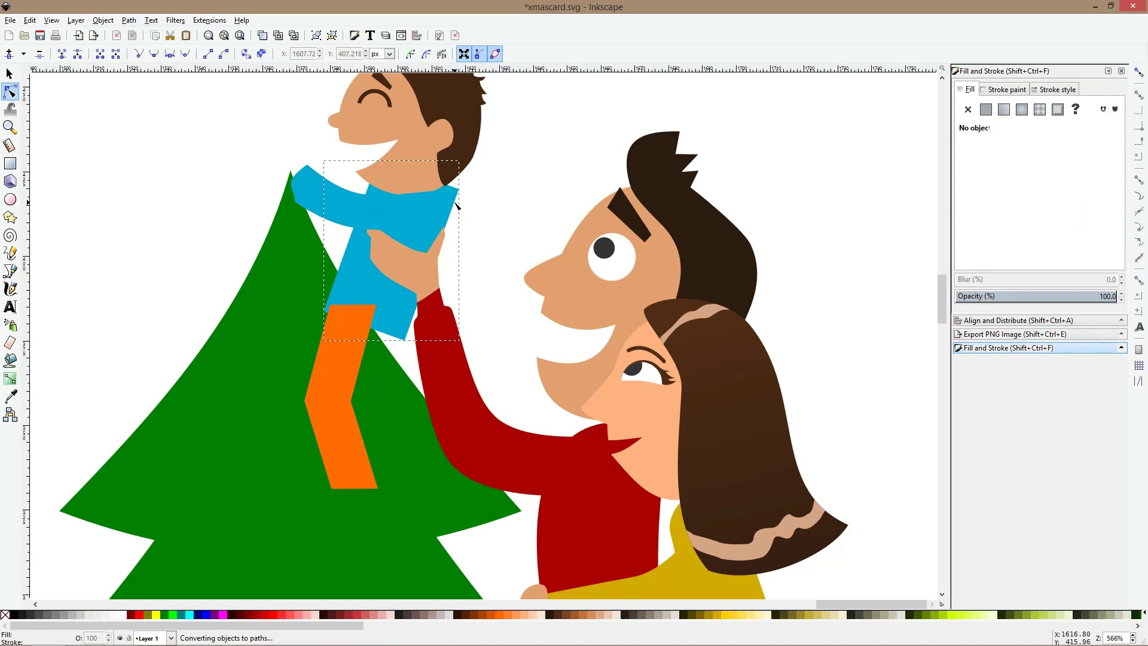
left_click(458, 189, "ctrl")
left_click_drag(456, 190, 440, 191)
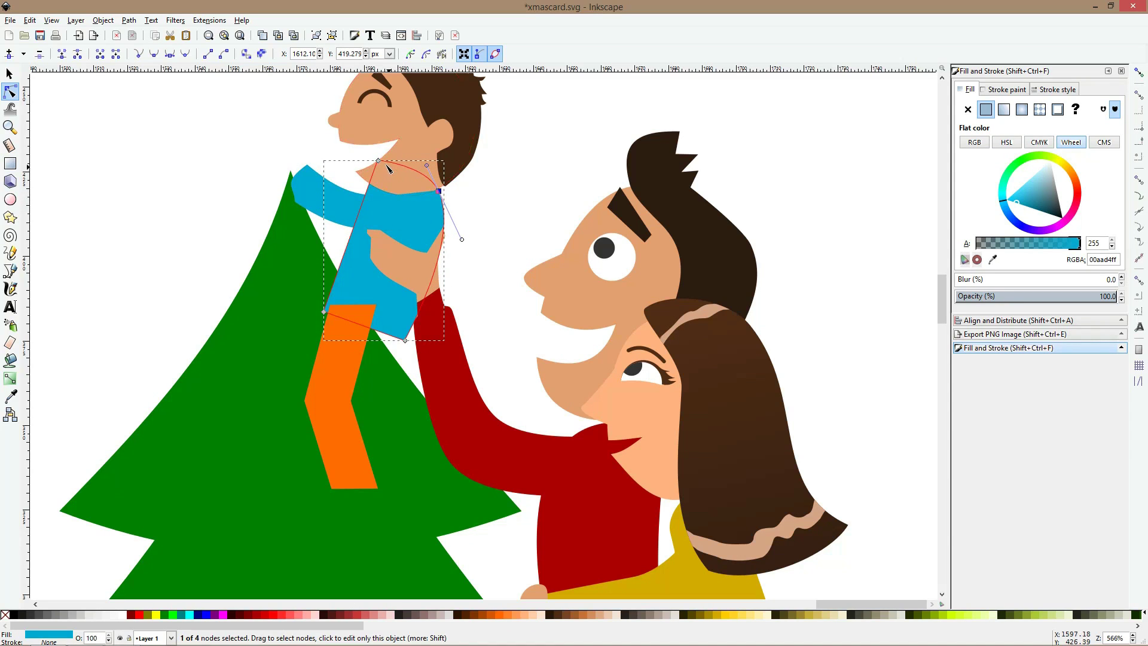
left_click_drag(379, 161, 384, 168)
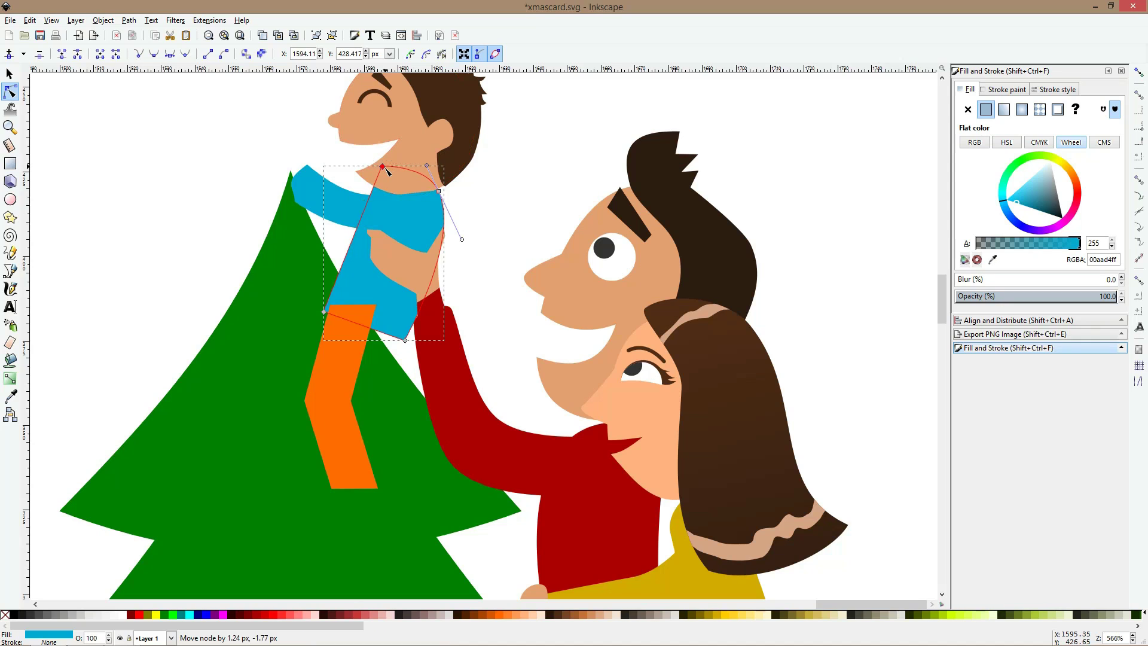
- Add nodes along the torso's front edge, pull the waist inward with a smooth curve and bow the shirt's hem downward
double_click(361, 221)
left_click_drag(362, 221, 373, 232)
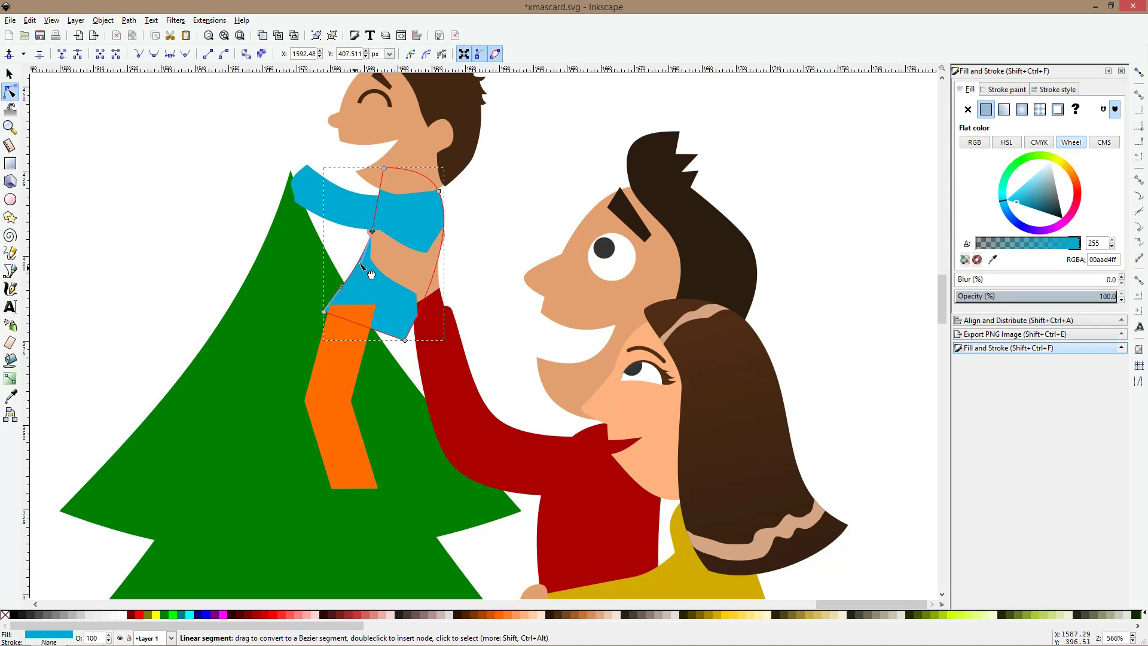
double_click(361, 260)
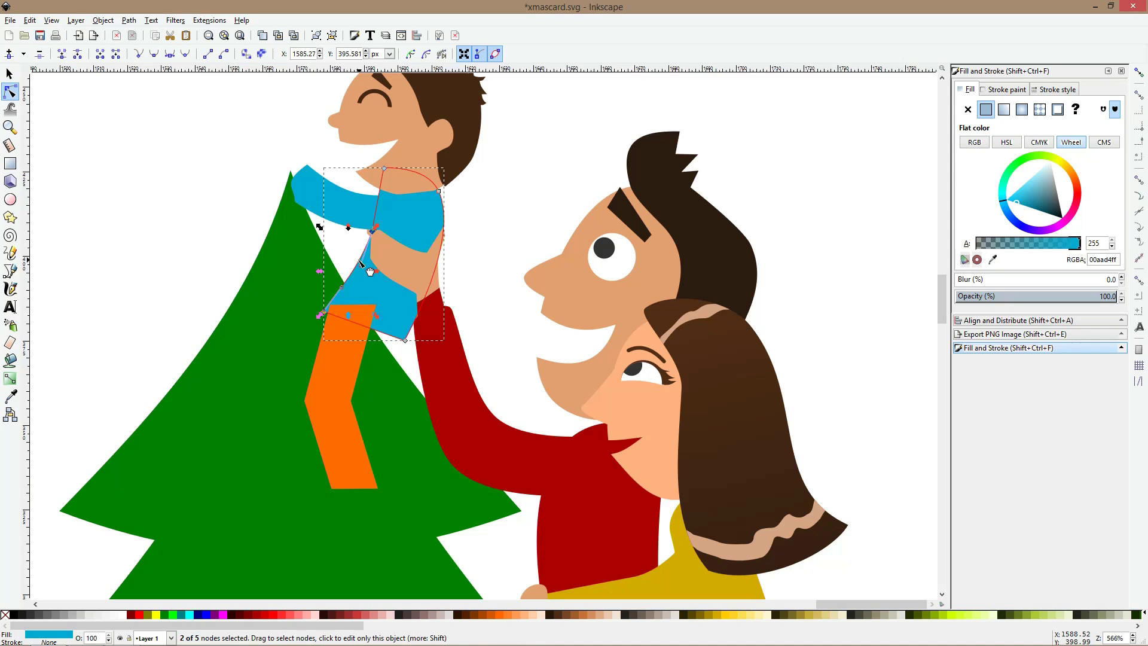
left_click_drag(360, 260, 362, 243)
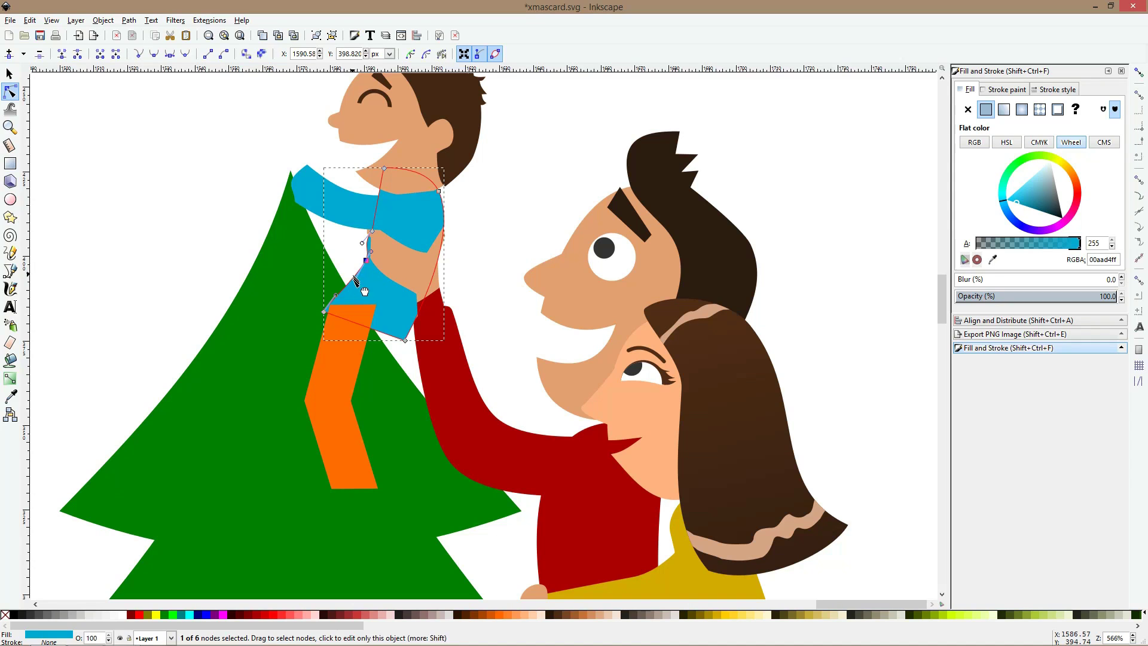
left_click_drag(338, 298, 331, 290)
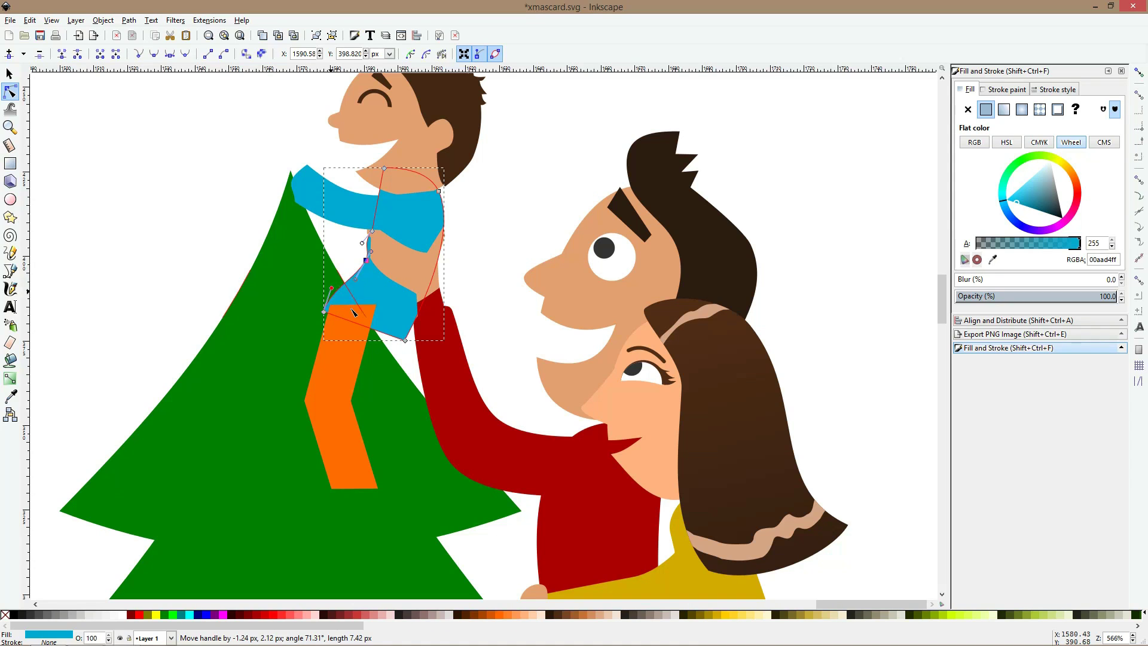
left_click_drag(365, 325, 363, 331)
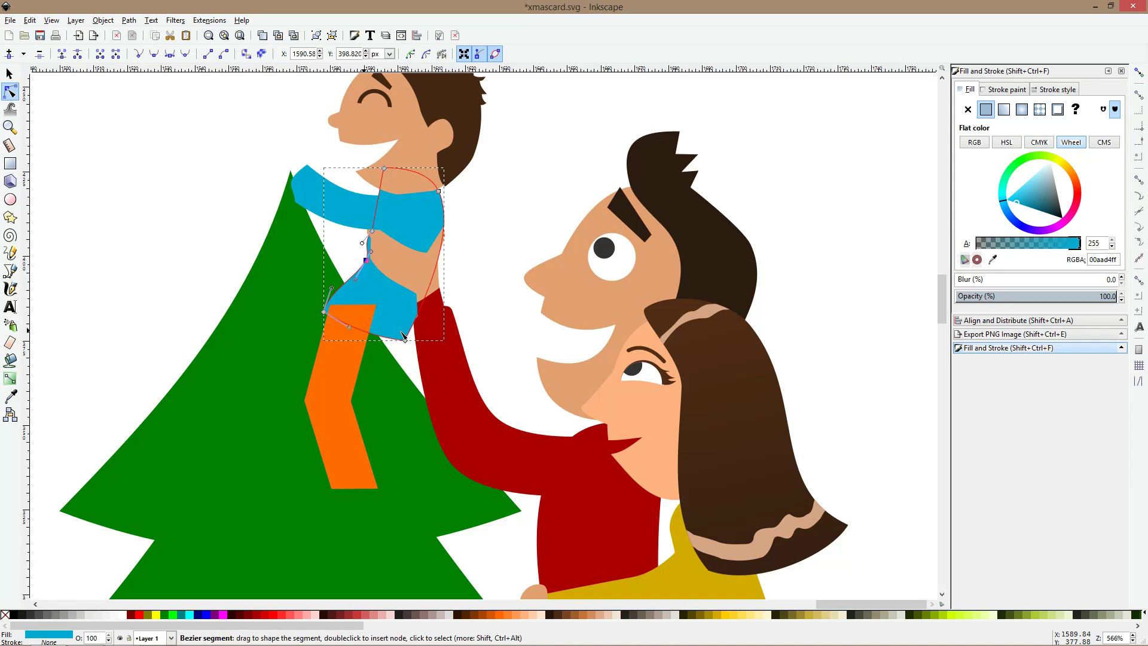
- Round the front end of the child's blue sleeve and shift its upper front corner backward
left_click(317, 195)
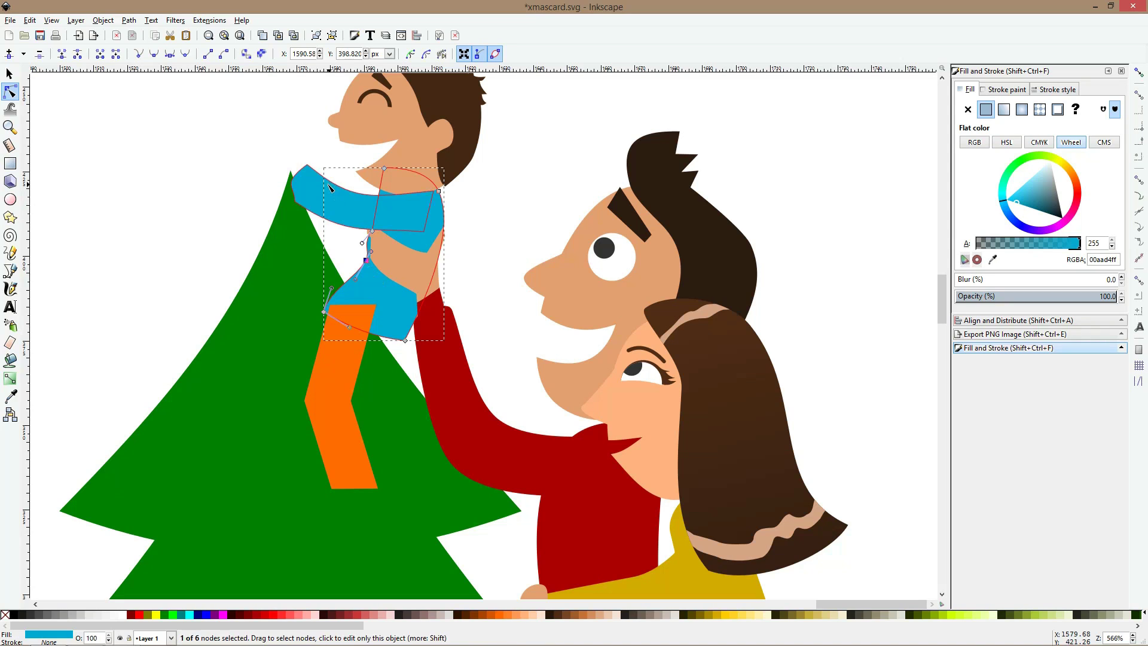
left_click(296, 204)
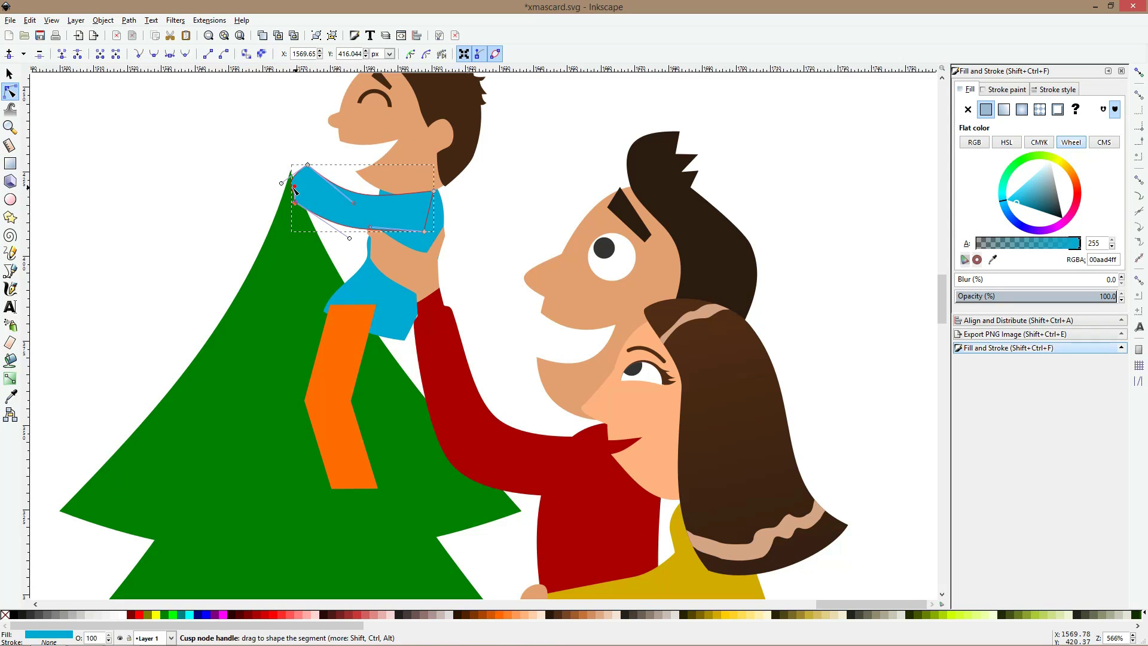
left_click_drag(292, 187, 289, 195)
left_click_drag(309, 168, 323, 175)
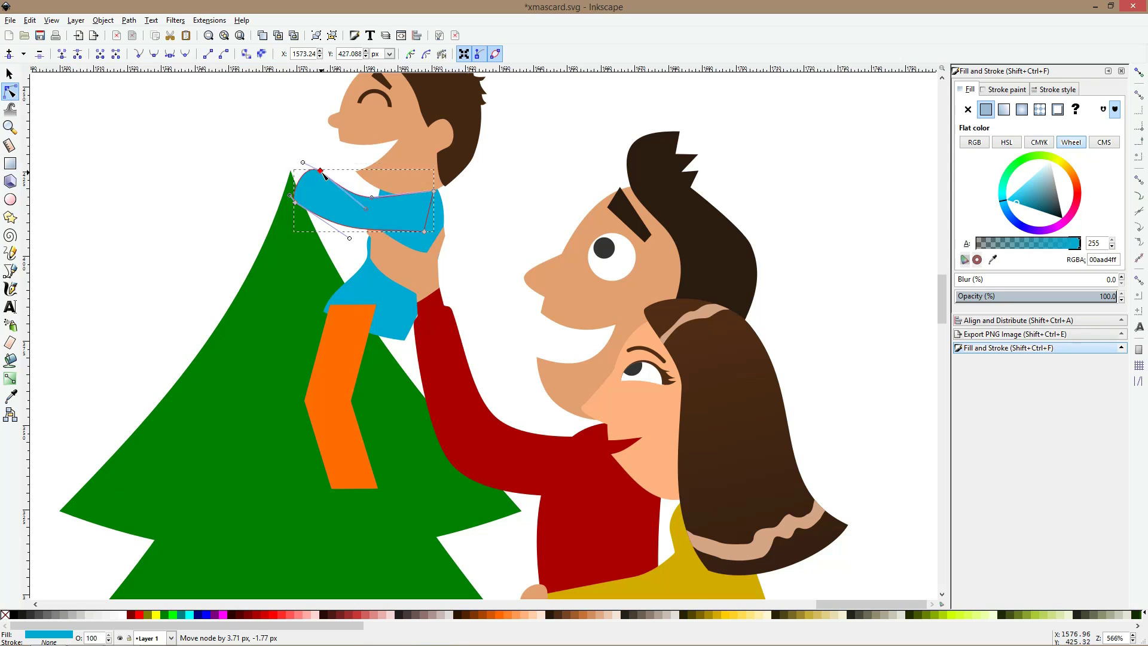
key("s")
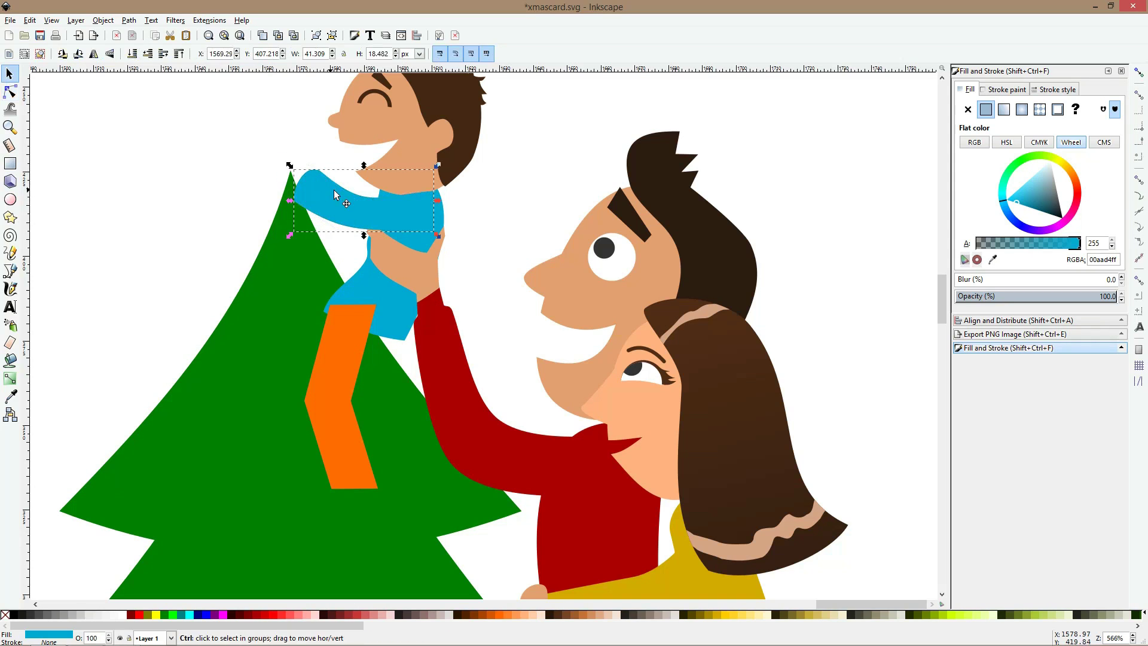
left_click(513, 246)
scroll(464, 259, "down", 4)
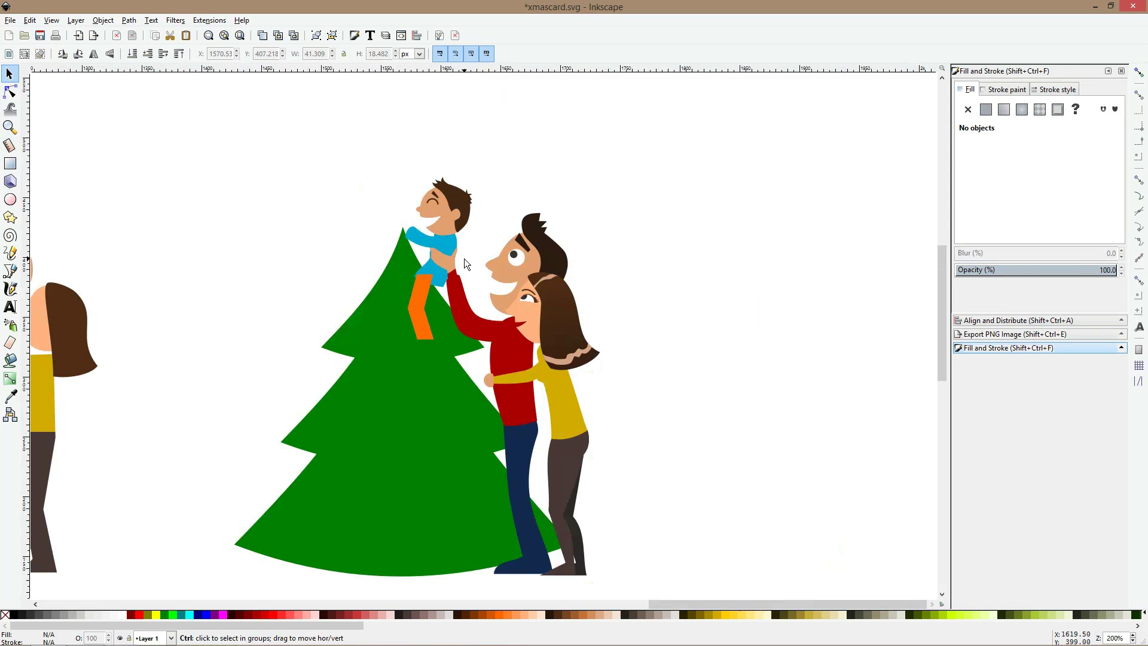
- Smooth the front and back knee nodes of the child's orange leg and flare the front of its trouser hem
scroll(443, 245, "up", 5)
left_click(353, 380)
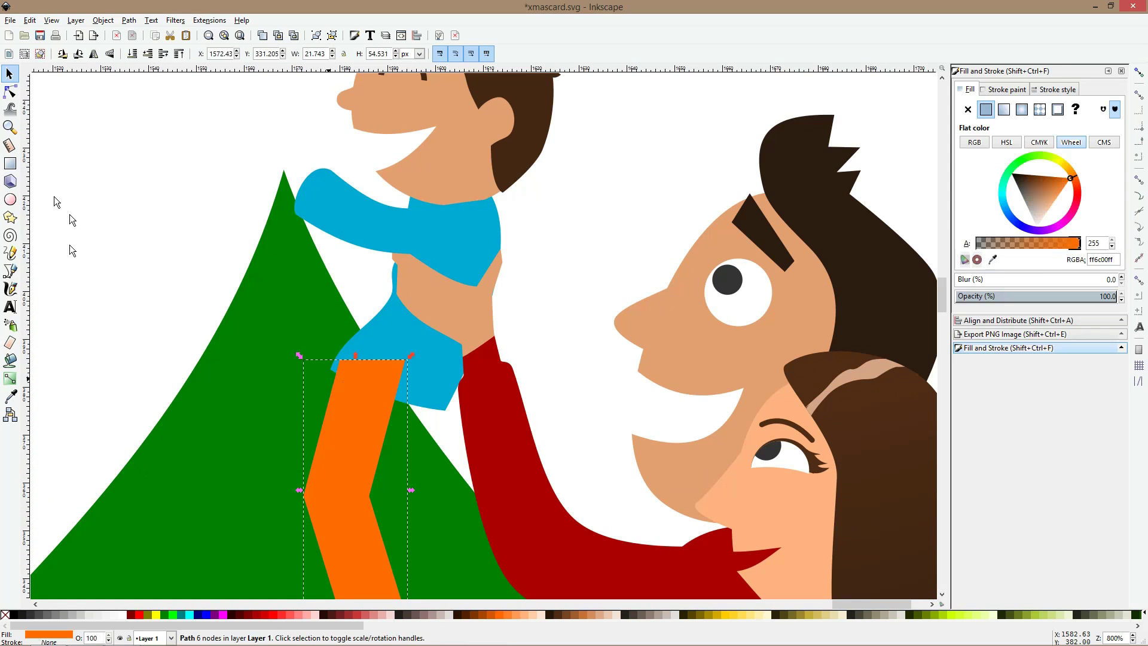
left_click(10, 92)
scroll(281, 266, "down", 6)
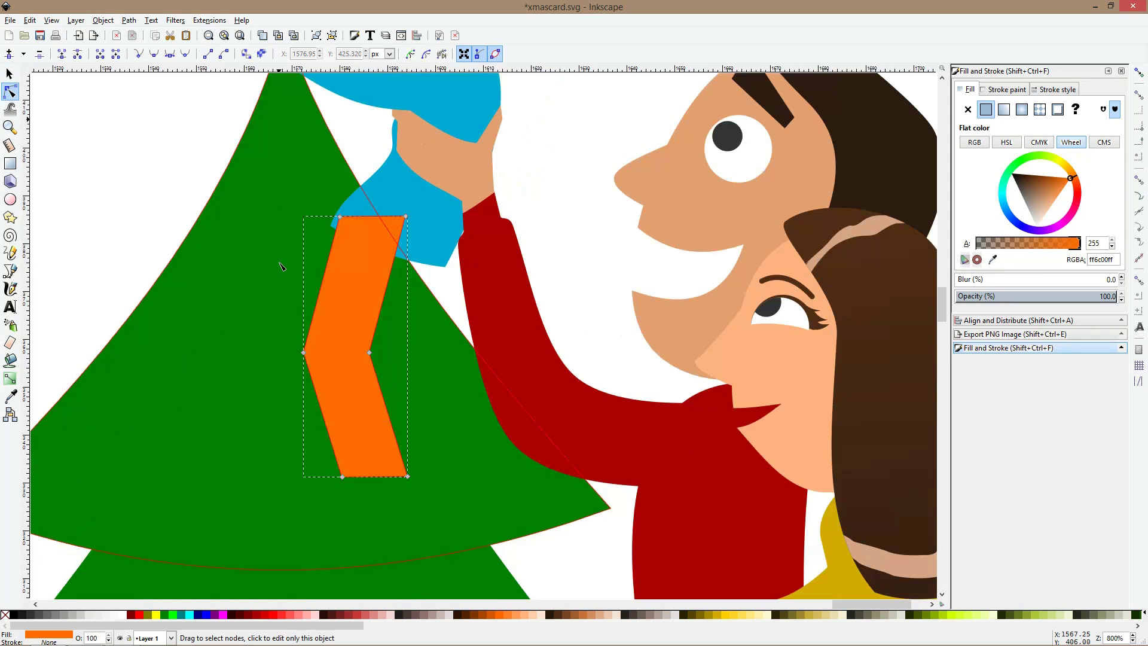
left_click(304, 353, "ctrl")
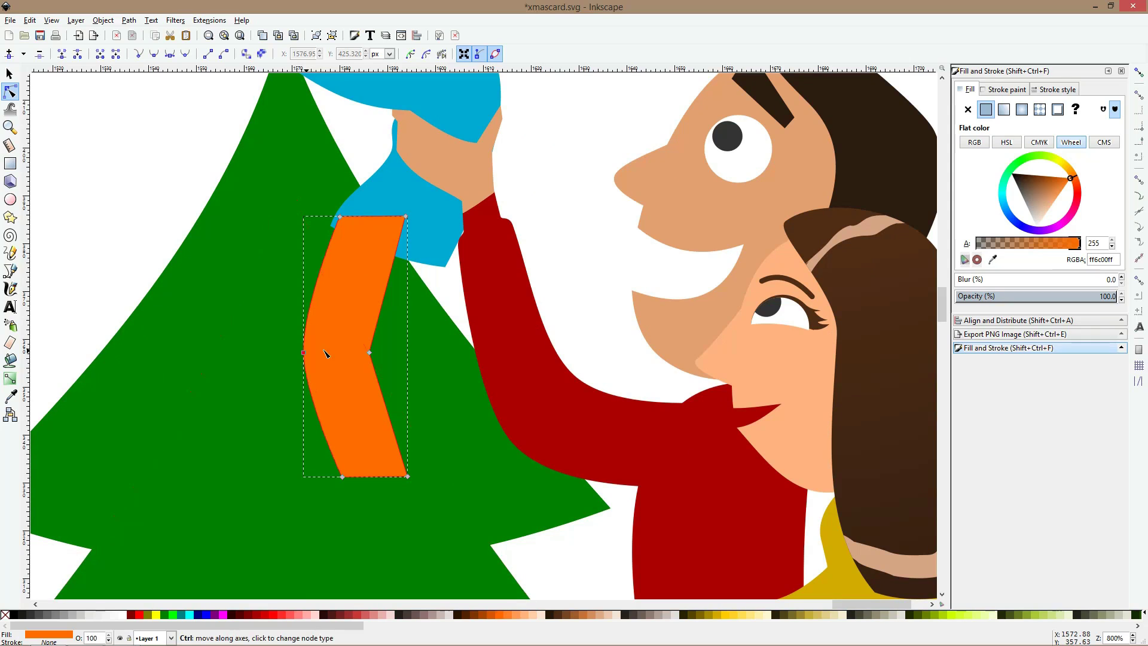
left_click(369, 353, "ctrl")
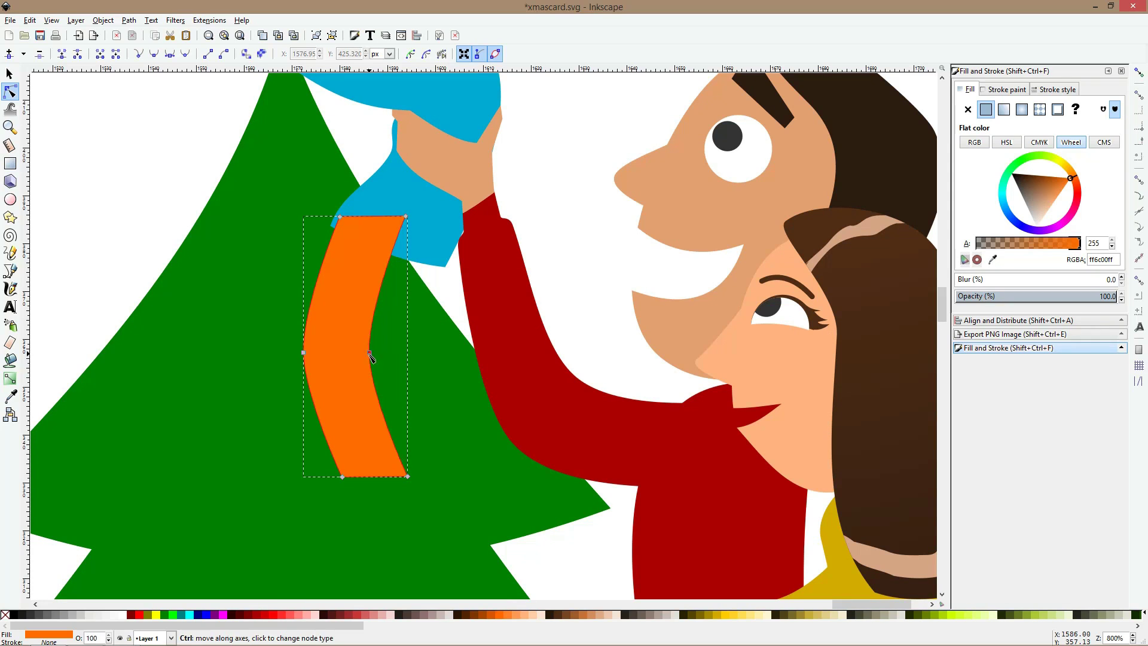
left_click(343, 477)
left_click_drag(343, 477, 359, 501)
key("s")
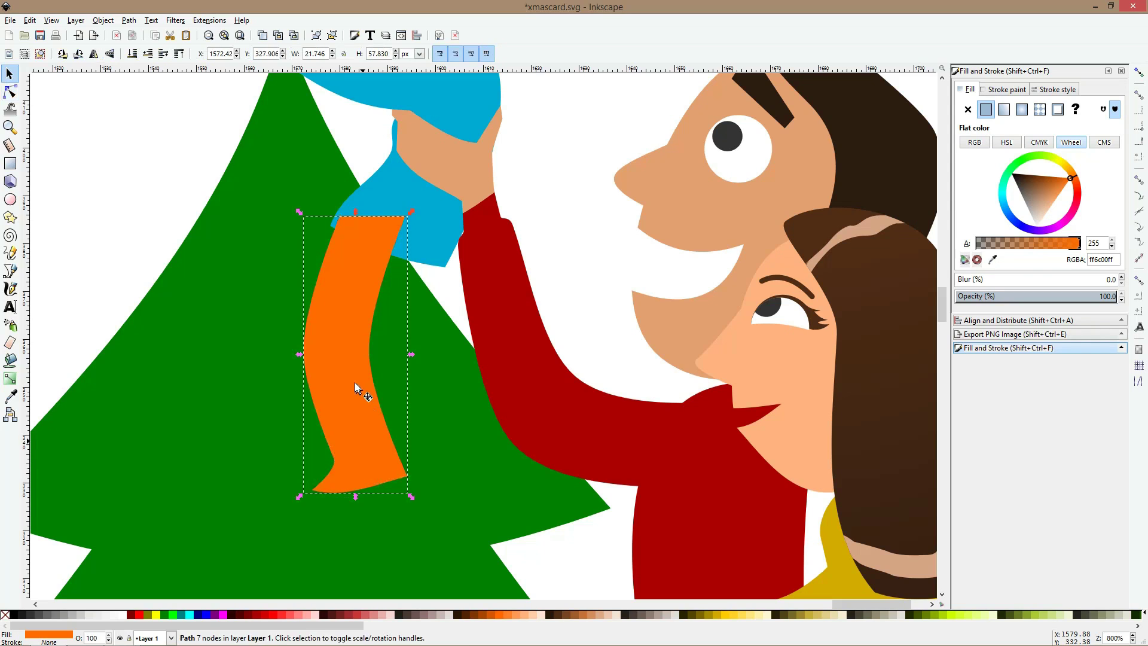
- Move the orange leg up and slightly back over the shirt, and add a duplicate rotated backward as the second leg
left_click_drag(354, 382, 364, 358)
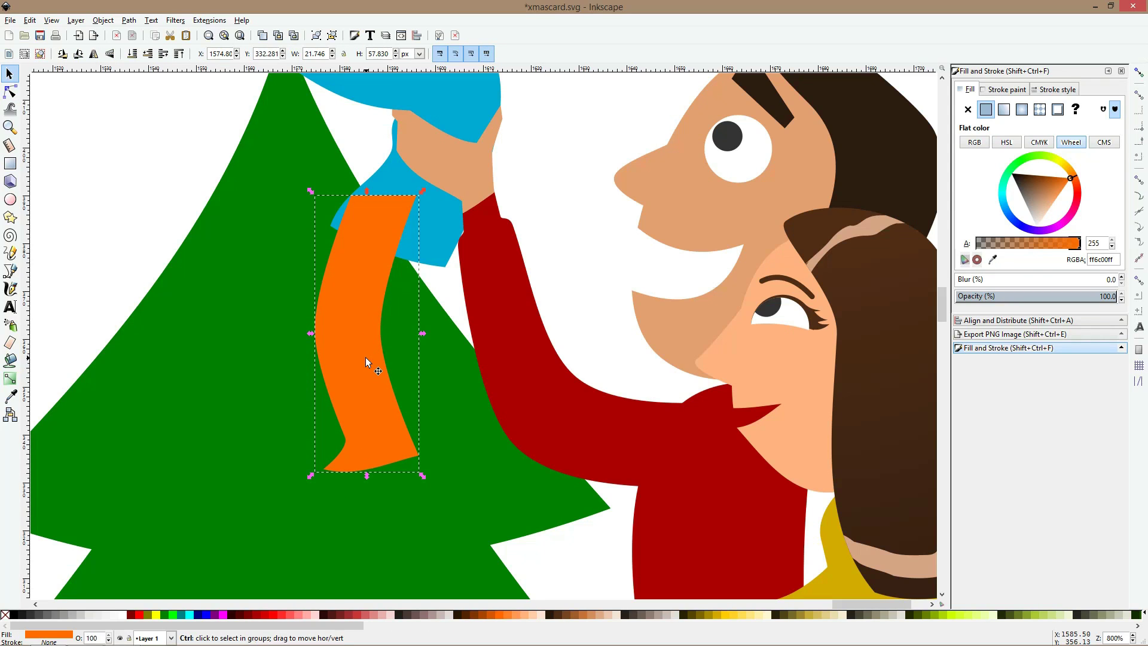
left_click(365, 357)
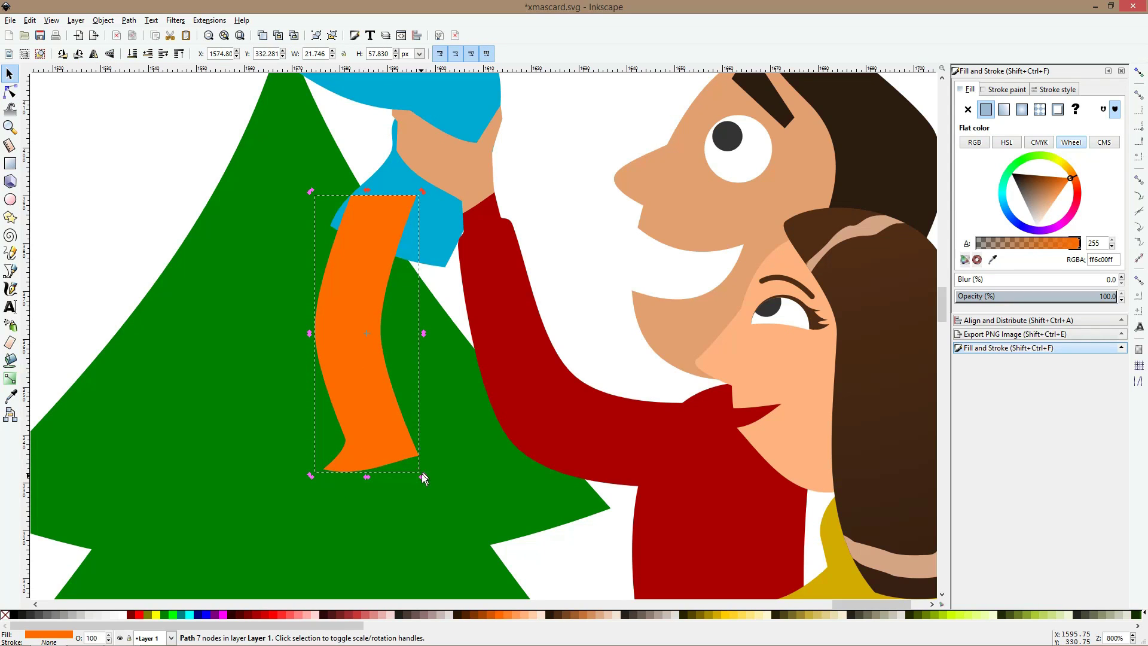
left_click_drag(423, 476, 484, 432)
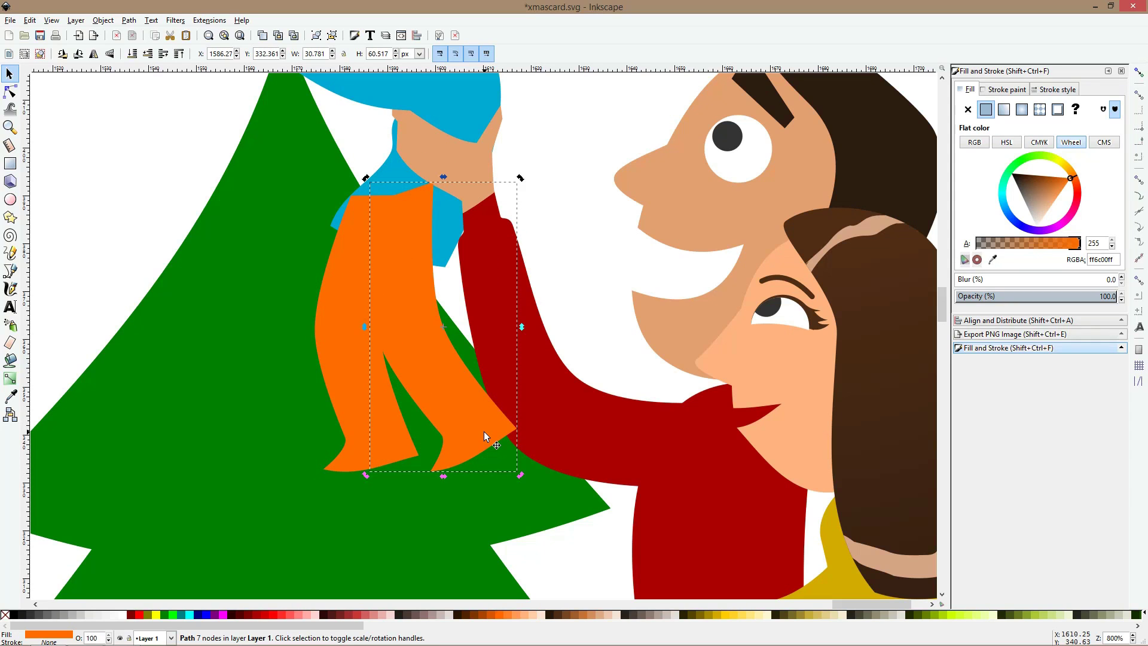
- Lower the rear leg behind the shirt and the father's arm, and lower the front leg behind the shirt
key("Page_Down")
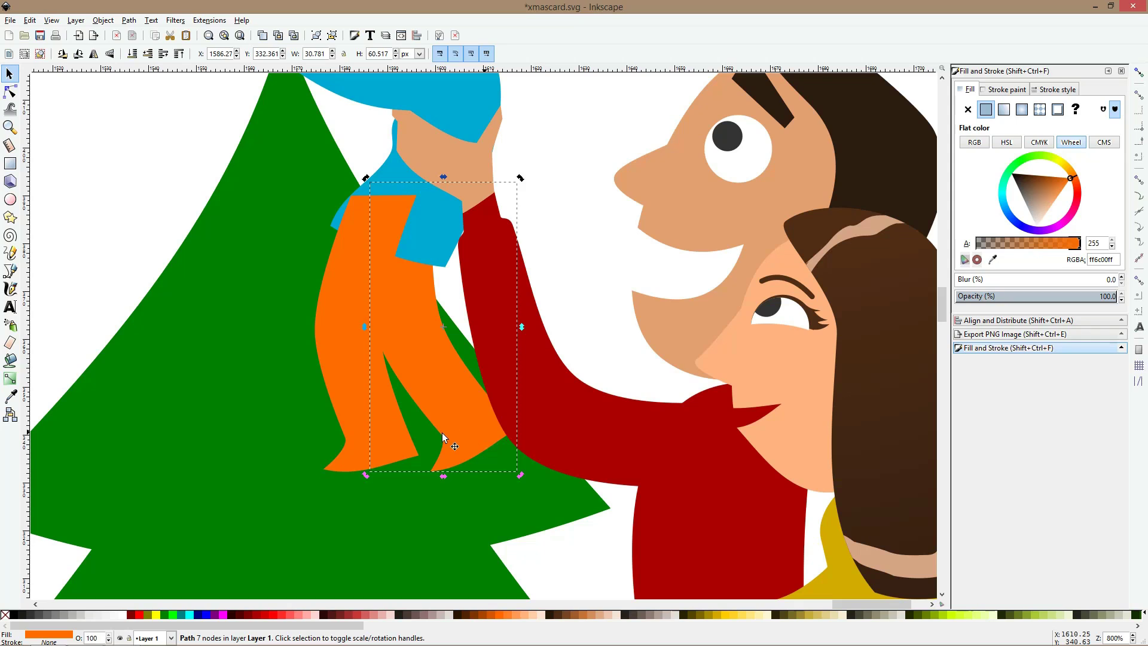
left_click(407, 443)
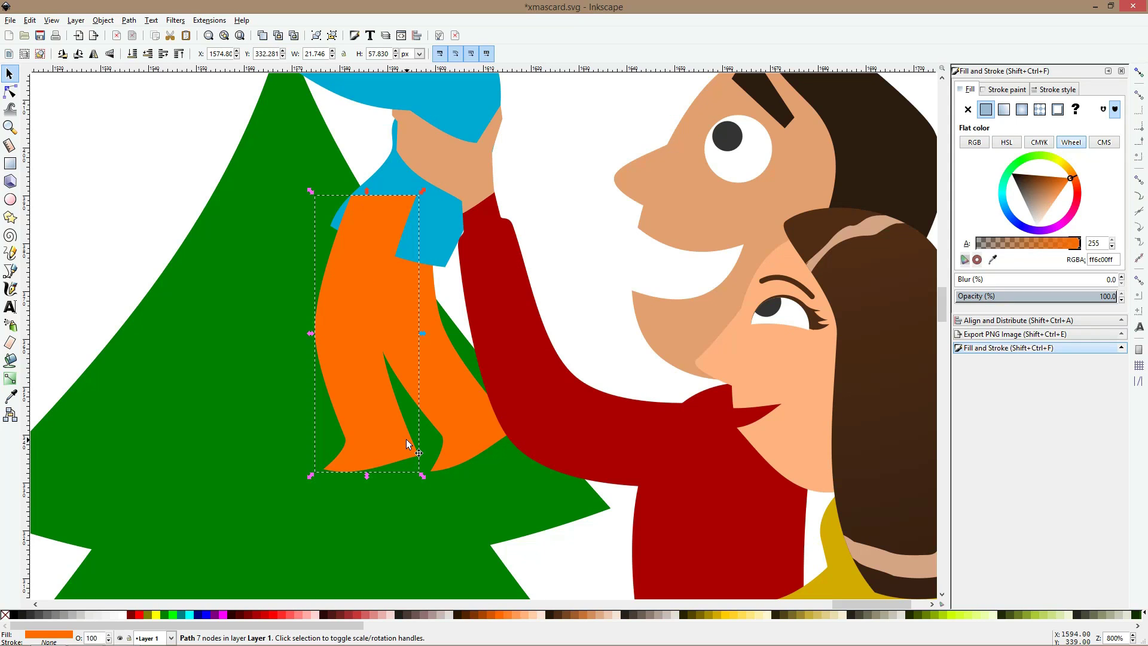
key("Page_Down")
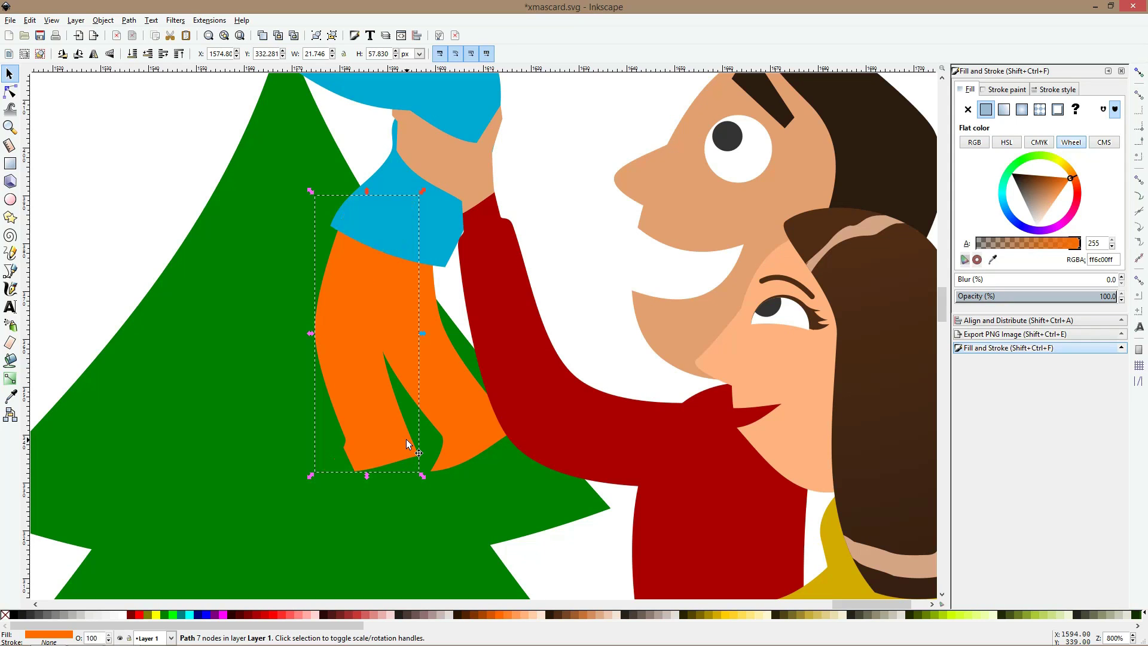
left_click(478, 417, "shift")
scroll(447, 382, "down", 2, "ctrl")
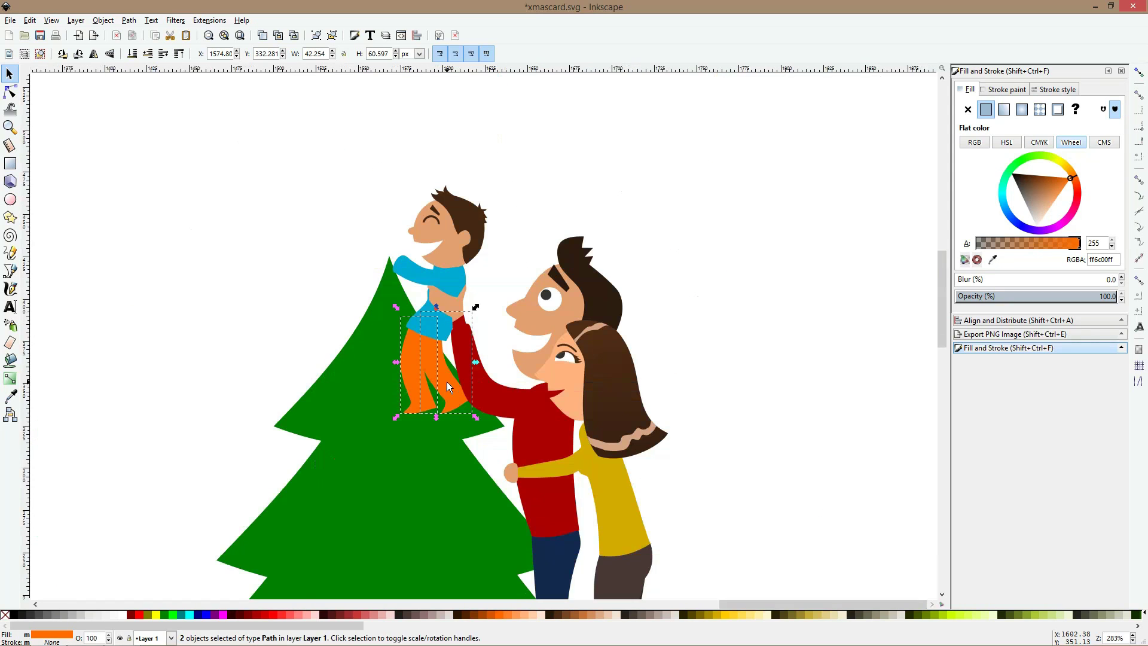
left_click(512, 248)
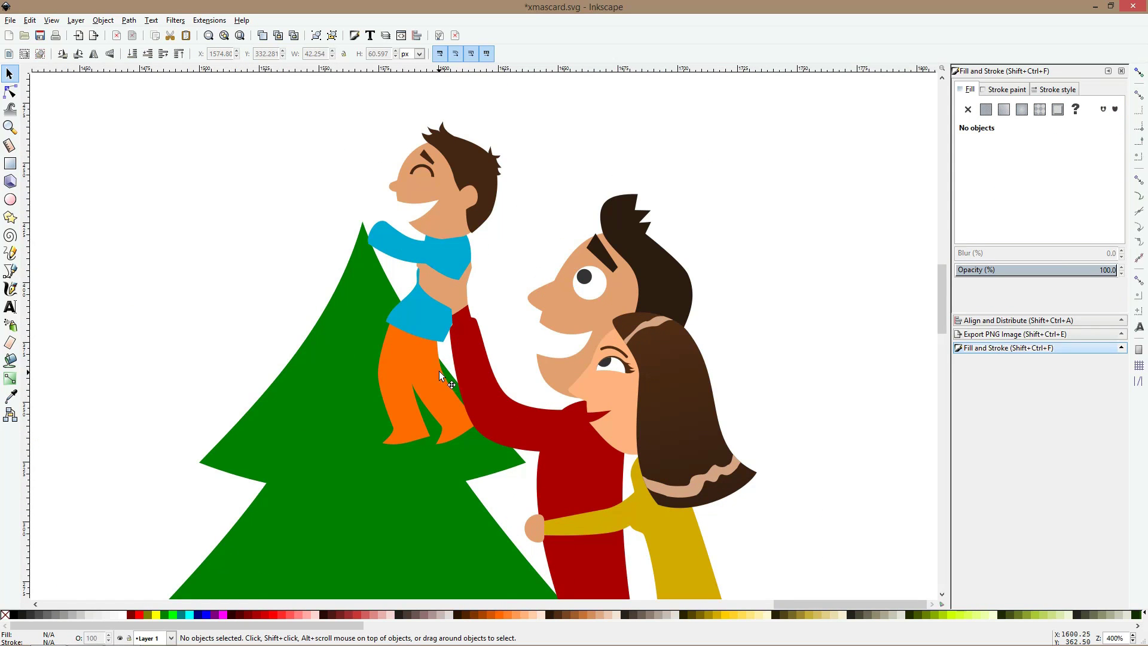
- Bend the rear leg by rotating its knee and lower-leg nodes backward, and shift its back waist and knee nodes slightly backward
left_click(443, 372)
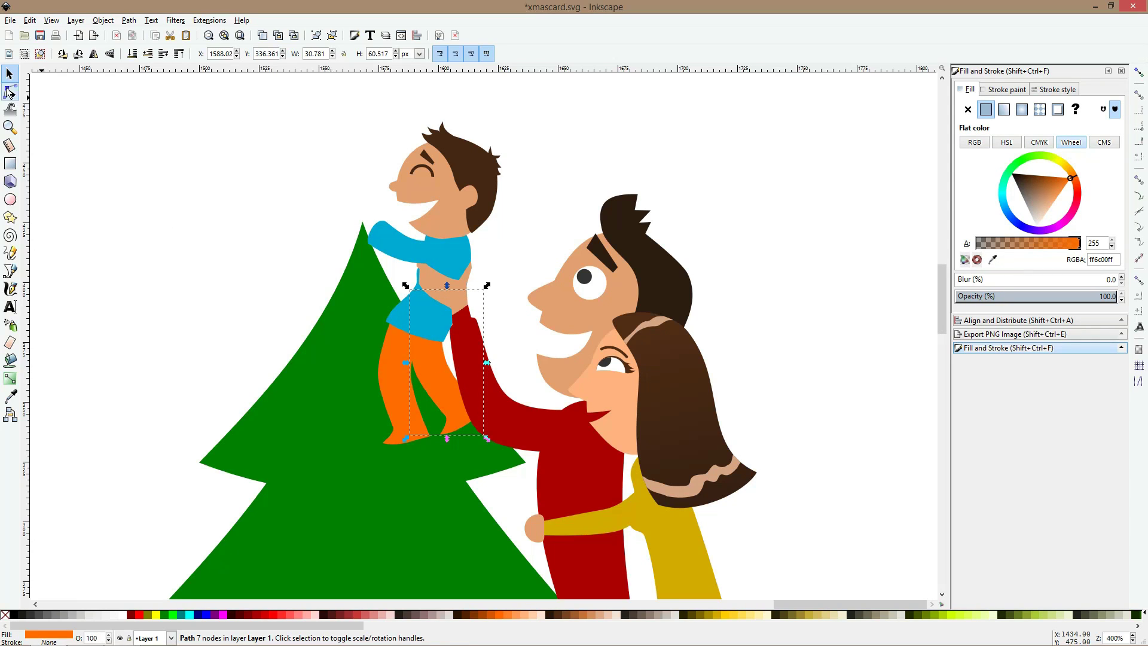
left_click(10, 92)
scroll(363, 318, "up", 2)
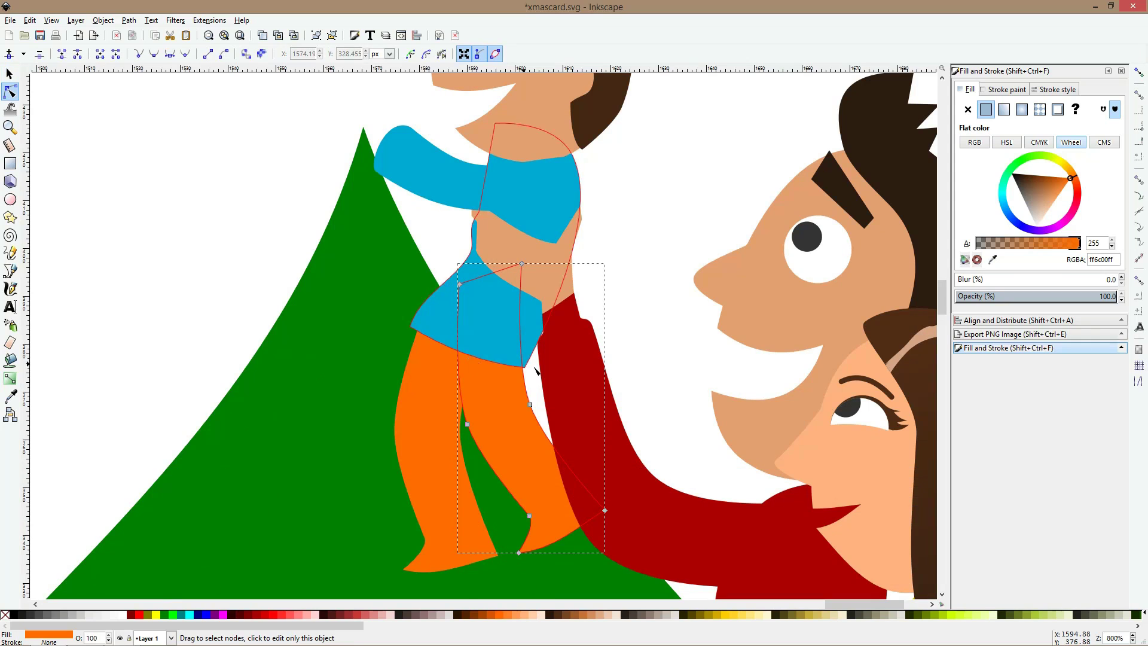
left_click_drag(696, 380, 437, 589)
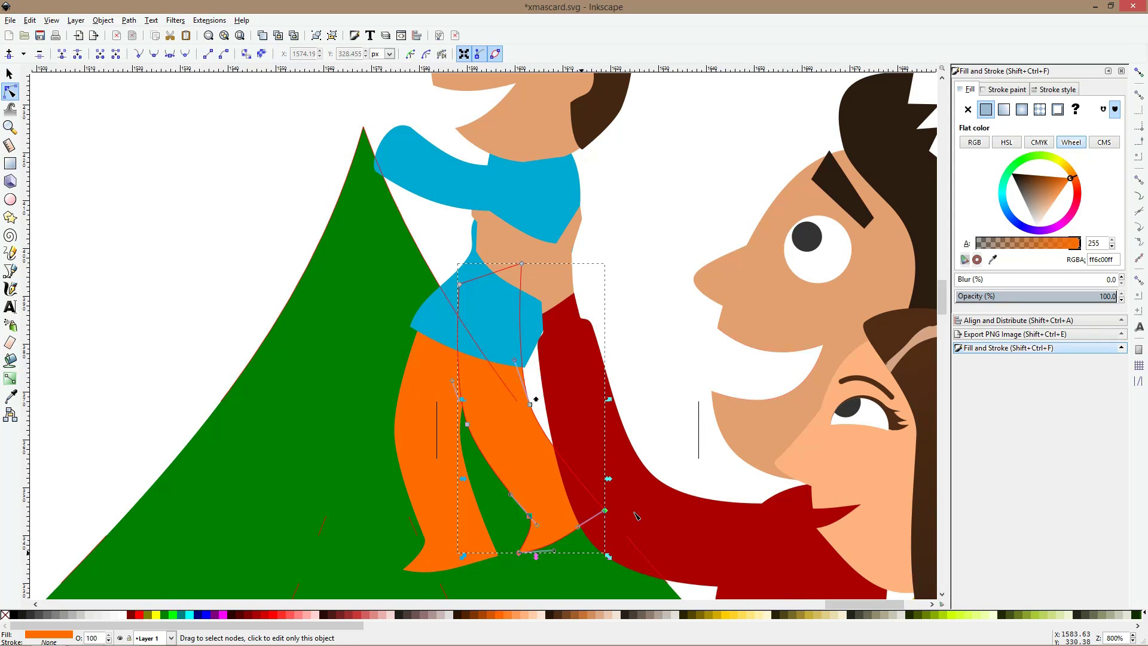
left_click(606, 513)
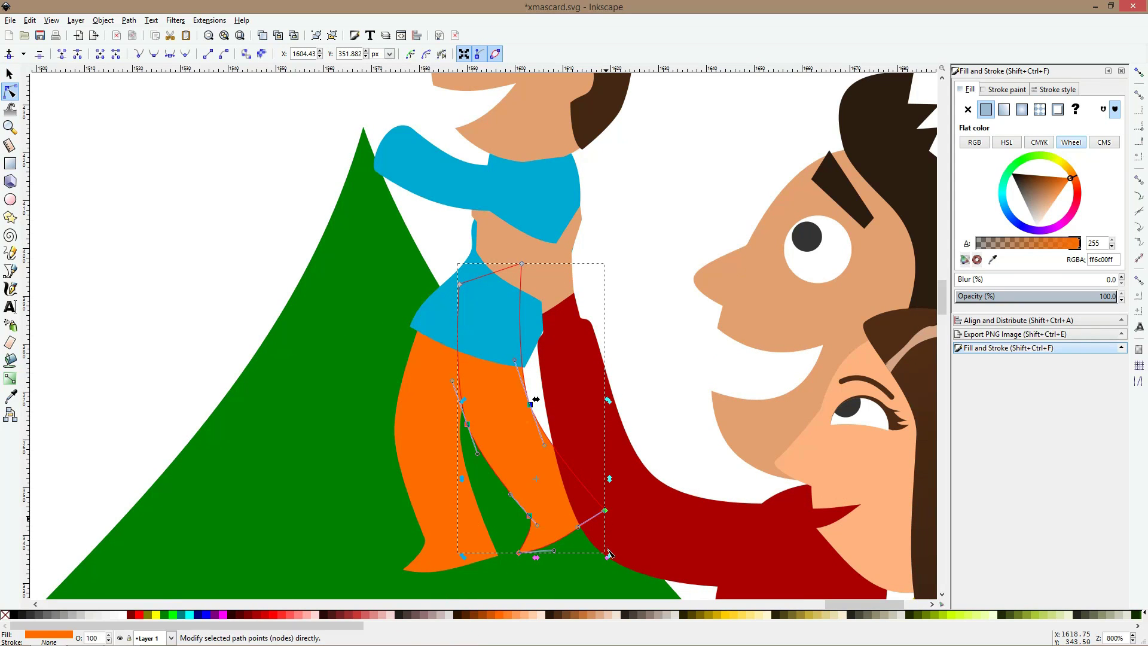
left_click_drag(609, 558, 656, 502)
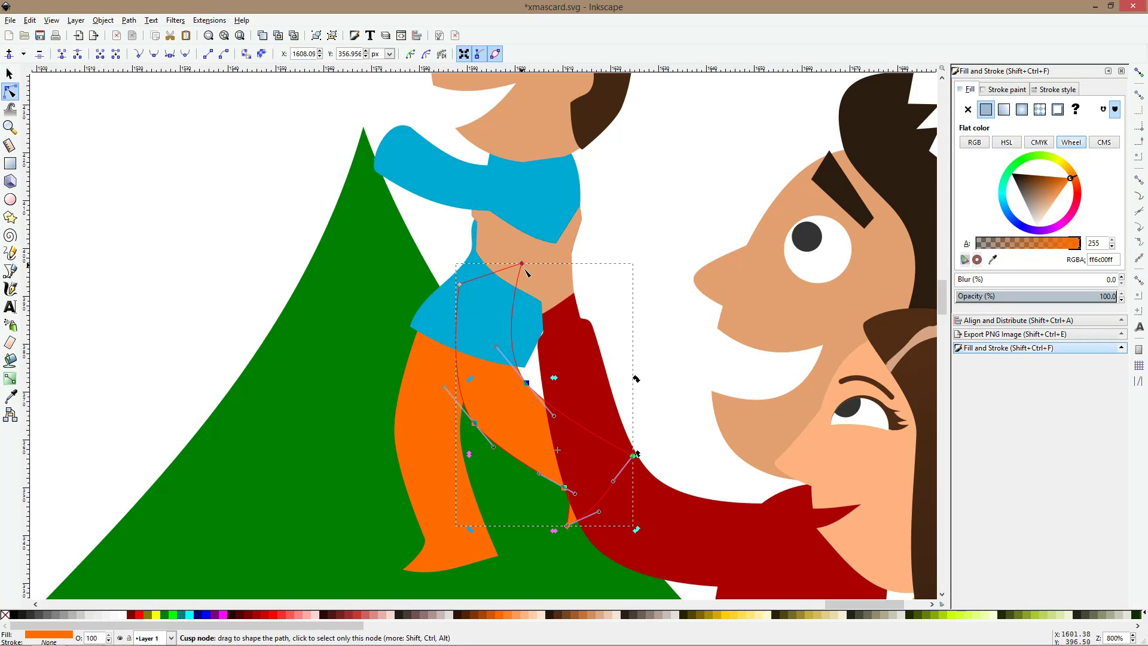
left_click_drag(525, 269, 537, 278)
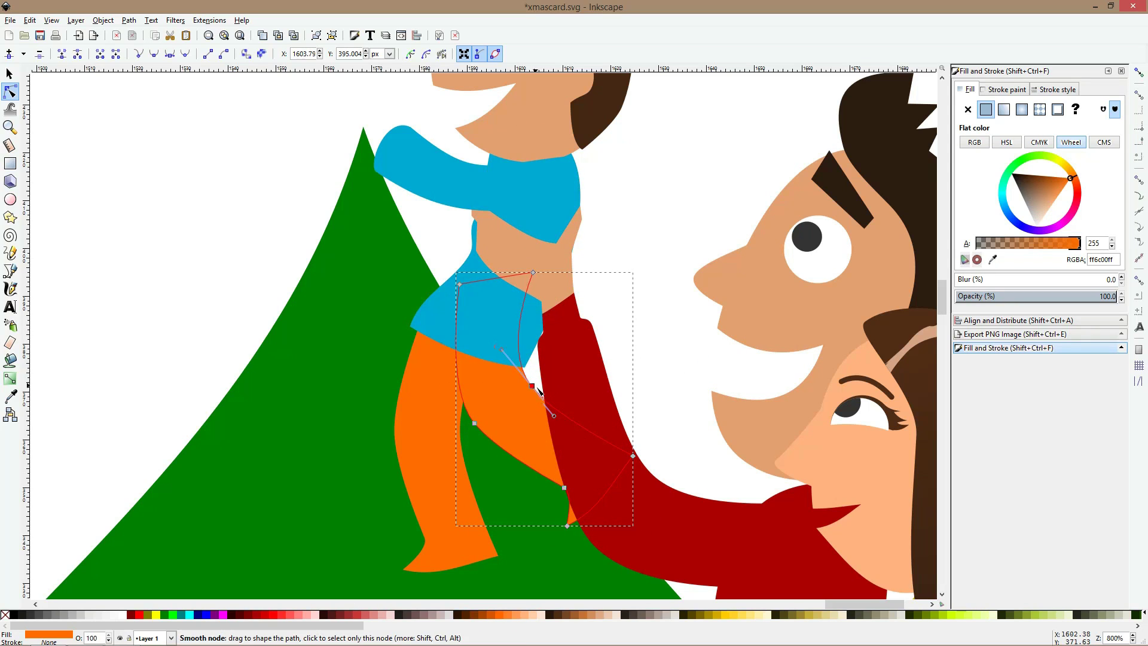
left_click_drag(527, 386, 536, 391)
- Darken the rear leg's fill to the orange e46203ff
key("s")
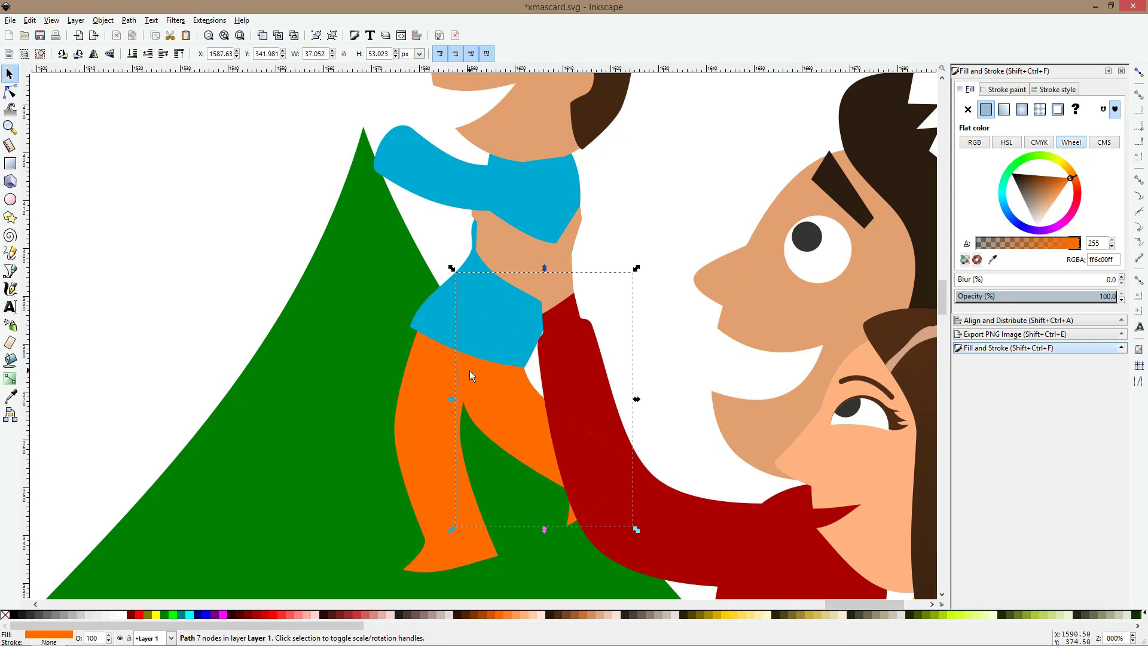
left_click(1065, 180)
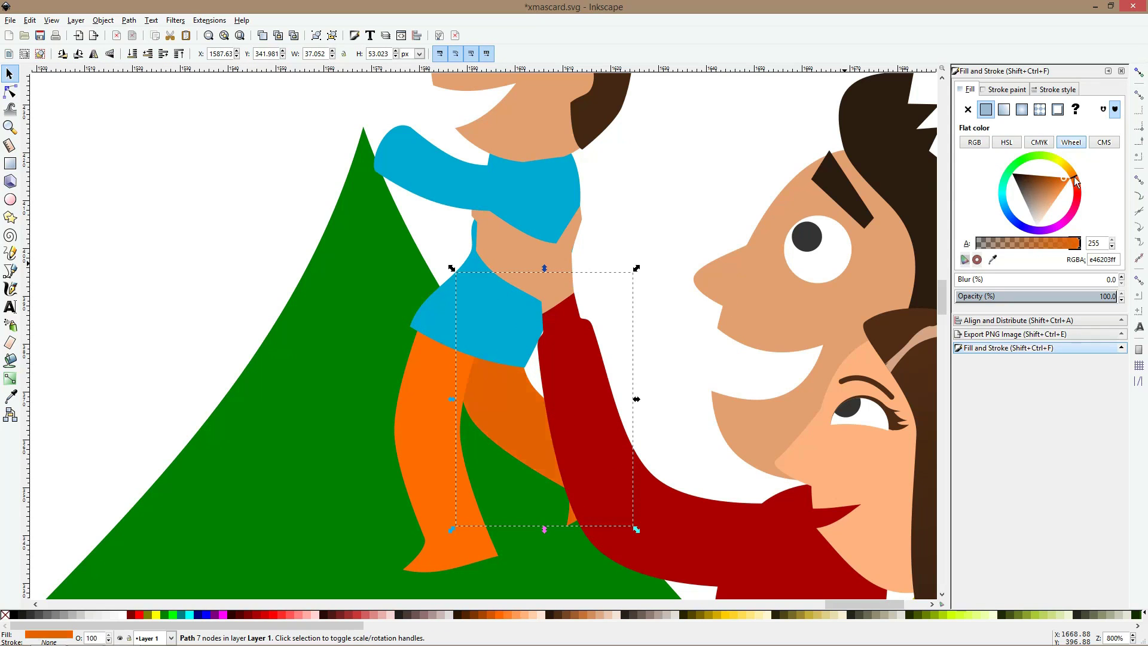
- Shift the child's rear leg fill to the redder orange e44f03ff
left_click(1078, 177)
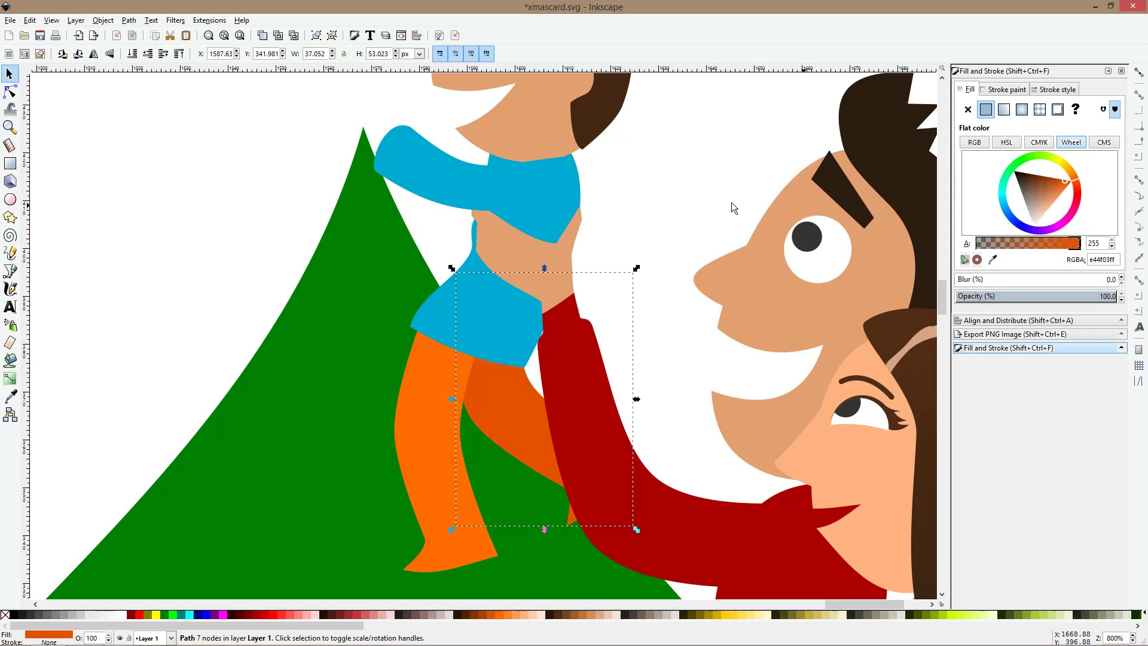
left_click(676, 219)
scroll(678, 224, "down", 4)
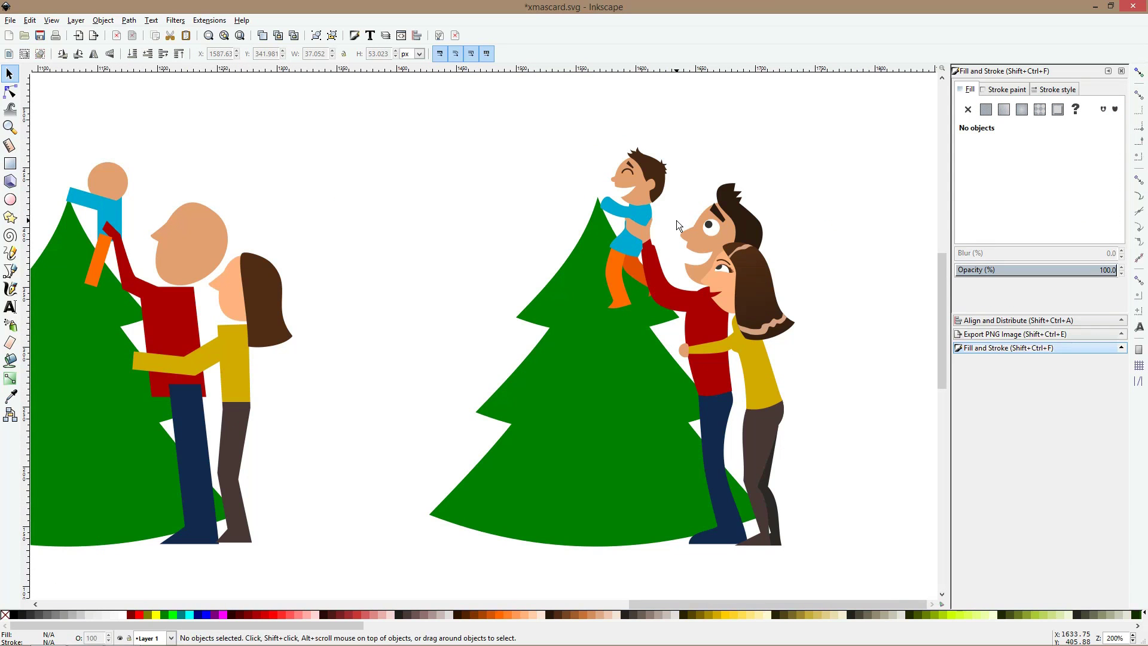
- Round the front of the child's front thigh by pulling the knee node's upper handle up and slightly outward
scroll(676, 220, "up", 3)
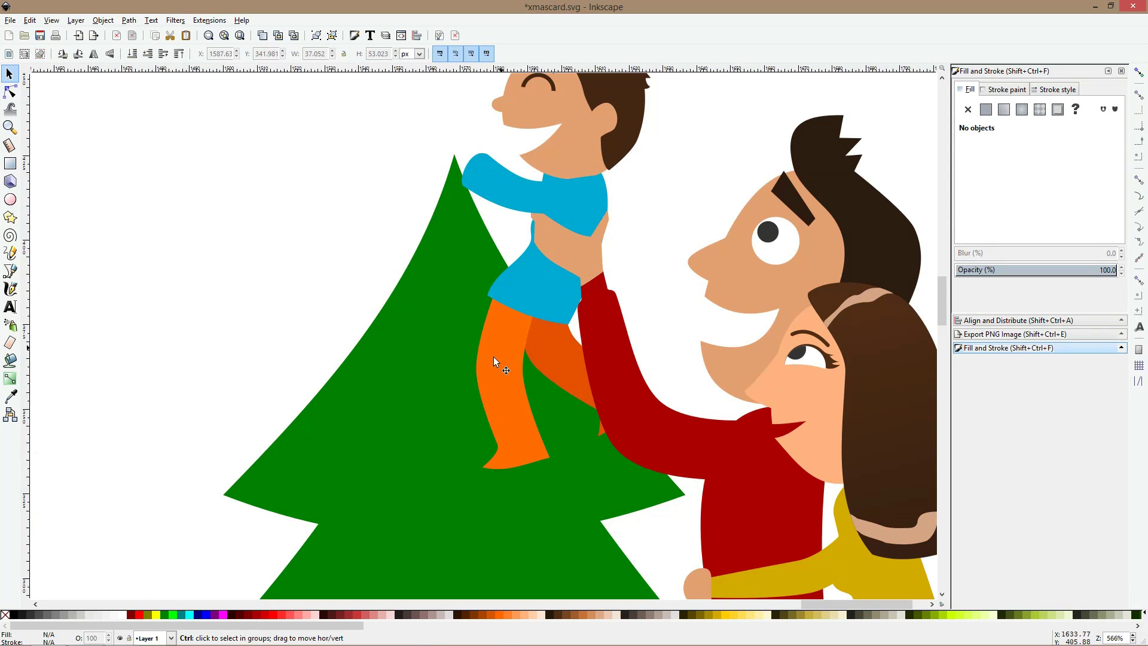
left_click(498, 346)
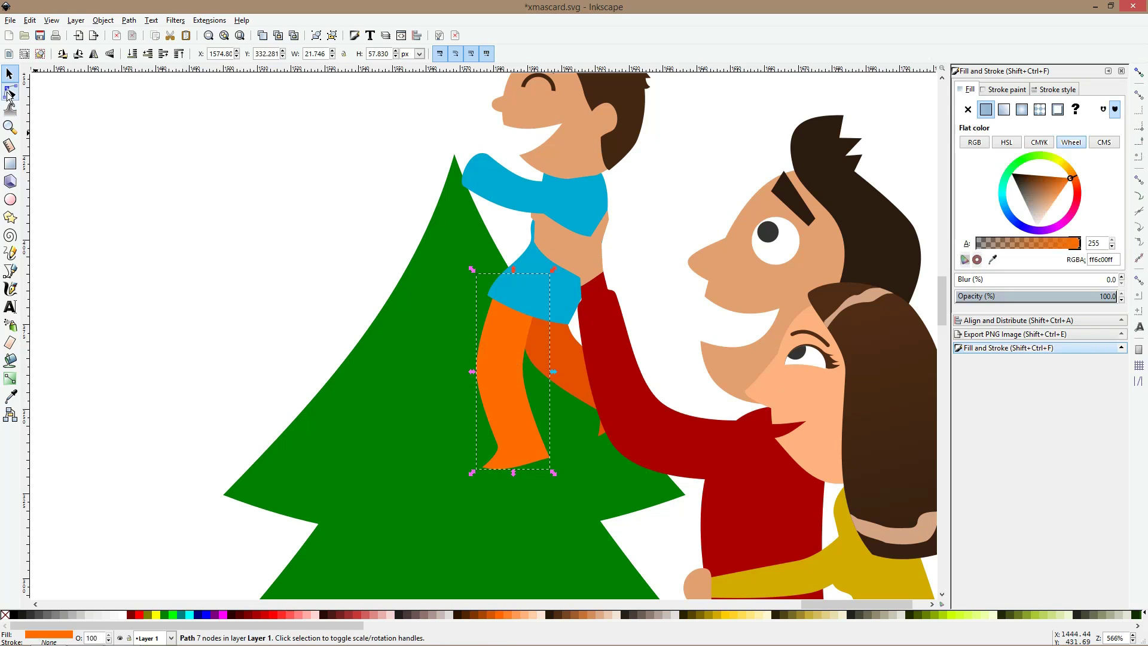
left_click(9, 91)
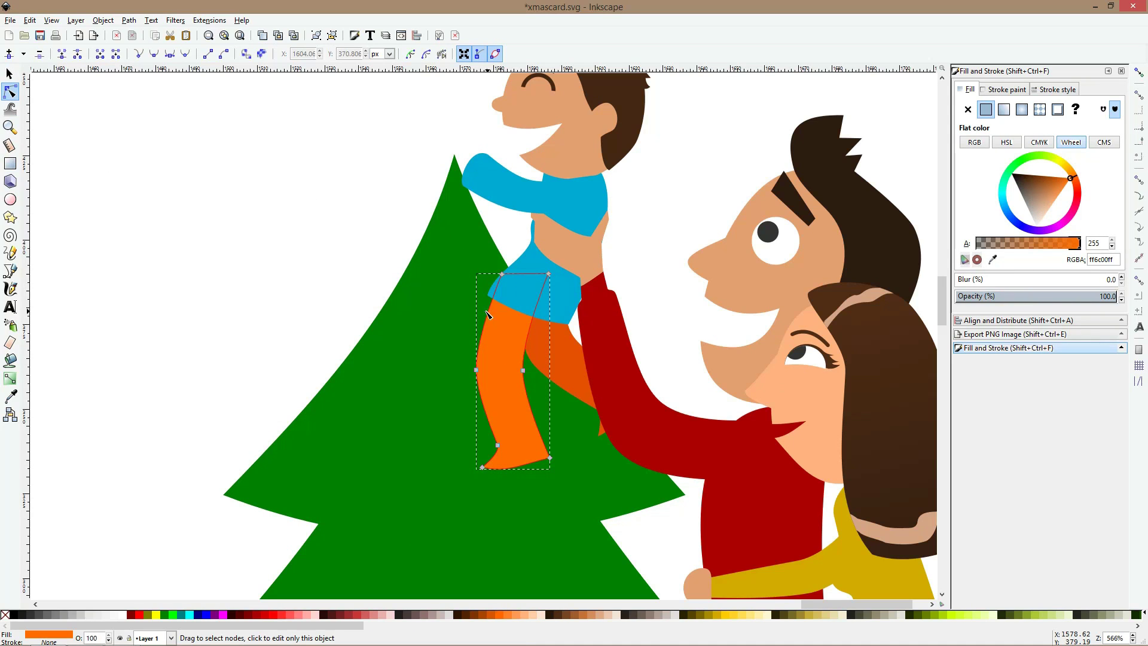
left_click(477, 371)
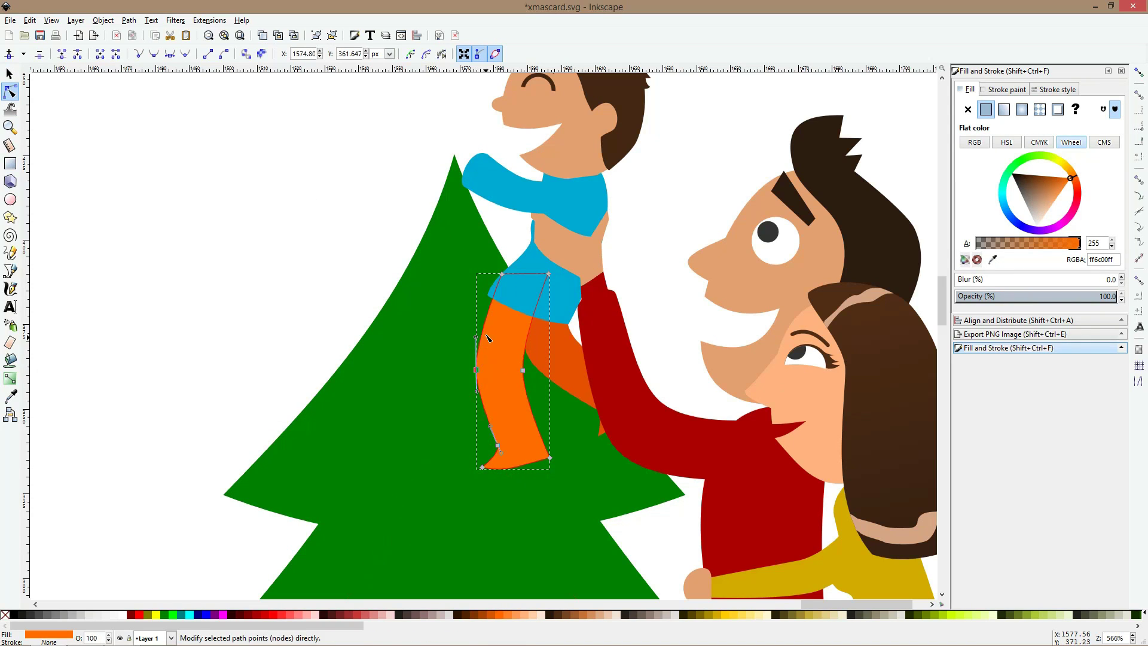
left_click_drag(479, 336, 470, 310)
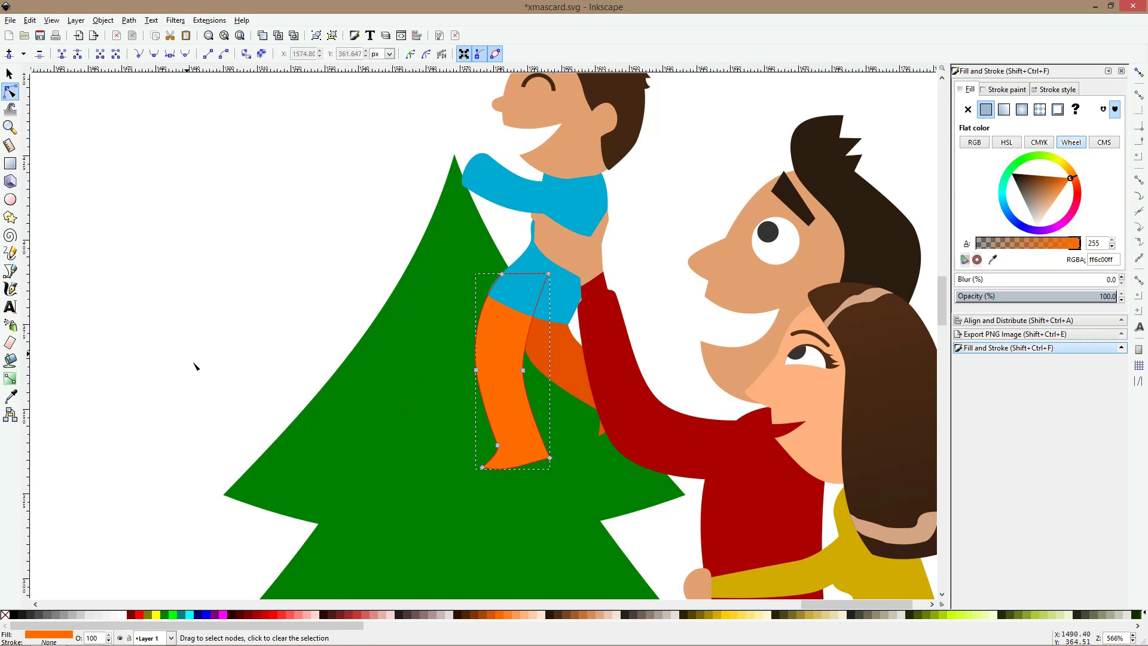
left_click(231, 377)
scroll(241, 359, "down", 3)
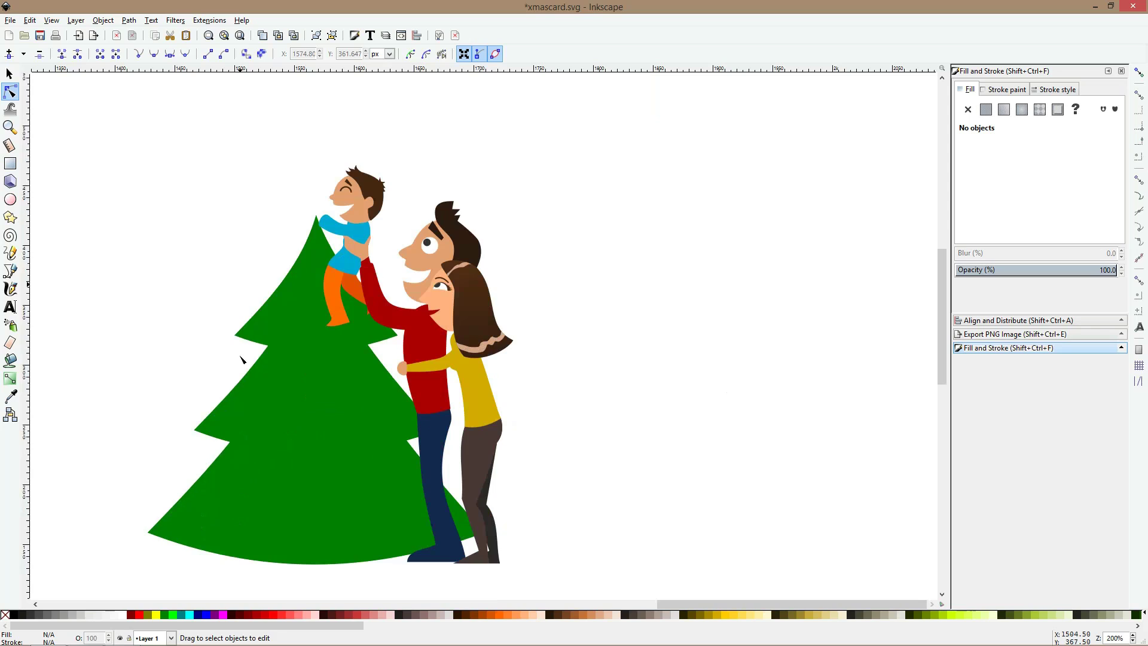
- Draw a closed, straight-sided hand with a thumb and four pointed fingers at the end of the child's raised sleeve
scroll(215, 220, "up", 3)
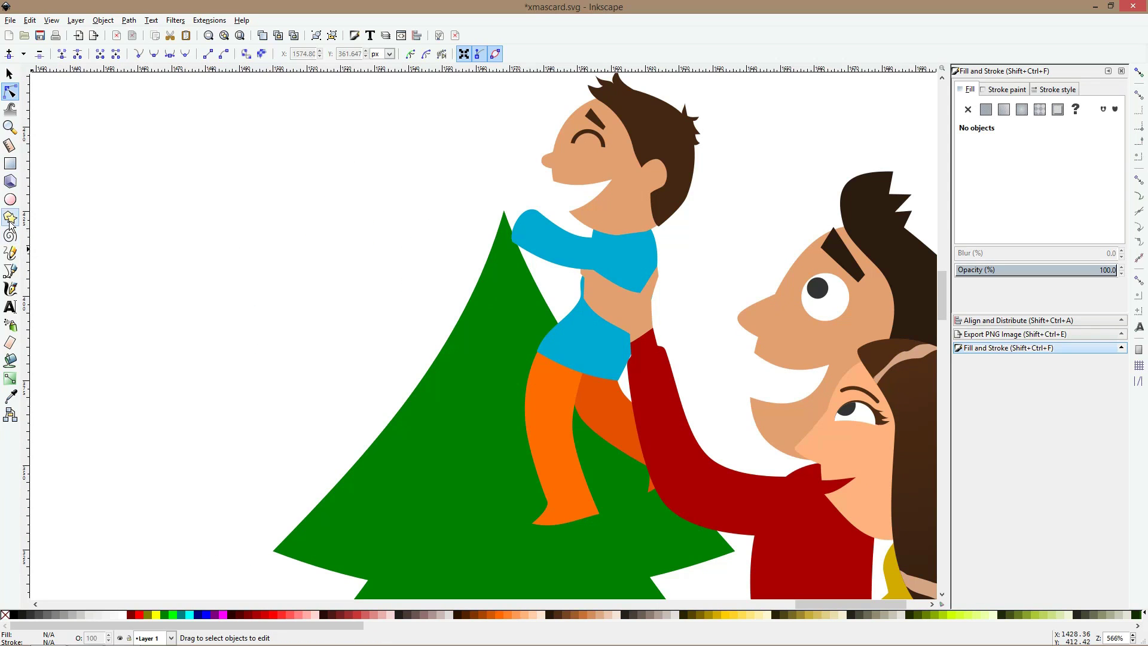
left_click(10, 271)
scroll(462, 203, "up", 2)
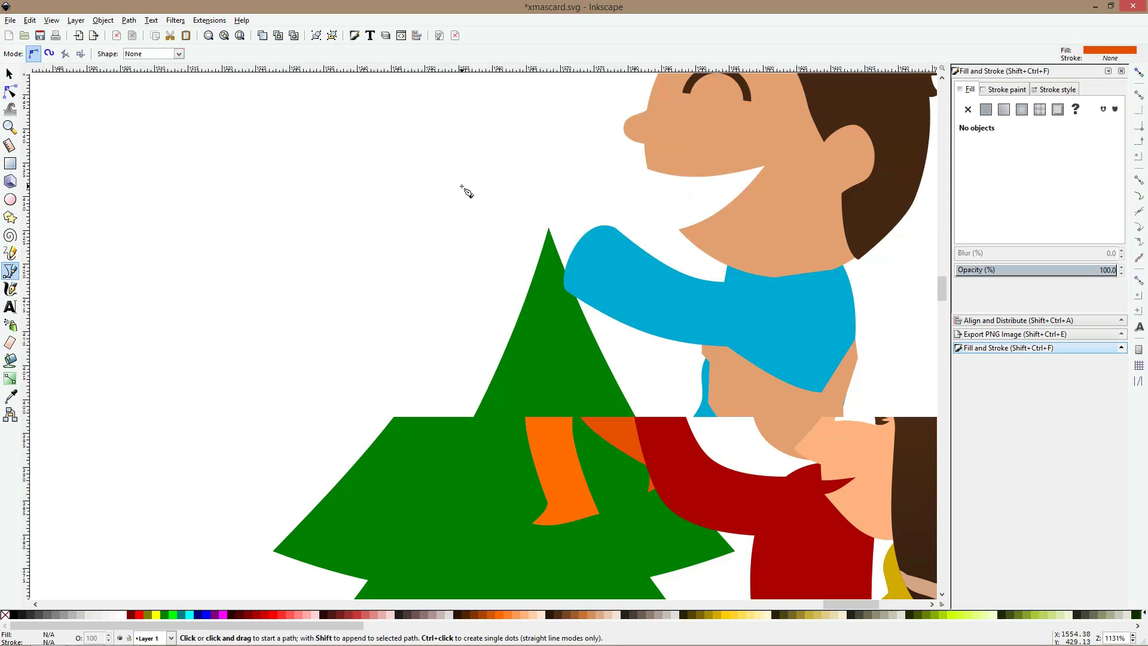
left_click(604, 233)
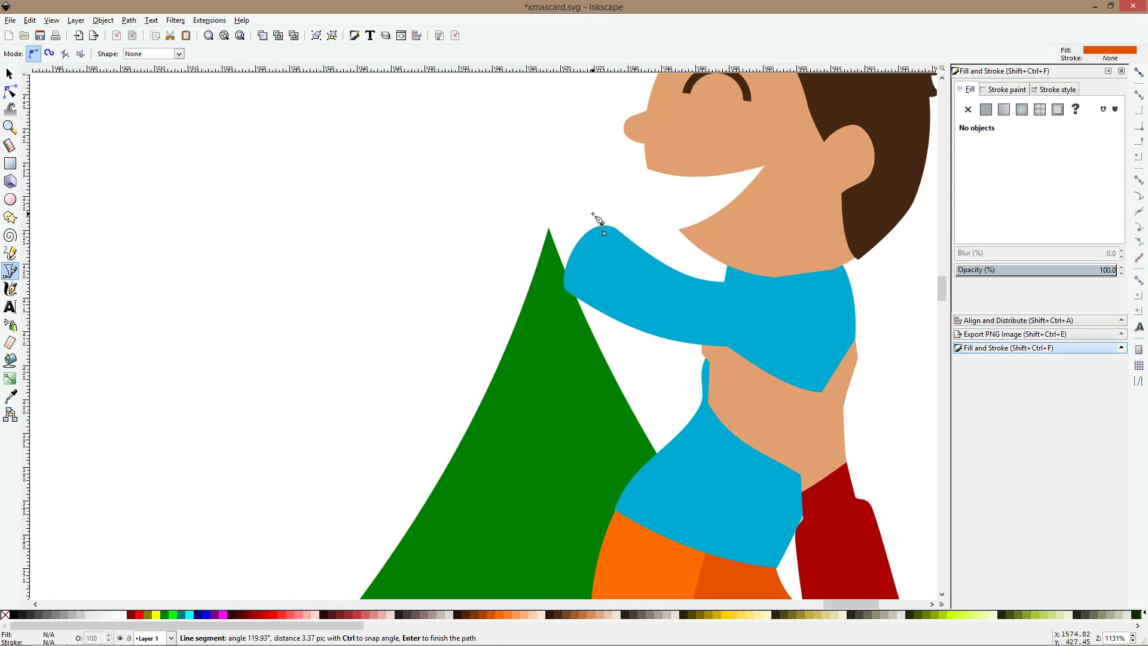
left_click(584, 170)
left_click(577, 200)
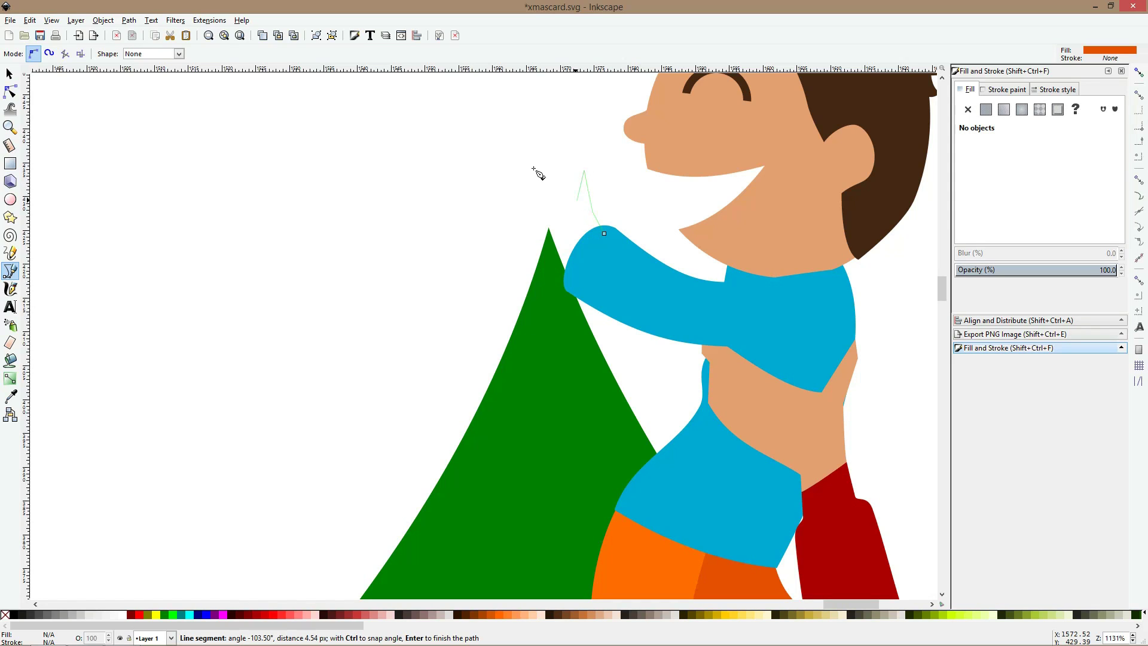
left_click(533, 168)
left_click(541, 193)
left_click(502, 187)
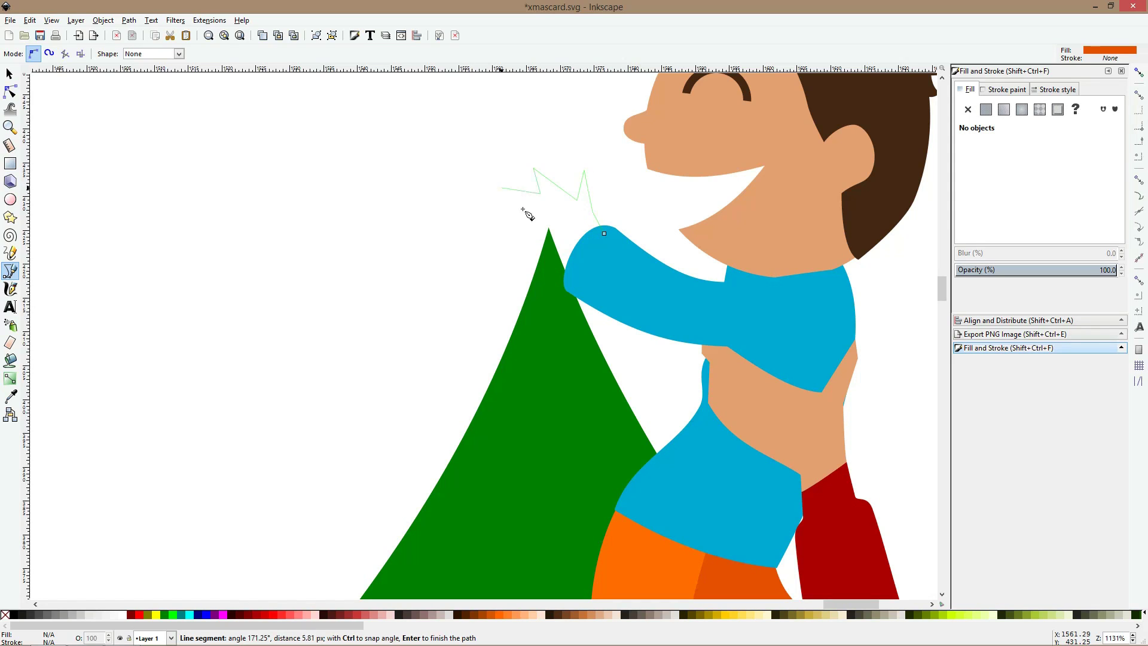
left_click(526, 211)
left_click(506, 211)
left_click(525, 228)
left_click(507, 228)
left_click(573, 292)
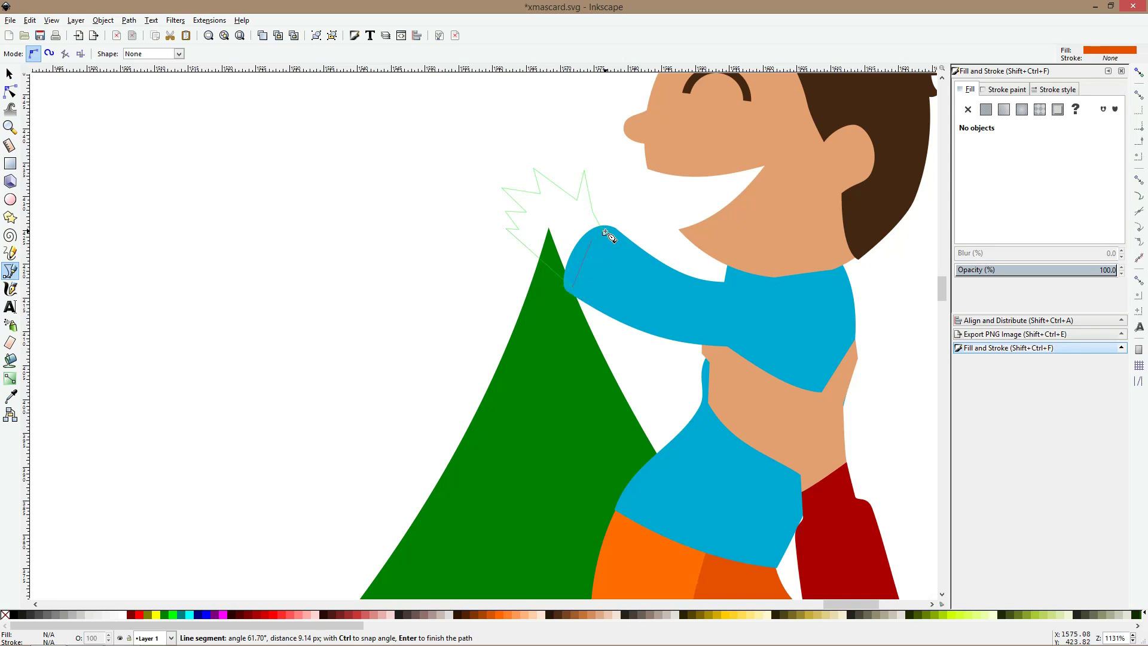
left_click(604, 233)
- Round the tips of all four fingers and the thumb by converting their pointed nodes to smooth ones
key("n")
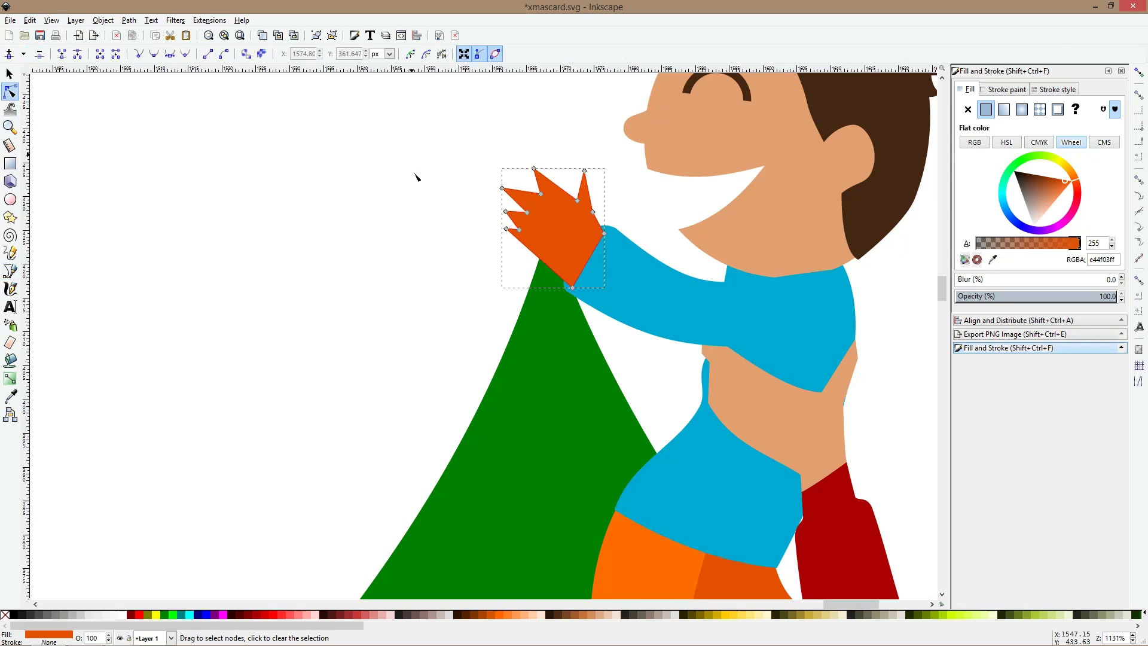
left_click(506, 229, "ctrl")
left_click(506, 211, "ctrl")
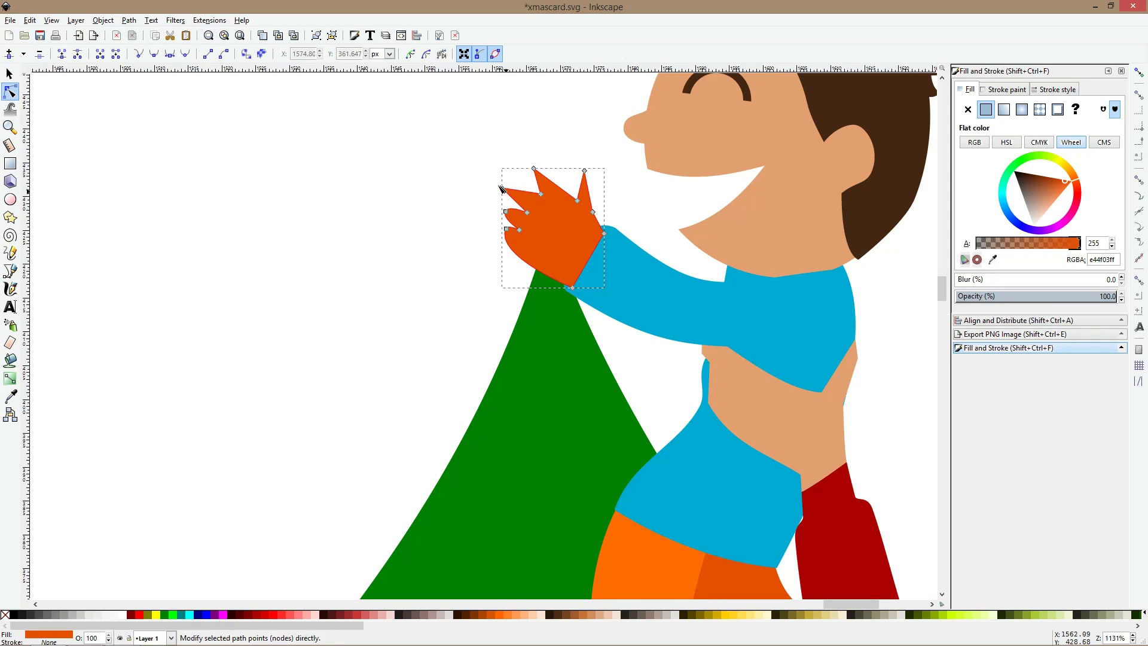
left_click(503, 189, "ctrl")
left_click(534, 170, "ctrl")
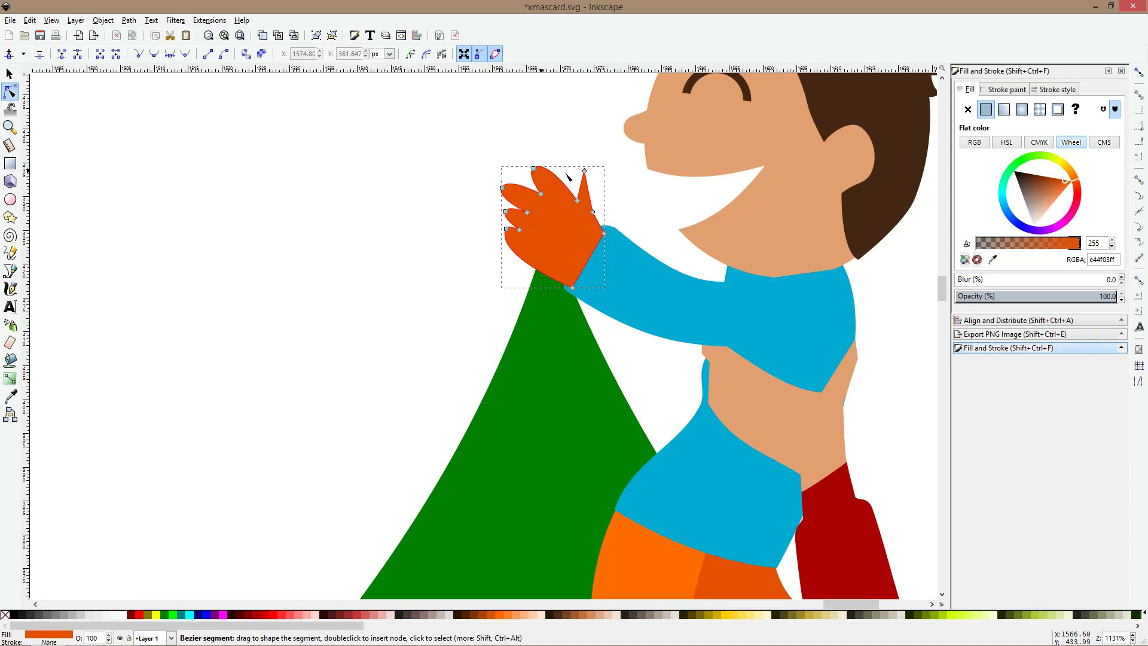
left_click(585, 172, "ctrl")
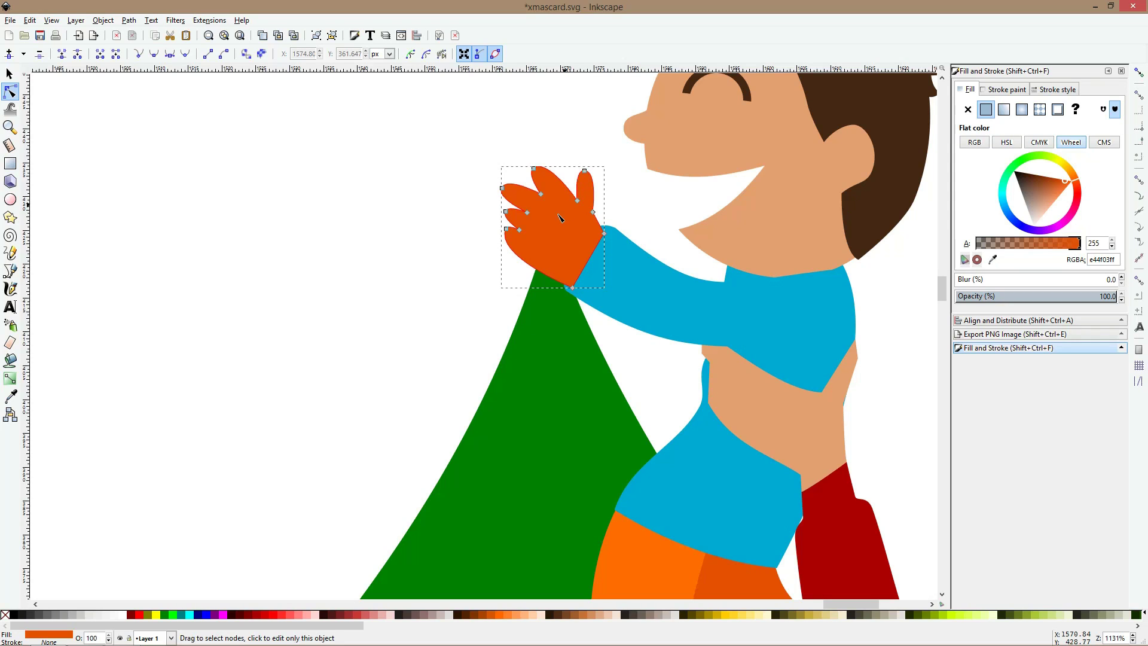
- Add a node on the palm's lower edge and reshape the wrist by moving its lower node up and inward over the sleeve
left_click(507, 228)
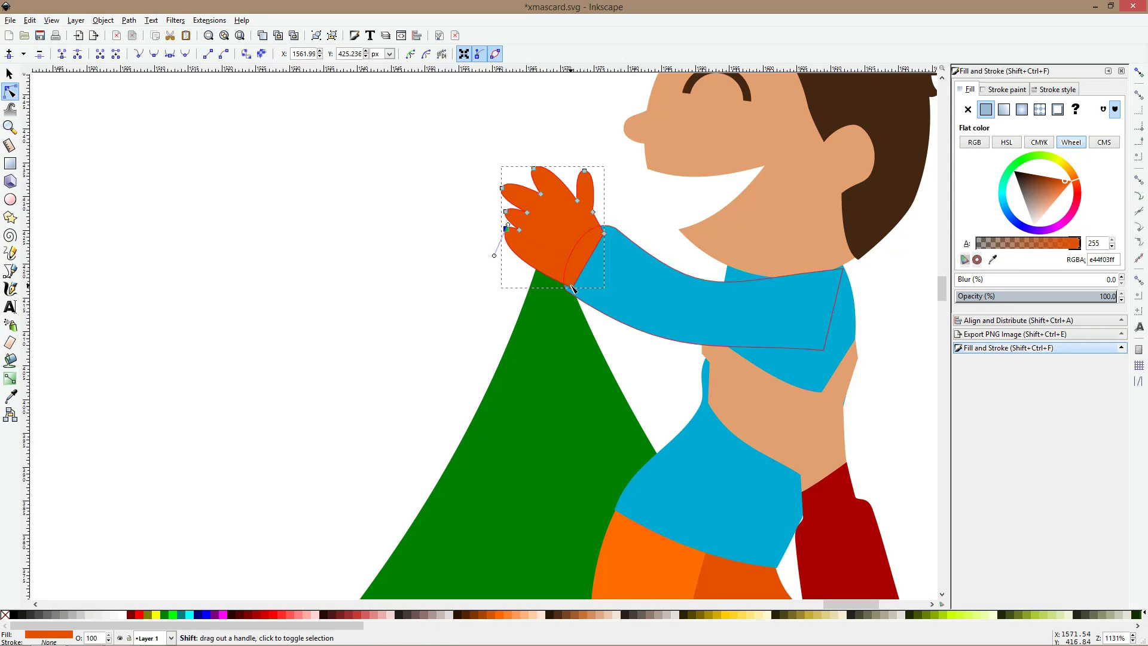
left_click(419, 203)
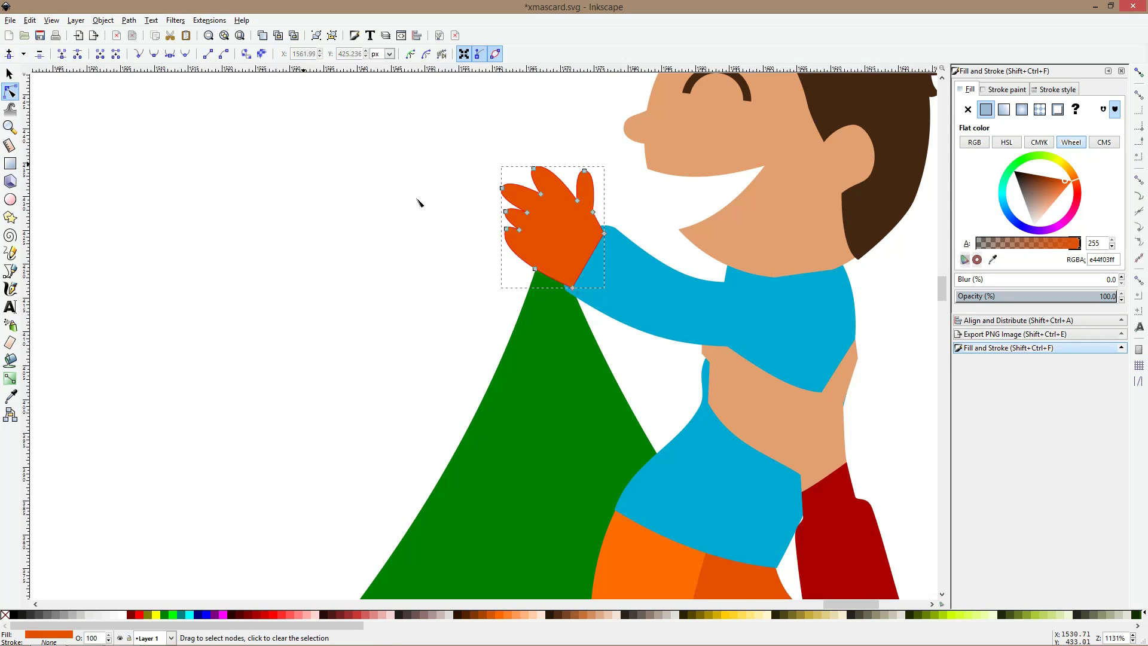
left_click_drag(536, 269, 584, 280)
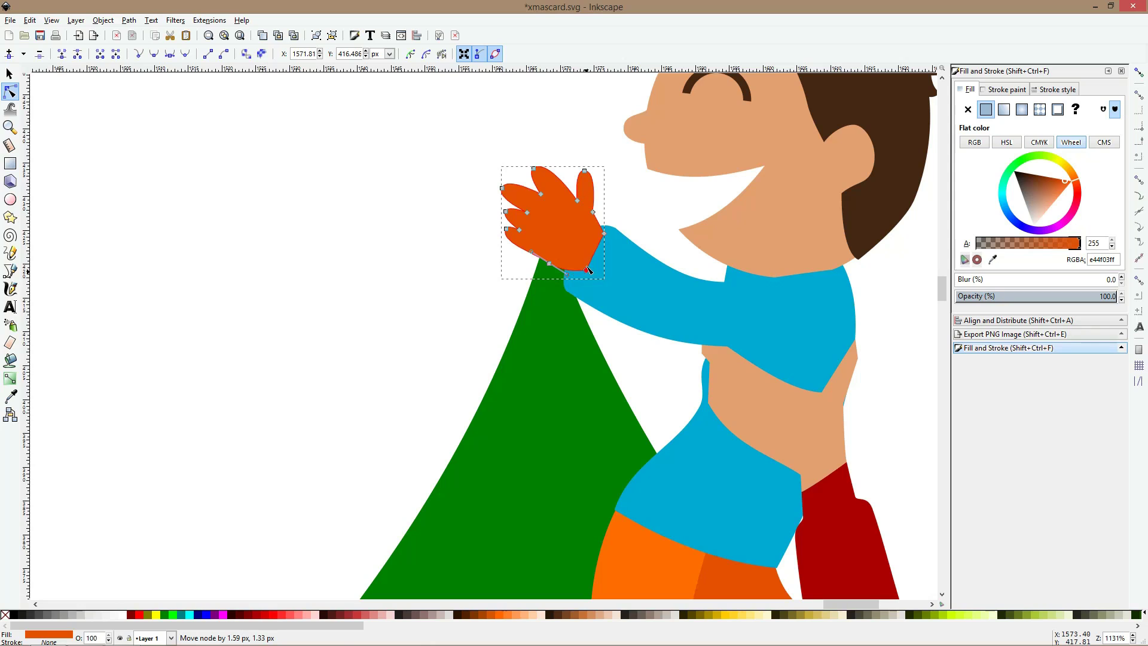
- Move the lower three fingertips slightly up and adjust the node between the index finger and thumb
left_click_drag(506, 212, 503, 224)
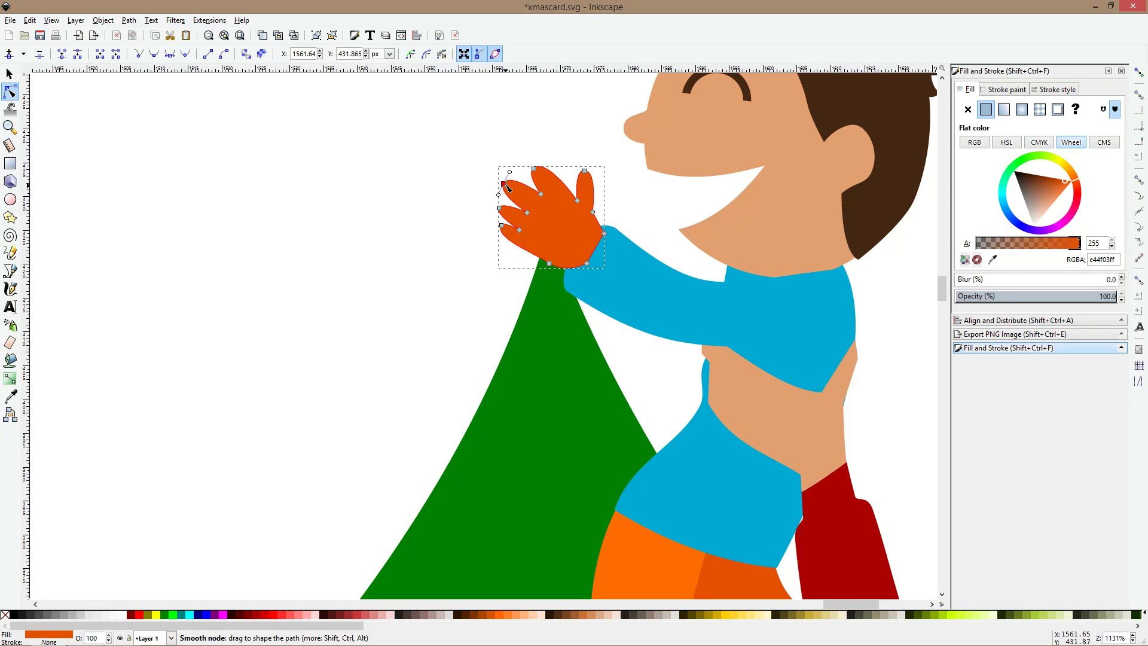
key("s")
left_click(11, 91)
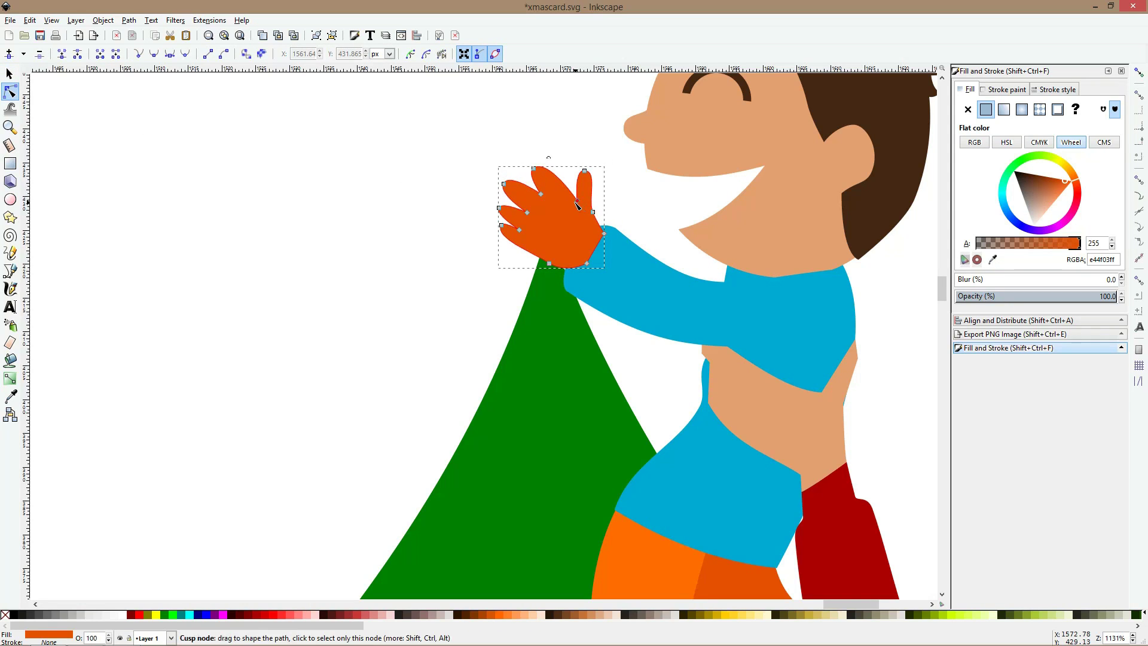
left_click_drag(578, 202, 572, 201)
key("s")
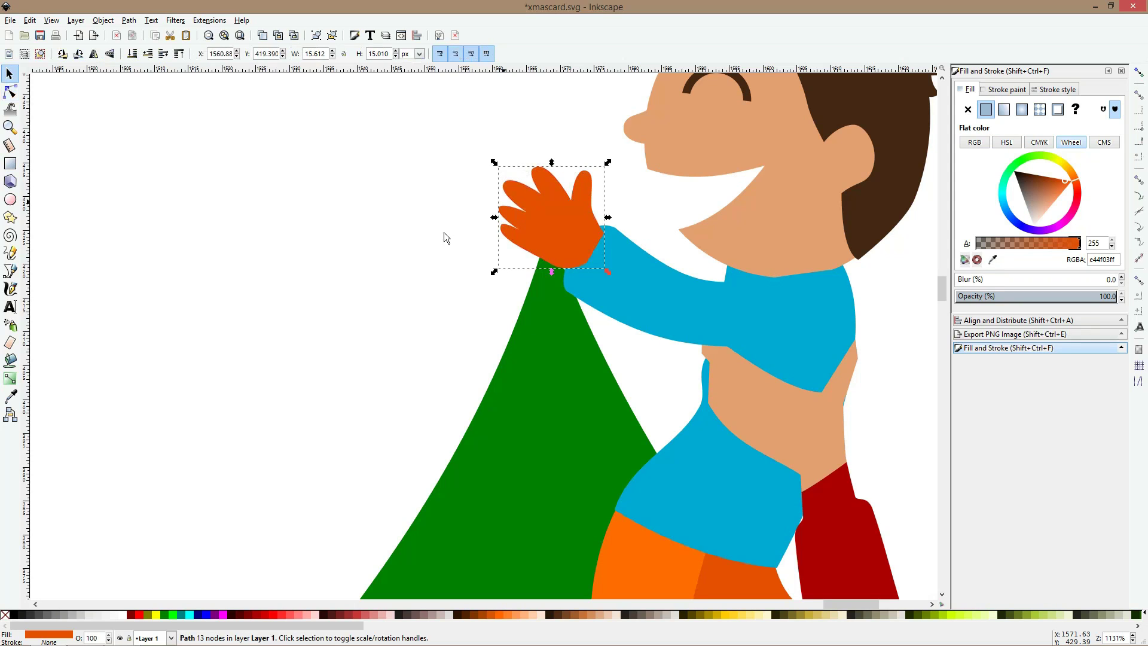
- Fill the child's hand with the skin tone e49f70ff sampled from the face
left_click(10, 396)
left_click(808, 148)
key("s")
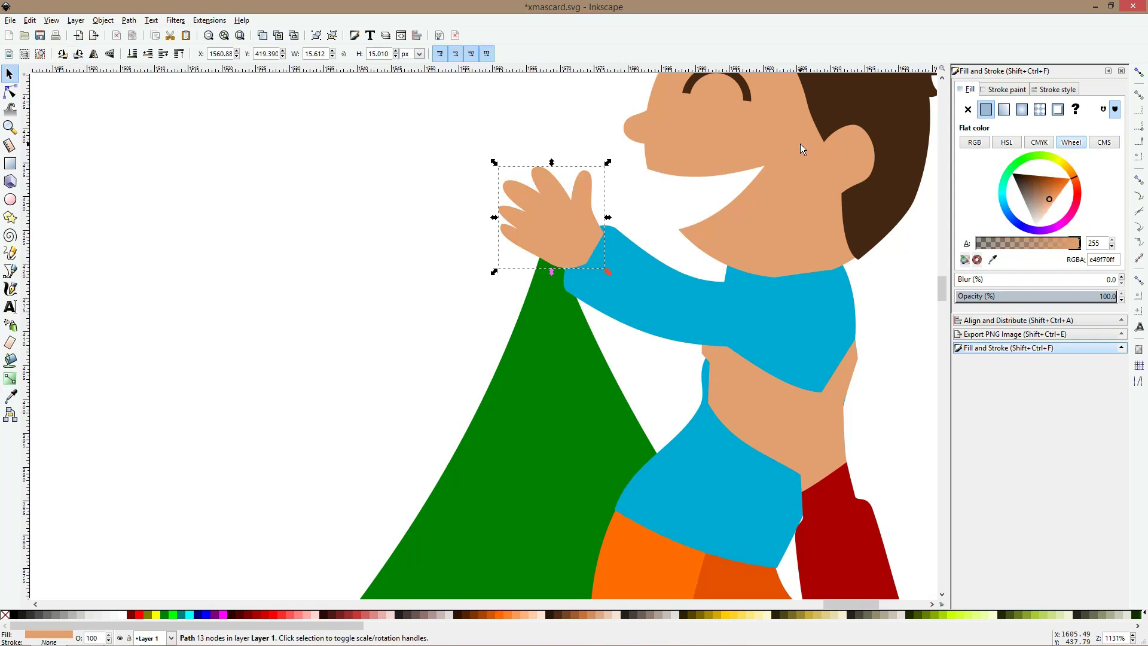
scroll(800, 145, "down", 3)
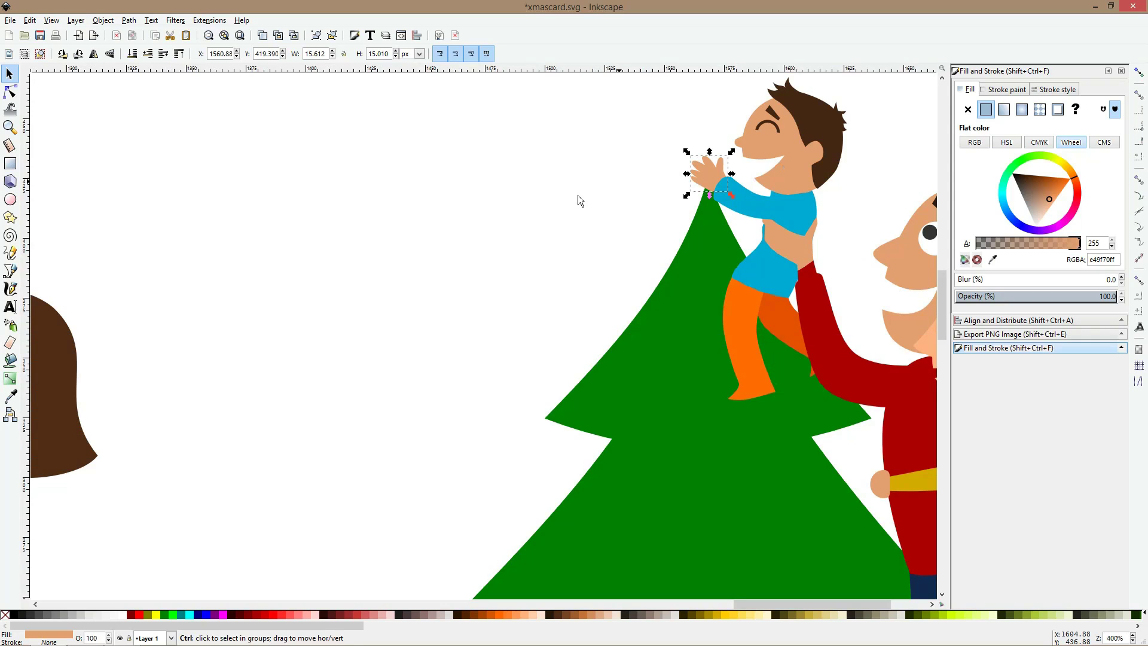
left_click(646, 257, "ctrl")
scroll(646, 253, "down", 2)
left_click_drag(650, 254, 505, 216)
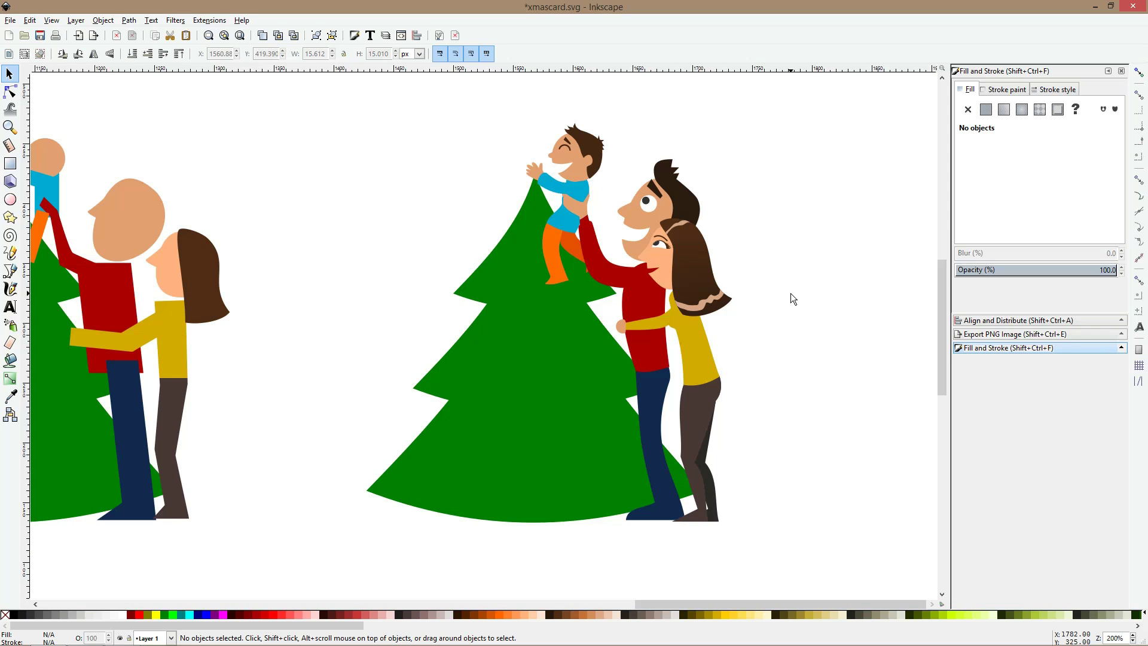
- Duplicate the father's blue leg and skew the copy's foot end backward toward the mother's legs
scroll(688, 436, "up", 2)
scroll(652, 413, "up", 3)
left_click(622, 398, "ctrl")
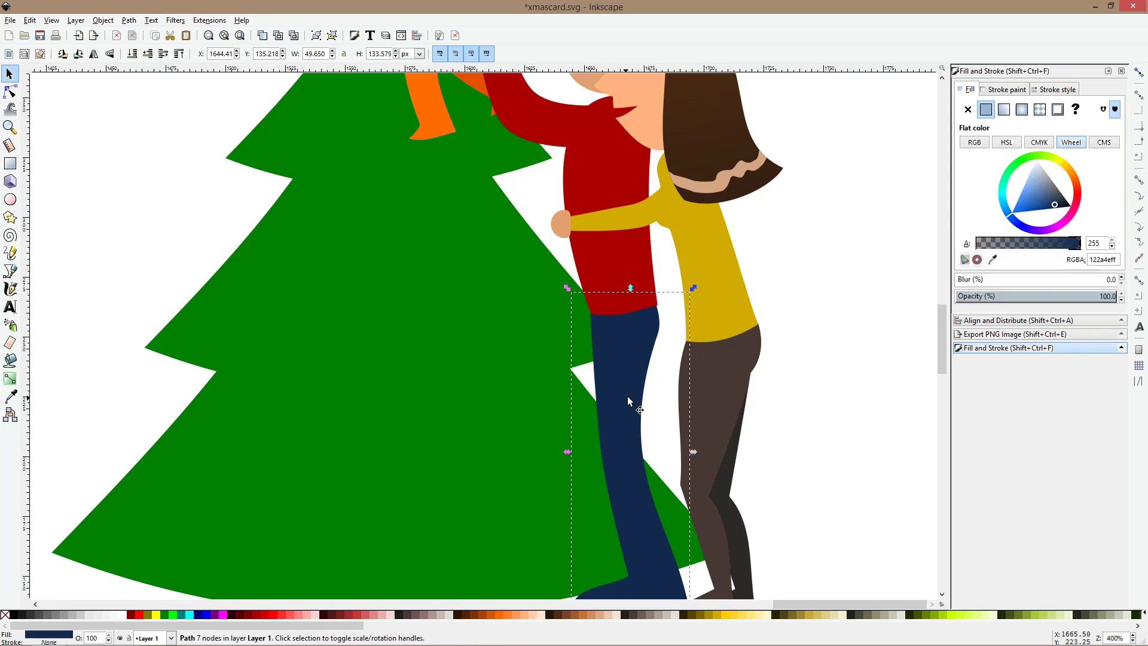
scroll(627, 396, "down", 5)
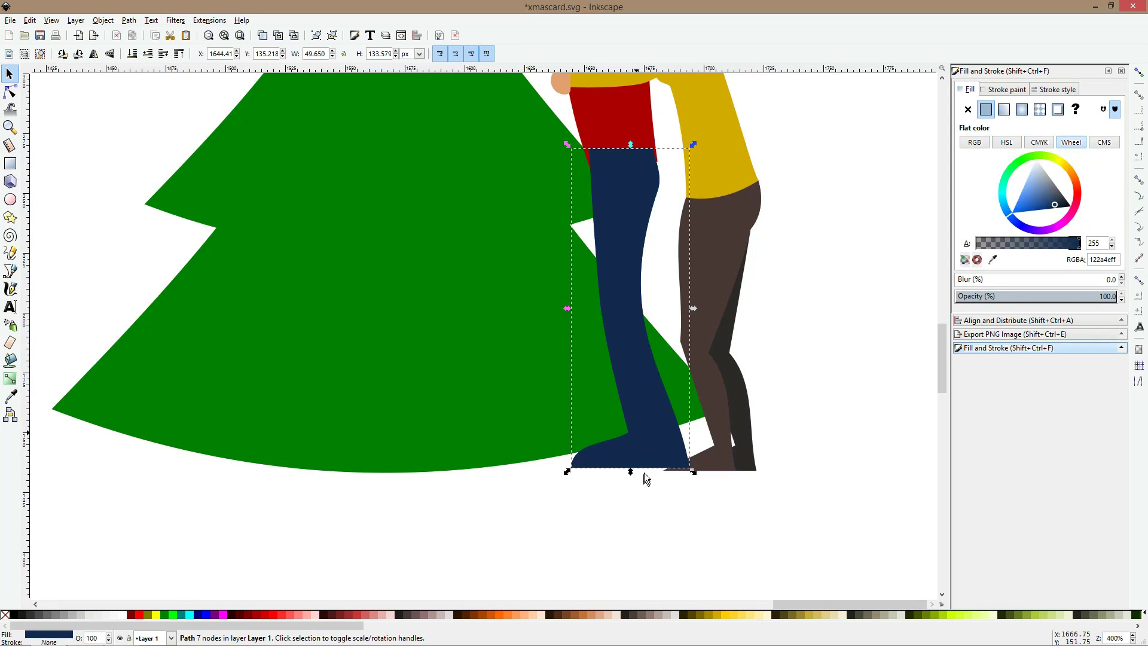
left_click(662, 465)
left_click_drag(631, 477, 663, 470)
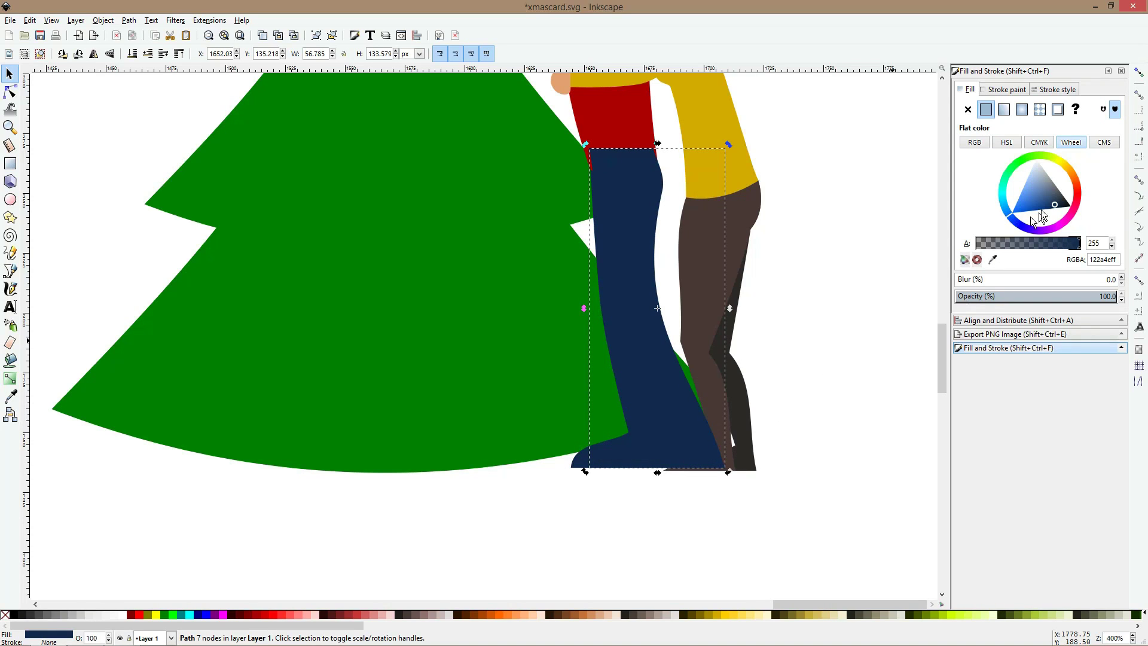
- Darken the father's duplicated leg to 172233ff behind the front leg, and shorten it from the foot end to about 127 px high
left_click(1062, 203)
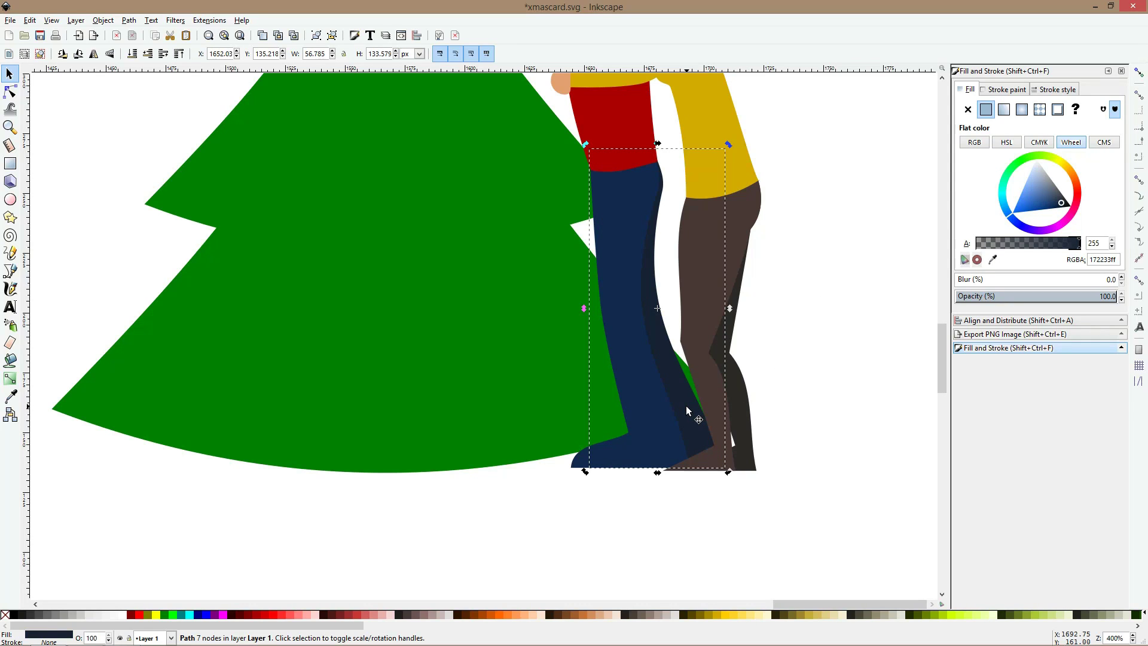
left_click_drag(657, 471, 658, 455)
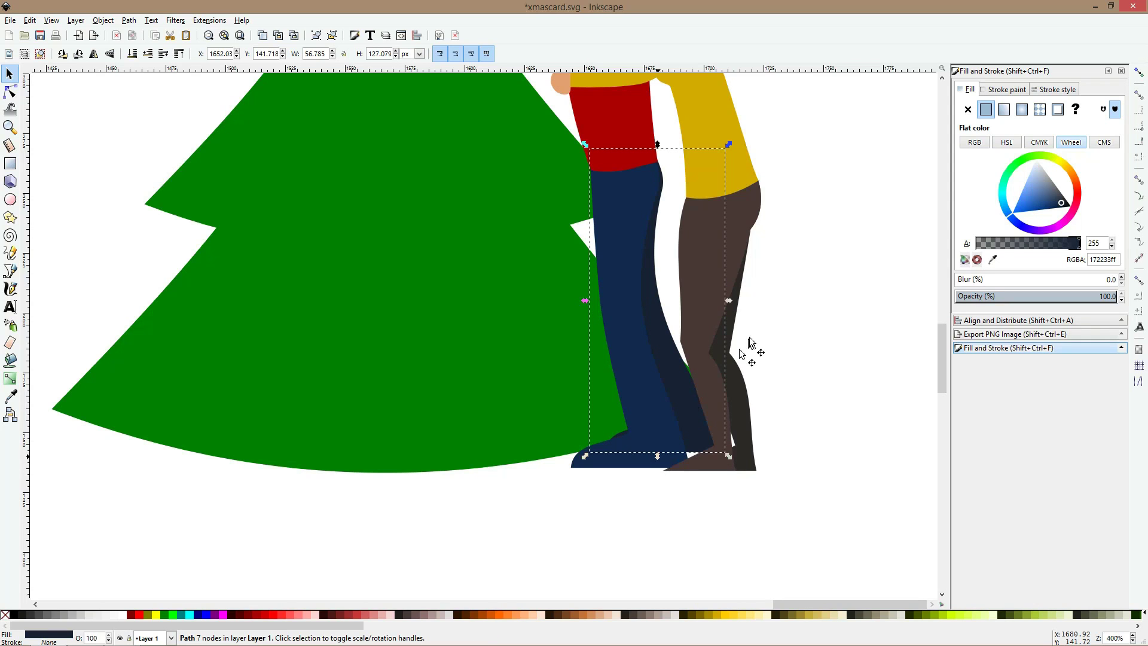
left_click(718, 531)
scroll(633, 473, "down", 3)
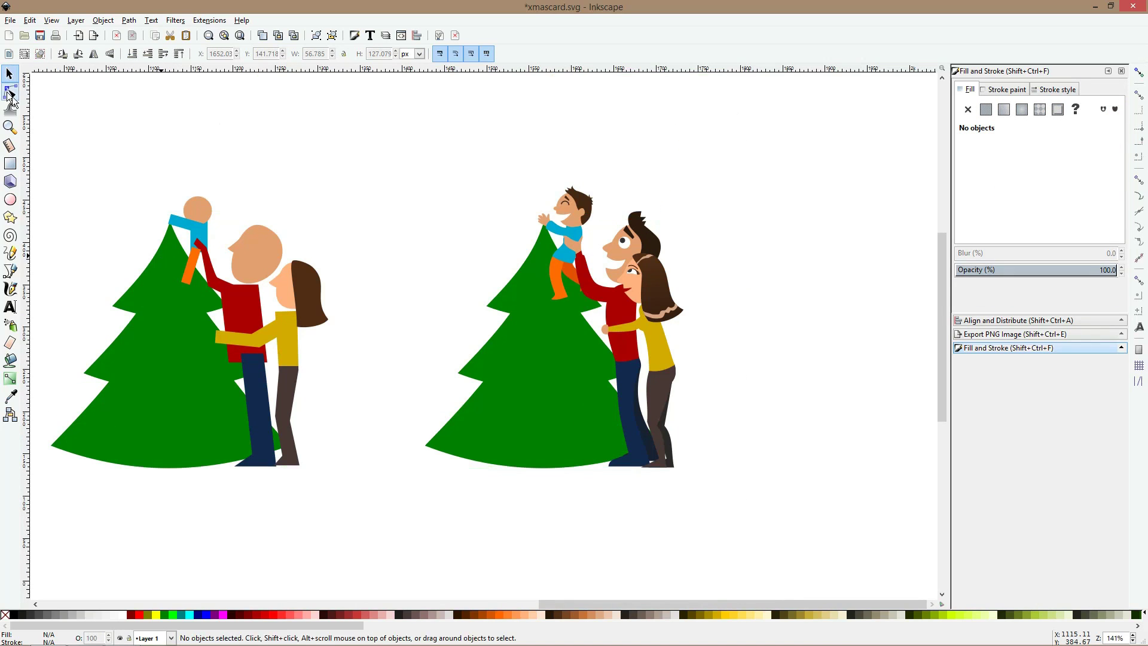
- Curve the upper edge of the mother's front foot into a rounded instep
left_click(9, 93)
scroll(633, 531, "up", 3)
left_click(686, 357)
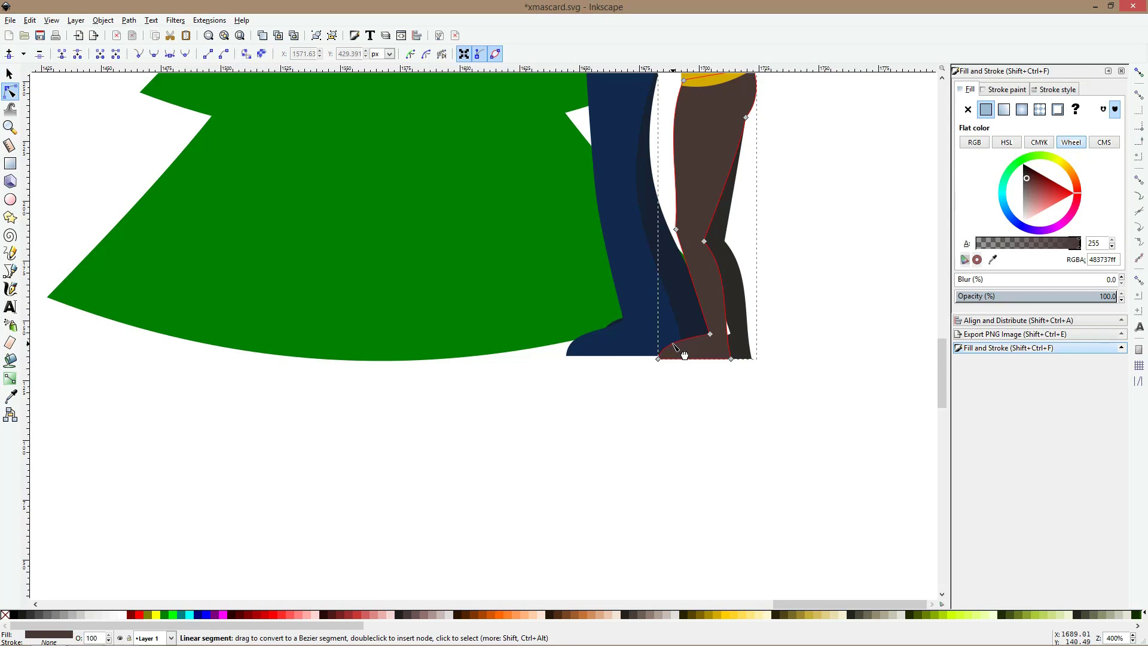
left_click_drag(682, 356, 690, 343)
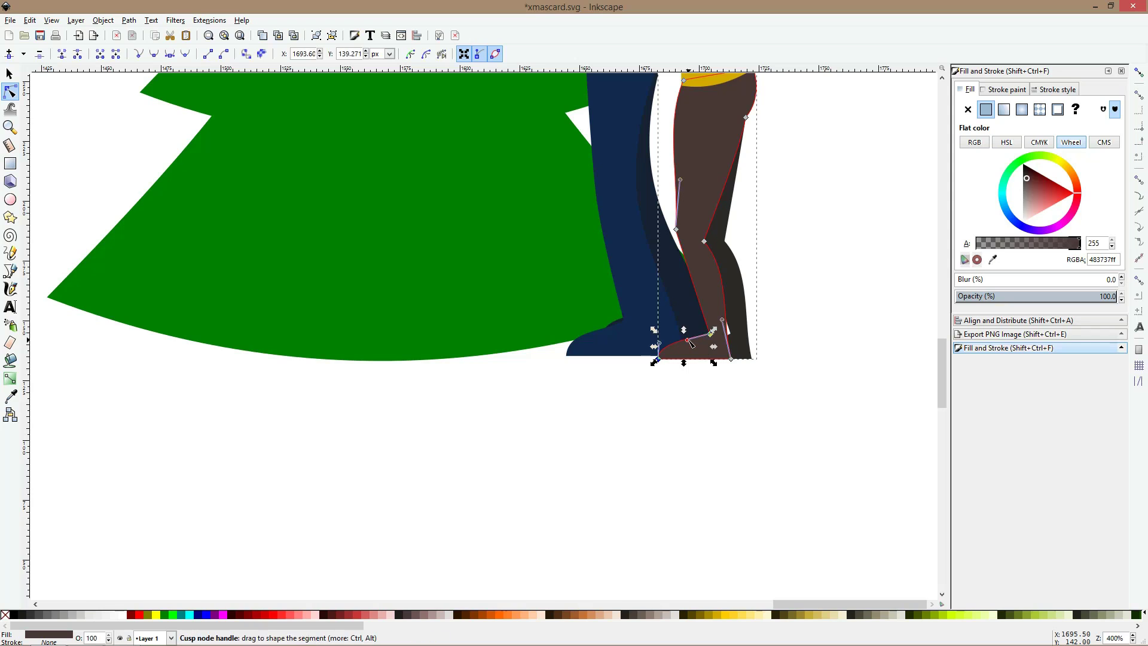
left_click(669, 441)
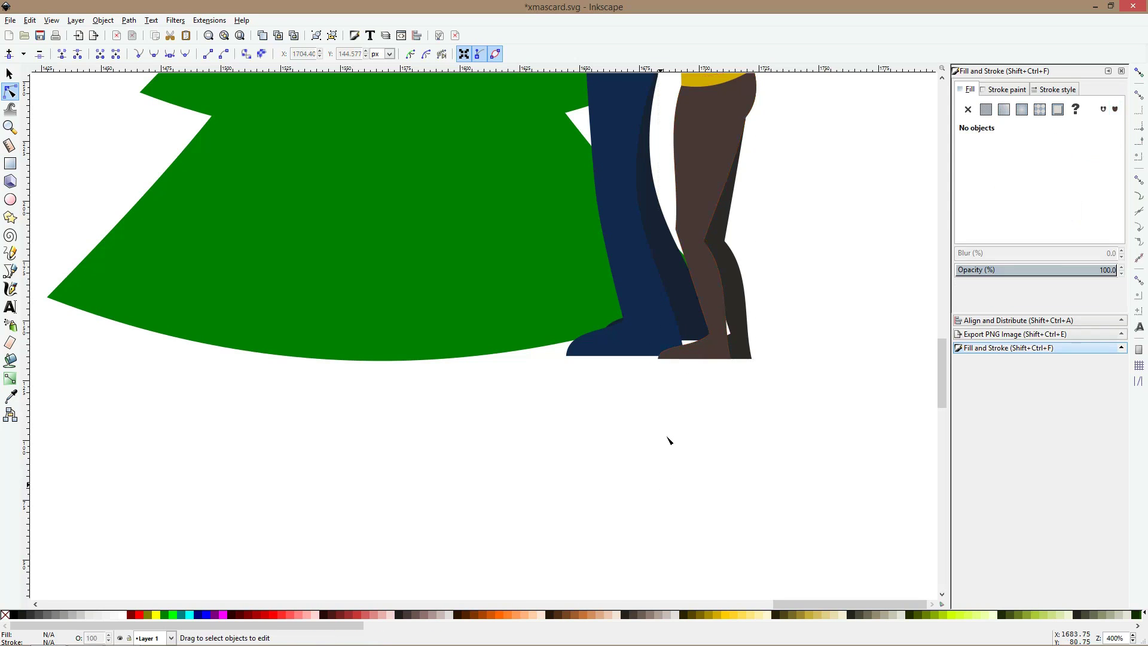
- Give the finished tree's top tier a linear gradient from green 008000ff at its upper part to dark green 065706ff at its lower edge
scroll(669, 441, "down", 3)
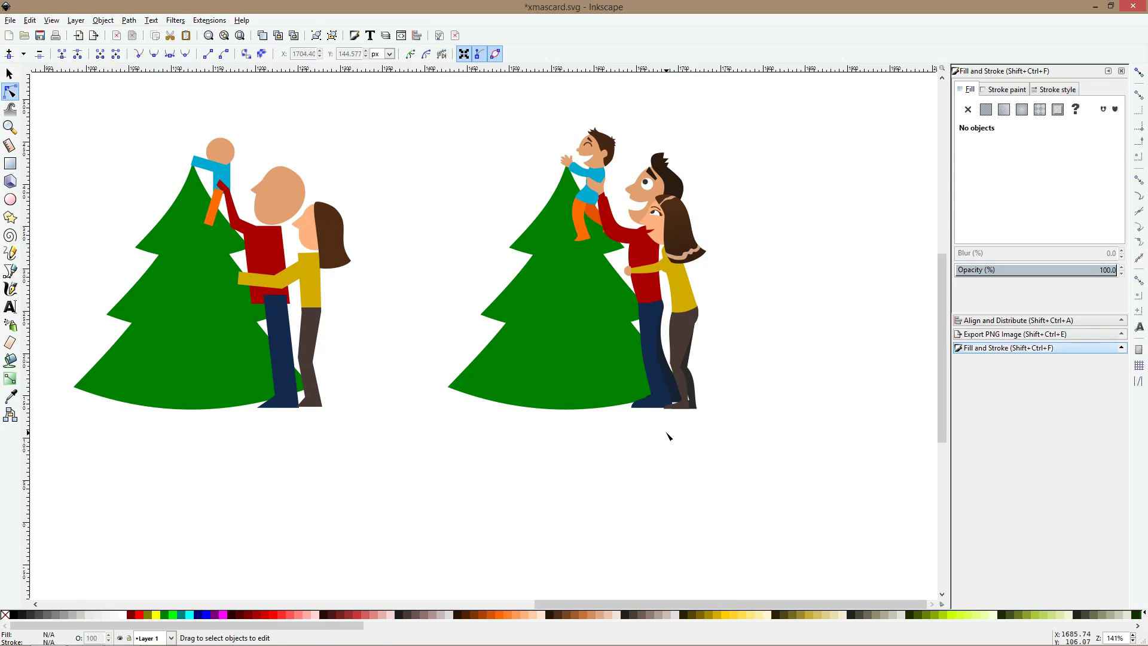
scroll(670, 437, "up", 2)
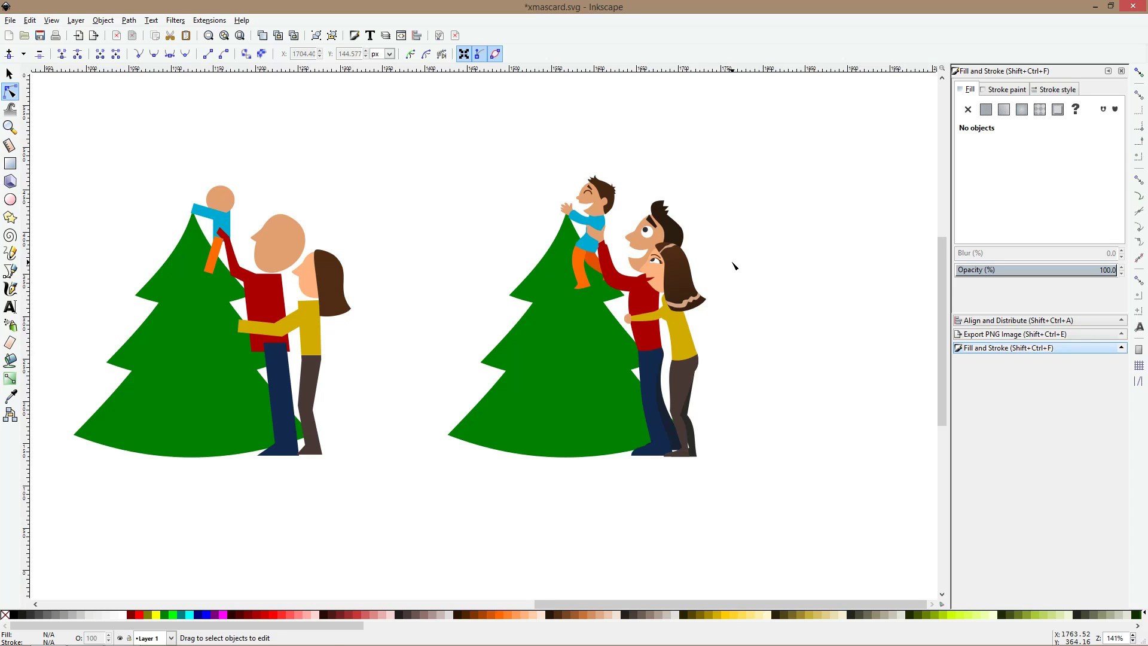
scroll(642, 312, "up", 2)
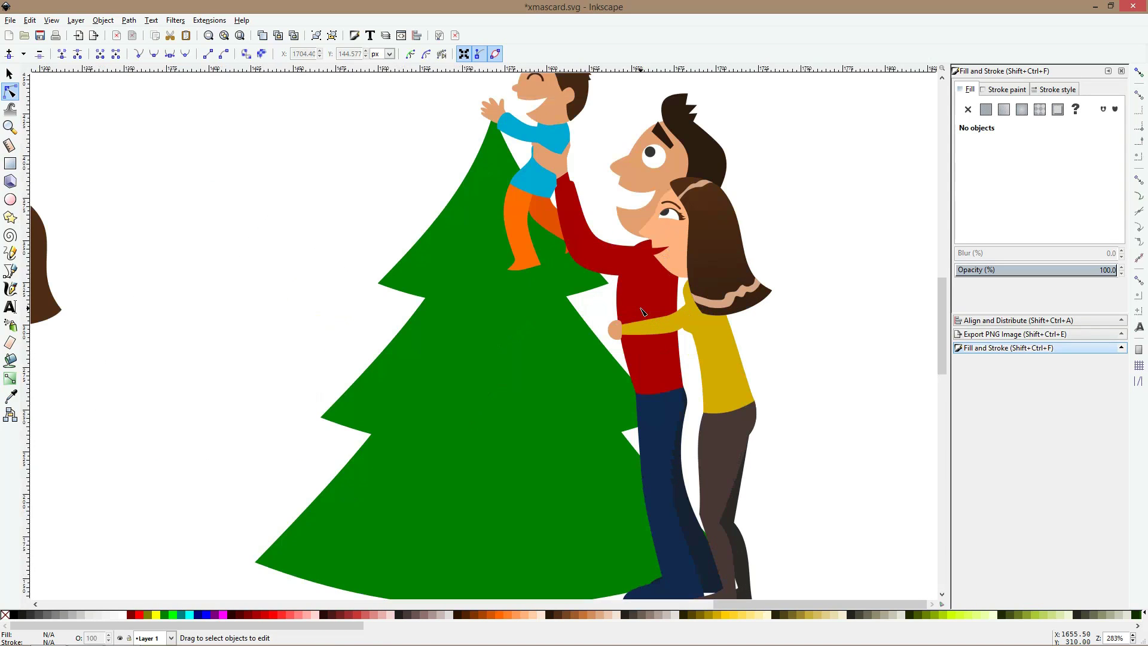
scroll(645, 310, "down", 1)
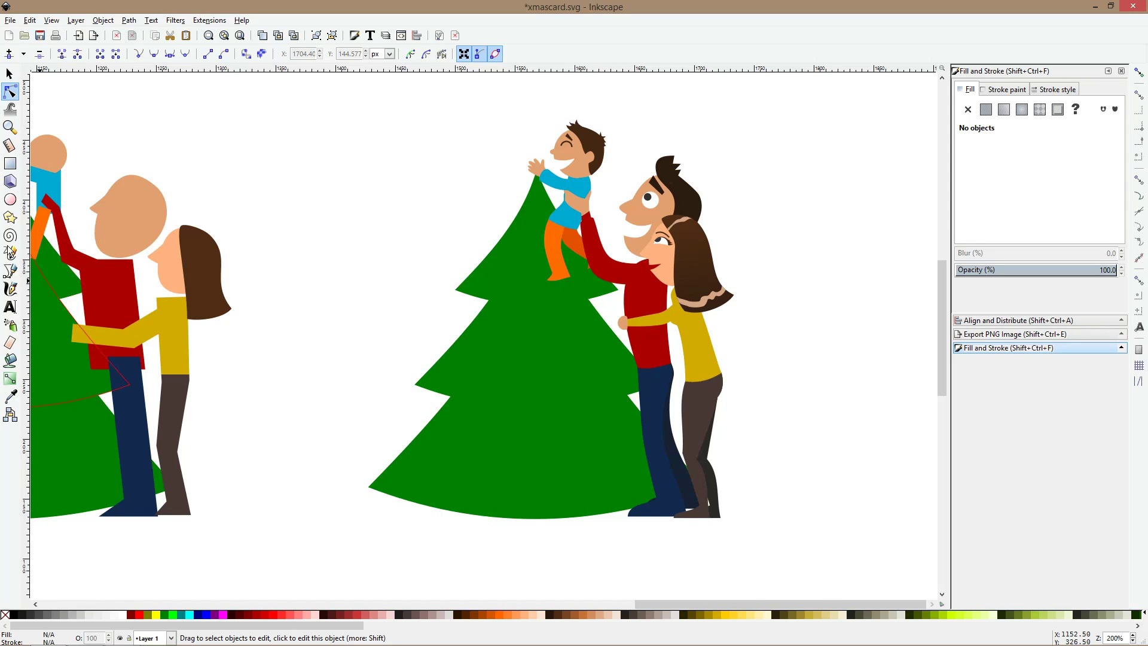
left_click(486, 287)
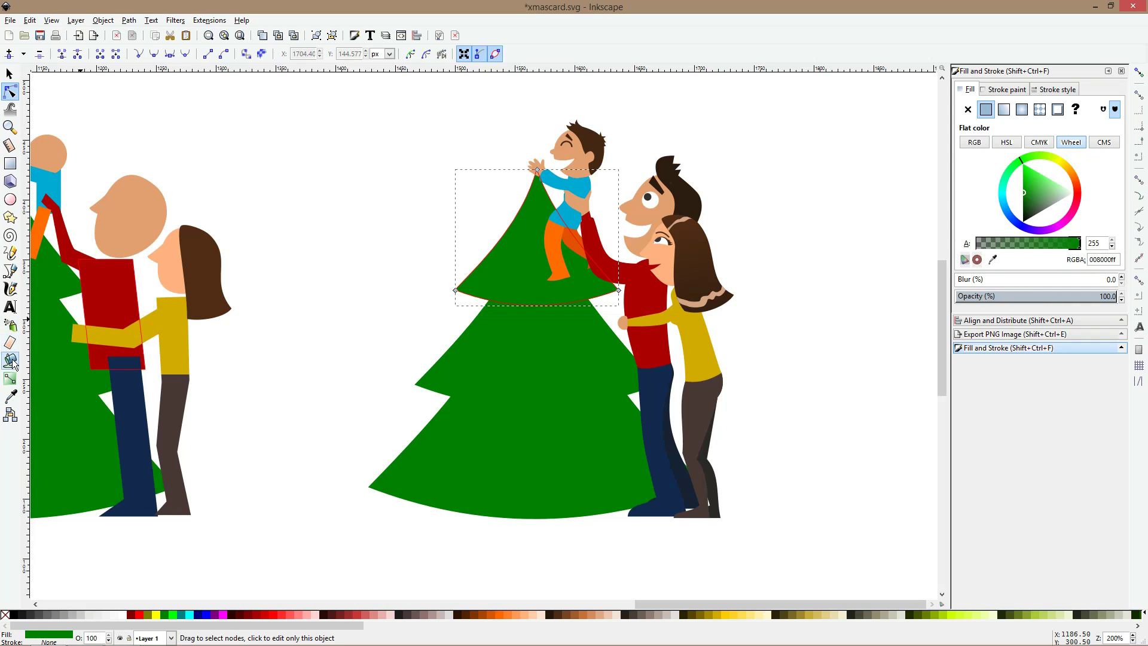
left_click(11, 378)
left_click_drag(527, 226, 520, 299)
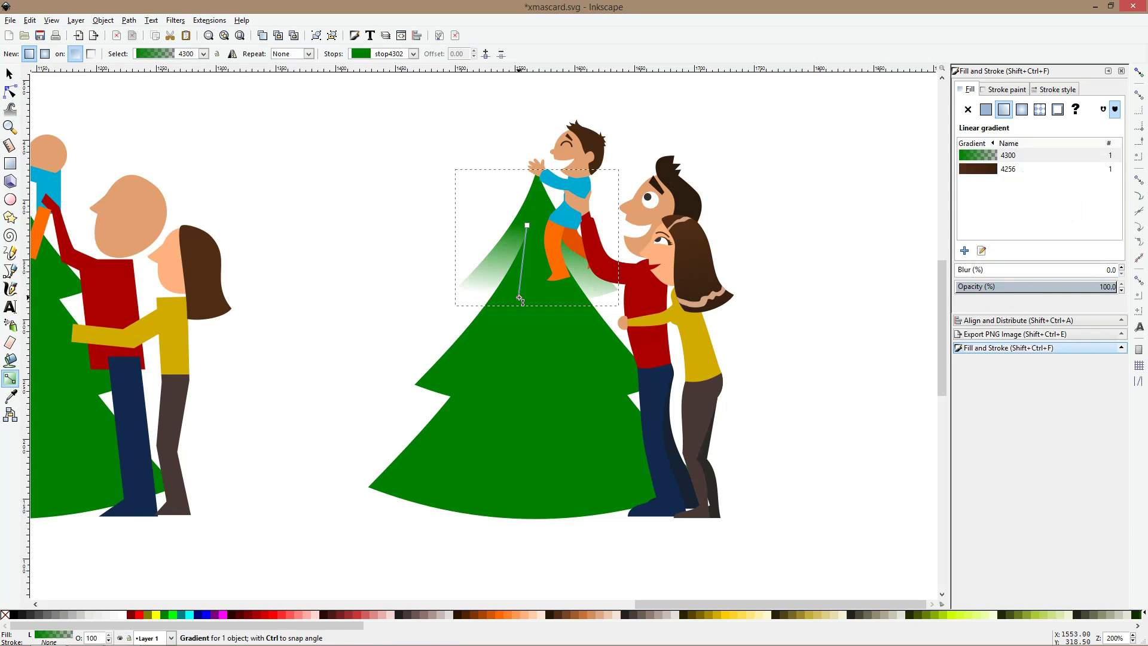
left_click(166, 614)
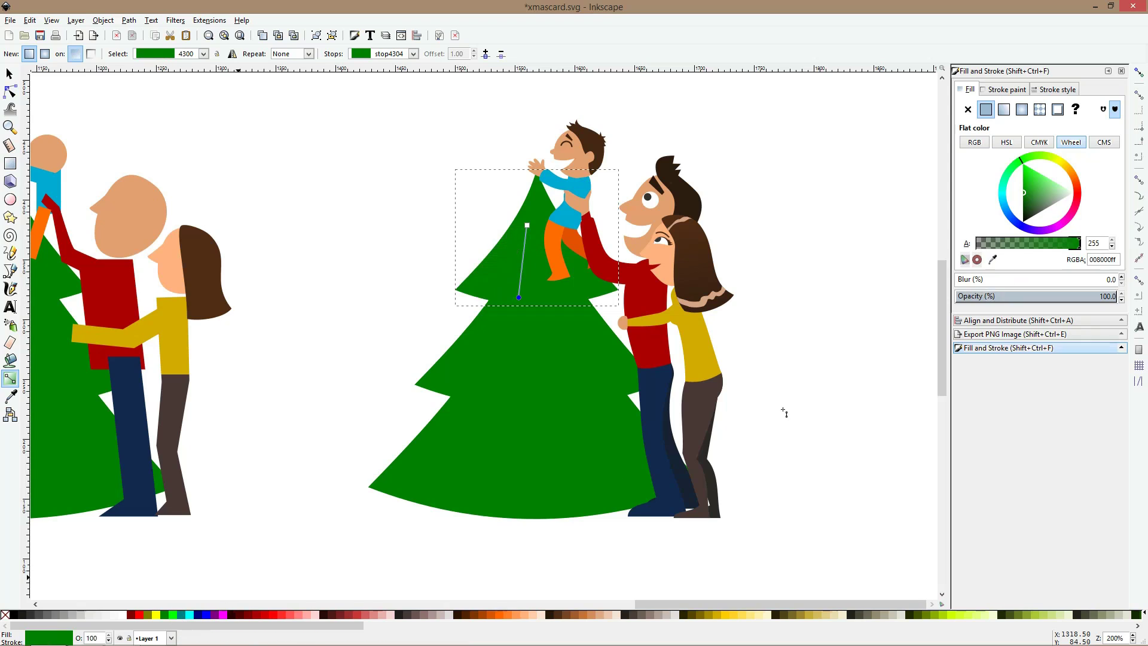
left_click(1025, 203)
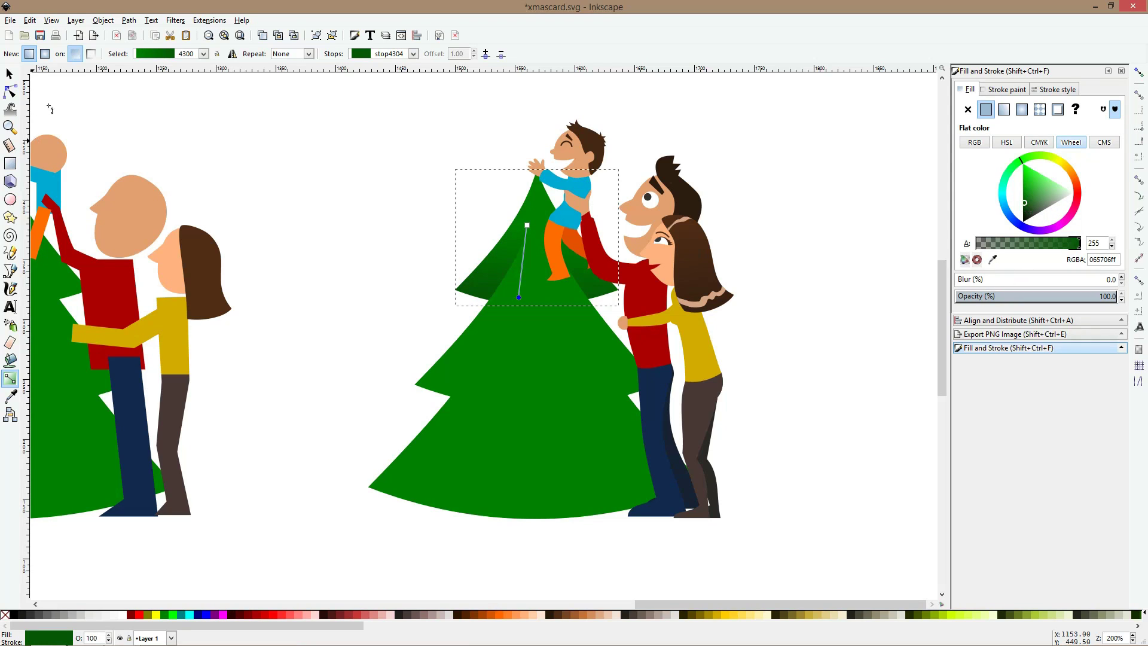
- Fill the tree's middle tier with the same green linear gradient as the top tier
left_click(9, 74)
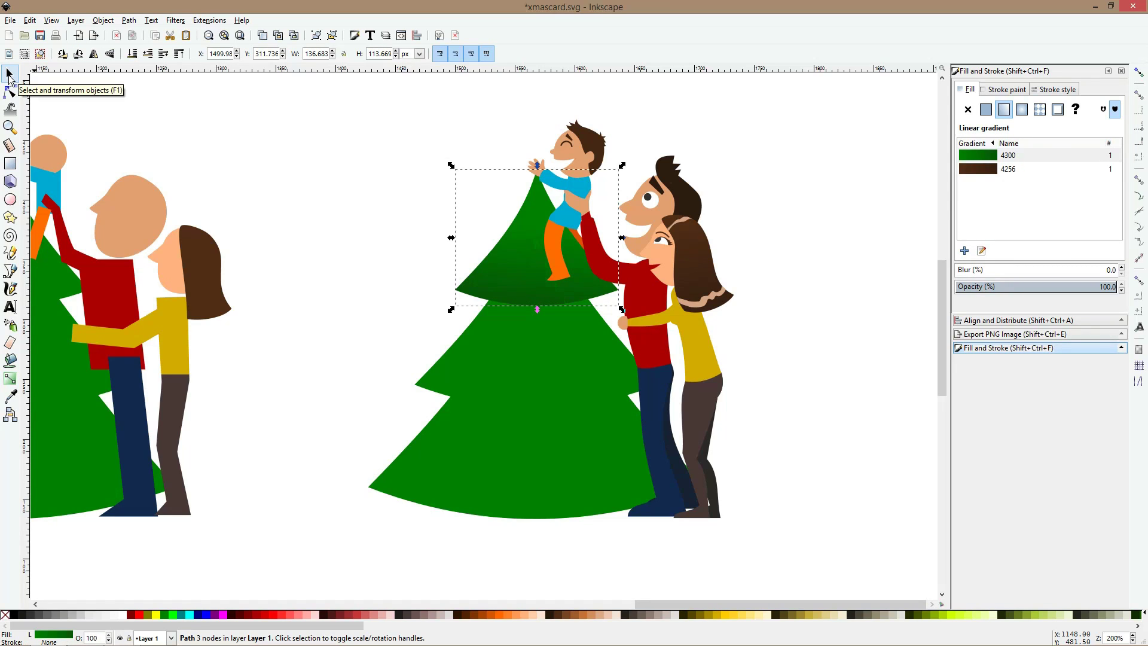
left_click(449, 365)
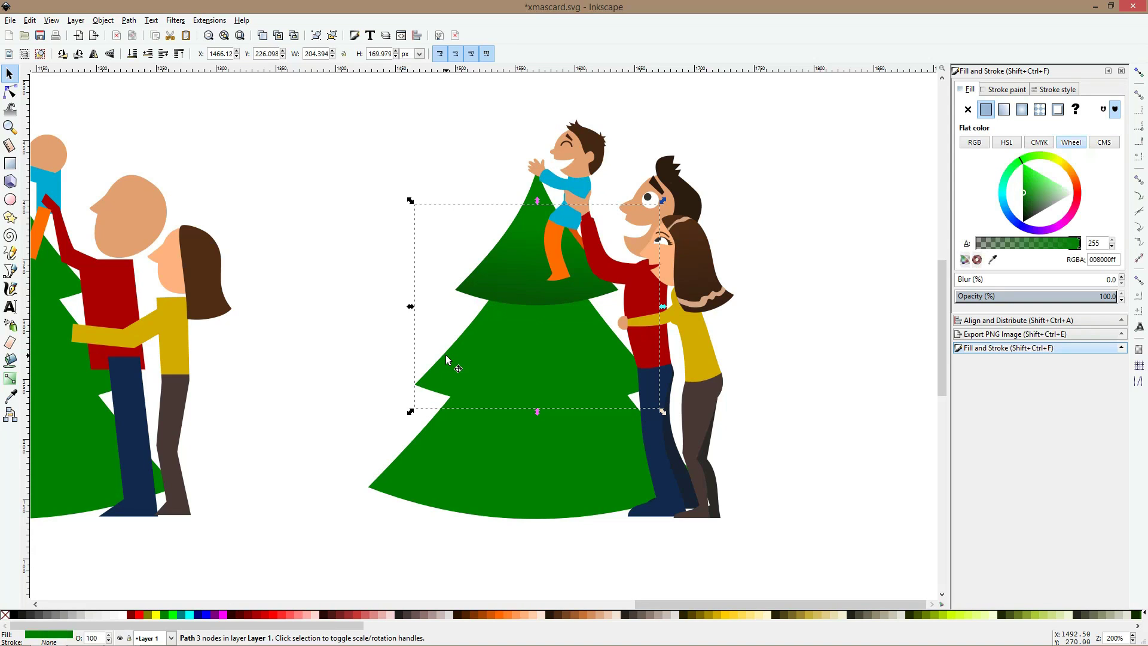
left_click(1004, 109)
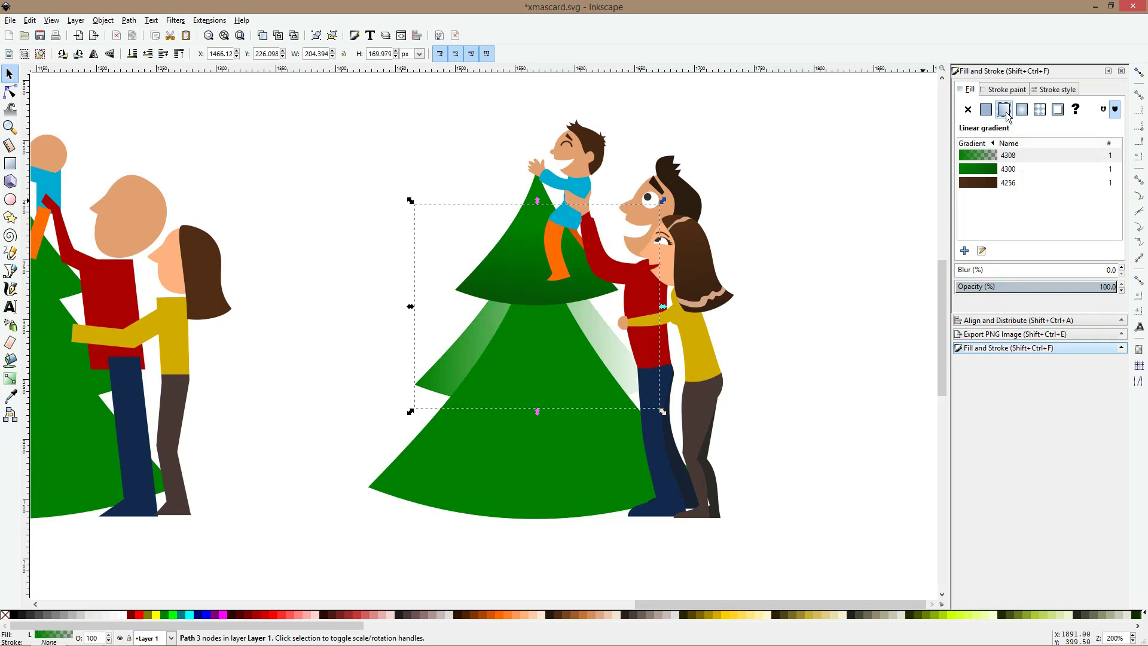
left_click(995, 169)
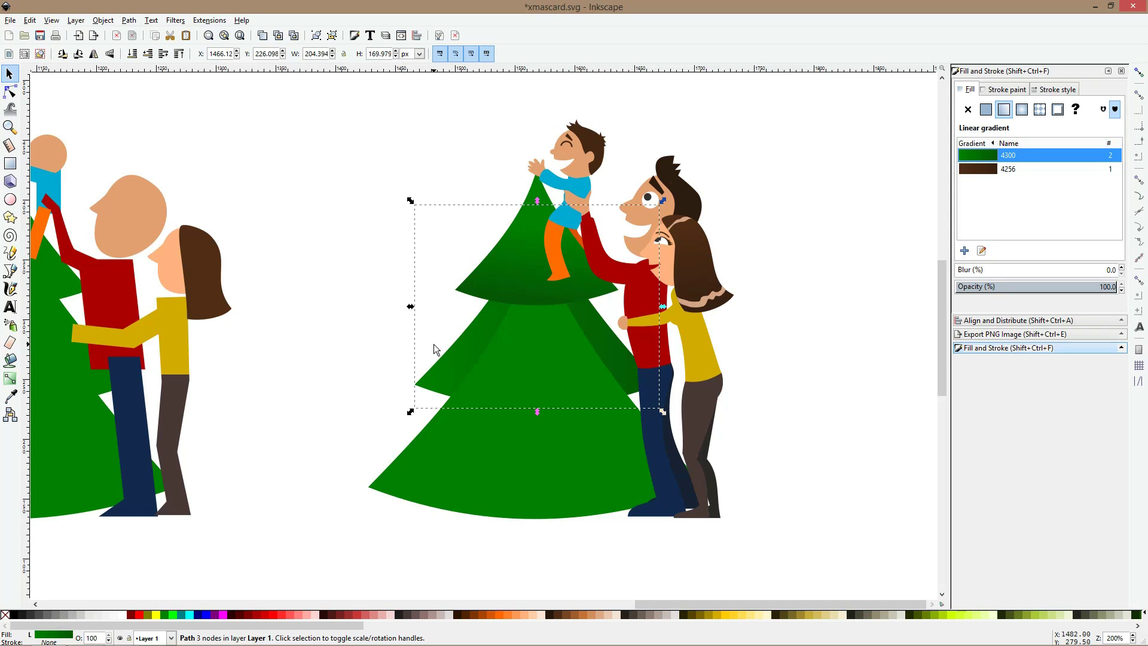
- Restack the middle tier so it sits above the bottom tier and behind the top tier
left_click(396, 376)
left_click(431, 373)
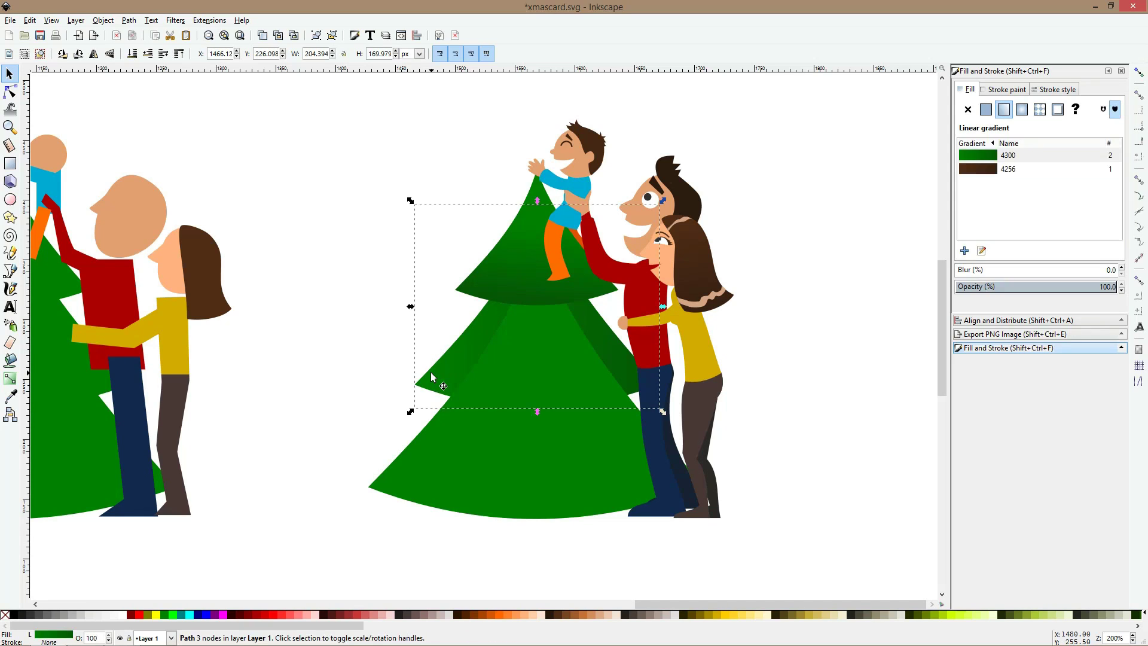
key("Page_Up")
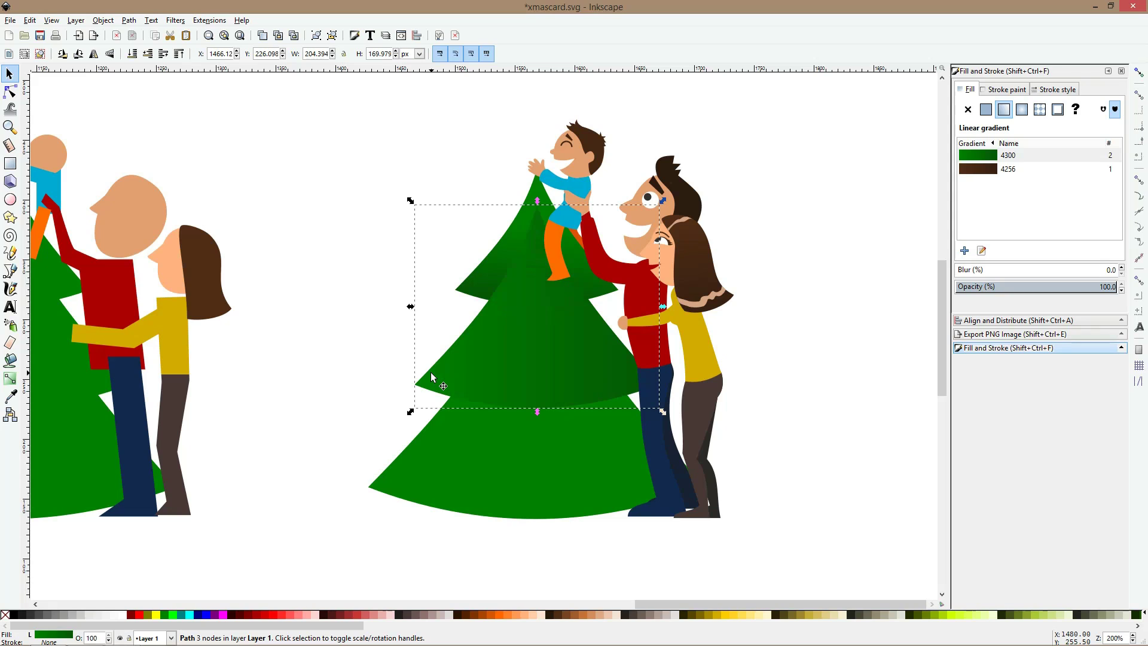
key("Page_Down")
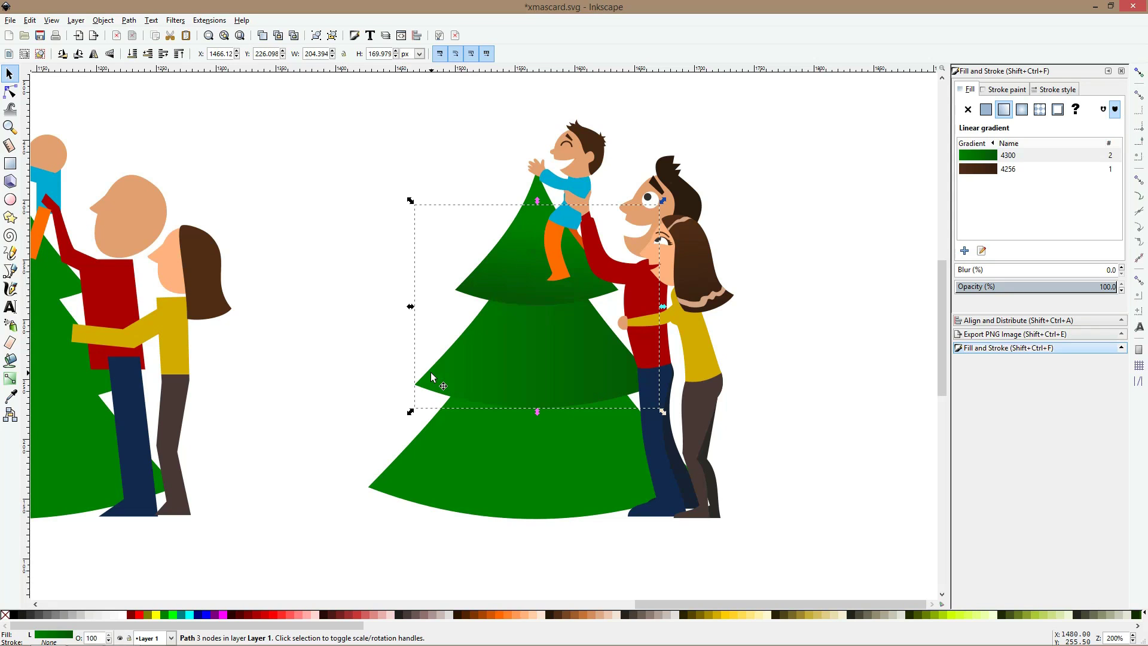
- Apply the shared green gradient to the bottom tier and orient it vertically, with dark green above and lighter green at the base
left_click(488, 481)
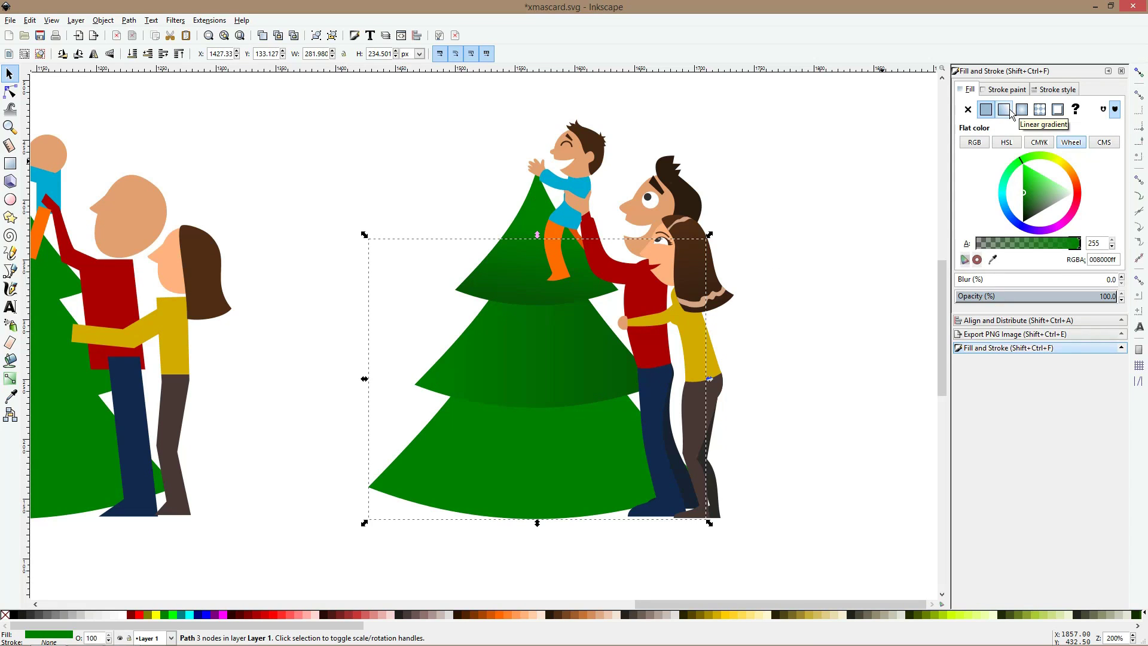
left_click(1004, 109)
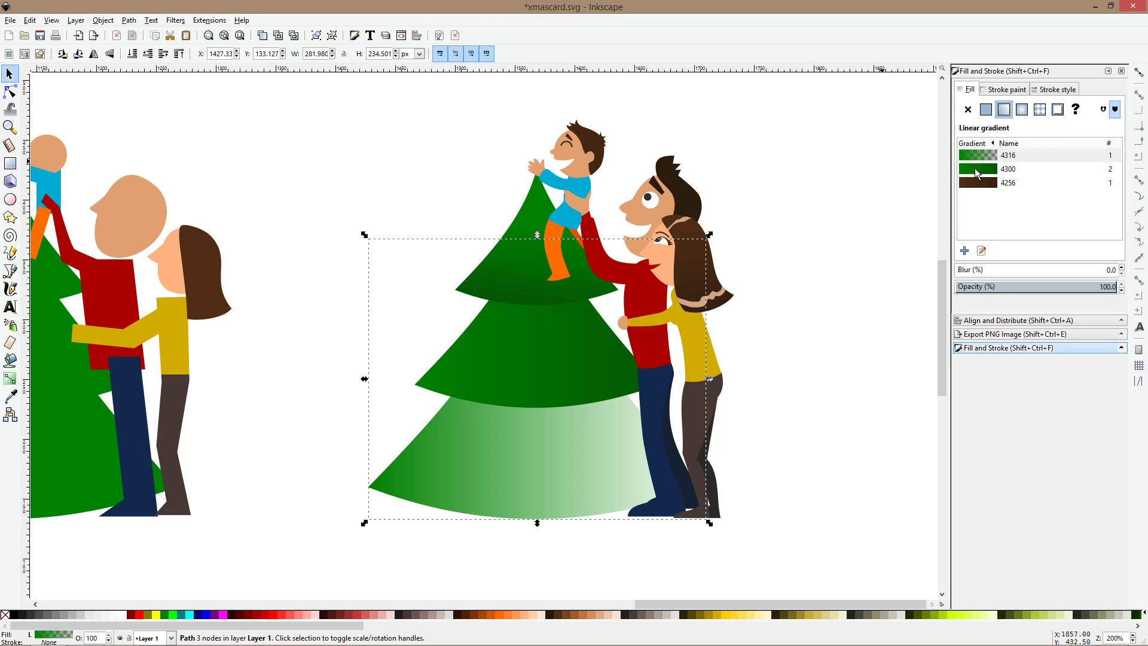
left_click(977, 172)
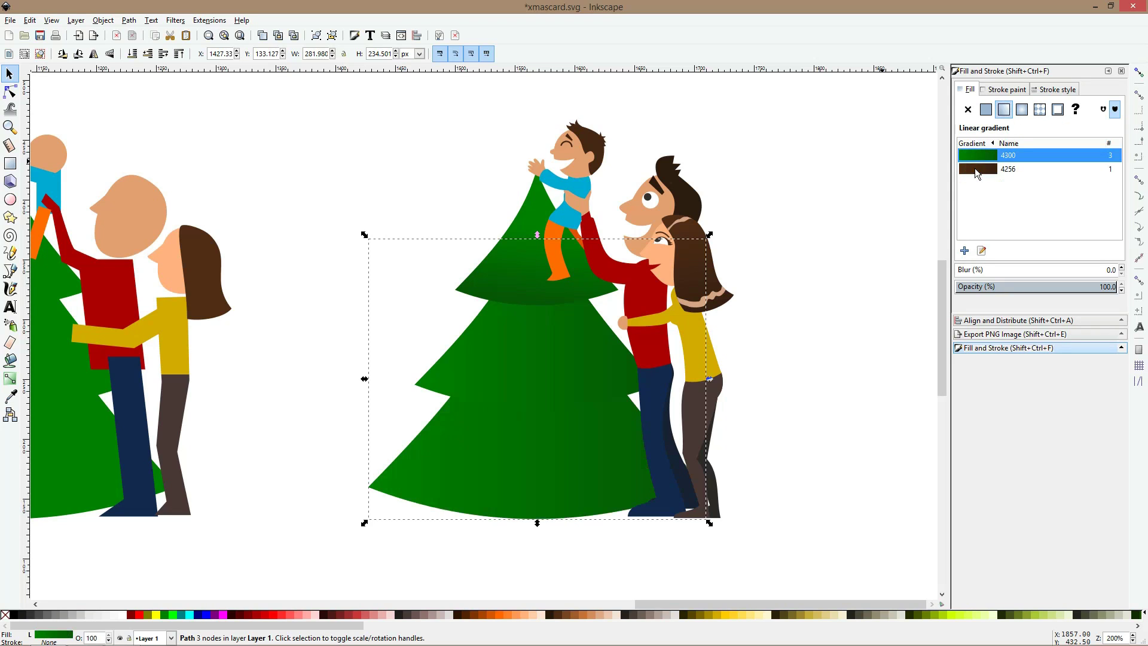
left_click(10, 379)
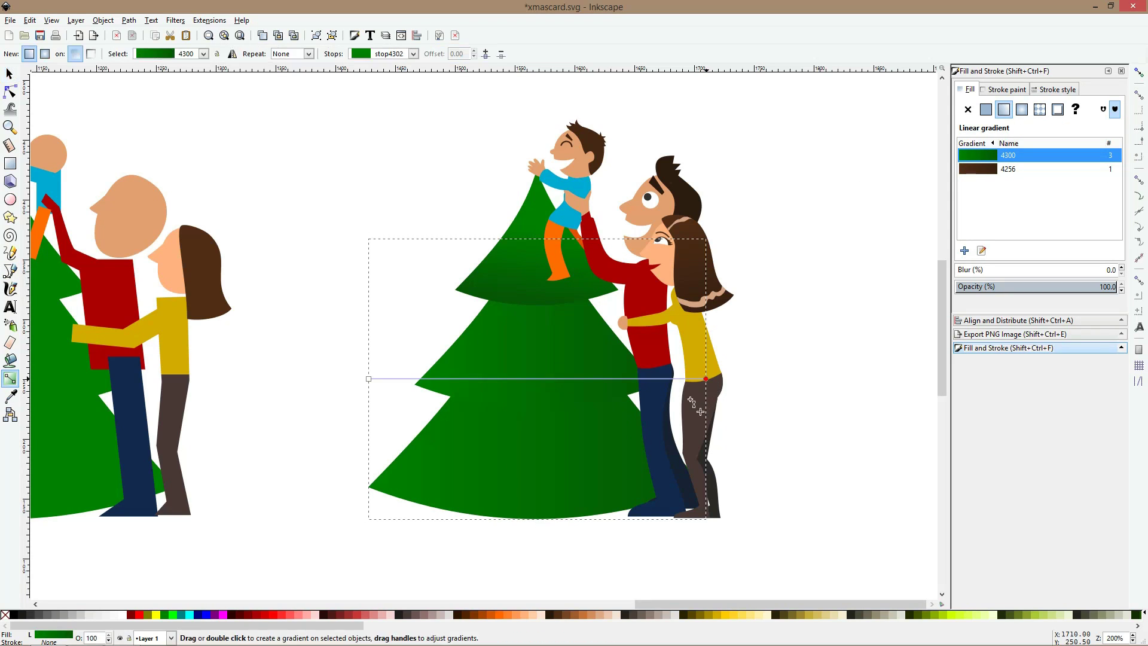
left_click_drag(707, 379, 569, 495)
left_click_drag(370, 379, 531, 354)
left_click_drag(530, 483, 528, 484)
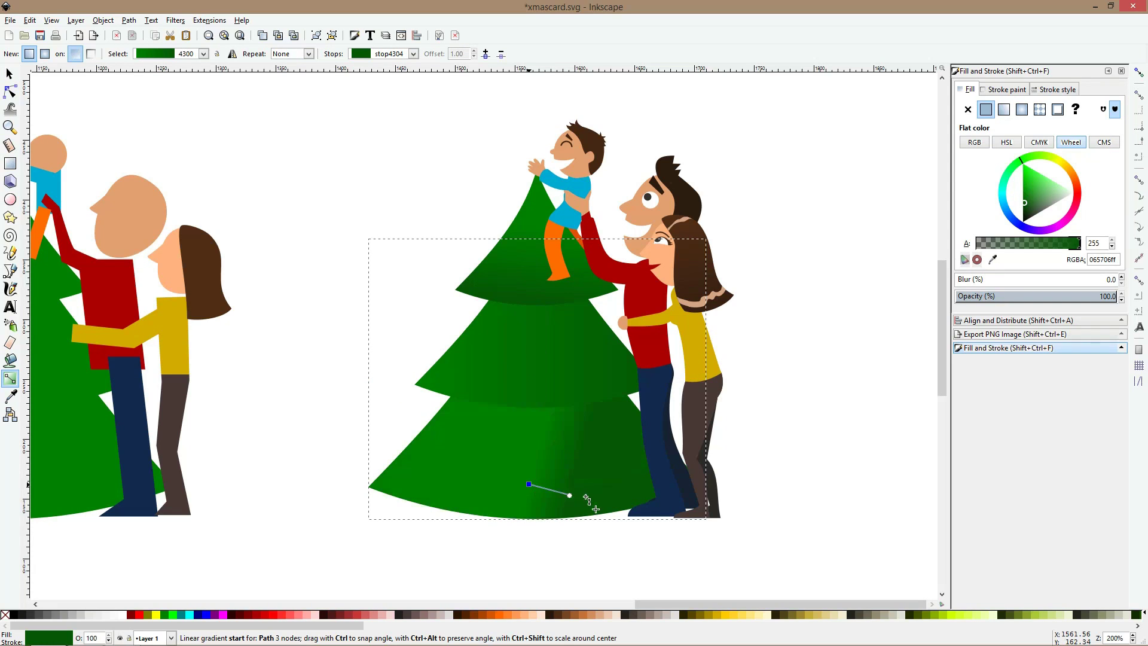
left_click_drag(542, 392, 528, 367)
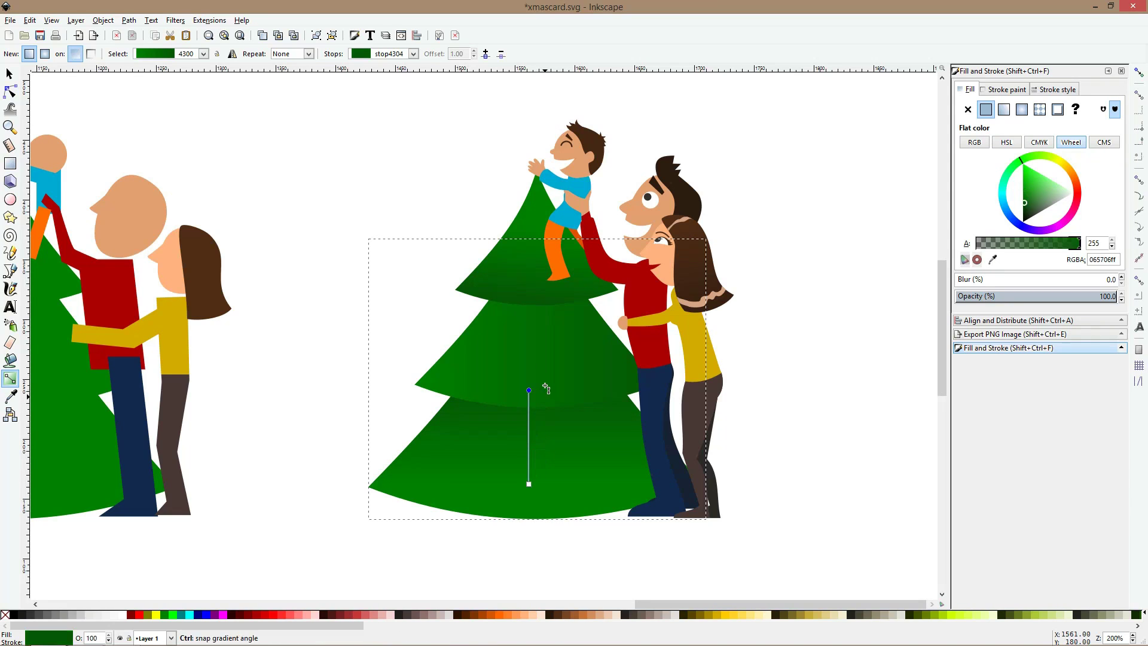
- Reorient the middle and top tiers' gradients vertically so each runs from dark green above to lighter green at its lower edge
left_click(545, 389)
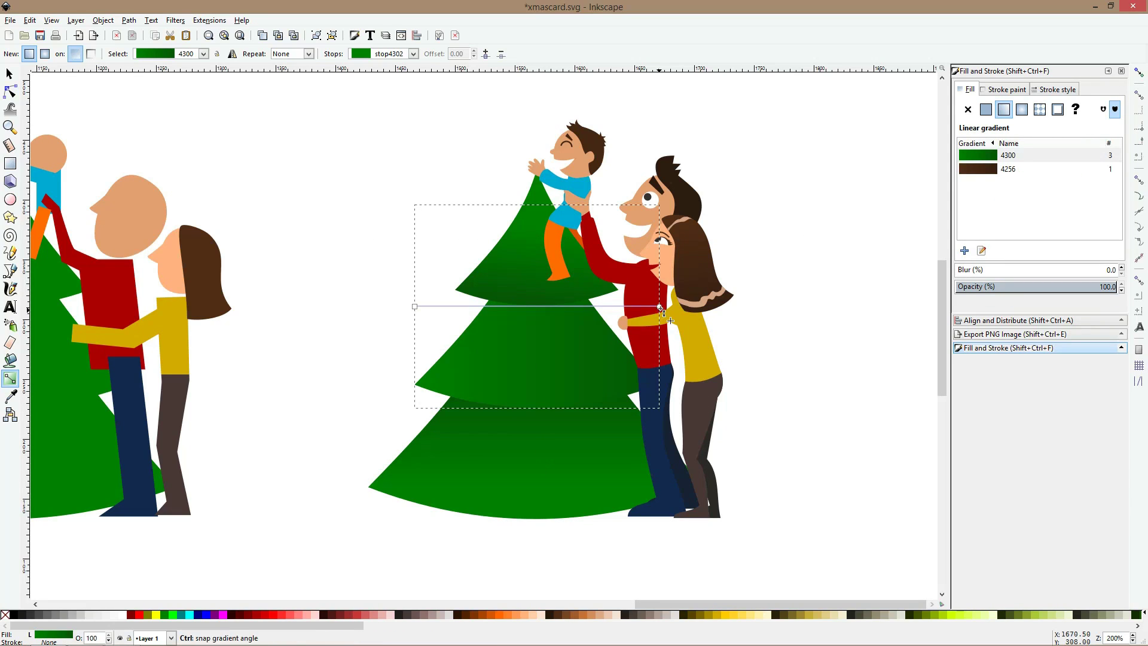
mouse_move(659, 306)
left_mouse_down()
mouse_move(554, 285)
mouse_move(551, 271)
left_mouse_up()
mouse_move(415, 309)
left_mouse_down()
mouse_move(542, 278)
mouse_move(532, 281)
mouse_move(539, 268)
mouse_move(526, 405)
mouse_move(528, 390)
left_mouse_up()
mouse_move(532, 268)
left_mouse_down()
mouse_move(530, 333)
mouse_move(531, 207)
mouse_move(529, 309)
left_mouse_up()
left_click(537, 281)
left_click(531, 323)
left_click(759, 428)
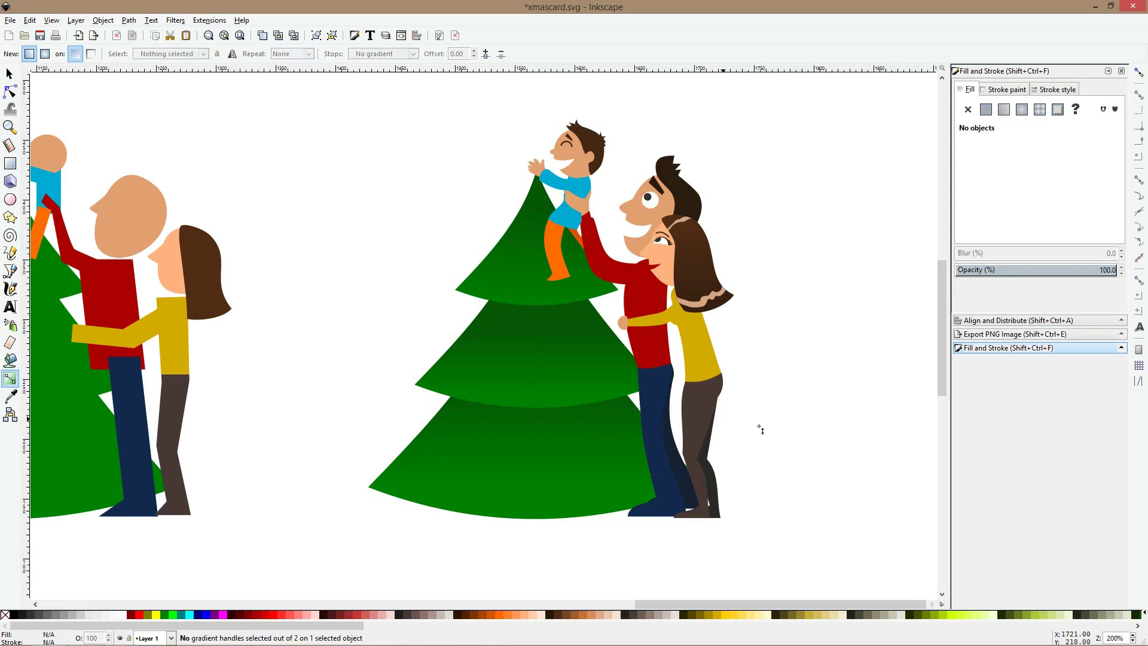
- Draw a closed freehand shape with a ragged needle fringe around the top tier's lower edge
scroll(763, 409, "down", 1)
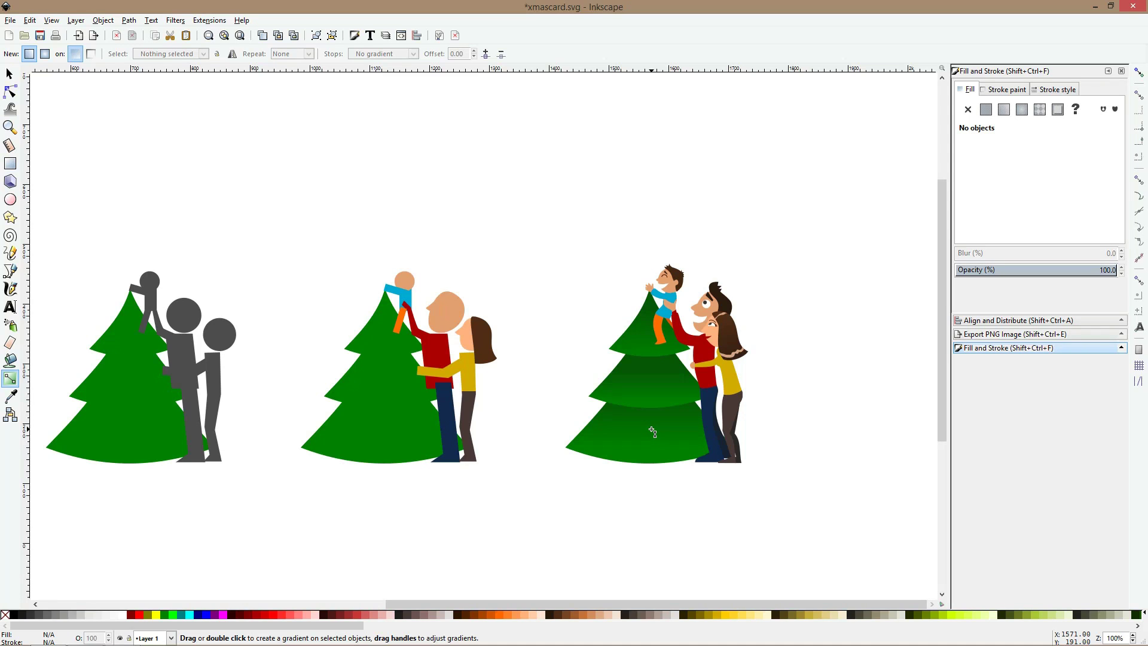
key("ctrl")
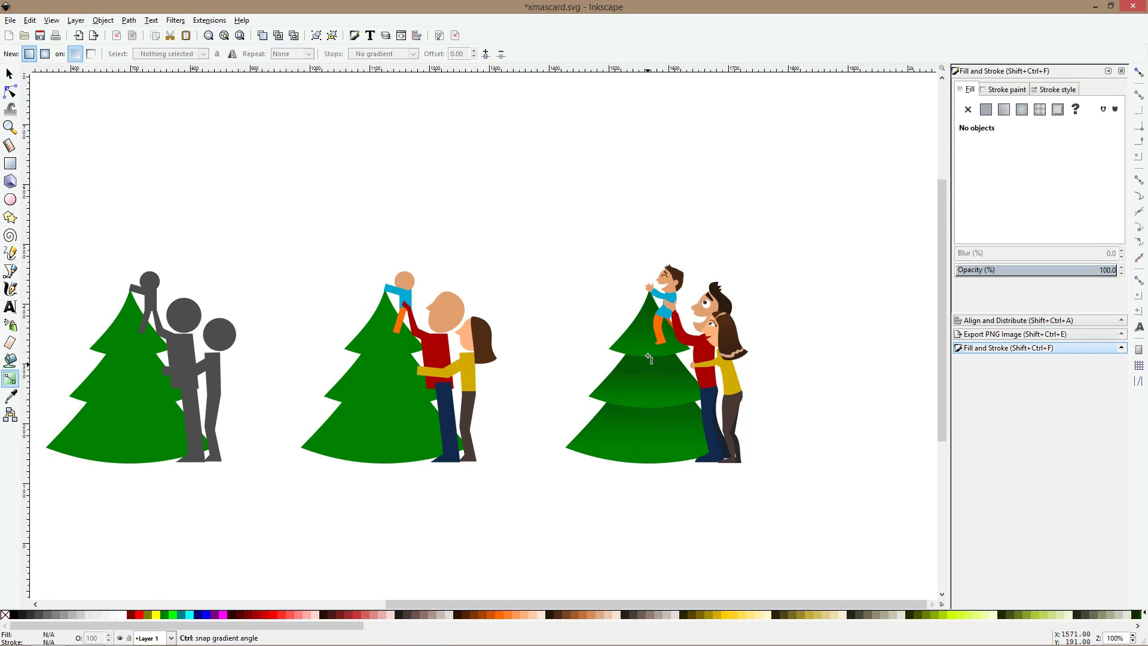
scroll(649, 357, "up", 3)
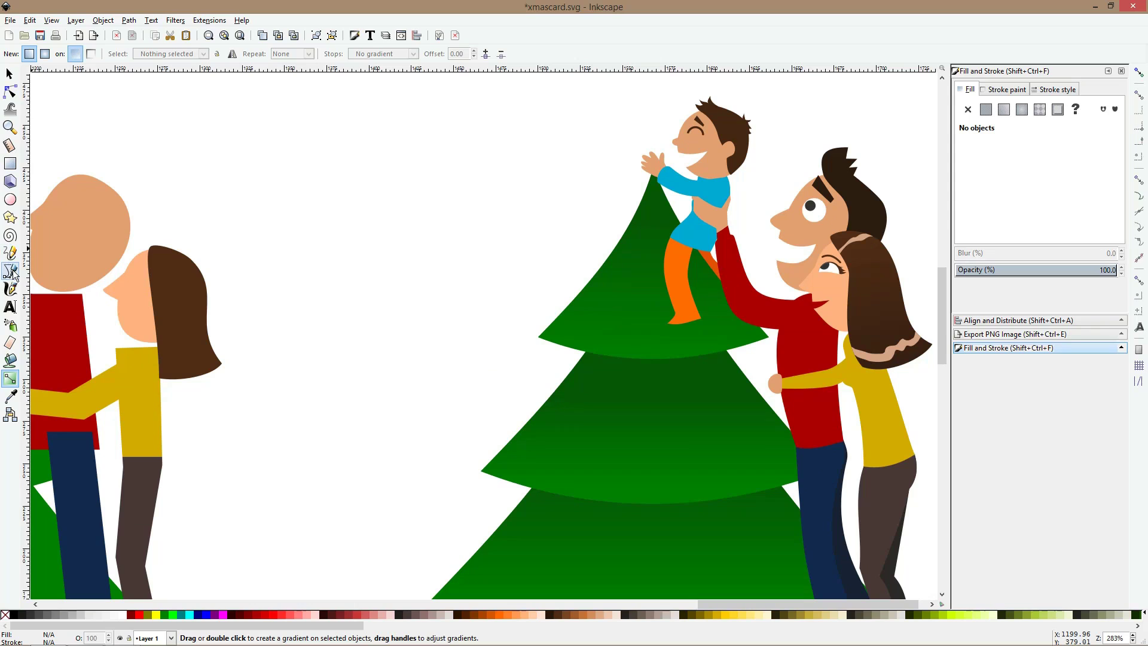
left_click(10, 252)
scroll(658, 374, "up", 2)
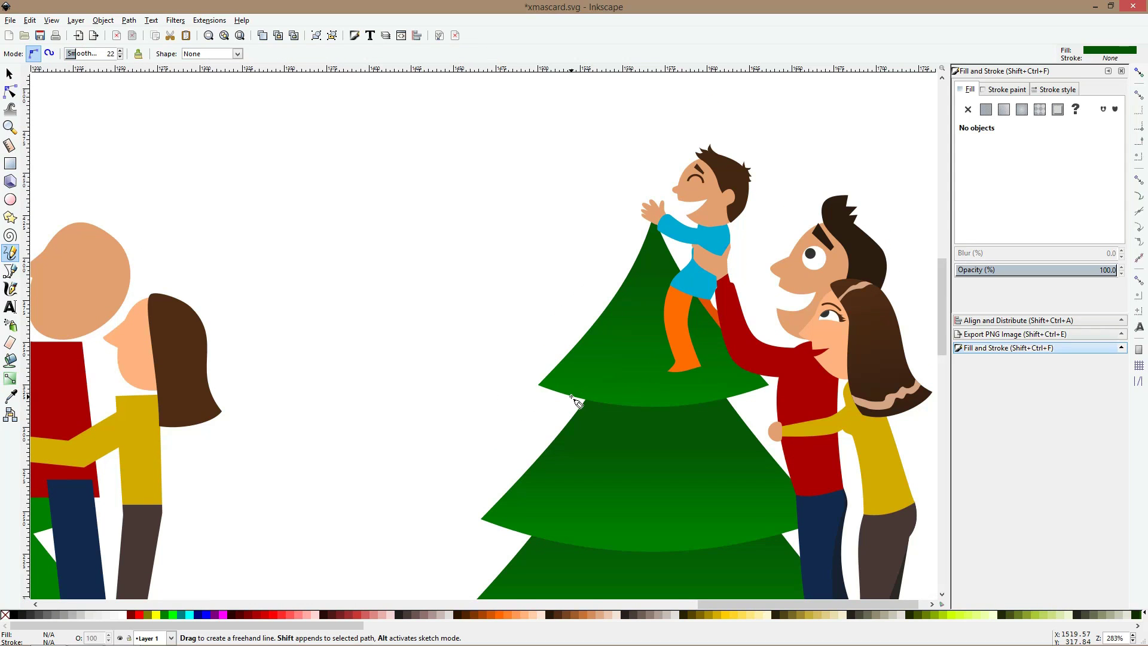
scroll(572, 397, "down", 3)
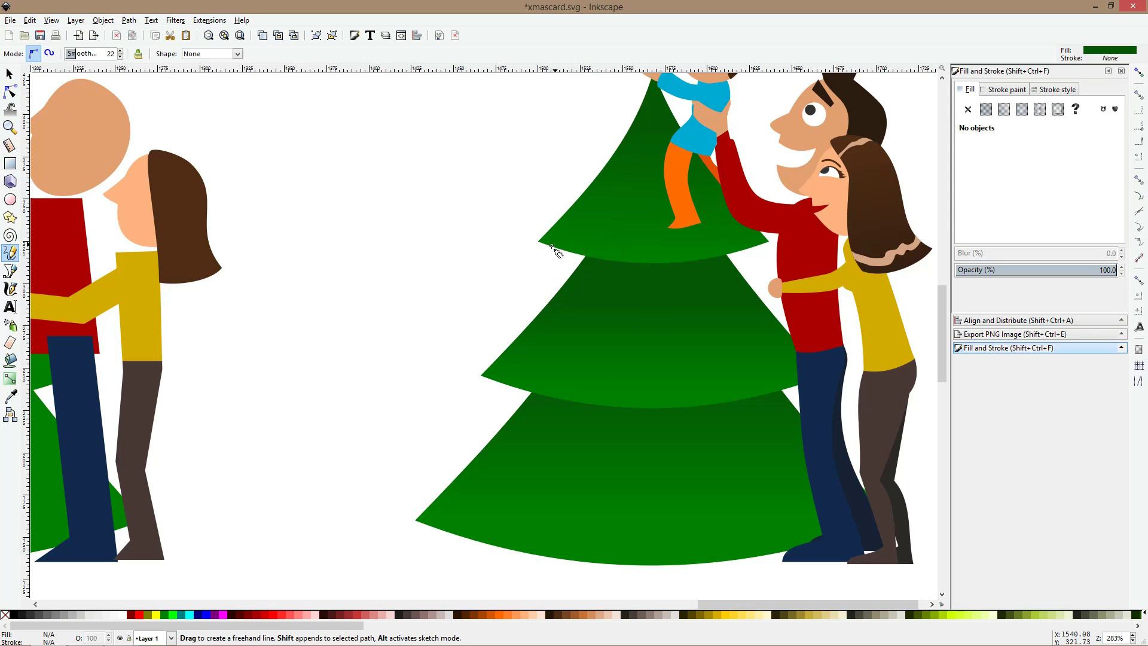
mouse_move(548, 232)
left_mouse_down()
mouse_move(538, 258)
mouse_move(562, 255)
mouse_move(563, 269)
mouse_move(636, 281)
mouse_move(661, 272)
mouse_move(679, 281)
mouse_move(709, 245)
mouse_move(723, 264)
mouse_move(783, 246)
mouse_move(757, 229)
mouse_move(575, 219)
mouse_move(580, 206)
mouse_move(549, 236)
left_mouse_up()
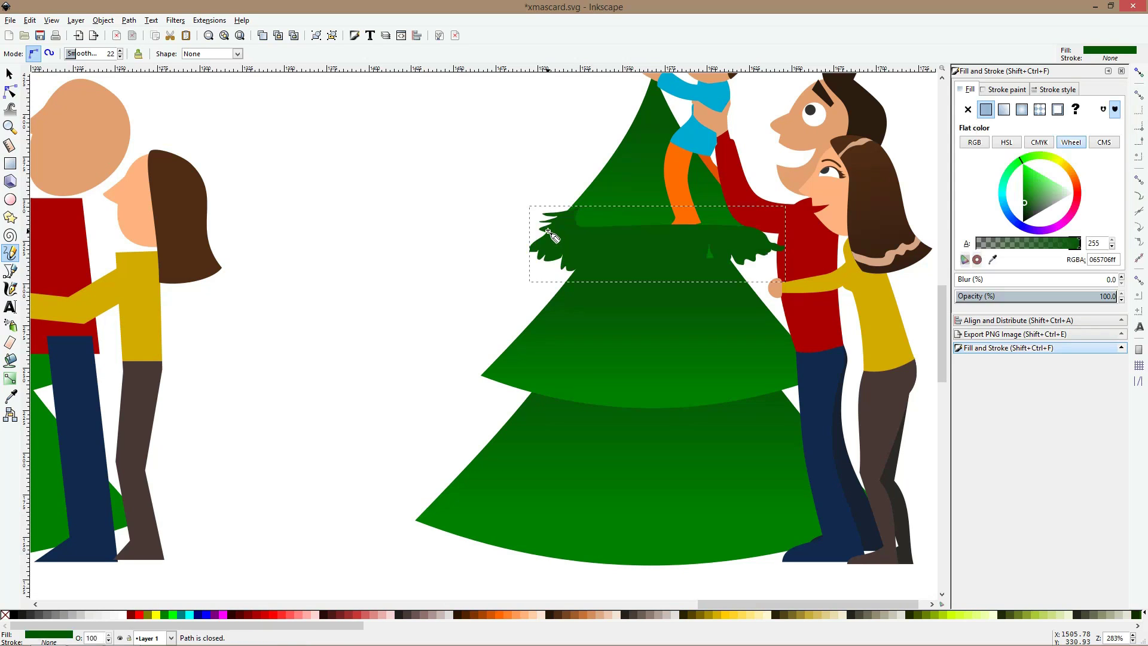
- Unite the ragged fringe shape with the tree's top tier into a single path
key("s")
left_click(619, 178, "shift")
key("ctrl+plus")
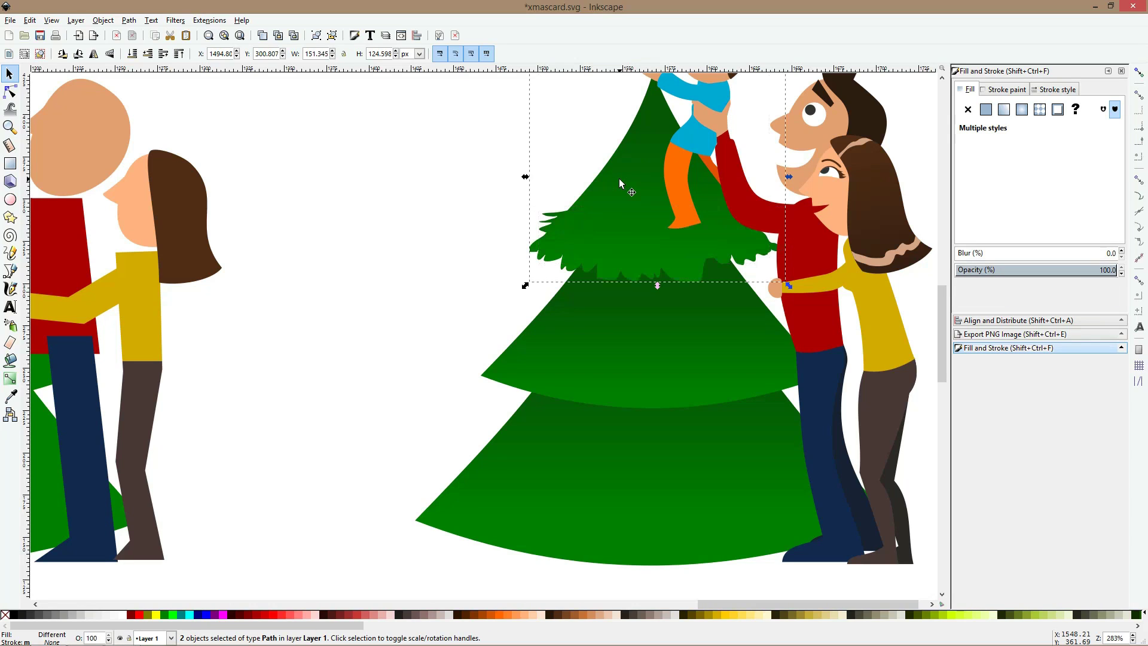
- Draw a closed freehand ragged needle fringe around the tree's middle tier and unite it with that tier
left_click(10, 253)
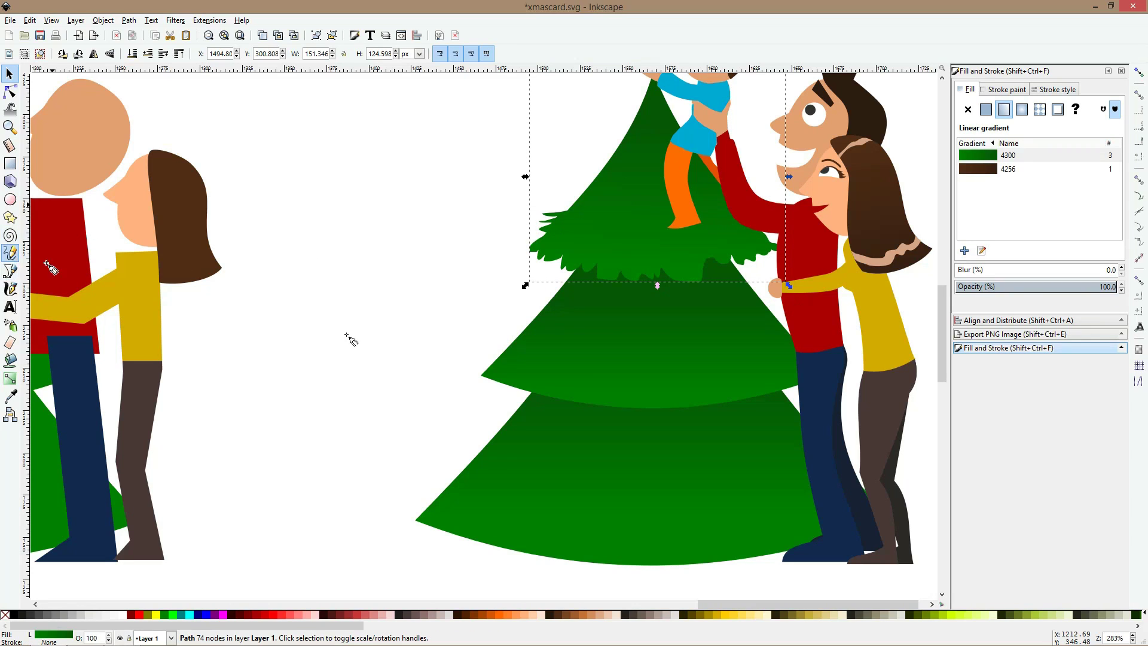
mouse_move(526, 330)
left_mouse_down()
mouse_move(467, 359)
mouse_move(490, 366)
mouse_move(464, 376)
mouse_move(523, 405)
mouse_move(668, 412)
mouse_move(692, 428)
mouse_move(694, 412)
mouse_move(814, 404)
mouse_move(807, 390)
mouse_move(830, 391)
mouse_move(851, 372)
mouse_move(826, 354)
mouse_move(834, 344)
mouse_move(774, 318)
mouse_move(792, 318)
mouse_move(741, 275)
mouse_move(596, 315)
mouse_move(519, 329)
left_mouse_up()
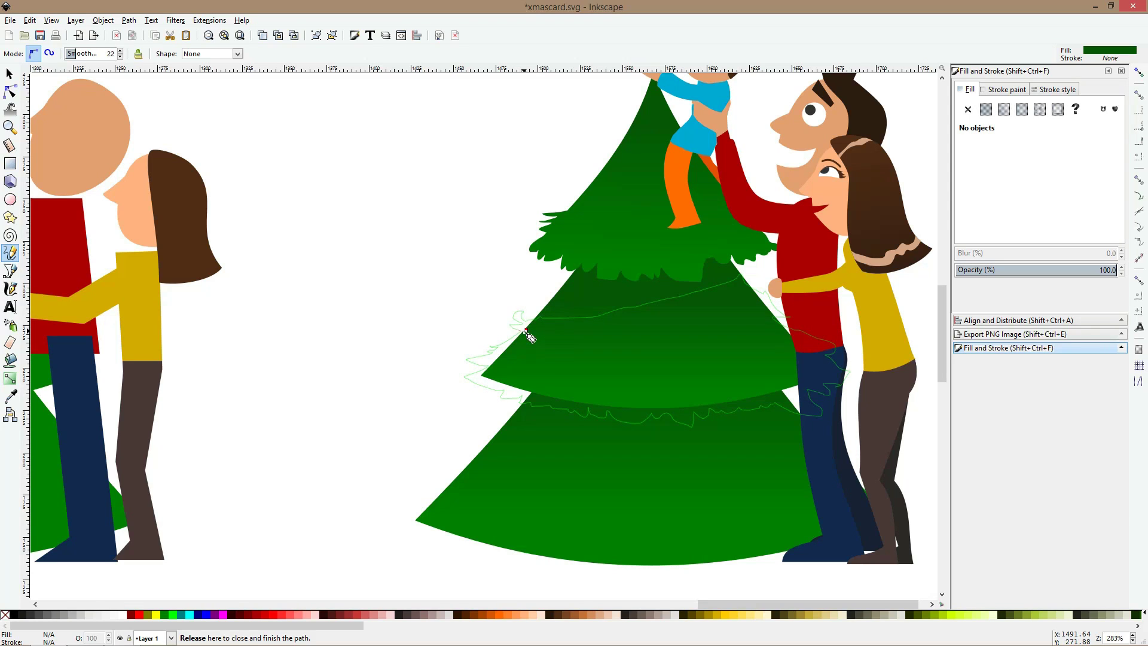
key("s")
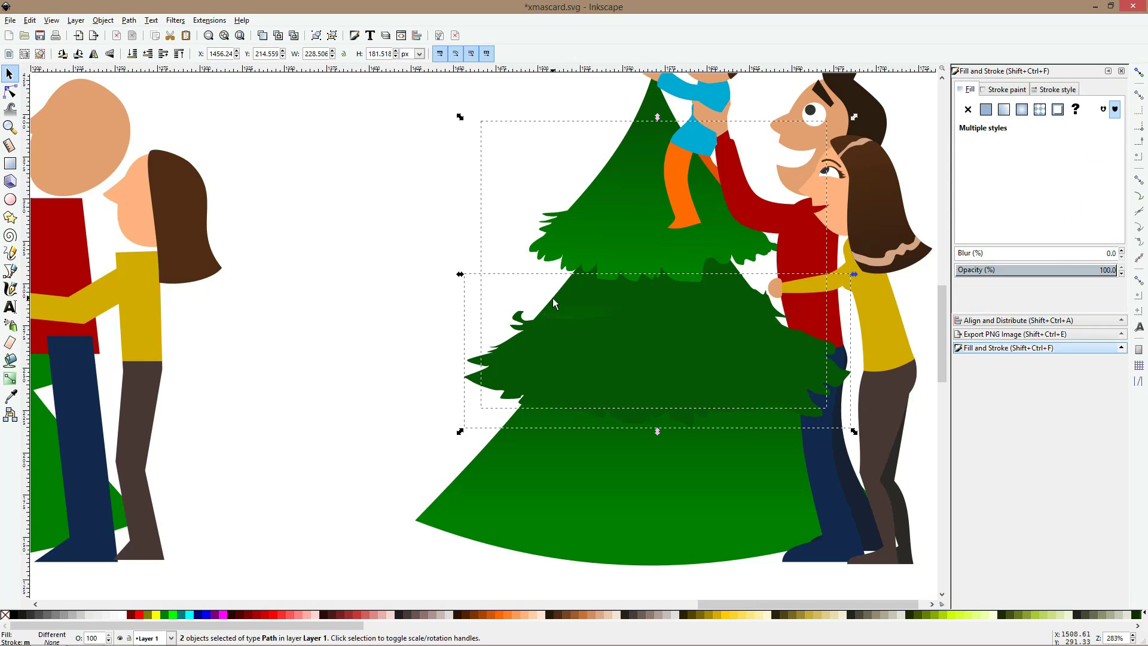
key("ctrl+k")
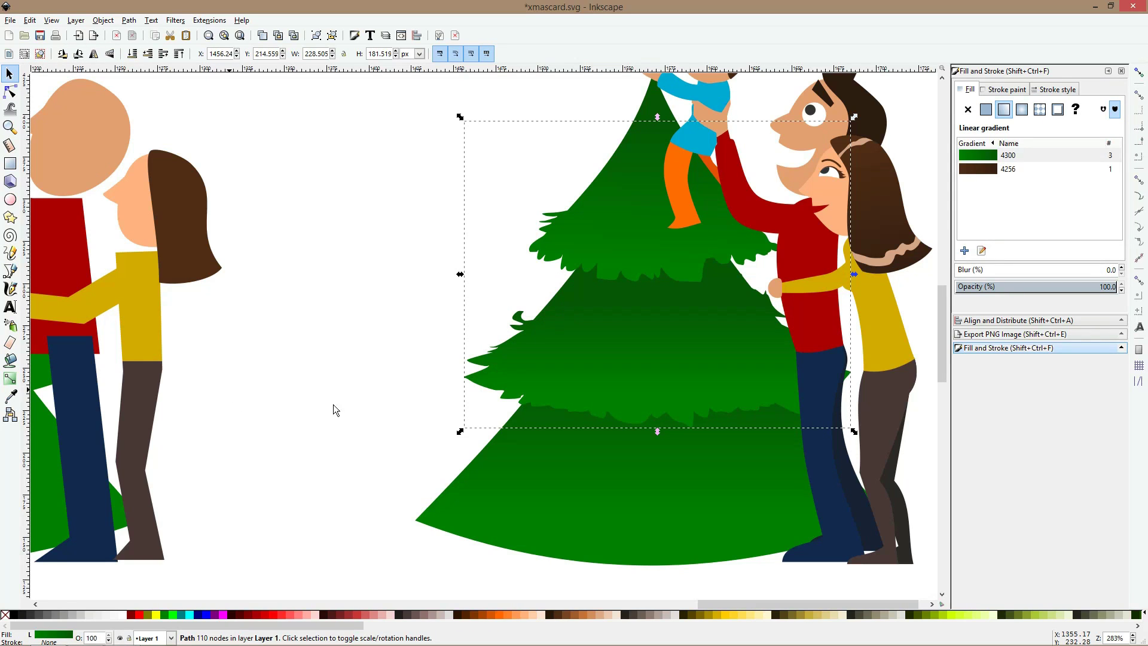
- Clean up the top tier's fringe by deleting stray nodes and reshaping the notch in its lower edge
left_click(11, 92)
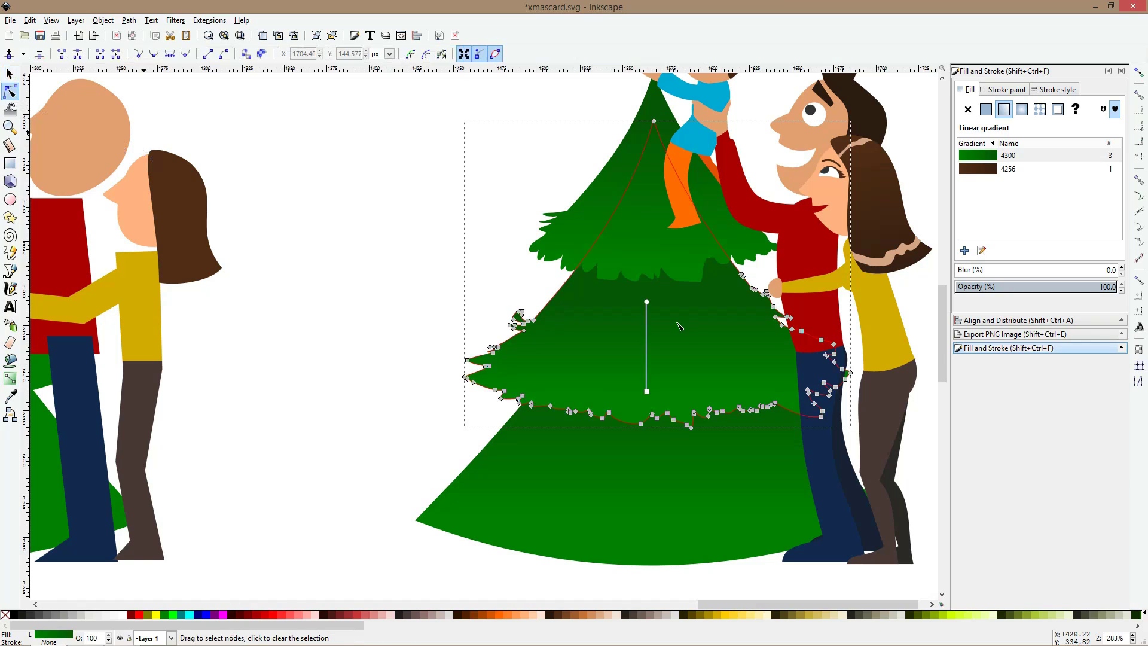
left_click(606, 271)
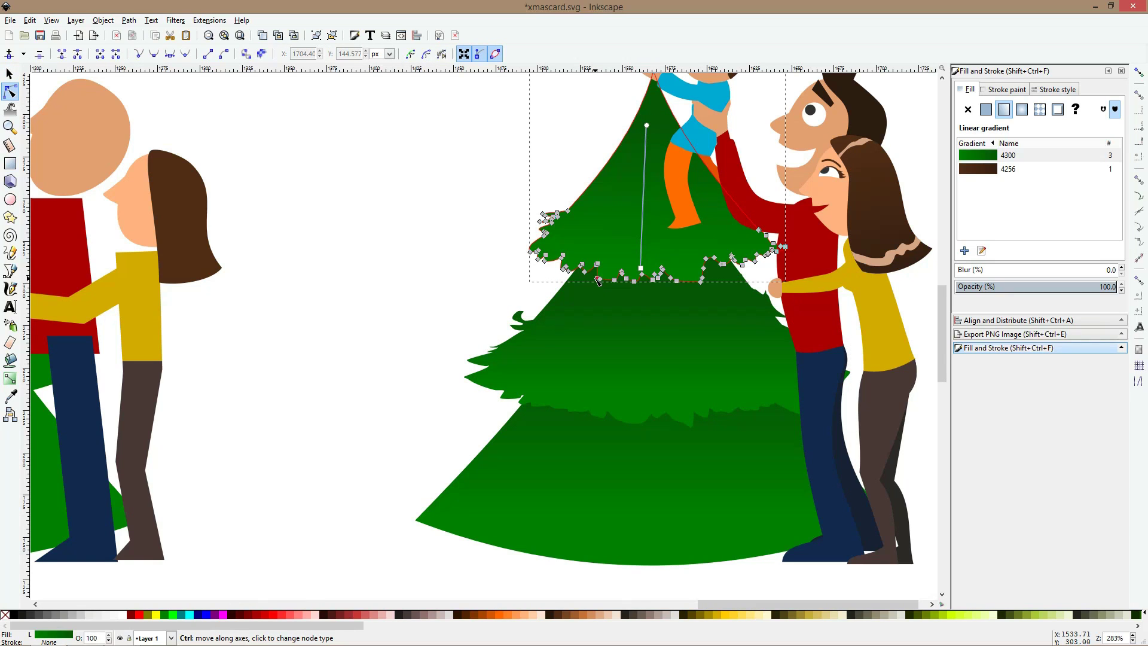
left_click(598, 280)
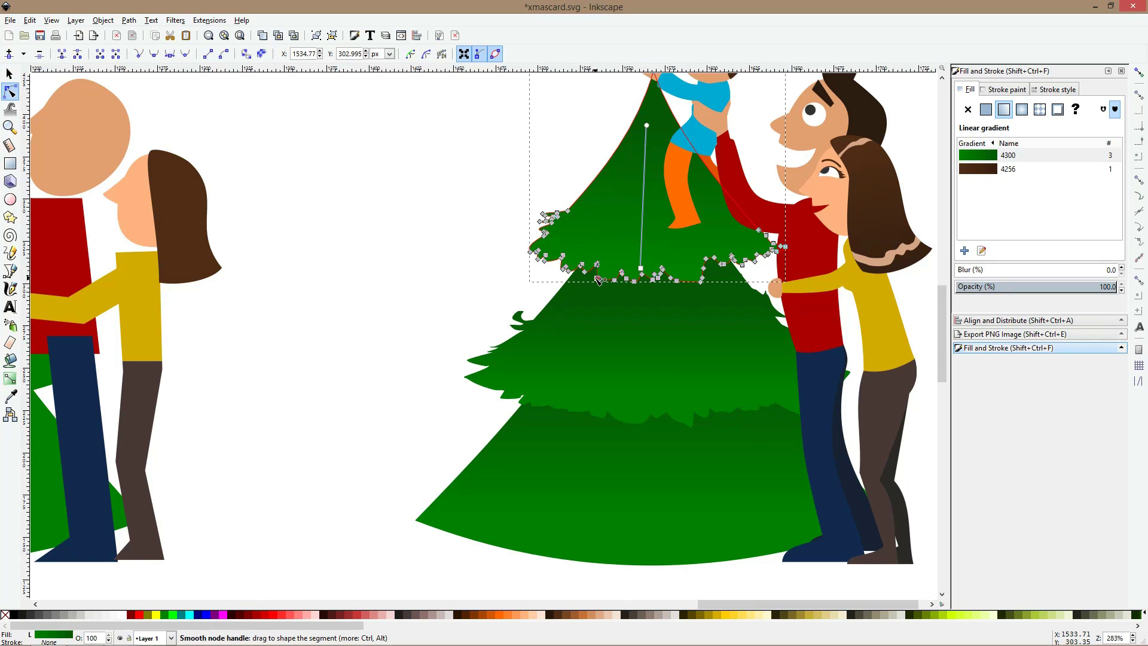
key("Delete")
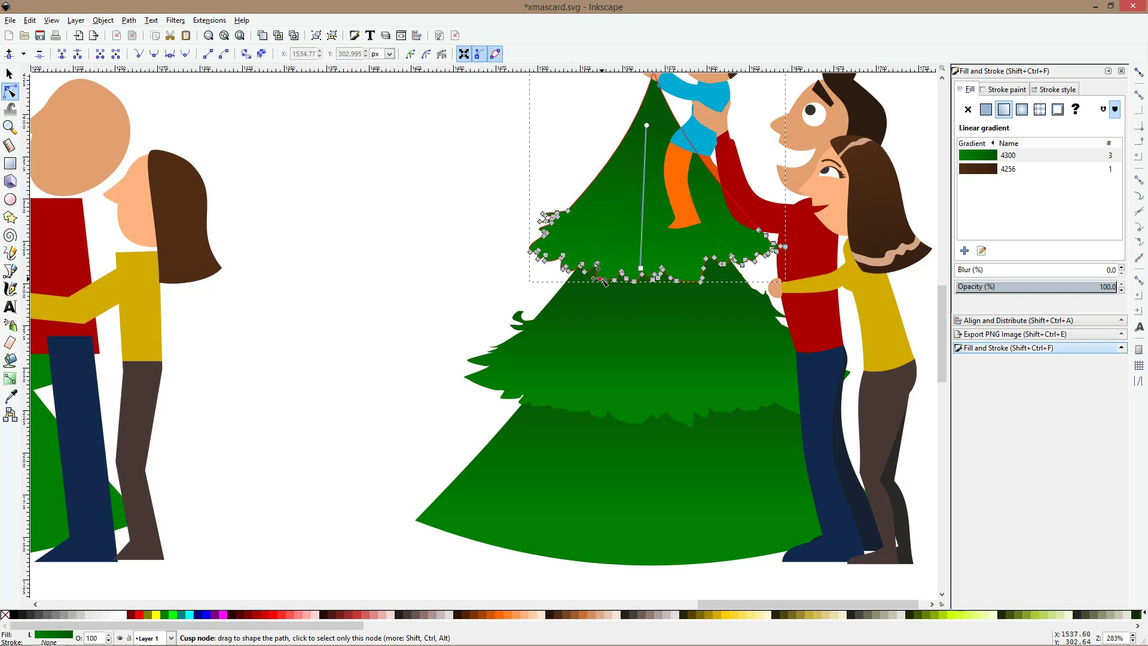
left_click(600, 279)
key("Delete")
left_click(398, 381)
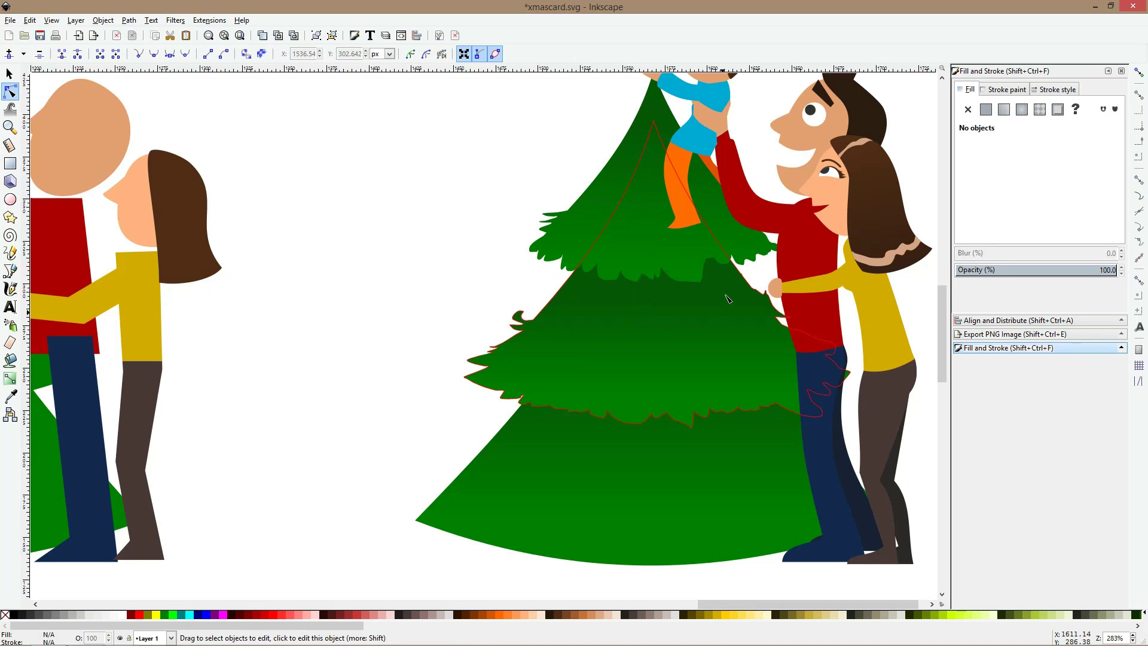
left_click(688, 270)
left_click_drag(712, 305, 691, 282)
left_click(454, 305)
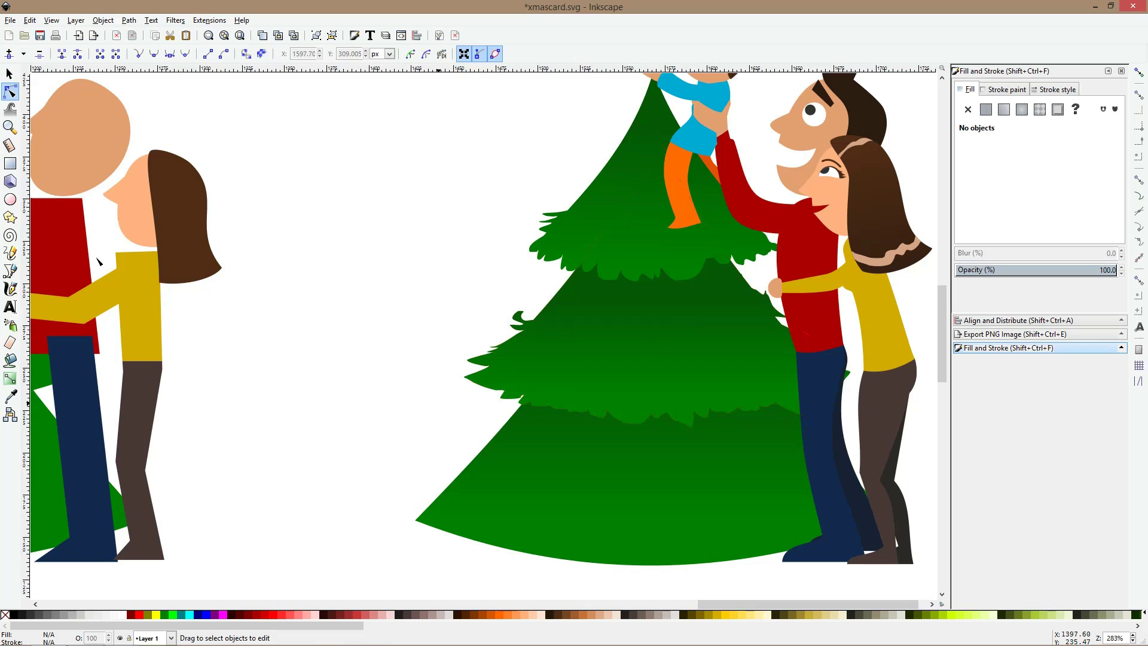
- Draw a closed freehand shape with a ragged needle fringe around the bottom tier's lower edge, extending behind the couple's feet
left_click(10, 253)
scroll(480, 406, "down", 2)
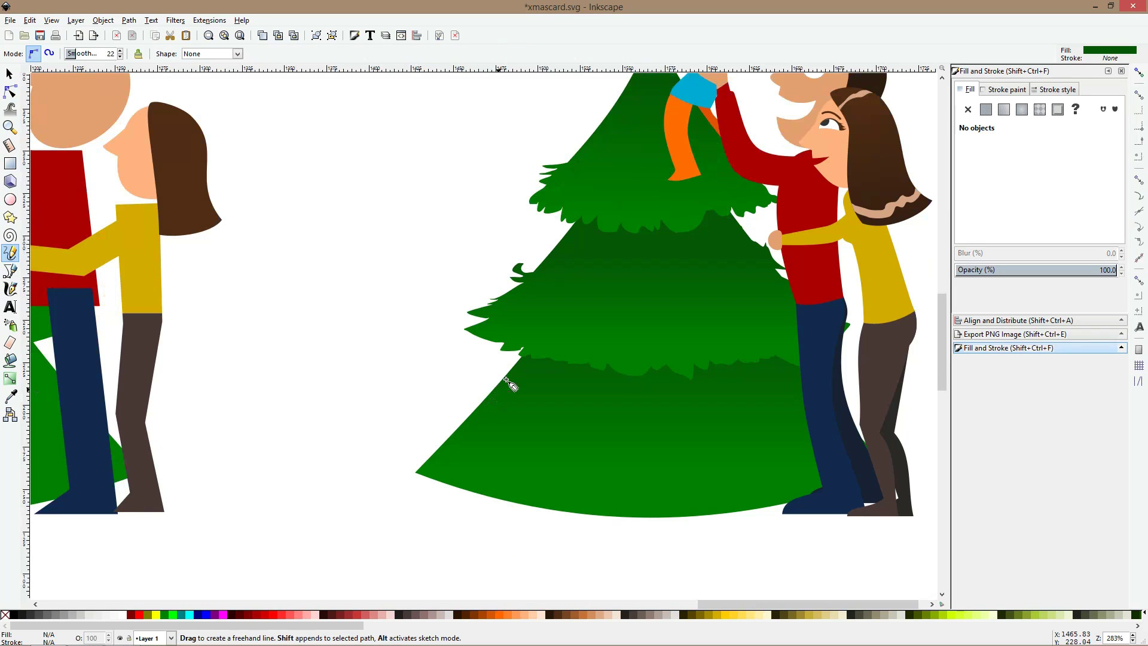
mouse_move(509, 374)
left_mouse_down()
mouse_move(428, 427)
mouse_move(450, 424)
mouse_move(394, 466)
mouse_move(420, 468)
mouse_move(426, 489)
mouse_move(472, 510)
mouse_move(621, 531)
mouse_move(742, 509)
mouse_move(766, 519)
mouse_move(900, 489)
left_mouse_up()
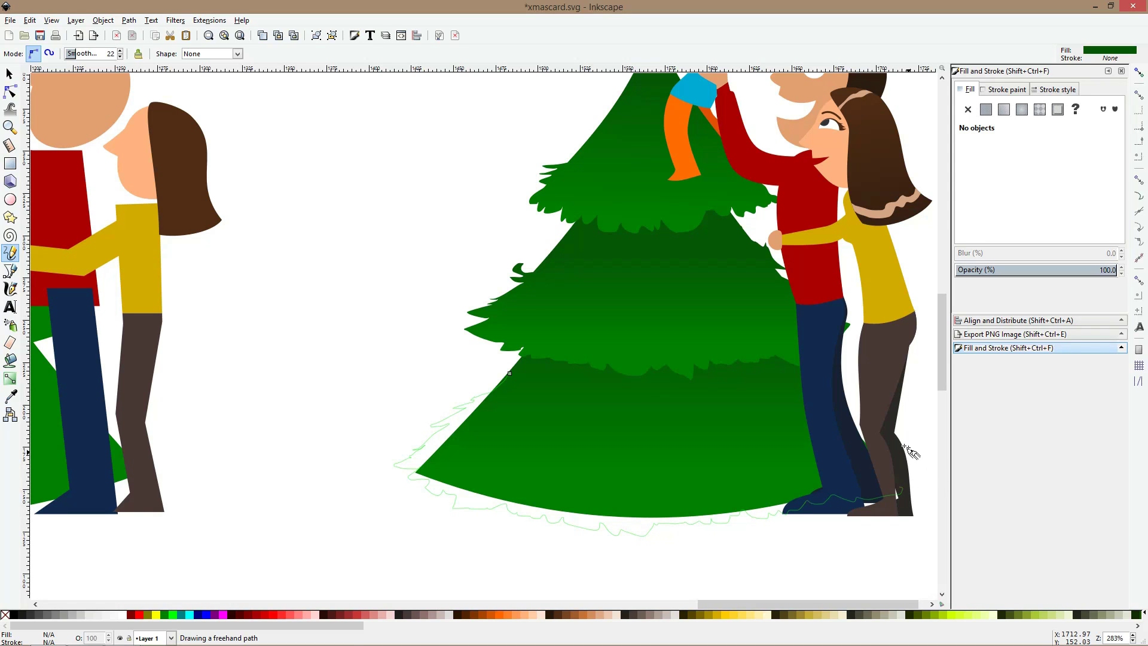
mouse_move(908, 450)
left_mouse_down()
mouse_move(836, 407)
mouse_move(856, 413)
mouse_move(819, 379)
left_mouse_up()
left_click_drag(537, 413, 511, 375)
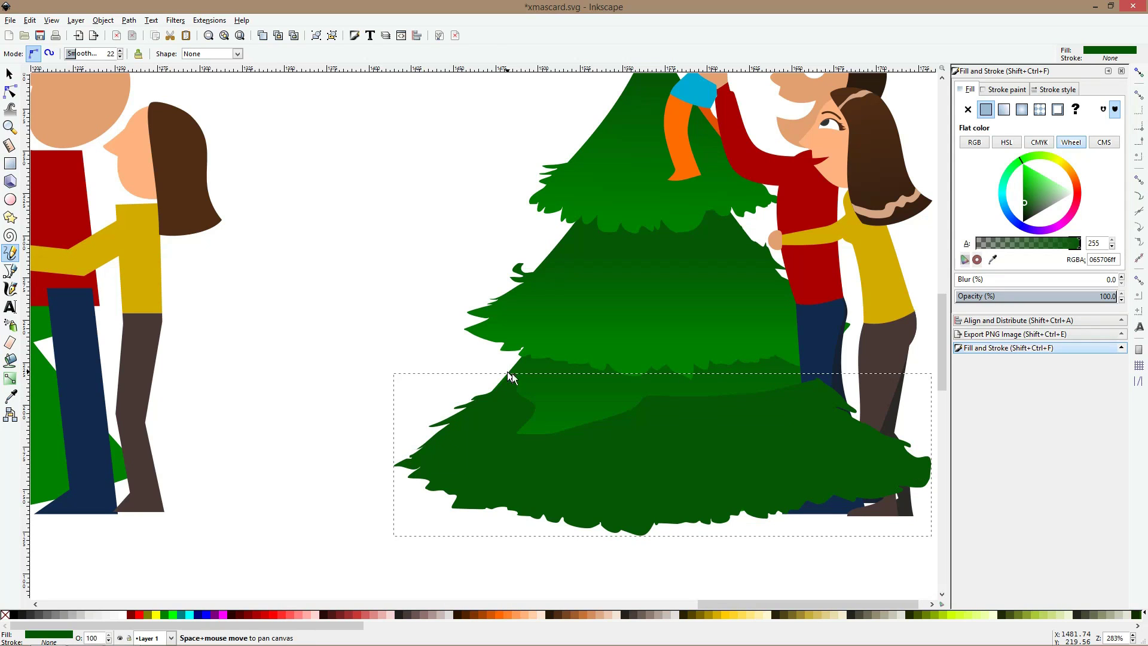
- Unite the ragged fringe shape with the tree's bottom tier into a single path
key("s")
left_click(529, 381, "shift")
key("ctrl+plus")
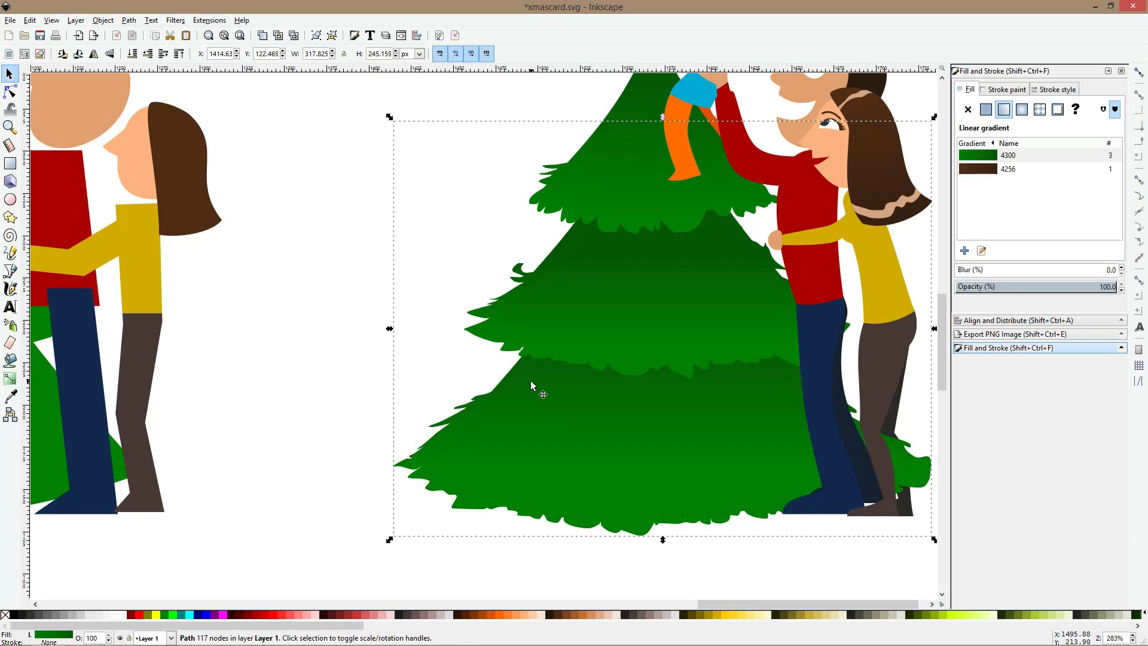
- Narrow all three tree tiers together about their centre to a width of about 297 px
key("ctrl")
scroll(531, 381, "down", 1)
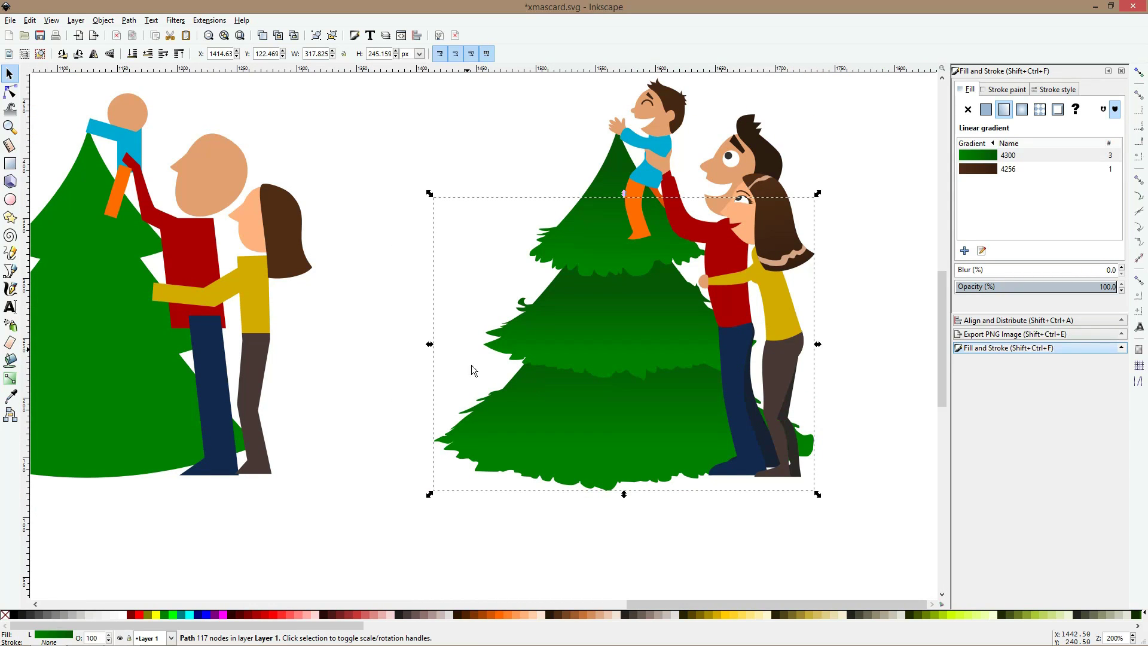
scroll(471, 367, "down", 1)
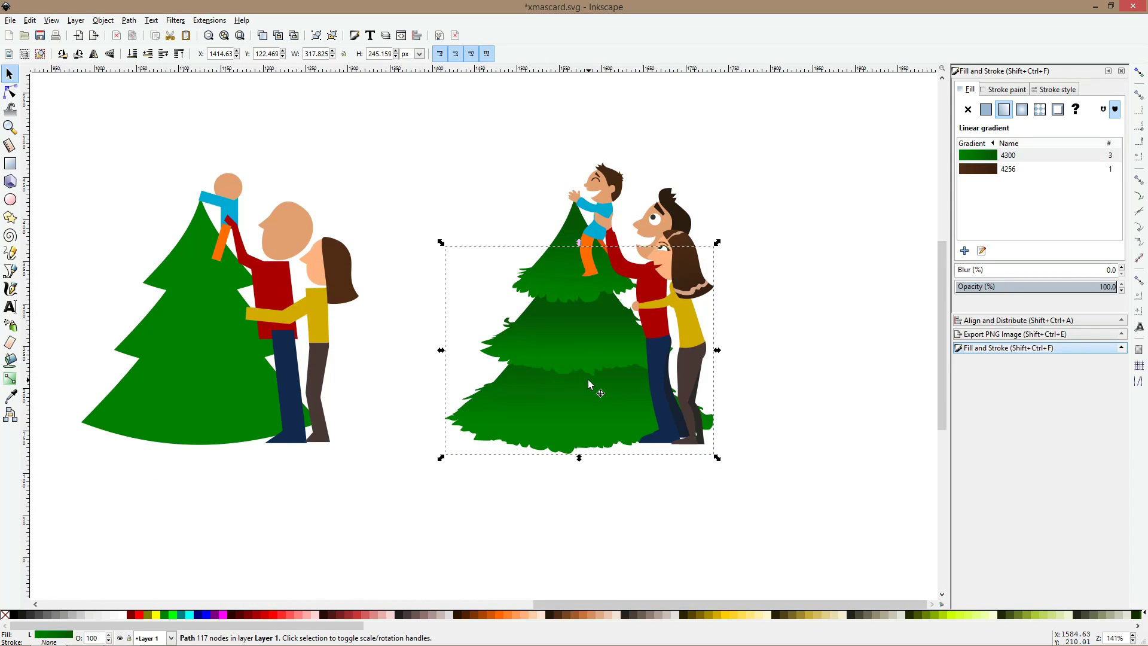
scroll(589, 382, "up", 2)
scroll(590, 370, "up", 2)
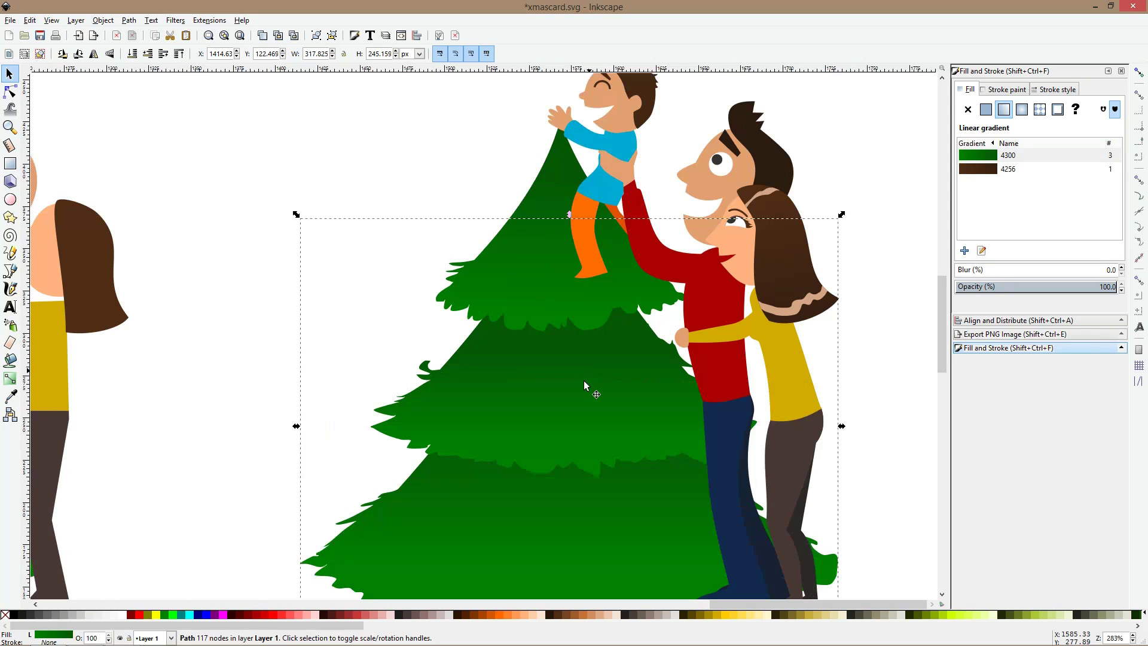
scroll(565, 349, "down", 2)
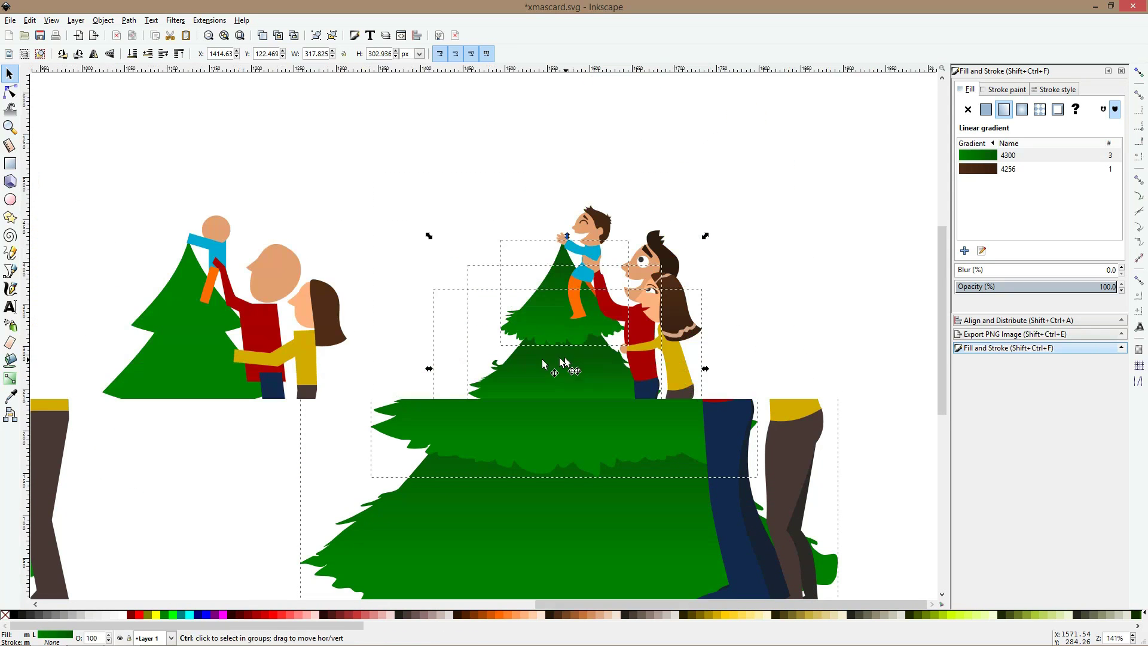
left_click_drag(436, 371, 439, 364)
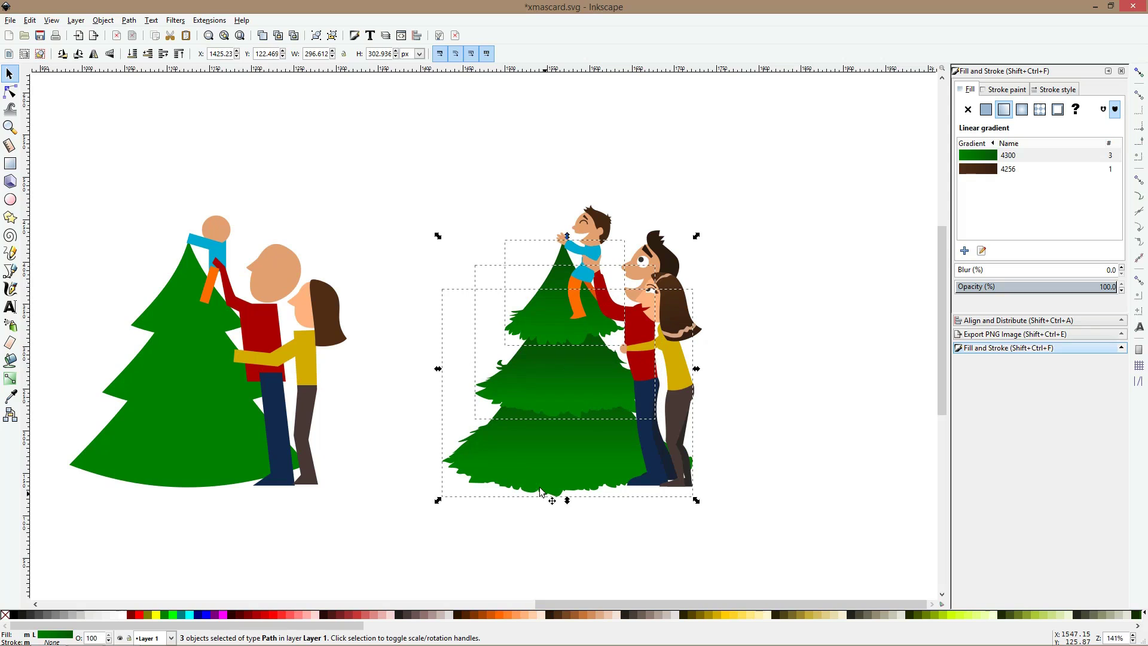
- Narrow the bottom tier about its centre to about 268 px wide and nudge it slightly upward
left_click(462, 437)
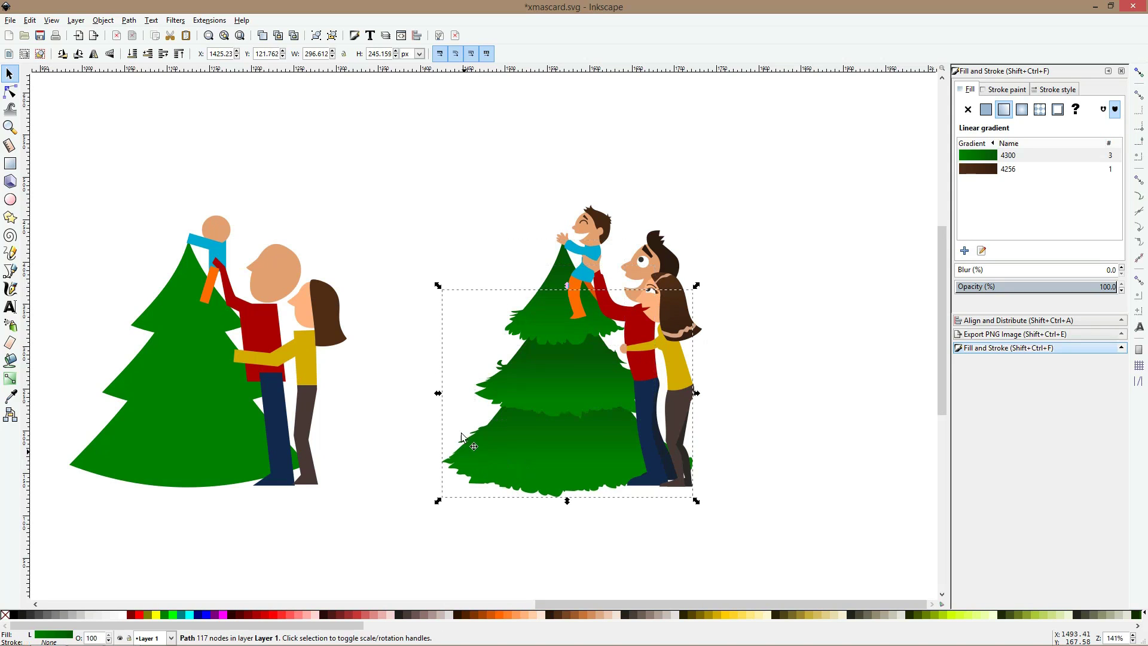
left_click_drag(442, 396, 451, 393)
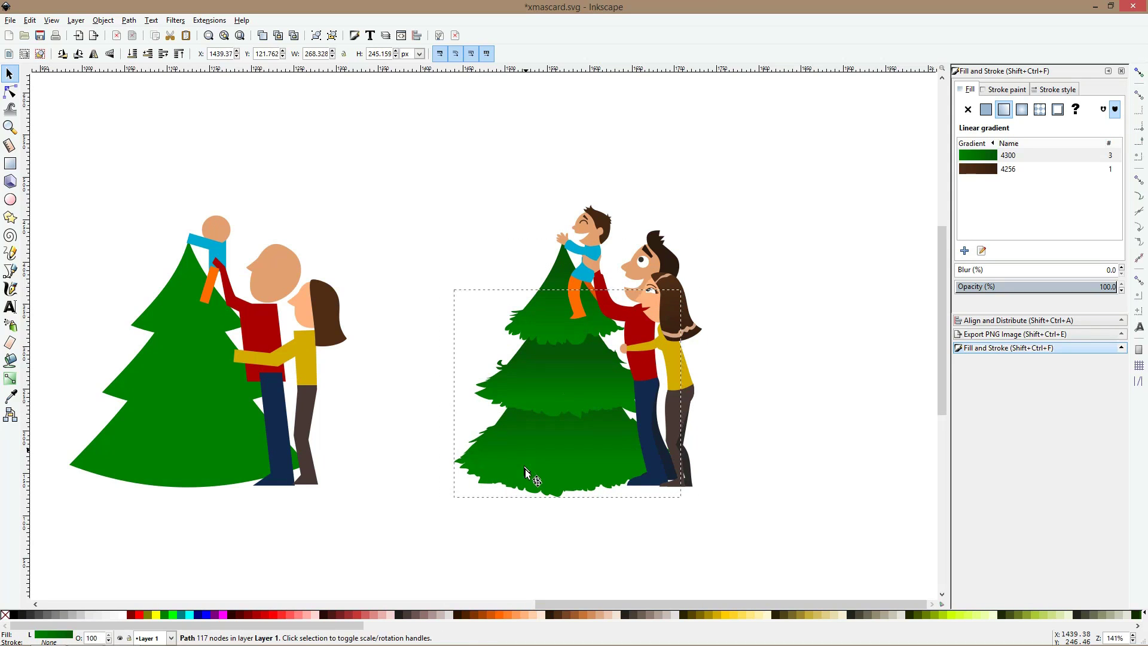
left_click_drag(532, 462, 532, 461)
left_click(570, 559)
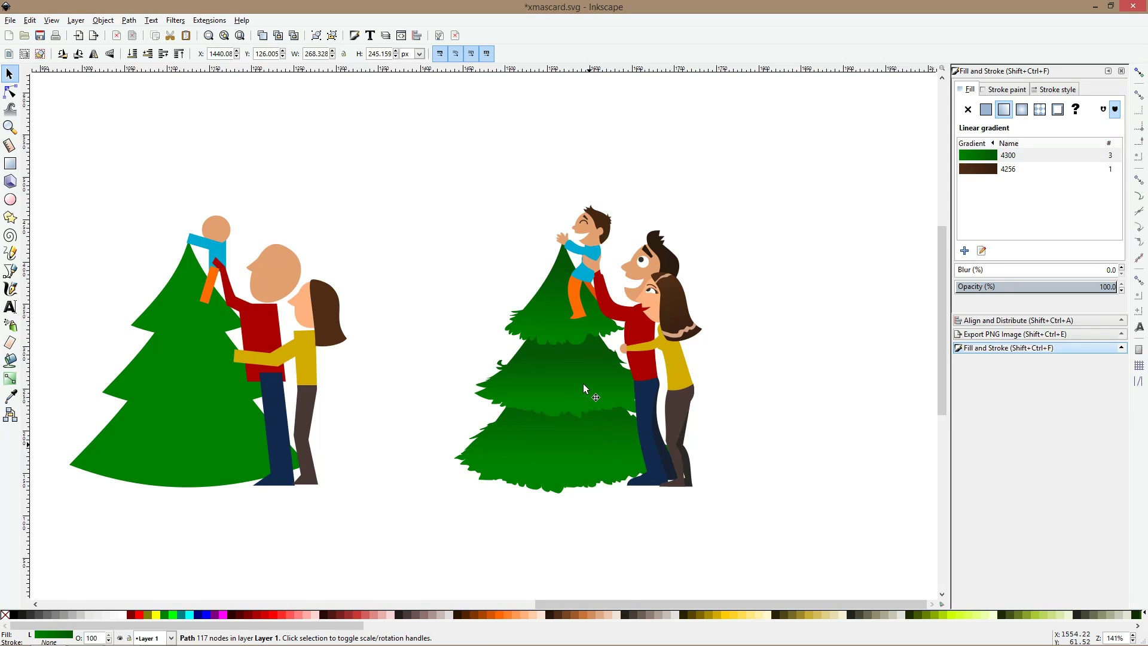
- Stretch the top tier slightly downward so its fringe overlaps more of the middle tier
scroll(584, 388, "up", 1)
left_click(567, 374)
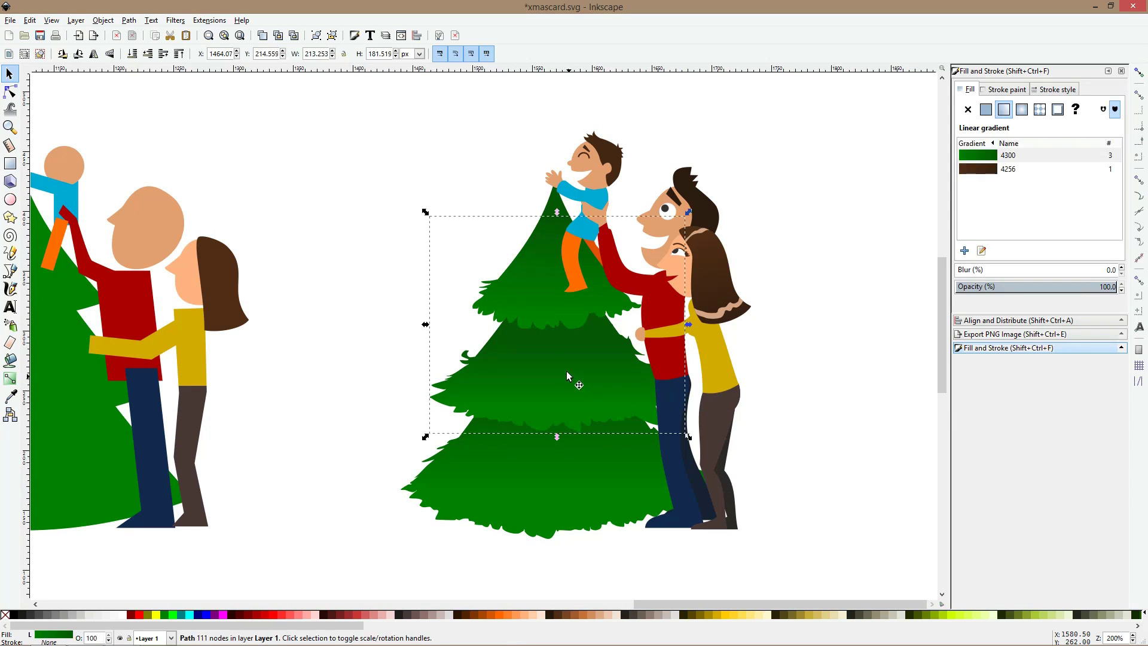
left_click(558, 316)
left_click_drag(557, 332, 555, 338)
left_click(440, 347)
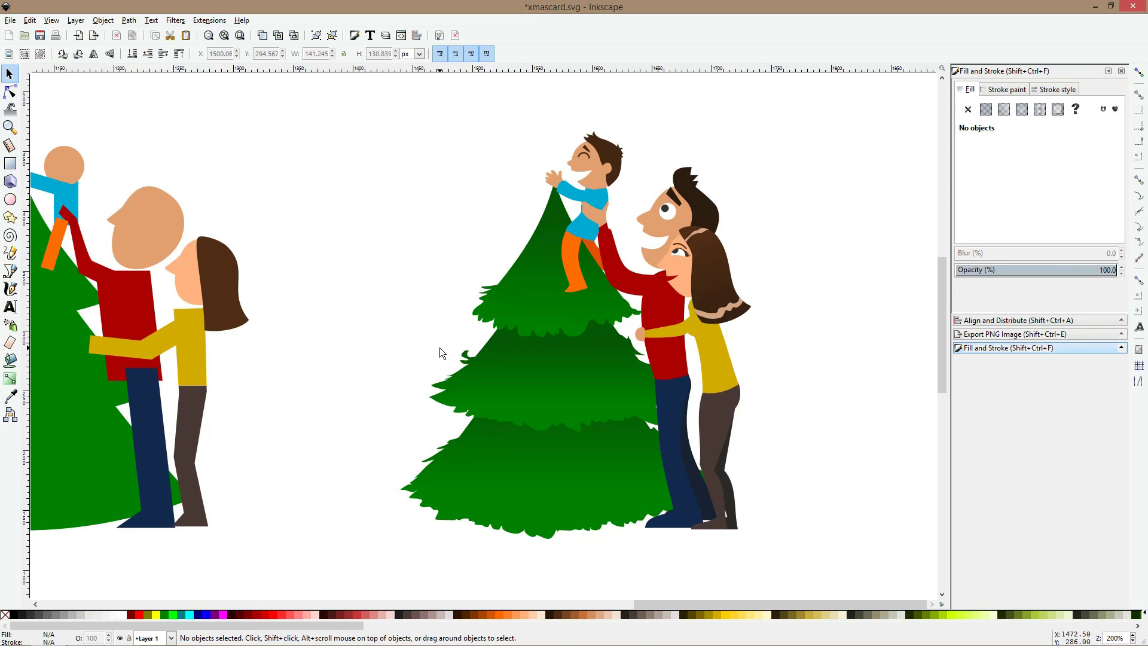
- Rotate the middle tier and the bottom tier slightly clockwise
left_click(532, 383)
left_click(533, 381)
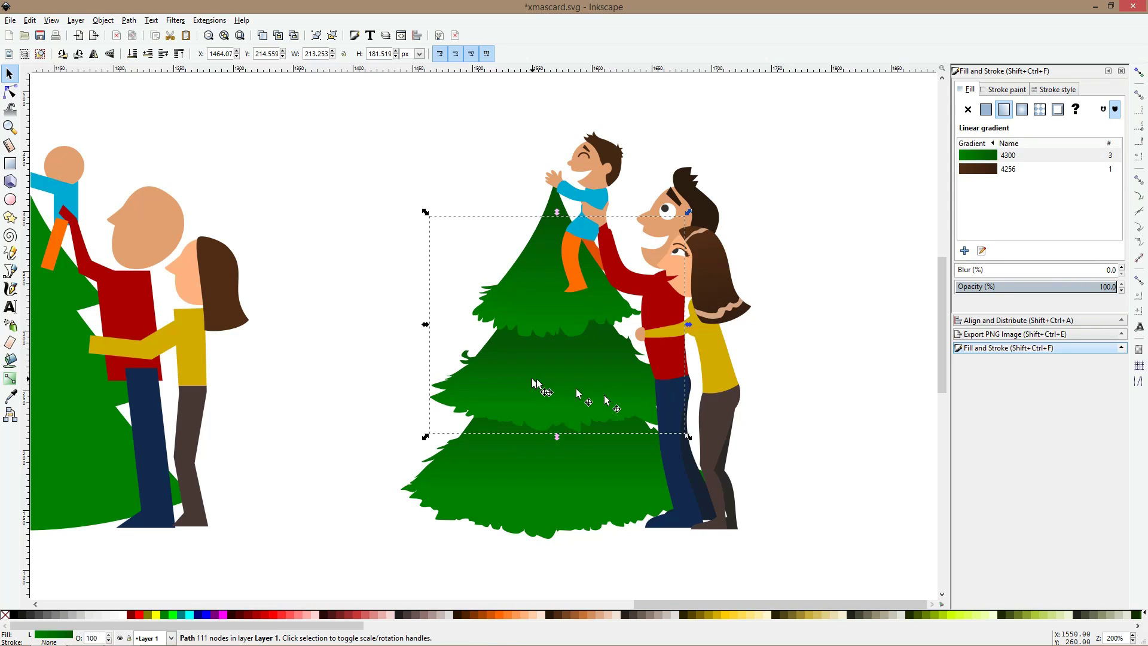
left_click_drag(689, 440, 685, 444)
left_click(616, 491)
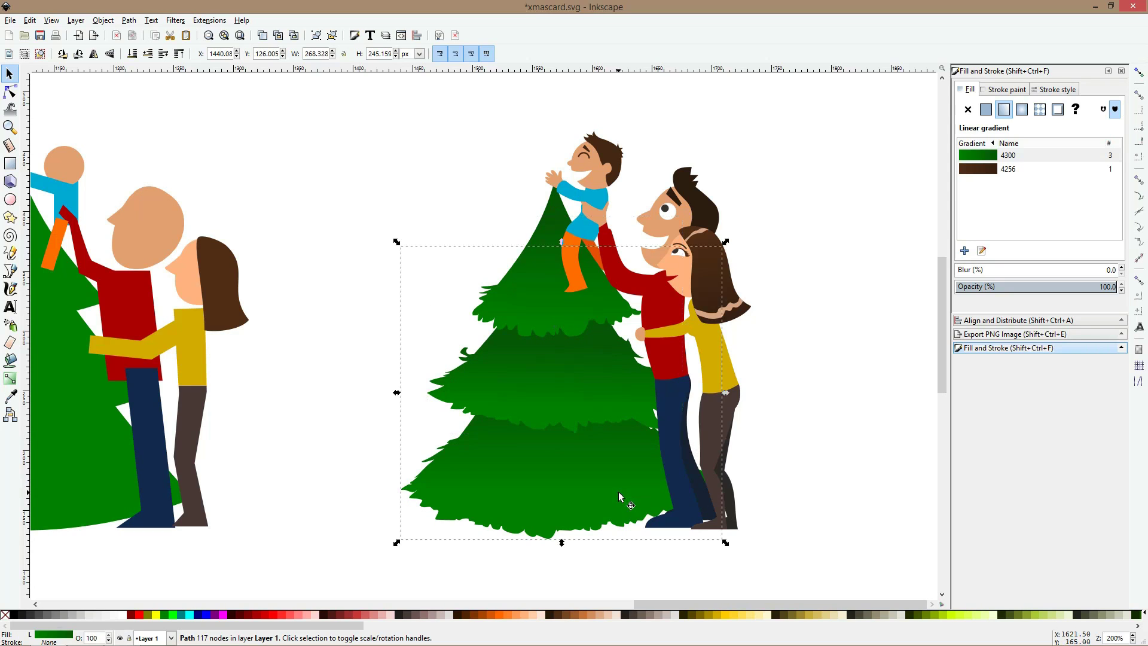
left_click_drag(730, 541, 724, 541)
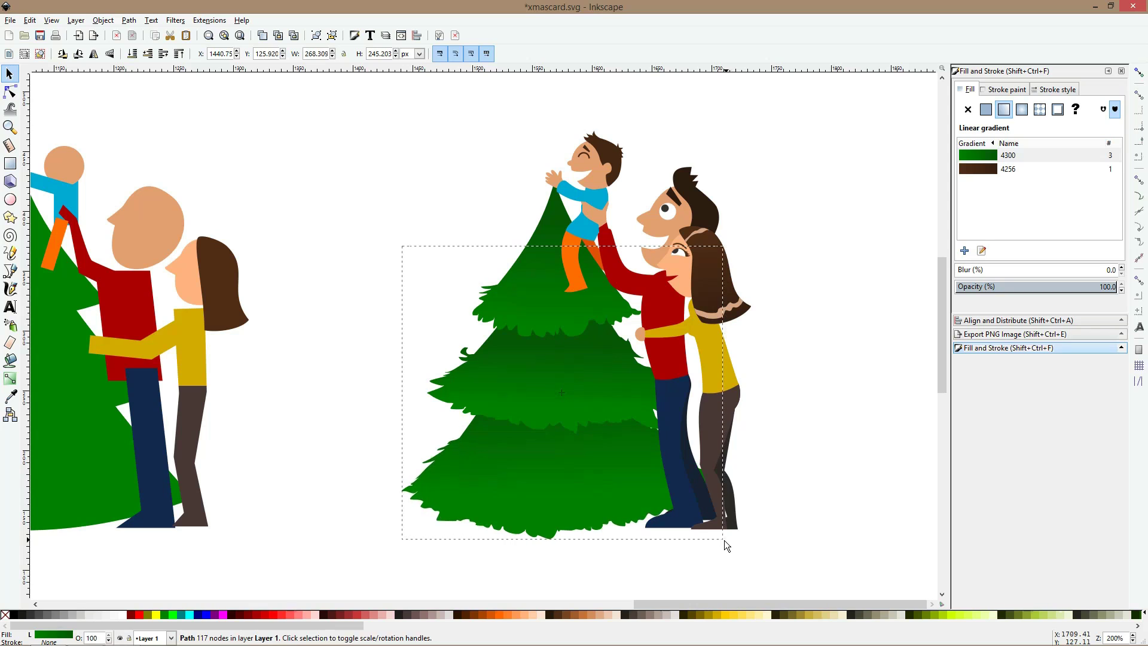
left_click(760, 518)
- Check the overall tree and save the drawing
scroll(622, 440, "down", 1)
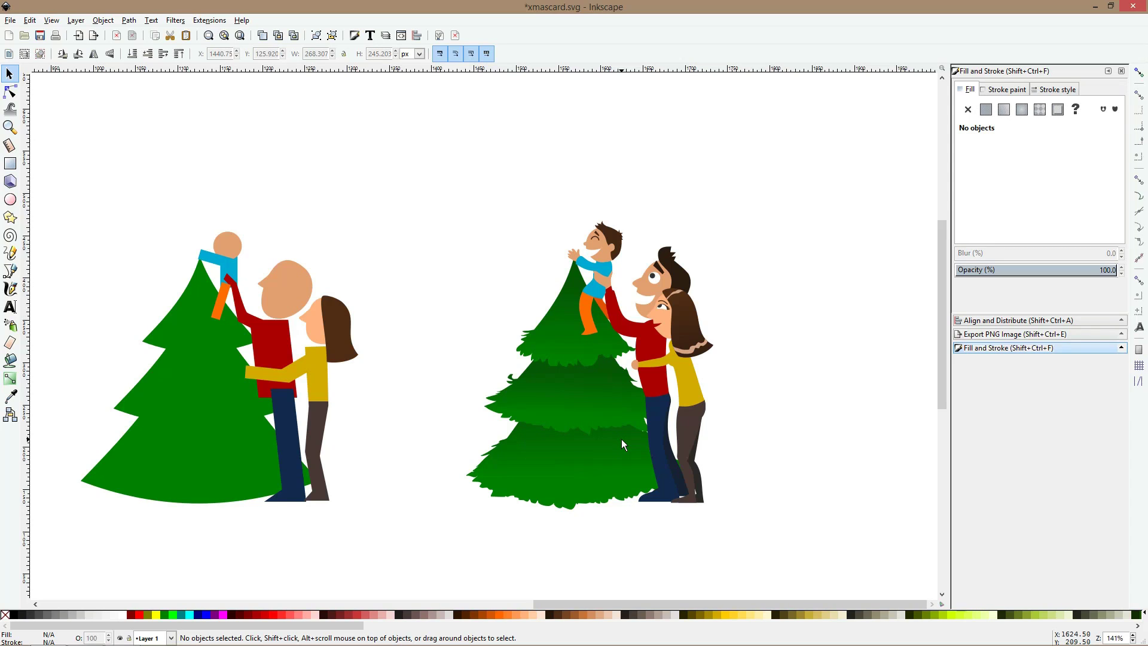
scroll(568, 296, "up", 2)
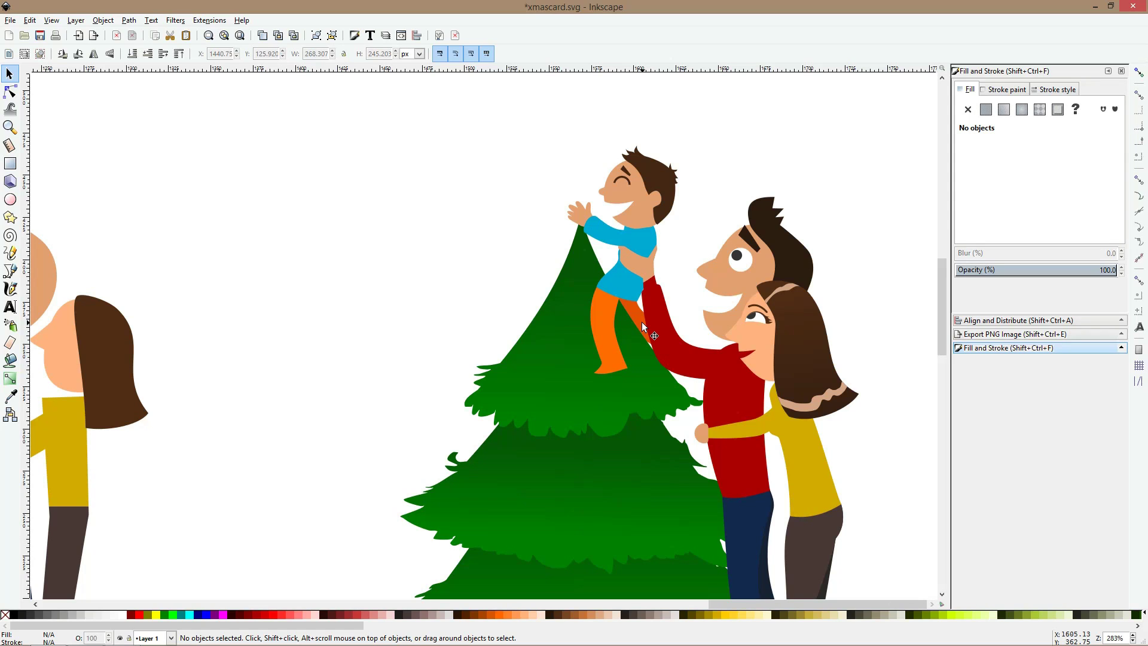
scroll(590, 349, "down", 4)
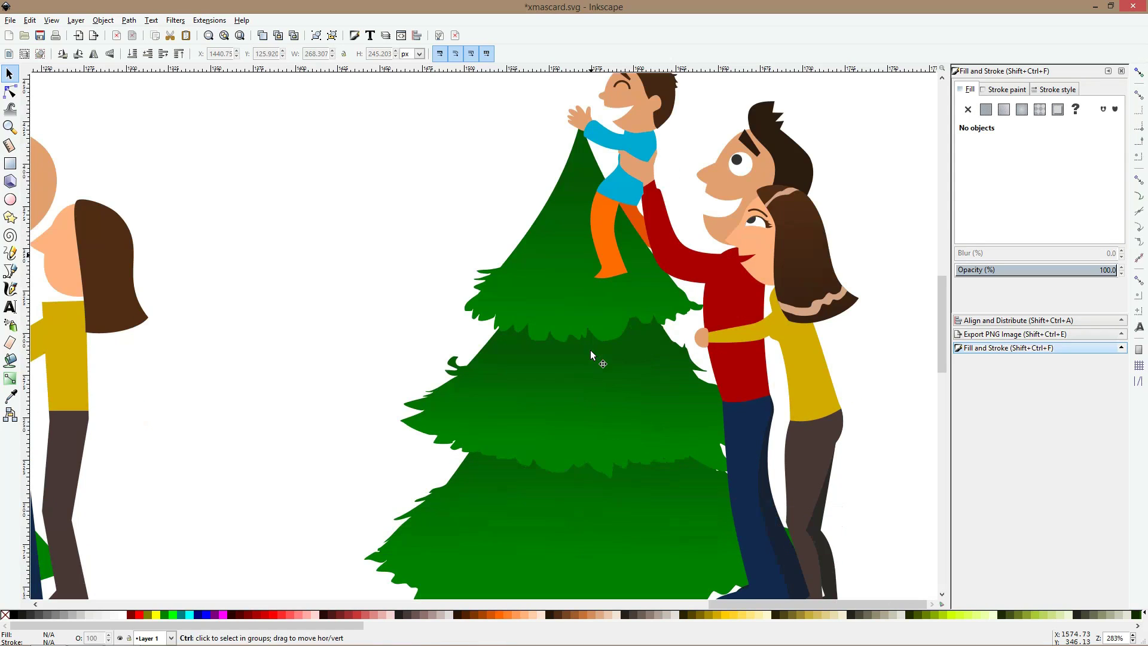
scroll(591, 349, "down", 1)
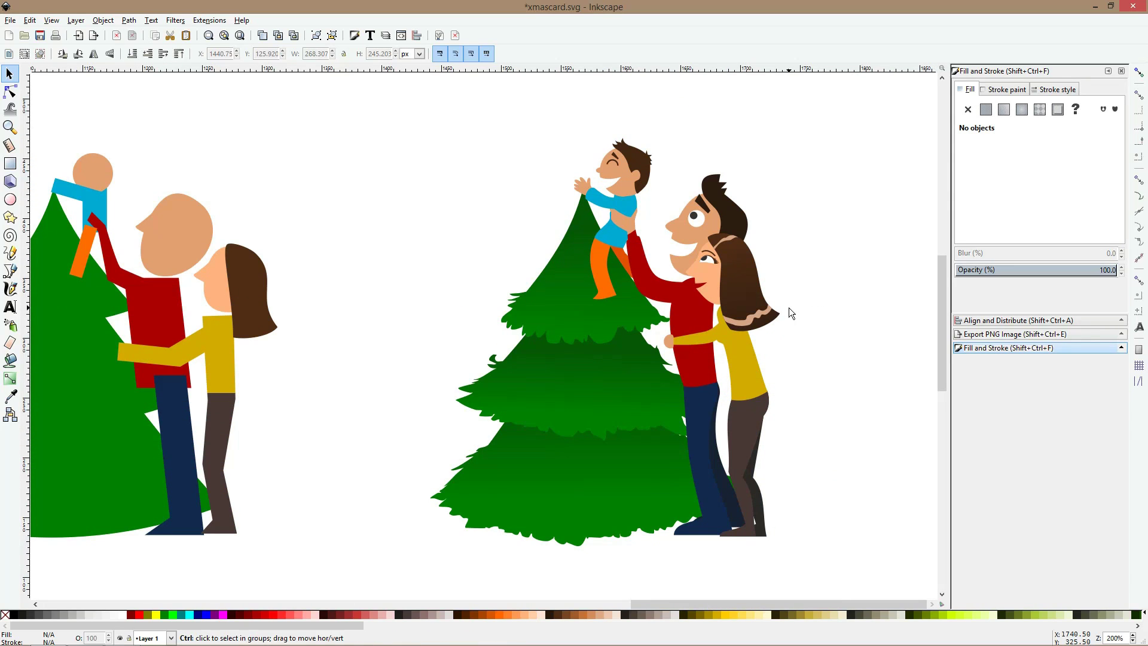
key("ctrl+s")
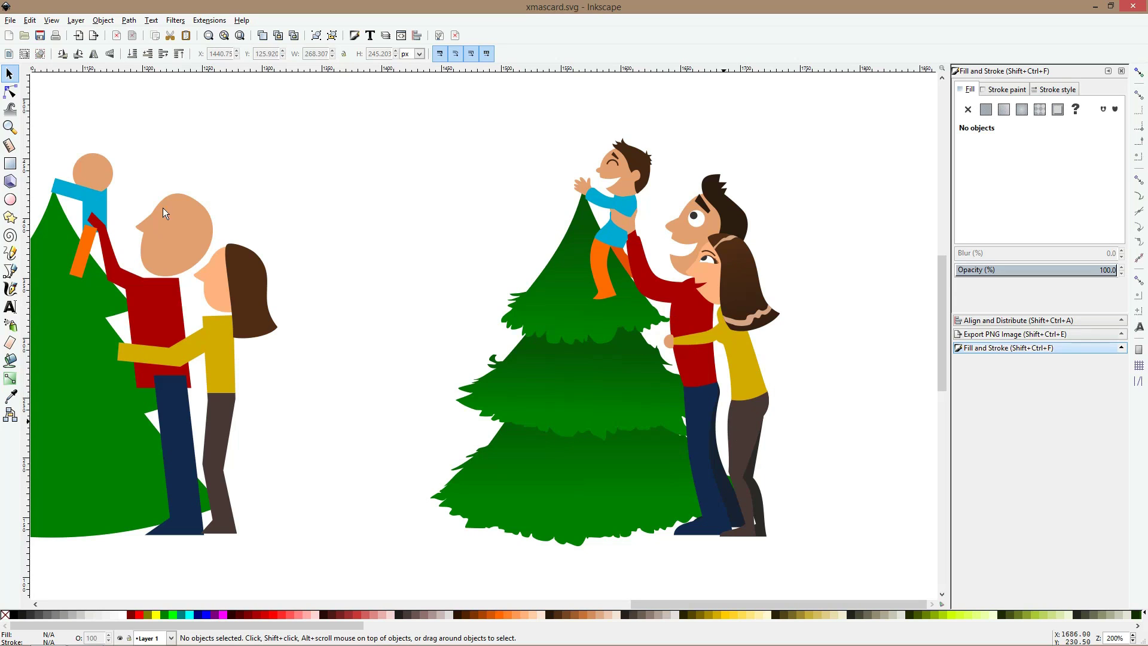
- Edit the outline nodes along the middle tier's edge beside the mother's hand
left_click(10, 92)
left_click(639, 343)
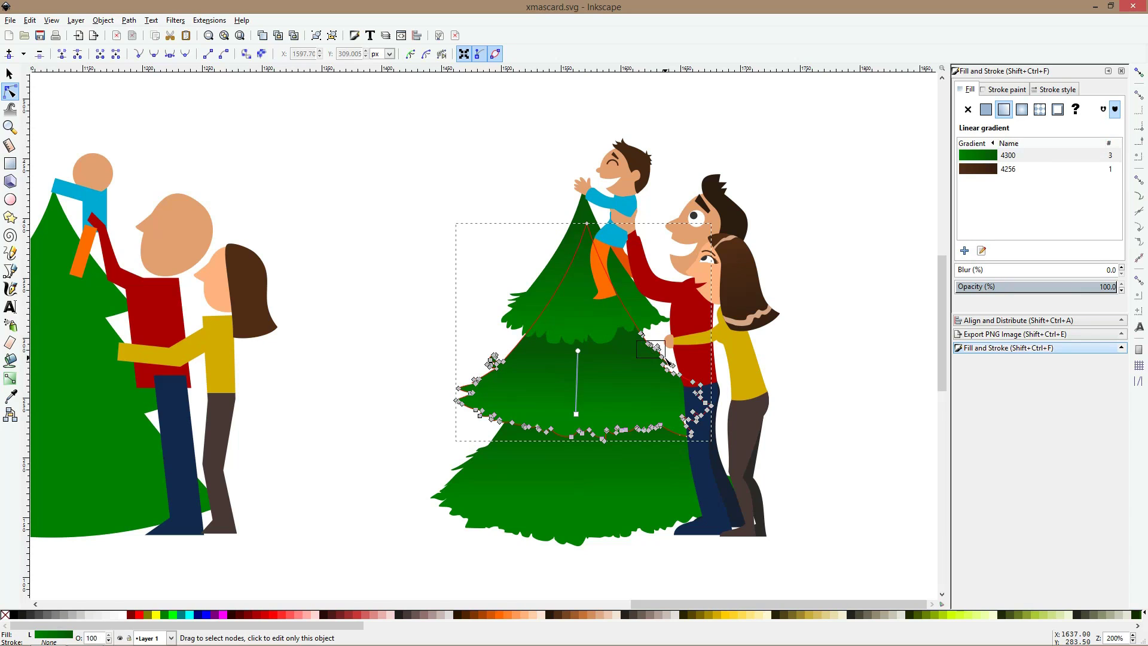
left_click_drag(665, 359, 665, 359)
- Move the mother's yellow sweater body and both trouser legs about 9.5 px closer to the father
left_click(744, 350)
key("s")
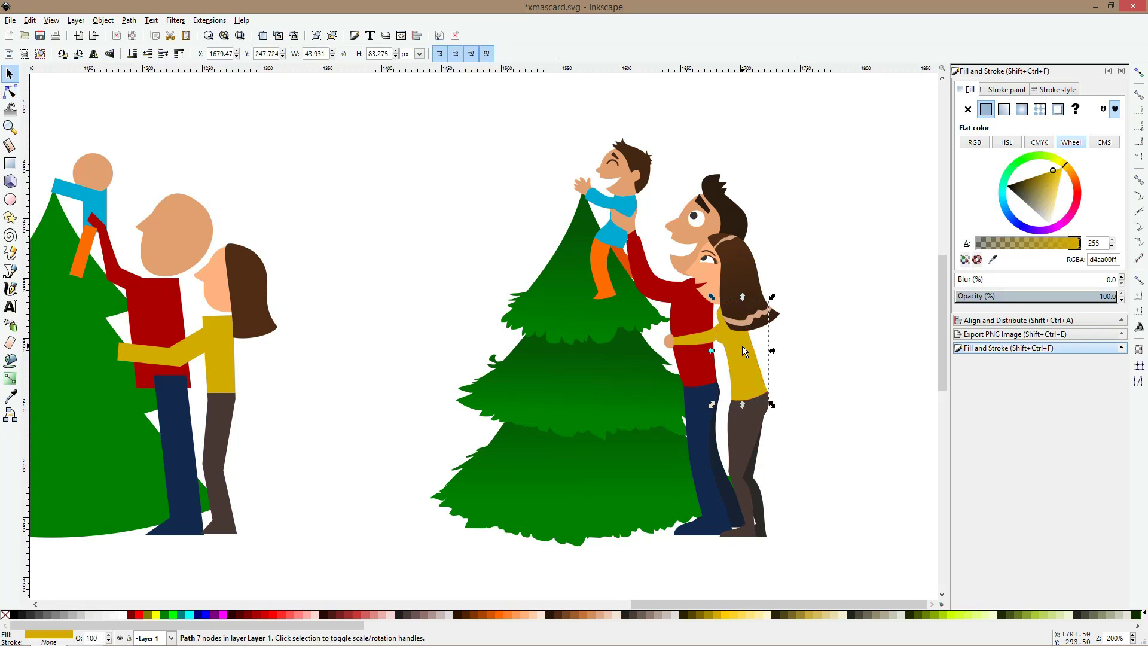
left_click(746, 423, "shift")
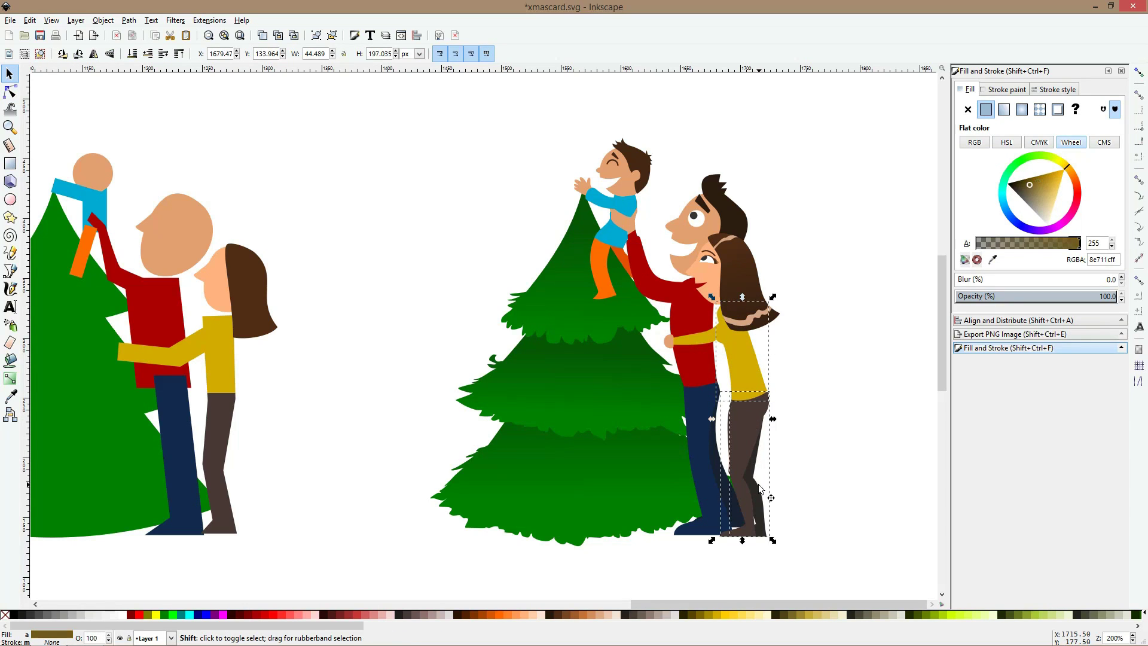
left_click_drag(753, 389, 737, 363)
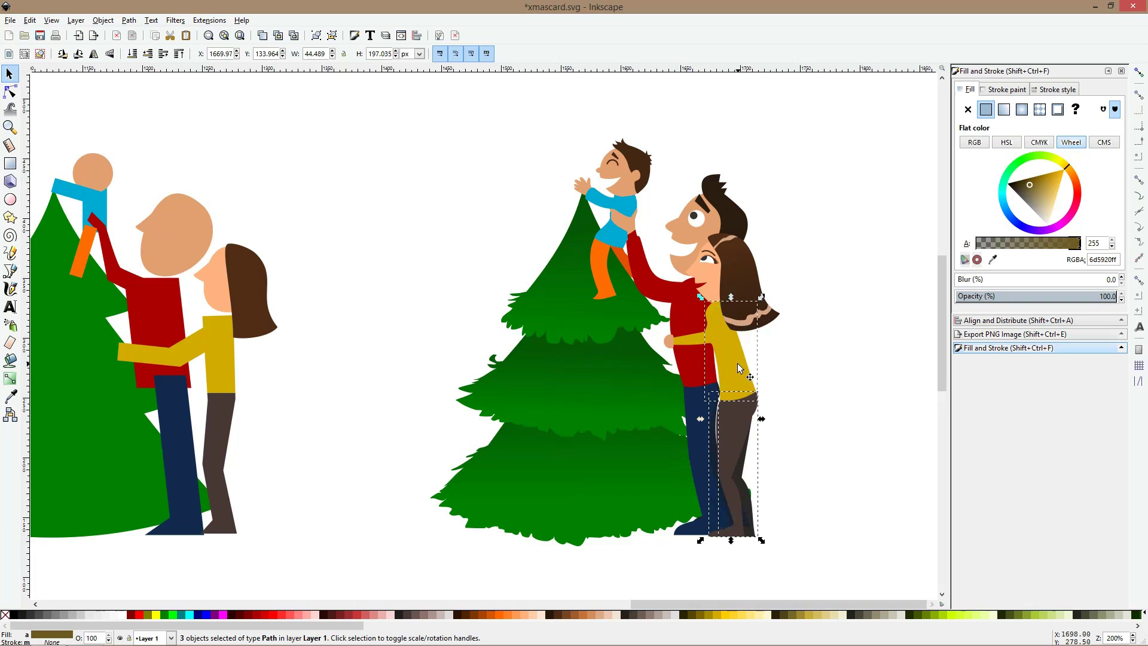
key("Escape")
- Reshape the mother's arm by lowering its elbow nodes and pulling the shoulder nodes in toward her shifted body
left_click(687, 338)
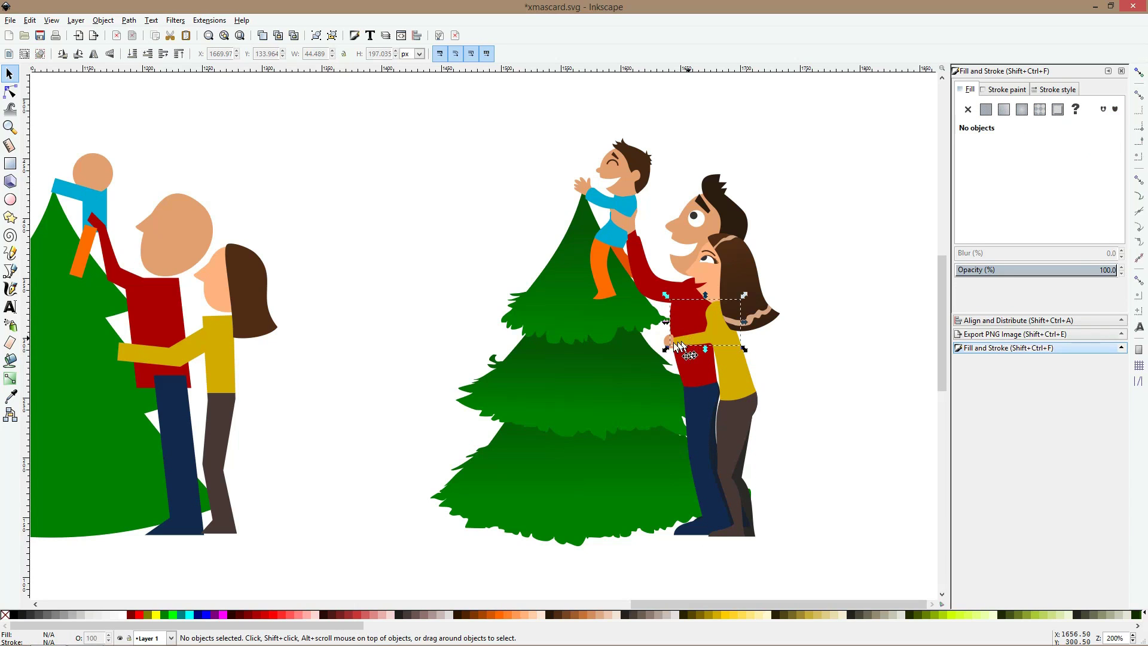
key("n")
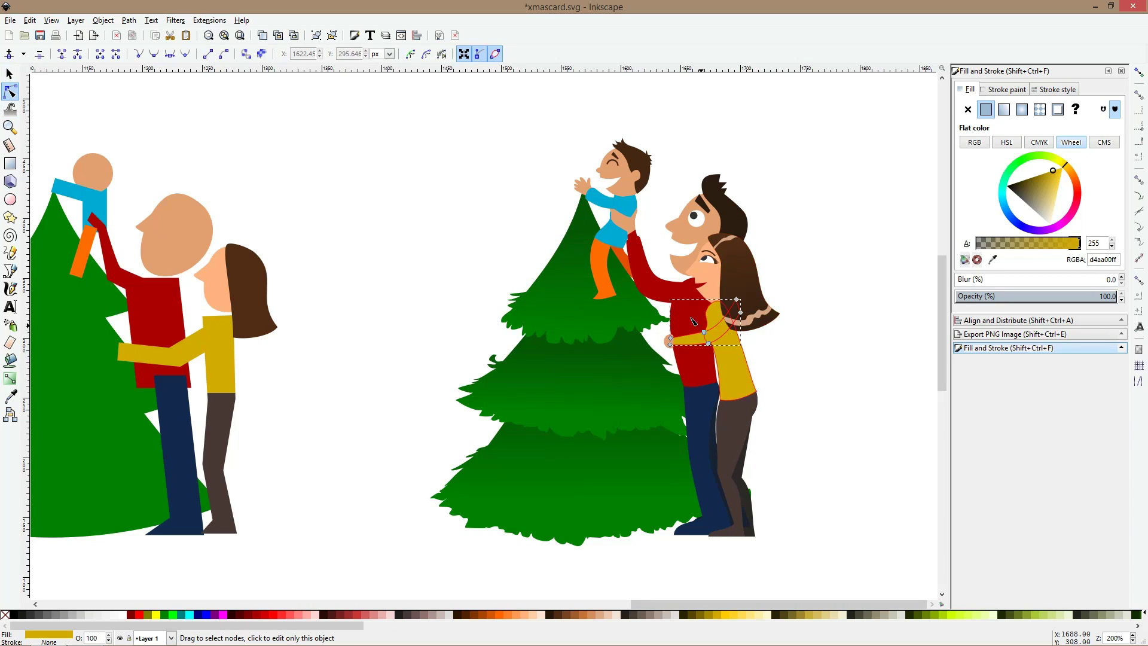
left_click_drag(708, 345, 708, 359)
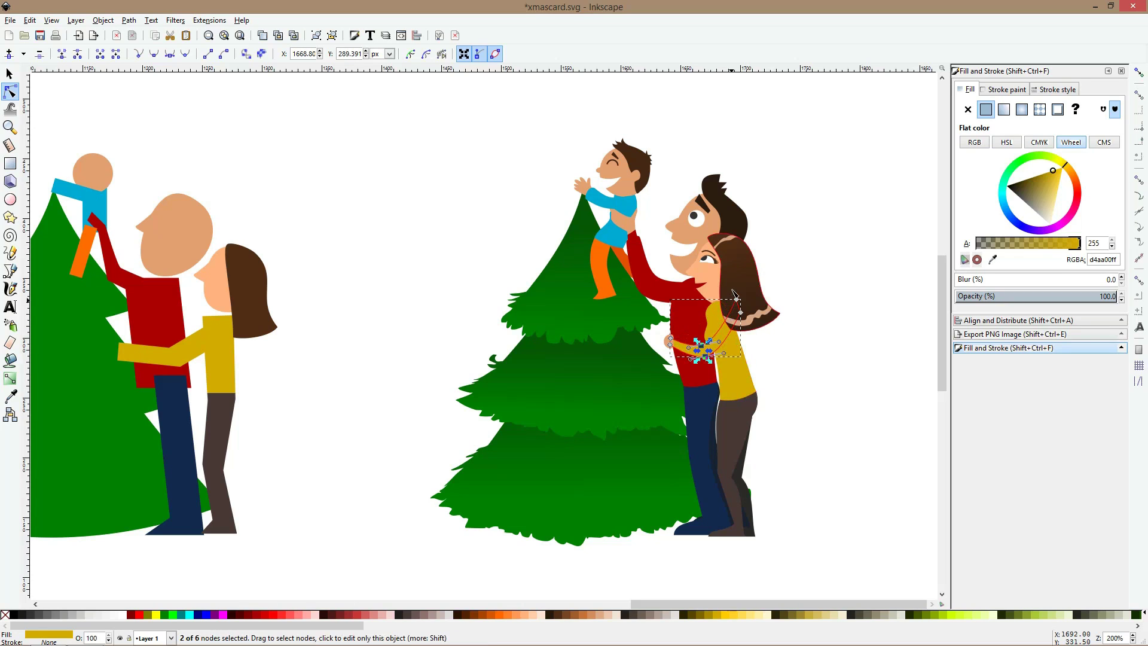
left_click_drag(739, 311, 726, 317)
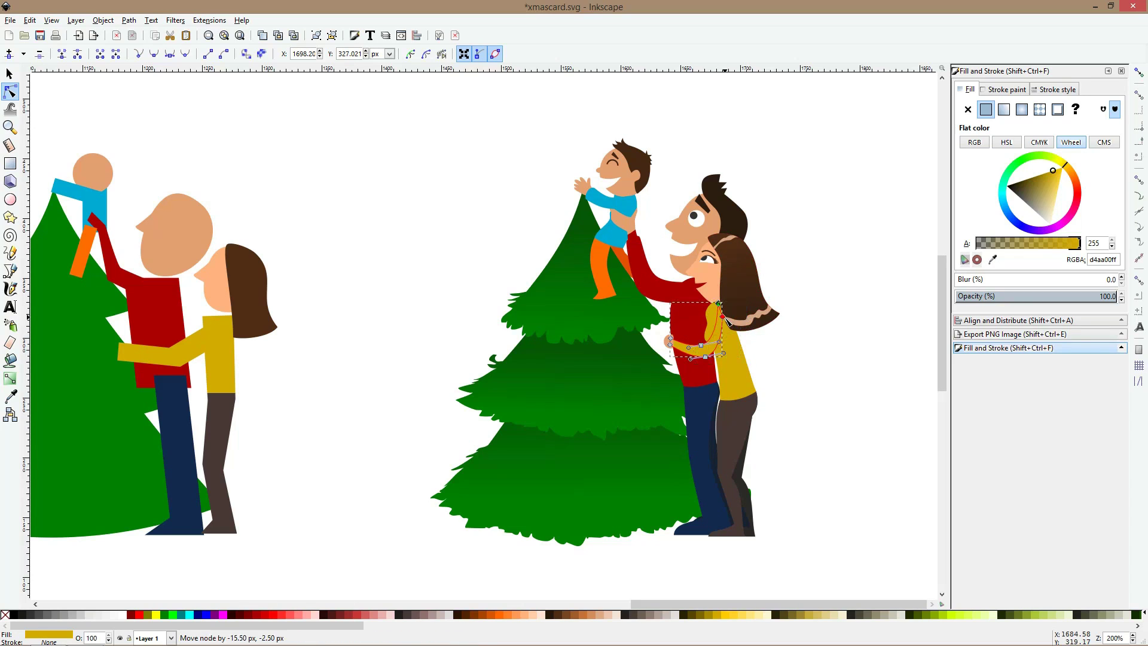
left_click(760, 351)
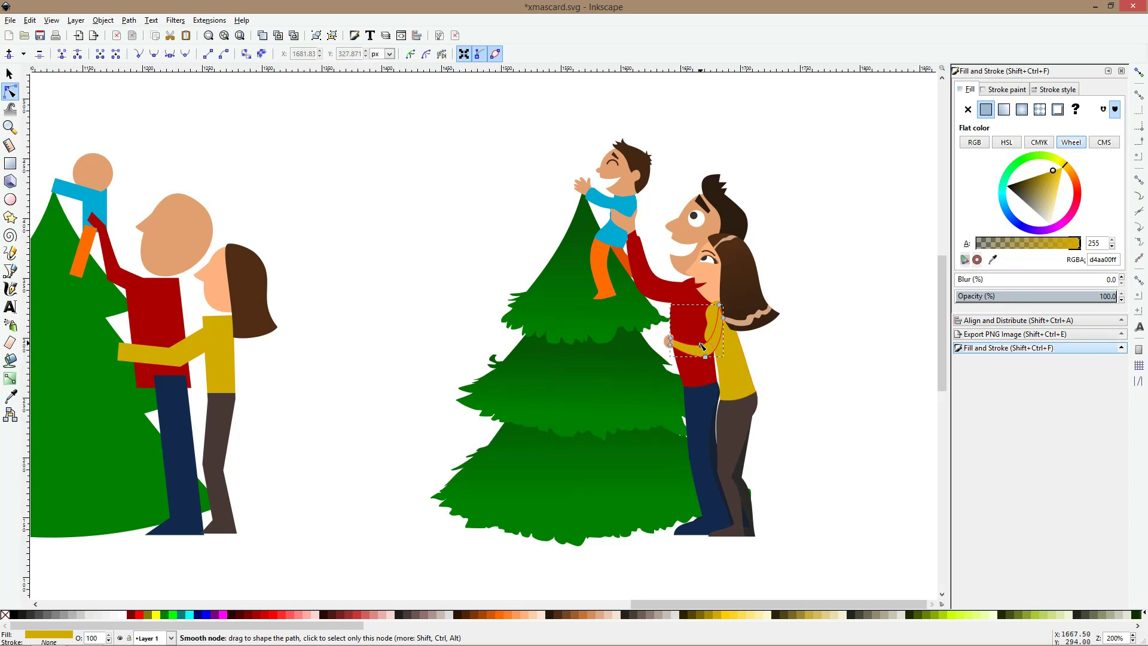
left_click(770, 378)
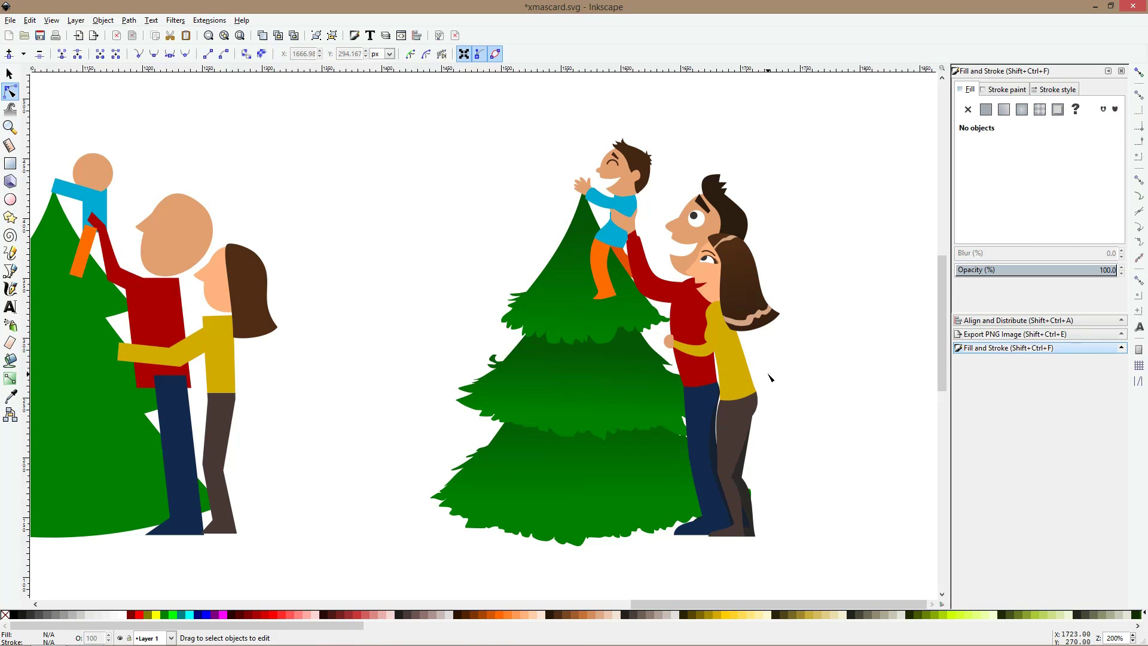
- Nudge the mother's sweater body 2 px toward the father and narrow her two trouser legs to about 39.3 px wide
left_click(727, 377)
key("s")
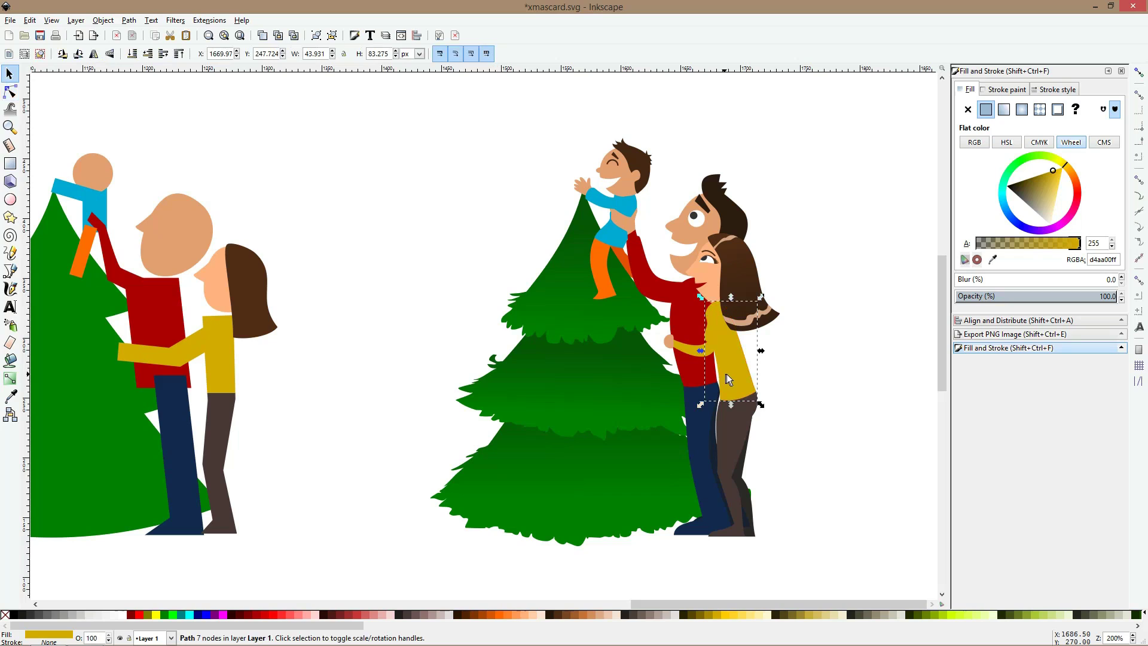
key("Left")
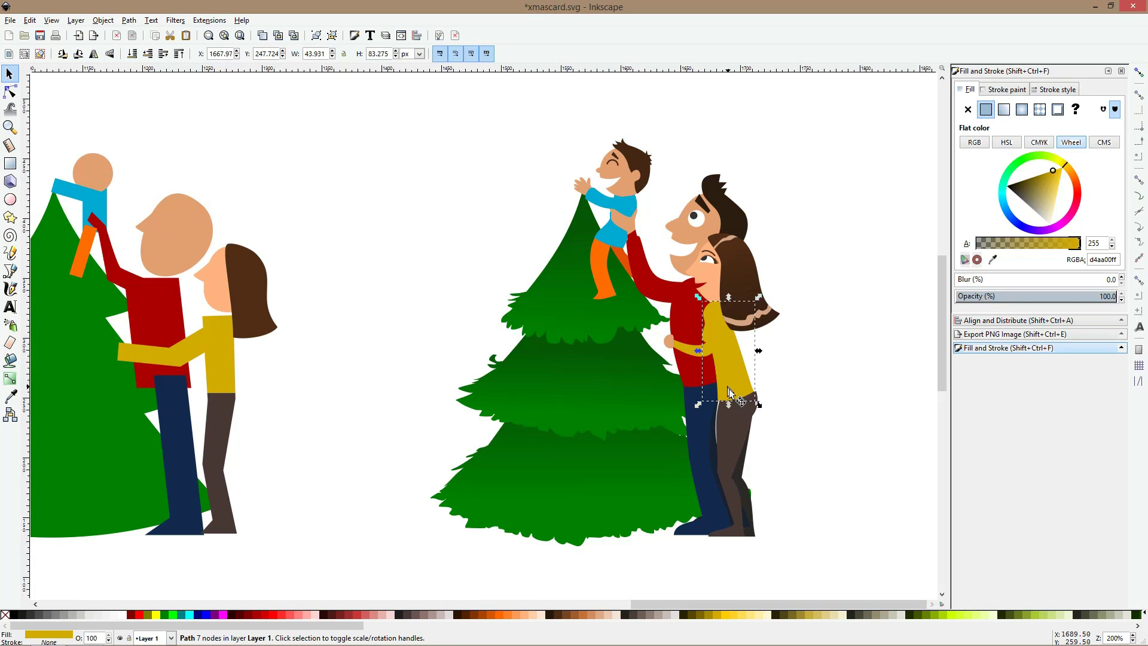
left_click(748, 465)
left_click(748, 493, "shift")
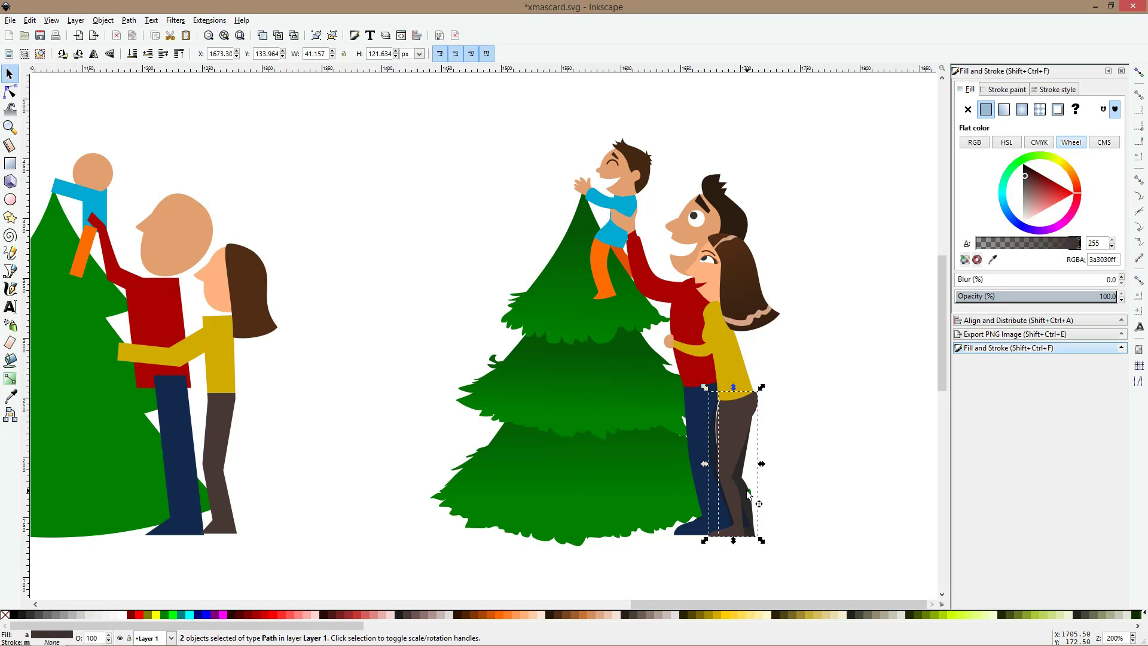
left_click(742, 423)
left_click_drag(733, 387, 731, 388)
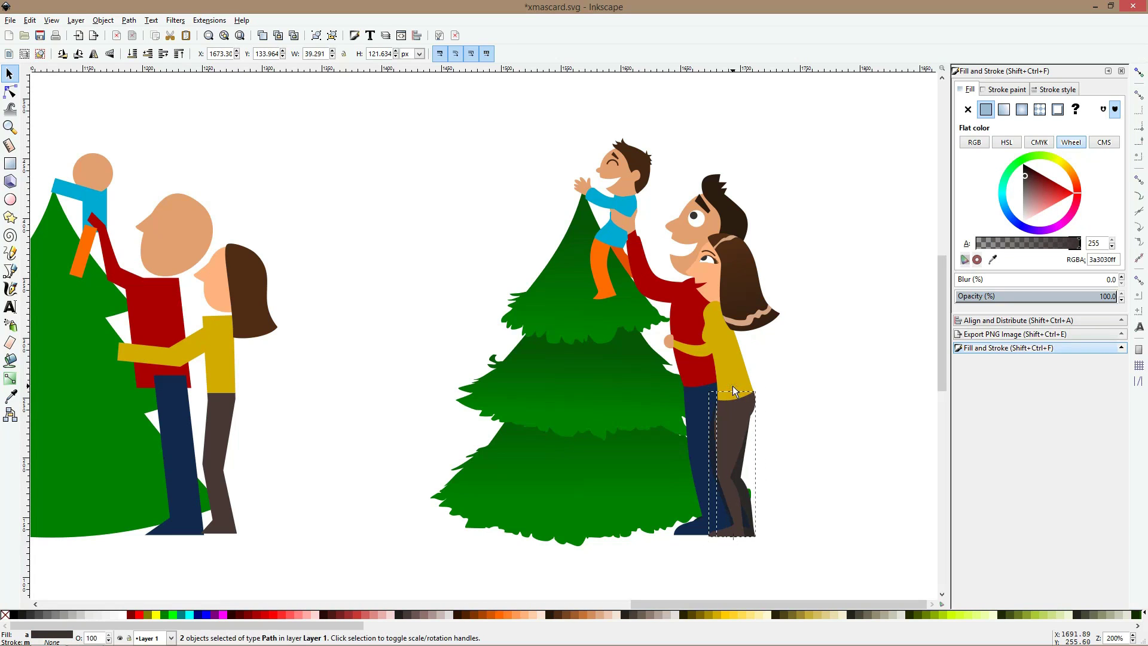
left_click(804, 405)
- Compare the refined illustration with the grey silhouette and flat-colour versions beside it
scroll(803, 403, "down", 2)
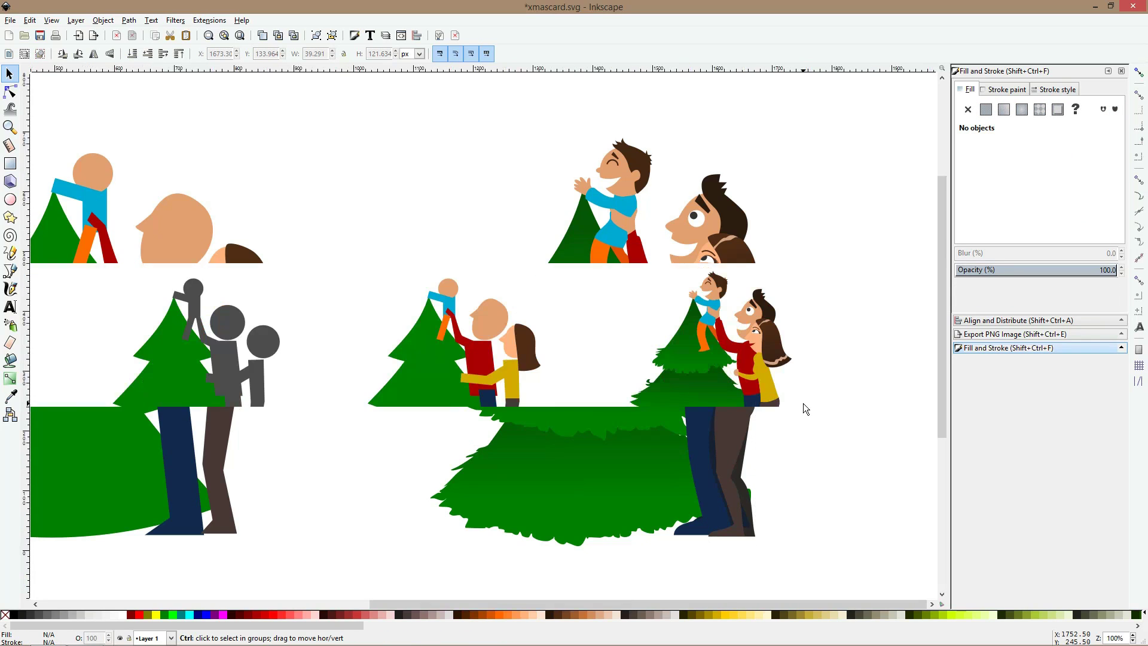
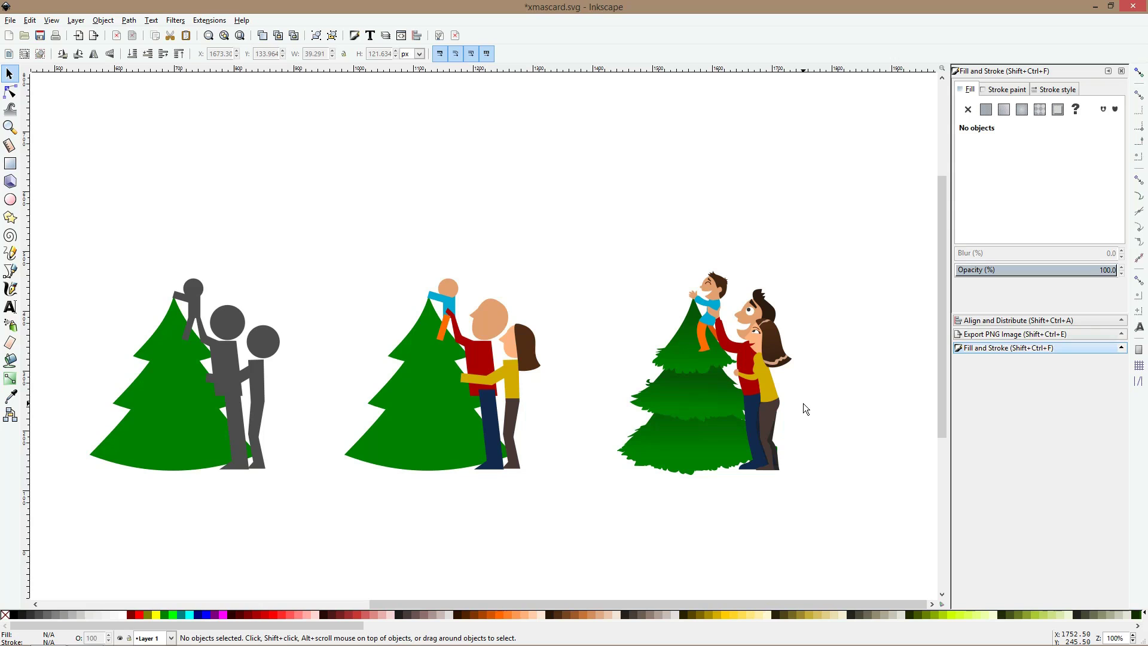
scroll(802, 403, "up", 2)
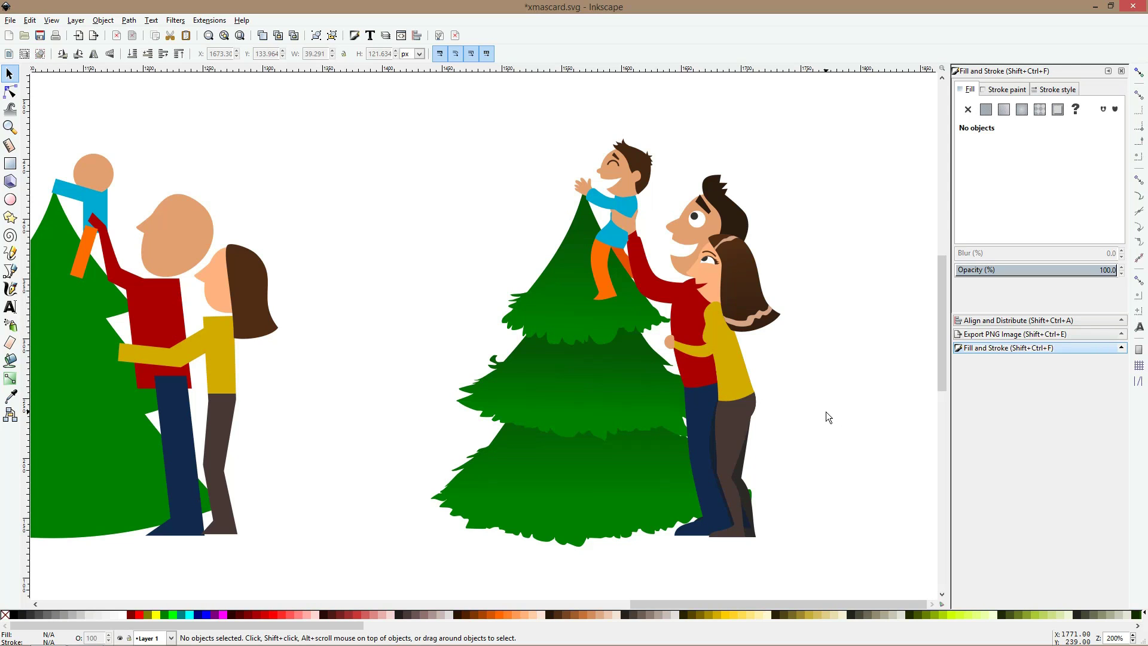
scroll(707, 285, "down", 4)
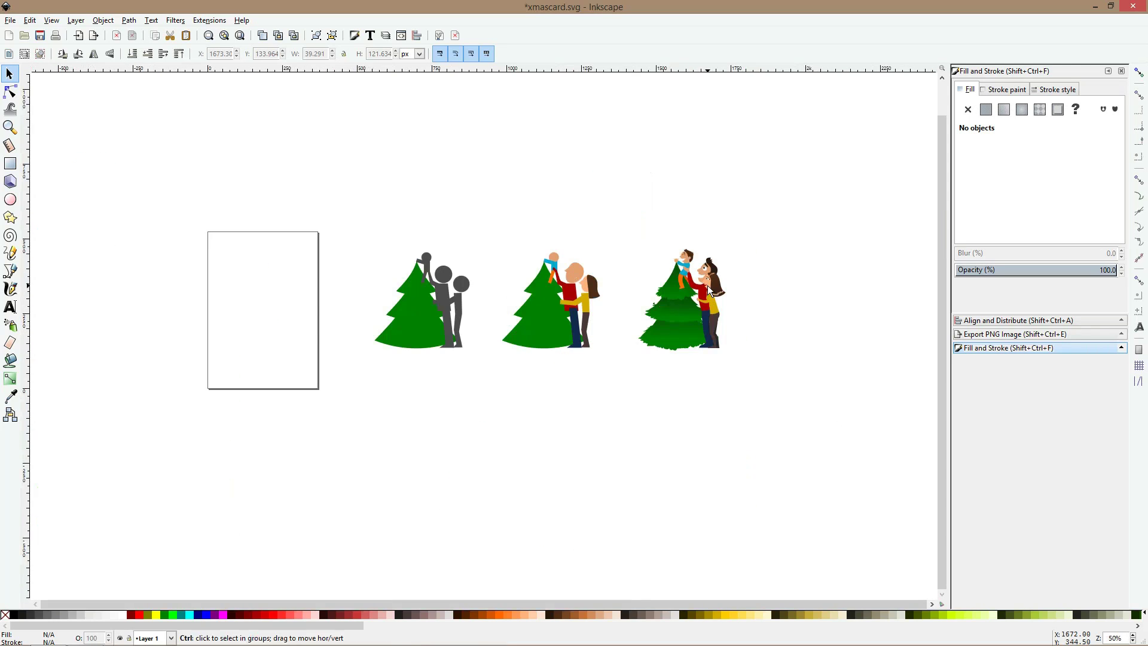
scroll(400, 286, "up", 2)
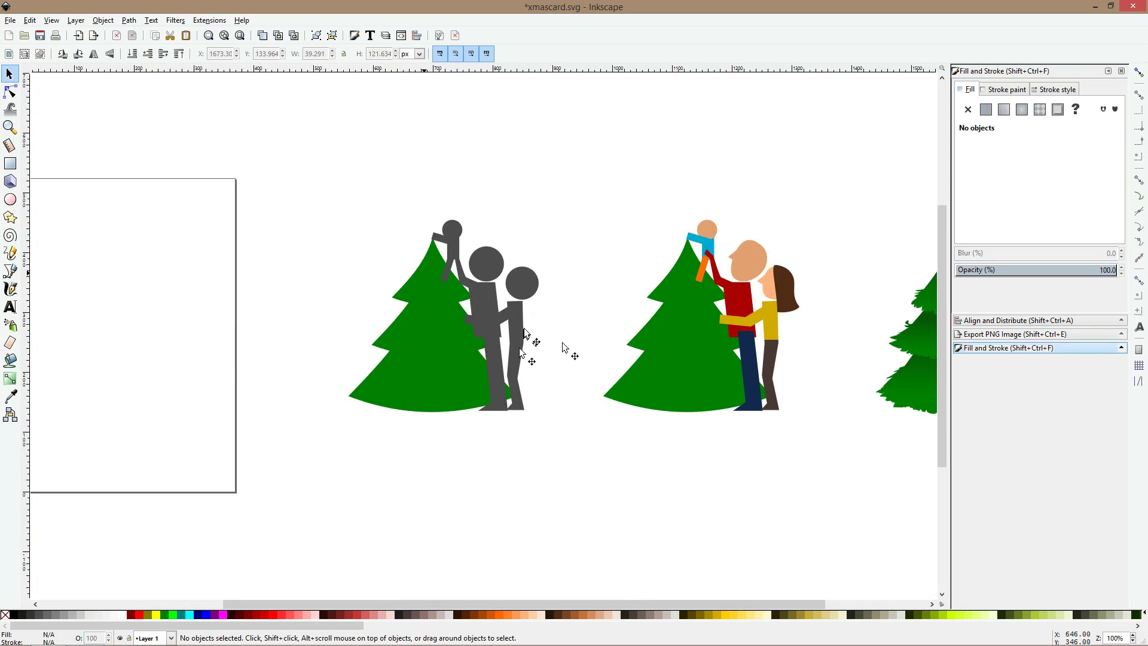
left_click_drag(587, 342, 326, 295)
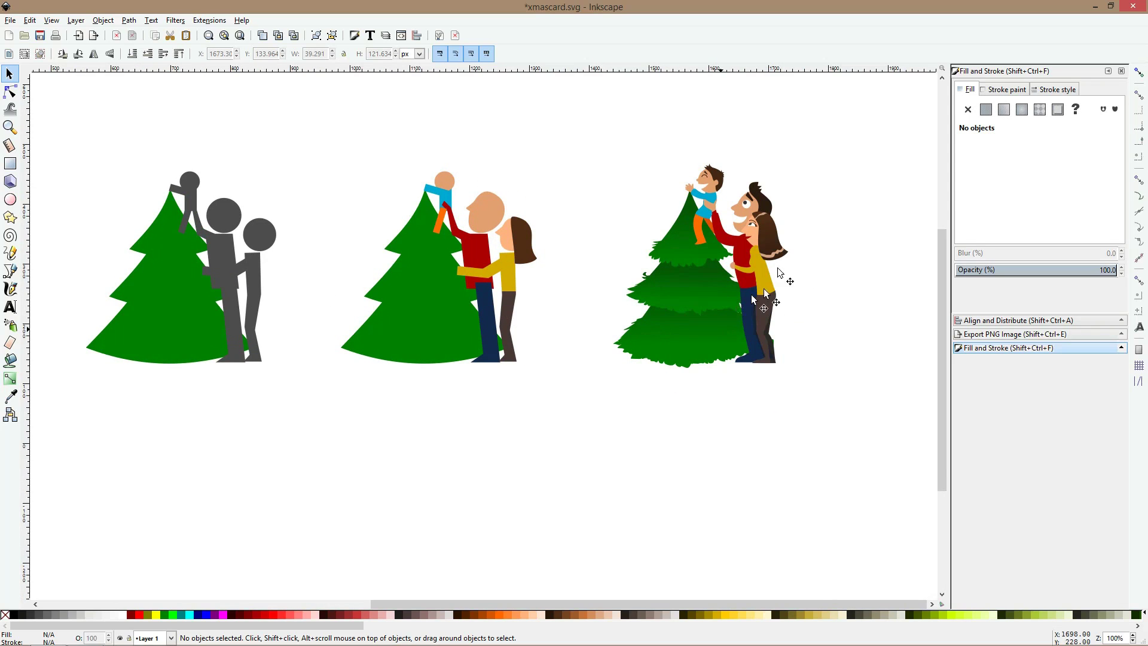
left_click_drag(756, 261, 676, 306)
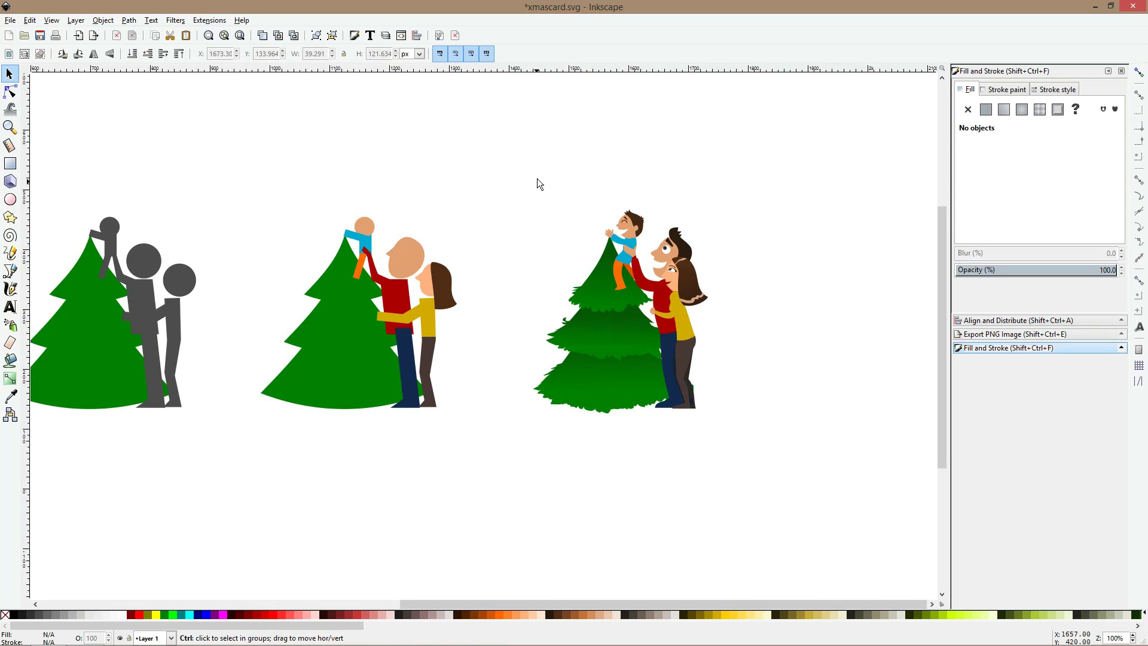
scroll(730, 247, "up", 2)
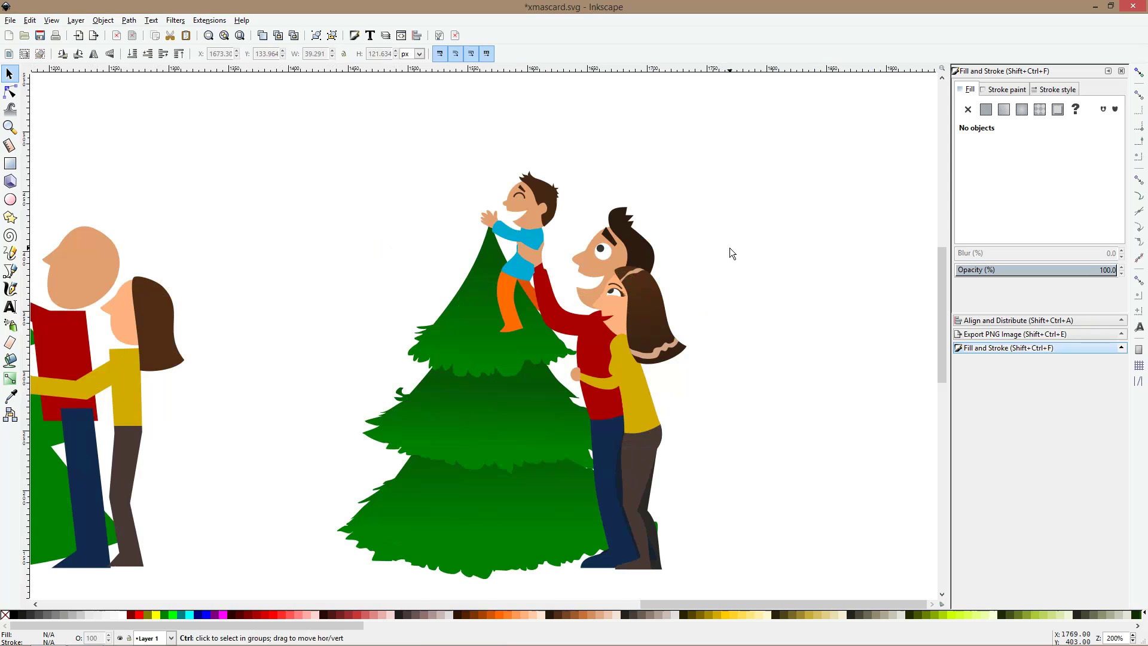
- Save the drawing and place a duplicate of the three tree tiers about 402 px straight below the original tree
left_click(435, 344)
left_click(462, 397, "shift")
left_click(464, 484, "shift")
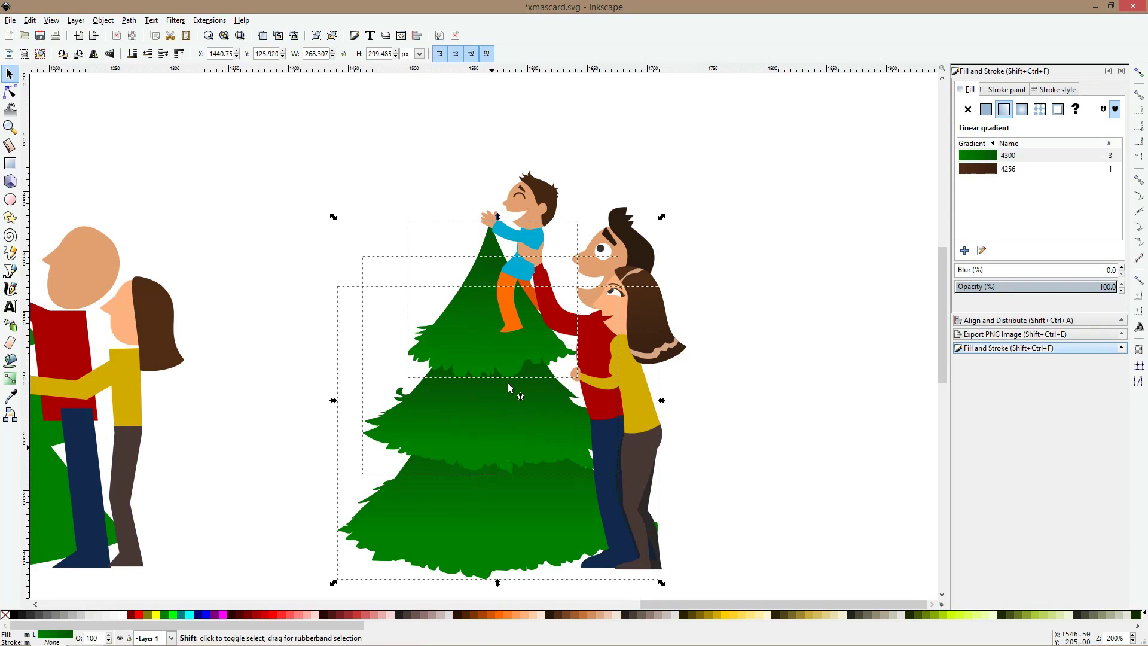
scroll(508, 372, "down", 5)
key("ctrl+s")
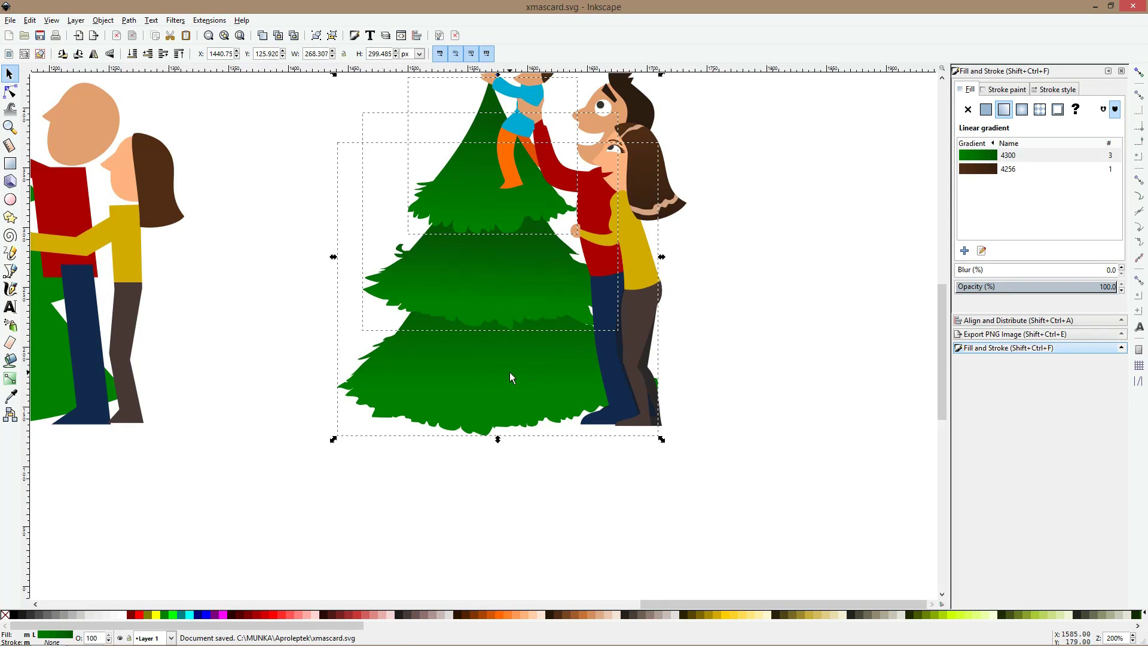
scroll(510, 376, "down", 3)
key("ctrl+d")
left_click_drag(508, 370, 534, 546)
scroll(534, 449, "down", 3)
scroll(516, 462, "up", 3)
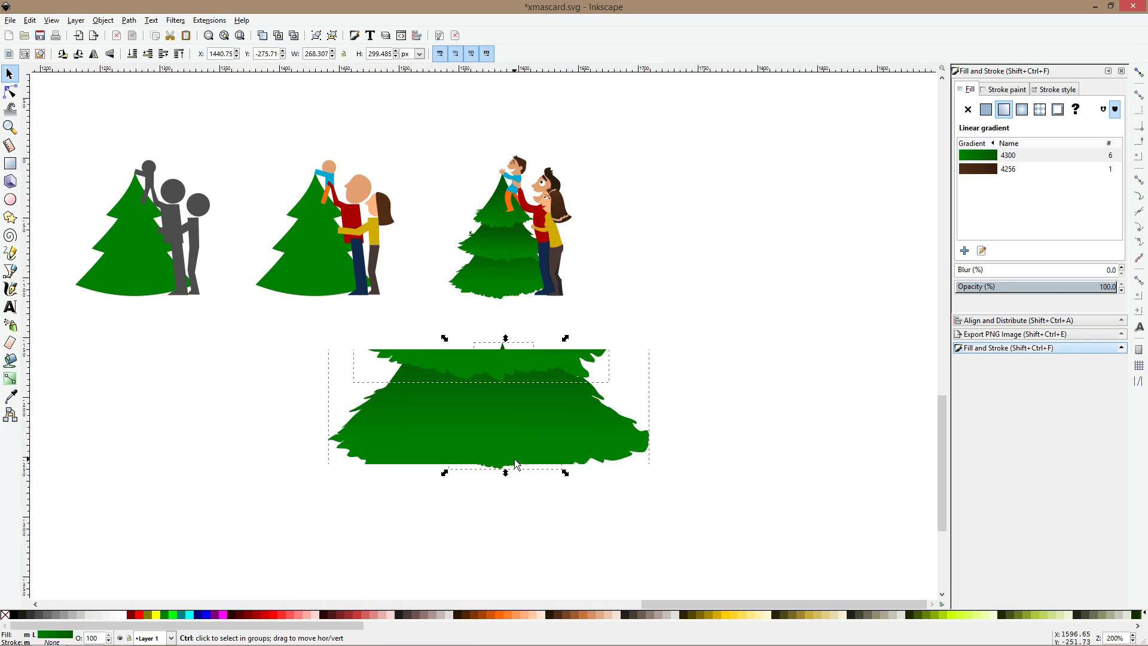
left_click(320, 353)
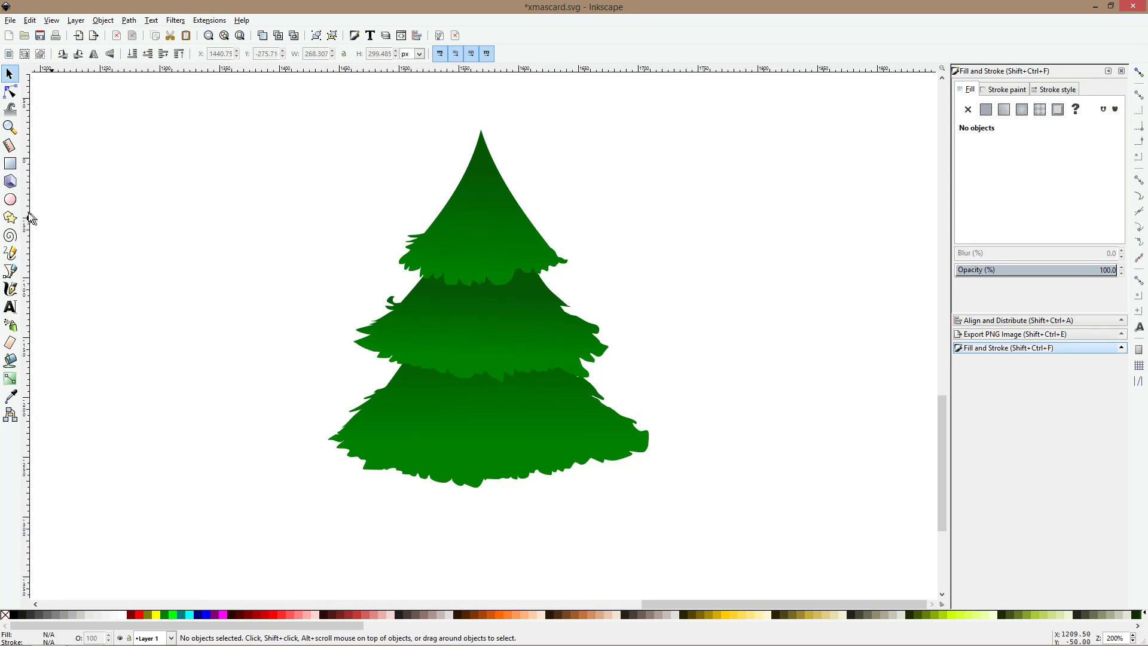
- Draw a 38 px circle beside the duplicated tree, fill it with Red (#FF0000) and shift it slightly down toward the tree
left_click(11, 201)
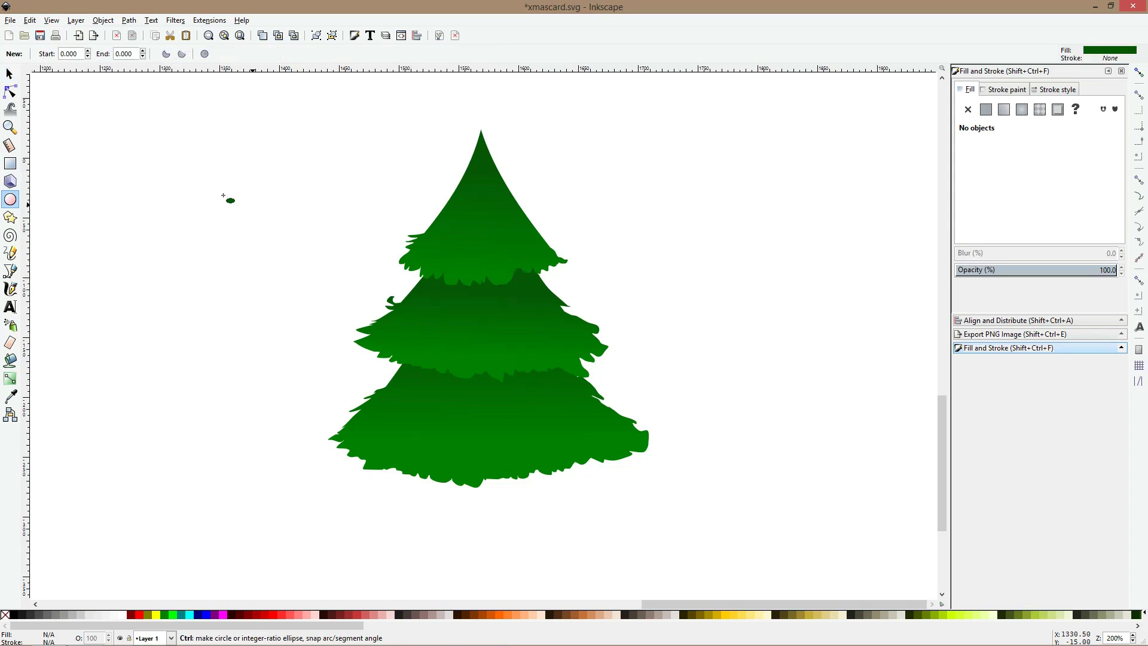
left_click_drag(188, 190, 235, 237)
key("s")
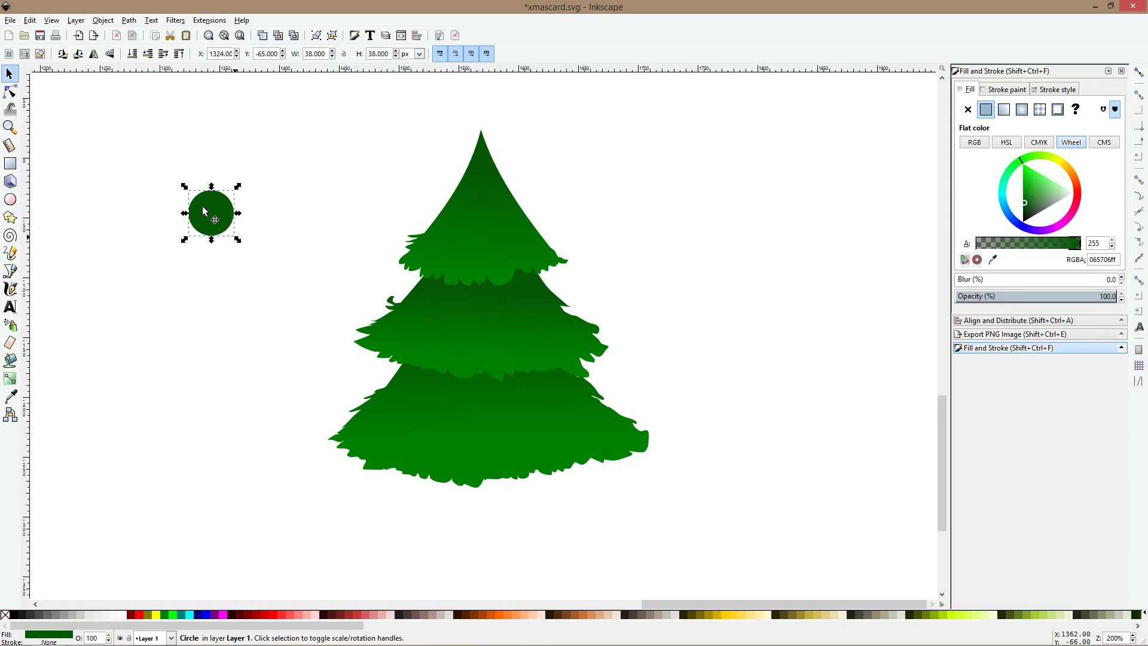
scroll(202, 204, "up", 2, "ctrl")
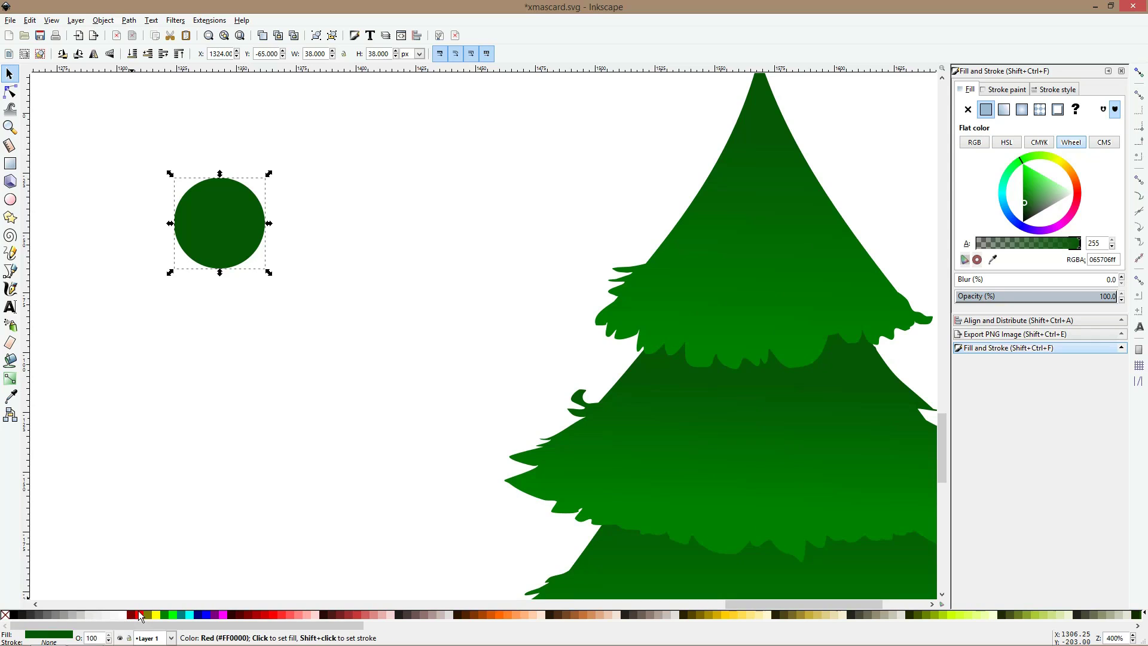
left_click(139, 616)
left_click_drag(235, 237, 302, 287)
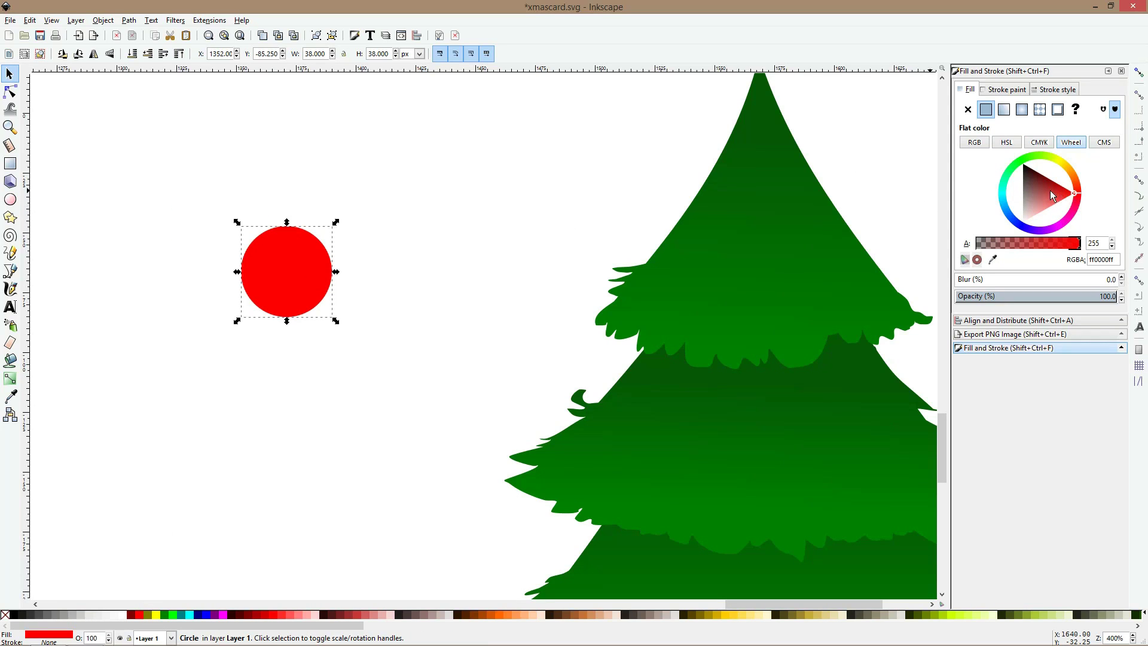
- Apply a radial gradient to the circle, from bright red near its upper-left edge to dark red (aa0000)
left_click(9, 378)
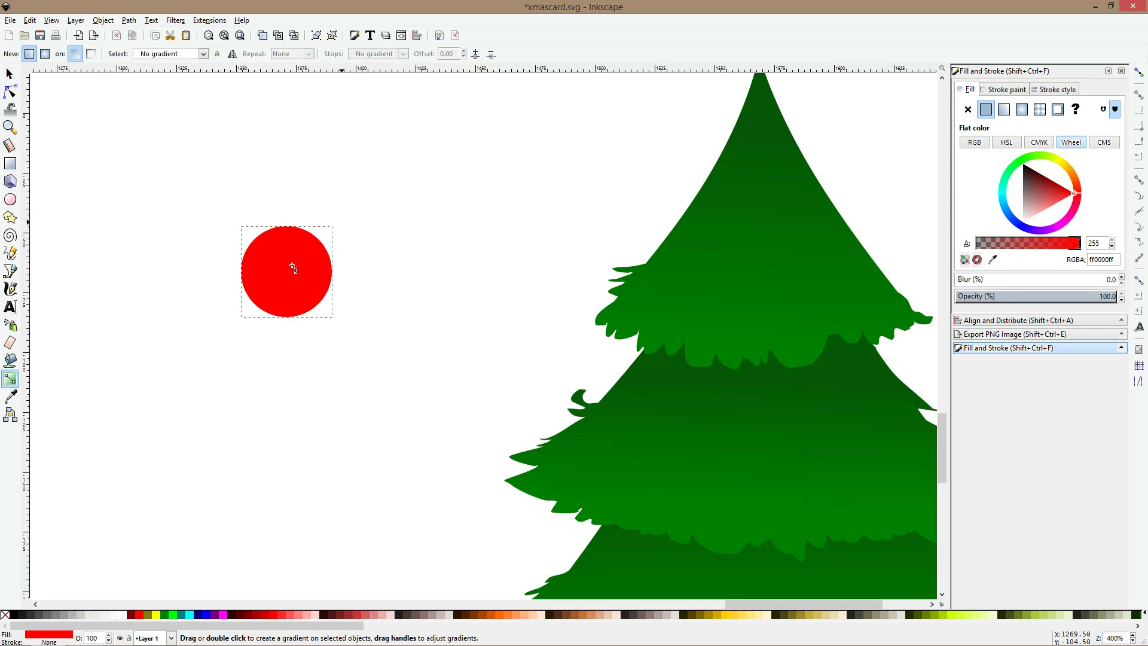
left_click(45, 54)
left_click_drag(262, 254, 301, 299)
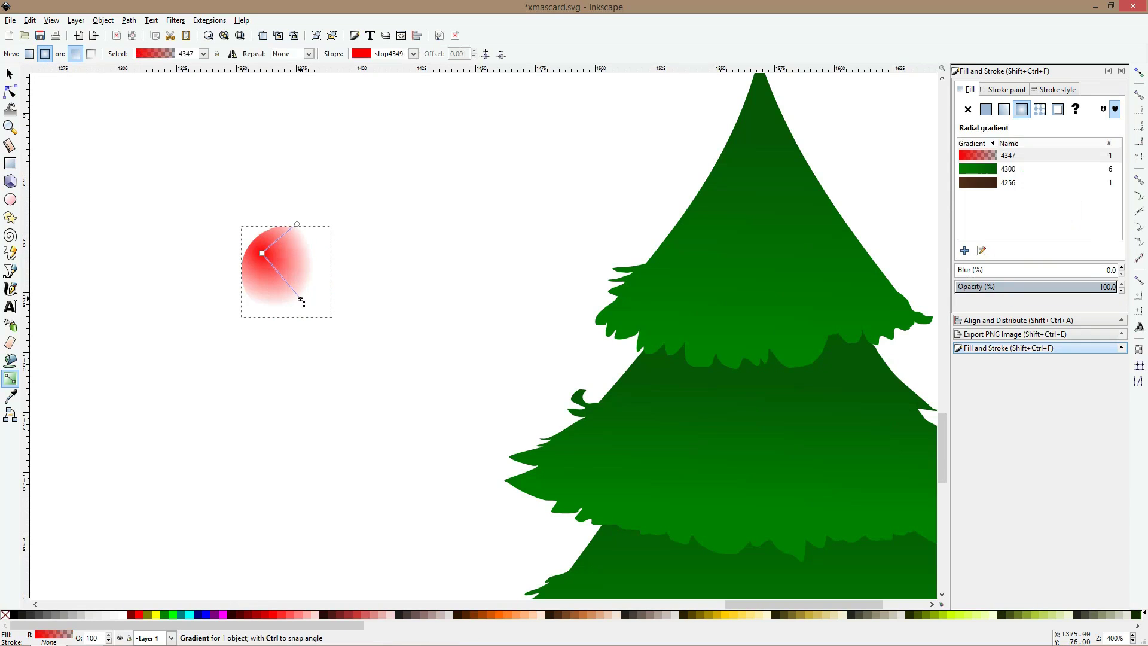
left_click(256, 616)
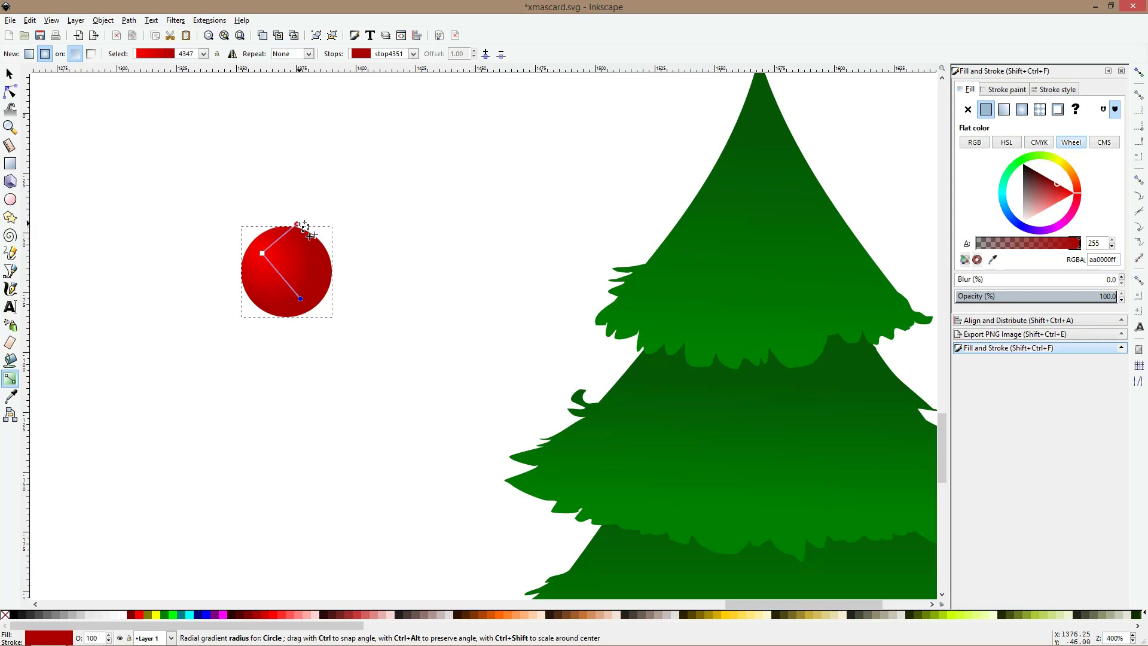
- Draw a dark red cap rectangle, 7.5 by 8.25 px, at the top of the ball and select both shapes
key("s")
left_click(10, 164)
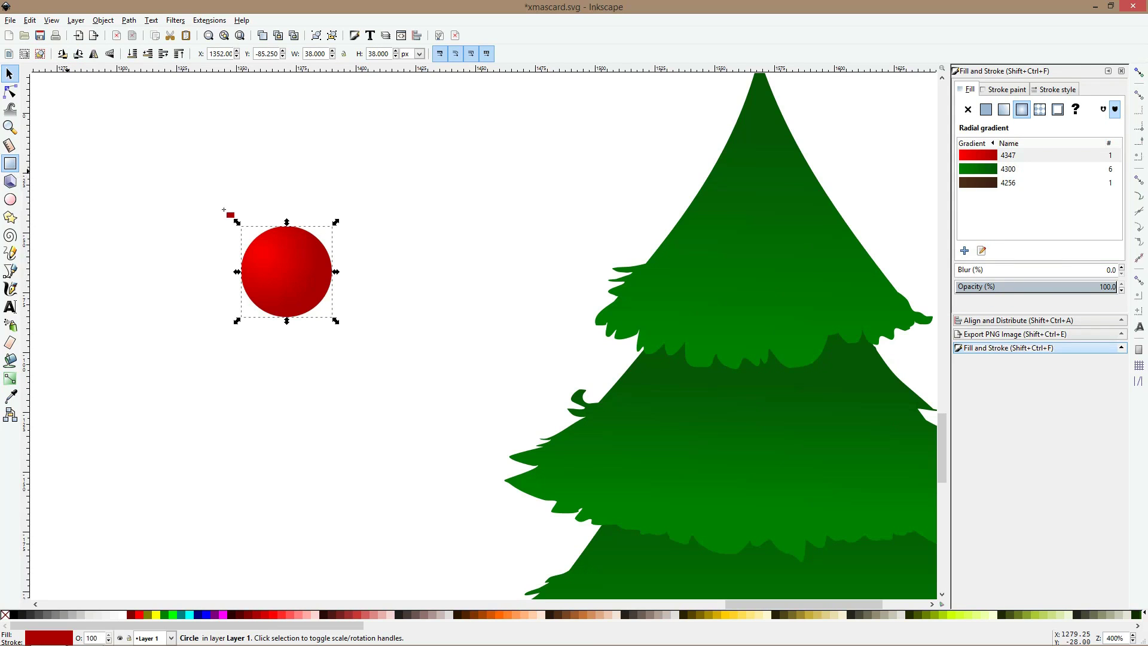
left_click_drag(270, 216, 299, 230)
key("s")
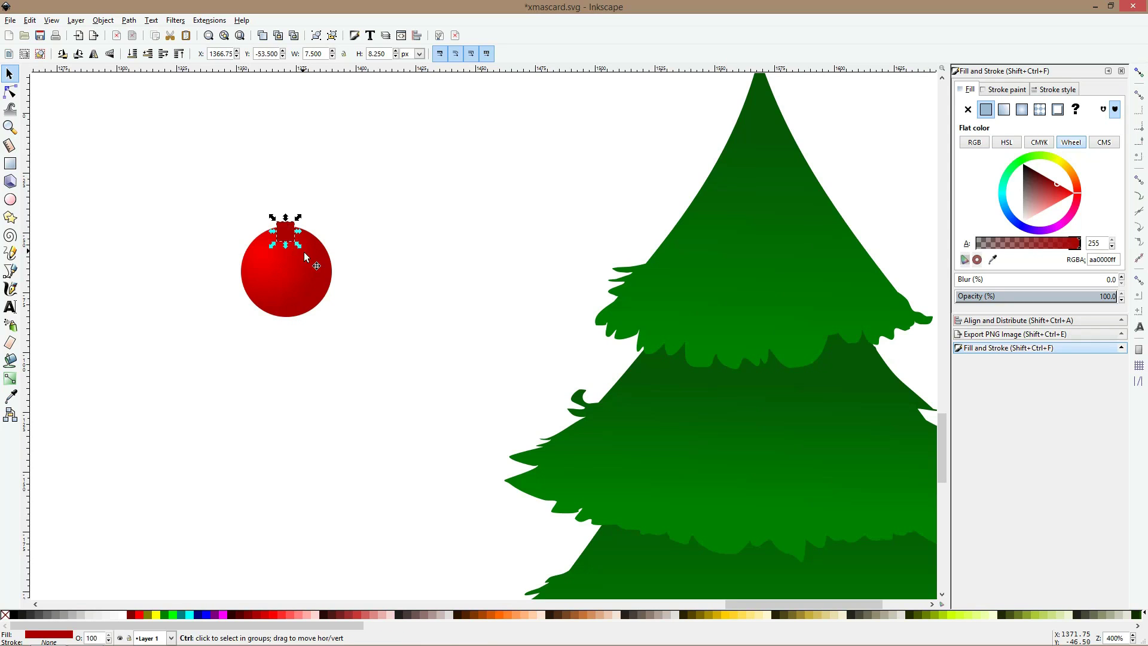
left_click(304, 255, "shift")
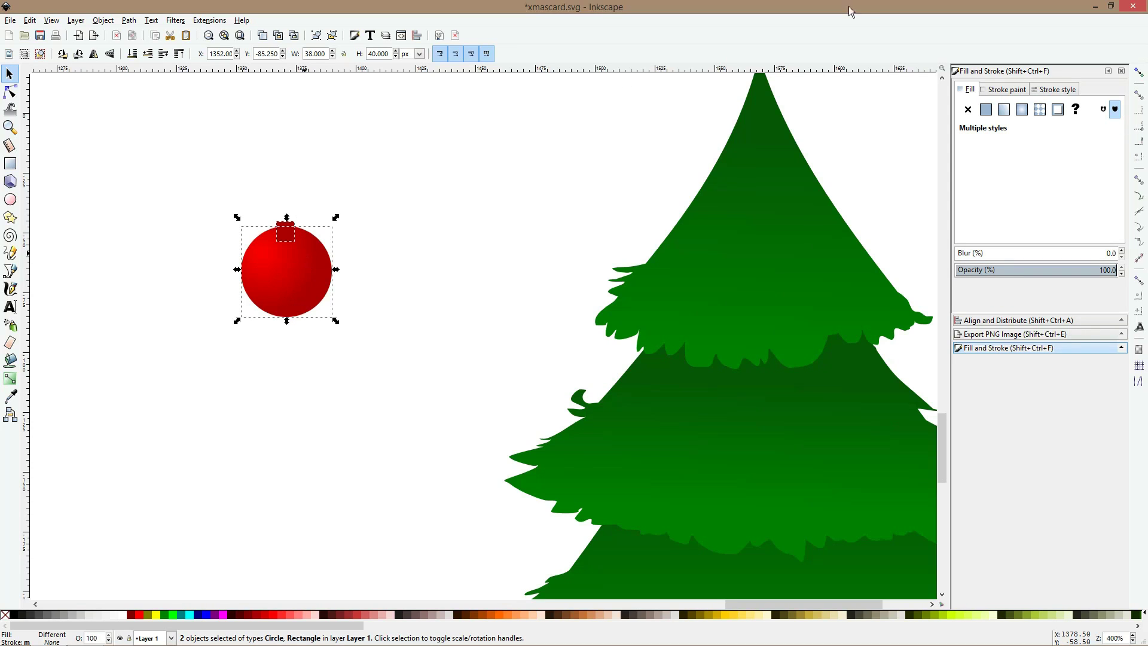
- Centre the cap and ball on a common vertical axis and unite them into one shape
key("ctrl+shift+a")
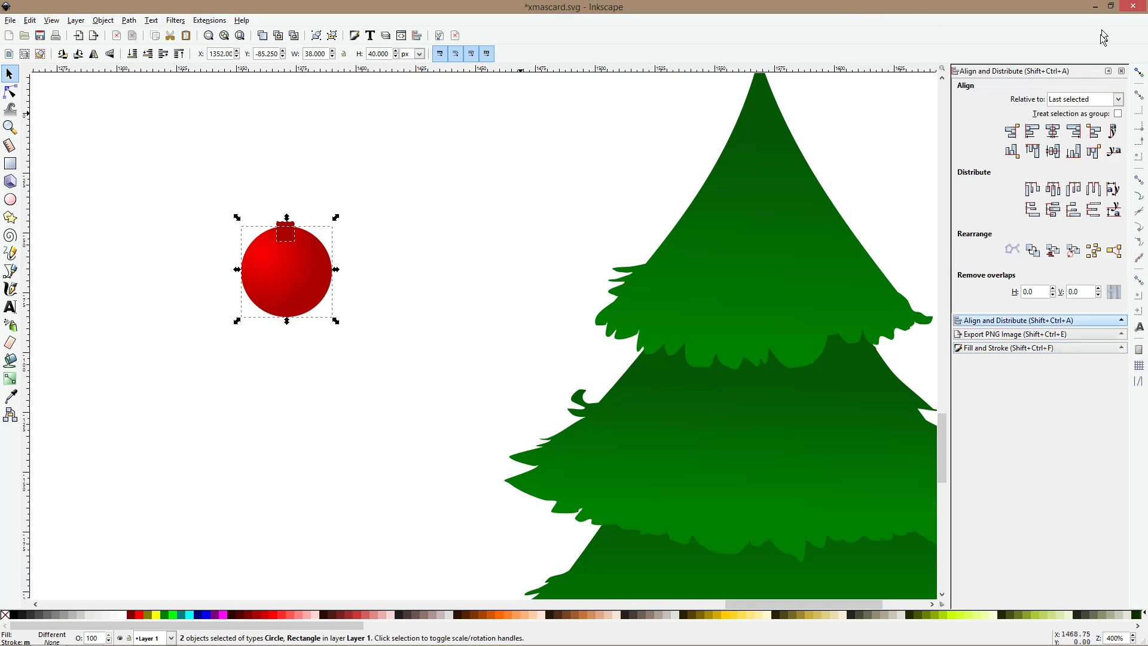
left_click(1054, 140)
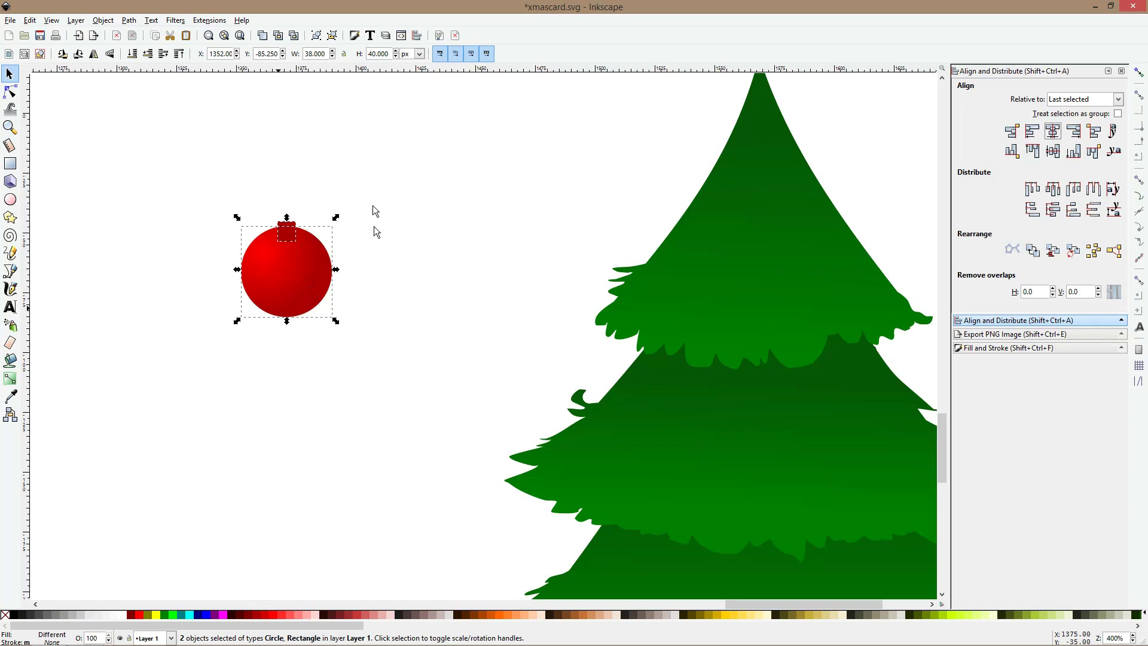
left_click_drag(368, 194, 140, 350)
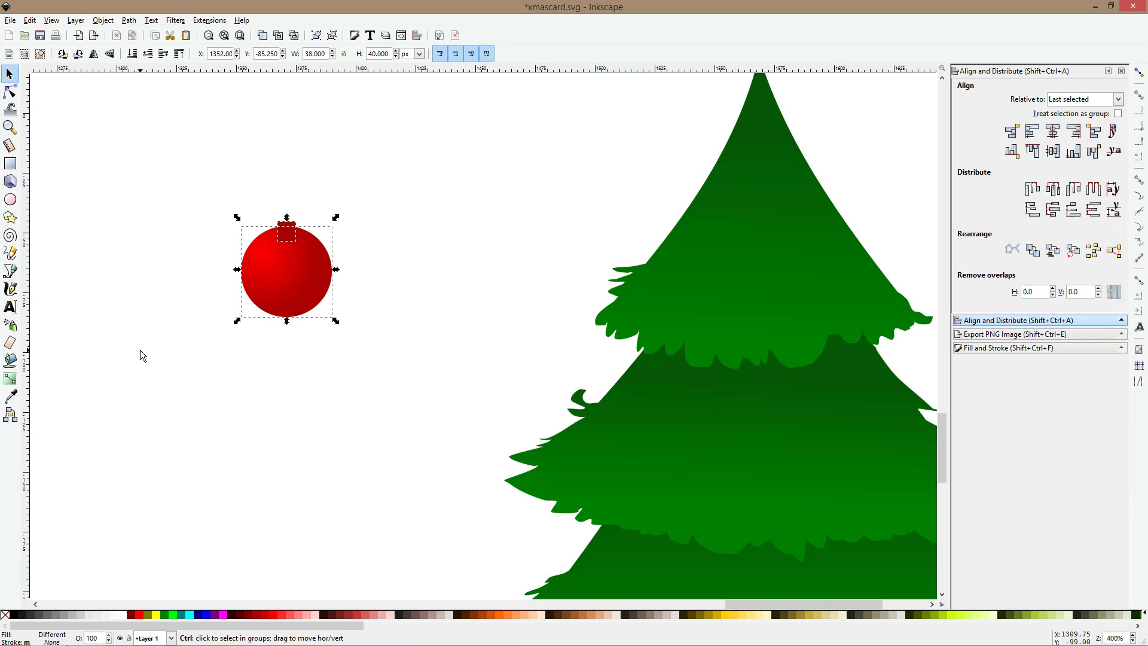
key("ctrl+plus")
left_click(140, 346)
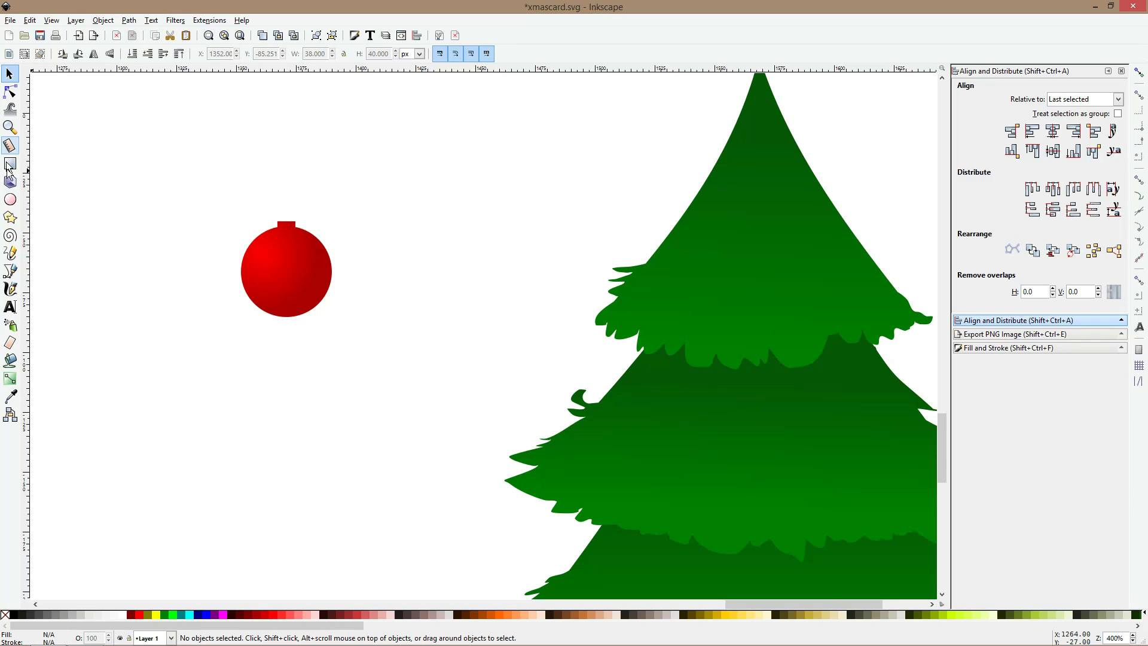
- Draw a 25.75 px highlight circle over the ball, fill it white and shift it toward the ball's upper-left edge
left_click(10, 199)
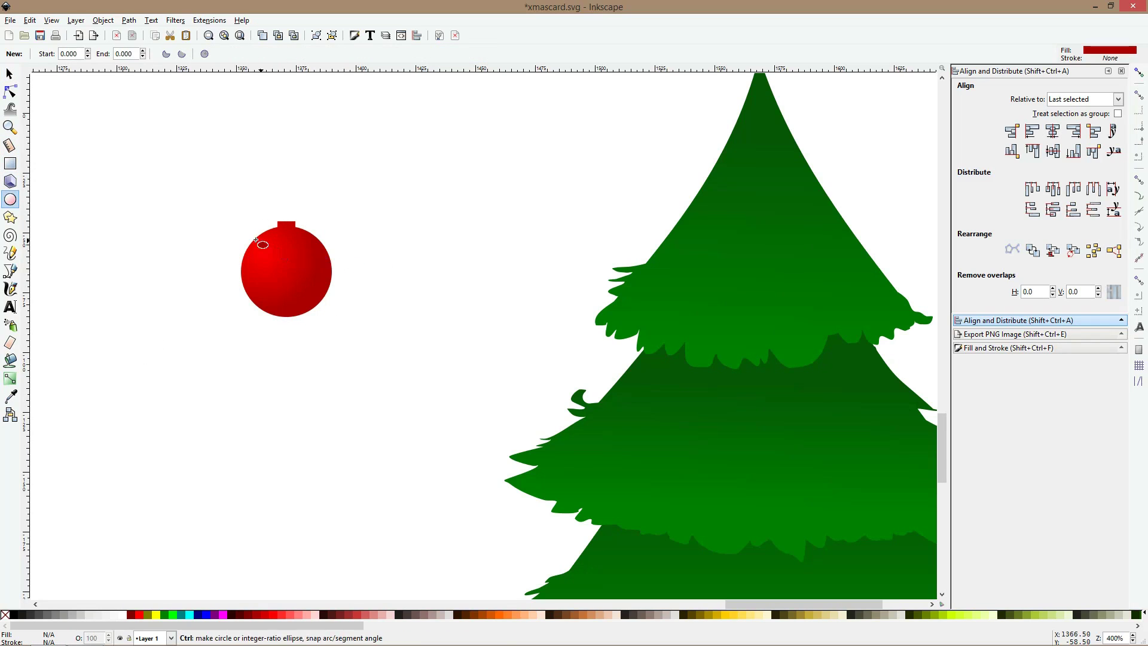
mouse_move(255, 240)
left_mouse_down()
mouse_move(302, 280)
mouse_move(318, 317)
left_mouse_up()
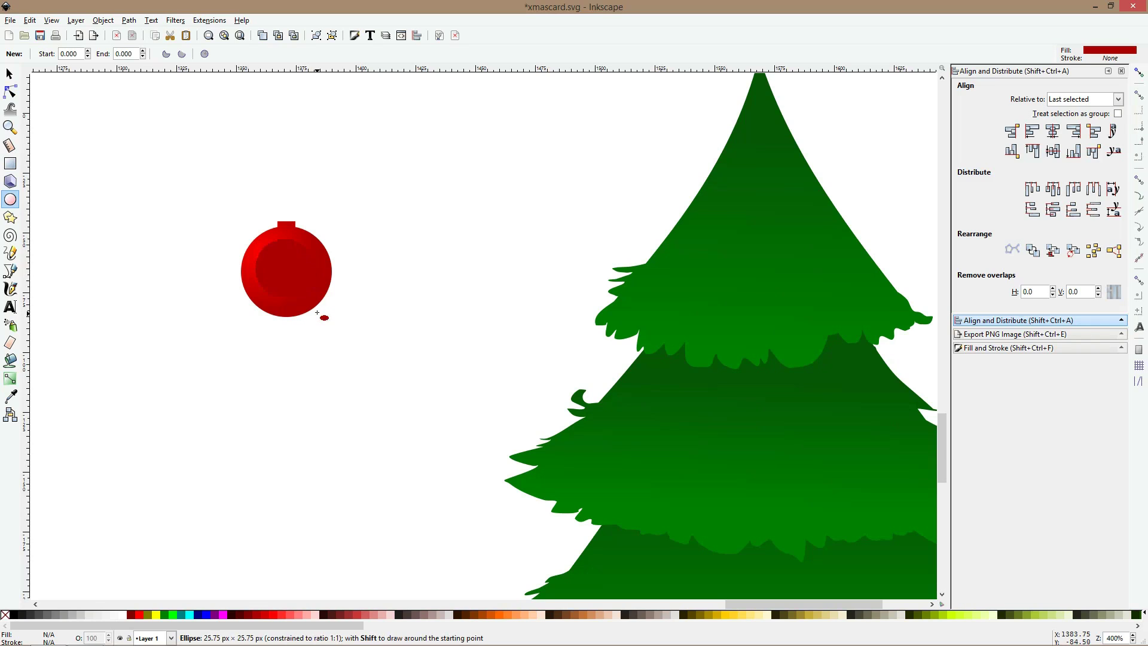
left_click(126, 620)
key("s")
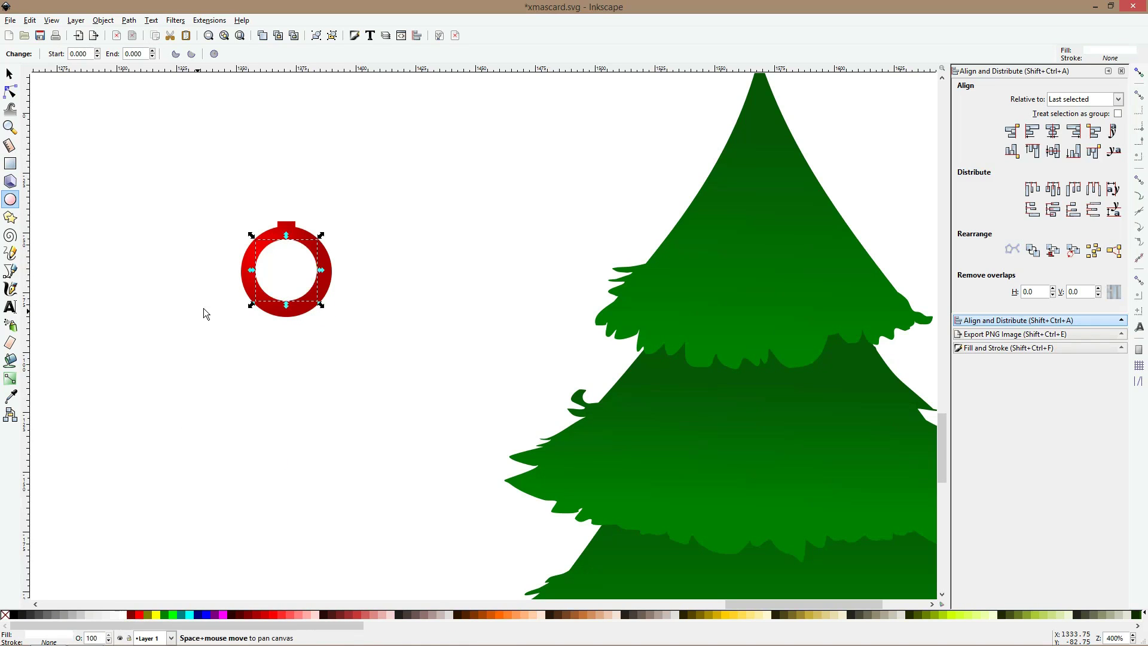
mouse_move(268, 265)
left_mouse_down()
mouse_move(260, 260)
mouse_move(342, 243)
left_mouse_up()
- Apply a radial gradient to the highlight circle, fading from white near its upper edge to transparent near its lower edge
left_click(10, 378)
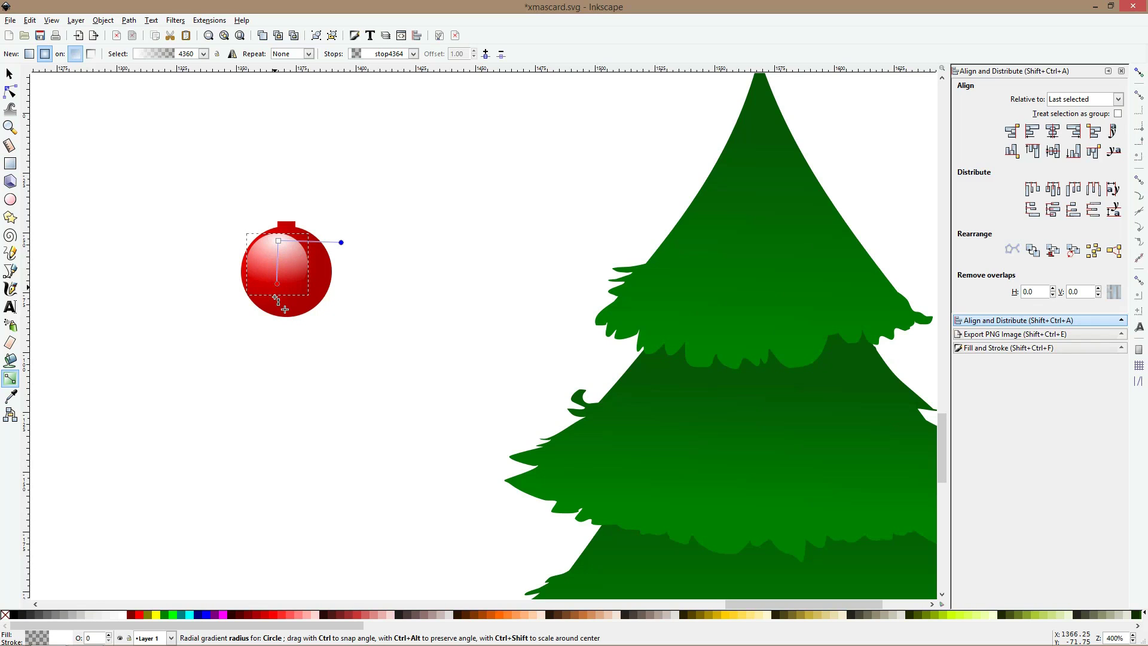
left_click_drag(276, 285, 276, 297)
key("s")
left_click(214, 347)
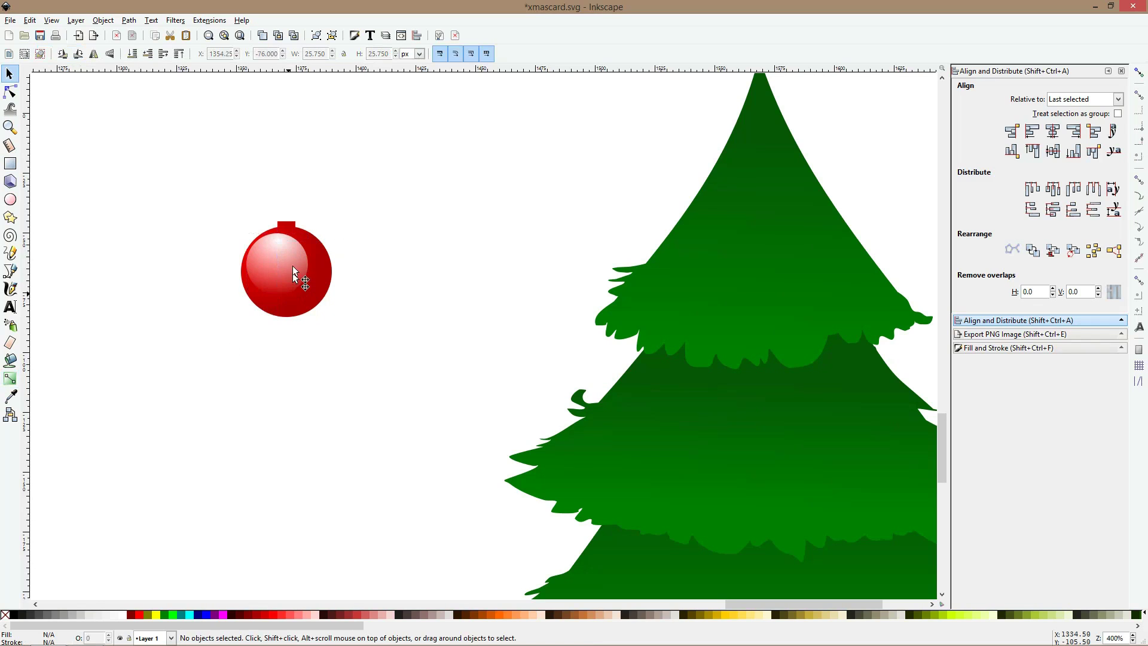
- Set the highlight circle's opacity to 60%
left_click(292, 264)
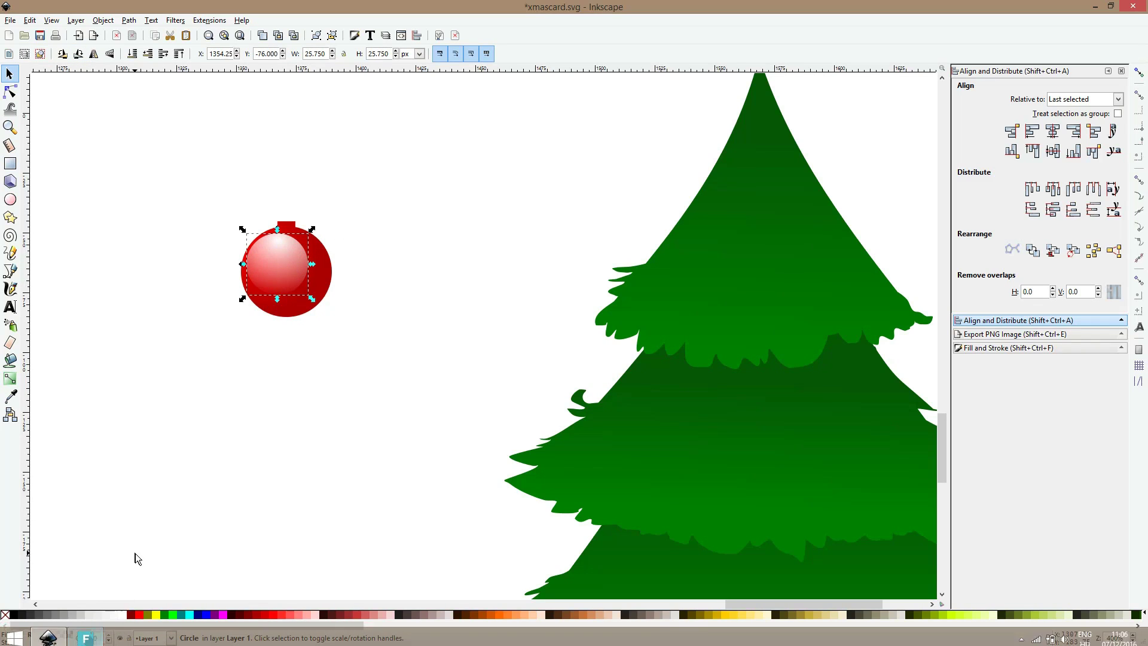
left_click(121, 583)
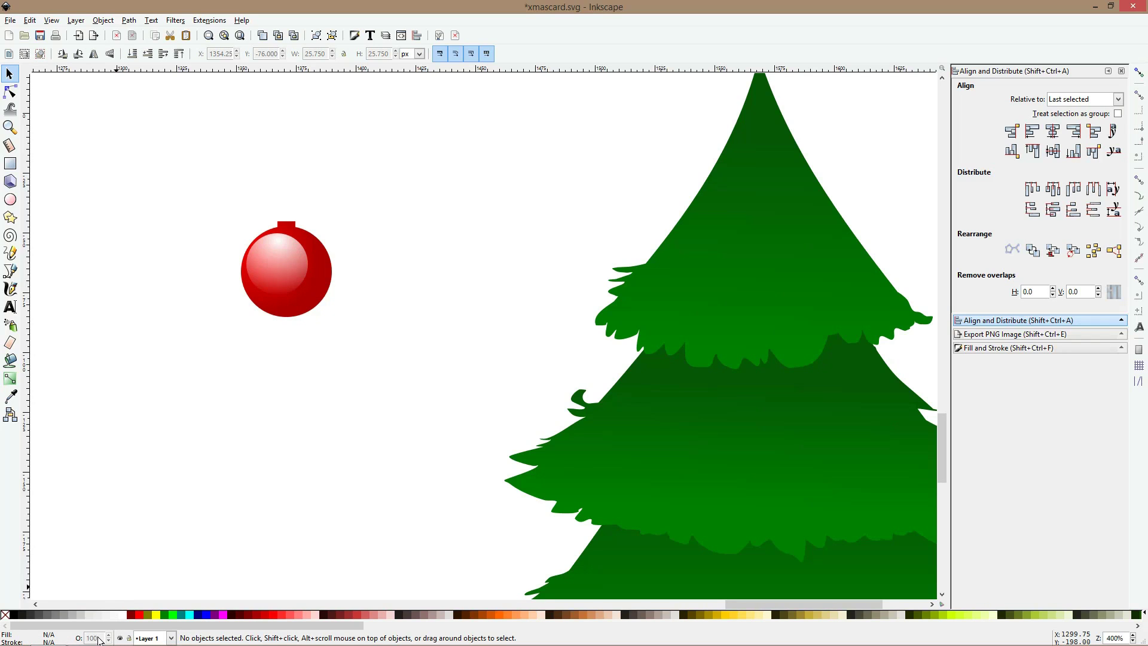
left_click(257, 290)
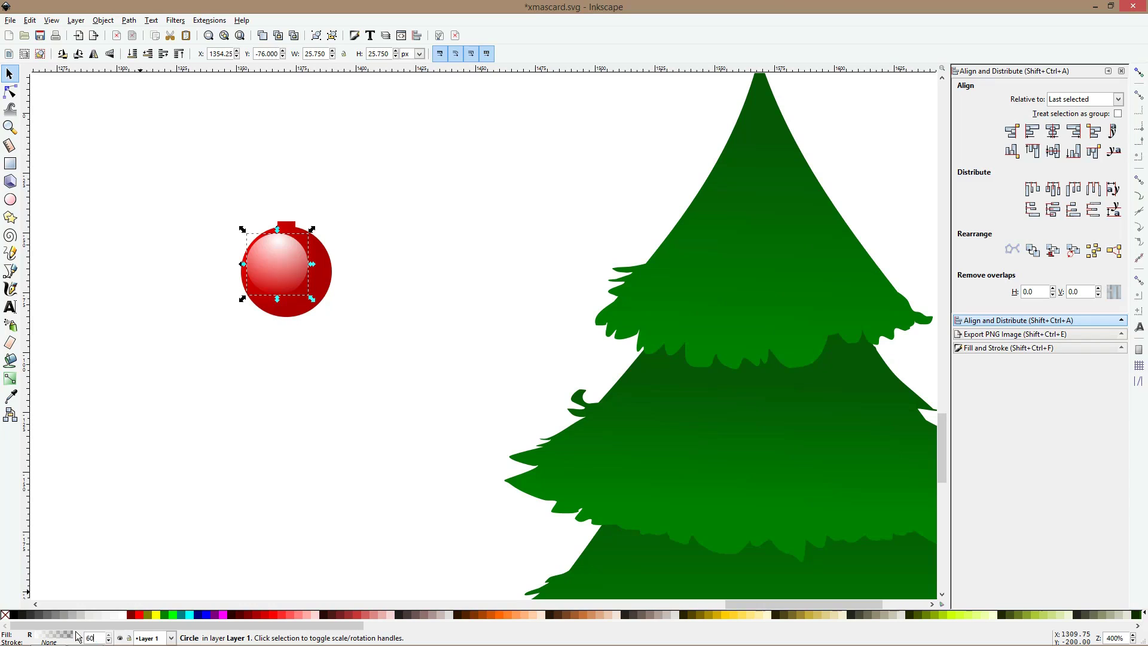
key("Return")
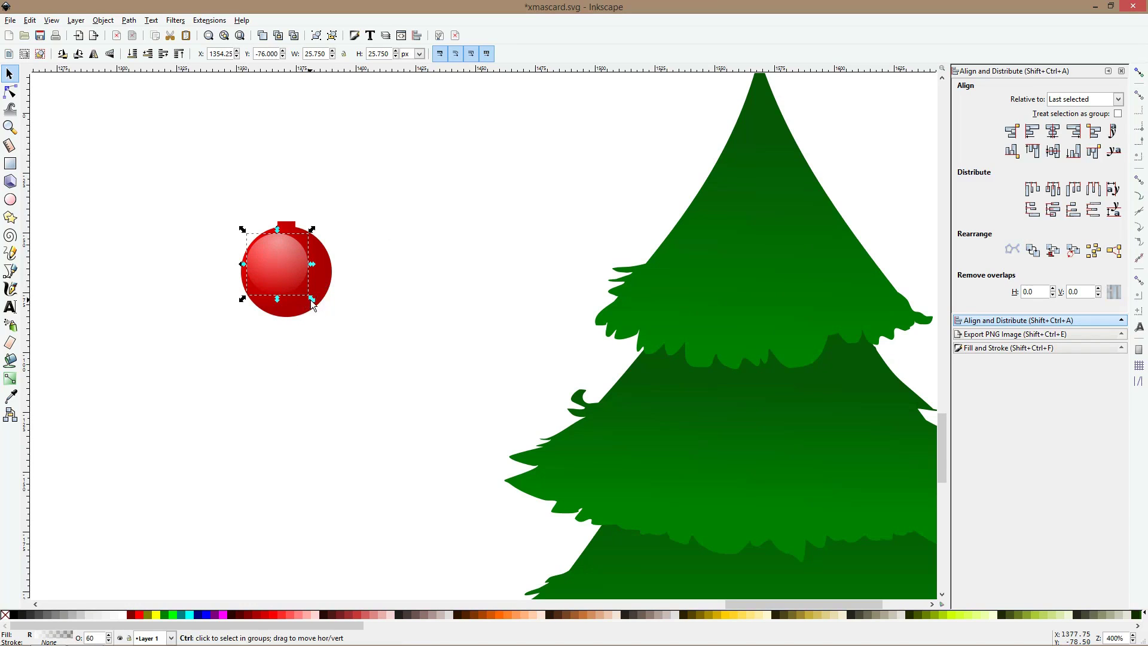
left_click_drag(311, 299, 320, 308)
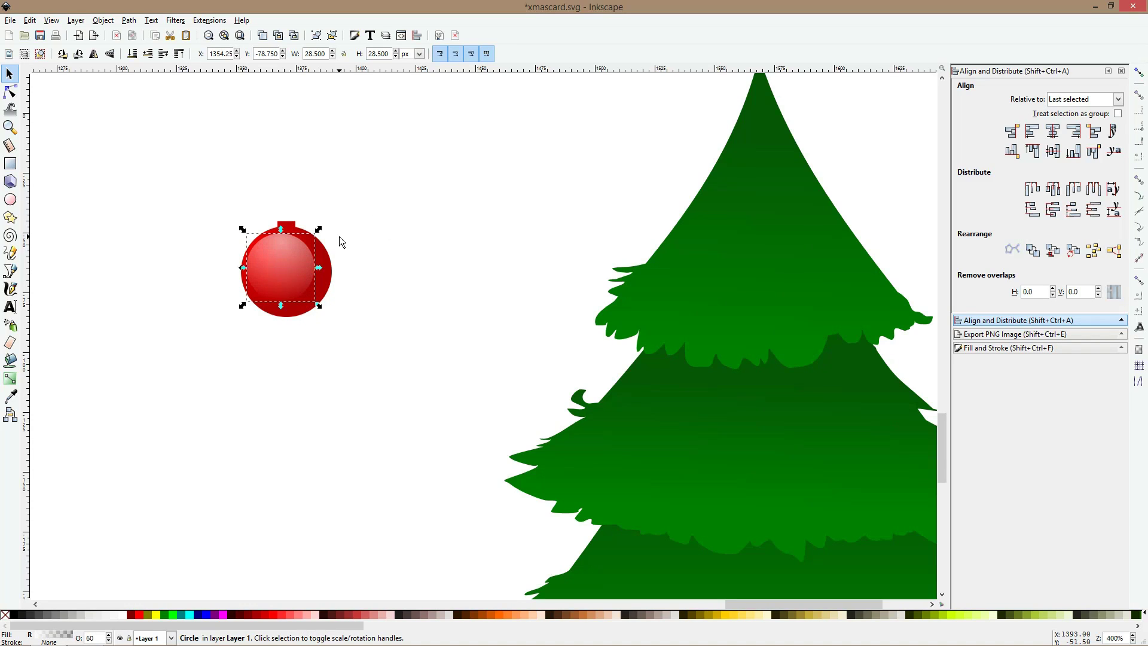
key("ctrl+d")
left_click_drag(318, 268, 273, 243)
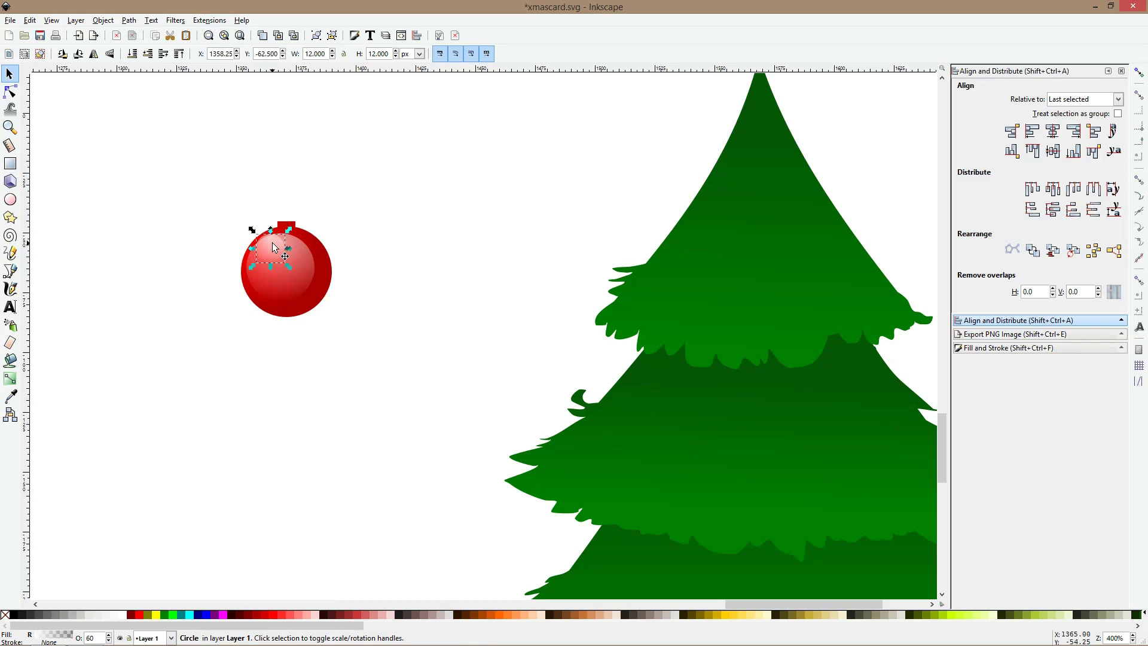
key("Delete")
- Scale the highlight circle proportionally to about 21.25 px, keeping it in the ball's upper-left area
left_click(295, 256)
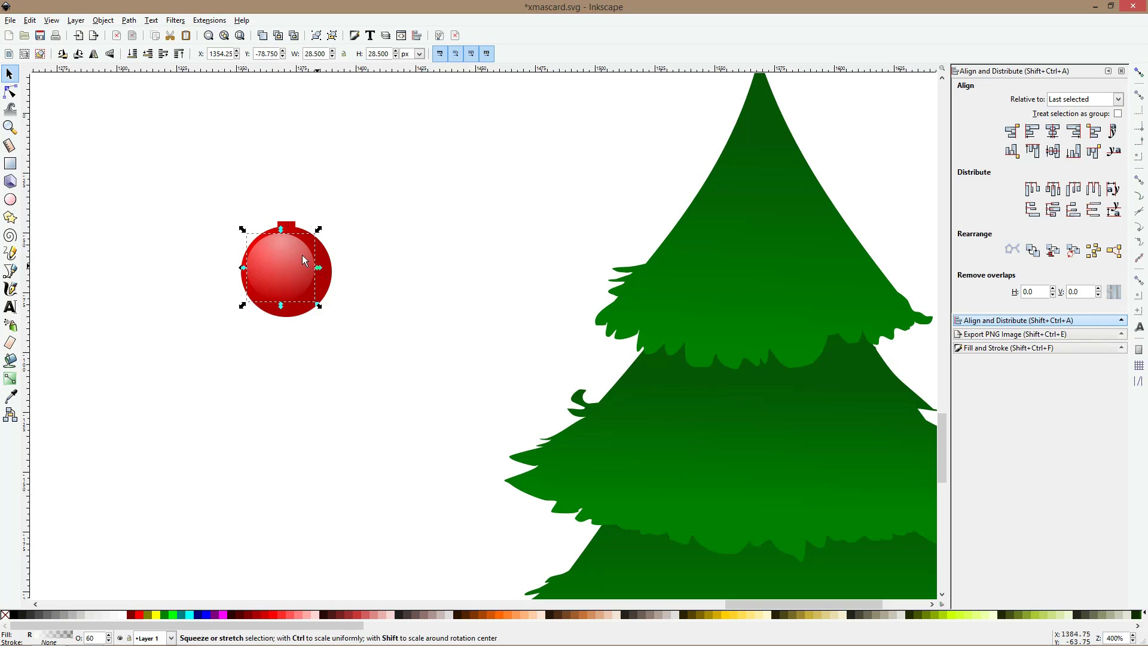
left_click_drag(319, 268, 298, 268)
key("Escape")
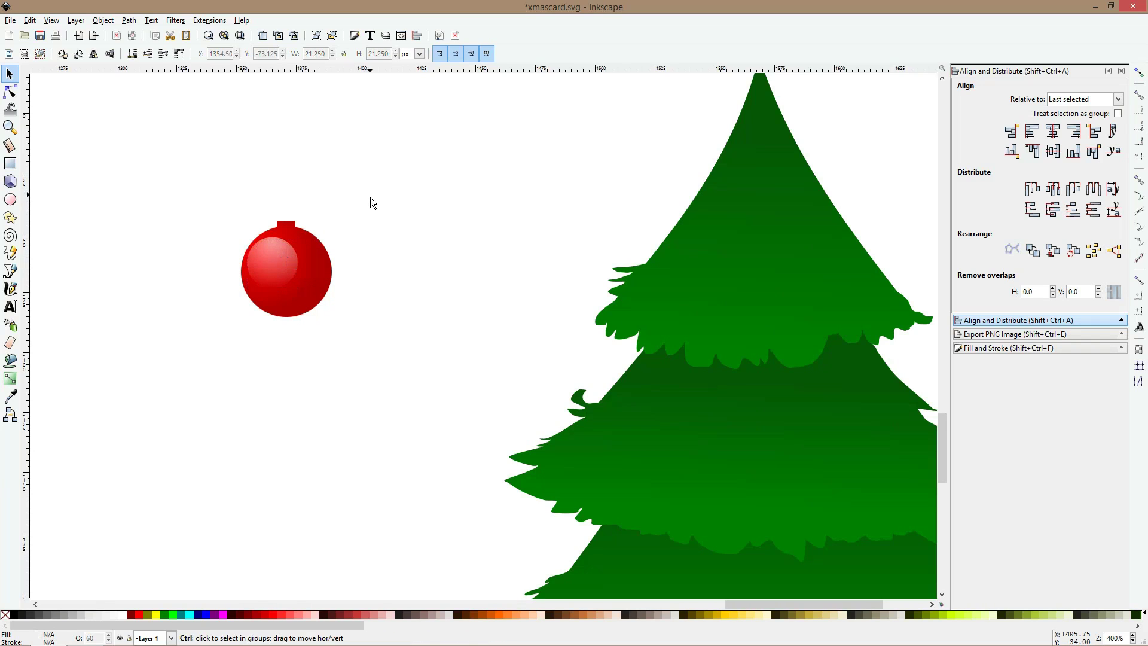
- Group the ball with its highlight into a single ornament
scroll(371, 198, "down", 3, "ctrl")
scroll(342, 191, "up", 4, "ctrl")
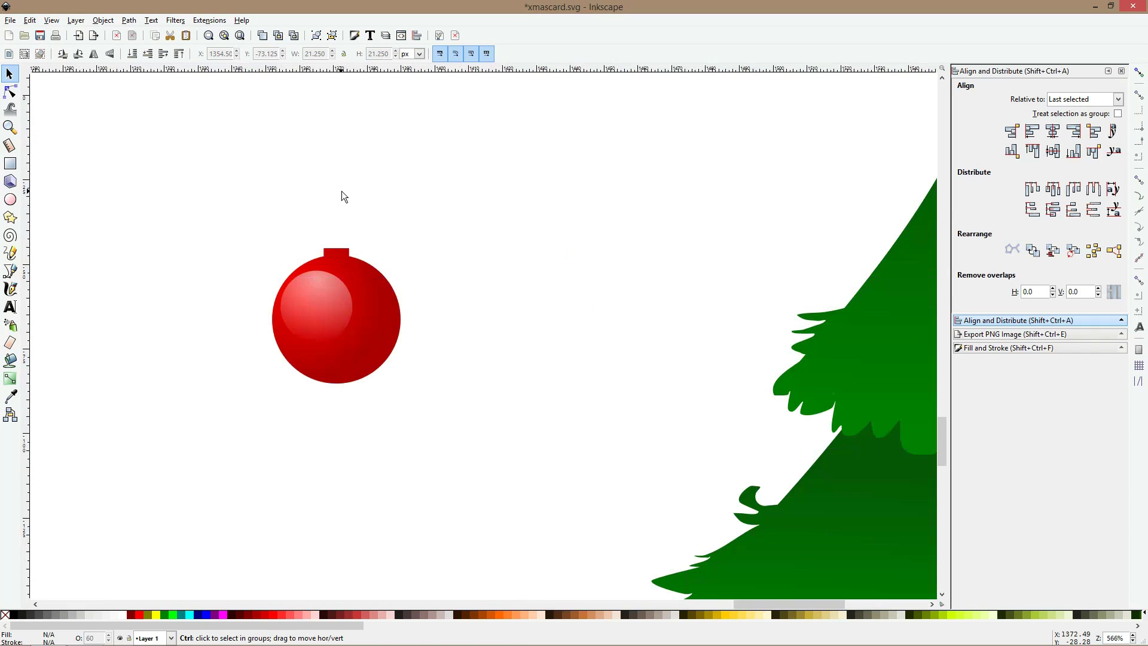
left_click_drag(242, 216, 482, 493)
key("ctrl+g")
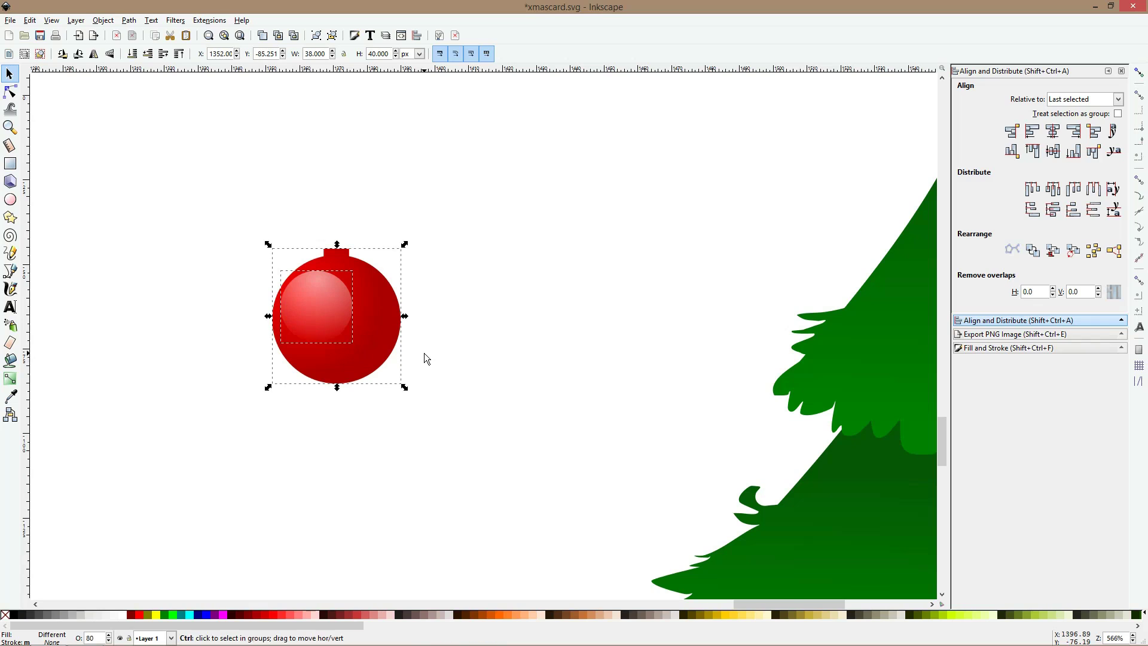
- Scale the ornament to about 17.3 by 18.2 px and place it on the left side of the duplicated tree's top tier
left_click_drag(409, 317, 637, 340)
scroll(378, 339, "down", 2, "ctrl")
left_click_drag(698, 388, 572, 284)
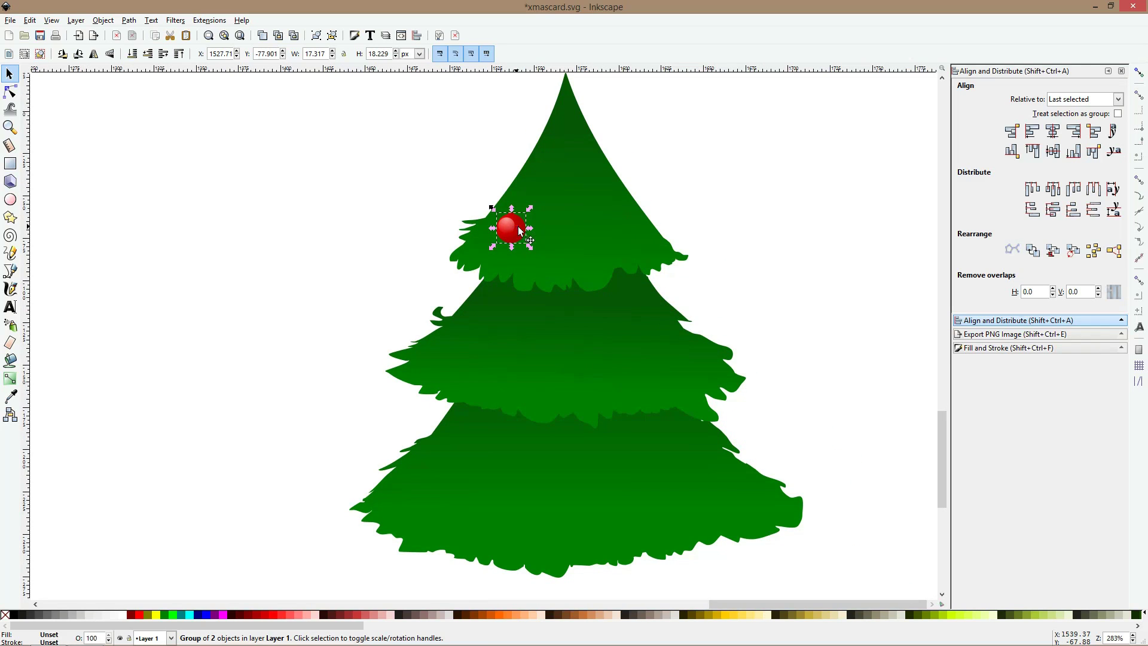
- Stamp copies of the red bauble across all three tiers of the tree
left_click_drag(515, 225, 590, 188)
key("space")
key("space")
left_click_drag(589, 188, 635, 280)
key("space")
left_click_drag(635, 279, 499, 337)
left_click_drag(645, 378, 549, 453)
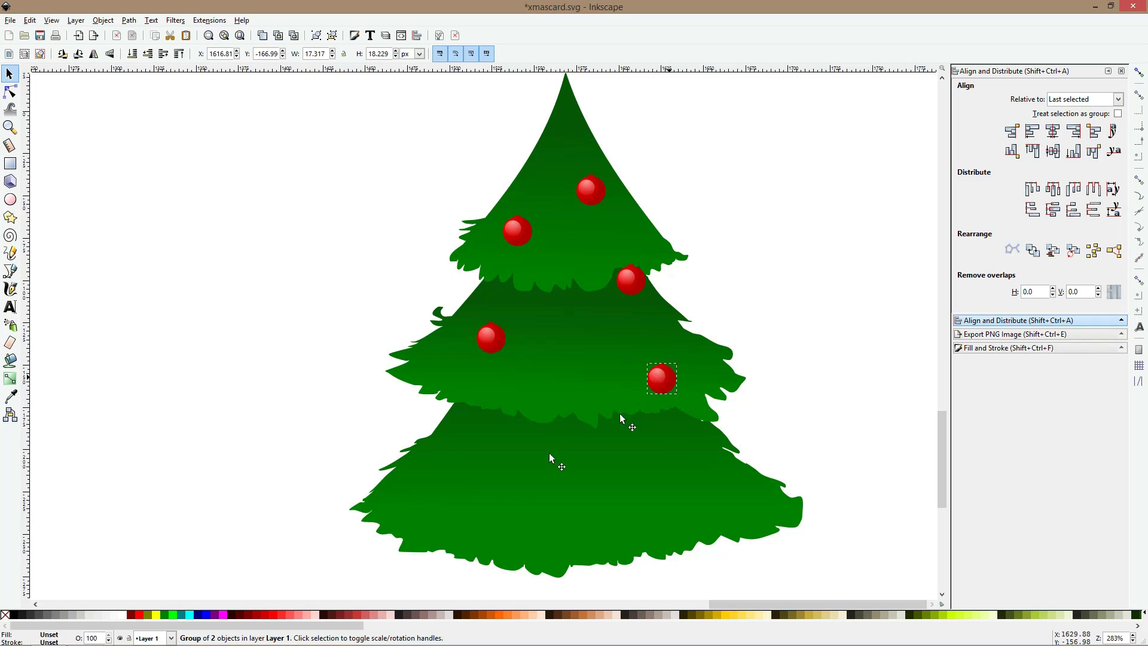
key("space")
mouse_move(460, 456)
left_mouse_down()
mouse_move(600, 521)
mouse_move(678, 485)
left_mouse_up()
key("space")
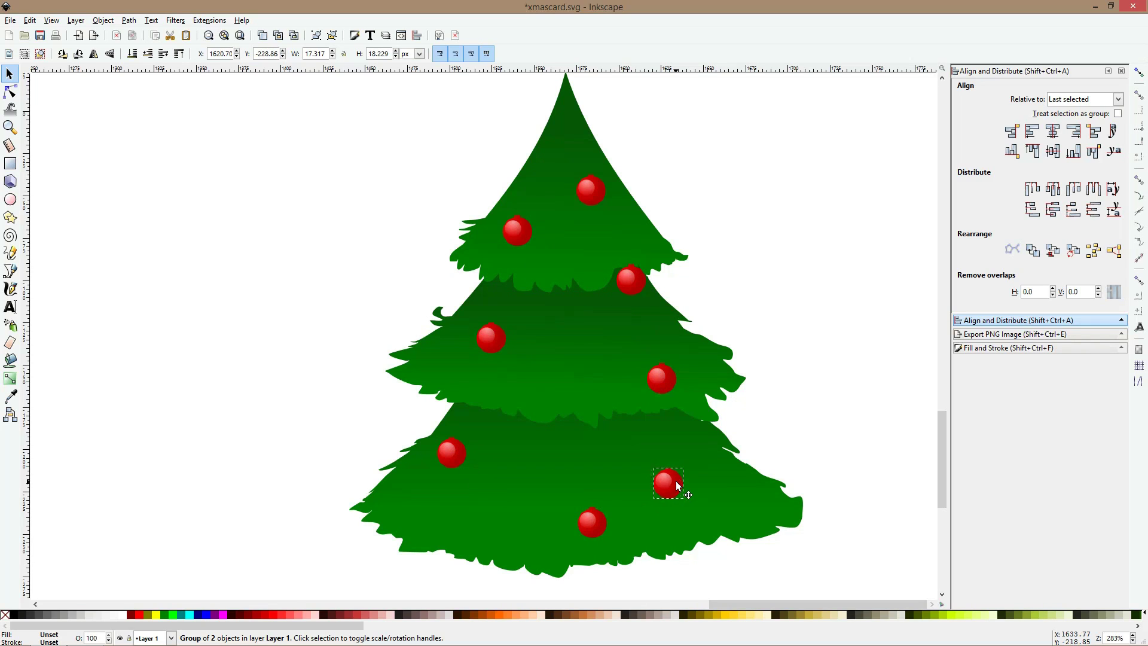
key("space")
left_click_drag(608, 398, 585, 369)
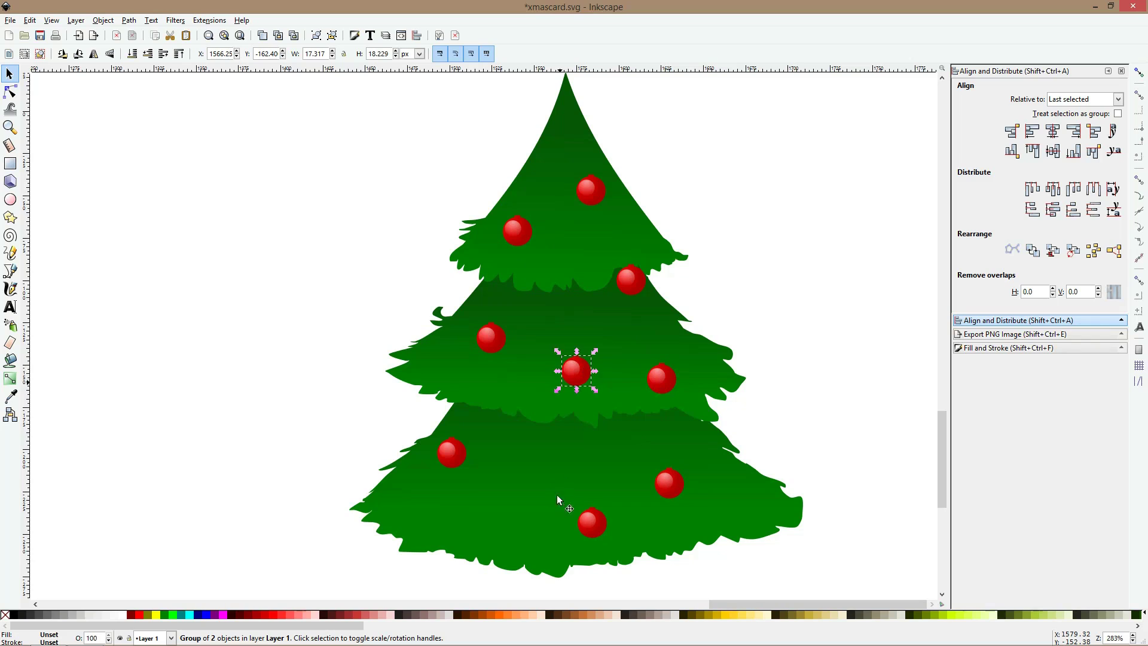
left_click(591, 518)
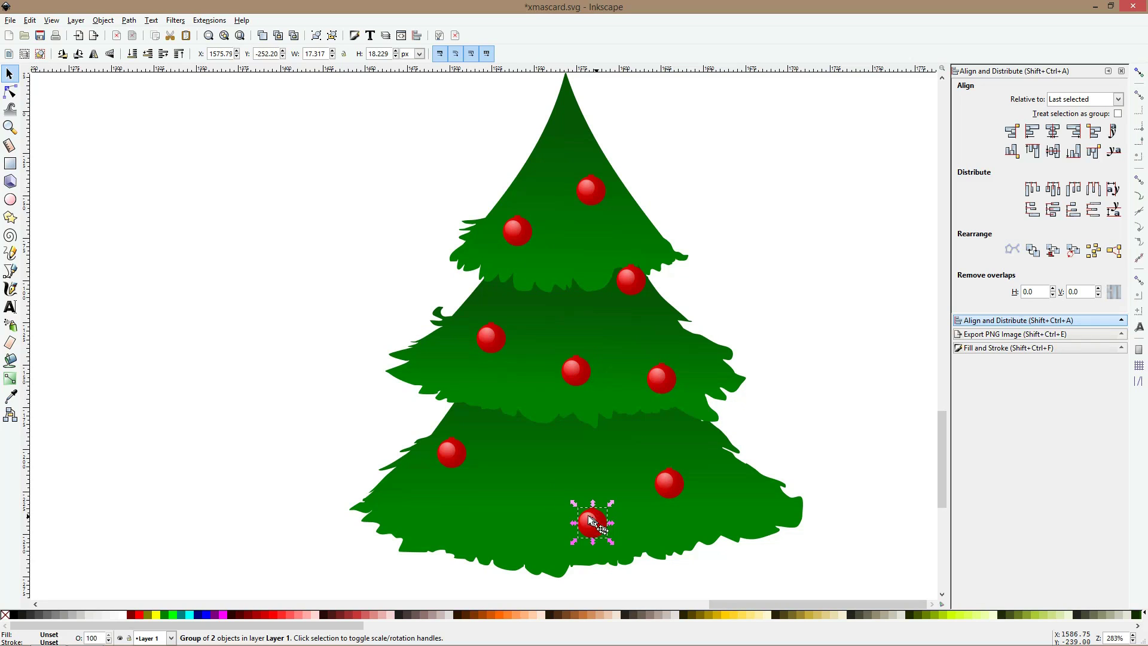
- Place a scaled-down copy of a red bauble, about 11.3 by 11.9 px, in the blank area beside the tree
left_click(448, 453)
left_click_drag(448, 453, 241, 293)
scroll(241, 293, "up", 3, "ctrl")
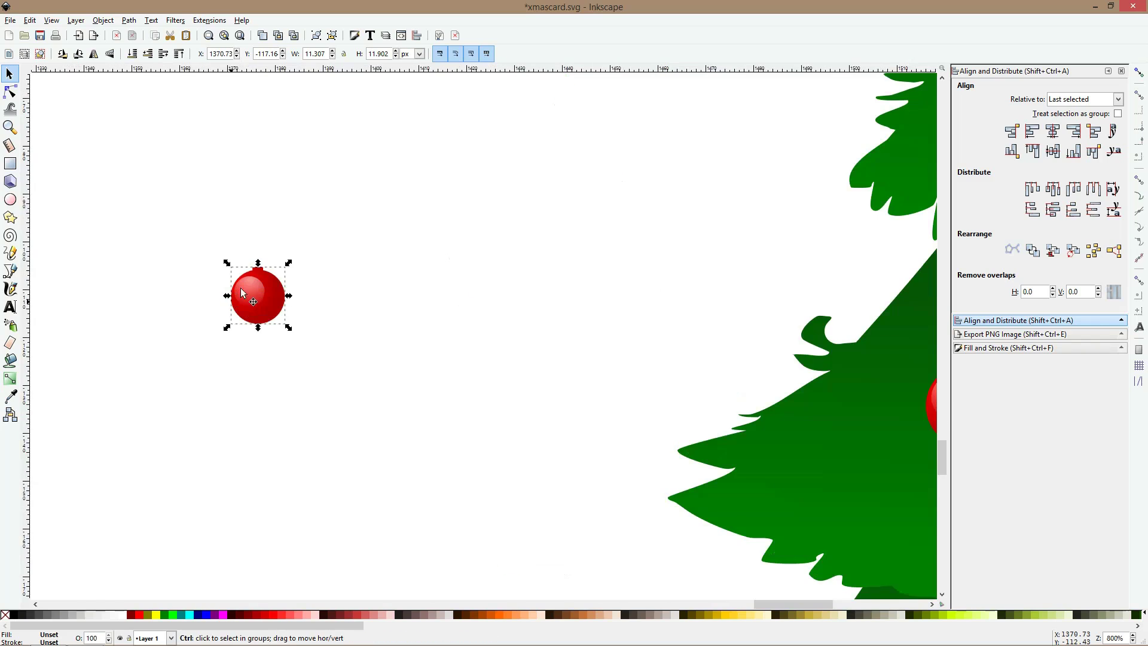
- Recolour the small bauble's gradient to a white centre and a very light grey outer stop
left_click(270, 268, "ctrl")
left_click(10, 396)
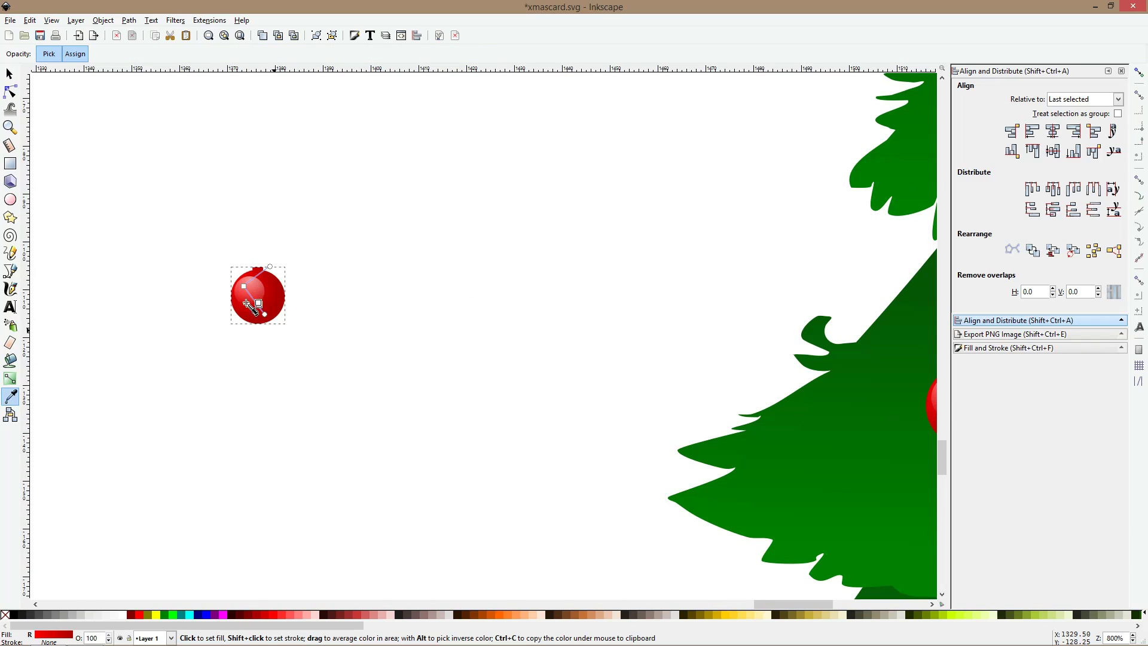
left_click(311, 614)
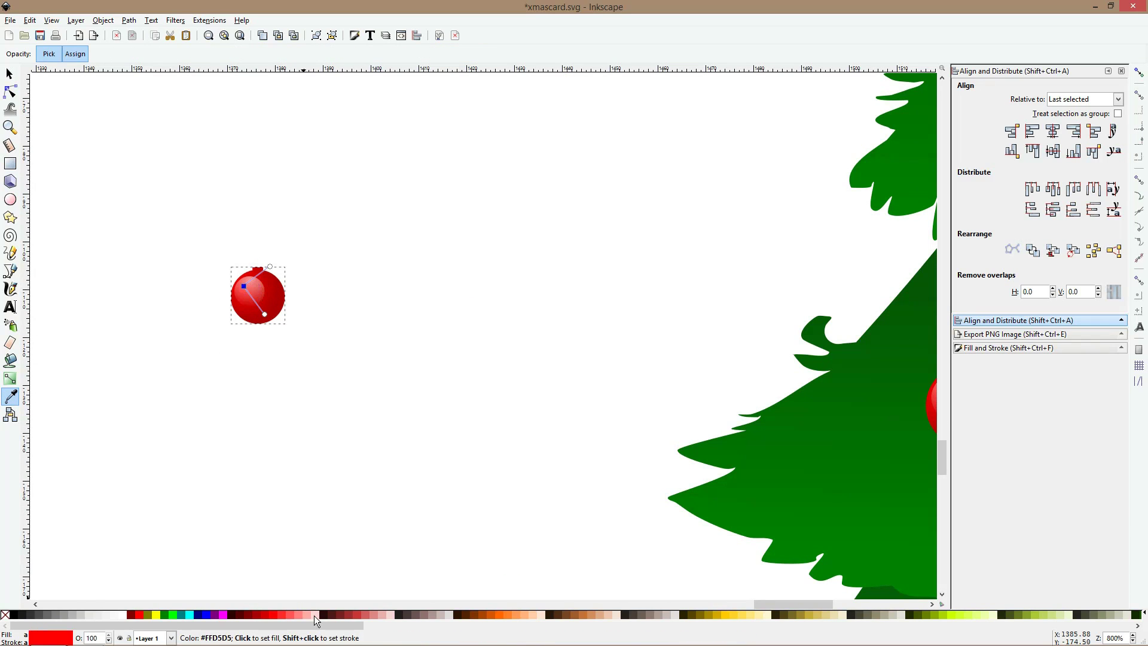
left_click(265, 314)
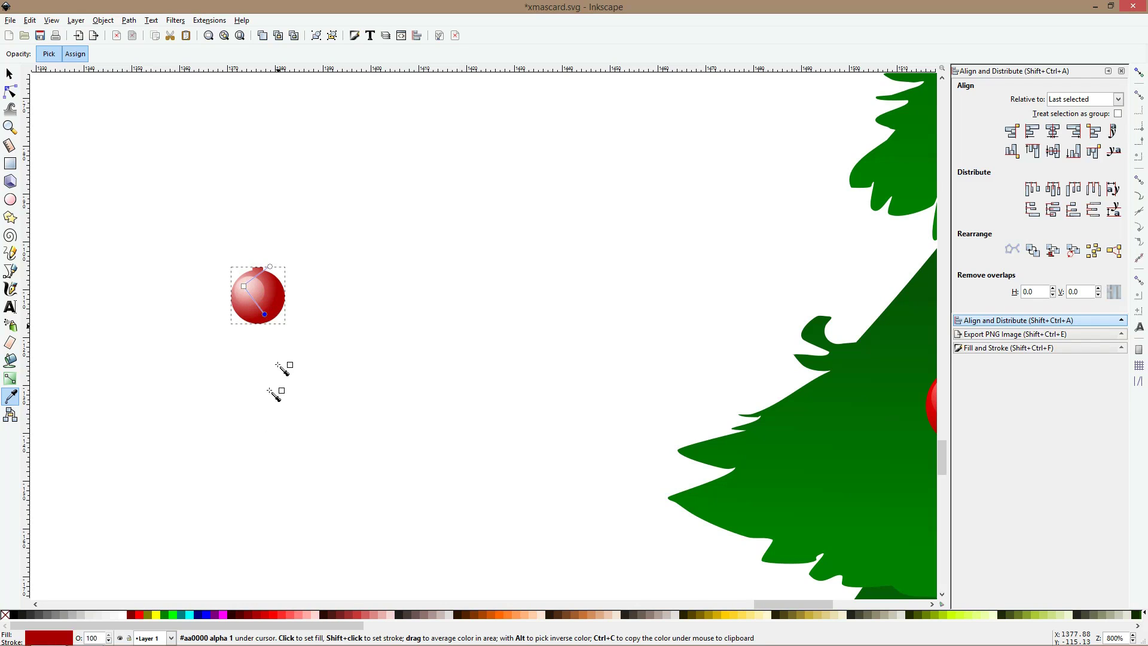
left_click(106, 612)
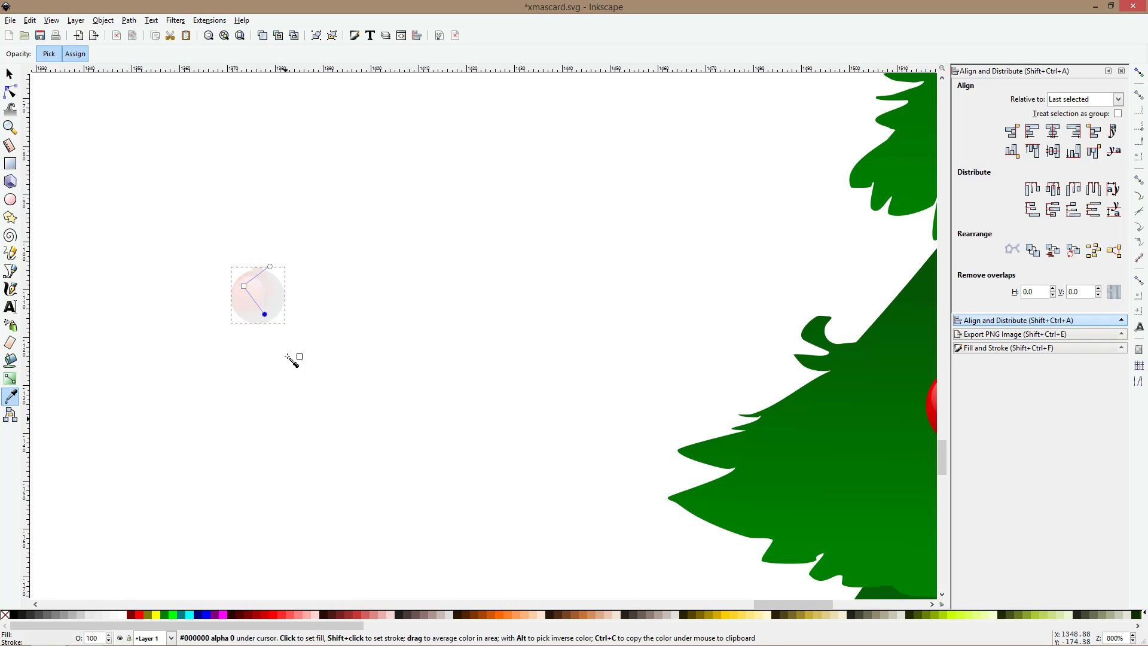
left_click(244, 286)
left_click(120, 615)
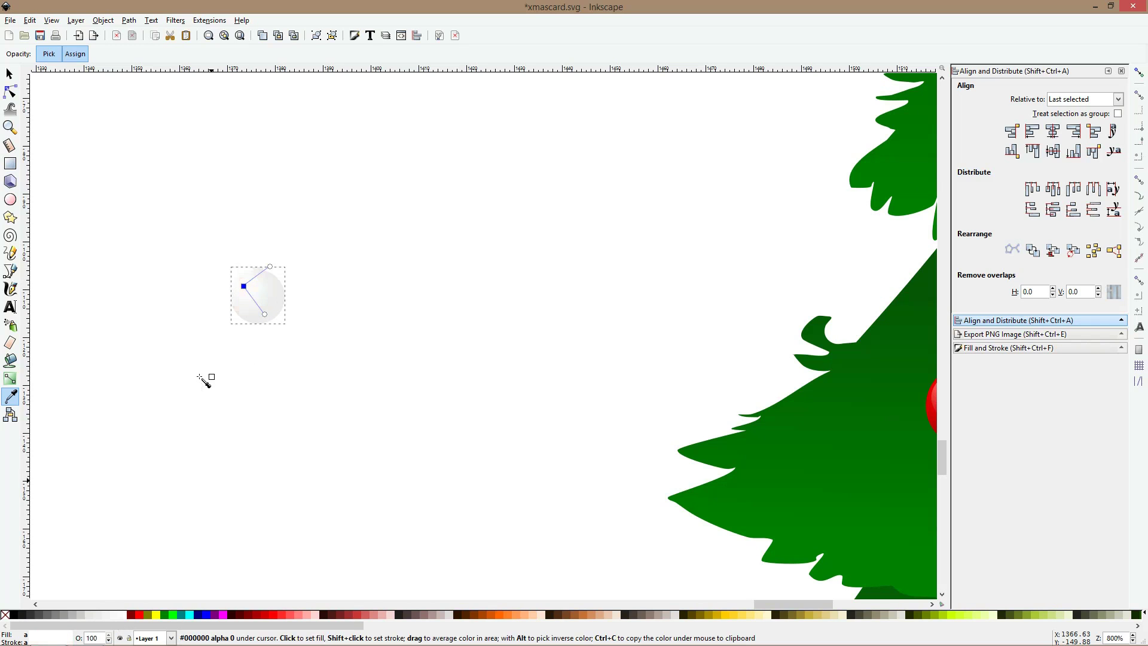
key("F1")
left_click(371, 473)
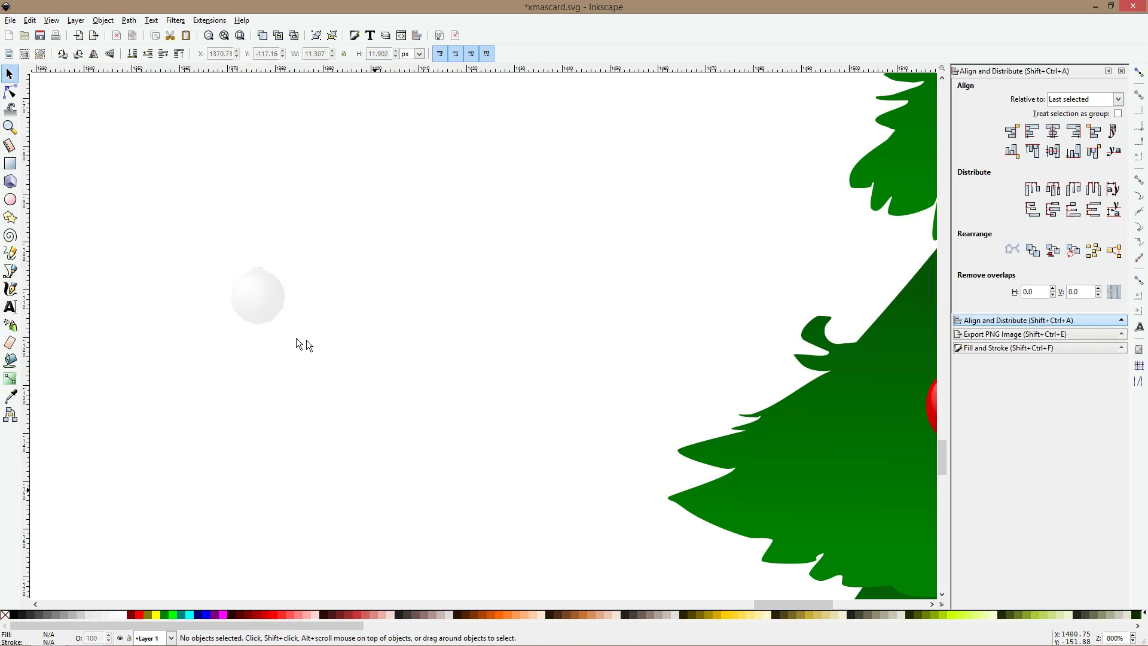
- Stamp copies of the small white bauble among the red ones across all three tiers of the tree
scroll(344, 357, "down", 3)
left_click_drag(312, 341, 638, 266)
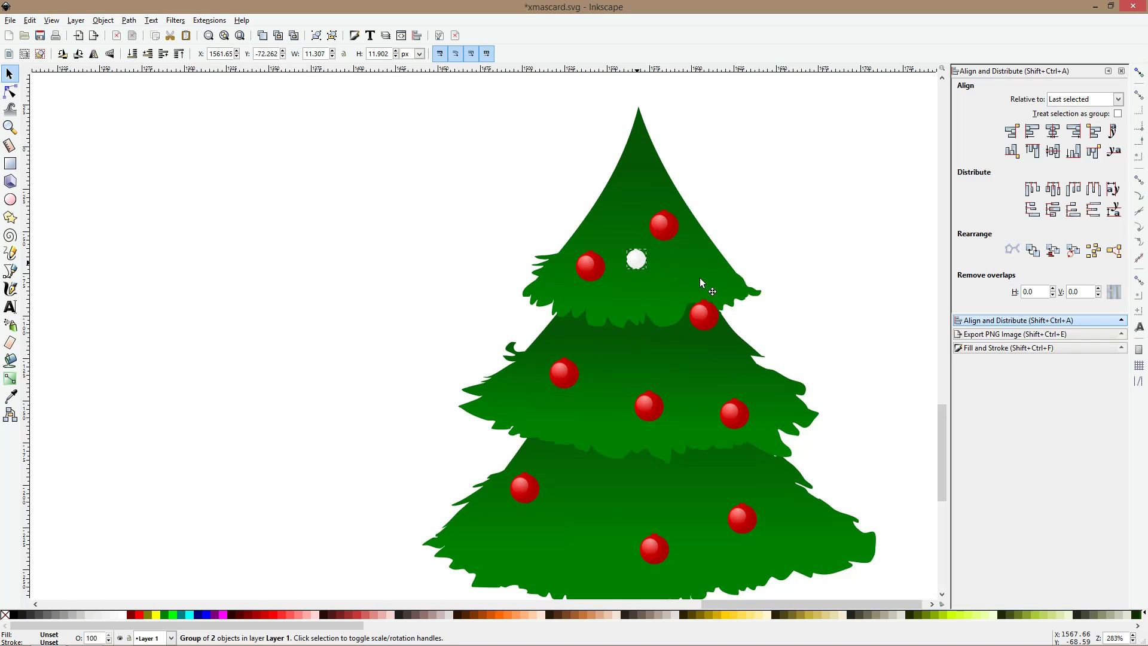
key("space")
mouse_move(701, 282)
left_mouse_down()
mouse_move(635, 385)
mouse_move(622, 367)
mouse_move(660, 404)
mouse_move(692, 406)
mouse_move(686, 418)
mouse_move(564, 538)
mouse_move(577, 506)
left_mouse_up()
key("space")
key("space")
key("space")
key("space")
mouse_move(577, 505)
left_mouse_down()
mouse_move(681, 552)
mouse_move(607, 551)
mouse_move(769, 513)
mouse_move(792, 467)
mouse_move(749, 467)
left_mouse_up()
key("space")
key("space")
- Delete the spare white bauble and move the one beside the lowest red bauble slightly up within the bottom tier
left_click_drag(647, 250, 443, 303)
key("Delete")
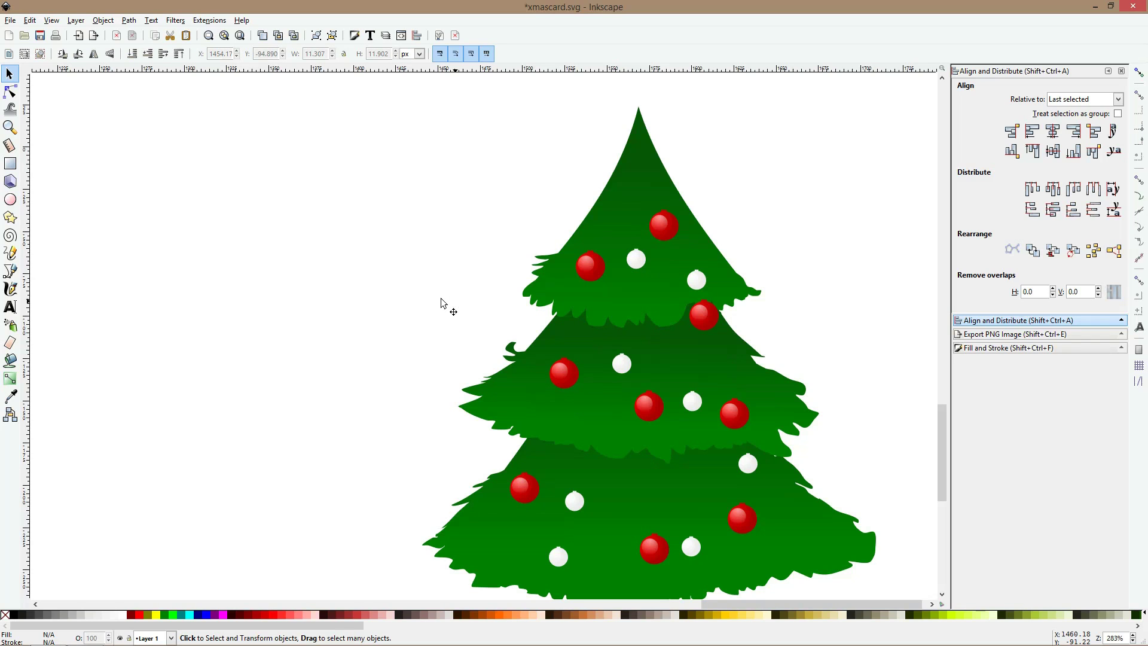
left_click_drag(690, 543, 682, 505)
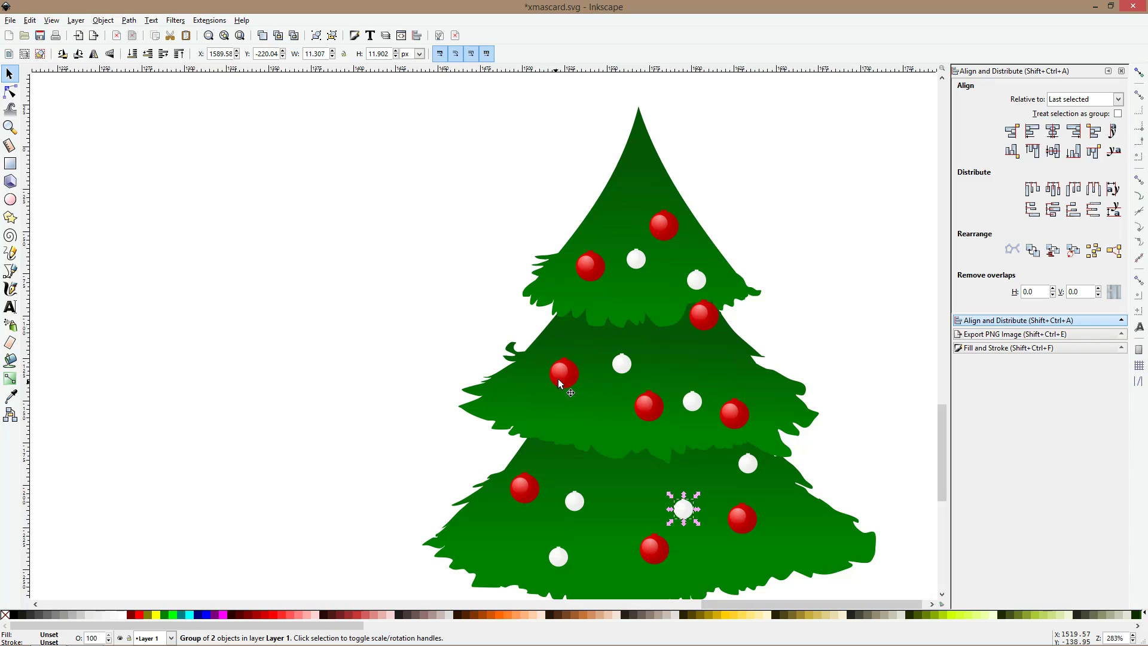
- Draw a five-pointed star about 48 px wide in the blank area beside the tree and fill it yellow
left_click(10, 199)
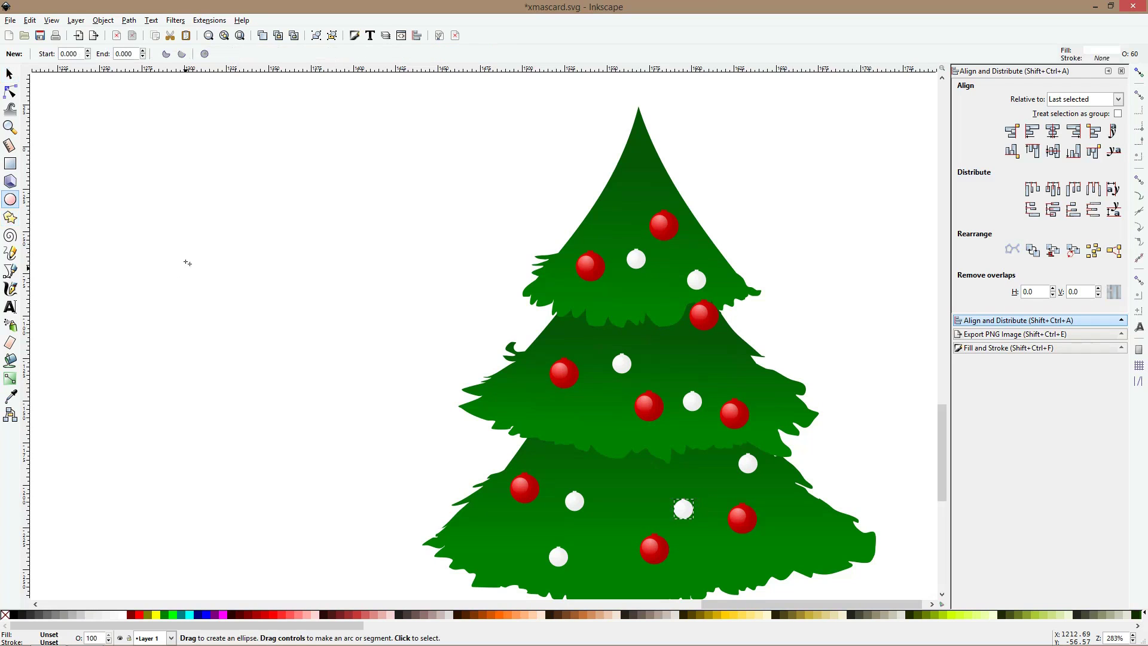
left_click(11, 219)
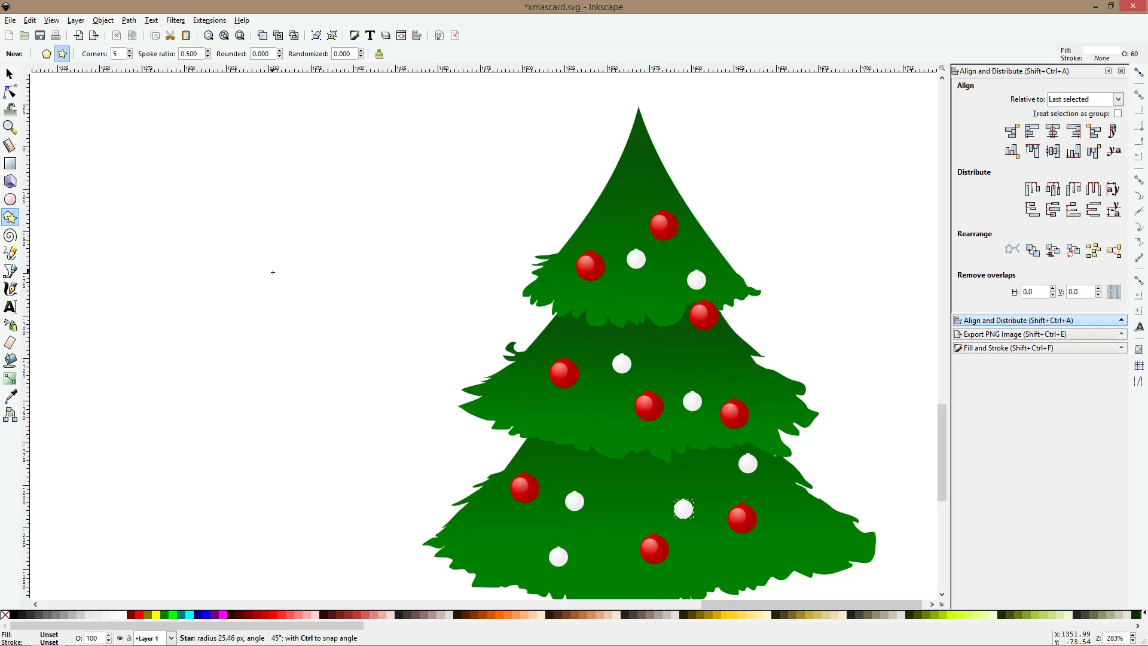
left_click_drag(273, 272, 273, 273)
left_click(158, 615)
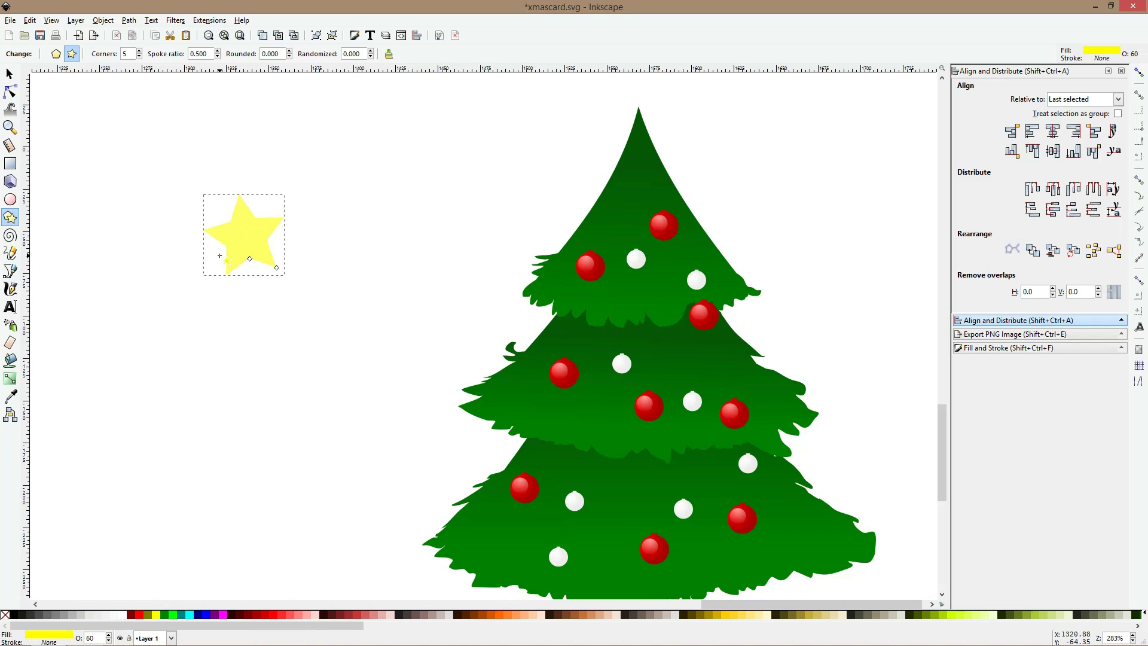
- Set the yellow star's opacity to 100%
key("s")
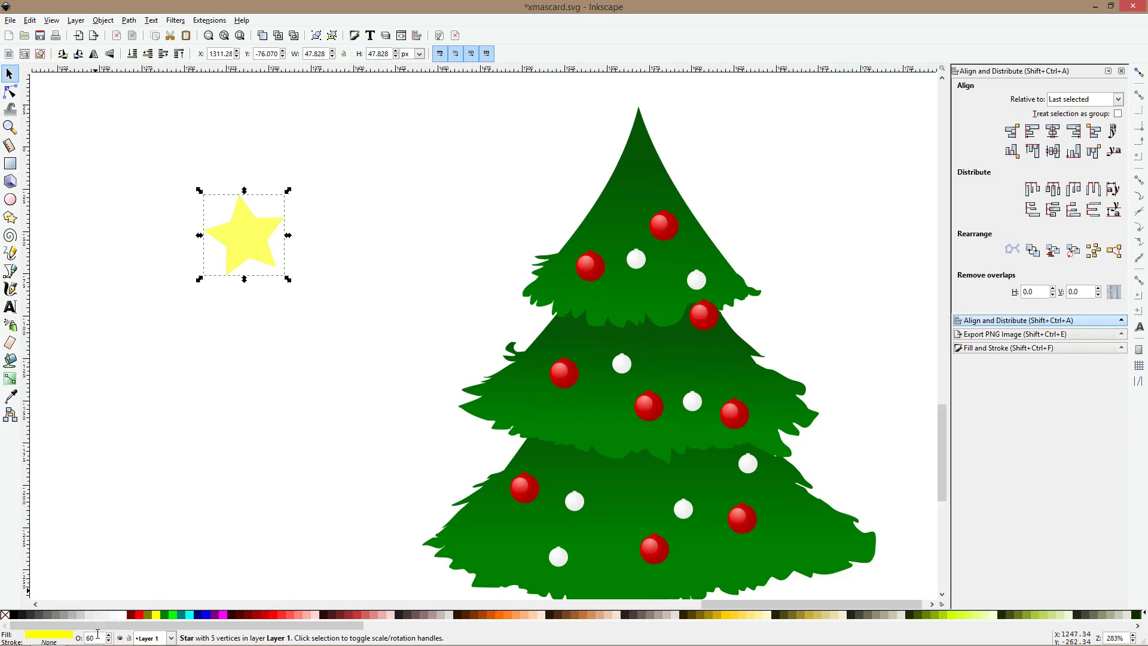
key("BackSpace")
key("BackSpace")
type("100")
key("Return")
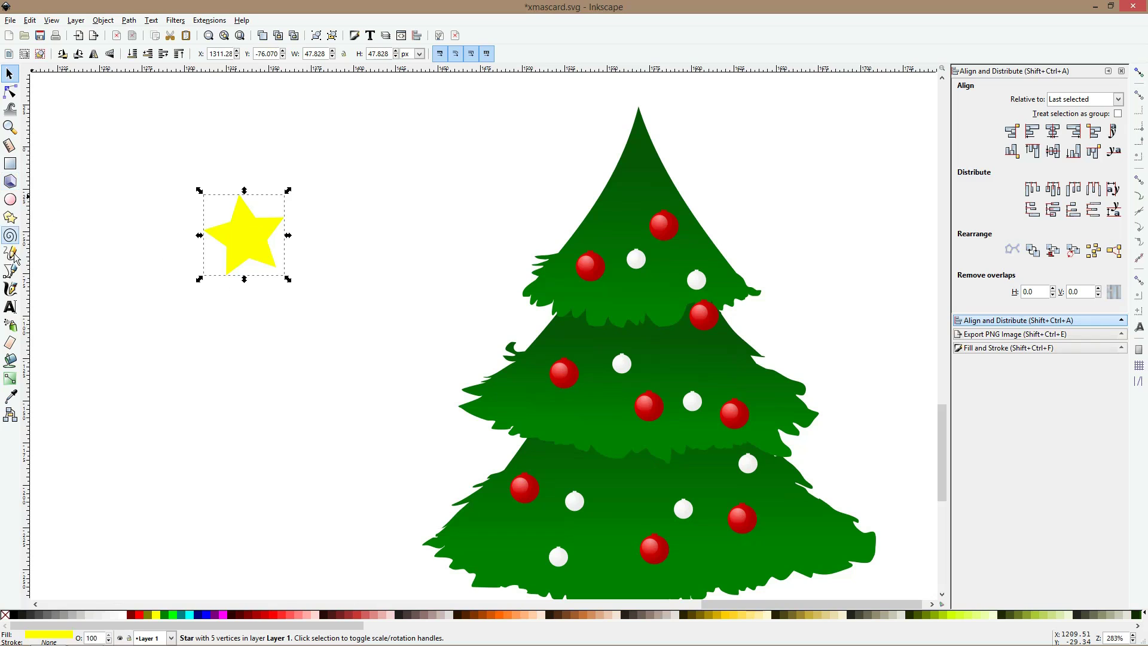
- Reshape the star with 0.120 rounding and a smaller tip radius, about 42 px wide, and recolour it golden yellow
left_click(10, 92)
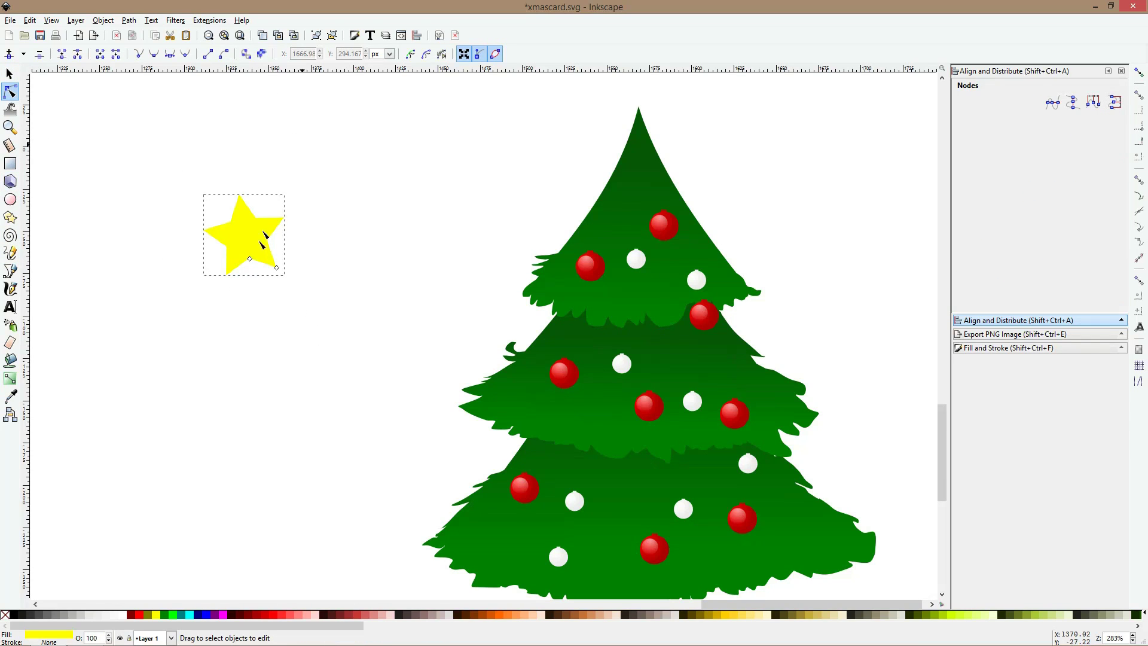
left_click(10, 218)
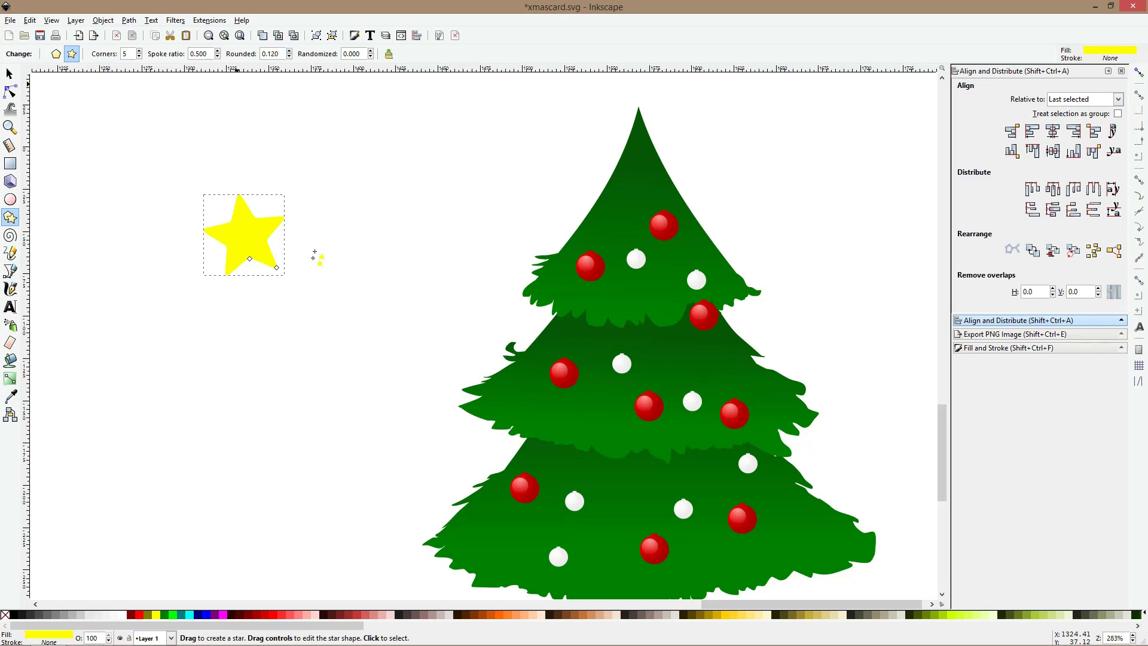
left_click_drag(279, 268, 274, 264)
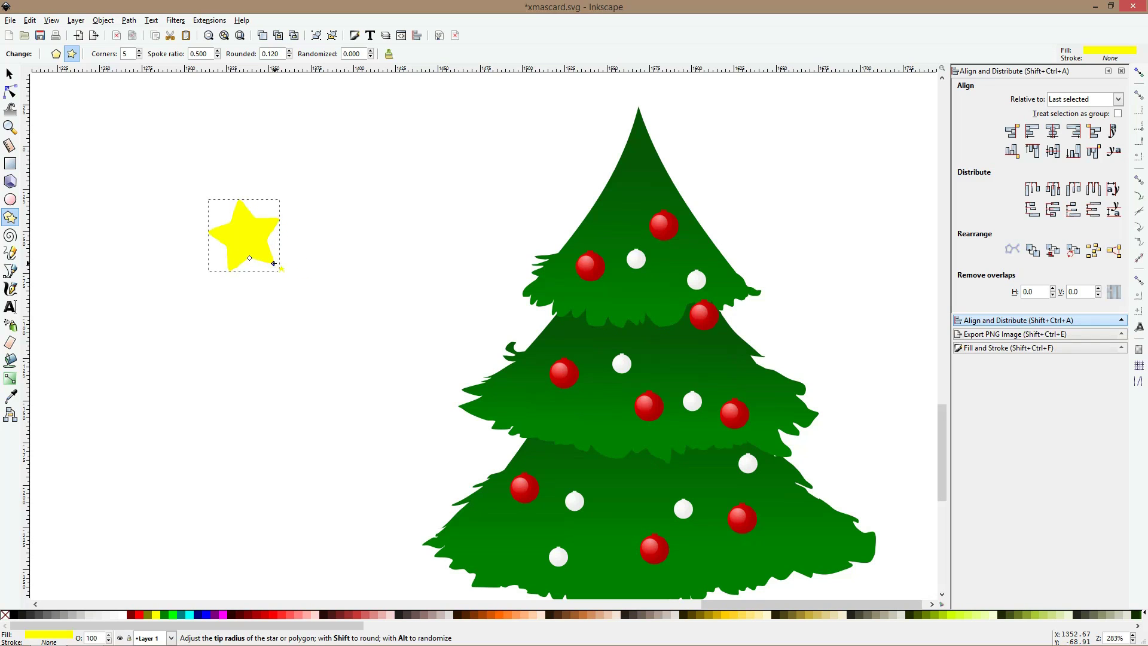
key("s")
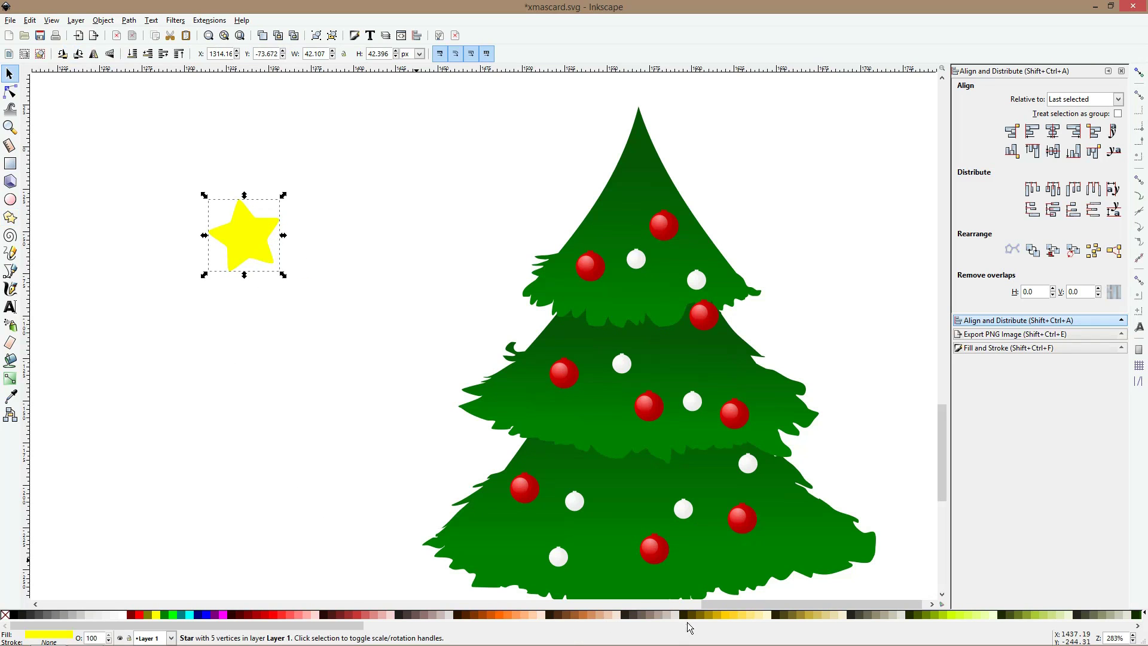
left_click(729, 615)
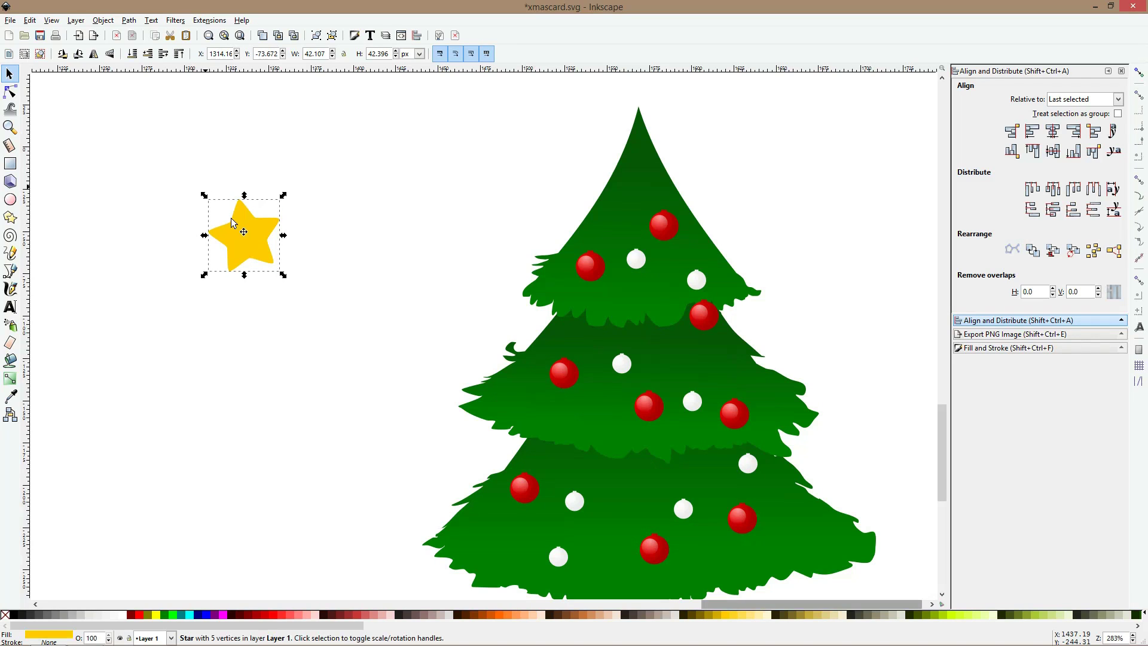
- Shrink the golden star to about 11 px wide and stamp copies onto the tree's middle and bottom tiers
left_click_drag(234, 223, 542, 549)
left_click(277, 246)
left_click(308, 247)
key("space")
key("space")
key("space")
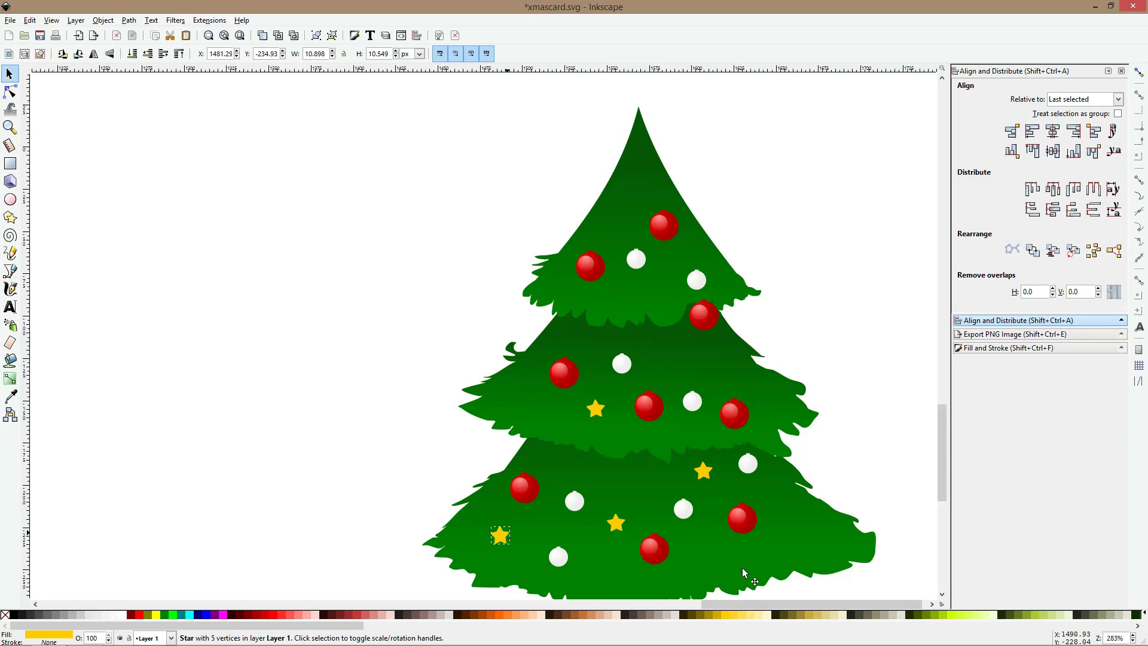
- Stamp further star copies over the remaining gaps up to the top tier and delete the spare star
key("space")
left_click_drag(743, 569, 794, 532)
key("space")
left_click_drag(794, 532, 721, 363)
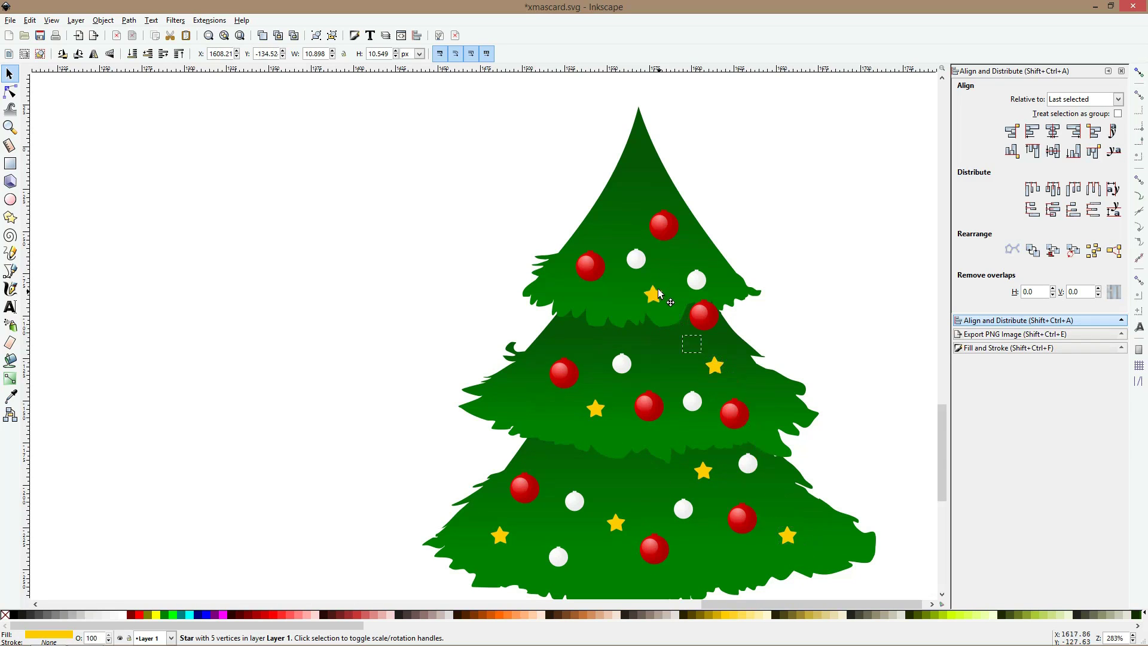
key("space")
left_click_drag(658, 293, 619, 231)
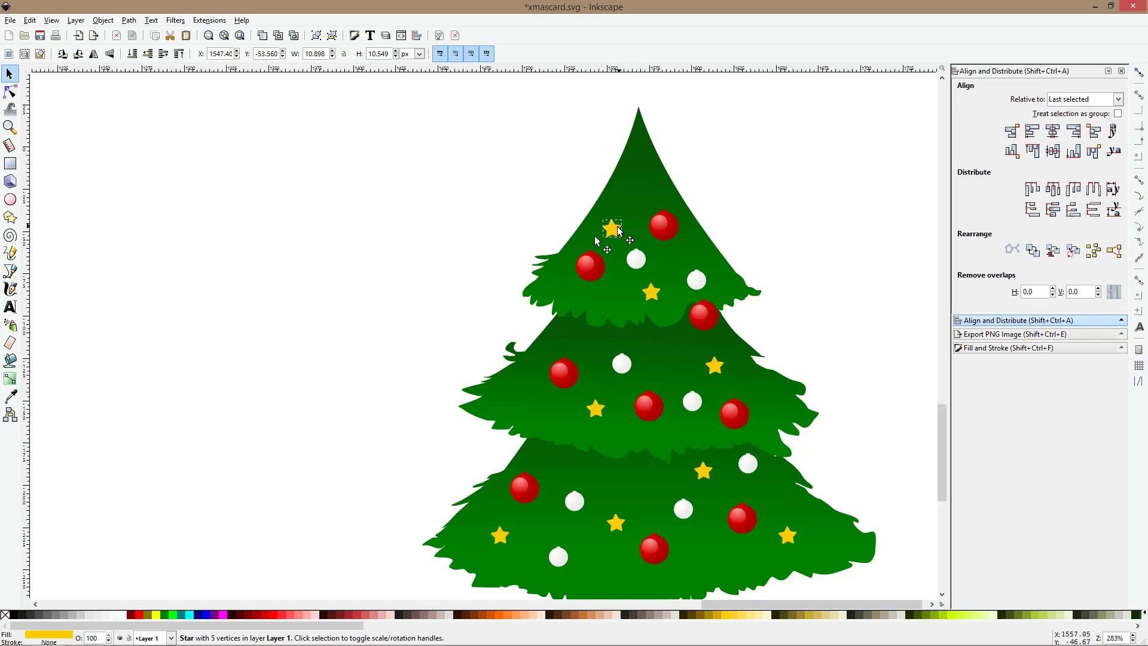
key("space")
left_click_drag(550, 288, 459, 325)
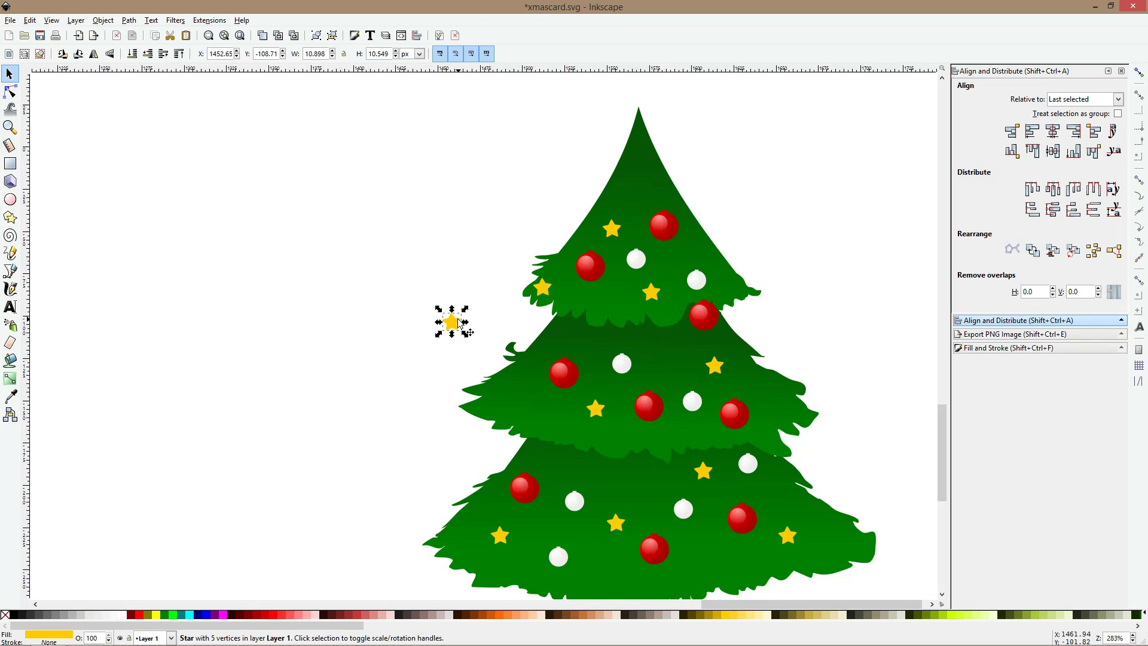
key("Delete")
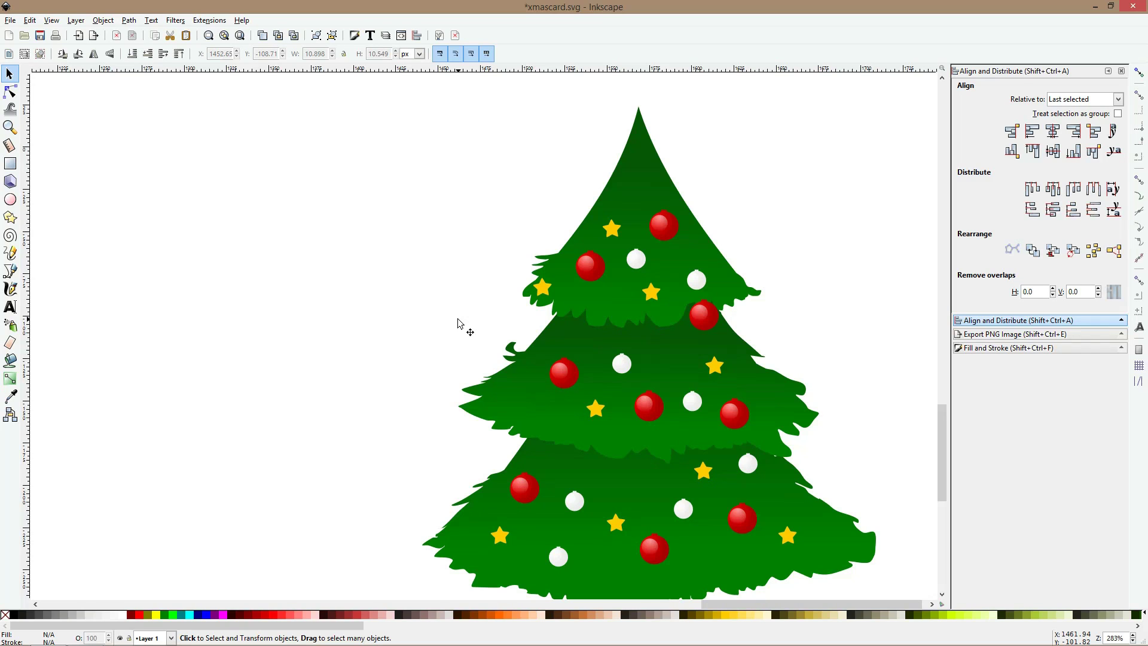
- Draw a straight diagonal line across the tree's top tier with the Bezier tool and give it a light red stroke (ff5555)
left_click(12, 273)
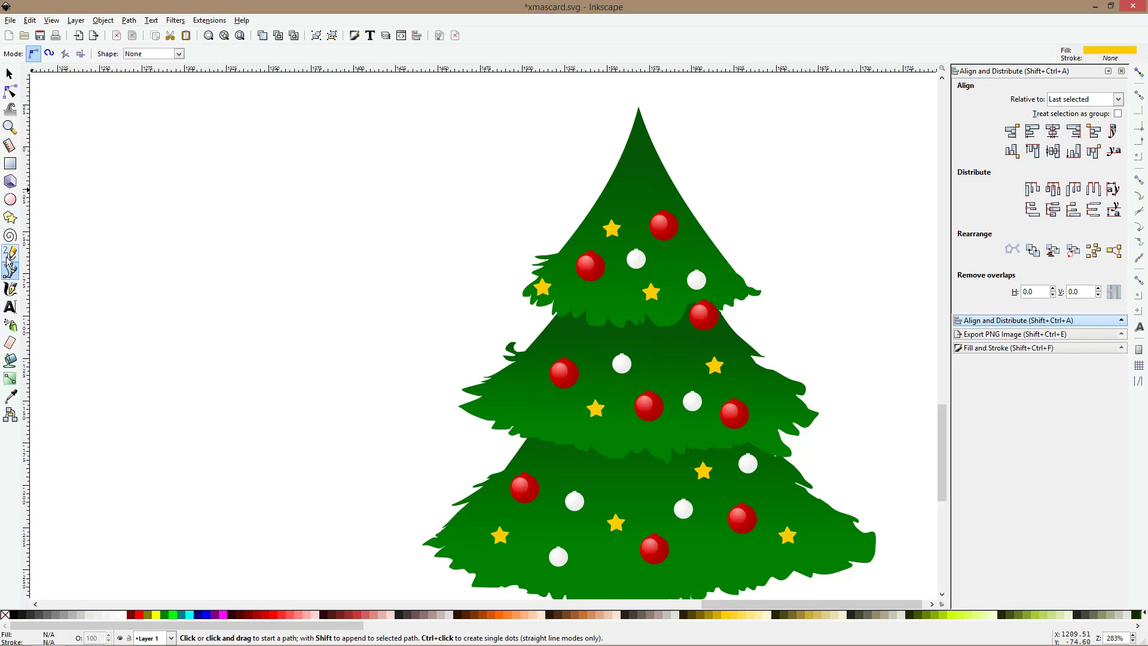
left_click(7, 259)
left_click(9, 271)
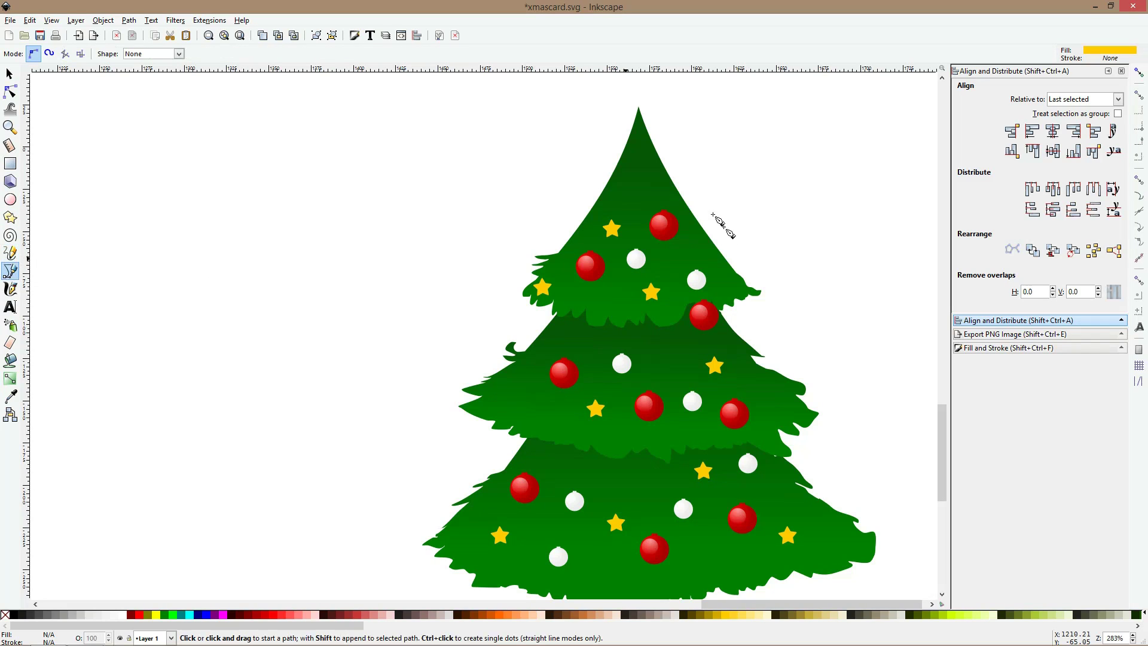
left_click(684, 187)
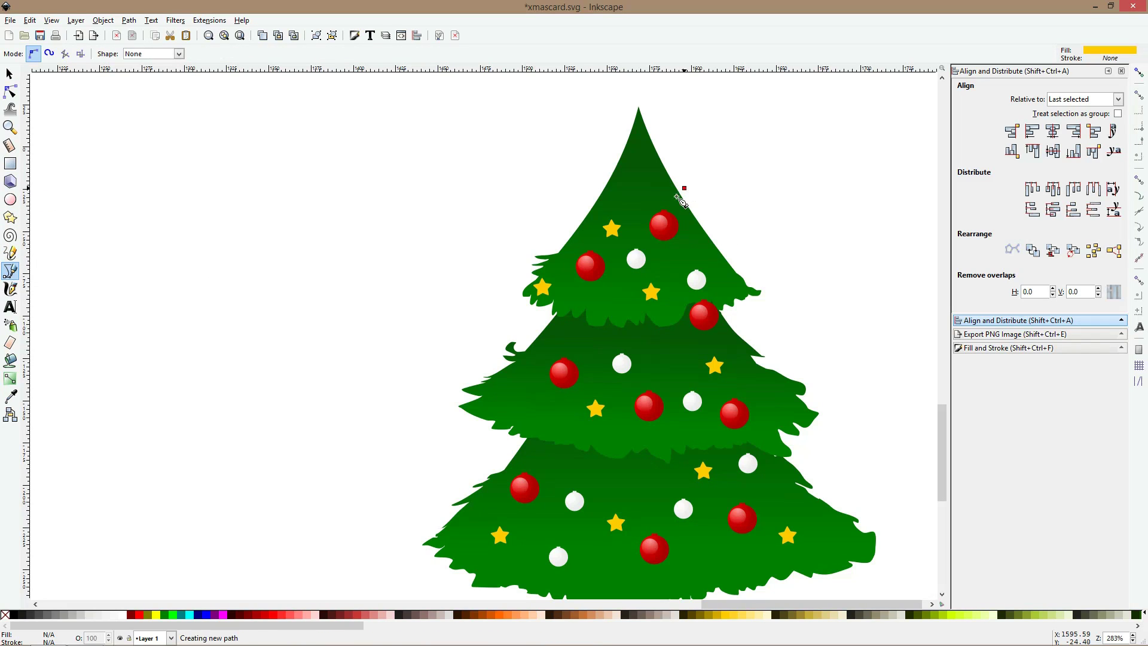
double_click(562, 230)
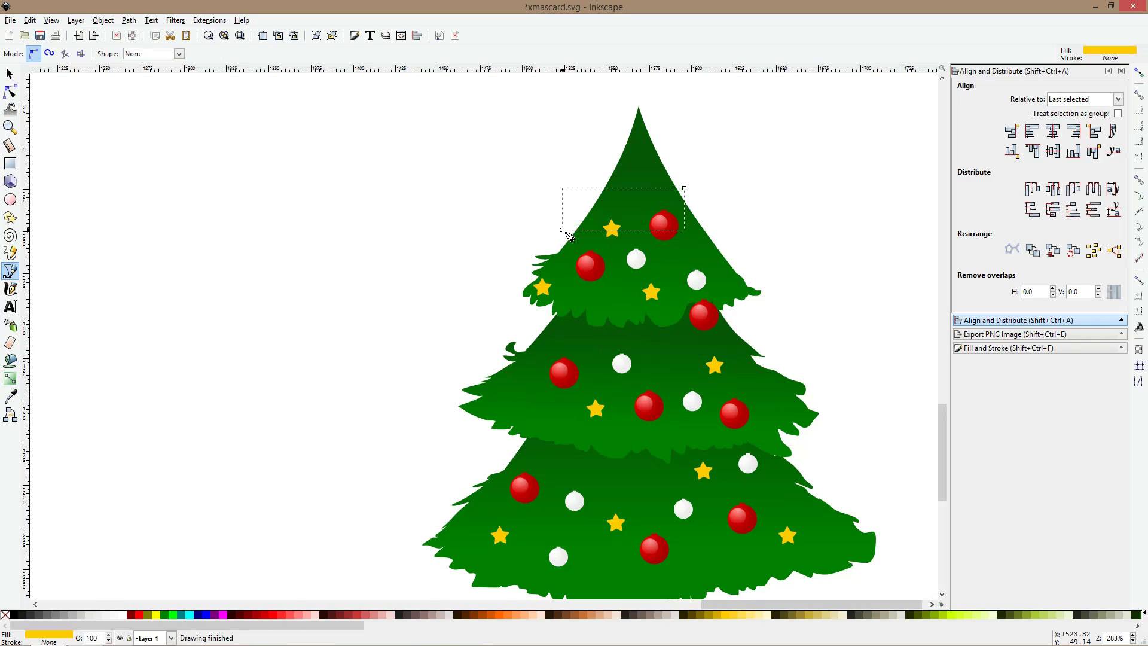
left_click(293, 614, "shift")
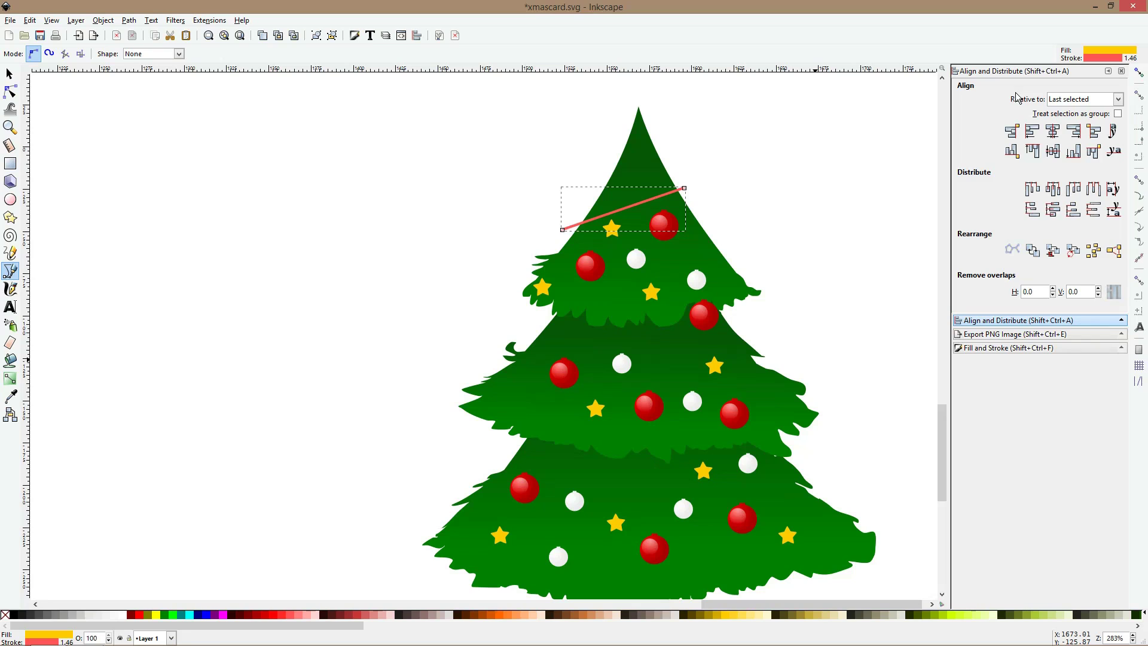
- Remove the fill from the line across the top tier and give it a flat black stroke
key("ctrl+shift+f")
left_click(997, 90)
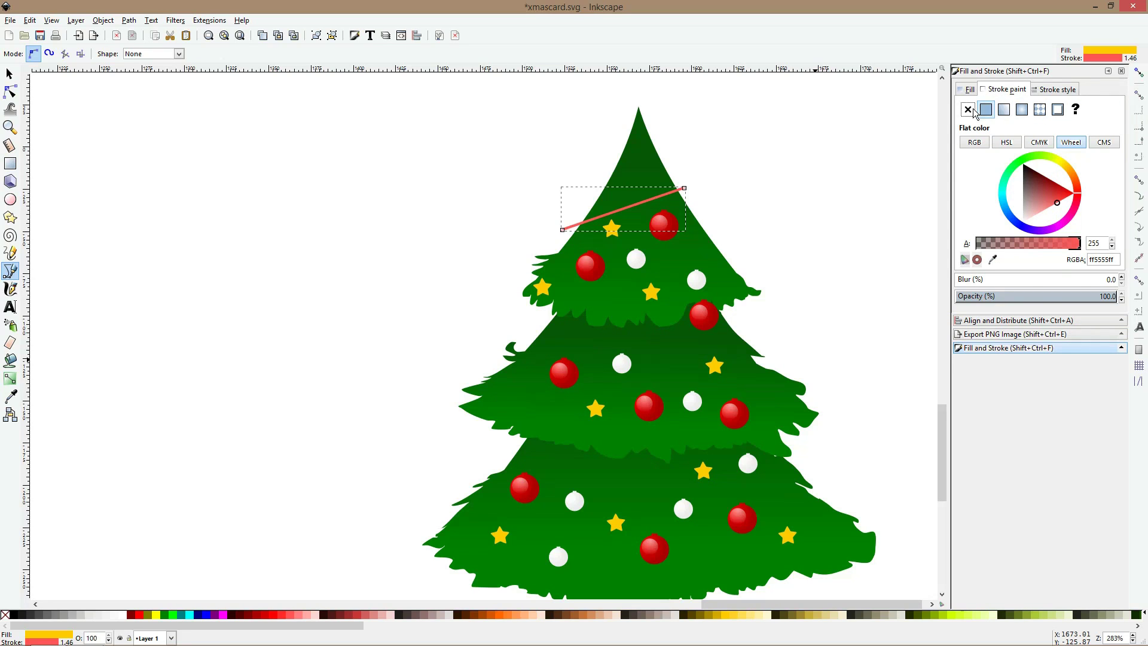
left_click(968, 109)
left_click(968, 89)
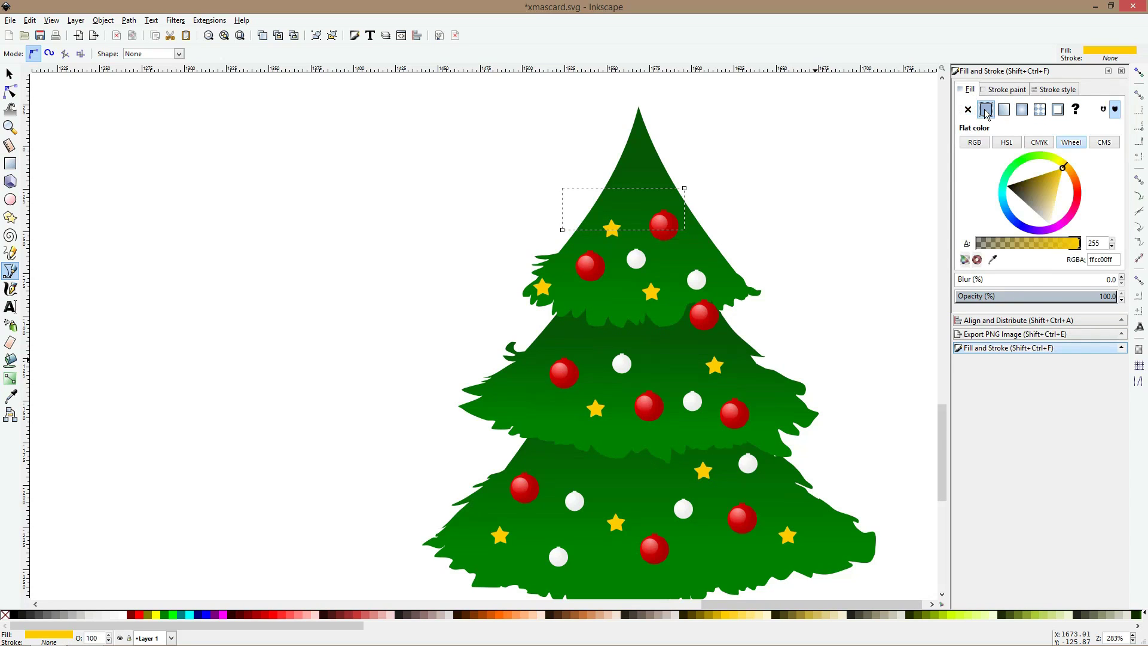
left_click(969, 110)
left_click(1005, 89)
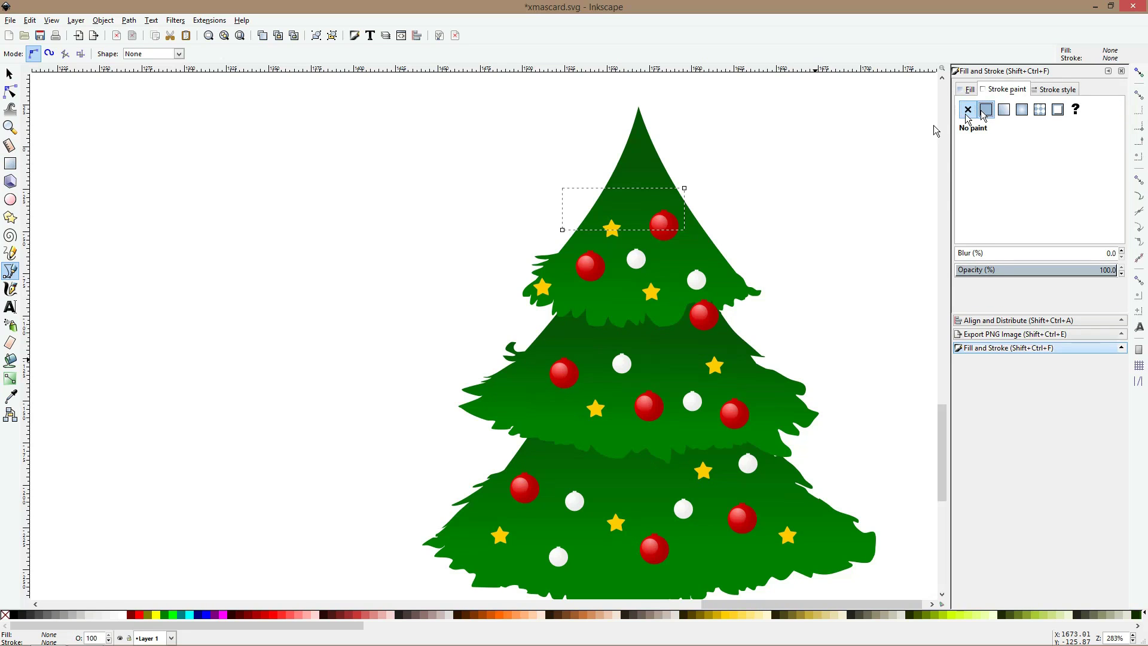
left_click(985, 111)
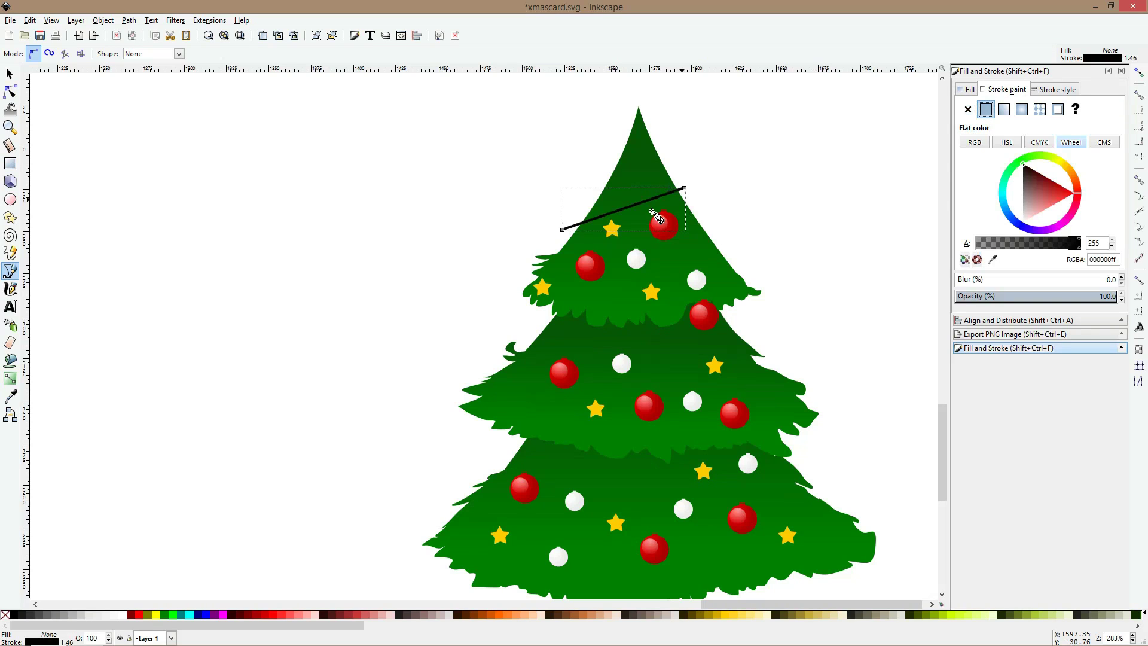
- Set the black line's stroke width to 10 px
left_click(1057, 90)
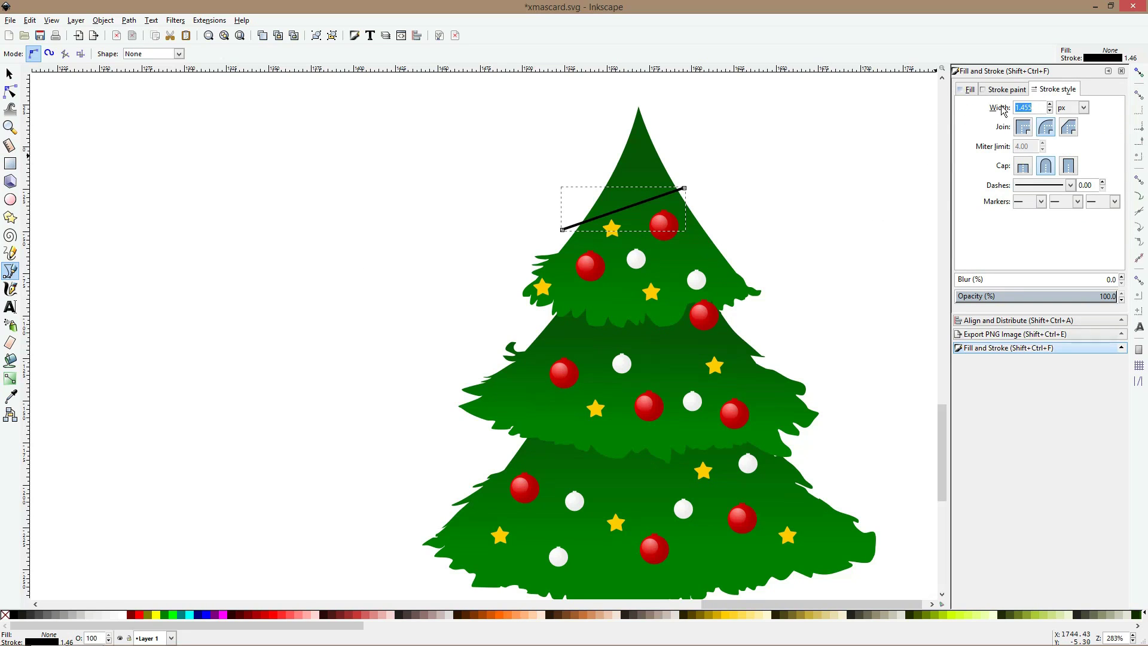
key("Return")
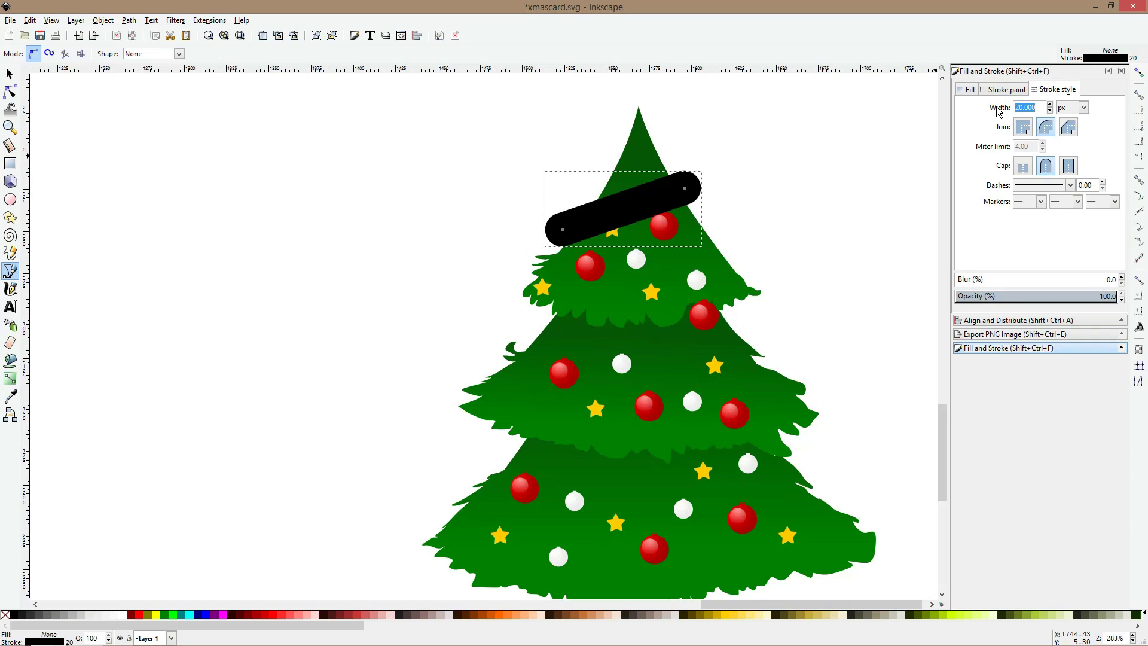
type("10")
key("Return")
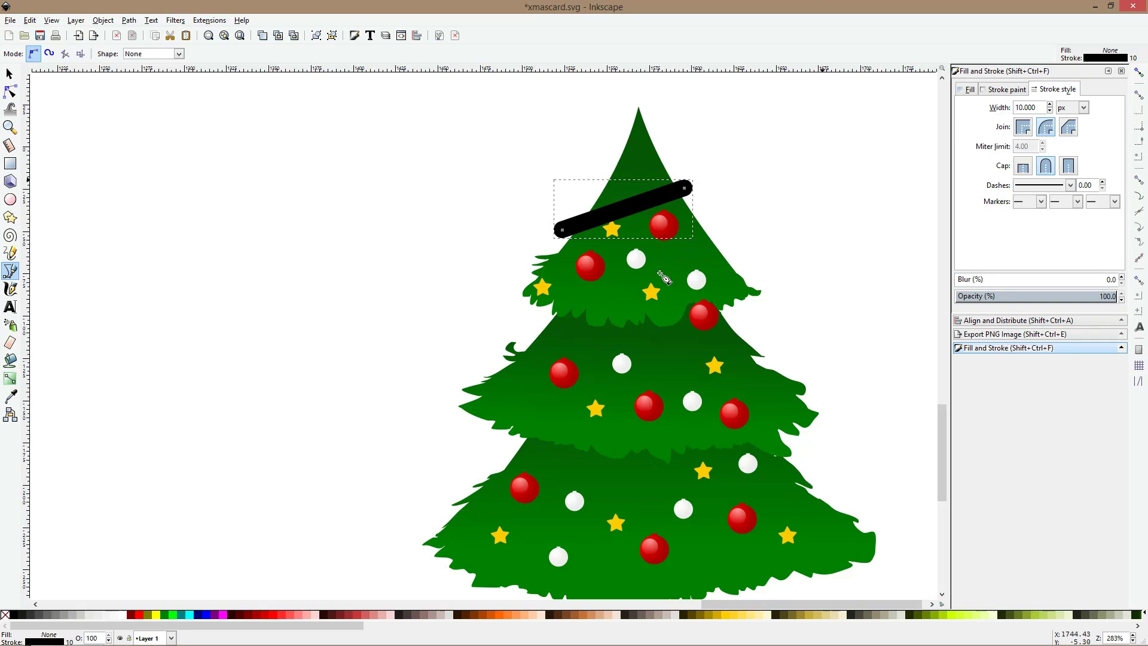
- Draw three more straight lines across the lower parts of the tree, about 135, 164 and 226 px long
left_click(726, 250)
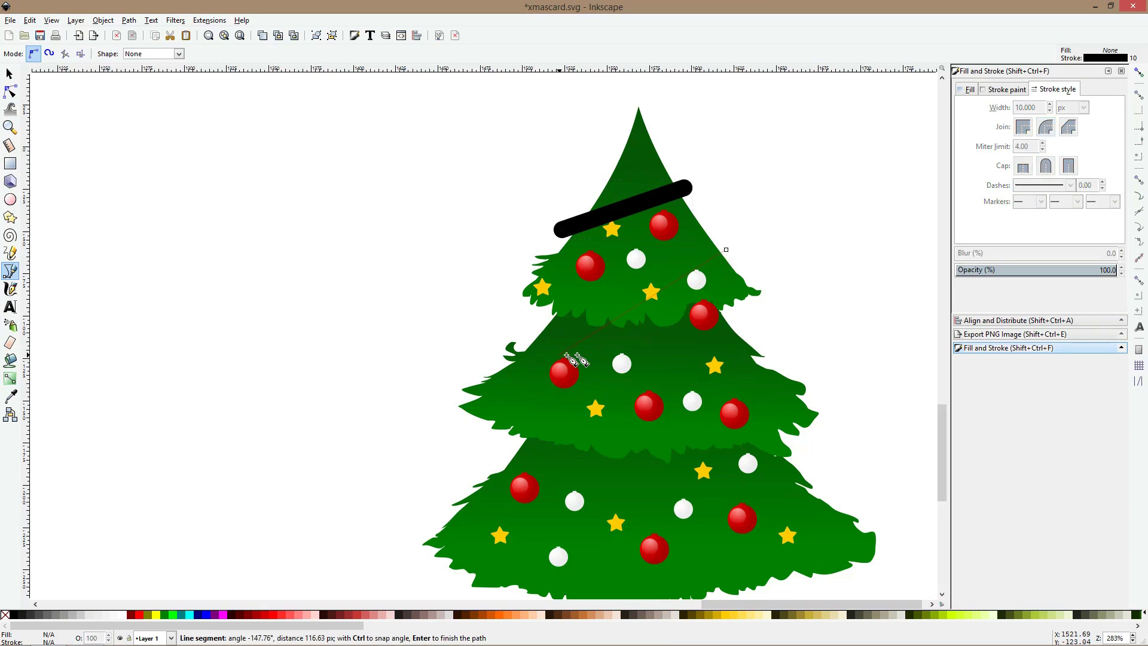
double_click(520, 347)
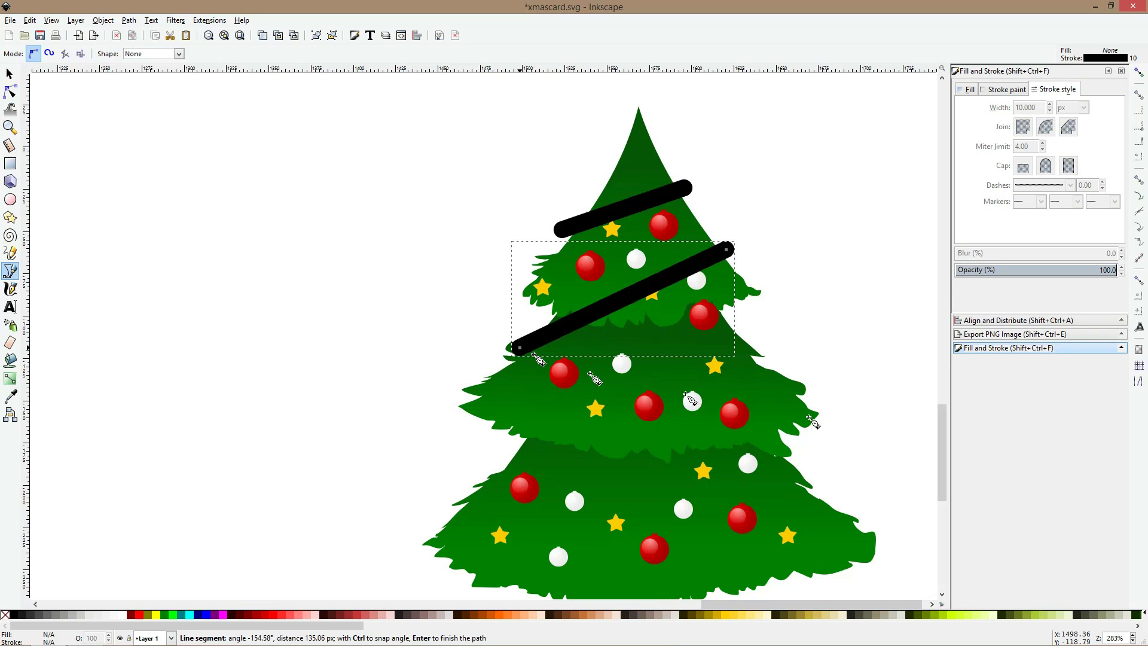
left_click(779, 365)
double_click(516, 450)
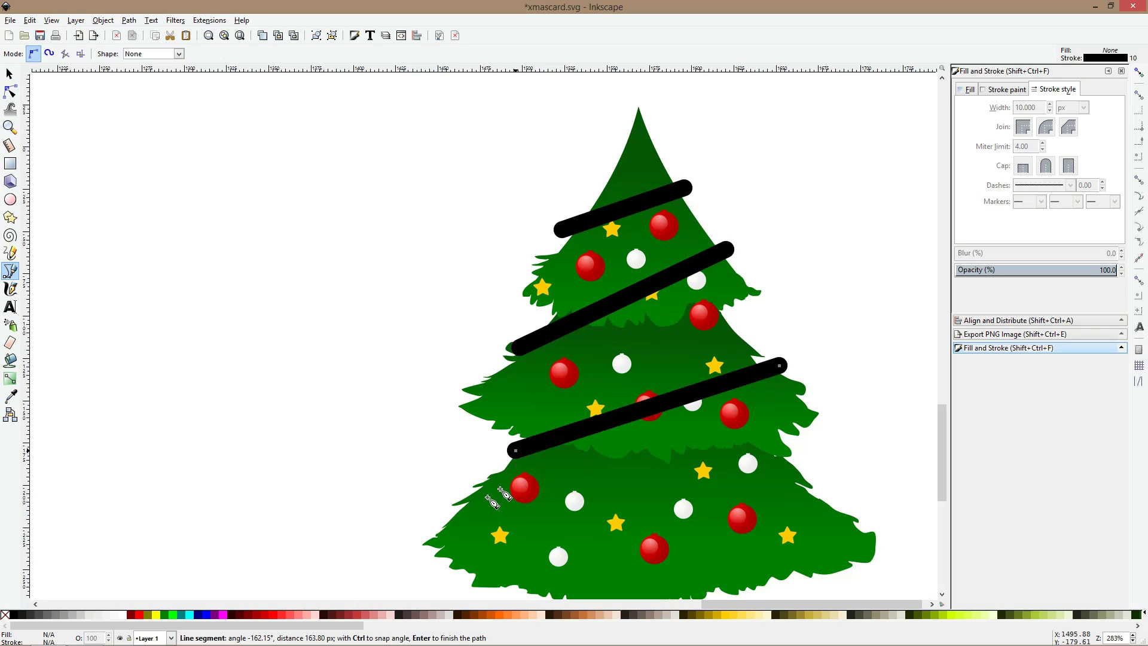
left_click(444, 507)
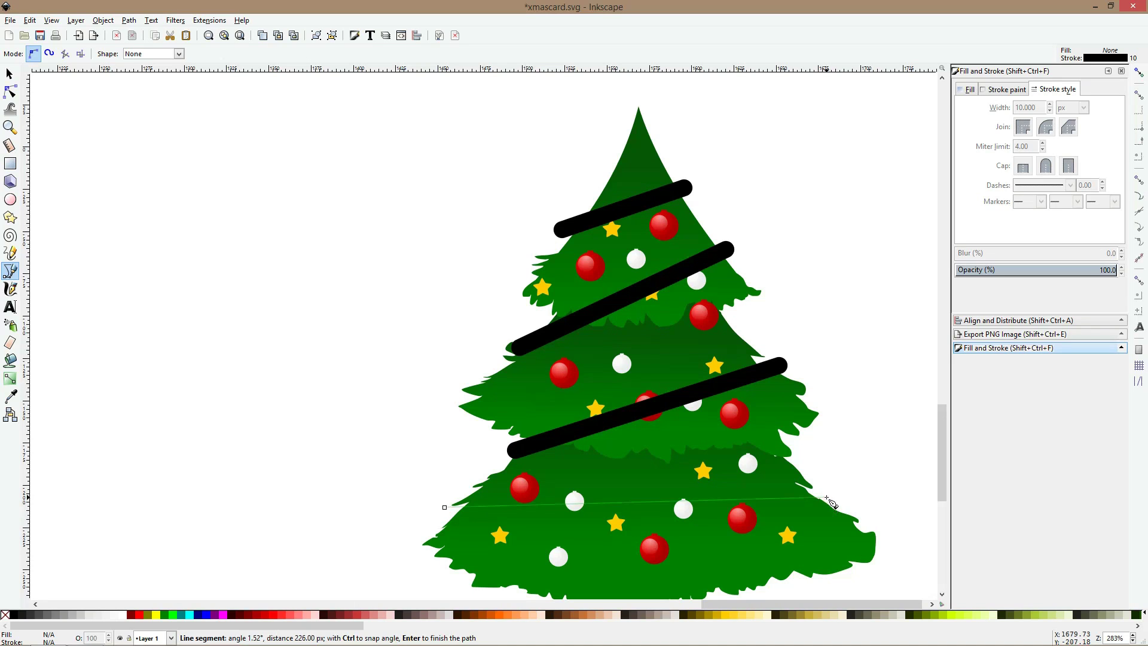
double_click(827, 497)
- Bend the upper two lines downward into sagging garlands and move their left ends inward to the tree's edge
left_click(10, 91)
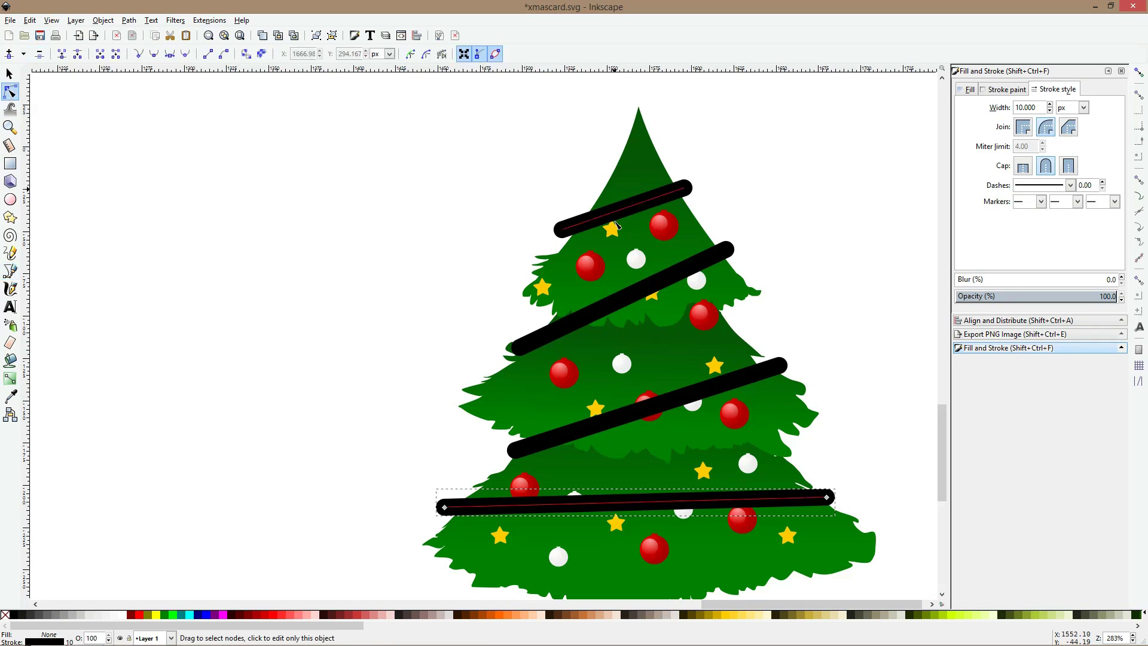
left_click(624, 213)
mouse_move(623, 214)
left_mouse_down()
mouse_move(641, 226)
mouse_move(619, 232)
left_mouse_up()
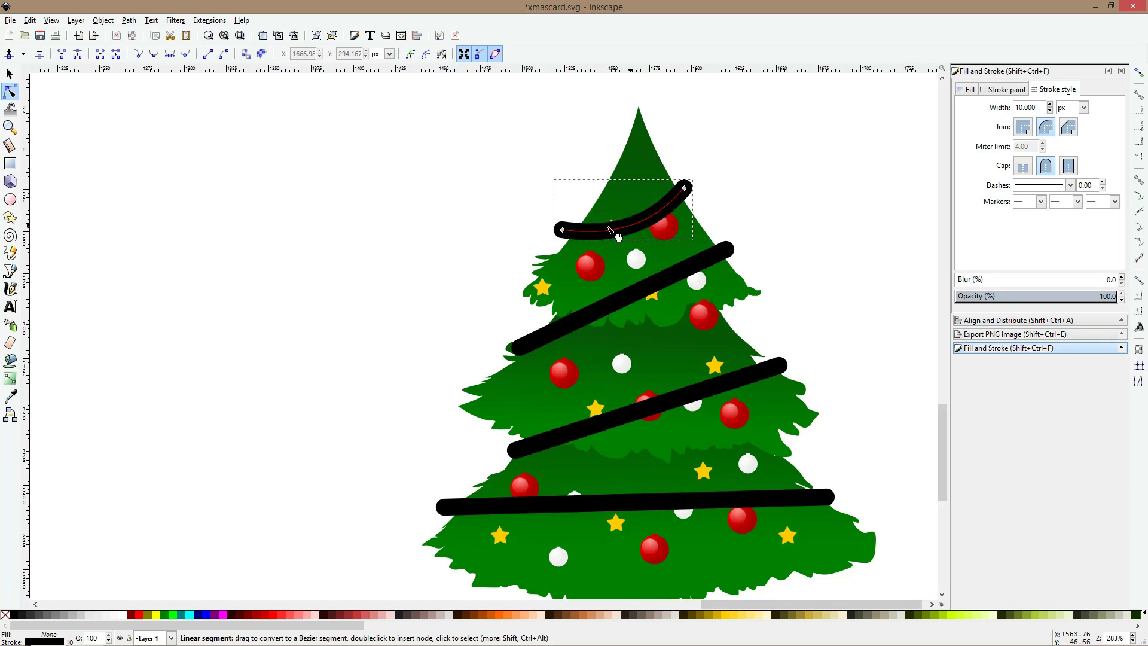
left_click(645, 292)
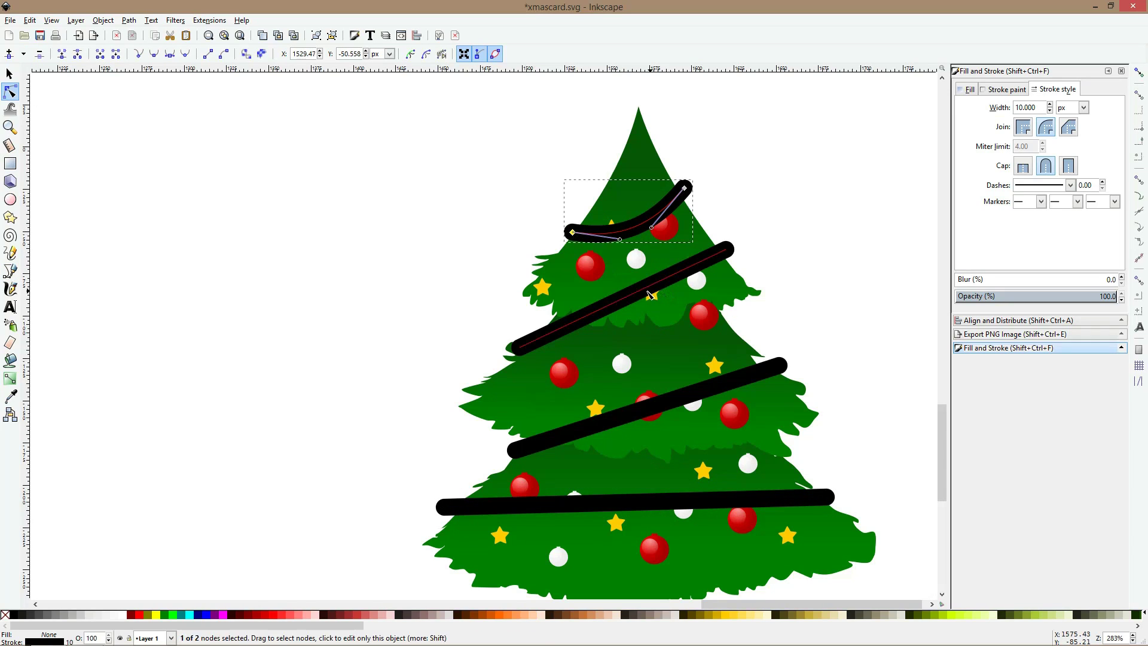
left_click_drag(645, 292, 663, 319)
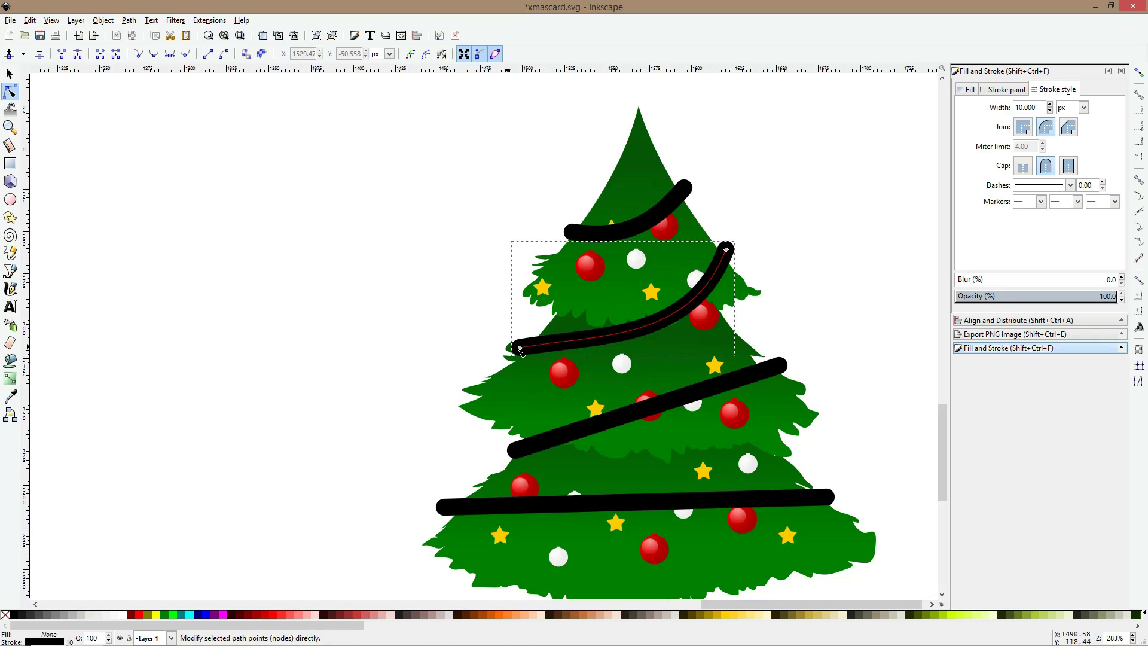
left_click_drag(531, 348, 537, 344)
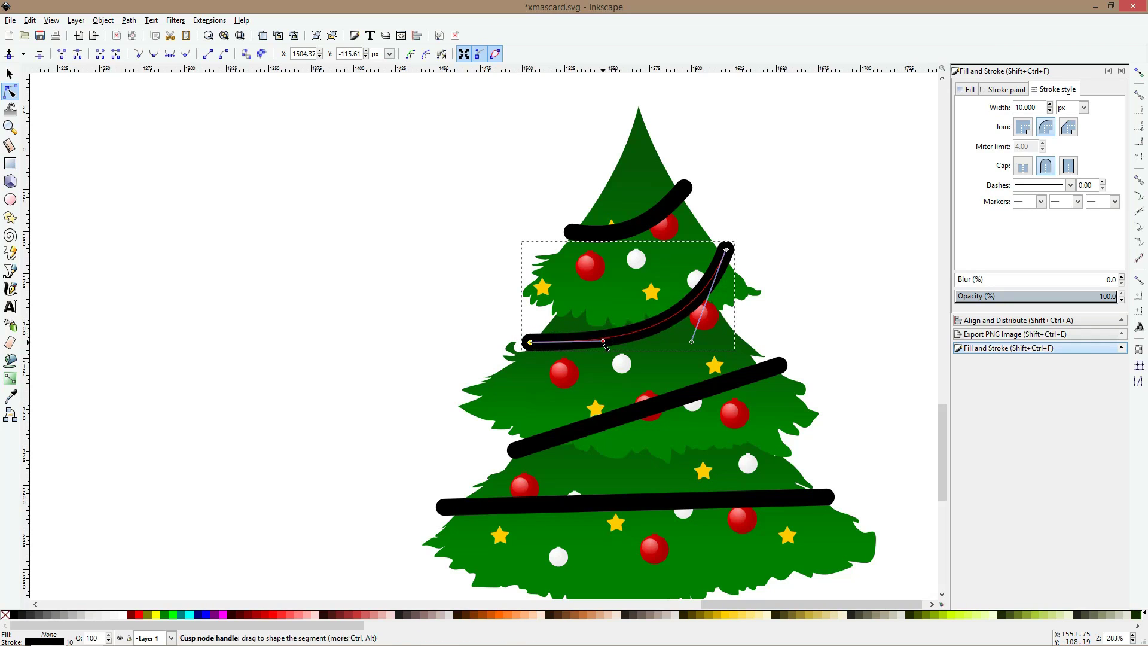
- Bend the lower two lines into sagging garlands and adjust their end nodes to the tree's edge
left_click(674, 399)
left_click_drag(674, 401, 662, 433)
left_click_drag(515, 450, 509, 450)
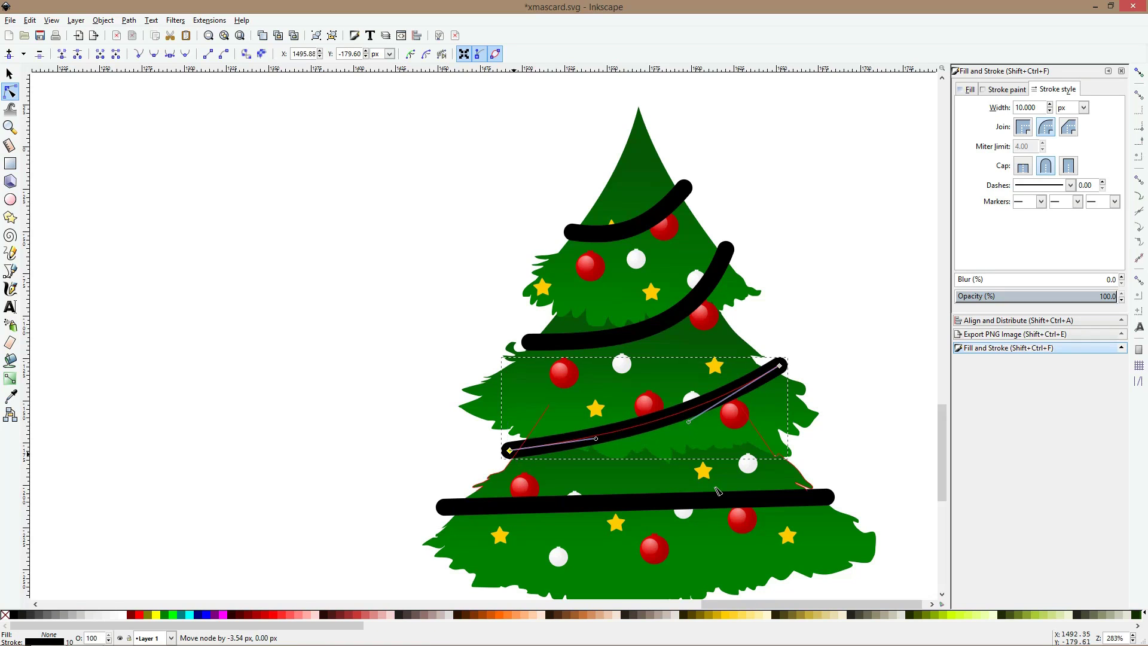
left_click(665, 502)
left_click_drag(645, 506, 639, 537)
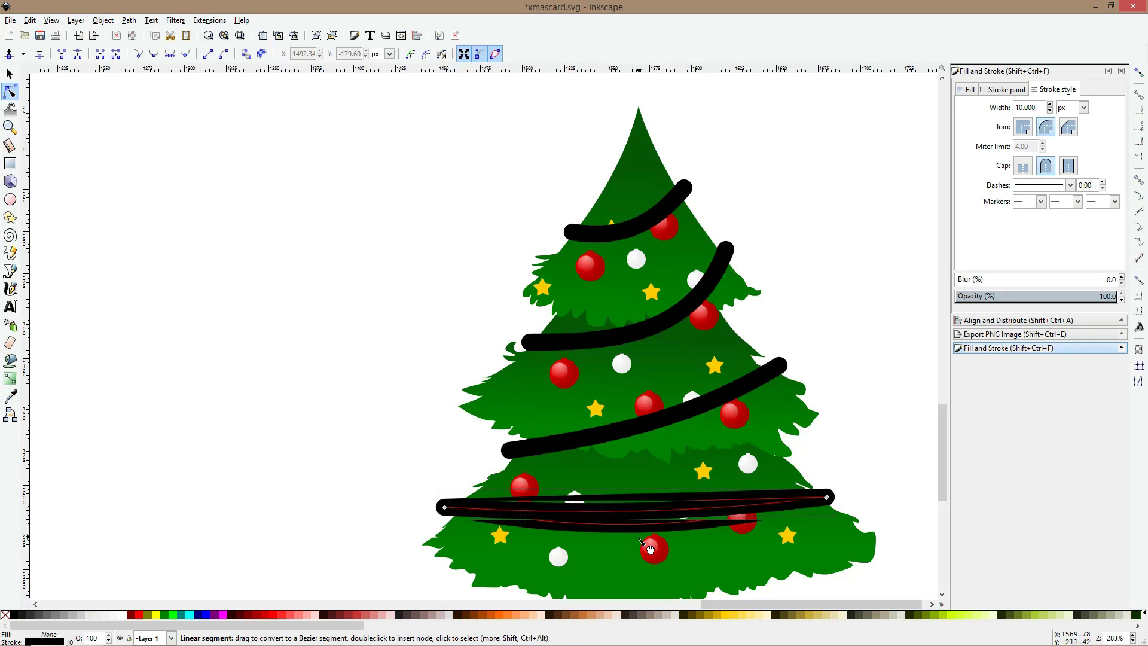
left_click_drag(827, 498, 806, 472)
scroll(765, 453, "down", 6)
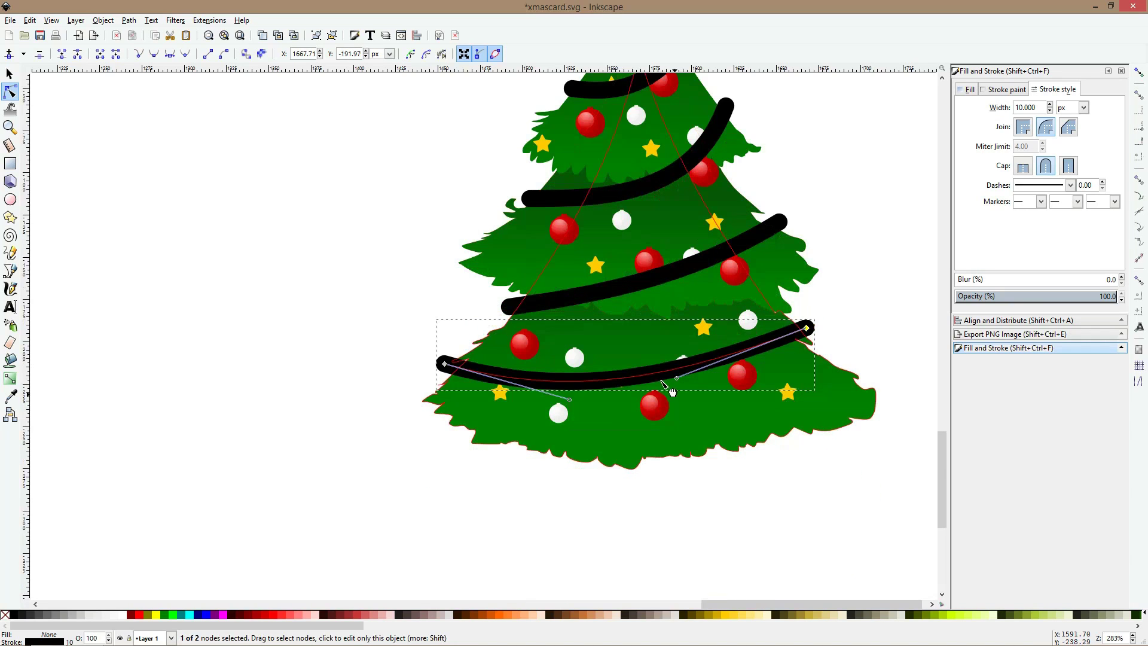
mouse_move(655, 390)
left_mouse_down()
mouse_move(666, 402)
mouse_move(656, 393)
left_mouse_up()
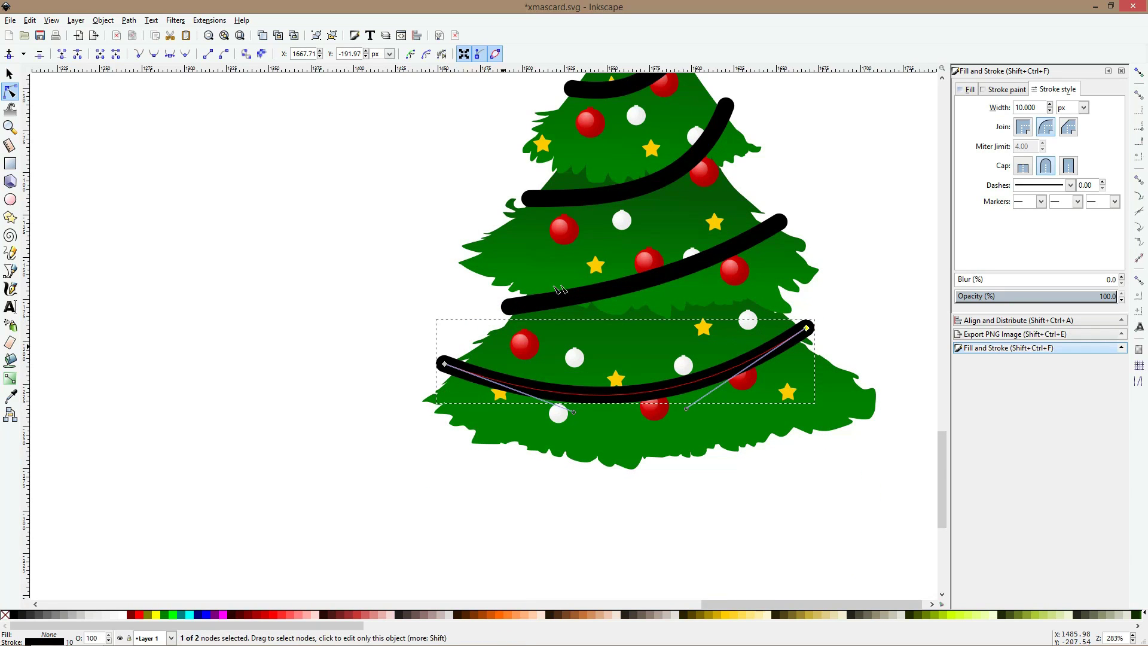
- Select all four garlands and change their stroke to red (ff0000), leaving them without fill
left_click(572, 294, "shift")
left_click(590, 201, "shift")
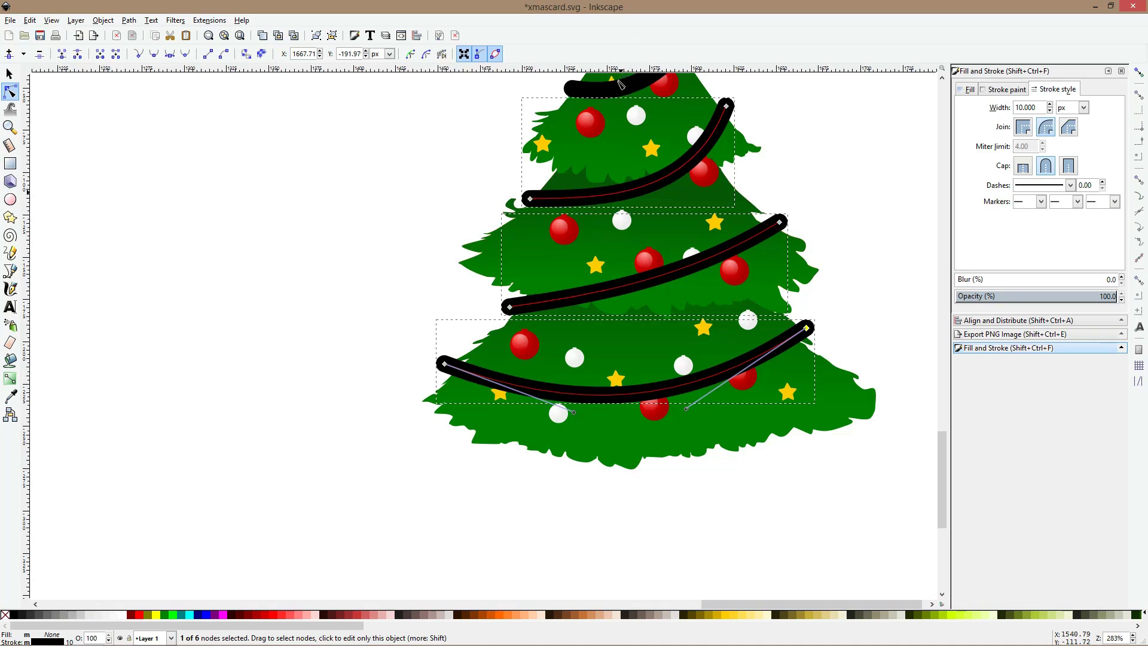
left_click(139, 614)
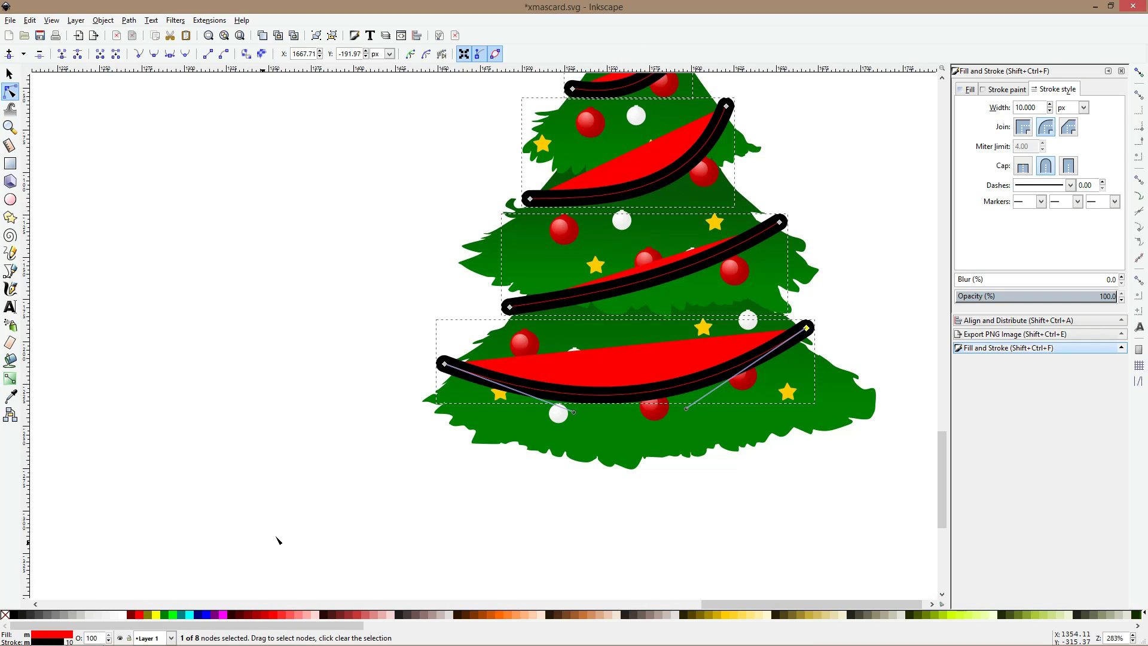
key("ctrl+z")
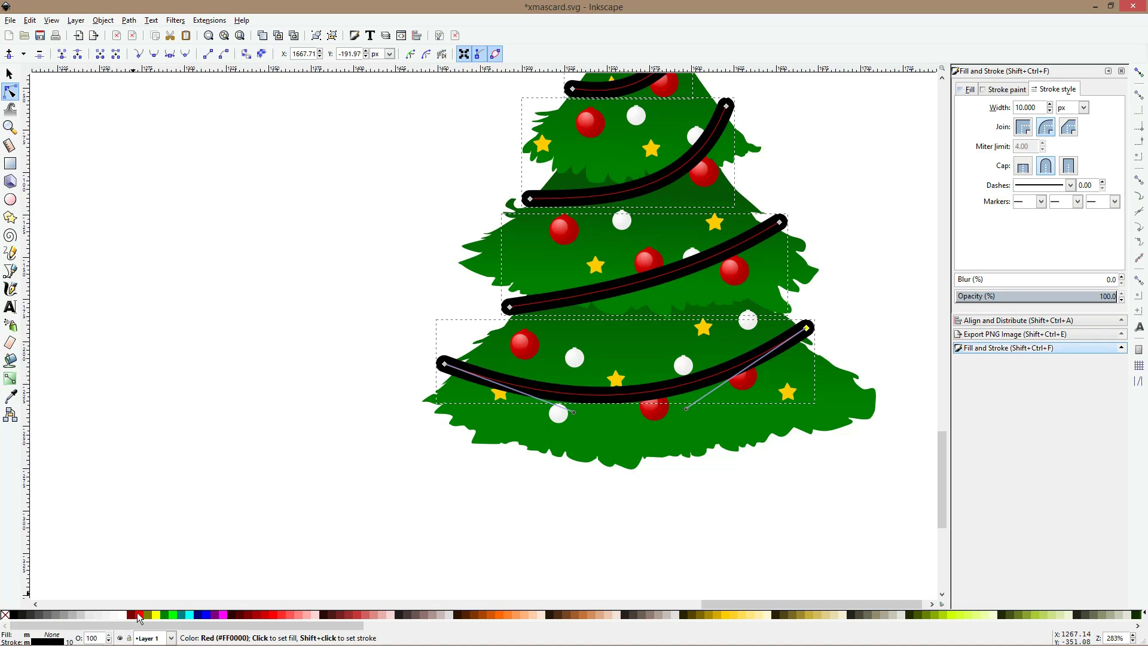
left_click(139, 614, "shift")
left_click(193, 493)
scroll(341, 526, "down", 1)
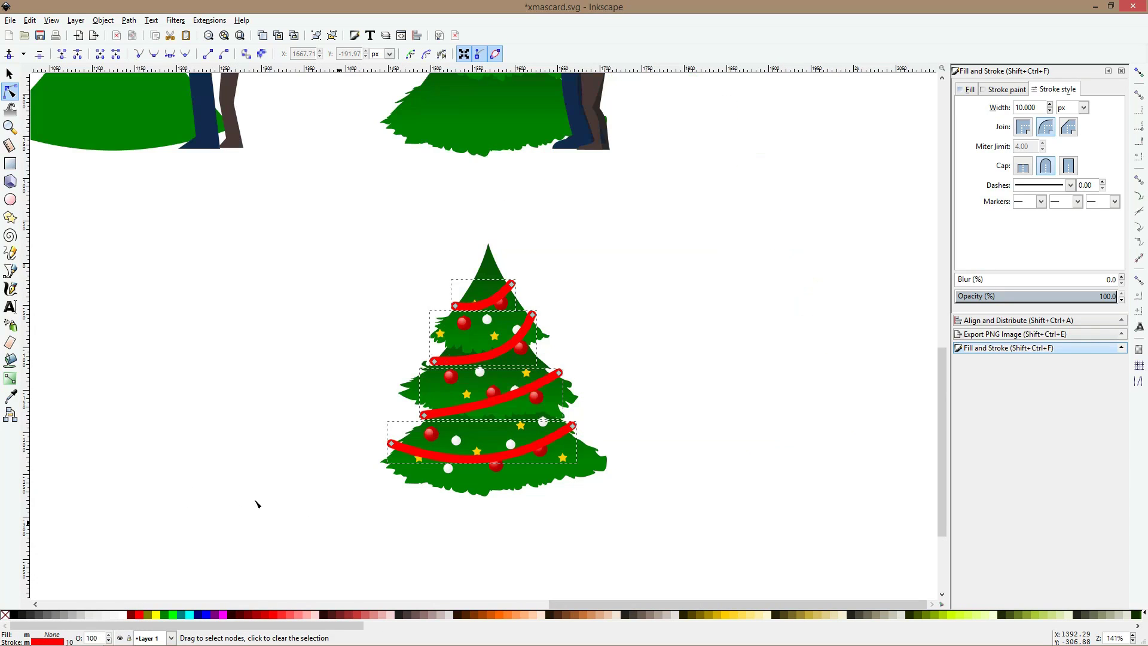
left_click(253, 502)
- Clear the garland selection and save the document
scroll(343, 430, "up", 2)
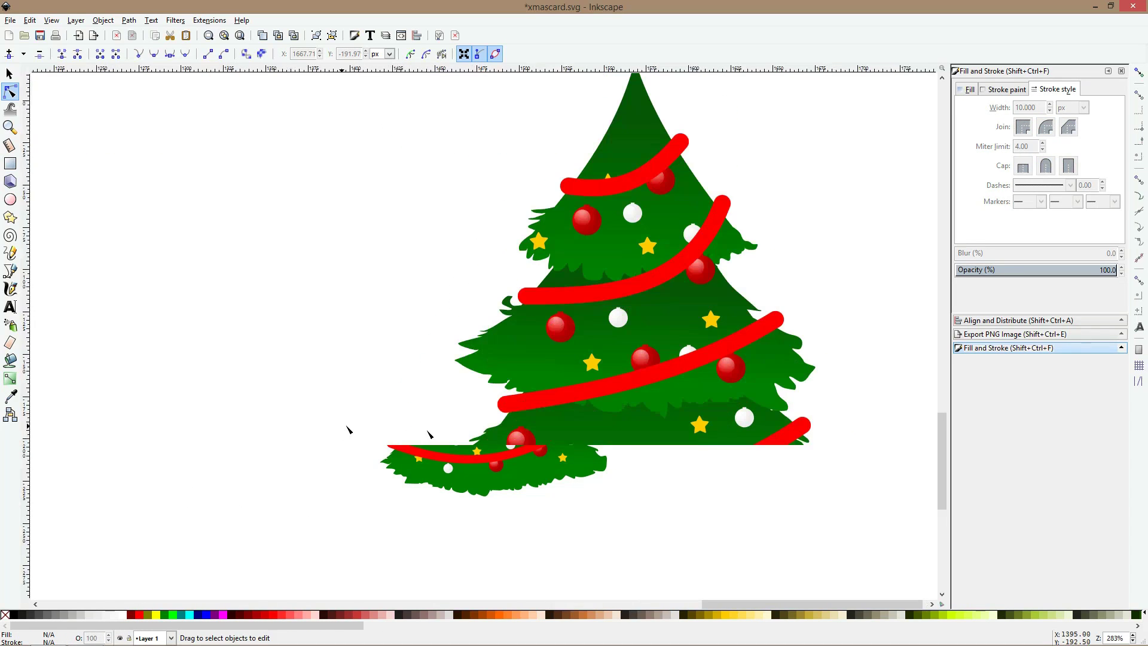
left_click(643, 383)
left_click(383, 392)
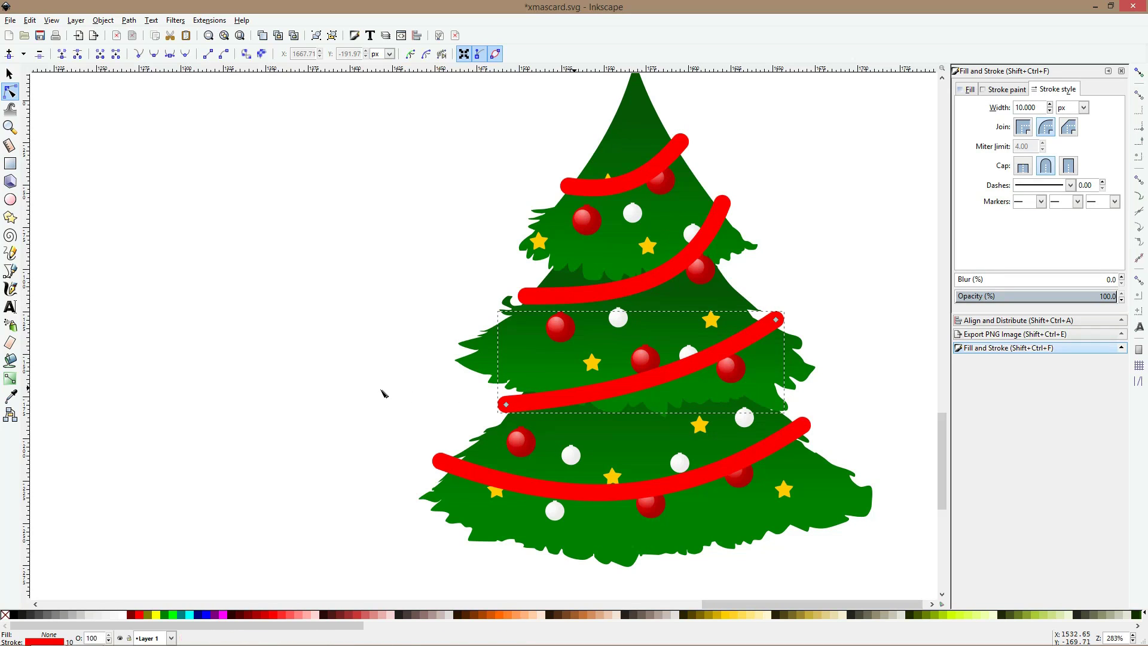
key("ctrl+s")
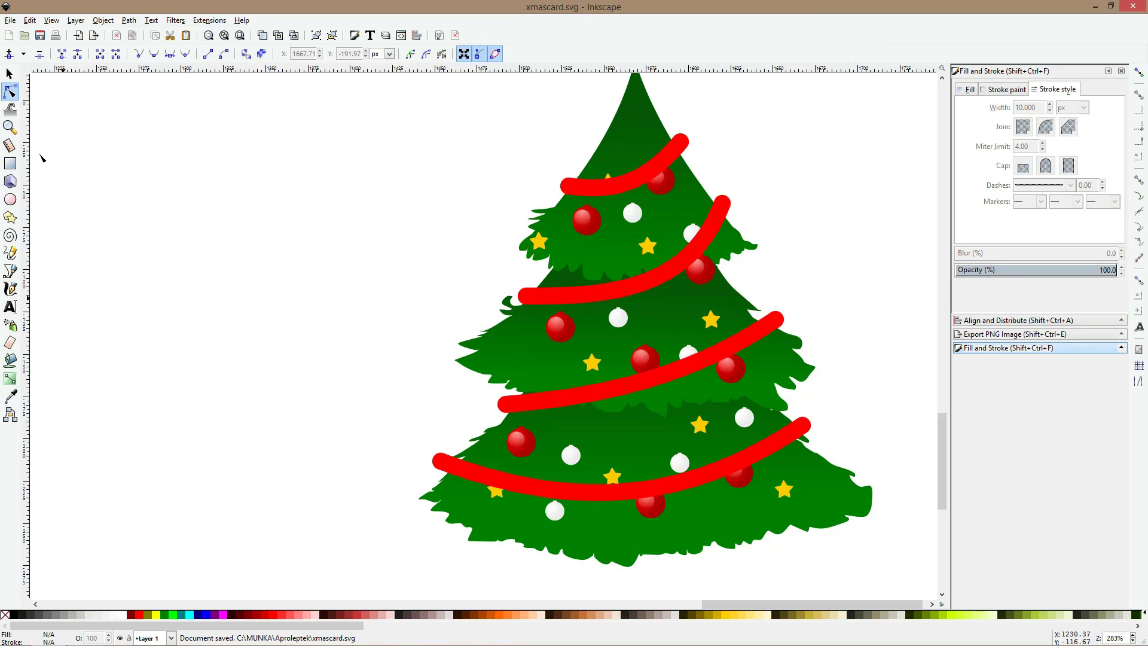
- Bend the third garland from the top slightly lower so it clears the white bauble
left_click(17, 197)
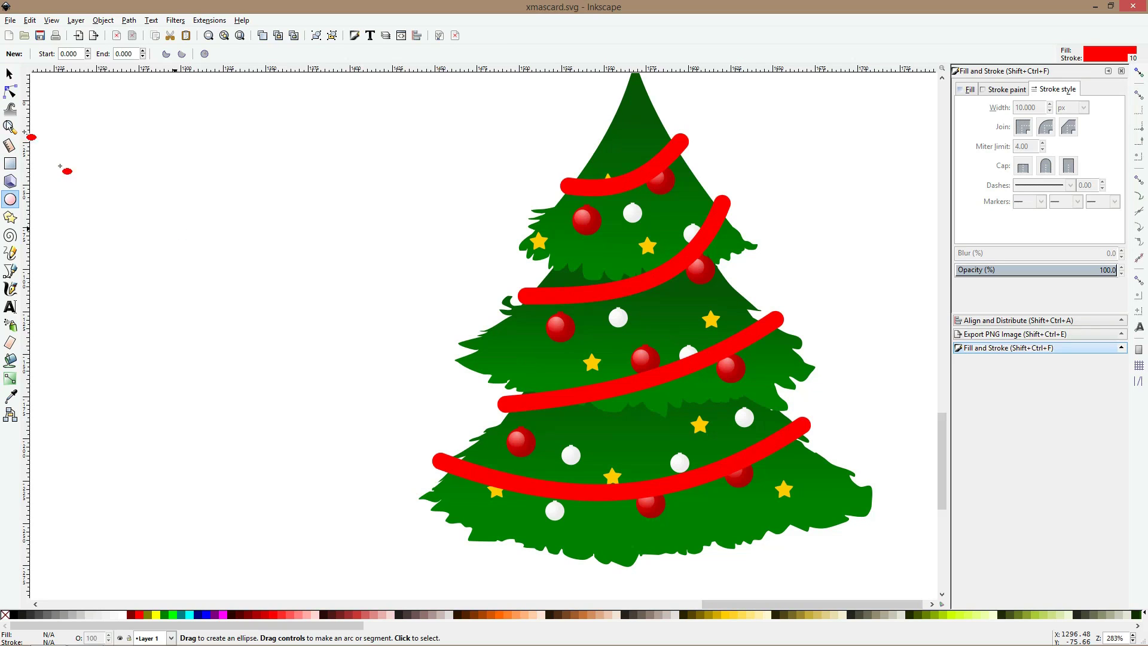
left_click(11, 91)
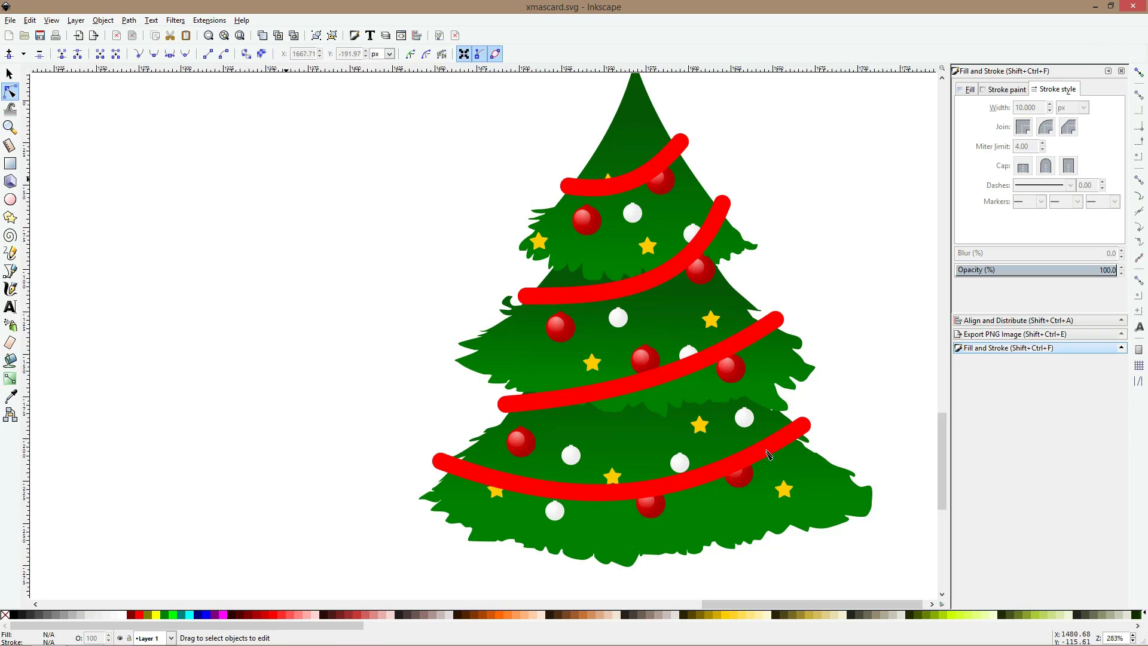
left_click(648, 389)
left_click(372, 357)
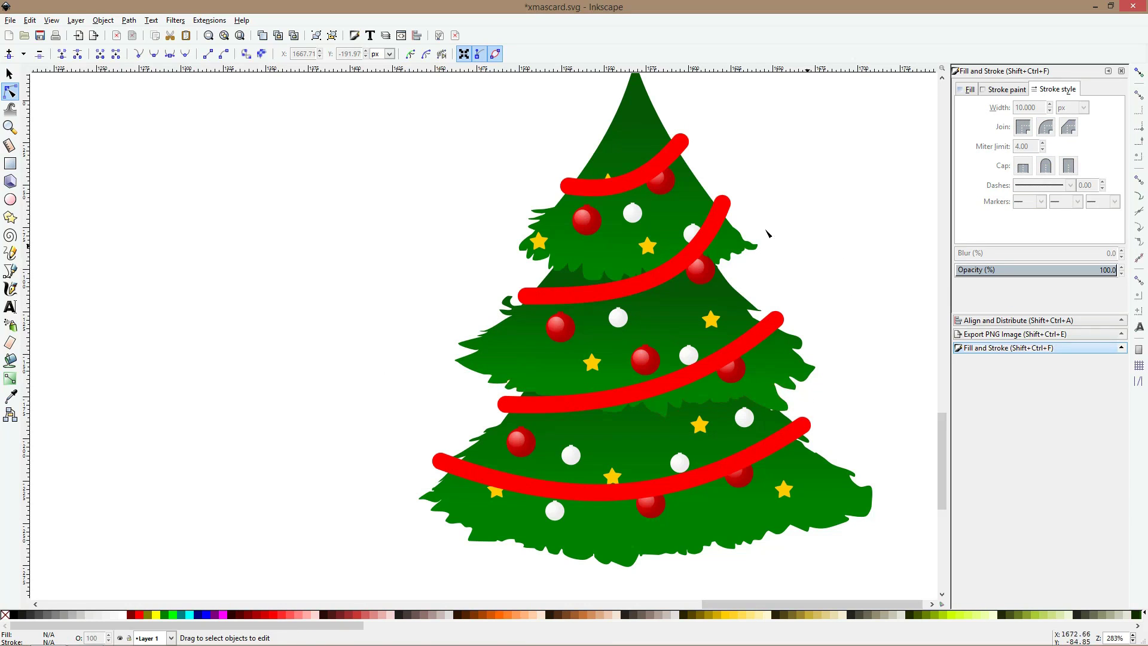
- Draw a small red circle about 6 px wide in the empty area beside the tree and remove its stroke
left_click(9, 199)
scroll(252, 257, "up", 2)
mouse_move(215, 210)
left_mouse_down()
mouse_move(254, 257)
mouse_move(258, 249)
left_mouse_up()
key("s")
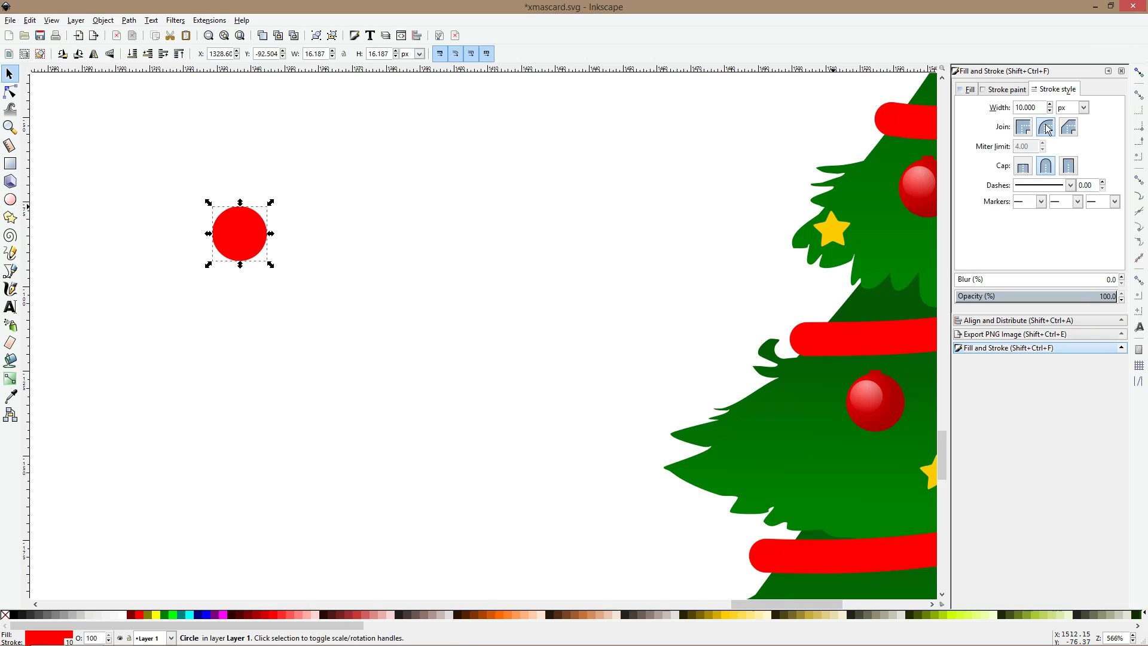
left_click(1009, 90)
left_click(967, 110)
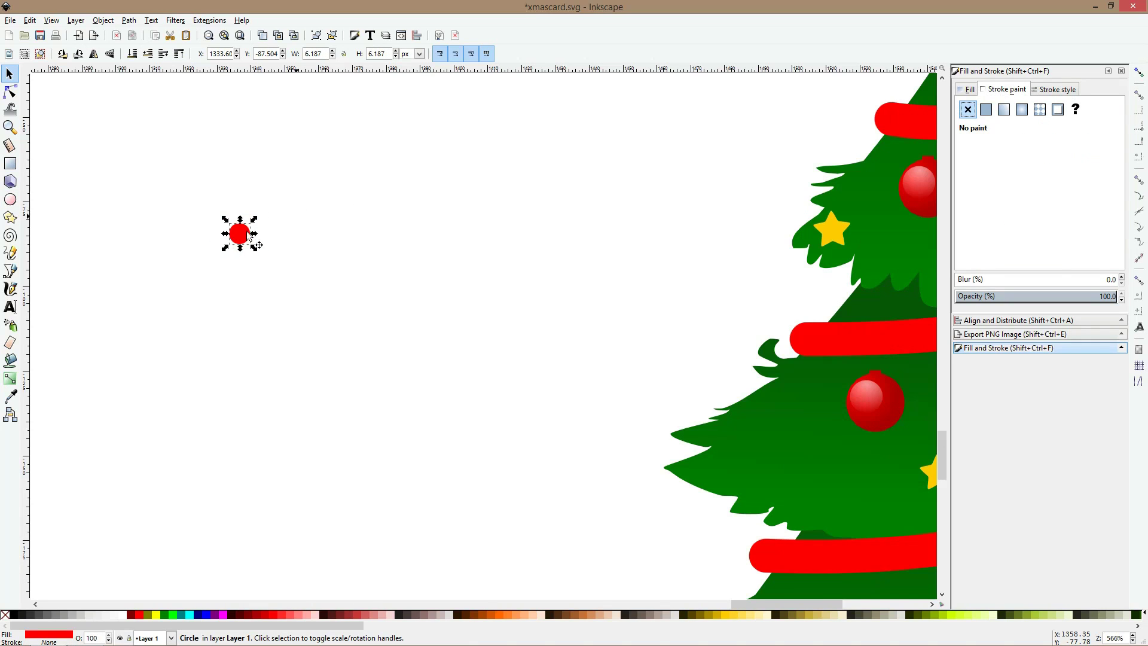
- Stamp overlapping copies of the red circle into a scalloped flower shape about 19 px wide and unite them into one path
key("space")
mouse_move(242, 235)
left_mouse_down()
mouse_move(265, 229)
mouse_move(252, 248)
mouse_move(264, 267)
mouse_move(267, 222)
mouse_move(257, 225)
mouse_move(285, 259)
mouse_move(277, 230)
mouse_move(246, 218)
mouse_move(246, 244)
mouse_move(281, 232)
mouse_move(274, 220)
mouse_move(237, 226)
mouse_move(233, 243)
left_mouse_up()
key("space")
key("space")
key("space")
key("space")
key("space")
key("space")
key("space")
key("space")
key("space")
key("space")
key("space")
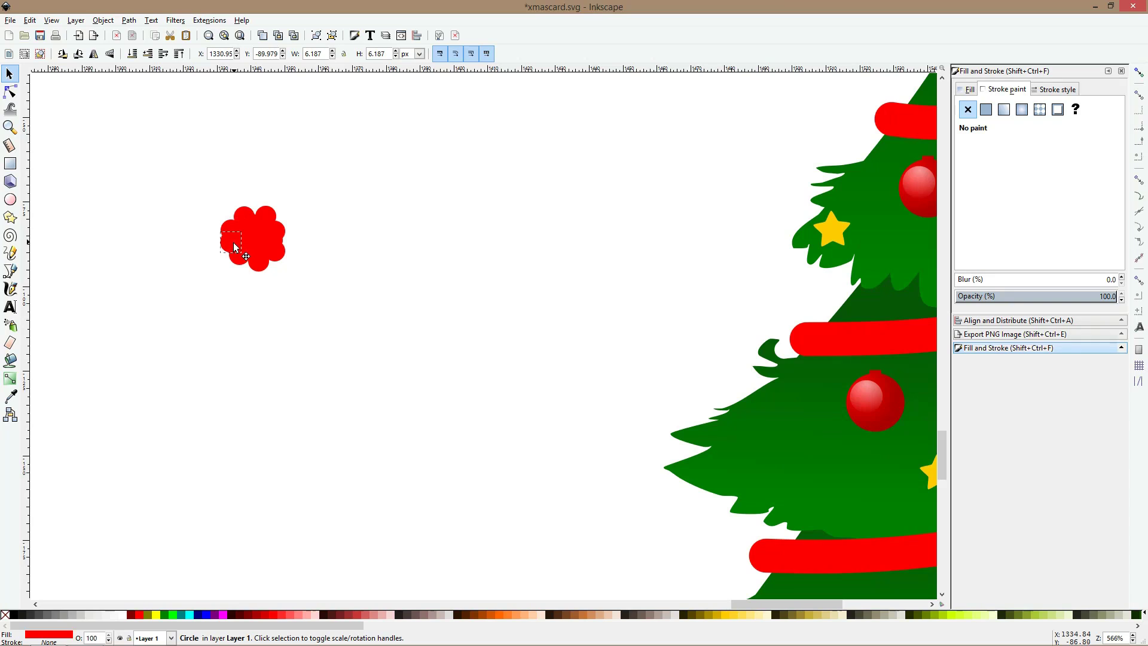
left_click_drag(199, 178, 382, 325)
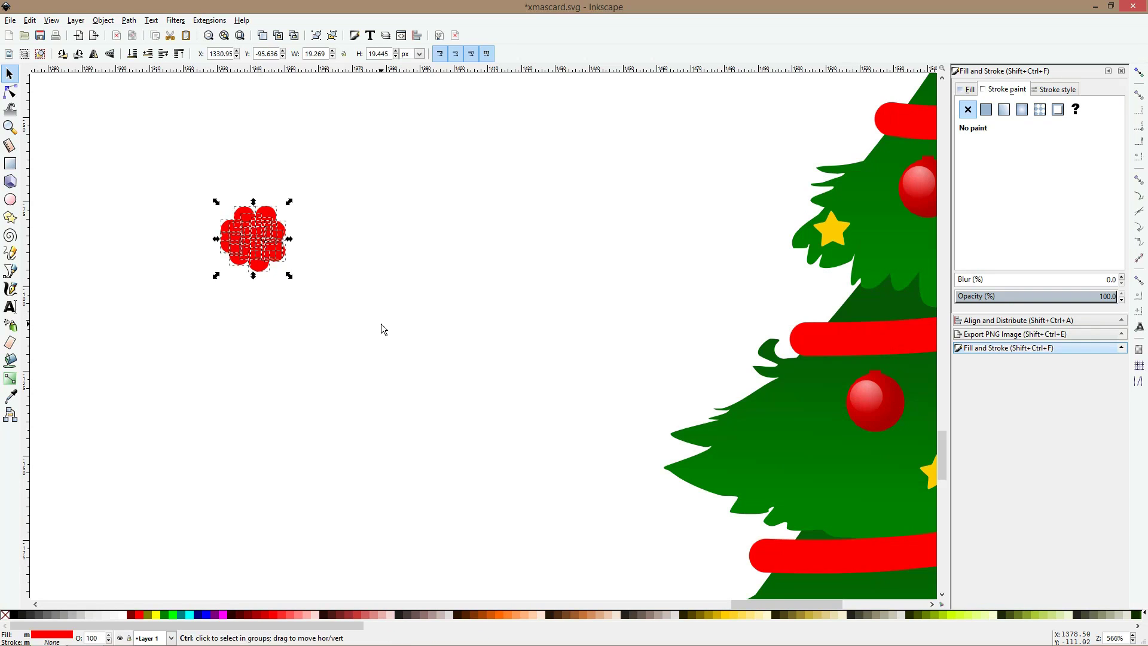
key("ctrl+plus")
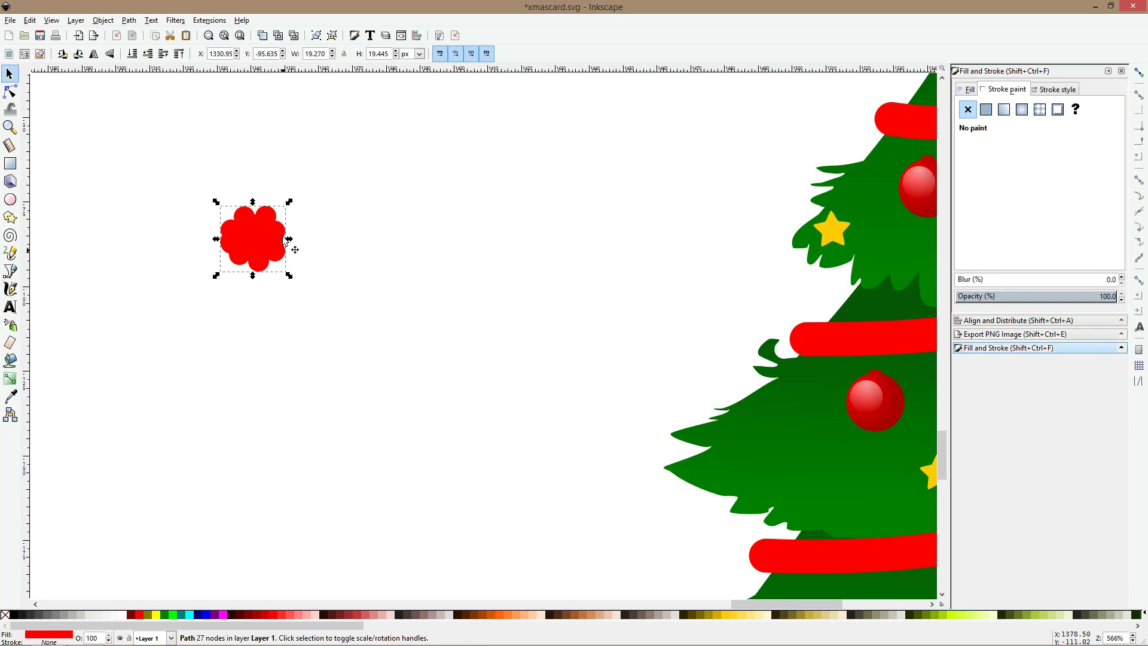
- Shrink the scalloped flower to about 15 px wide, save the document and move the flower closer to the tree
left_click_drag(289, 239, 267, 240)
key("ctrl+s")
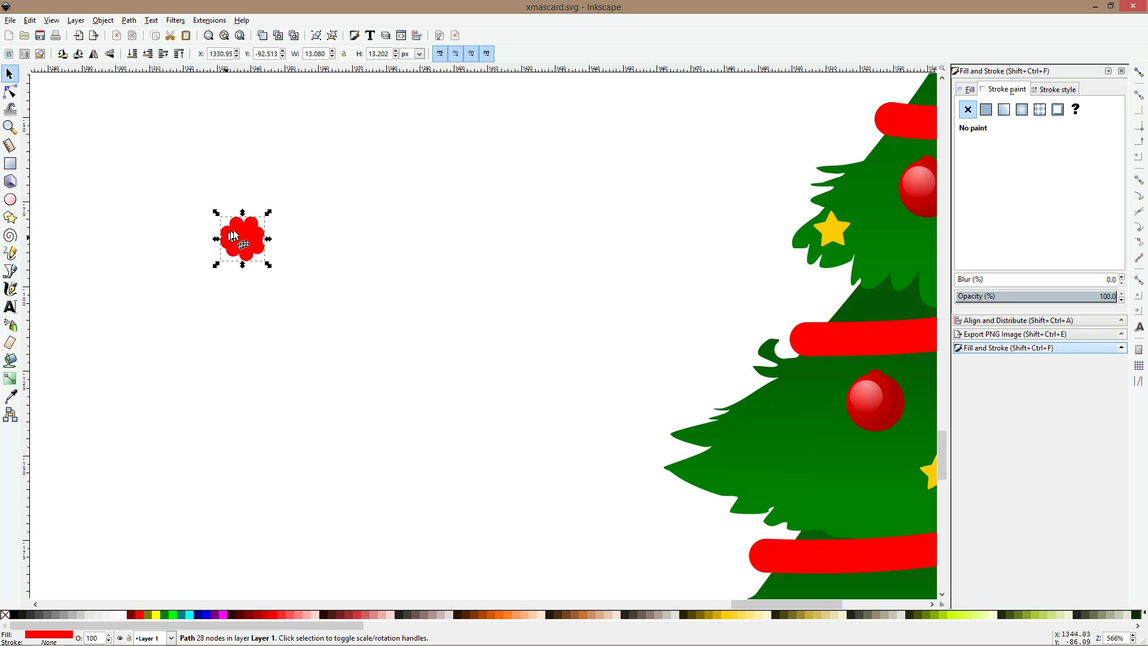
left_click_drag(240, 238, 357, 303)
scroll(425, 317, "down", 1)
left_click_drag(454, 312, 321, 289)
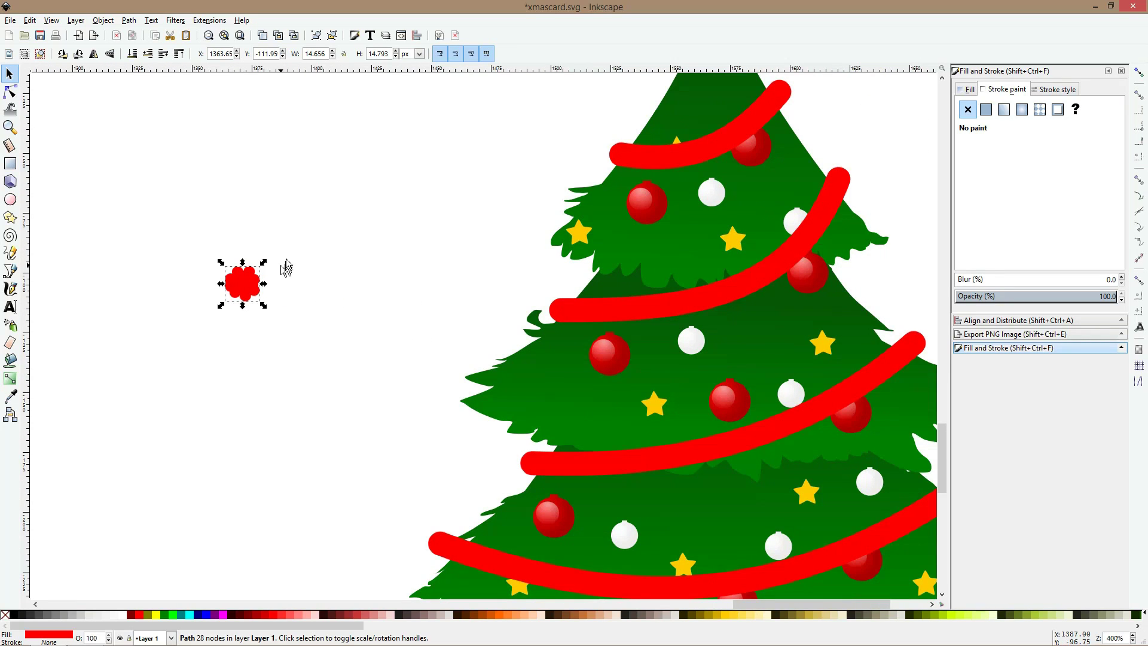
- Add a Pattern Along Path effect to the topmost red garland
left_click(677, 155)
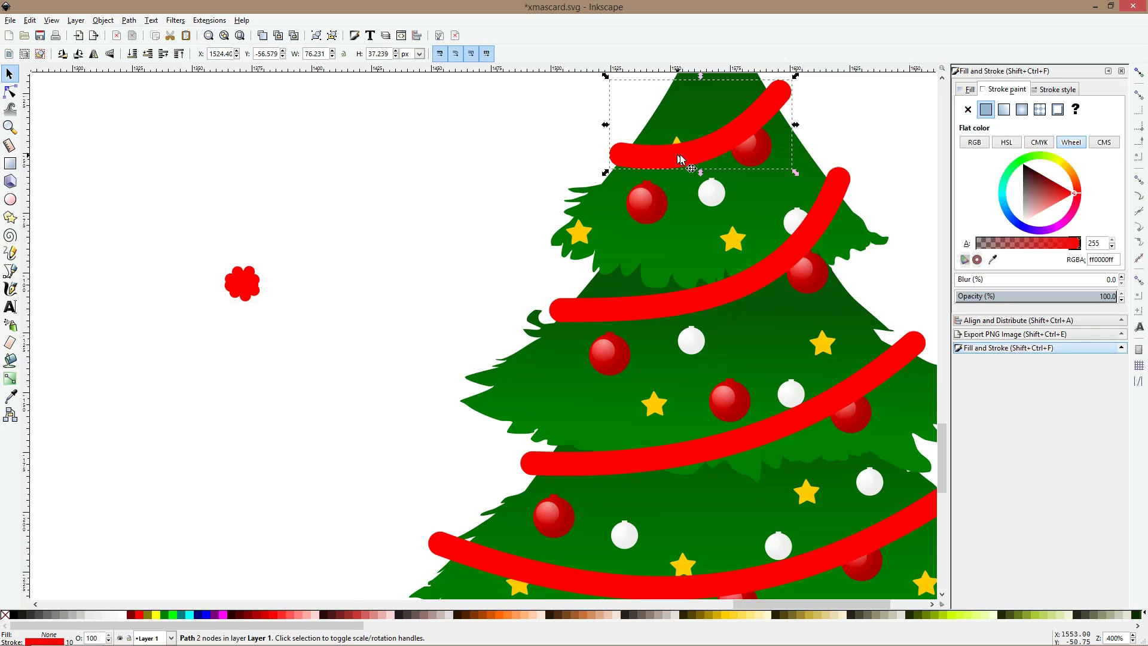
left_click(129, 19)
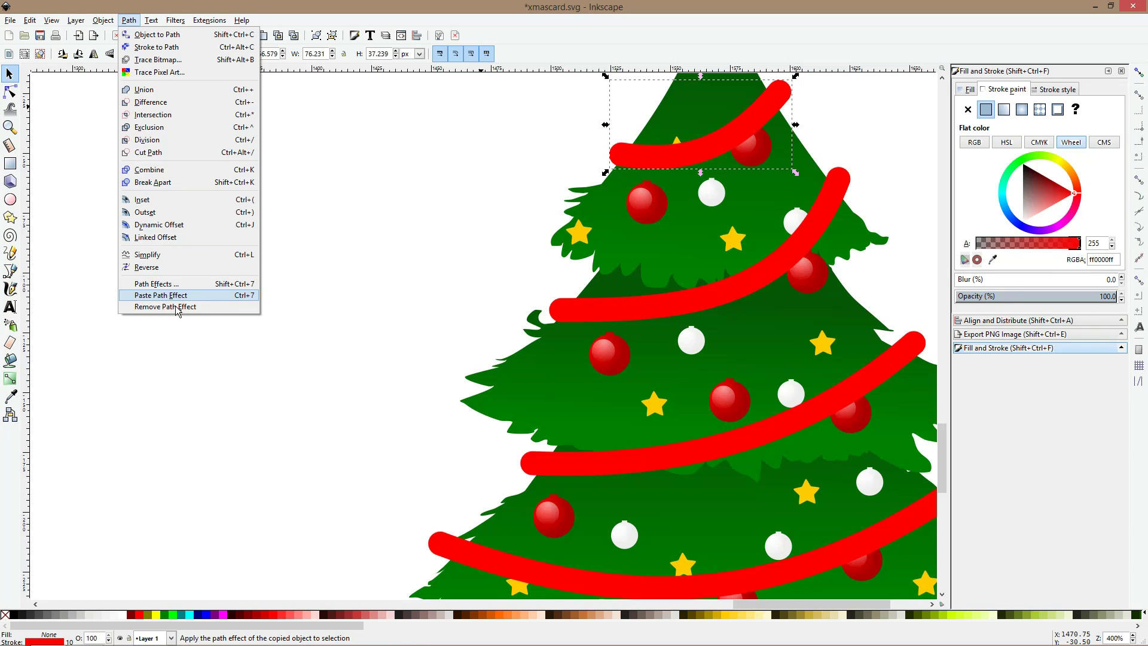
left_click(169, 286)
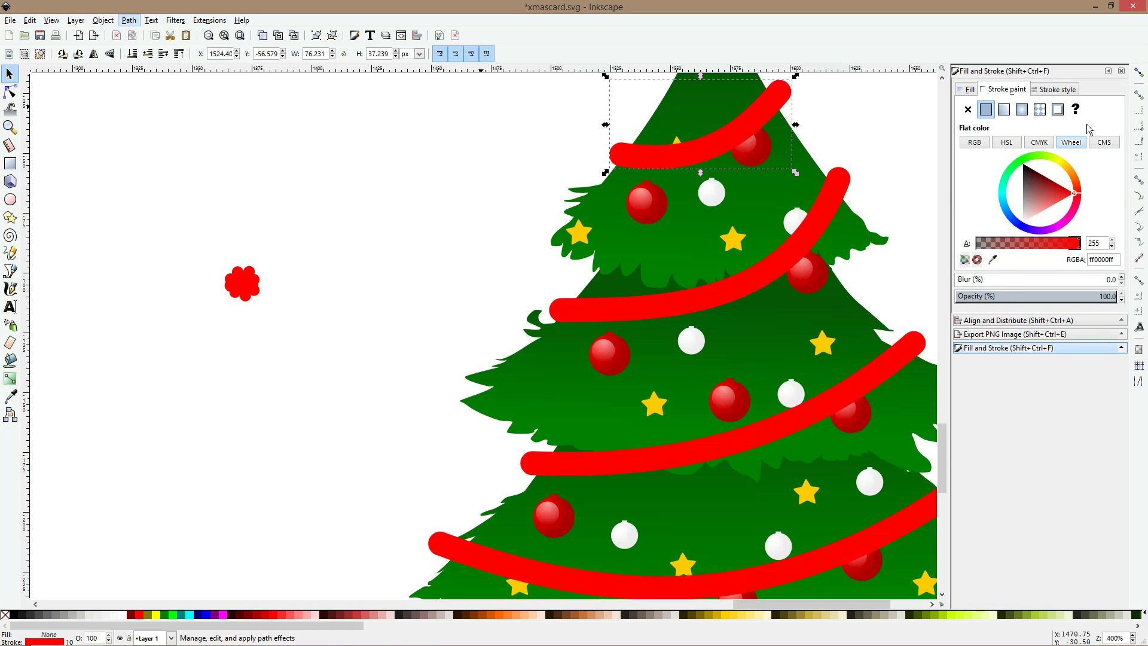
left_click(965, 132)
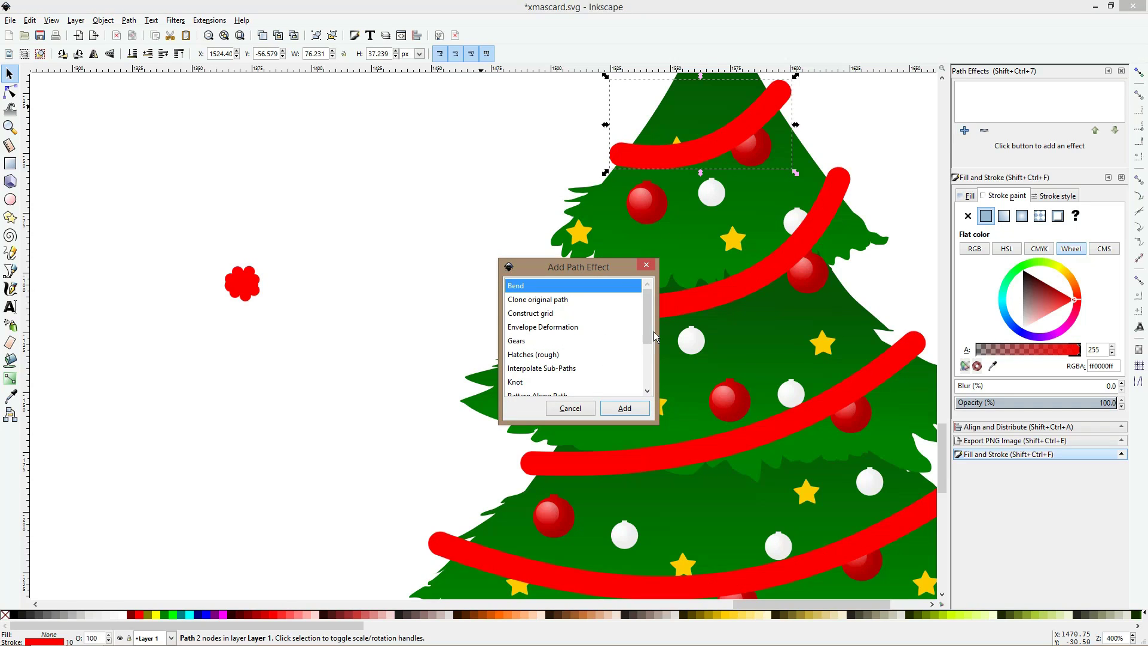
scroll(568, 359, "down", 2)
left_click(568, 372)
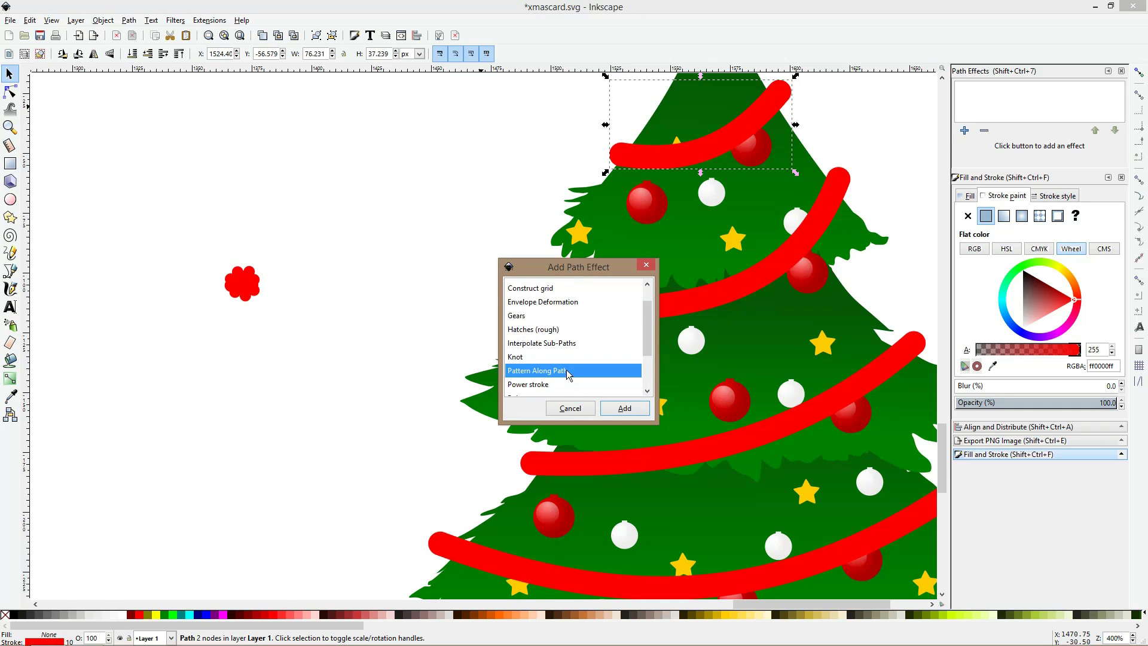
left_click(619, 409)
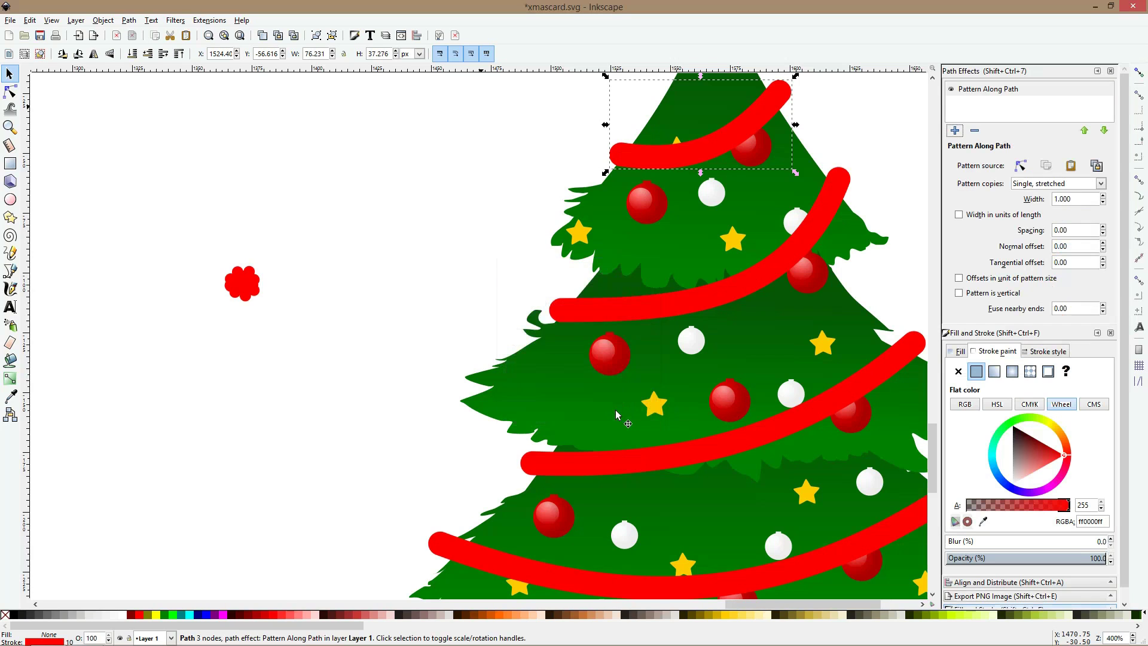
- Set the effect's pattern copies to Repeated and paste the copied flower as the pattern source
left_click(1053, 183)
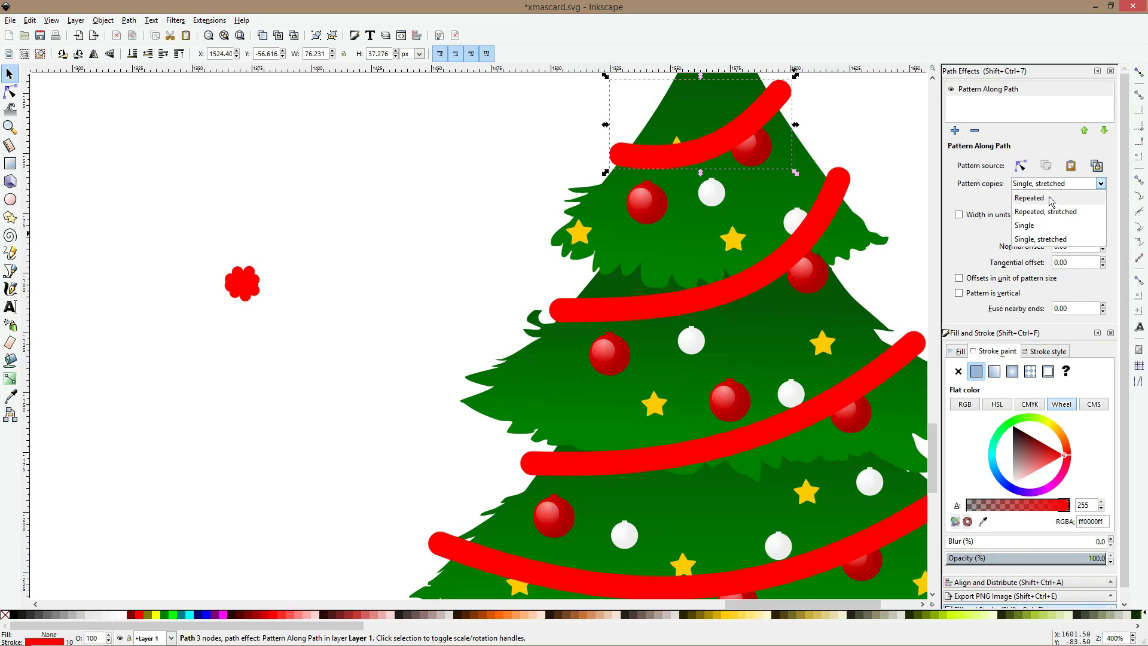
left_click(1051, 199)
left_click(1071, 166)
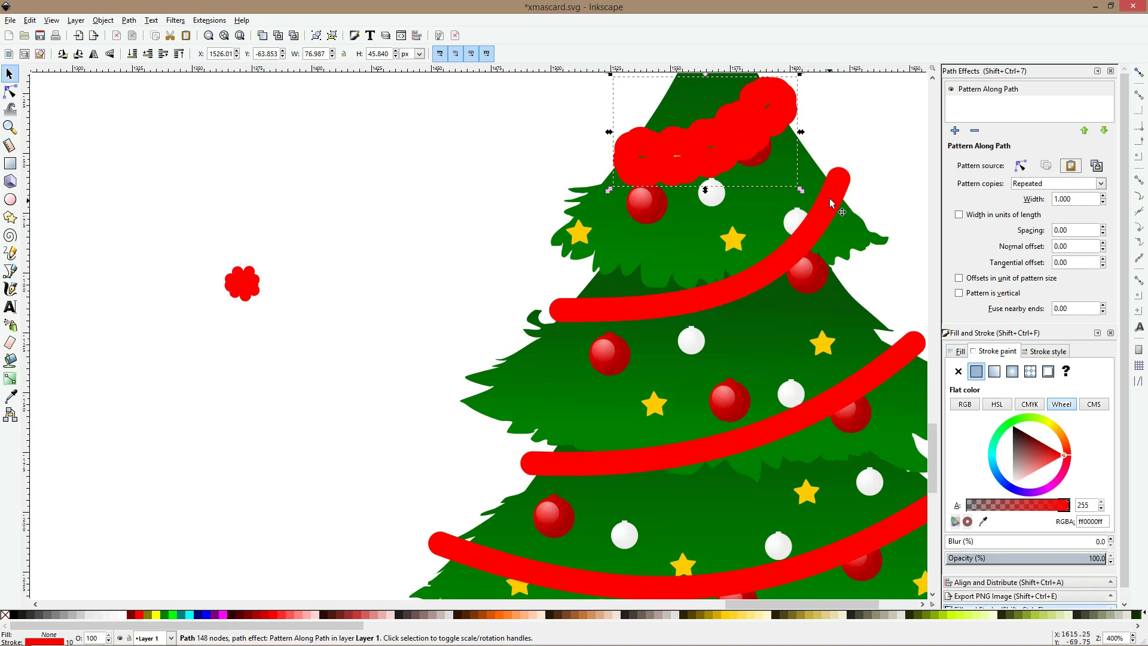
- Remove the top garland's stroke and give it a flat red fill sampled from the loose flower
left_click(958, 372)
left_click(976, 371)
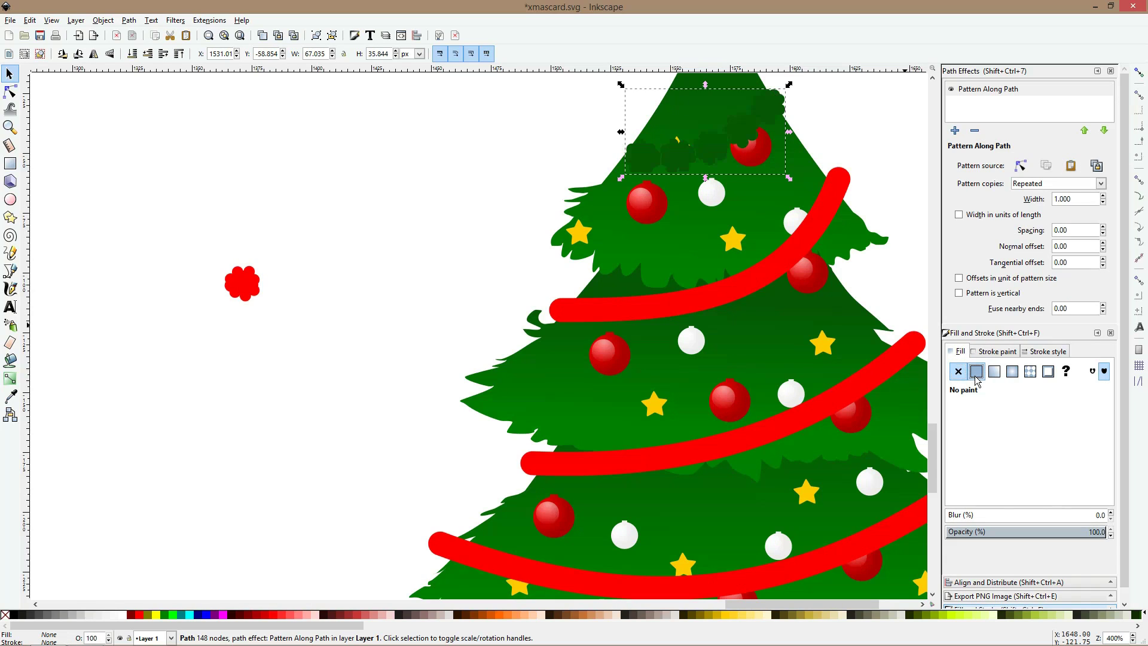
left_click(10, 397)
left_click(252, 286)
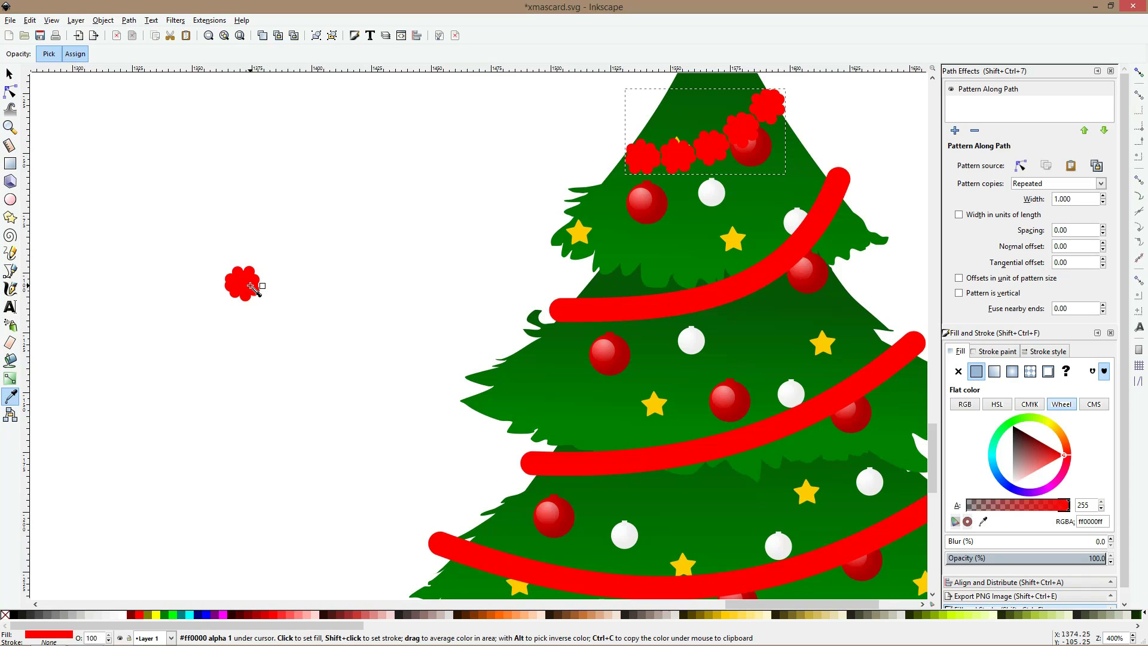
key("s")
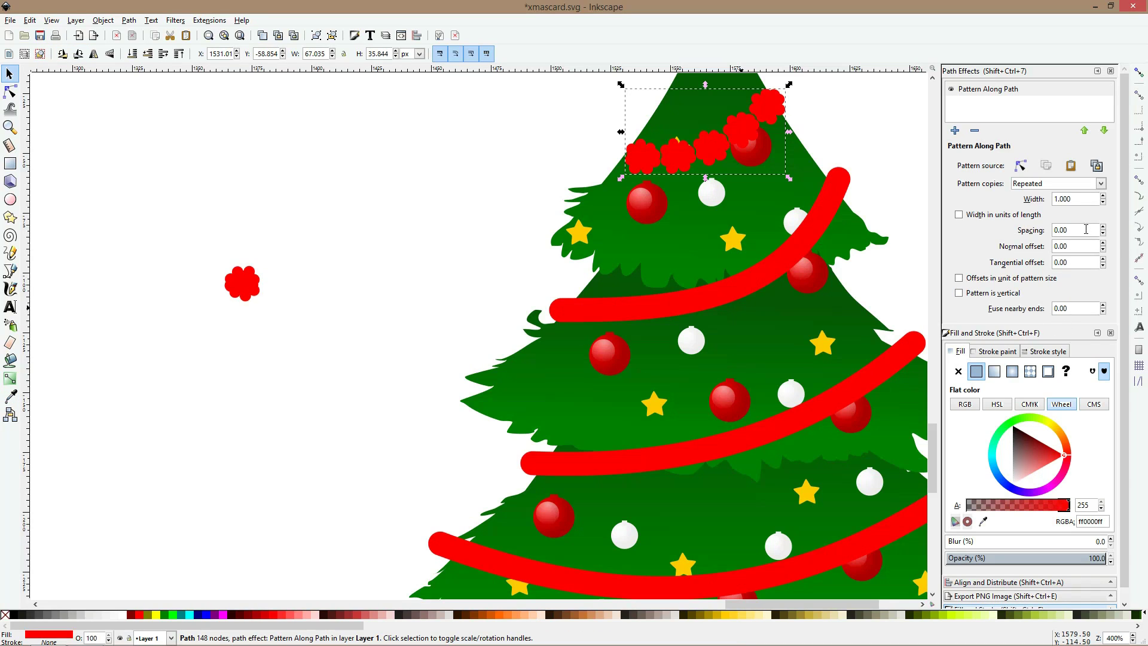
- Set the spacing between the pattern copies on the top garland to -5
left_click(1103, 234)
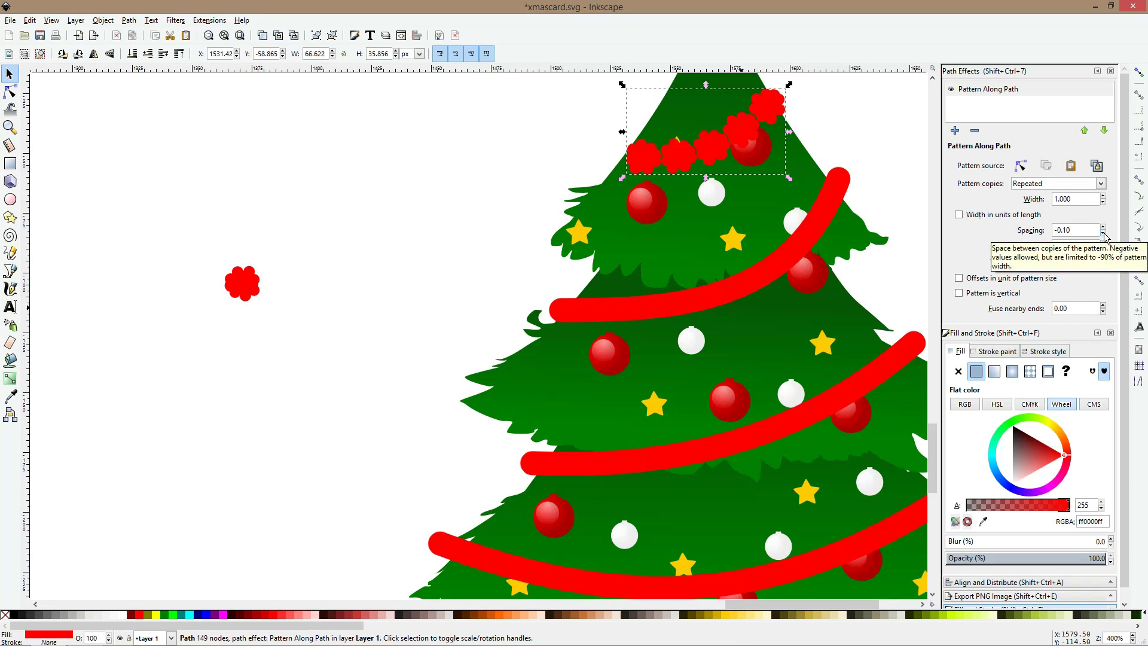
left_click(1103, 235)
left_click_drag(1089, 230, 1059, 231)
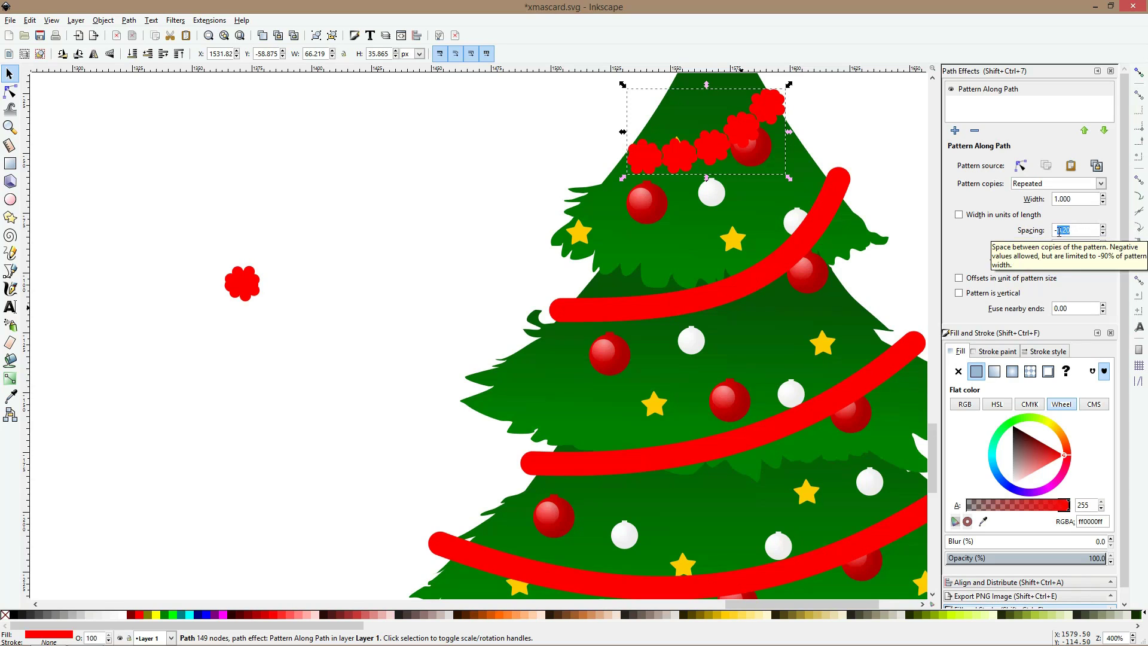
type("1")
key("Return")
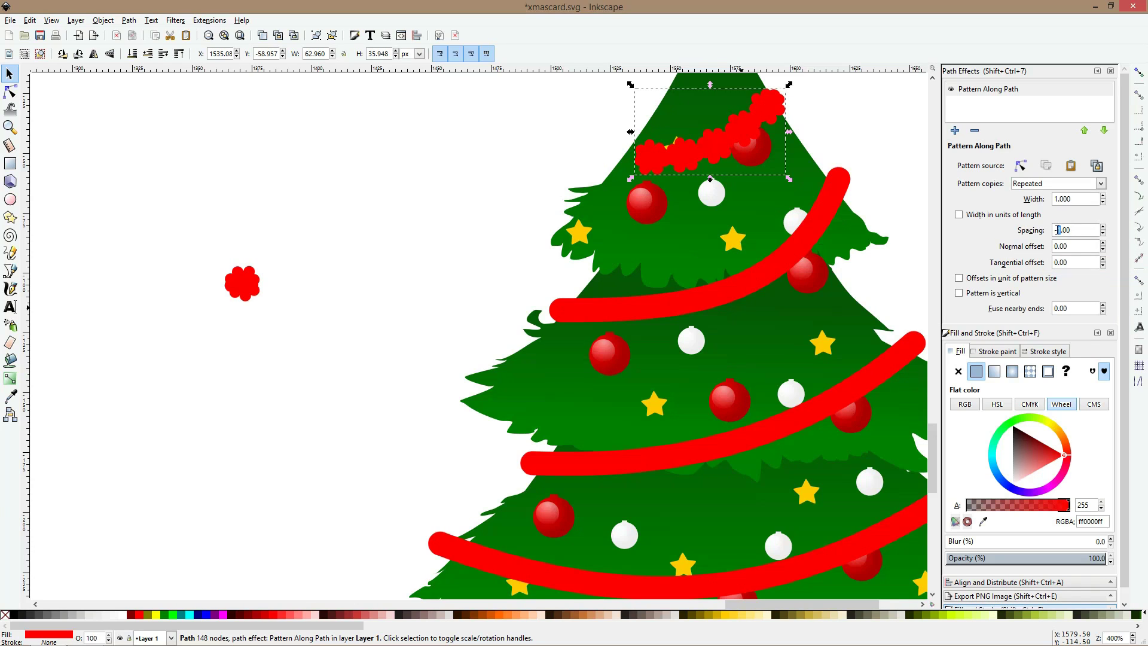
type("5")
key("Return")
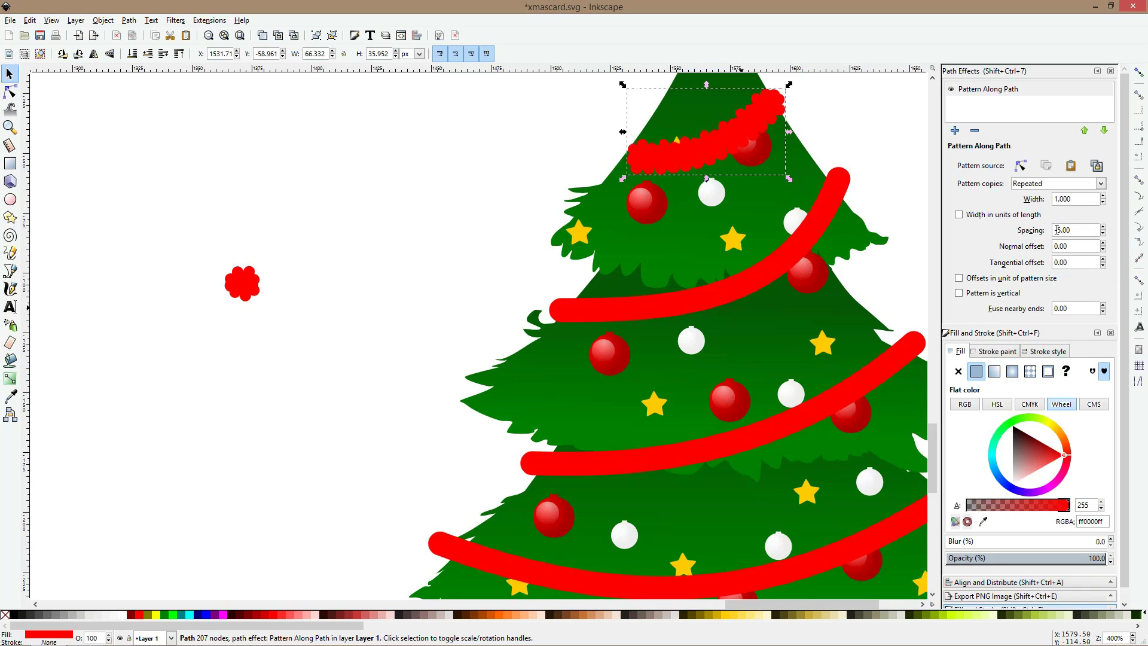
- Extend the top garland by moving its left end node outward past the tree's edge
left_click(11, 91)
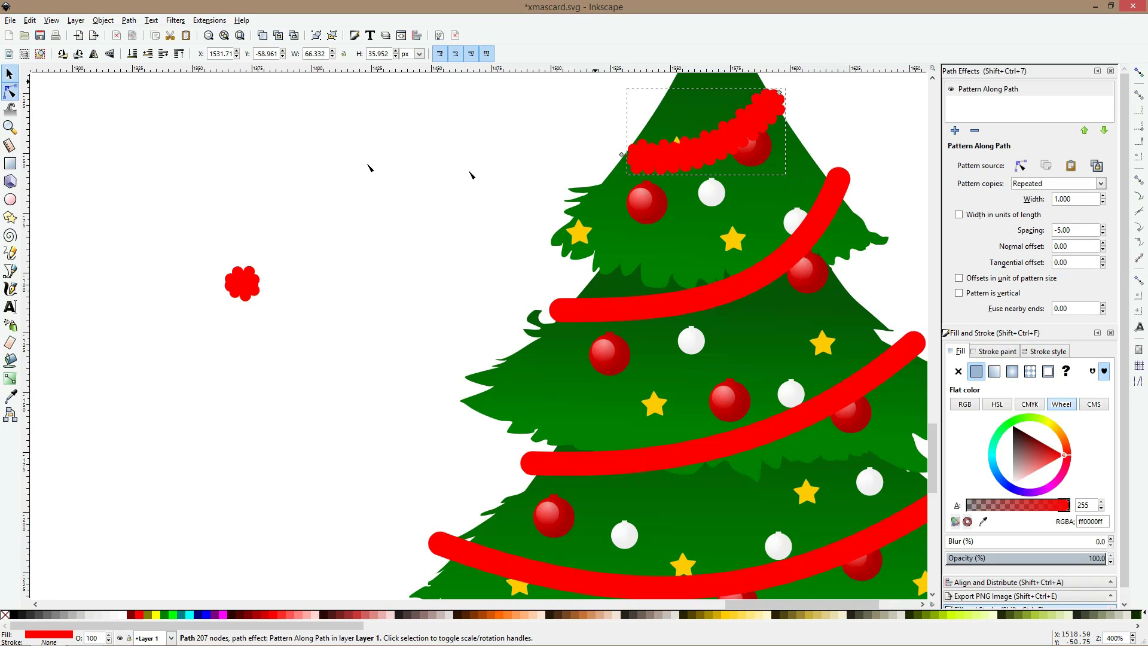
left_click(610, 157)
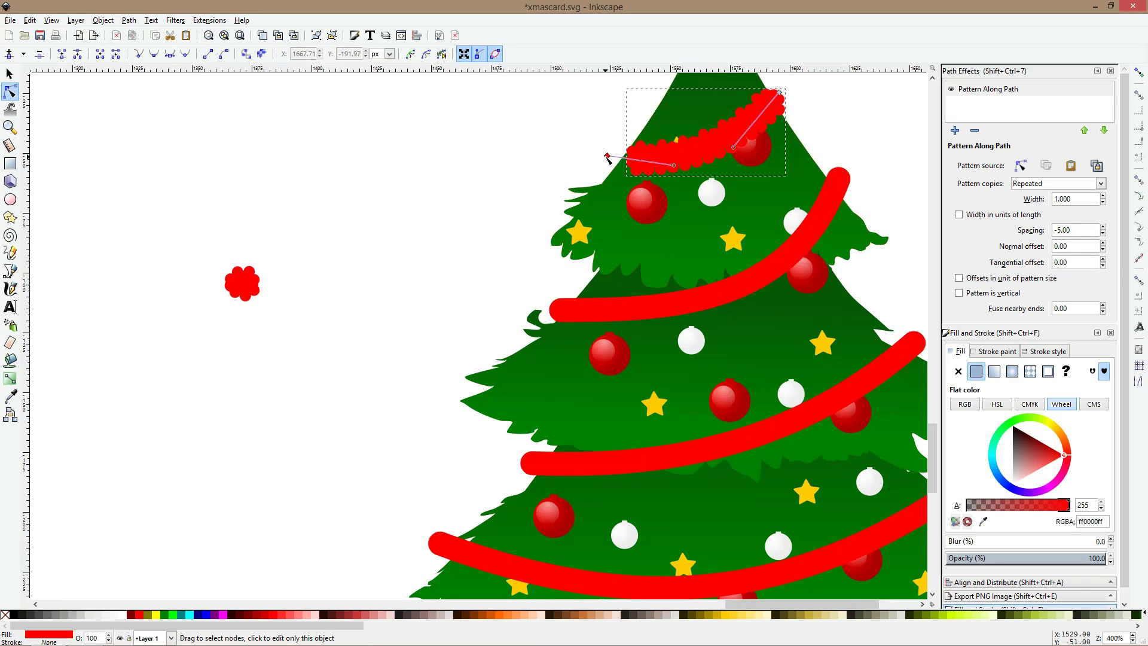
left_click_drag(609, 156, 574, 160)
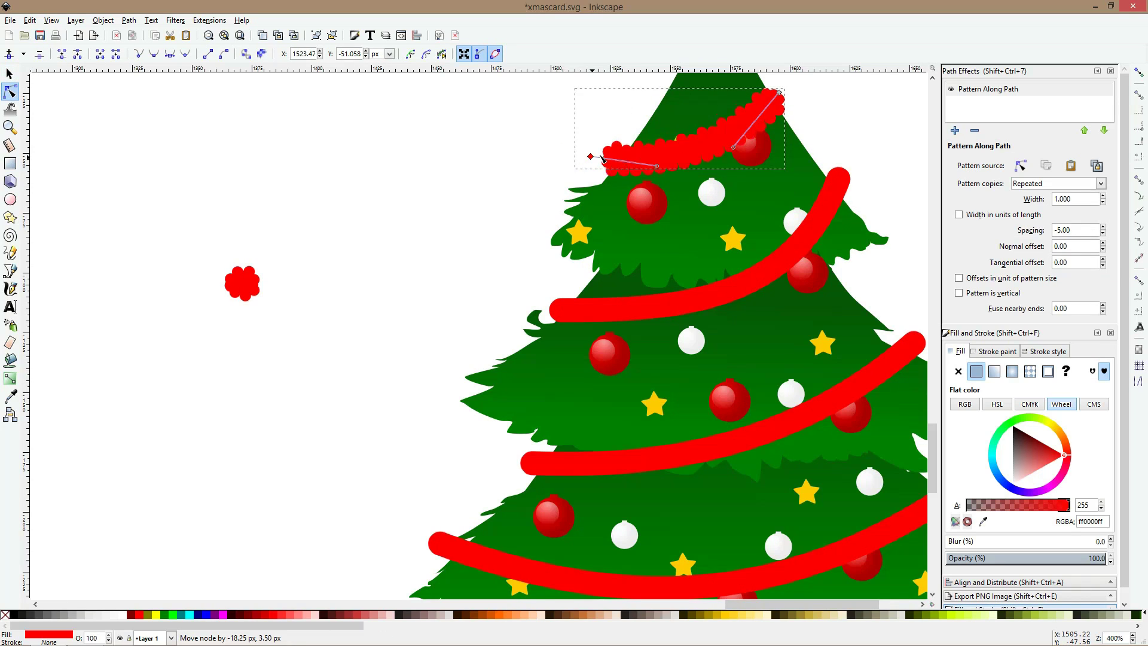
left_click(693, 313)
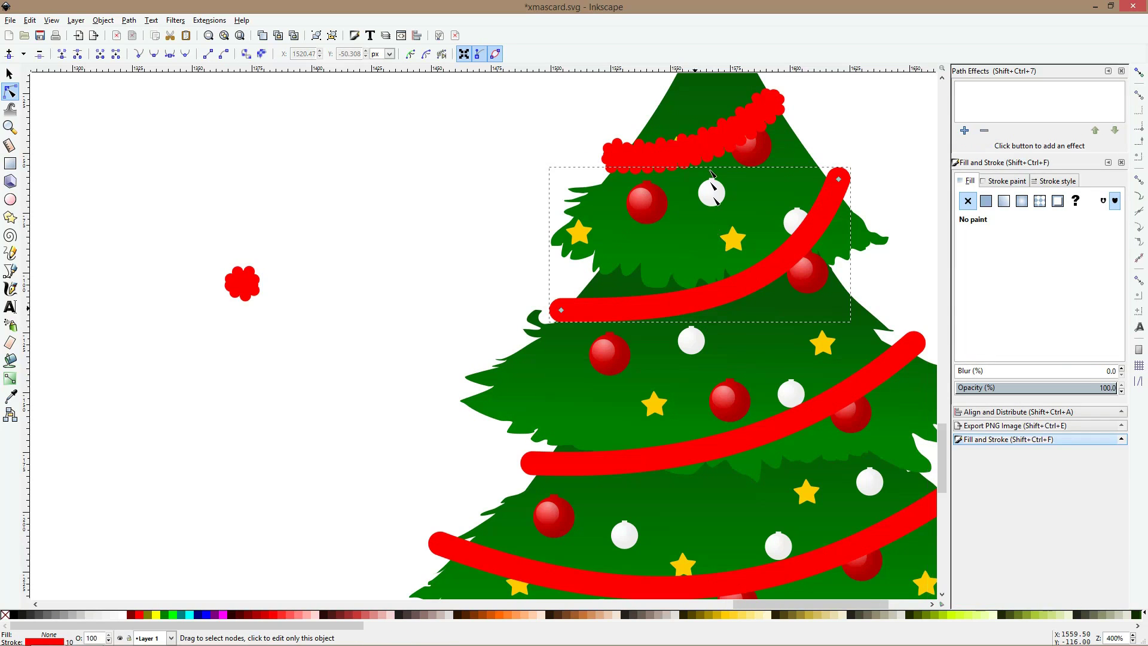
left_click(706, 151)
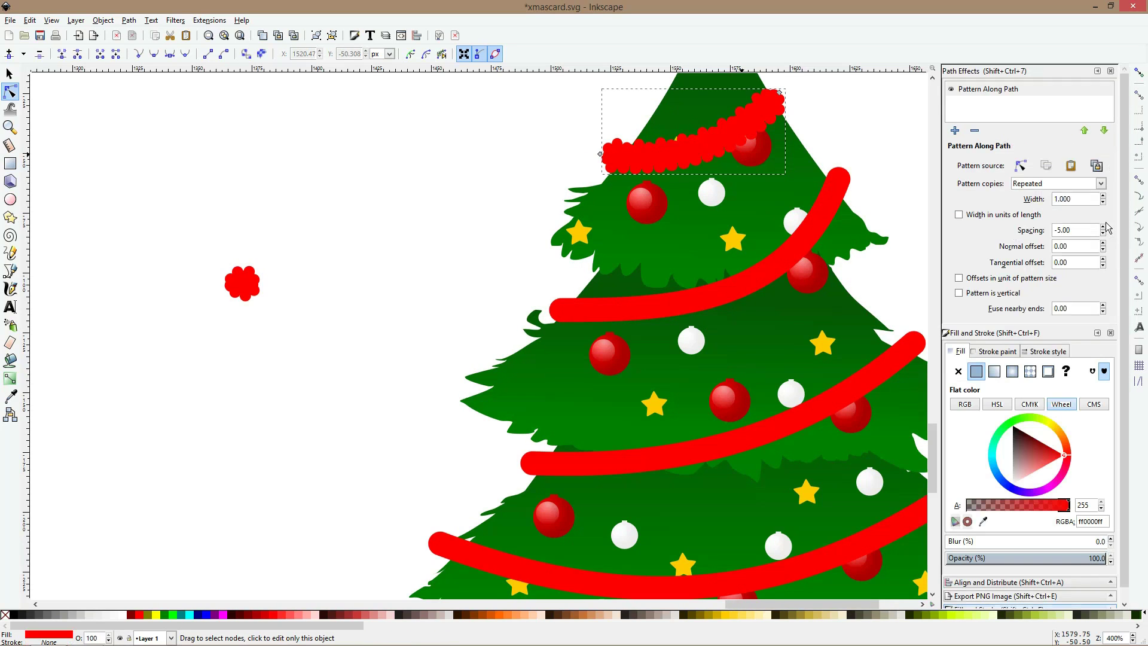
left_click(1031, 96)
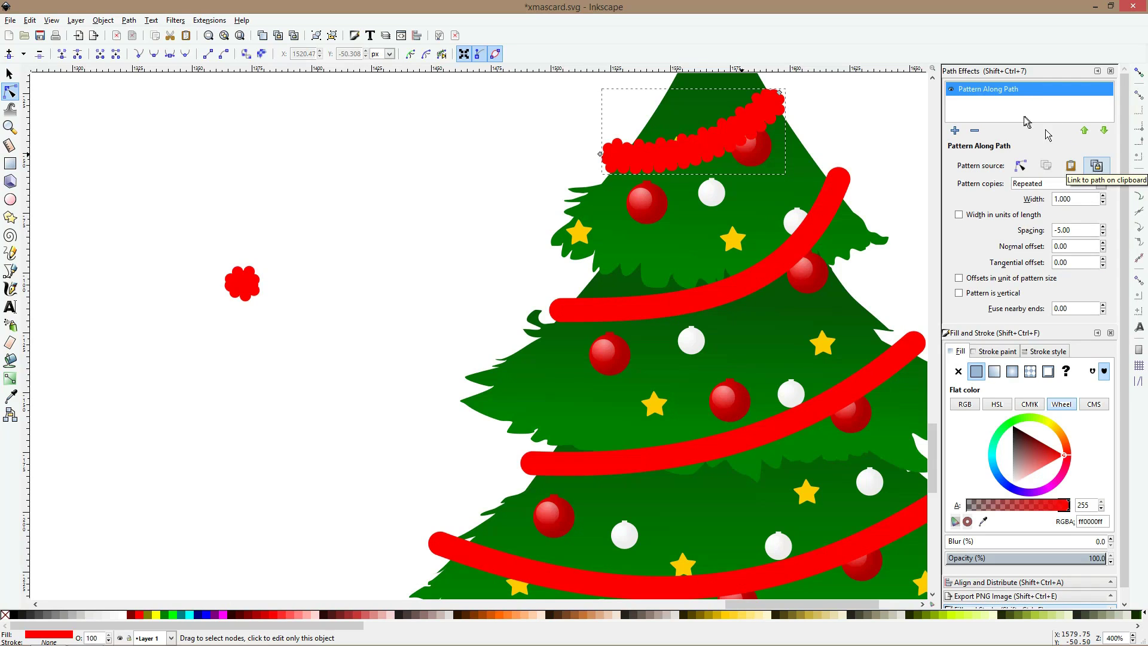
left_click(820, 219)
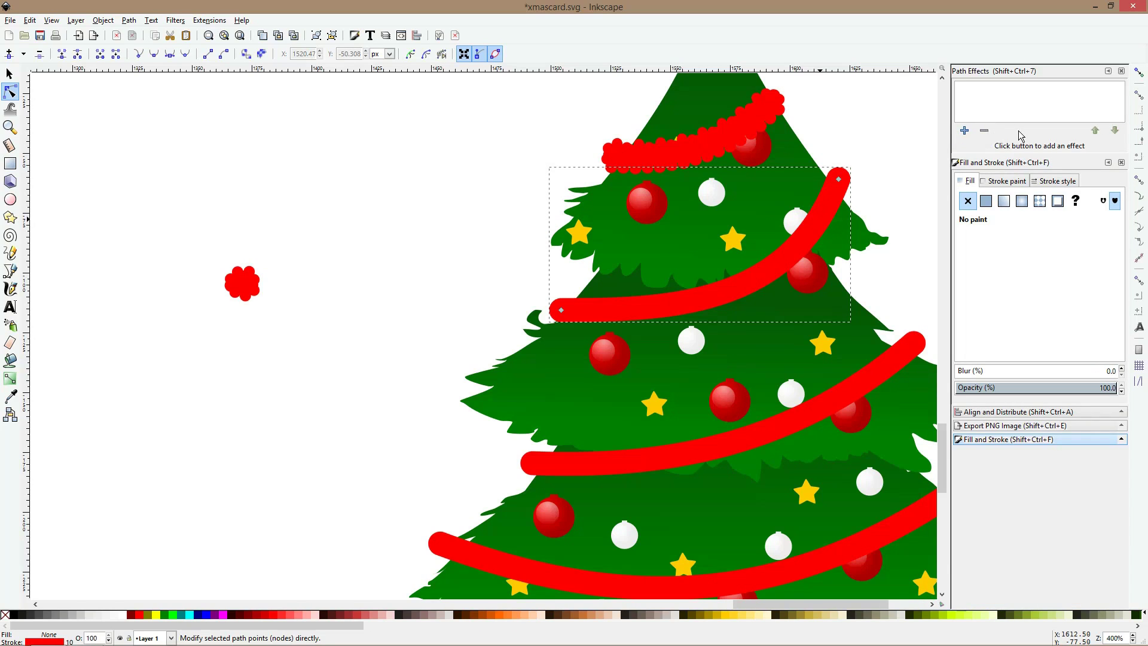
left_click(1019, 117)
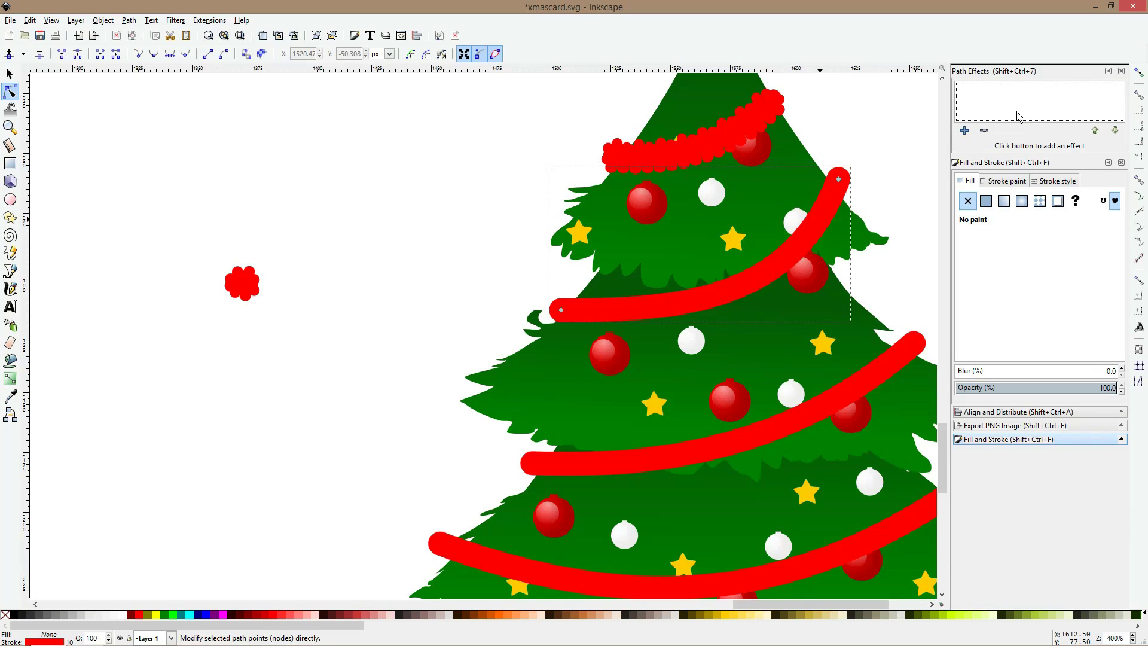
key("ctrl+v")
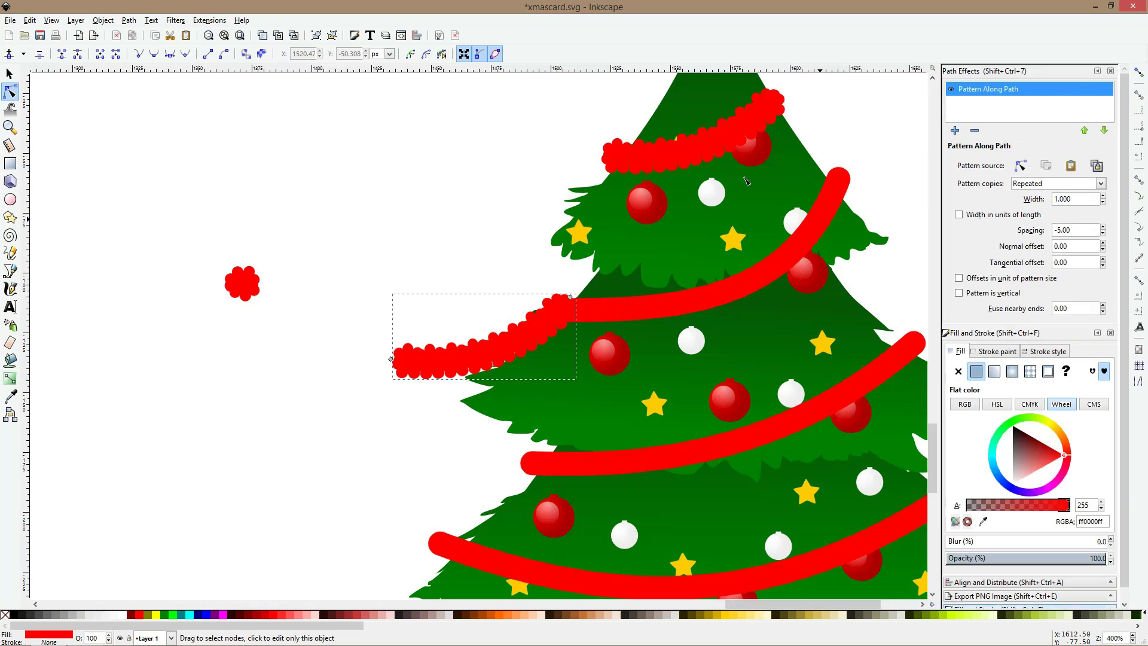
left_click(660, 305)
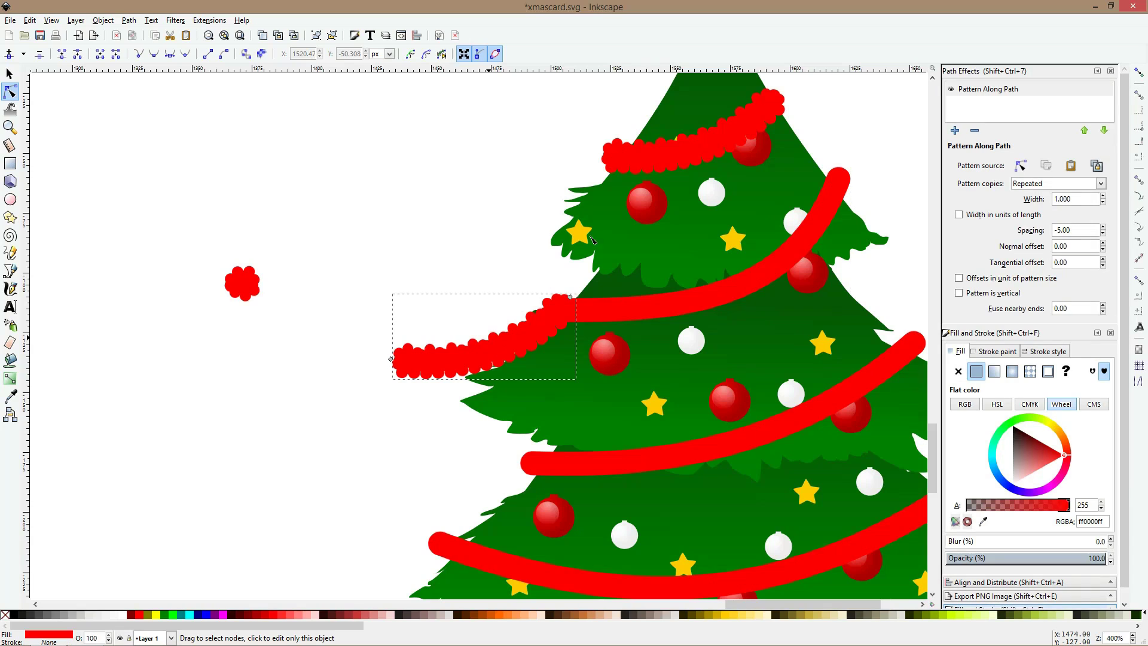
key("s")
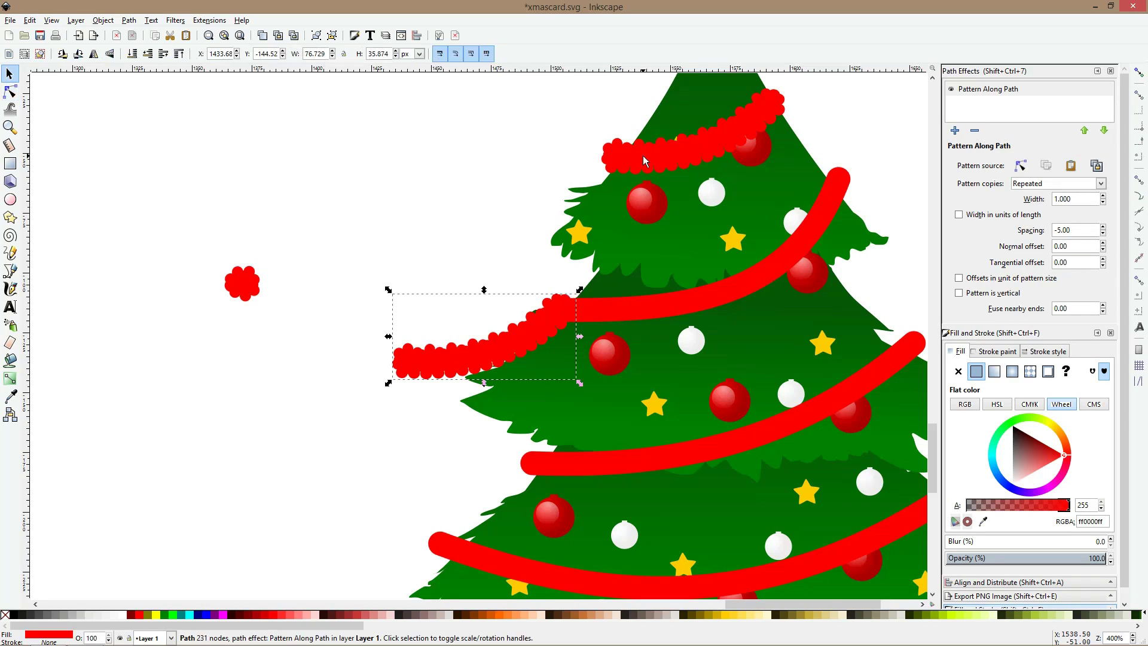
key("Delete")
- Copy the top garland and paste its path effect onto the second garland from the top
left_click(642, 155)
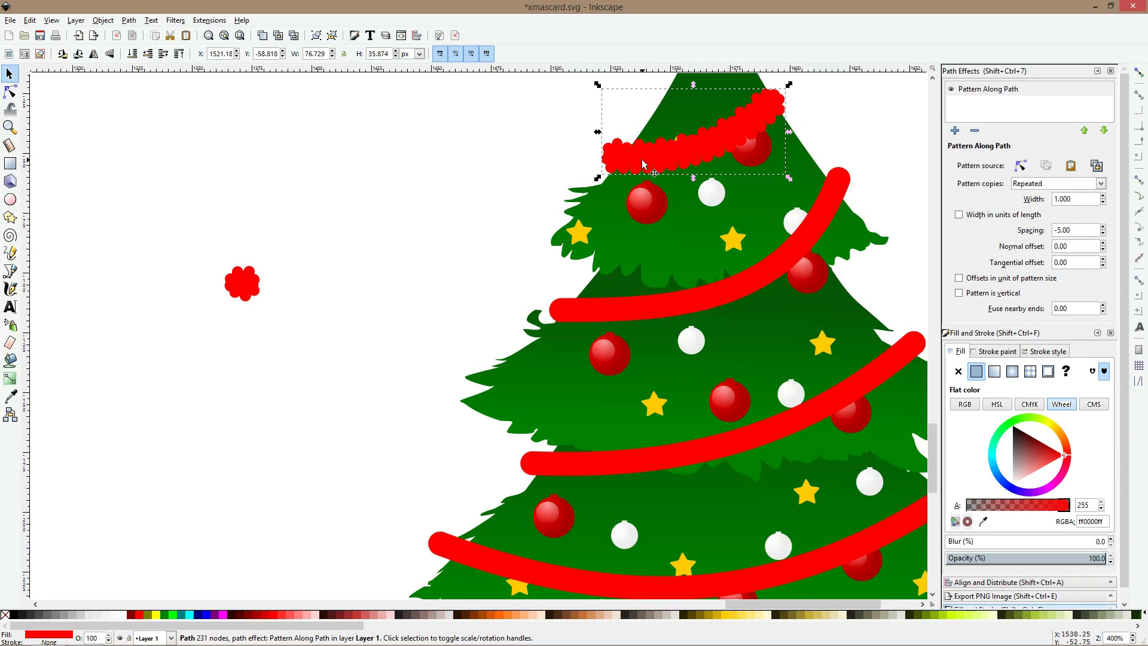
left_click(132, 21)
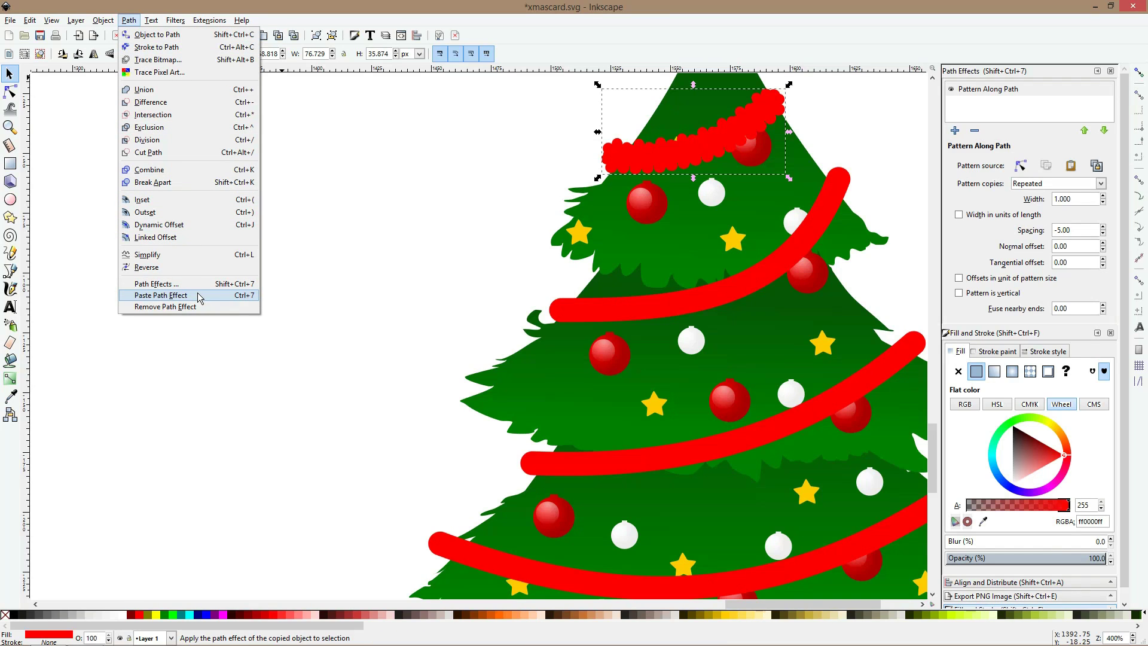
left_click(715, 299)
left_click(722, 287)
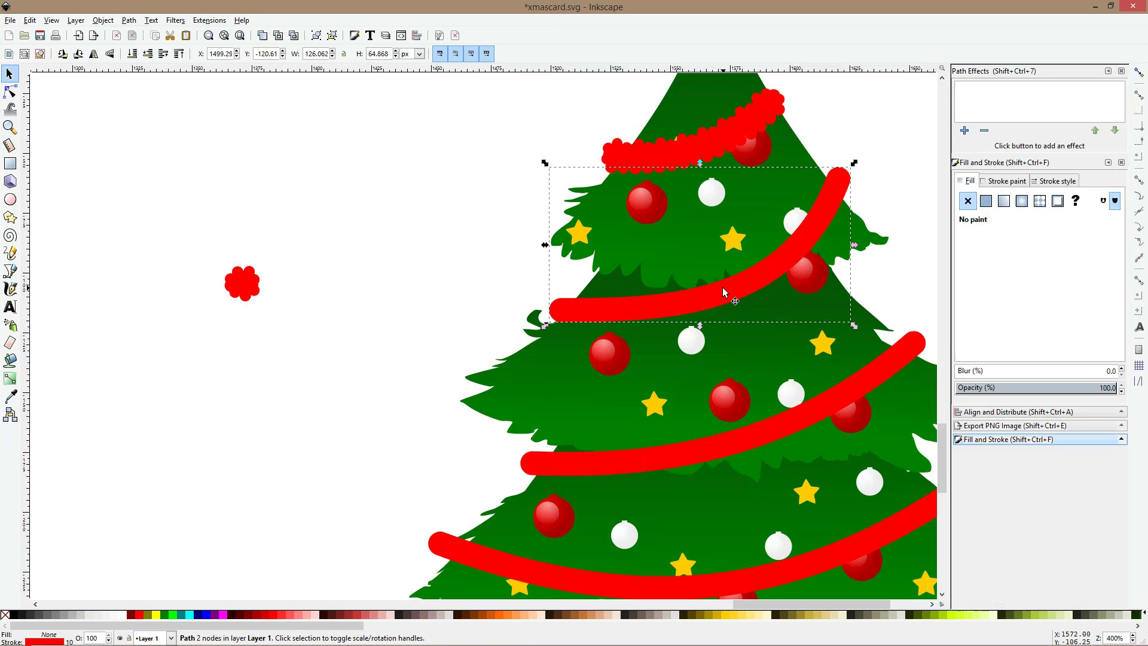
left_click(133, 20)
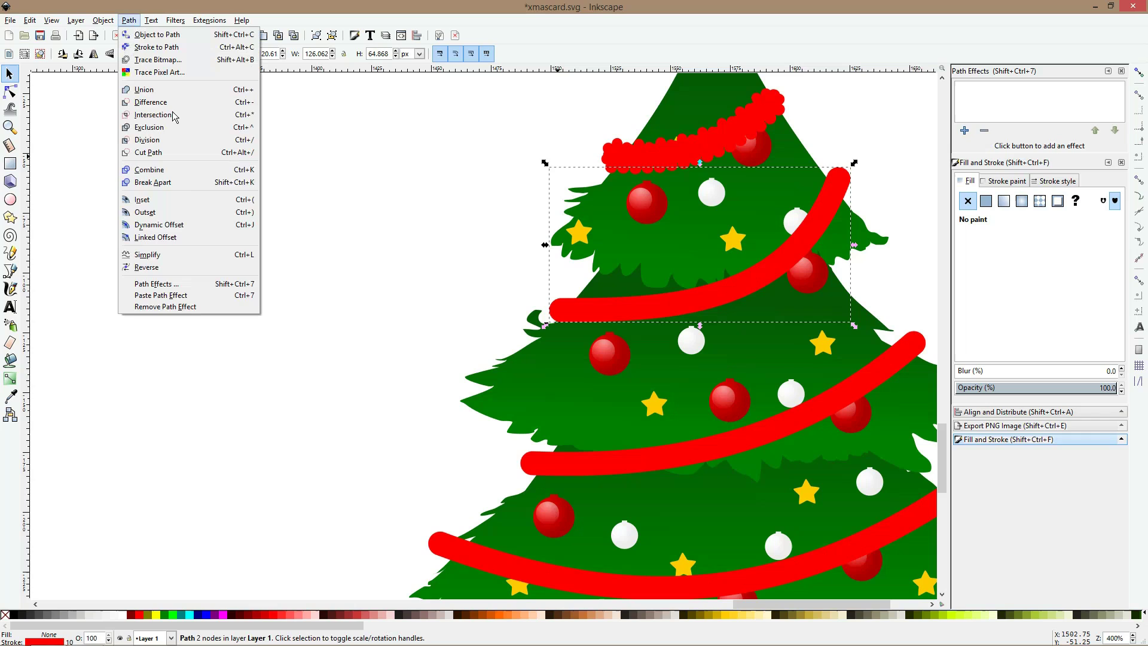
left_click(177, 298)
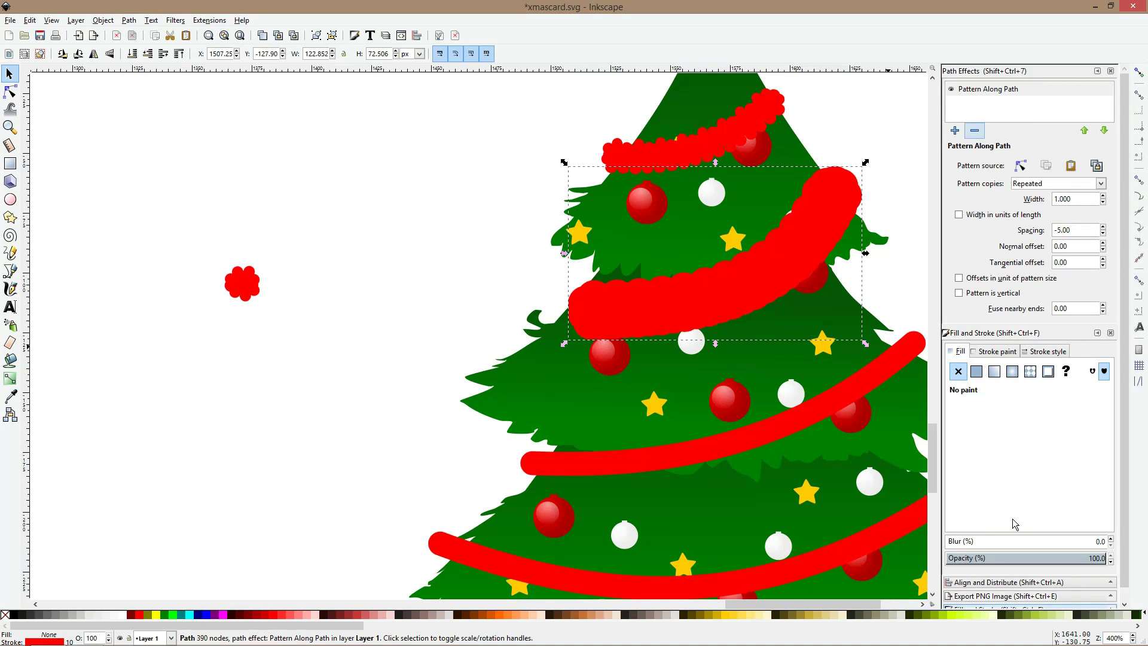
- Give the second garland a flat red fill sampled from the loose flower with no stroke, and move its left end node outward
left_click(975, 371)
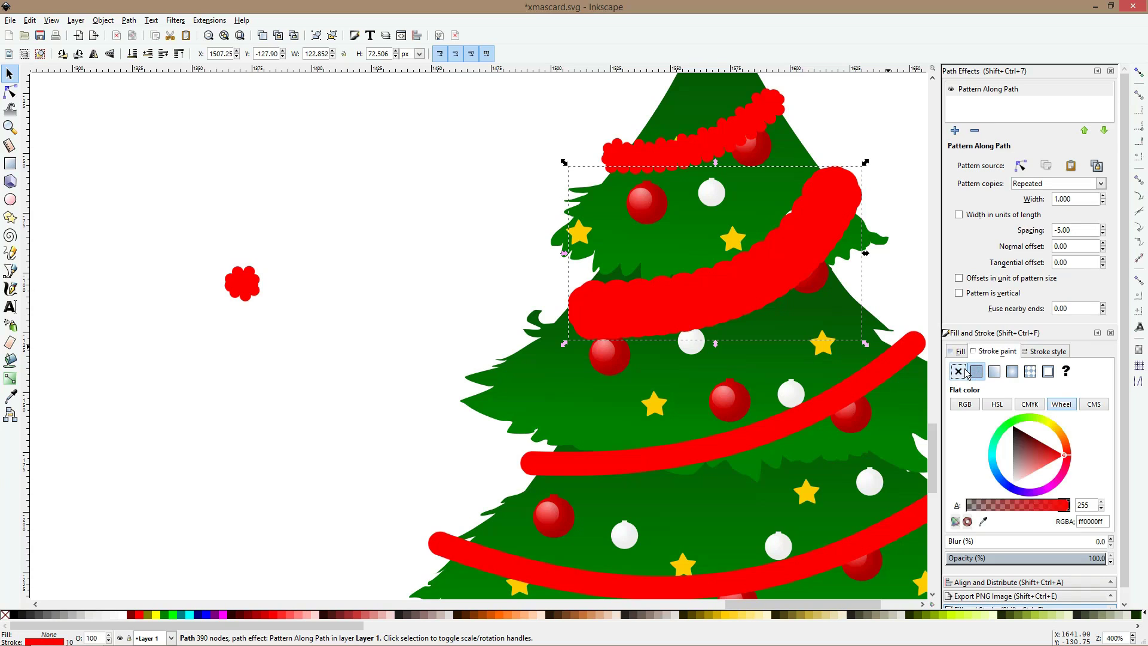
left_click(960, 371)
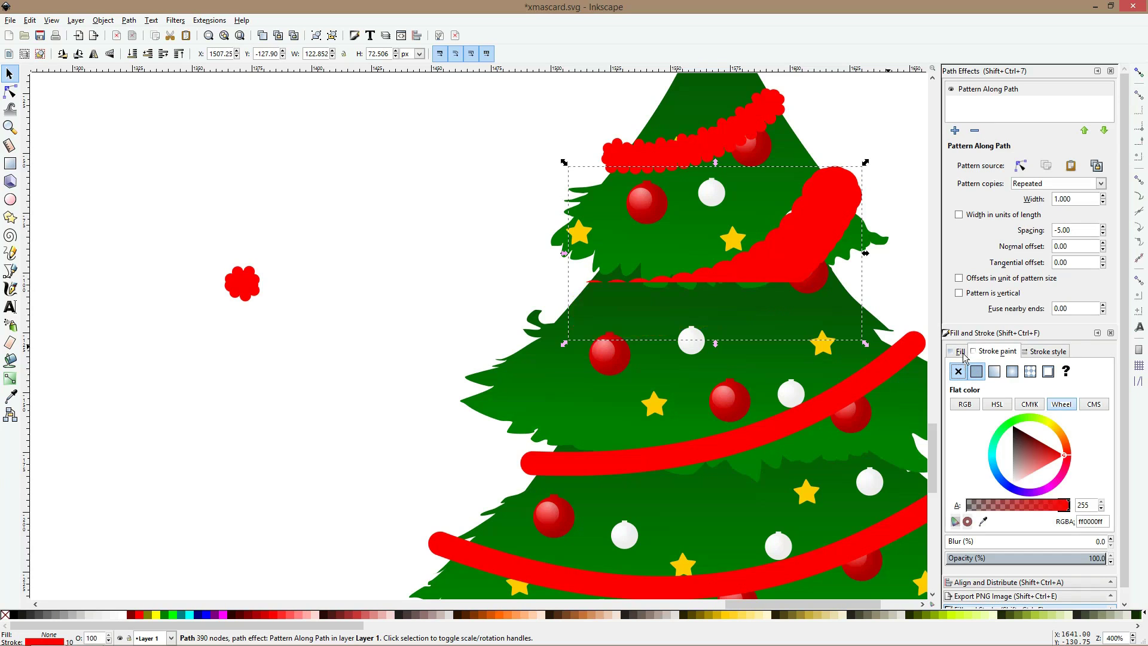
left_click(10, 396)
left_click(243, 278)
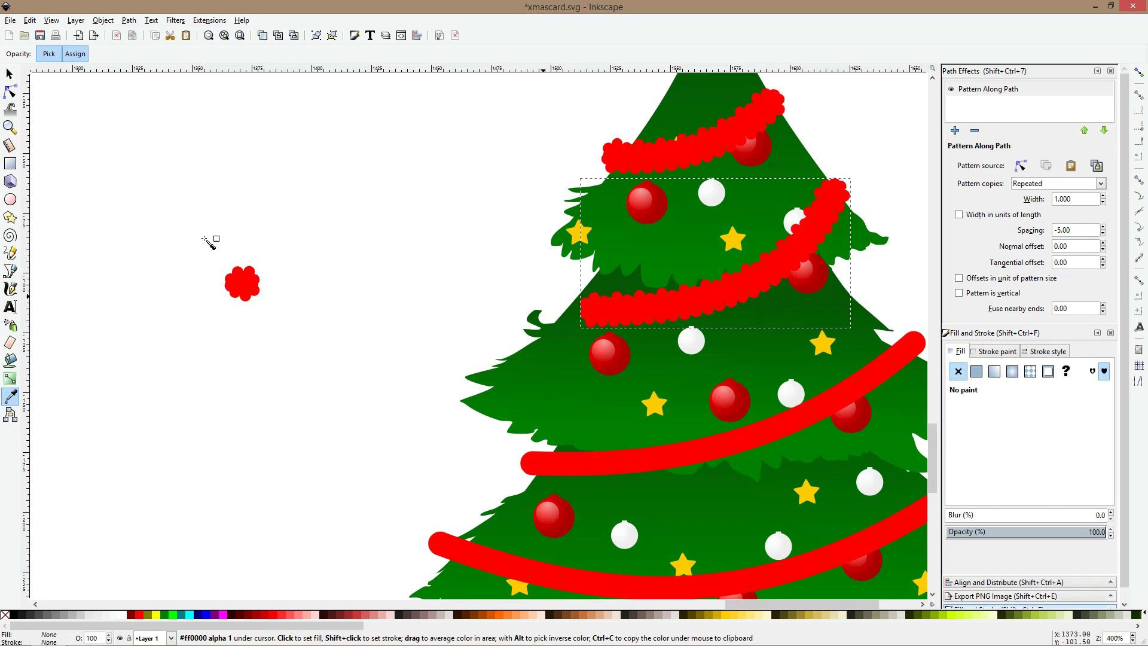
left_click(11, 91)
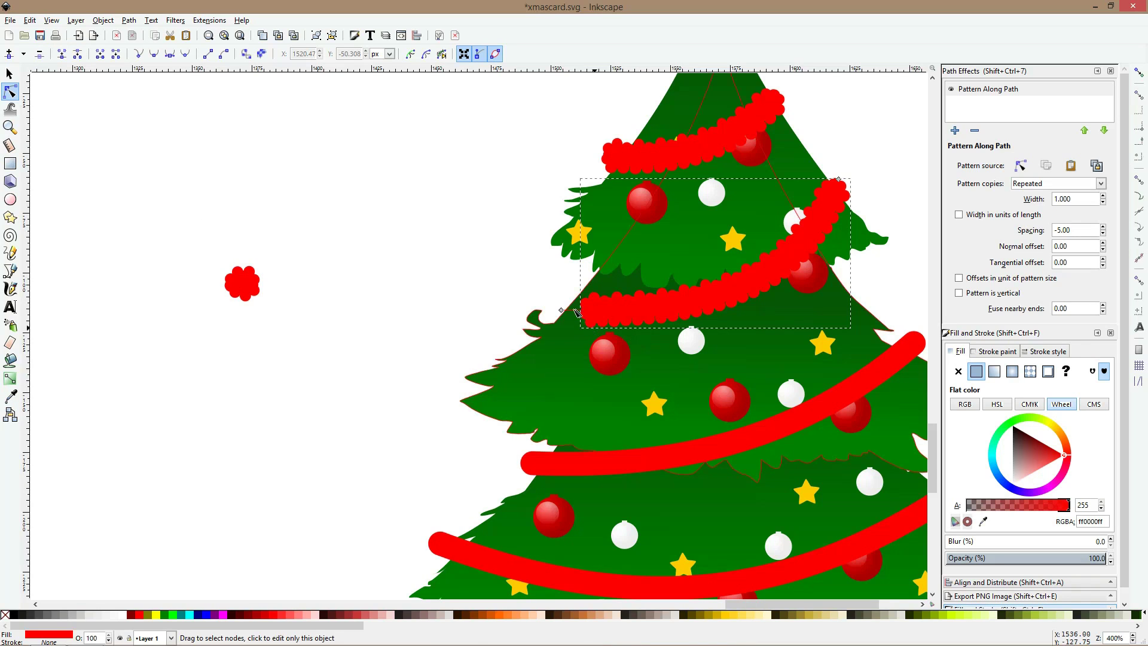
left_click_drag(561, 310, 532, 311)
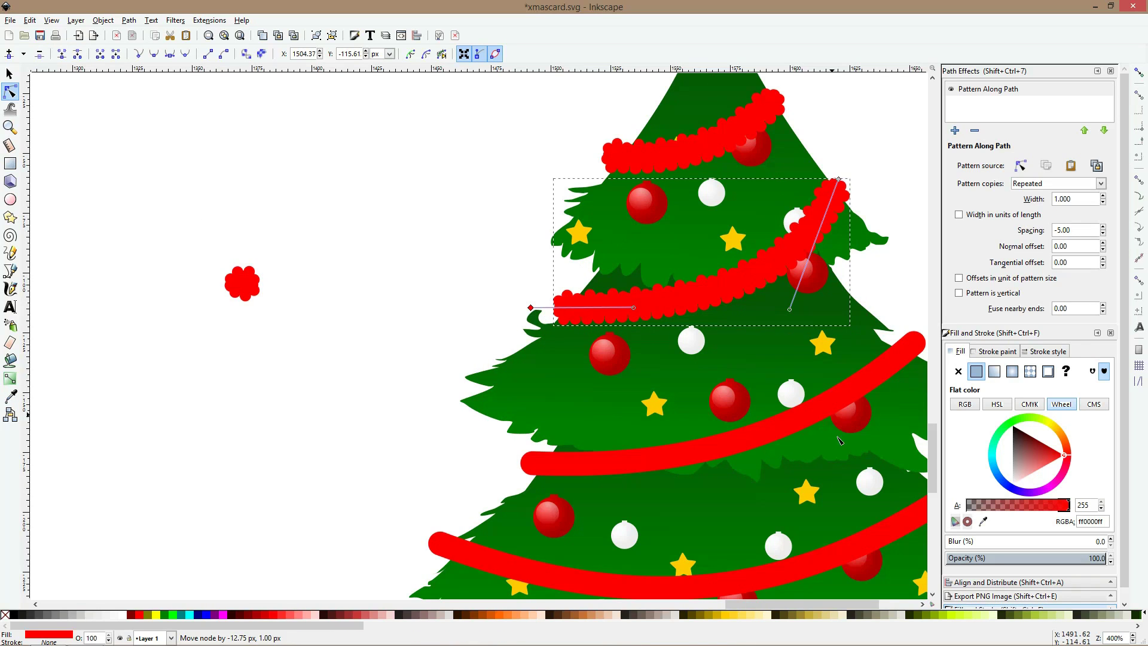
- Remove the third garland's stroke and give it a flat red fill sampled from the second garland
left_click(793, 421)
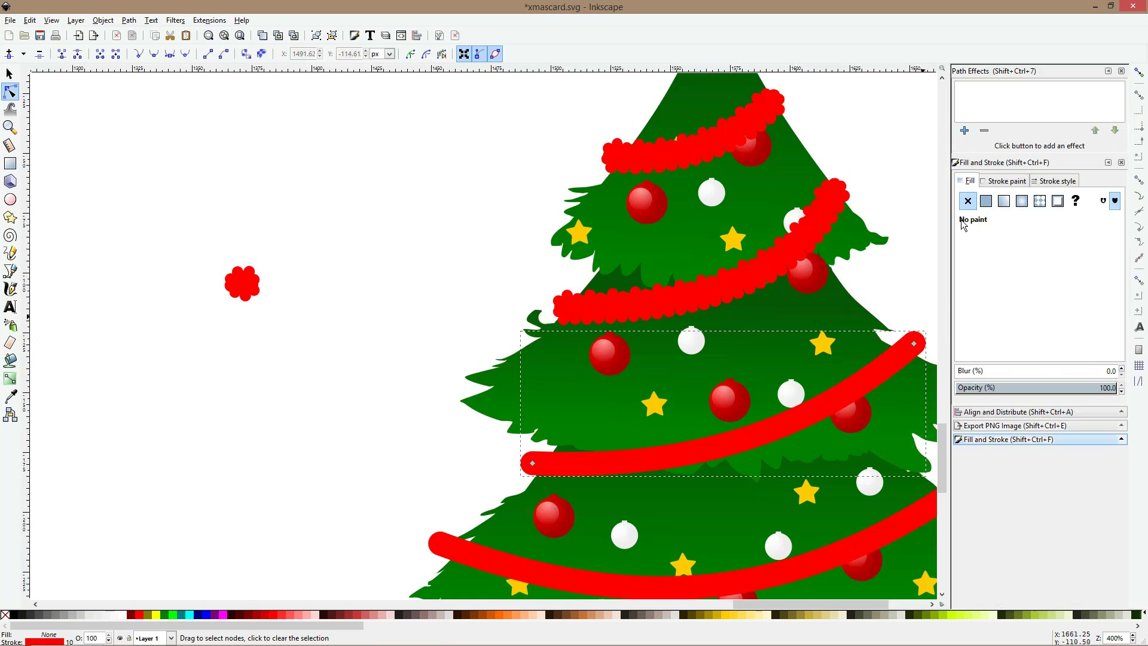
left_click(985, 201)
left_click(1005, 181)
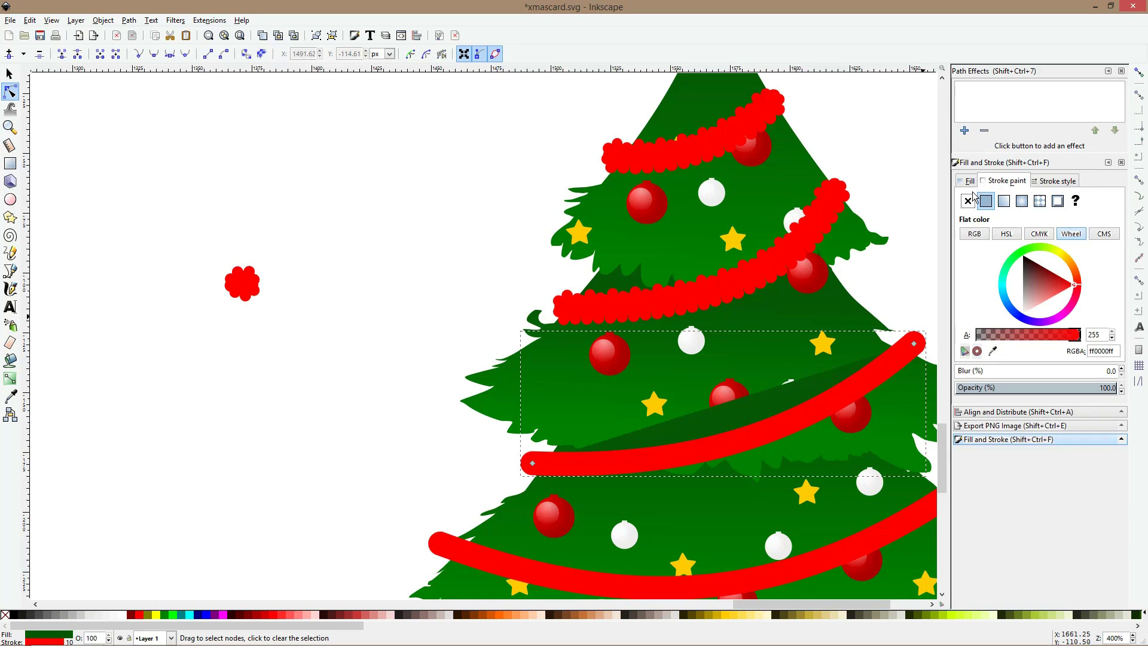
left_click(968, 201)
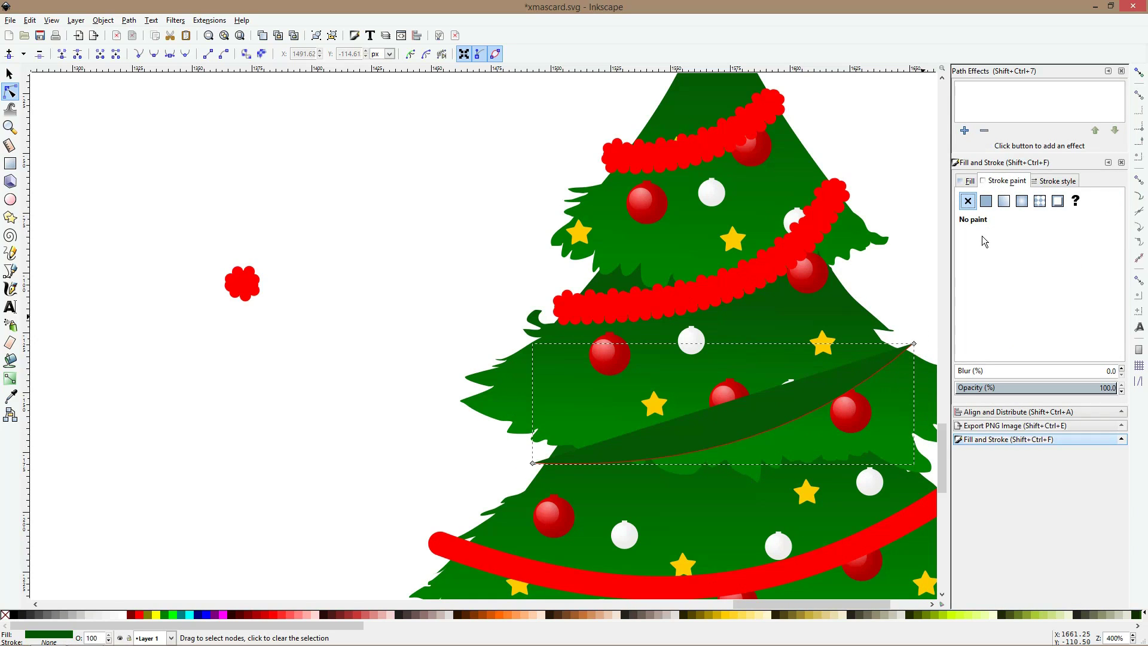
left_click(970, 181)
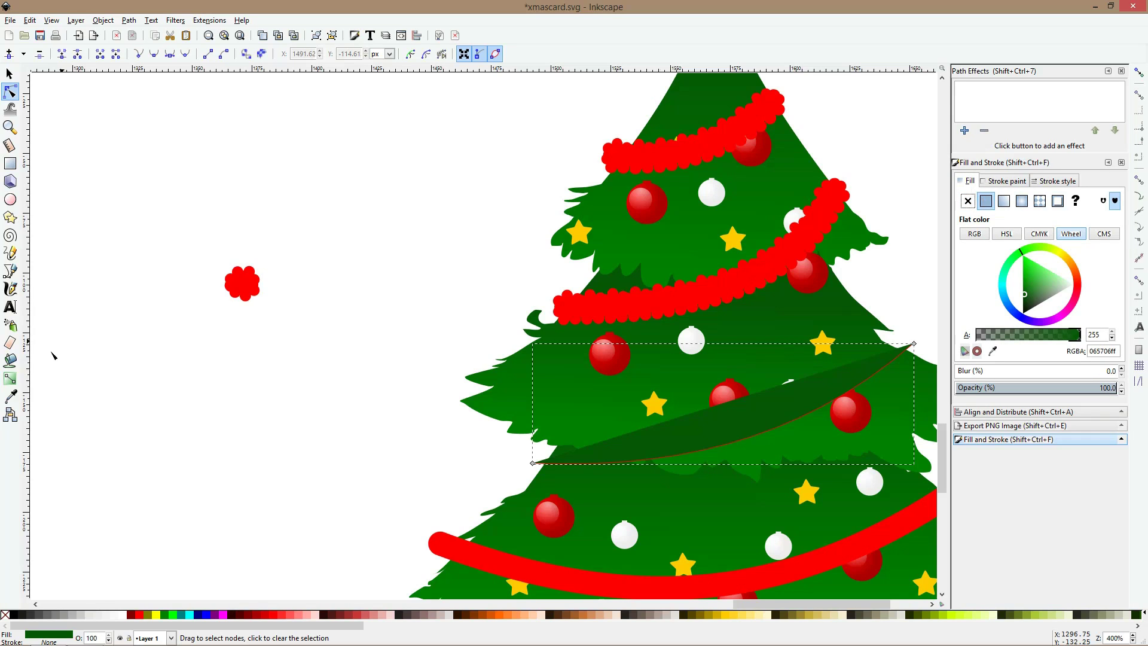
left_click(11, 395)
left_click(685, 290)
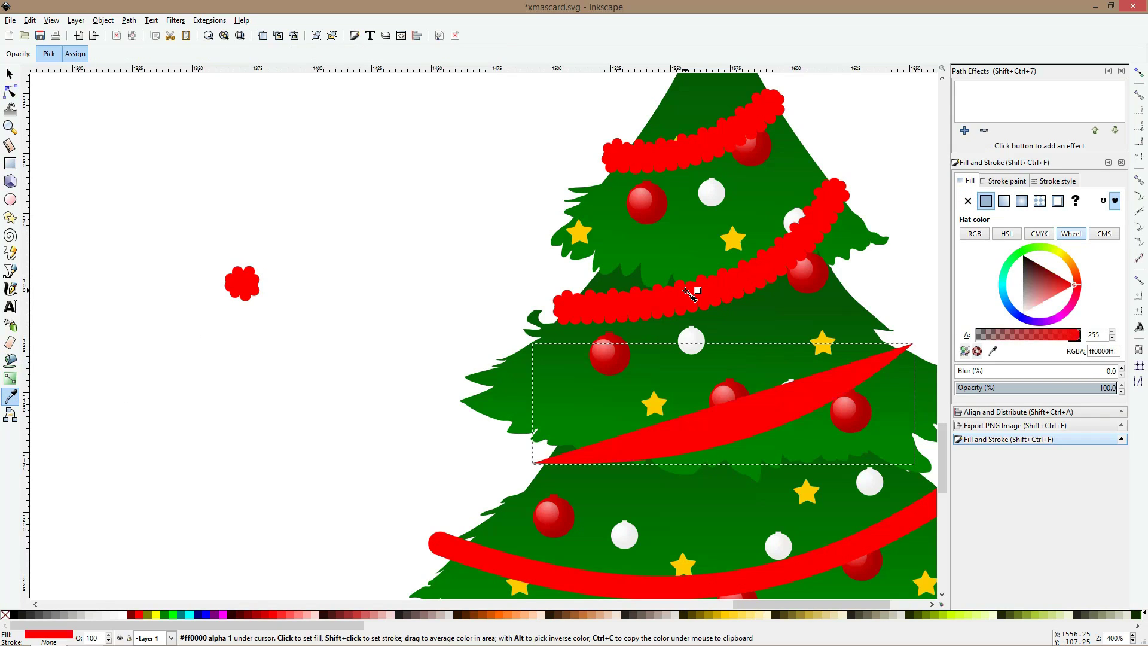
- Paste the copied Pattern Along Path effect onto the third garland
key("s")
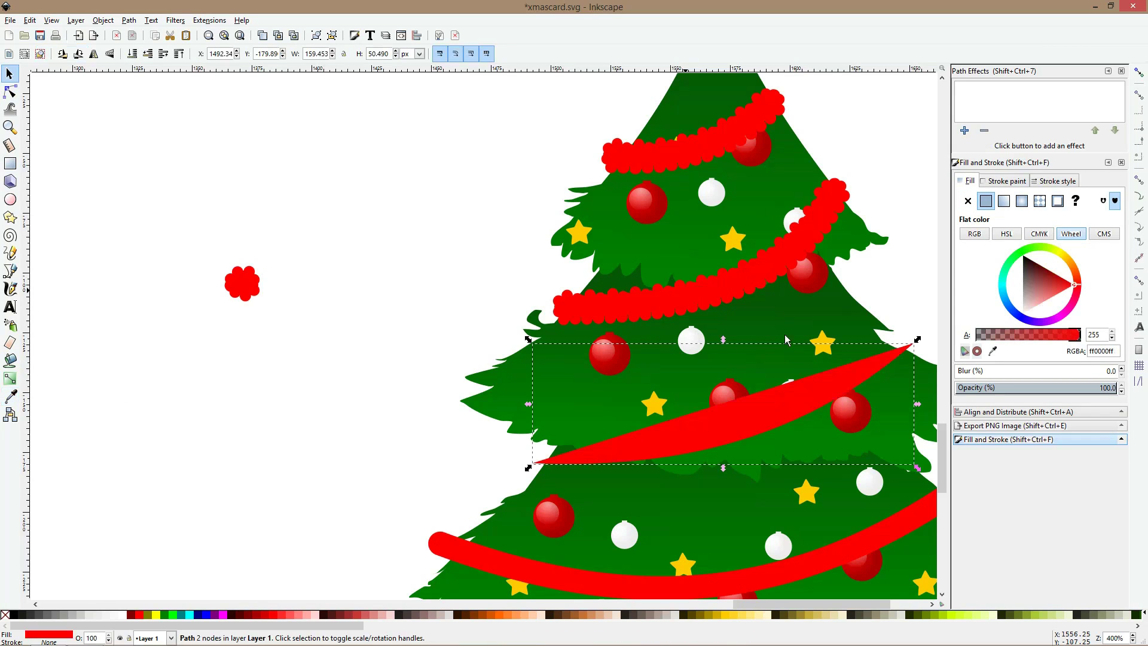
left_click(129, 21)
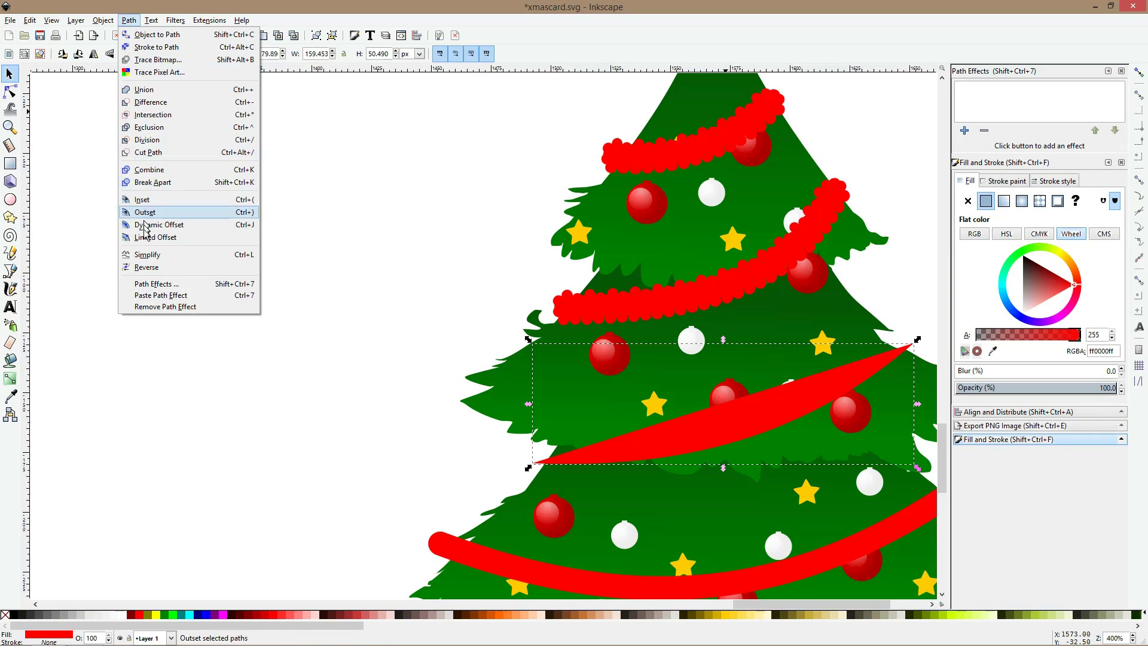
left_click(150, 296)
left_click(10, 91)
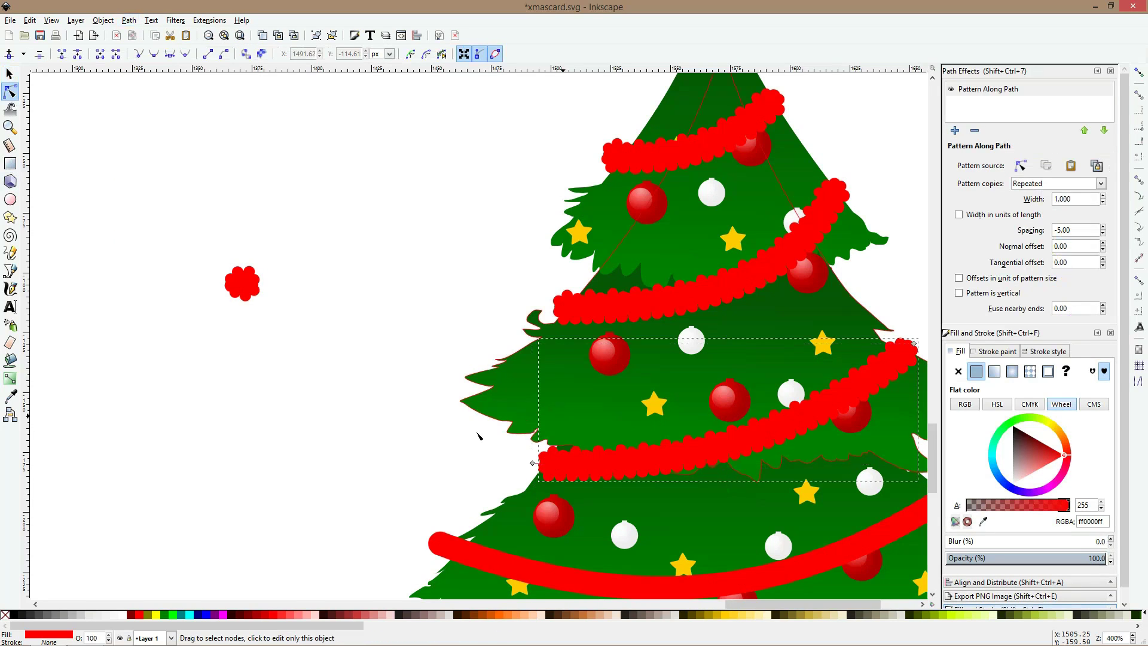
- Remove the bottom garland's stroke and give it a flat red fill sampled from the loose flower
scroll(513, 450, "down", 1)
scroll(514, 451, "down", 1)
left_click(350, 450)
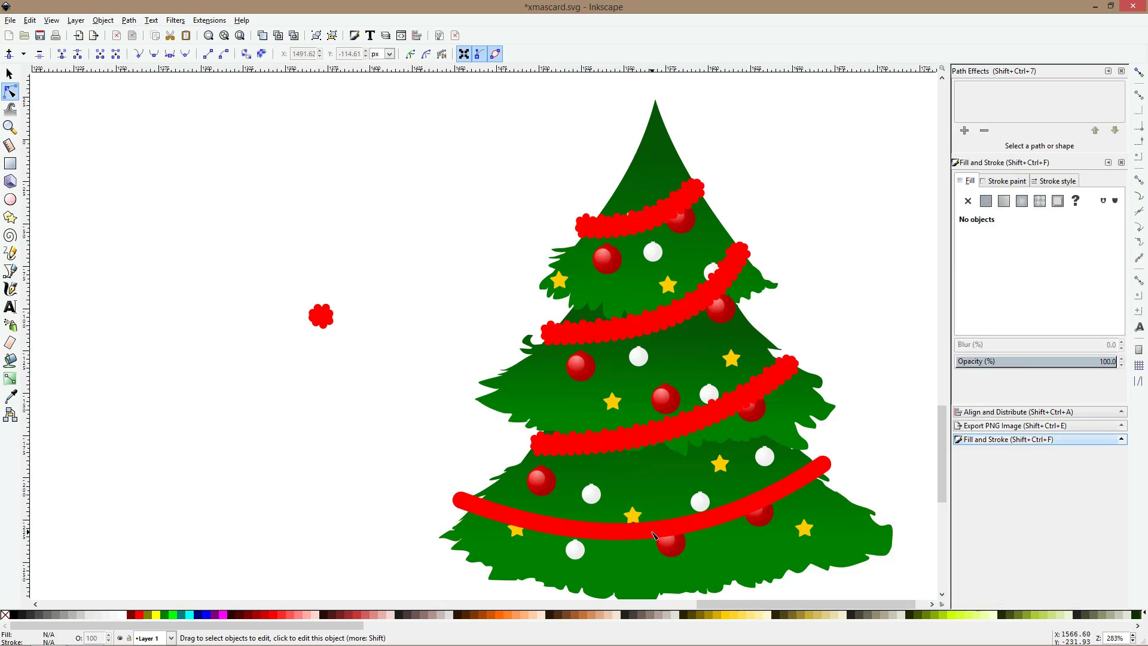
left_click(655, 530)
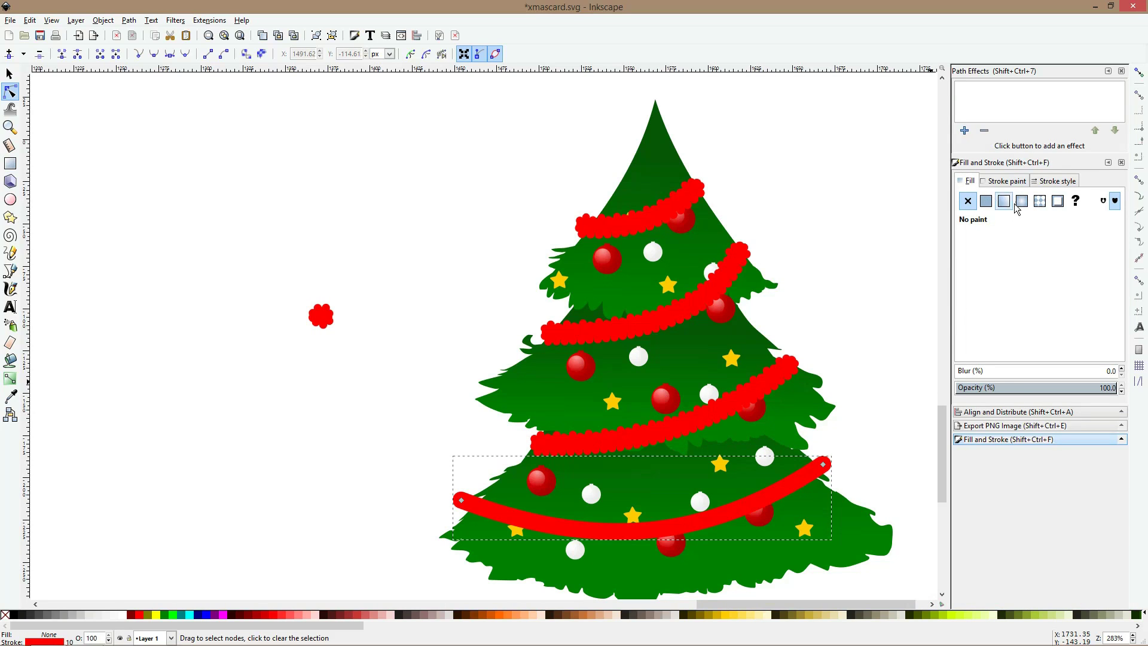
left_click(986, 201)
left_click(1006, 181)
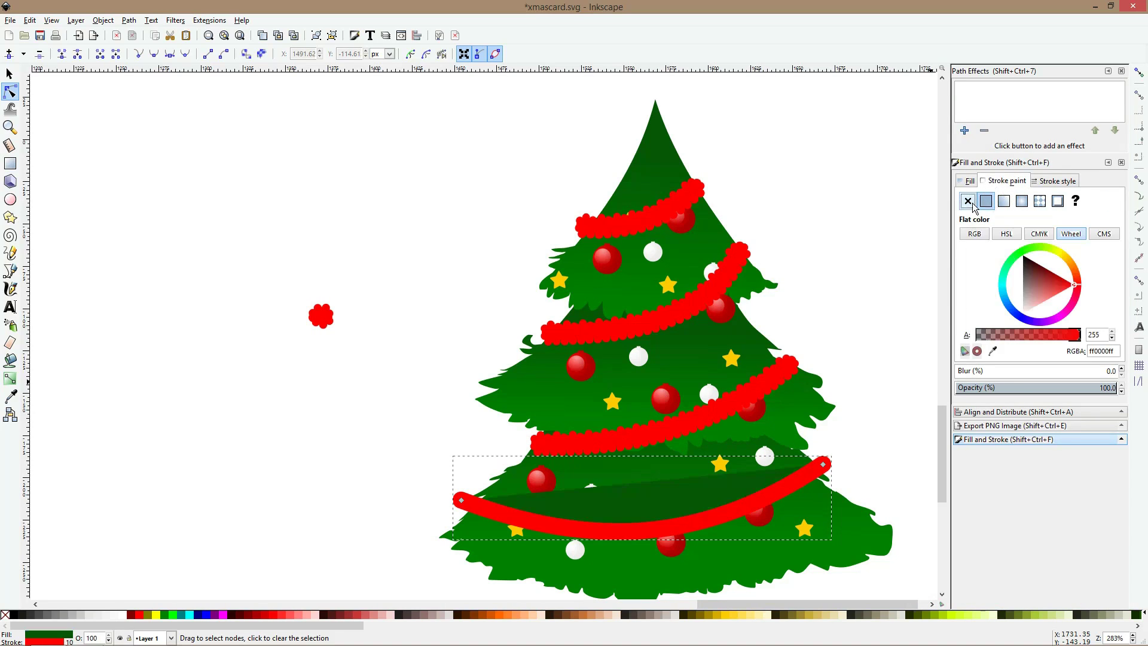
left_click(968, 201)
left_click(11, 396)
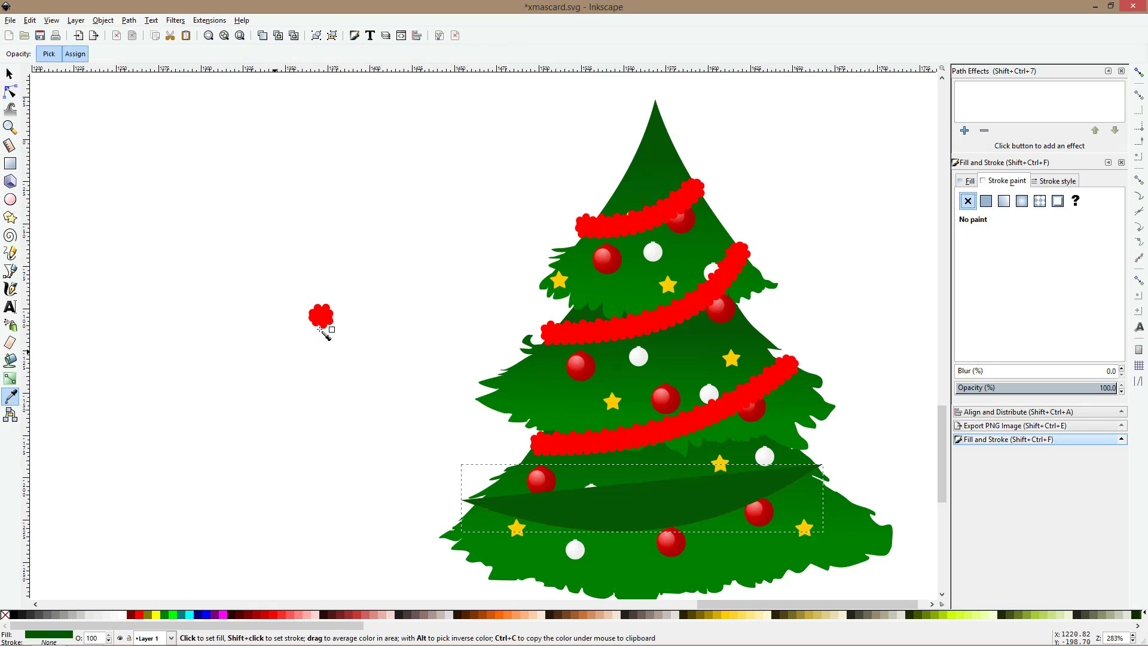
left_click(326, 322)
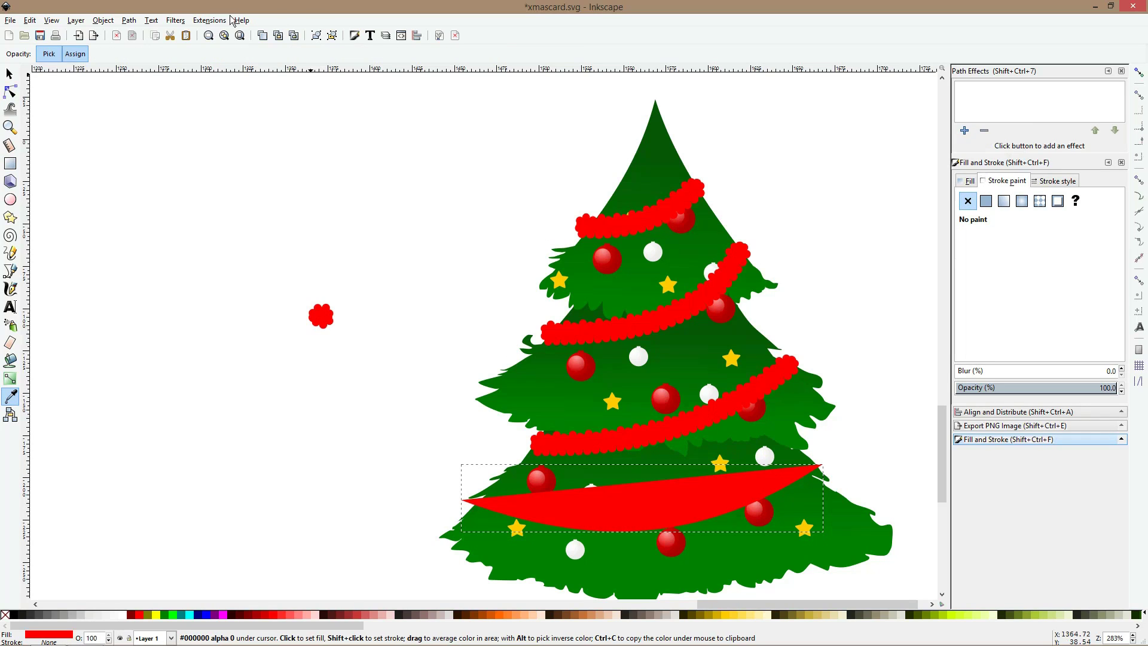
- Paste the copied path effect onto the bottom garland and raise its right end node slightly
left_click(129, 20)
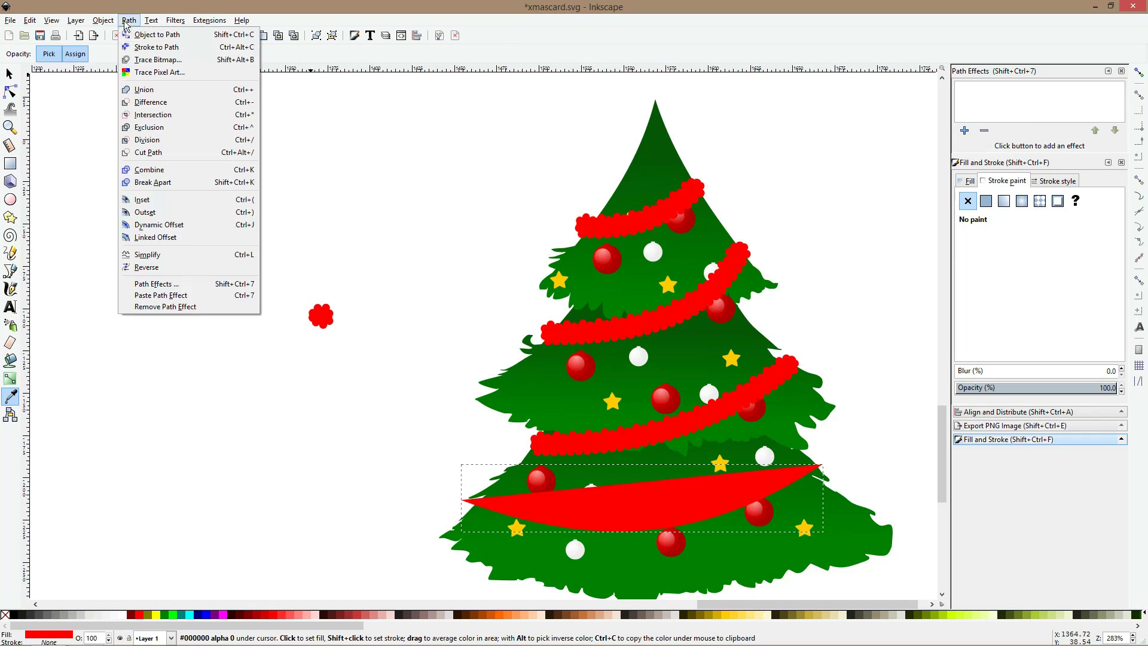
left_click(158, 299)
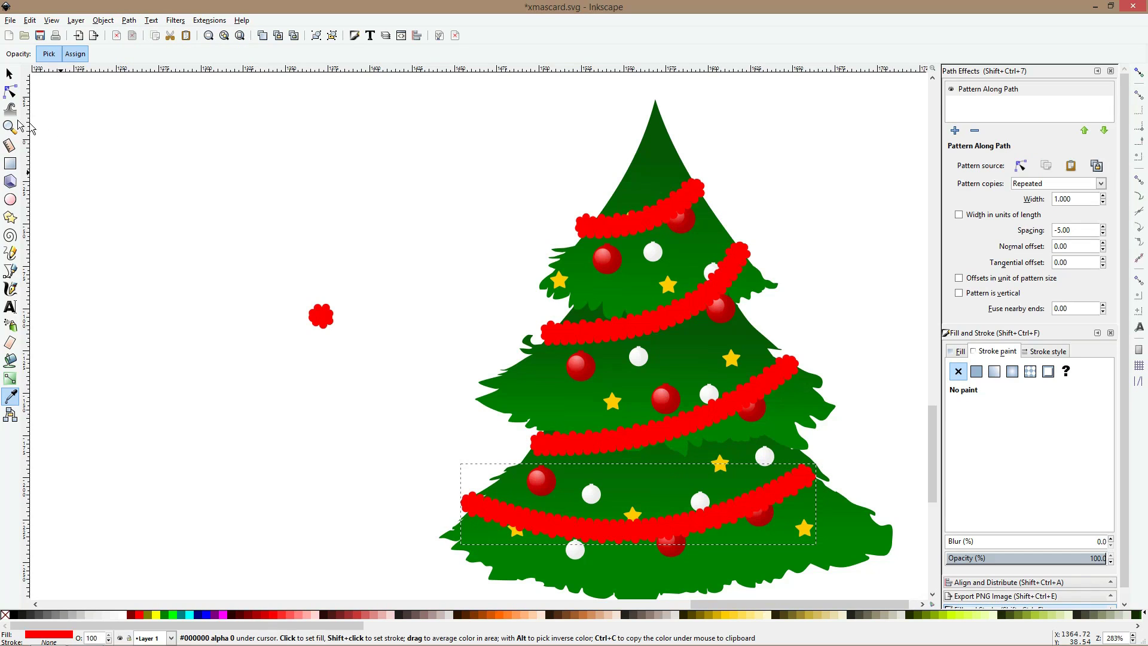
left_click(11, 91)
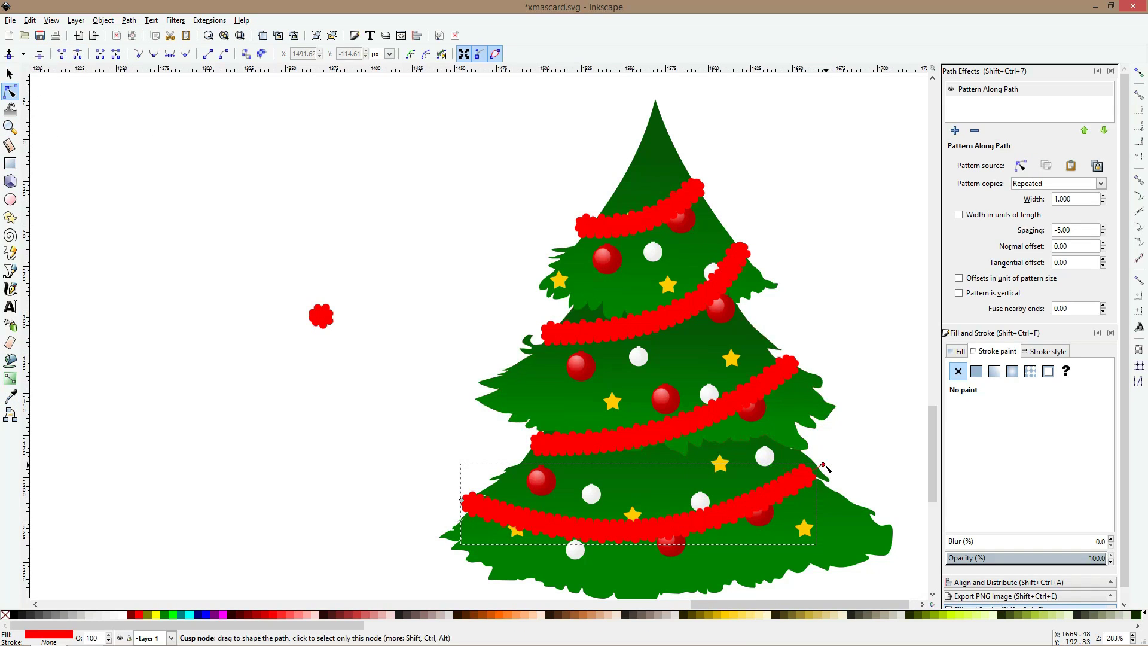
left_click_drag(848, 456, 823, 448)
- Select all four scalloped garlands together and recolor their fill to white
left_click_drag(779, 391, 779, 381)
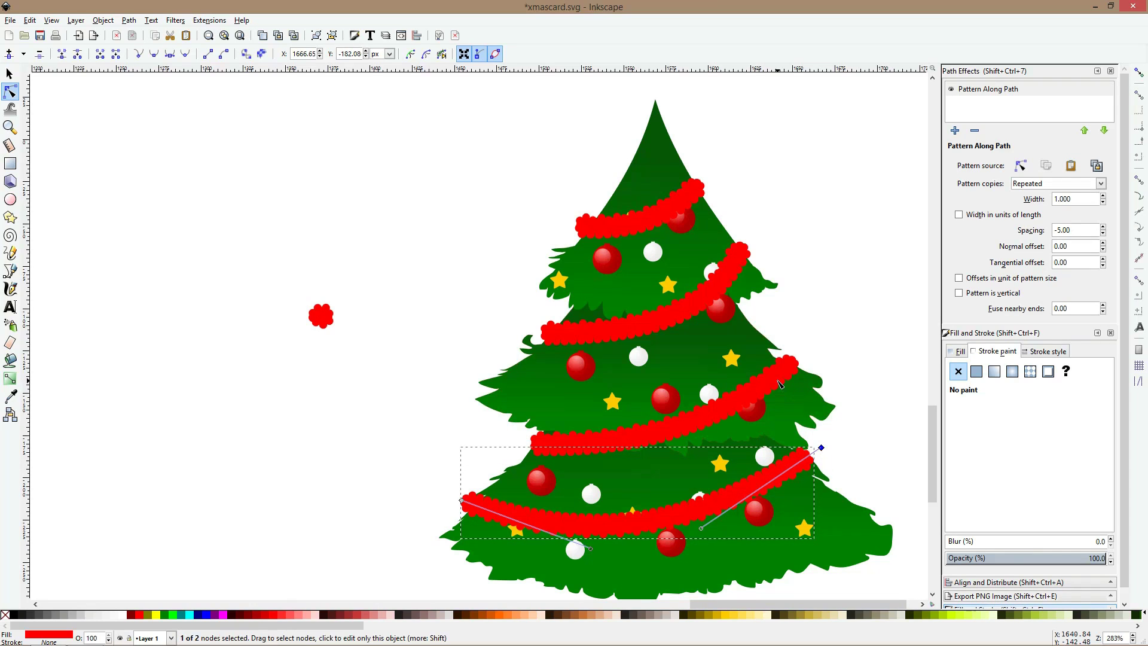
left_click(780, 383, "shift")
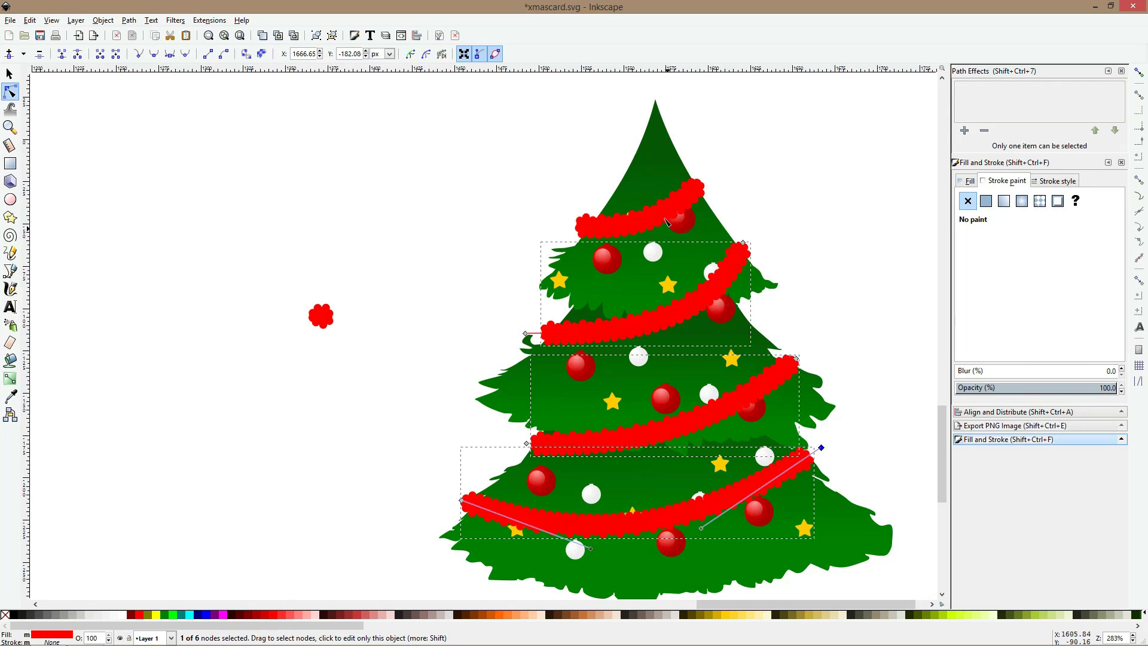
left_click(119, 615)
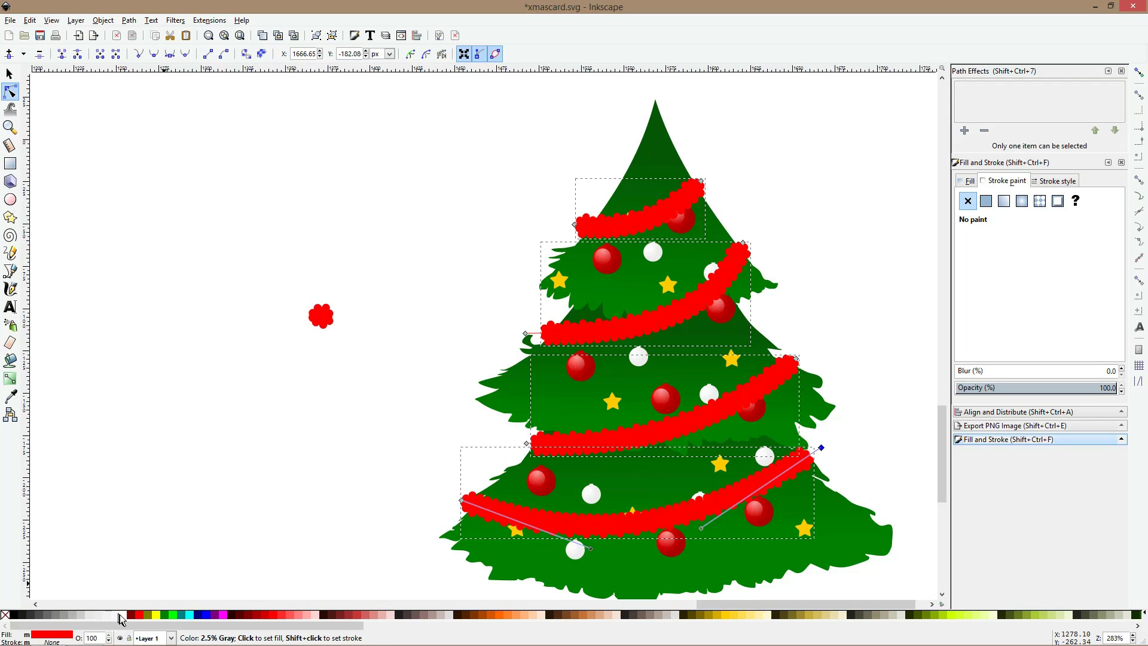
left_click(135, 437)
- Draw a small white circle about 3.5 px across in the empty area beside the tree
scroll(139, 435, "down", 2)
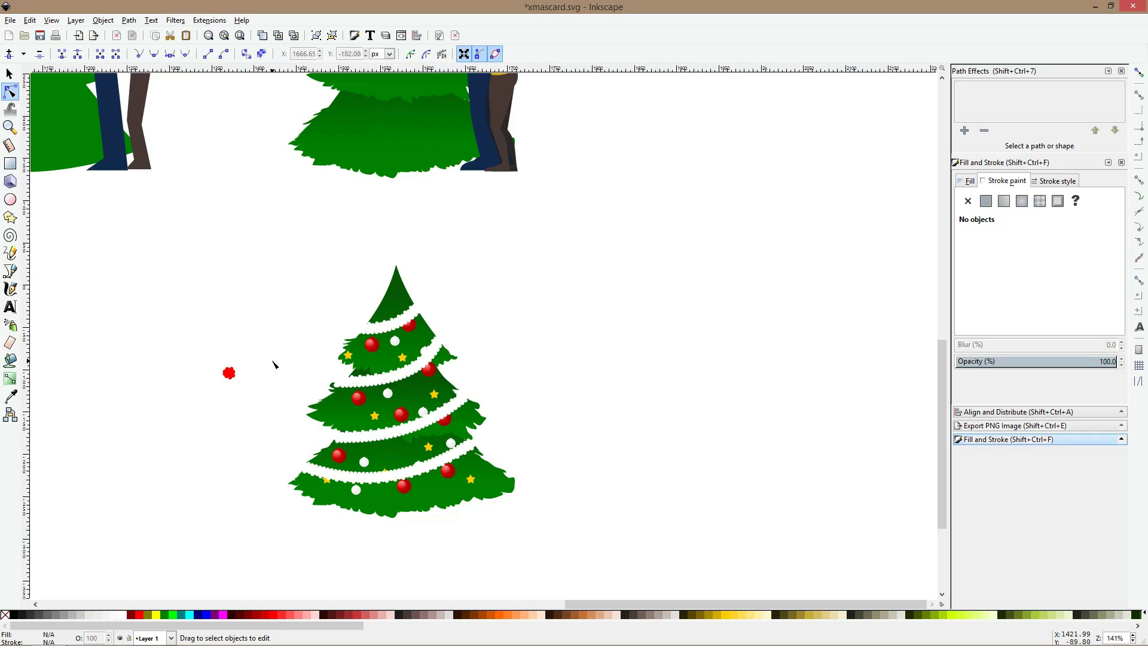
scroll(335, 426, "up", 2)
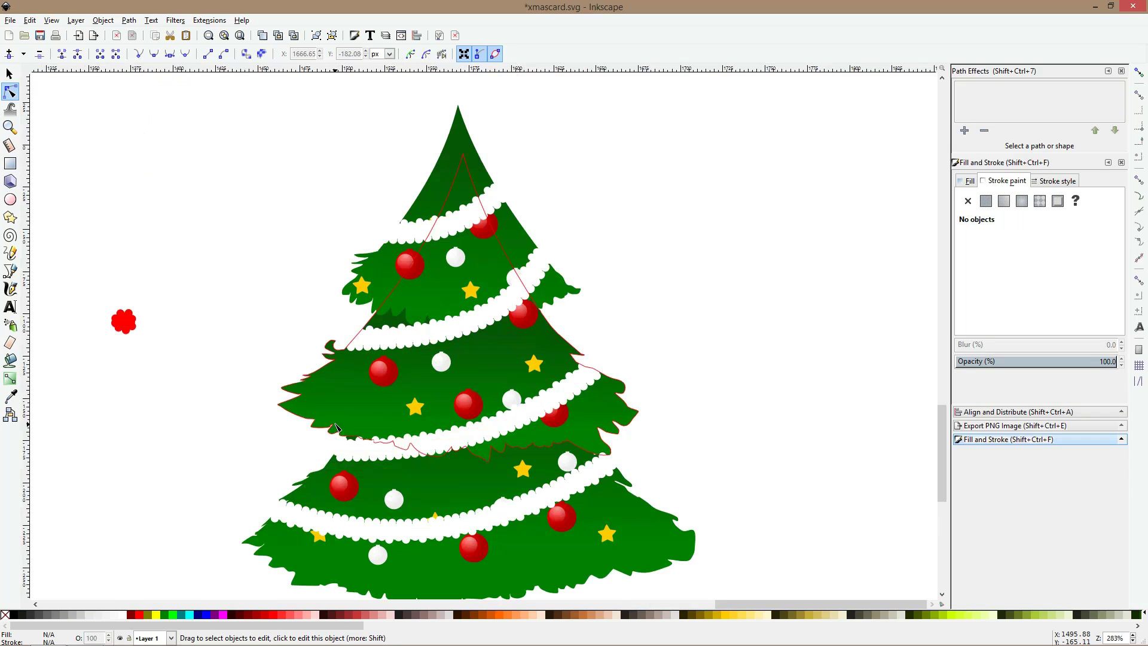
left_click(467, 223)
key("s")
scroll(467, 223, "down", 2)
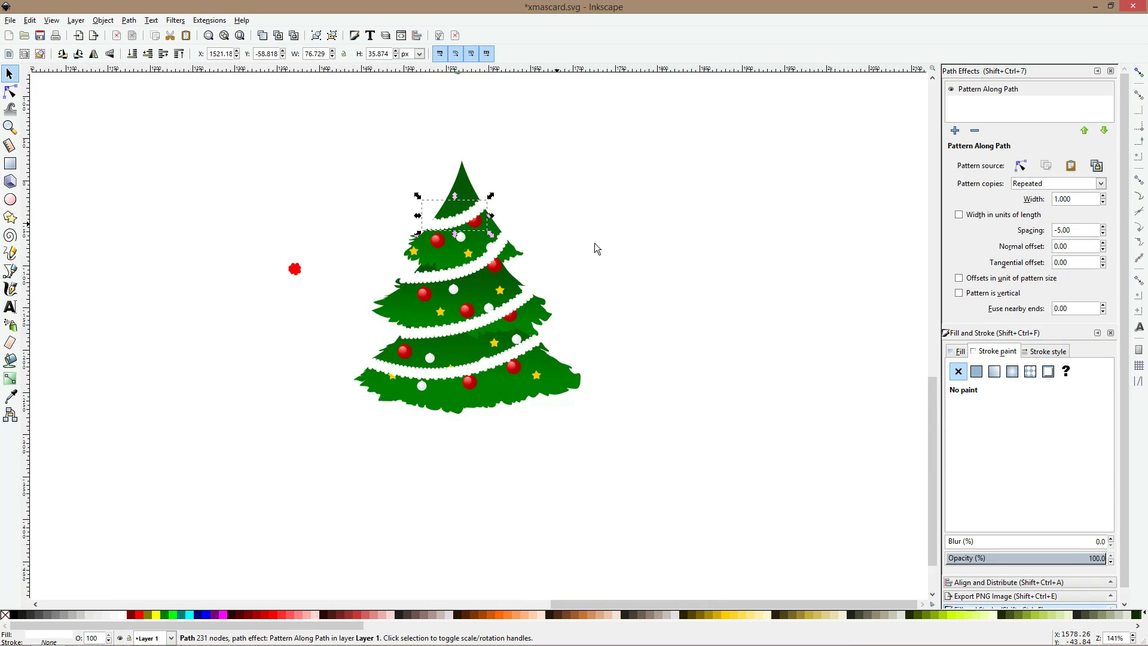
scroll(439, 237, "up", 2)
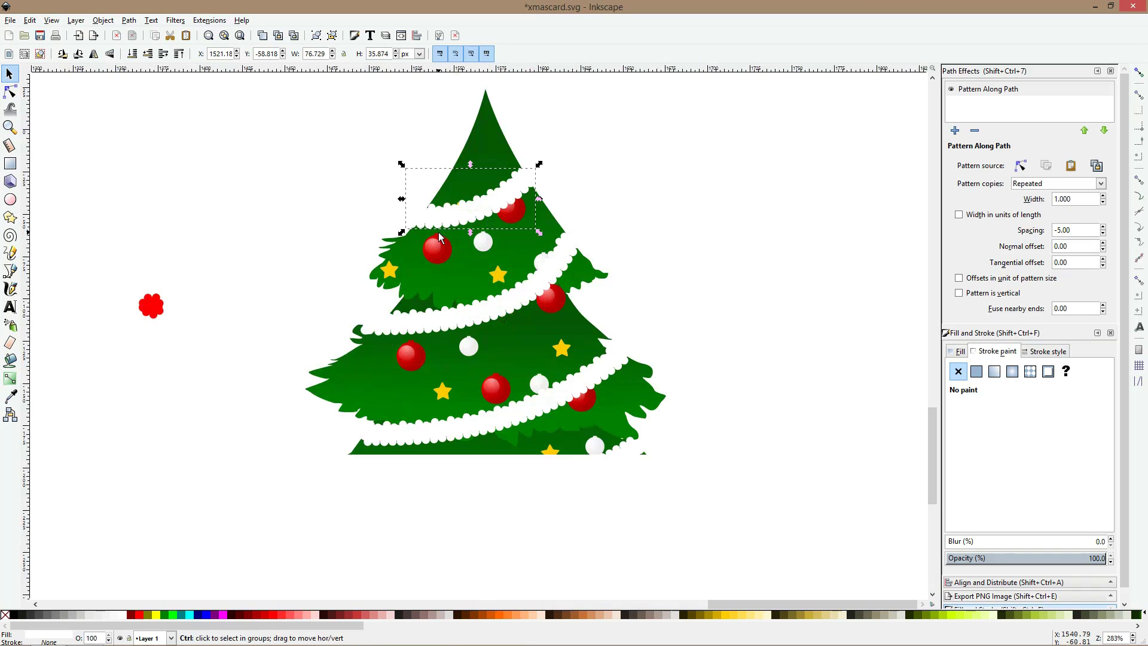
left_click(11, 199)
left_click_drag(123, 203, 127, 206)
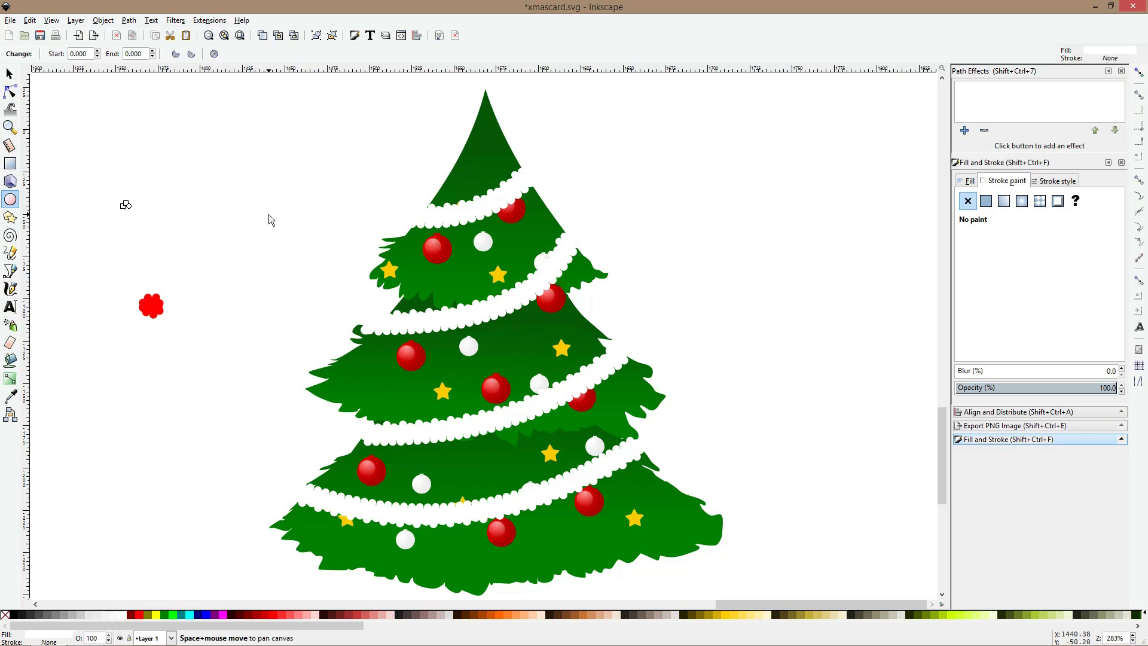
- Group the whole tree with all its ornaments and garlands into a single object
key("s")
scroll(267, 216, "down", 3)
left_click_drag(480, 457, 488, 462)
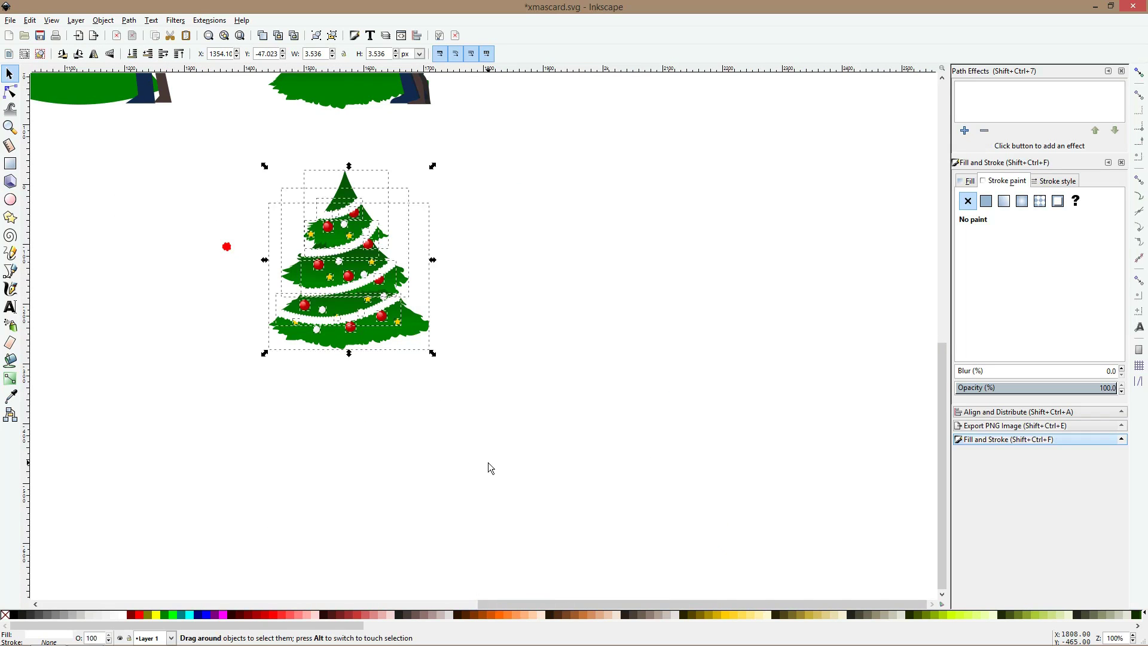
key("ctrl+g")
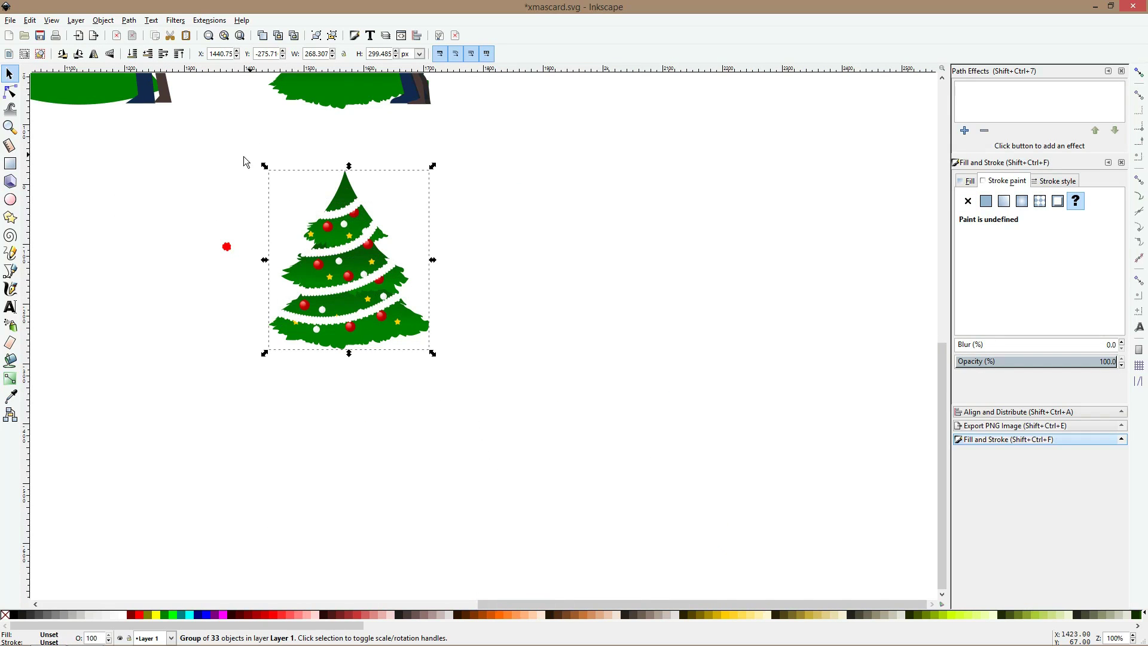
- Draw a circle about 4.5 px across in the empty area beside the tree and fill it with teal
scroll(242, 155, "up", 2)
left_click_drag(195, 118, 291, 244)
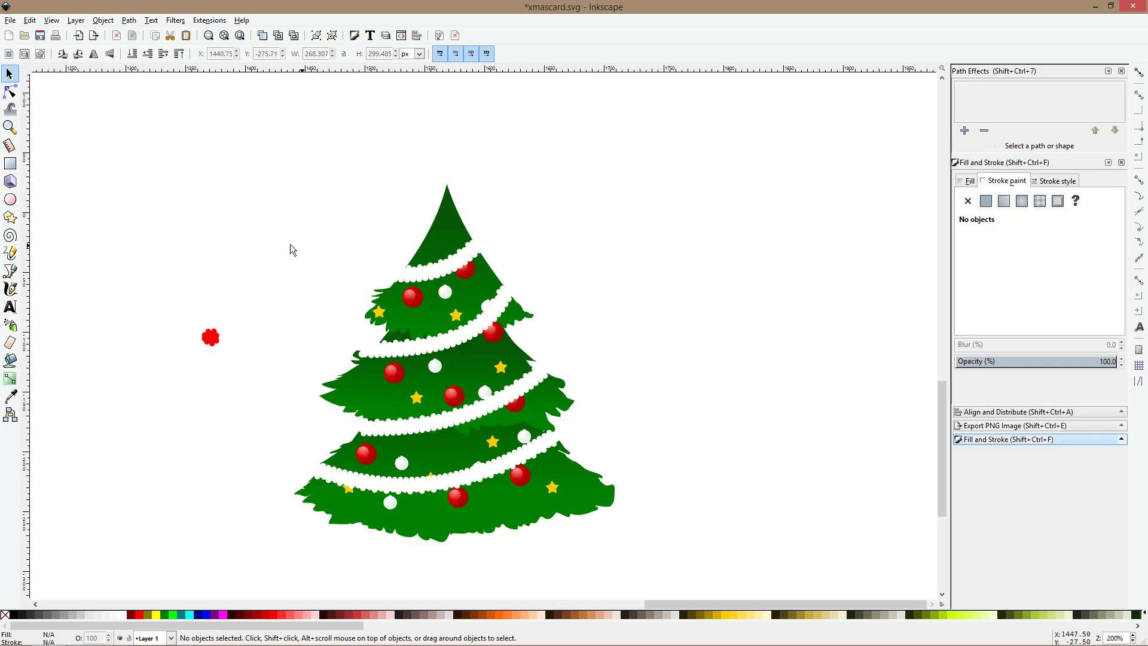
left_click(11, 201)
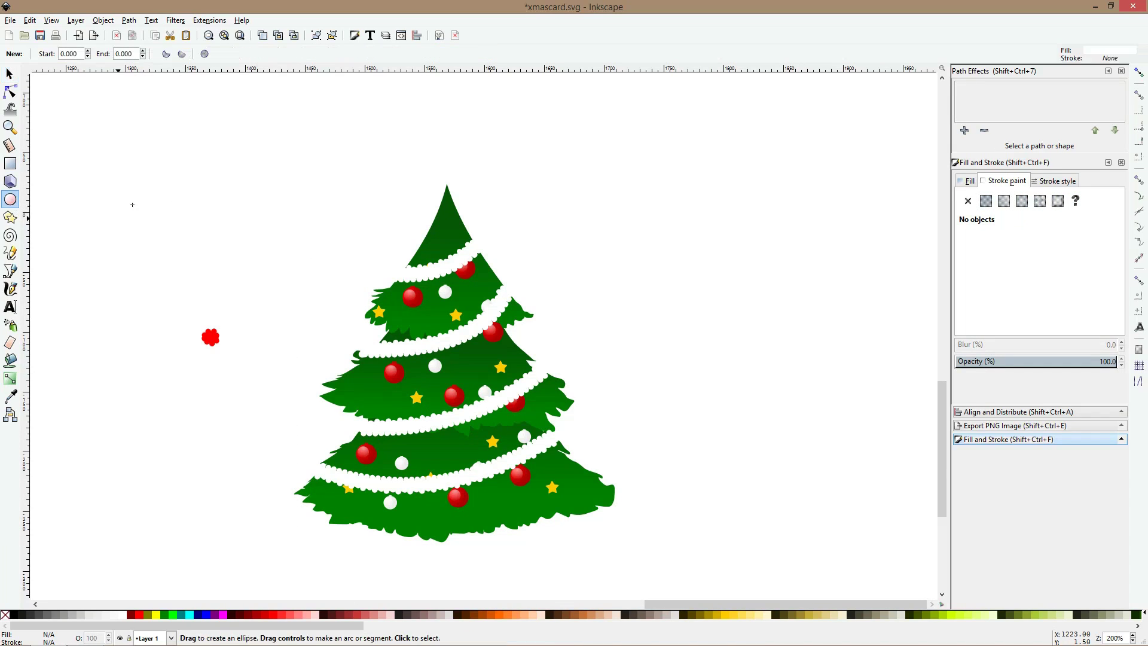
left_click(181, 615)
key("s")
left_click_drag(149, 223, 142, 212)
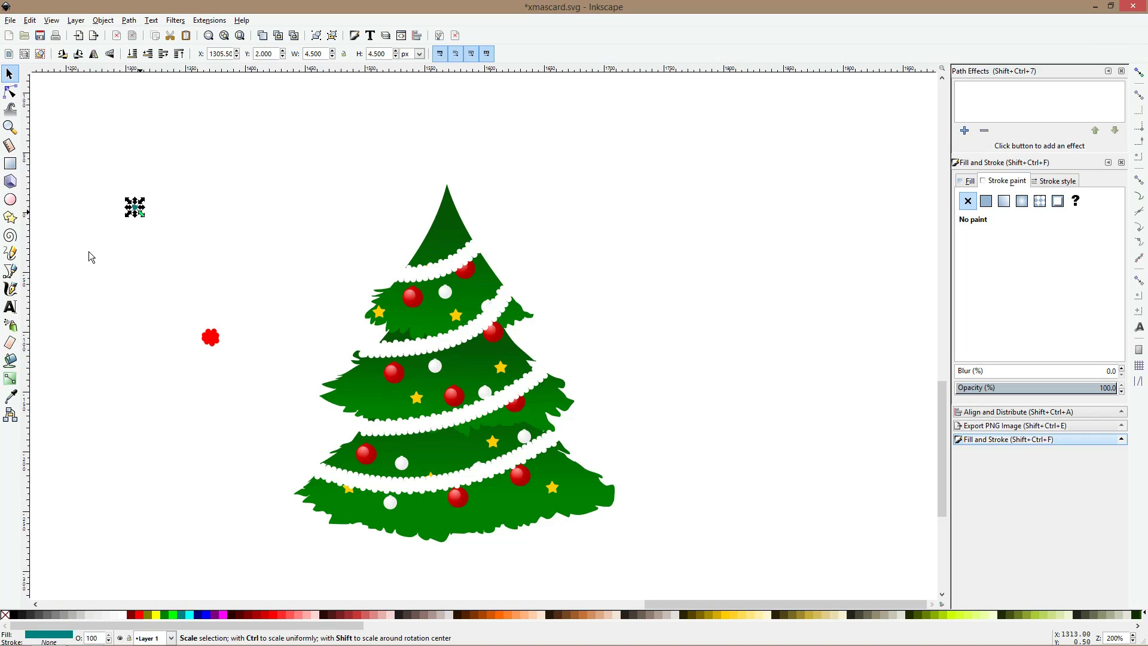
- Spray copies of the small teal circle across the tree from its tip to the lowest branches
left_click(10, 326)
mouse_move(451, 222)
left_mouse_down()
mouse_move(398, 308)
mouse_move(440, 285)
mouse_move(489, 300)
mouse_move(439, 345)
mouse_move(380, 369)
mouse_move(476, 387)
mouse_move(385, 383)
mouse_move(502, 401)
mouse_move(514, 375)
mouse_move(497, 440)
mouse_move(425, 465)
mouse_move(521, 471)
mouse_move(425, 500)
mouse_move(386, 493)
mouse_move(362, 467)
mouse_move(342, 486)
mouse_move(430, 513)
mouse_move(516, 485)
mouse_move(576, 501)
mouse_move(512, 497)
mouse_move(484, 519)
left_mouse_up()
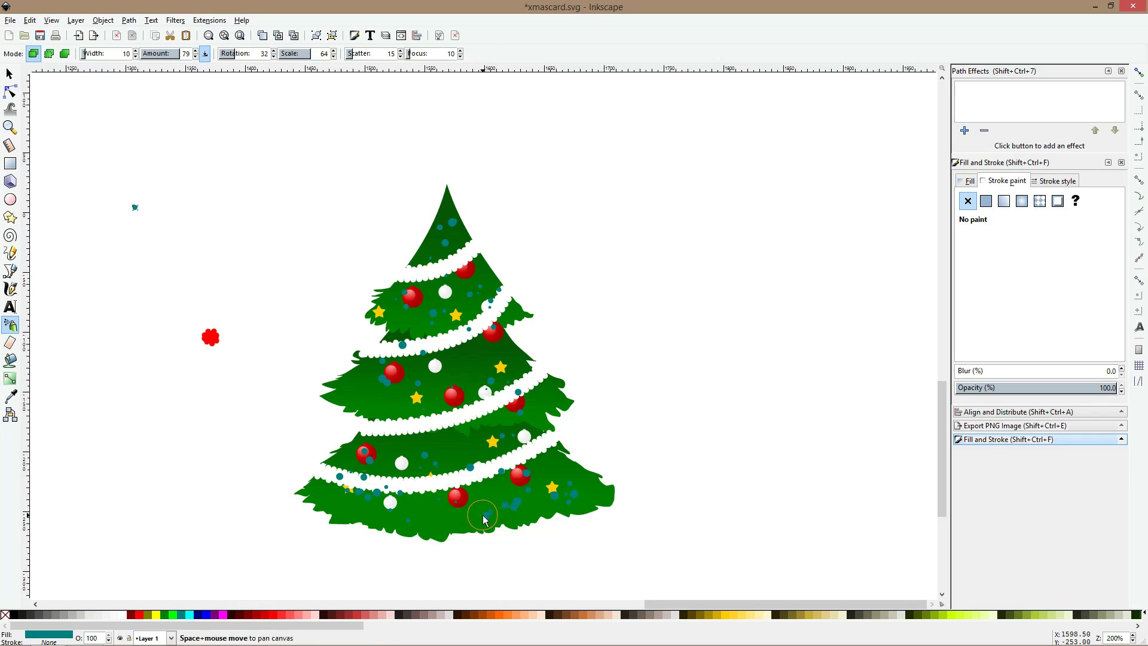
- Recolor all the sprayed teal circles on the tree with the white sampled from a white ball ornament
key("s")
left_click_drag(296, 161, 601, 586)
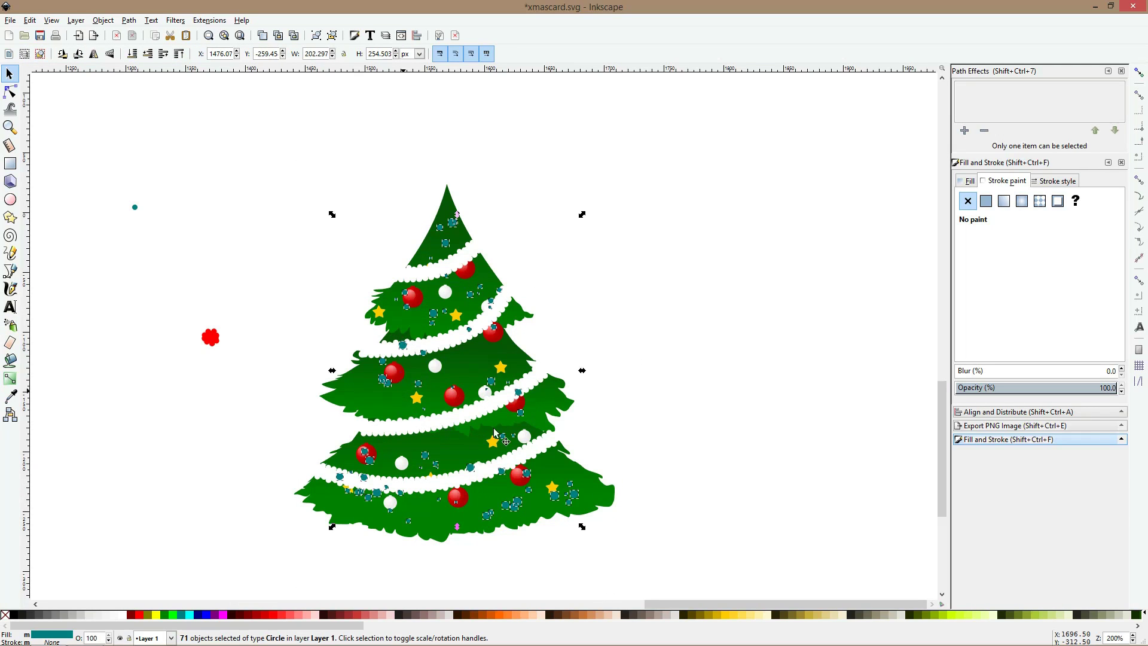
left_click(11, 396)
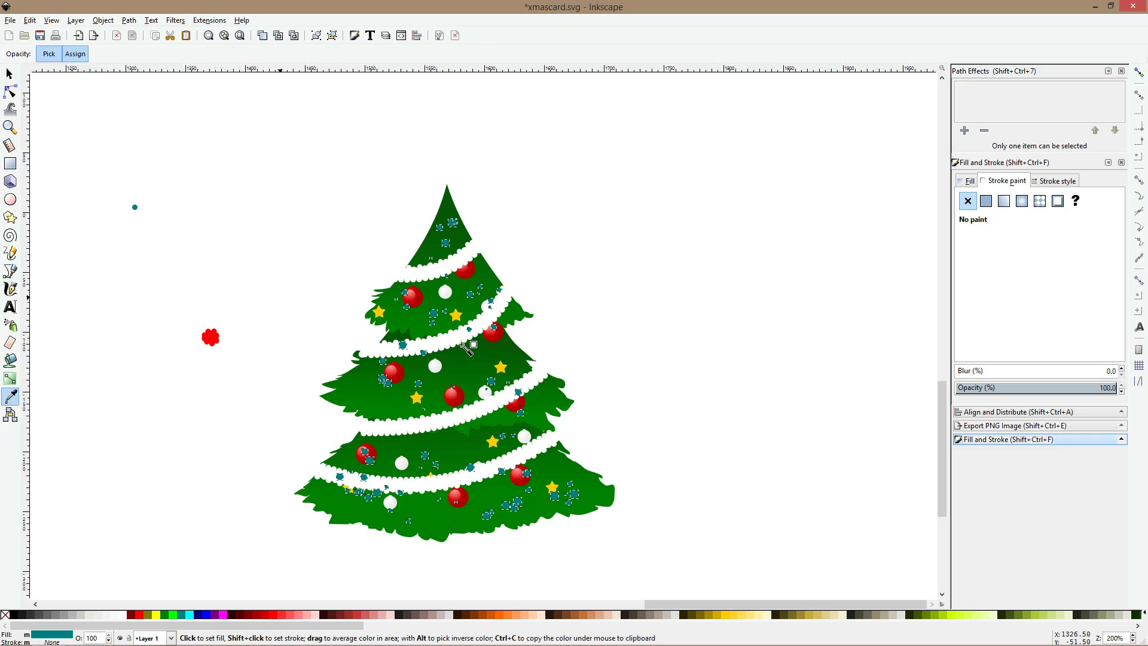
left_click(436, 366)
key("s")
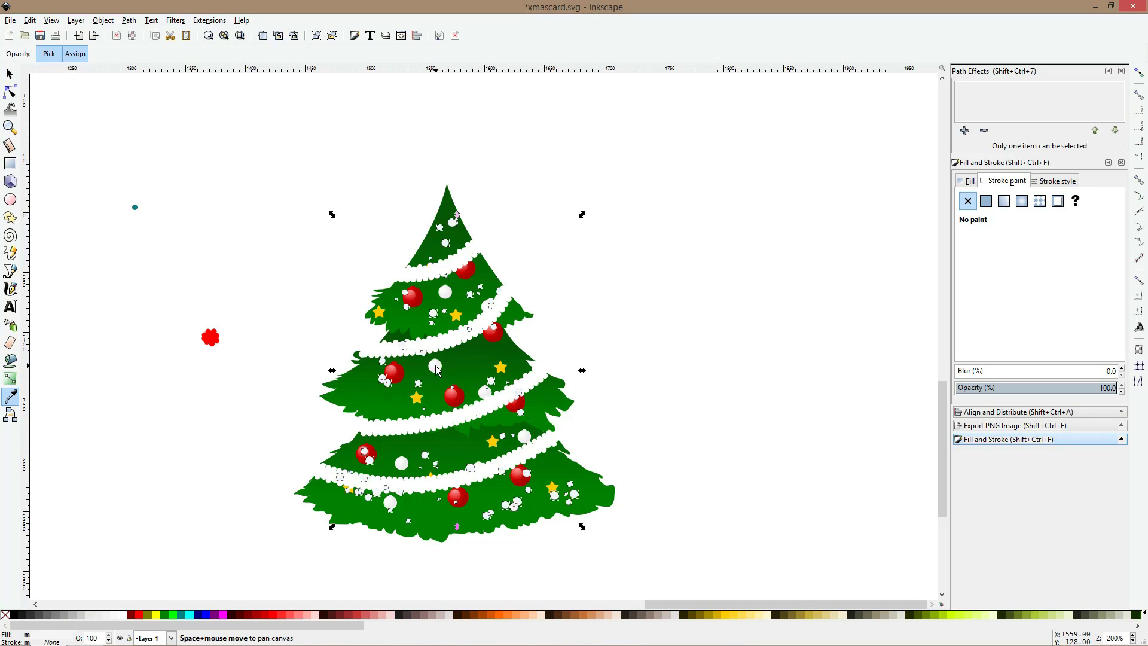
left_click(643, 271)
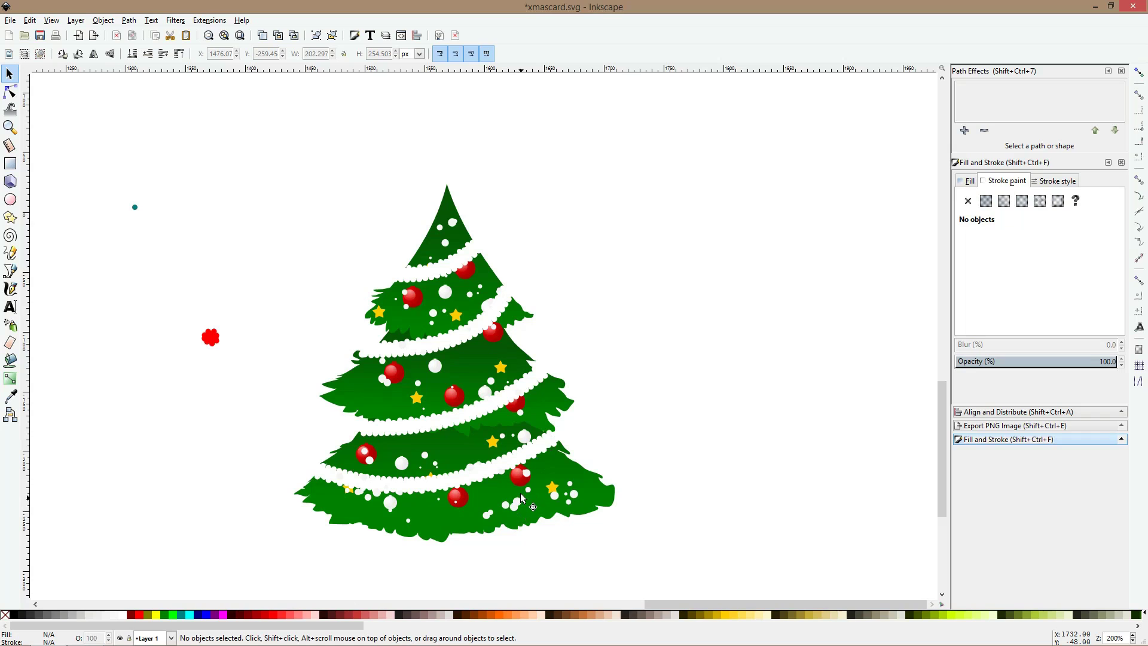
- Ungroup the decorated tree into separate objects and clear the selection
scroll(521, 491, "up", 1)
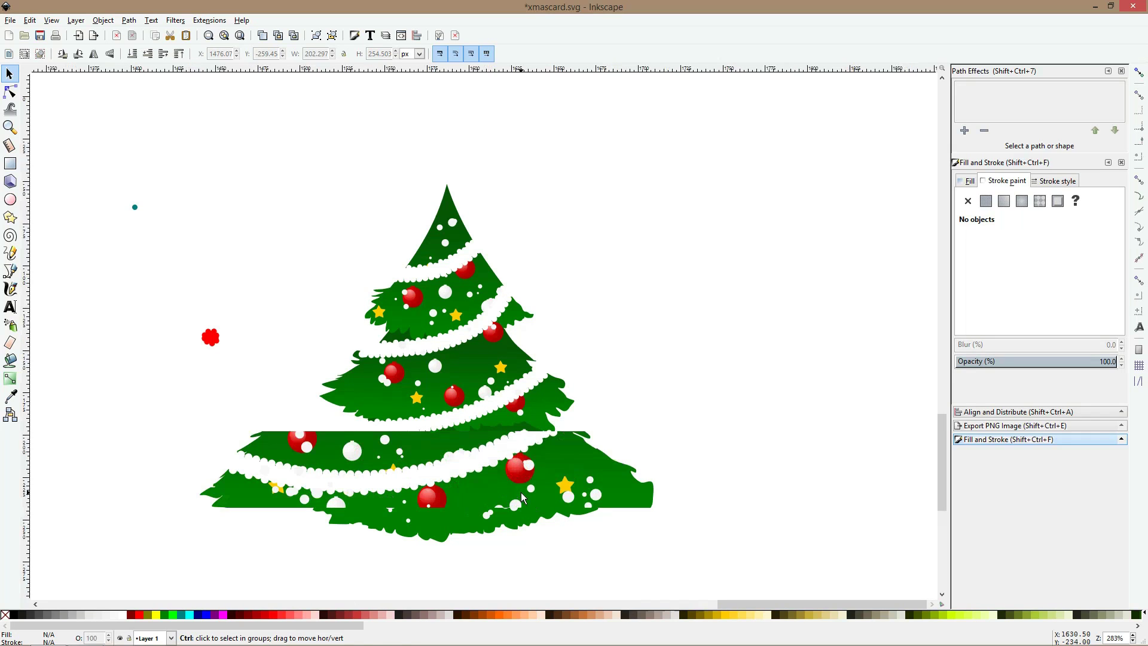
left_click(526, 440)
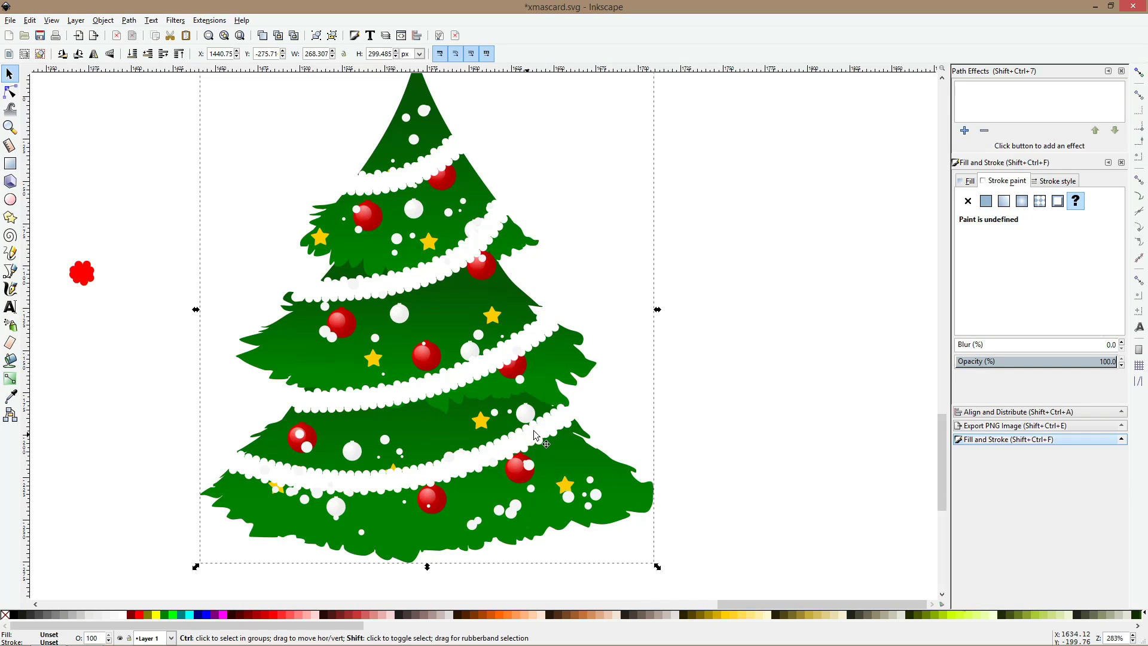
key("ctrl+shift+g")
key("Escape")
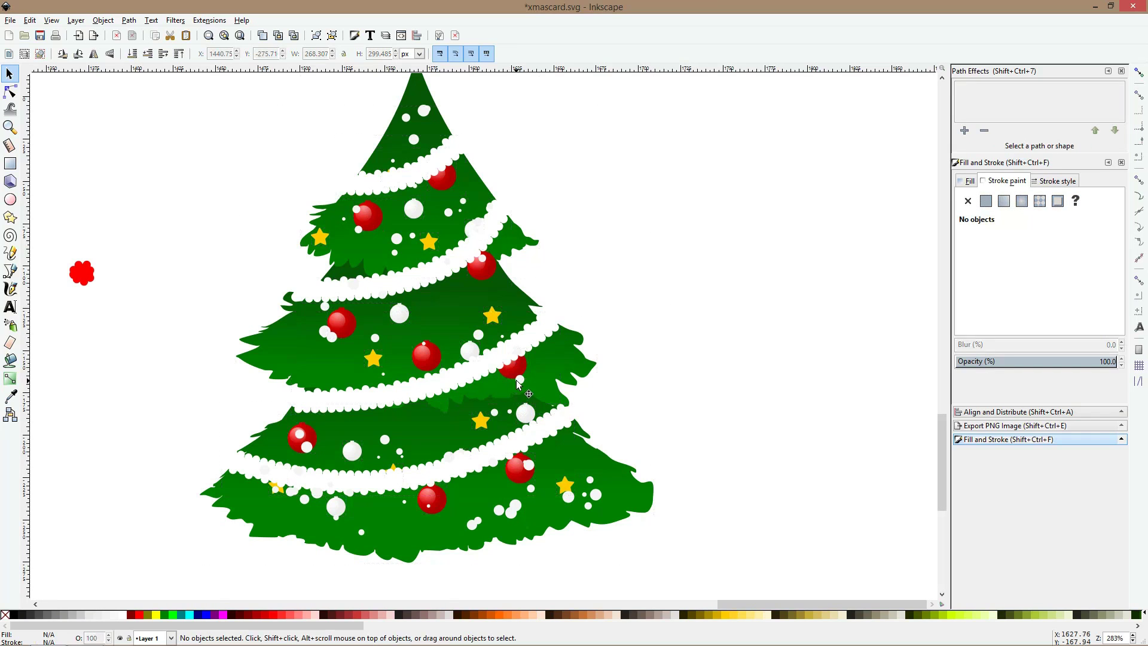
- Move the small white circles overlapping red balls and a star on the lower tiers onto bare green areas
left_click_drag(518, 379, 535, 374)
left_click_drag(531, 466, 550, 461)
left_click(488, 484)
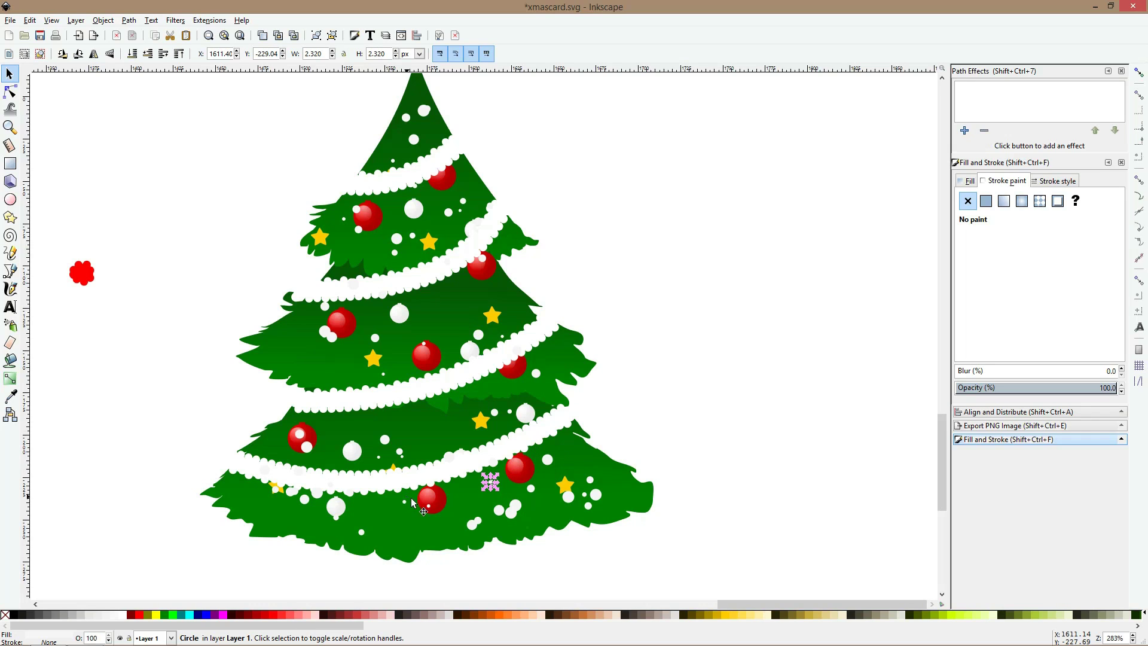
left_click(430, 519)
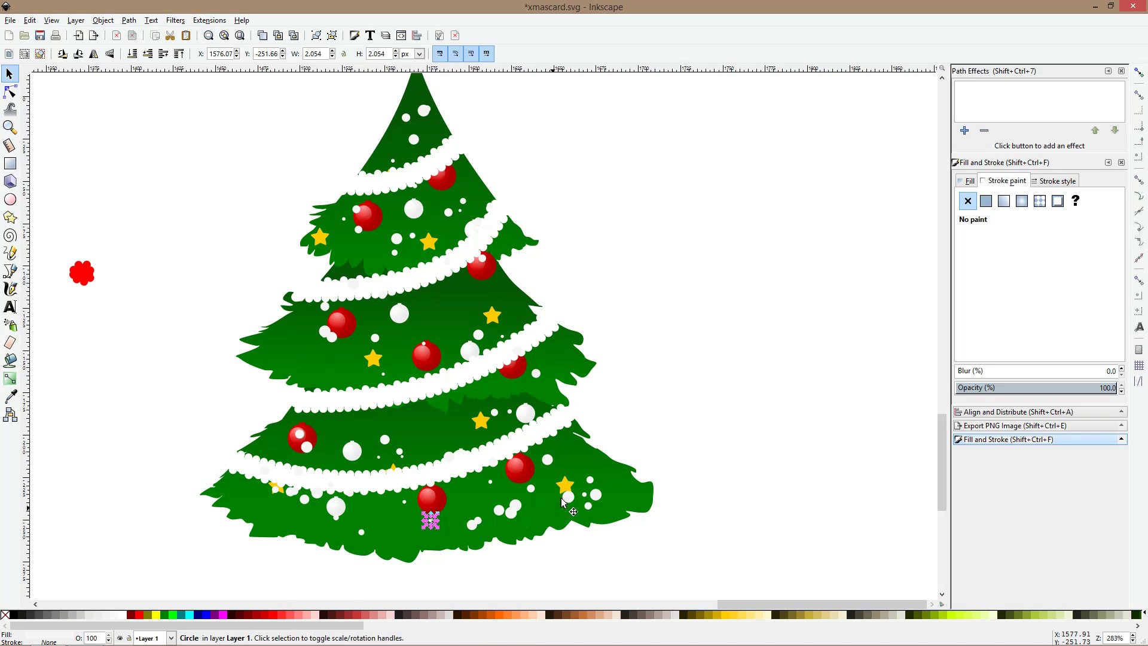
left_click_drag(567, 498, 433, 424)
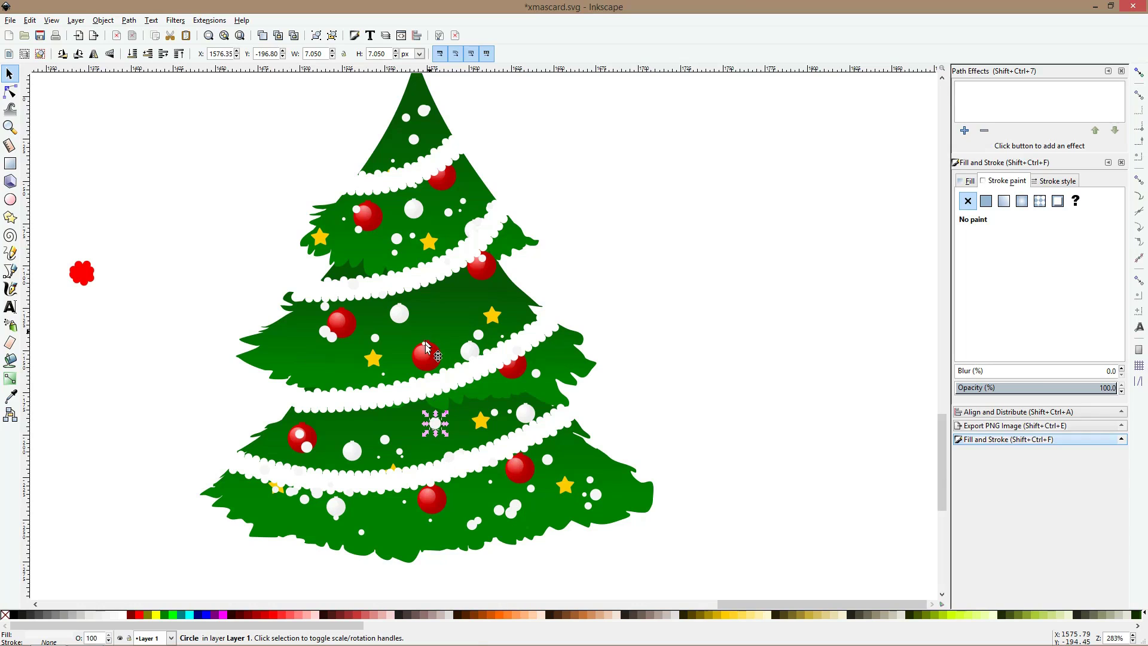
- Move the small white circles covering red balls on the middle and upper tiers onto the surrounding green branches
left_click_drag(422, 344, 433, 323)
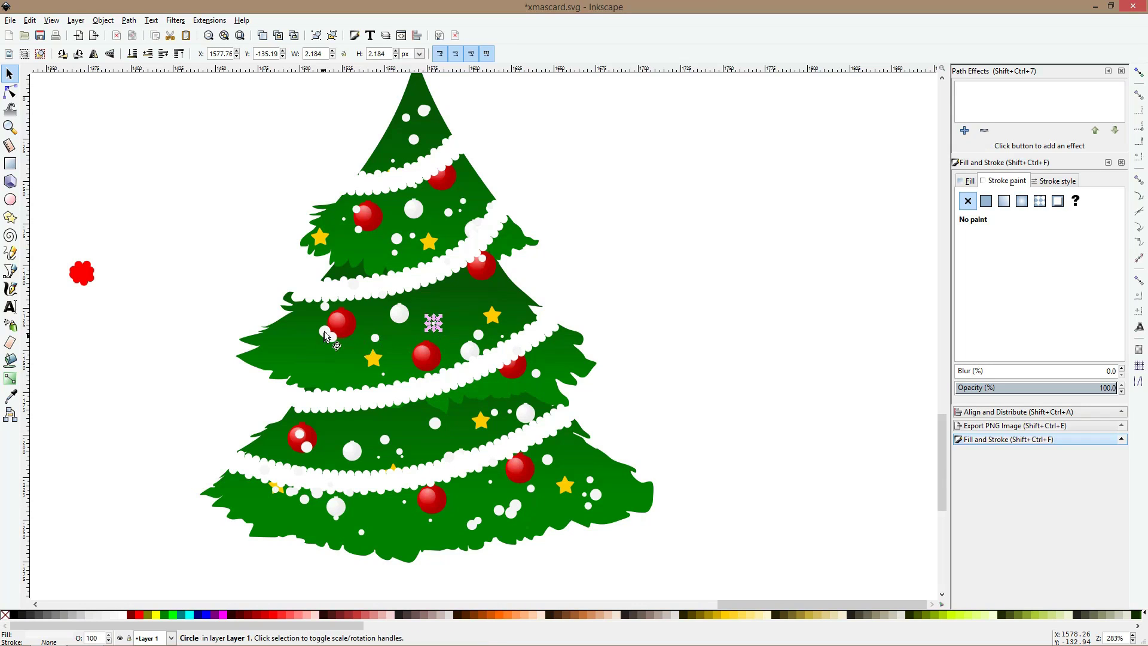
mouse_move(324, 333)
left_mouse_down()
mouse_move(306, 345)
mouse_move(335, 363)
mouse_move(308, 346)
left_mouse_up()
left_click_drag(356, 211, 347, 213)
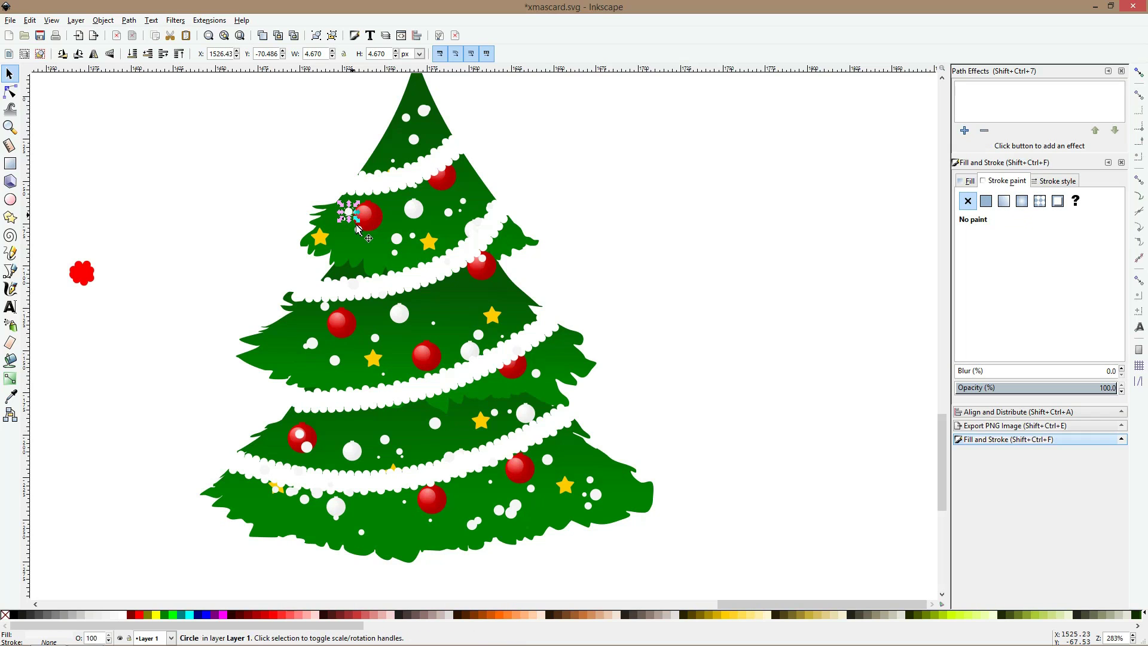
left_click(589, 208)
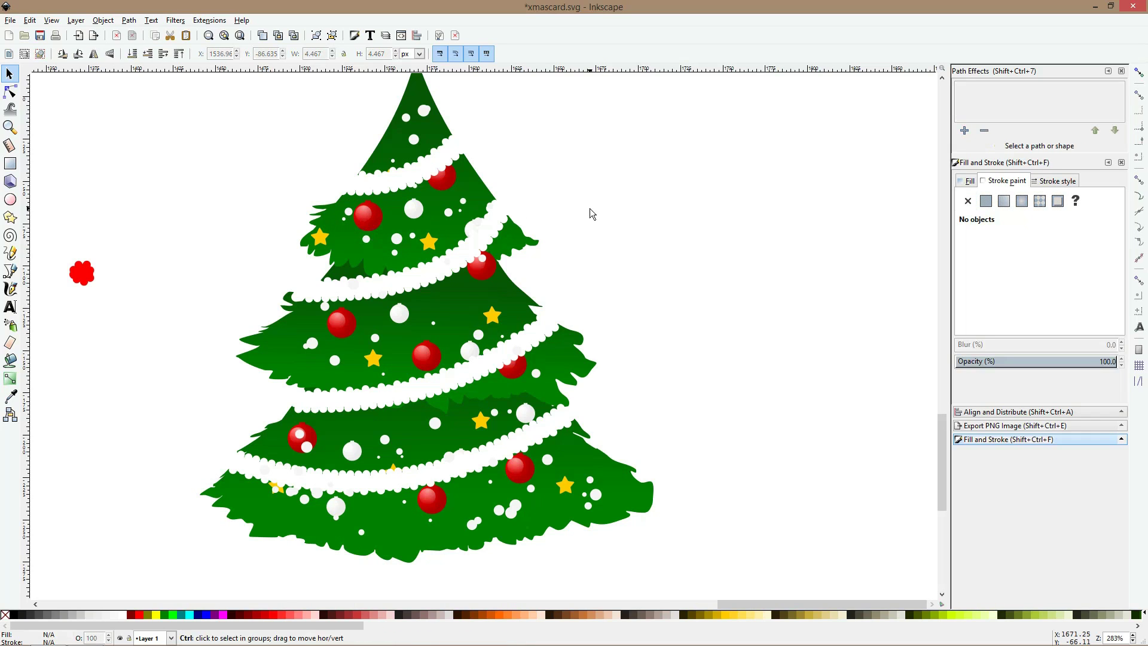
- Move the two white circles off the leftmost red ball between the two lowest garlands onto the nearby branches
scroll(590, 209, "down", 1)
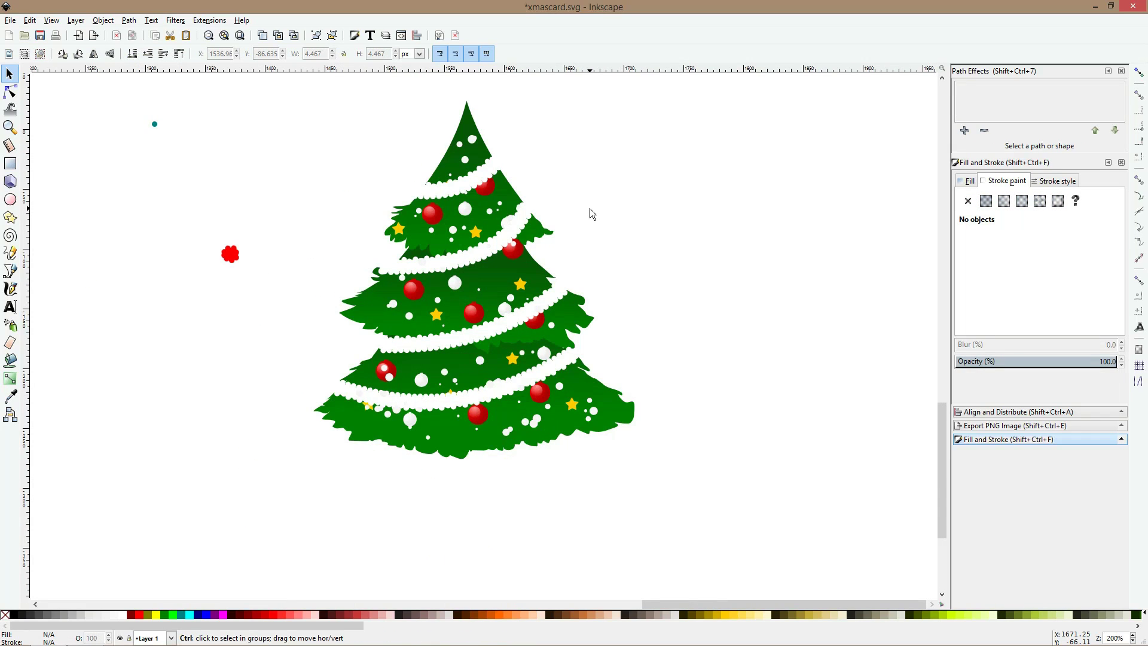
scroll(590, 208, "down", 2)
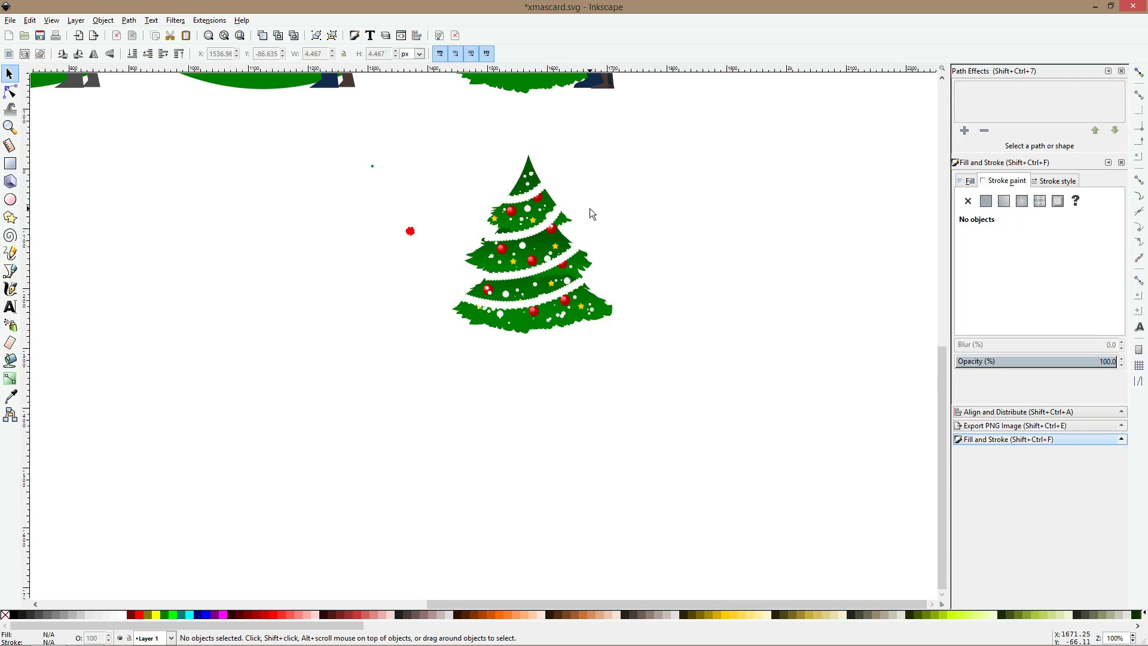
scroll(501, 314, "up", 4)
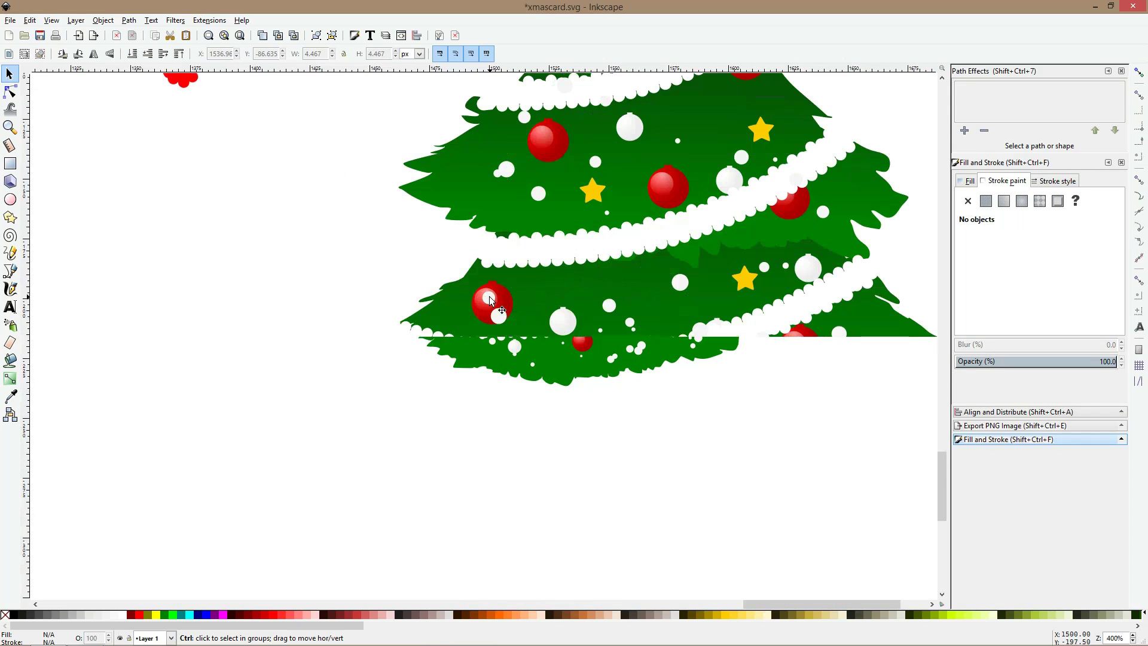
left_click_drag(493, 294, 520, 279)
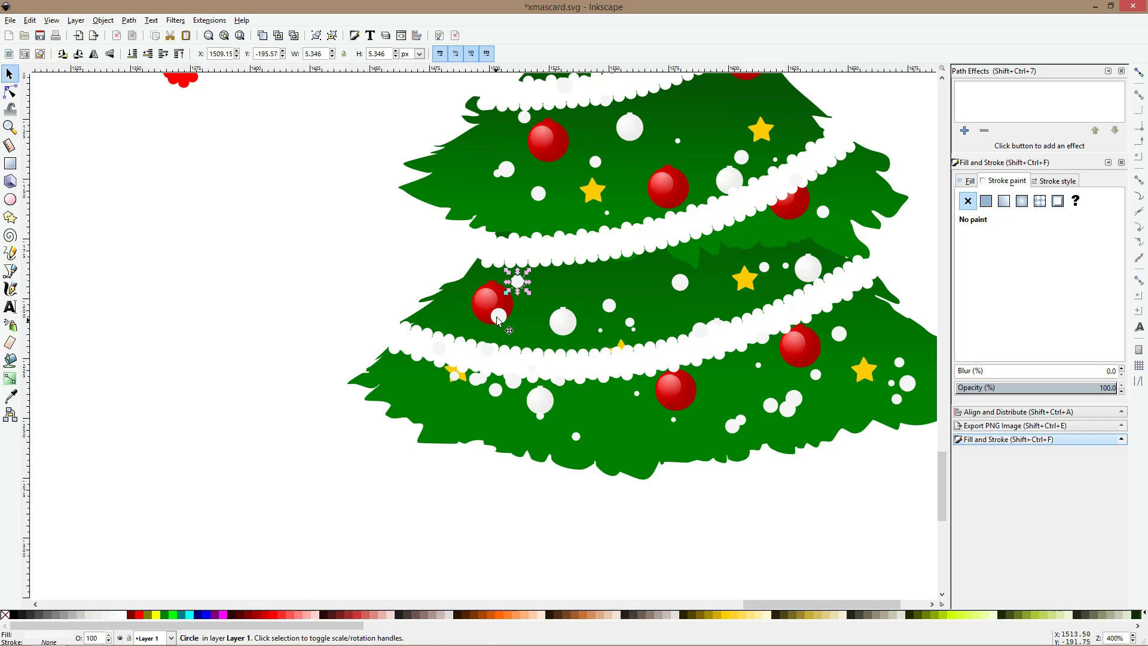
left_click_drag(501, 318, 541, 341)
left_click(351, 254)
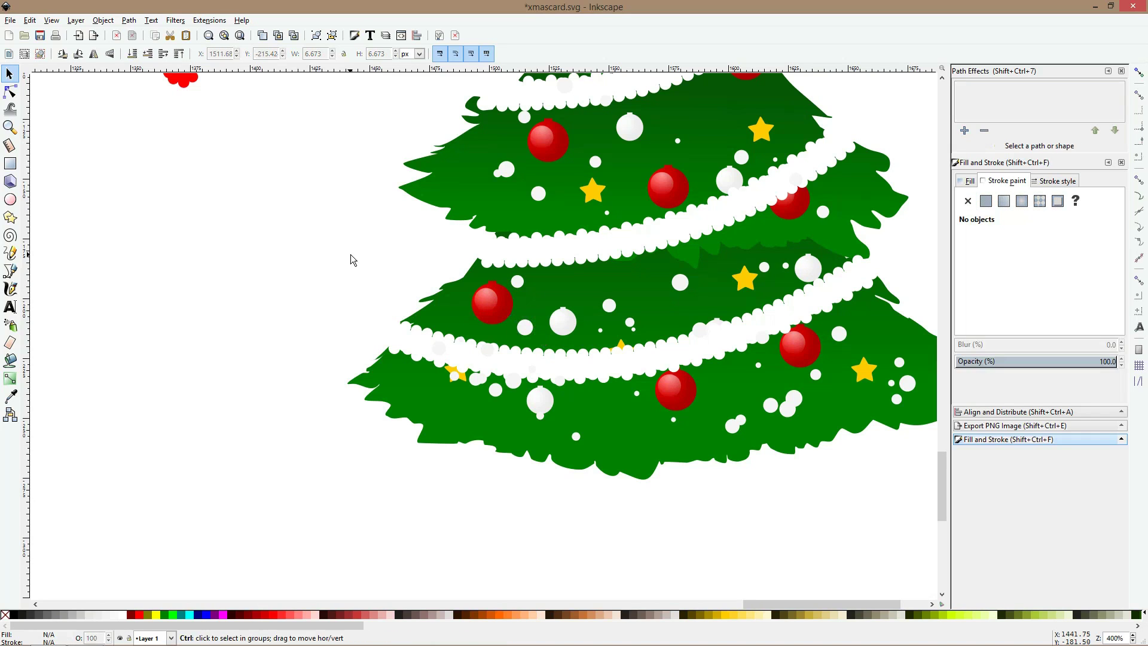
- Select all four white garlands together and try to convert them with Stroke to Path
scroll(351, 253, "down", 2)
scroll(359, 254, "up", 2)
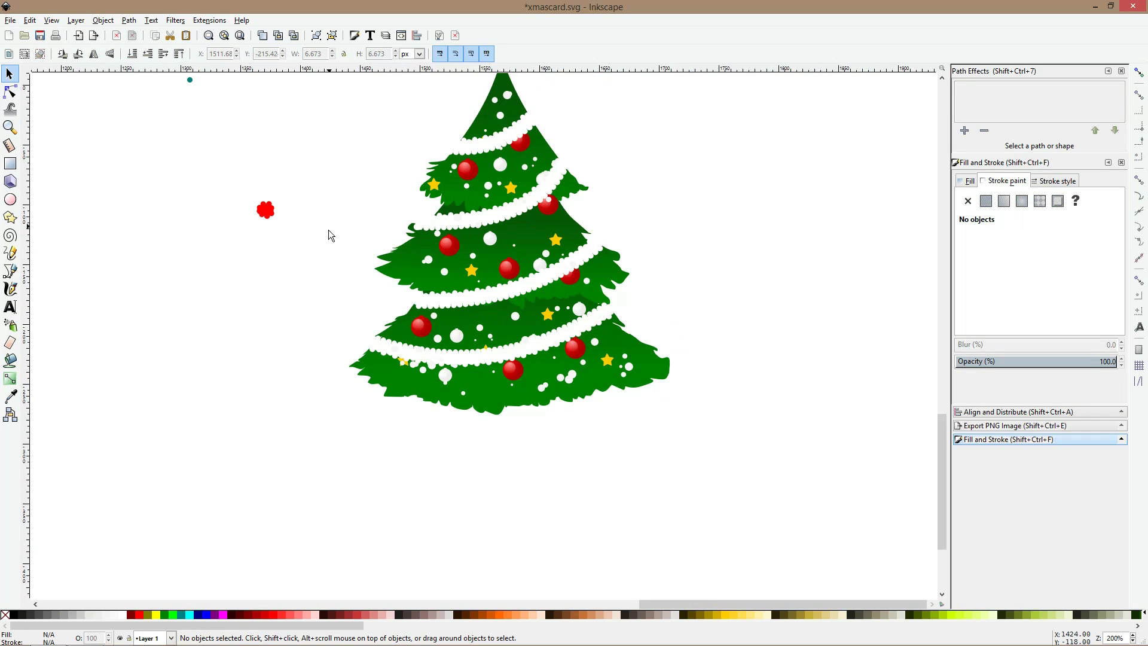
left_click_drag(330, 266, 210, 190)
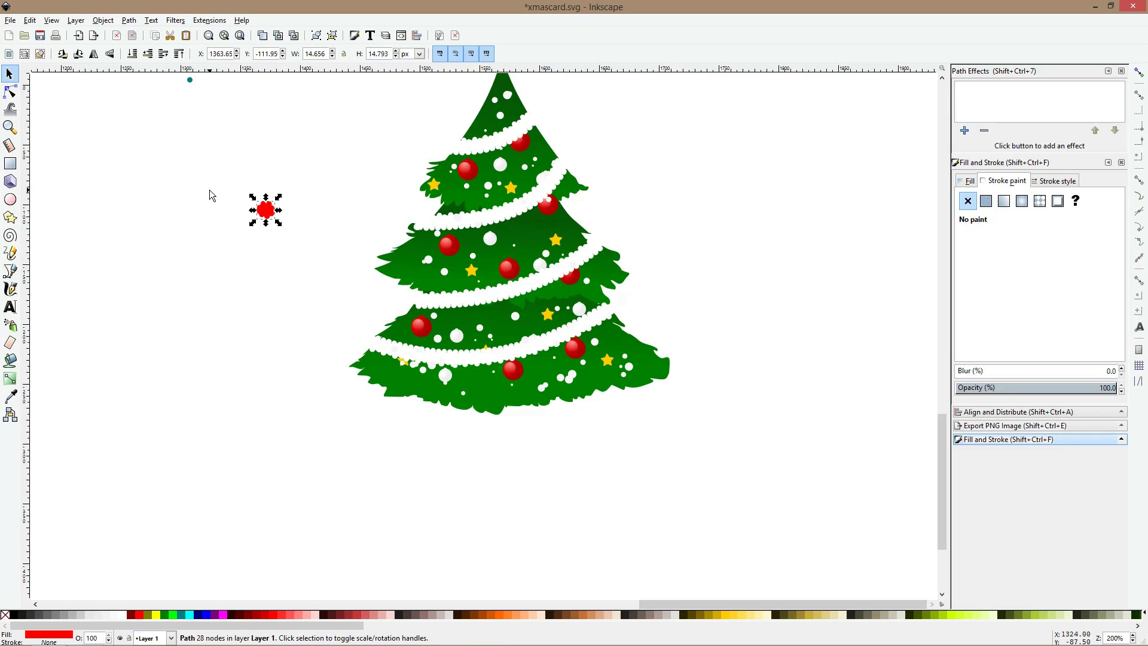
left_click(443, 302)
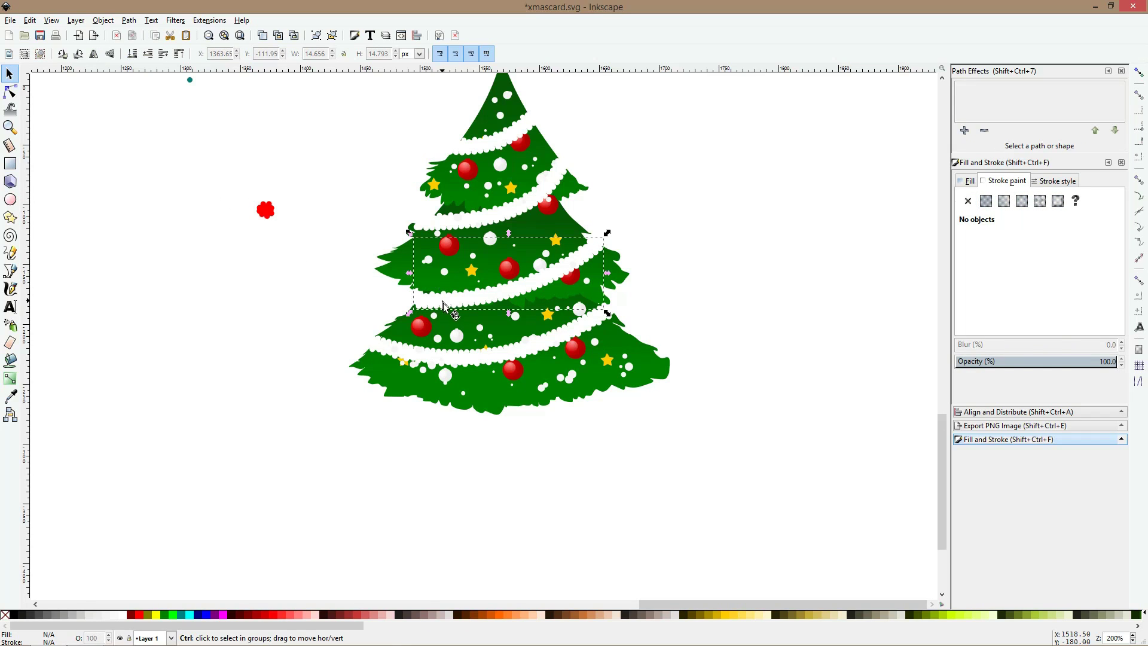
left_click(483, 359, "ctrl+shift")
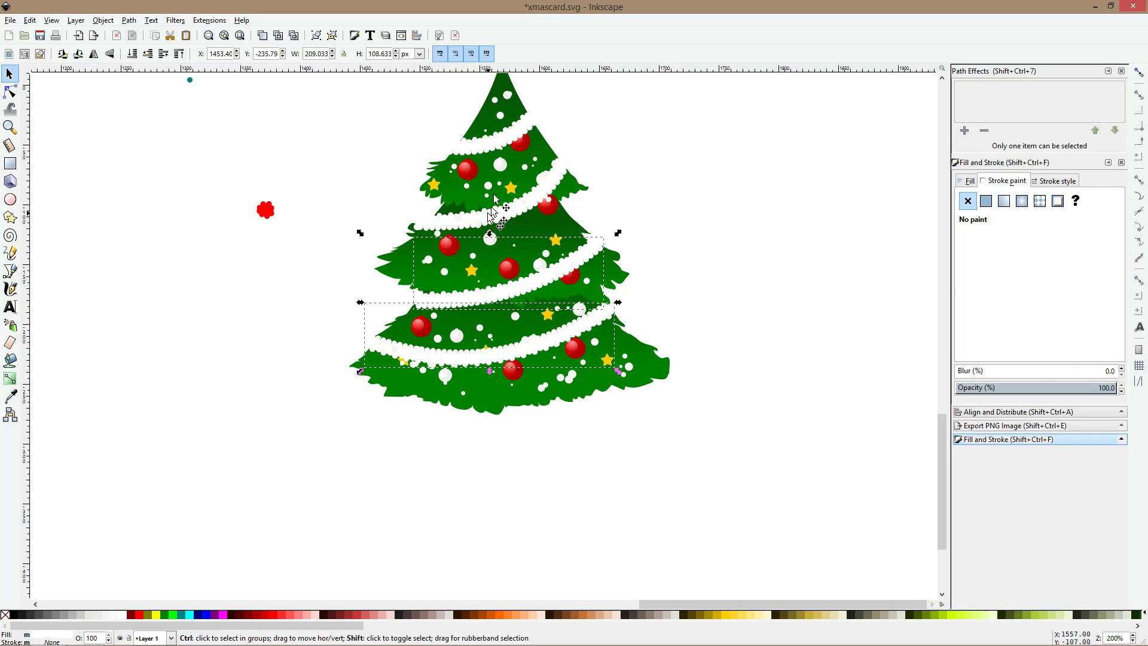
left_click(497, 142, "ctrl+shift")
left_click(497, 145, "ctrl+shift")
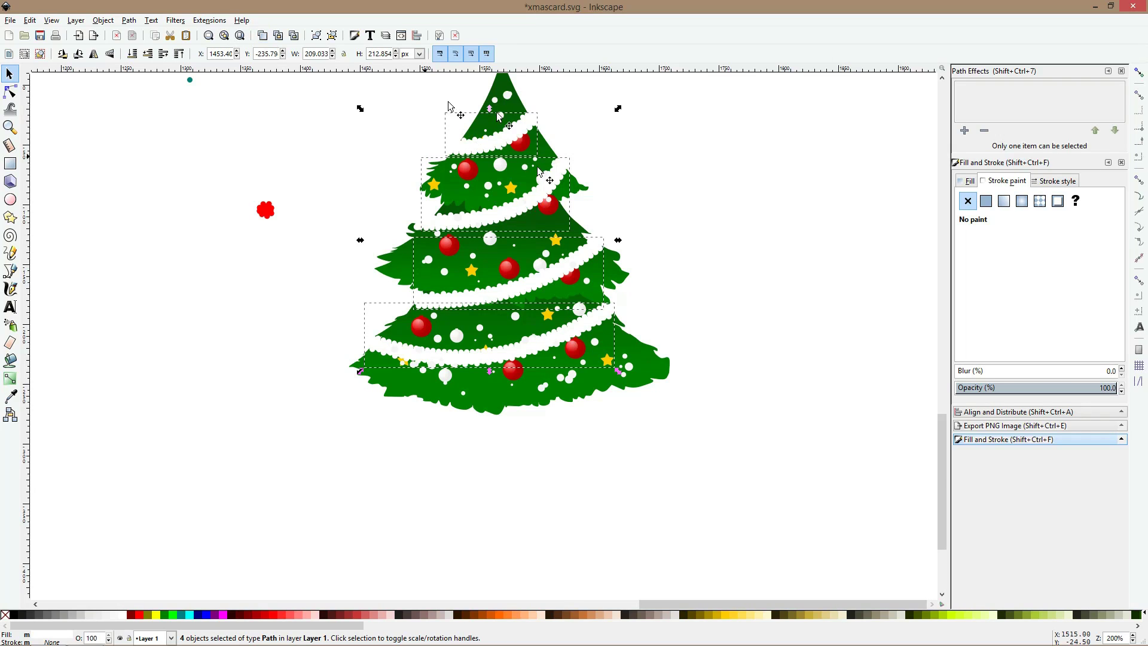
left_click(128, 20)
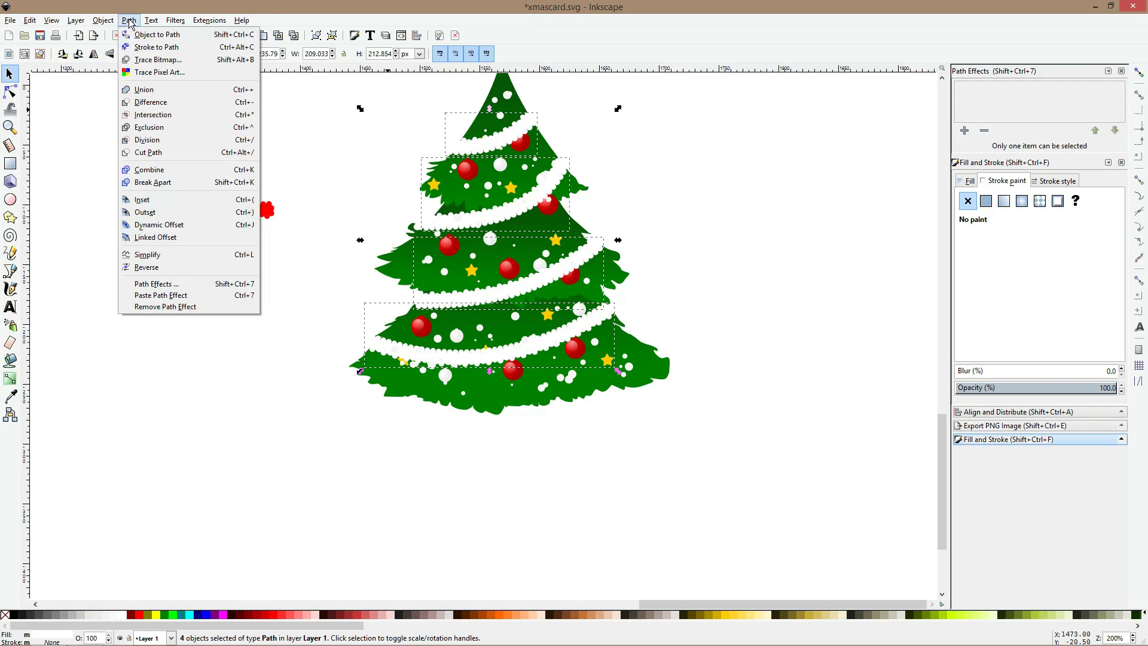
left_click(154, 47)
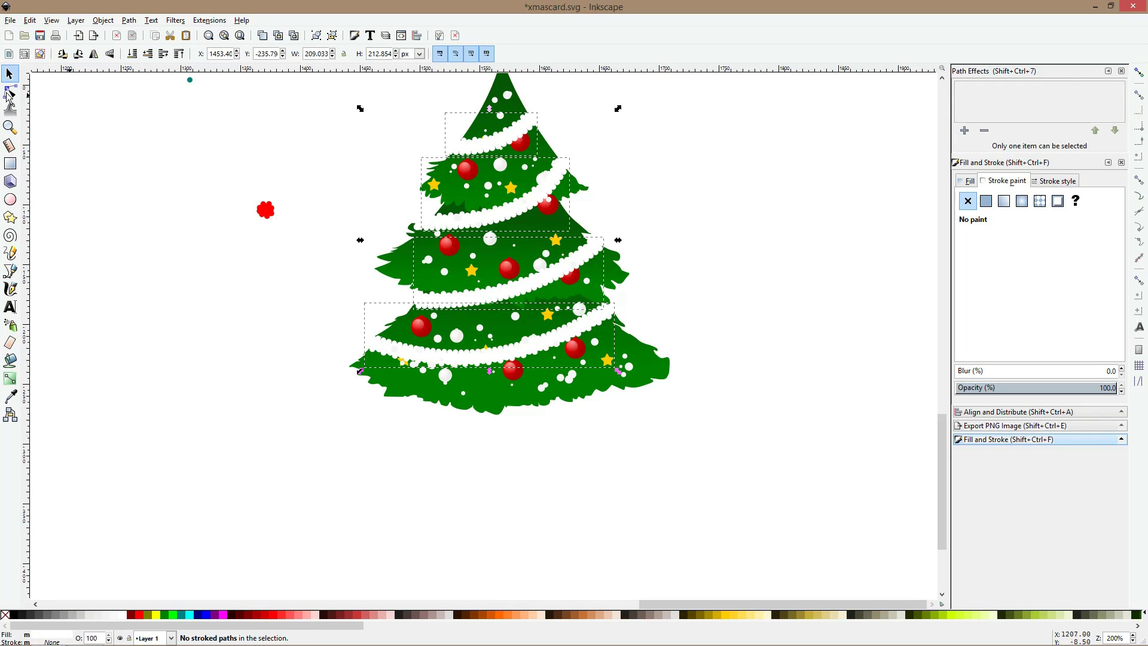
- Convert the four garlands to editable paths with Object to Path, check their nodes and deselect them
left_click(9, 93)
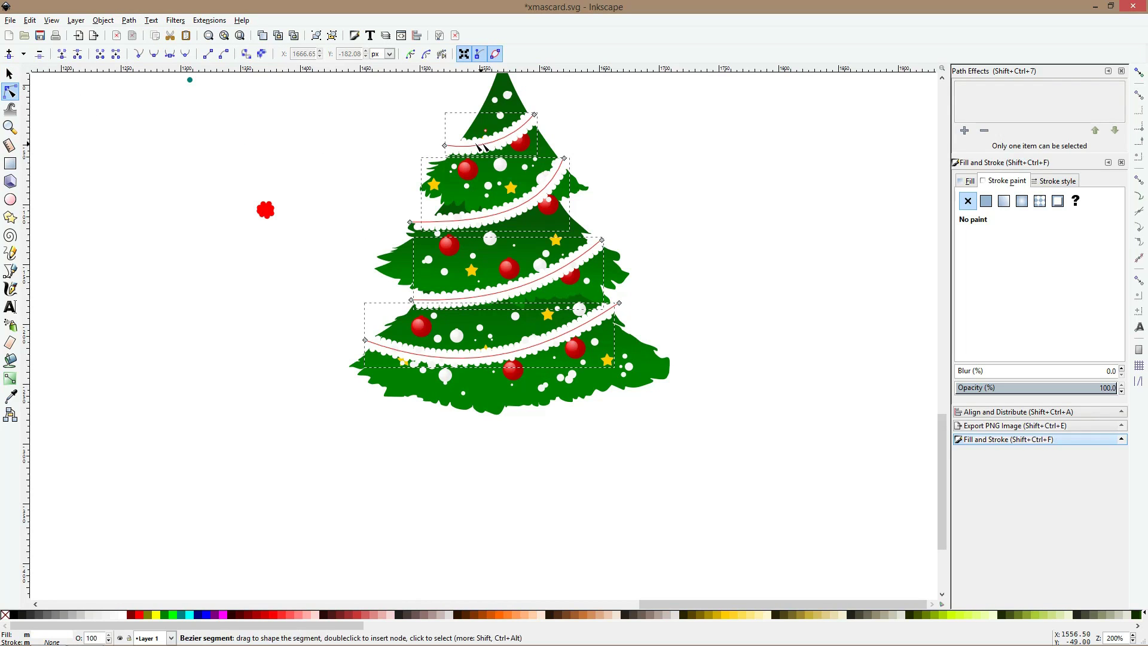
left_click(107, 20)
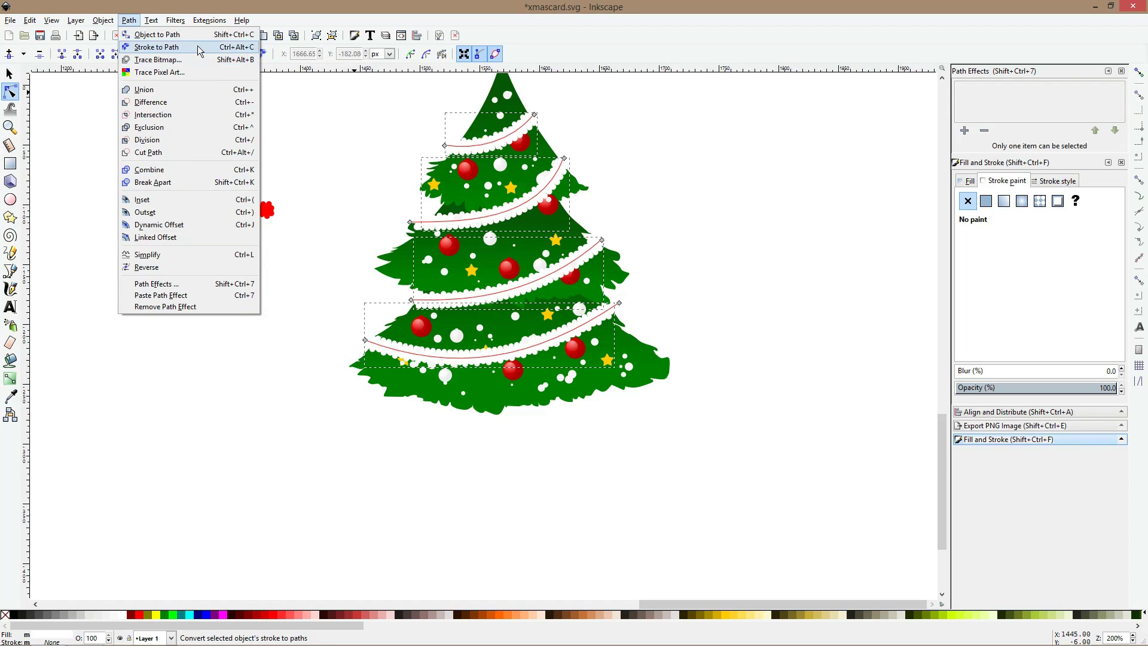
left_click(180, 35)
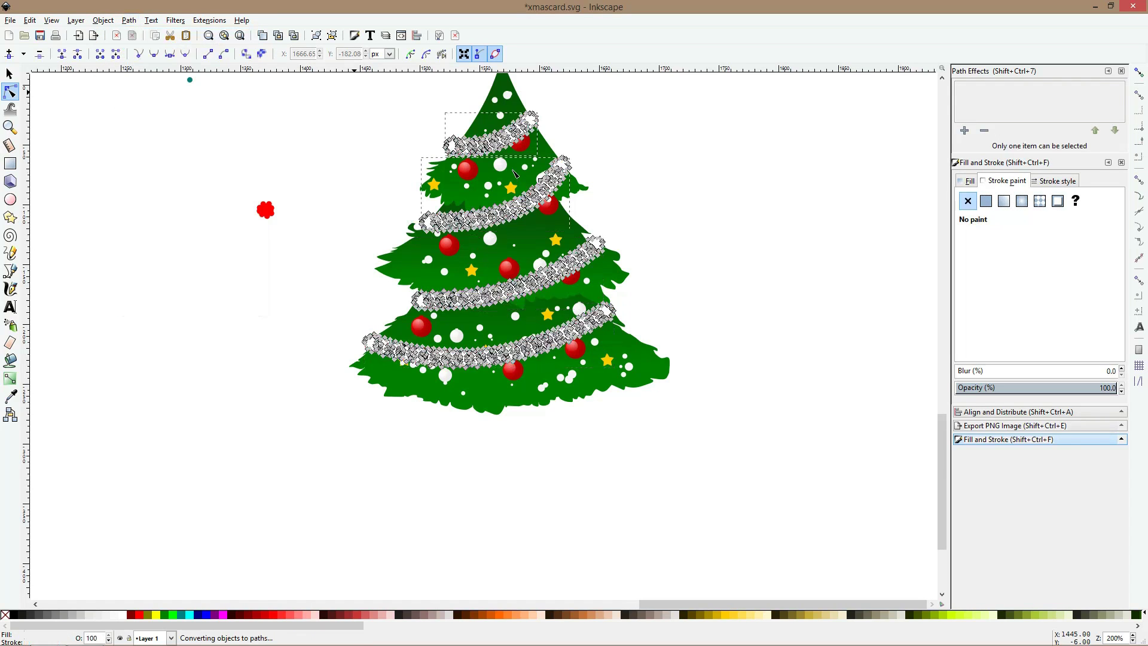
left_click(473, 149)
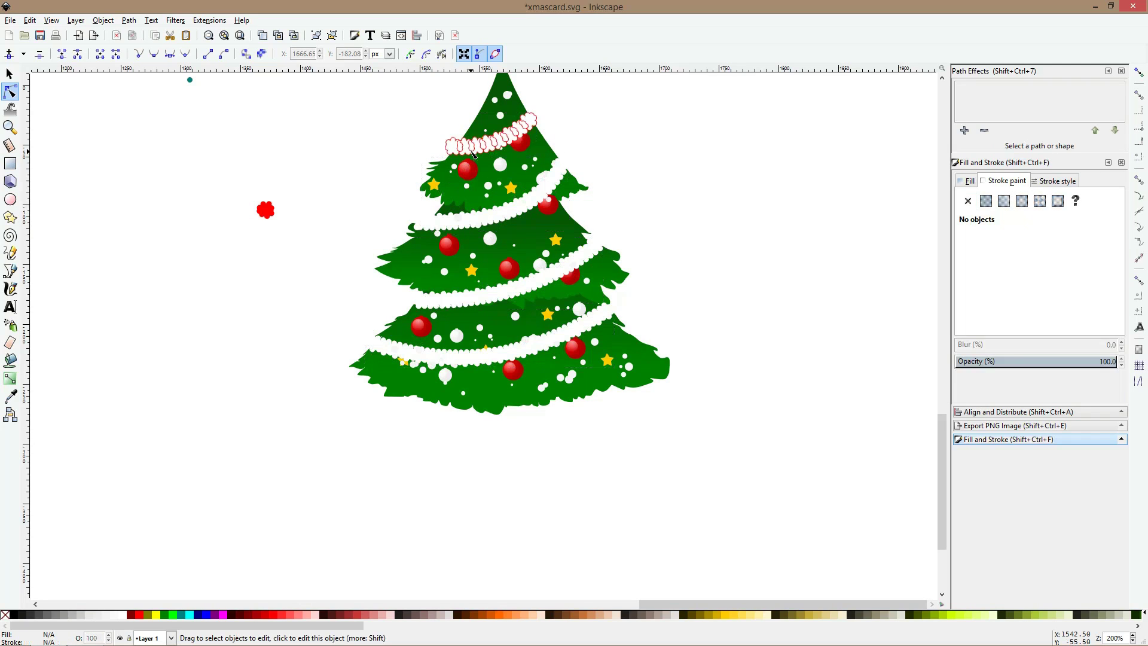
left_click(416, 144)
- Group the three tiers of the undecorated tree in the detailed family scene
scroll(421, 191, "down", 2)
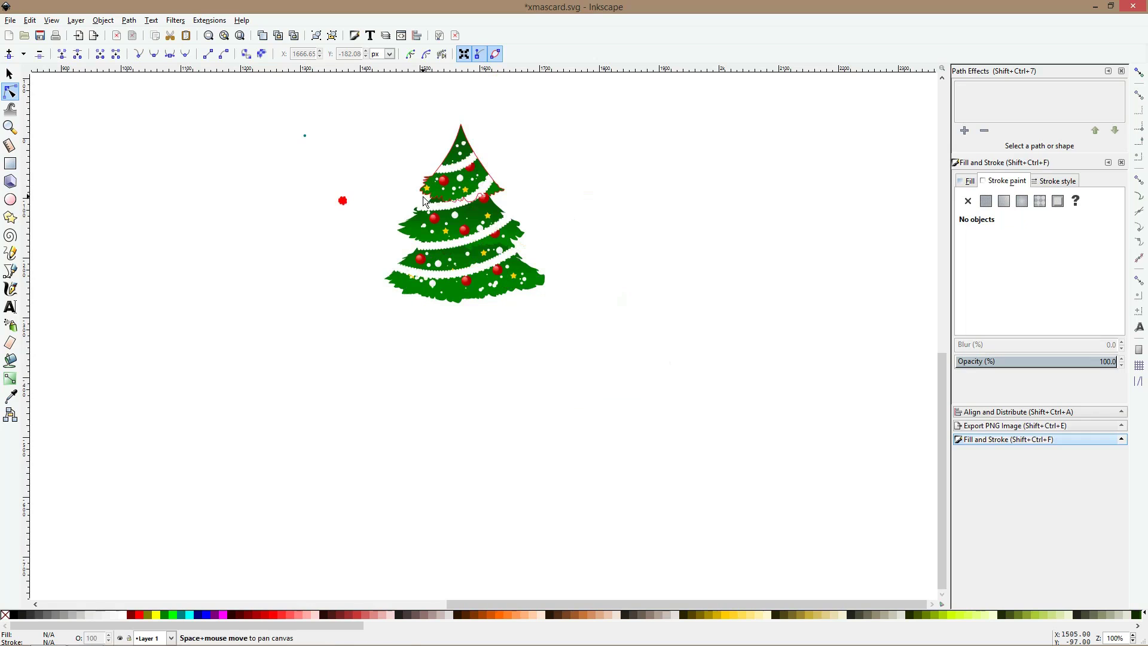
key("s")
scroll(452, 225, "down", 2)
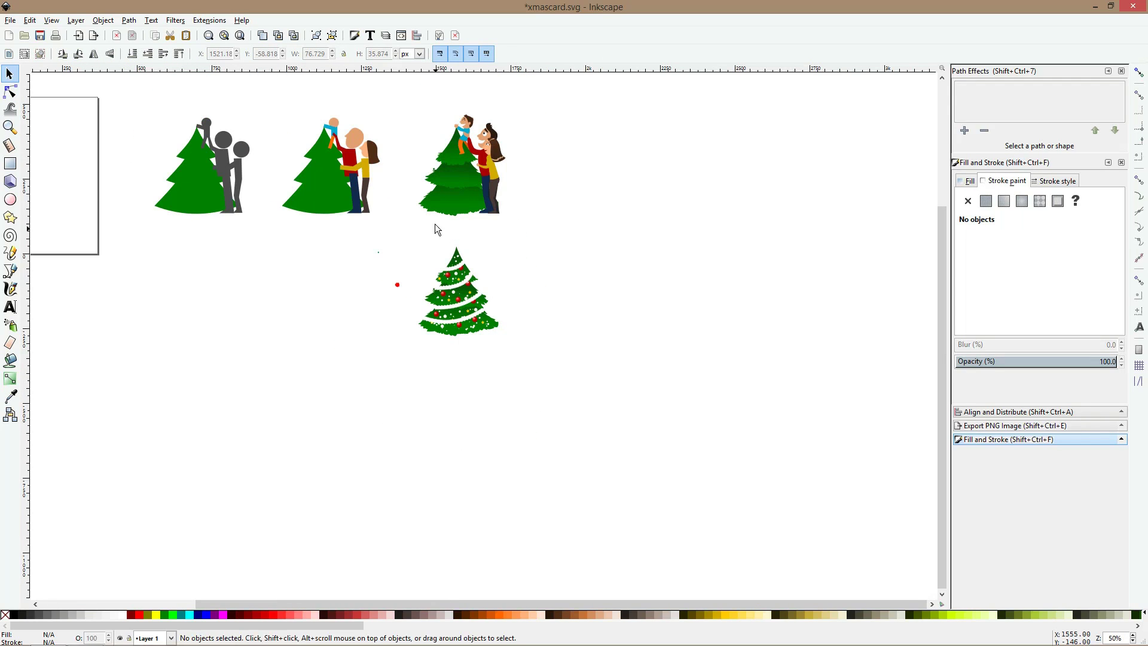
left_click(443, 183)
left_click(450, 161, "shift")
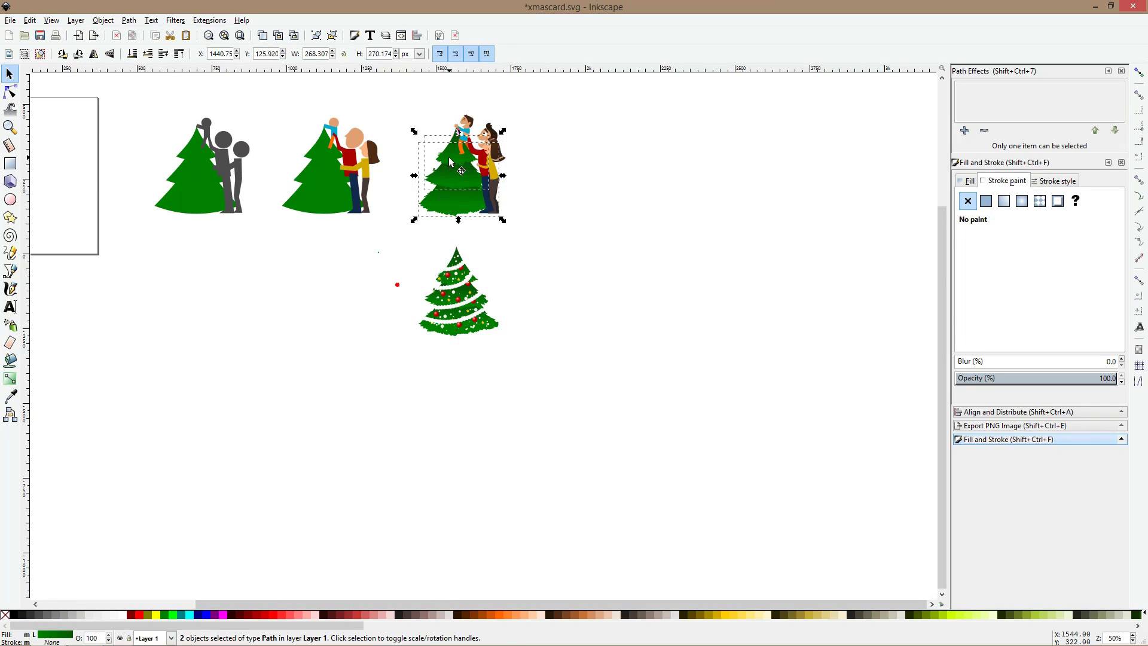
left_click(448, 157, "shift")
key("ctrl+g")
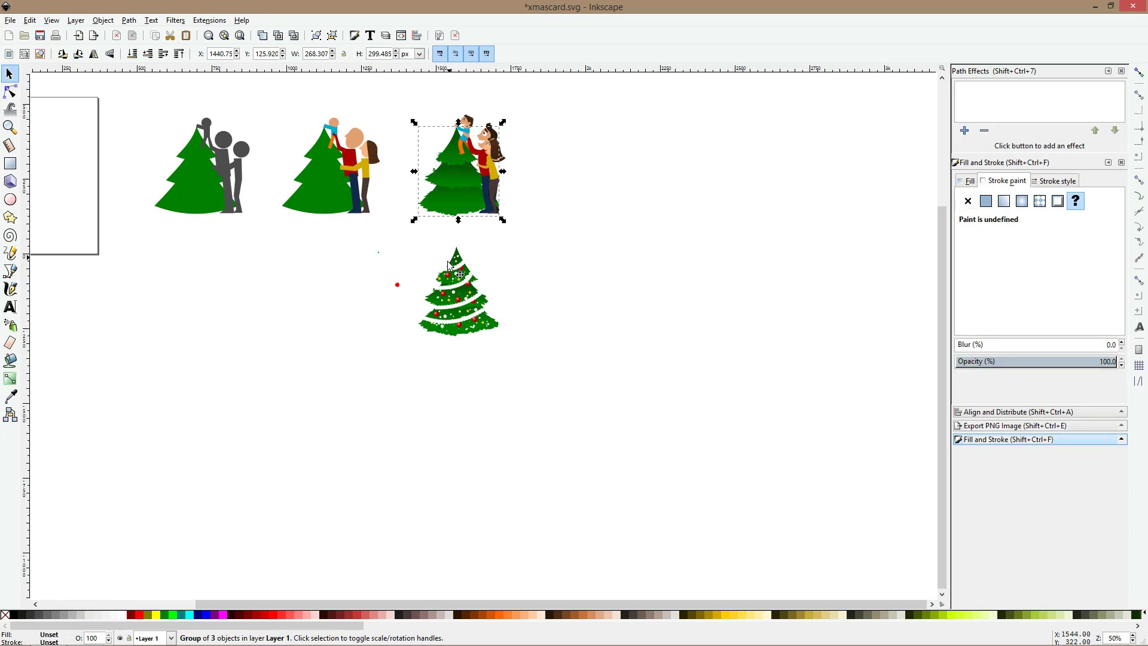
- Group the decorated tree with all its ornaments, garlands and lights into one object
left_click(450, 274)
left_click_drag(534, 368, 405, 241)
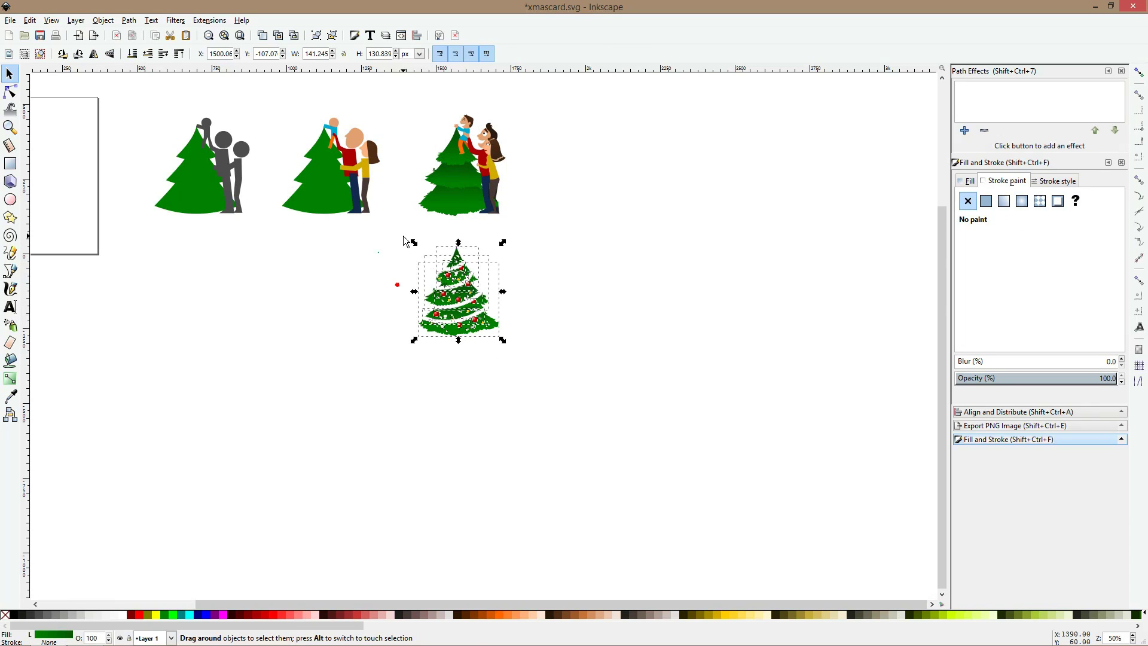
key("ctrl+g")
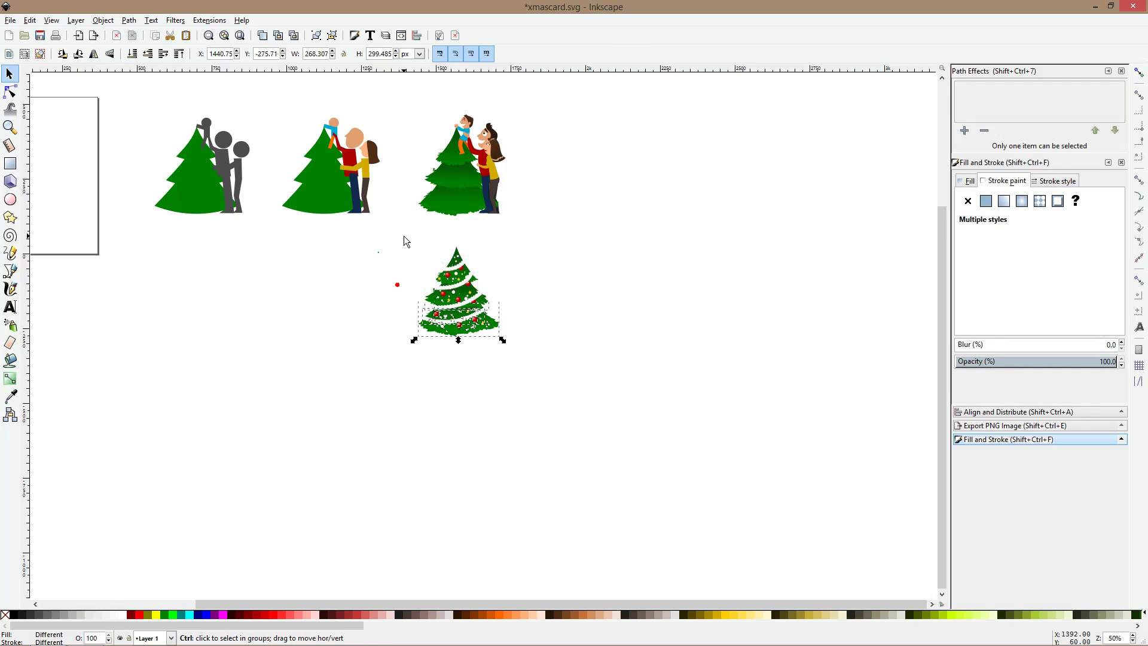
- Align the decorated tree's bottom edge with the plain tree in the detailed family scene
left_click(453, 211, "shift")
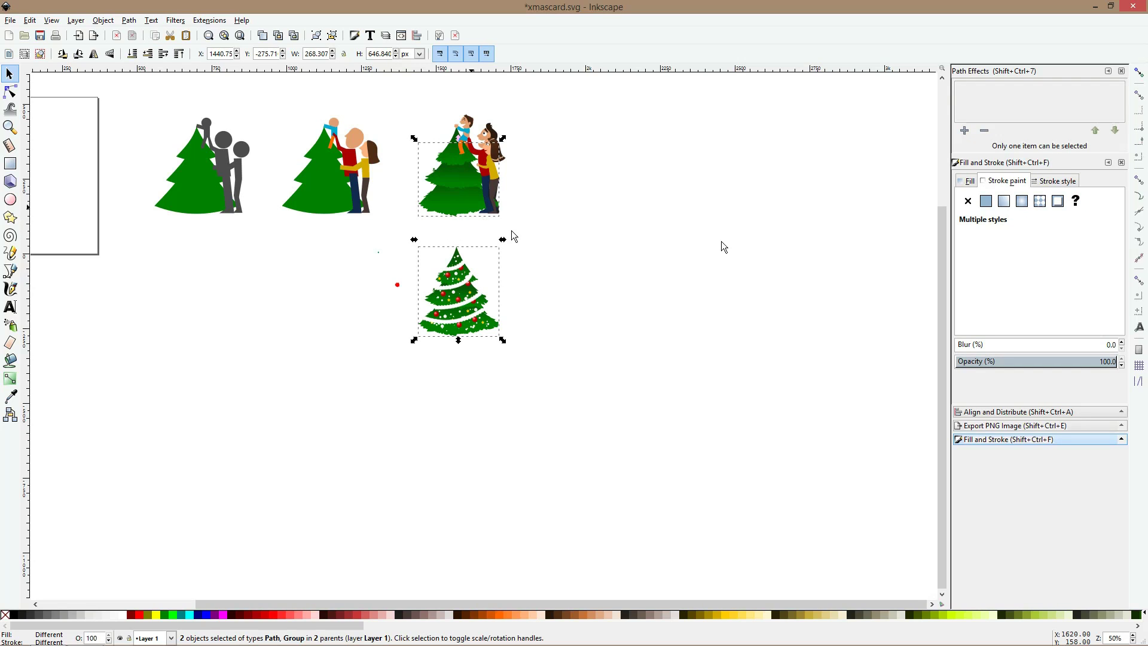
key("ctrl+shift+a")
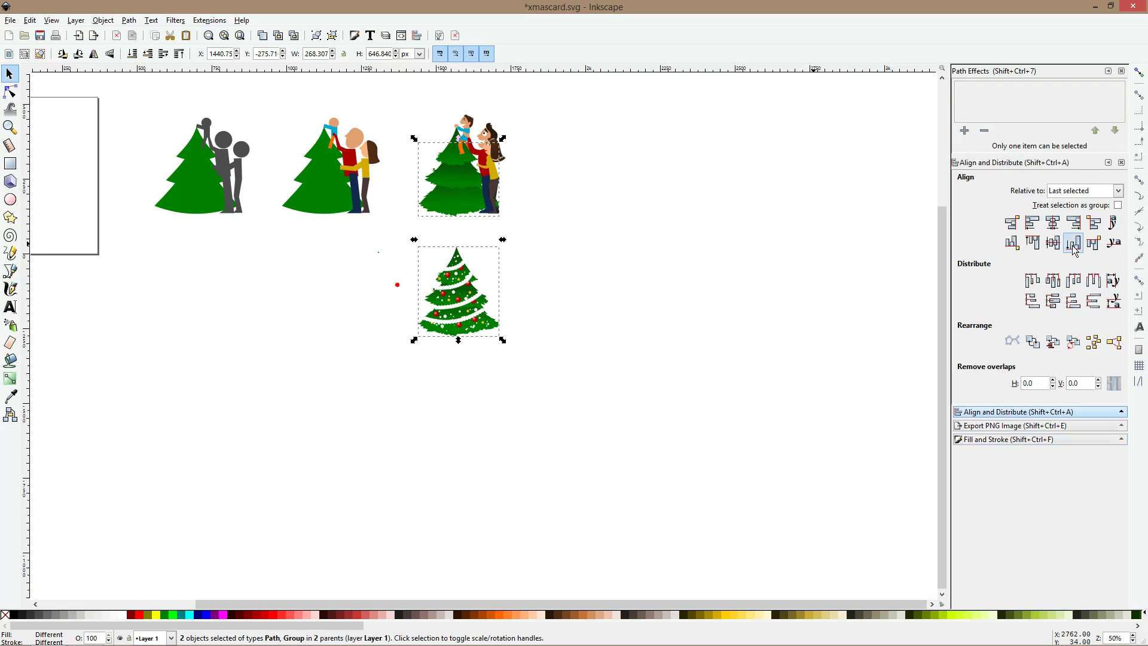
left_click(557, 239)
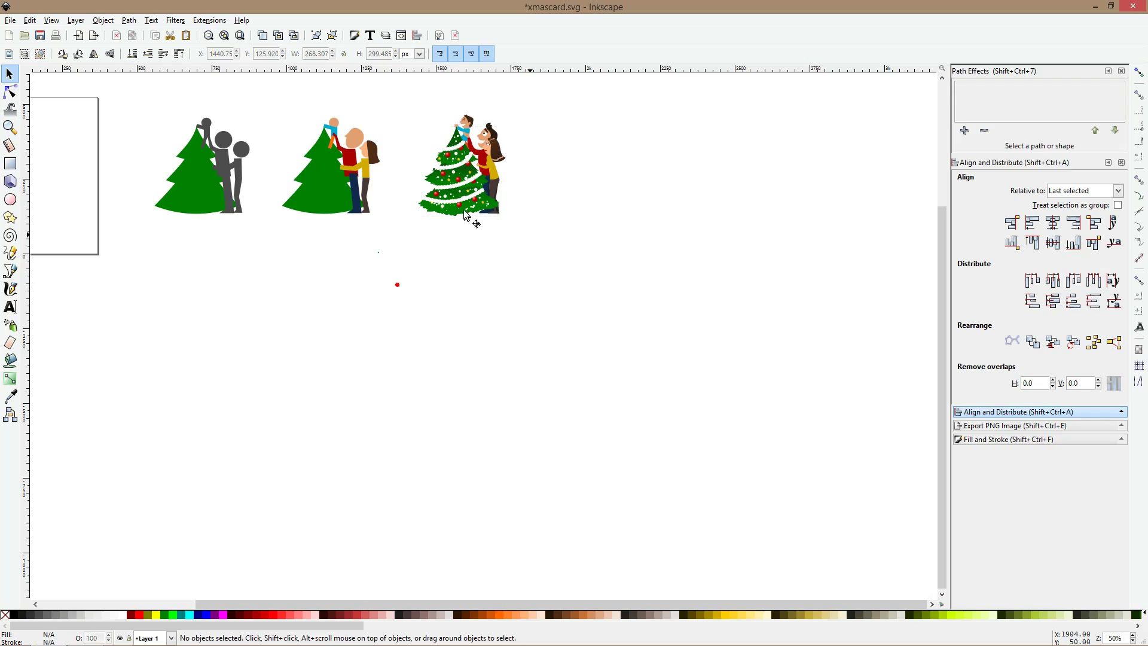
- Delete the plain three-tier tree lying beneath the decorated one in the family scene, and select the decorated tree
left_click(458, 206)
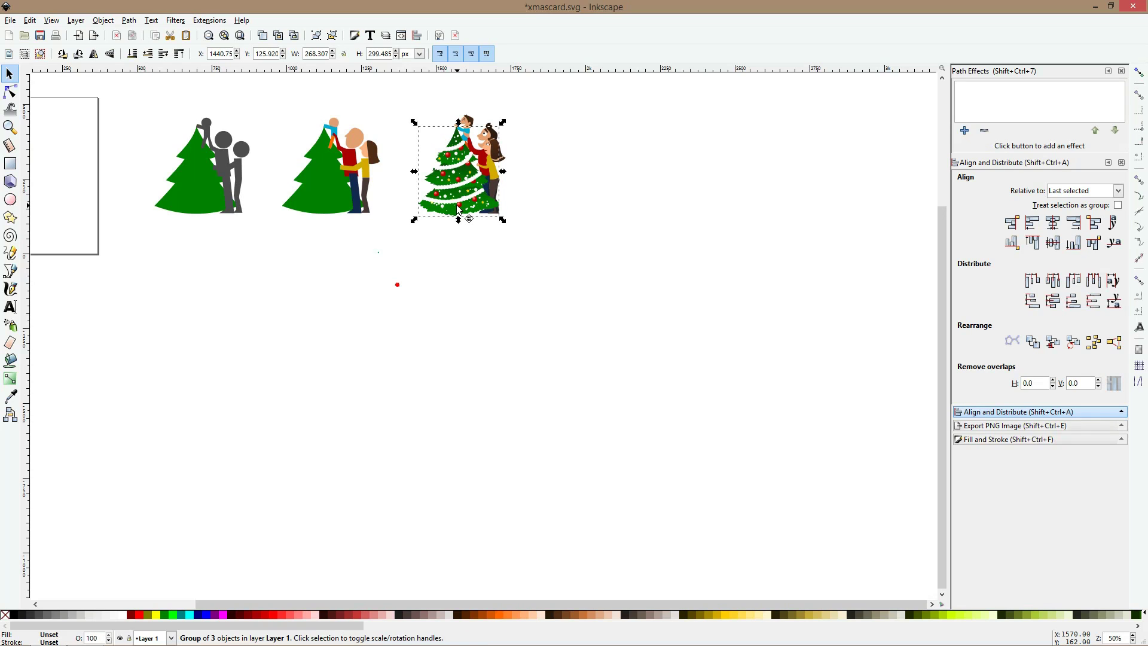
key("ctrl+d")
key("shift+Down")
key("shift+Down")
key("shift+Down")
key("shift+Down")
key("shift+Down")
key("Delete")
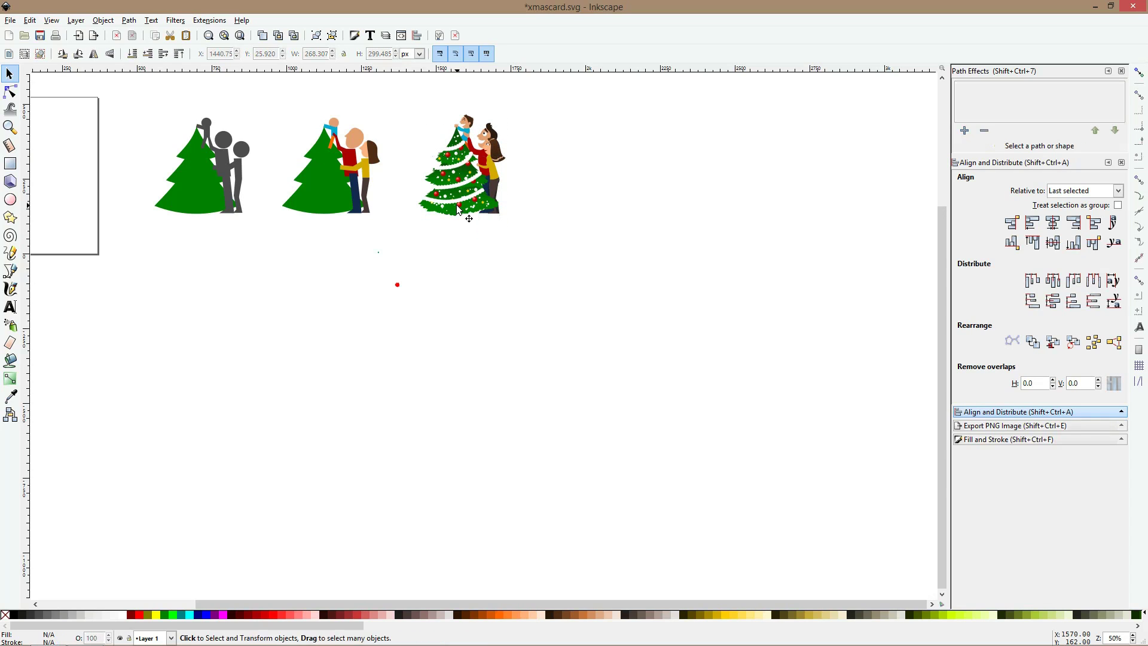
scroll(459, 206, "up", 2, "ctrl")
scroll(455, 190, "up", 1)
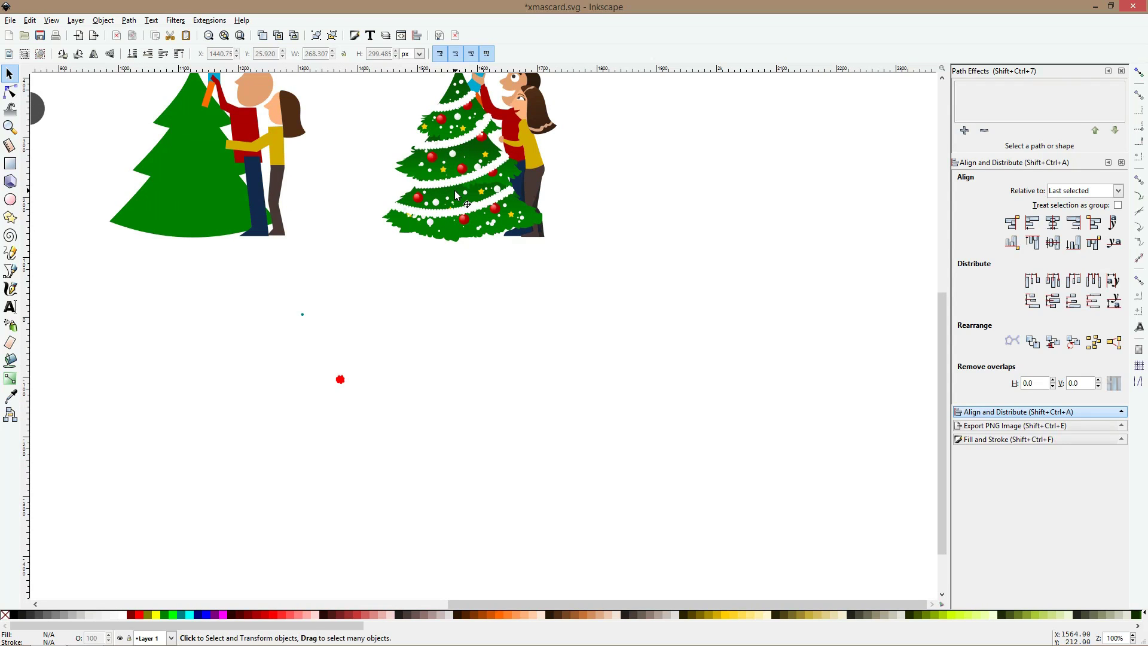
left_click(454, 190)
scroll(477, 276, "up", 3)
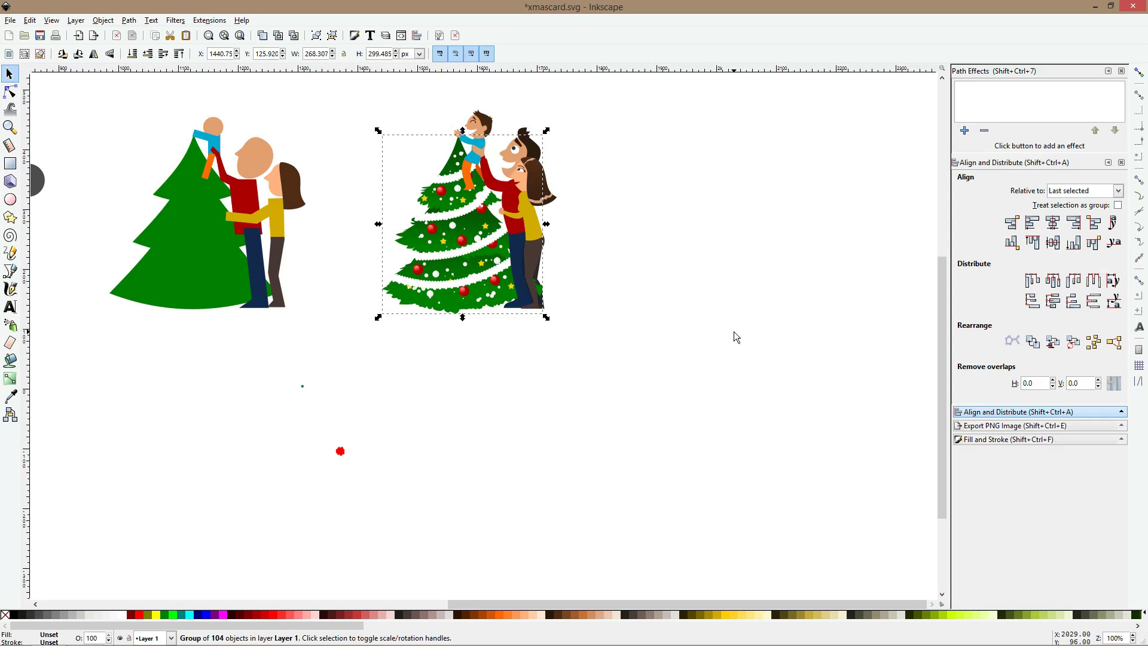
- Move the lower corner node of the dark navy shadow on the father's trousers inward, behind the mother's feet
scroll(544, 283, "up", 2, "ctrl")
left_click(536, 276, "ctrl")
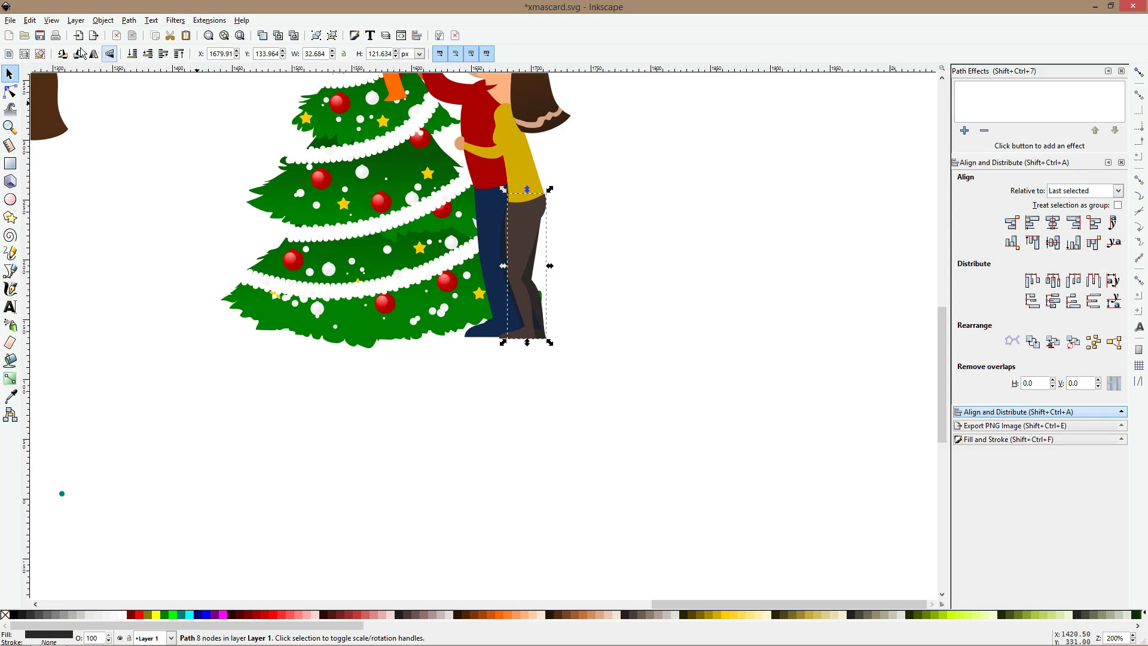
left_click(11, 92)
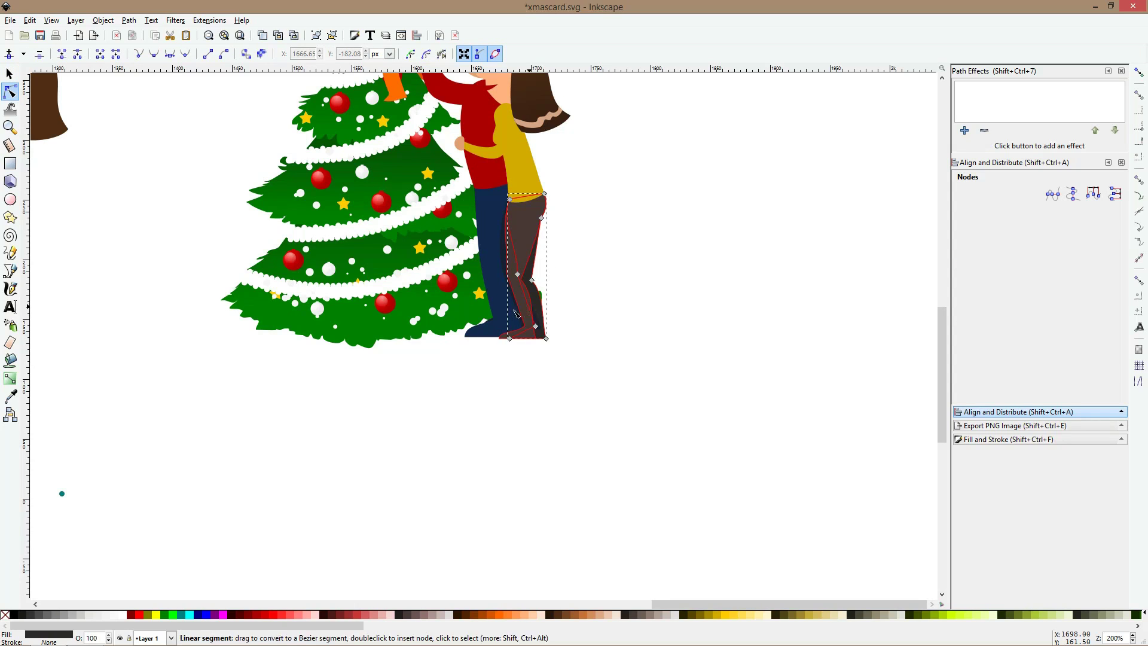
left_click(542, 325)
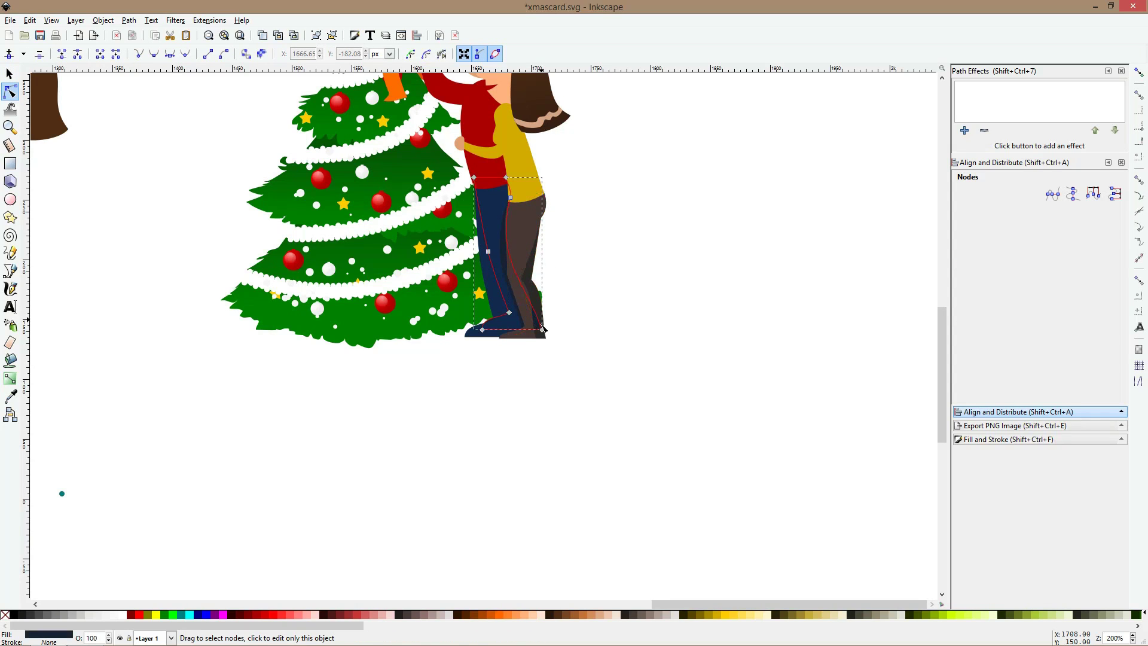
left_click_drag(544, 333, 536, 335)
left_click(621, 378)
scroll(620, 372, "down", 2)
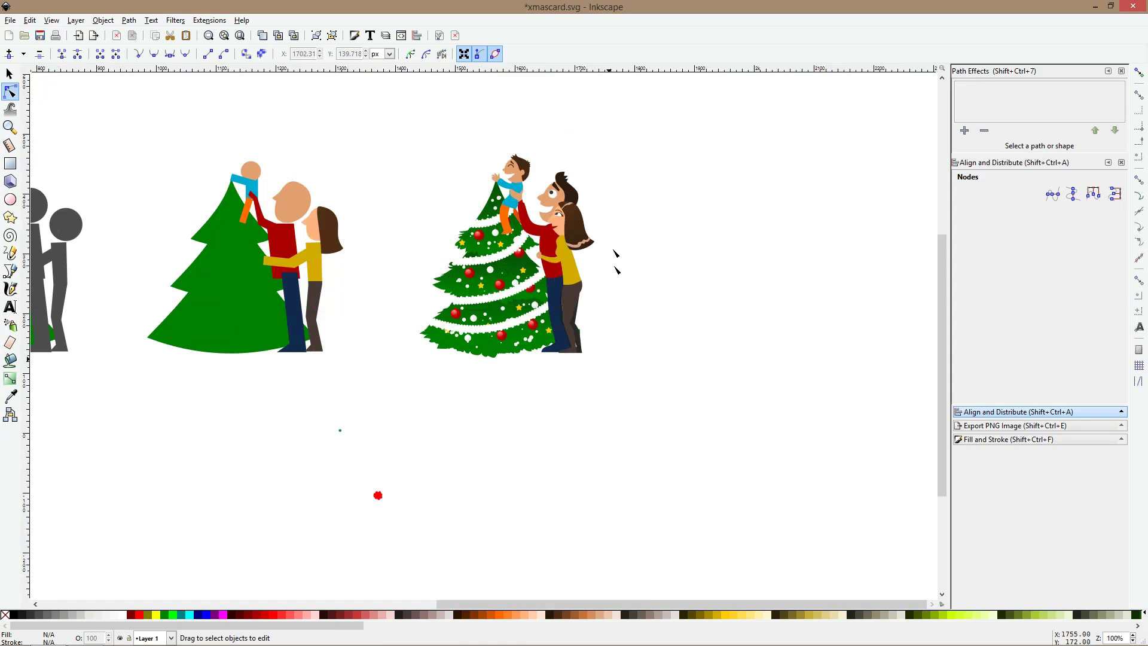
- Reshape the underside of the mother's yellow sleeve by moving its lower node about 4 px left and 3 px up
scroll(650, 268, "up", 2)
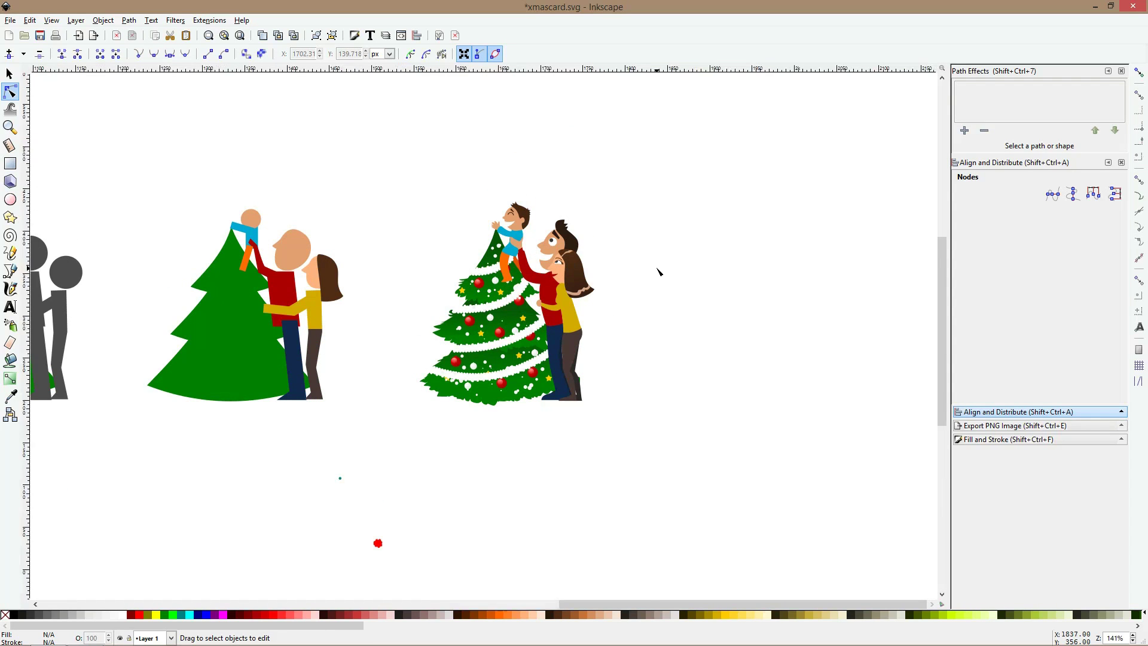
scroll(658, 269, "up", 2)
left_click(412, 295)
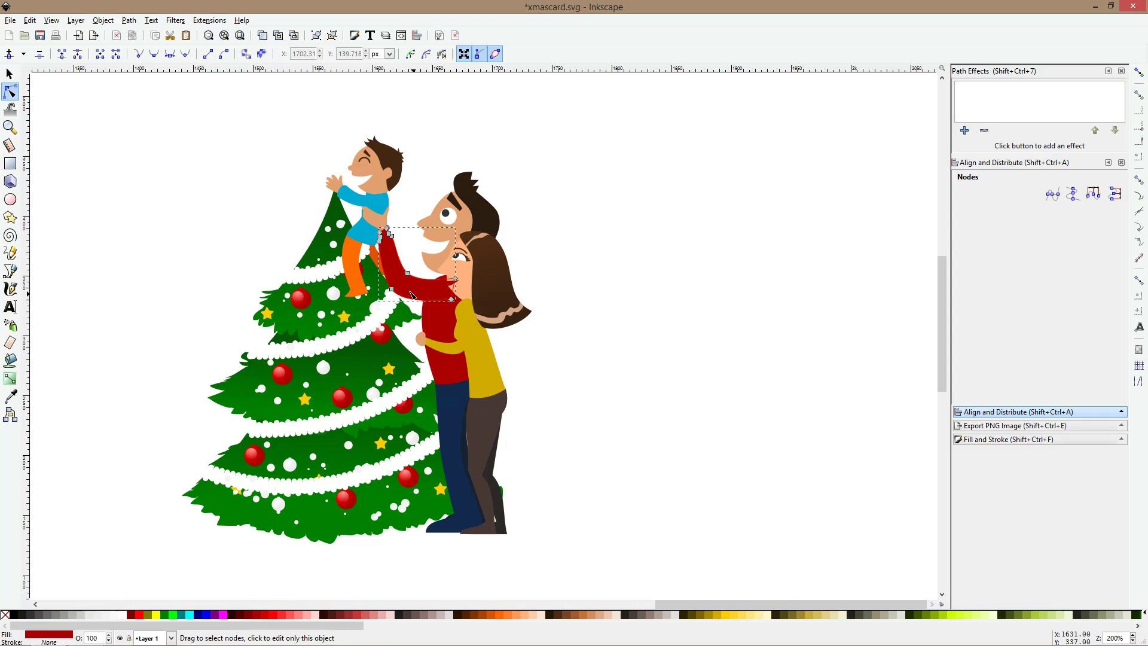
left_click(568, 258)
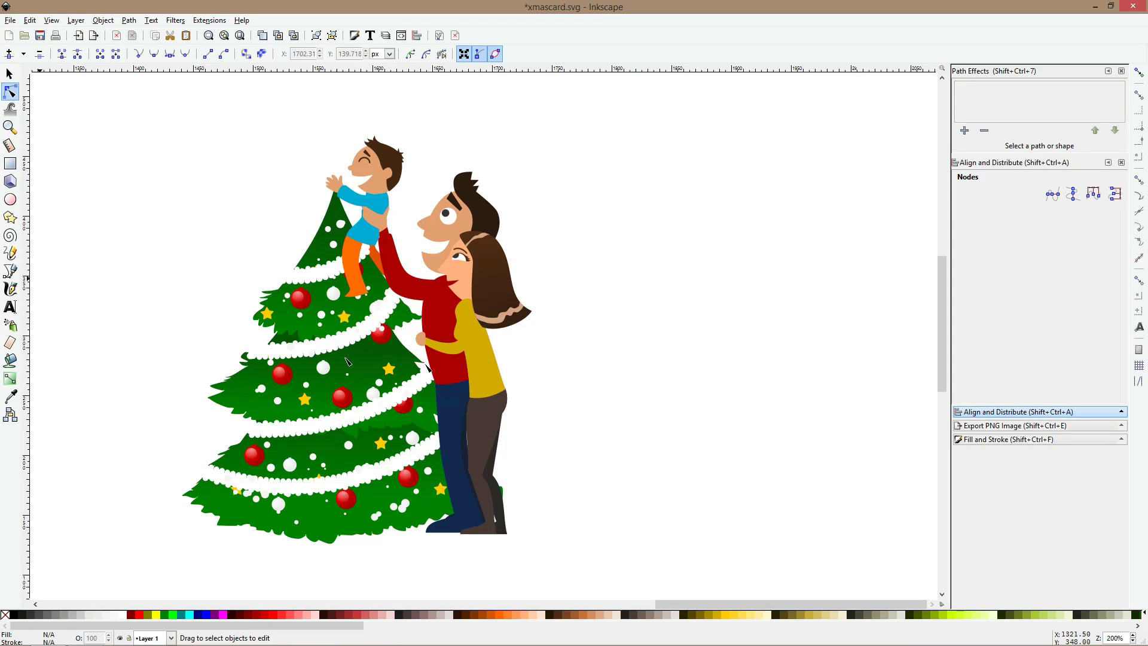
left_click(453, 345)
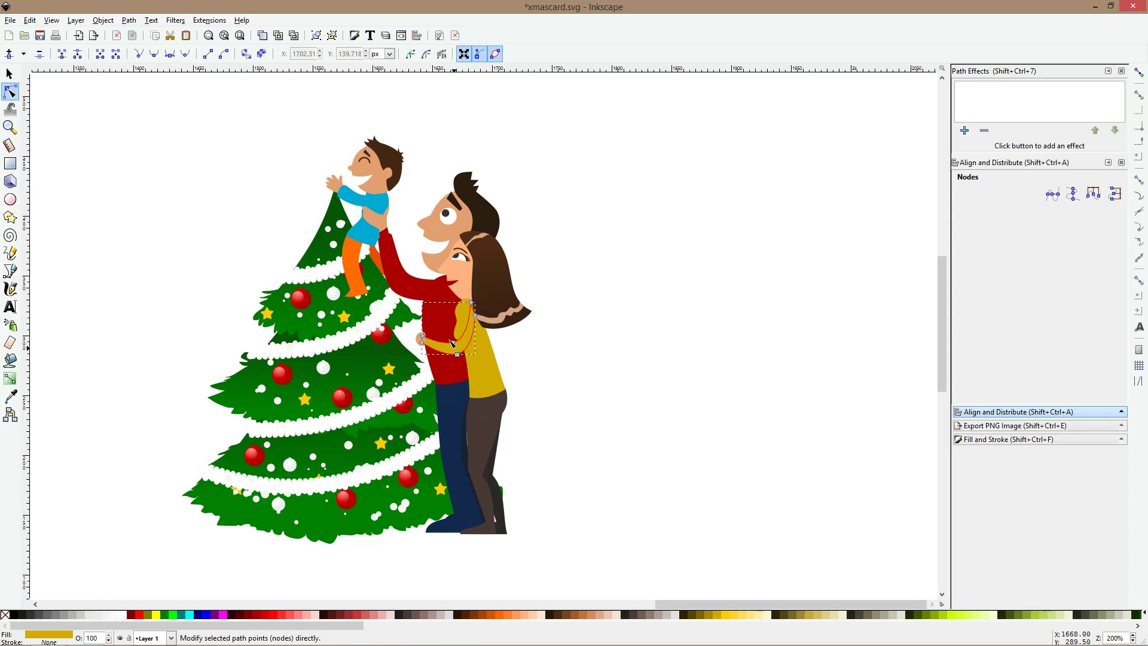
left_click_drag(461, 358, 453, 351)
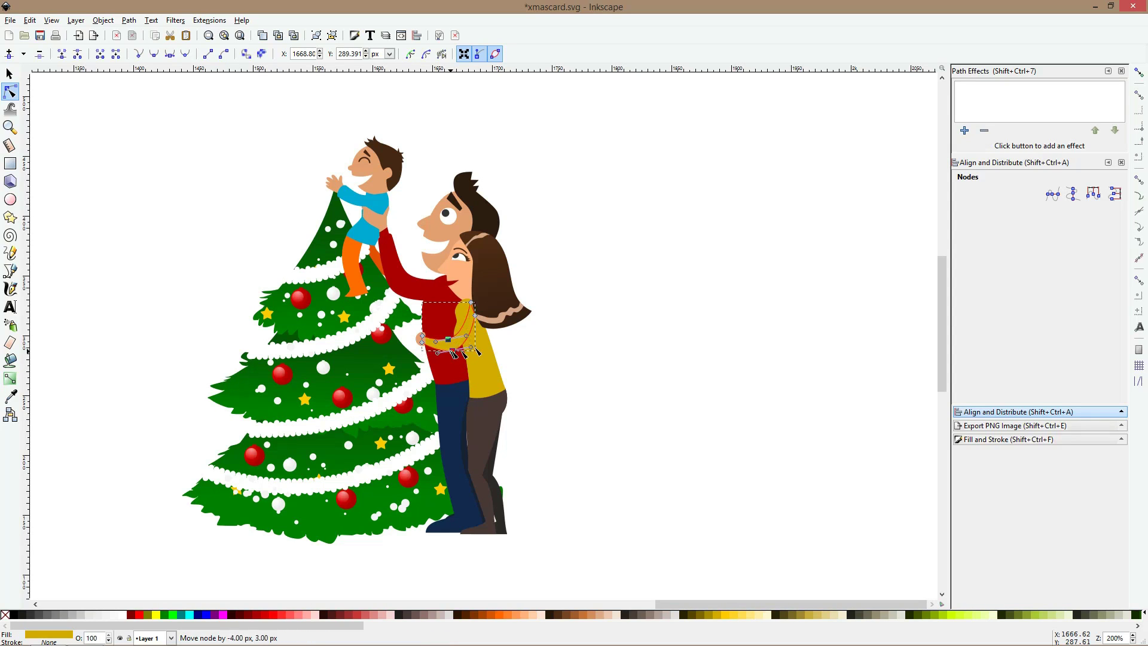
- Duplicate the mother's sweater body as a bright yellow copy, and duplicate that copy in red on top
left_click(506, 340)
left_click(494, 365, "shift")
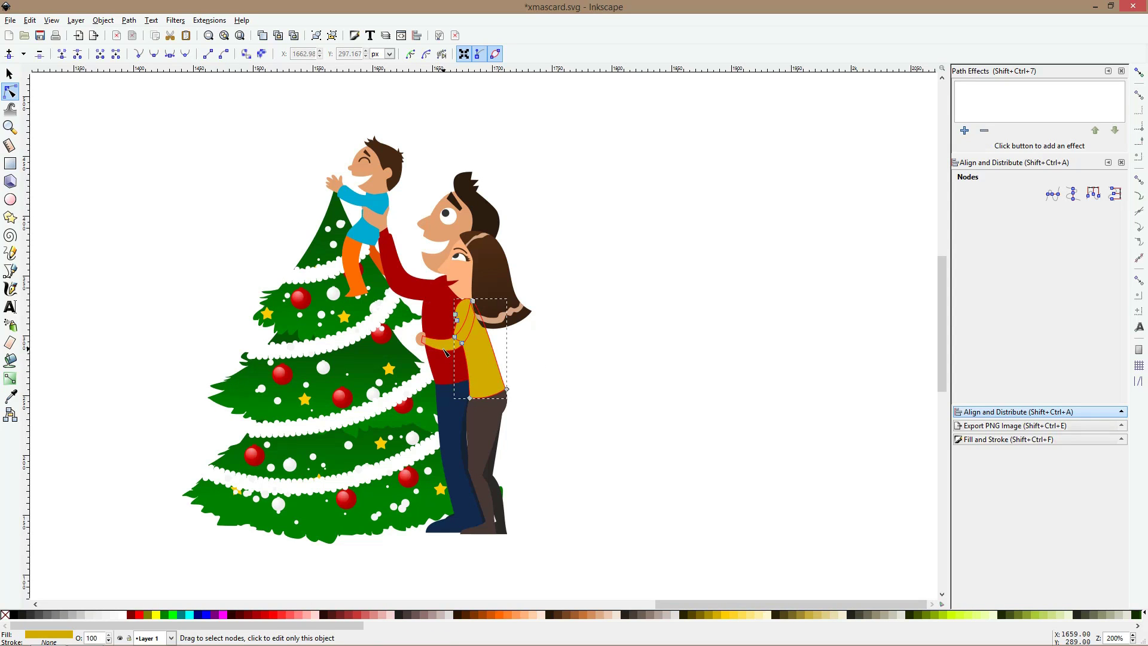
left_click(471, 366)
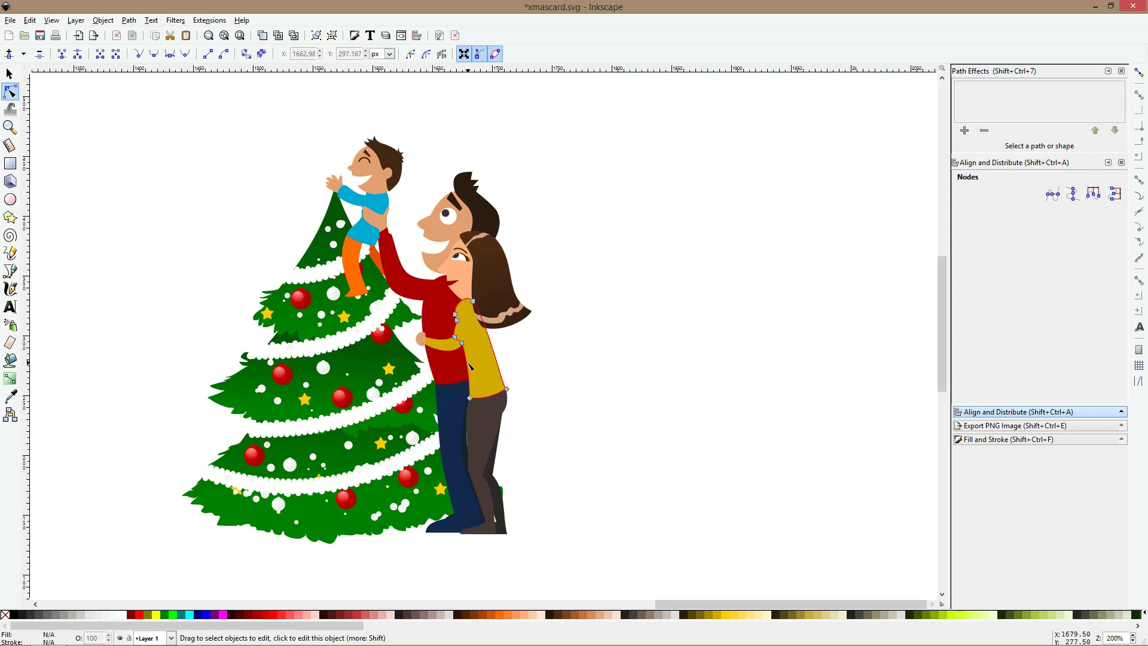
left_click(724, 613)
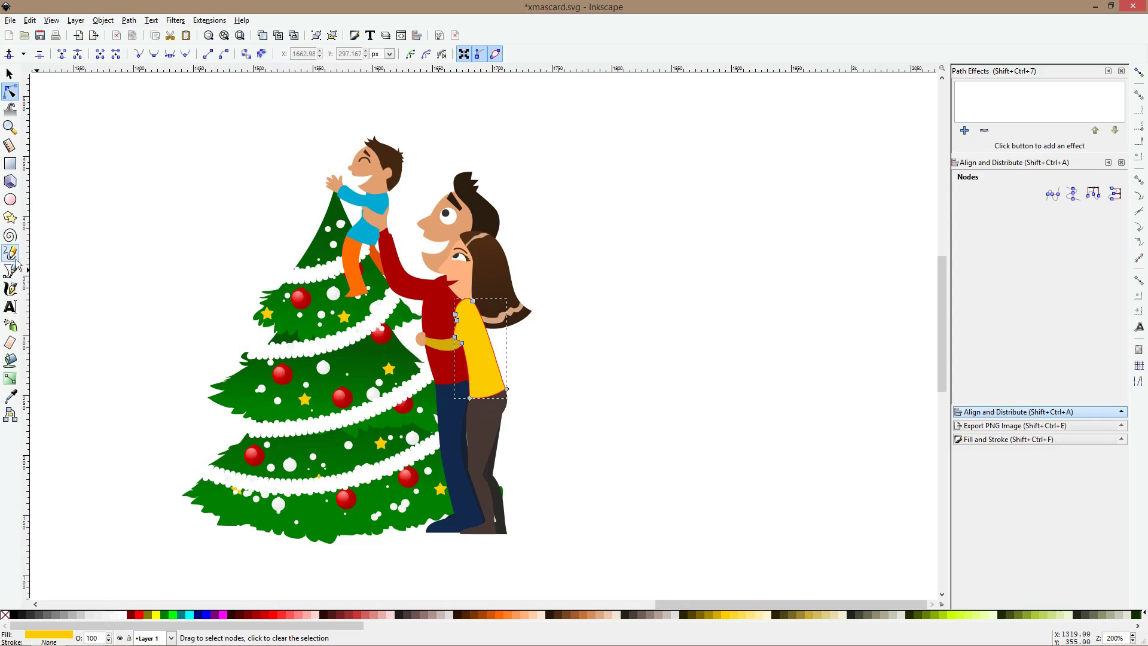
left_click(271, 614)
key("s")
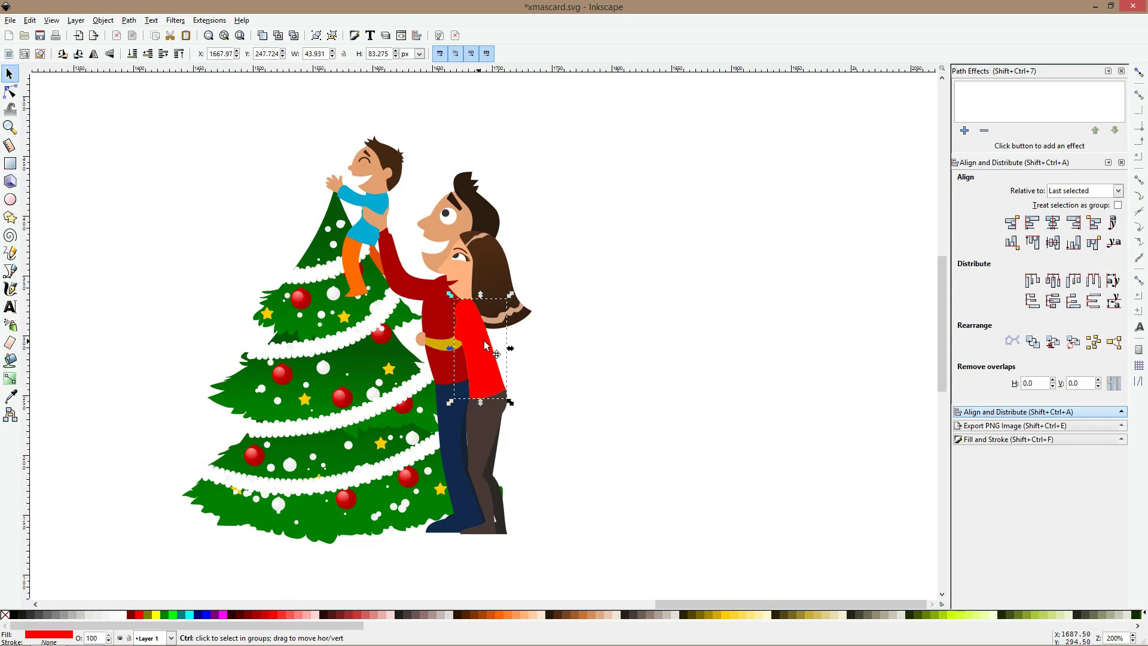
- Offset the red copy about 4.5 px right and 2 px down and subtract it from the yellow copy, leaving a front-edge highlight
left_click_drag(478, 342, 476, 329)
scroll(462, 311, "up", 2)
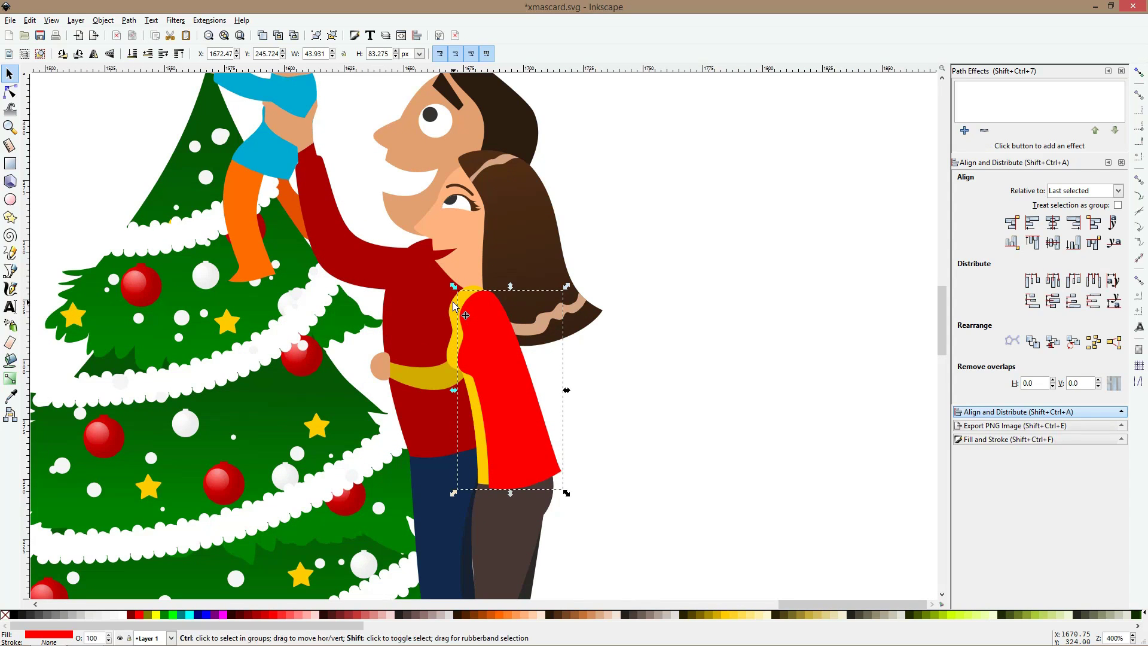
left_click(453, 302, "shift")
left_click(126, 21)
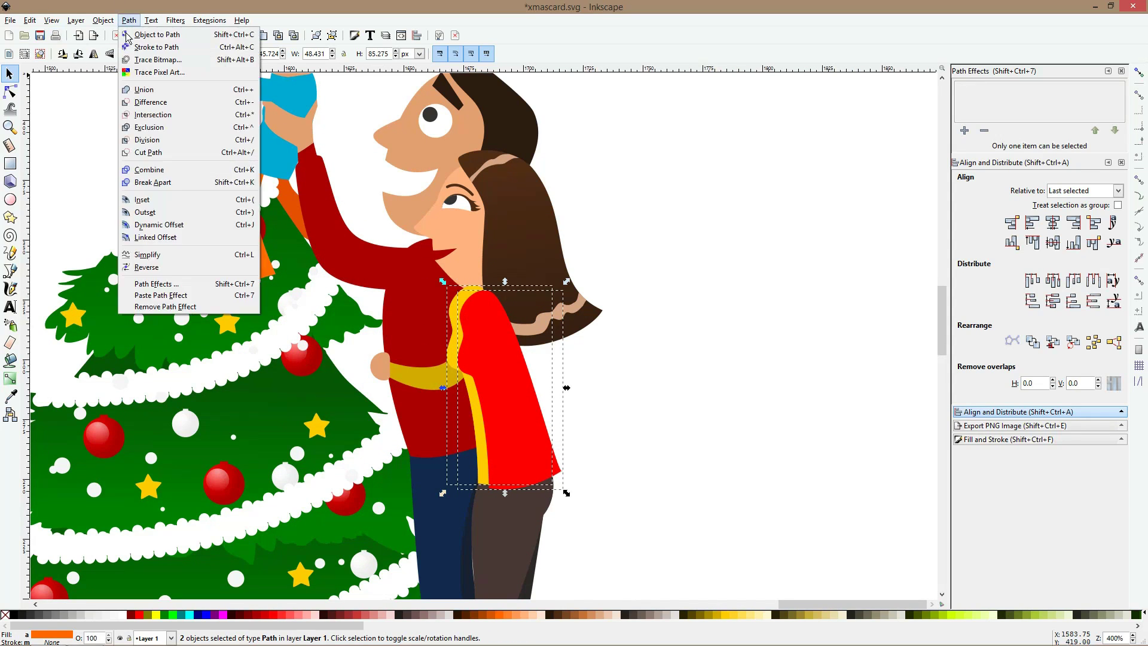
left_click(153, 102)
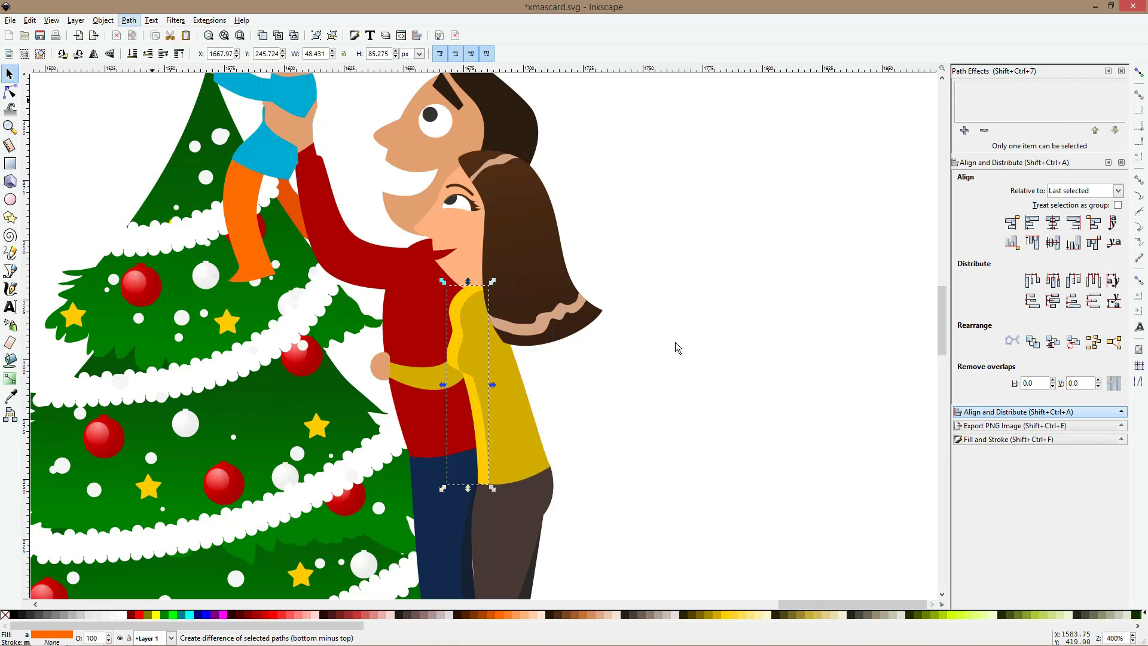
left_click(677, 345)
- Duplicate the mother's sleeve, fill the copy with the sweater highlight's #ffcc00 yellow, and make a pink duplicate of it
left_click(440, 377)
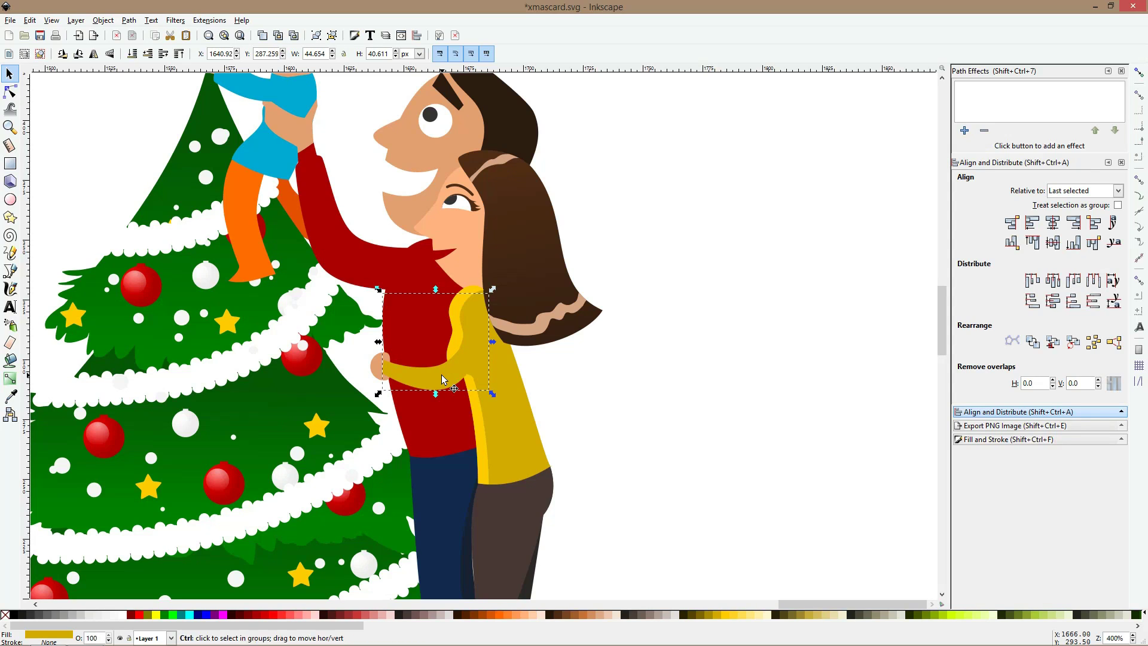
left_click(10, 396)
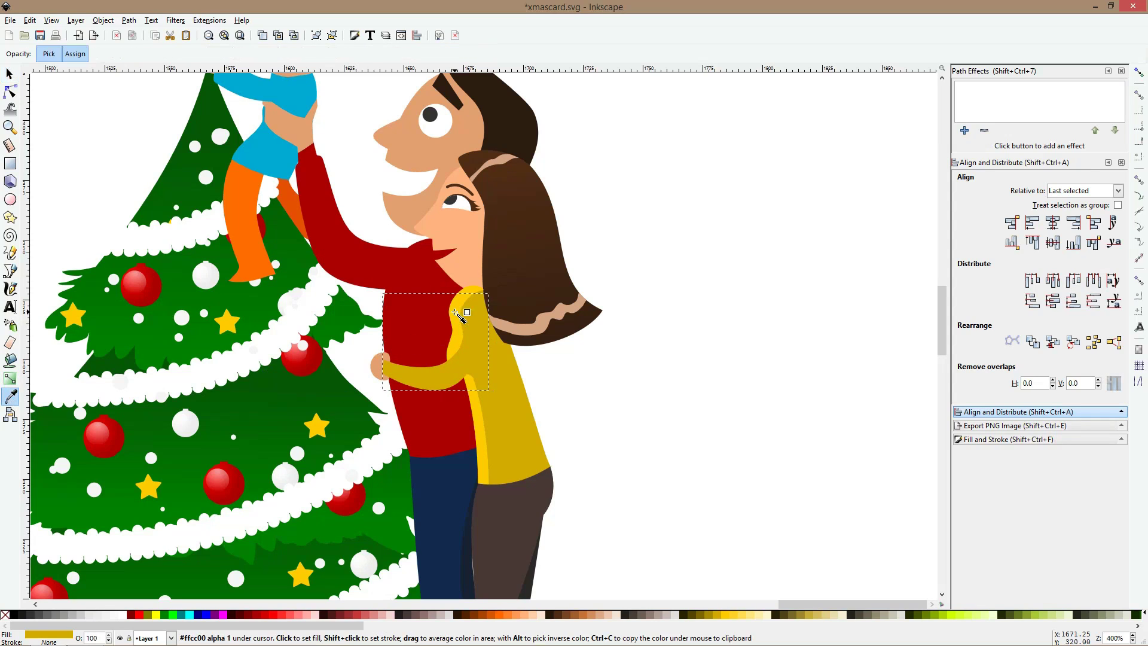
left_click(455, 312)
key("s")
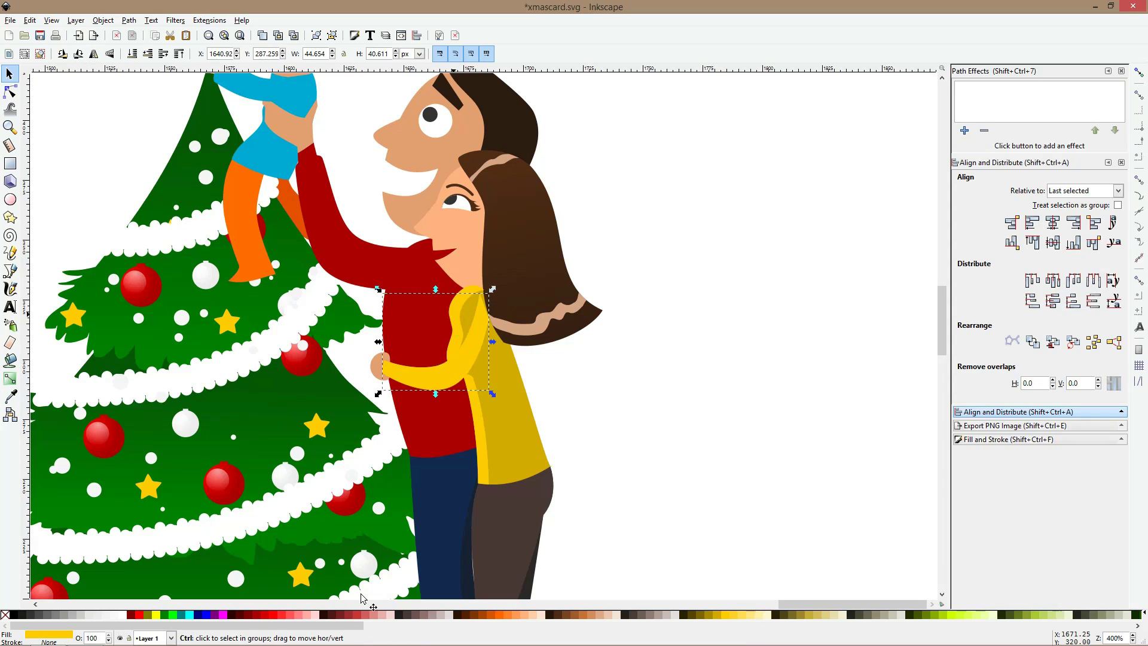
left_click(293, 615)
- Shift the pink sleeve copy slightly down and left, enlarge it slightly, and subtract it from the yellow copy to form a highlight
left_click_drag(447, 378, 445, 384)
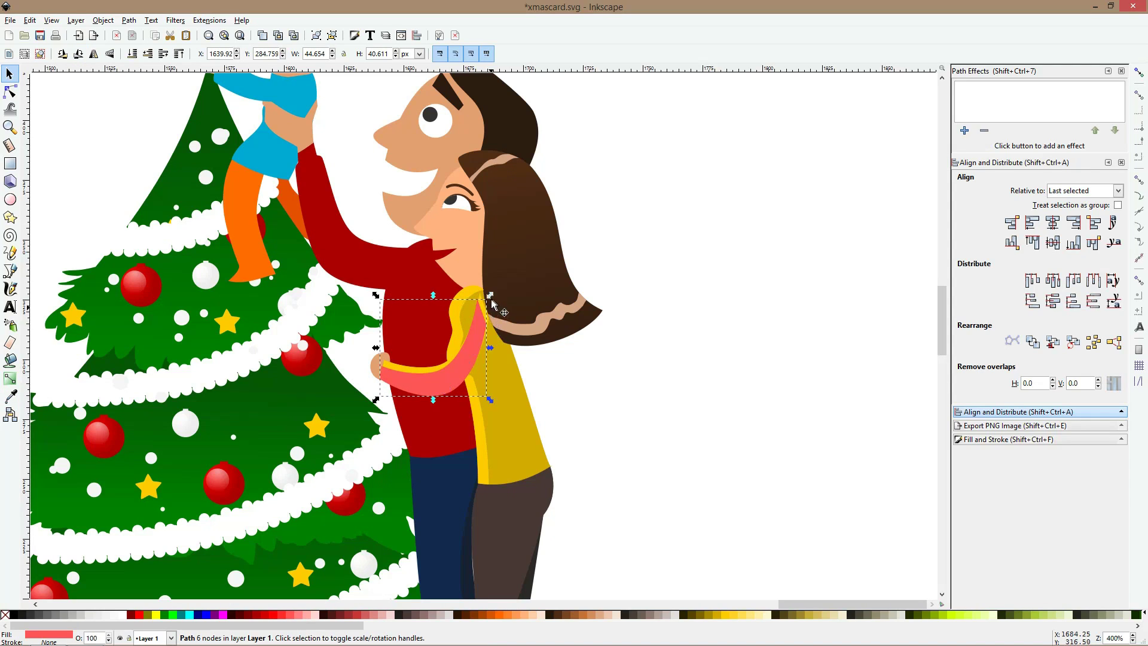
left_click_drag(491, 295, 499, 288)
left_click_drag(485, 333, 476, 335)
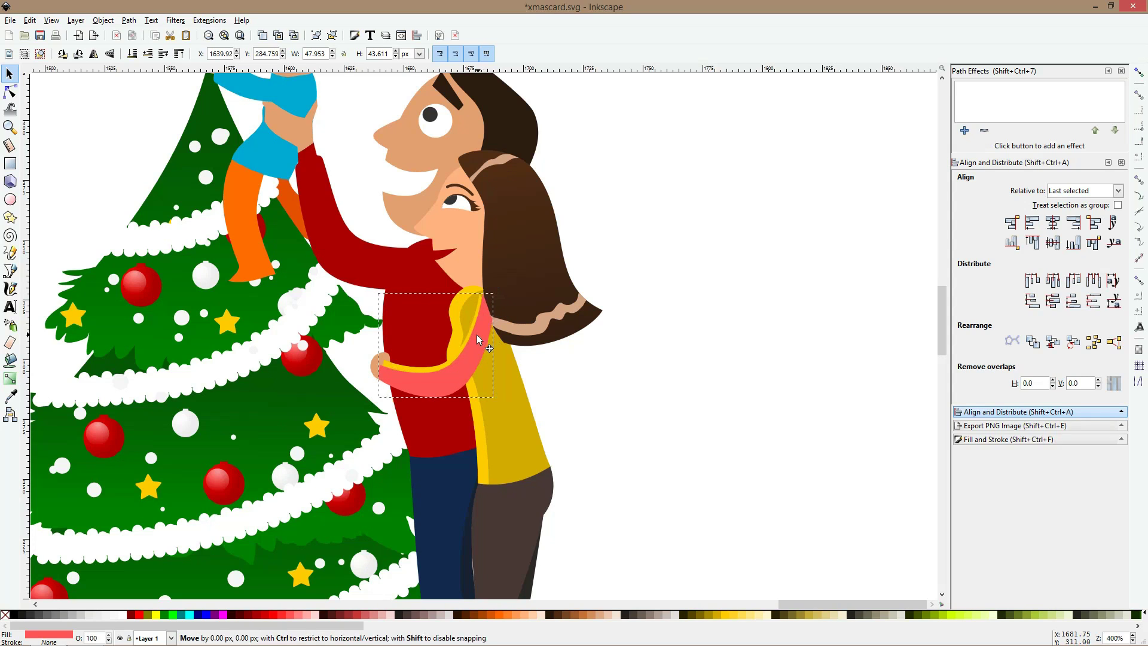
left_click(384, 361, "shift")
key("ctrl+minus")
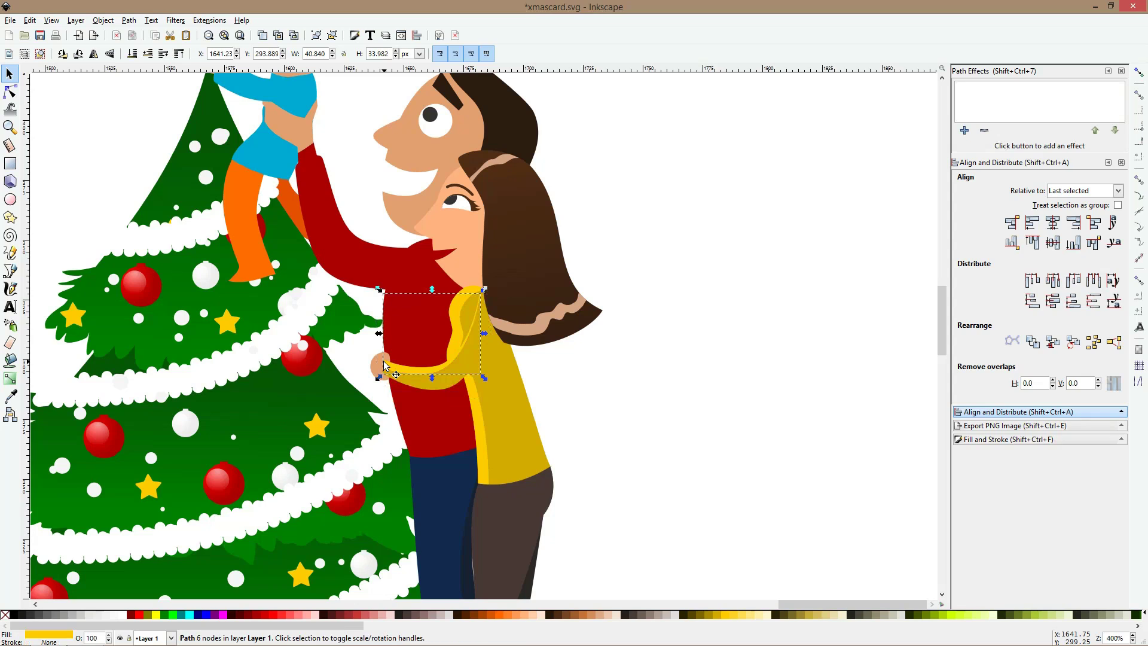
- Draw a 15.75 by 27 px rectangle over the sleeve highlight's shoulder end and subtract it from the highlight
left_click(10, 92)
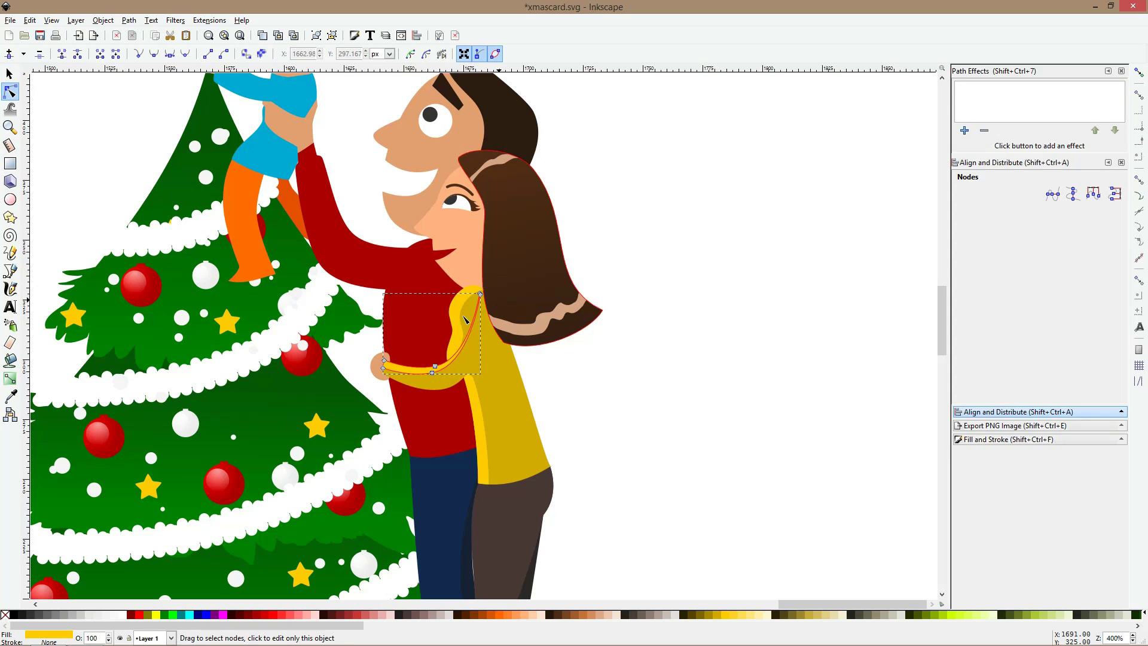
left_click(11, 163)
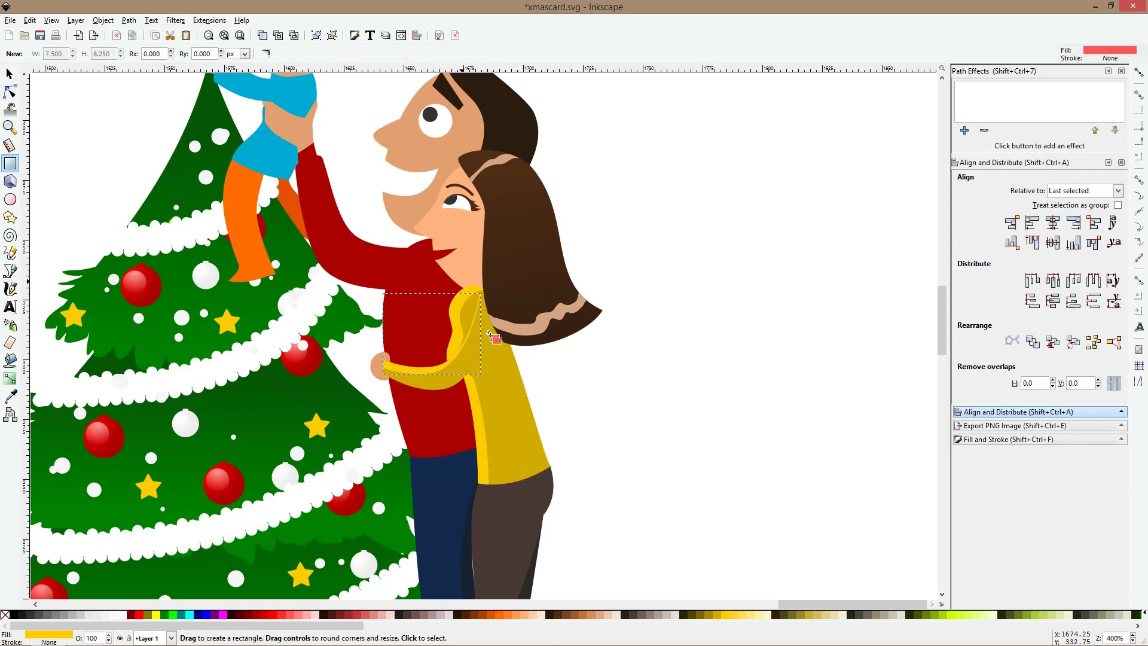
left_click_drag(461, 281, 500, 346)
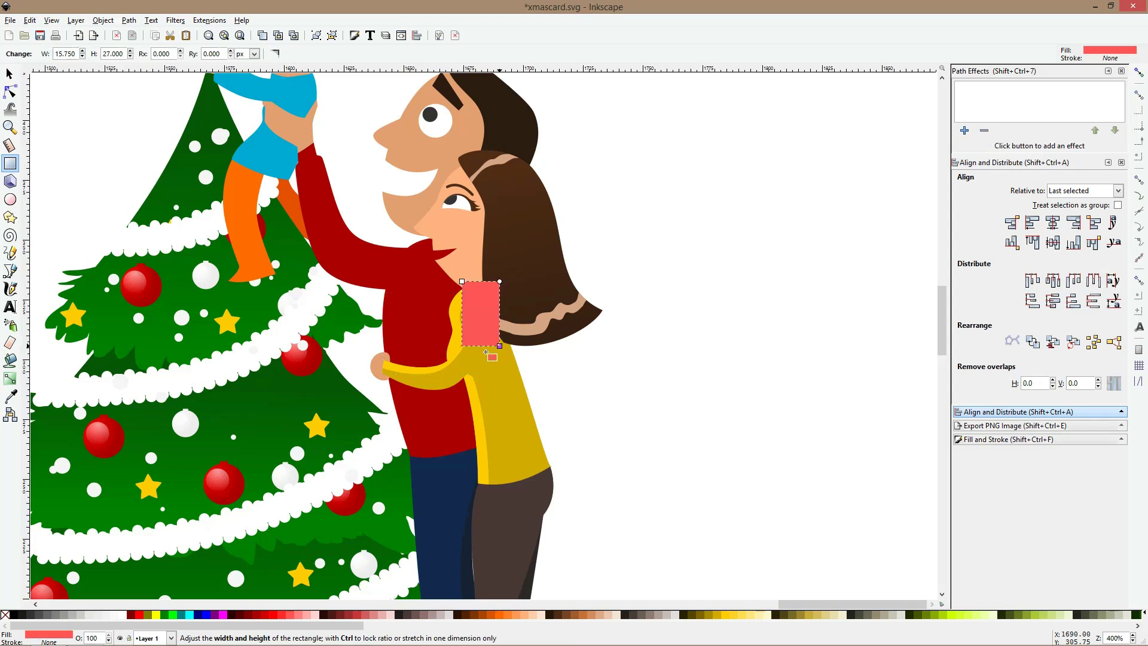
left_click(416, 370, "shift")
key("ctrl+minus")
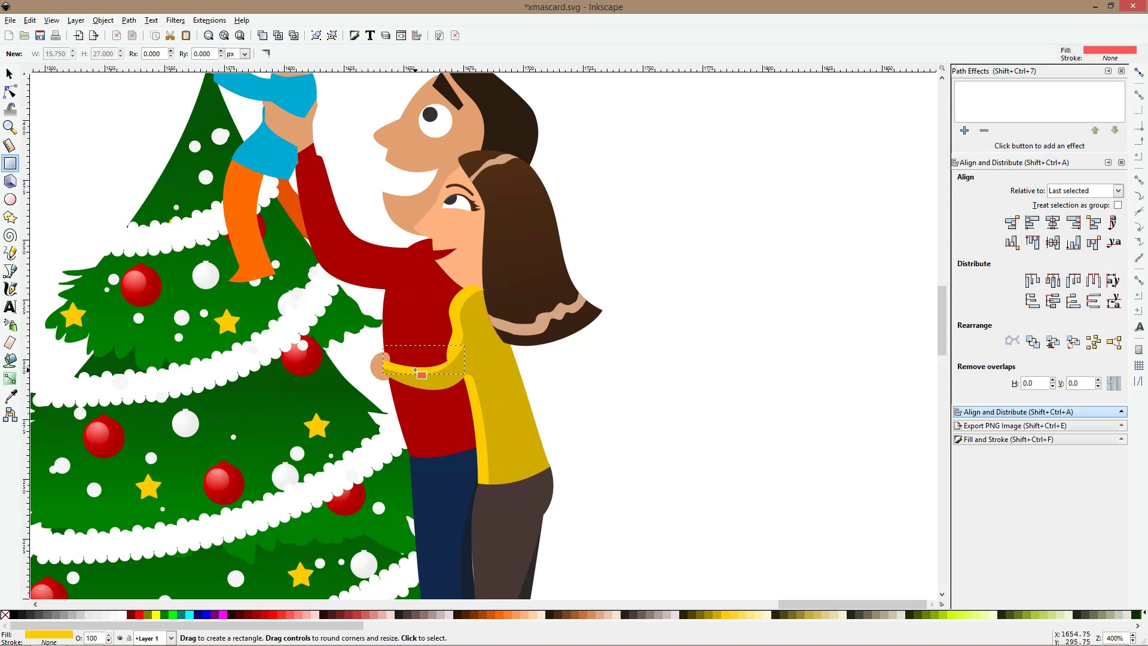
key("s")
- Reposition the end nodes of the mother's sleeve highlight where it was cut, so it joins the sleeve's shoulder highlight
left_click(10, 92)
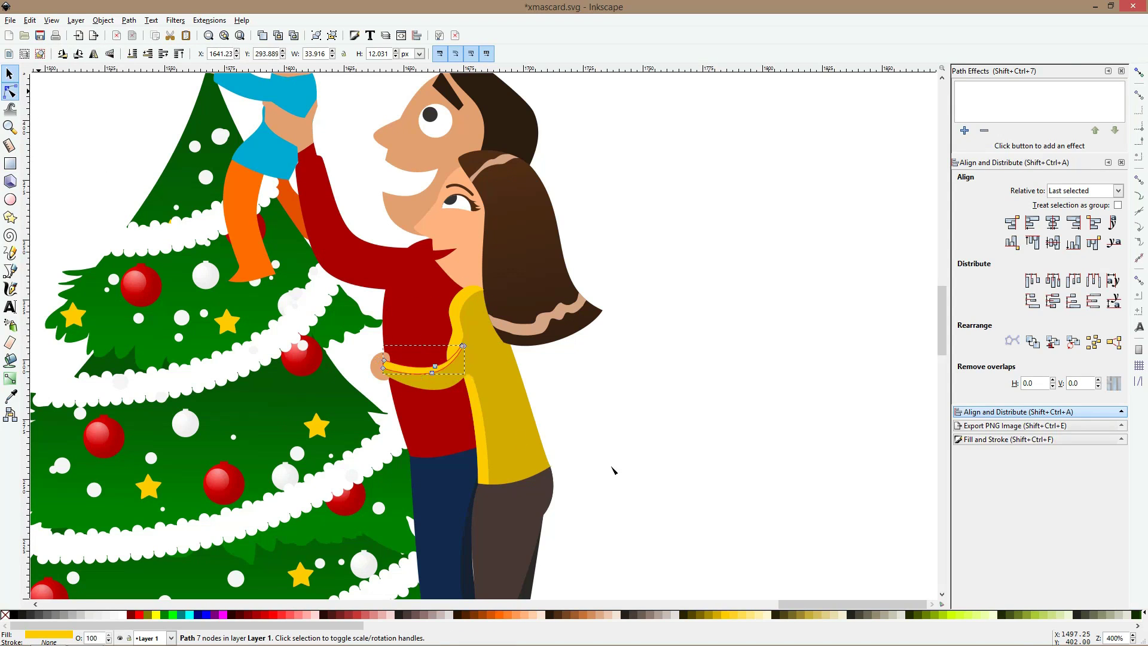
scroll(505, 389, "up", 4)
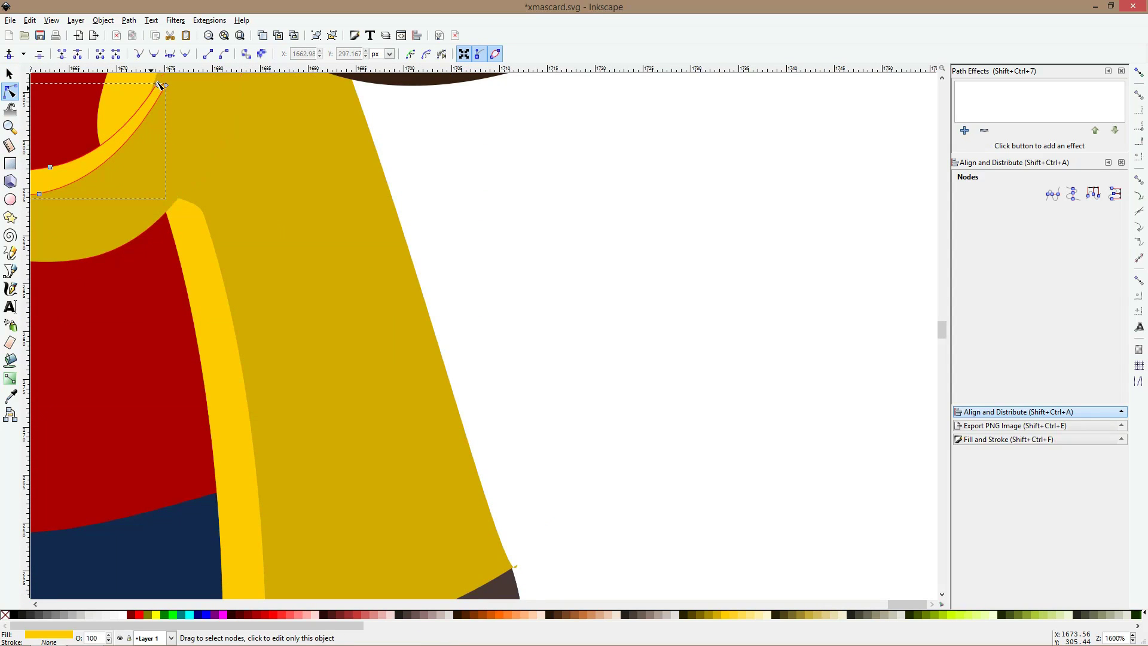
left_click_drag(184, 108, 226, 151)
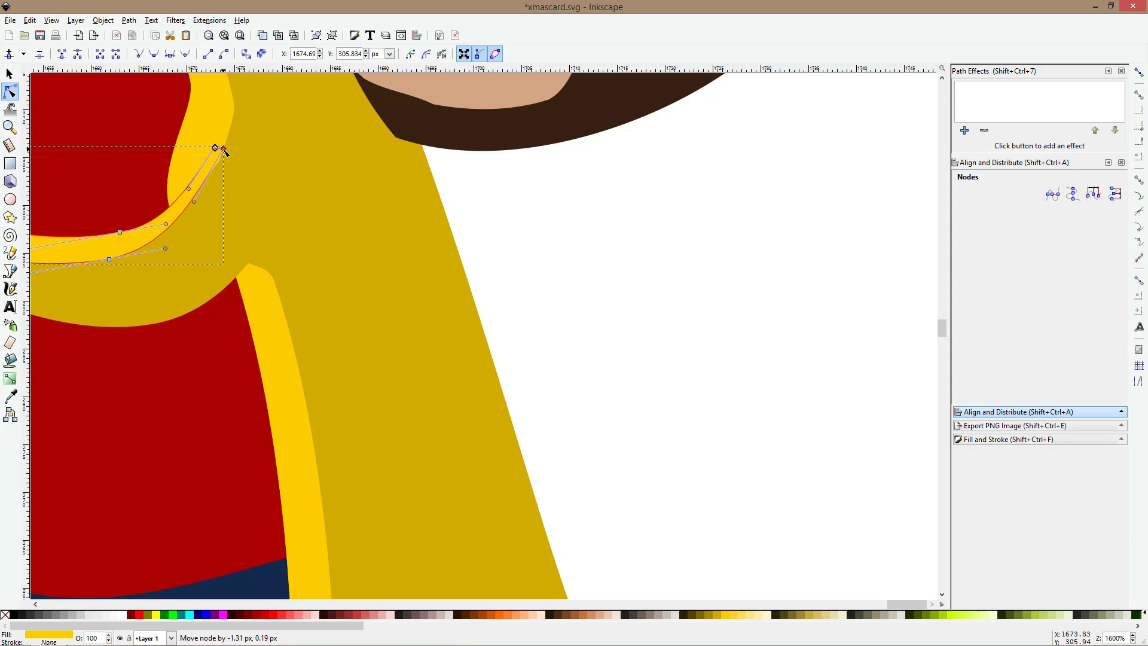
left_click(549, 374)
scroll(549, 375, "down", 5)
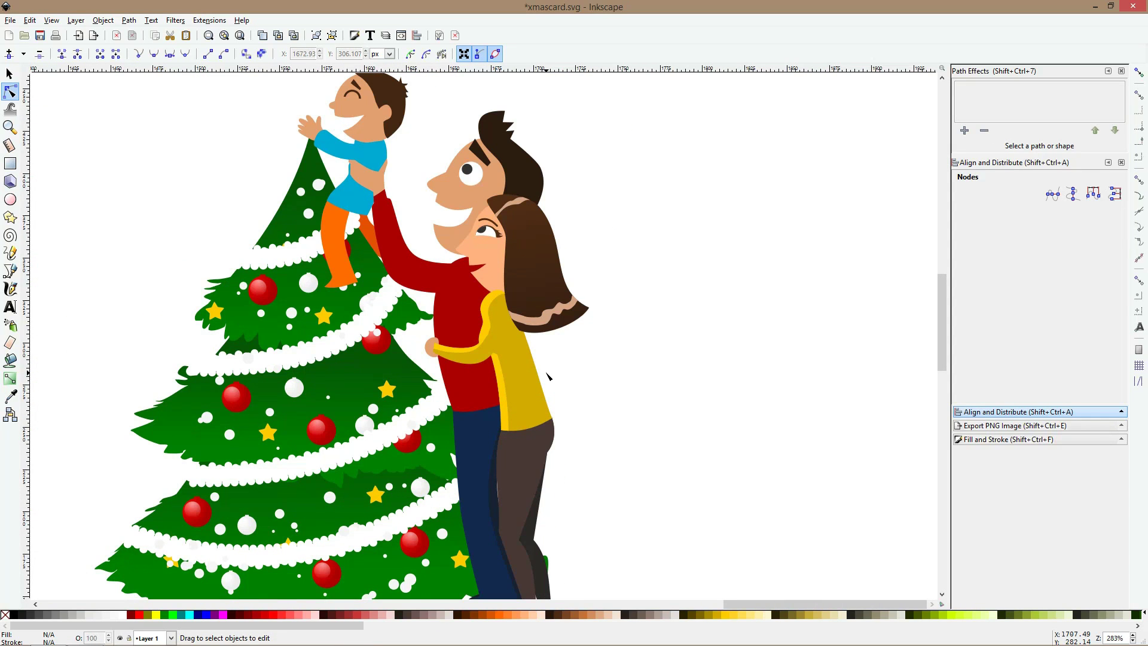
- Try a gradient fill on the body of the mother's yellow sweater
left_click(538, 397)
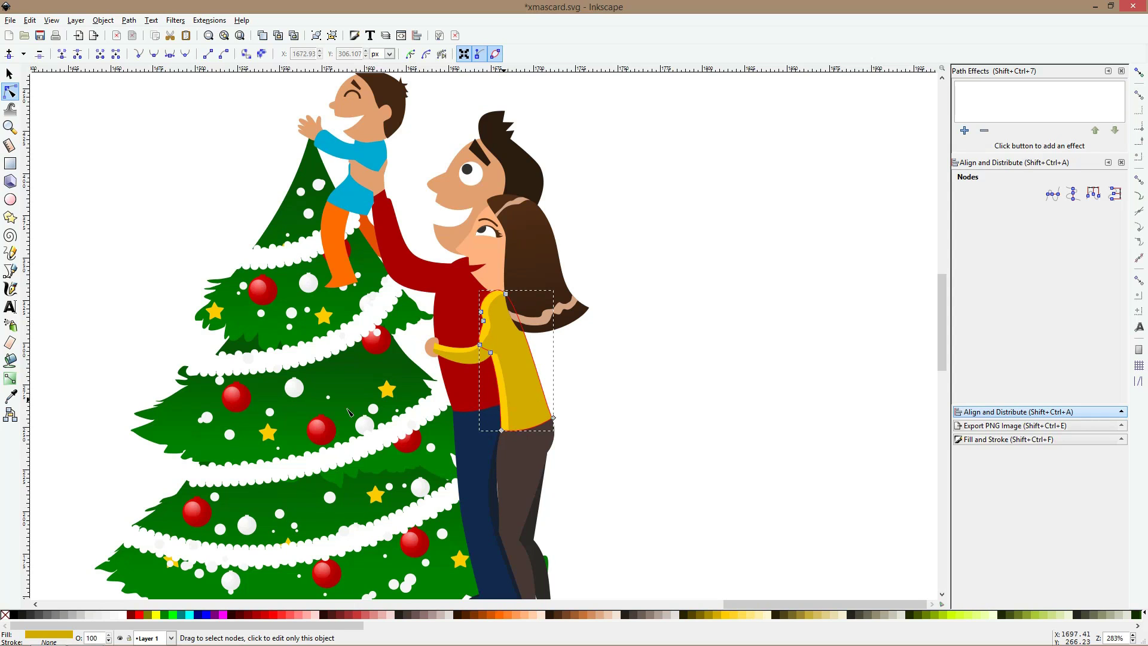
left_click(10, 378)
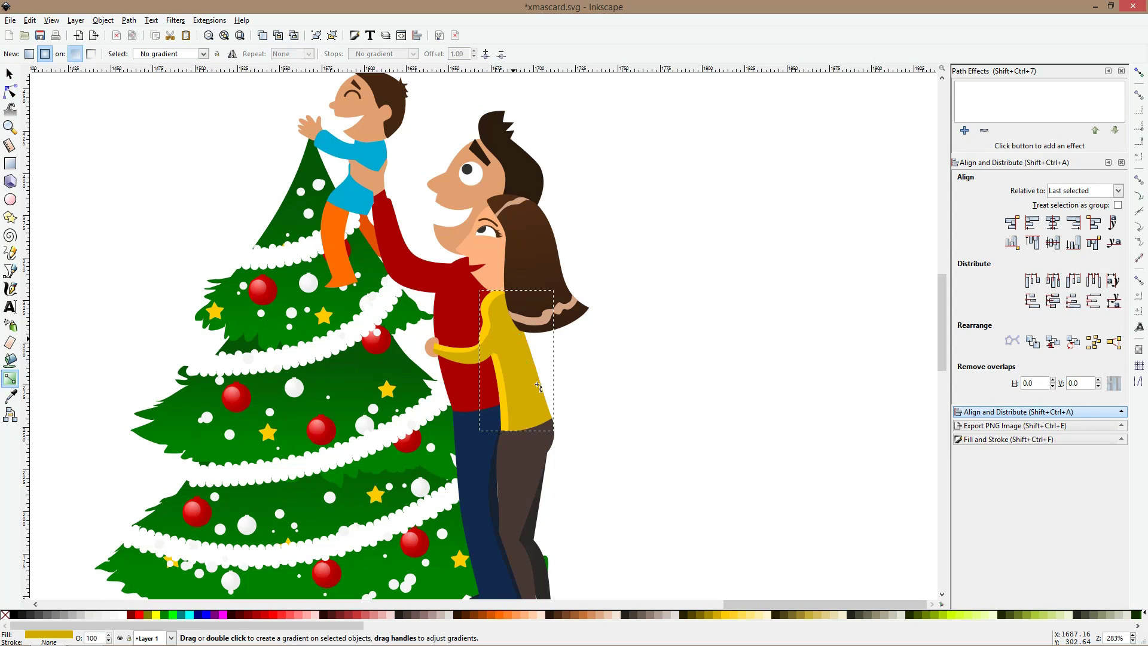
double_click(546, 417)
key("s")
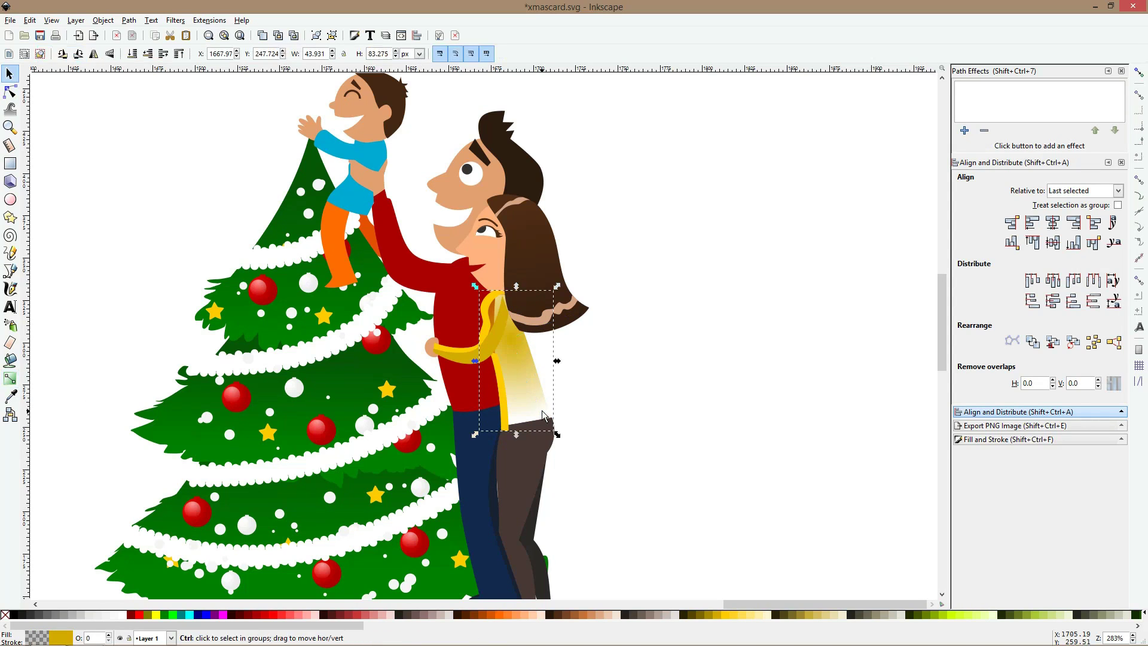
key("ctrl+z")
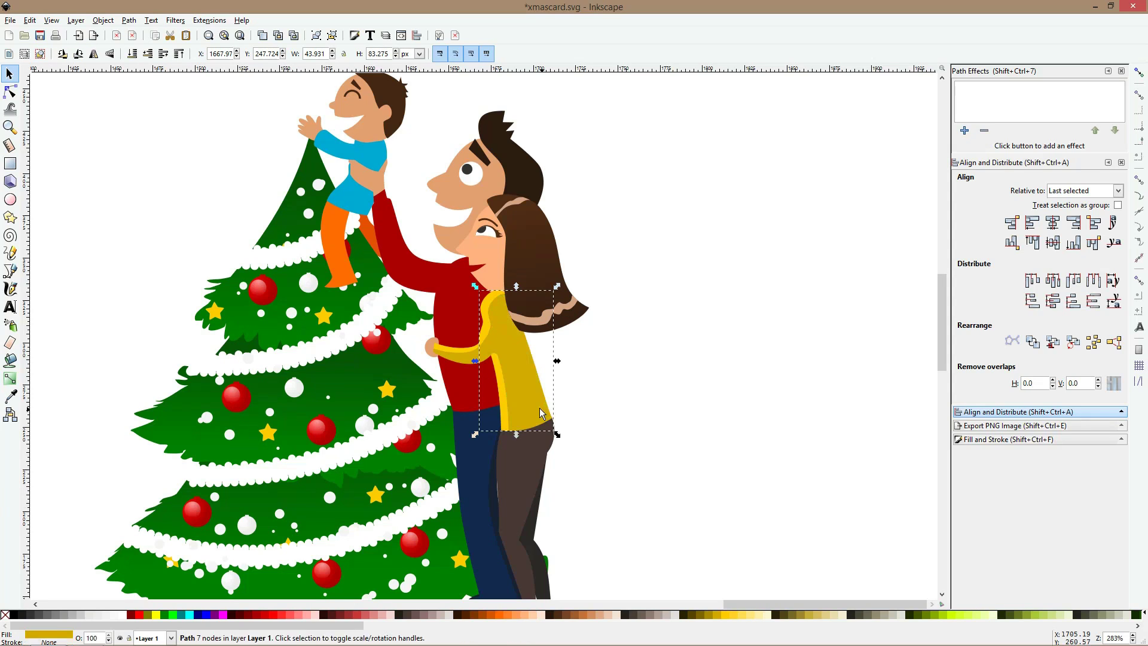
left_click(10, 378)
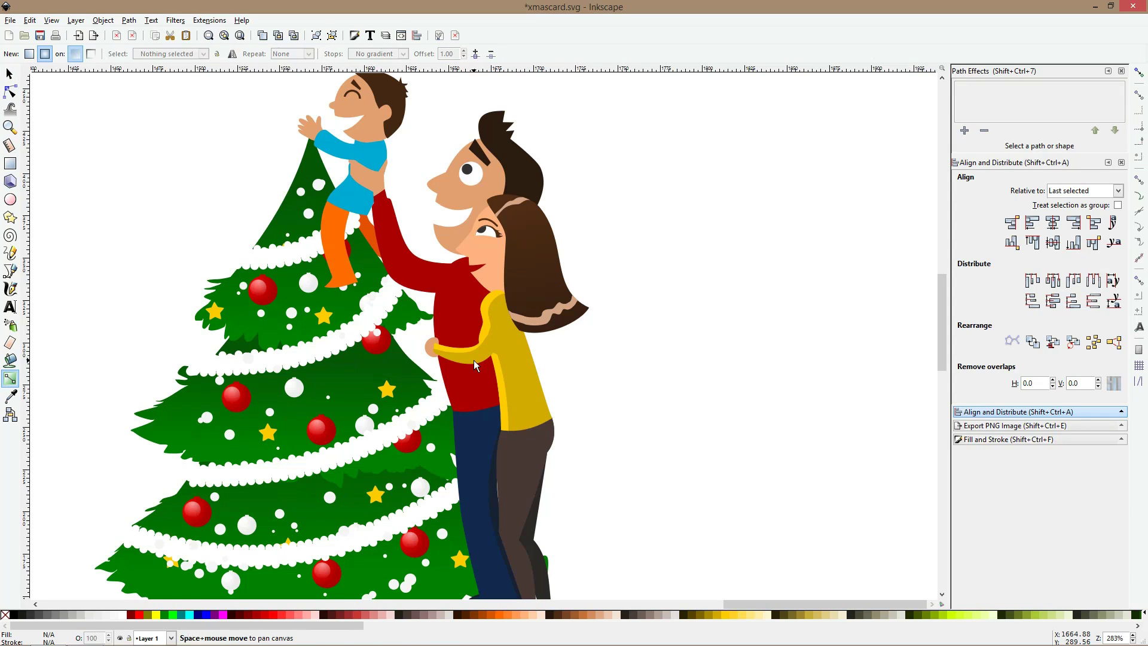
- Fill the mother's sweater body and sleeve together with orange #eca00d
key("s")
left_click(474, 361)
left_click(518, 386, "shift")
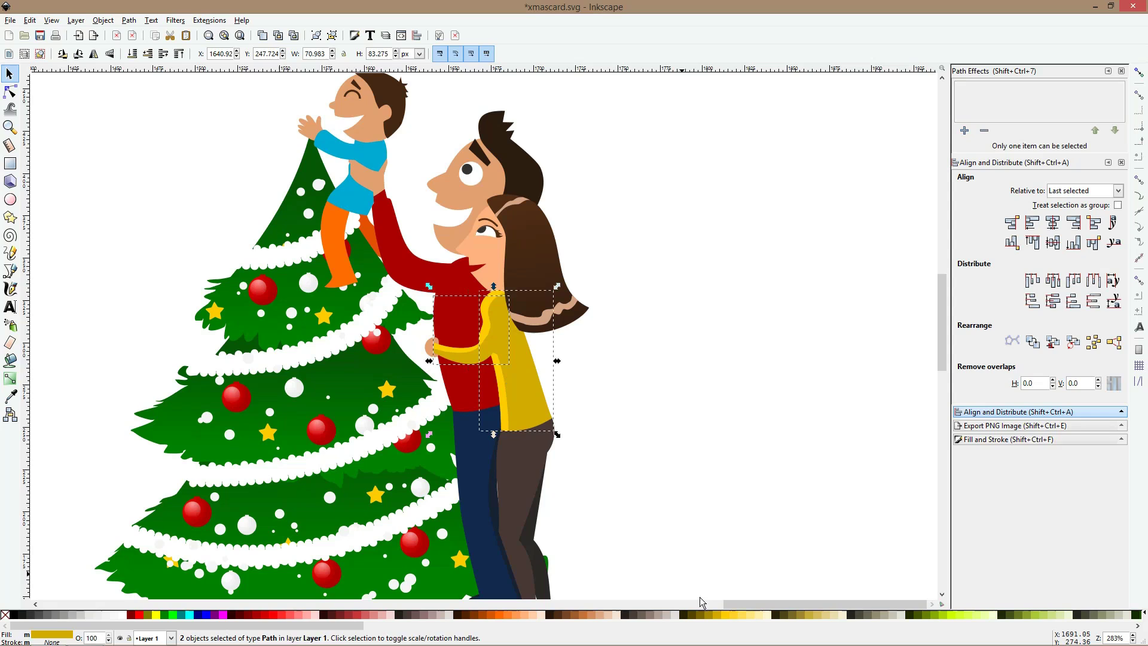
left_click(726, 615)
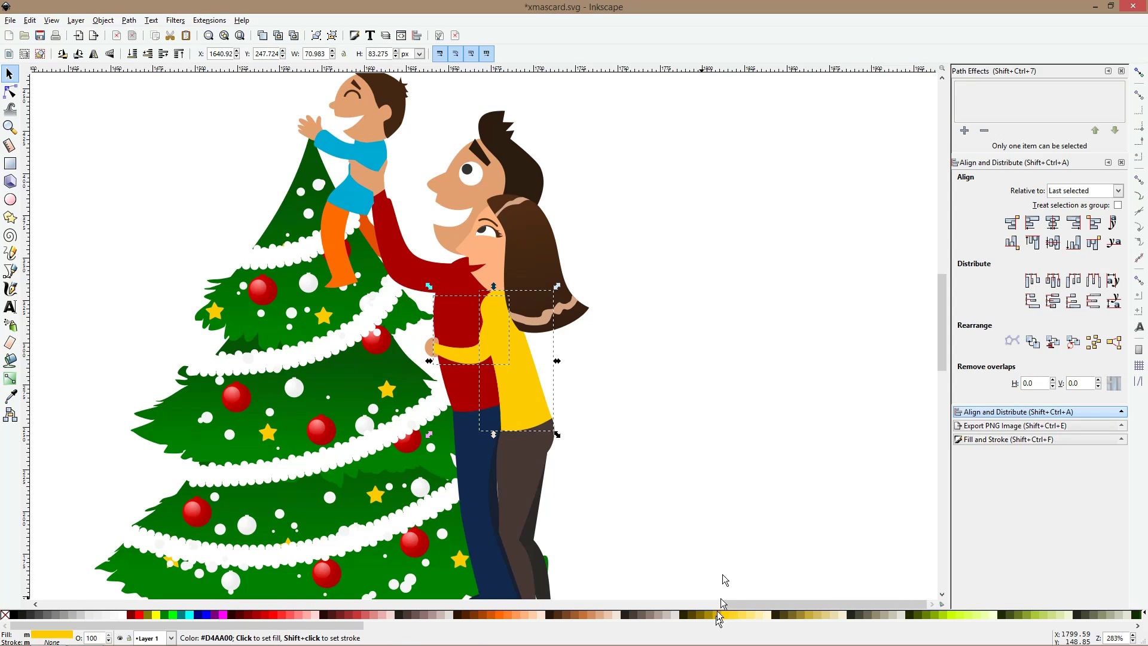
key("ctrl+z")
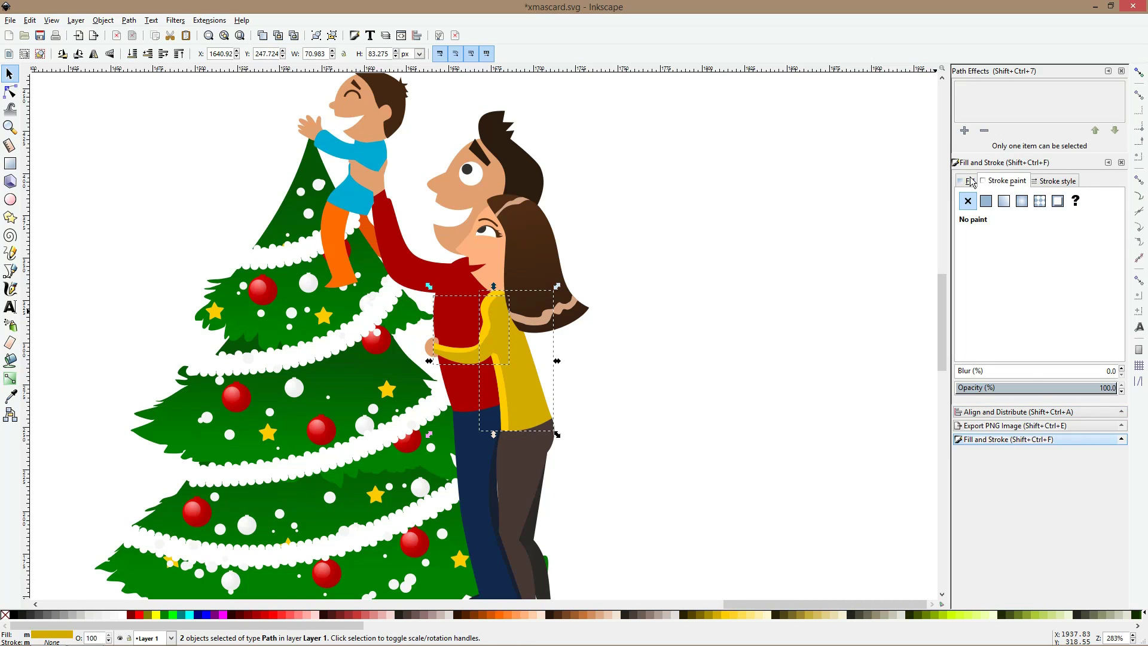
left_click(969, 180)
left_click_drag(1058, 261, 1072, 265)
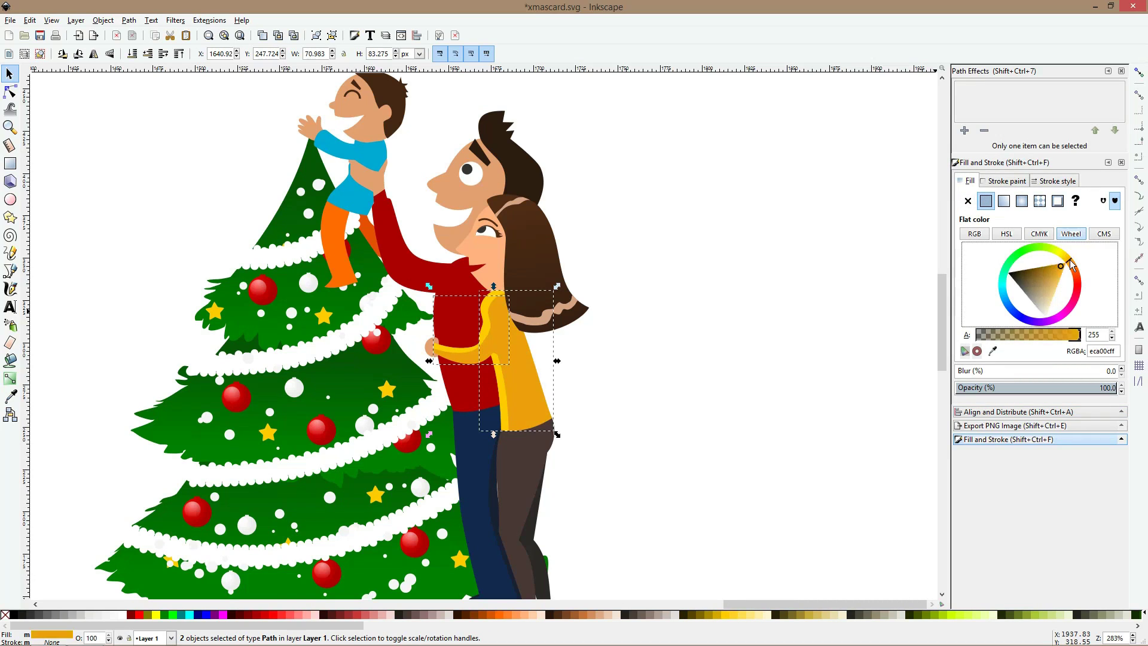
left_click(663, 262)
- Duplicate the father's sweater body, fill the copy with #ff2a2a, and fill a second duplicate with dark red #782121
scroll(538, 413, "down", 5)
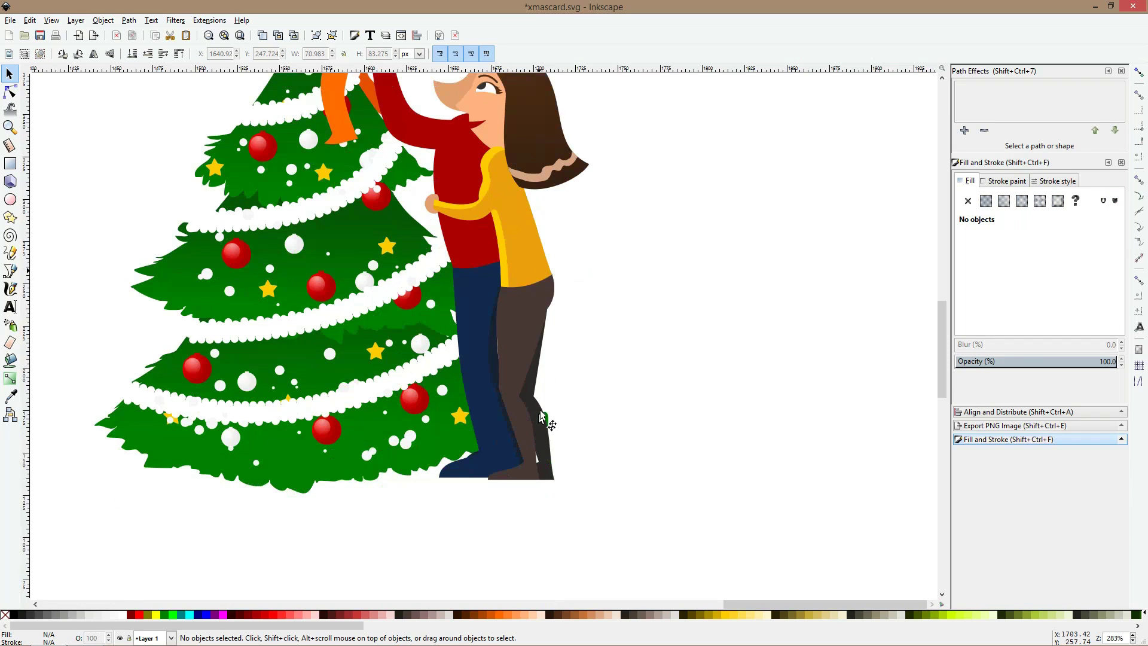
scroll(547, 387, "down", 1)
scroll(484, 209, "up", 3)
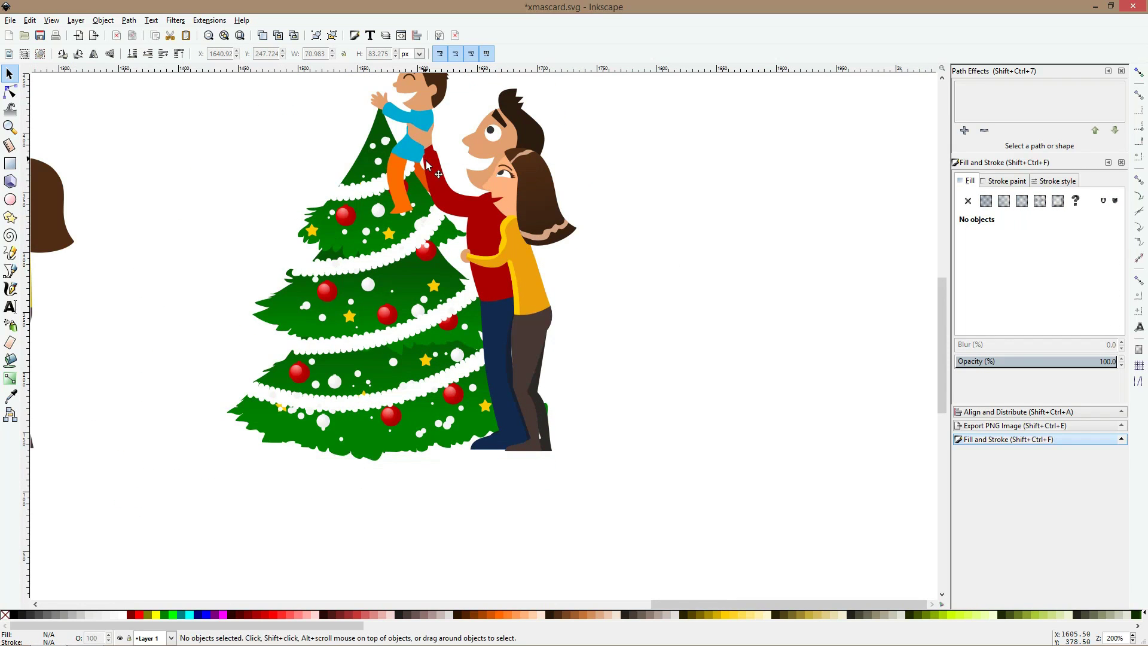
left_click(475, 230, "shift")
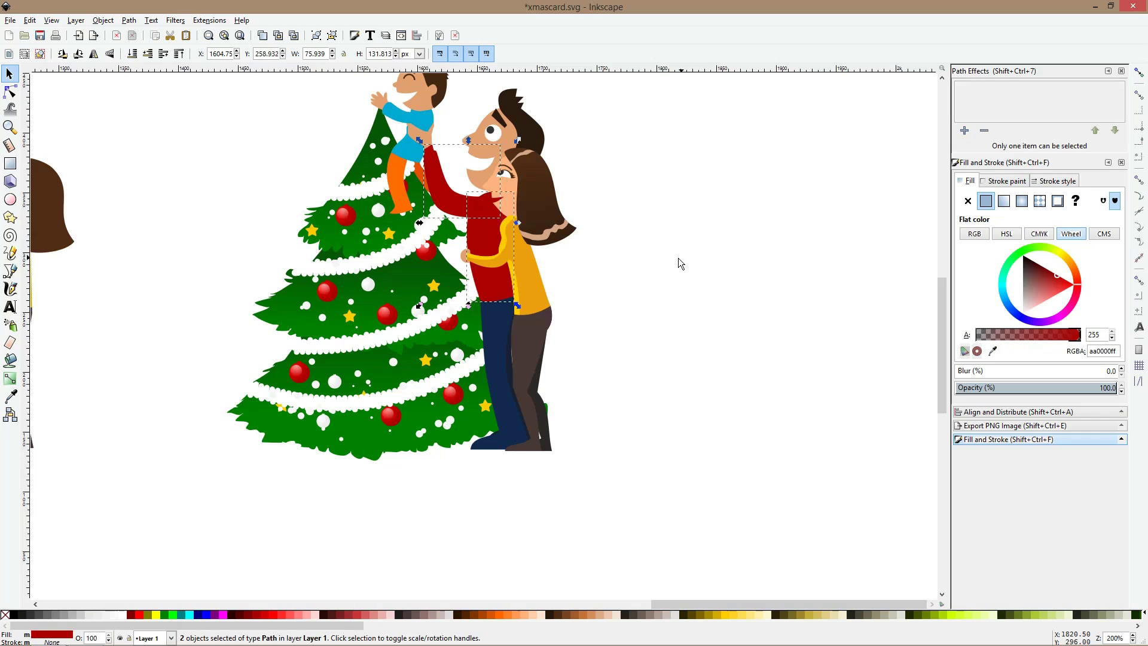
left_click(679, 259)
left_click(470, 242)
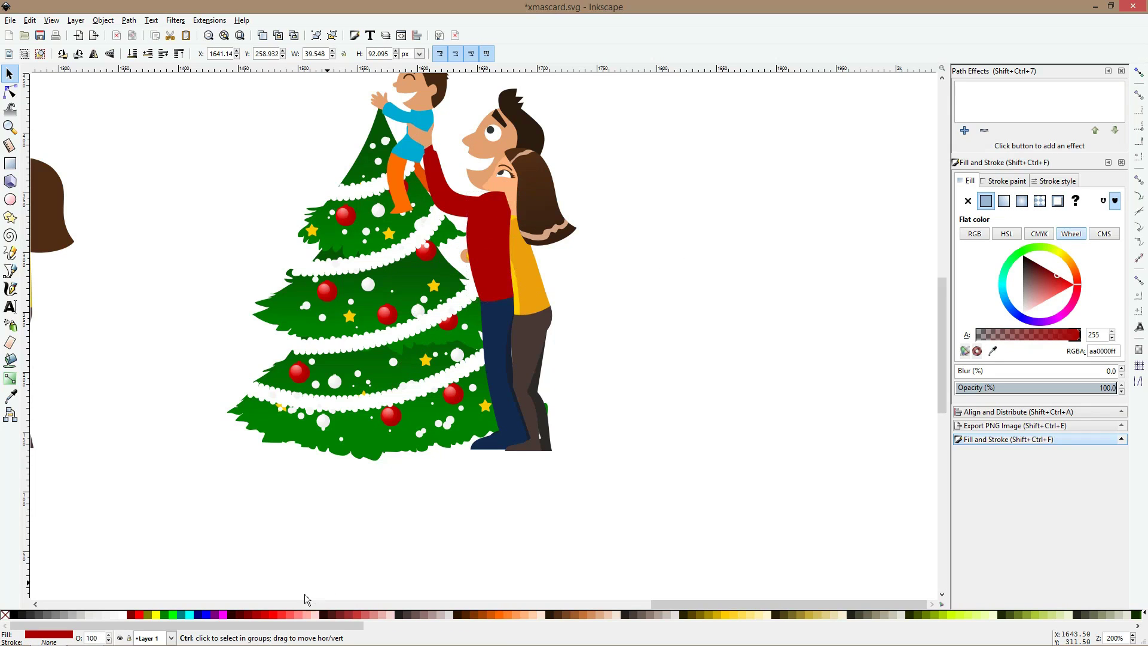
left_click(283, 614)
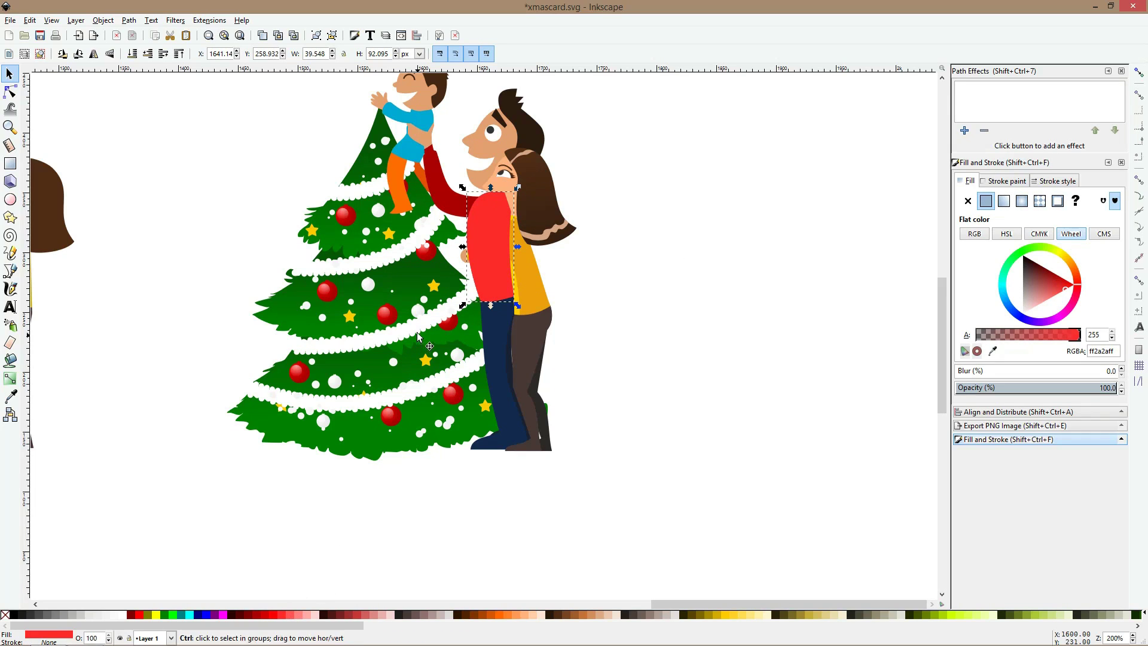
key("ctrl+d")
left_click(339, 614)
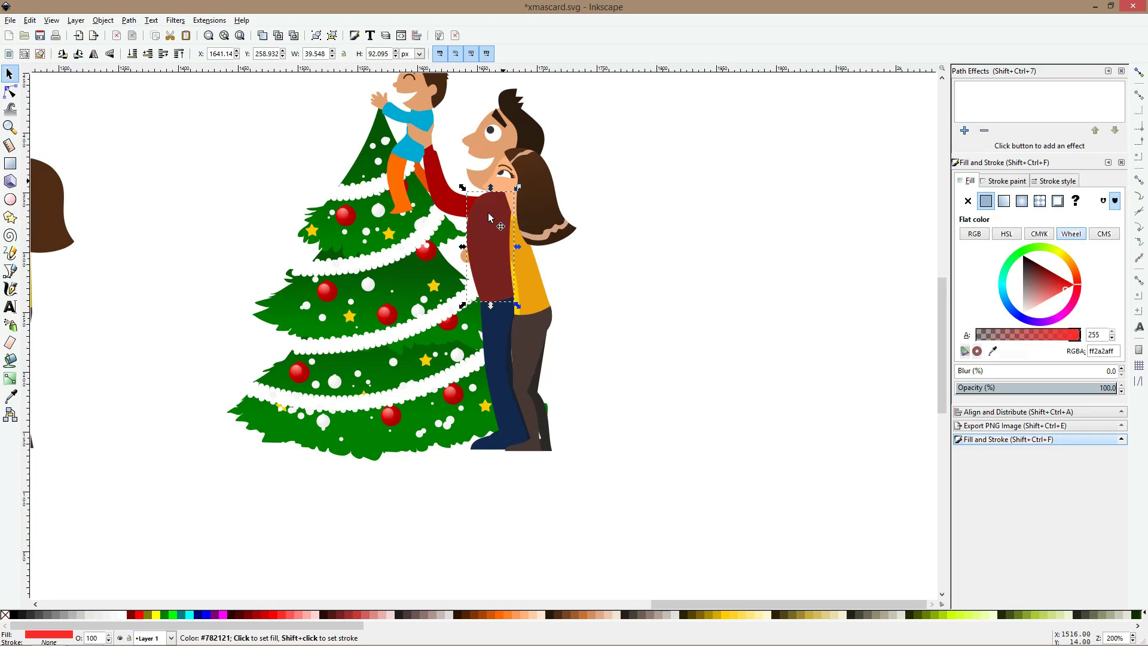
- Shift the dark red copy about 6 px right, enlarge it to about 43.2 by 100.6 px, and subtract it from the bright red copy
left_click_drag(493, 215, 498, 214)
left_click_drag(497, 304, 498, 314)
key("Right")
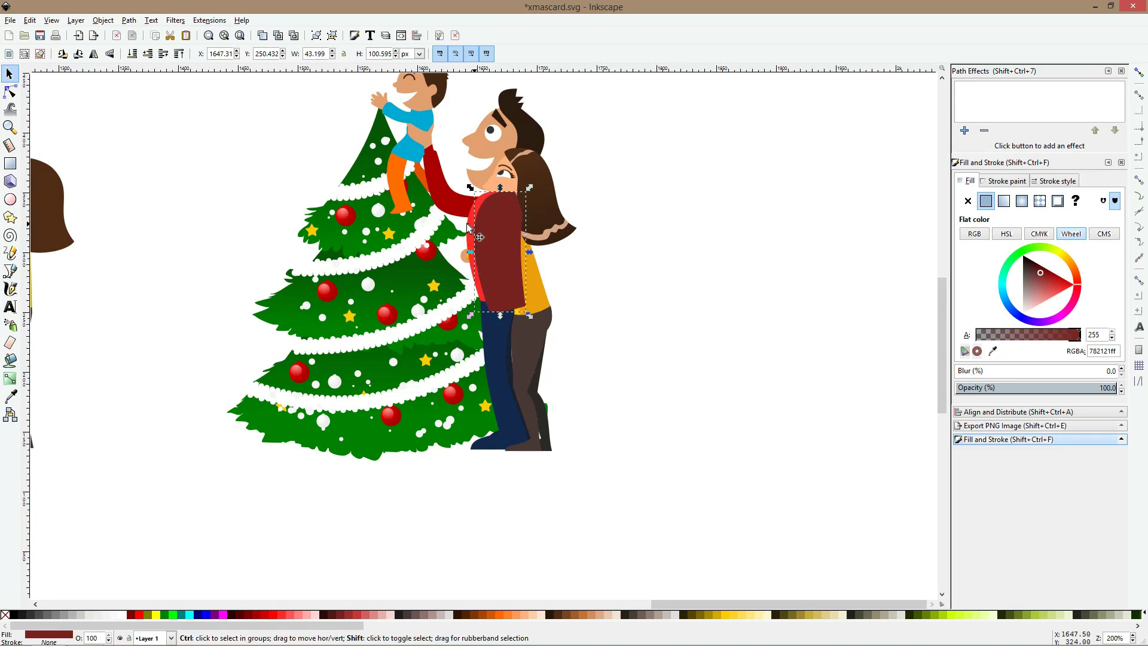
left_click(467, 228, "shift")
key("ctrl+minus")
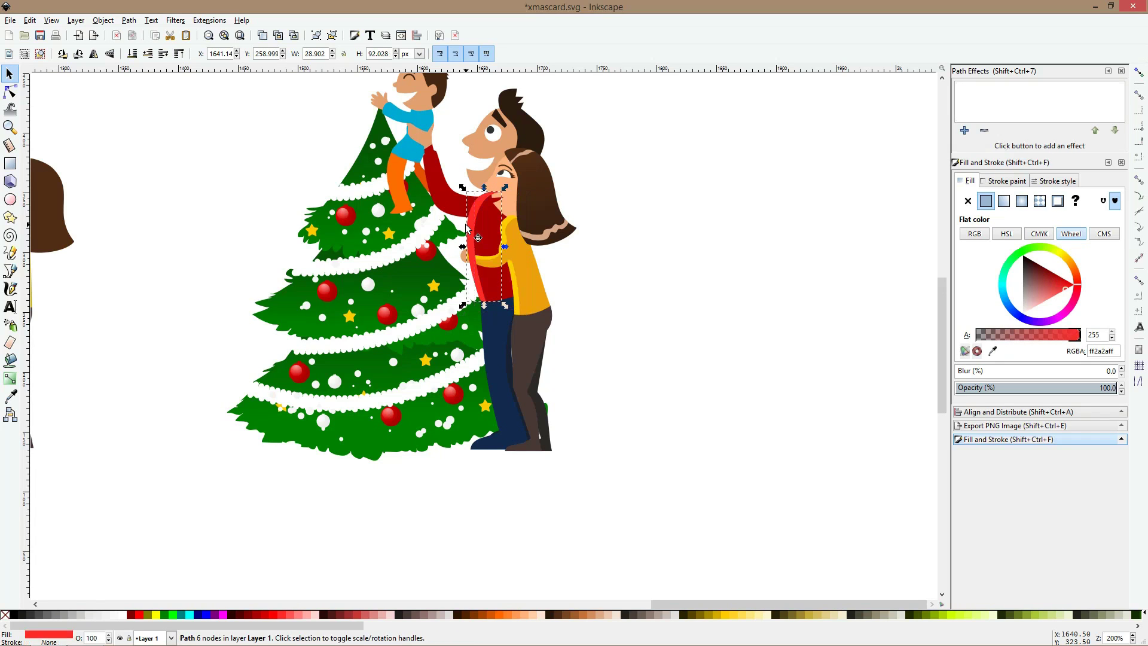
- Subtract a copy of the mother's sleeve offset 3 px down from the red torso highlight, and lower the highlight behind the father's arm
scroll(466, 225, "up", 2)
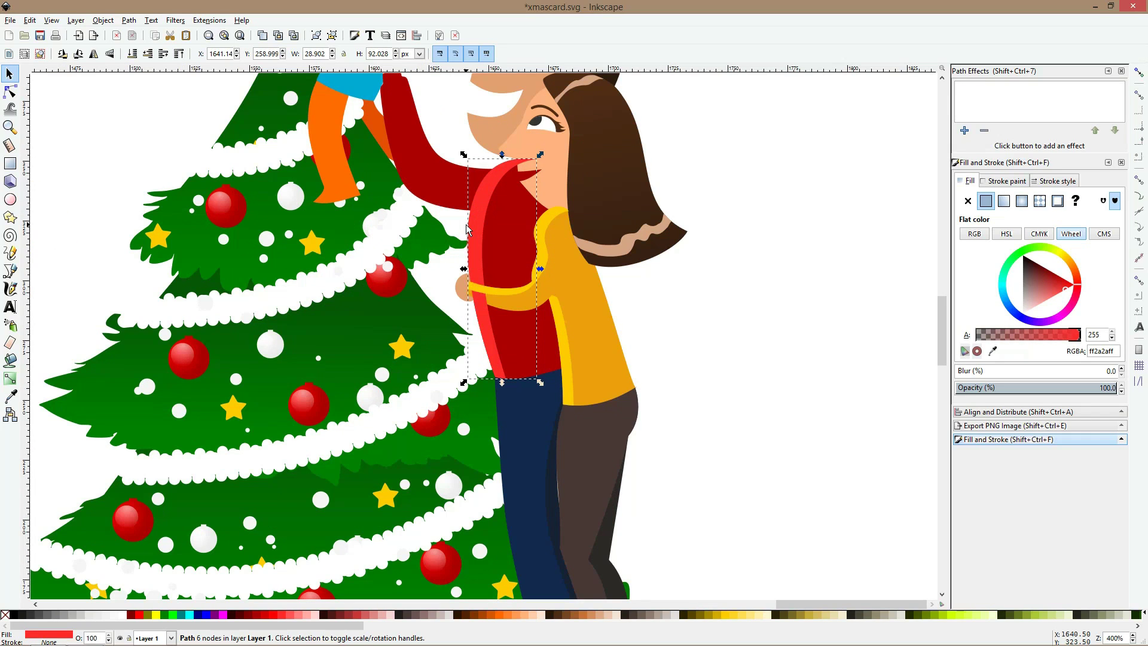
left_click(500, 309, "ctrl")
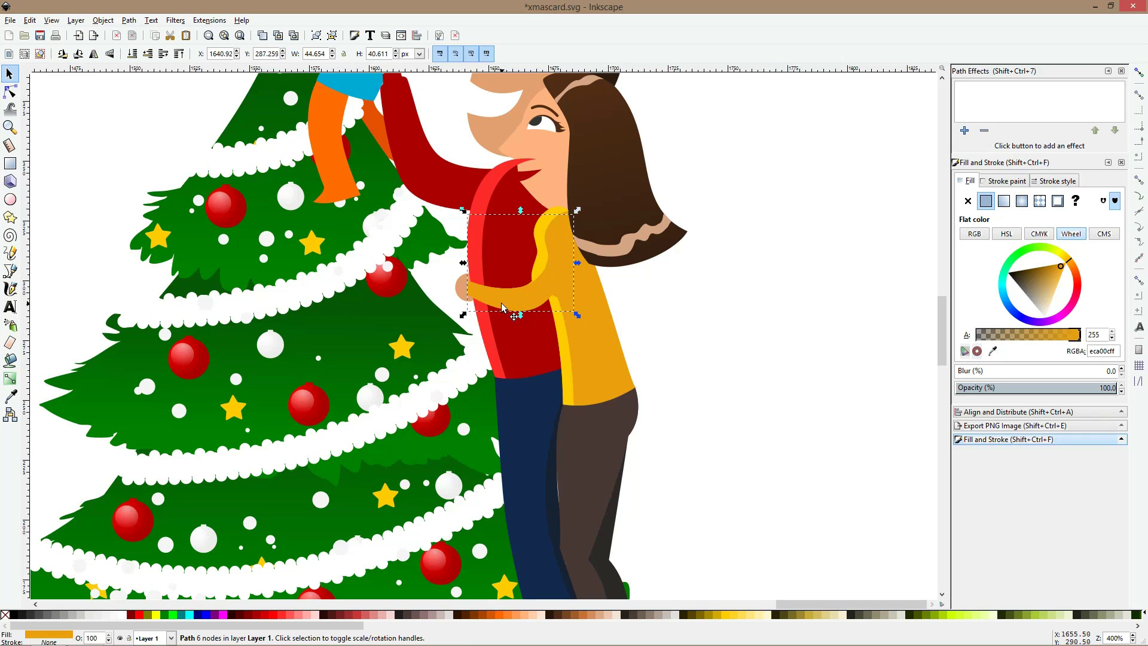
left_click_drag(501, 311, 504, 318)
left_click(475, 261, "shift")
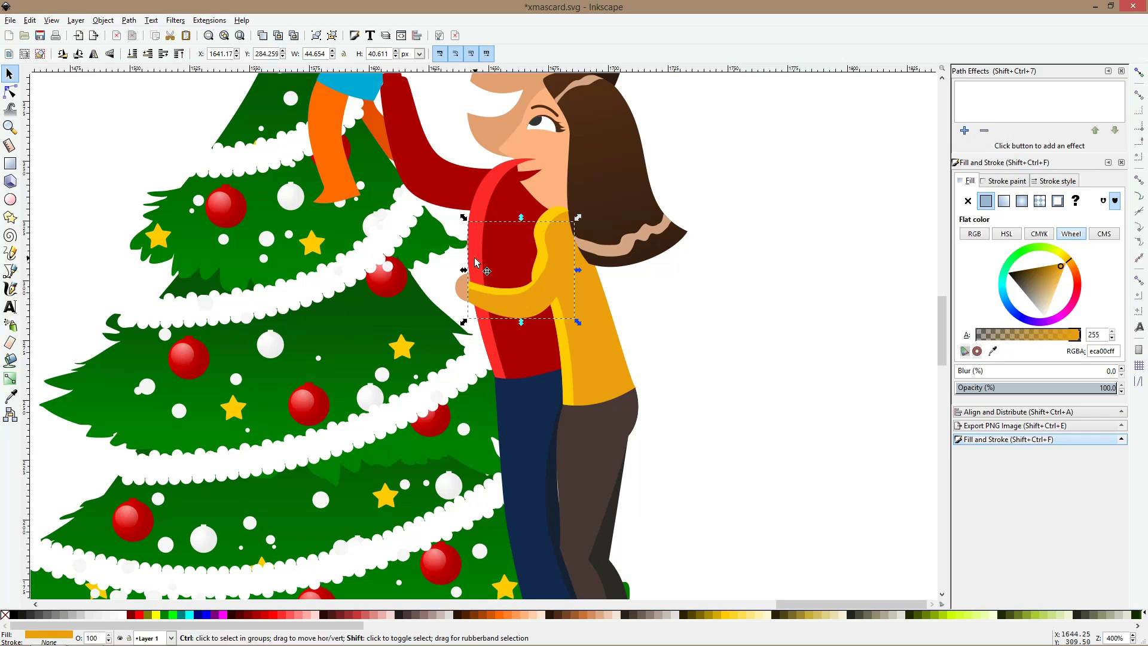
left_click(475, 261, "ctrl")
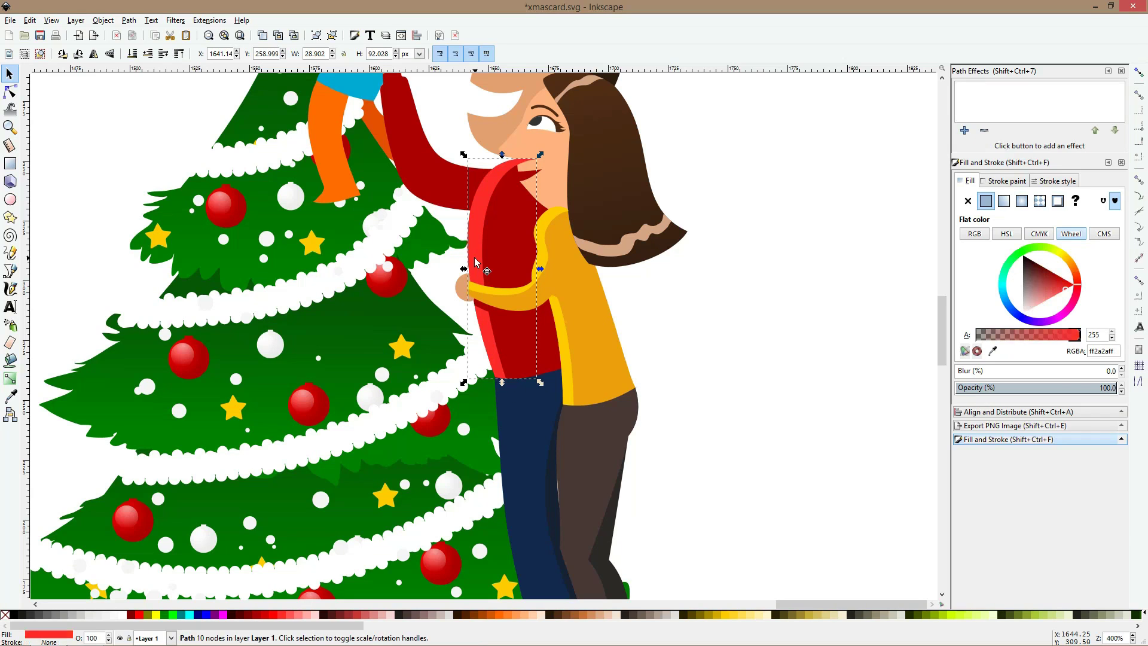
key("Escape")
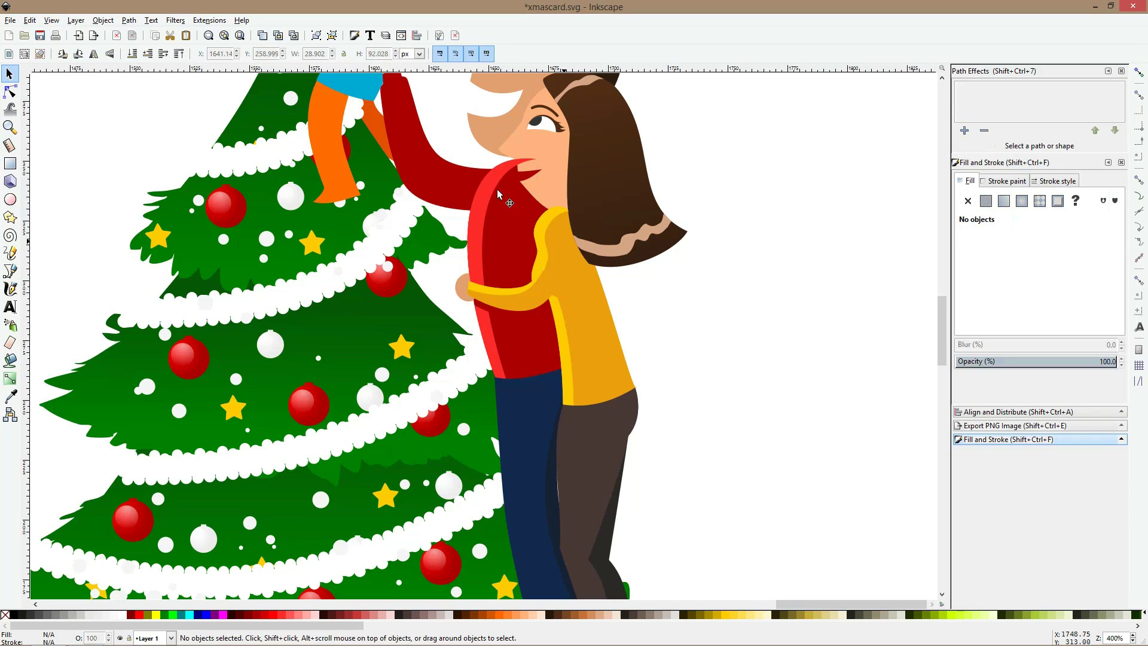
left_click(471, 191)
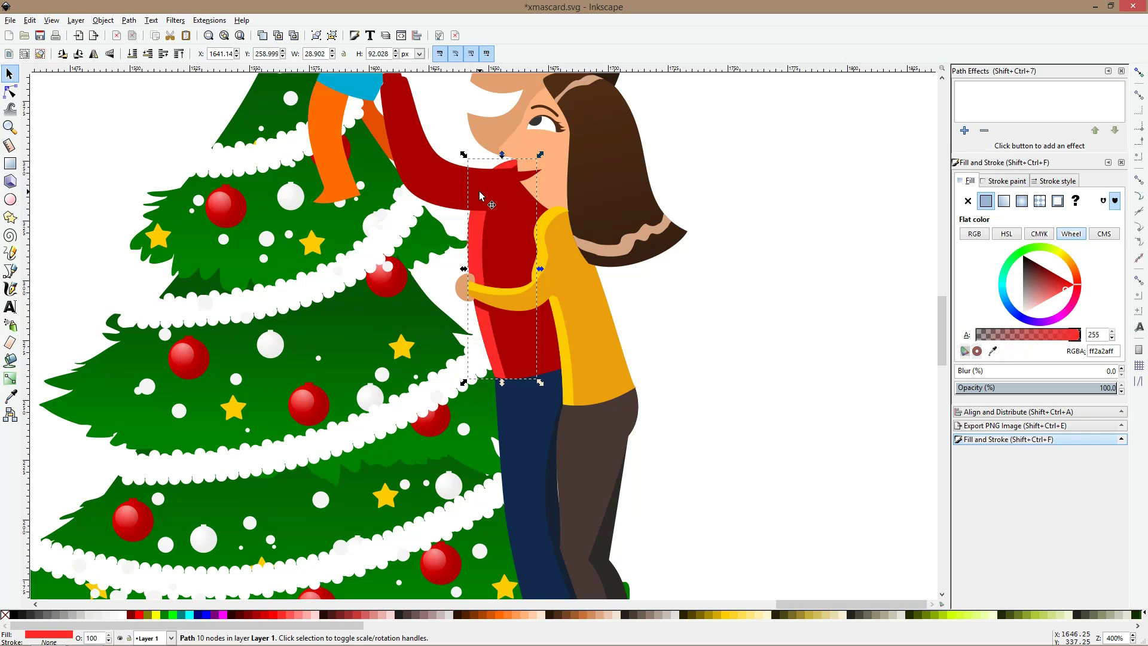
- Duplicate the father's arm, fill the copy with the torso highlight's #ff2a2a, and fill a further duplicate with #6c5353
left_click(479, 192, "alt")
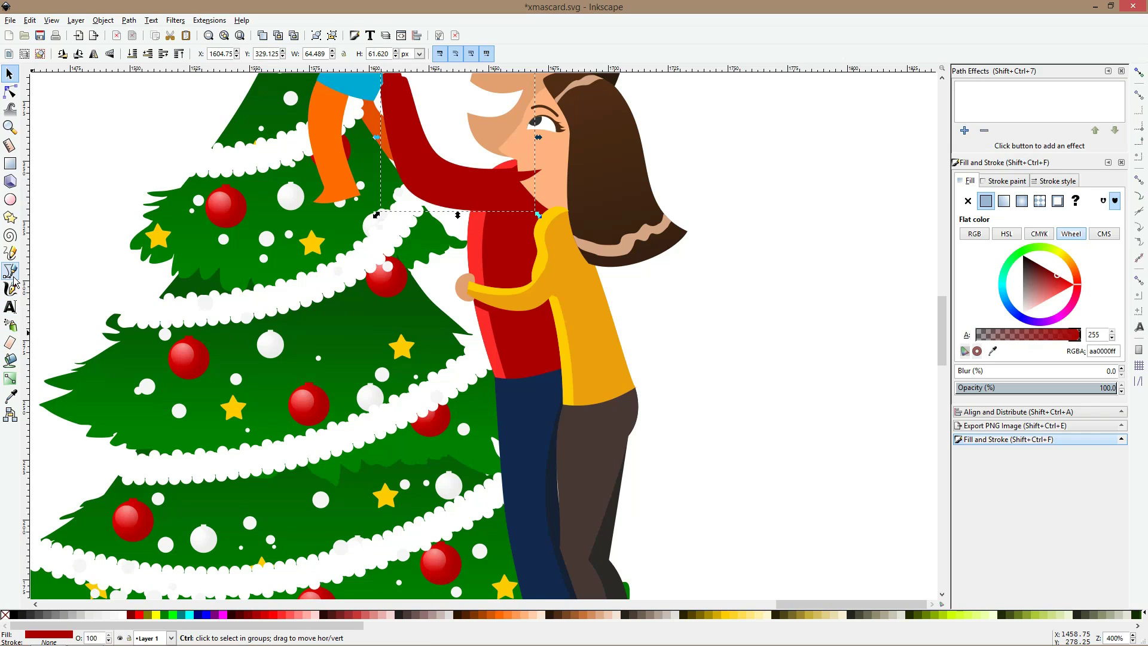
scroll(347, 364, "up", 4)
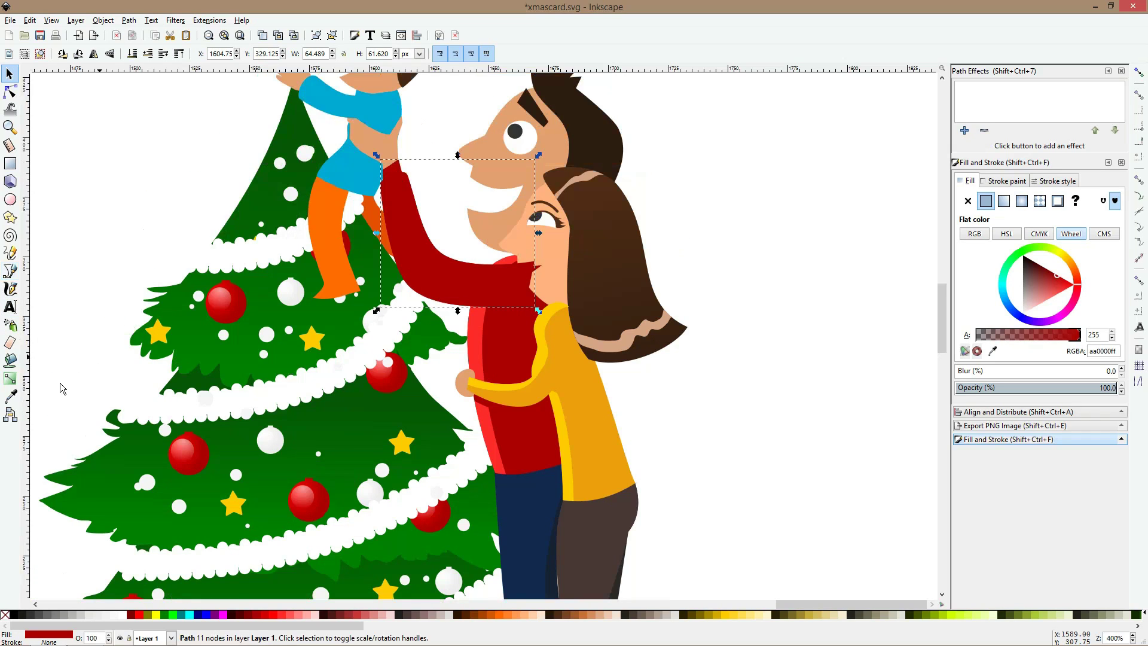
left_click(11, 396)
left_click(472, 321)
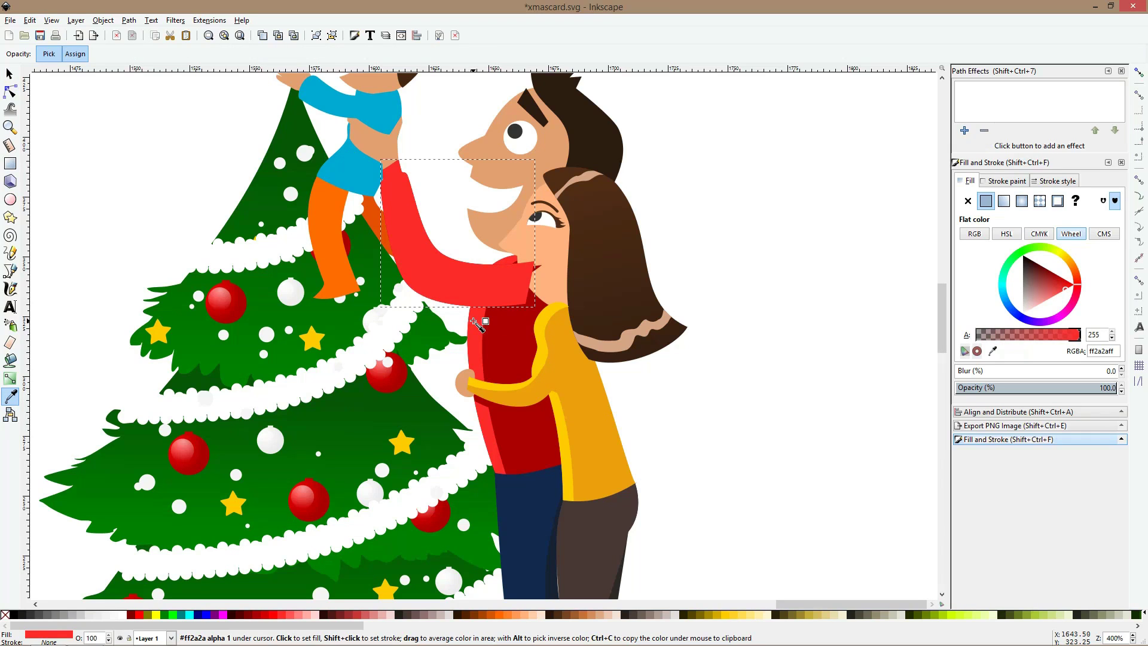
left_click(438, 614)
key("s")
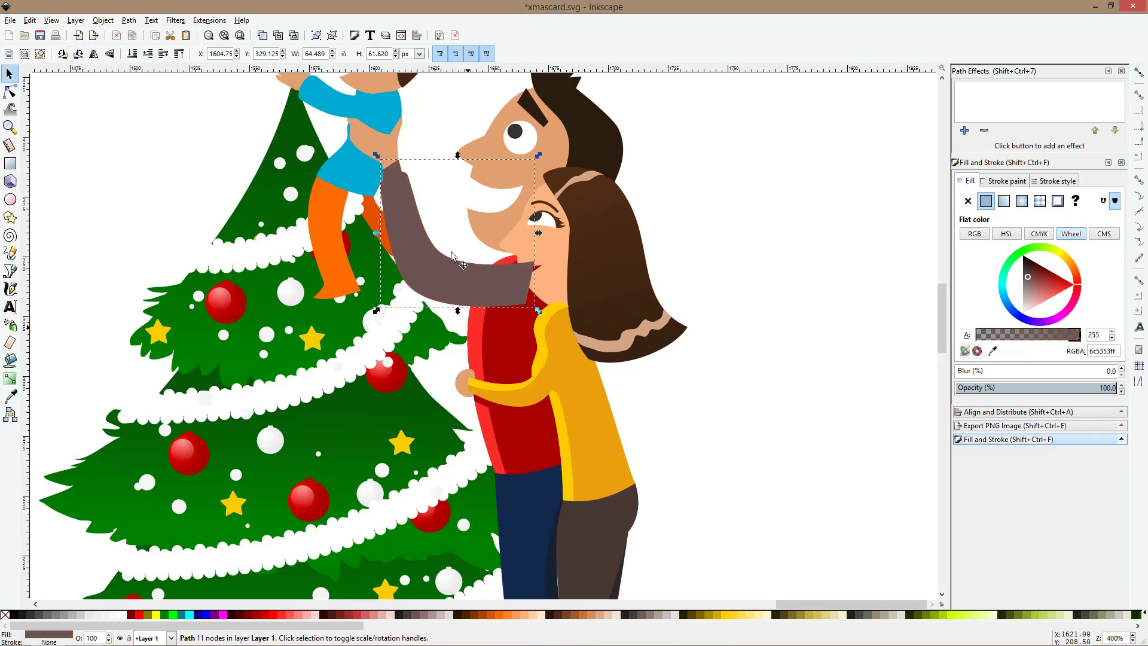
- Shift the brown arm copy down and left, rotate it slightly, and enlarge it to about 72.4 by 62.5 px, exposing the red upper edge
left_click_drag(436, 269, 434, 275)
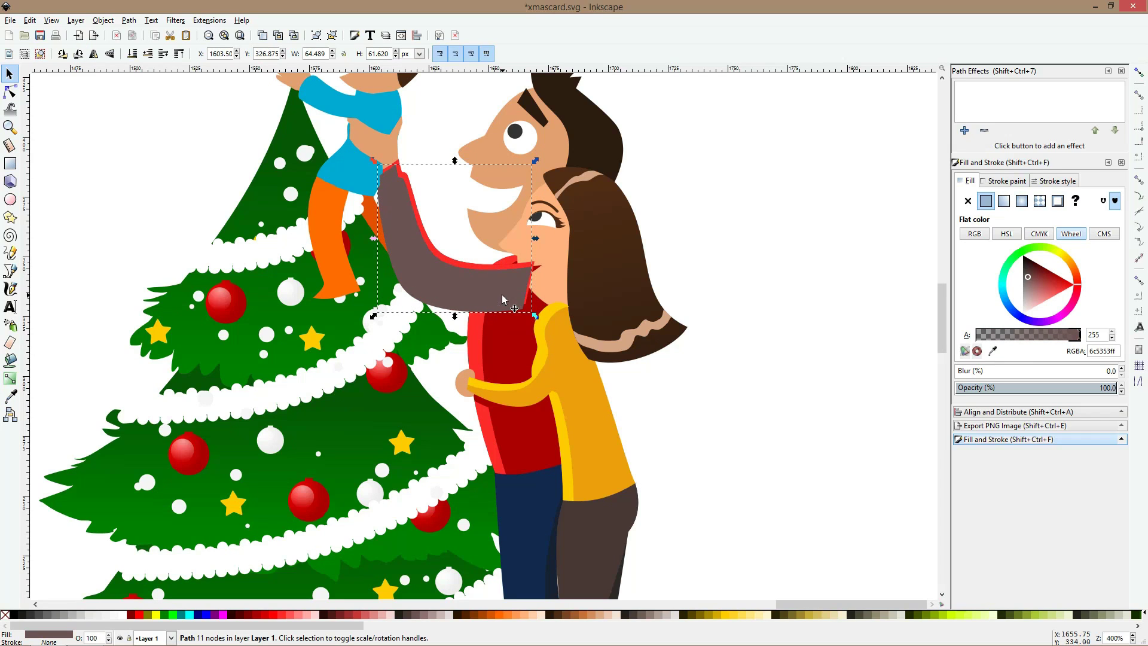
left_click(505, 298)
left_click_drag(531, 317, 536, 305)
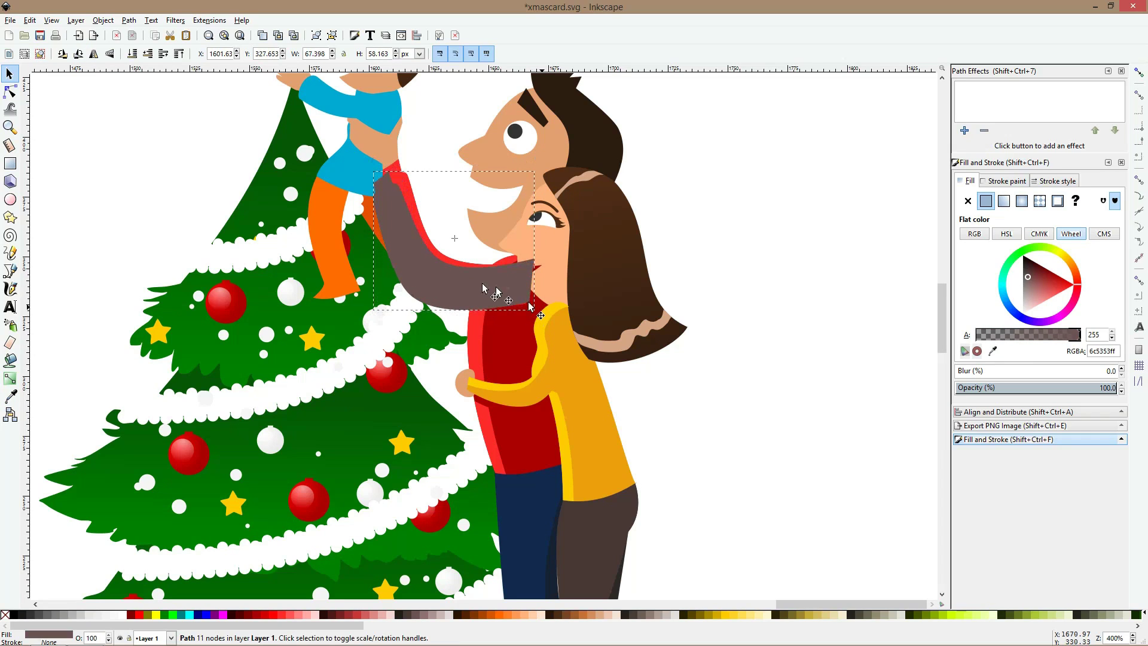
left_click_drag(467, 293, 467, 294)
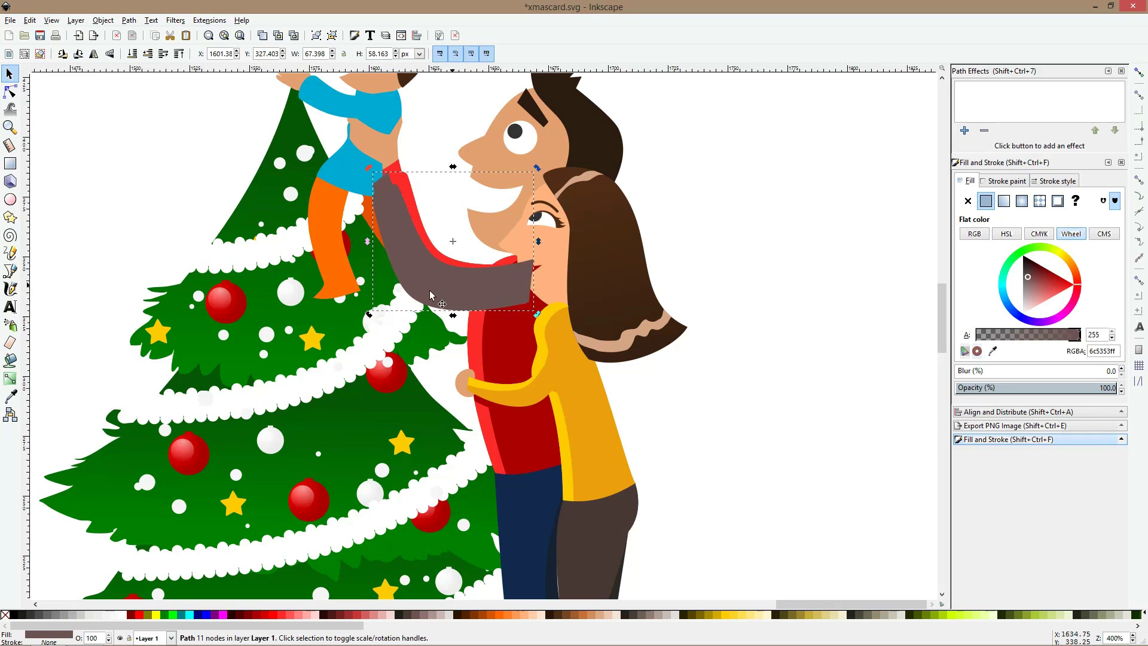
left_click(505, 298)
left_click_drag(539, 244, 544, 246)
left_click_drag(400, 247, 400, 248)
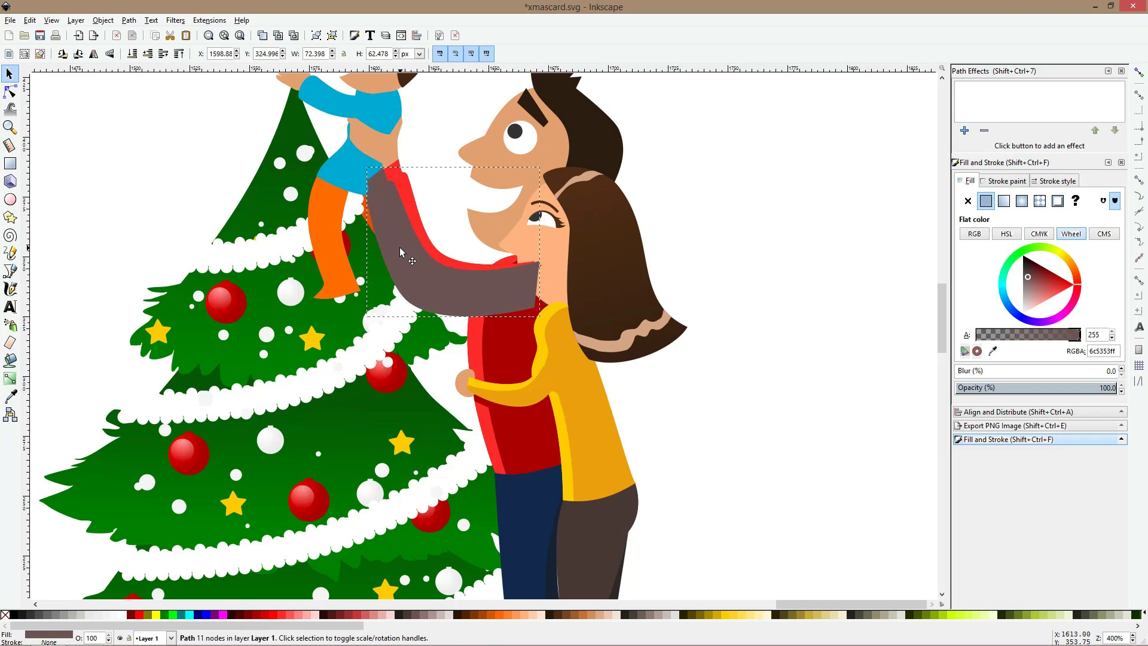
- Subtract the brown arm copy from the bright red arm copy and nudge the remaining highlight slightly down
left_click(407, 199, "shift")
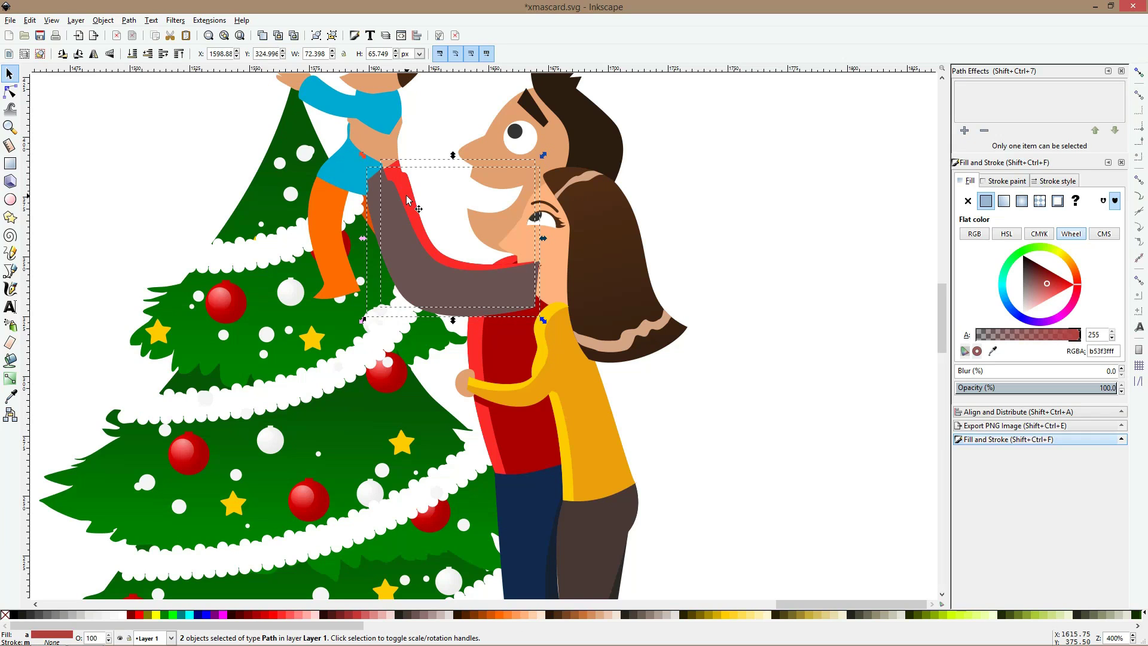
key("ctrl+minus")
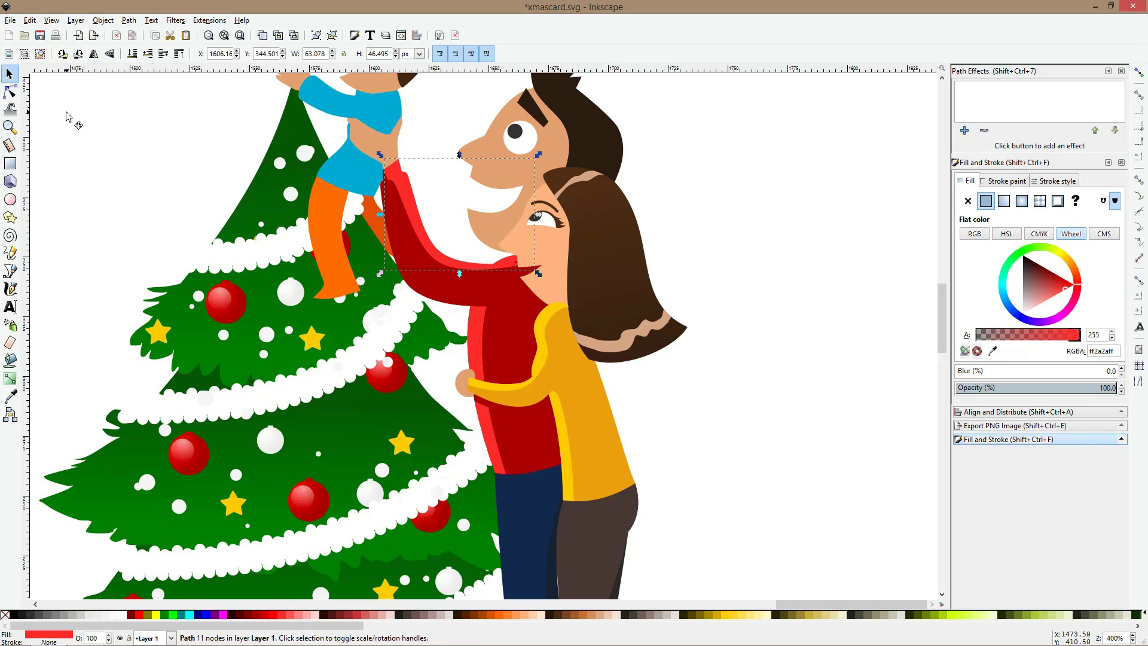
key("ctrl")
scroll(67, 113, "up", 3)
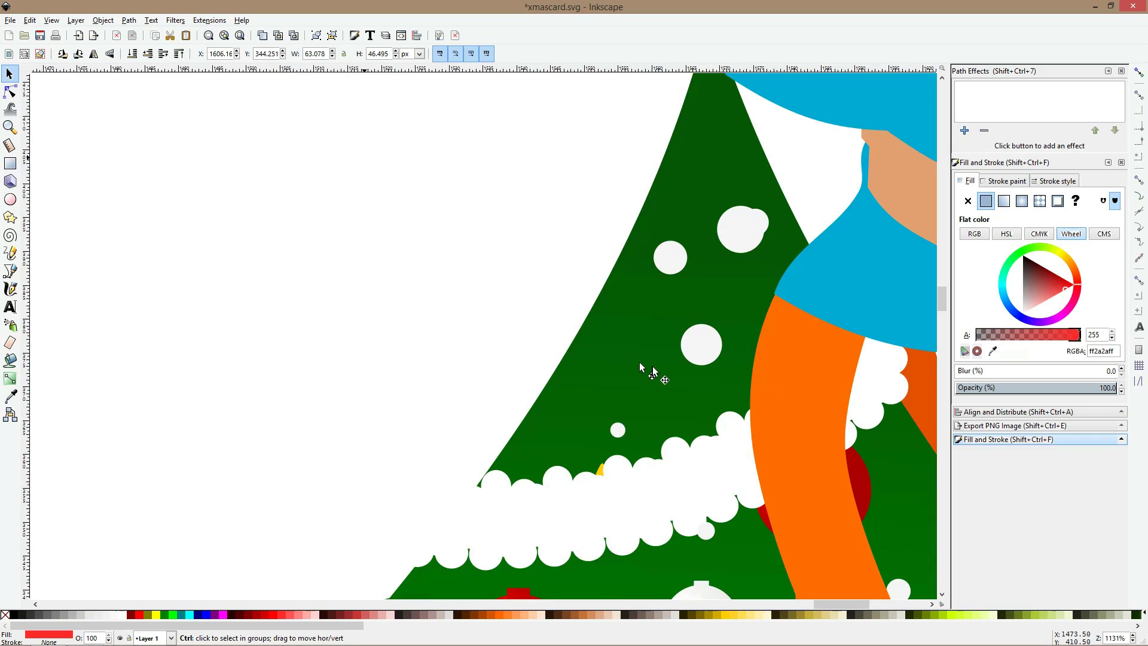
left_click_drag(676, 353, 237, 139)
scroll(609, 326, "down", 2)
scroll(609, 325, "down", 3)
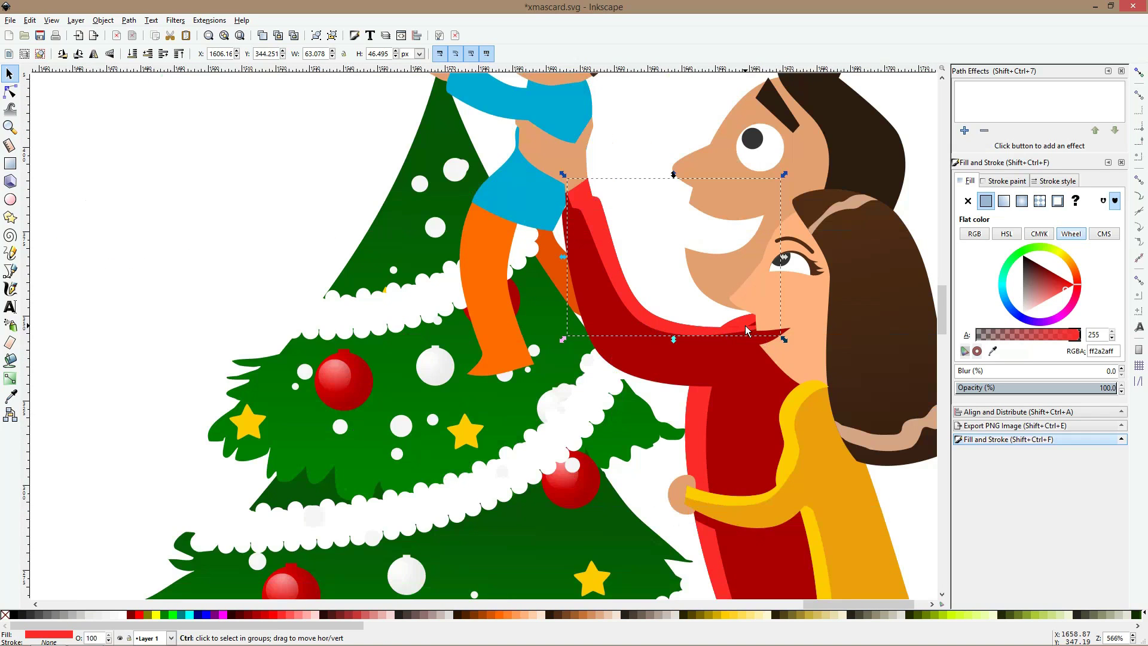
scroll(745, 325, "up", 6)
key("alt")
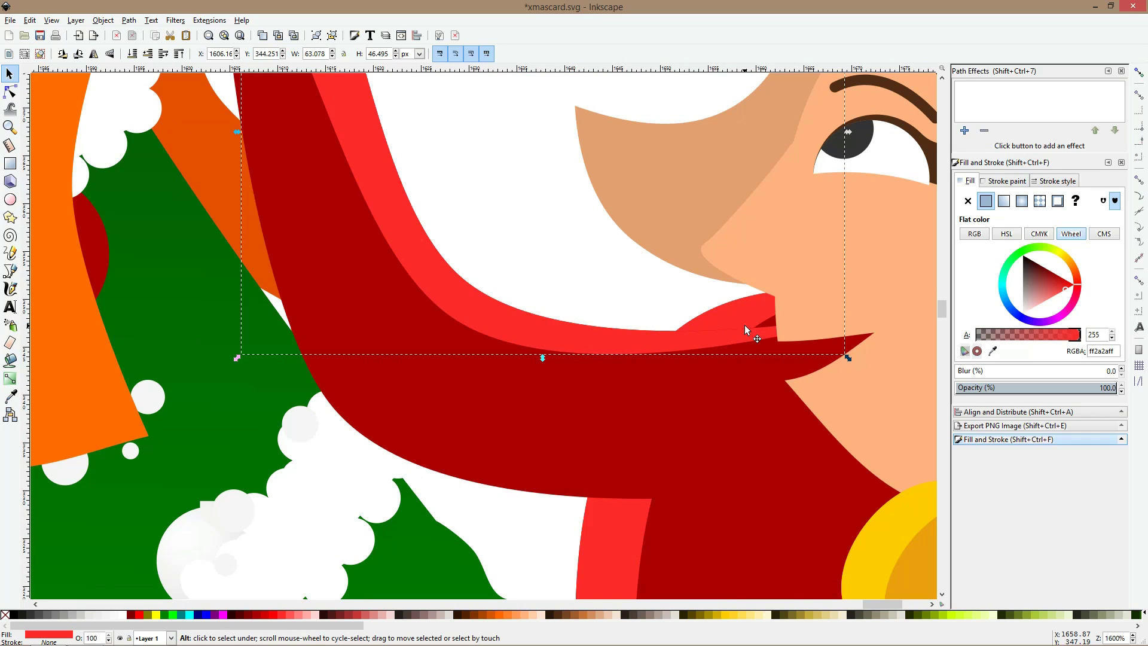
left_click(745, 325, "alt")
key("ctrl")
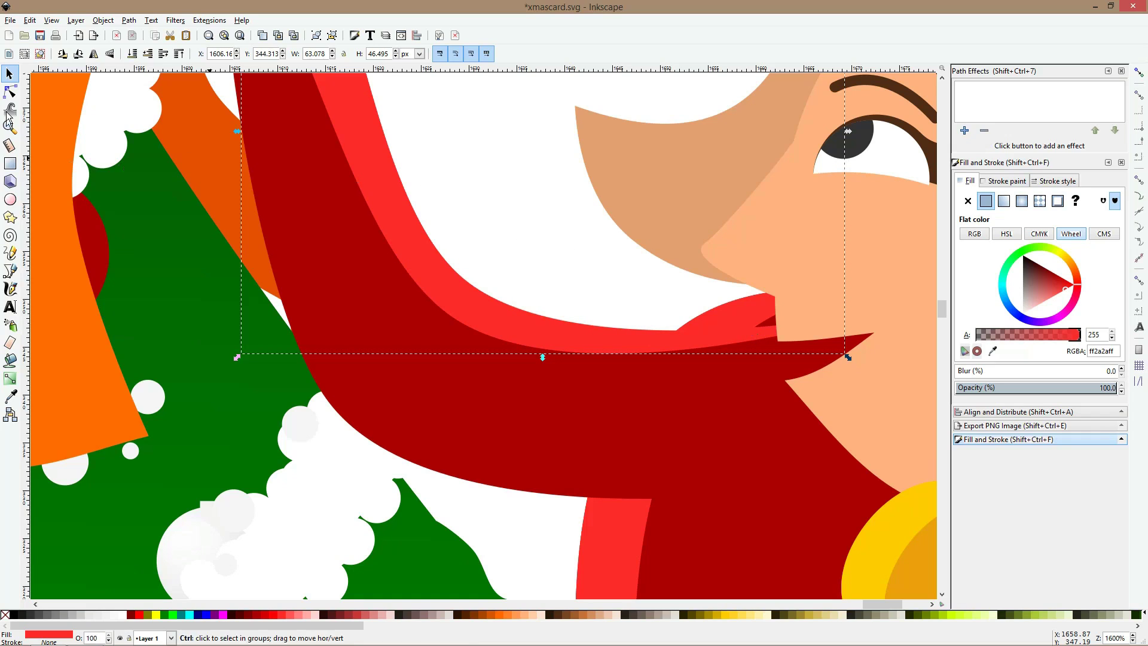
- Shorten the arm highlight near the mother's face by adding two nodes on its edges and deleting the nodes at its tip
left_click(9, 91)
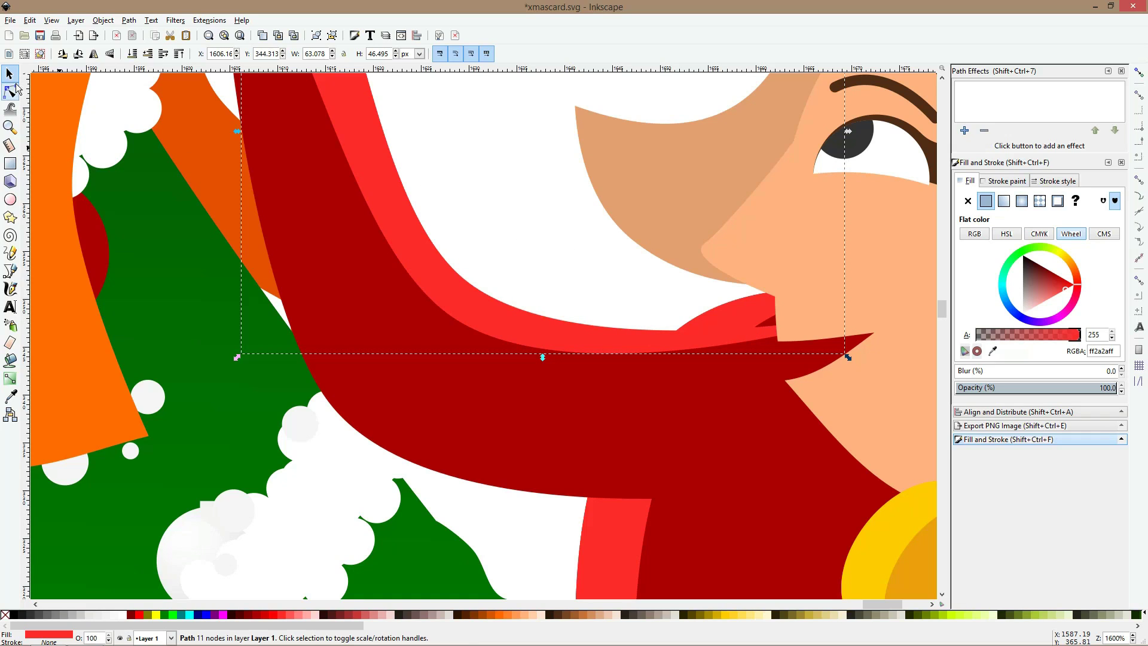
double_click(756, 328)
double_click(748, 341)
left_click_drag(748, 342, 739, 345)
left_click_drag(835, 289, 866, 318)
key("Delete")
left_click(828, 333)
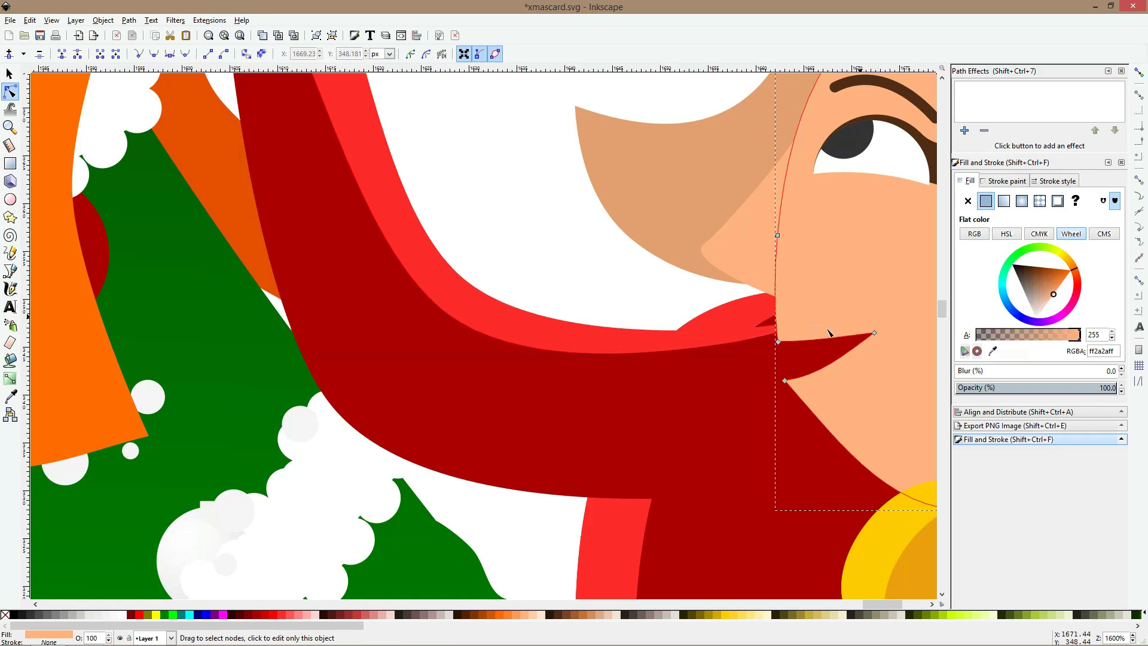
left_click(758, 334)
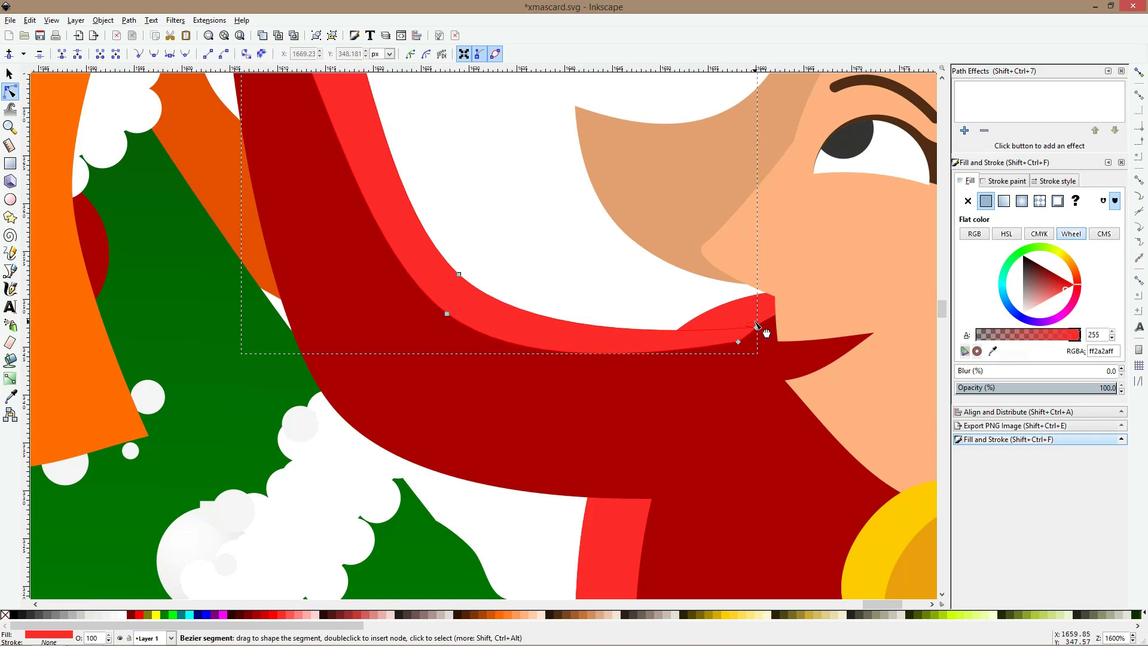
left_click(738, 403)
scroll(738, 402, "down", 3)
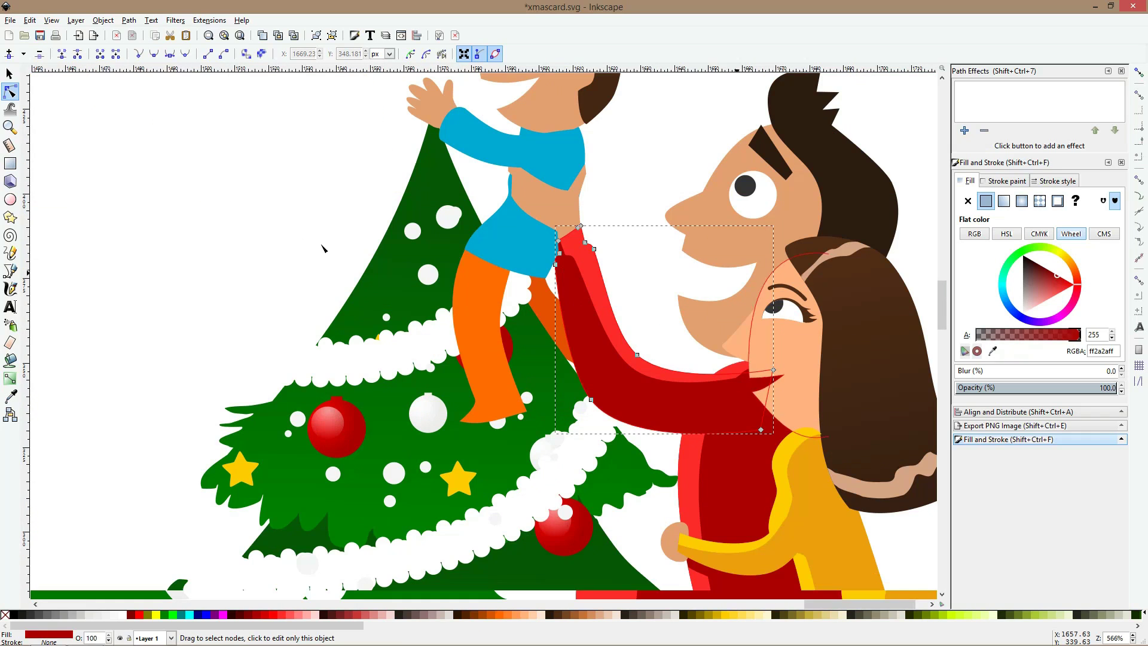
left_click(300, 246)
scroll(300, 243, "down", 2)
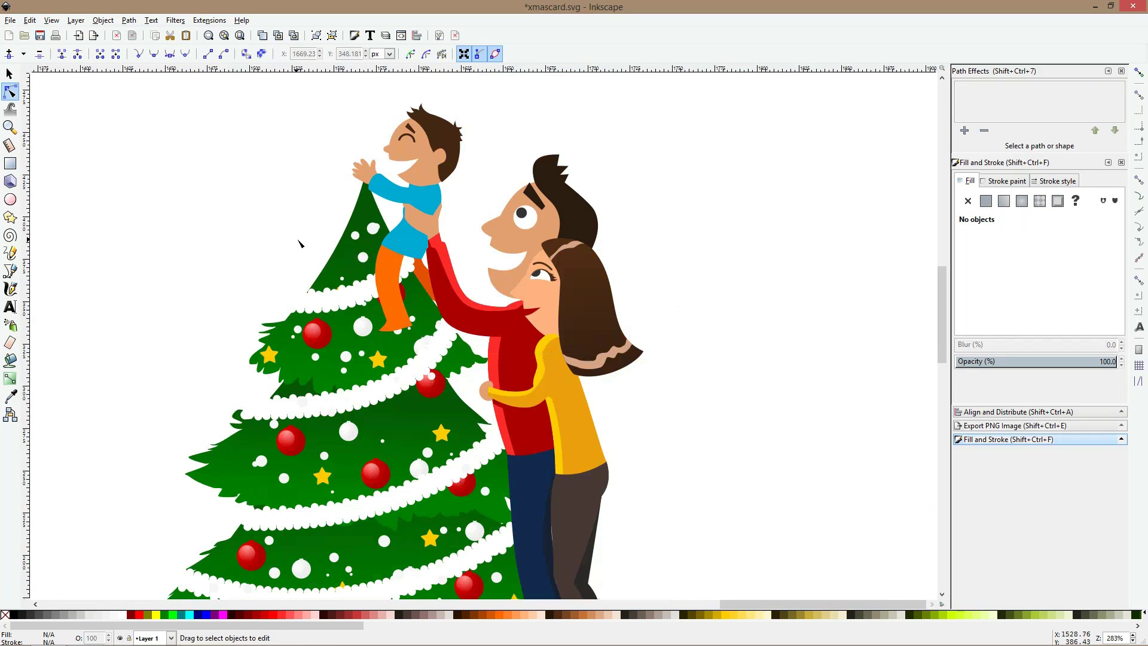
scroll(300, 243, "down", 2)
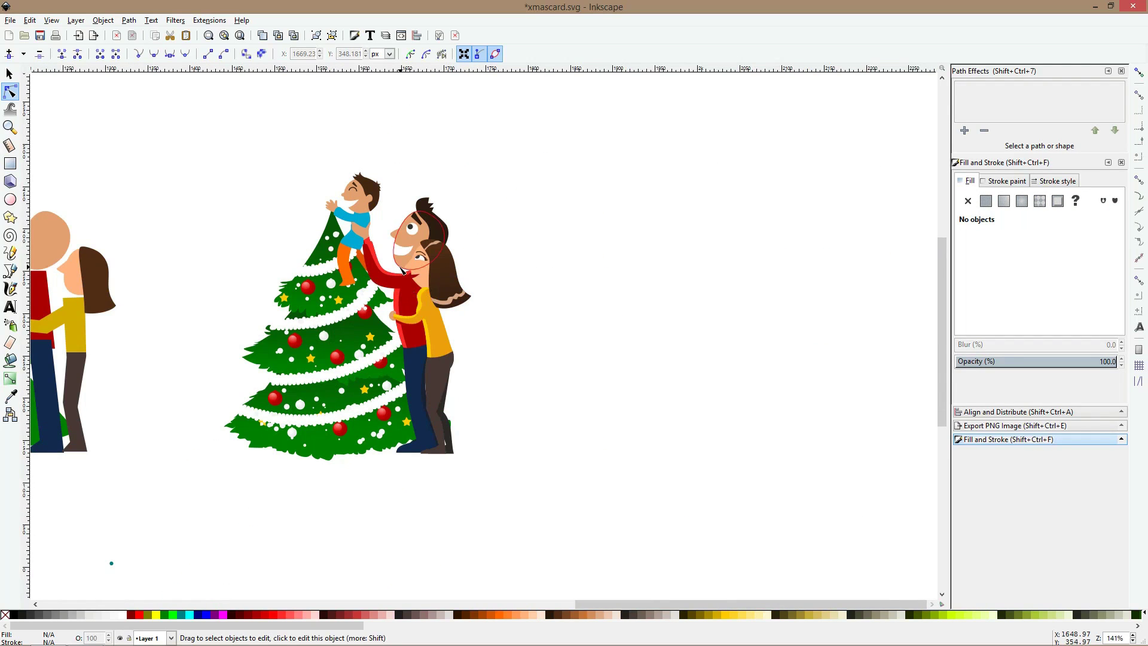
- Apply a linear gradient to the father's dark red torso, running from the chest down toward the waist
scroll(397, 266, "up", 2)
left_click(419, 336)
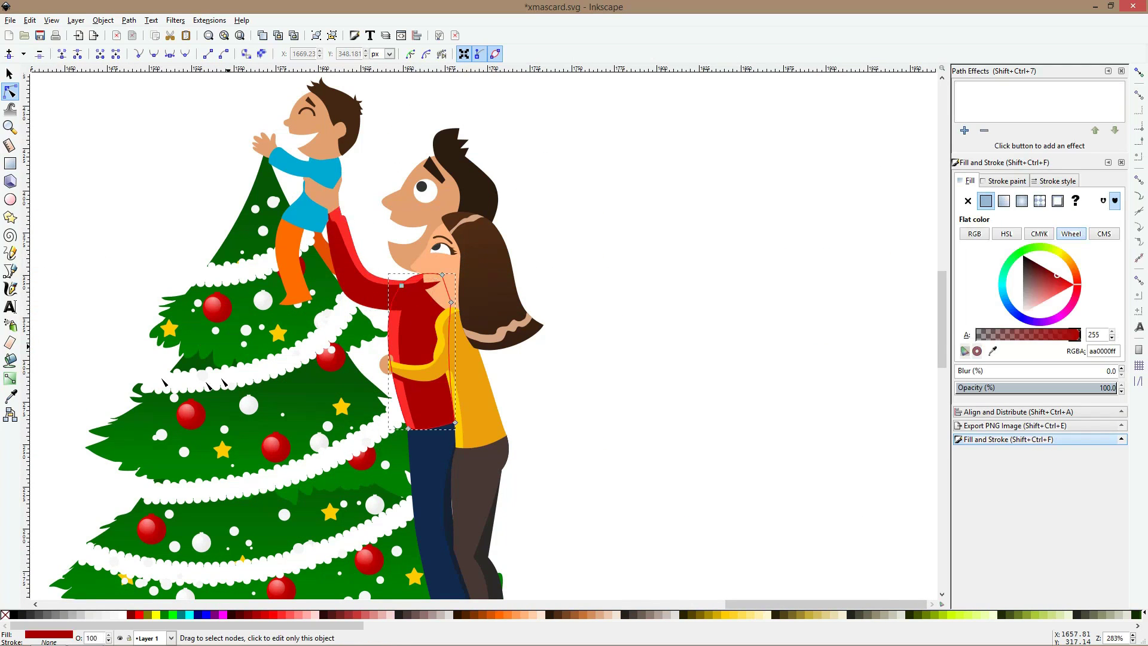
left_click(10, 378)
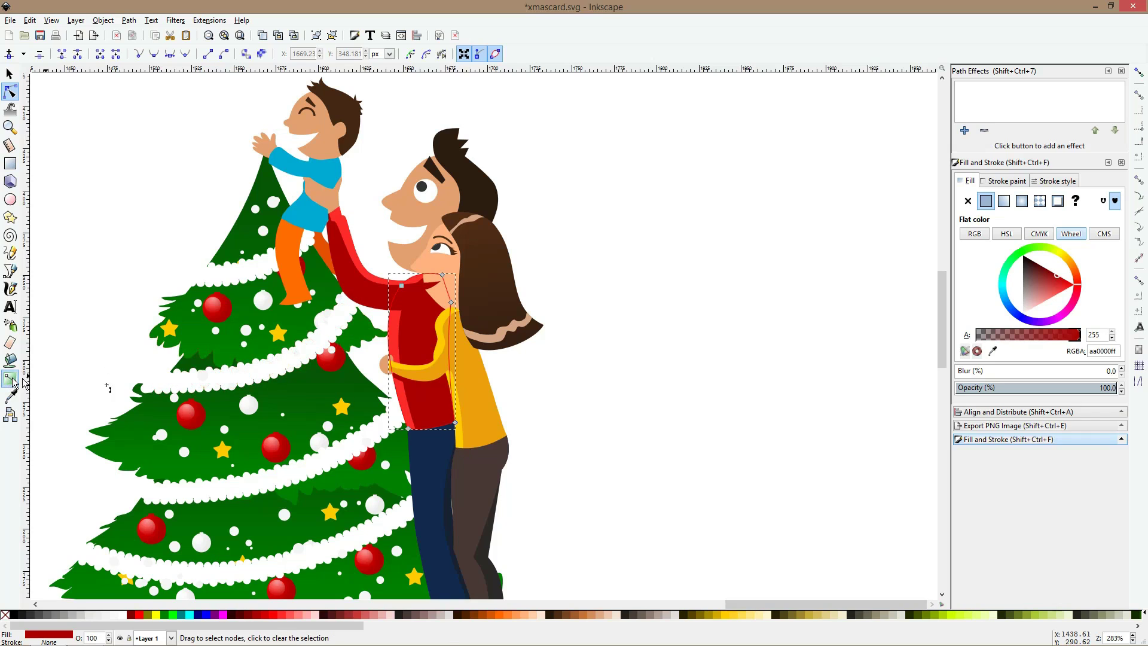
double_click(423, 411)
key("ctrl+z")
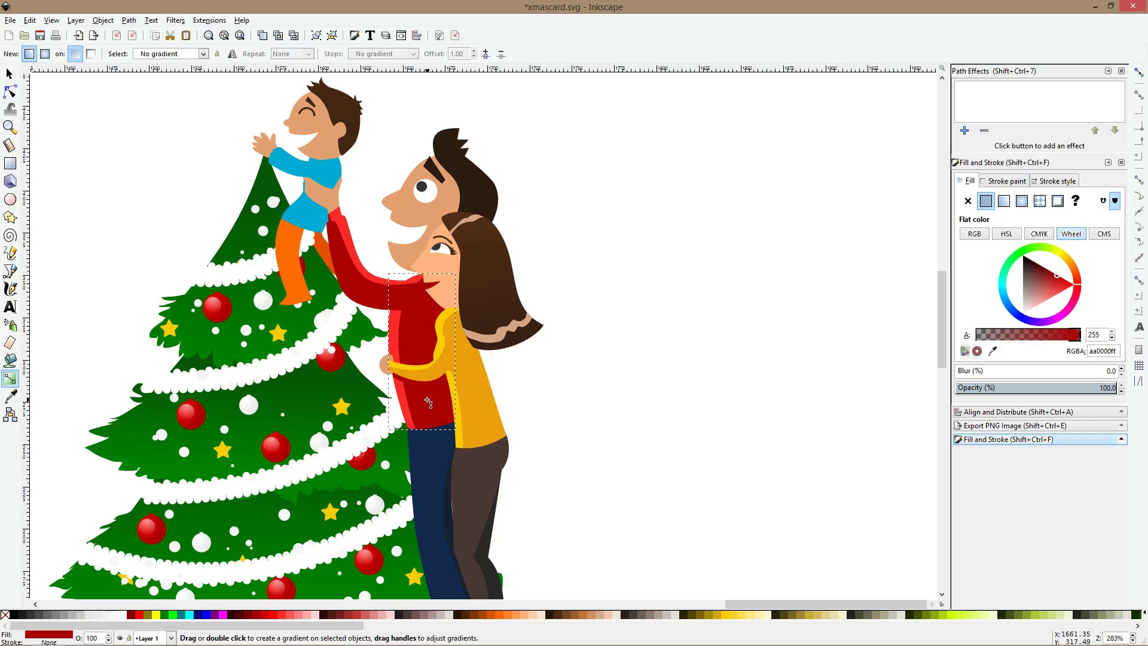
left_click_drag(422, 330, 427, 399)
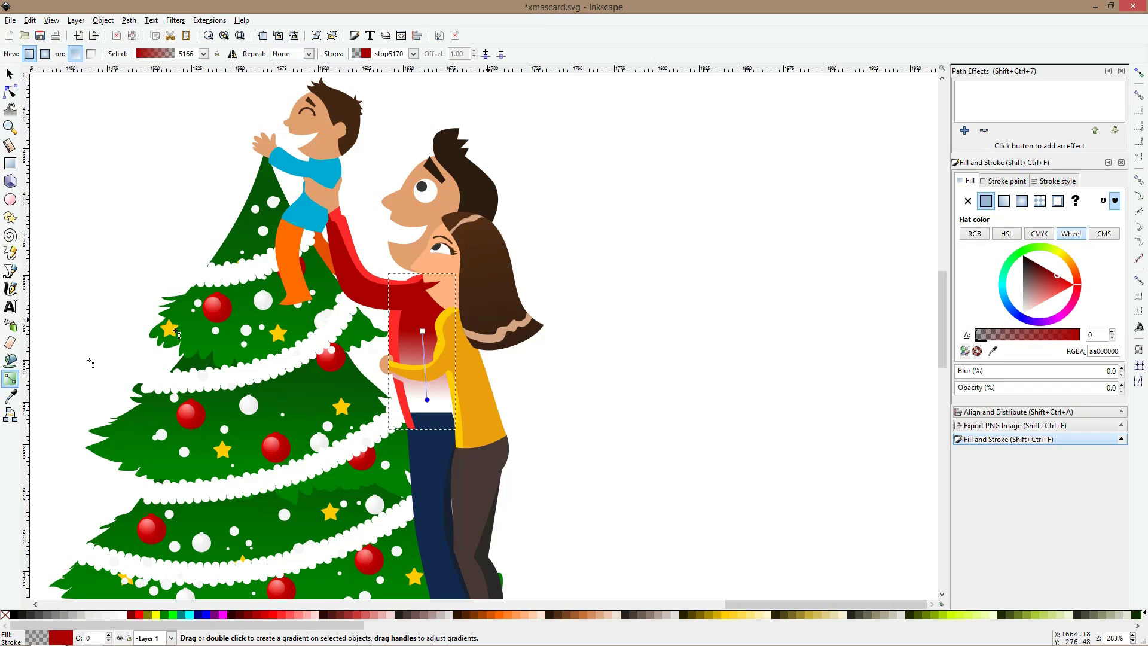
- Set the gradient's lower stop to opaque dark red #800808 and stretch the gradient diagonally from the shoulder to the mother's side
left_click(10, 396)
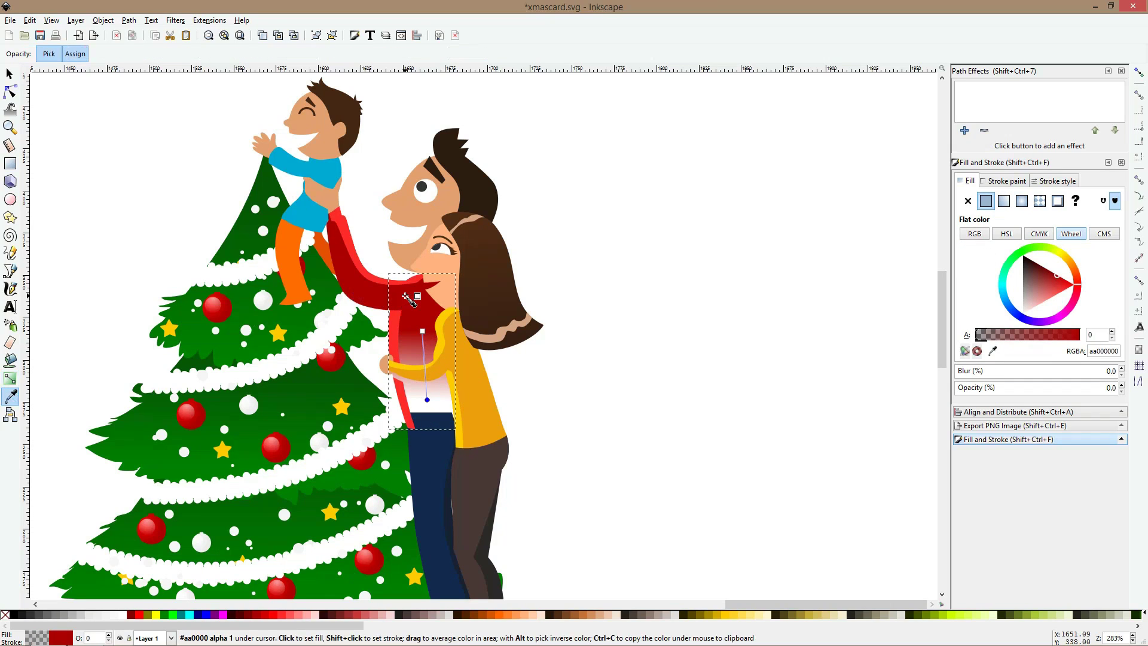
left_click(412, 302)
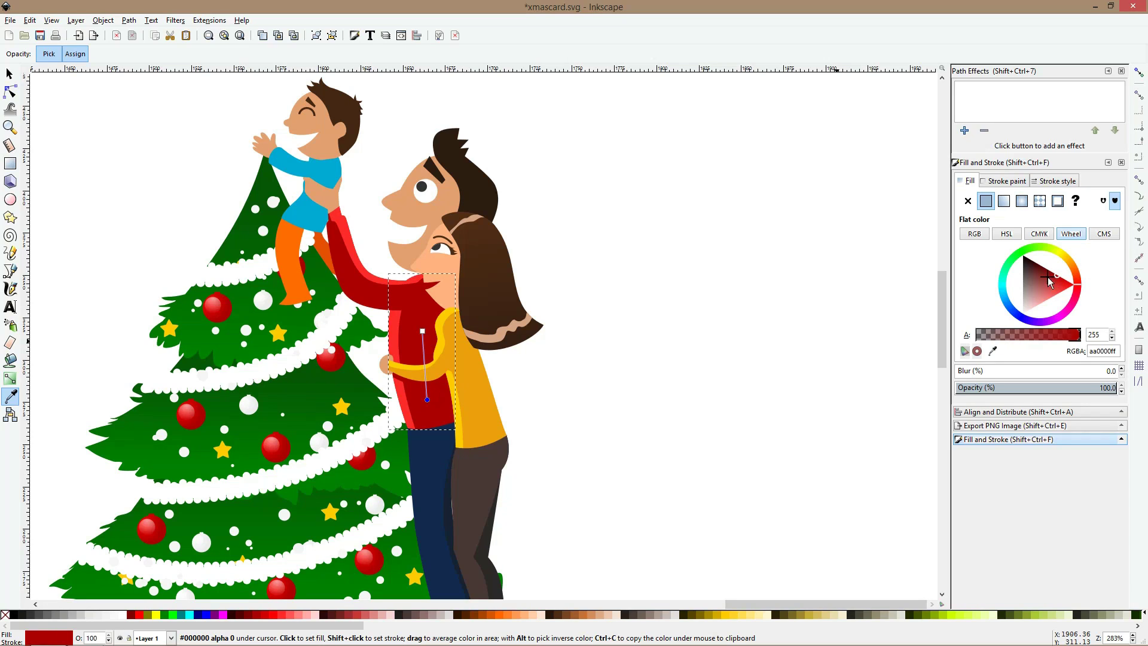
left_click(1048, 277)
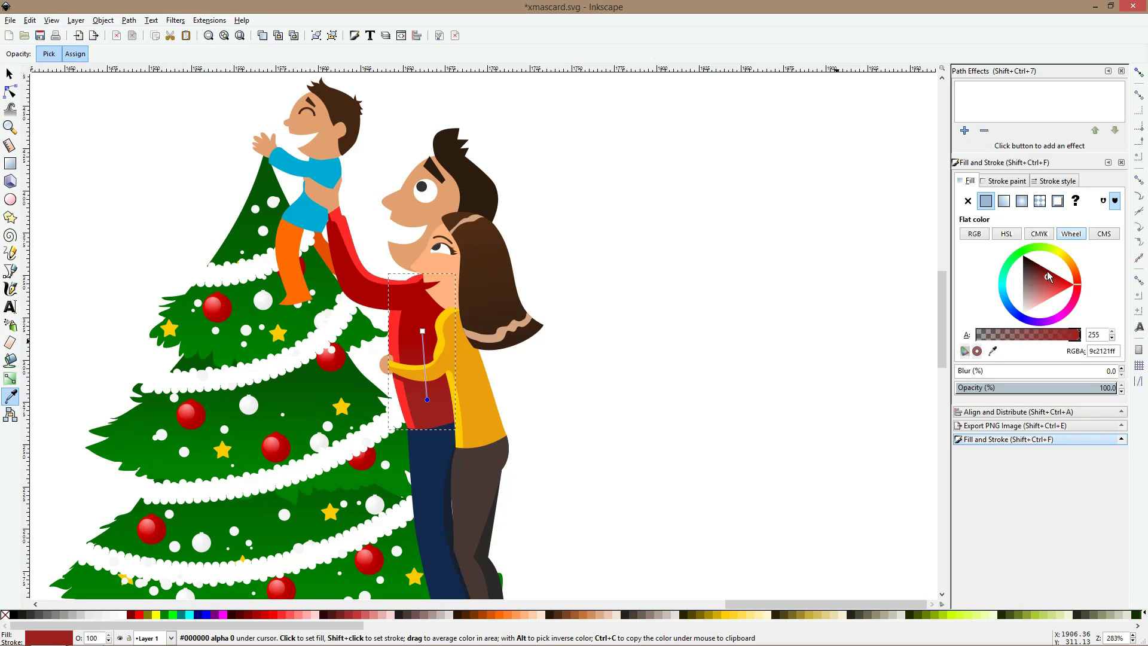
left_click(1047, 271)
left_click_drag(427, 399, 452, 391)
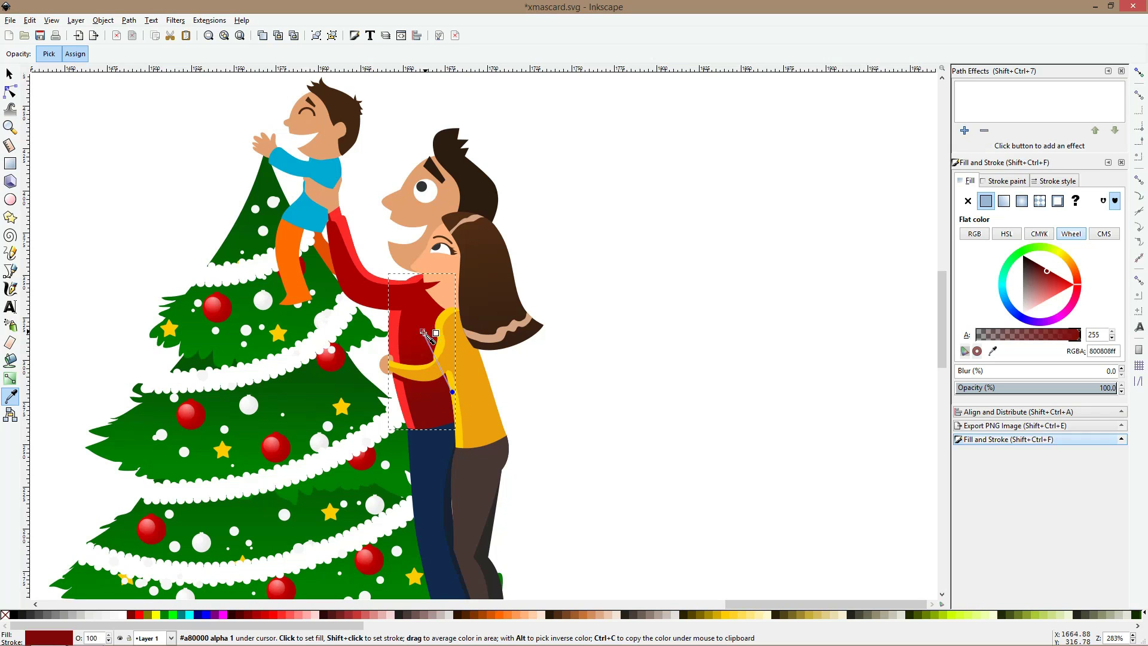
left_click_drag(423, 331, 408, 306)
key("s")
left_click(603, 343)
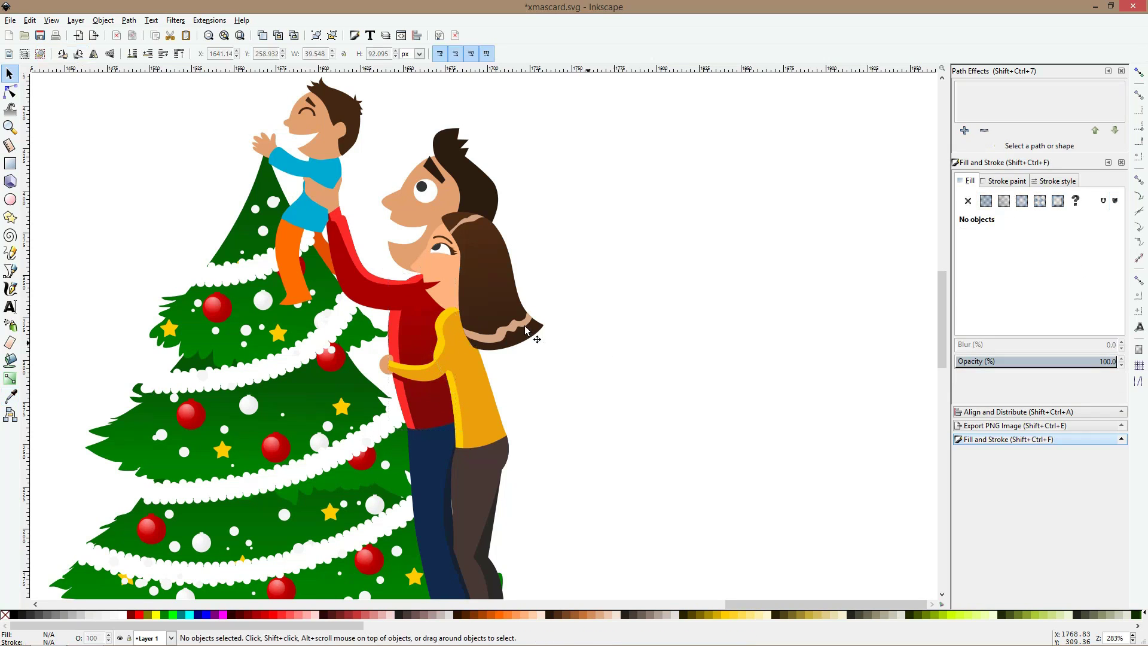
scroll(525, 326, "down", 2)
scroll(525, 325, "down", 2)
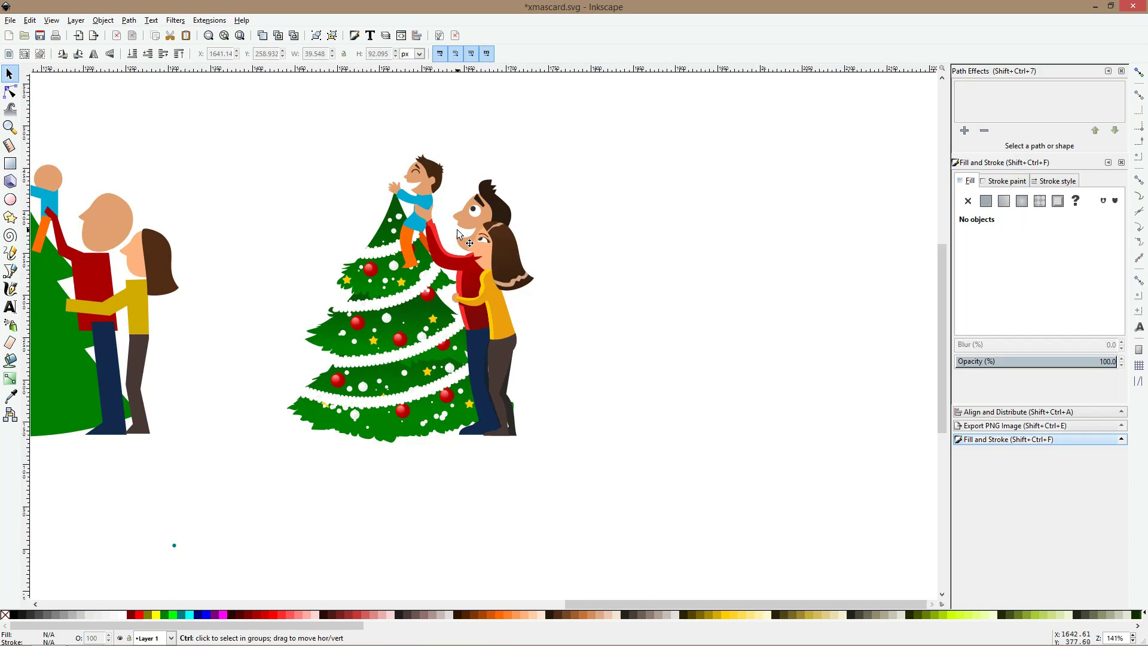
scroll(457, 230, "up", 1)
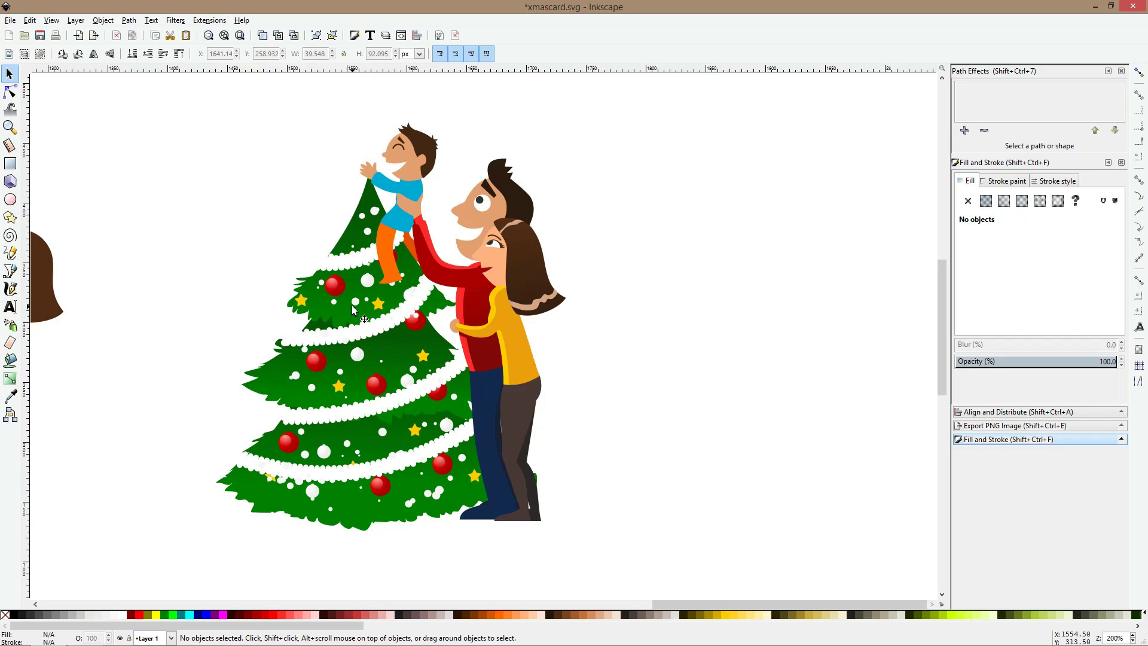
left_click(332, 290)
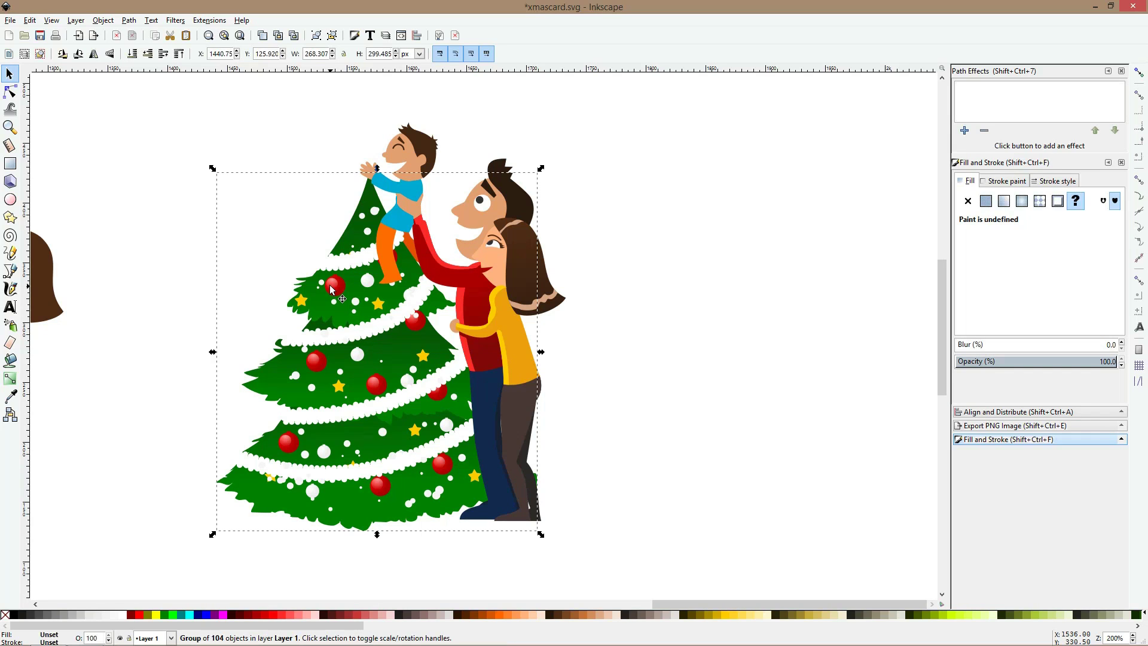
left_click(634, 262)
scroll(635, 265, "down", 2)
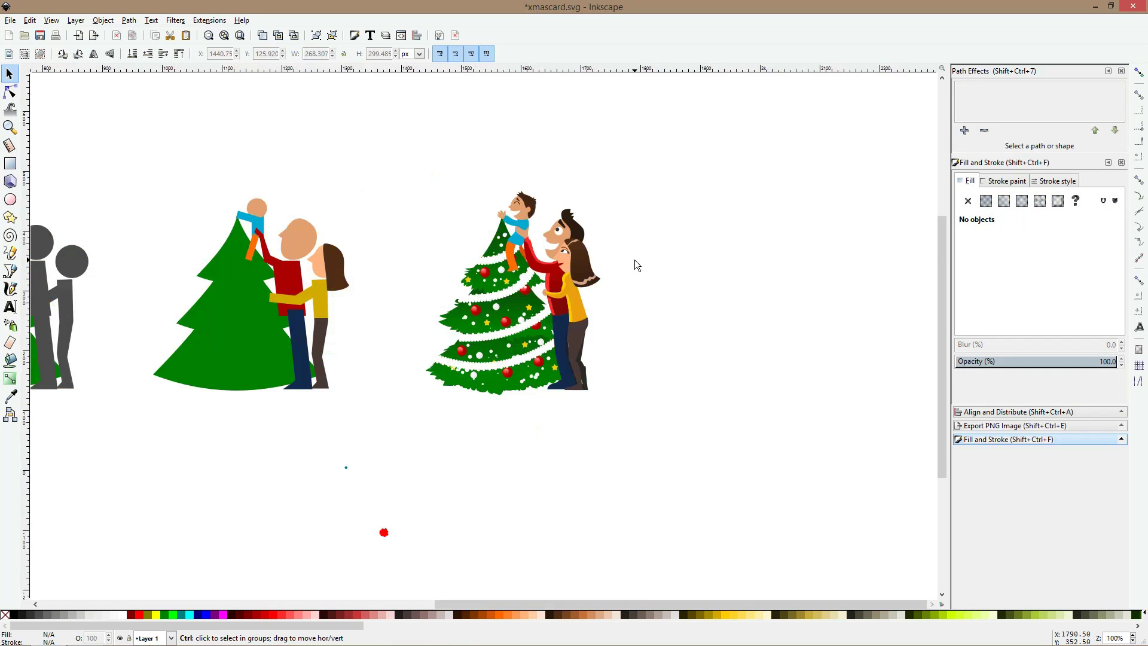
scroll(543, 235, "up", 3)
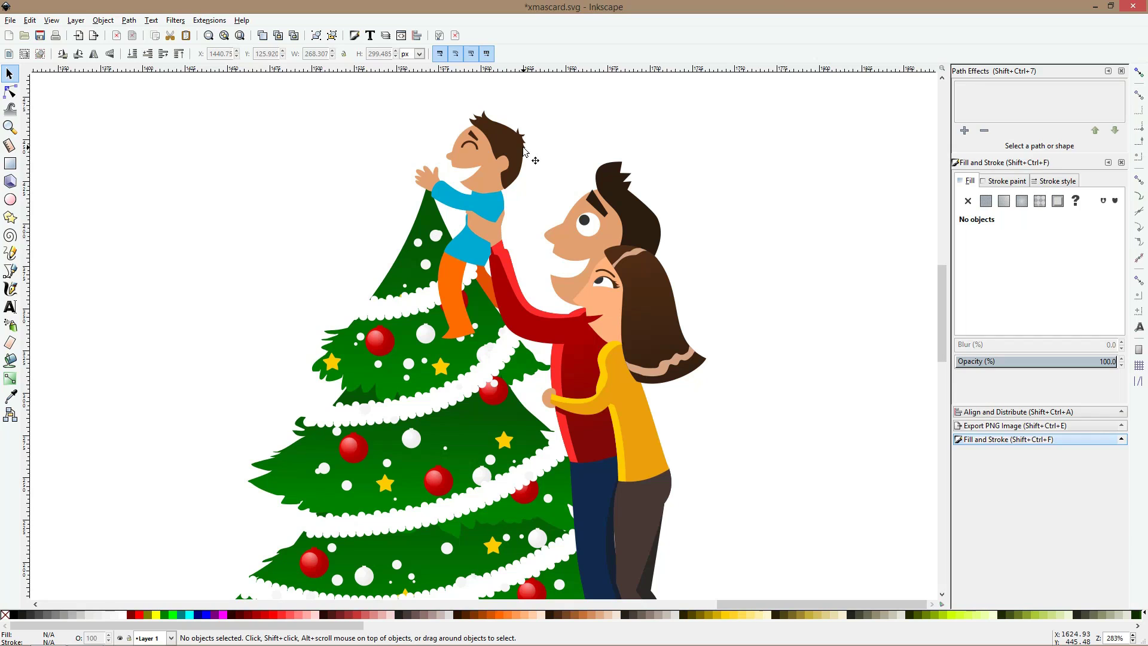
- Save the document
left_click(10, 199)
scroll(344, 263, "down", 1)
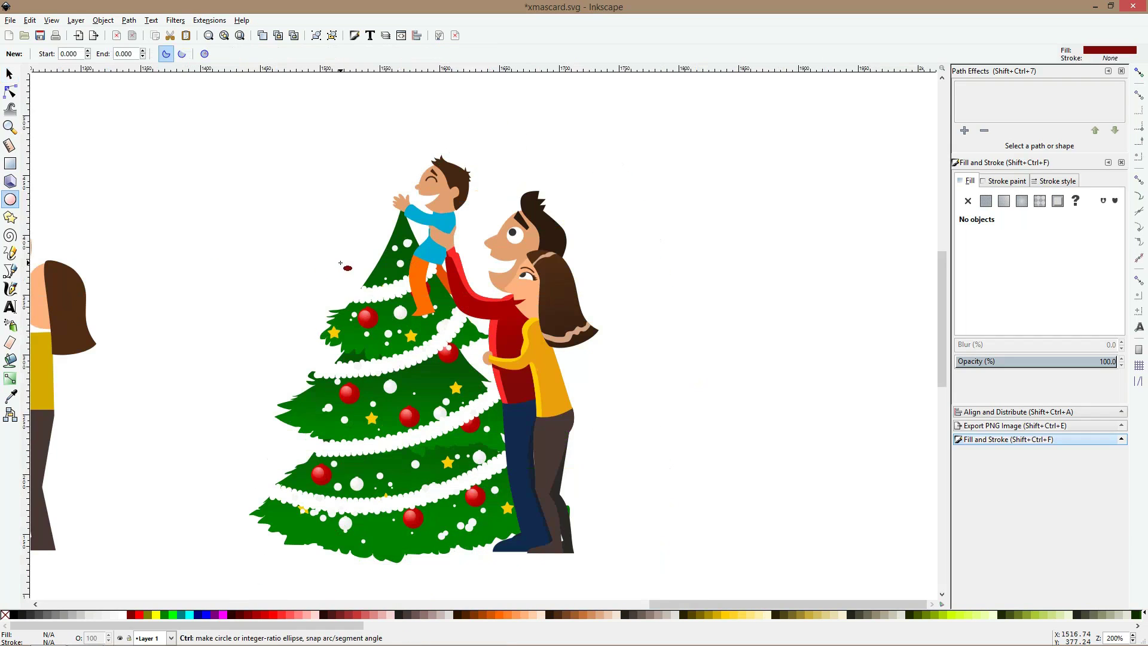
key("ctrl+s")
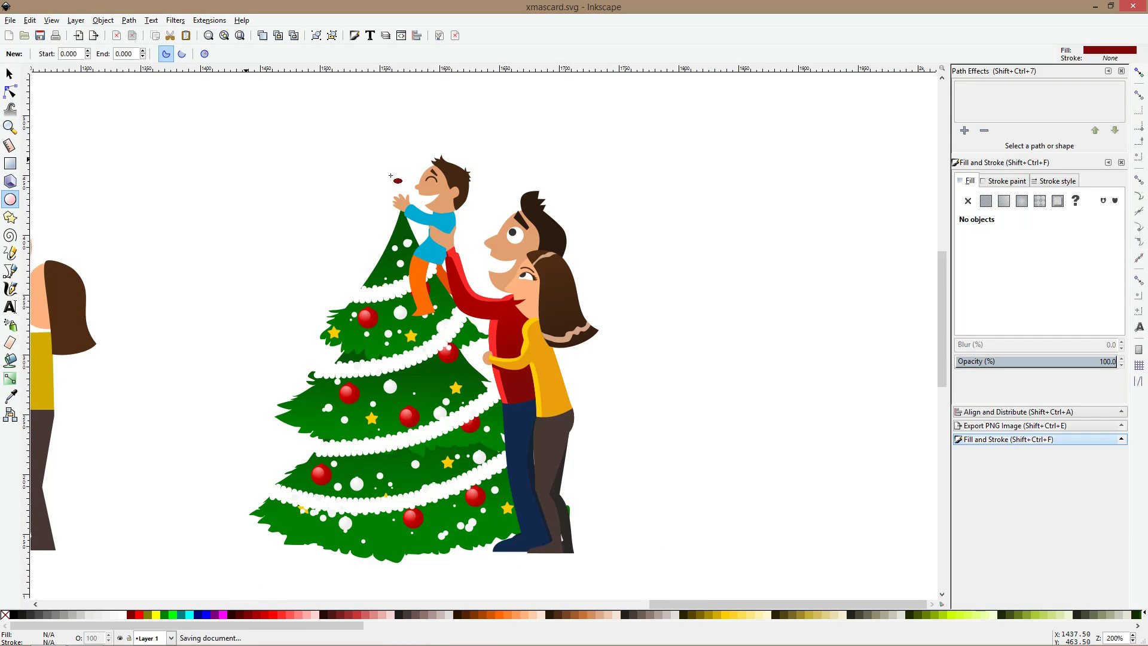
- Draw a 43 px dark red circle above the family and place a duplicate about 27 px to its right, overlapping it
left_click_drag(587, 197, 443, 315)
left_click_drag(352, 125, 407, 180)
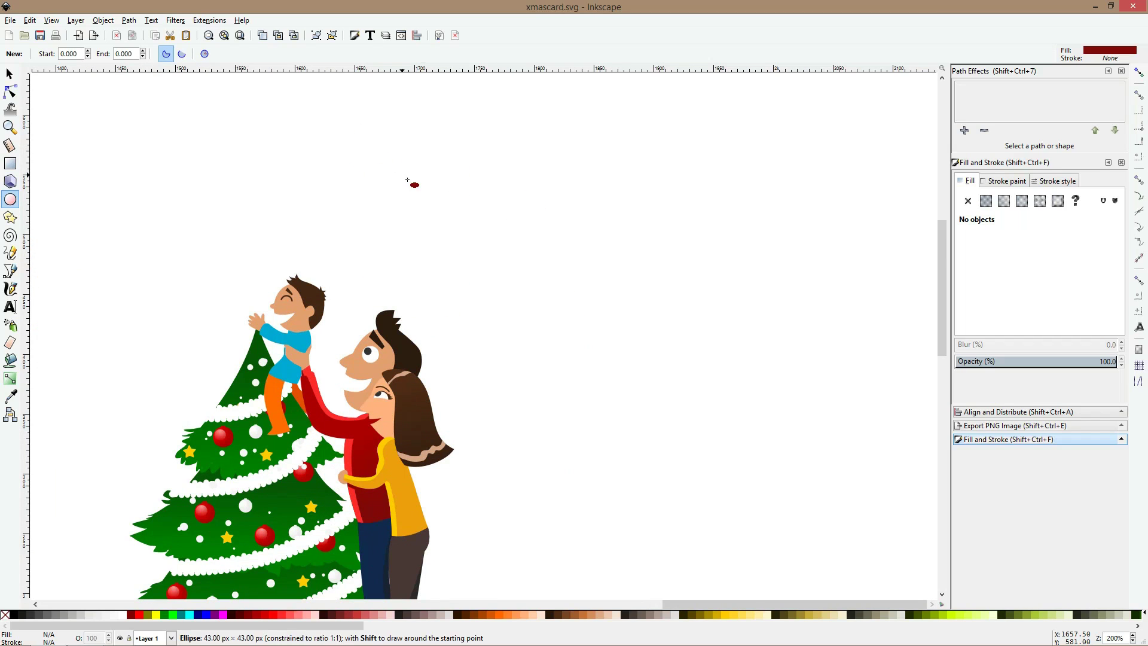
key("s")
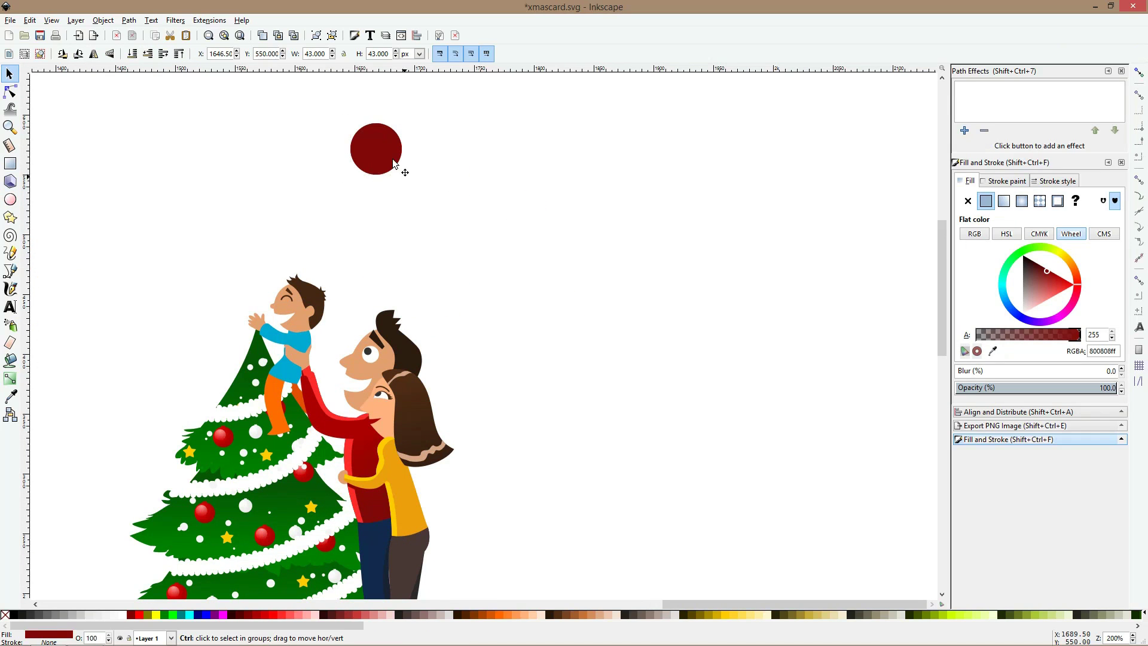
left_click_drag(426, 155, 435, 155)
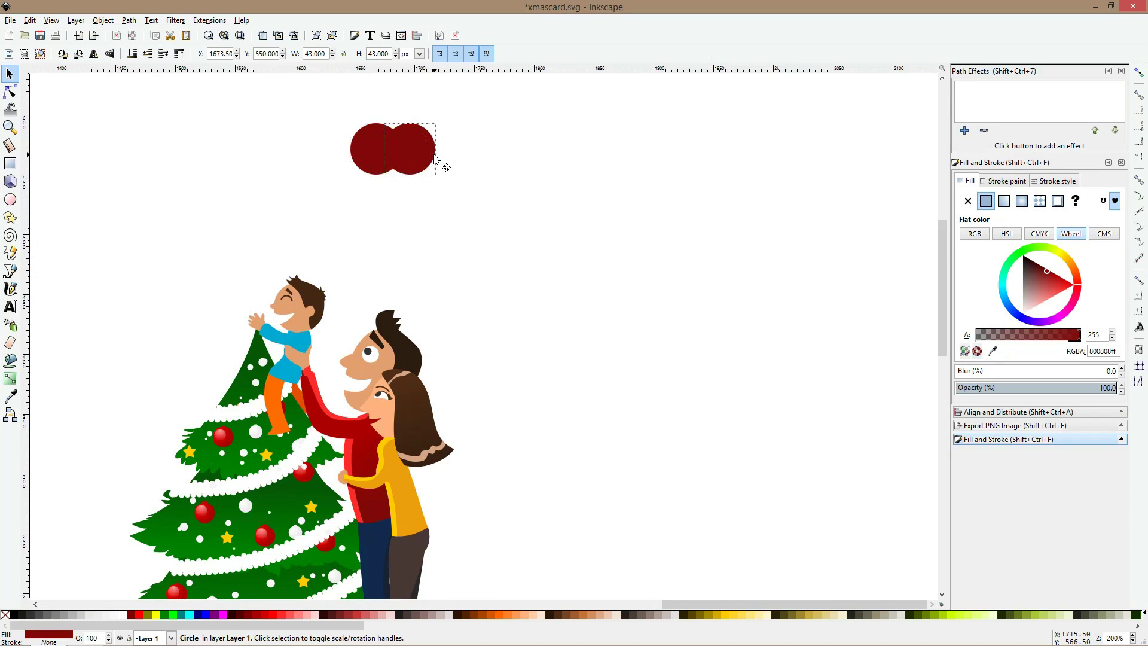
- Draw a 49.5 px dark red square left of the circles and rotate it 45° into a diamond
left_click(10, 164)
left_click_drag(234, 125, 294, 184)
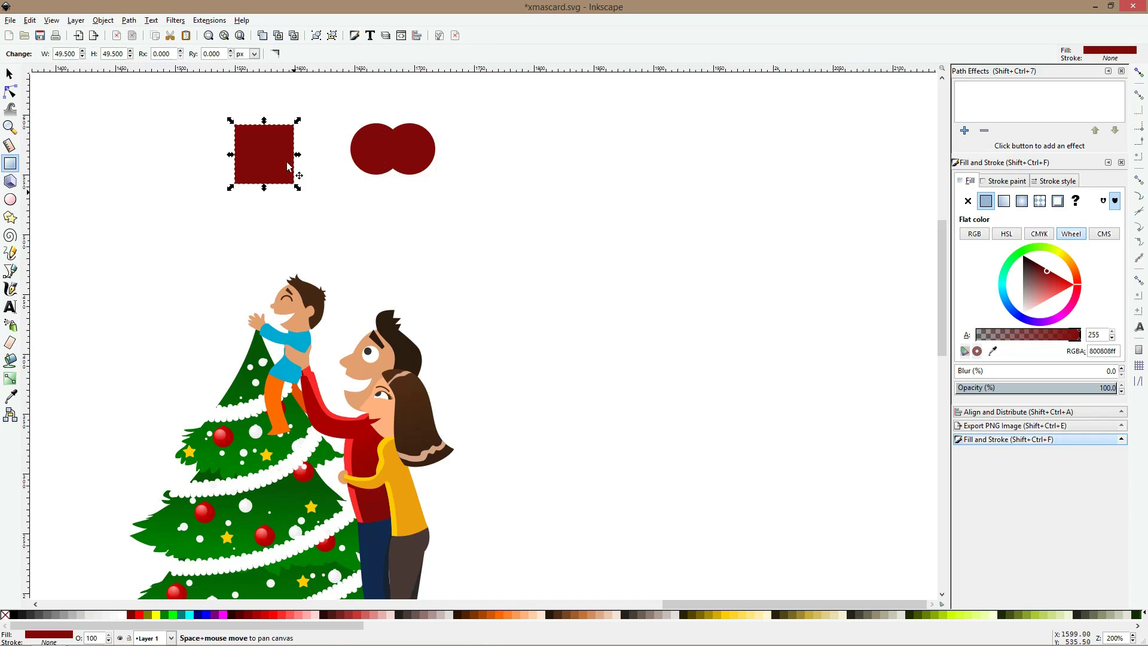
key("s")
left_click(291, 143)
left_click_drag(298, 121, 307, 155)
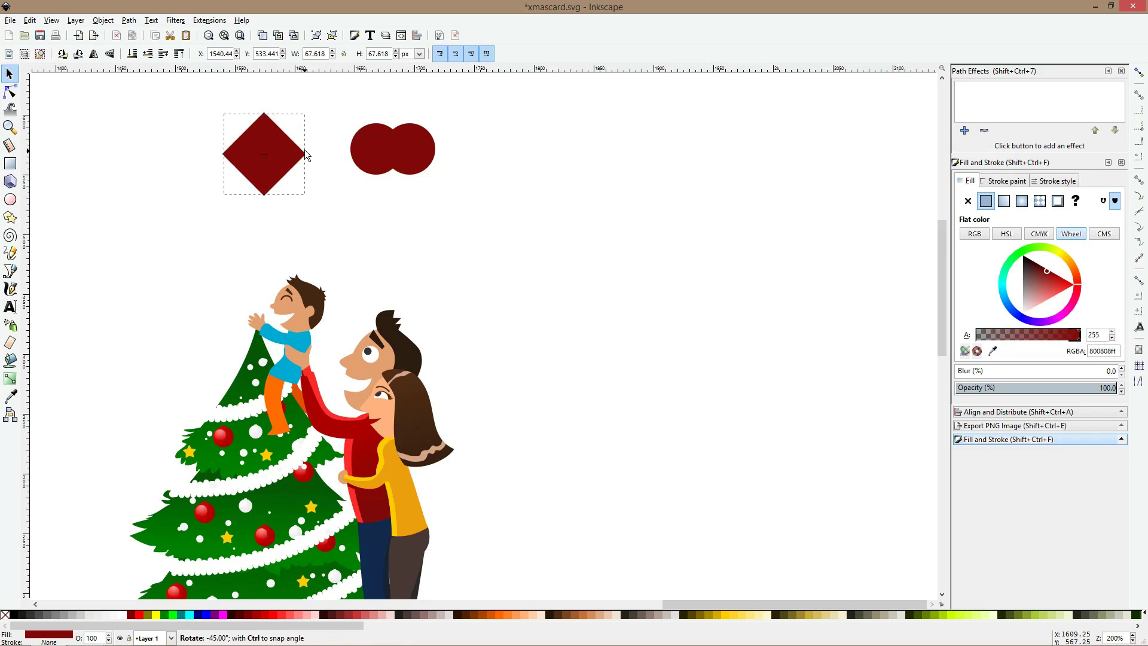
- Cut off the diamond's upper half with a 135.5 × 48.5 px rectangle and place the remaining triangle beneath the two circles
left_click(10, 163)
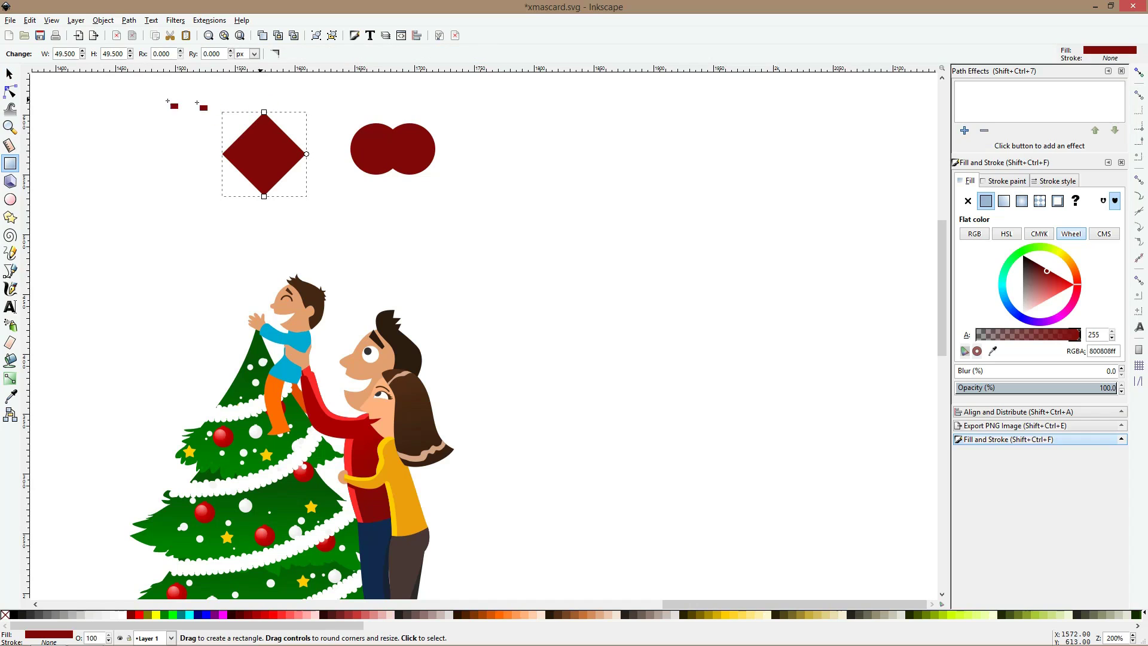
left_click_drag(162, 101, 324, 159)
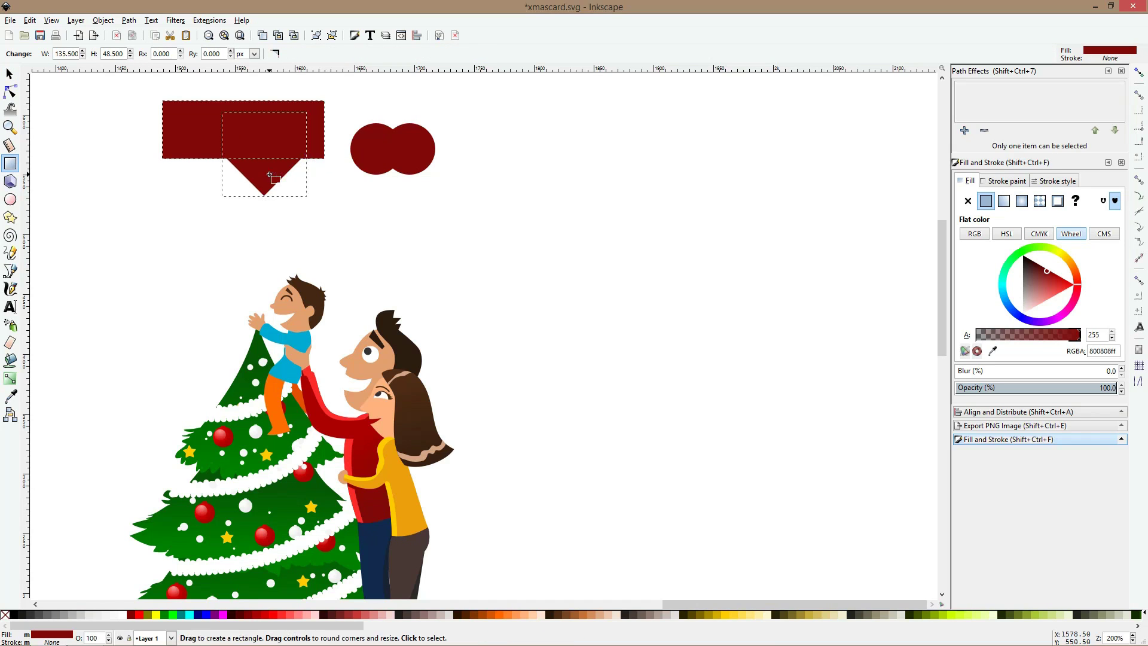
key("ctrl+minus")
key("s")
left_click_drag(270, 175, 405, 183)
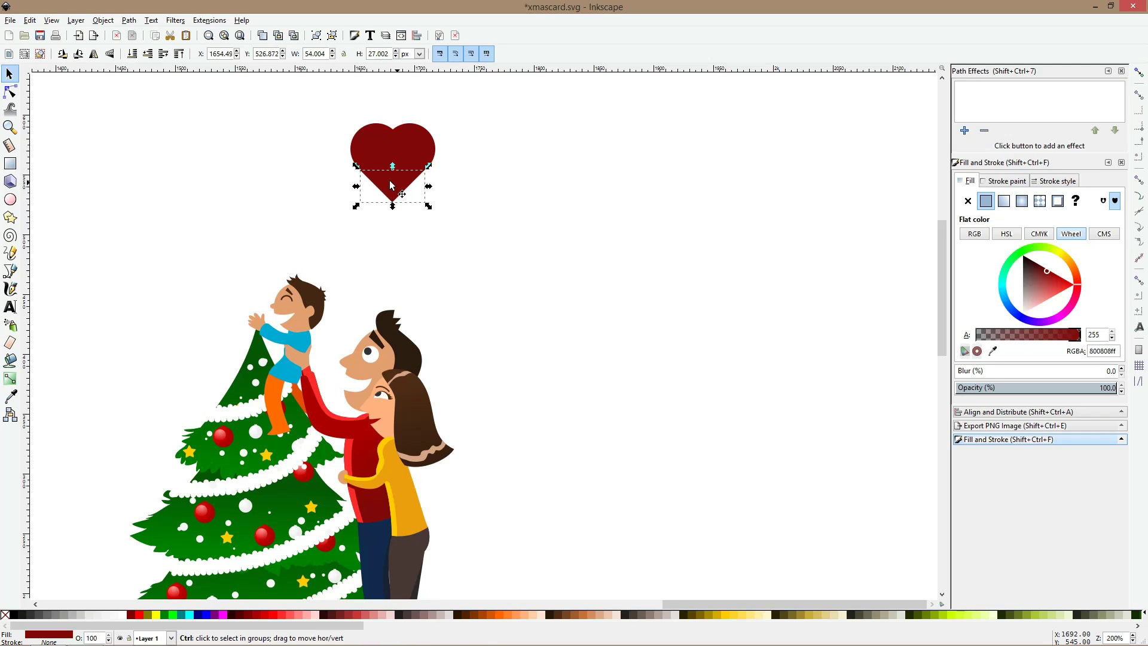
- Scale the triangle down to about 51.3 px wide so its upper corners meet the circles' outer edges
scroll(391, 185, "up", 2, "ctrl")
left_click_drag(329, 194, 332, 193)
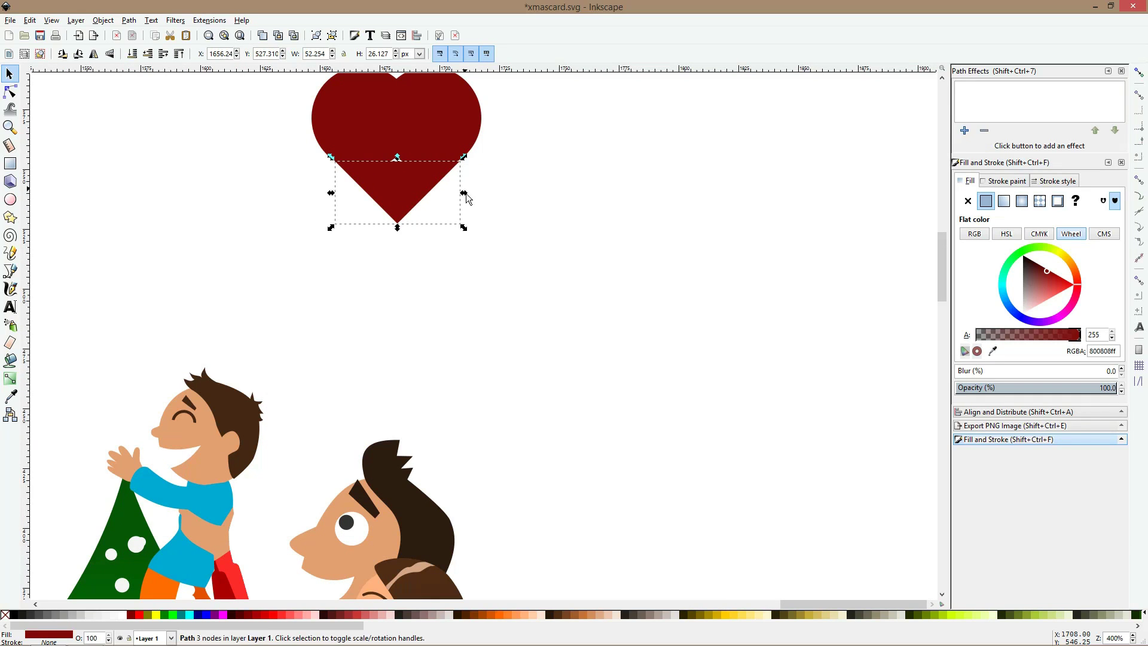
left_click_drag(464, 193, 466, 197)
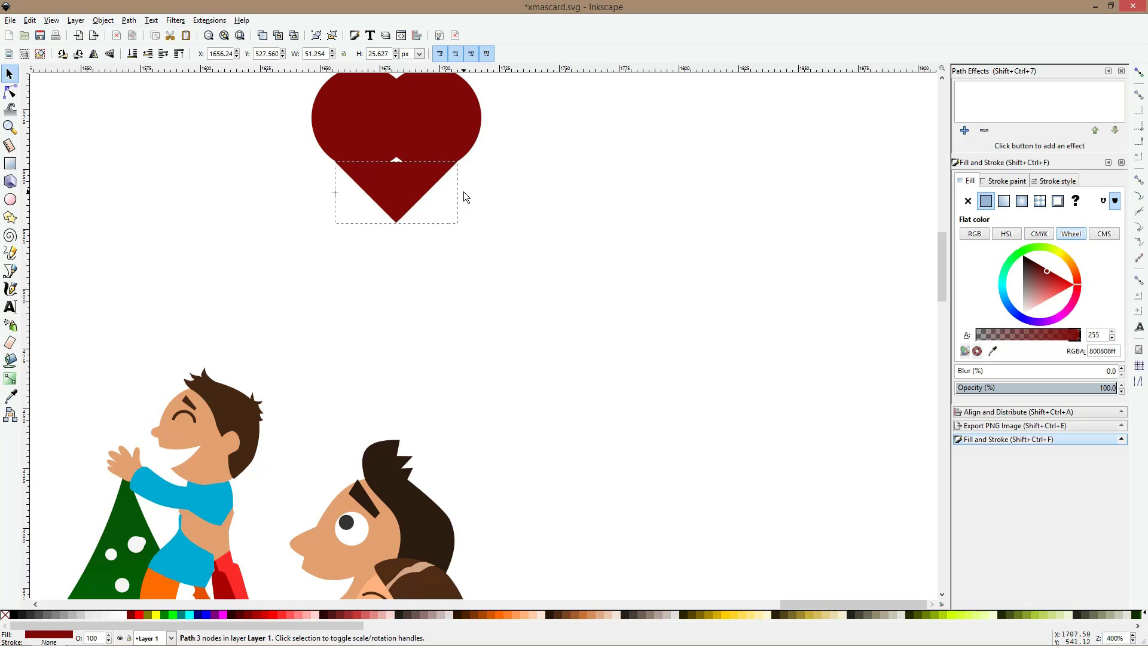
- Union the two overlapping circles into a single path
left_click(359, 149, "shift")
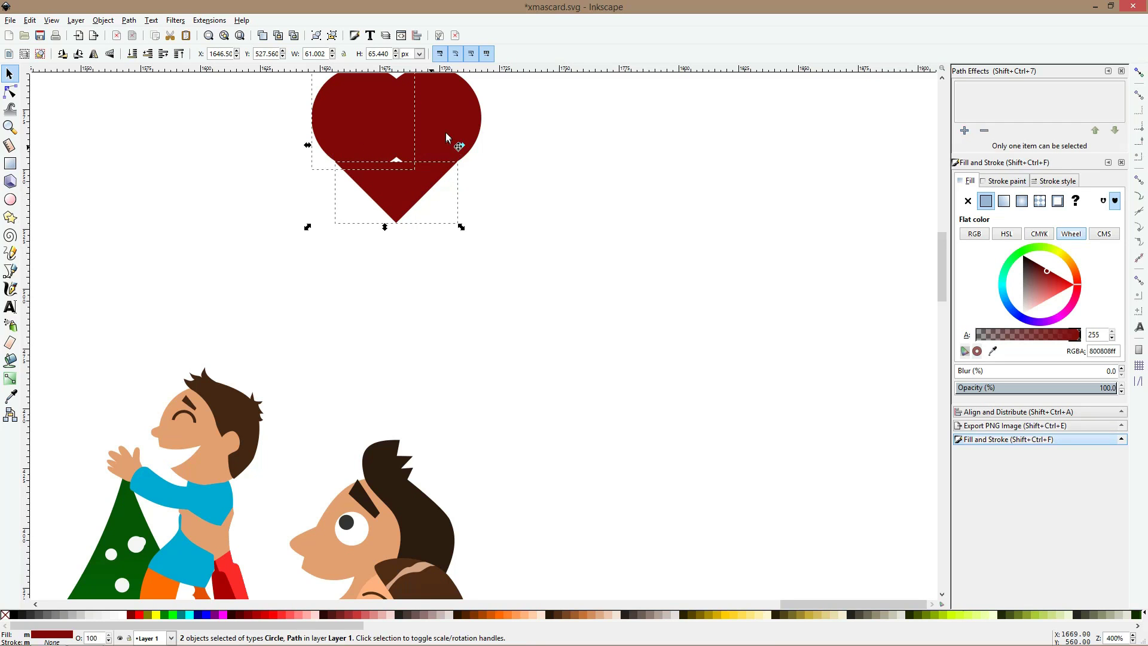
key("Escape")
left_click(381, 124)
scroll(395, 142, "up", 6)
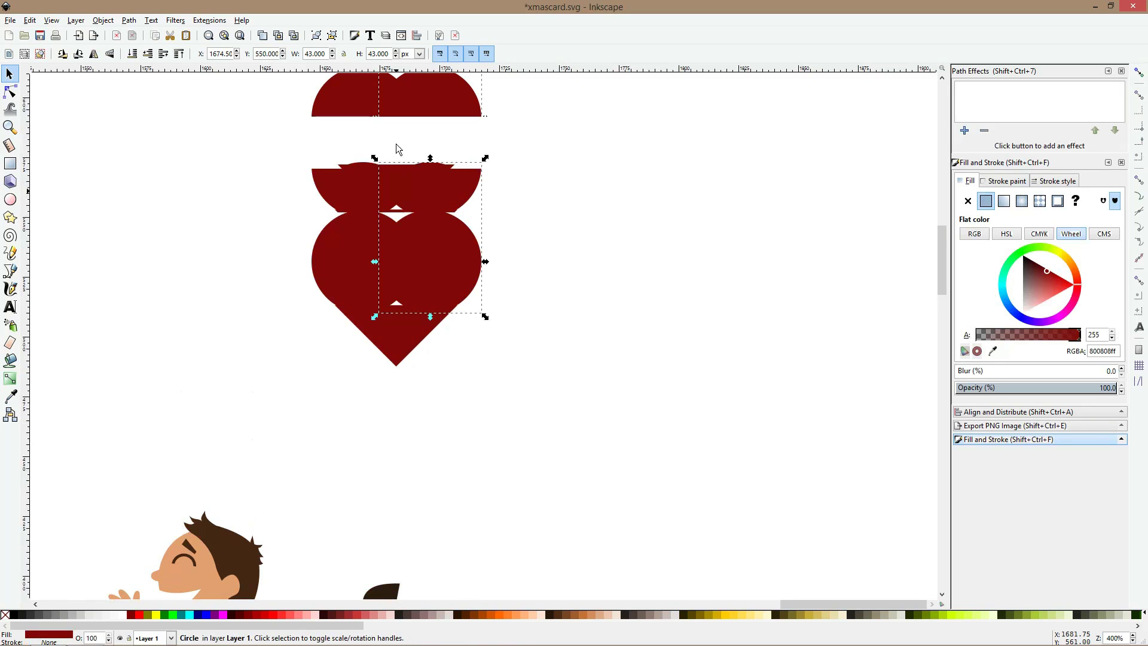
left_click(333, 246, "shift")
key("ctrl+plus")
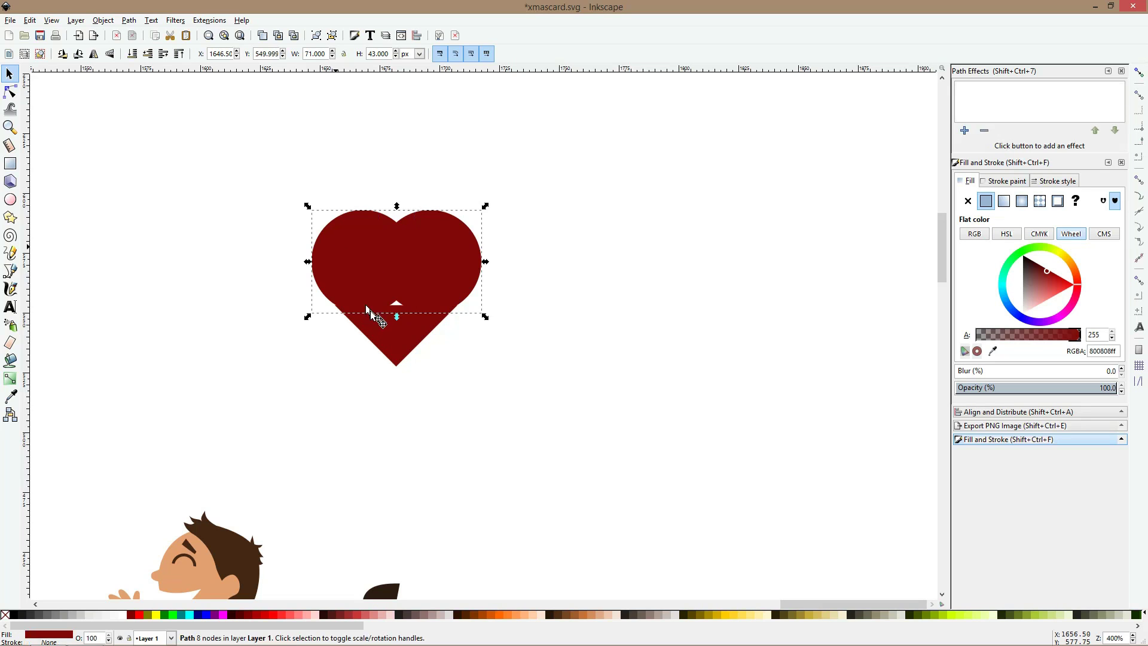
- Center the triangle horizontally on the merged circles
left_click(369, 316)
left_click(385, 264, "shift")
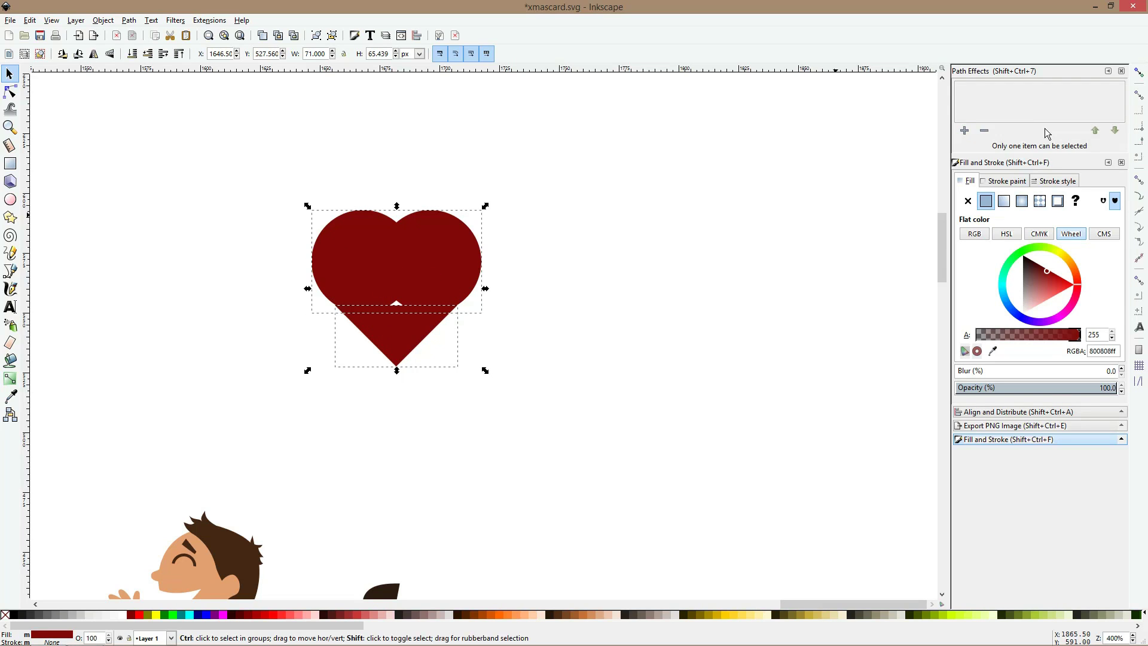
key("ctrl+shift+a")
left_click(1053, 223)
key("Escape")
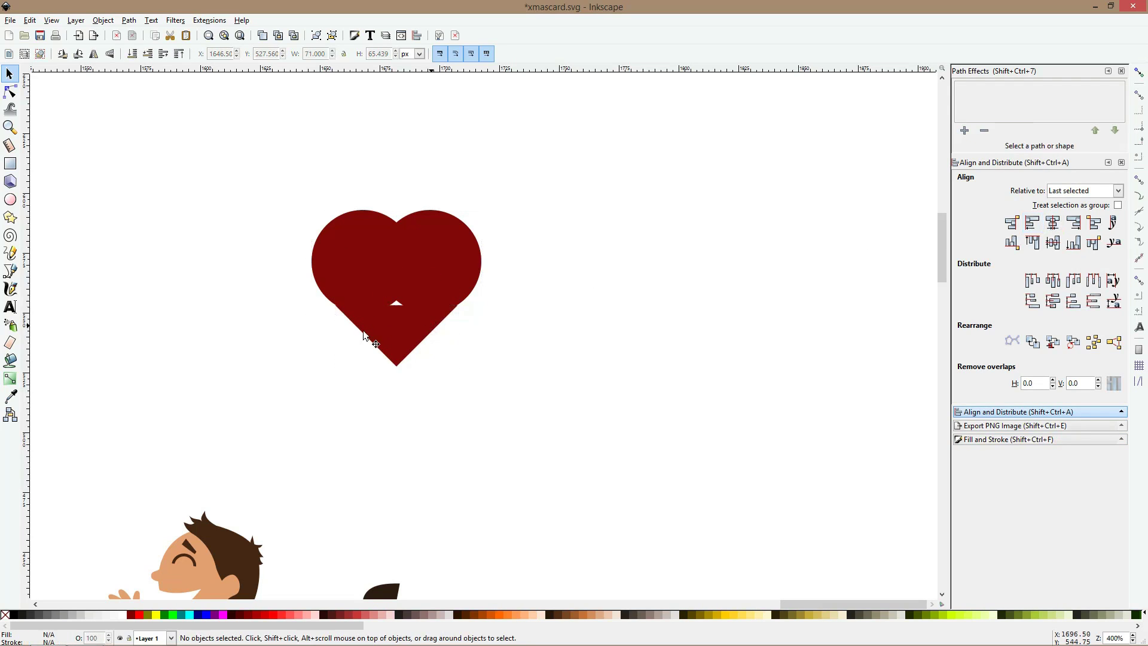
- Enlarge the triangle to about 55.4 px wide and raise the middle of its top edge to fill the gap between the circles
left_click(395, 307)
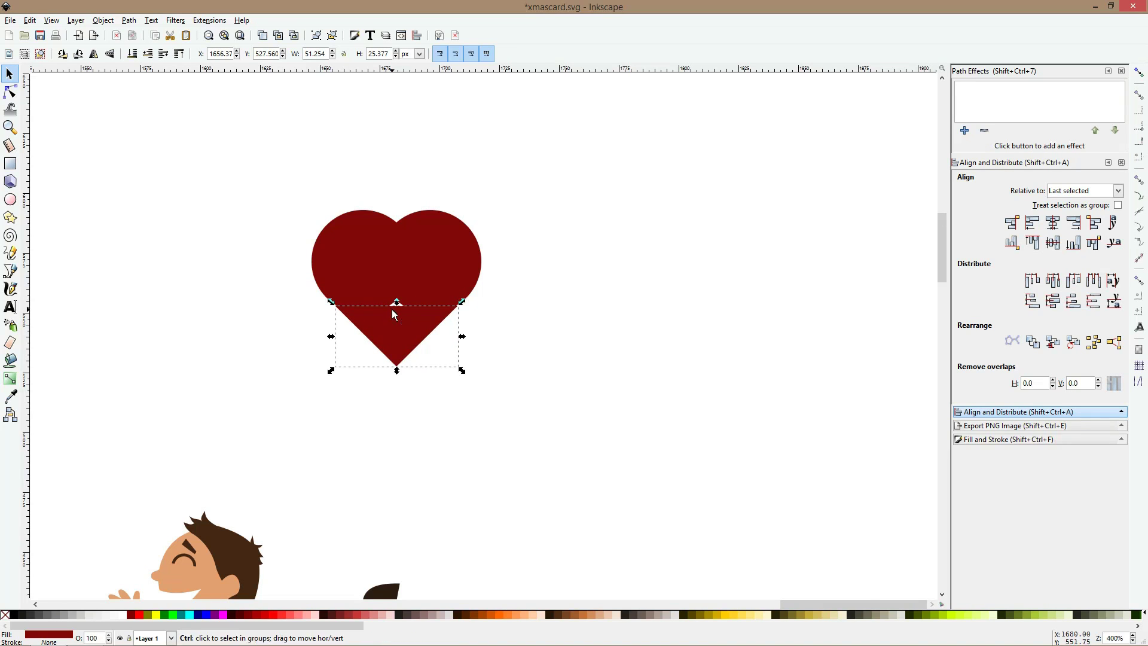
scroll(397, 300, "up", 3, "ctrl")
left_click_drag(406, 297, 400, 281, "ctrl")
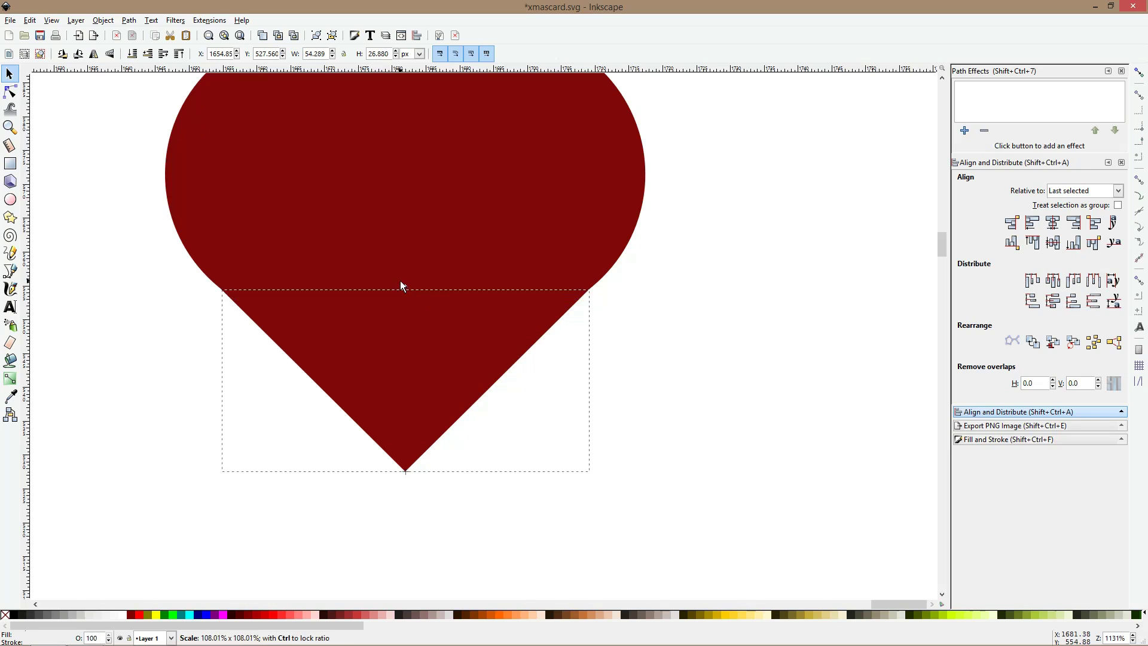
left_click(11, 92)
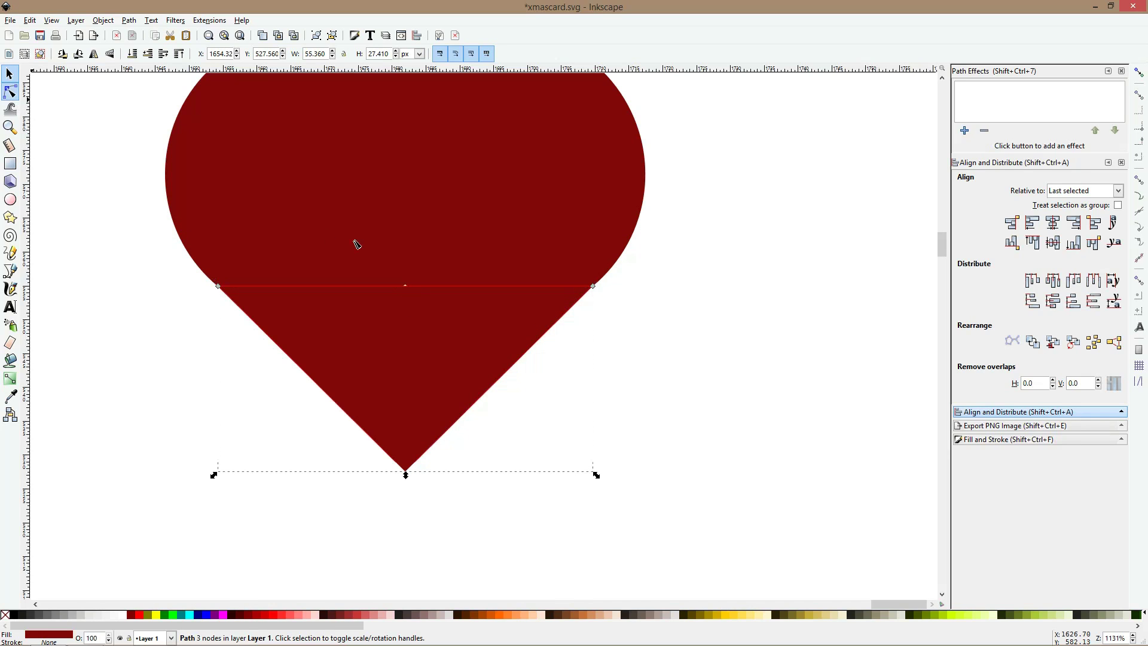
key("s")
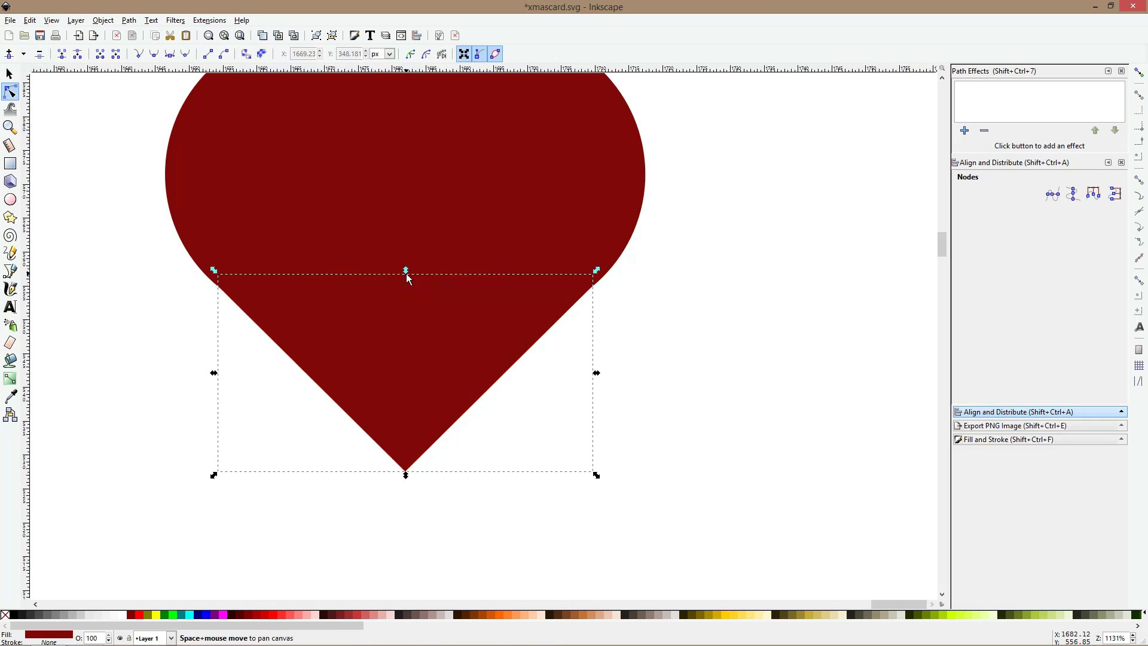
- Union the triangle with the merged circles into one heart and move it onto the tip of the Christmas tree
left_click(334, 227, "shift")
key("ctrl+plus")
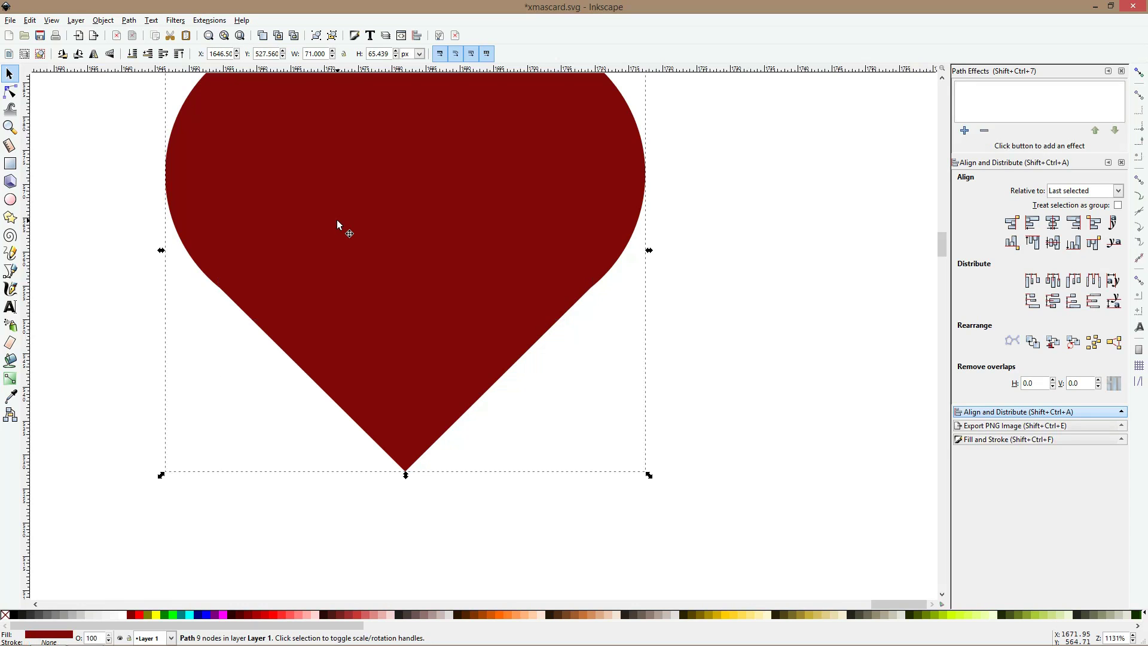
scroll(336, 225, "down", 5)
left_click_drag(360, 228, 218, 372)
- Fill the heart with a red sampled from the father's sweater and lower it behind the boy
left_click(10, 394)
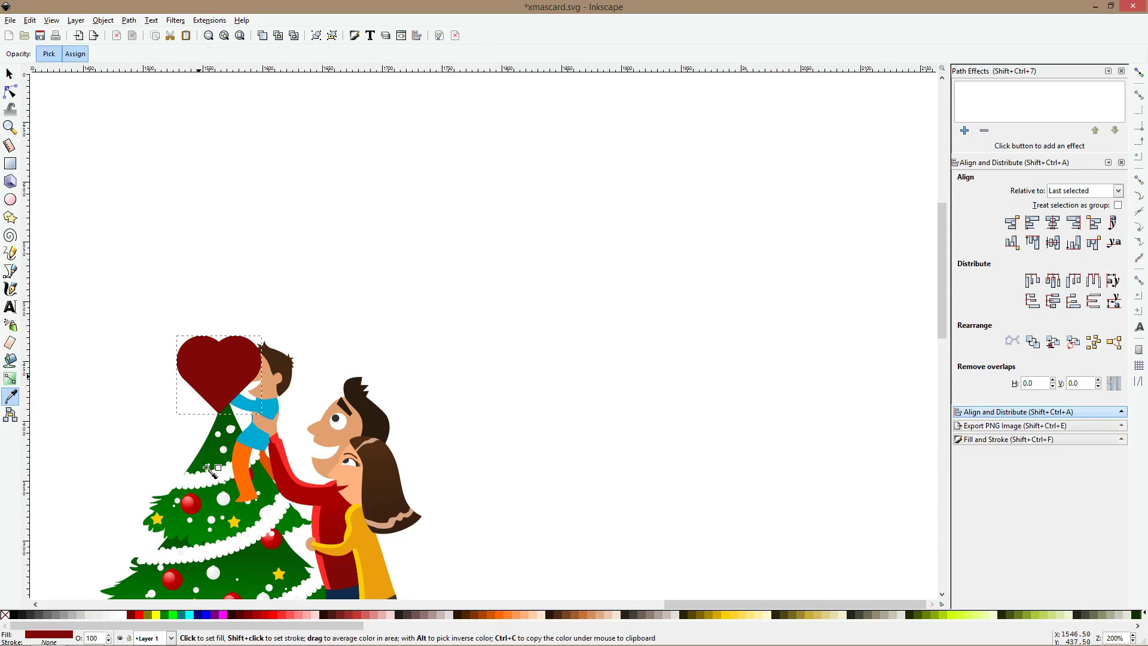
left_click(318, 507)
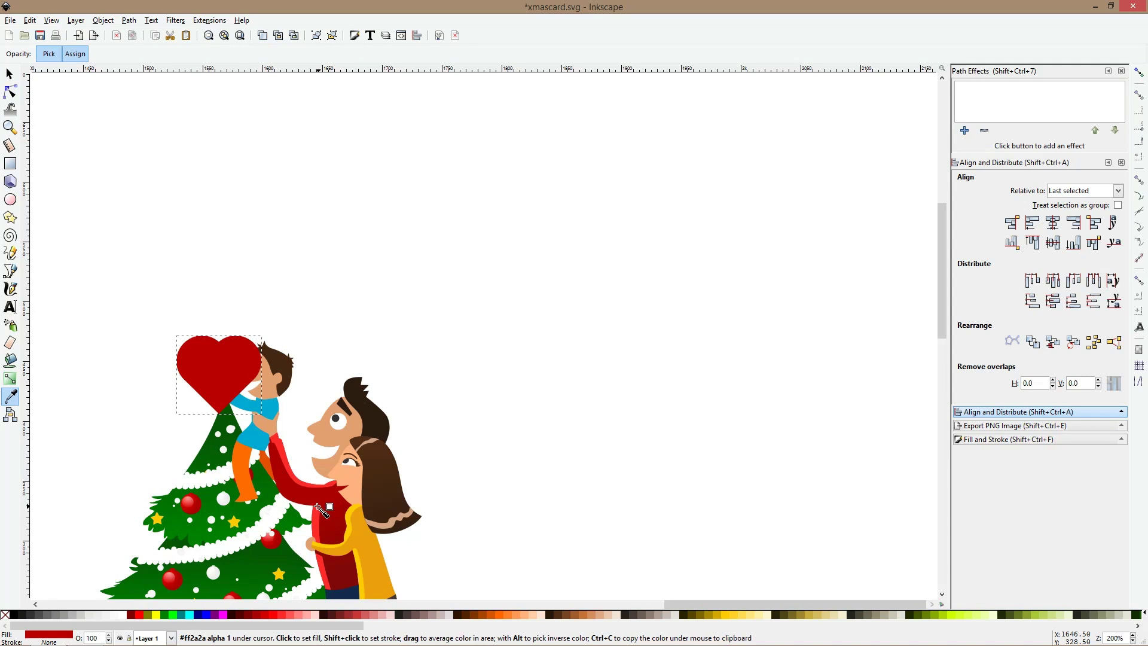
key("s")
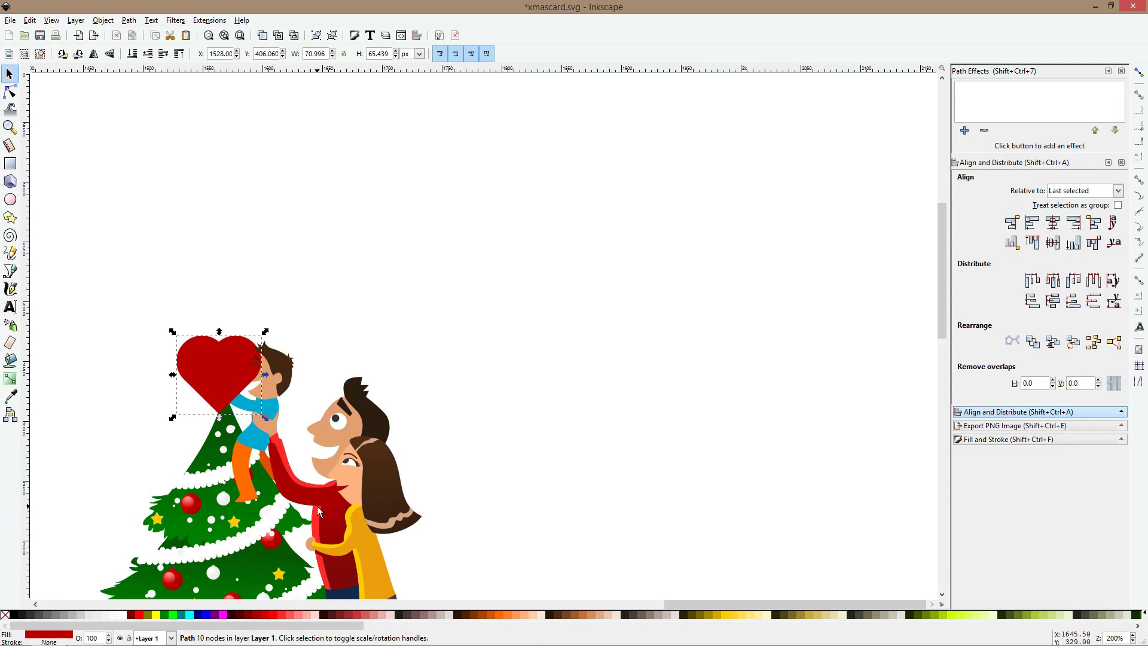
key("Page_Down")
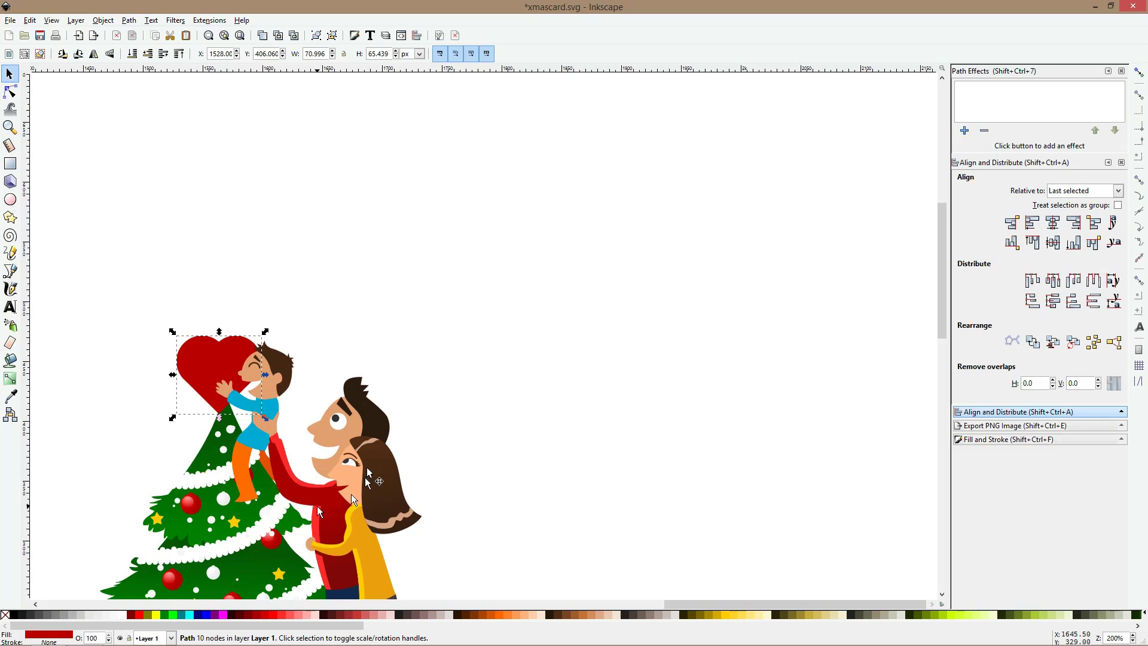
scroll(367, 472, "down", 2)
scroll(231, 320, "up", 2)
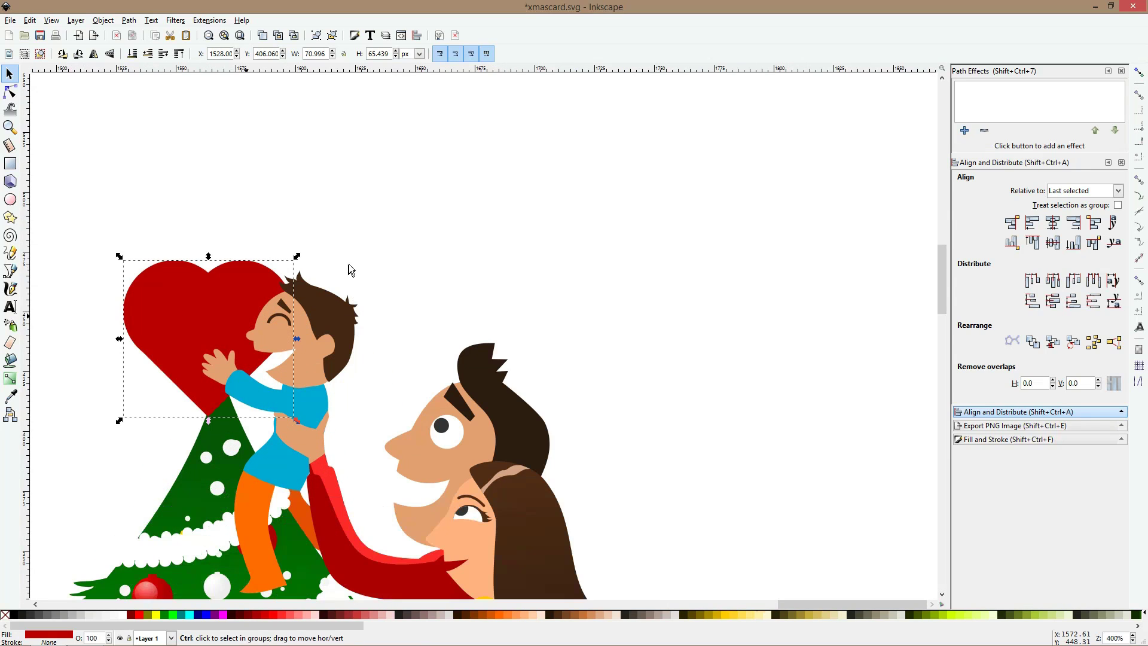
- Shrink the heart, tilt it slightly counterclockwise and position it against the boy's hand
left_click_drag(299, 259, 245, 280)
left_click(248, 300)
left_click_drag(219, 343, 237, 344)
- Duplicate the boy's blue sleeve, rotate the copy slightly clockwise and shift it up toward his face
left_click(260, 390, "ctrl")
scroll(260, 390, "up", 3)
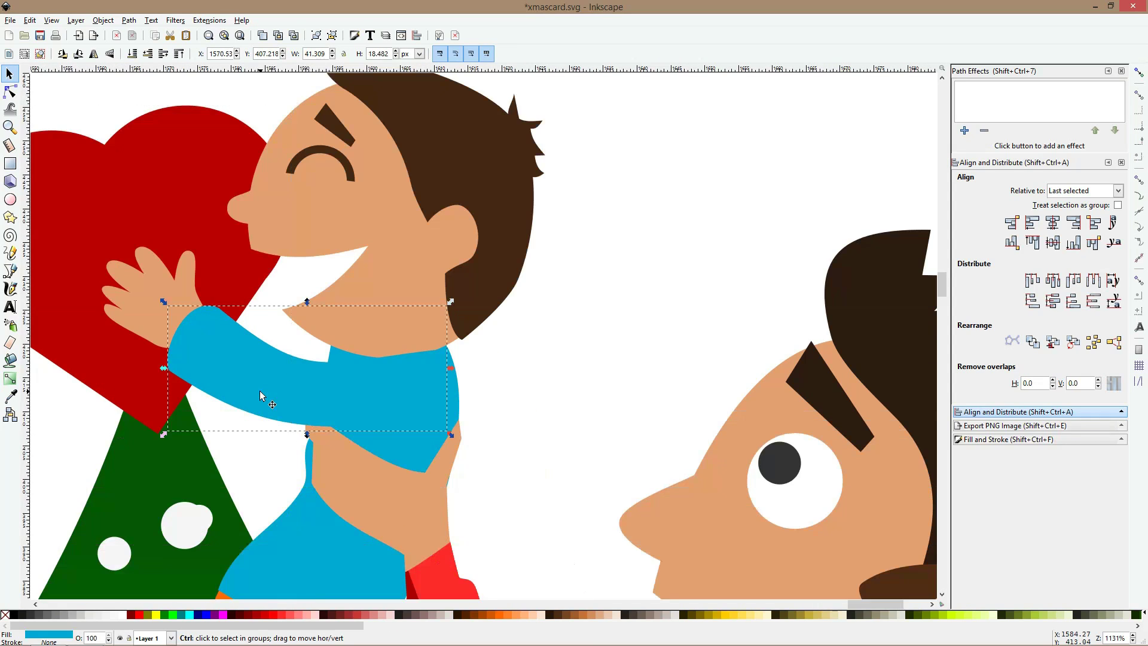
left_click(259, 390, "ctrl")
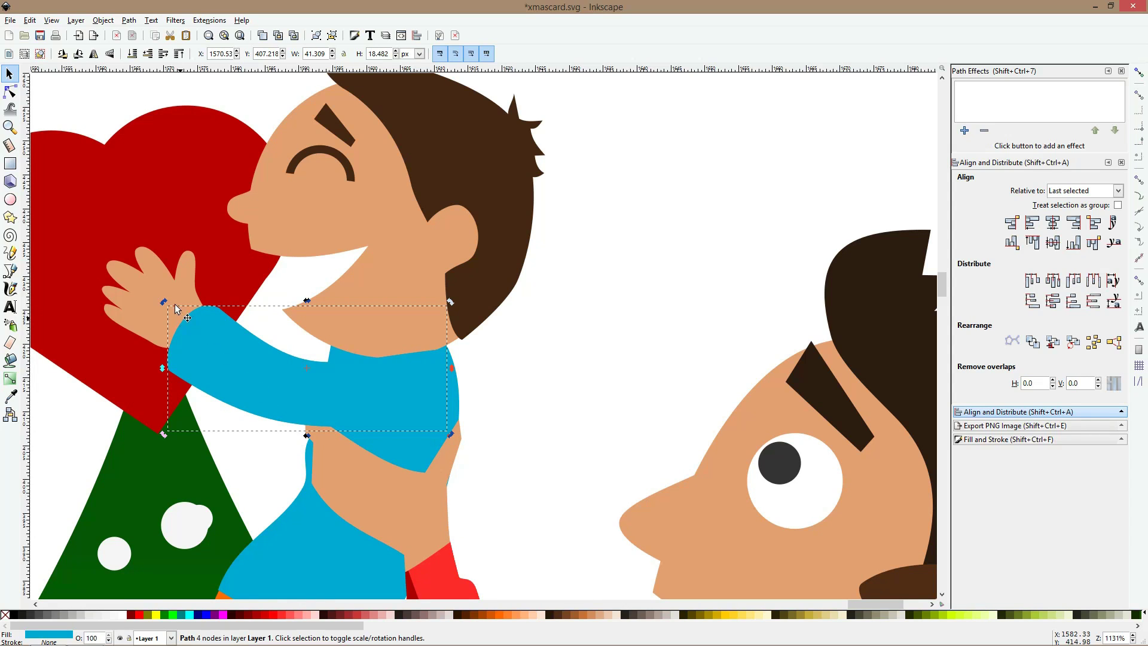
left_click_drag(167, 302, 200, 285)
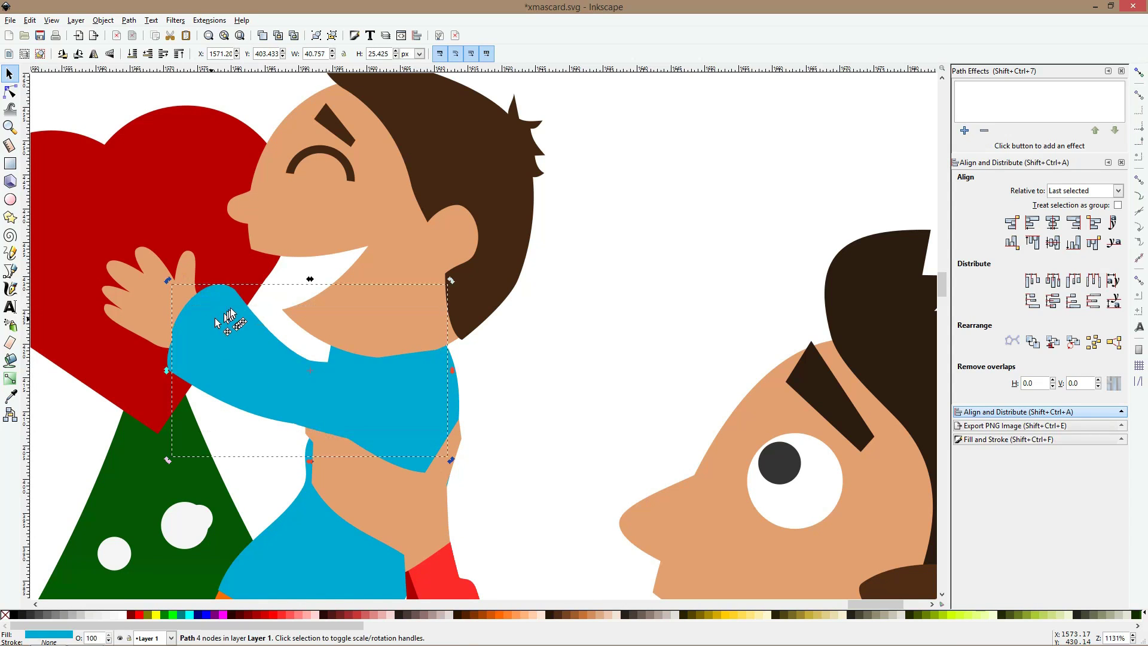
left_click_drag(217, 323, 235, 304)
- Adjust the copied sleeve's shoulder nodes and upper curve so its end fits inside the boy's shirt
left_click(10, 91)
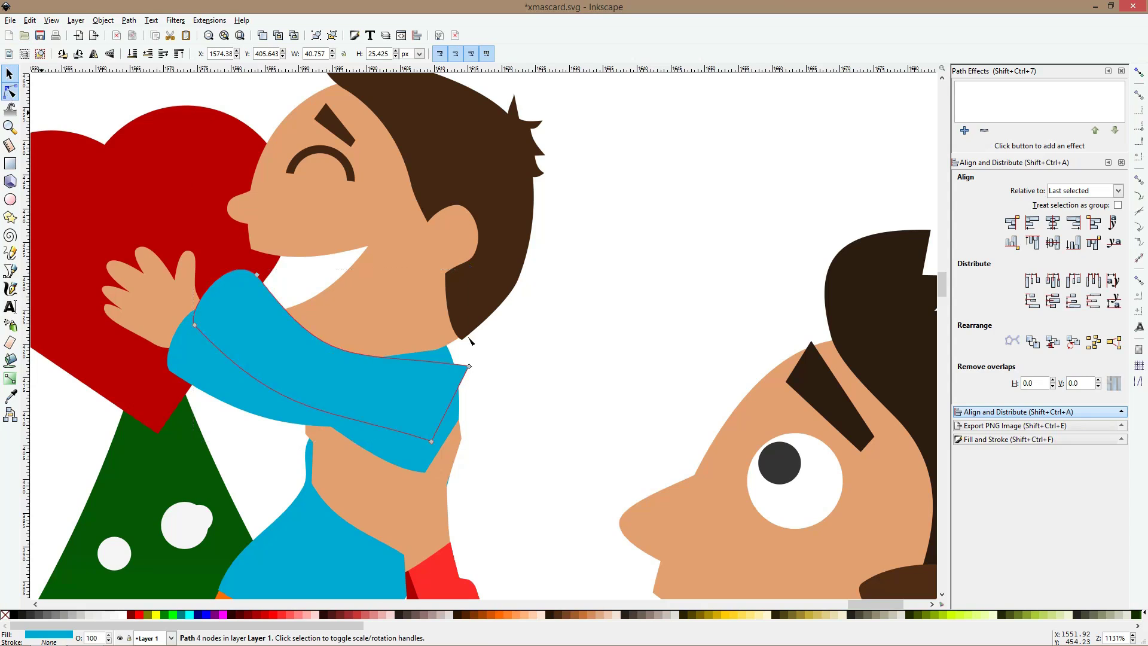
left_click_drag(469, 366, 434, 363)
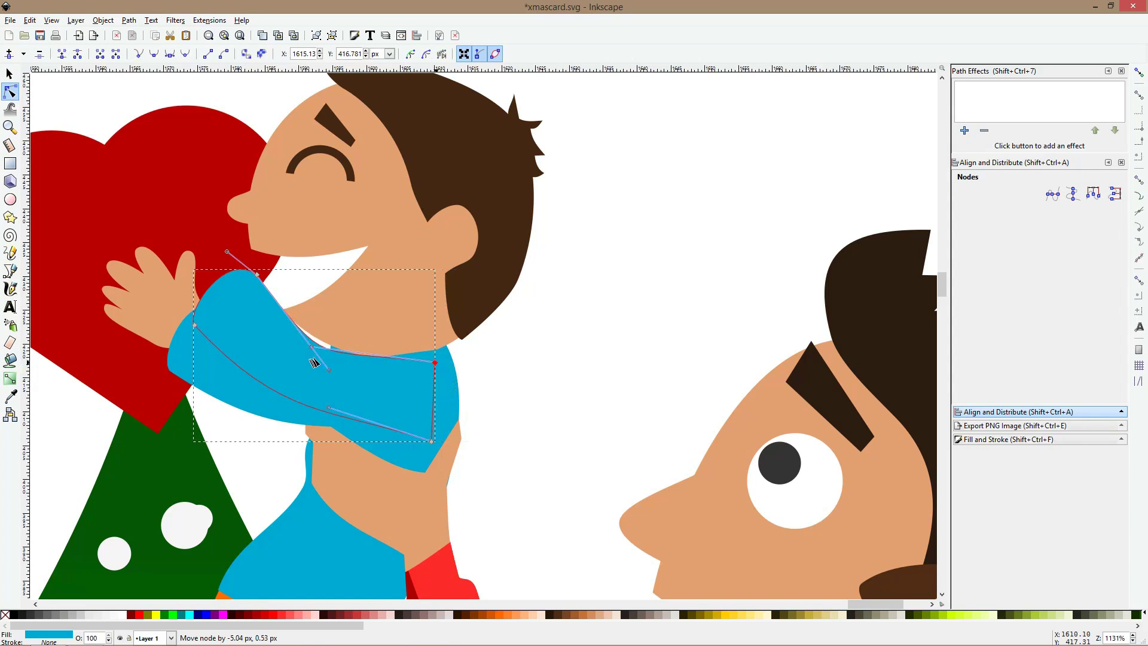
left_click_drag(327, 348, 329, 342)
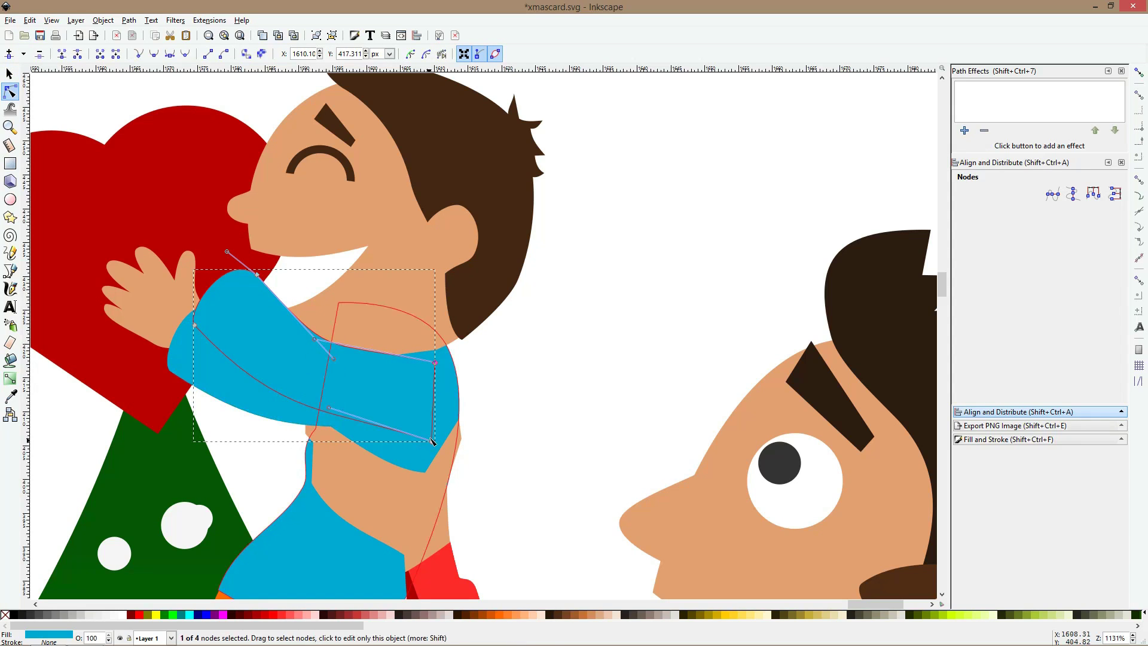
left_click_drag(433, 440, 435, 422)
key("s")
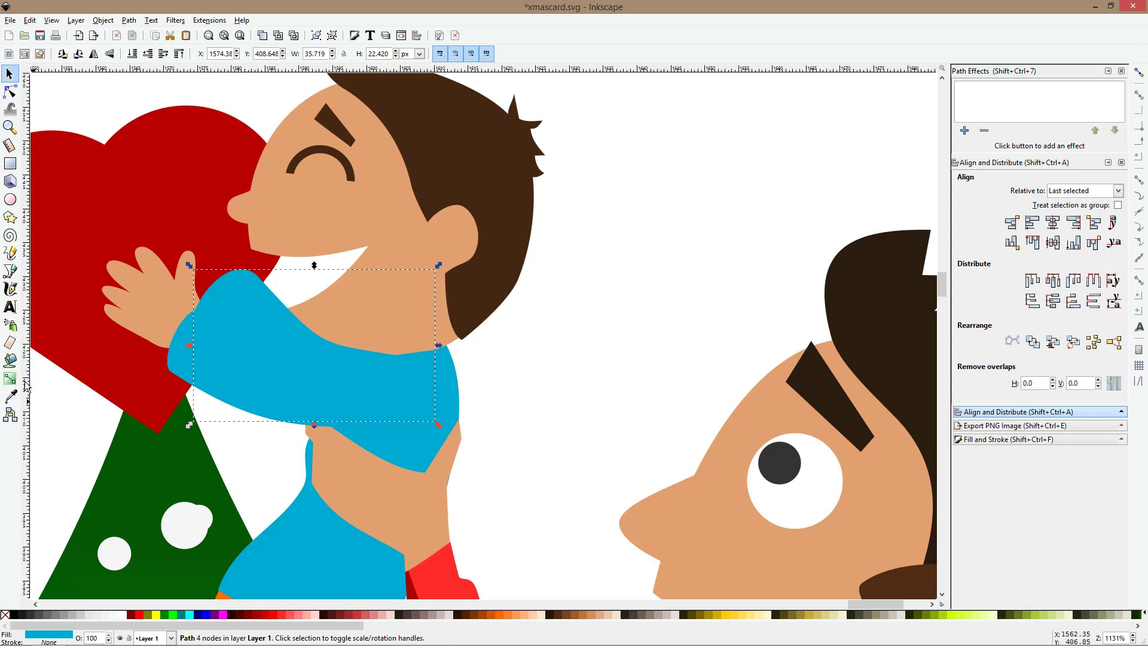
- Fill the copied sleeve with the darker teal #2187A0
left_click(11, 396)
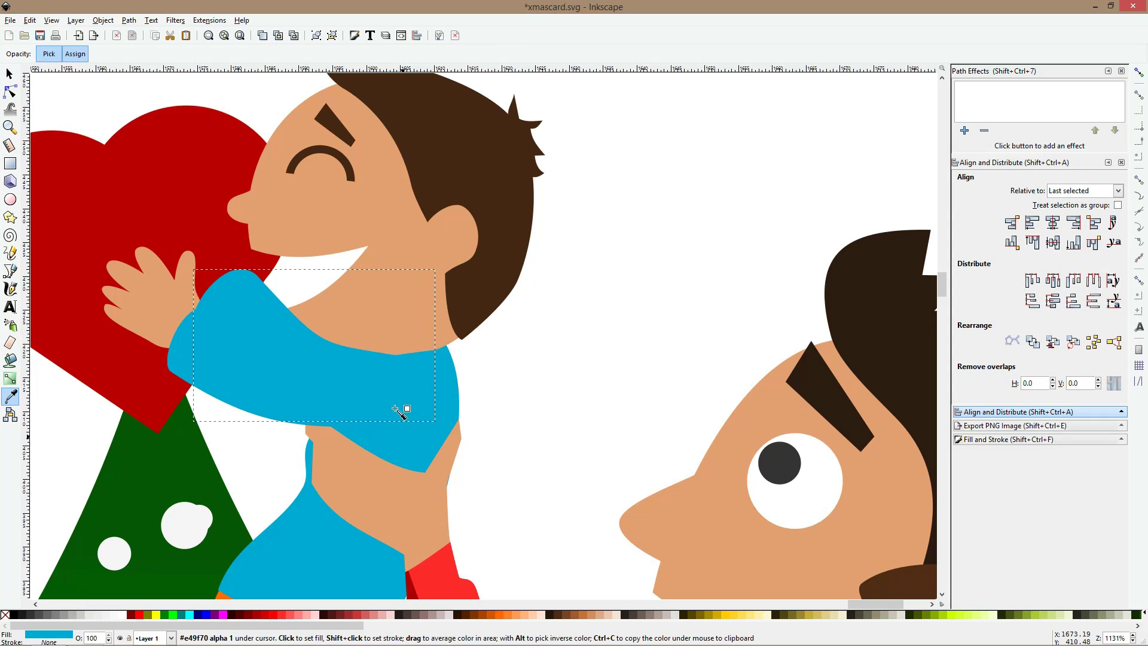
key("ctrl+shift+f")
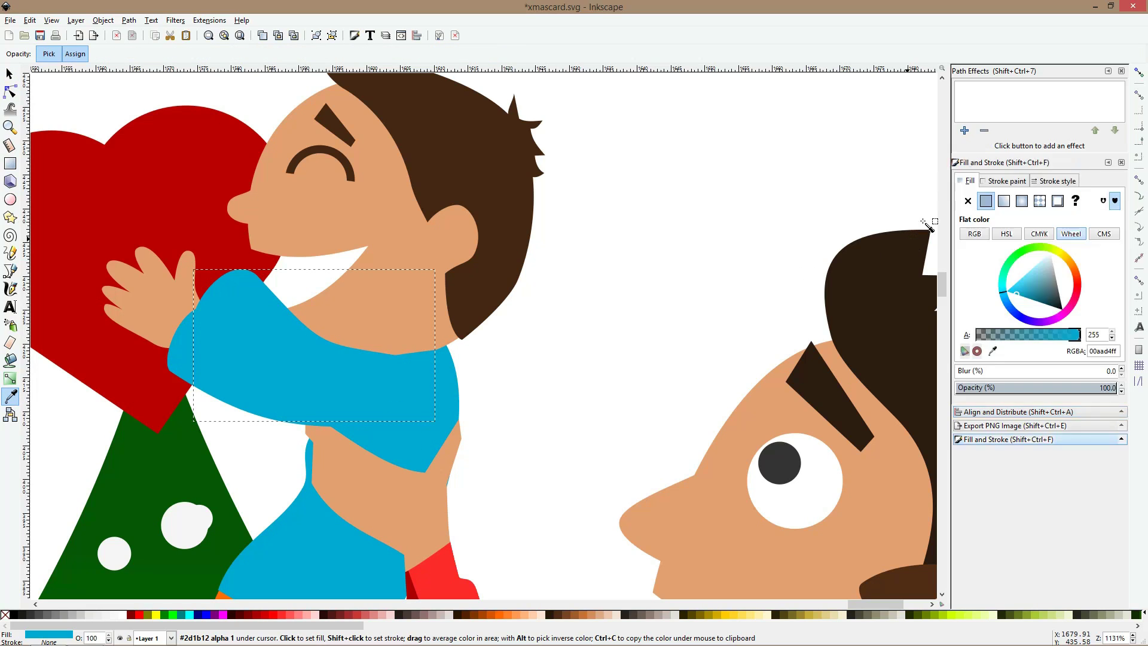
left_click(1034, 292)
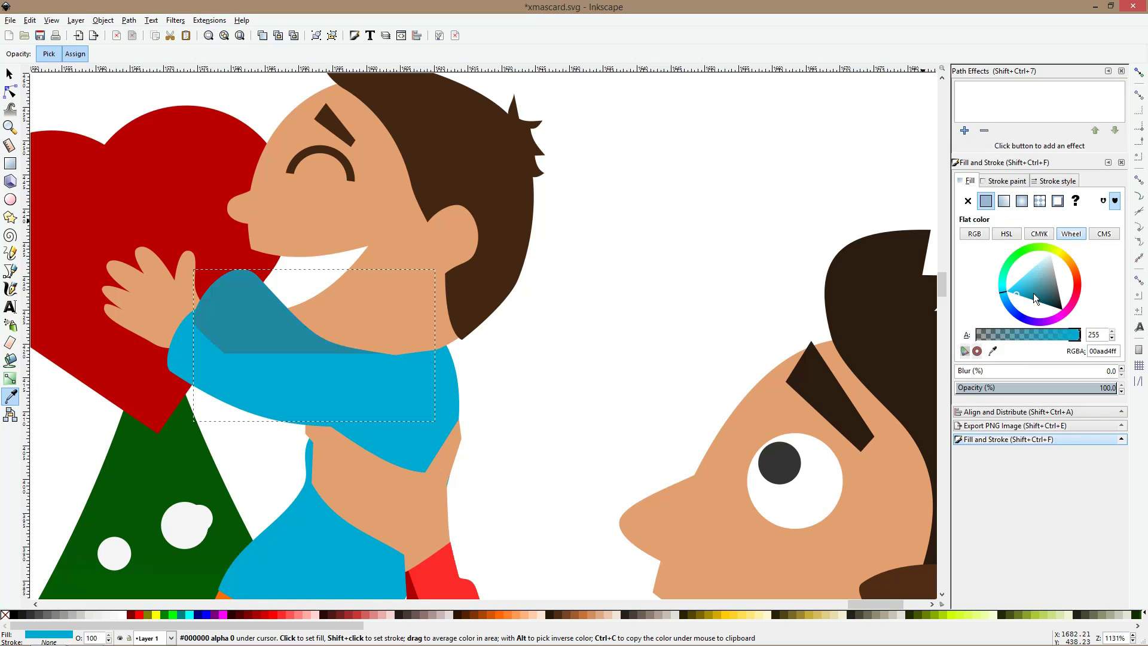
left_click(9, 75)
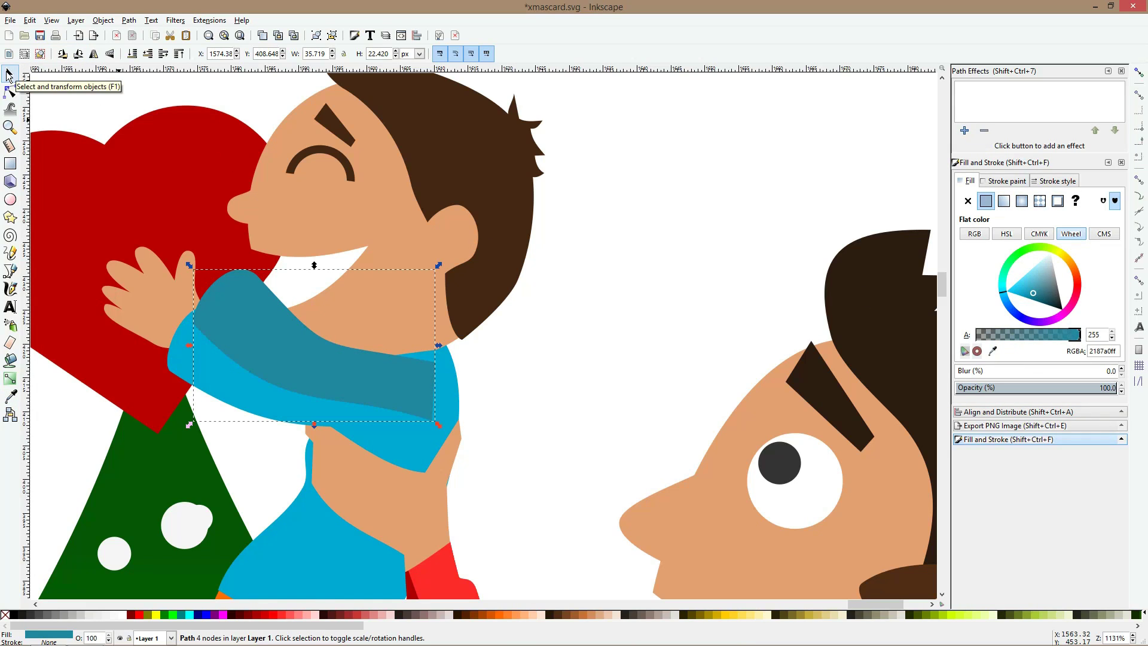
- Lower the dark teal sleeve behind the boy's front arm, head, the heart and his shirt
key("Page_Down")
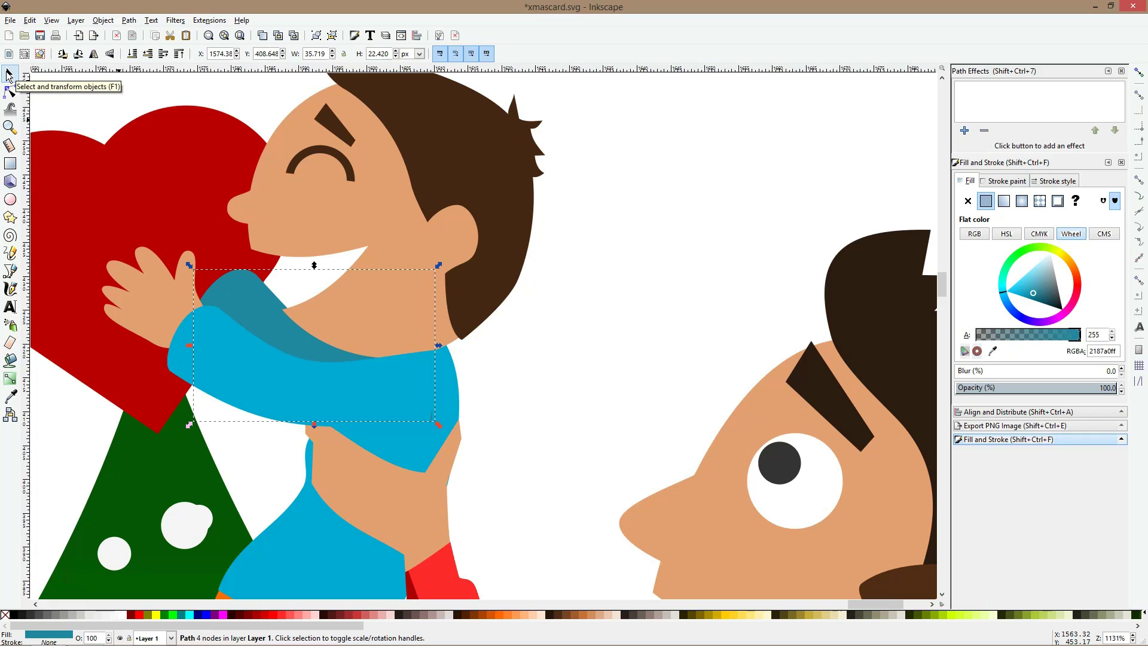
key("Page_Down")
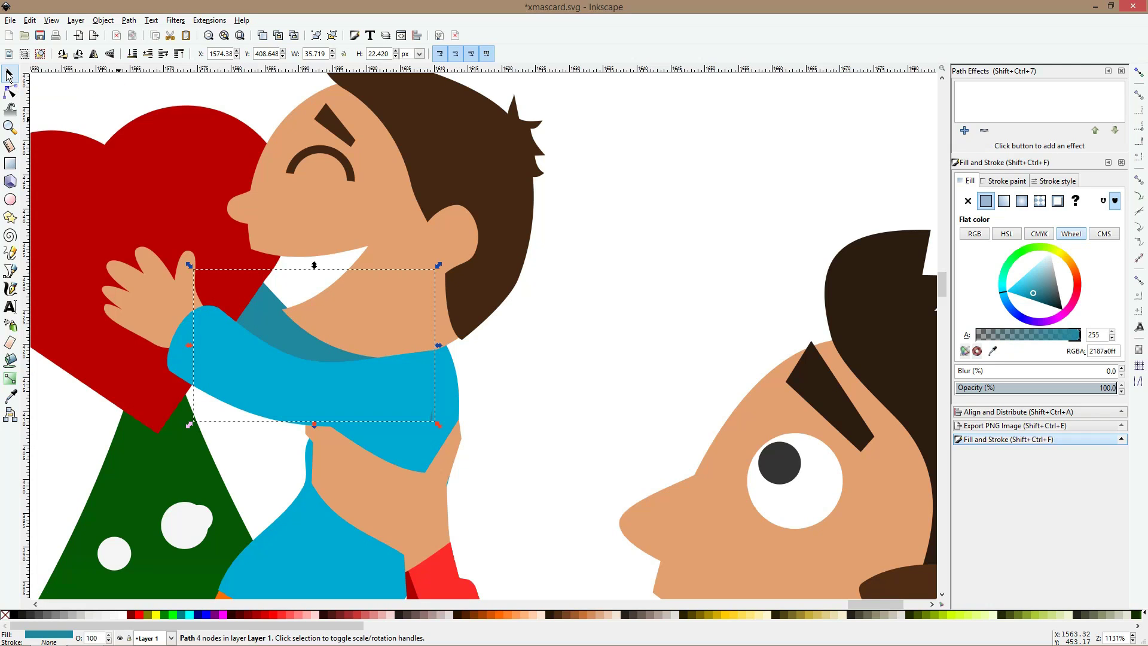
key("Page_Down")
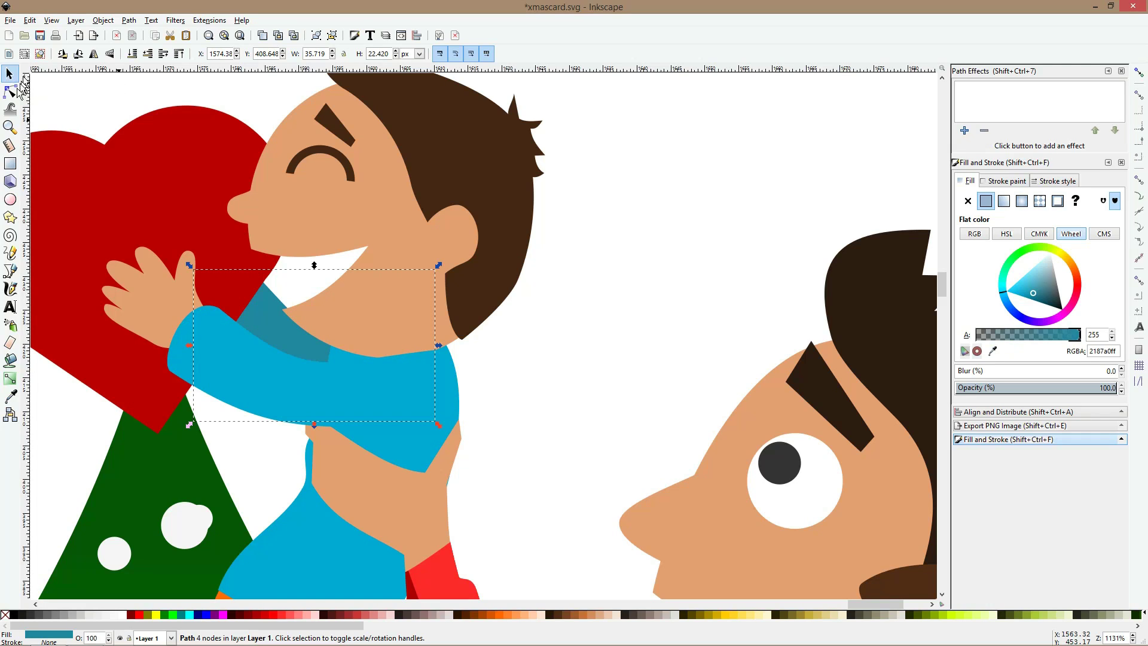
- Move the upper front node of the boy's blue shirt slightly inward and down to reshape its shoulder
left_click(9, 91)
left_click(307, 550)
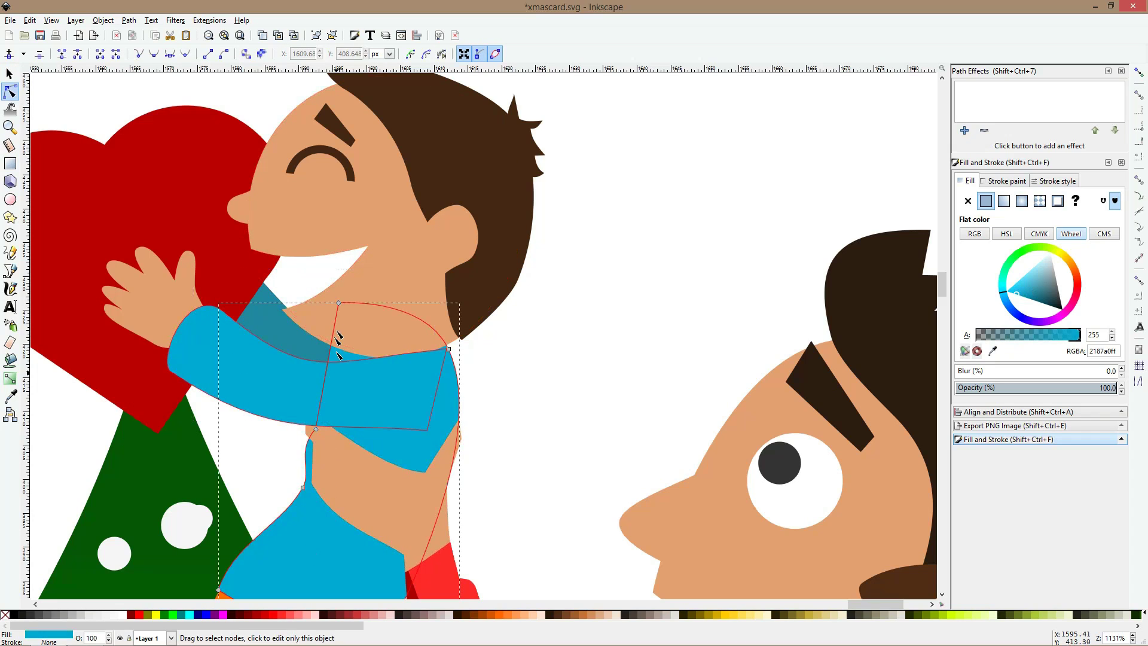
left_click_drag(339, 304, 354, 322)
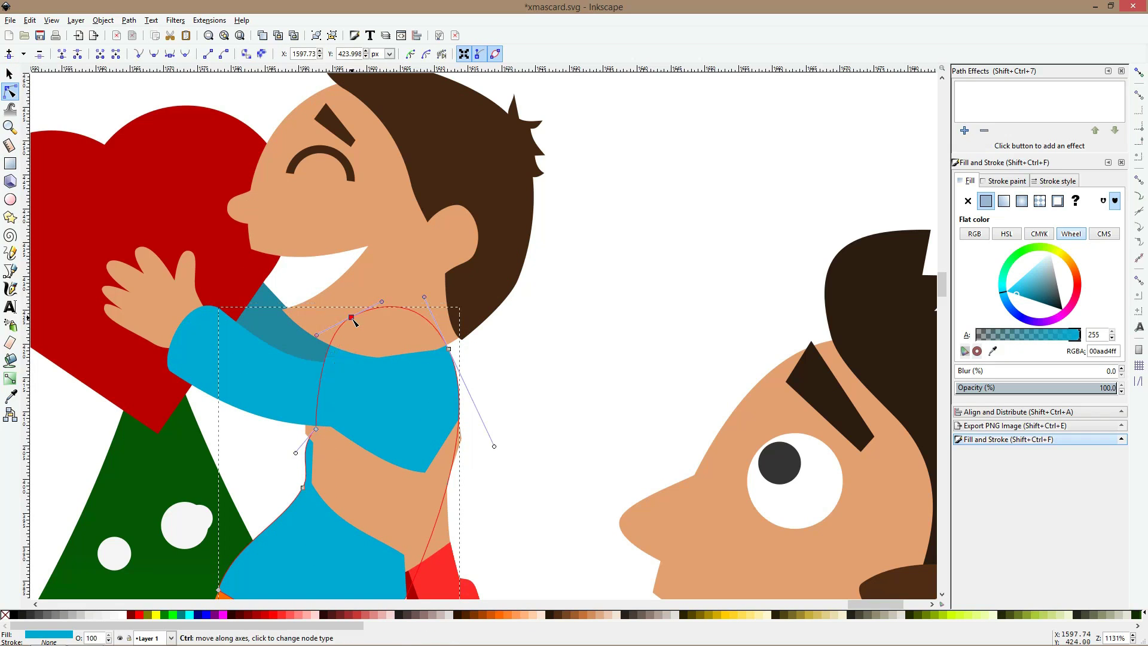
left_click(515, 393)
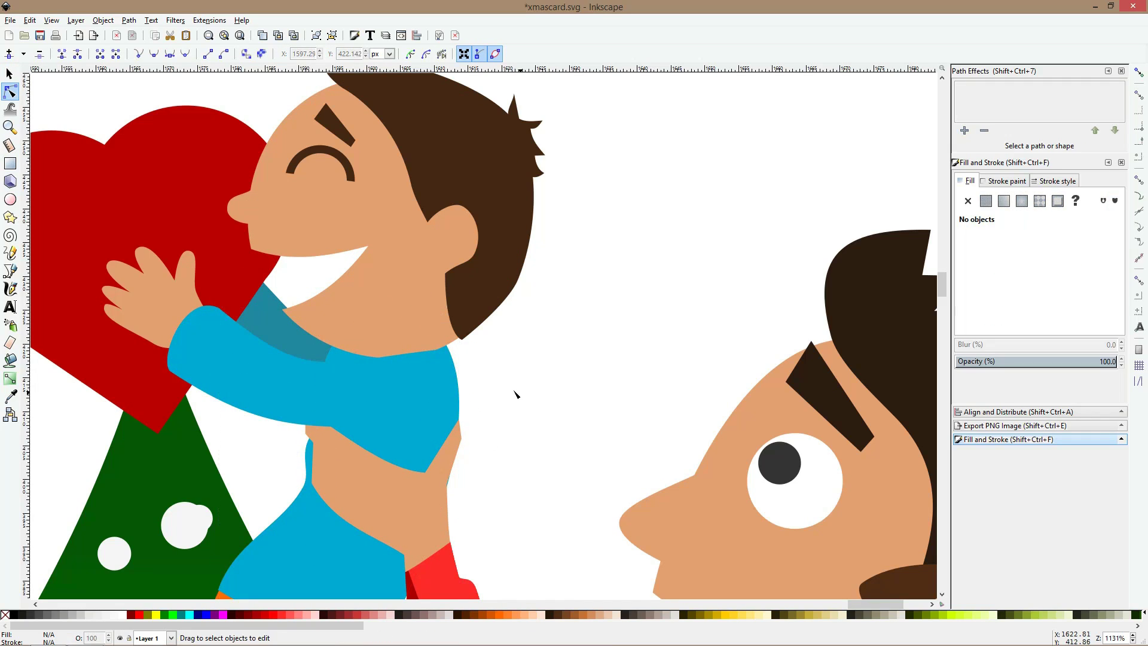
- Give the heart a linear gradient running from bright red #FF0000 down to dark red #AA0000 at its lower tip
scroll(515, 393, "down", 4)
left_click(397, 357)
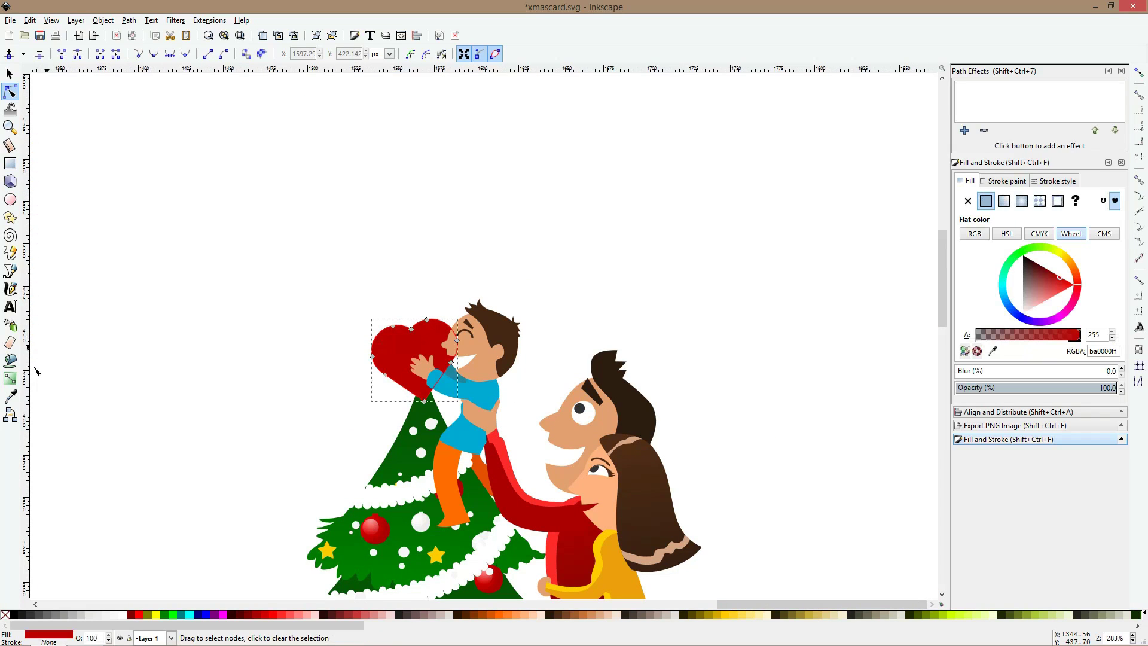
left_click(12, 379)
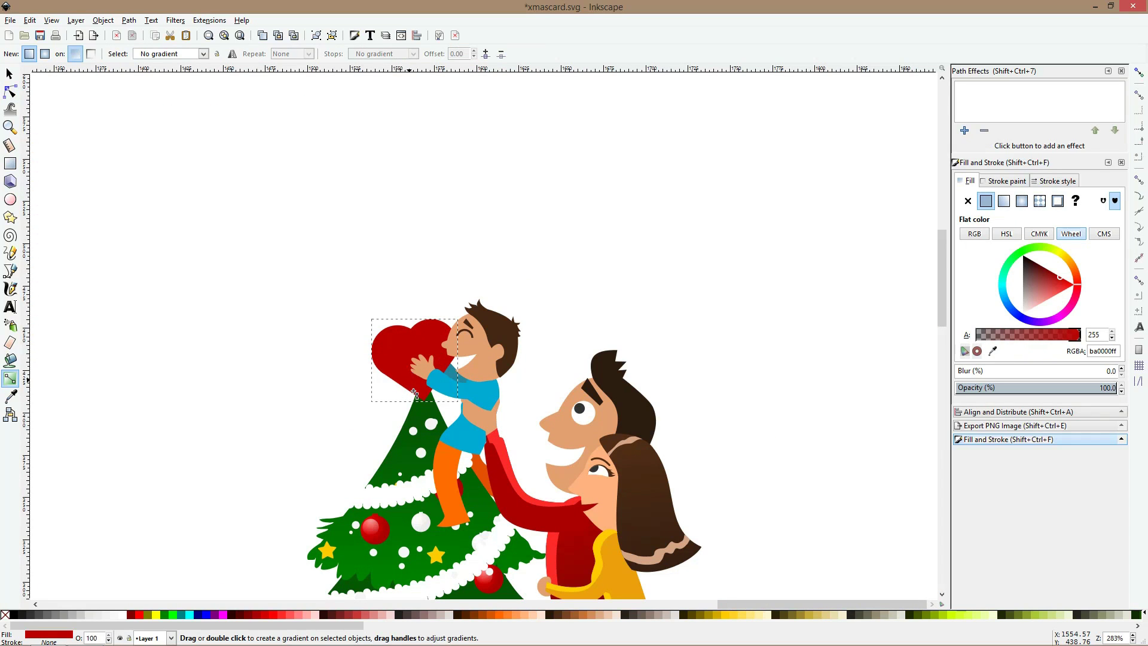
left_click_drag(399, 347, 414, 392)
left_click(11, 397)
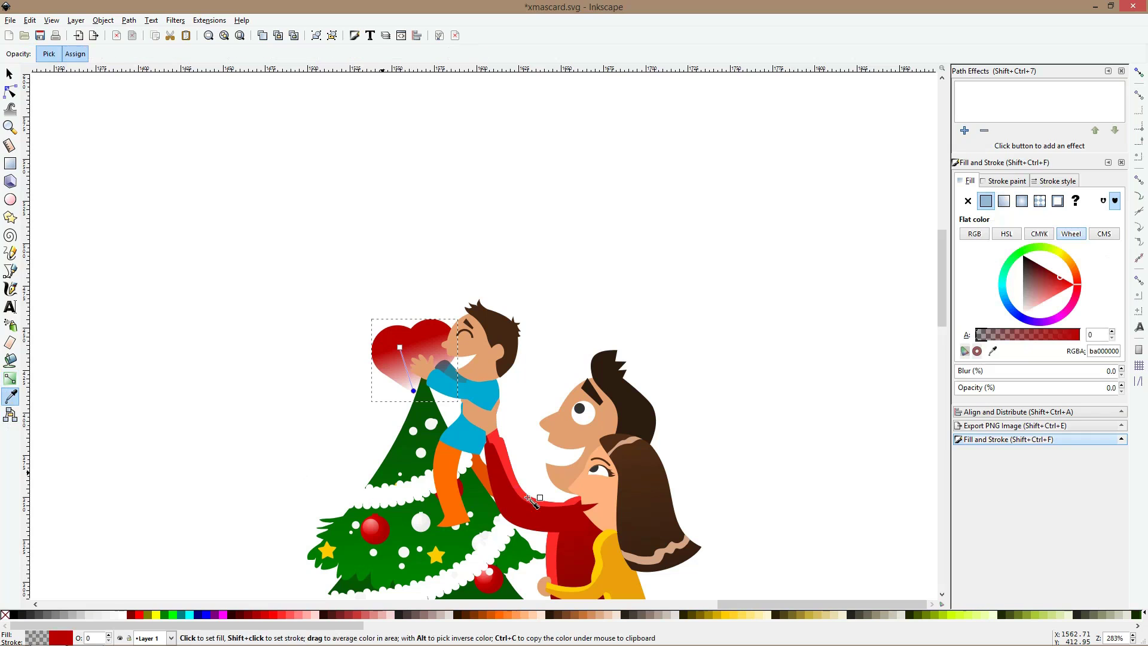
left_click(555, 514)
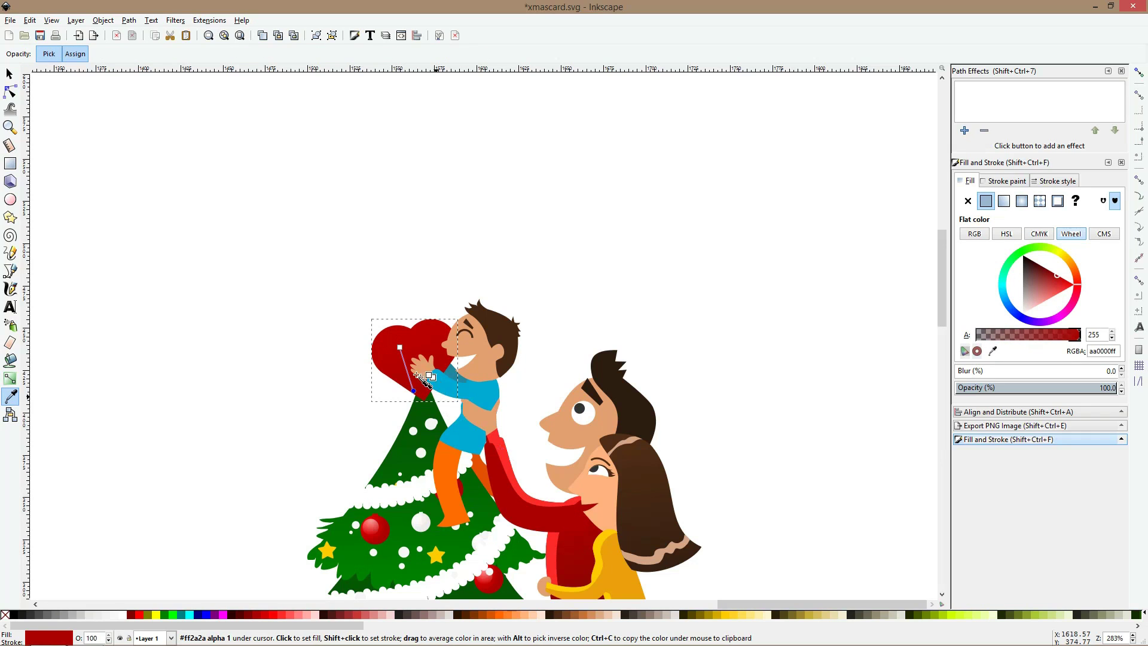
left_click(141, 615)
left_click_drag(414, 392, 425, 390)
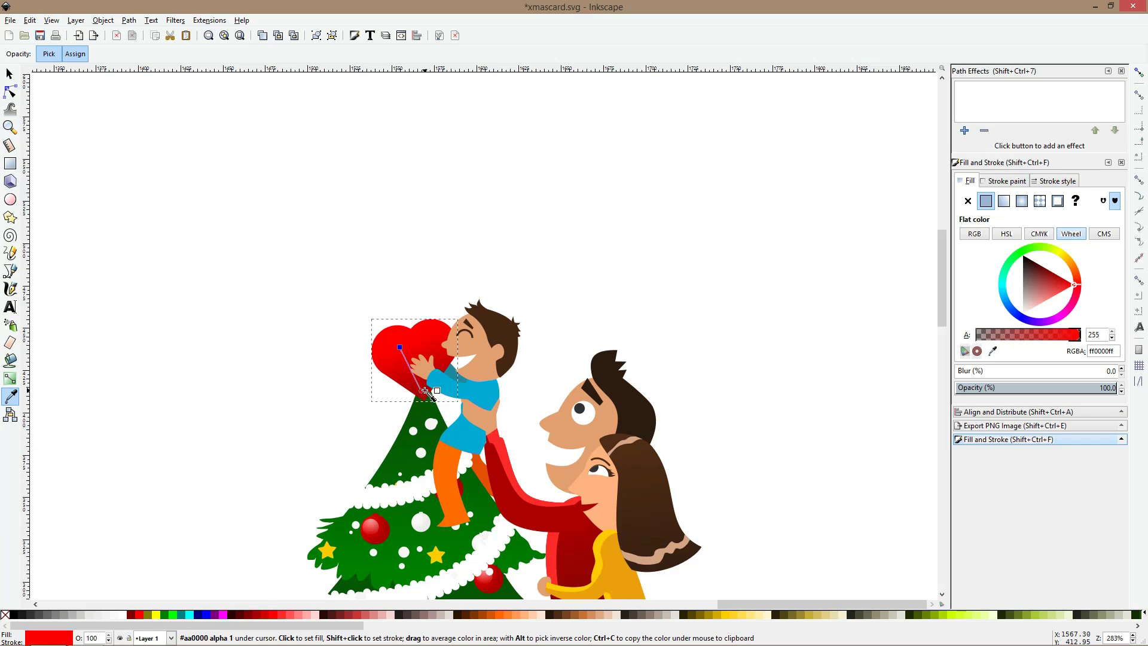
key("s")
left_click(338, 389)
- Scale the treetop heart down to about 46.5 by 44.3 px and deselect it
left_click(400, 358)
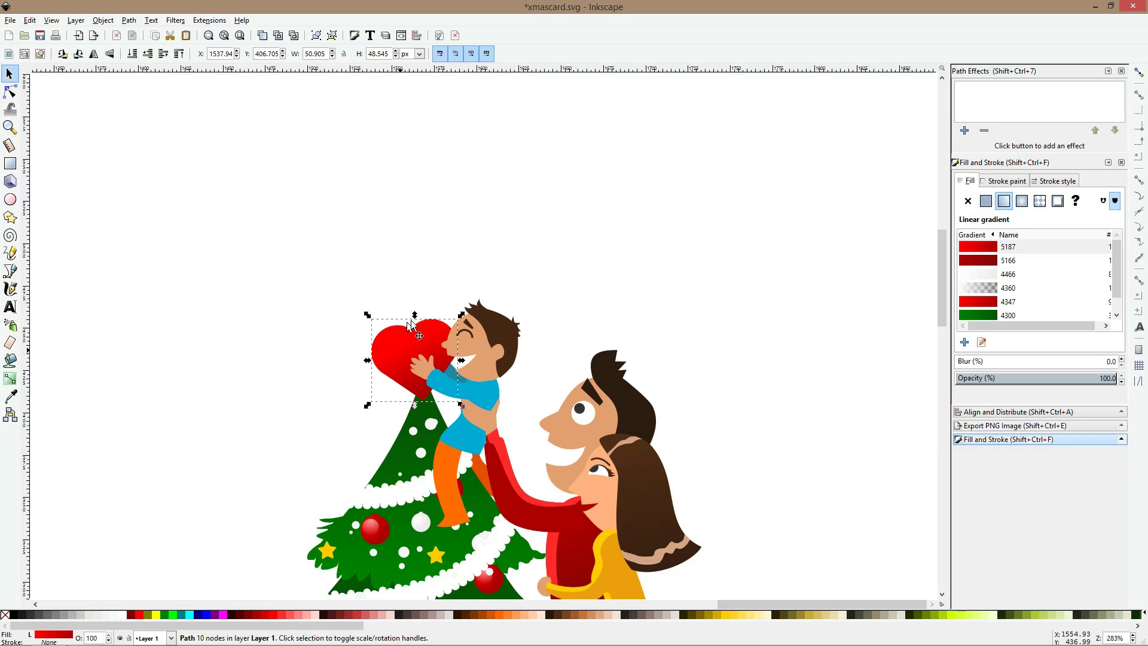
left_click_drag(416, 318, 391, 345)
left_click(501, 386)
scroll(501, 385, "down", 3)
scroll(501, 386, "down", 6)
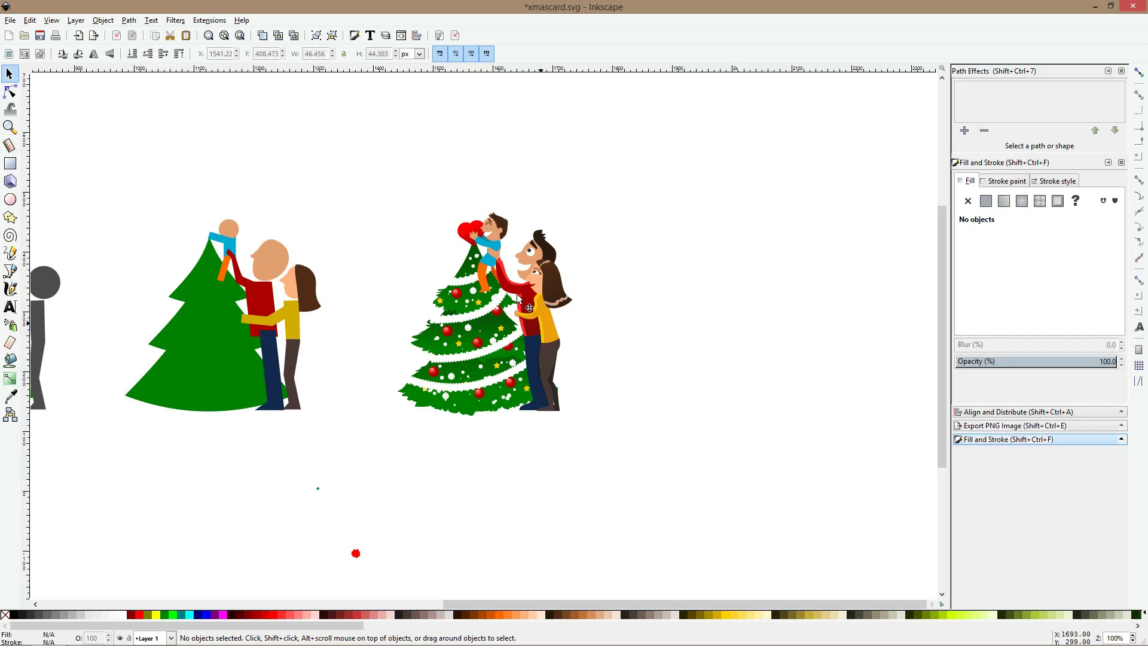
- Duplicate the boy's blue shirt, raise the copy to the top and fill it with the averaged mid-blue #109ABD
scroll(485, 260, "up", 2, "ctrl")
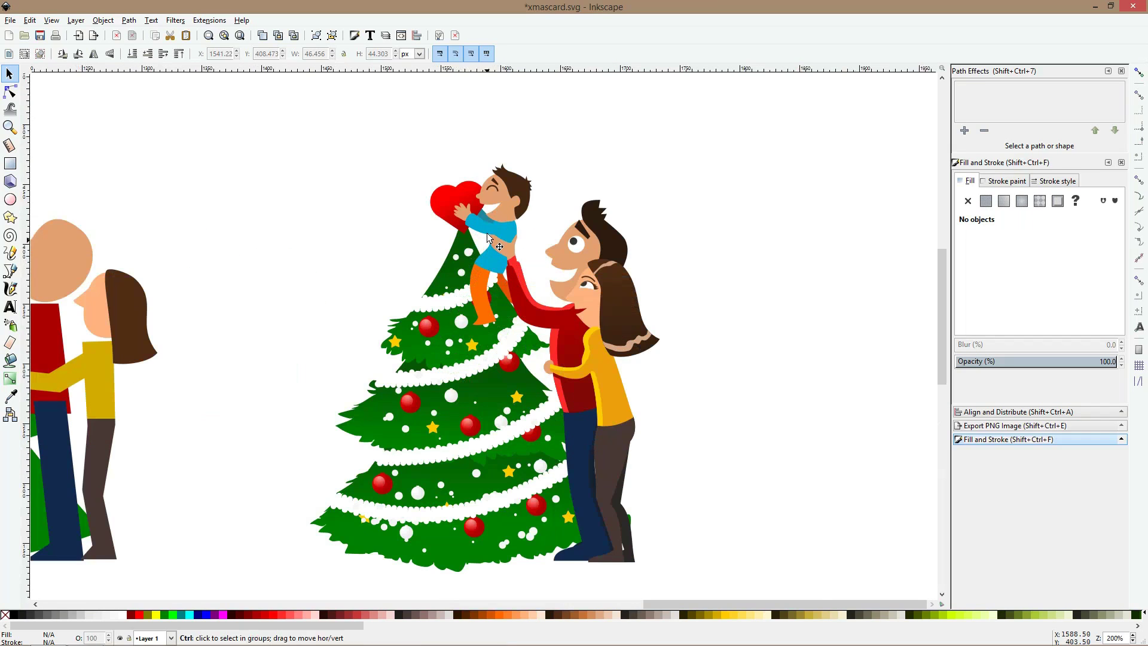
scroll(487, 236, "up", 4, "ctrl")
left_click(496, 327, "ctrl")
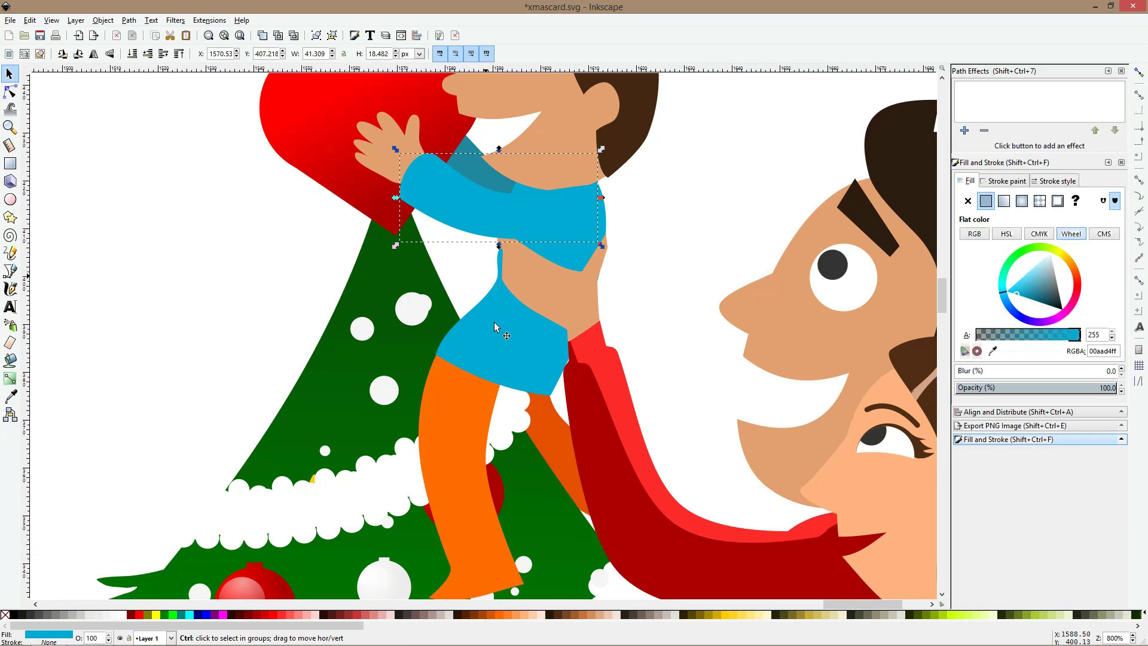
left_click(495, 327, "ctrl+shift")
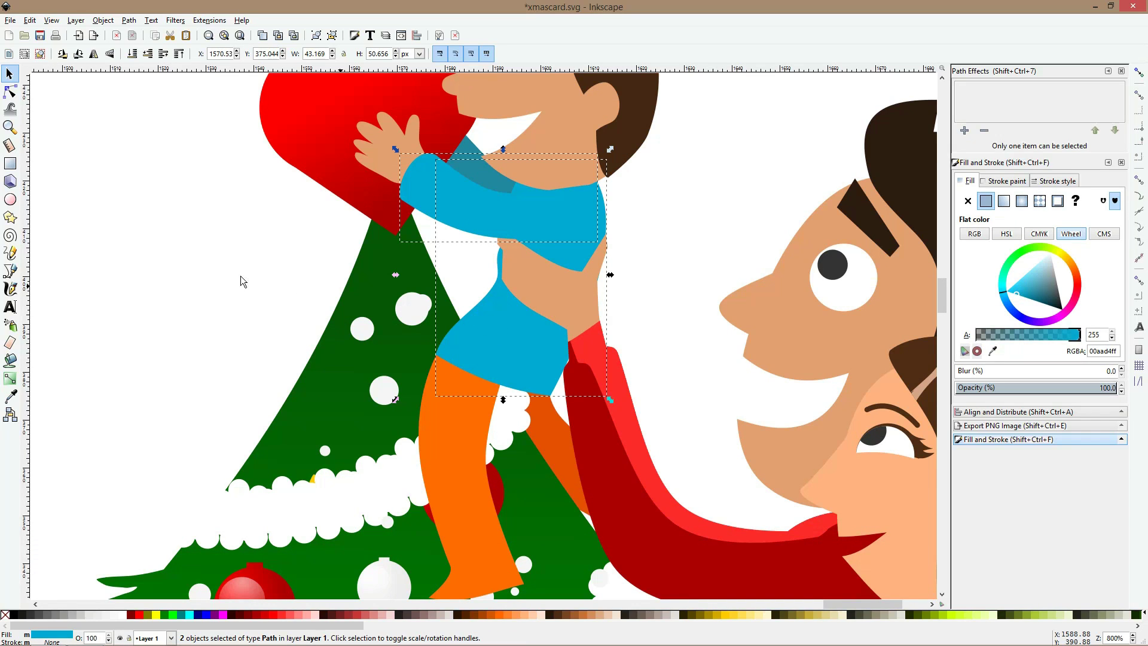
left_click(495, 327, "ctrl")
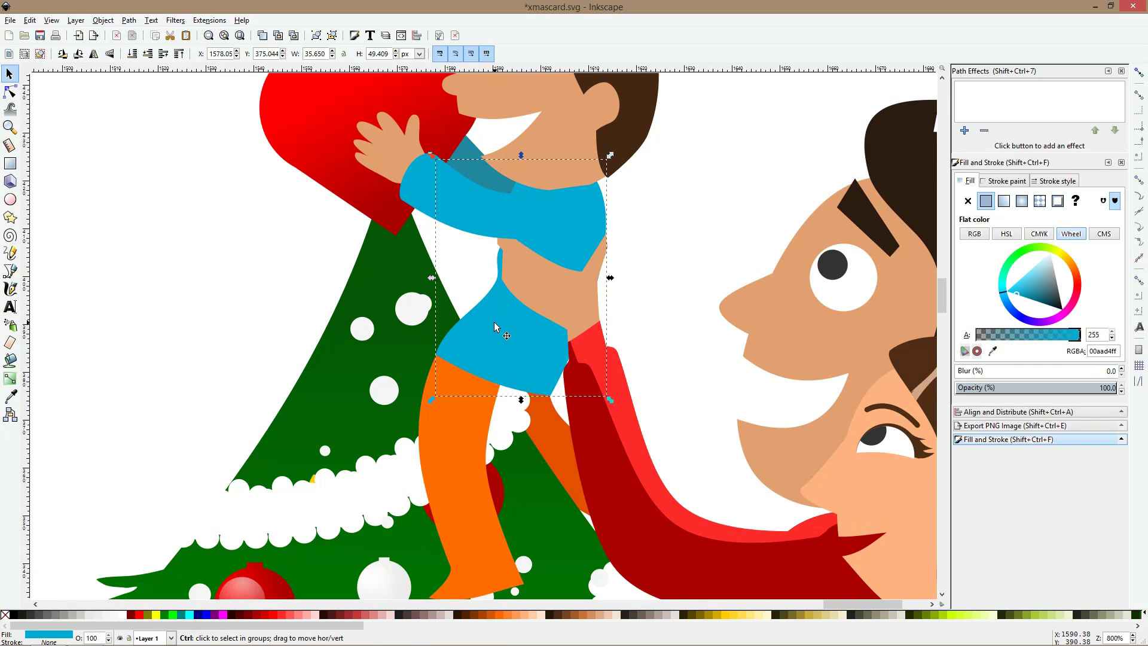
key("Home")
left_click(11, 396)
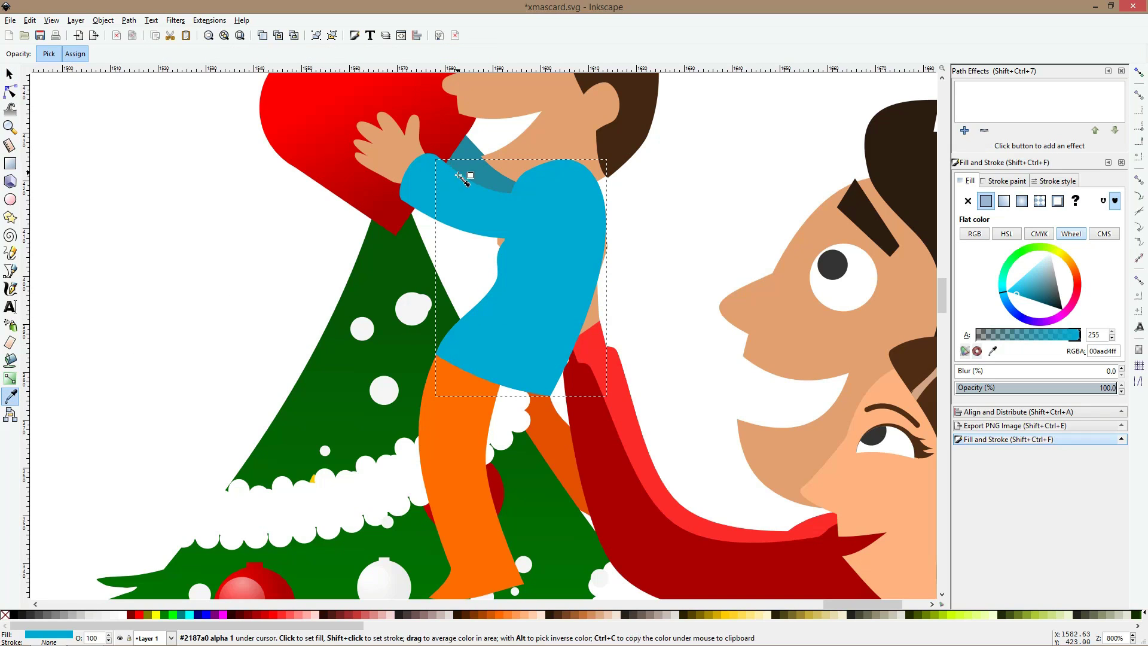
left_click_drag(458, 174, 468, 184)
key("s")
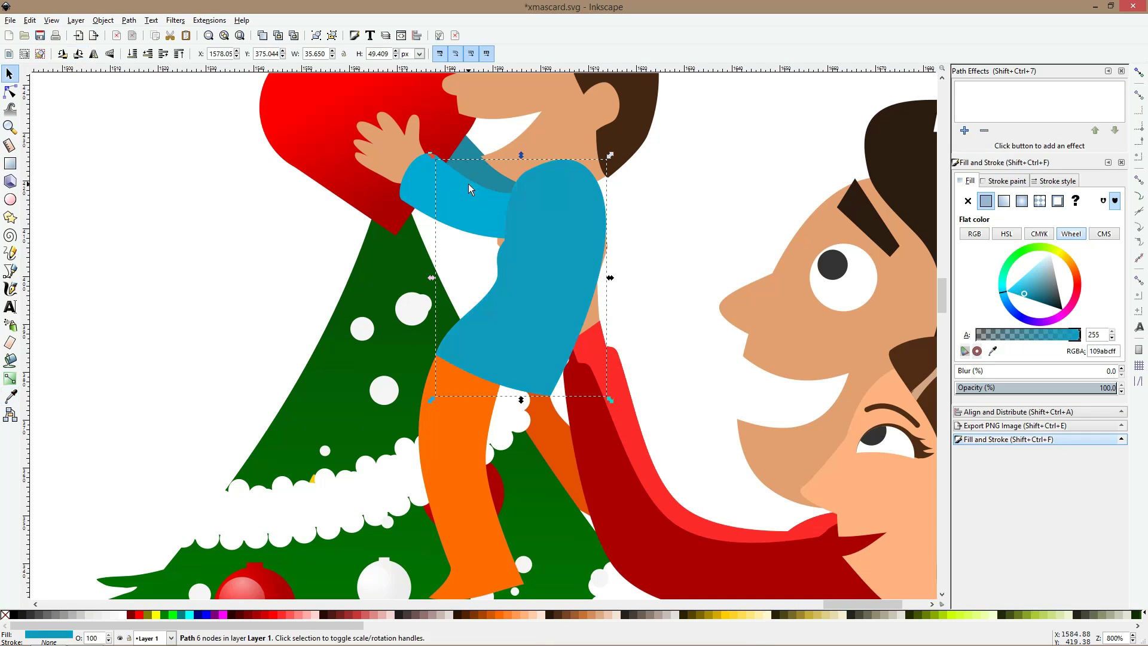
- Subtract a maroon shirt duplicate shifted toward the tree from the mid-blue copy, and lower the remaining shadow behind the arm and hands
left_click(338, 614)
left_click_drag(549, 247, 498, 241)
left_click(593, 250, "shift")
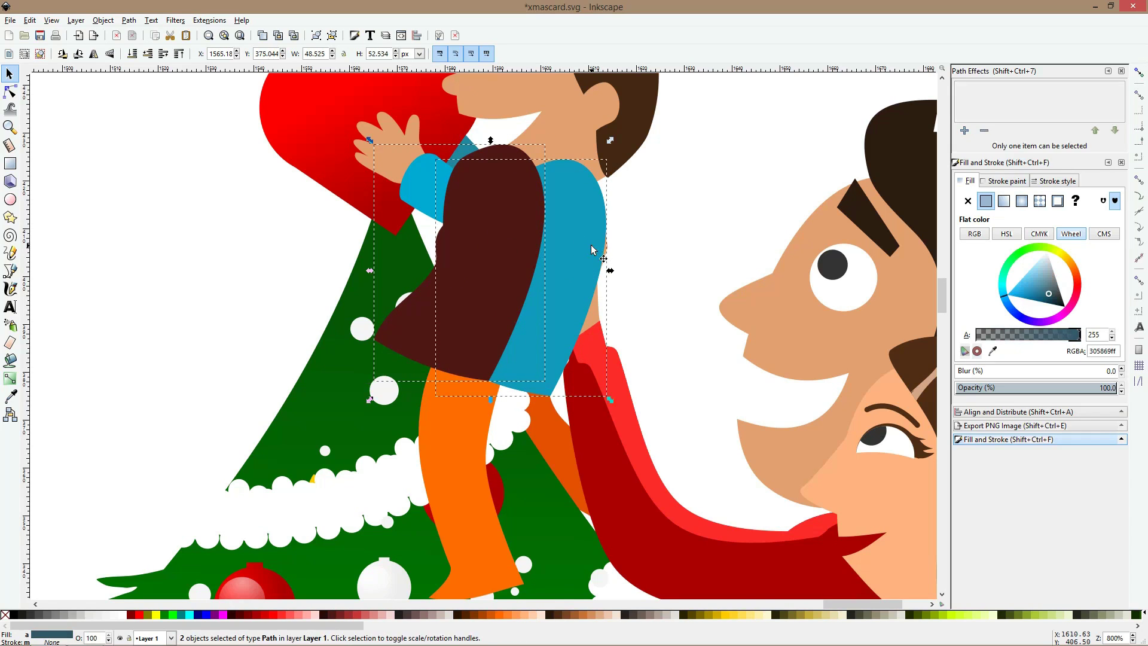
key("ctrl+minus")
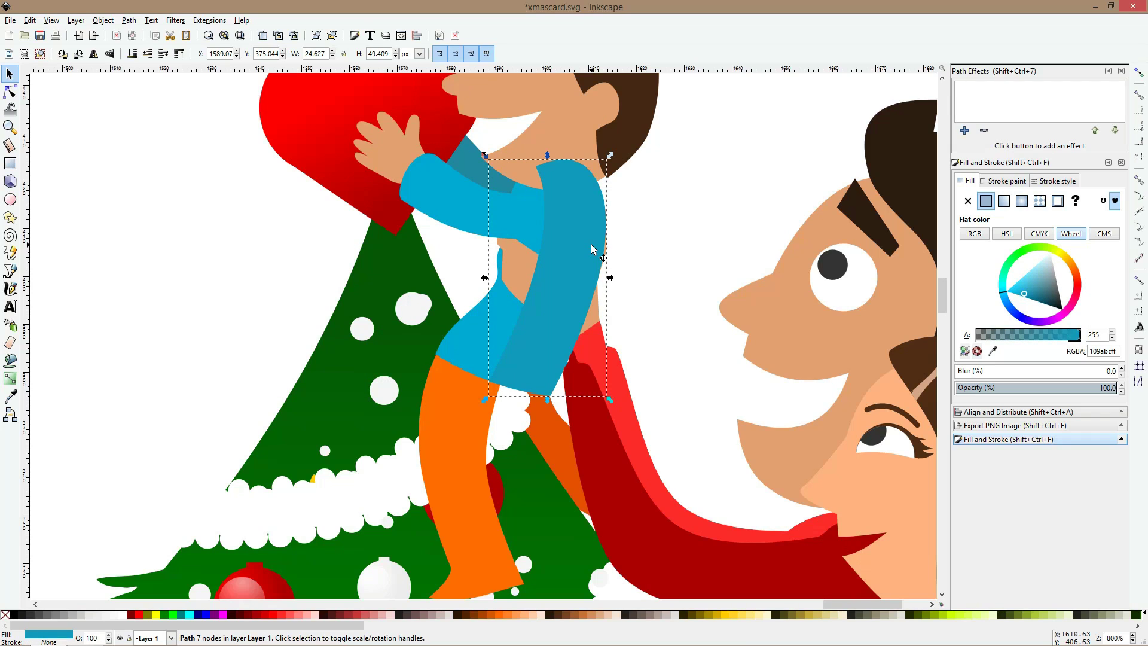
key("Page_Down")
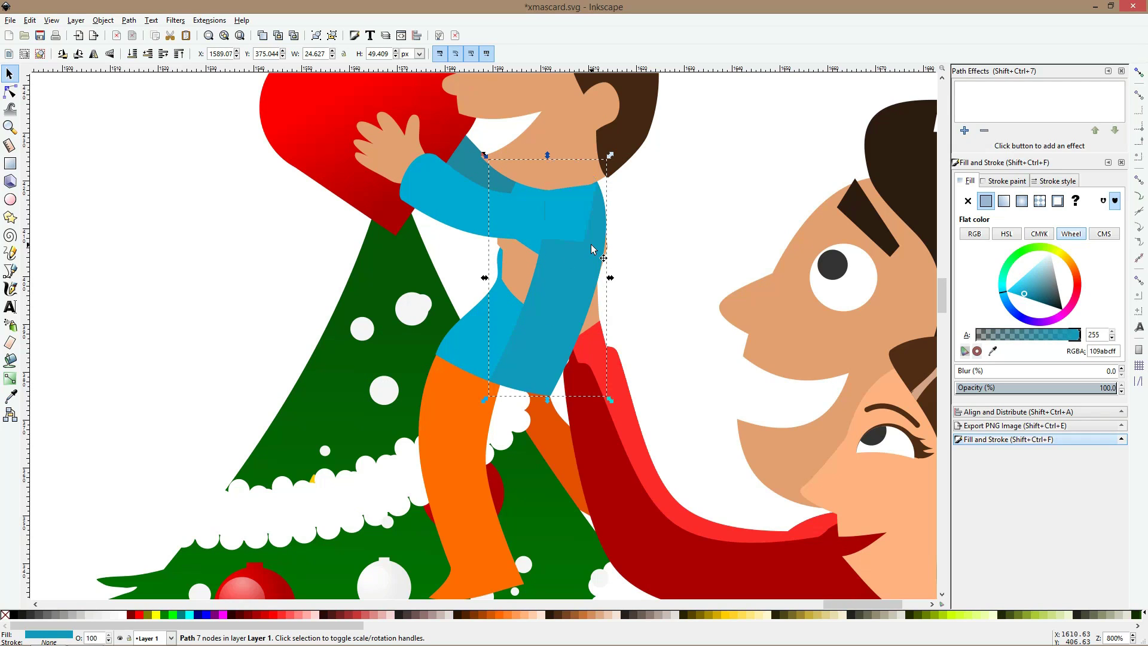
key("Page_Down")
- Duplicate the boy's front sleeve and fill the copy with the shirt shadow's mid-blue #109ABD
left_click(592, 250)
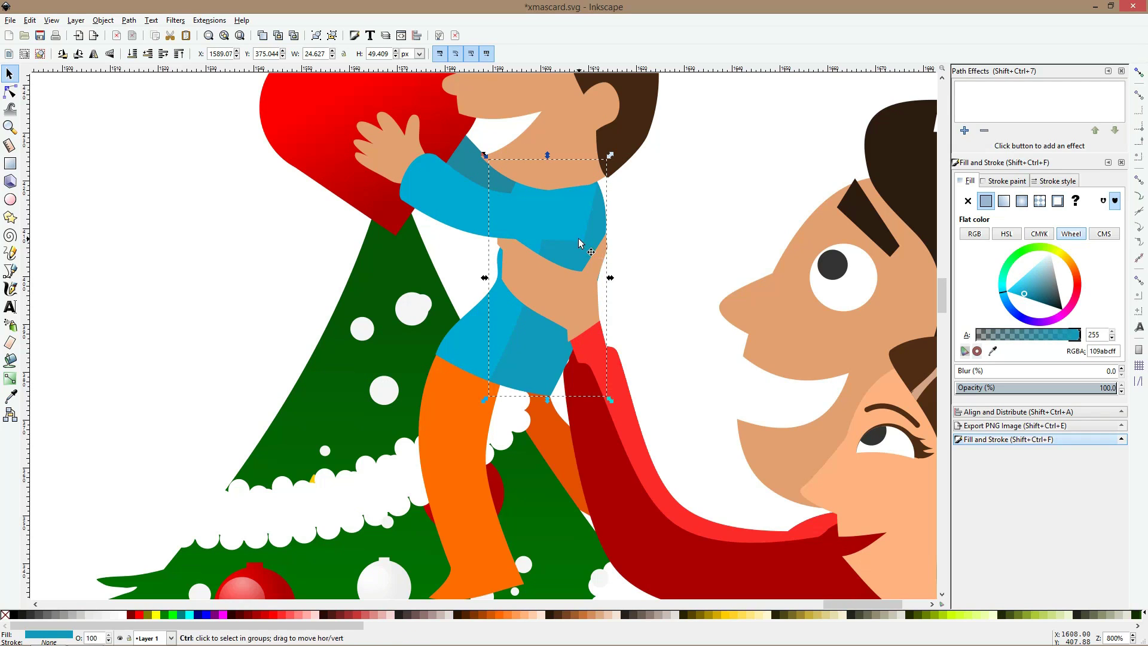
left_click(12, 398)
left_click(458, 174)
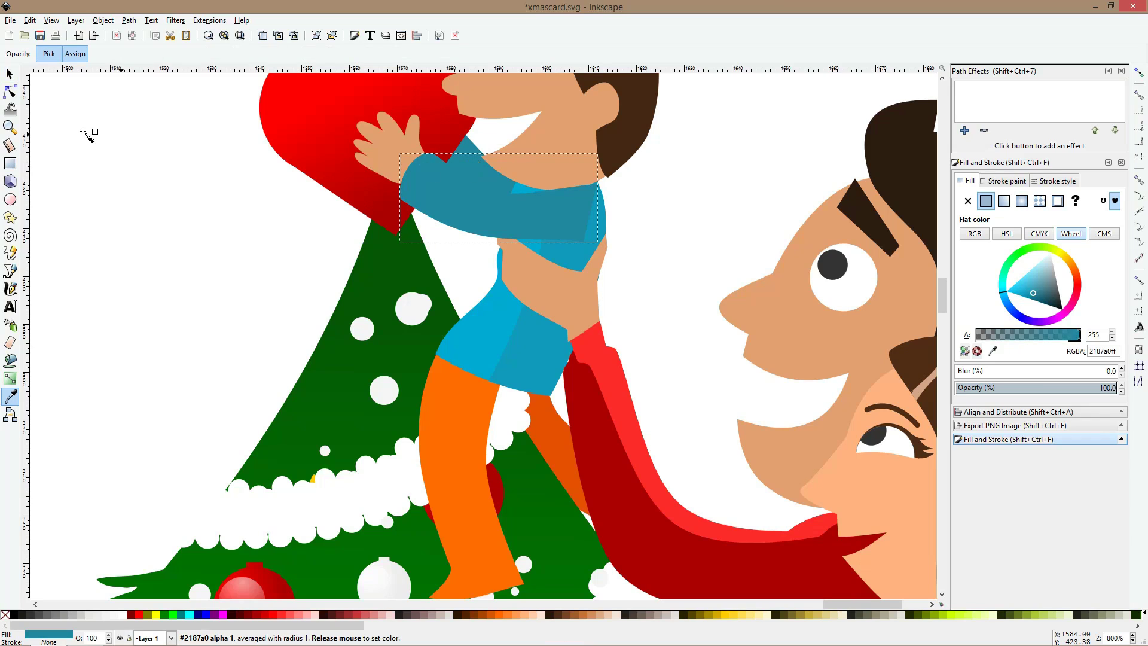
left_click(11, 92)
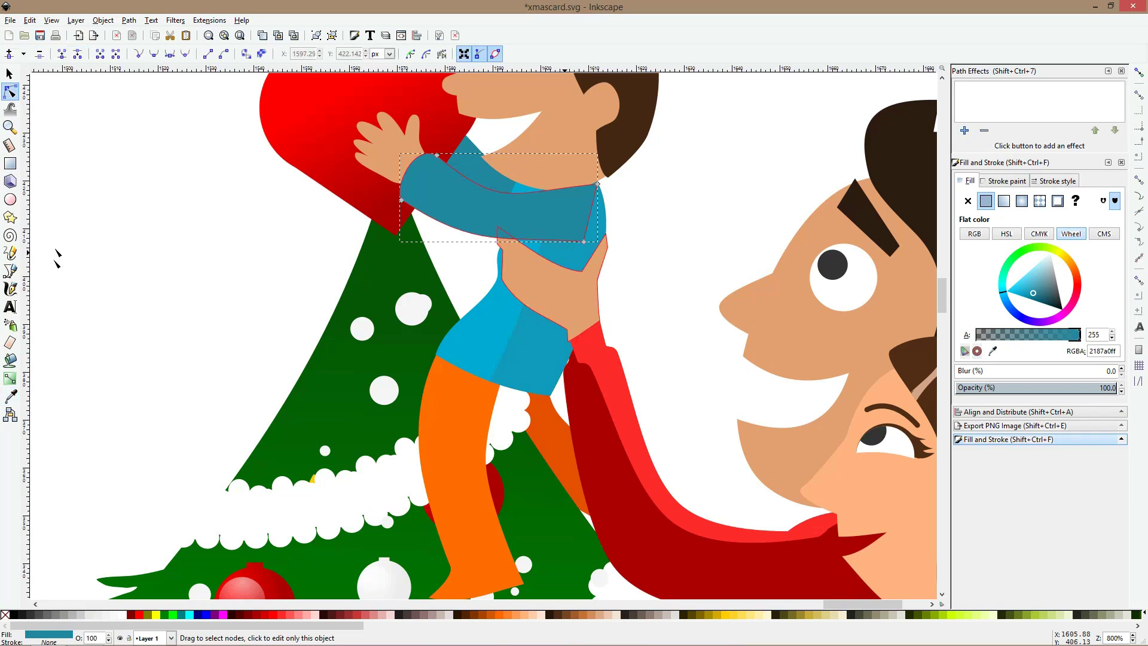
key("d")
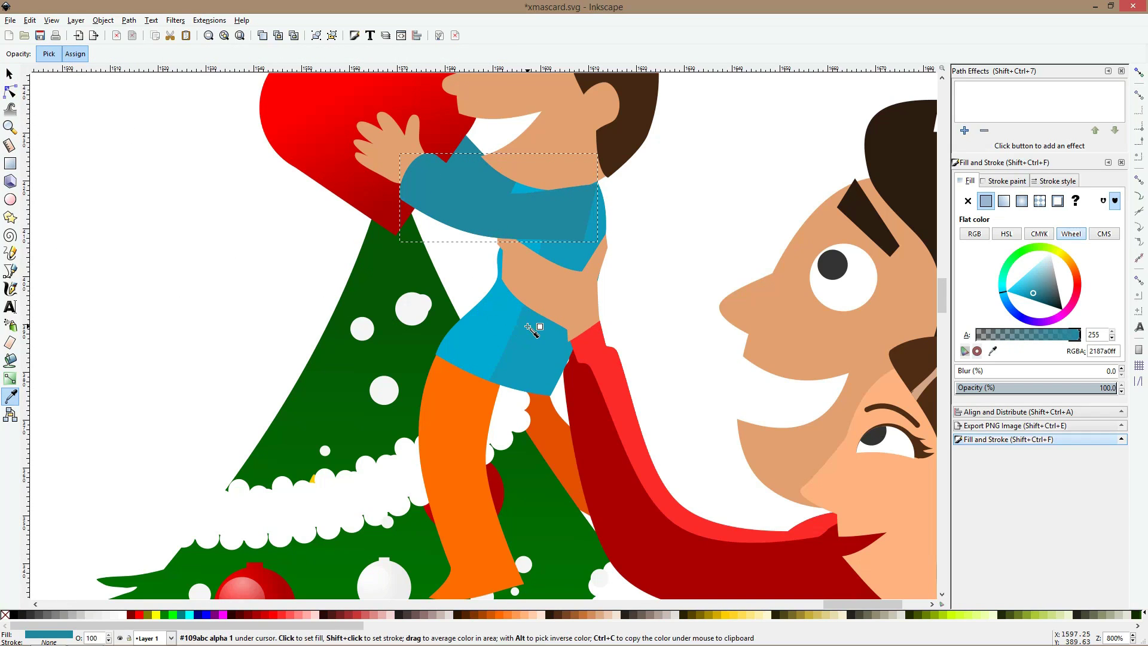
left_click(531, 328)
key("s")
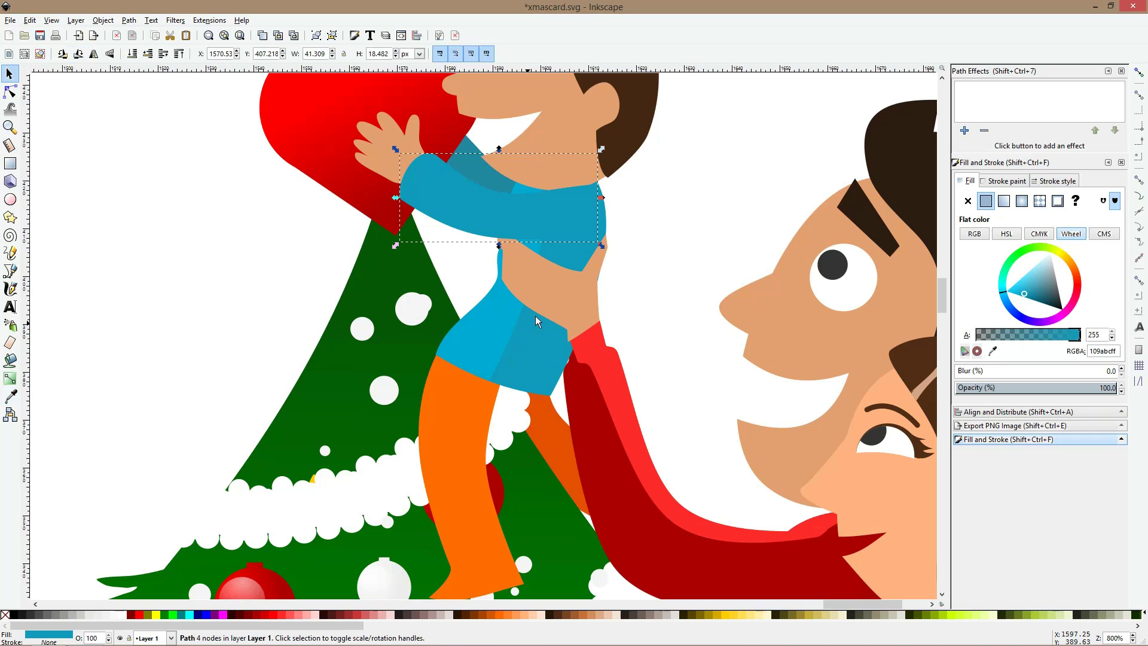
- Recolour another sleeve duplicate muted red #D35F5F and draw a four-cornered shape in the same colour over the sleeve's upper part
left_click(364, 616)
left_click(10, 92)
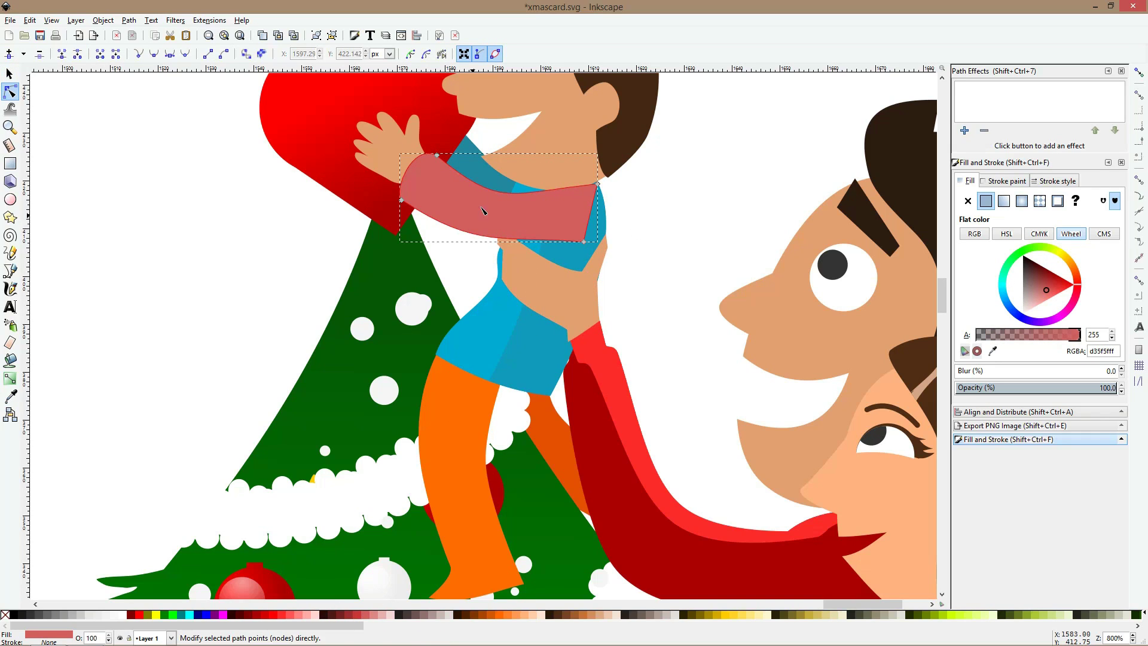
left_click(11, 272)
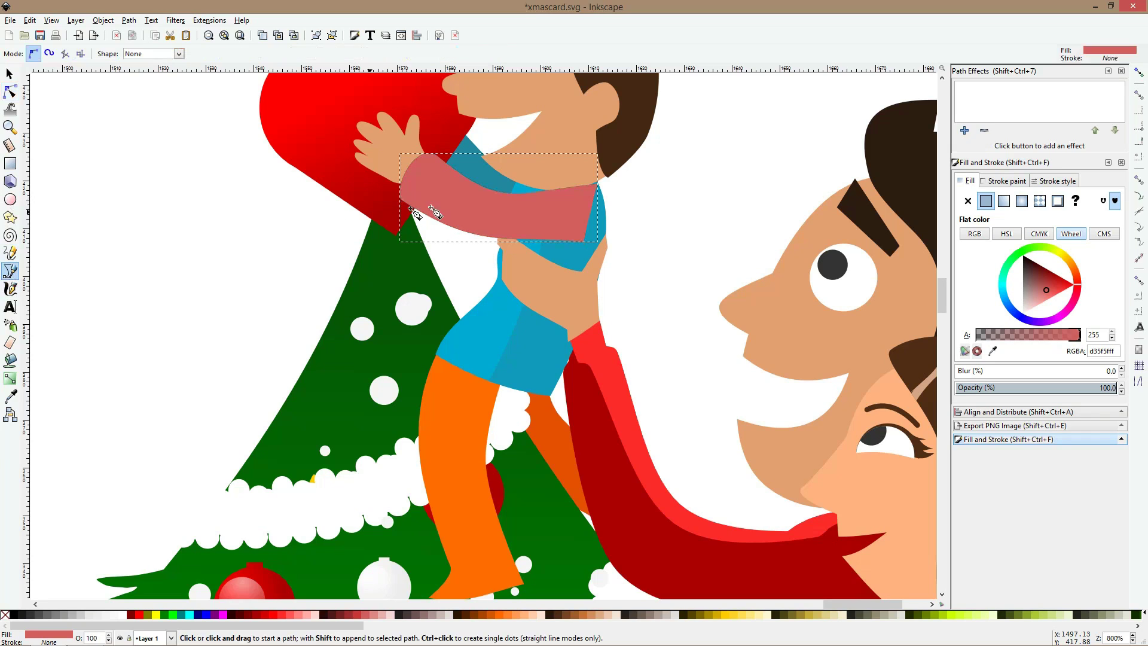
left_click(369, 187)
left_click(499, 225)
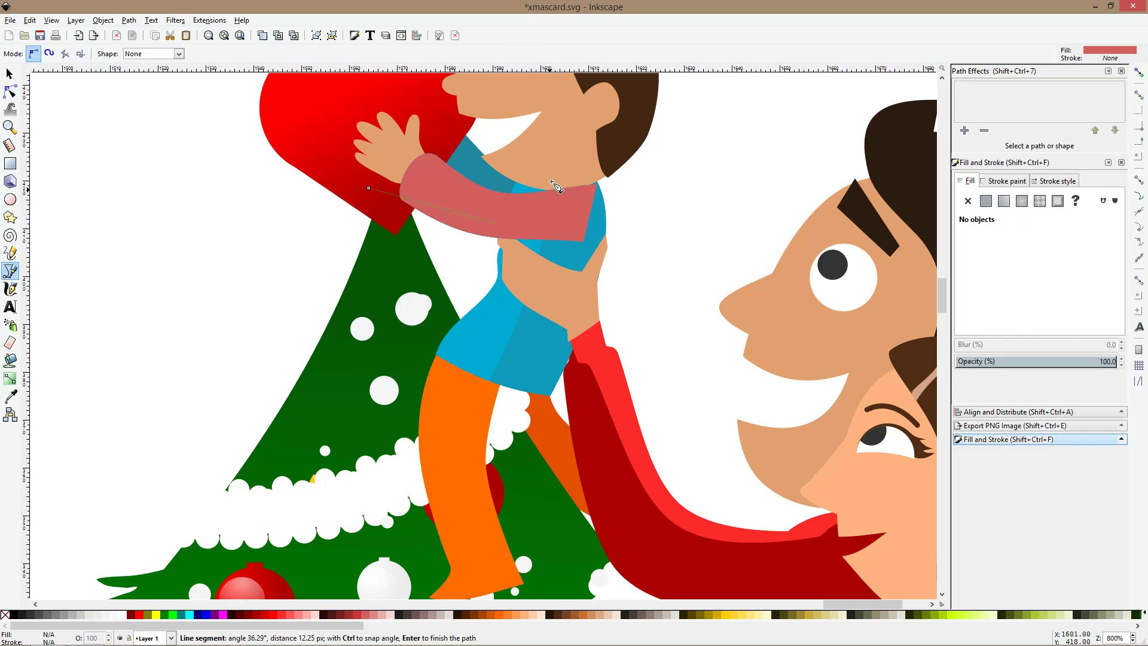
left_click(550, 180)
left_click(417, 139)
left_click(369, 189)
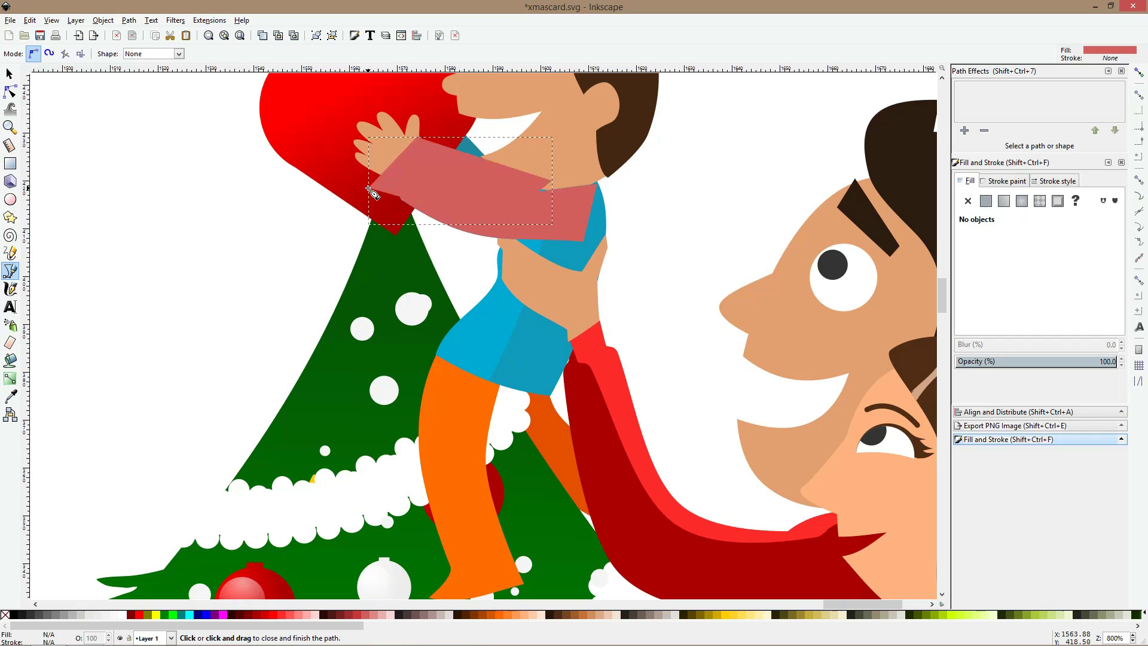
- Delete the muted red sleeve duplicate, keeping the four-cornered shape above the mid-blue sleeve
key("s")
key("n")
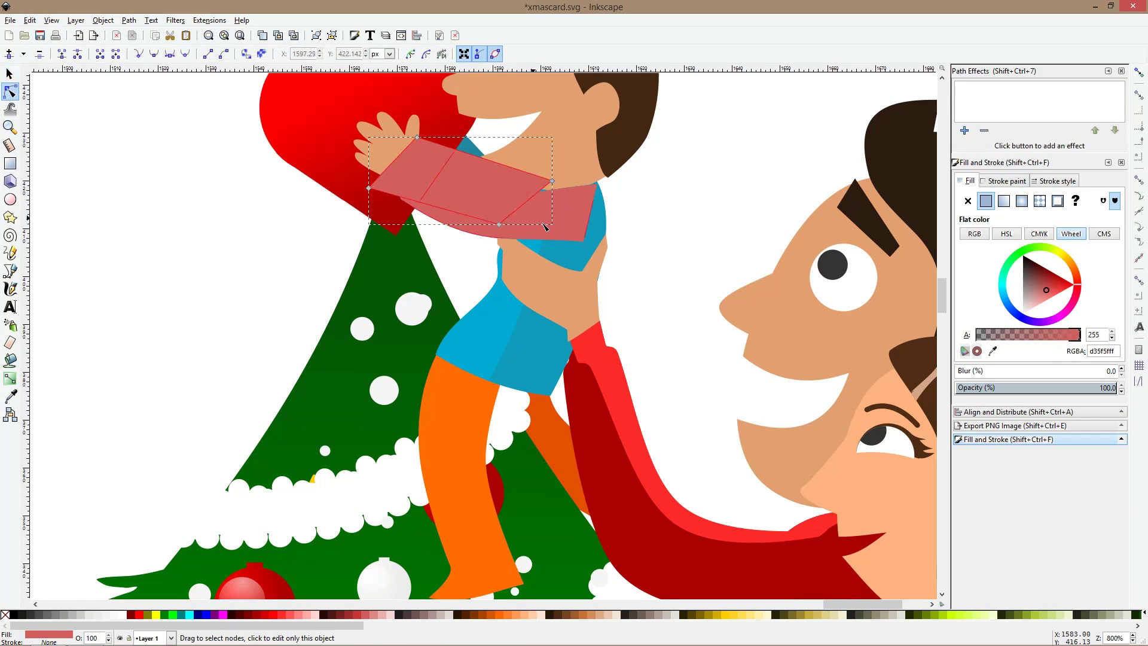
left_click(544, 226)
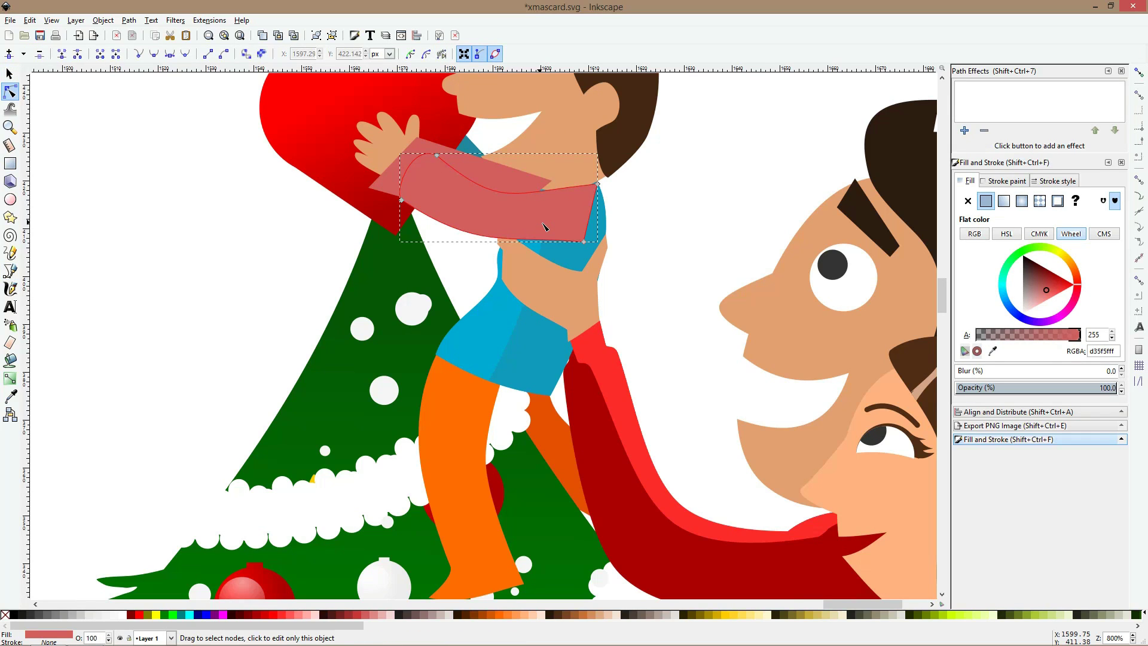
key("s")
key("Delete")
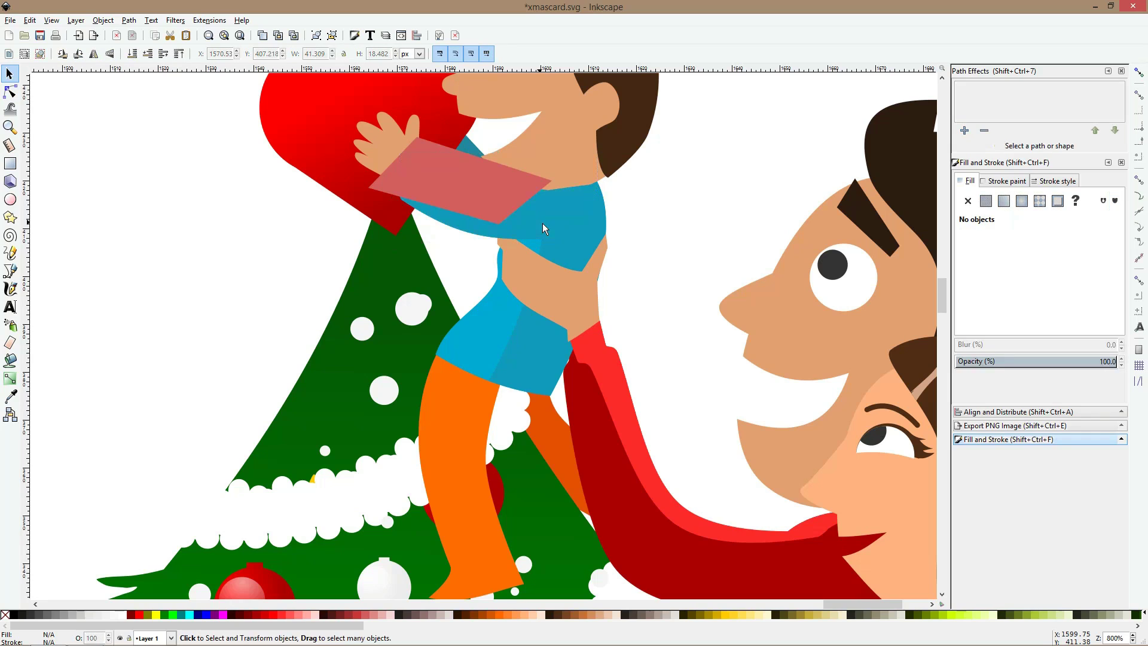
- Curve the red shape's lower edge to follow the arm, then subtract it from the mid-blue sleeve copy to leave underside shading
left_click(480, 194)
left_click(10, 93)
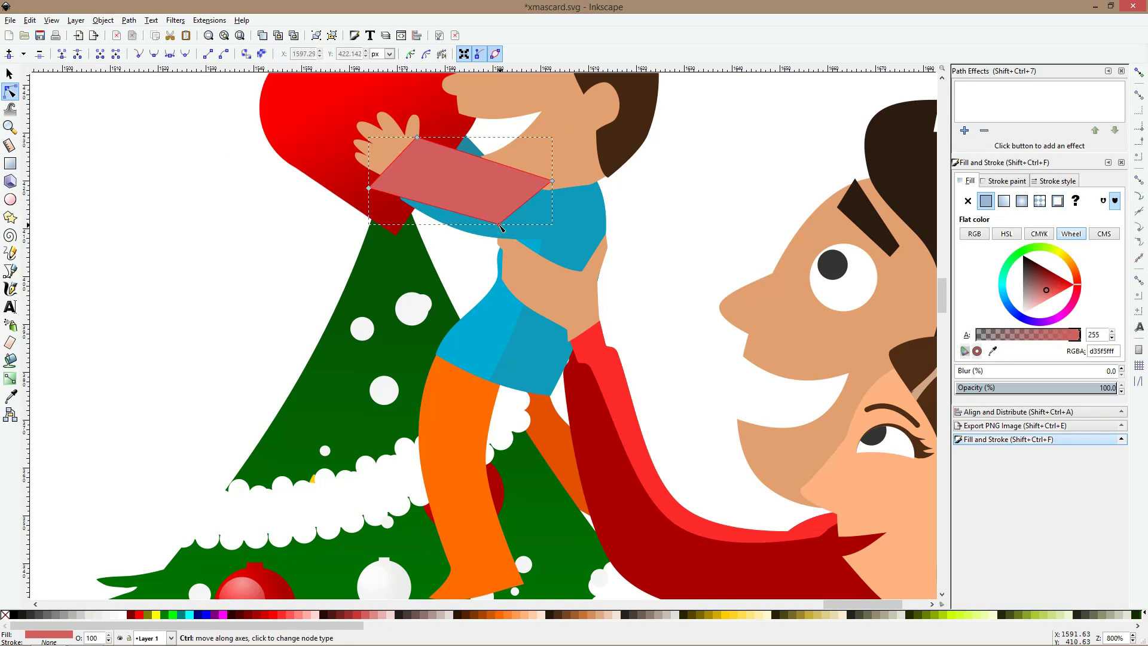
left_click(500, 226, "ctrl")
left_click(514, 231, "shift")
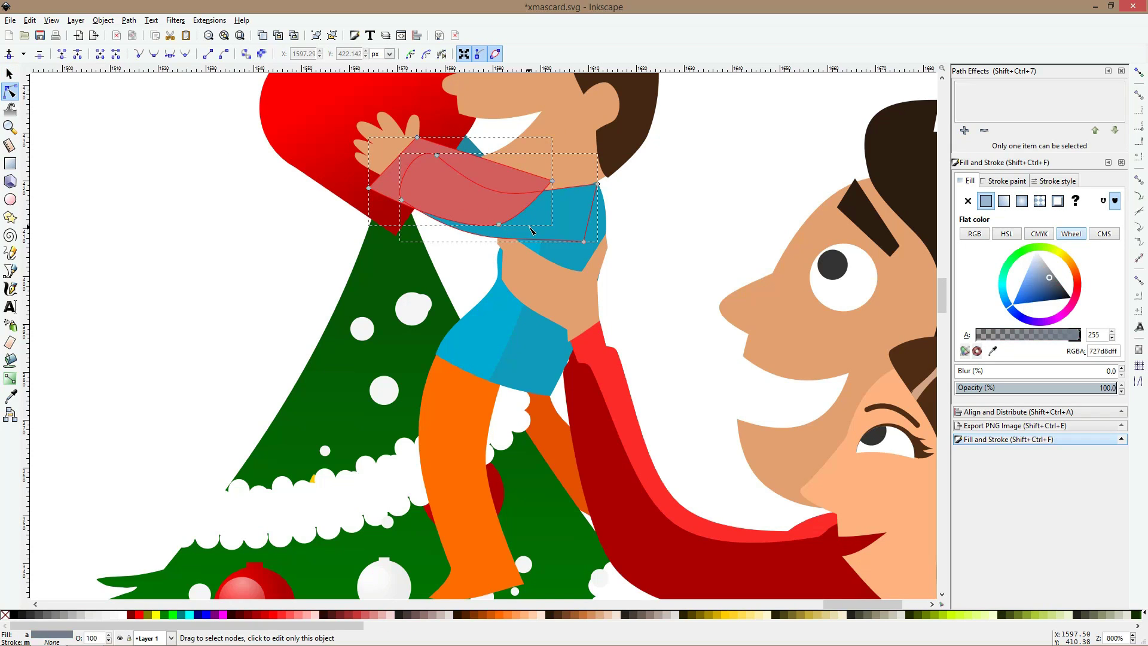
key("ctrl+minus")
key("s")
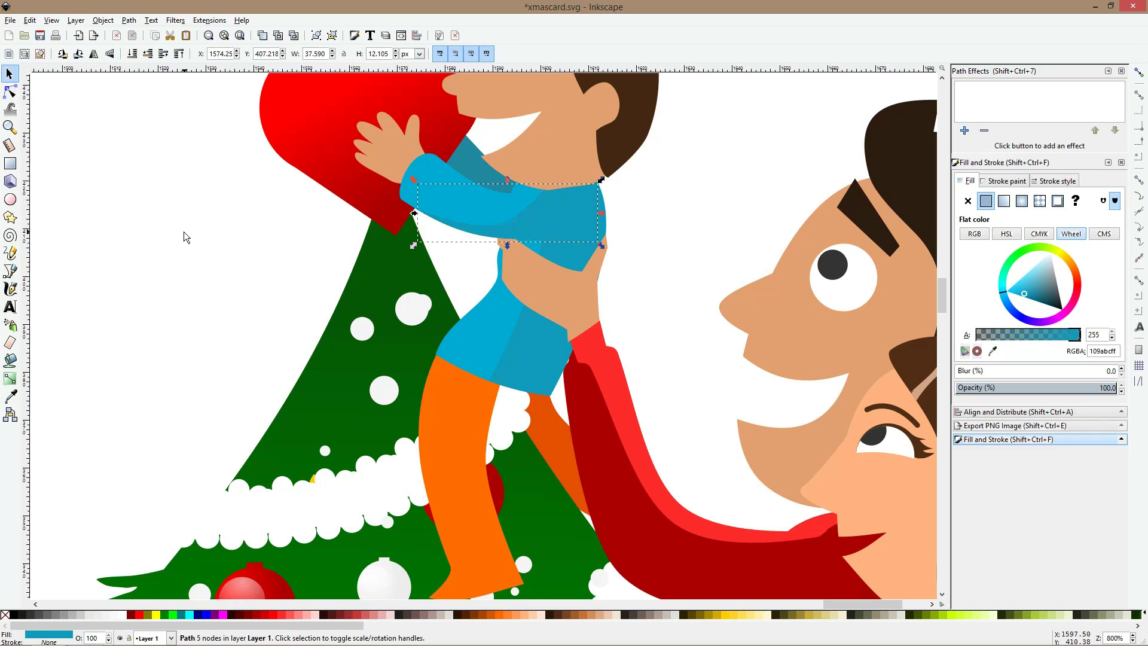
left_click(184, 231)
scroll(184, 231, "down", 2)
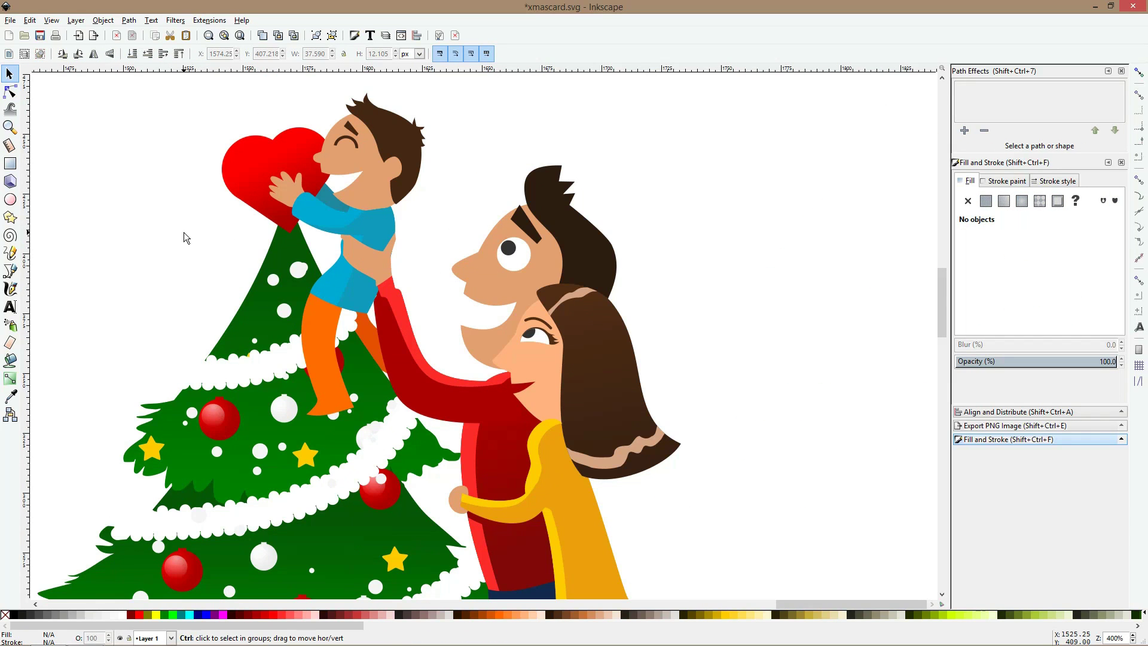
- Recolour the boy's shirt shadow and front-sleeve shading with the darker blue #2187A0 picked from his back sleeve
scroll(353, 332, "down", 2)
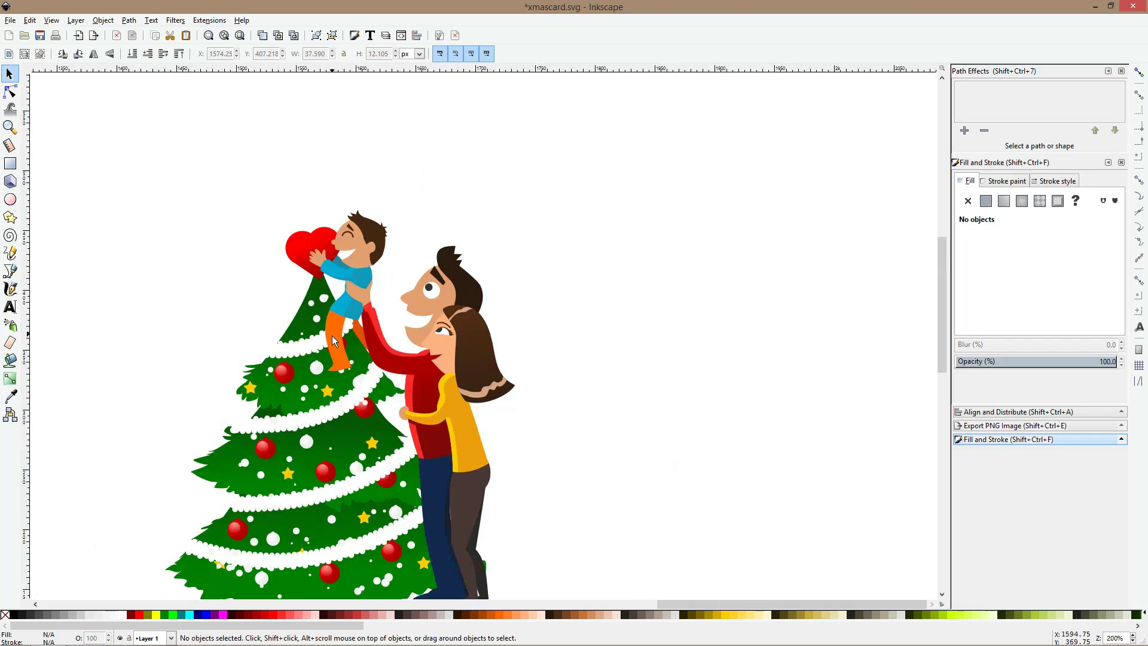
scroll(331, 336, "up", 2)
scroll(332, 335, "down", 4)
scroll(446, 245, "up", 1)
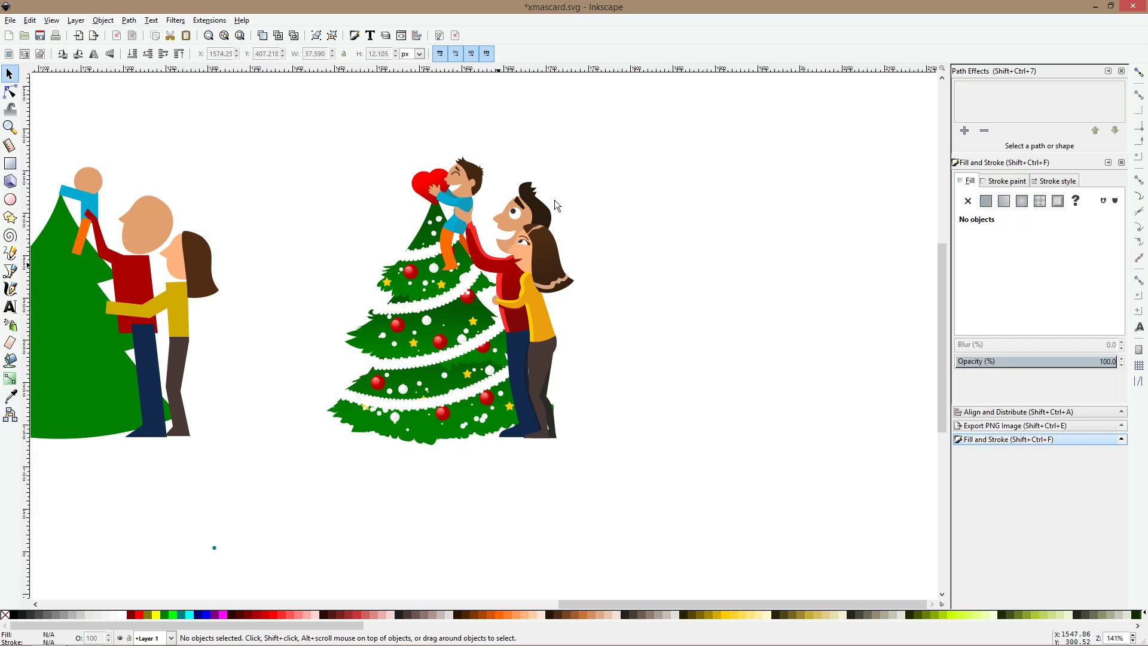
scroll(519, 203, "up", 2)
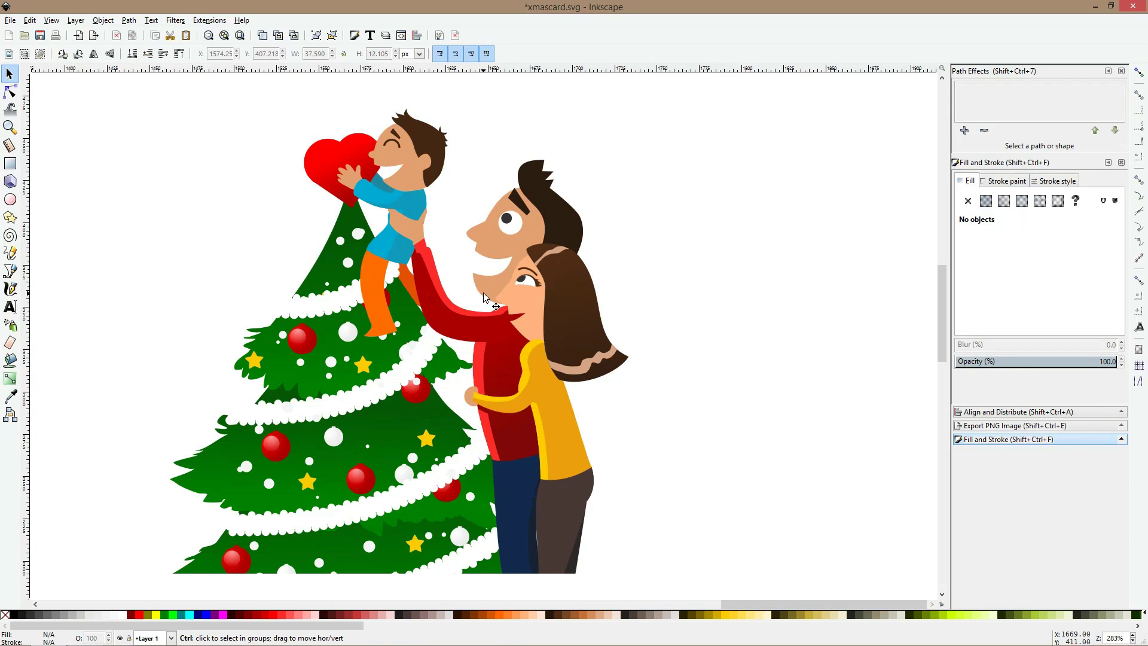
left_click(398, 248, "ctrl")
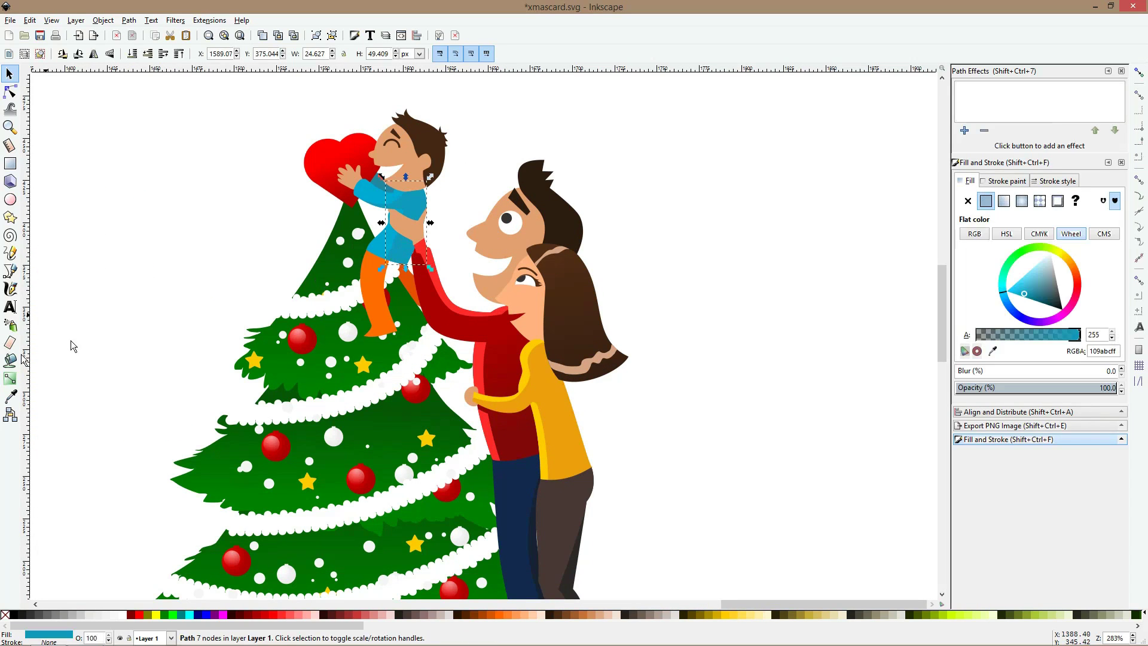
left_click(405, 202, "ctrl+shift")
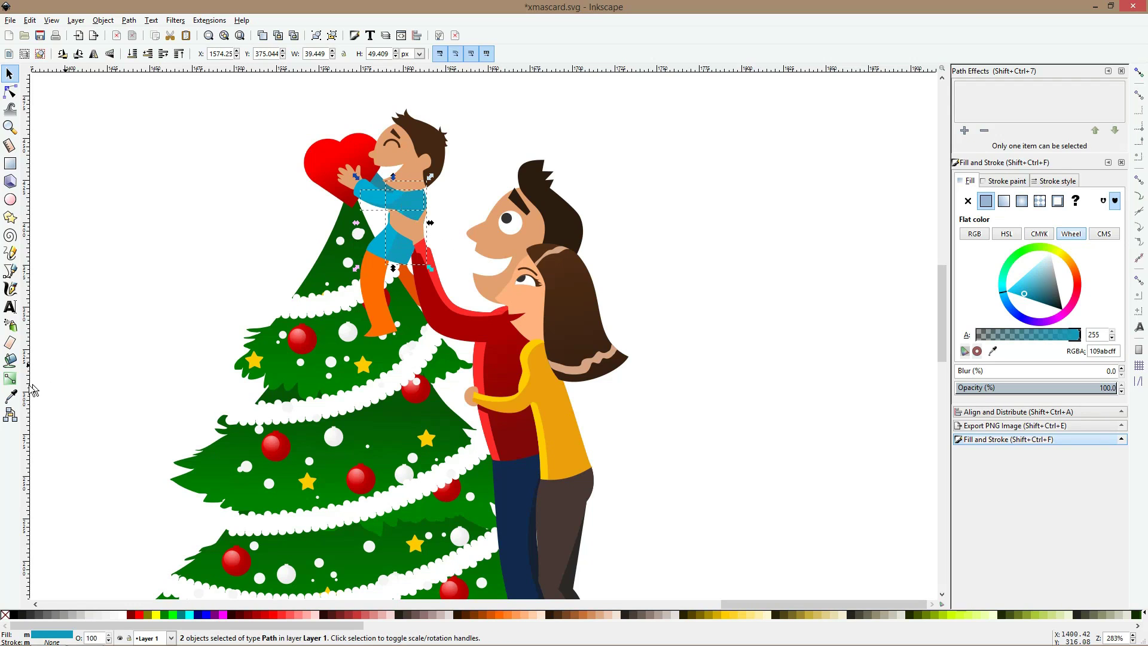
left_click(10, 396)
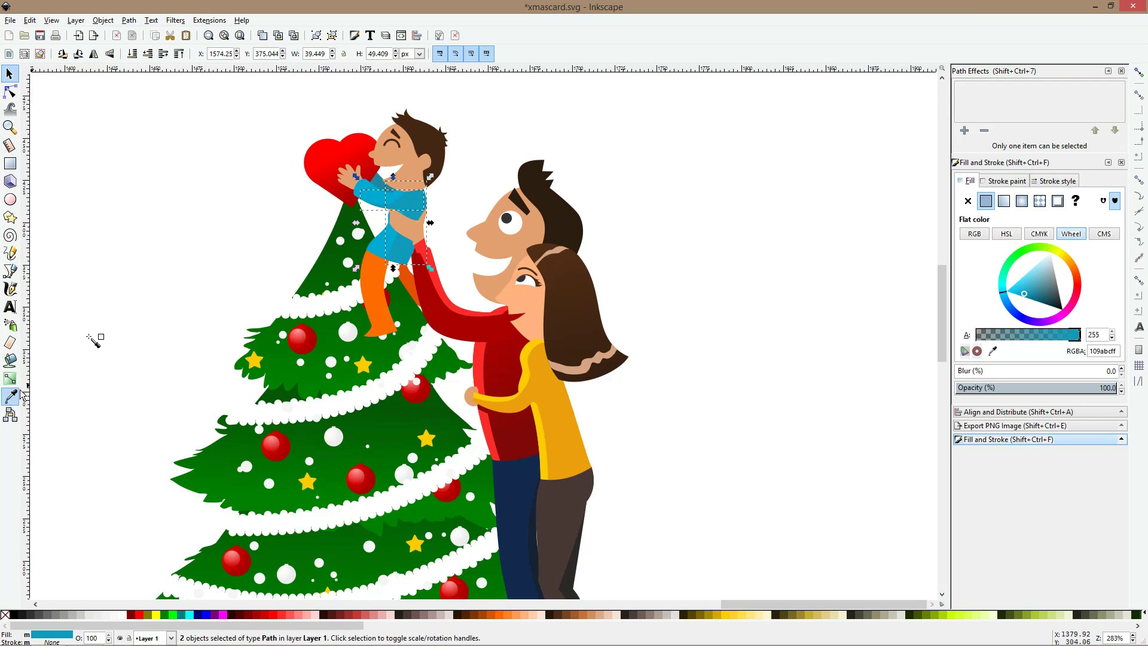
left_click(381, 184)
key("s")
scroll(227, 215, "down", 4)
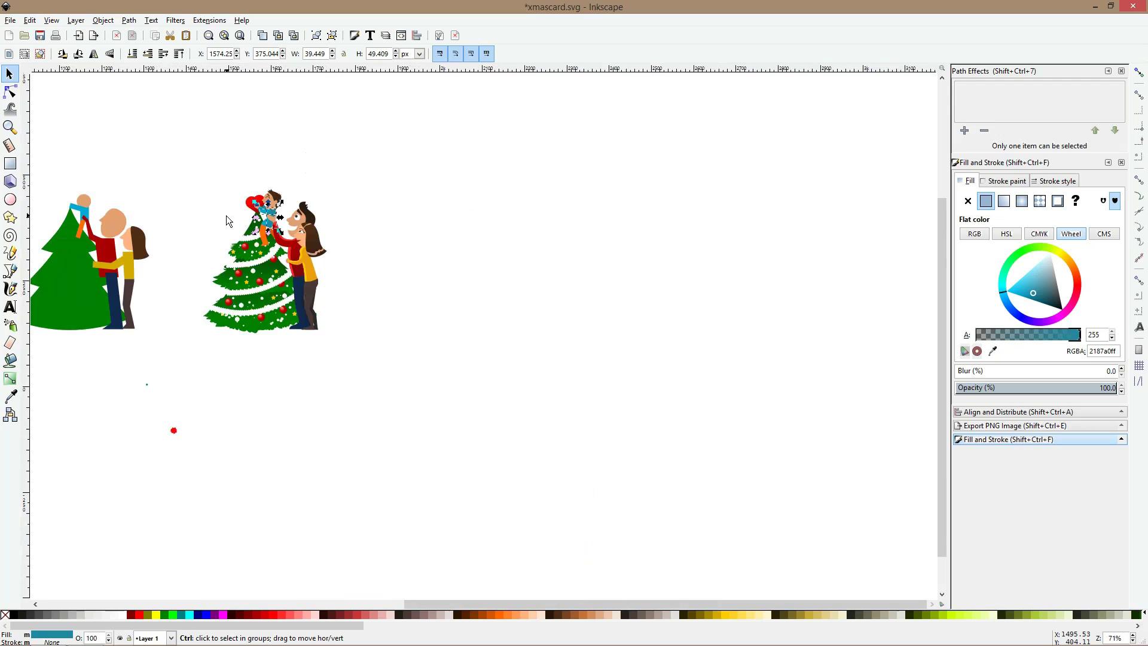
left_click(226, 215)
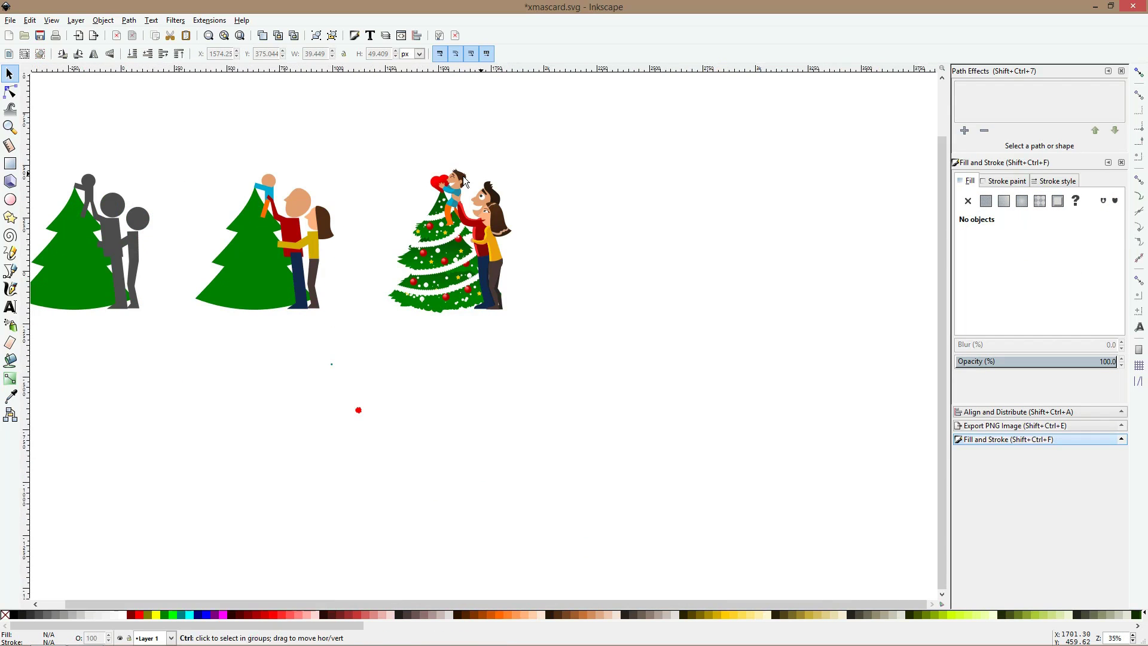
- Group the finished tree-and-family artwork and place a duplicate of the group on the blank page
left_click_drag(417, 147, 550, 289)
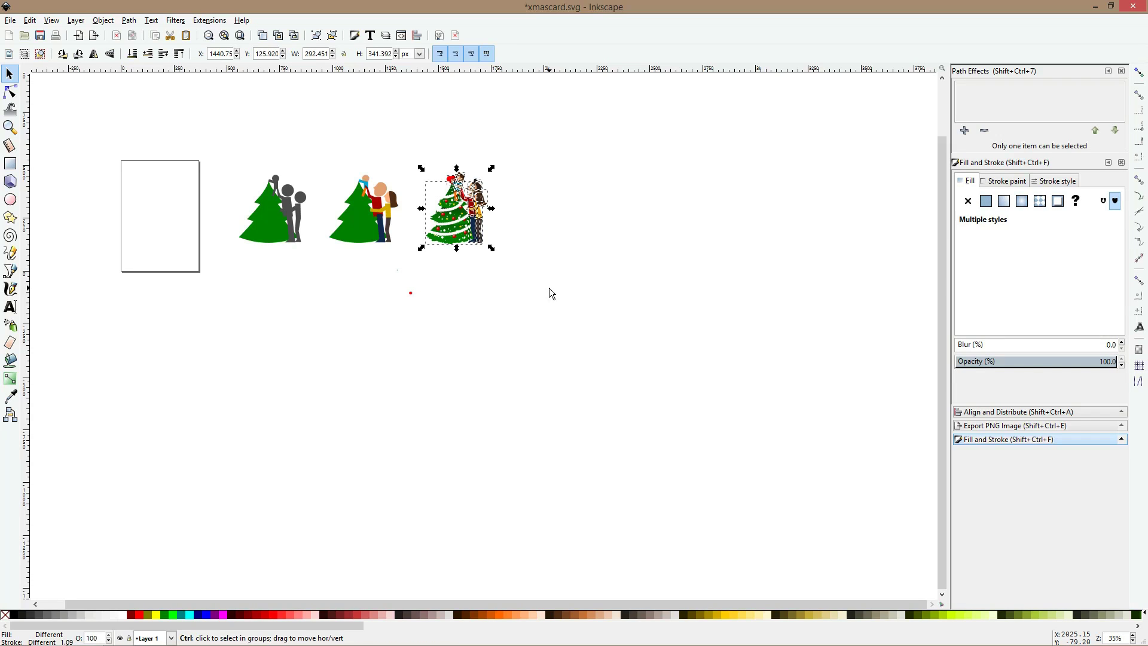
key("ctrl+g")
left_click_drag(464, 216, 169, 223)
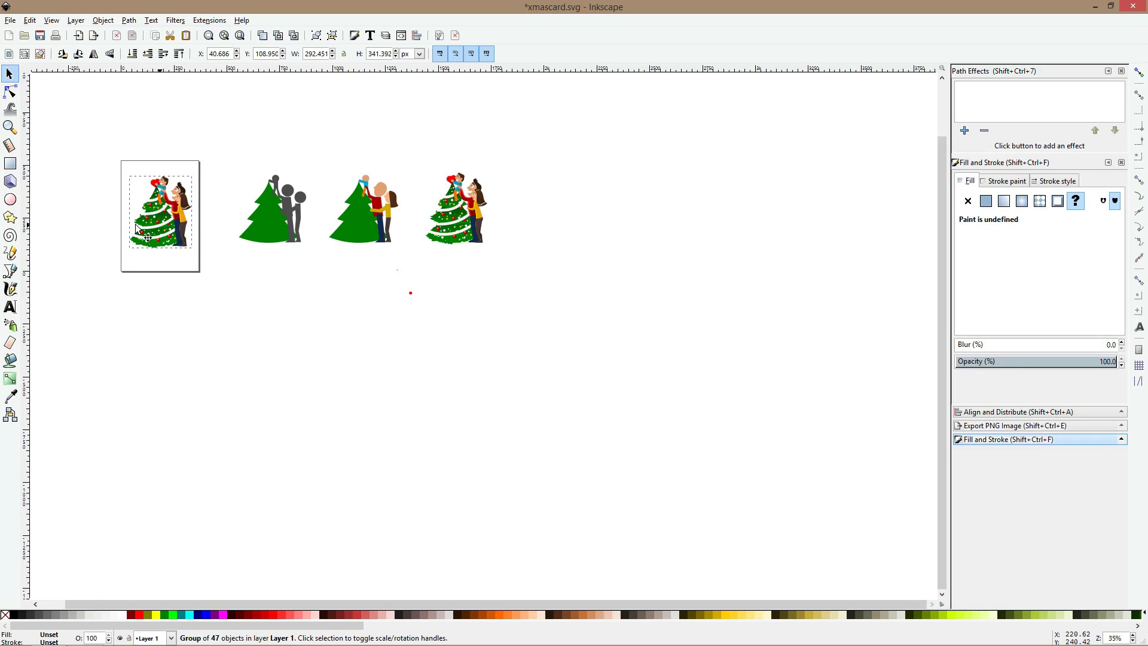
scroll(135, 224, "up", 1)
left_click_drag(146, 224, 310, 212)
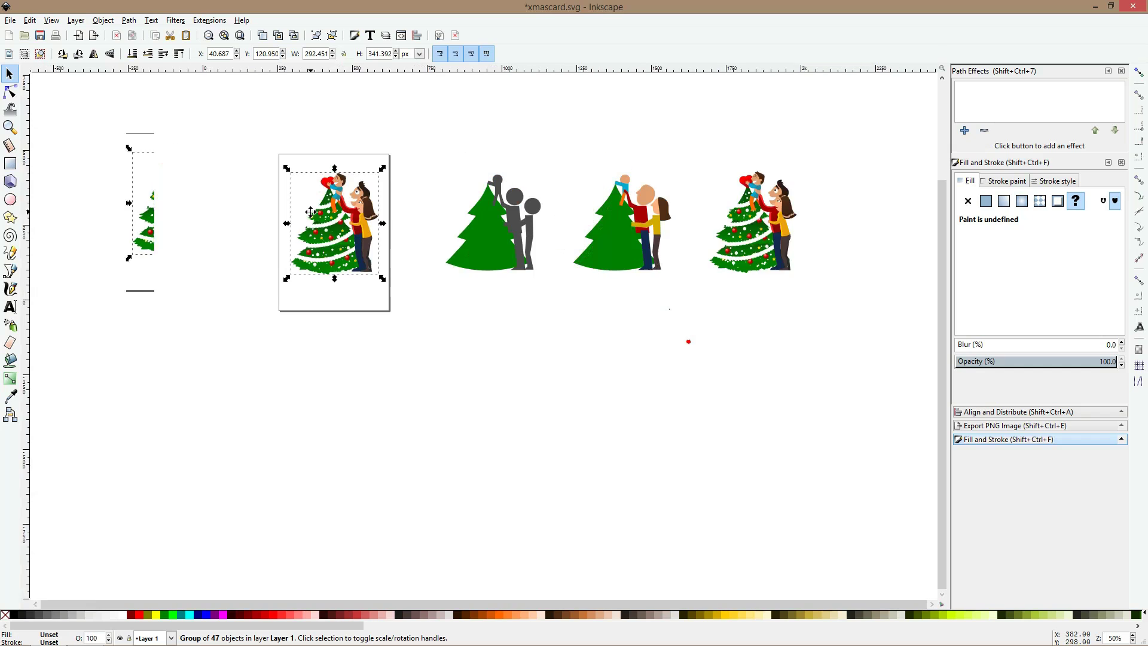
- Enlarge the artwork group on the page proportionally to about 320 by 373 px
scroll(332, 232, "up", 2)
left_click_drag(338, 108, 337, 100)
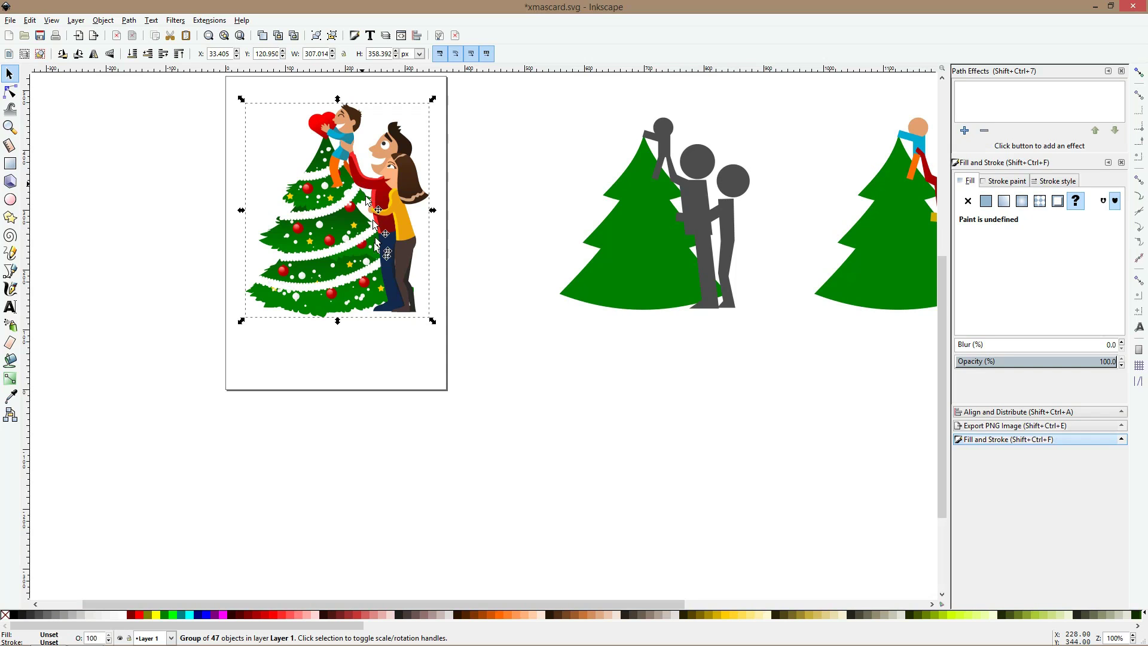
left_click_drag(339, 325, 340, 327)
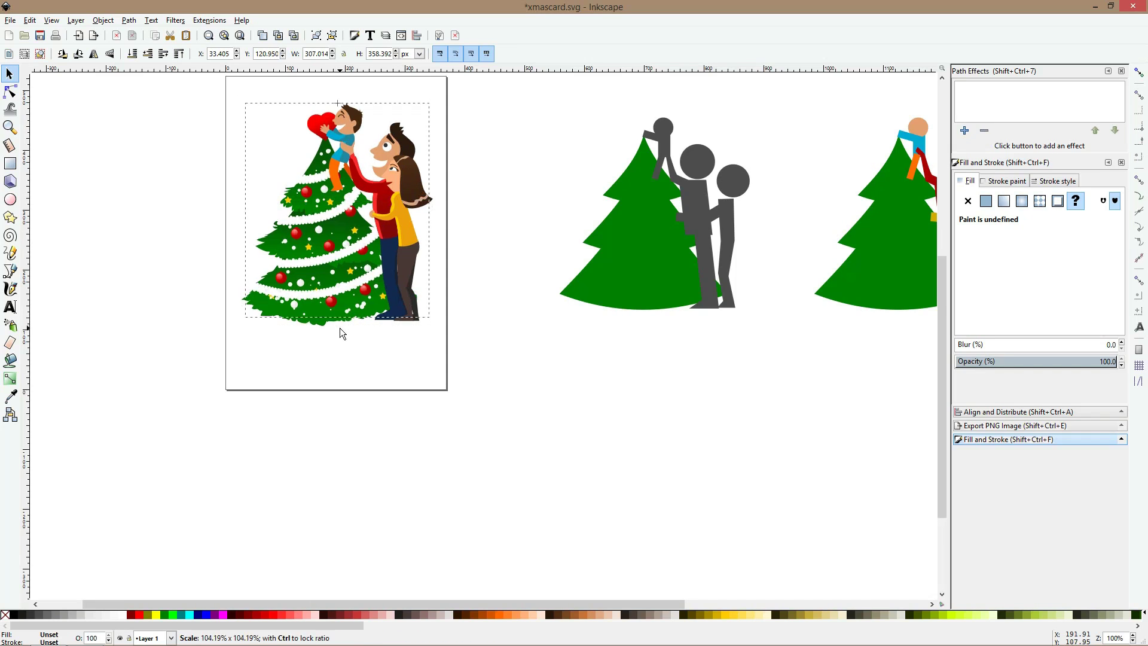
left_click(148, 247)
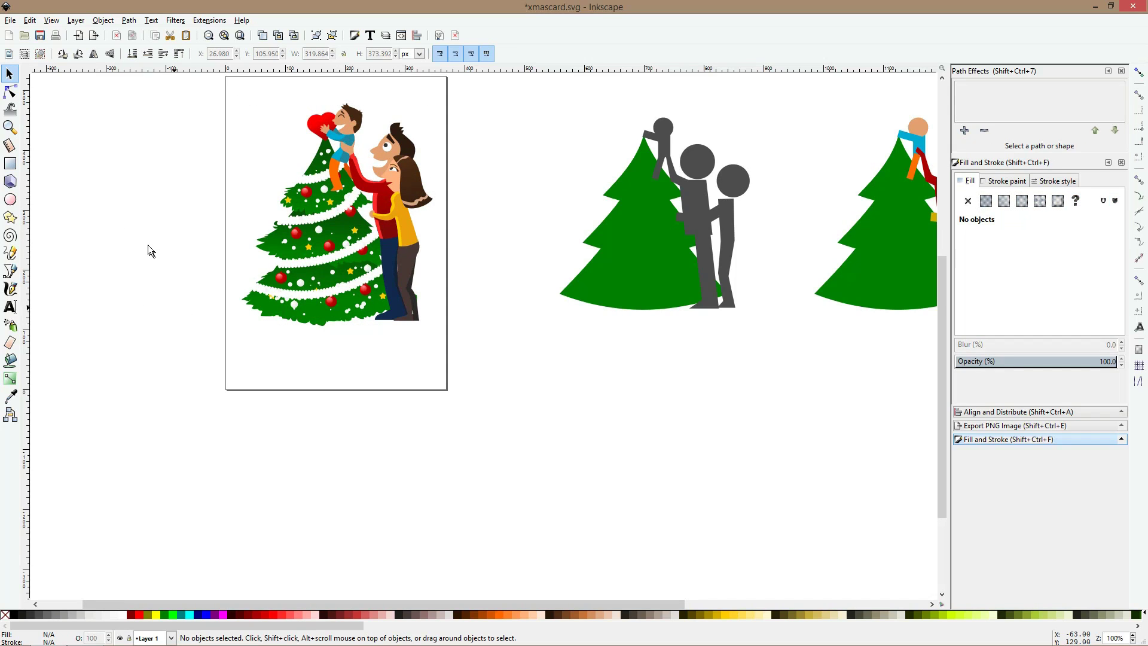
- Draw a 371 by 525 px rectangle covering the page and lower it behind the artwork as a background
left_click(10, 163)
scroll(238, 123, "up", 2)
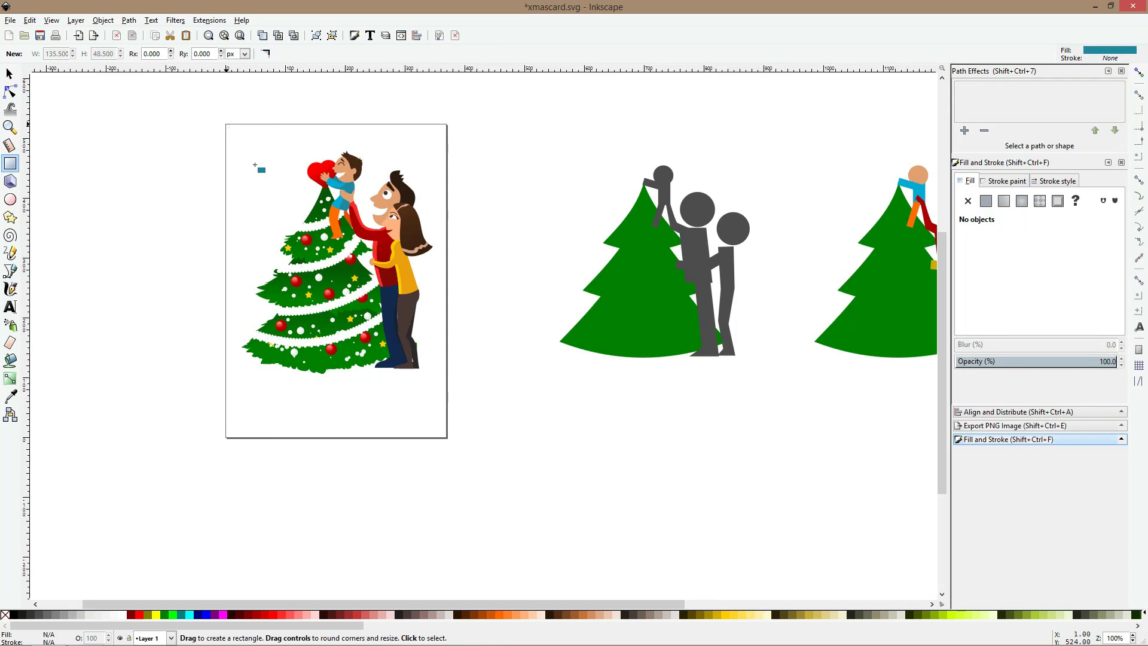
mouse_move(227, 125)
left_mouse_down()
mouse_move(390, 378)
mouse_move(448, 437)
left_mouse_up()
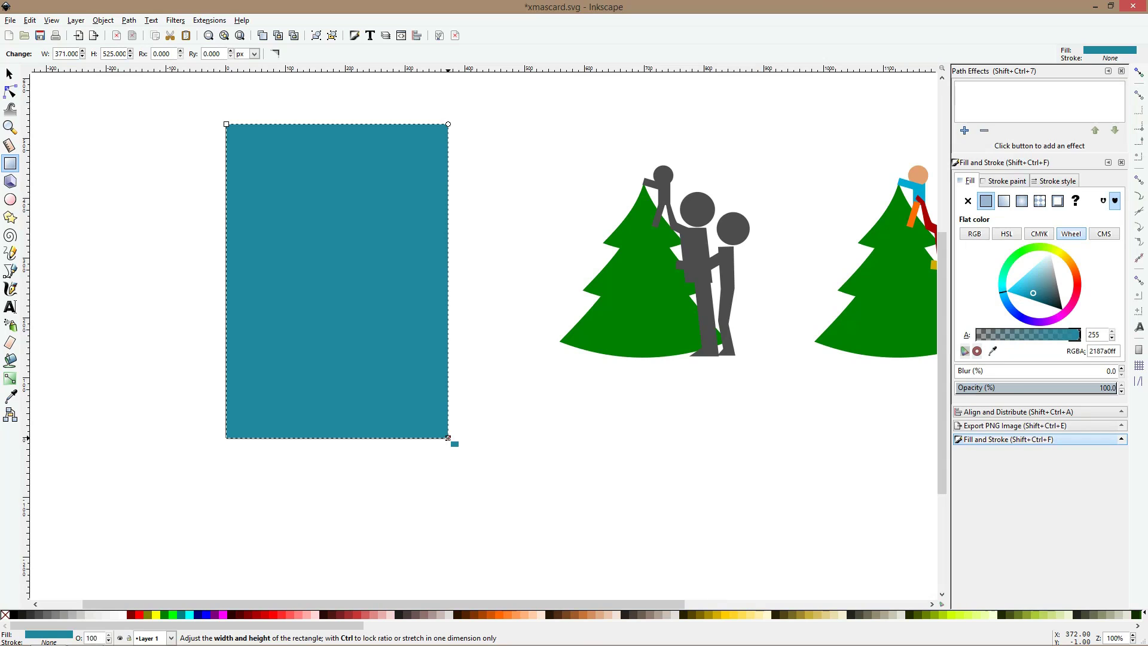
key("End")
key("s")
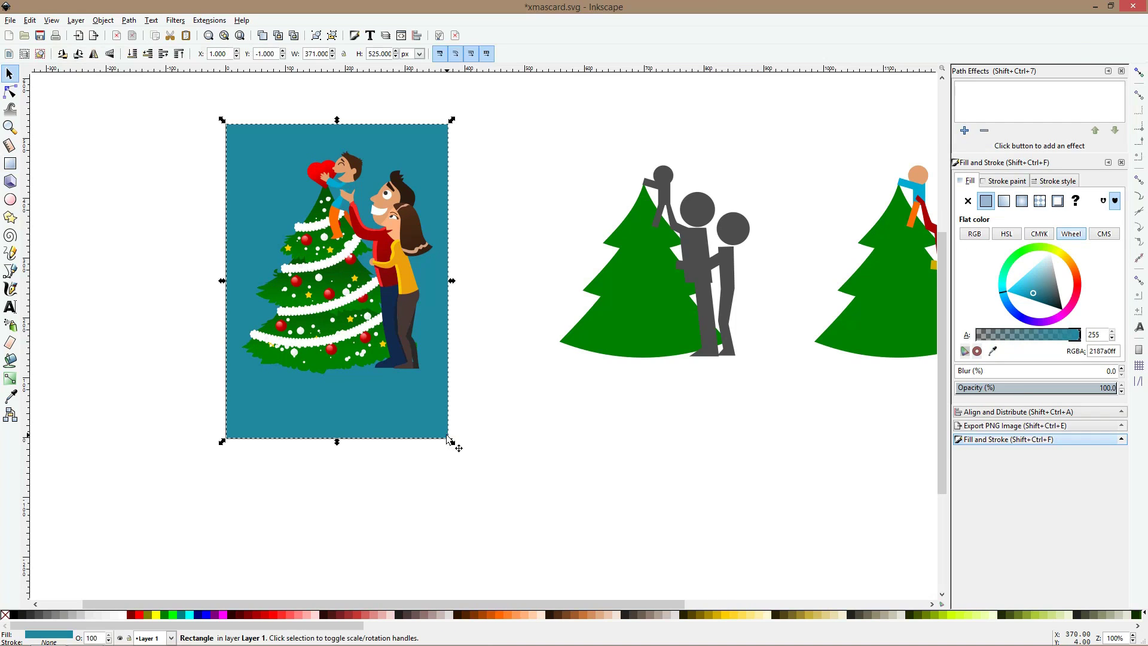
- Trim the man's white teeth to his face outline by intersecting them with a duplicate of the face raised to the front
left_click(11, 398)
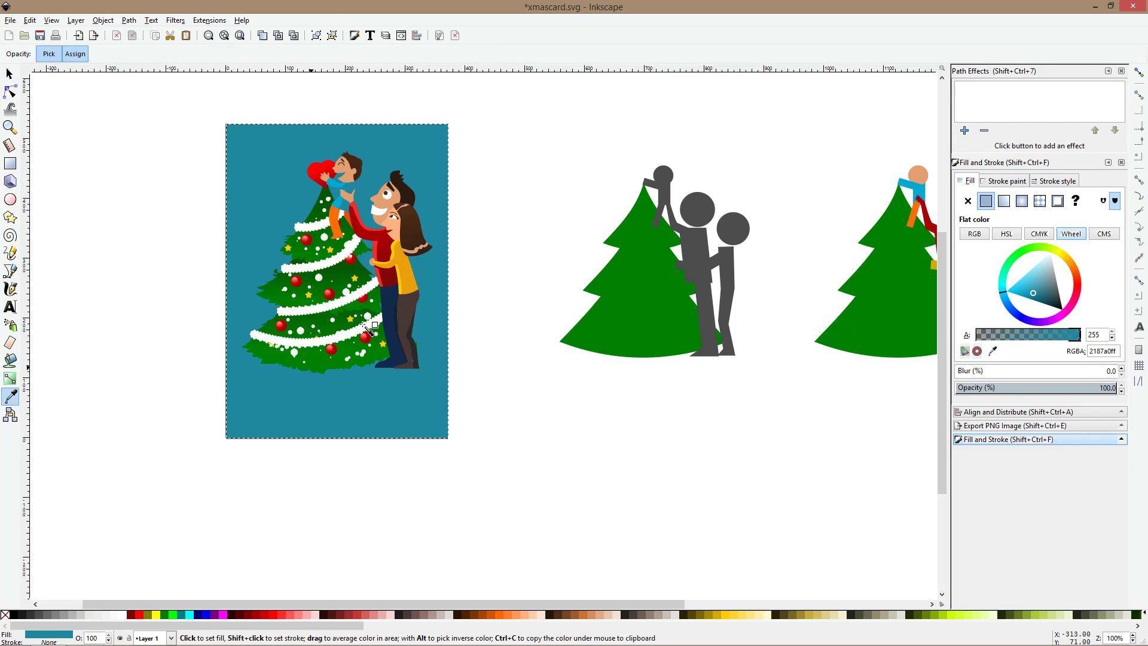
scroll(305, 226, "up", 3)
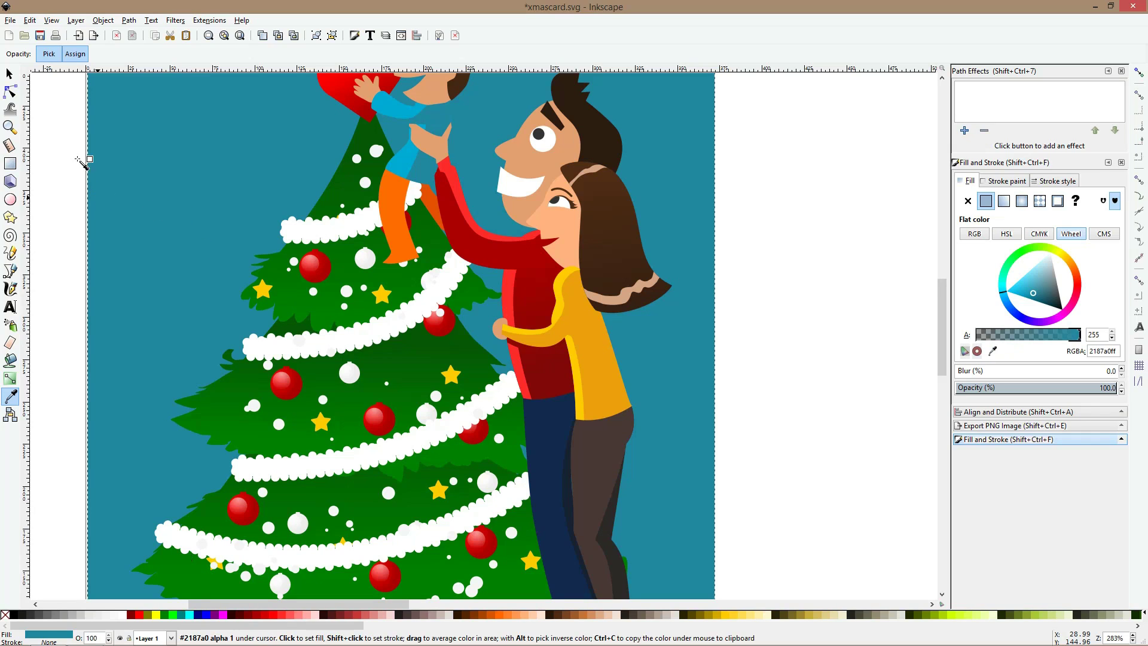
left_click(9, 73)
left_click(534, 163)
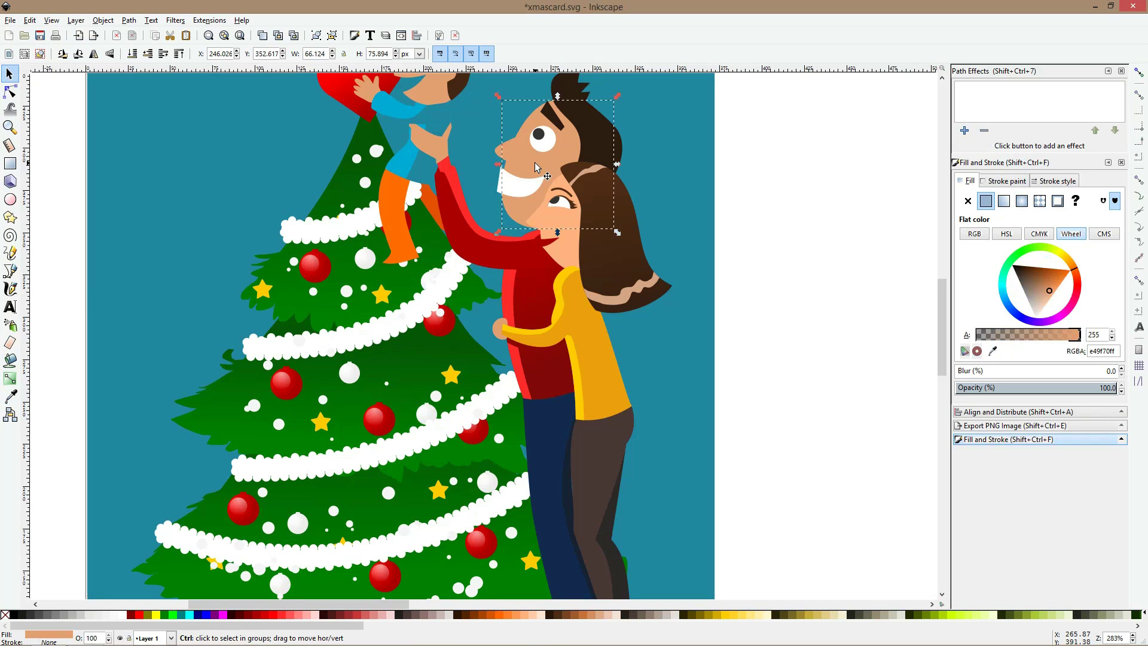
key("Home")
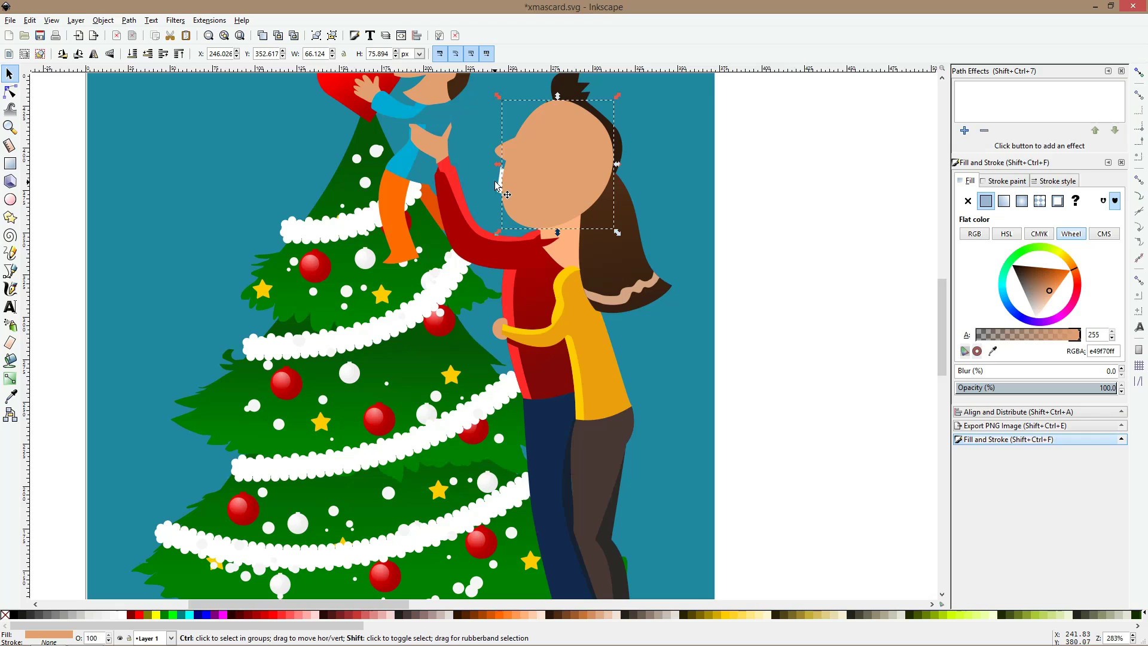
left_click(497, 183, "shift")
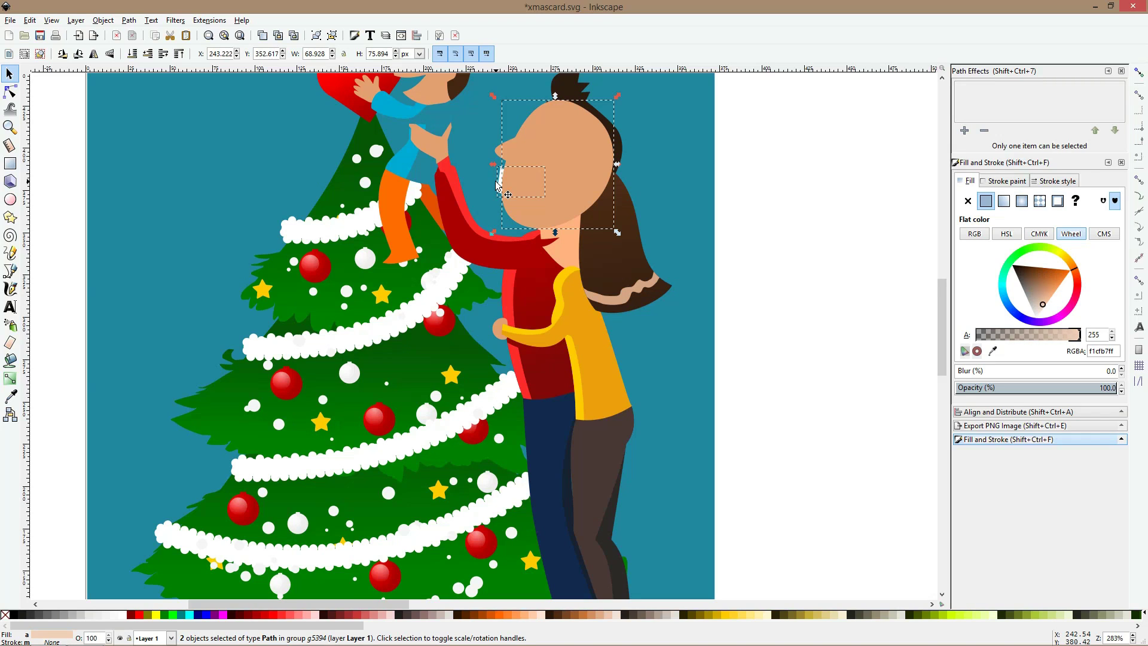
key("ctrl+asterisk")
left_click(761, 209)
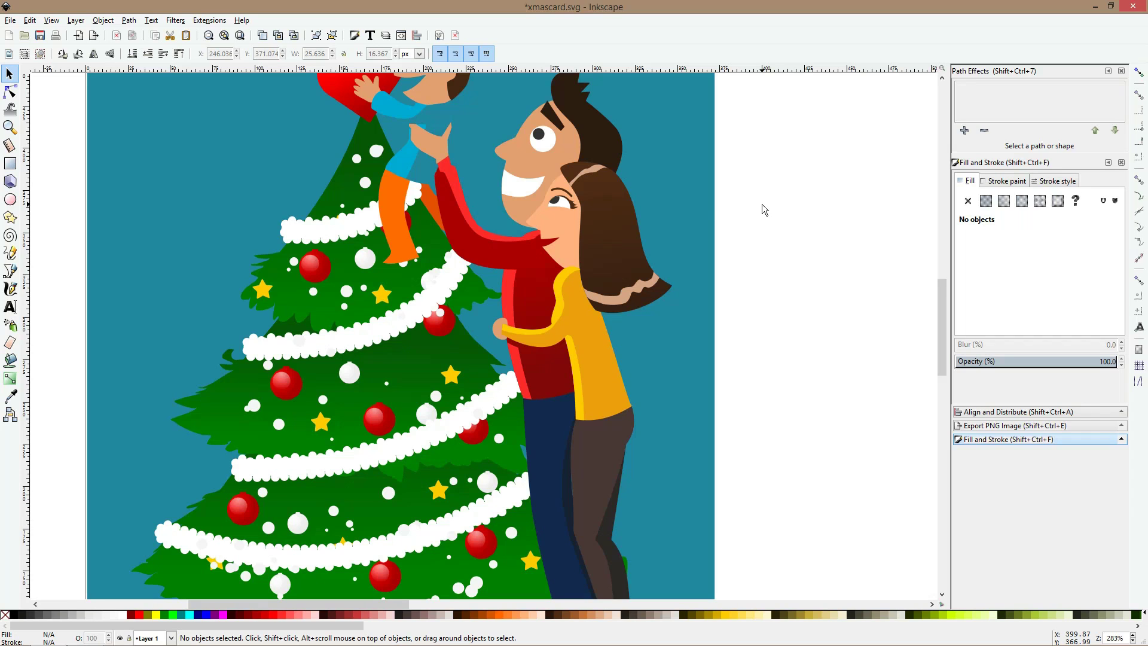
- Fill the background rectangle with pale blue #C4DFE6 using the colour picker
scroll(717, 203, "down", 1)
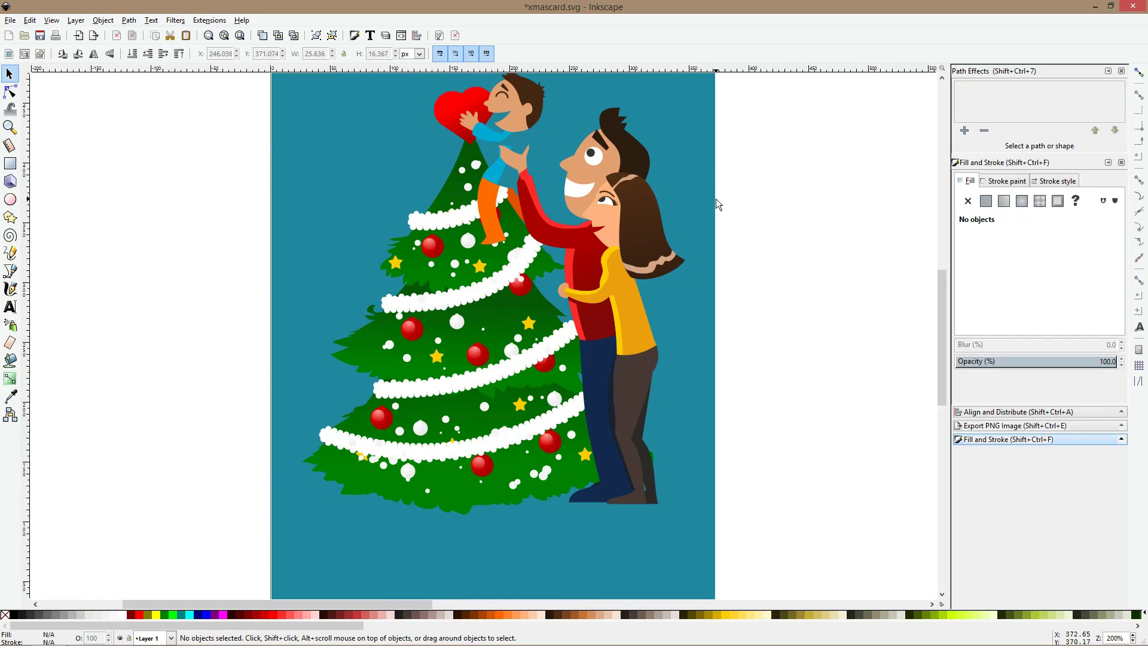
scroll(716, 199, "down", 1)
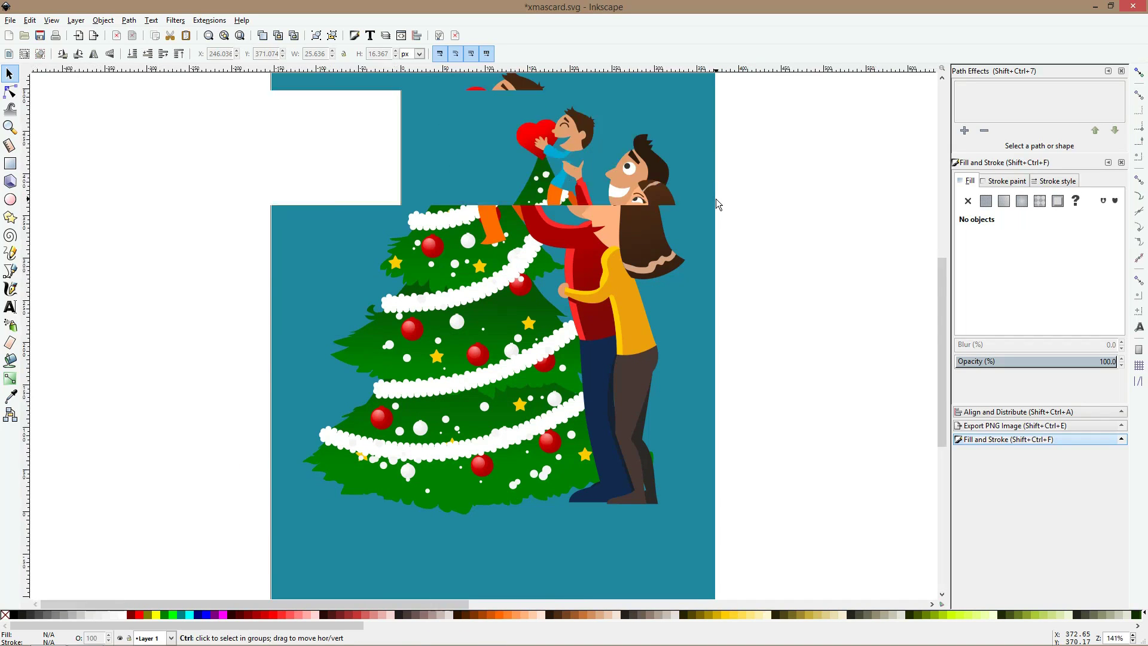
scroll(716, 199, "up", 1)
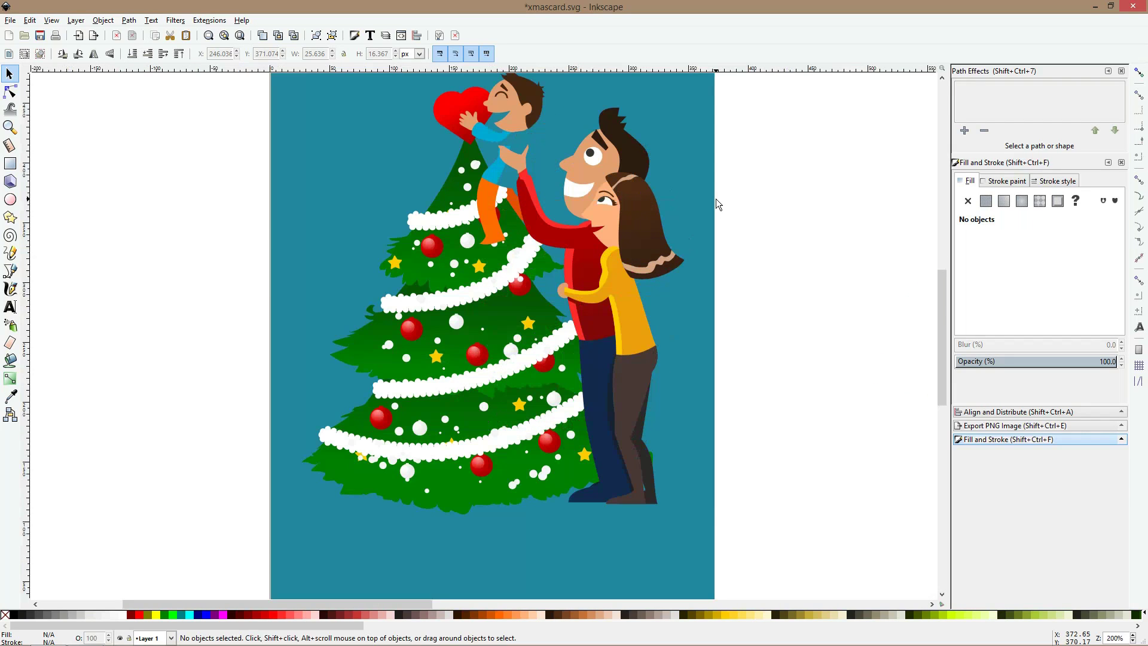
left_click(706, 192)
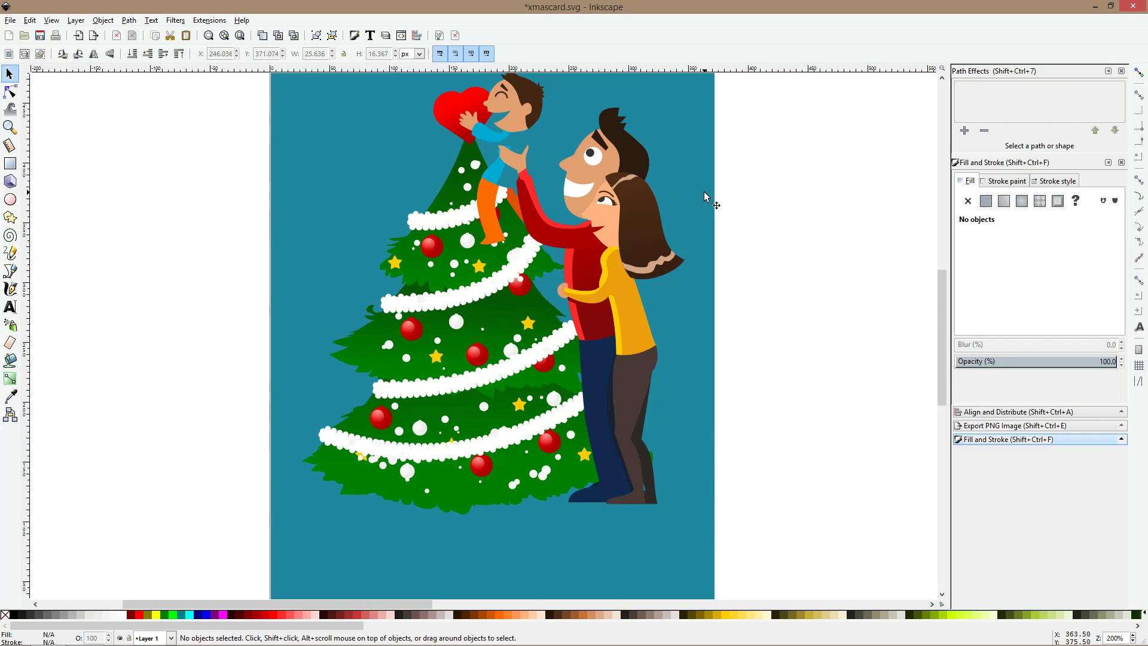
left_click(10, 396)
left_click_drag(409, 220, 413, 227)
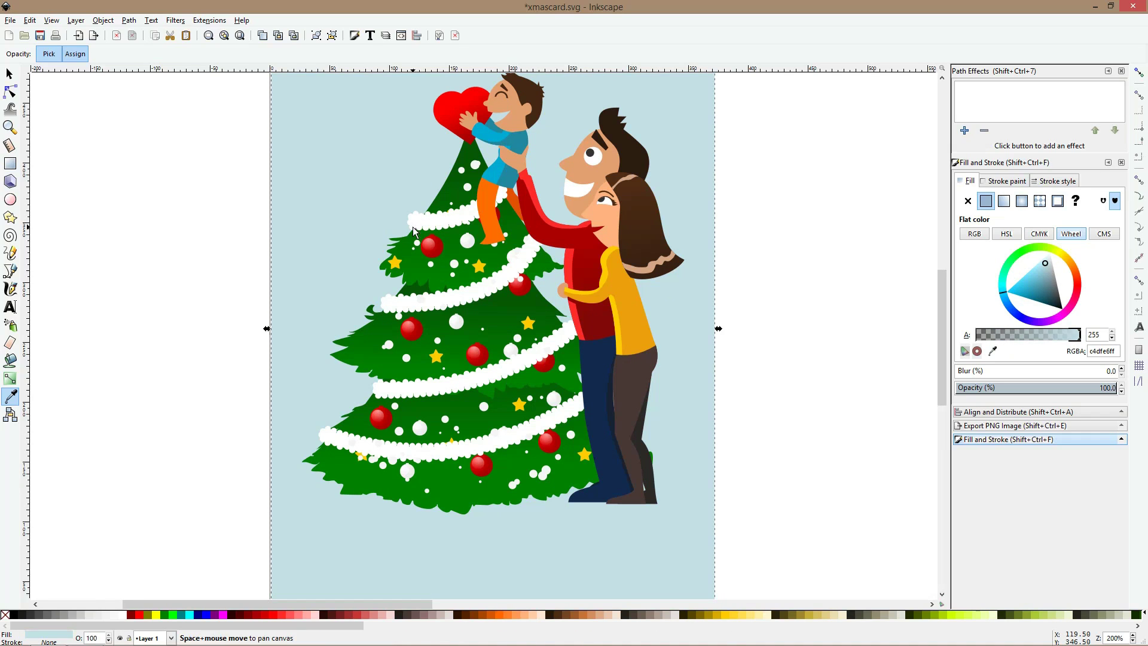
key("s")
scroll(413, 239, "down", 2)
left_click(233, 245)
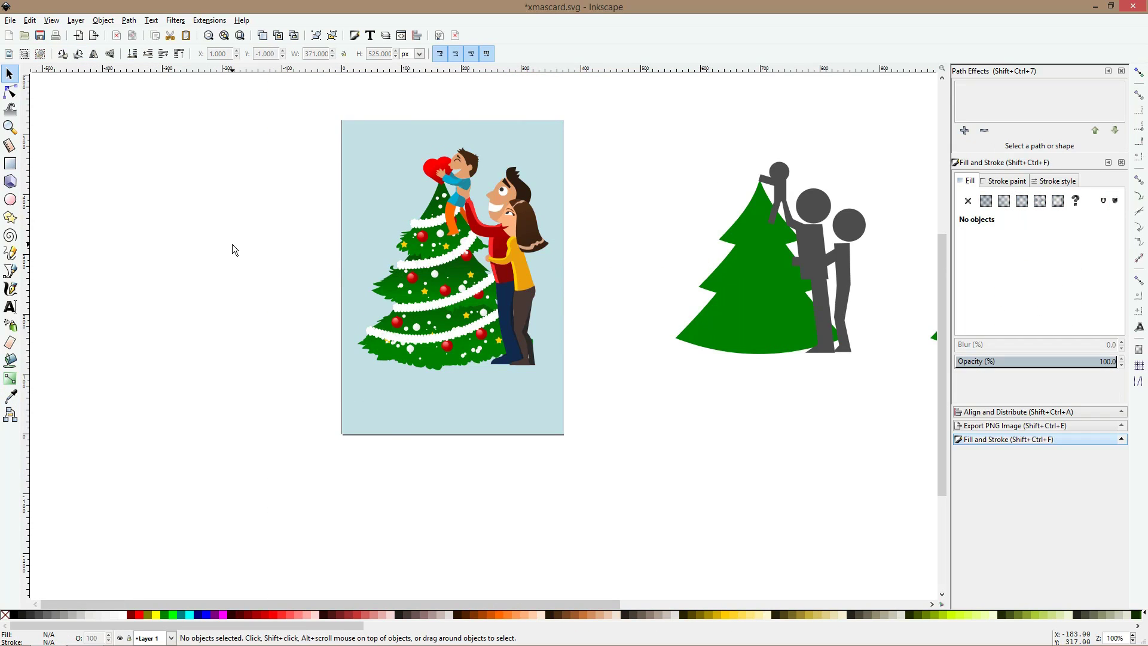
- Try filling the background rectangle with the red #FB0000 sampled from the heart on the tree
scroll(326, 228, "up", 1)
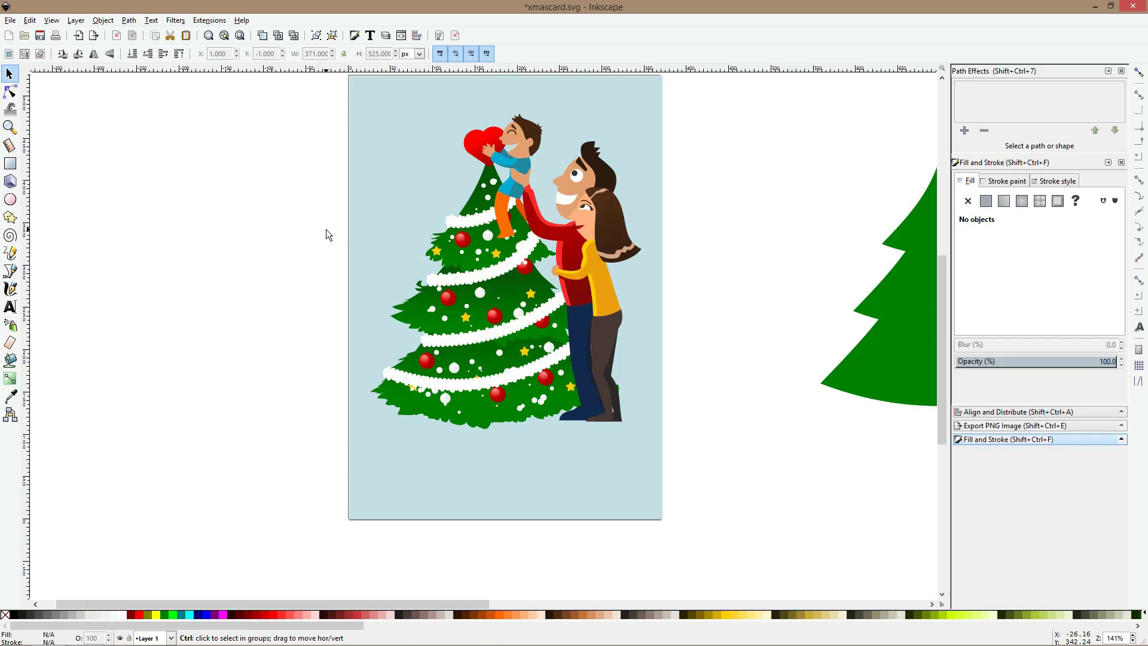
left_click(375, 205)
left_click(456, 266)
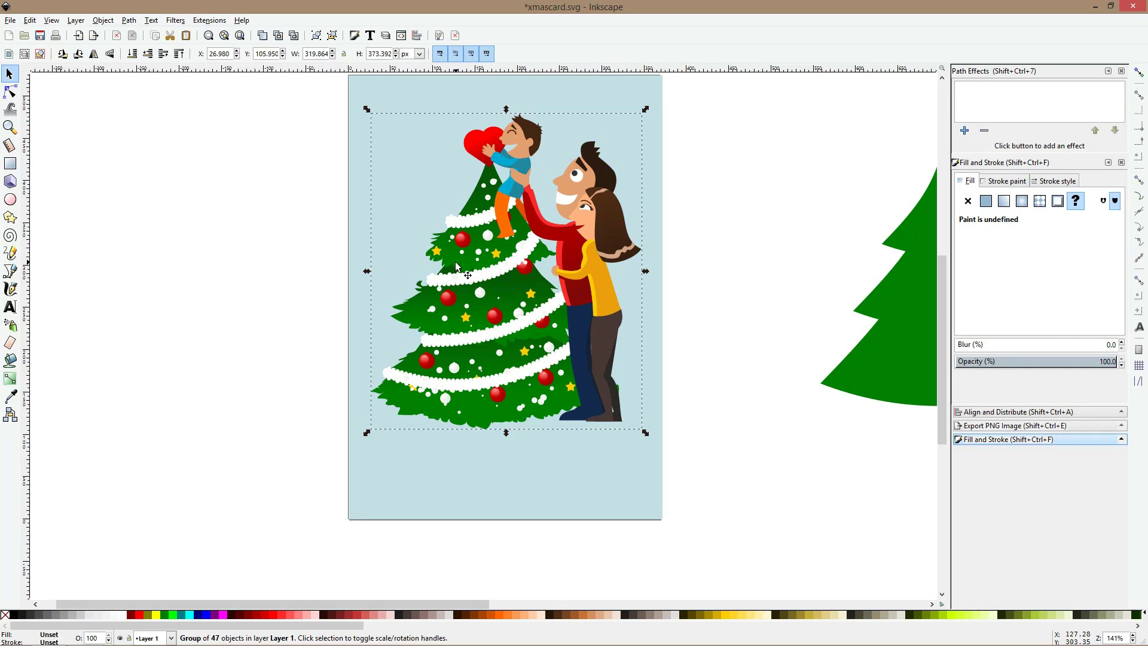
left_click(425, 199)
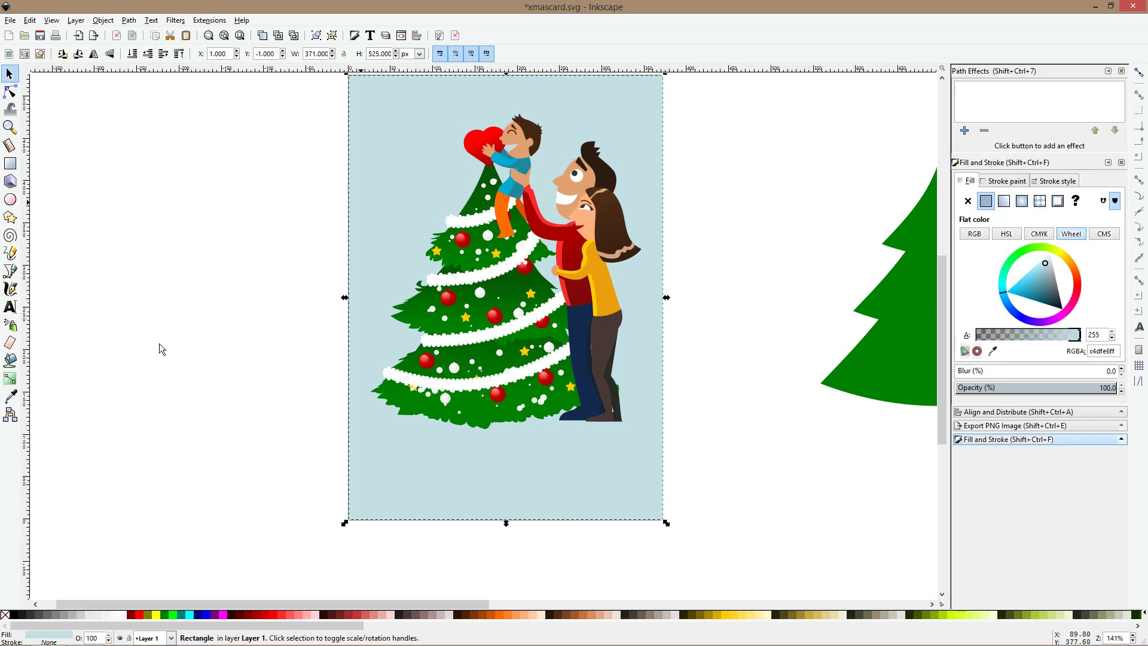
left_click(14, 397)
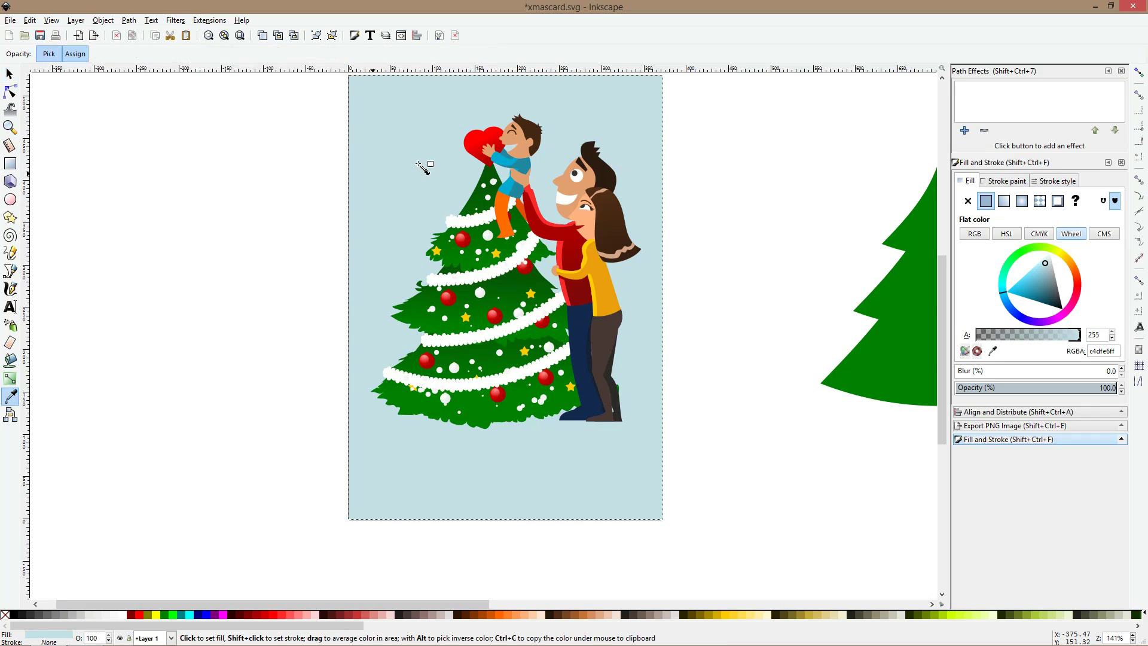
left_click(477, 144)
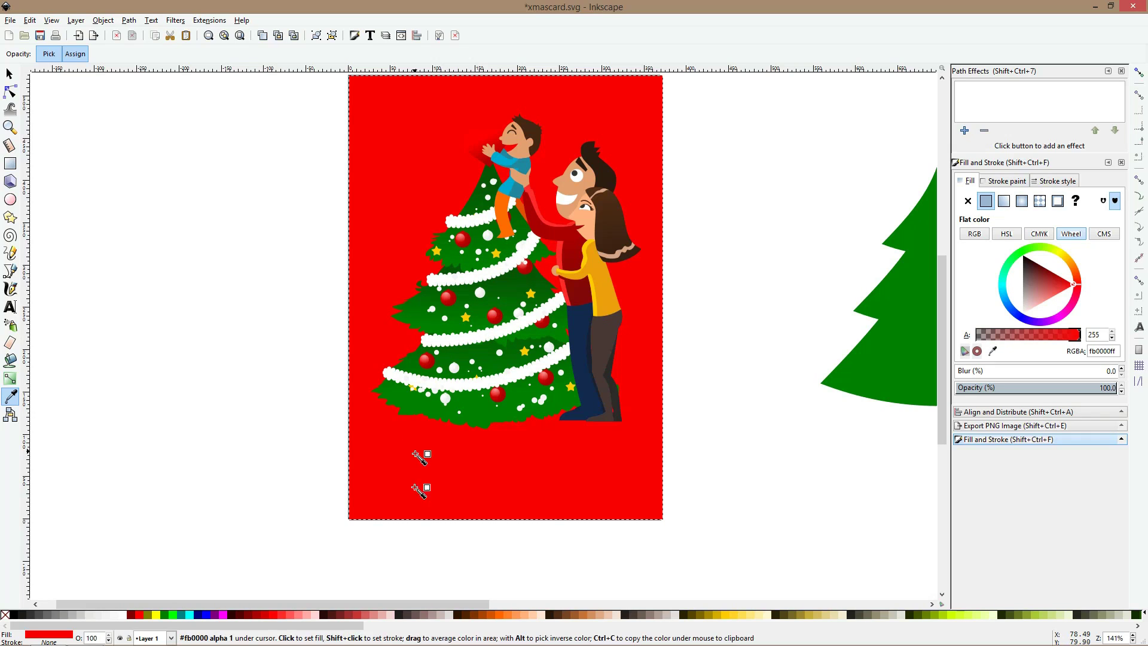
- Try a purple fill on the background rectangle and darken it to #490F49
left_click(218, 615)
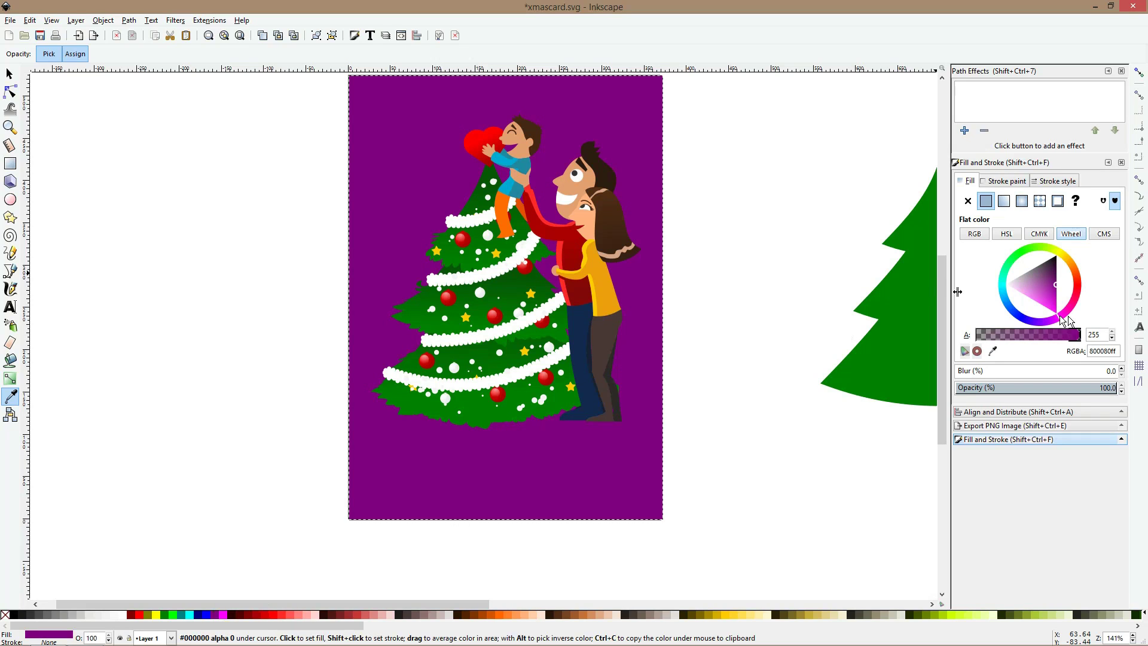
left_click(1053, 274)
left_click(1054, 271)
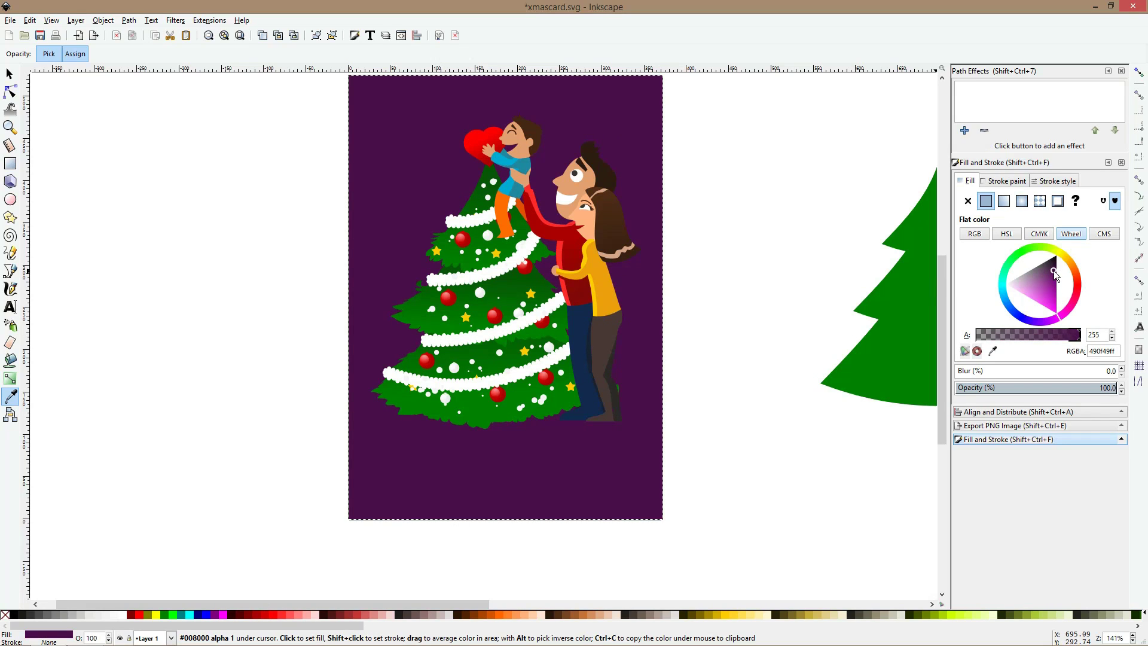
- Try the navy #122A4E sampled from the man's trousers and a plain white fill on the background rectangle
left_click(585, 328)
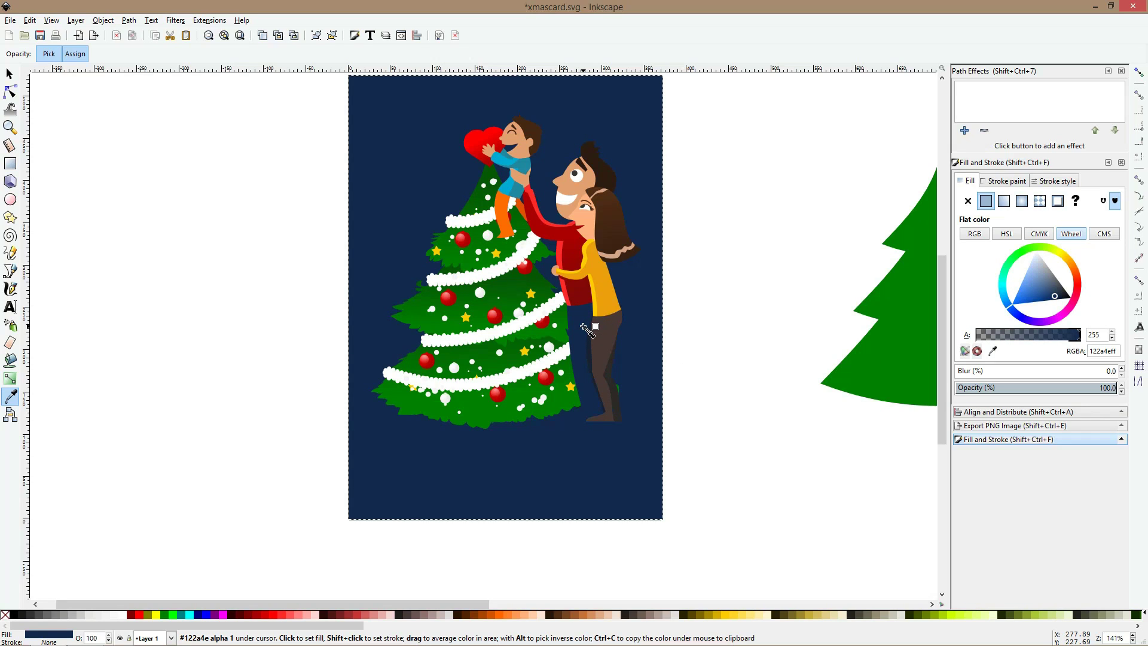
scroll(589, 329, "up", 4)
scroll(589, 328, "down", 2)
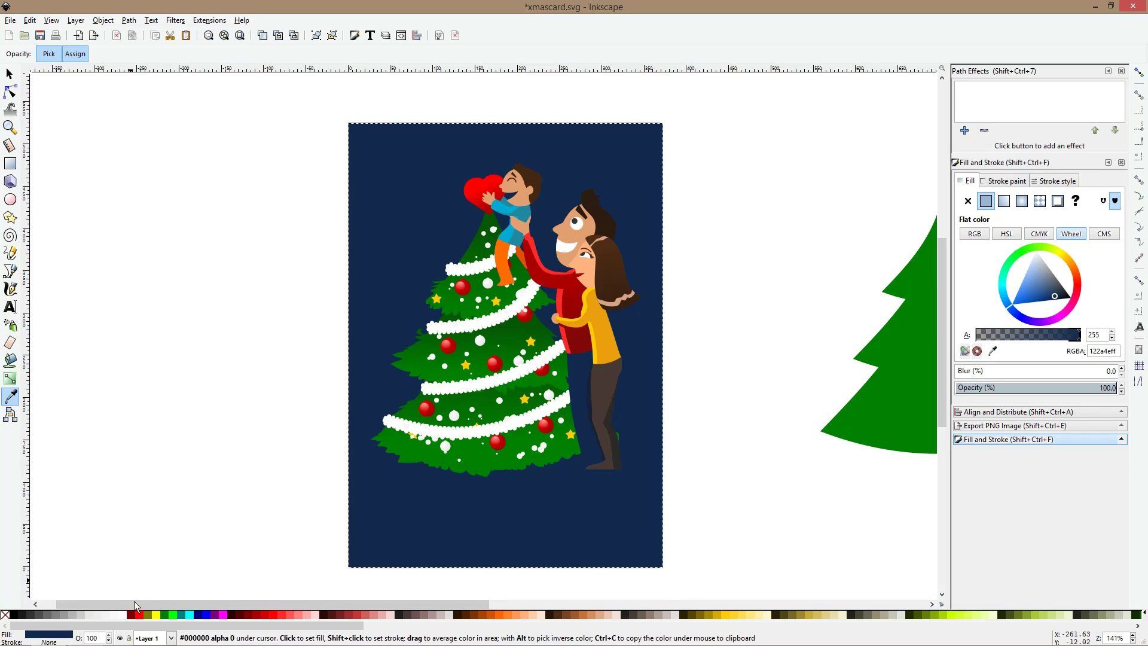
left_click(122, 615)
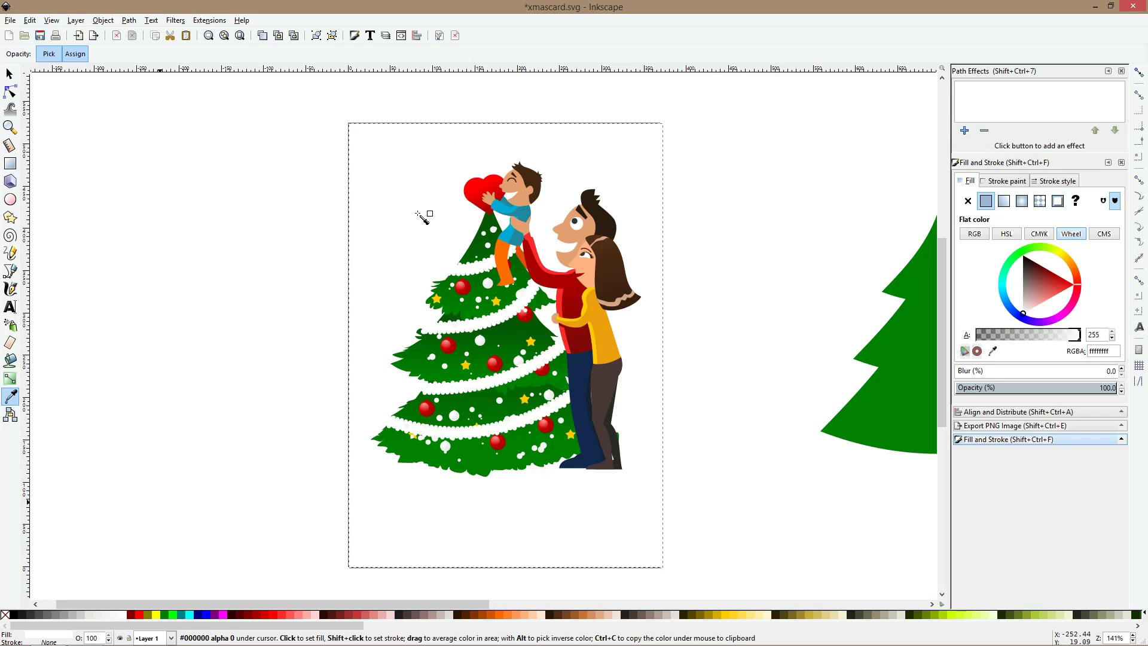
- Undo the trial background fills back to the pale blue
key("ctrl+shift+z")
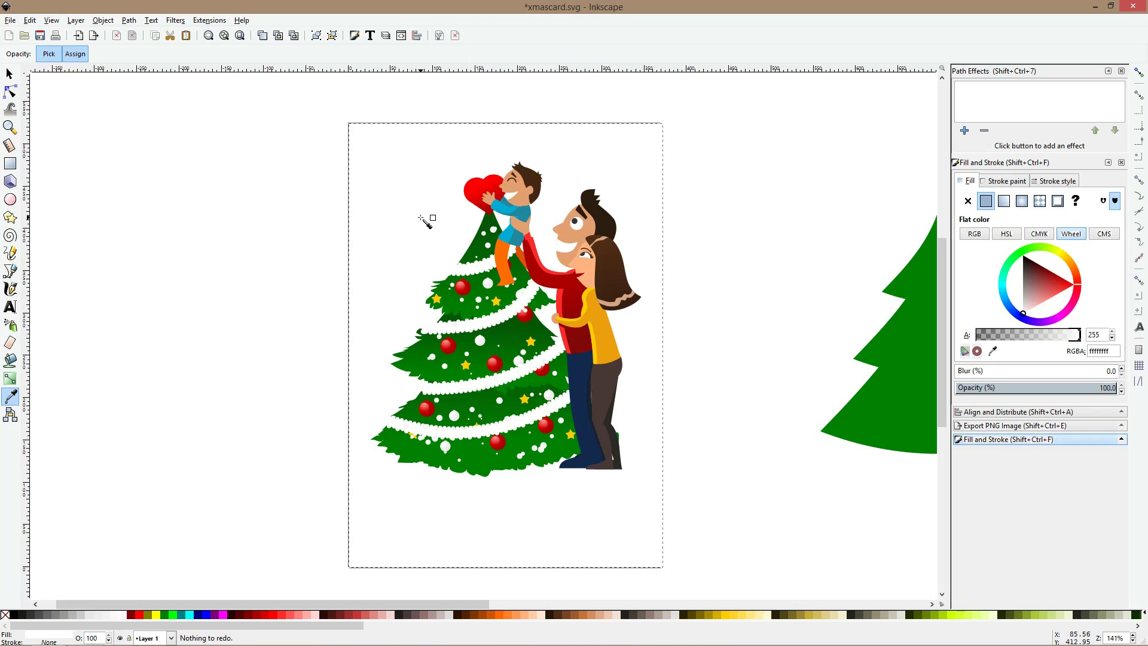
key("ctrl+z")
key("ctrl+z")
key("ctrl+z")
key("ctrl+z")
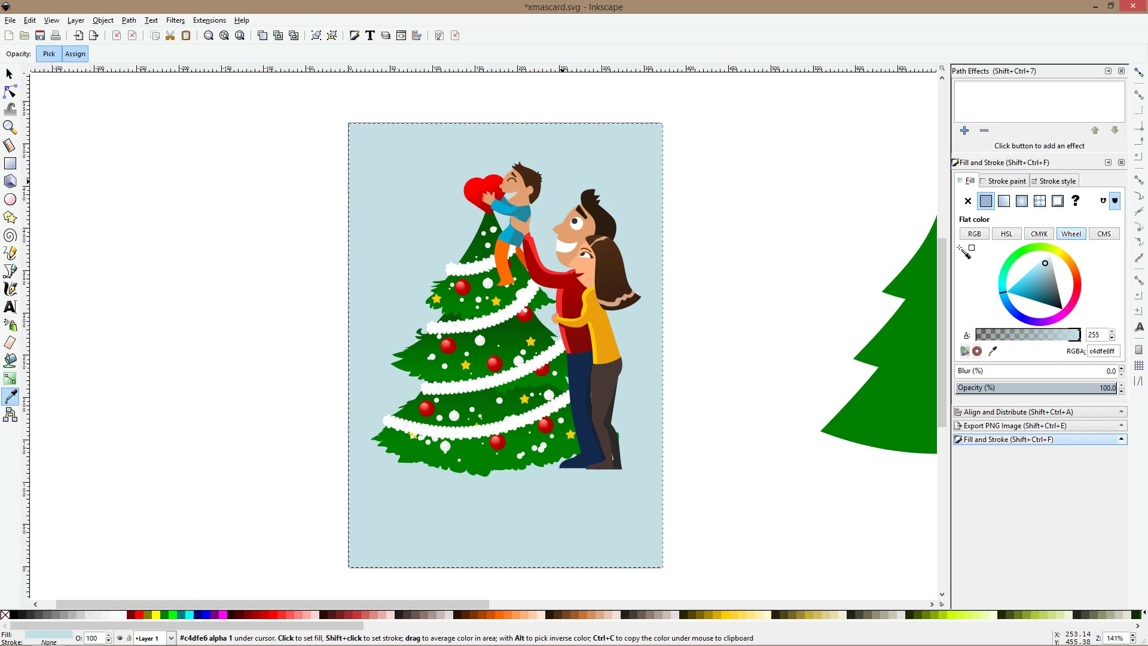
- Lighten the background rectangle's pale blue fill to #DDF0F5 and deselect it
left_click(1047, 259)
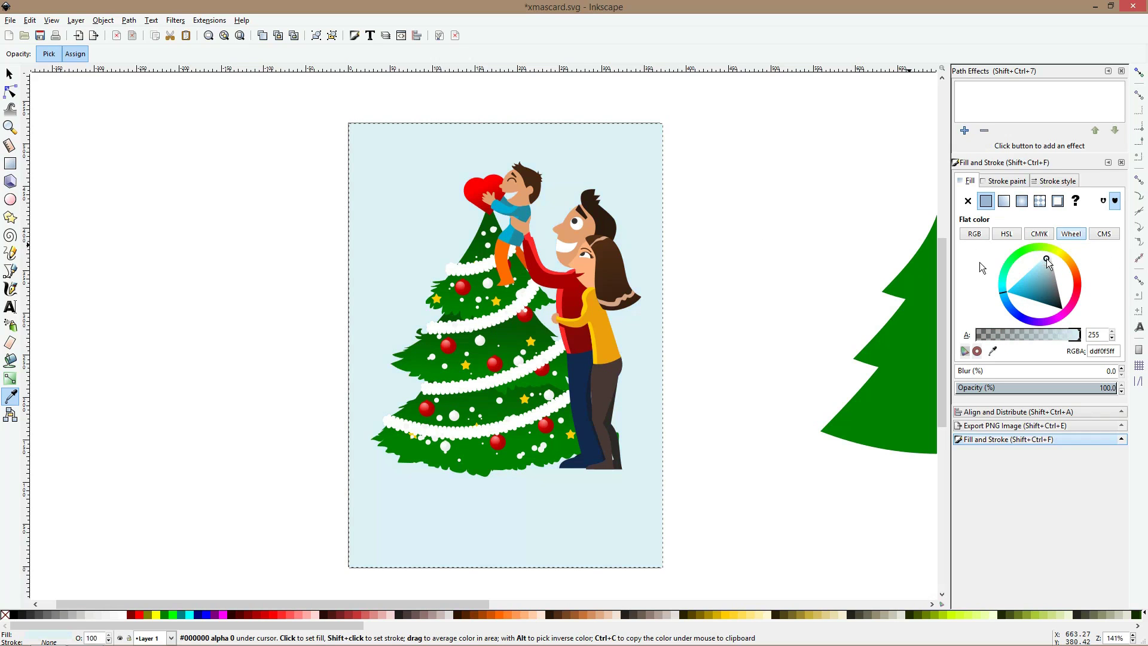
left_click(11, 73)
left_click(311, 323)
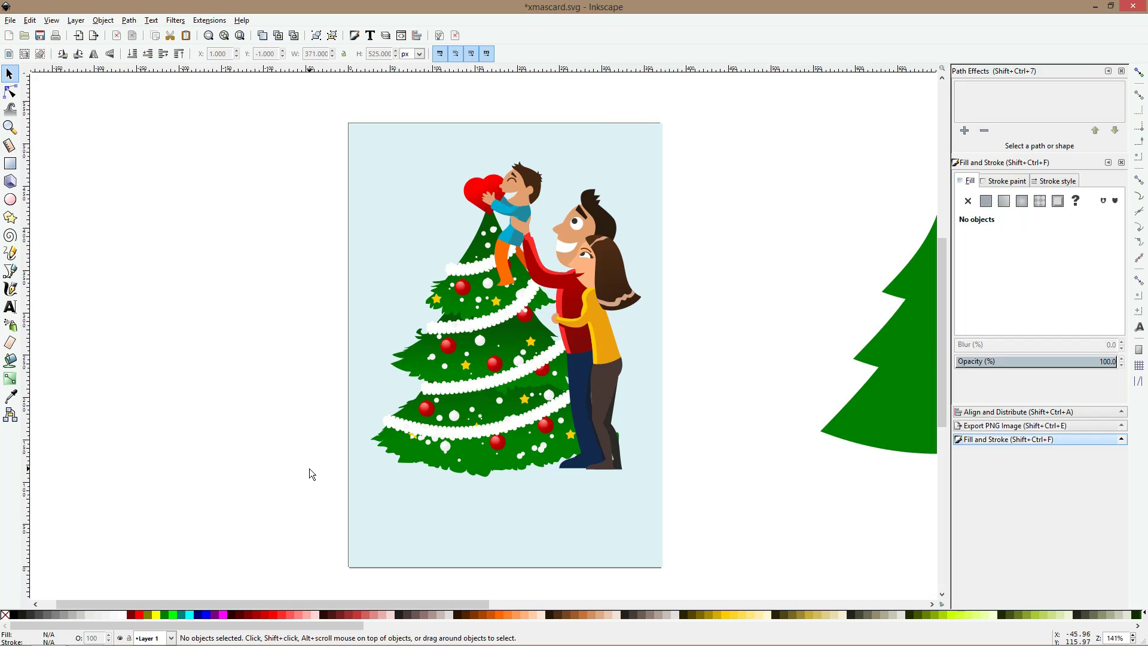
- Move the small white dot beside the tree's lowest left star about 6.5 px left and 4.5 px down within the group
scroll(400, 436, "up", 1)
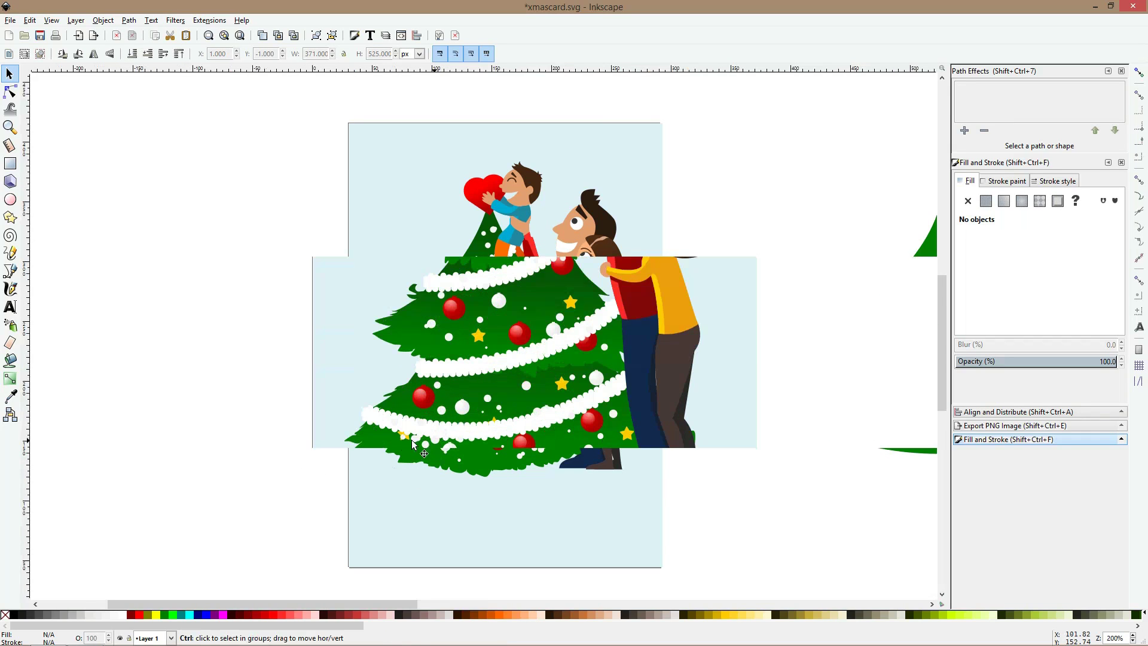
left_click(401, 436, "ctrl")
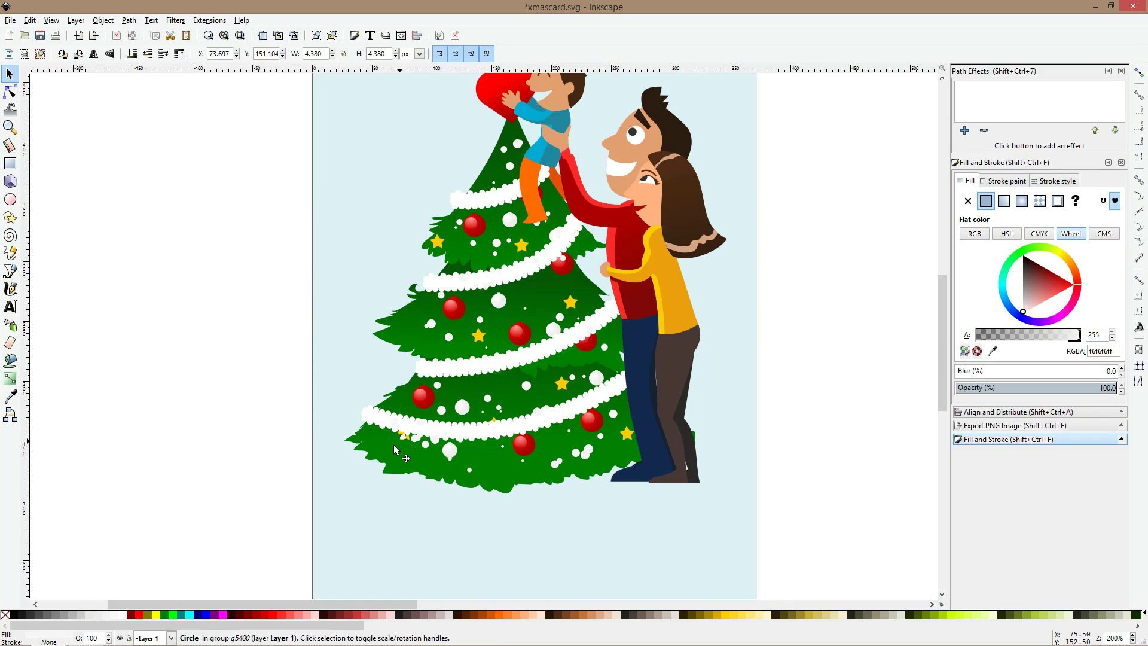
left_click_drag(402, 437, 391, 446)
left_click(166, 412)
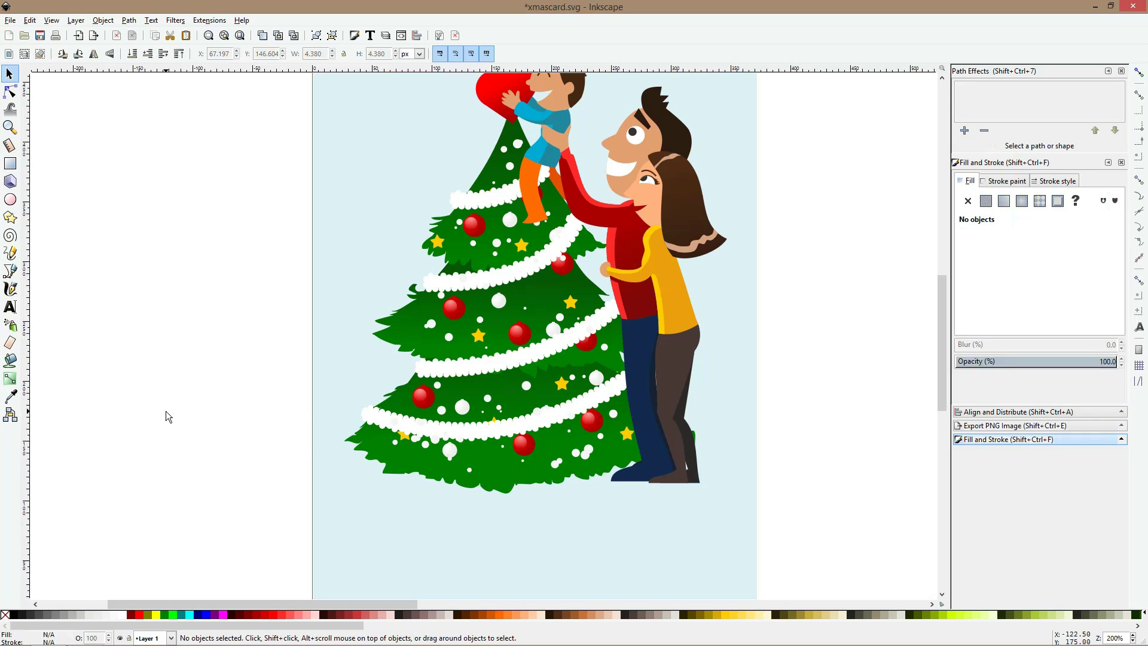